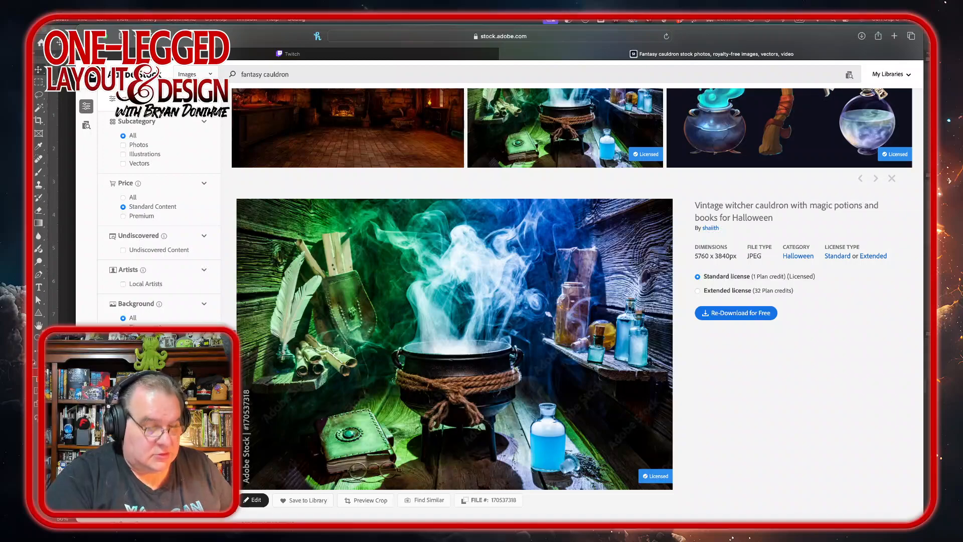
pyautogui.press('XF86AudioLowerVolume')
pyautogui.press('XF86AudioLowerVolume')
pyautogui.press('XF86AudioLowerVolume')
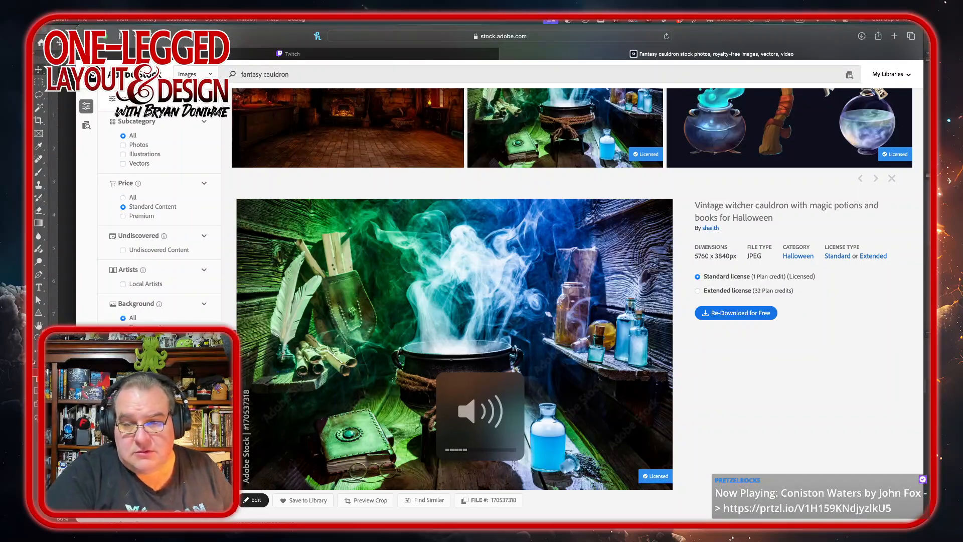
pyautogui.press('XF86AudioLowerVolume')
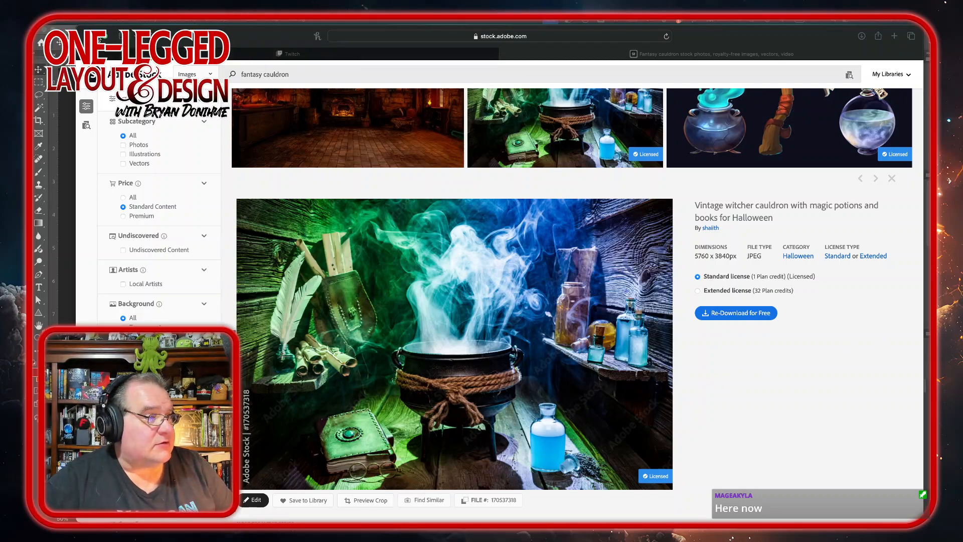
# Step: Switch between Photoshop and InDesign to compare the cauldron stock image with the Troll Cauldron layout page
pyautogui.click(96, 37)
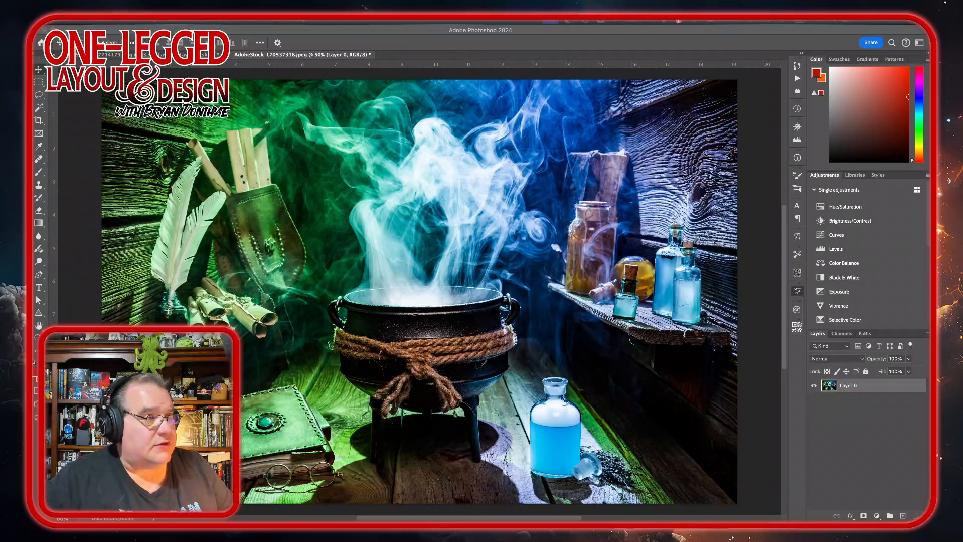
pyautogui.click(346, 32)
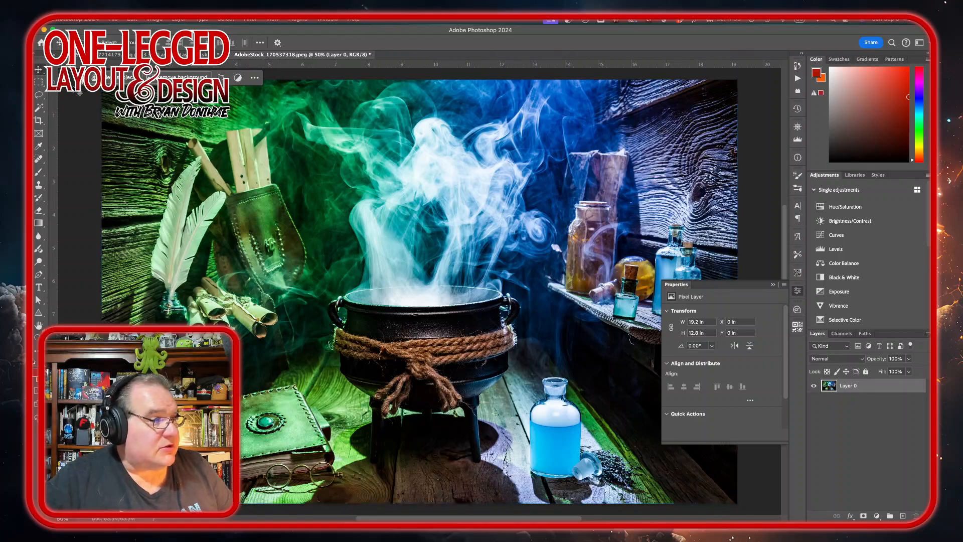
pyautogui.moveTo(278, 507)
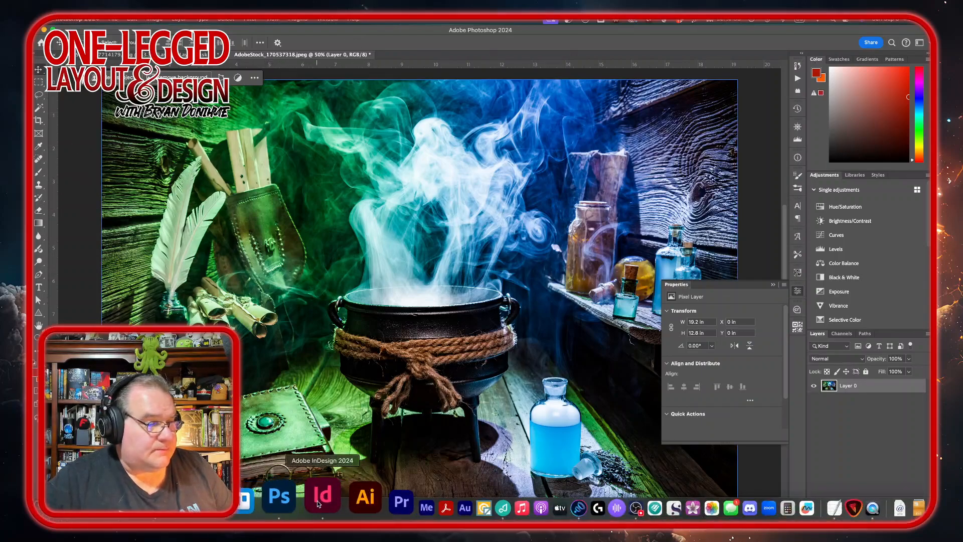
pyautogui.click(321, 496)
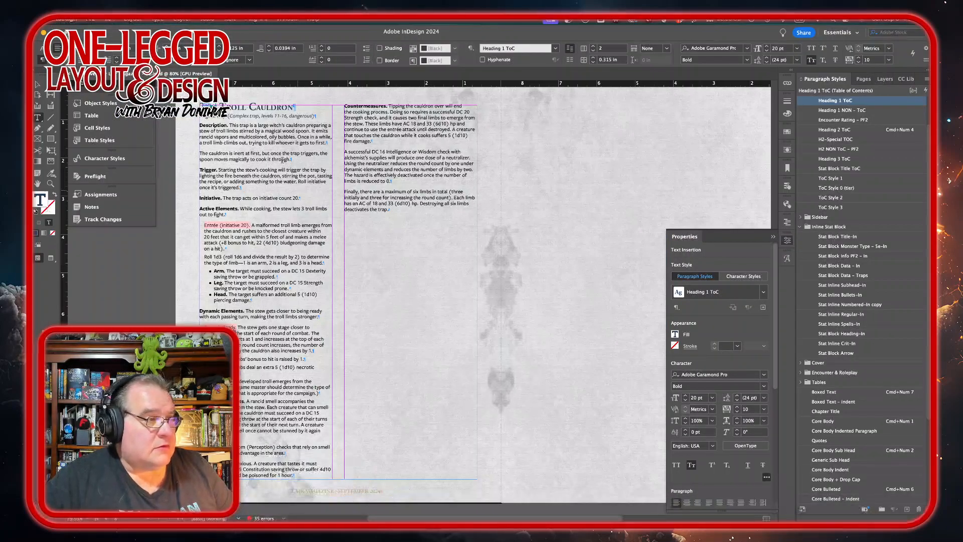
pyautogui.moveTo(396, 519)
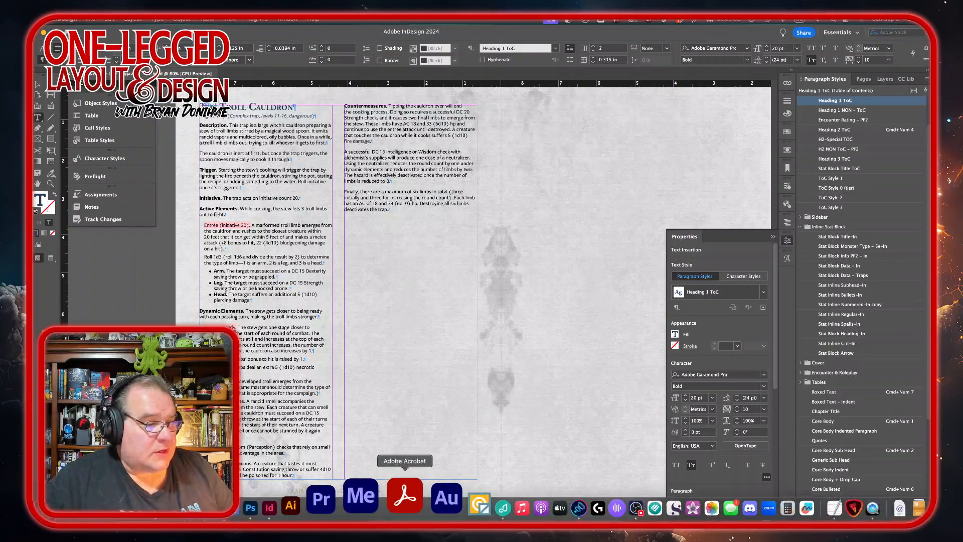
pyautogui.click(302, 504)
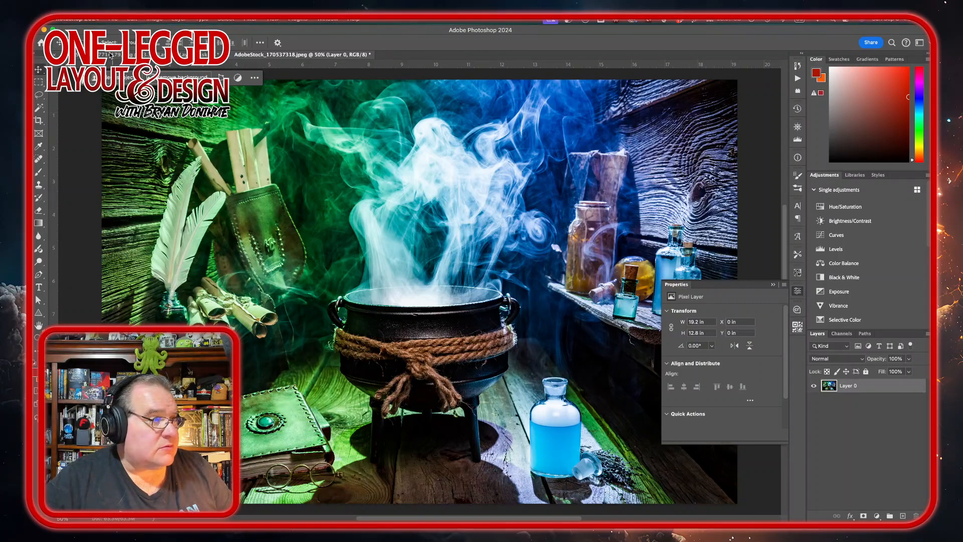
# Step: Apply the Charcoal Sketchbook look from Topaz Studio 2 to the cauldron image
pyautogui.click(250, 19)
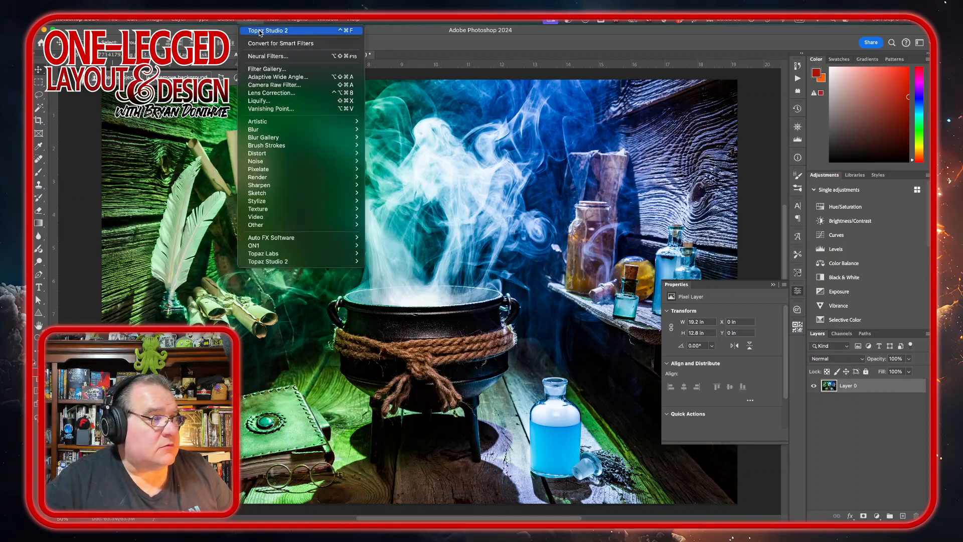
pyautogui.click(260, 31)
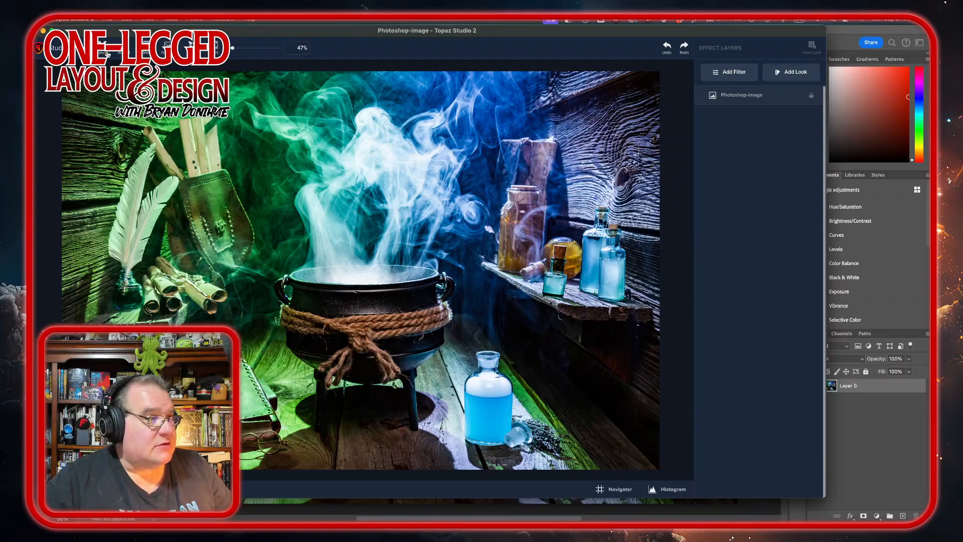
pyautogui.click(782, 79)
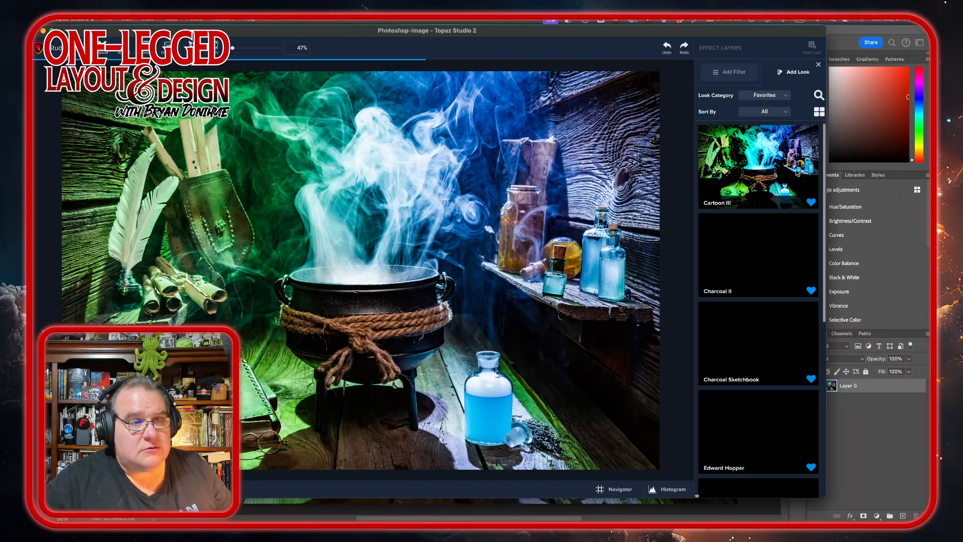
pyautogui.moveTo(797, 173)
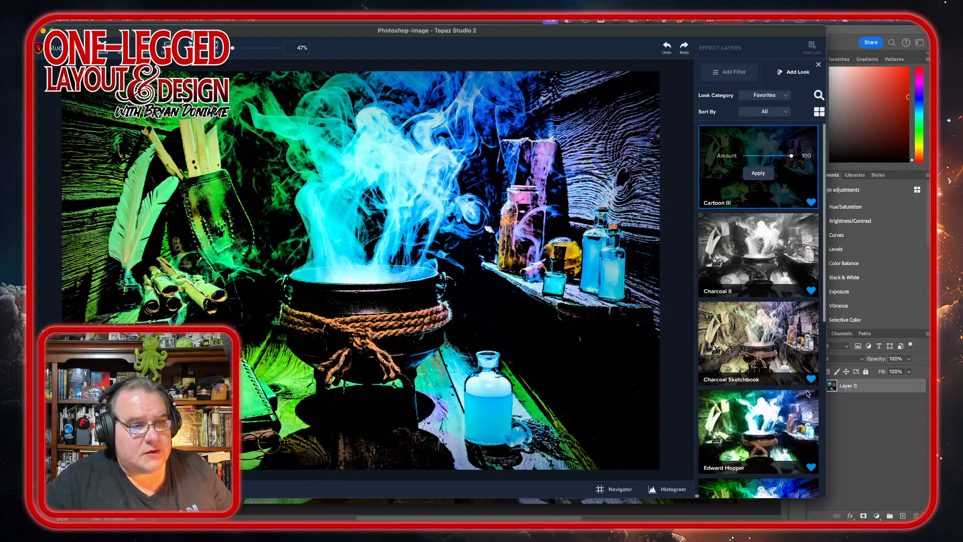
pyautogui.click(799, 346)
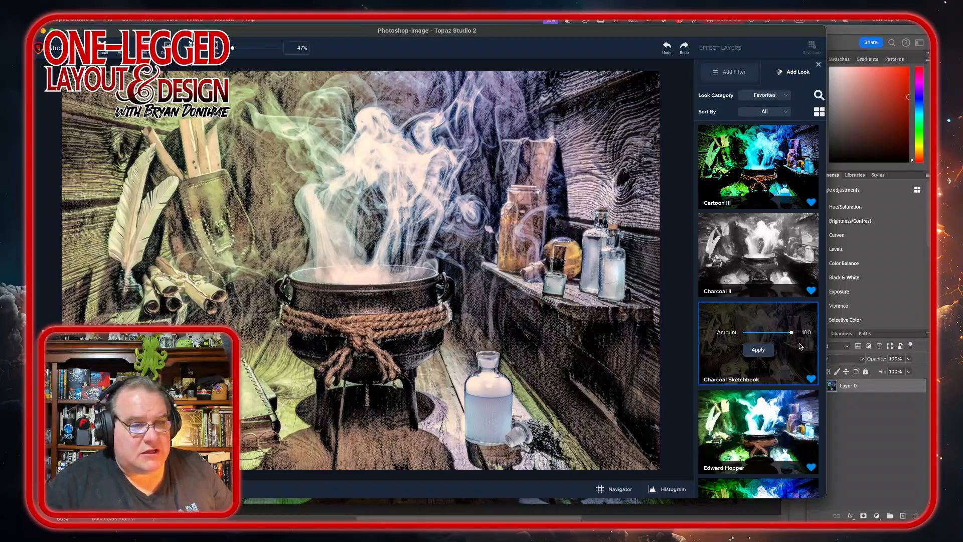
pyautogui.click(766, 351)
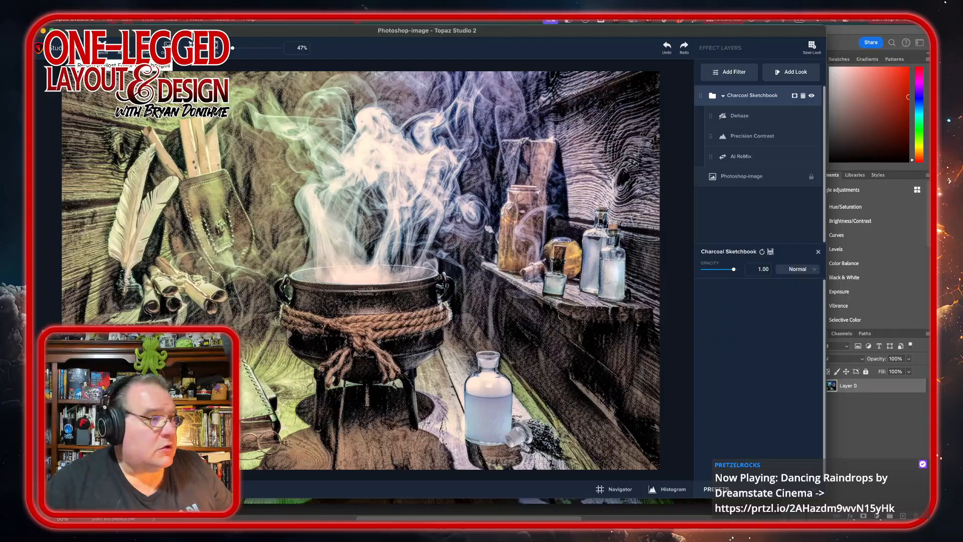
pyautogui.click(129, 48)
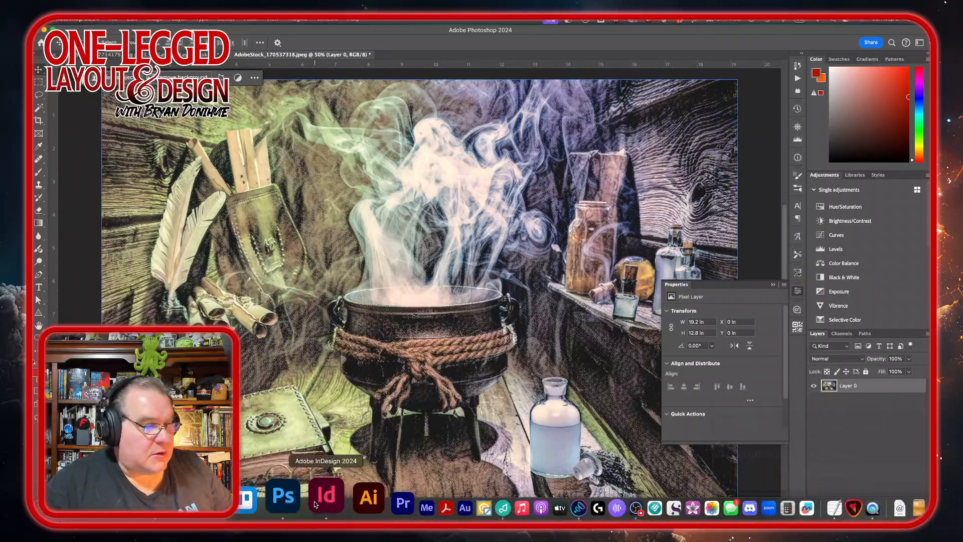
# Step: Glance at the InDesign layout and return to the cauldron image in Photoshop
pyautogui.click(316, 504)
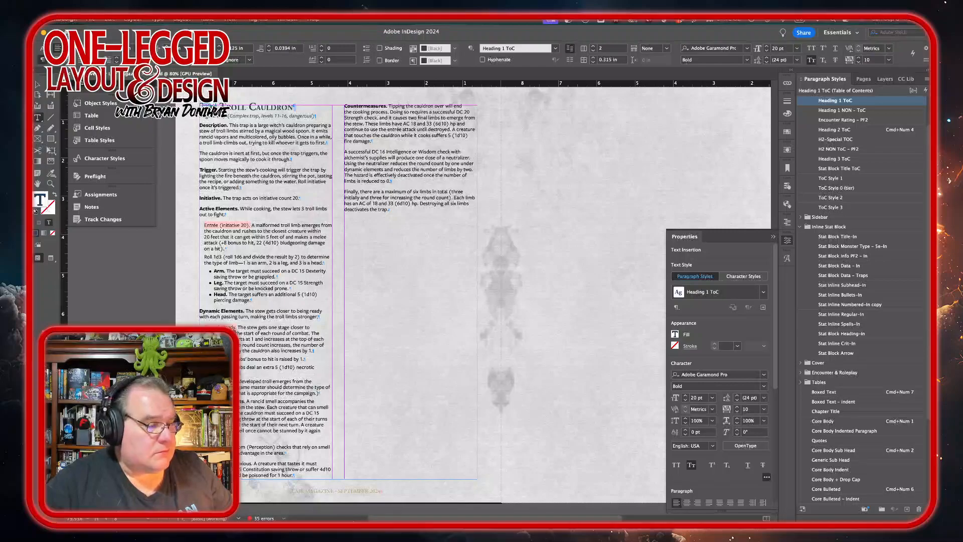
pyautogui.moveTo(273, 511)
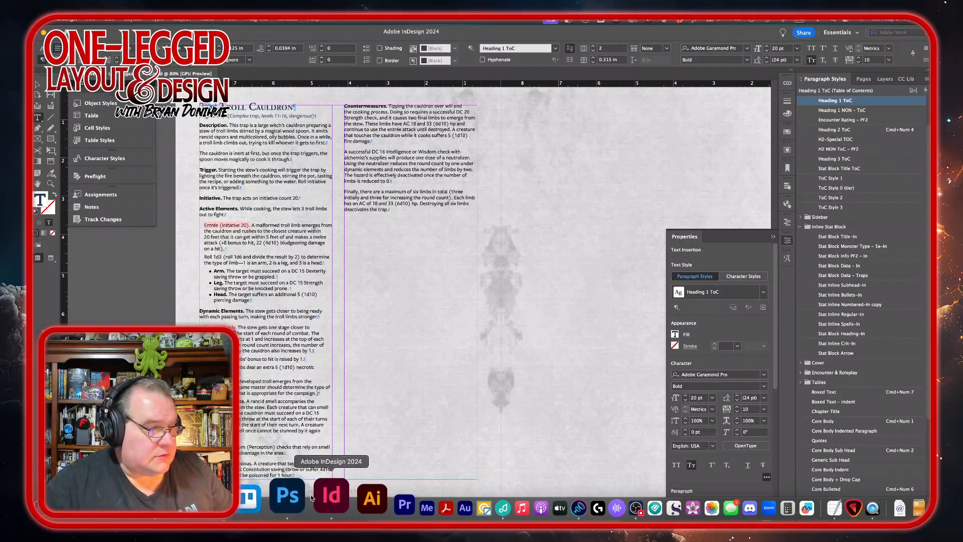
pyautogui.click(286, 507)
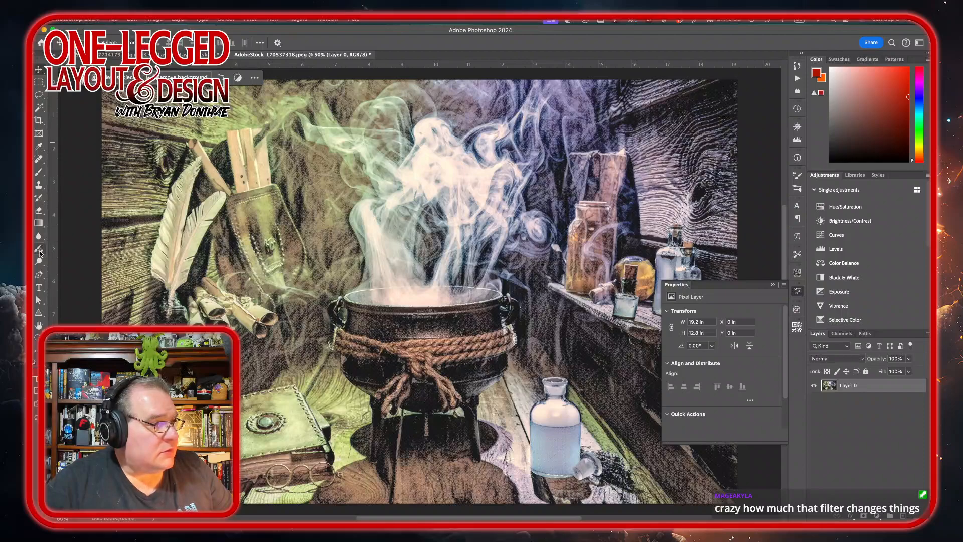
# Step: Add a layer mask to Layer 0 and brush out the left part of the image with a rough-edged brush
pyautogui.press('b')
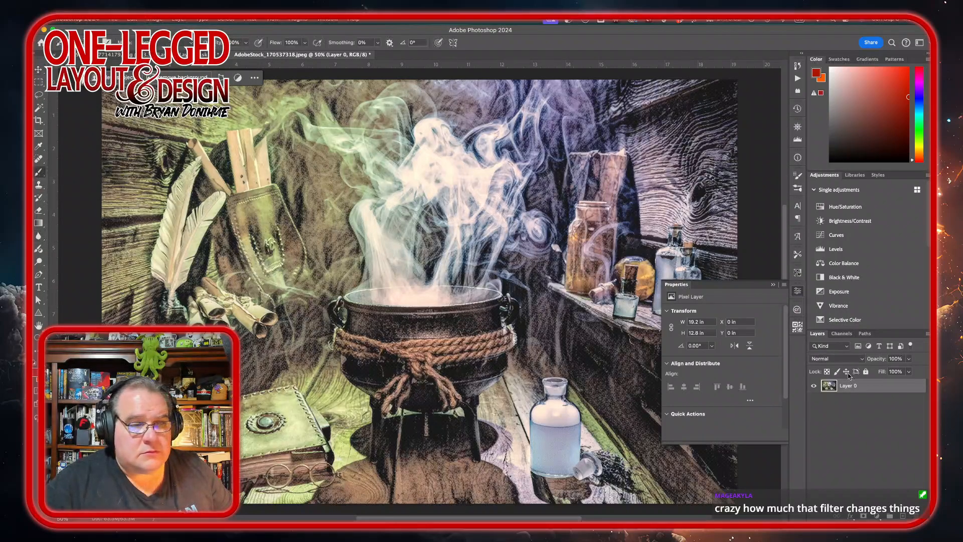
pyautogui.click(870, 507)
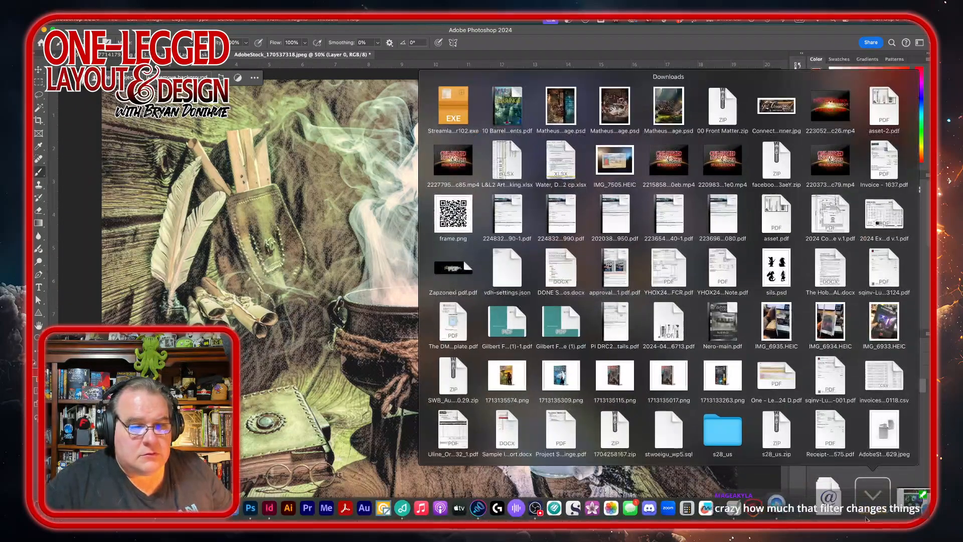
pyautogui.click(308, 246)
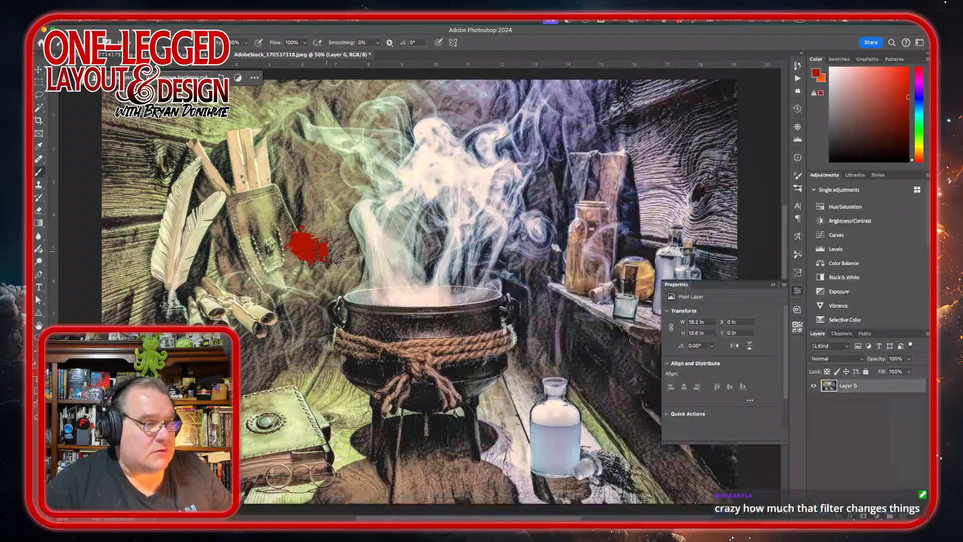
pyautogui.press('super+z')
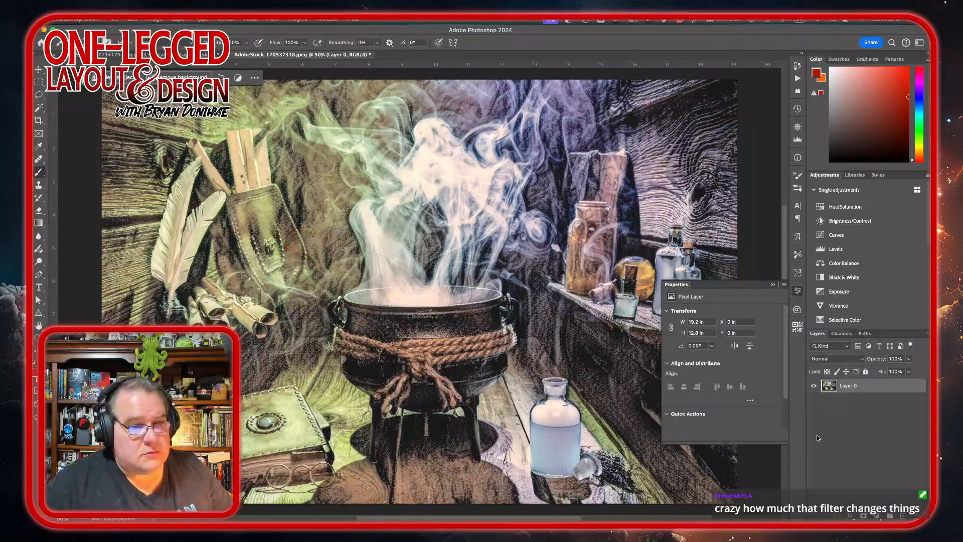
pyautogui.click(863, 516)
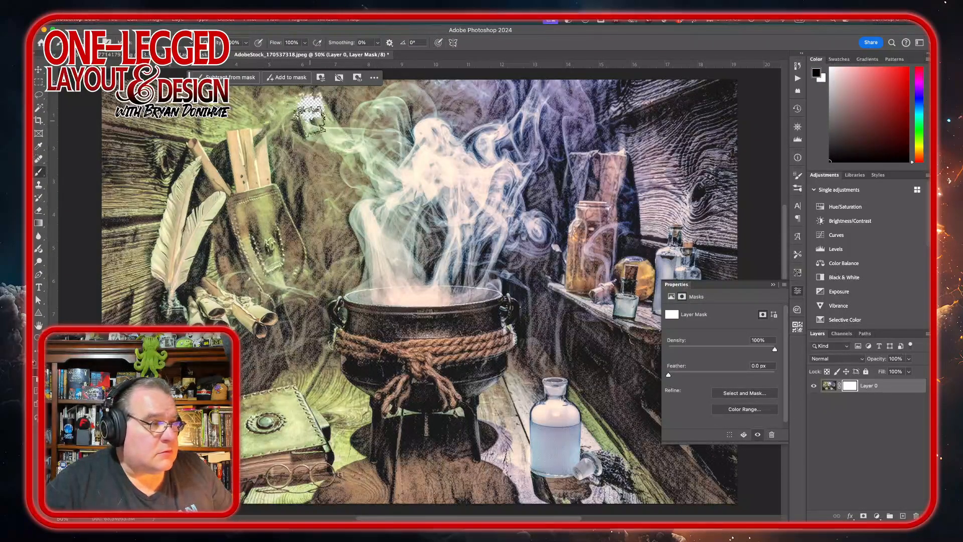
pyautogui.moveTo(303, 91)
pyautogui.mouseDown()
pyautogui.moveTo(295, 301)
pyautogui.moveTo(311, 121)
pyautogui.moveTo(301, 381)
pyautogui.moveTo(322, 193)
pyautogui.moveTo(304, 426)
pyautogui.mouseUp()
pyautogui.moveTo(305, 475)
pyautogui.mouseDown()
pyautogui.moveTo(303, 369)
pyautogui.moveTo(311, 501)
pyautogui.moveTo(254, 461)
pyautogui.moveTo(275, 327)
pyautogui.moveTo(263, 490)
pyautogui.moveTo(242, 286)
pyautogui.moveTo(226, 236)
pyautogui.moveTo(205, 221)
pyautogui.moveTo(183, 270)
pyautogui.moveTo(195, 155)
pyautogui.moveTo(150, 236)
pyautogui.moveTo(136, 306)
pyautogui.moveTo(143, 274)
pyautogui.moveTo(116, 321)
pyautogui.moveTo(133, 242)
pyautogui.moveTo(117, 251)
pyautogui.mouseUp()
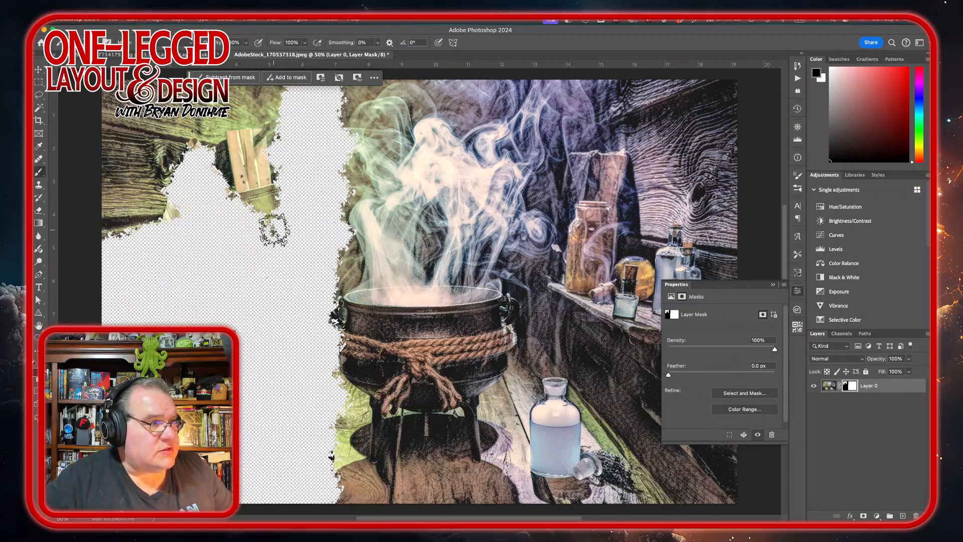
# Step: Brush away the remaining upper-left area and roughen the image's top edge on the mask
pyautogui.scroll(5, 273, 226)
pyautogui.moveTo(251, 174)
pyautogui.mouseDown()
pyautogui.moveTo(222, 200)
pyautogui.moveTo(251, 214)
pyautogui.moveTo(245, 309)
pyautogui.moveTo(185, 305)
pyautogui.moveTo(209, 216)
pyautogui.moveTo(192, 271)
pyautogui.moveTo(170, 235)
pyautogui.moveTo(163, 167)
pyautogui.moveTo(135, 201)
pyautogui.moveTo(116, 154)
pyautogui.moveTo(96, 182)
pyautogui.moveTo(66, 319)
pyautogui.mouseUp()
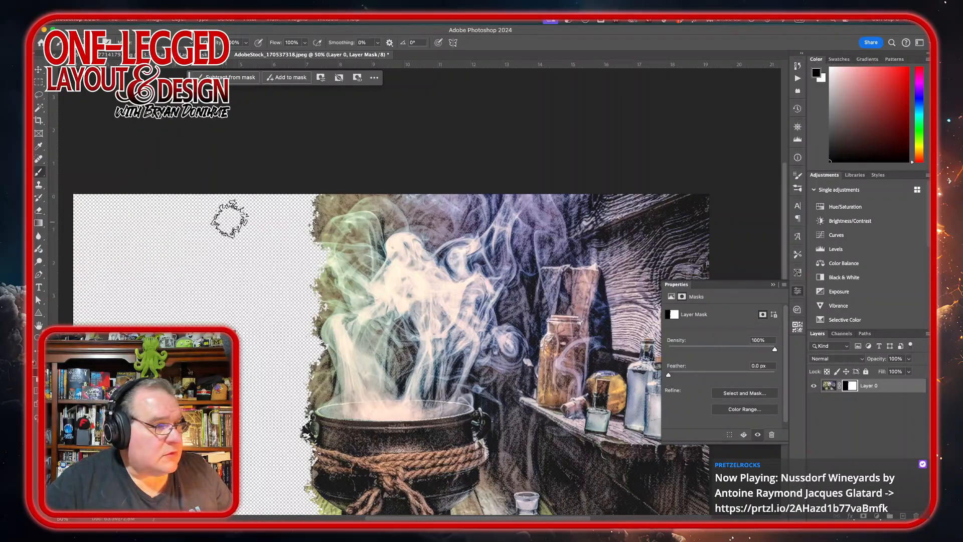
pyautogui.moveTo(307, 168)
pyautogui.mouseDown()
pyautogui.moveTo(410, 168)
pyautogui.moveTo(331, 176)
pyautogui.moveTo(485, 162)
pyautogui.moveTo(435, 169)
pyautogui.moveTo(531, 174)
pyautogui.moveTo(488, 168)
pyautogui.moveTo(501, 181)
pyautogui.mouseUp()
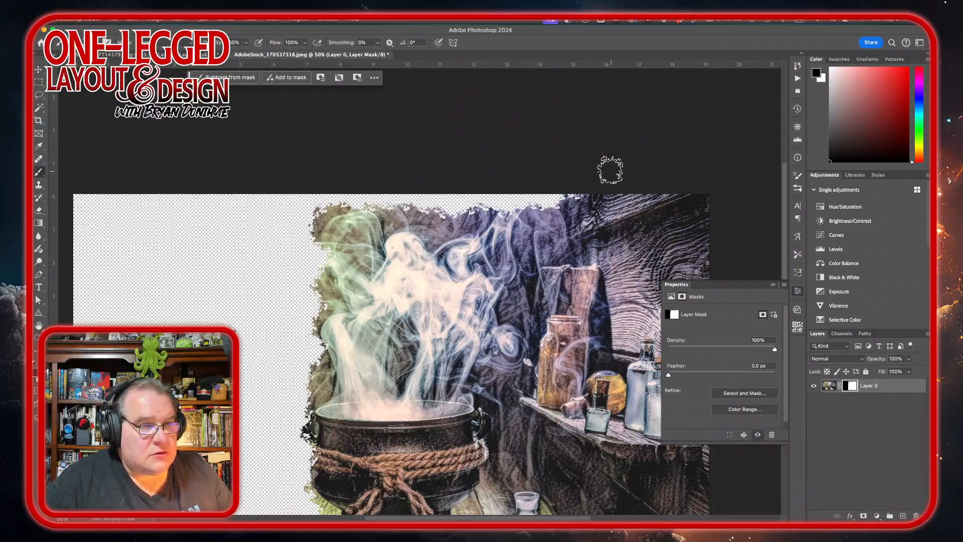
pyautogui.moveTo(611, 168)
pyautogui.mouseDown()
pyautogui.moveTo(611, 176)
pyautogui.moveTo(565, 179)
pyautogui.moveTo(645, 176)
pyautogui.moveTo(554, 185)
pyautogui.mouseUp()
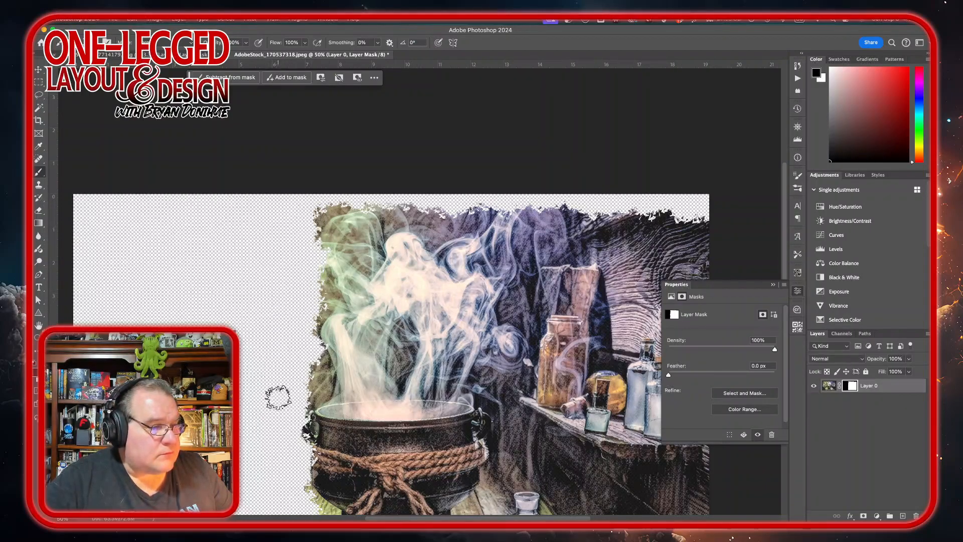
# Step: Review the brush's Shape Dynamics and Scattering settings
pyautogui.scroll(-5, 242, 346)
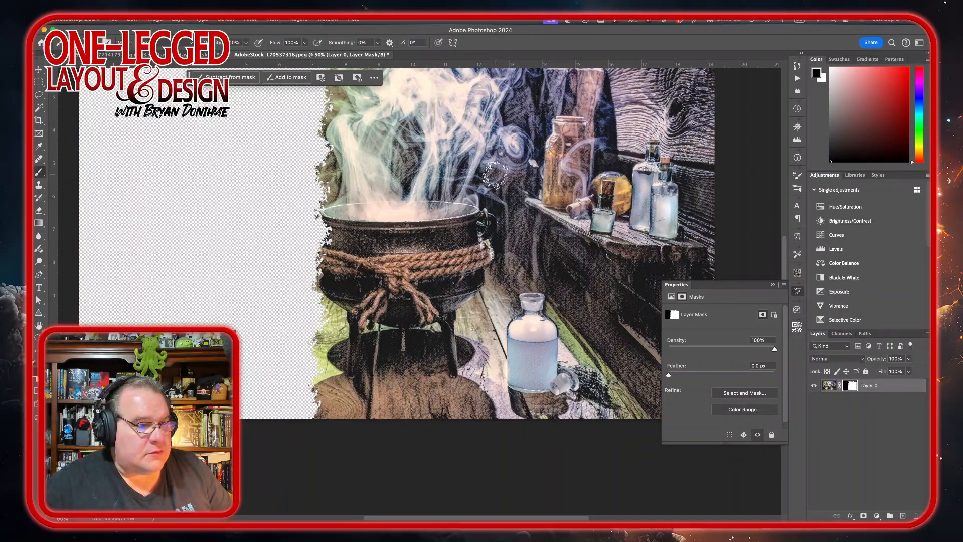
pyautogui.scroll(5, 495, 176)
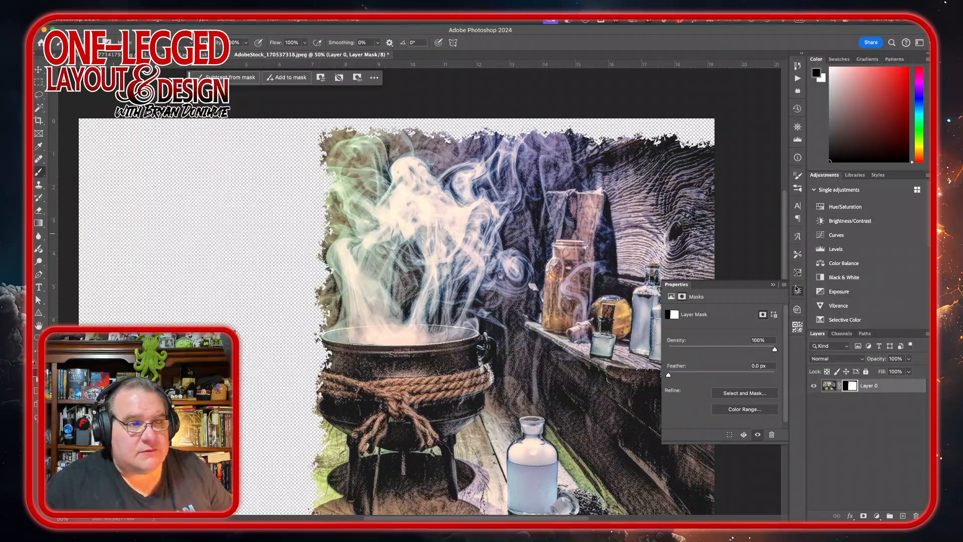
pyautogui.click(799, 177)
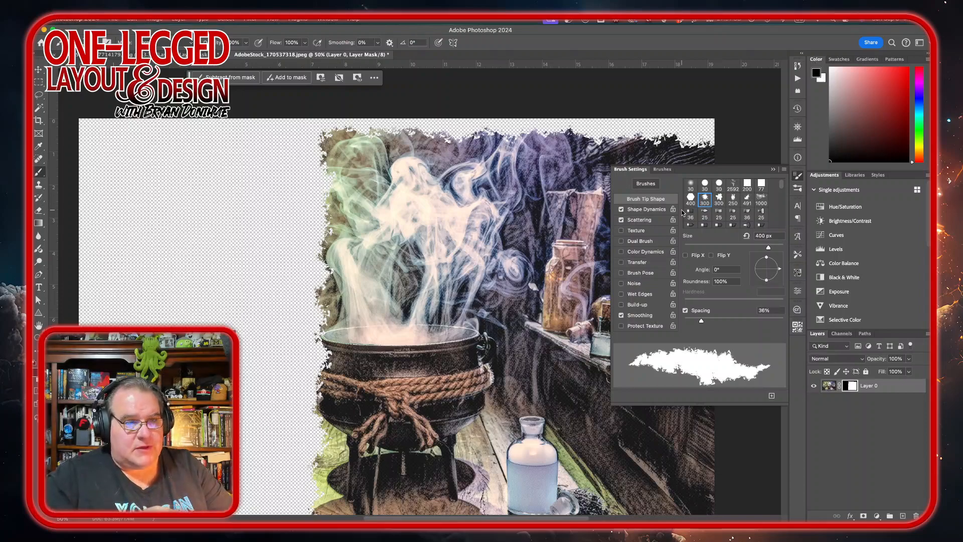
pyautogui.click(646, 209)
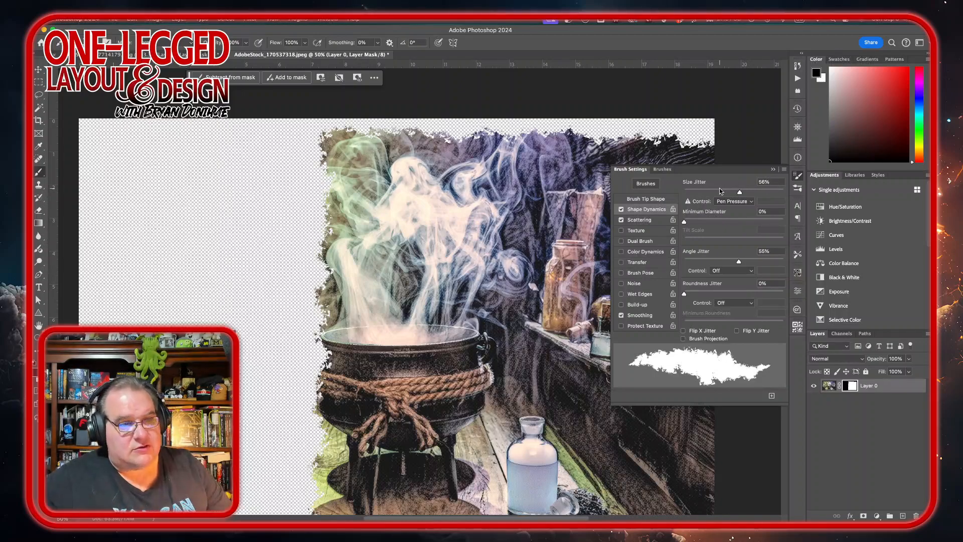
pyautogui.click(644, 223)
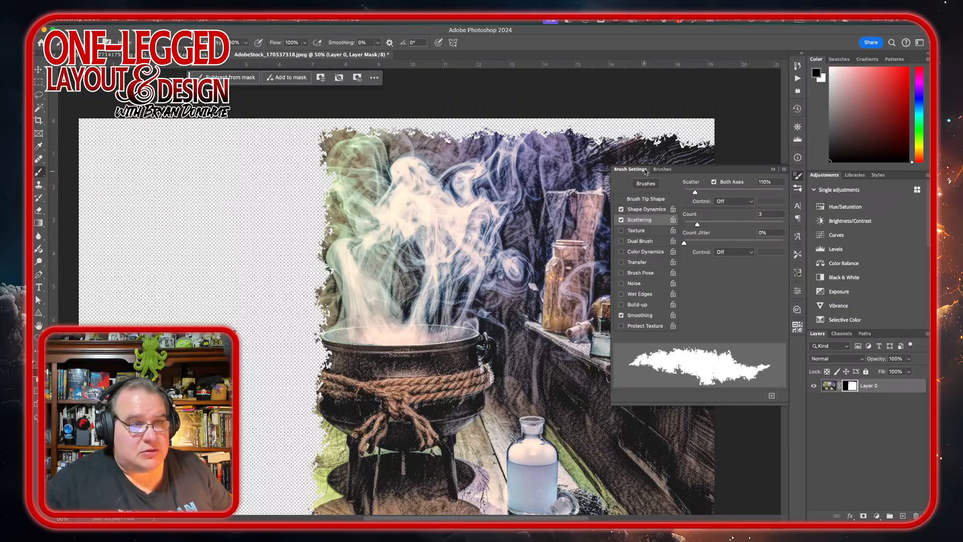
pyautogui.click(798, 175)
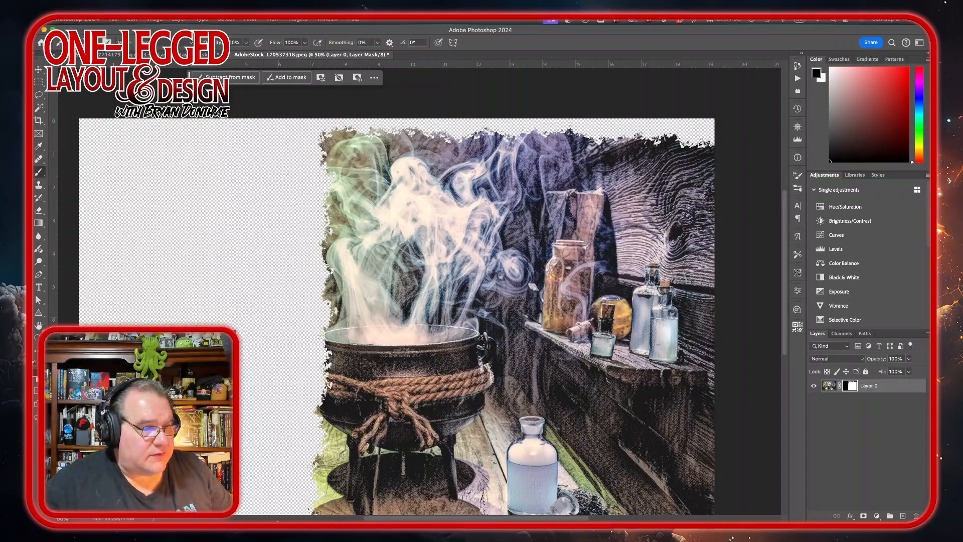
# Step: On the layer mask, paint back the cauldron's left side and erase more of the lower-left area
pyautogui.scroll(-5, 288, 298)
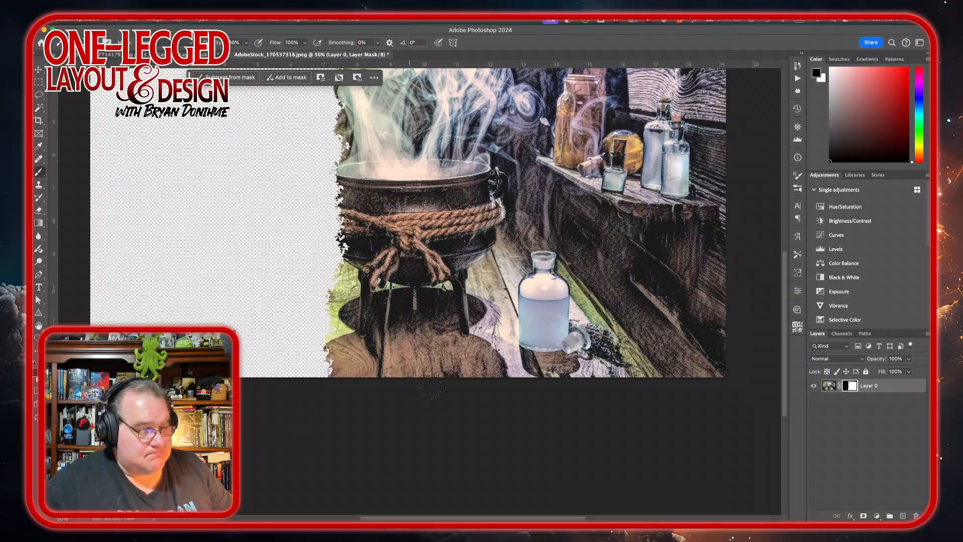
pyautogui.press('x')
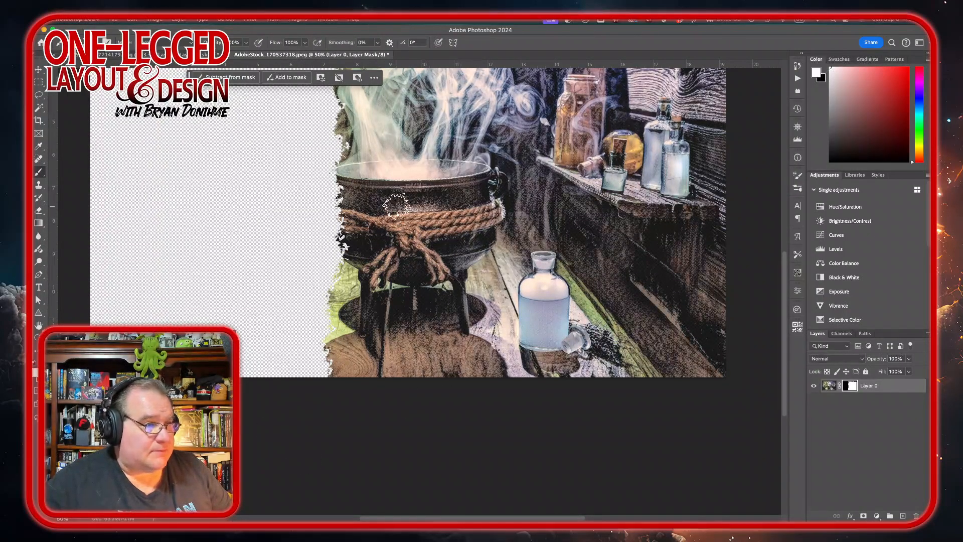
pyautogui.moveTo(397, 206)
pyautogui.mouseDown()
pyautogui.moveTo(374, 185)
pyautogui.moveTo(361, 271)
pyautogui.moveTo(367, 184)
pyautogui.moveTo(361, 173)
pyautogui.moveTo(354, 245)
pyautogui.moveTo(328, 146)
pyautogui.moveTo(326, 191)
pyautogui.moveTo(352, 238)
pyautogui.moveTo(346, 321)
pyautogui.moveTo(315, 311)
pyautogui.moveTo(341, 366)
pyautogui.moveTo(362, 320)
pyautogui.mouseUp()
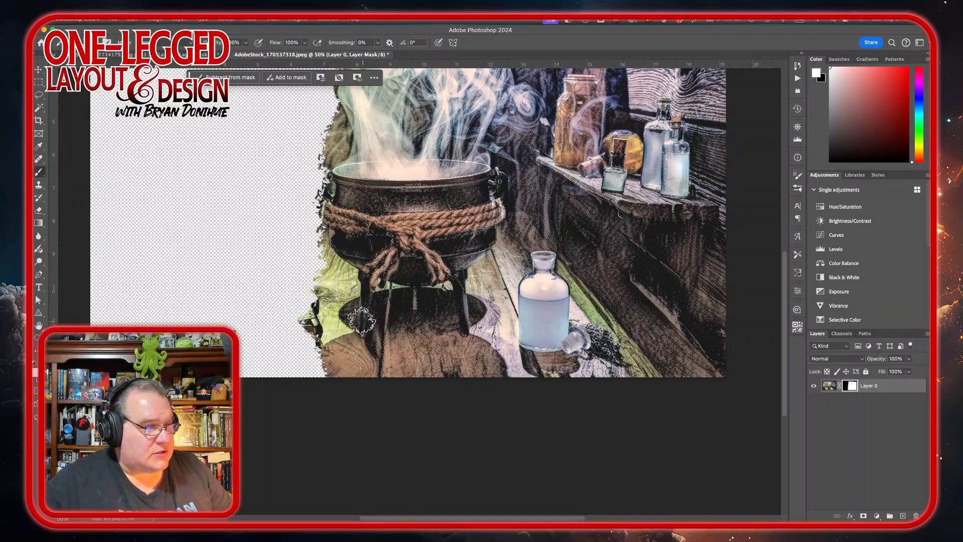
pyautogui.press('x')
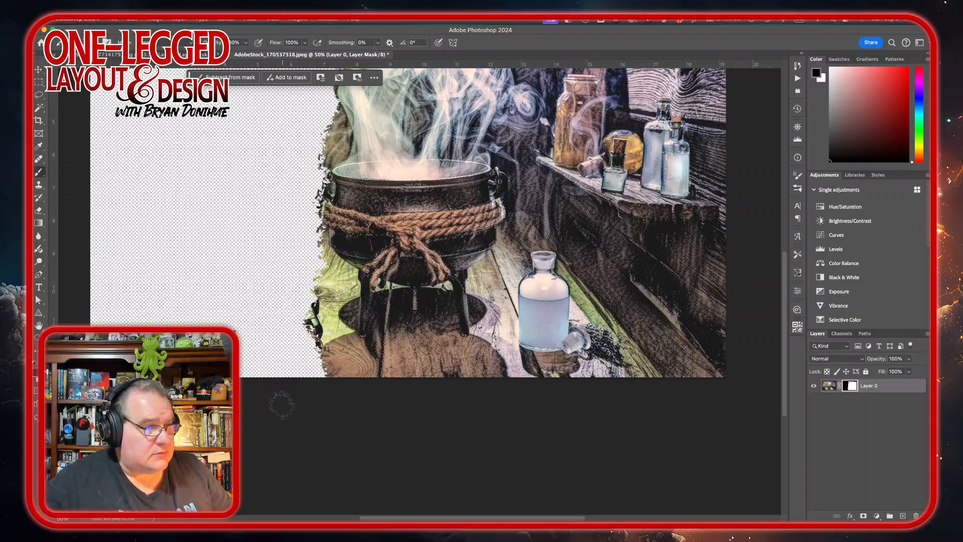
pyautogui.moveTo(282, 404)
pyautogui.mouseDown()
pyautogui.moveTo(279, 287)
pyautogui.moveTo(285, 343)
pyautogui.moveTo(295, 304)
pyautogui.moveTo(290, 333)
pyautogui.mouseUp()
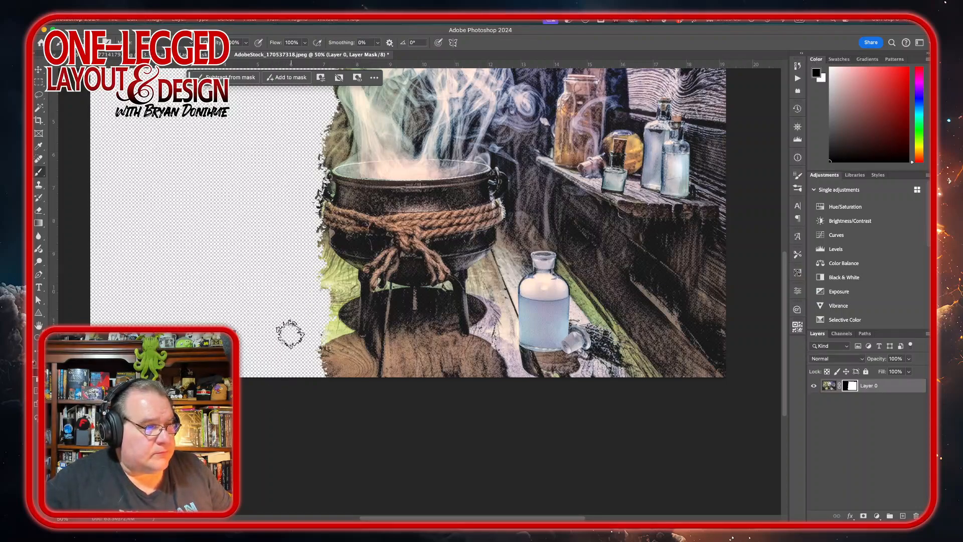
# Step: Restore the upper-left edge of the smoke on the layer mask
pyautogui.scroll(5, 397, 206)
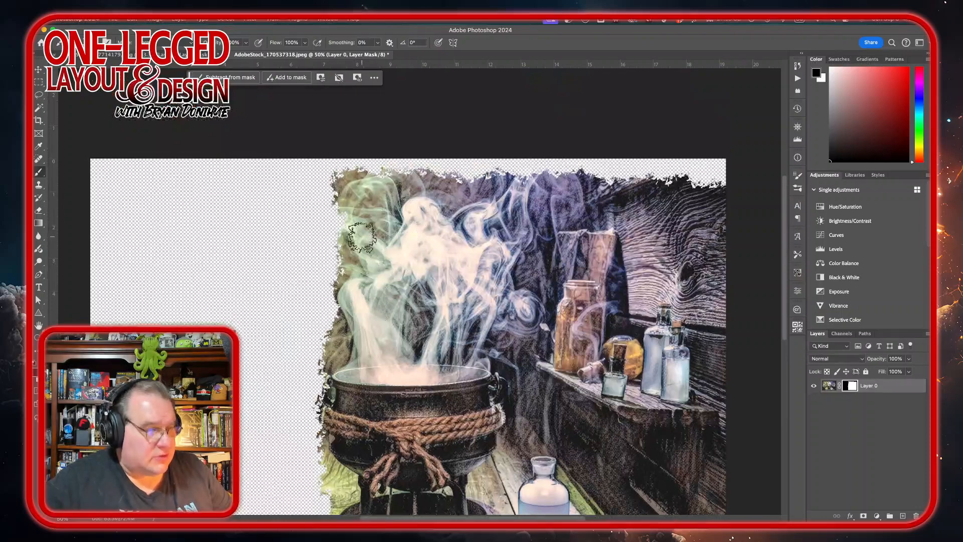
pyautogui.press('x')
pyautogui.moveTo(360, 254)
pyautogui.mouseDown()
pyautogui.moveTo(358, 222)
pyautogui.moveTo(355, 275)
pyautogui.moveTo(351, 196)
pyautogui.moveTo(344, 349)
pyautogui.moveTo(362, 223)
pyautogui.moveTo(342, 203)
pyautogui.moveTo(344, 249)
pyautogui.moveTo(333, 185)
pyautogui.mouseUp()
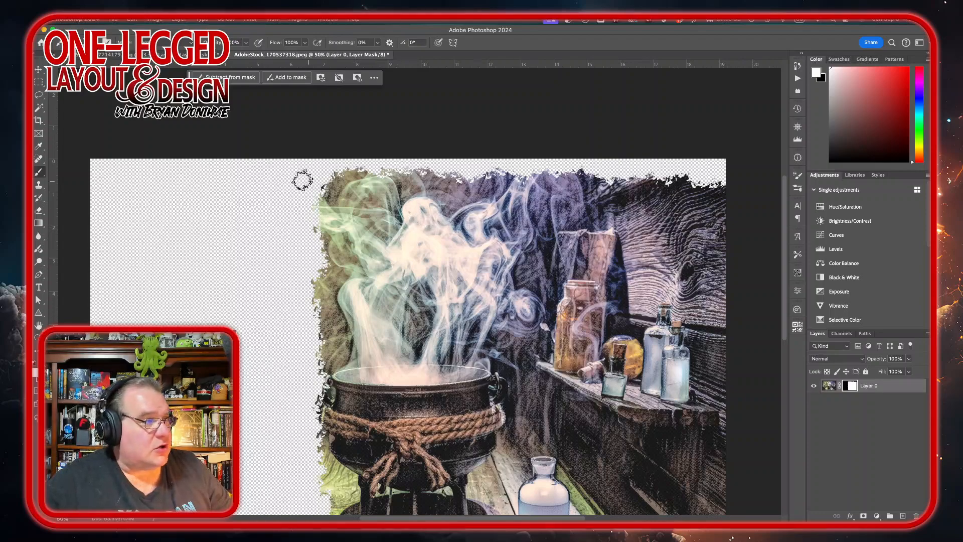
# Step: Crop away the empty transparent area on the image's left side
pyautogui.click(39, 121)
pyautogui.scroll(-3, 221, 267)
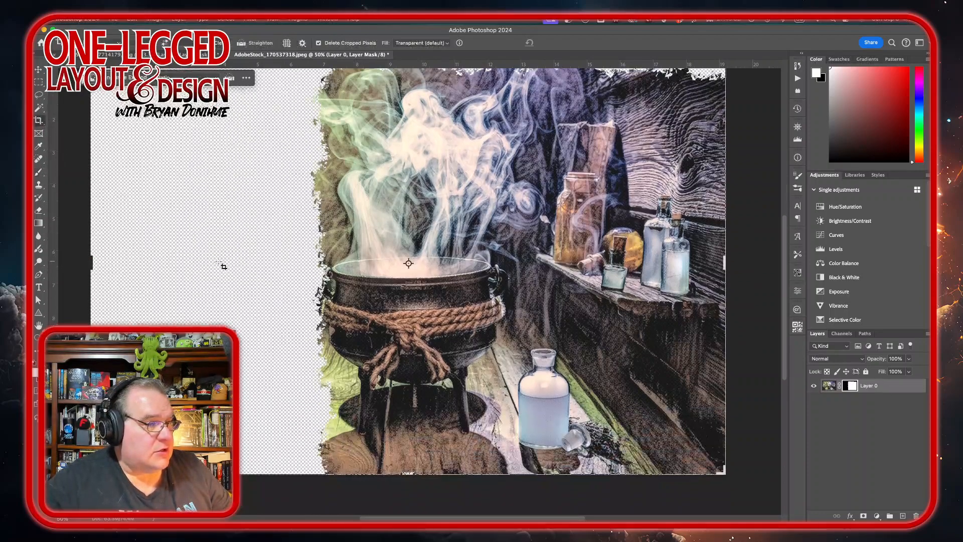
pyautogui.moveTo(88, 260); pyautogui.dragTo(200, 269)
pyautogui.press('Return')
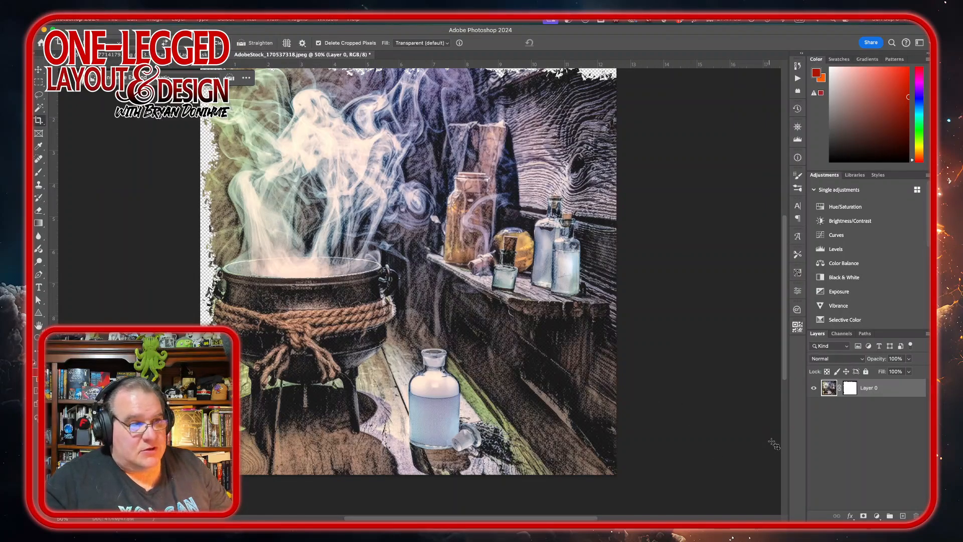
# Step: Export the image as a transparent PNG named masked-AdobeStock_170537318.png into the Artwork folder
pyautogui.scroll(3, 692, 256)
pyautogui.hscroll(-1, 692, 256)
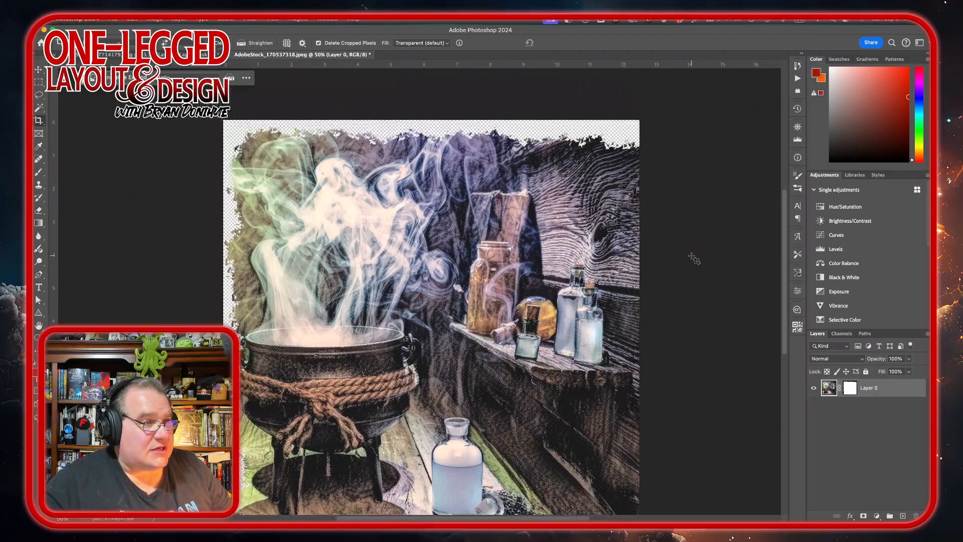
pyautogui.scroll(-2, 691, 256)
pyautogui.scroll(1, 694, 258)
pyautogui.hscroll(-1, 693, 258)
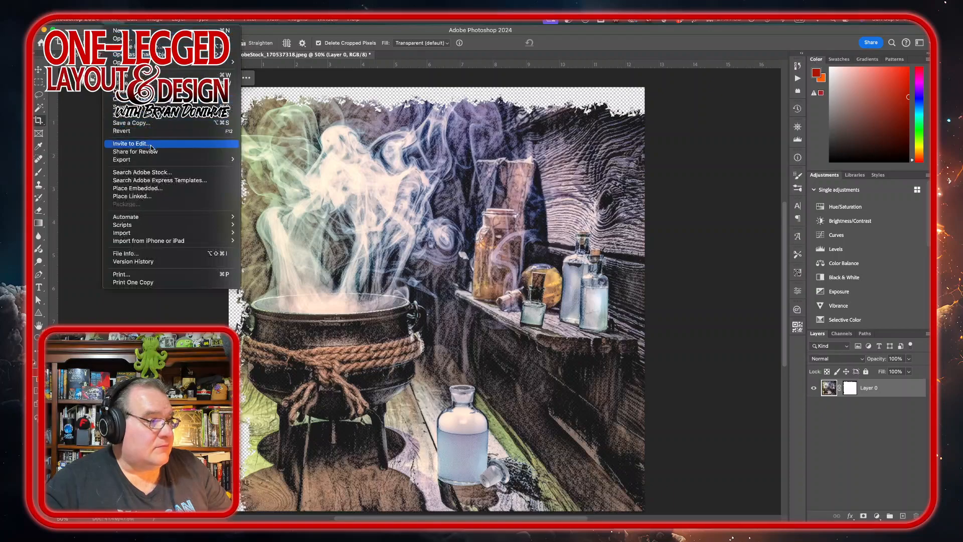
pyautogui.moveTo(158, 159)
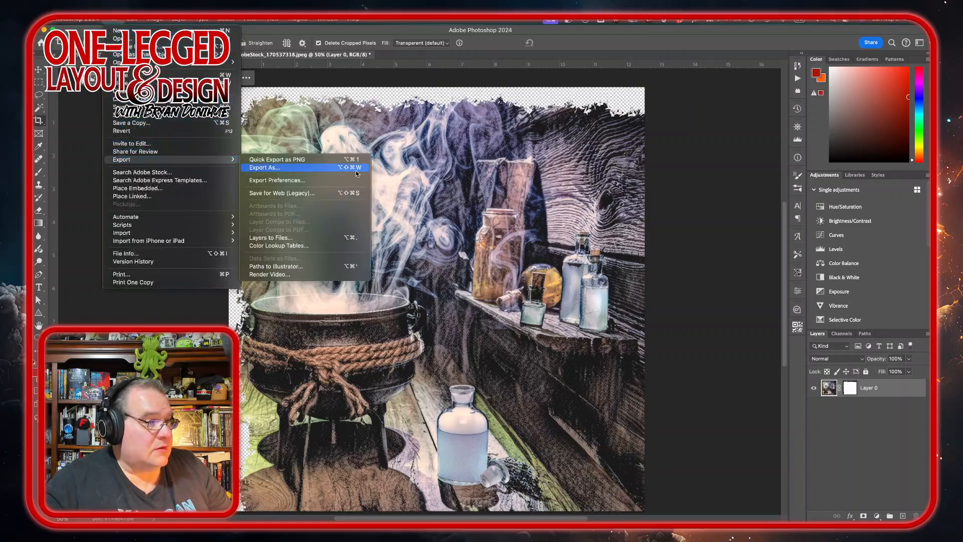
pyautogui.click(300, 171)
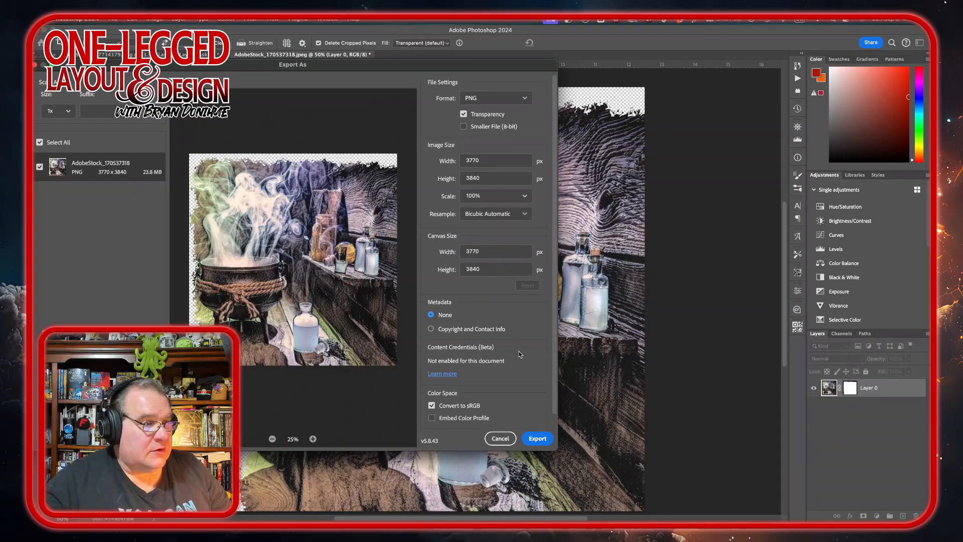
pyautogui.click(538, 440)
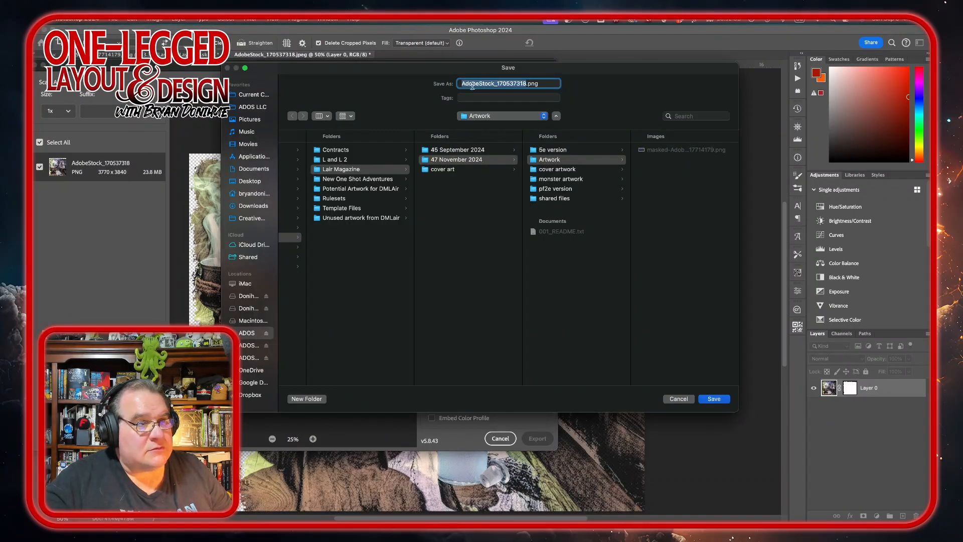
pyautogui.click(462, 82)
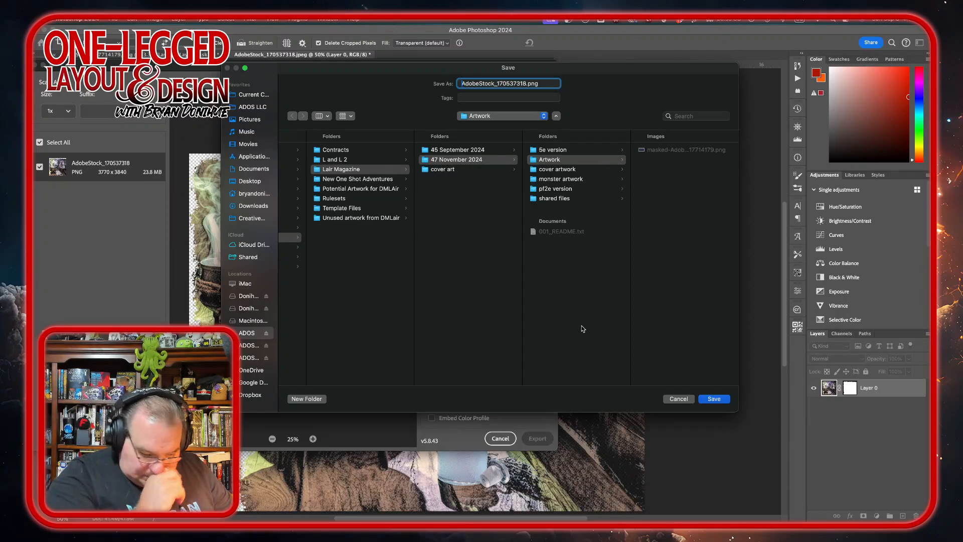
pyautogui.write('masked-')
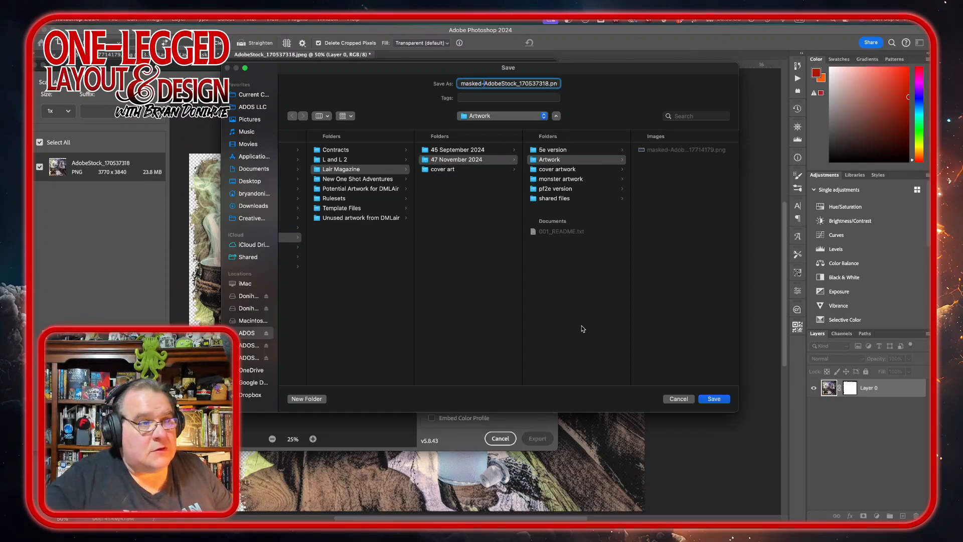
pyautogui.click(713, 399)
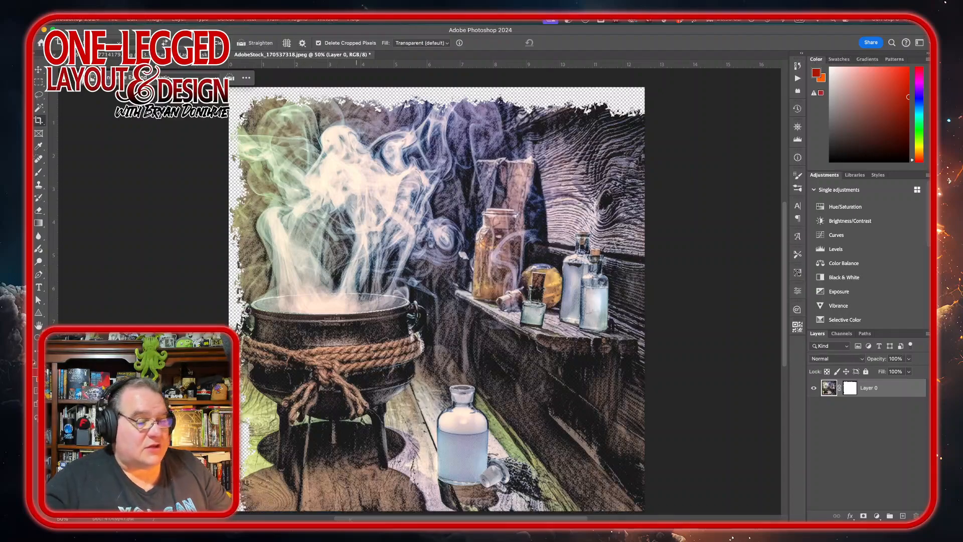
# Step: Switch to InDesign and place the masked PNG from the Artwork folder onto the Troll Cauldron page
pyautogui.moveTo(321, 522)
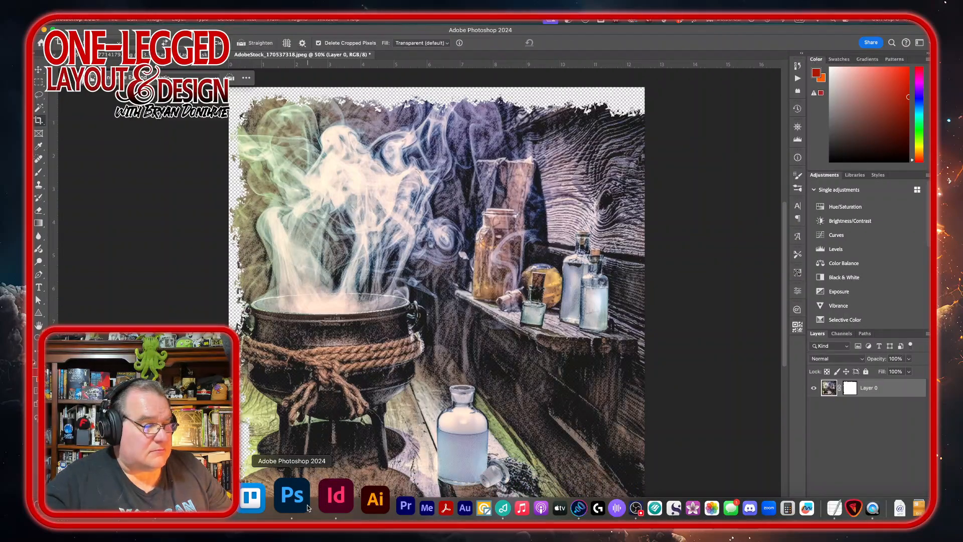
pyautogui.click(335, 499)
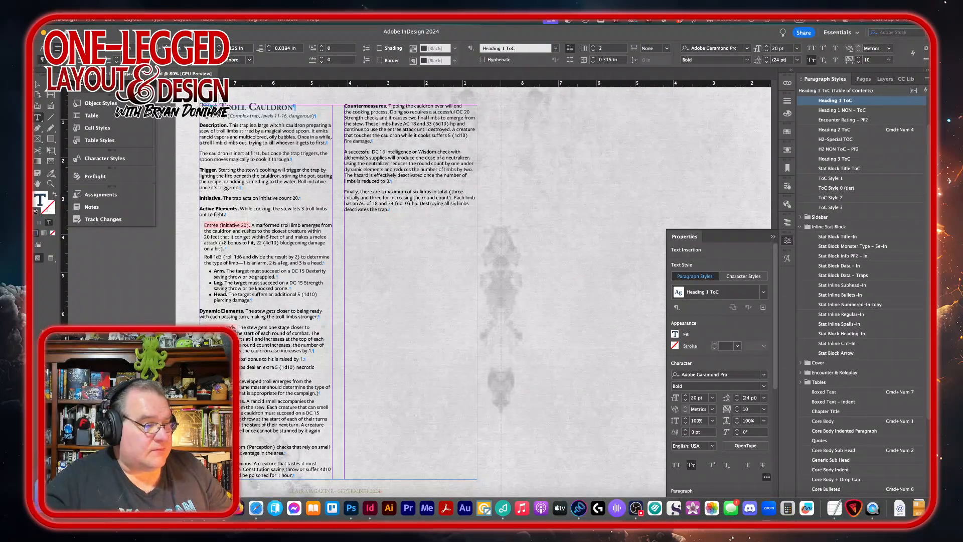
pyautogui.click(45, 503)
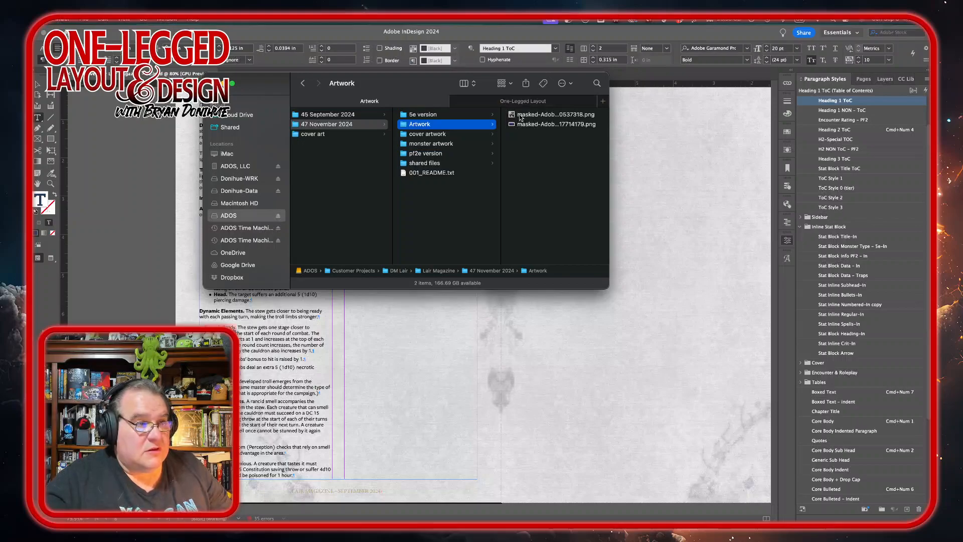
pyautogui.moveTo(520, 117); pyautogui.dragTo(623, 504)
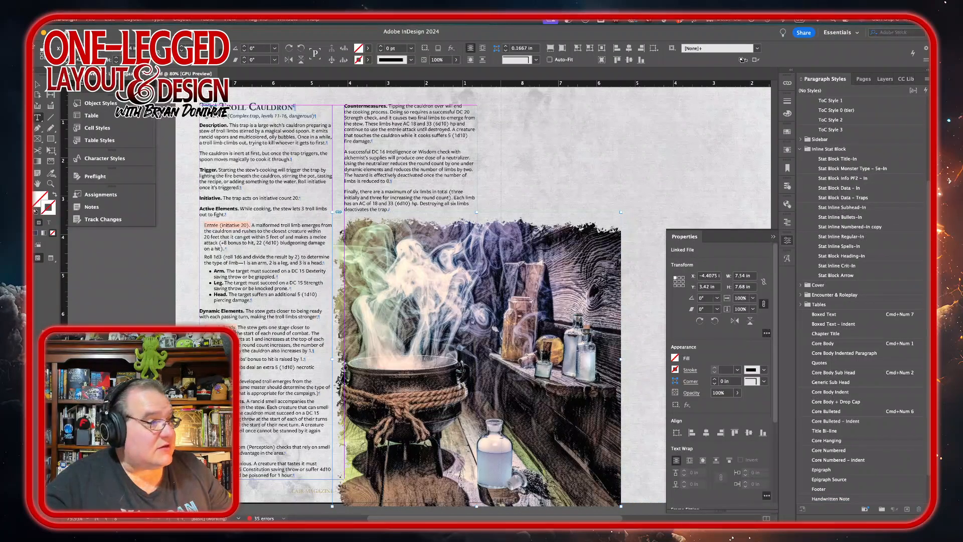
# Step: Crop the placed image's frame to about 4.41 in wide and 7.58 in tall
pyautogui.click(40, 82)
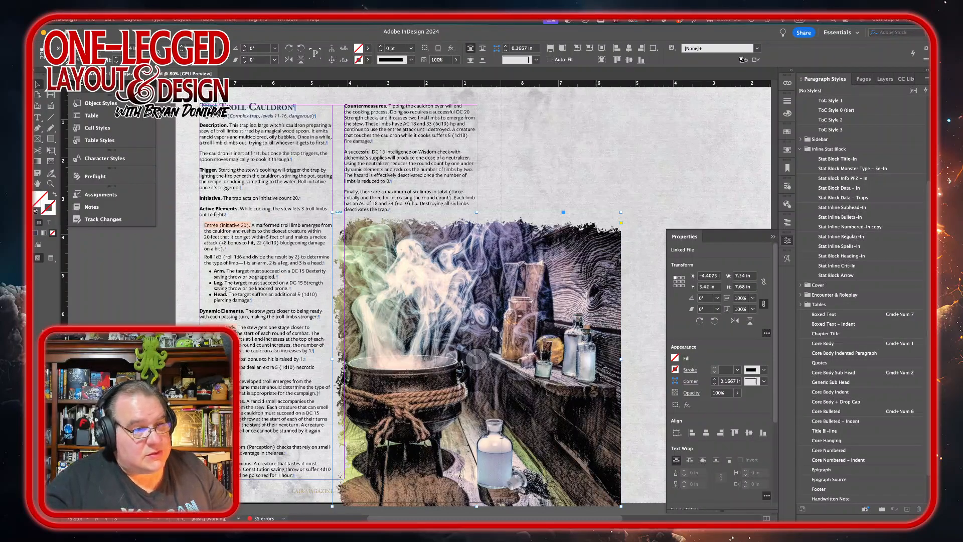
pyautogui.moveTo(620, 359); pyautogui.dragTo(502, 356)
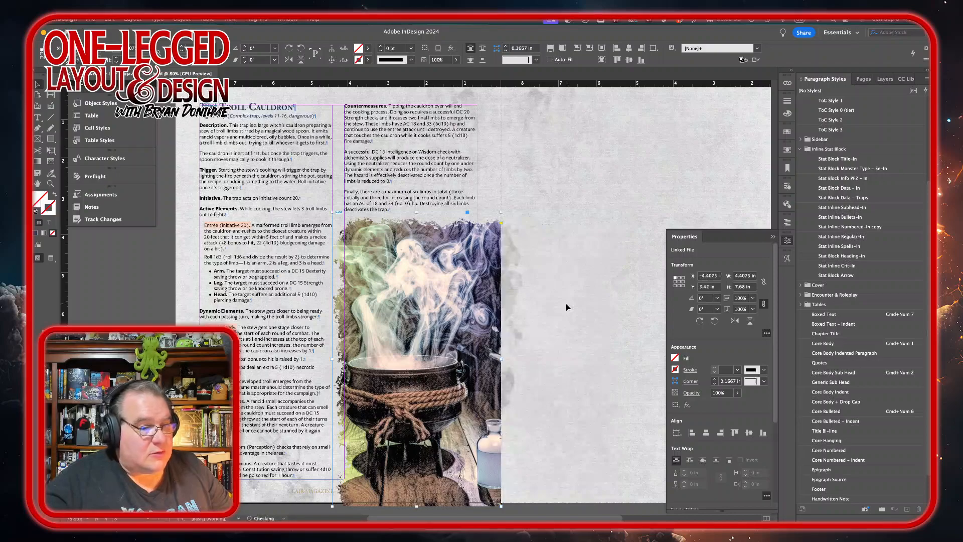
pyautogui.scroll(-2, 565, 307)
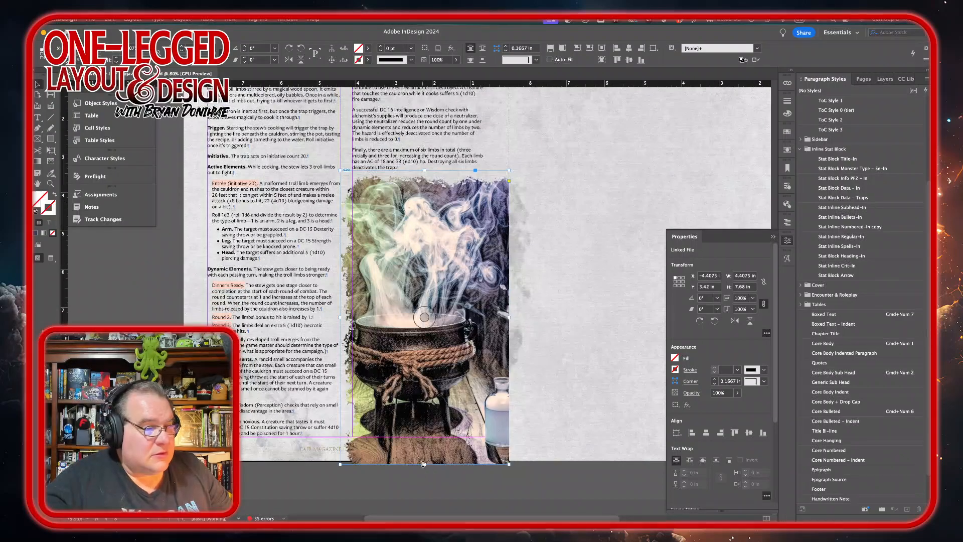
pyautogui.moveTo(424, 465); pyautogui.dragTo(424, 460)
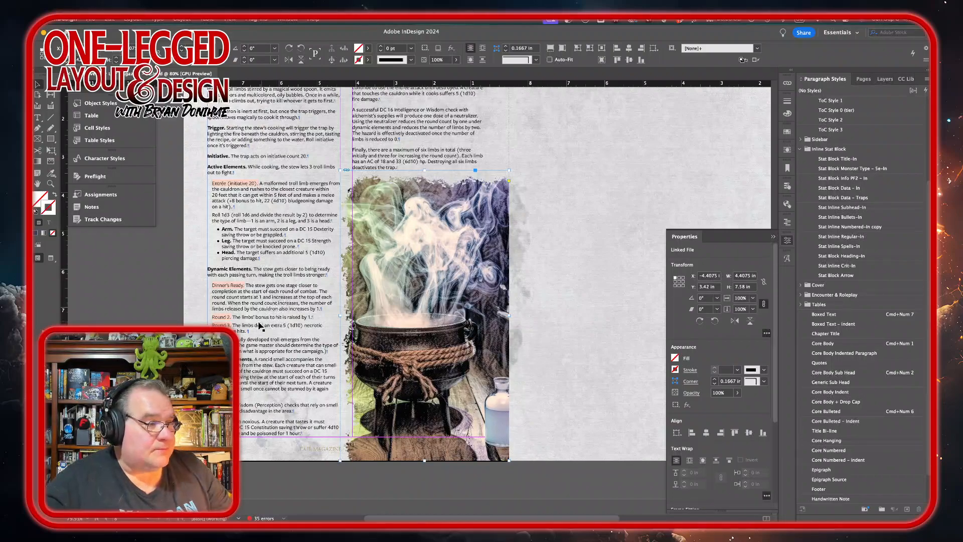
# Step: Scroll through the neighbouring trap pages of the layout to review them
pyautogui.scroll(10, 236, 287)
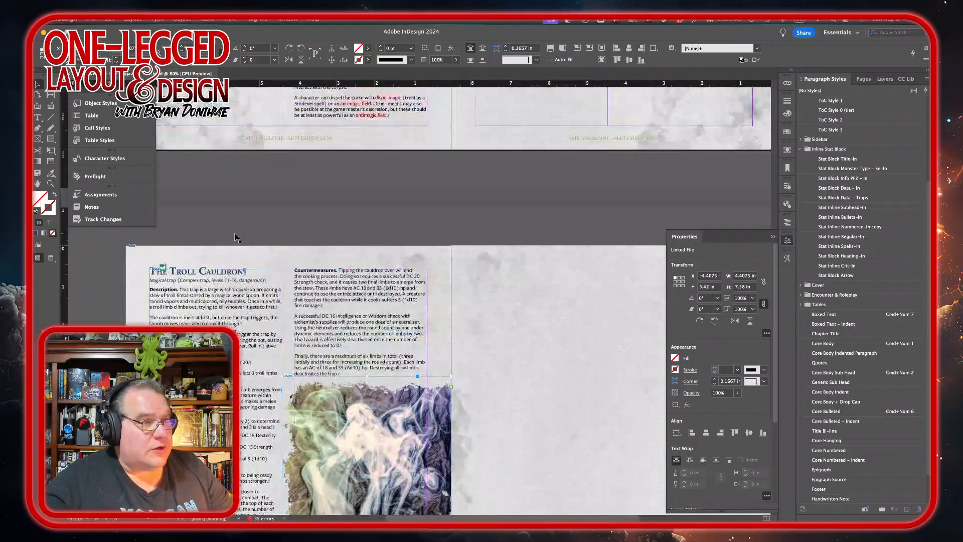
pyautogui.scroll(1, 235, 237)
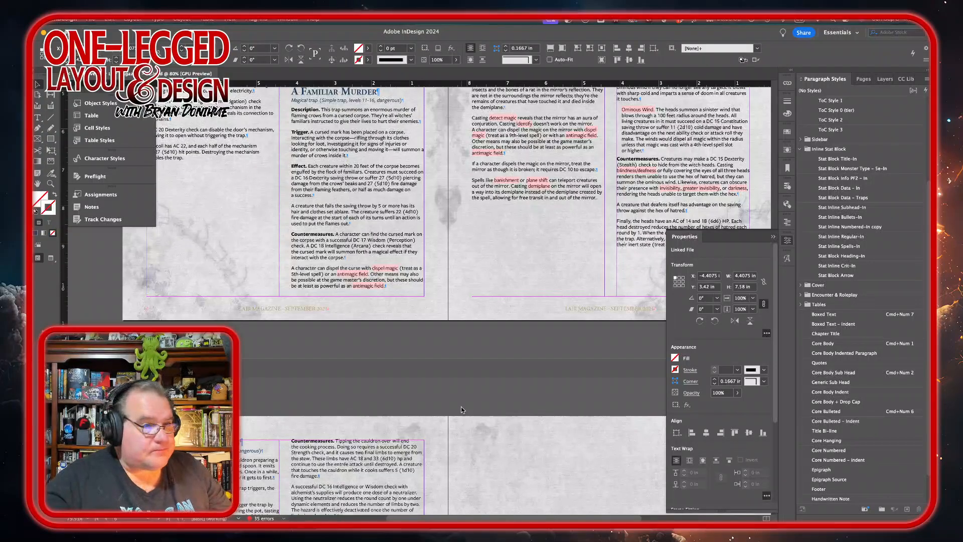
pyautogui.scroll(-5, 462, 410)
pyautogui.scroll(8, 462, 410)
pyautogui.hscroll(5, 461, 410)
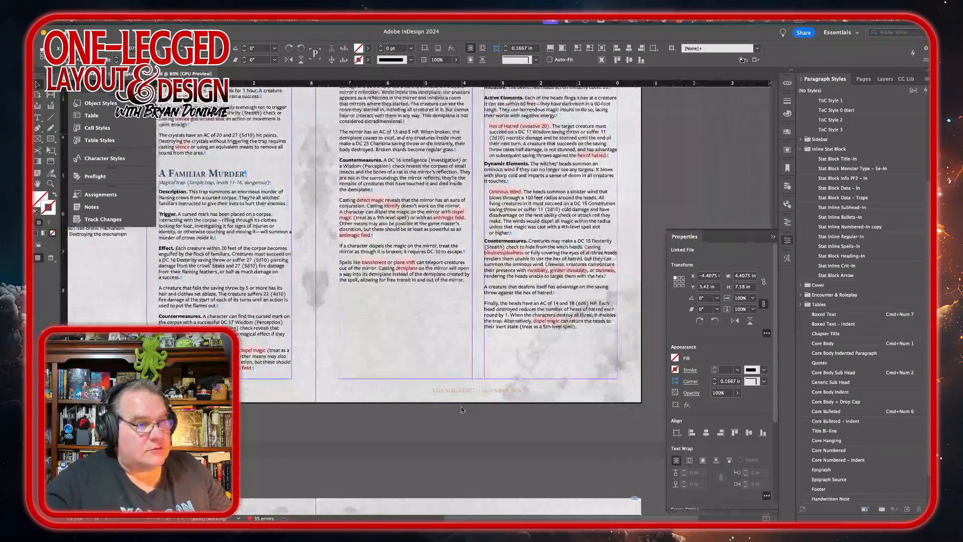
pyautogui.scroll(3, 462, 410)
pyautogui.hscroll(2, 461, 410)
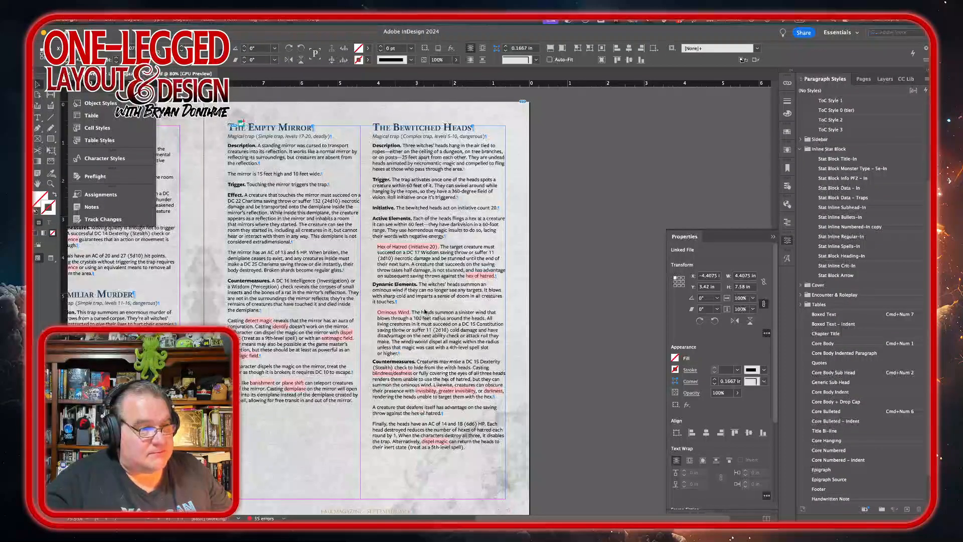
pyautogui.scroll(-10, 359, 413)
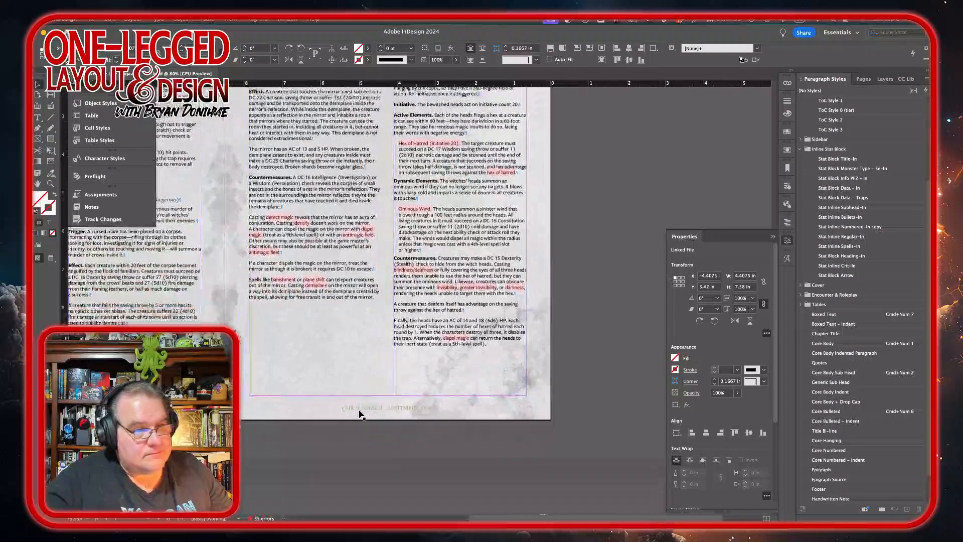
pyautogui.hscroll(-3, 360, 414)
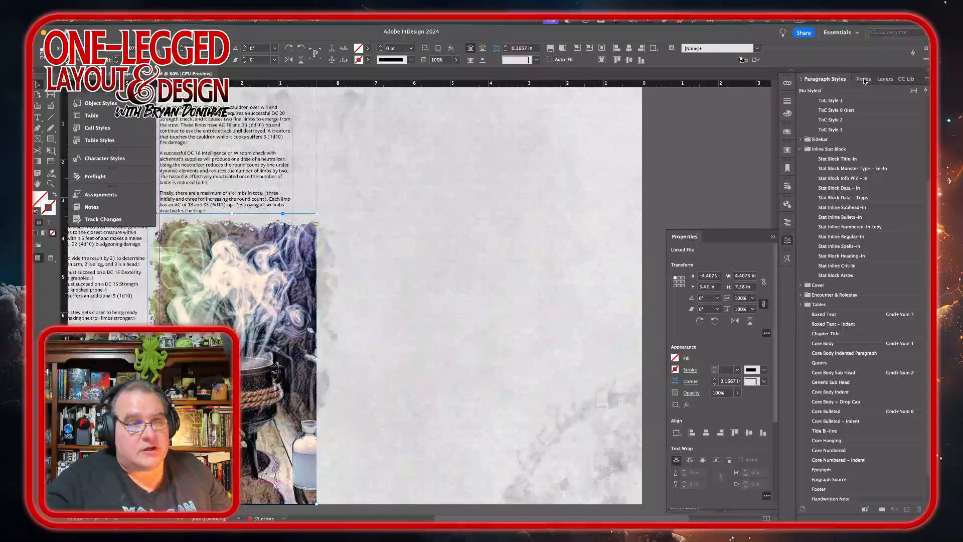
pyautogui.scroll(15, 363, 272)
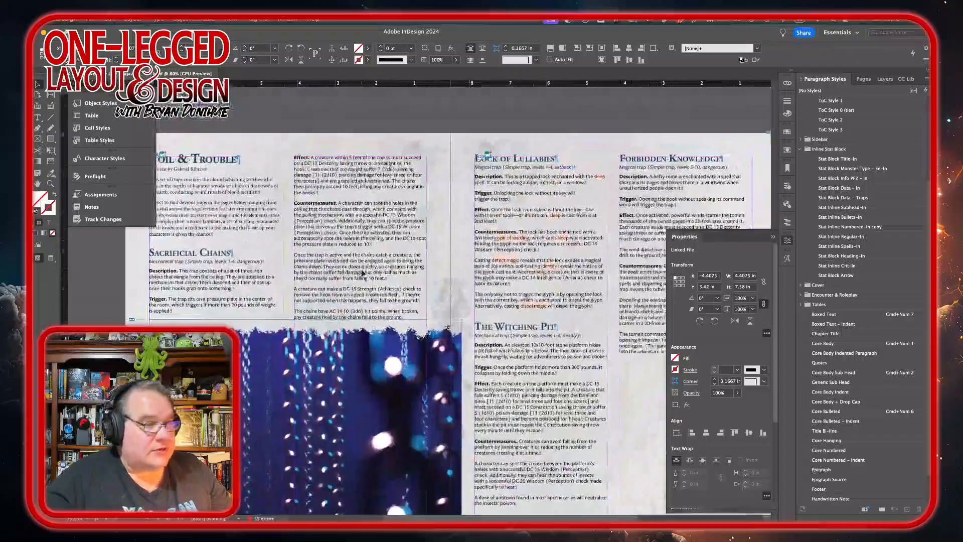
pyautogui.scroll(3, 363, 272)
pyautogui.hscroll(2, 364, 272)
pyautogui.scroll(-2, 363, 273)
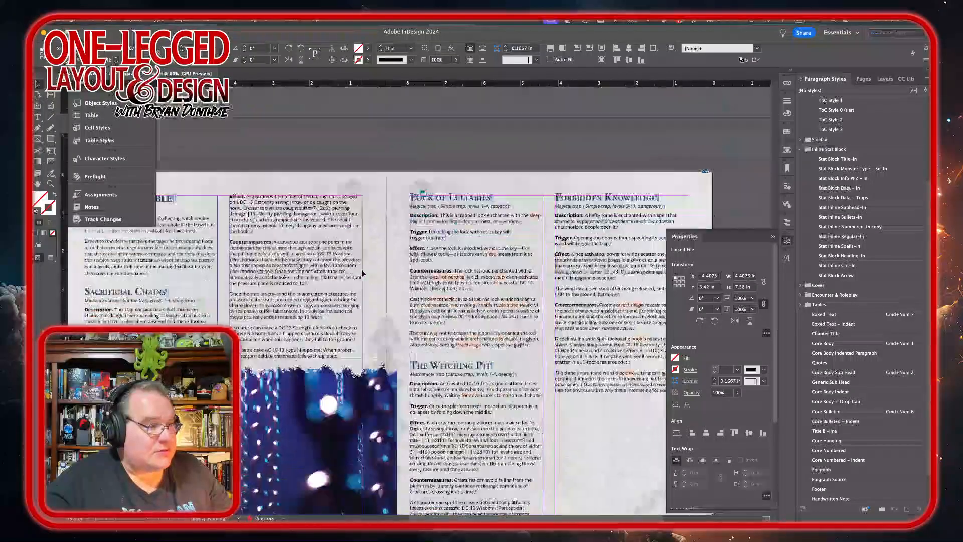
pyautogui.scroll(-10, 363, 272)
pyautogui.scroll(4, 364, 273)
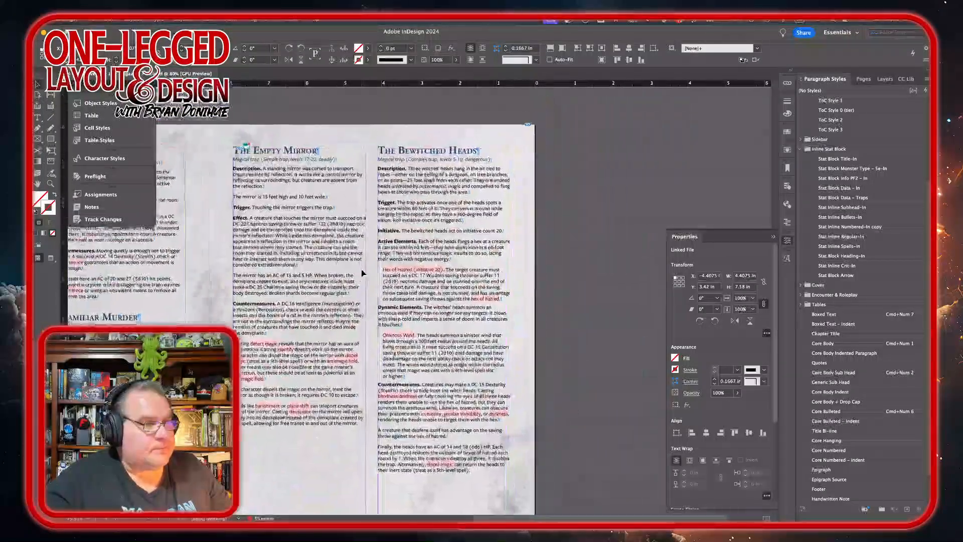
pyautogui.scroll(5, 363, 273)
pyautogui.scroll(5, 363, 272)
pyautogui.hscroll(1, 363, 273)
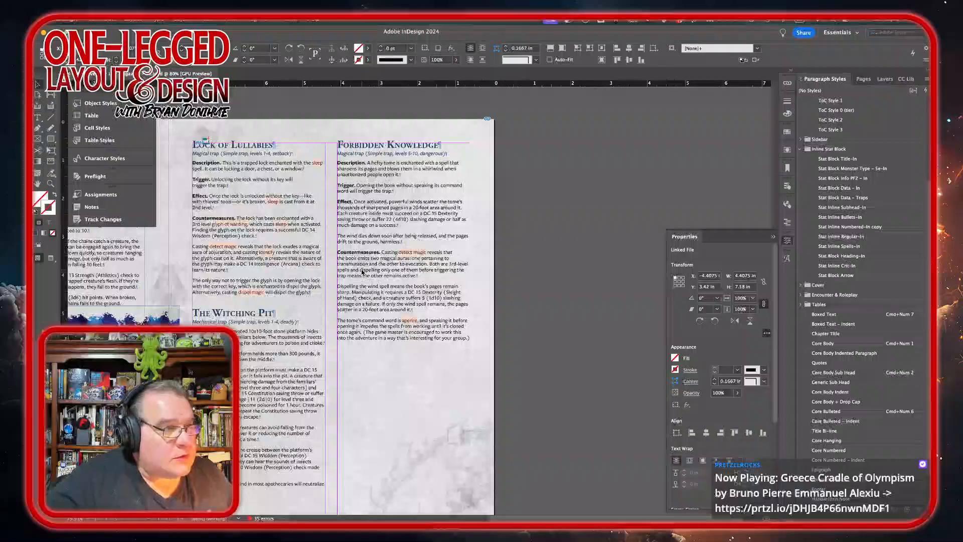
# Step: Scroll around the layout further to review the other trap pages
pyautogui.scroll(-3, 363, 272)
pyautogui.hscroll(-1, 363, 272)
pyautogui.scroll(-10, 361, 272)
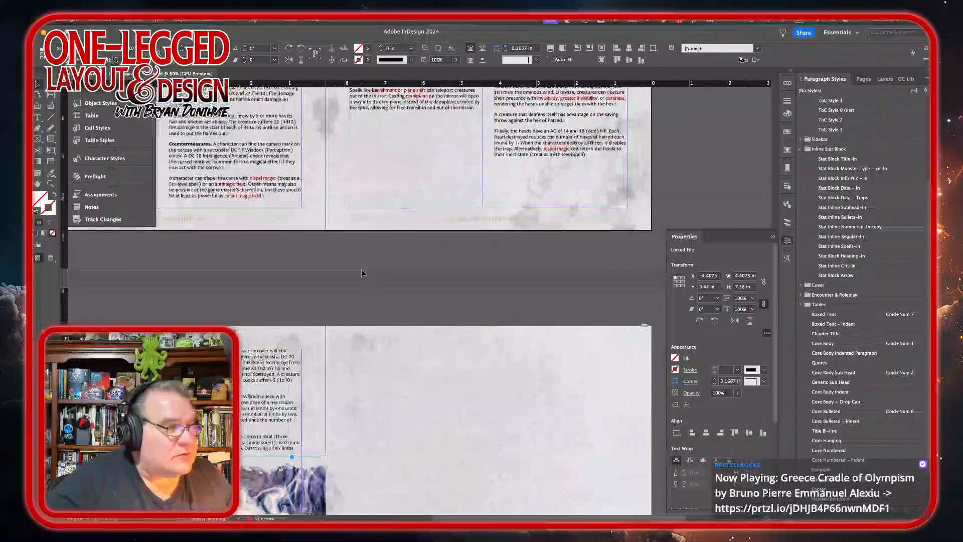
pyautogui.hscroll(-2, 361, 272)
pyautogui.scroll(10, 363, 272)
pyautogui.hscroll(2, 363, 272)
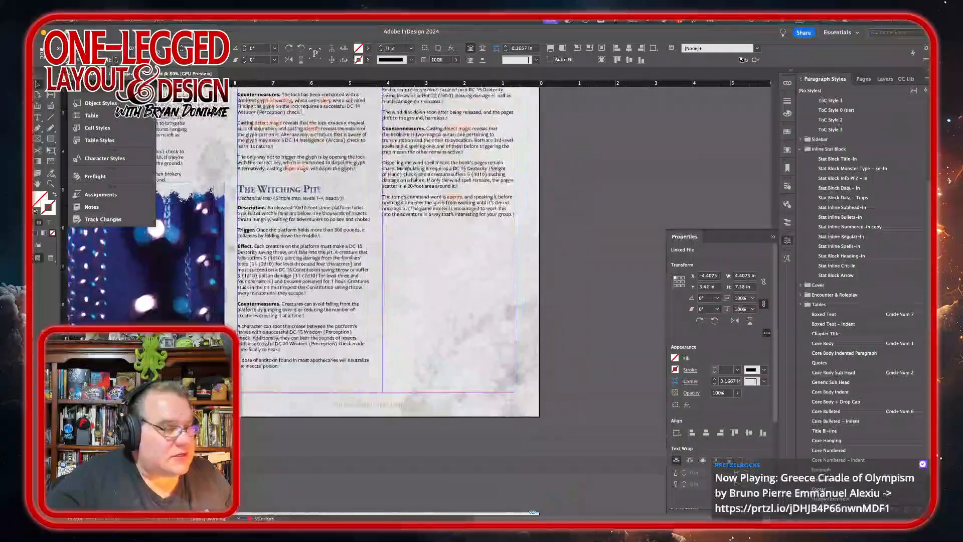
# Step: Search Adobe Stock for fantasy book, browse the results, and license the magic vintage book on a dark background image
pyautogui.click(232, 503)
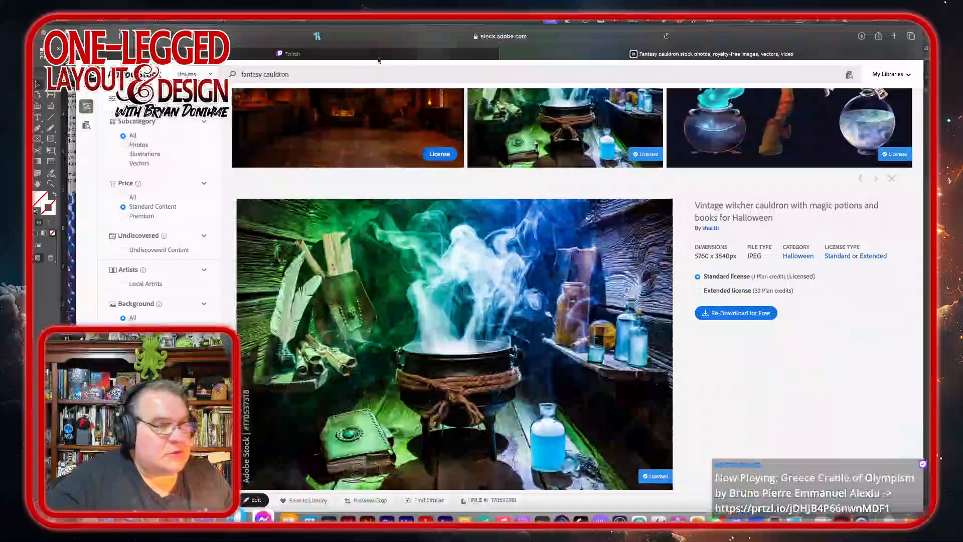
pyautogui.click(289, 74)
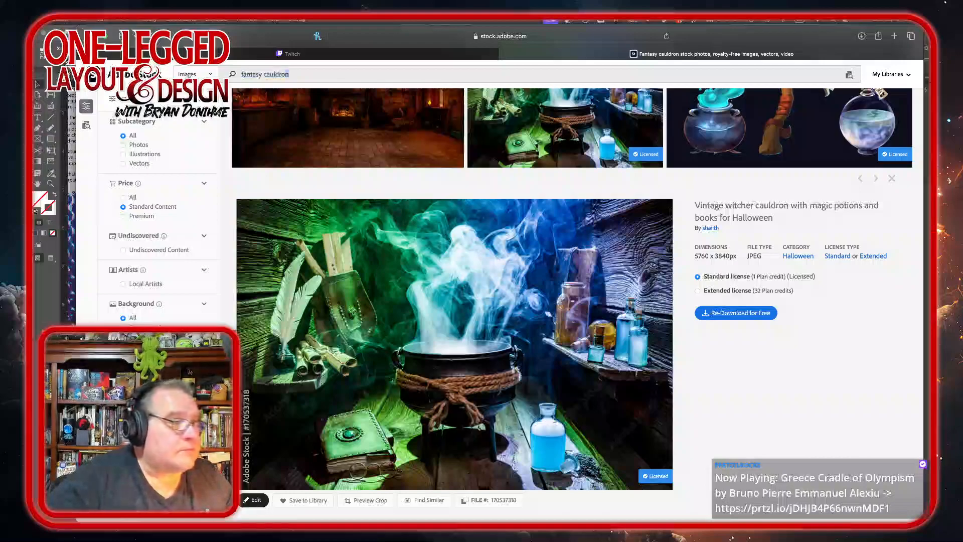
pyautogui.doubleClick(276, 74)
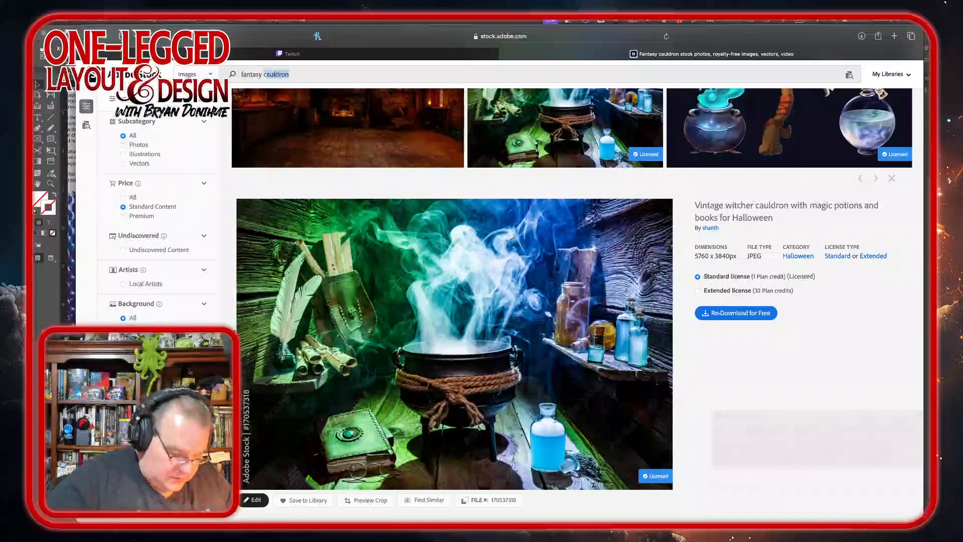
pyautogui.write('book')
pyautogui.press('Return')
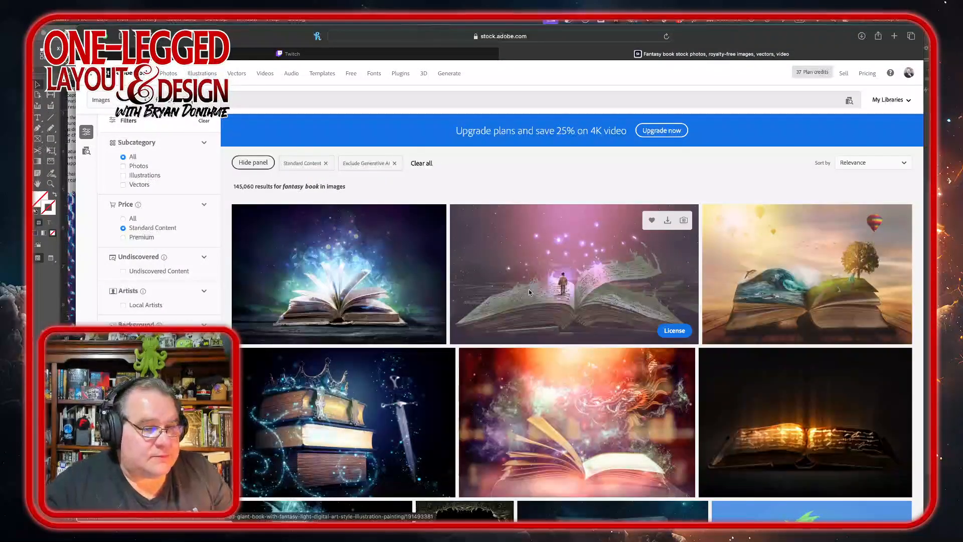
pyautogui.scroll(-5, 529, 292)
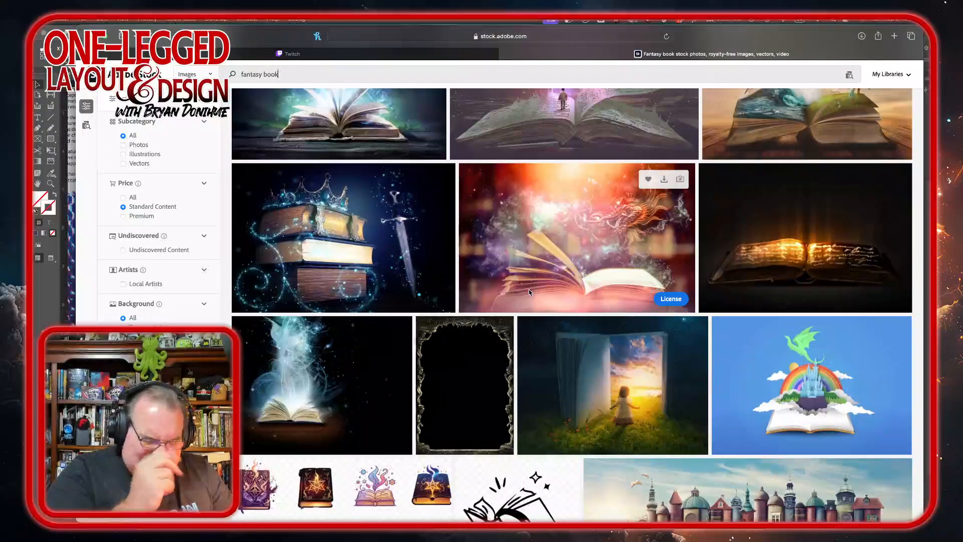
pyautogui.scroll(-5, 529, 292)
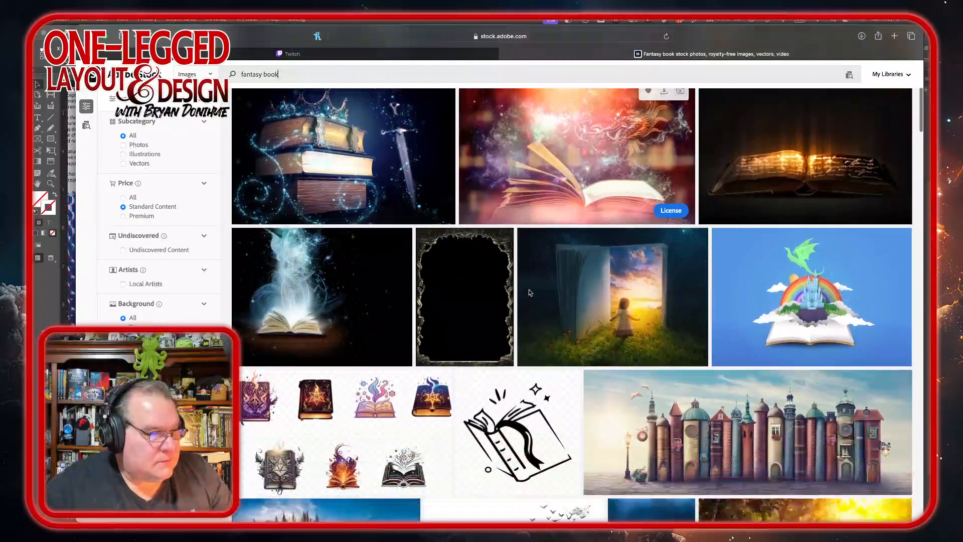
pyautogui.scroll(-5, 529, 292)
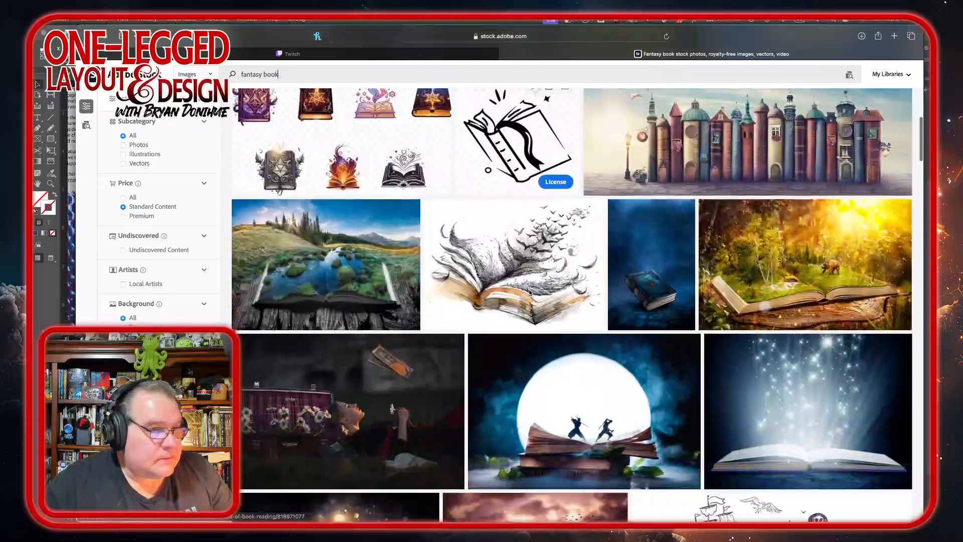
pyautogui.scroll(5, 529, 292)
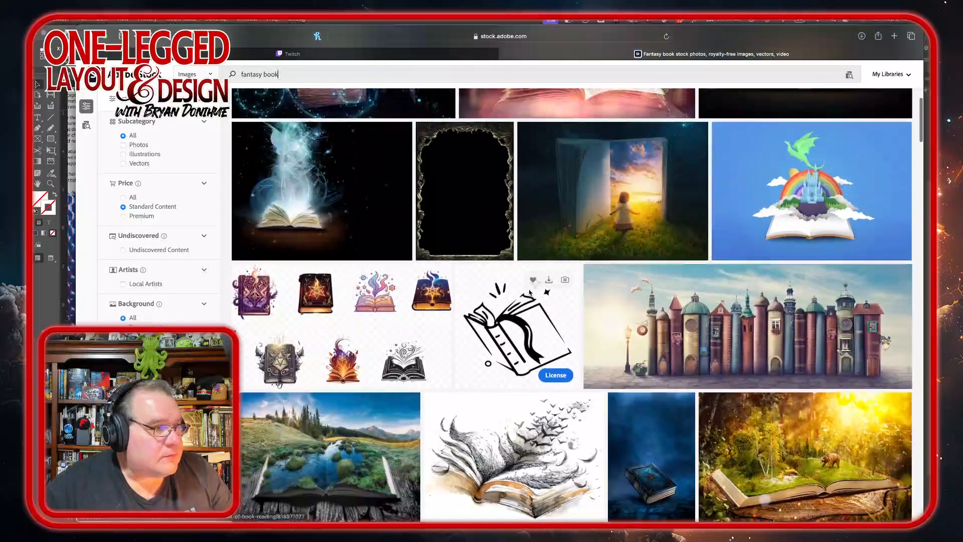
pyautogui.scroll(-7, 529, 292)
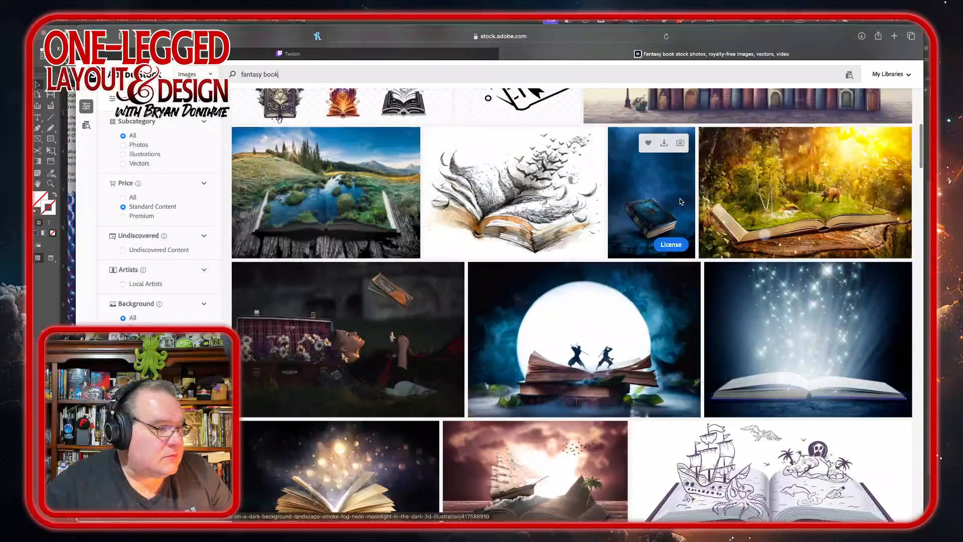
pyautogui.scroll(-2, 647, 360)
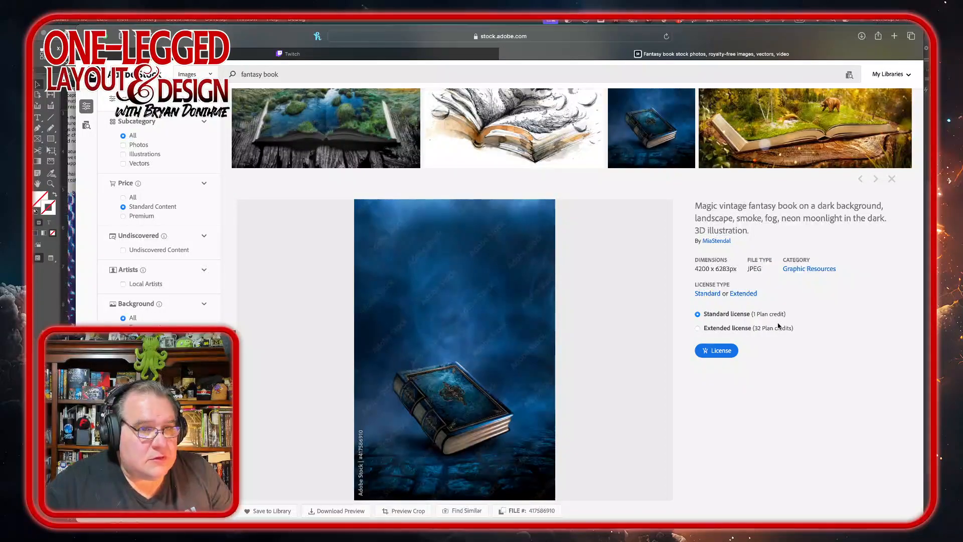
pyautogui.click(720, 351)
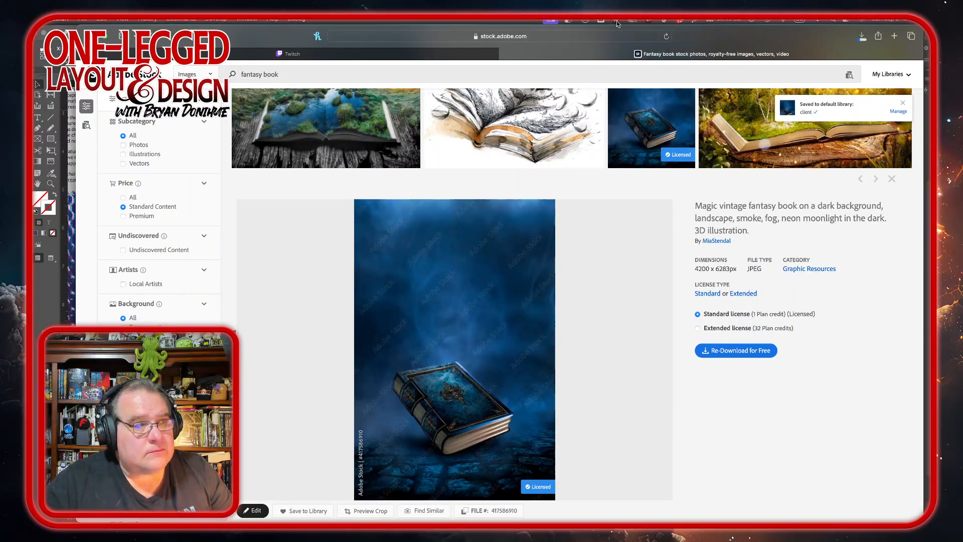
# Step: Open the downloaded AdobeStock_417586910.jpeg book image in Photoshop
pyautogui.click(862, 37)
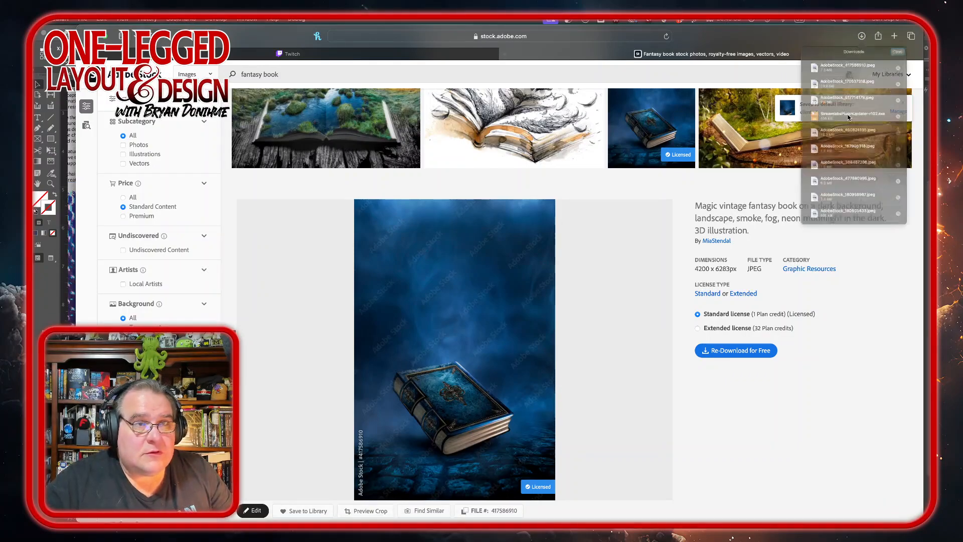
pyautogui.doubleClick(829, 79)
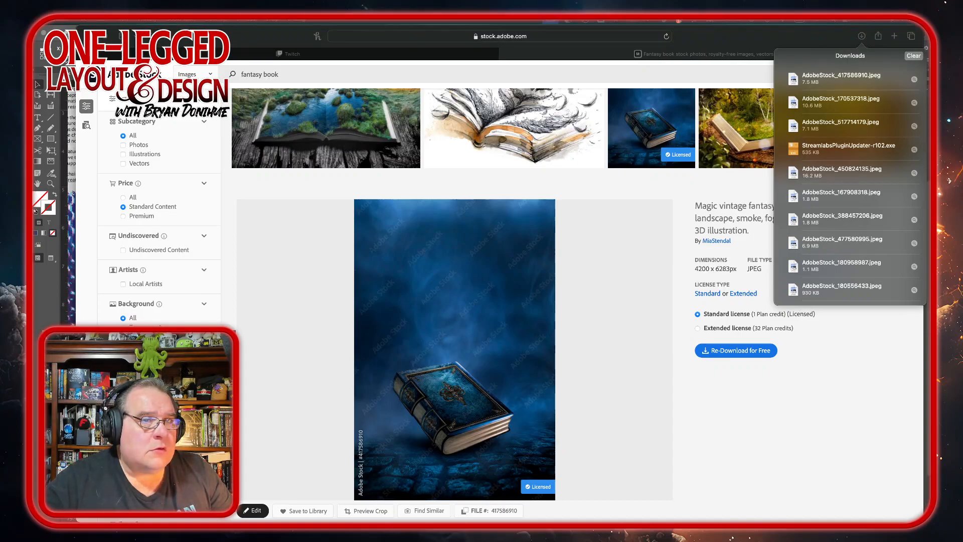
pyautogui.click(861, 39)
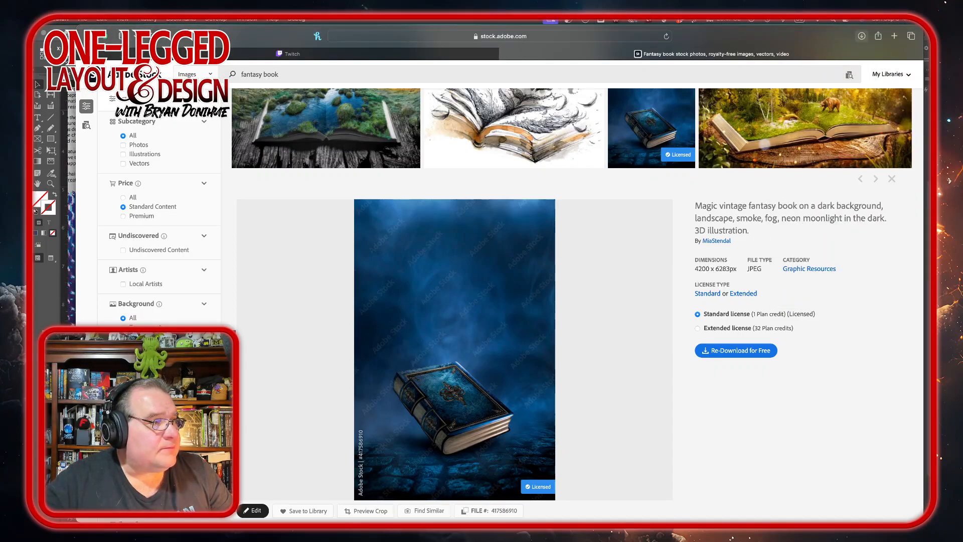
pyautogui.click(96, 37)
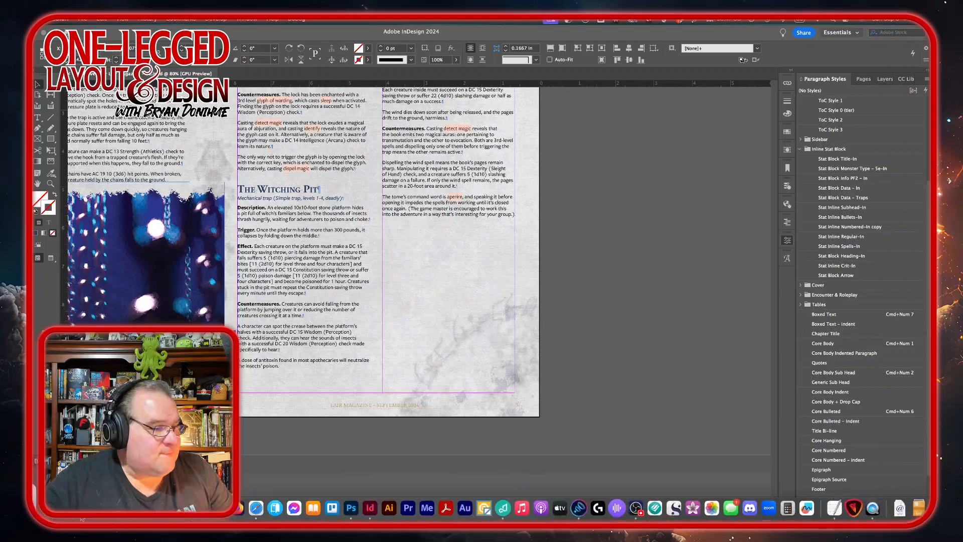
pyautogui.click(50, 504)
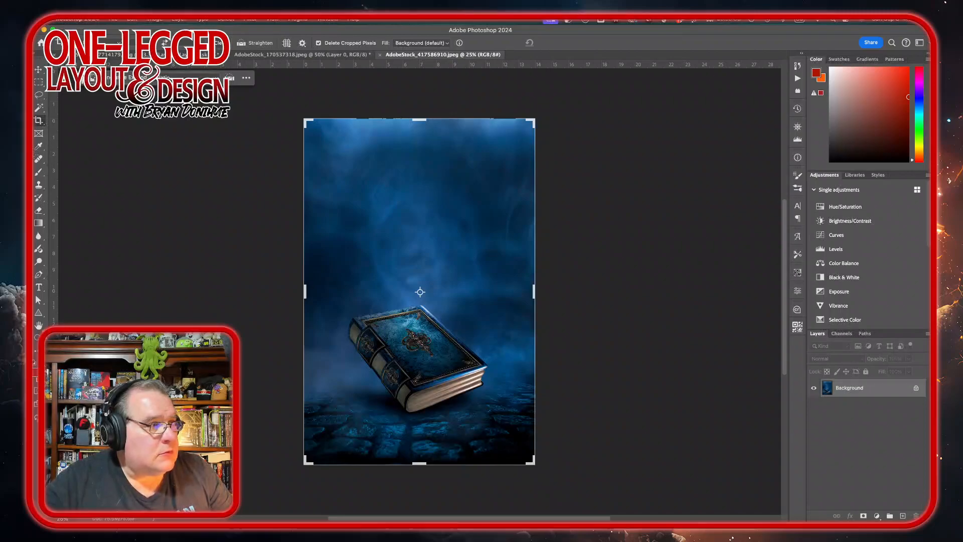
# Step: Export the book image as a PNG at 50% scale named masked-AdobeStock_417586910.png into the Artwork folder
pyautogui.press('v')
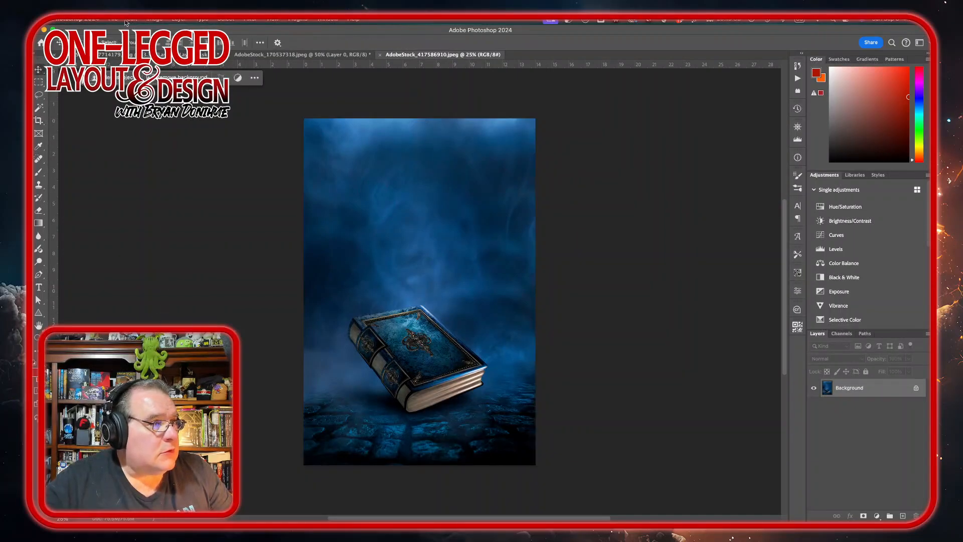
pyautogui.click(129, 20)
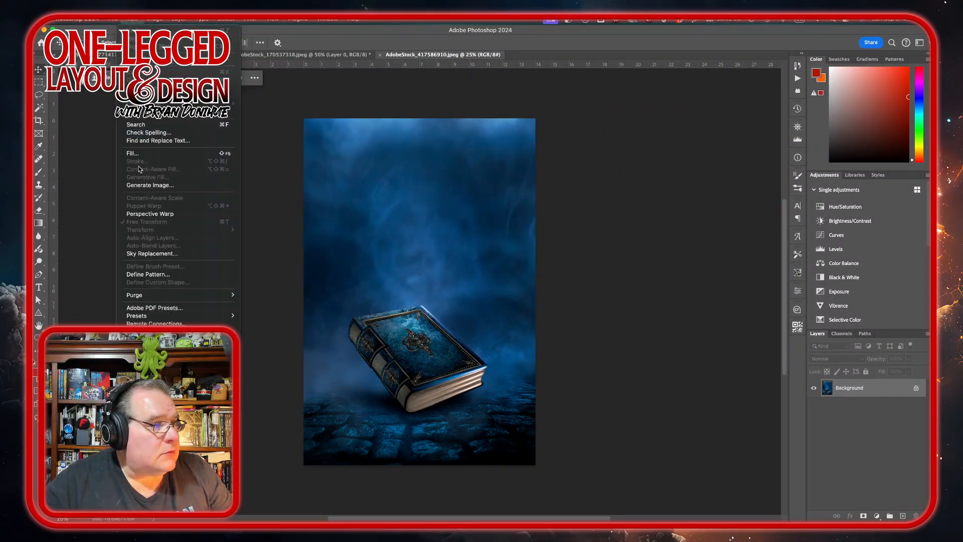
pyautogui.moveTo(113, 19)
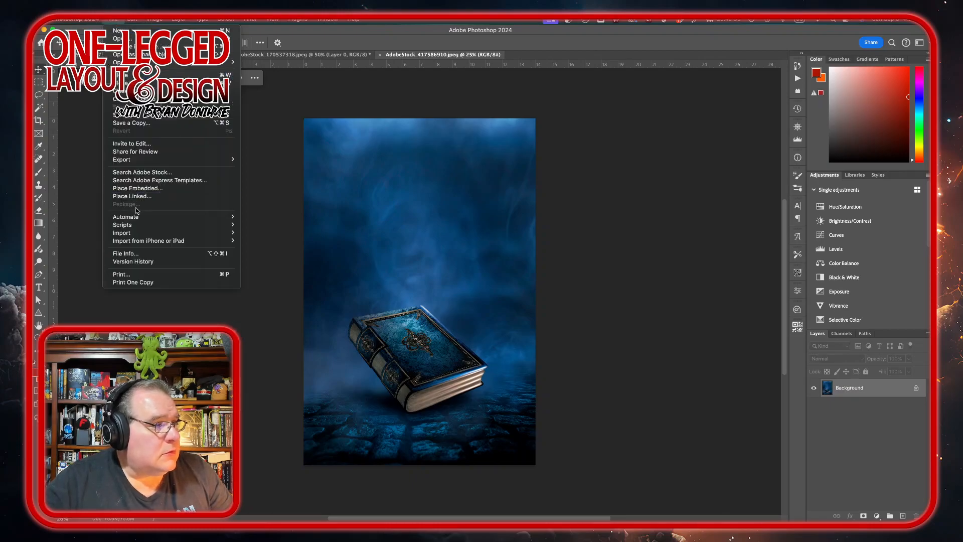
pyautogui.moveTo(152, 159)
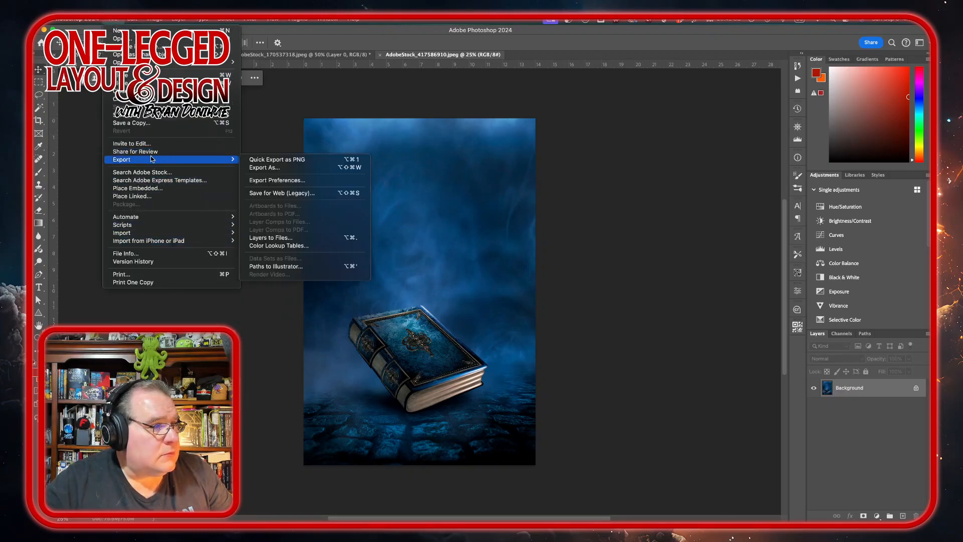
pyautogui.click(280, 168)
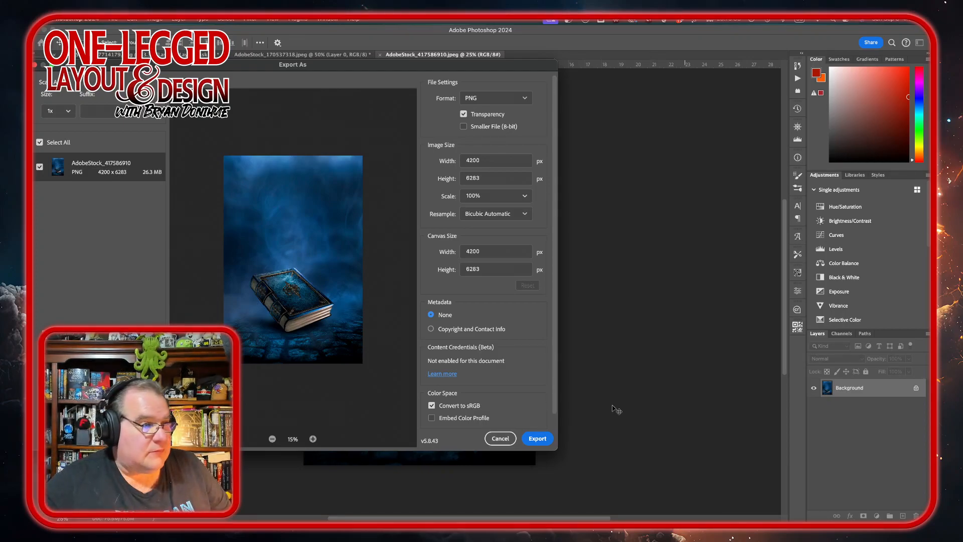
pyautogui.click(526, 196)
pyautogui.click(492, 256)
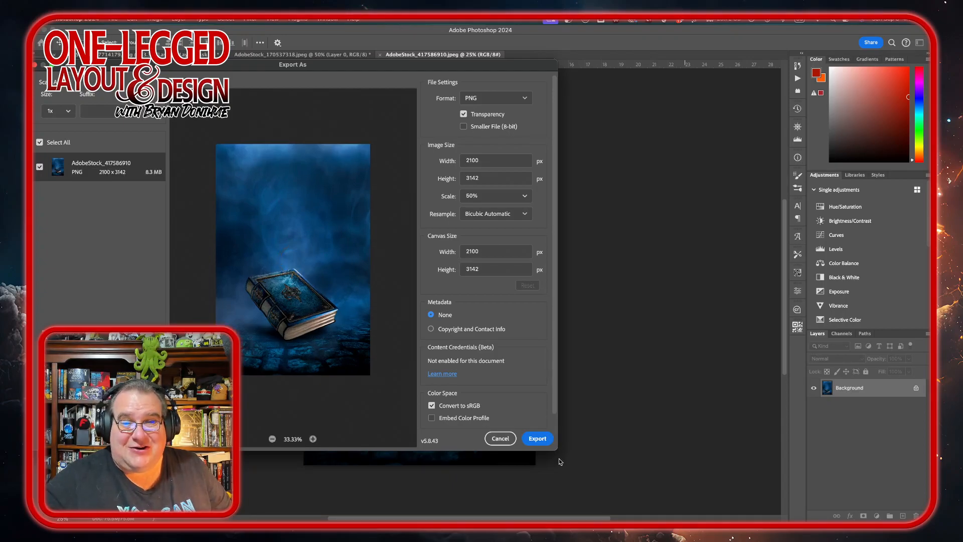
pyautogui.click(538, 438)
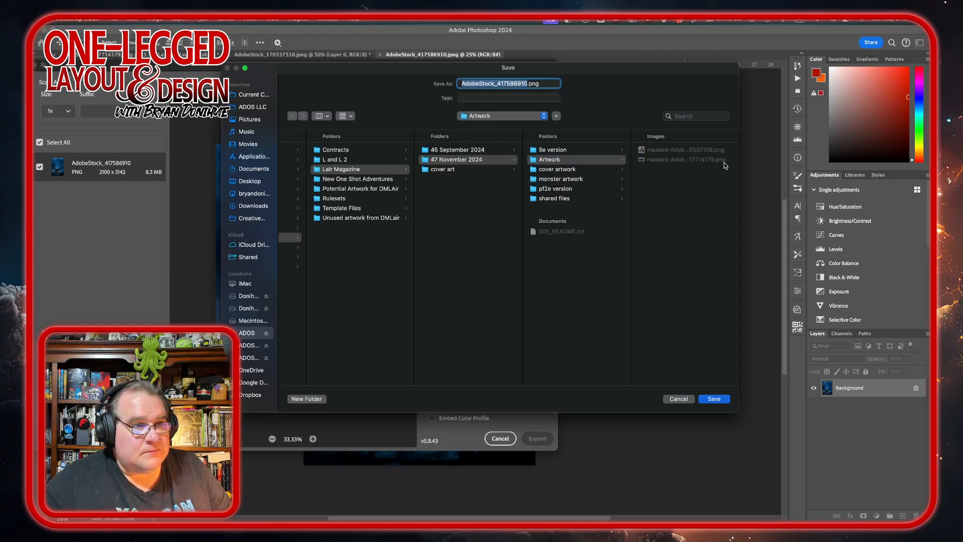
pyautogui.click(464, 83)
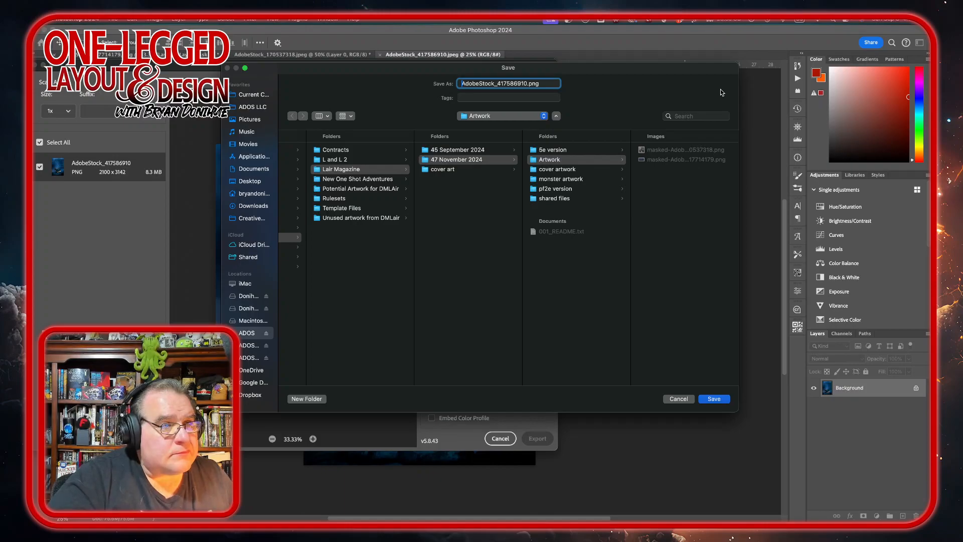
pyautogui.write('masked-')
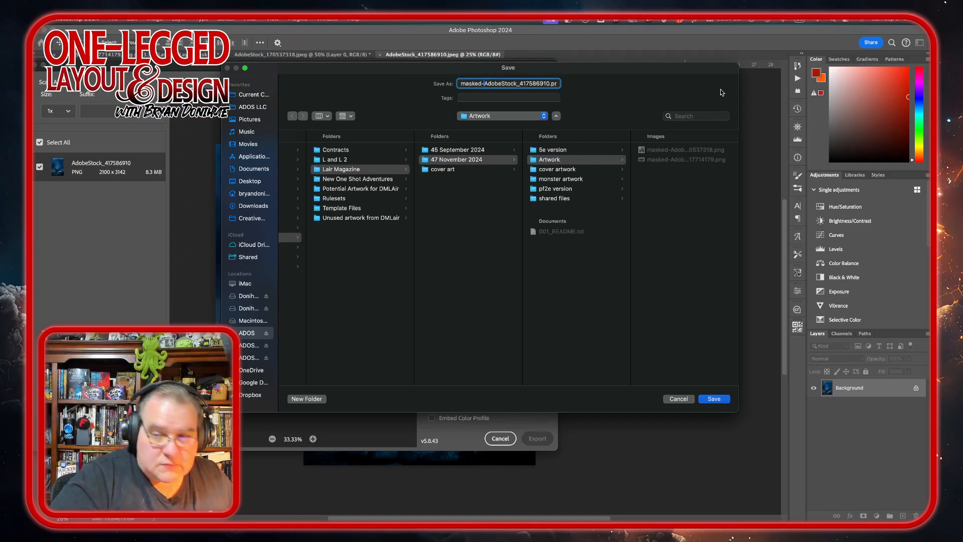
pyautogui.press('Return')
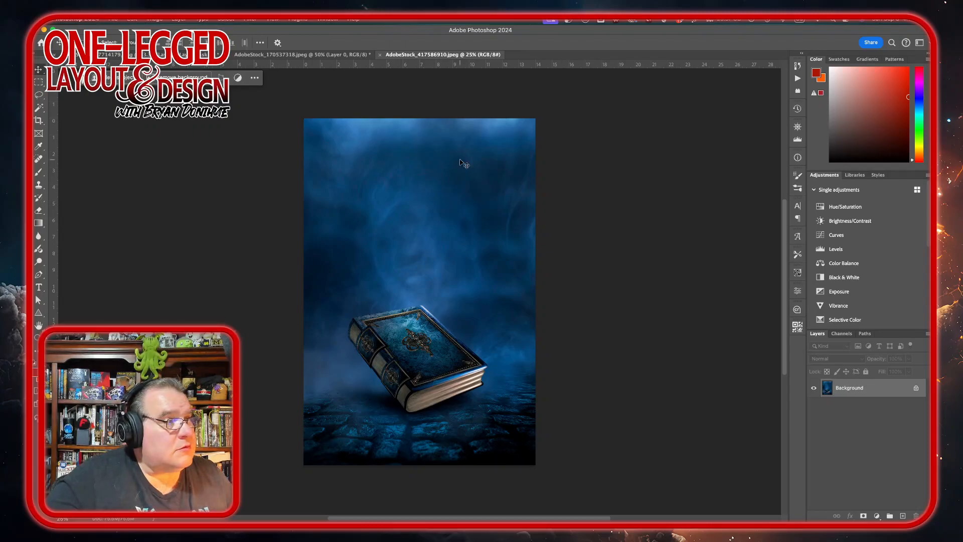
# Step: Place the book PNG on the Witching Pit page about 2.94 in wide and 4.4 in tall, with Inverse Rounded corners
pyautogui.moveTo(503, 499)
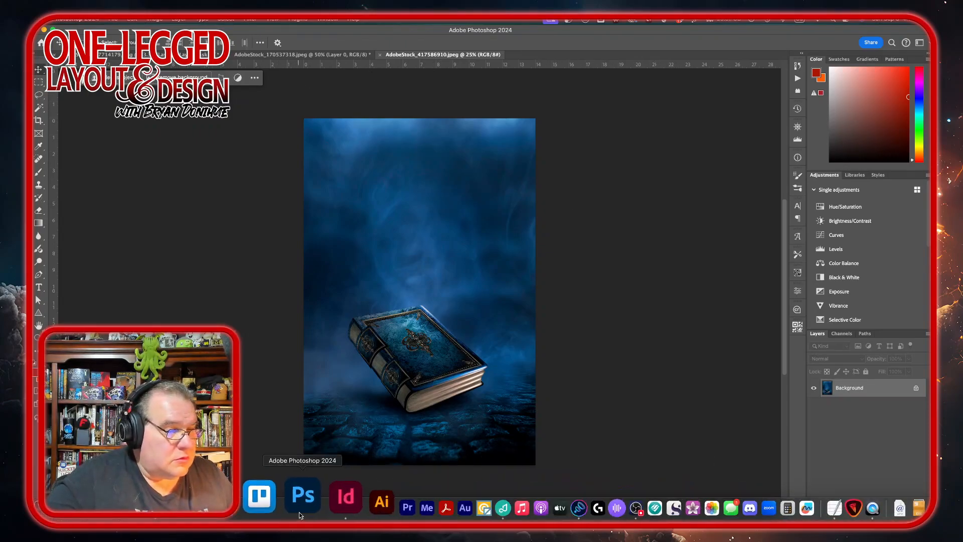
pyautogui.click(324, 506)
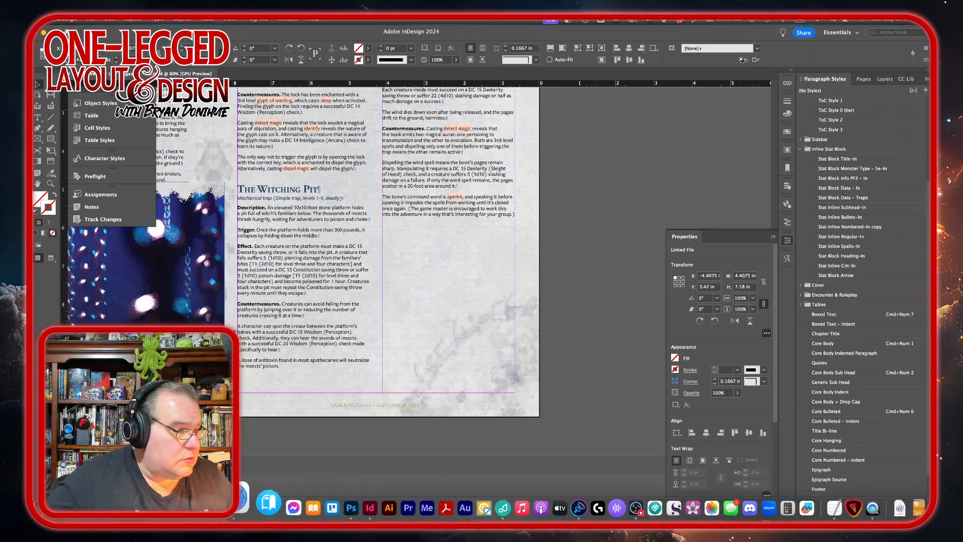
pyautogui.click(50, 508)
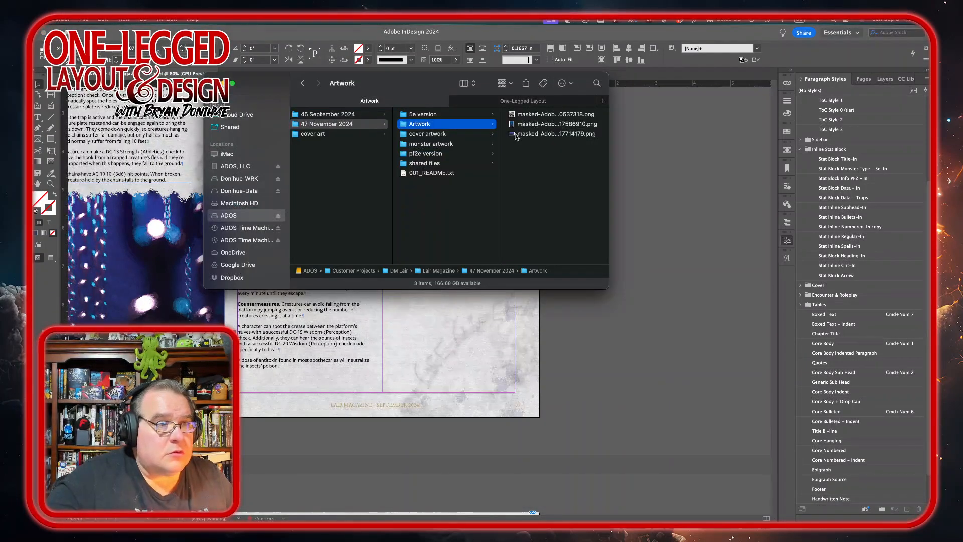
pyautogui.moveTo(525, 127); pyautogui.dragTo(441, 387)
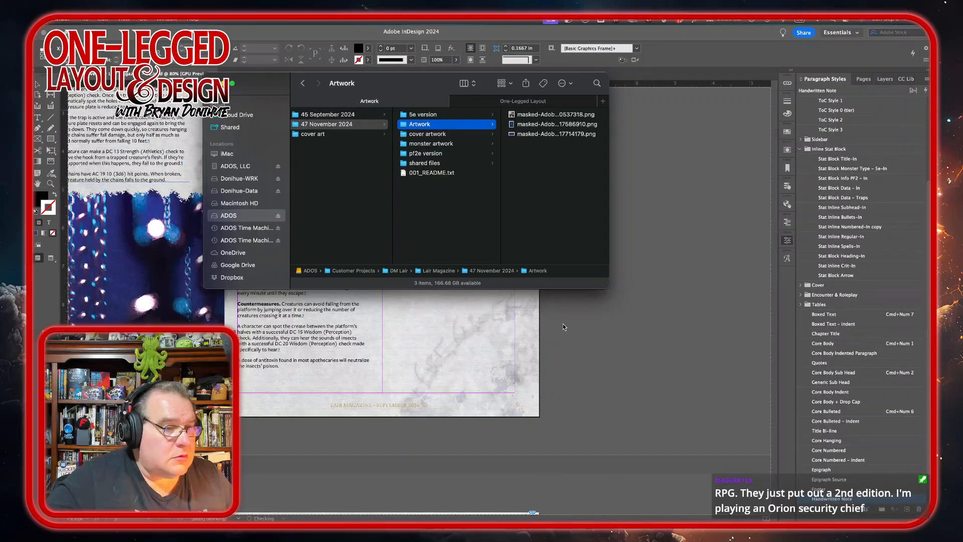
pyautogui.click(562, 323)
pyautogui.moveTo(390, 225); pyautogui.dragTo(504, 297)
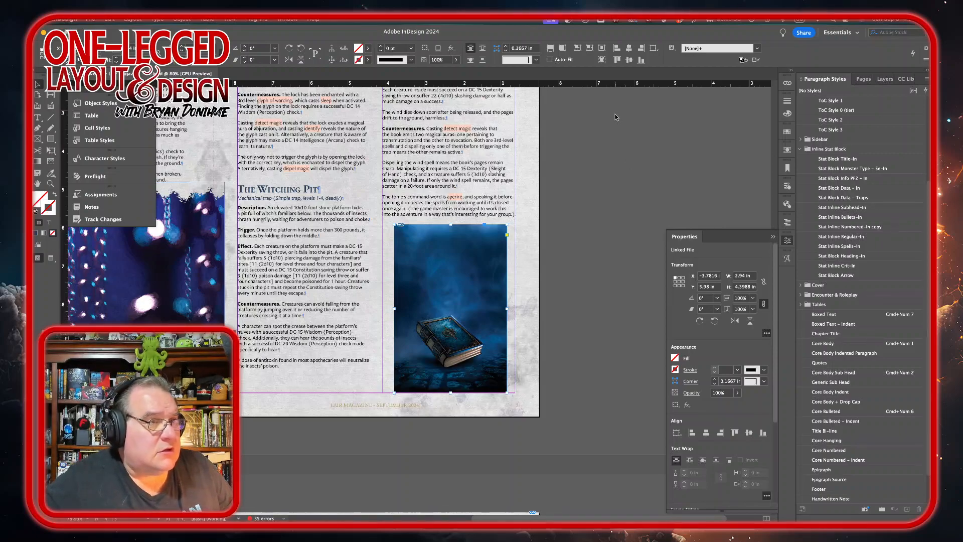
pyautogui.click(536, 60)
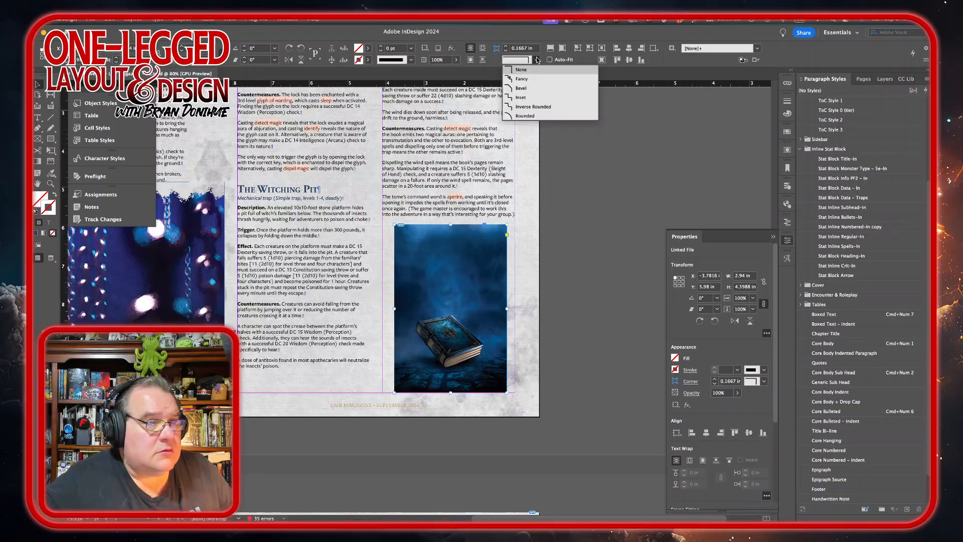
pyautogui.click(529, 107)
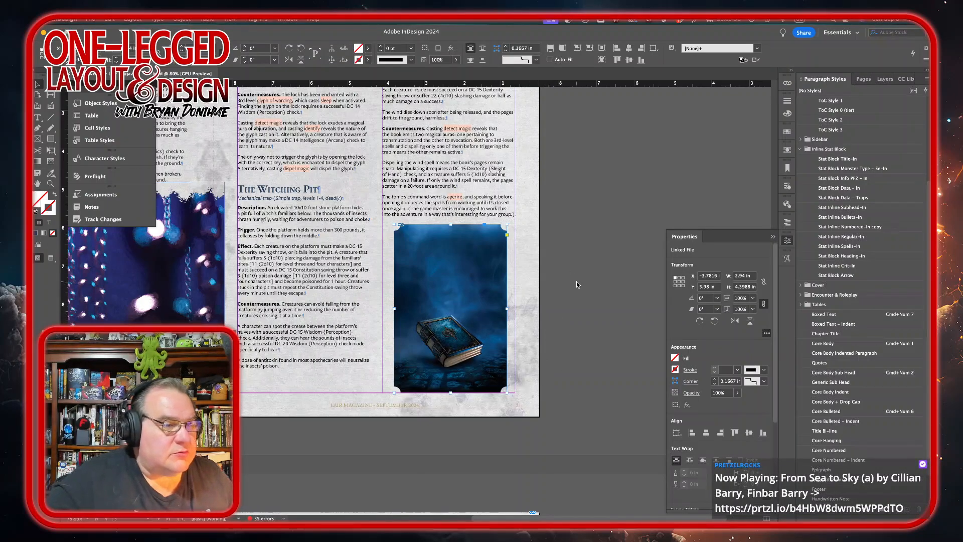
# Step: Add a new page after page 8 at the end of the document
pyautogui.scroll(-5, 555, 338)
pyautogui.scroll(-6, 556, 342)
pyautogui.hscroll(-4, 555, 342)
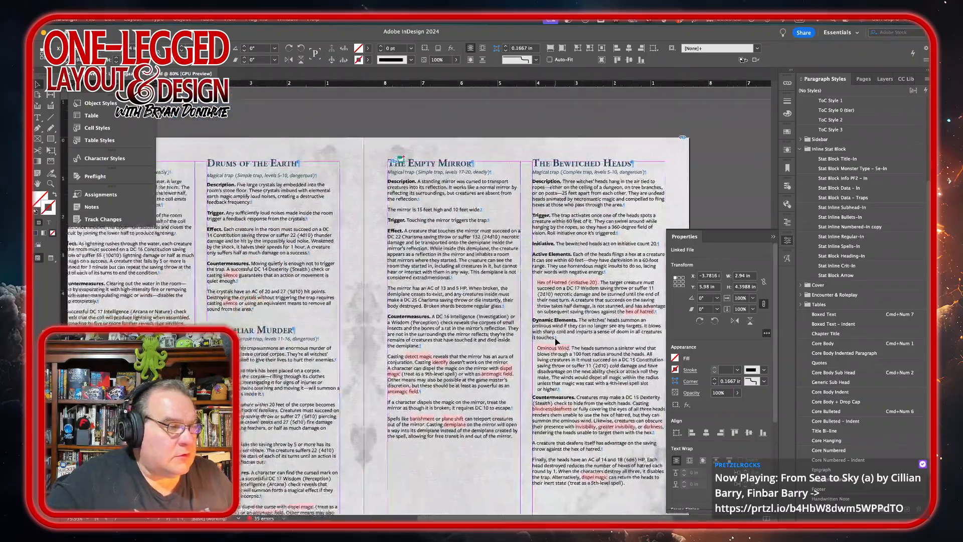
pyautogui.scroll(-10, 555, 342)
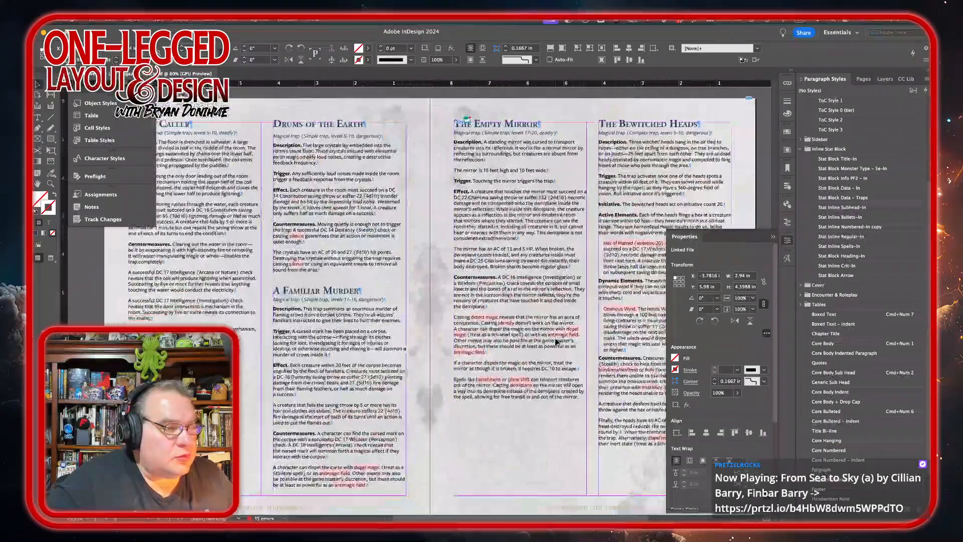
pyautogui.hscroll(5, 555, 342)
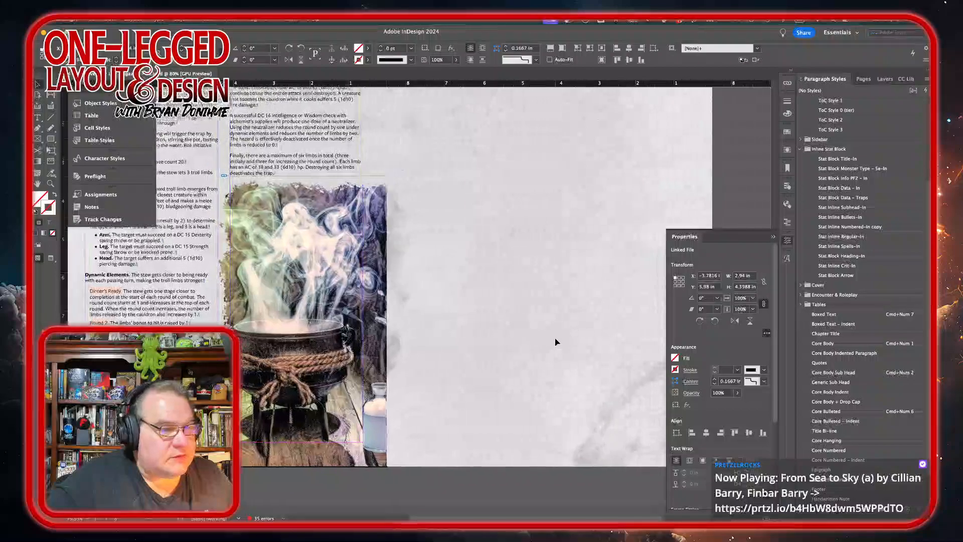
pyautogui.click(862, 79)
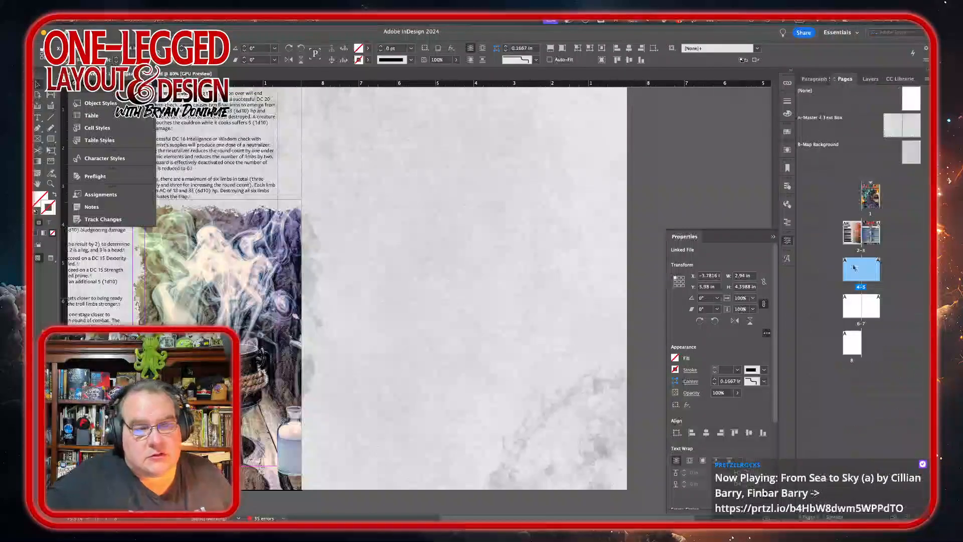
pyautogui.click(855, 346)
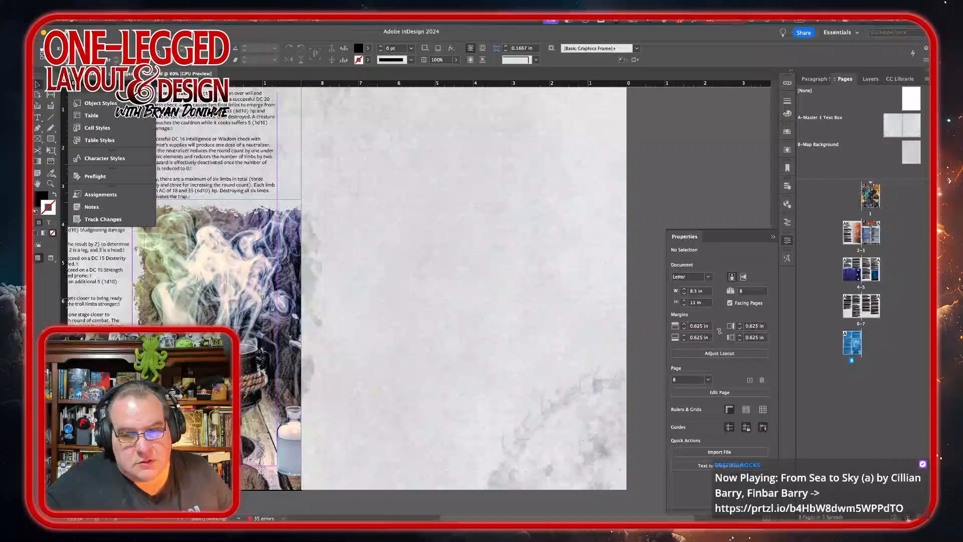
pyautogui.click(907, 517)
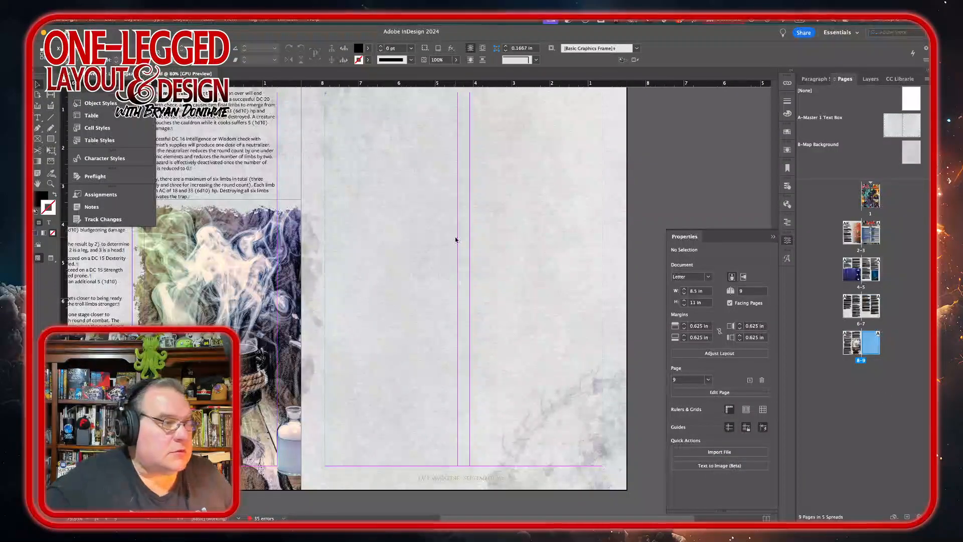
# Step: Place the Within the Crystals Creatures 5e - Zac v1_FINAL.docx document into the new page's text frame with WordsFlow
pyautogui.scroll(3, 372, 166)
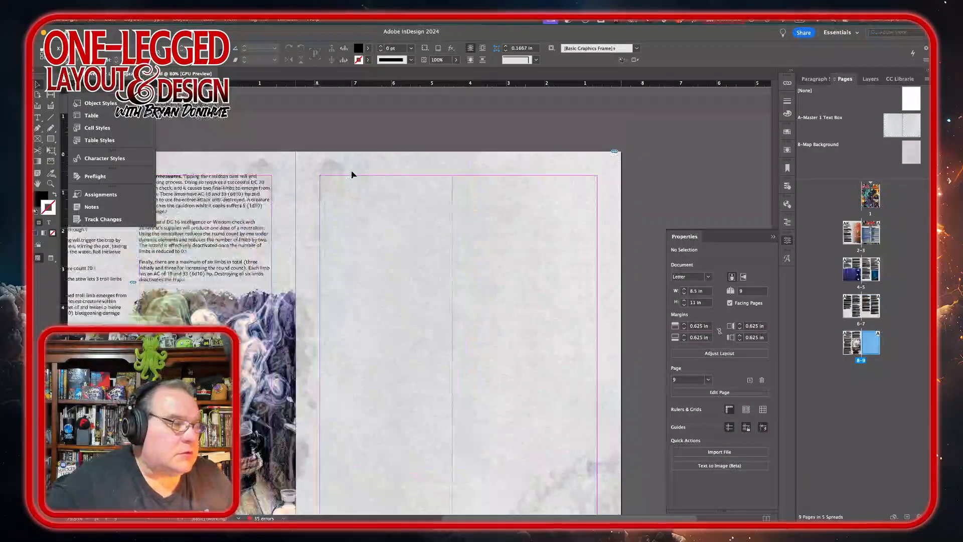
pyautogui.doubleClick(430, 240)
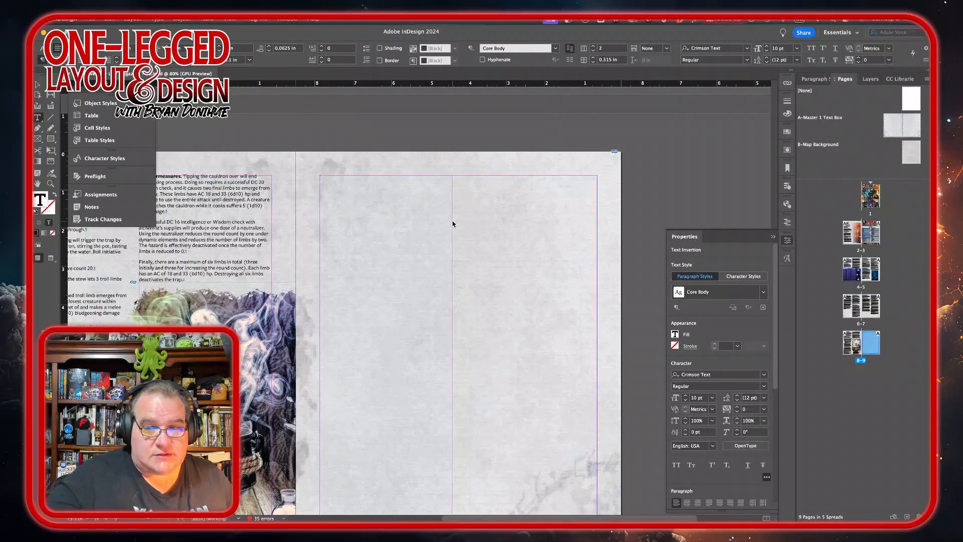
pyautogui.moveTo(431, 524)
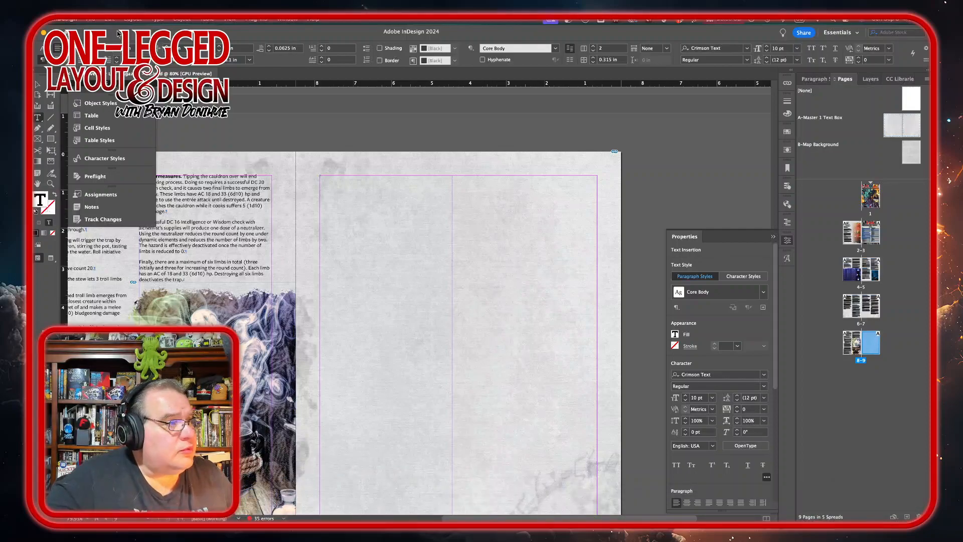
pyautogui.click(97, 20)
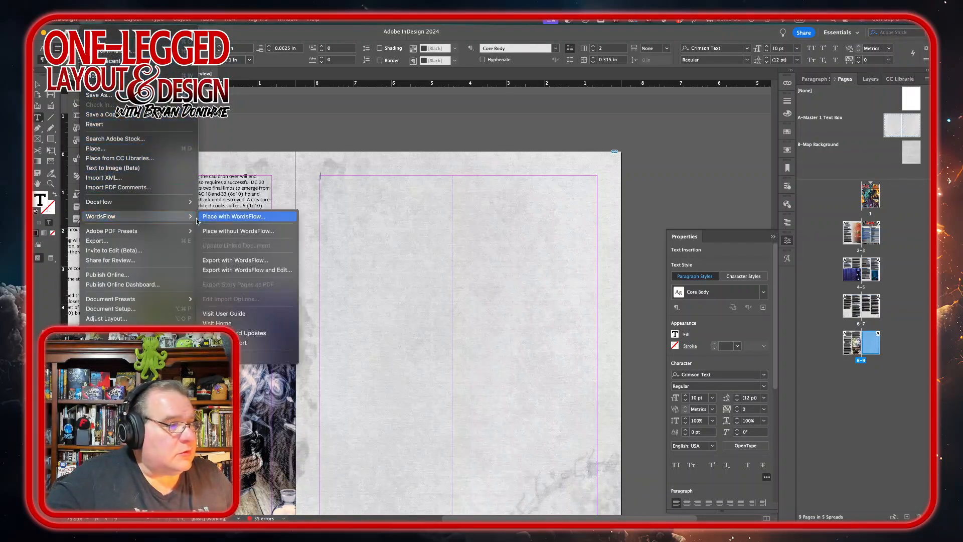
pyautogui.click(235, 218)
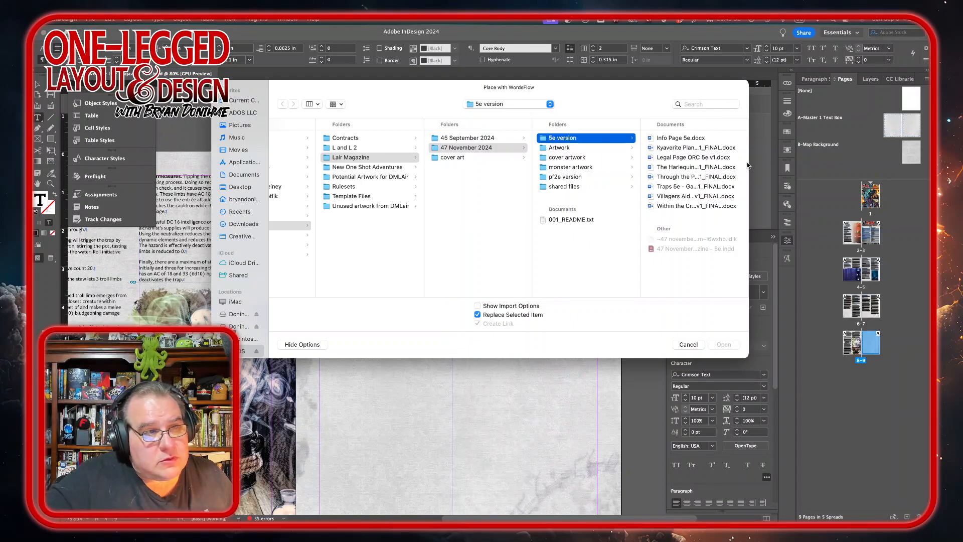
pyautogui.click(730, 167)
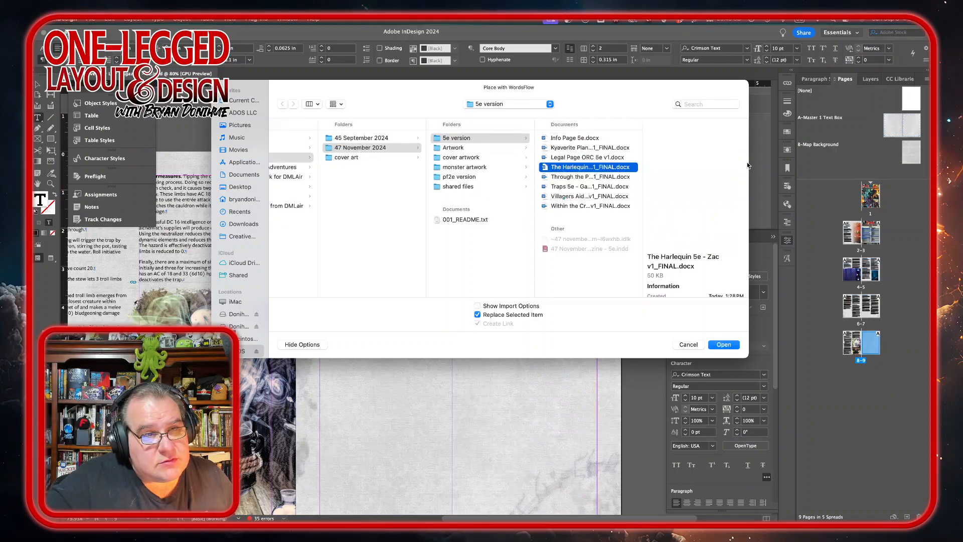
pyautogui.click(594, 177)
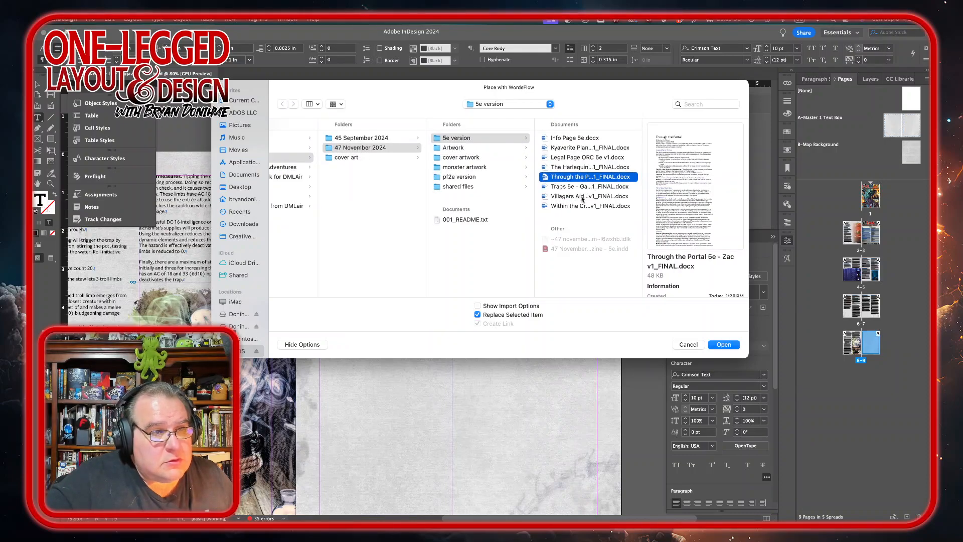
pyautogui.click(581, 197)
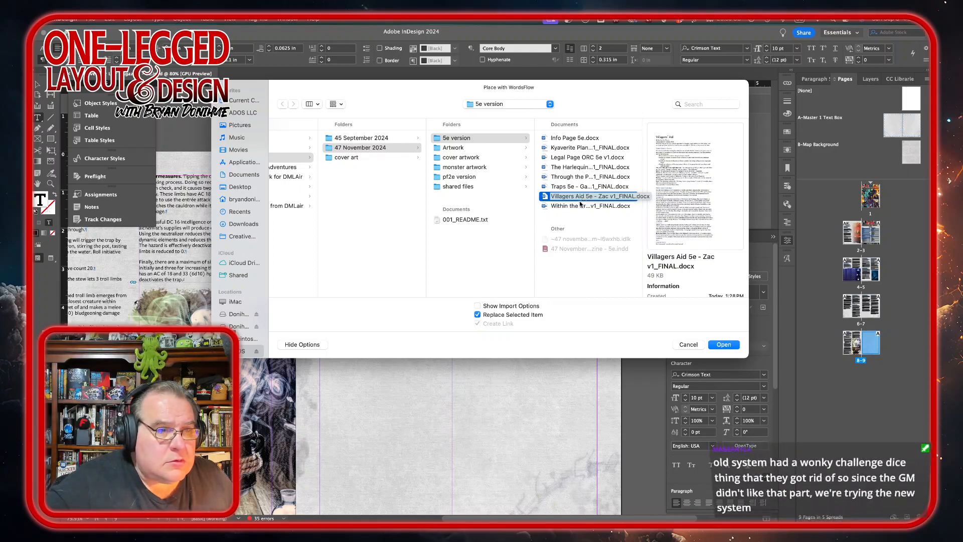
pyautogui.click(579, 206)
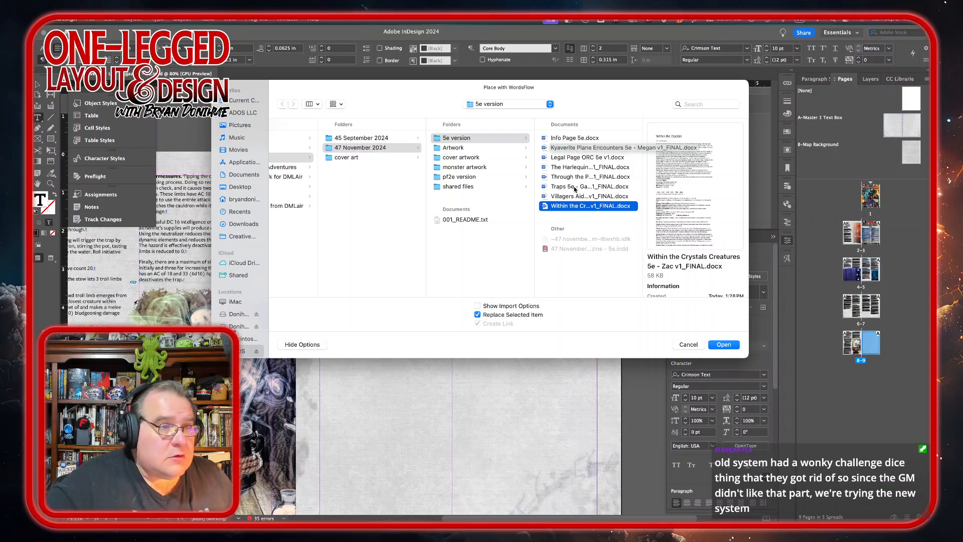
pyautogui.click(723, 345)
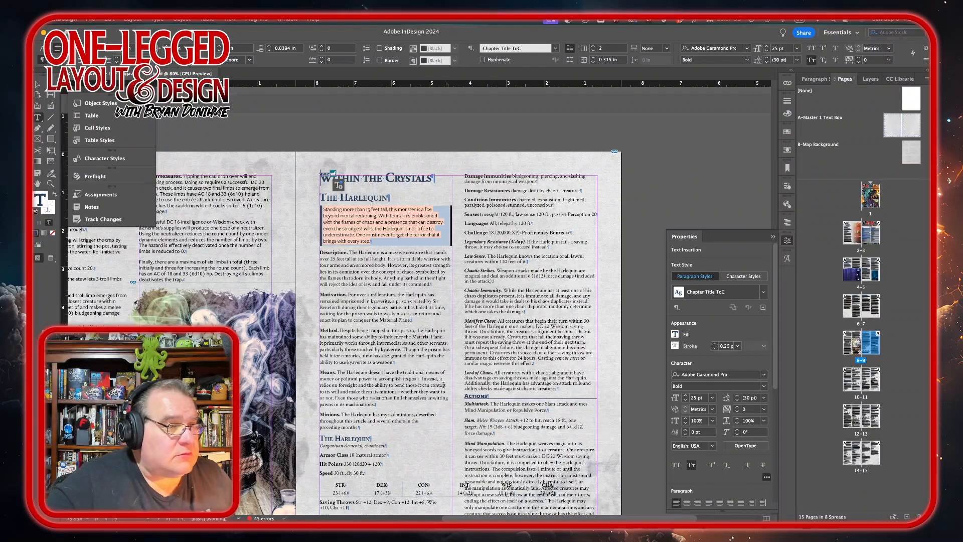
# Step: Set the Harlequin's boxed read-aloud text to FreightSans Pro Medium Italic
pyautogui.click(396, 242)
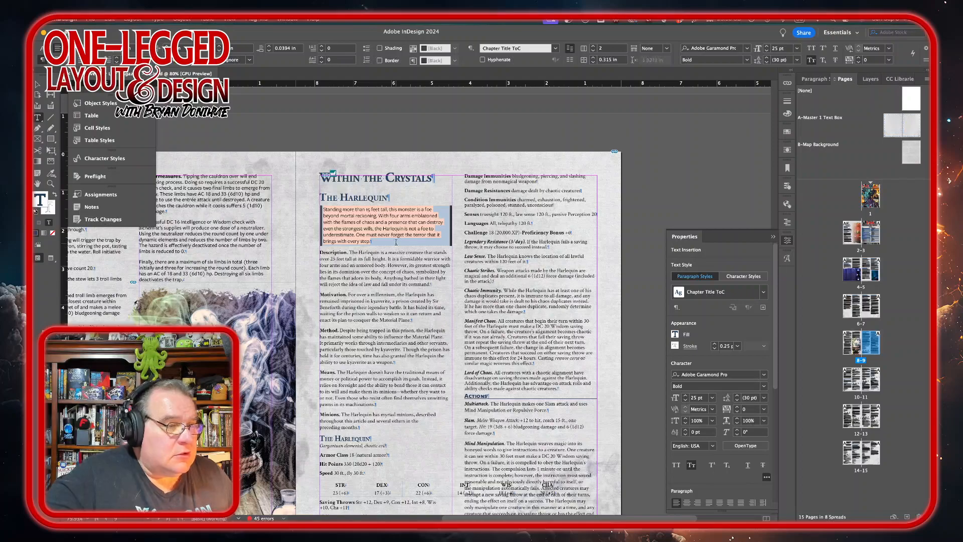
pyautogui.moveTo(395, 242); pyautogui.dragTo(322, 208)
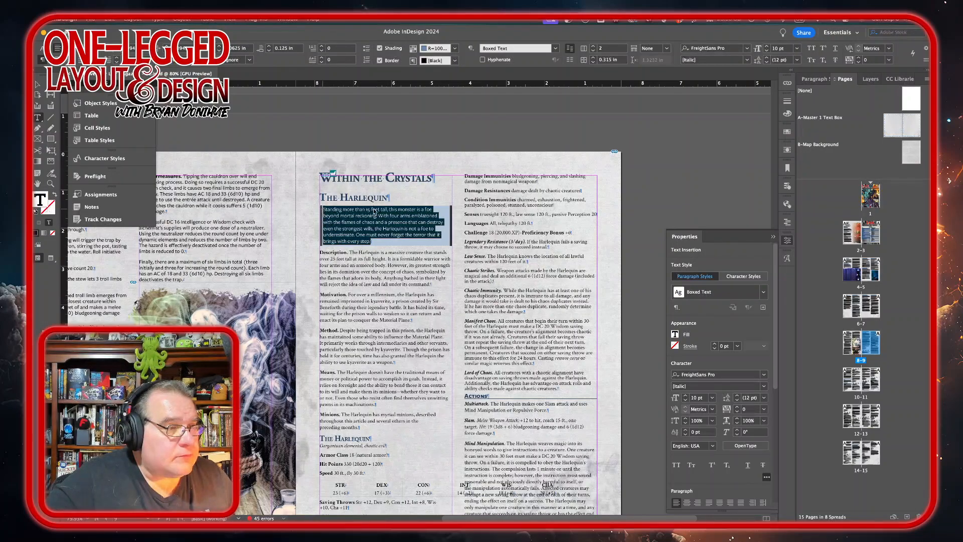
pyautogui.click(763, 385)
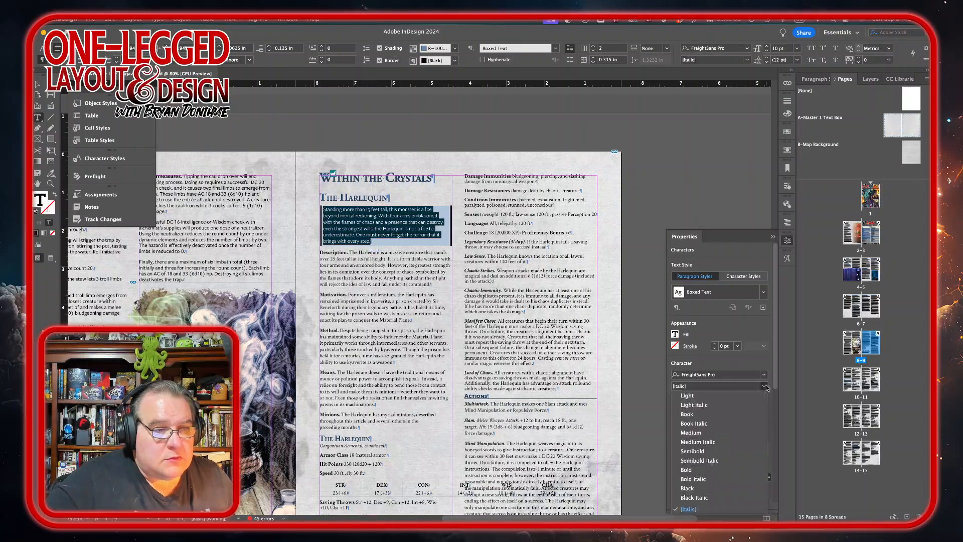
pyautogui.click(711, 442)
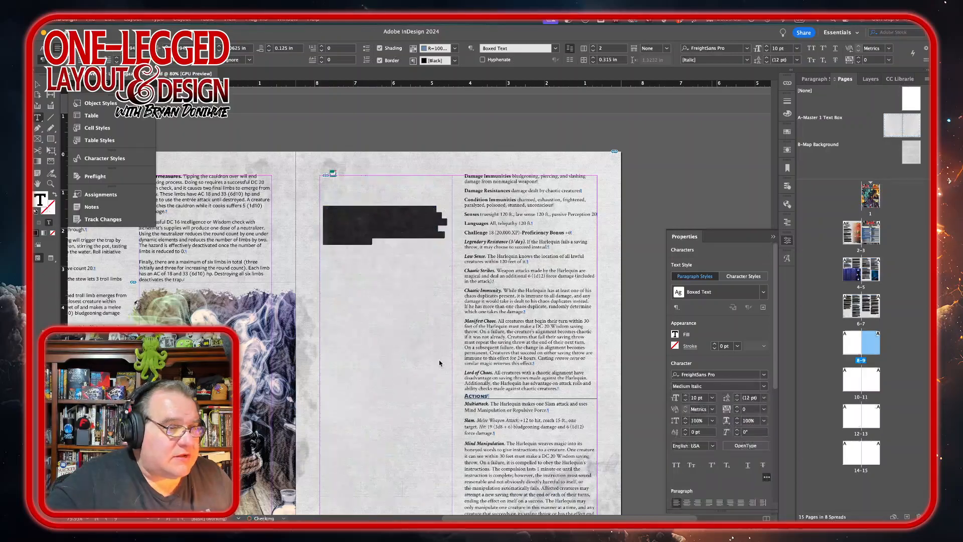
# Step: Scroll through the newly placed creature pages to review the imported text and formatting
pyautogui.scroll(-5, 439, 358)
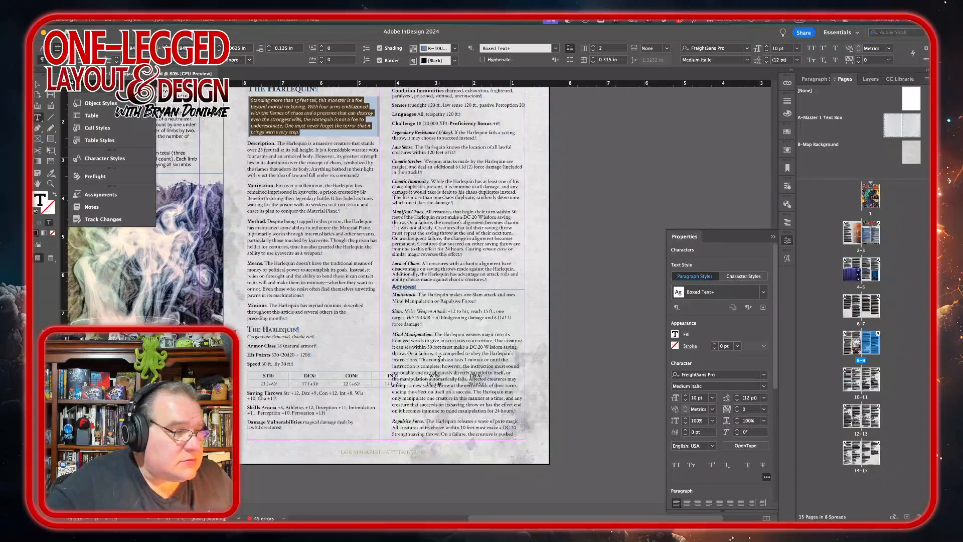
pyautogui.scroll(-4, 440, 359)
pyautogui.scroll(-8, 439, 359)
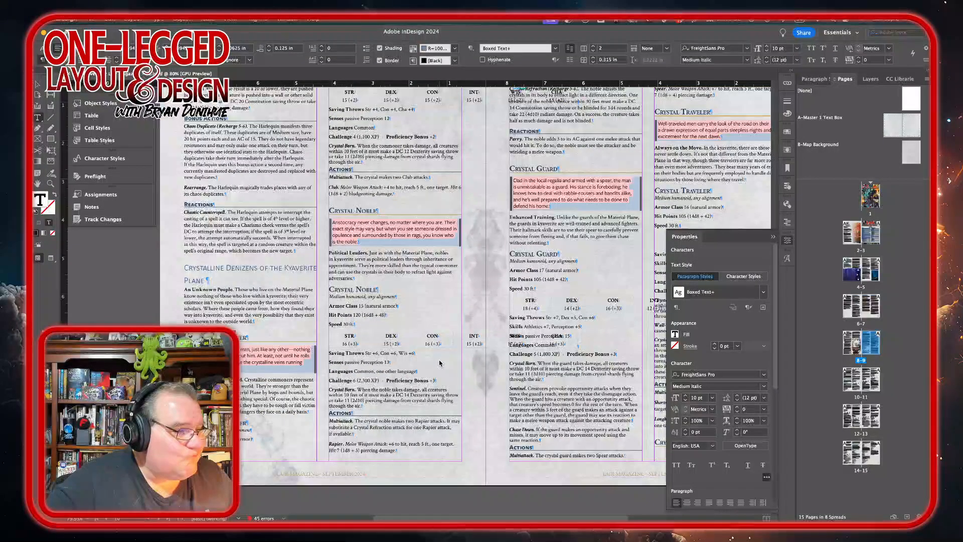
pyautogui.scroll(10, 440, 363)
pyautogui.scroll(-5, 440, 358)
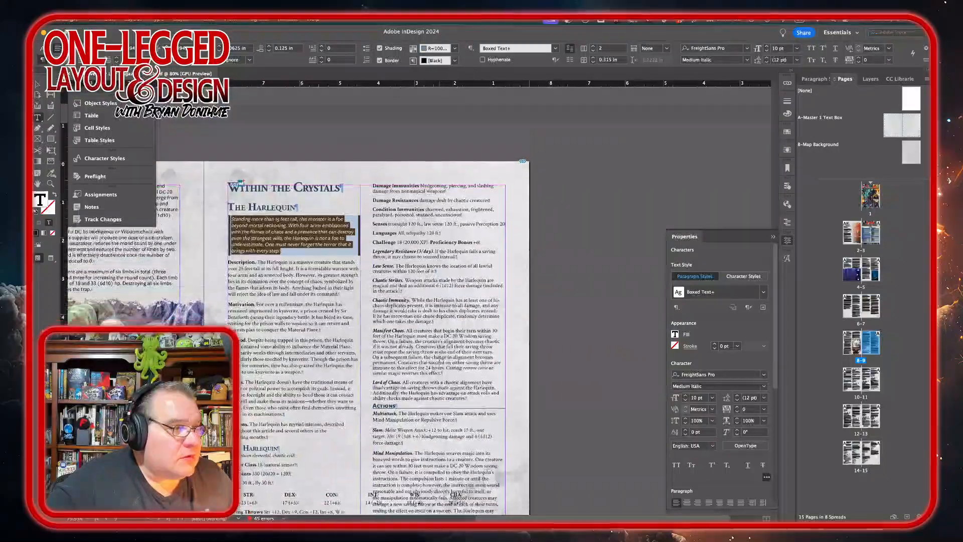
pyautogui.scroll(-10, 439, 359)
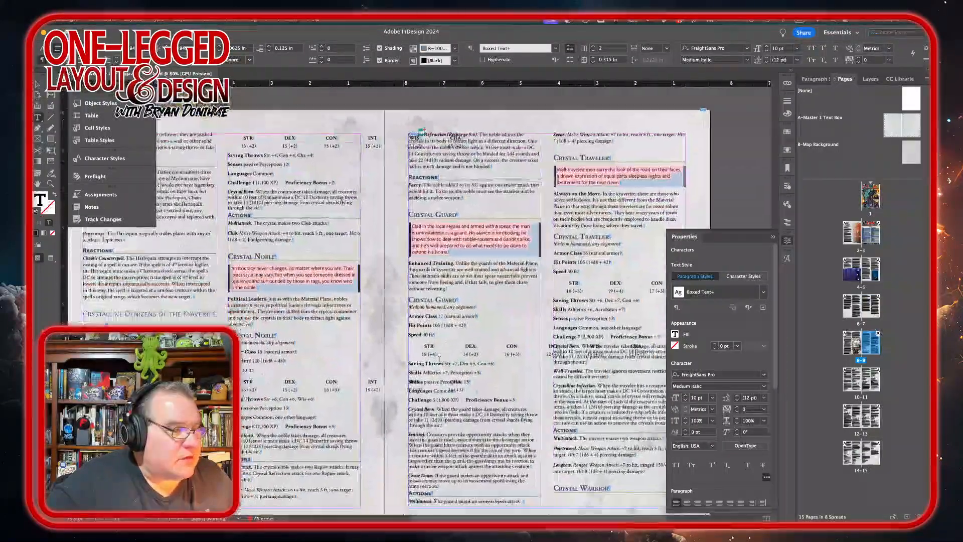
pyautogui.hscroll(-5, 351, 351)
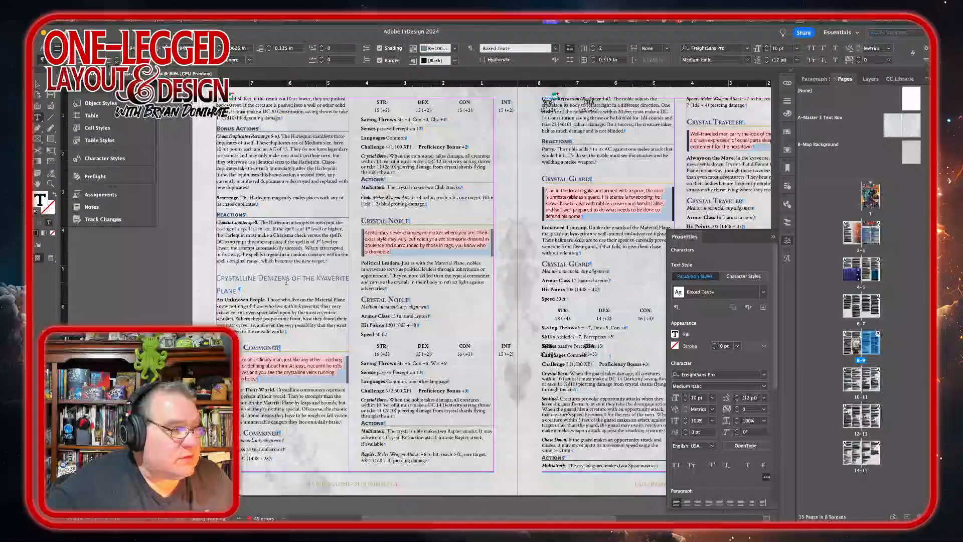
pyautogui.scroll(10, 490, 285)
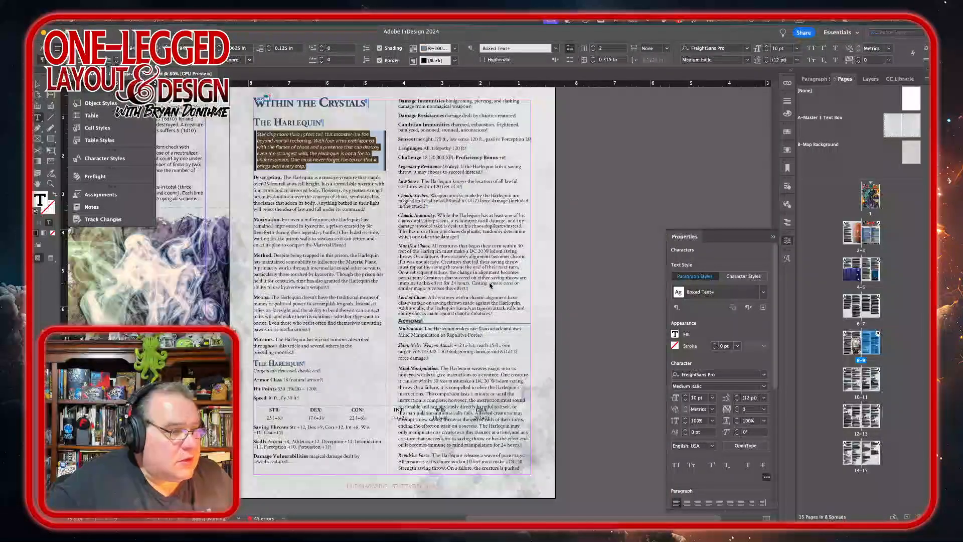
# Step: Apply the Stat Block Monster Type – 5e-In style to the Harlequin's type line and set it to Medium Italic
pyautogui.click(294, 364)
pyautogui.tripleClick(296, 371)
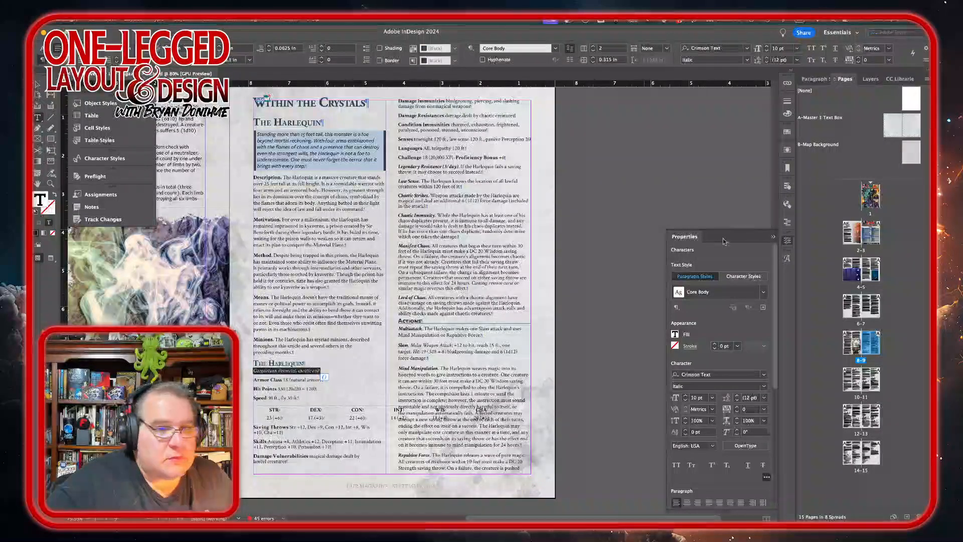
pyautogui.click(814, 79)
pyautogui.click(868, 168)
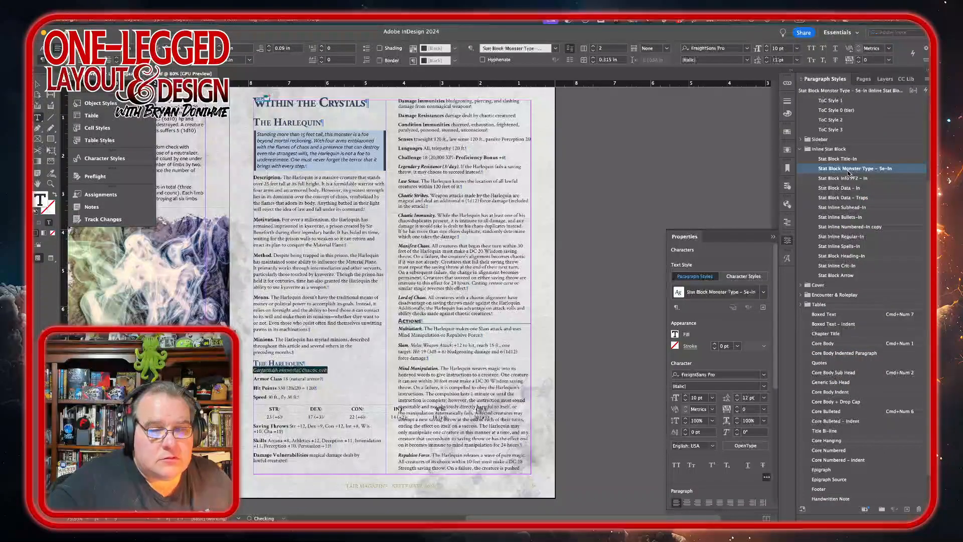
pyautogui.scroll(-1, 863, 464)
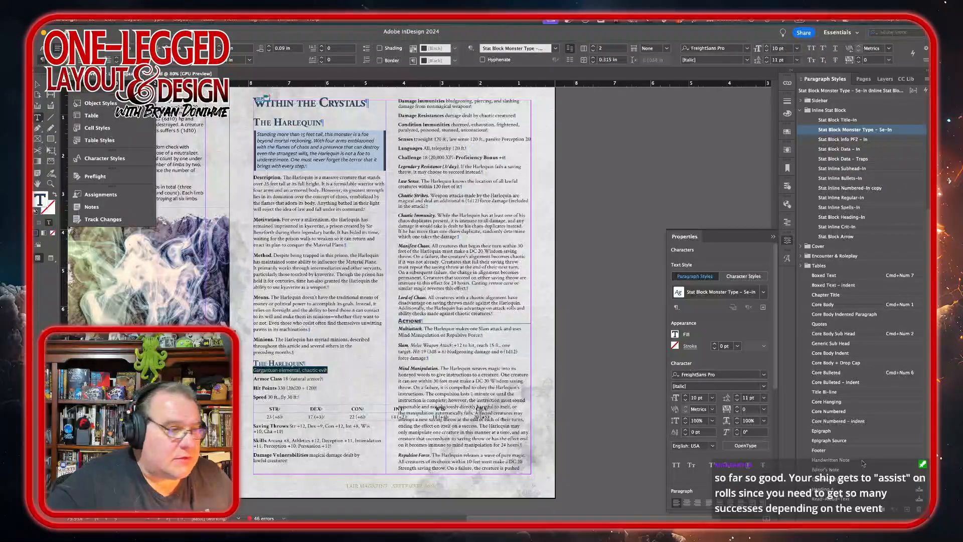
pyautogui.scroll(1, 863, 463)
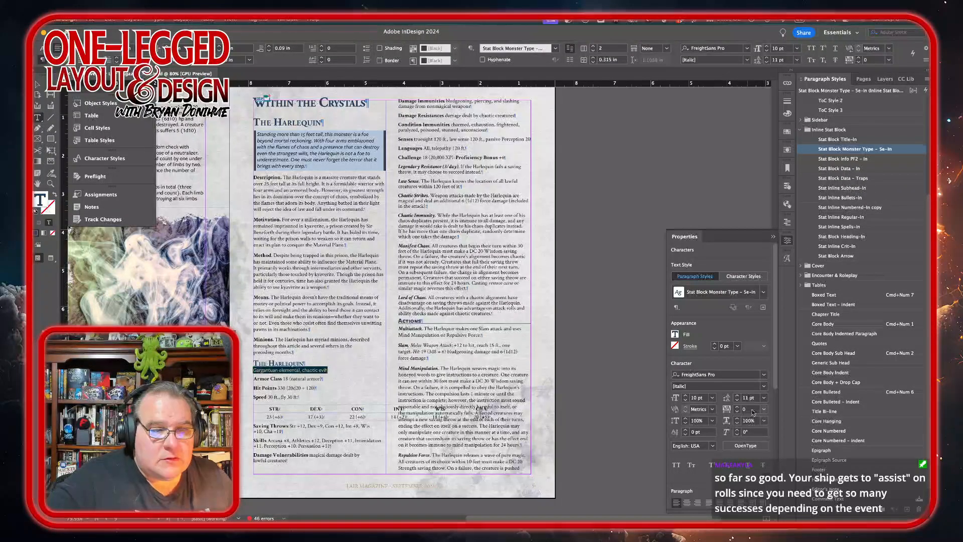
pyautogui.click(763, 386)
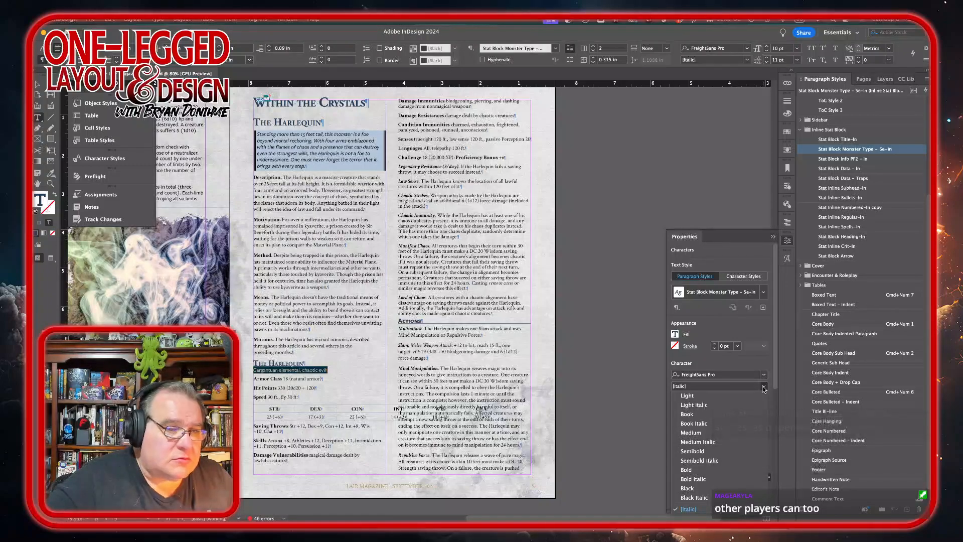
pyautogui.click(707, 441)
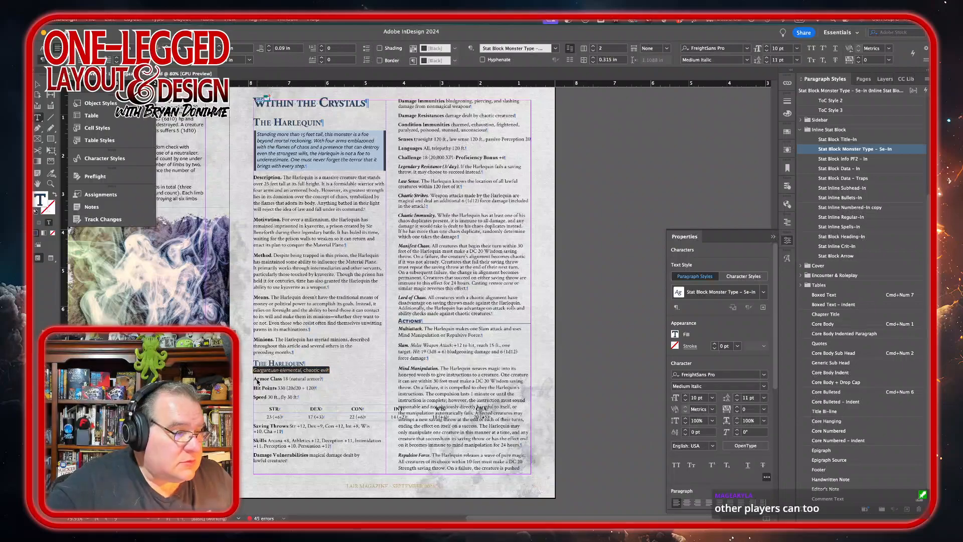
# Step: Apply the Stat Block Data – In paragraph style to the Harlequin's Armor Class, Hit Points and Speed lines
pyautogui.moveTo(257, 380); pyautogui.dragTo(285, 400)
pyautogui.click(840, 324)
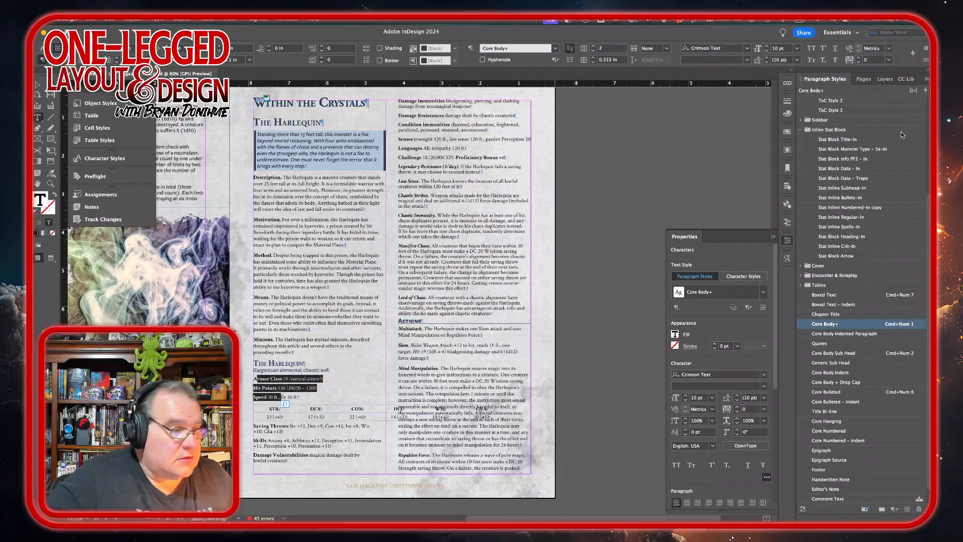
pyautogui.click(877, 170)
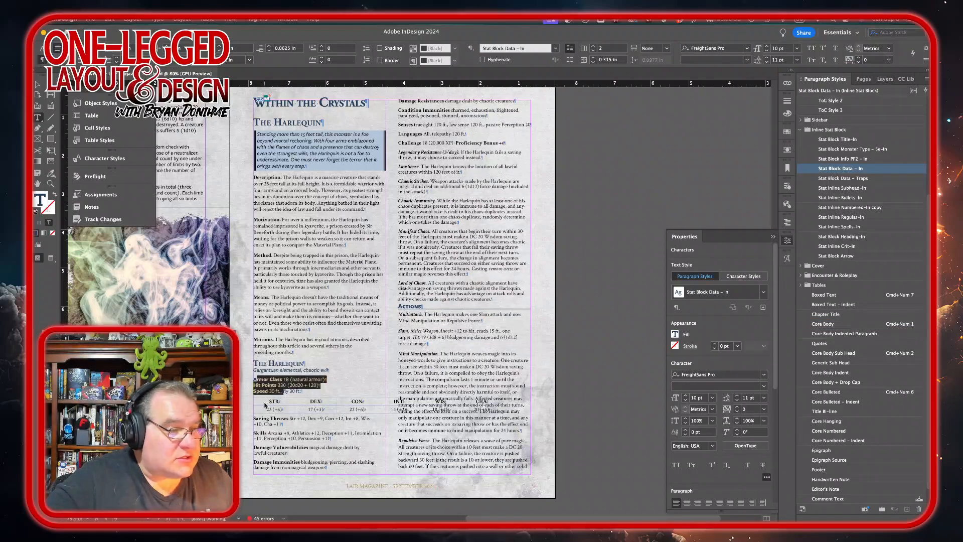
# Step: Apply the Stat Block Data – In paragraph style to the Harlequin's ability score table
pyautogui.moveTo(267, 398); pyautogui.dragTo(493, 426)
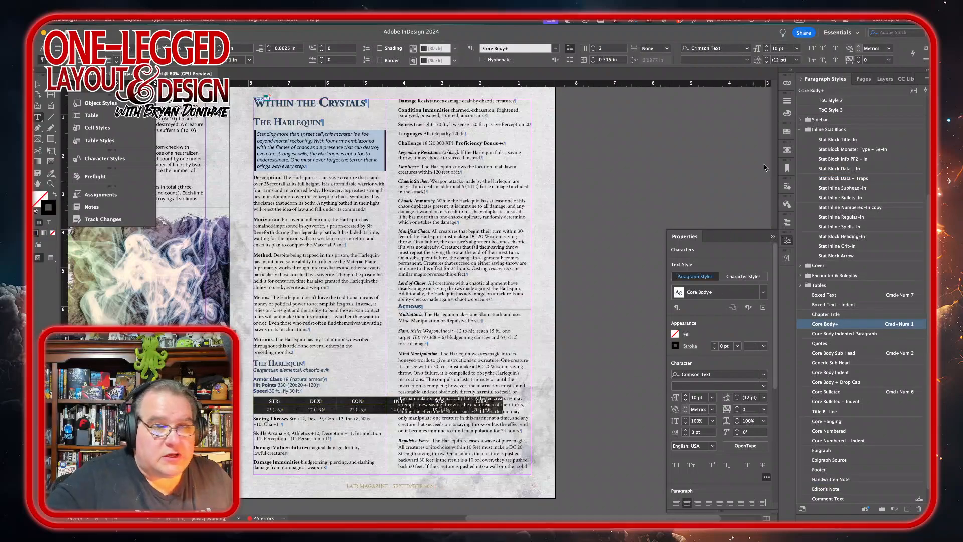
pyautogui.click(881, 170)
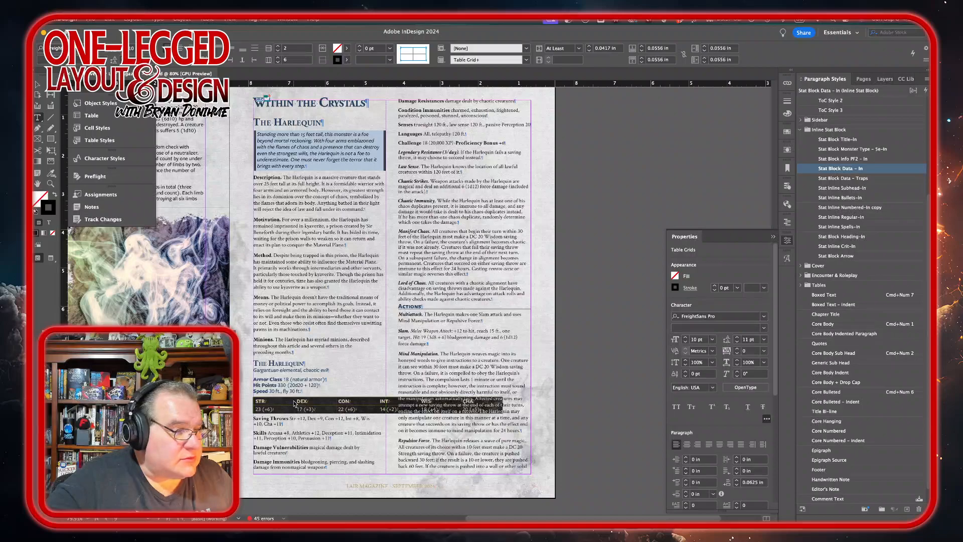
# Step: Resize the ability score table's columns and distribute them evenly
pyautogui.moveTo(286, 401)
pyautogui.mouseDown()
pyautogui.moveTo(271, 400)
pyautogui.moveTo(386, 402)
pyautogui.moveTo(258, 404)
pyautogui.mouseUp()
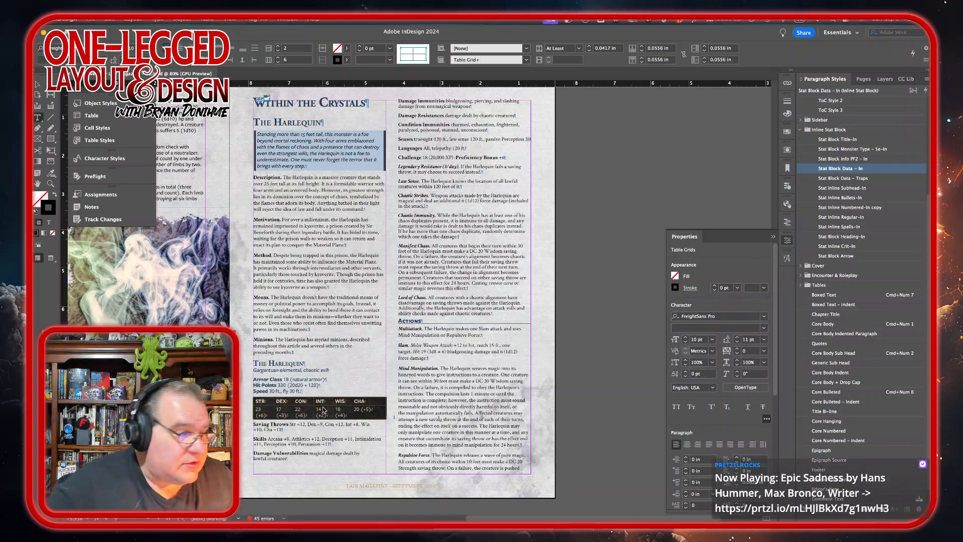
pyautogui.rightClick(362, 417)
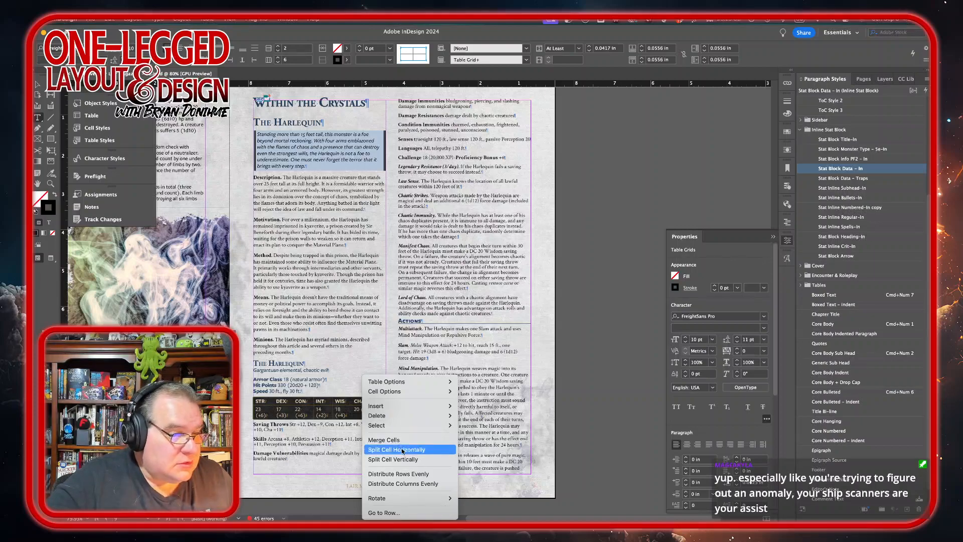
pyautogui.click(398, 483)
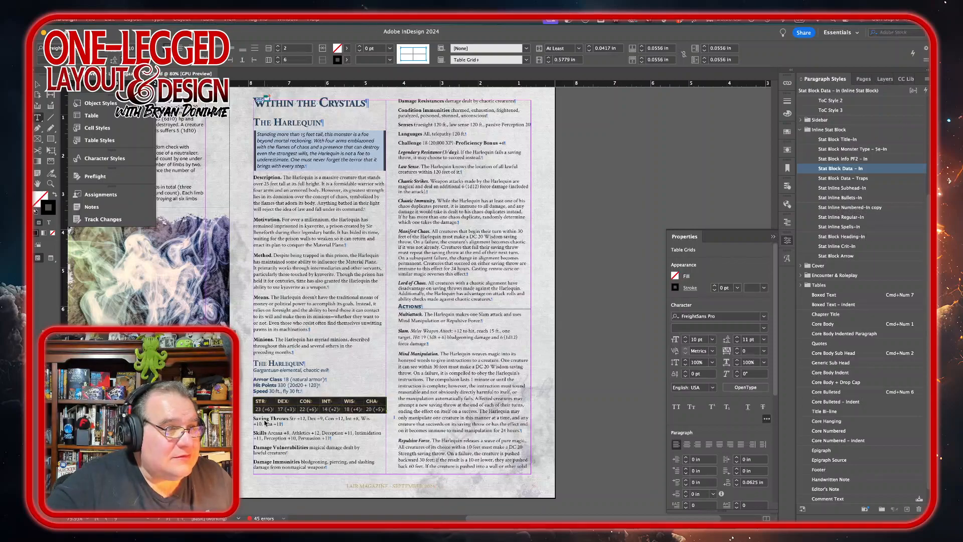
# Step: Apply the Stat Block Data – In style to the Harlequin's lines from Saving Throws through Challenge
pyautogui.moveTo(265, 423); pyautogui.dragTo(515, 141)
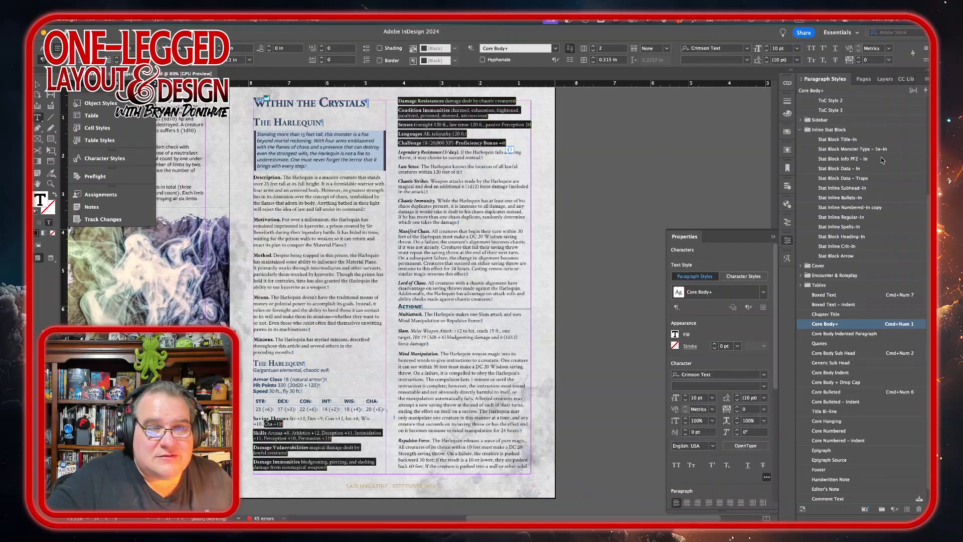
pyautogui.click(840, 168)
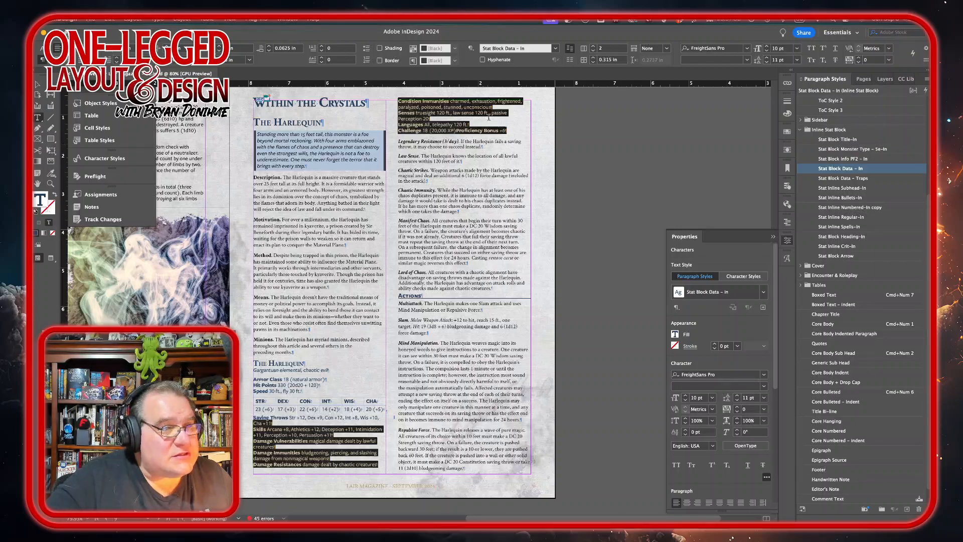
# Step: Insert a break after the Minions paragraph so the Harlequin stat block starts on the next page
pyautogui.click(482, 350)
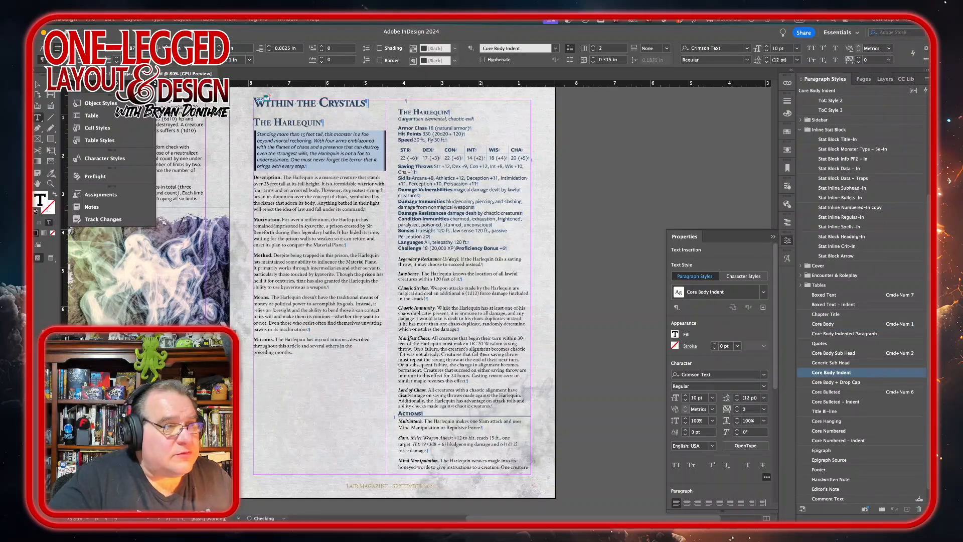
pyautogui.press('Delete')
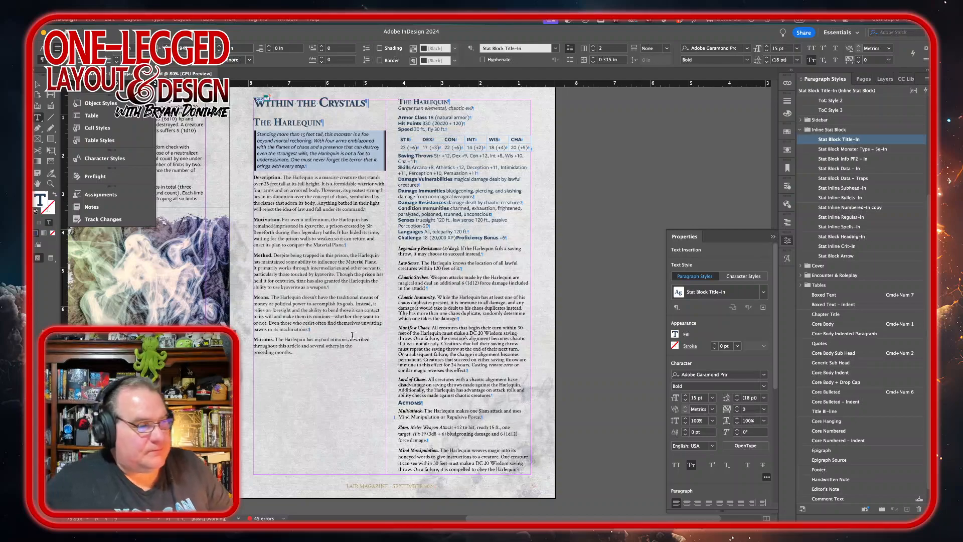
pyautogui.click(301, 357)
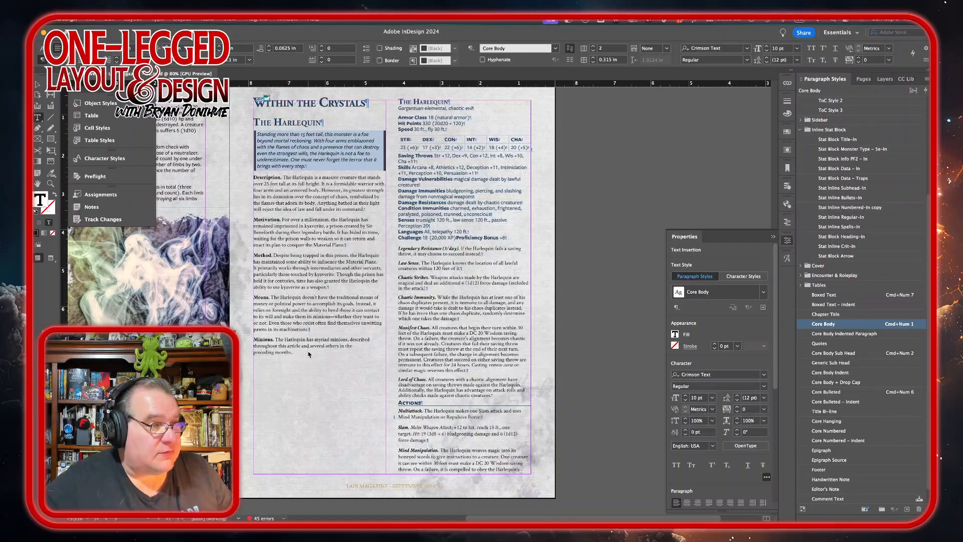
pyautogui.press('KP_Enter')
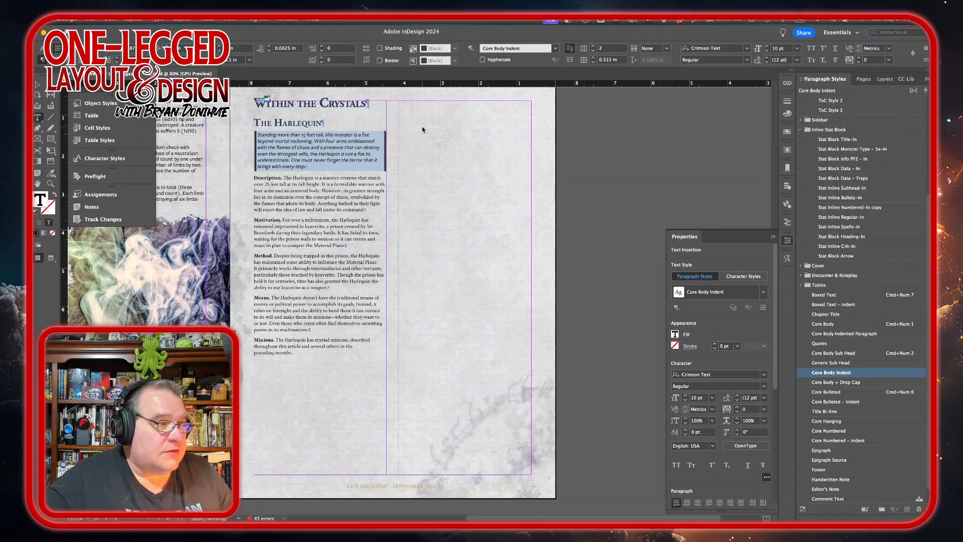
# Step: Set the Within the Crystals chapter title to span all columns
pyautogui.click(341, 103)
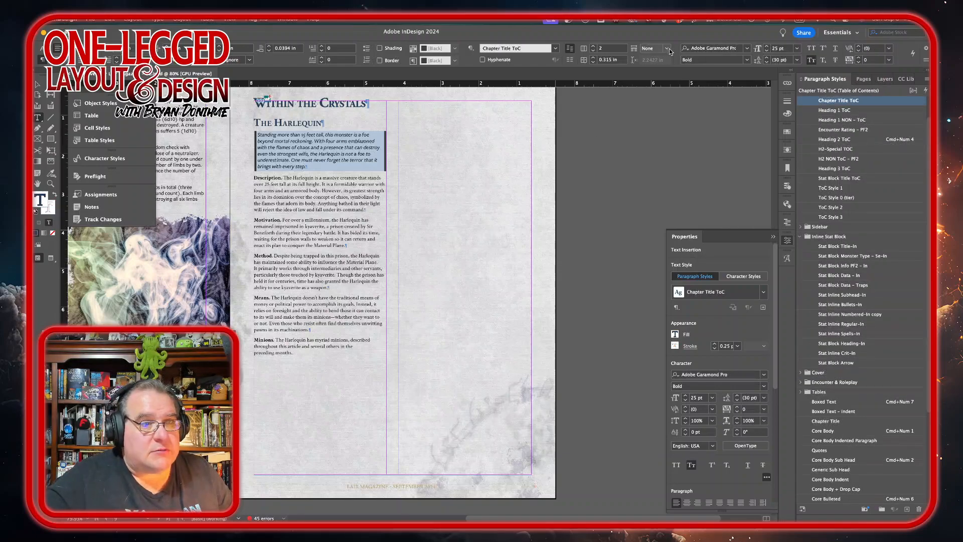
pyautogui.click(667, 49)
pyautogui.click(660, 76)
pyautogui.scroll(15, 366, 296)
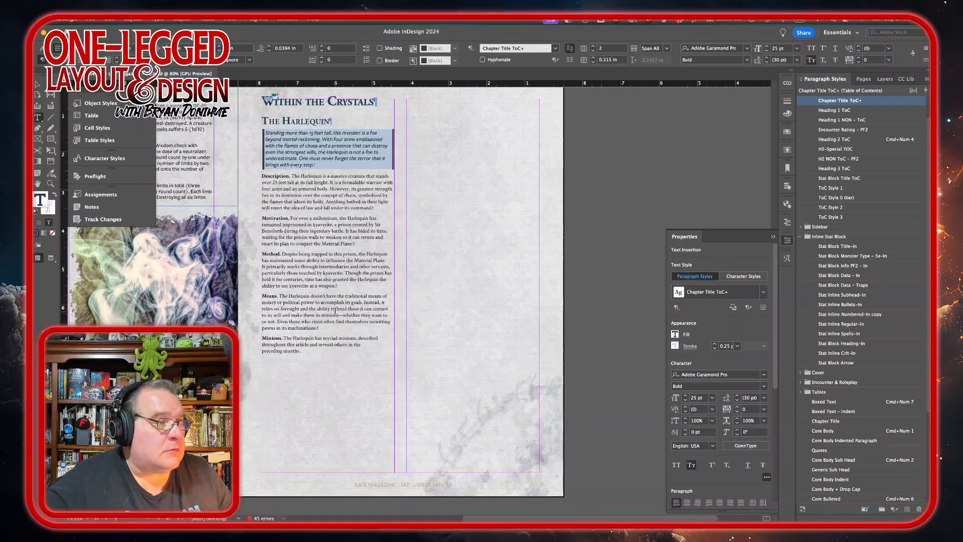
pyautogui.scroll(5, 335, 310)
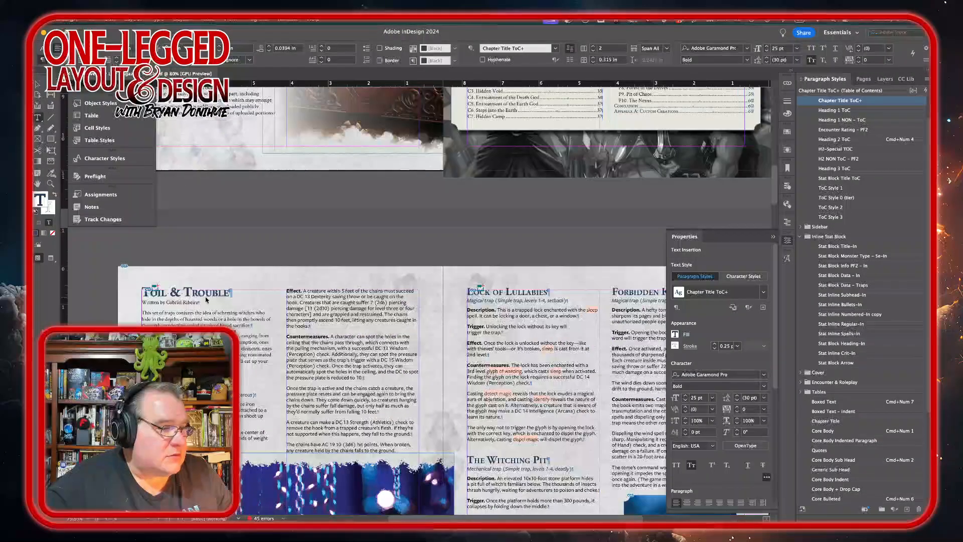
pyautogui.press('super+z')
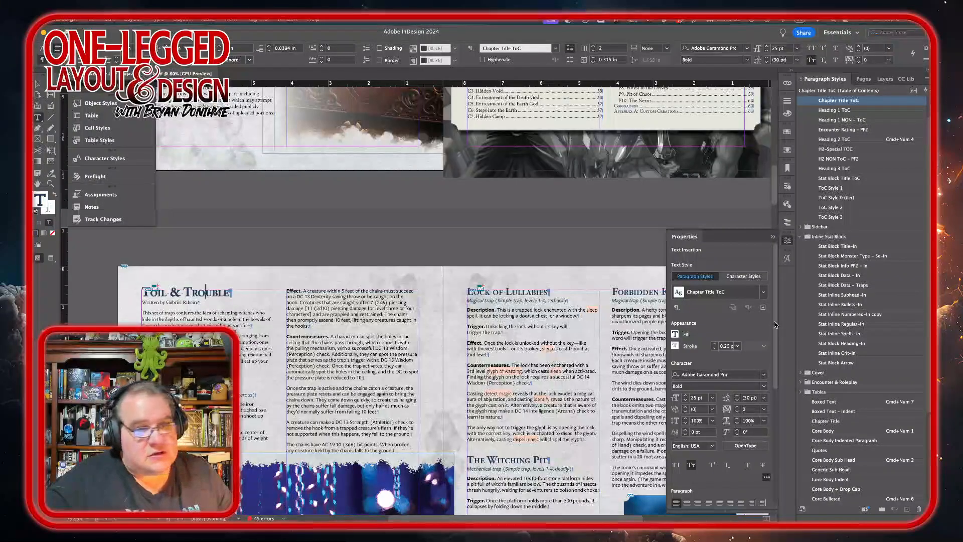
pyautogui.click(665, 48)
pyautogui.click(652, 78)
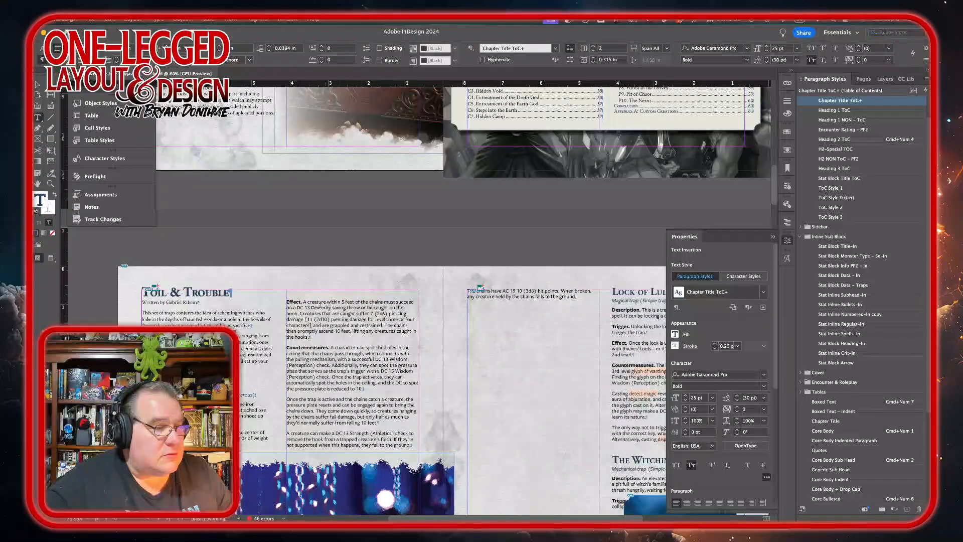
# Step: Adjust the top edge of the chains image frame on the Foil & Trouble trap spread
pyautogui.scroll(-5, 405, 292)
pyautogui.hscroll(-1, 404, 292)
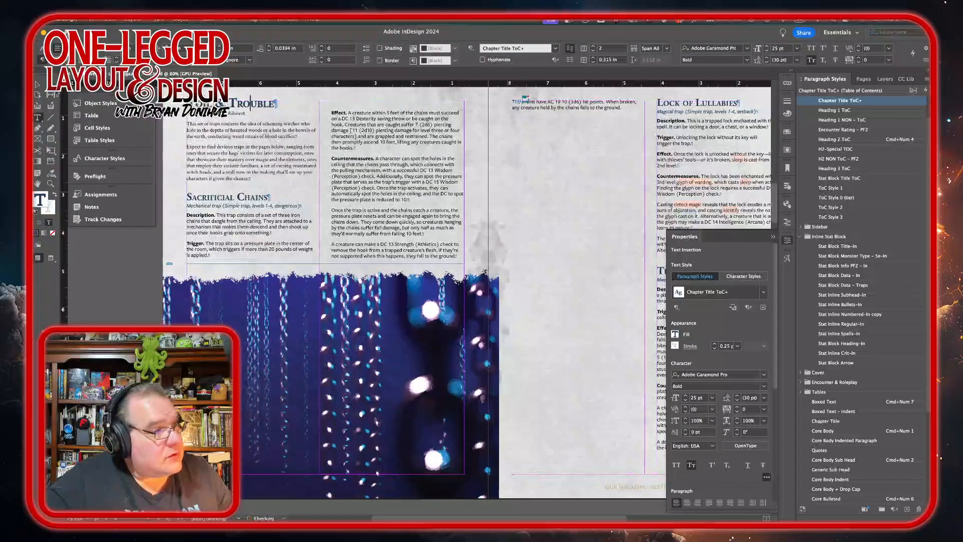
pyautogui.click(37, 84)
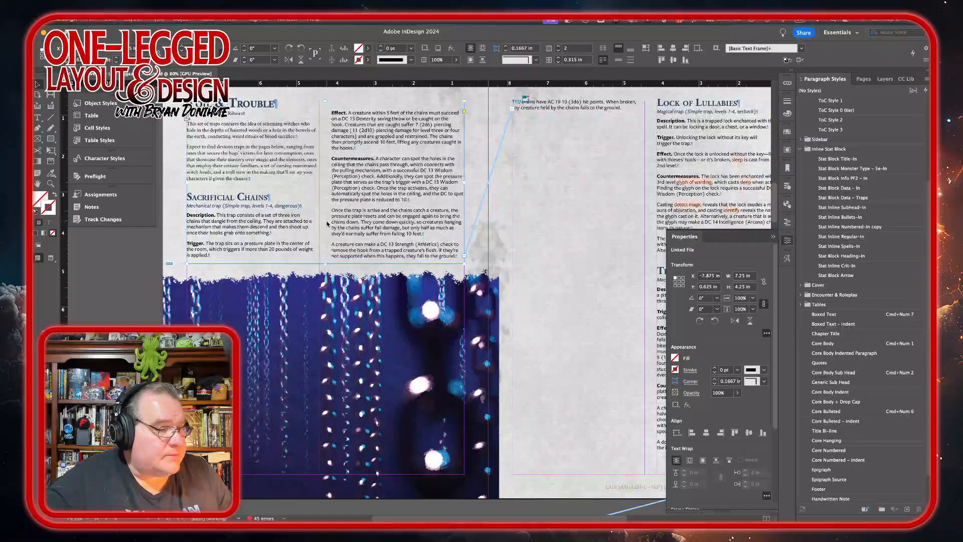
pyautogui.moveTo(324, 265); pyautogui.dragTo(324, 270)
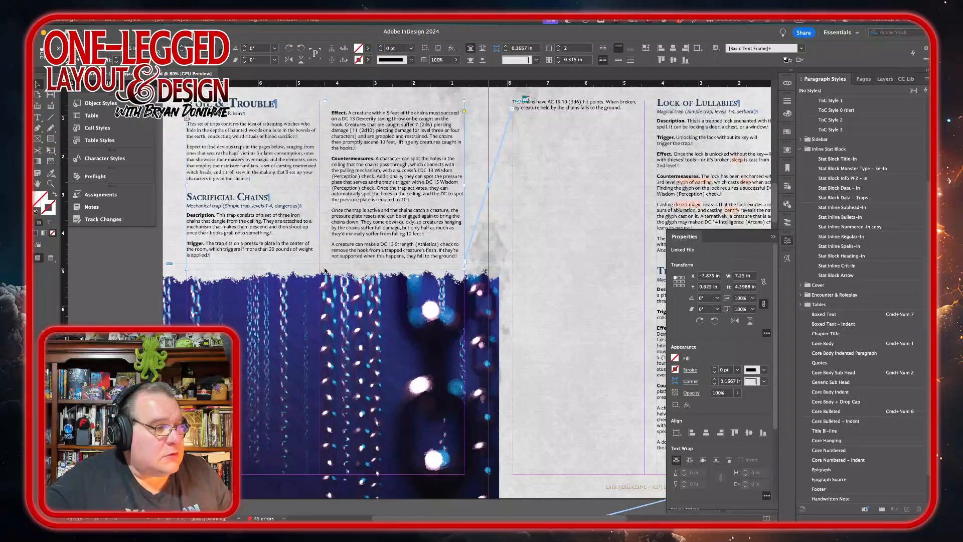
pyautogui.moveTo(325, 271); pyautogui.dragTo(325, 280)
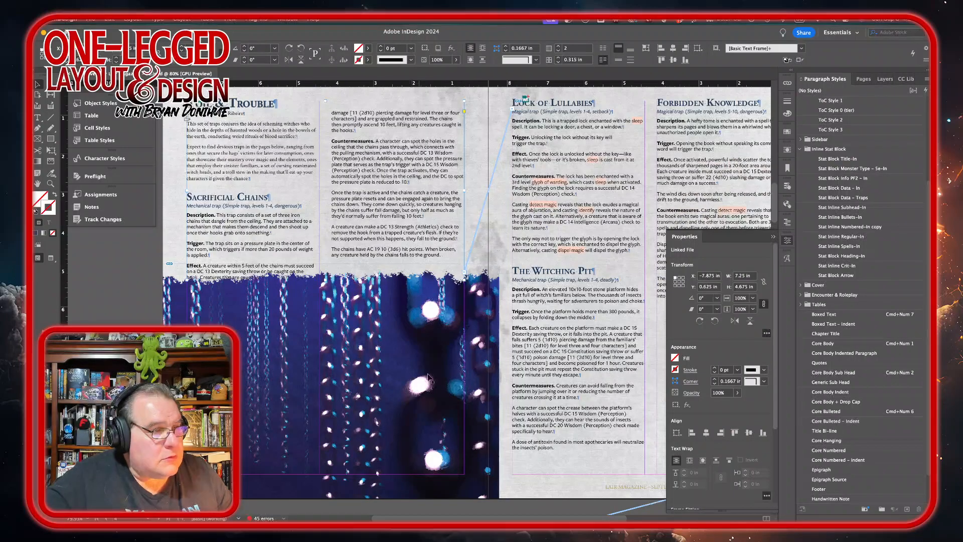
# Step: Nudge the large chains background image down slightly and adjust its bottom edge
pyautogui.click(483, 361)
pyautogui.hotkey('shift', 'Down')
pyautogui.hotkey('shift', 'Down')
pyautogui.hotkey('shift', 'Down')
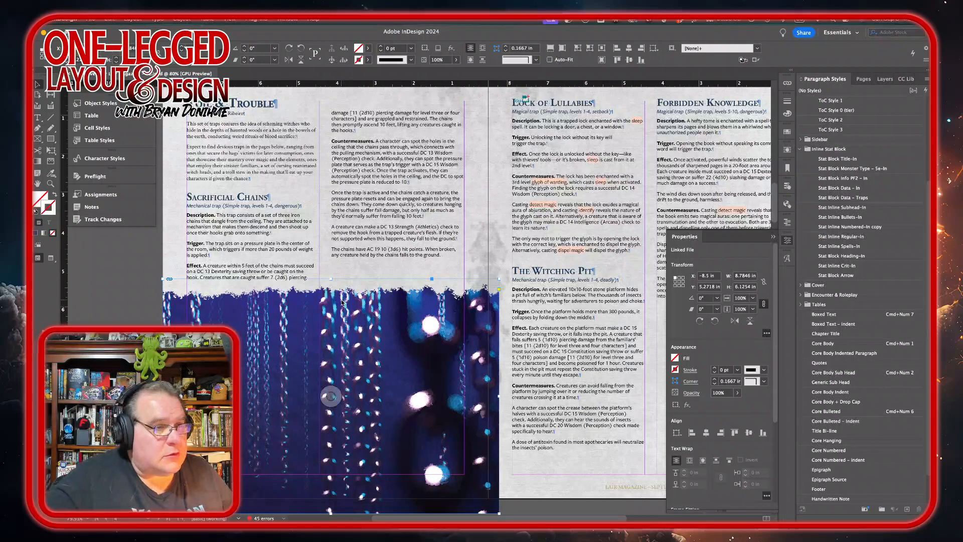
pyautogui.scroll(-3, 506, 314)
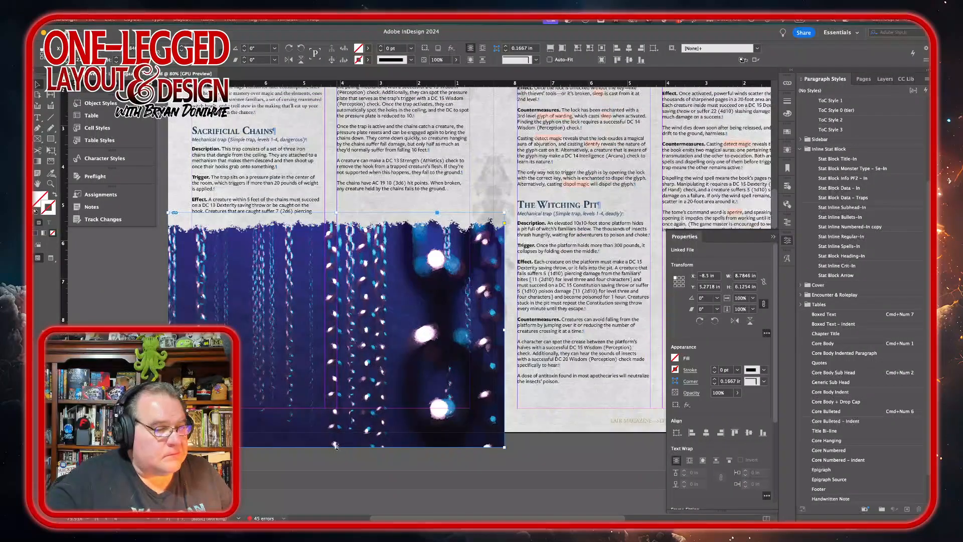
pyautogui.moveTo(336, 446); pyautogui.dragTo(338, 432)
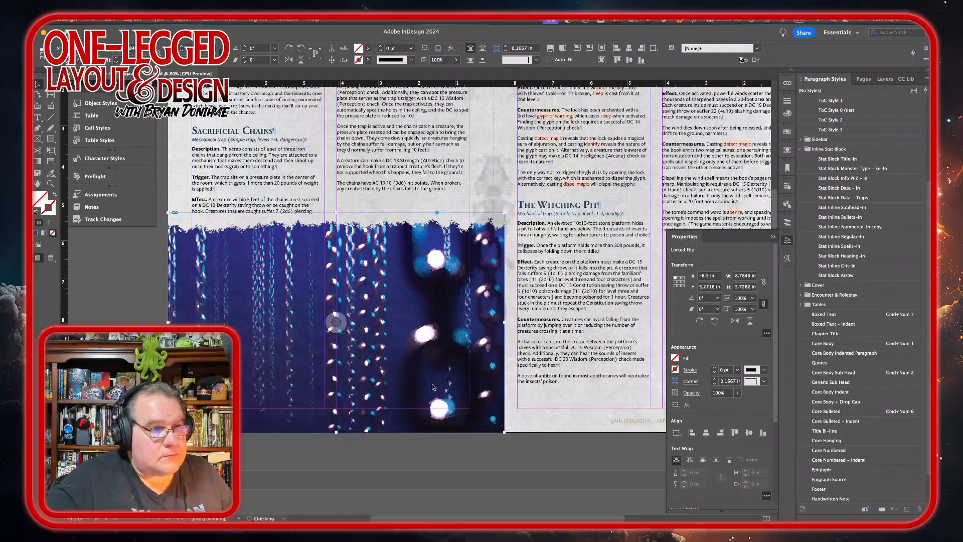
# Step: Delete the empty page 9 from the spread following the Troll Cauldron trap
pyautogui.hscroll(6, 432, 387)
pyautogui.scroll(-20, 433, 387)
pyautogui.scroll(-10, 433, 387)
pyautogui.hscroll(-2, 432, 388)
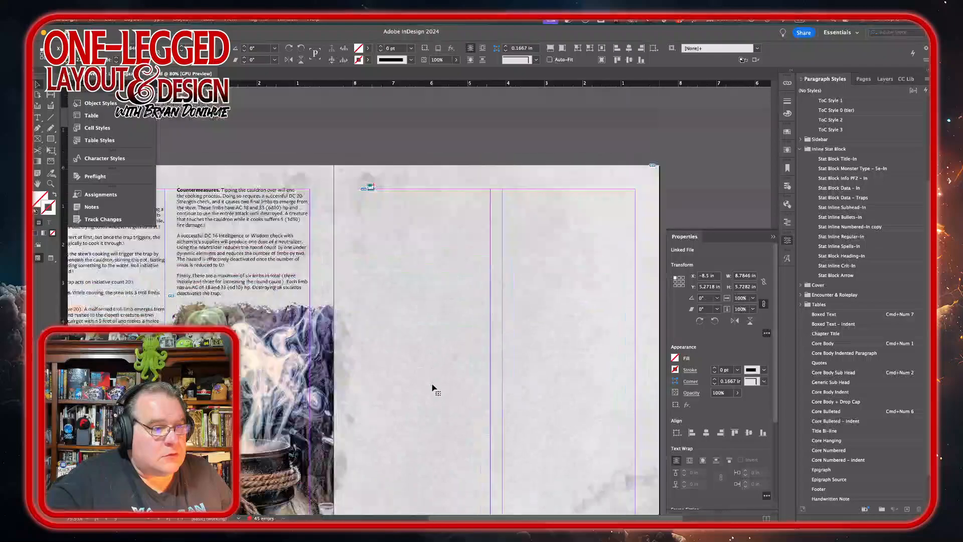
pyautogui.scroll(5, 432, 387)
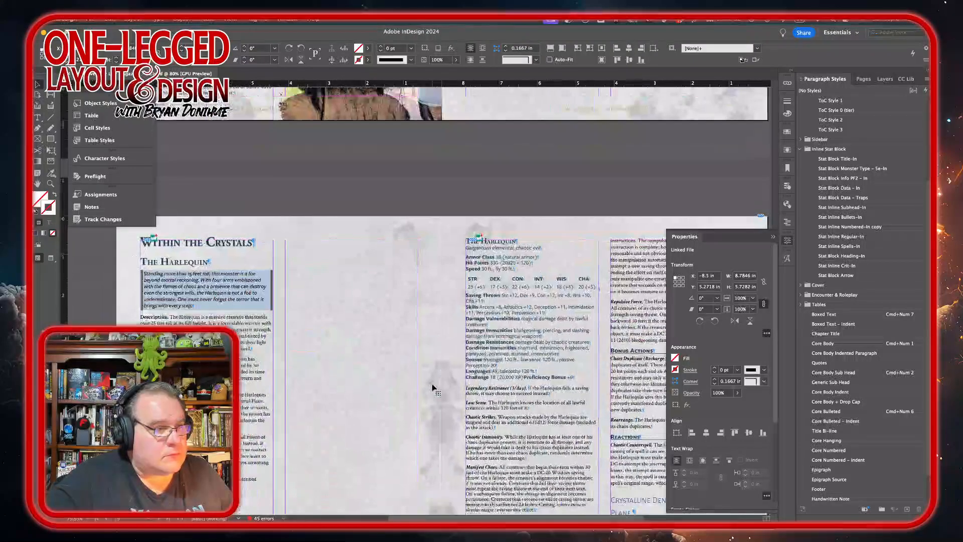
pyautogui.scroll(-5, 432, 387)
pyautogui.hscroll(2, 433, 388)
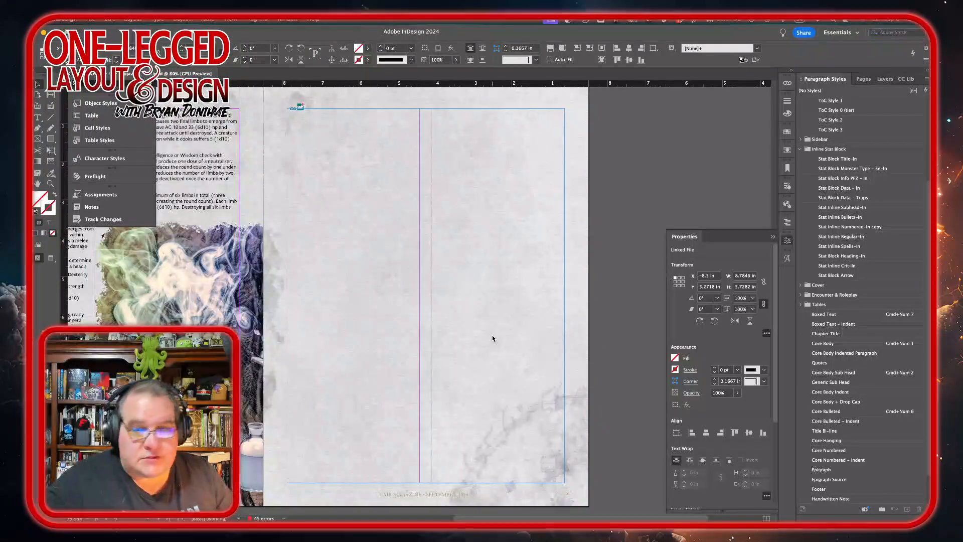
pyautogui.scroll(1, 459, 315)
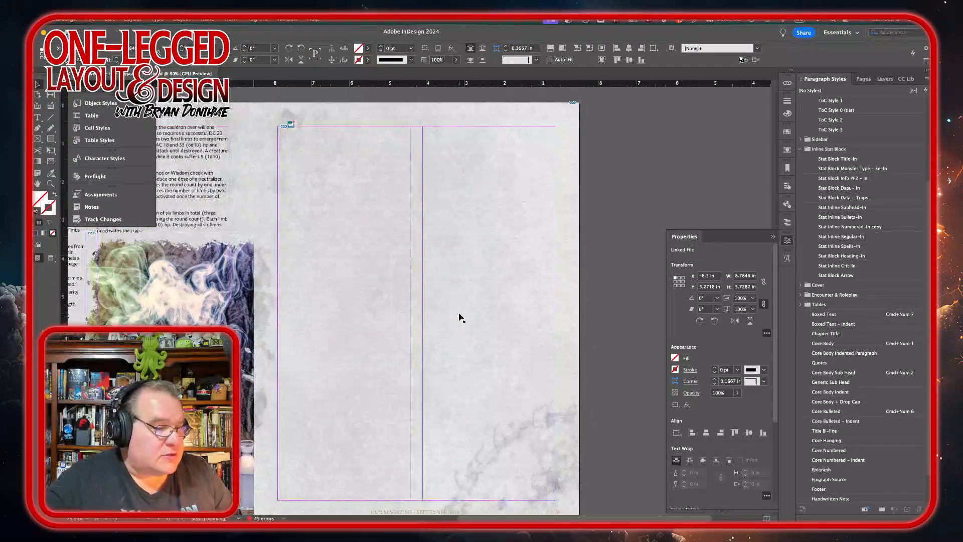
pyautogui.scroll(-1, 460, 316)
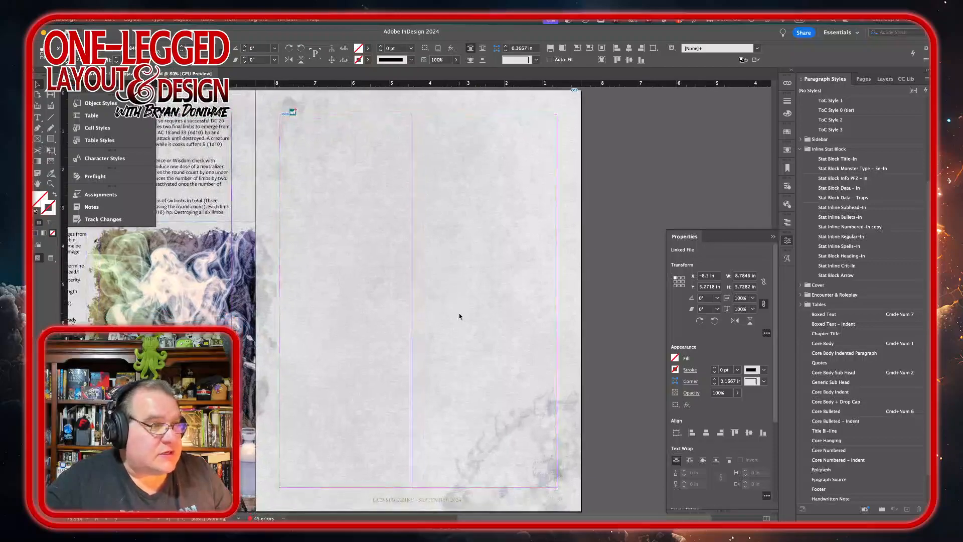
pyautogui.click(863, 79)
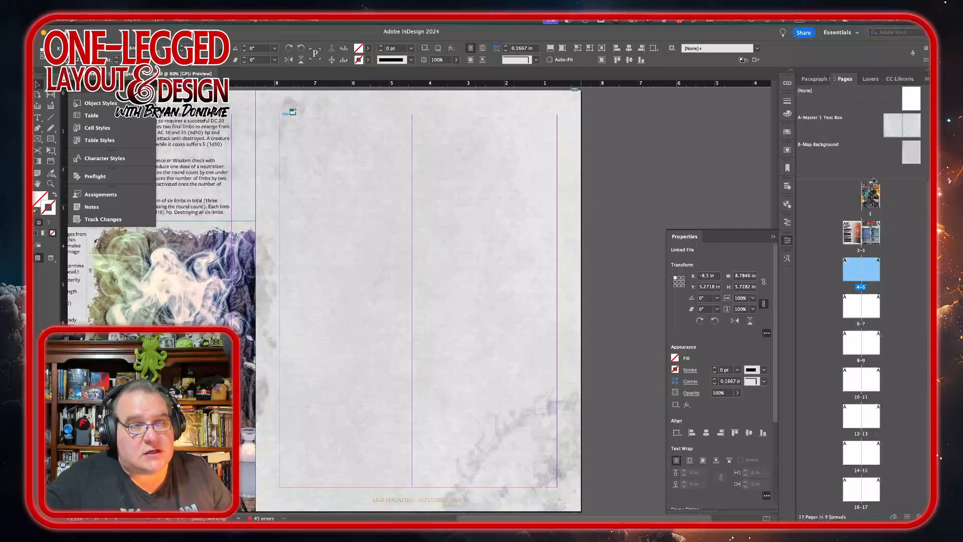
pyautogui.keyDown('alt'); pyautogui.click(877, 349); pyautogui.keyUp('alt')
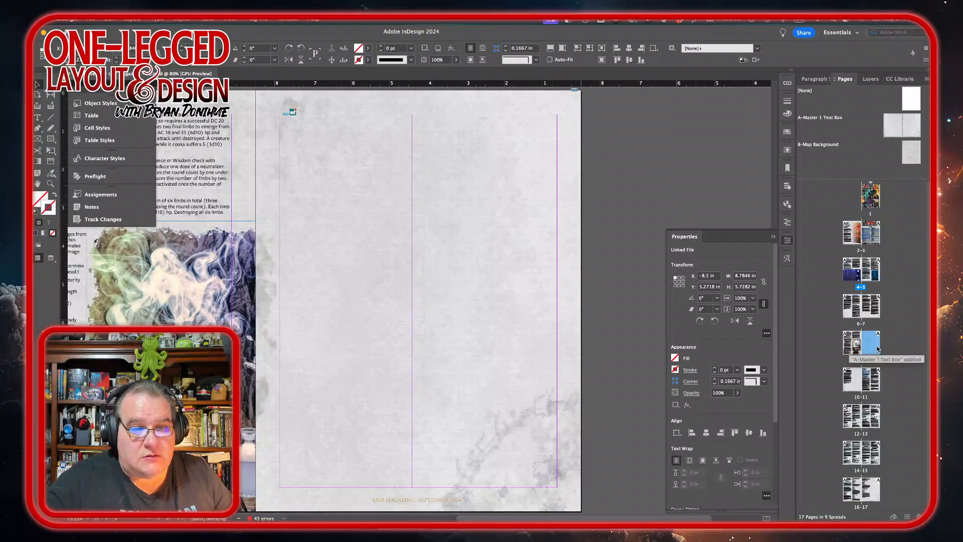
pyautogui.rightClick(878, 341)
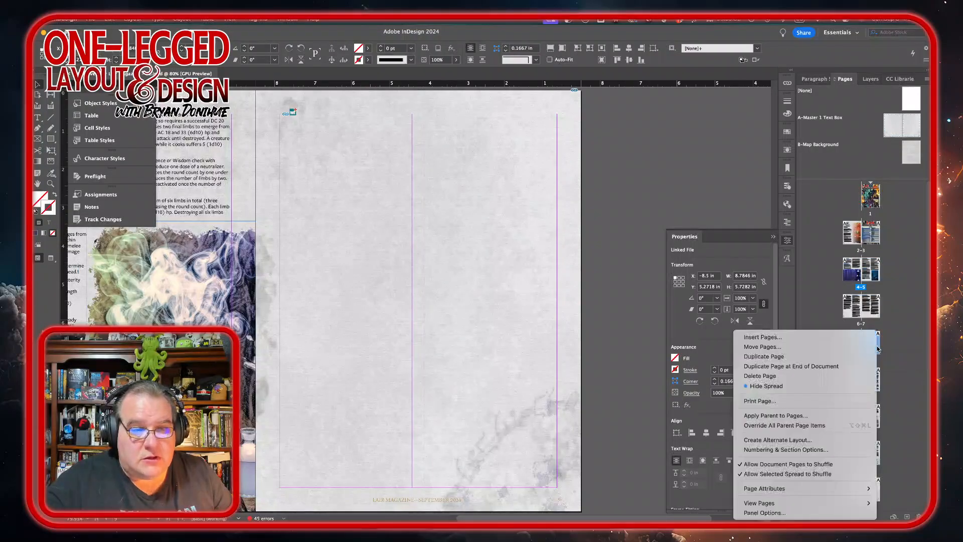
pyautogui.click(803, 376)
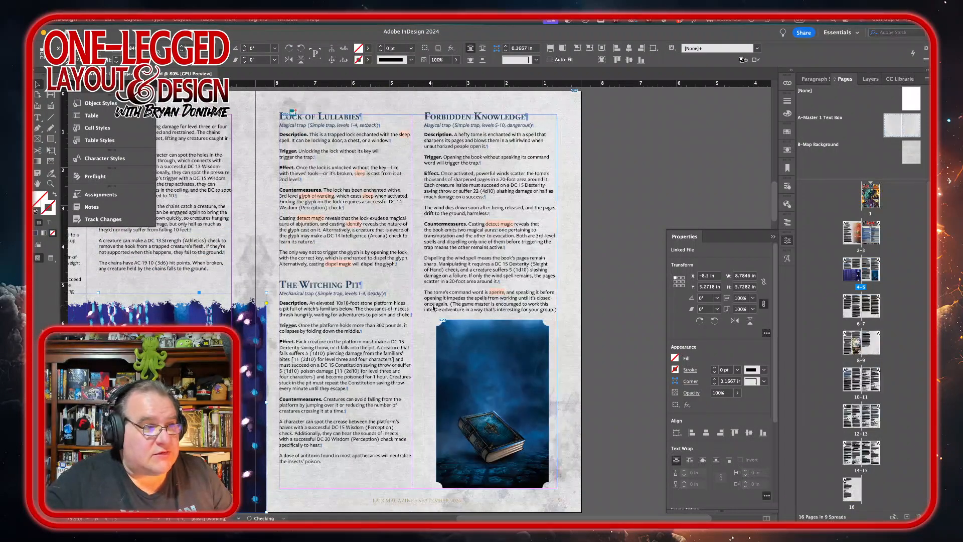
pyautogui.scroll(-10, 434, 308)
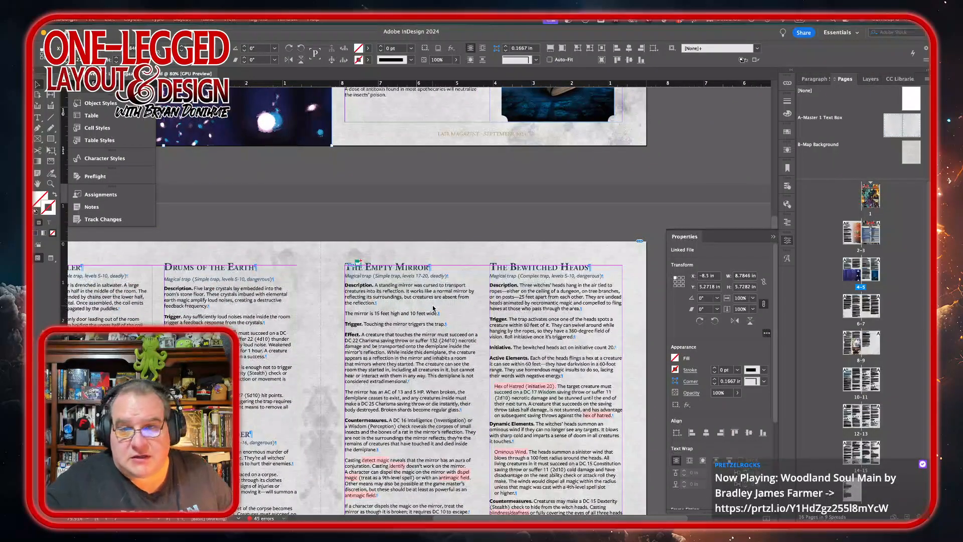
pyautogui.scroll(-5, 434, 308)
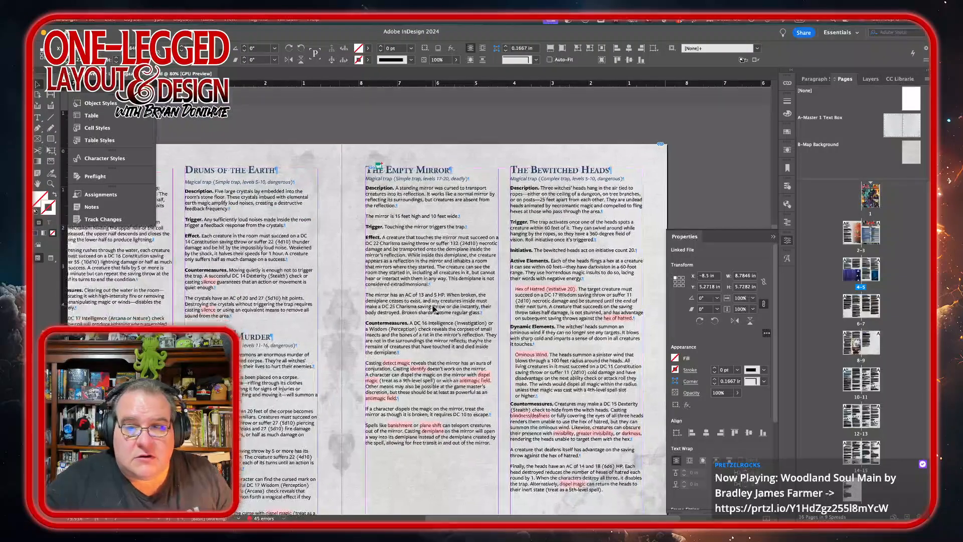
pyautogui.scroll(-10, 433, 308)
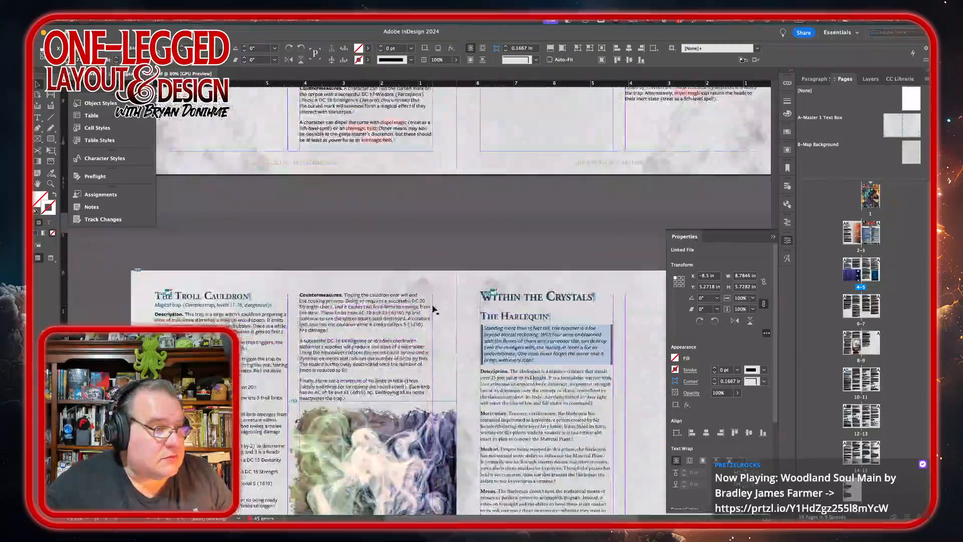
# Step: Place The-Harlequin.png from the 47 November 2024 monster artwork folder as a large frame on the Harlequin page
pyautogui.scroll(-6, 433, 308)
pyautogui.hscroll(2, 434, 308)
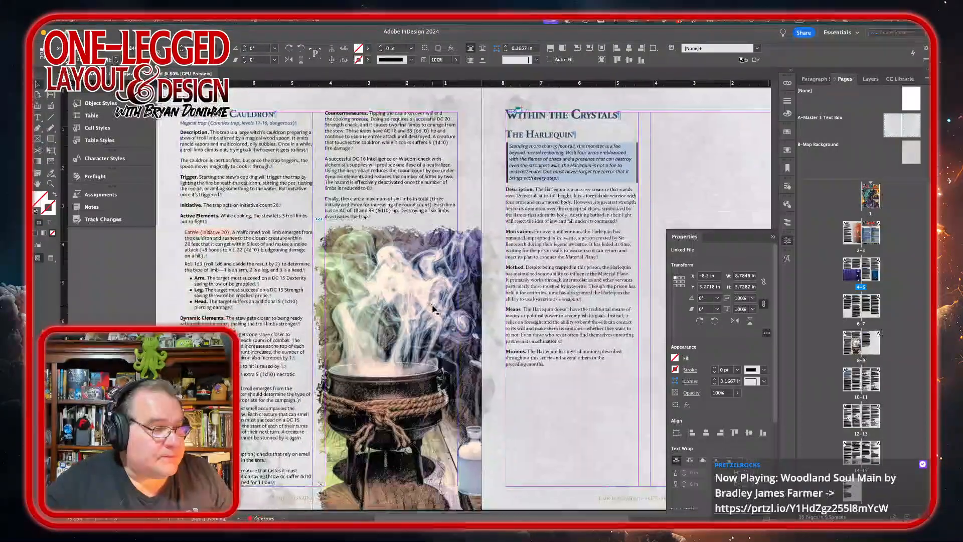
pyautogui.scroll(3, 433, 308)
pyautogui.hscroll(-4, 434, 308)
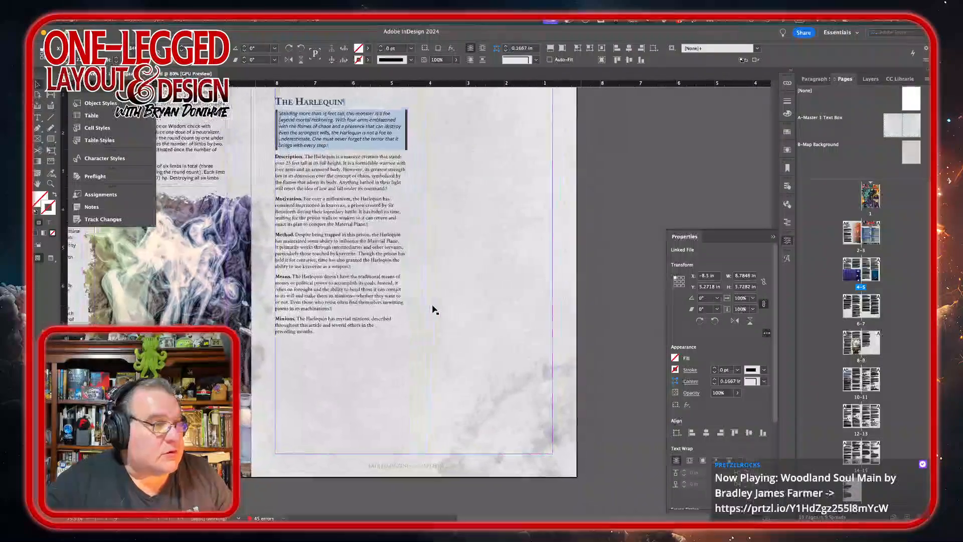
pyautogui.moveTo(231, 519)
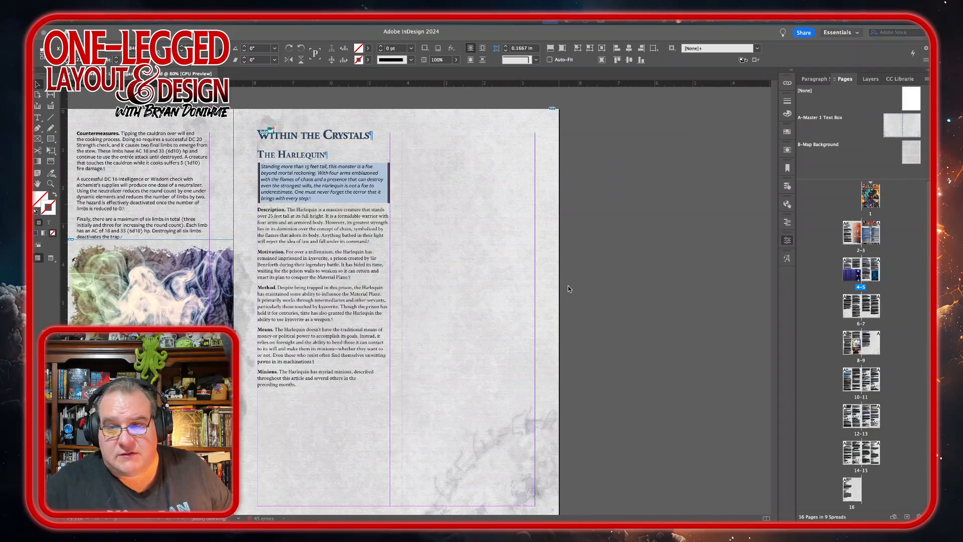
pyautogui.scroll(-2, 548, 261)
pyautogui.hscroll(-3, 548, 261)
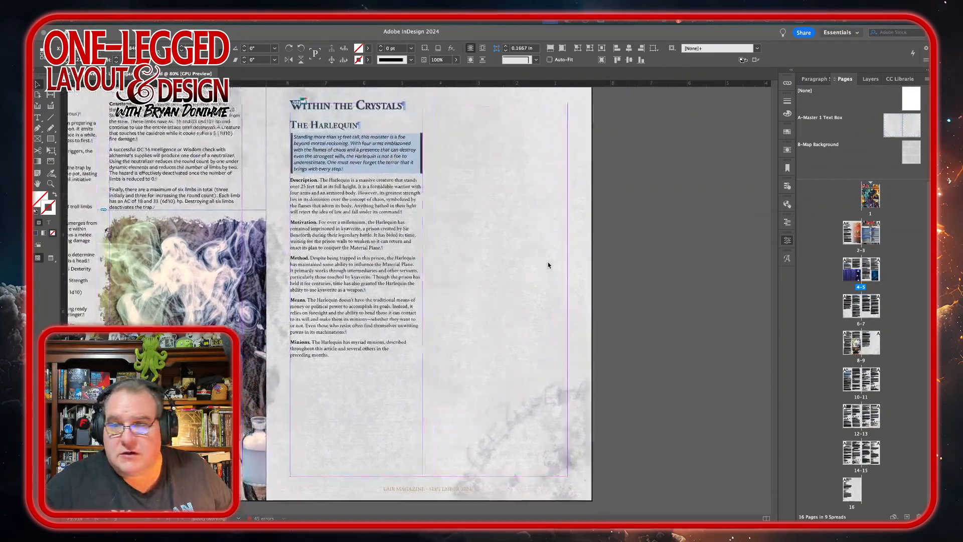
pyautogui.hscroll(-3, 548, 263)
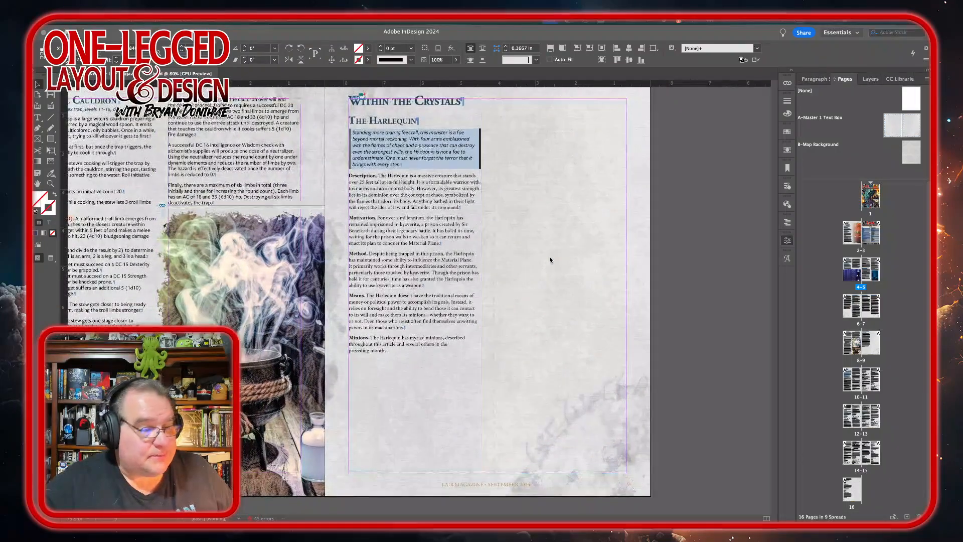
pyautogui.moveTo(522, 512)
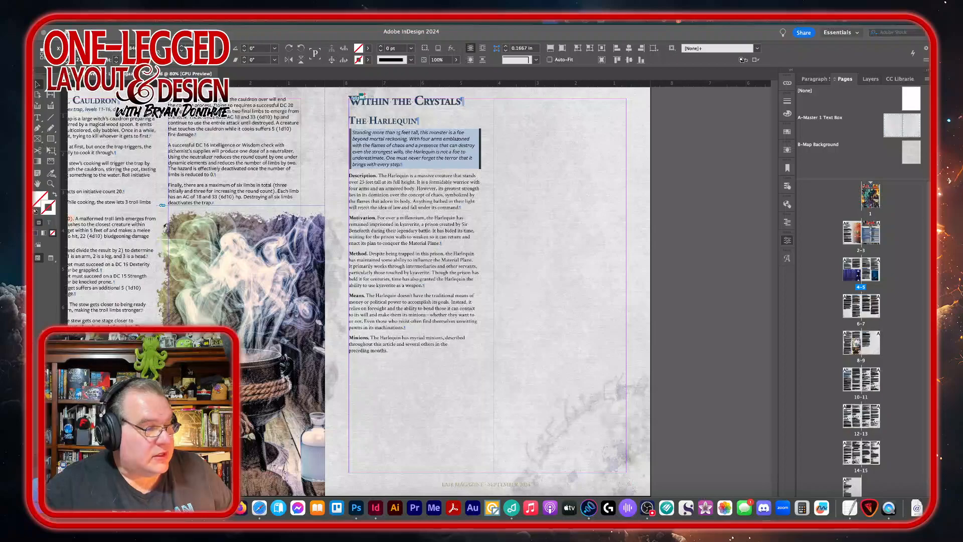
pyautogui.click(44, 507)
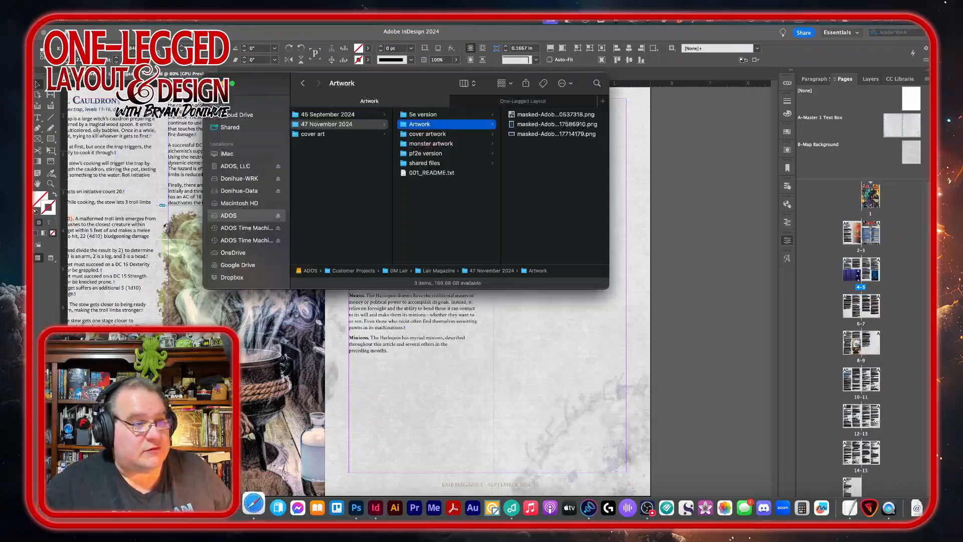
pyautogui.click(425, 143)
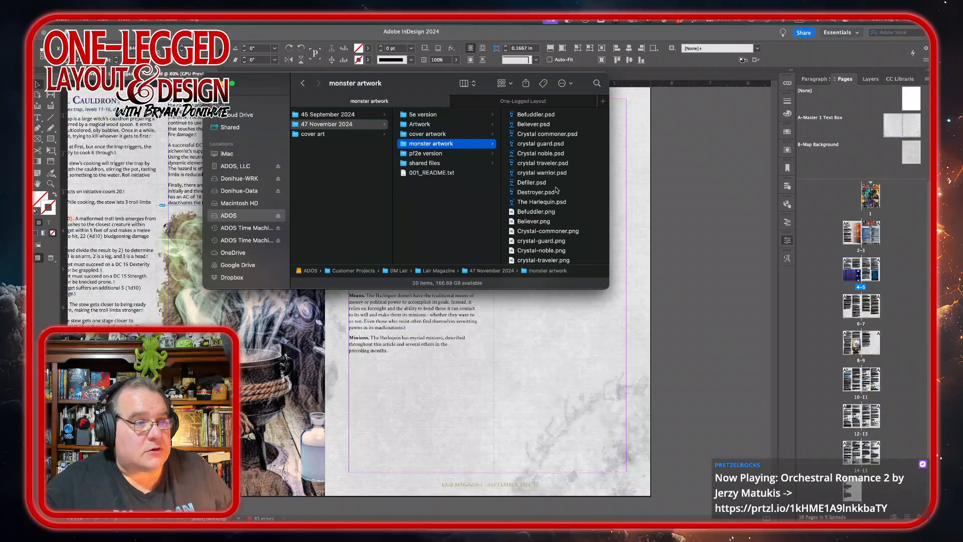
pyautogui.scroll(-3, 541, 203)
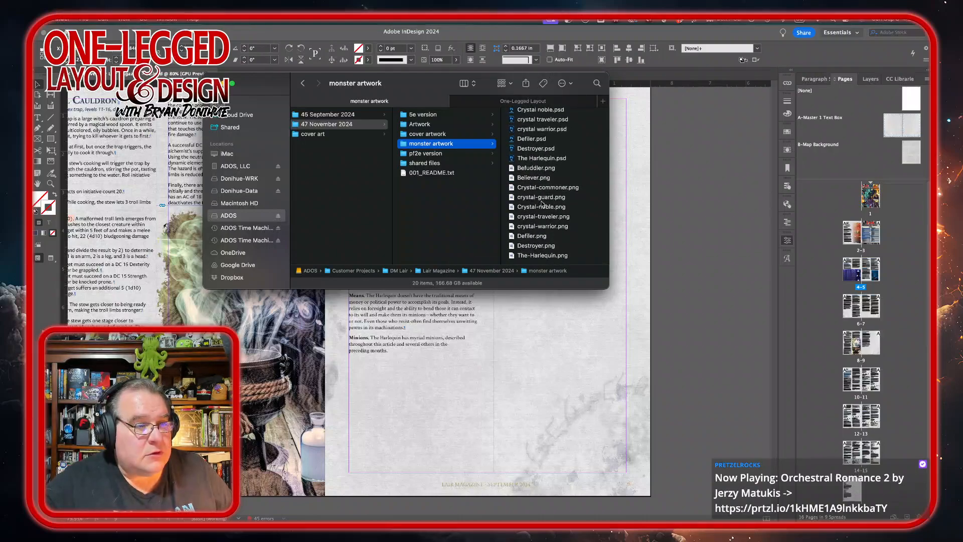
pyautogui.click(544, 247)
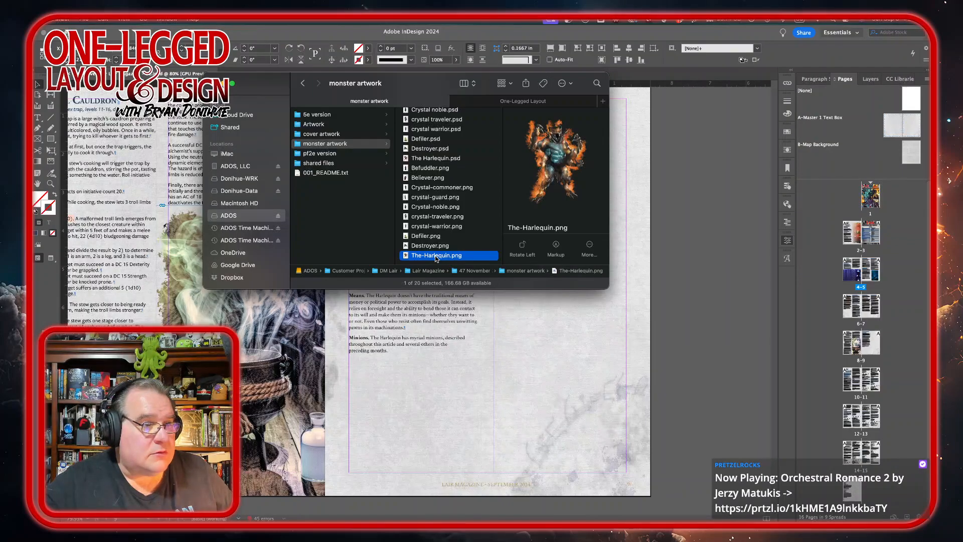
pyautogui.moveTo(436, 258); pyautogui.dragTo(421, 194)
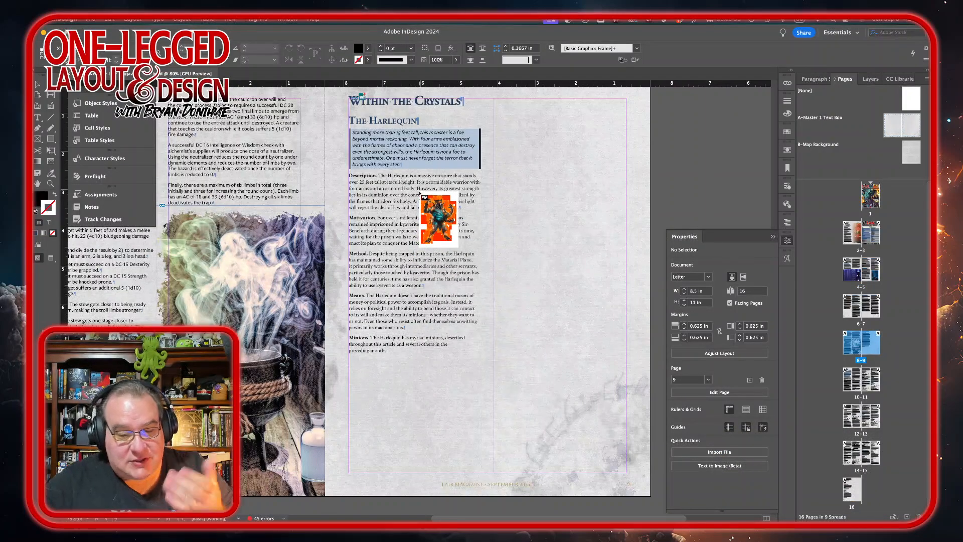
pyautogui.moveTo(420, 193); pyautogui.dragTo(657, 479)
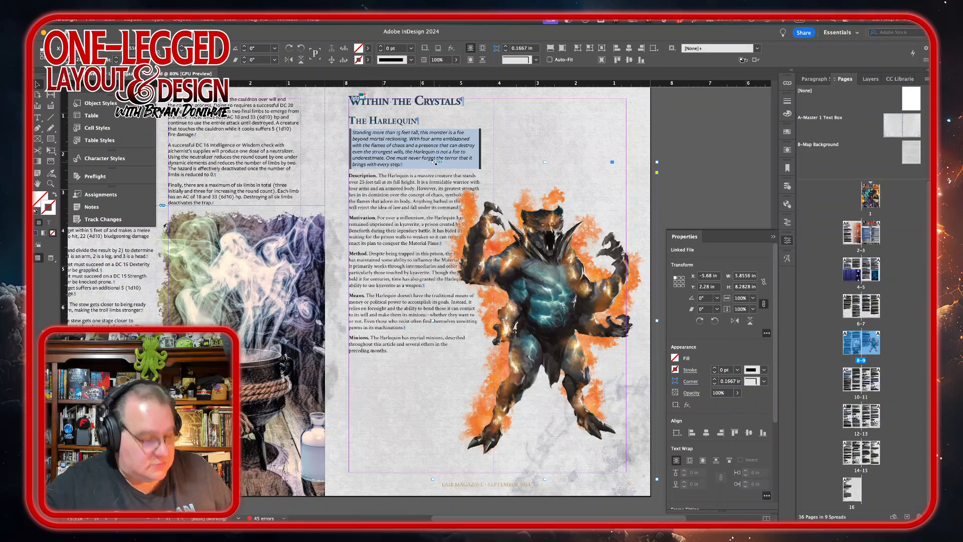
# Step: Resize the Harlequin image frame to the page's right edge and nudge it down slightly
pyautogui.moveTo(435, 161); pyautogui.dragTo(421, 140)
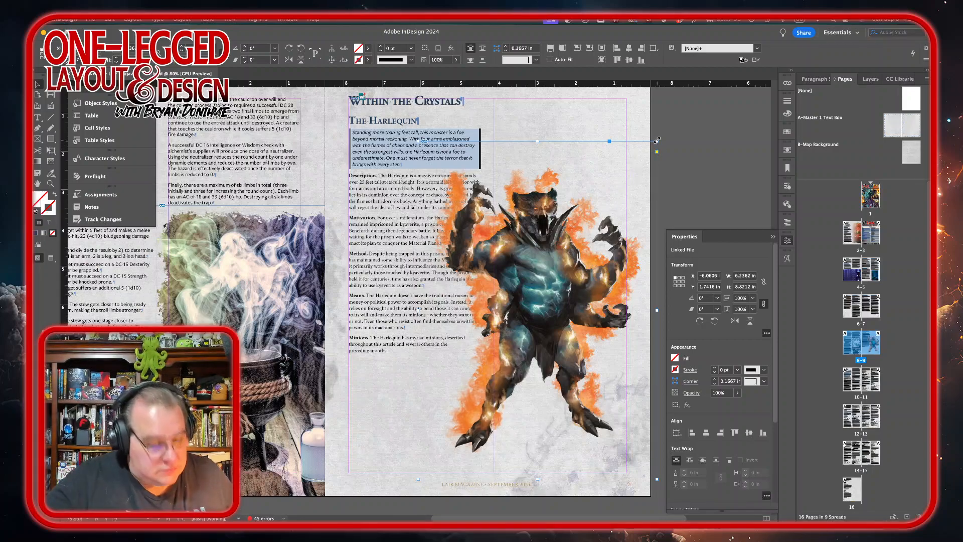
pyautogui.moveTo(657, 140); pyautogui.dragTo(672, 120)
pyautogui.click(787, 241)
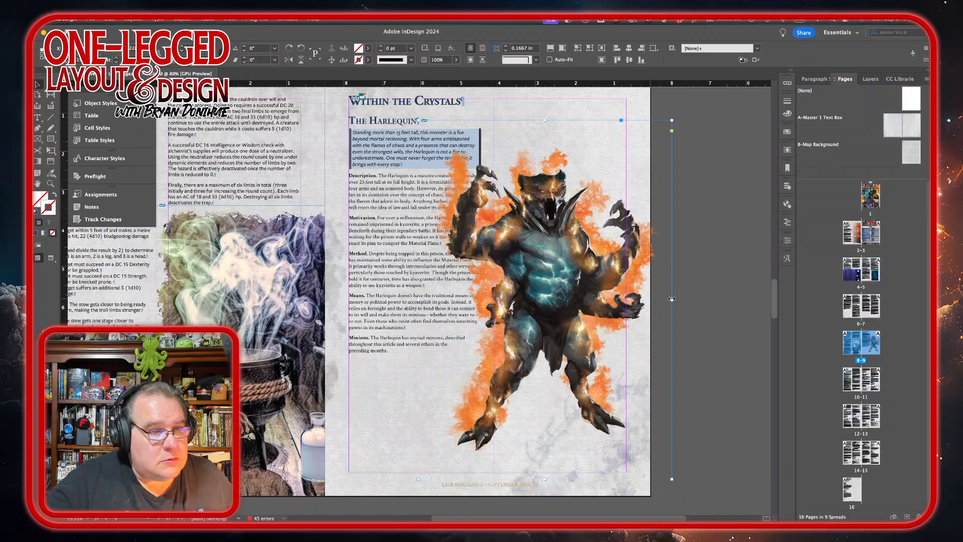
pyautogui.moveTo(670, 299); pyautogui.dragTo(650, 298)
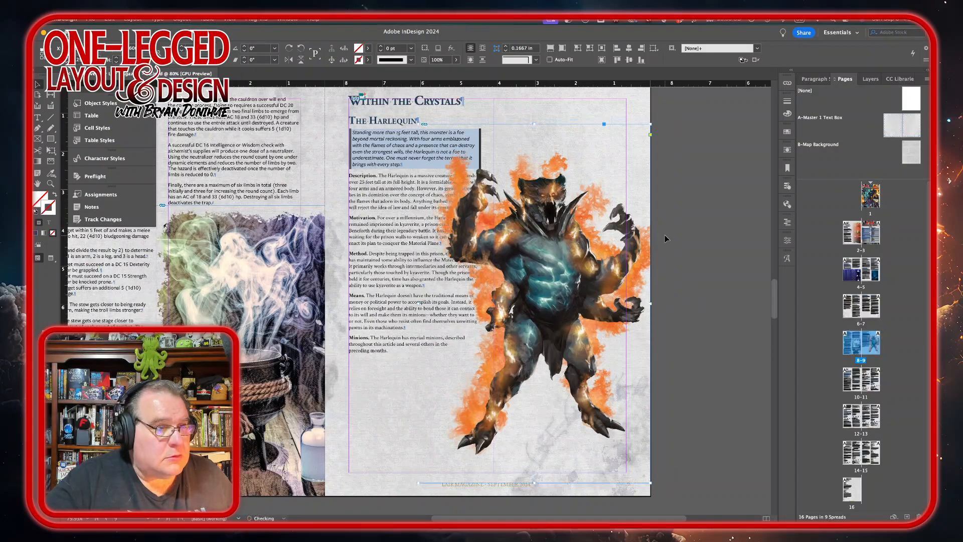
pyautogui.press('Down')
pyautogui.press('Down')
pyautogui.press('Down')
pyautogui.press('Down')
pyautogui.press('Down')
pyautogui.press('Down')
pyautogui.press('Down')
pyautogui.press('Down')
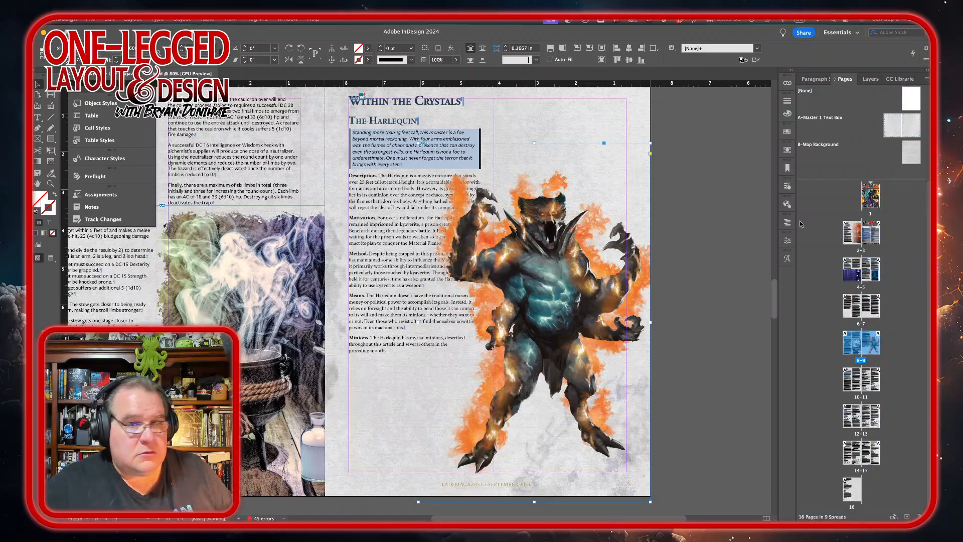
# Step: Apply a wrap-around-object-shape text wrap to the Harlequin image
pyautogui.moveTo(665, 517)
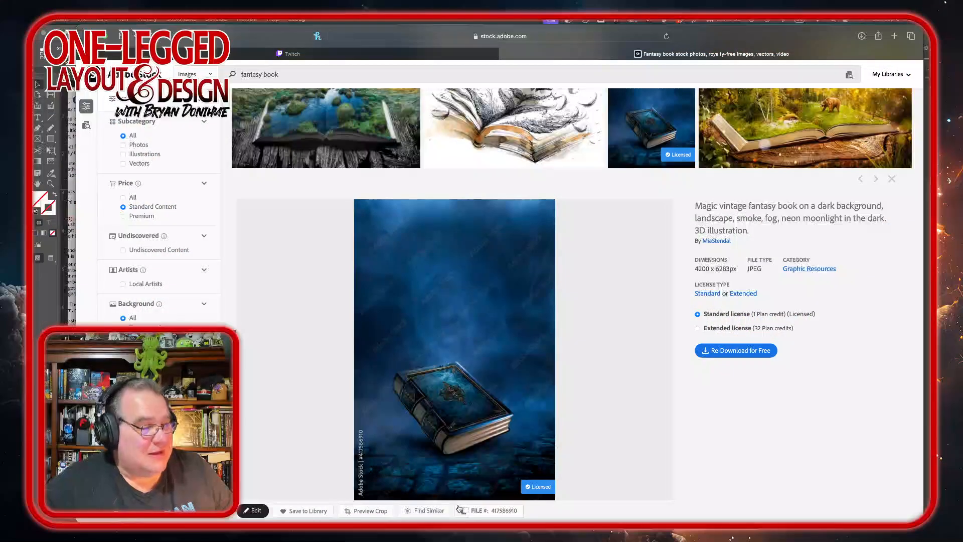
pyautogui.moveTo(458, 522)
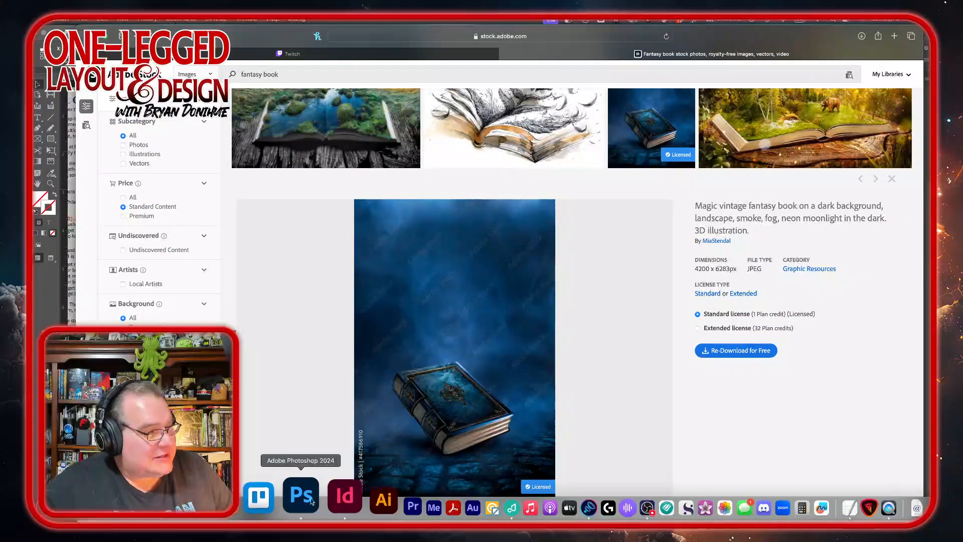
pyautogui.click(325, 494)
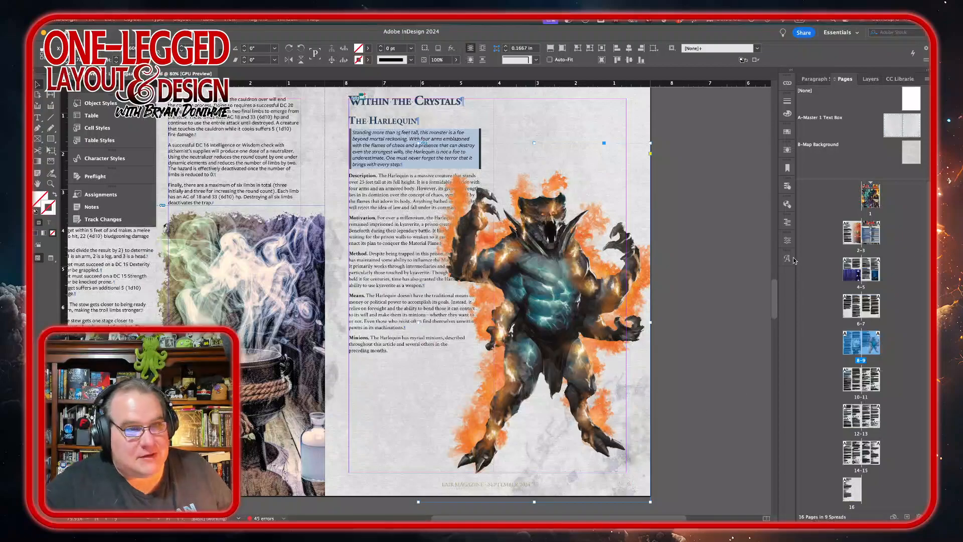
pyautogui.click(787, 240)
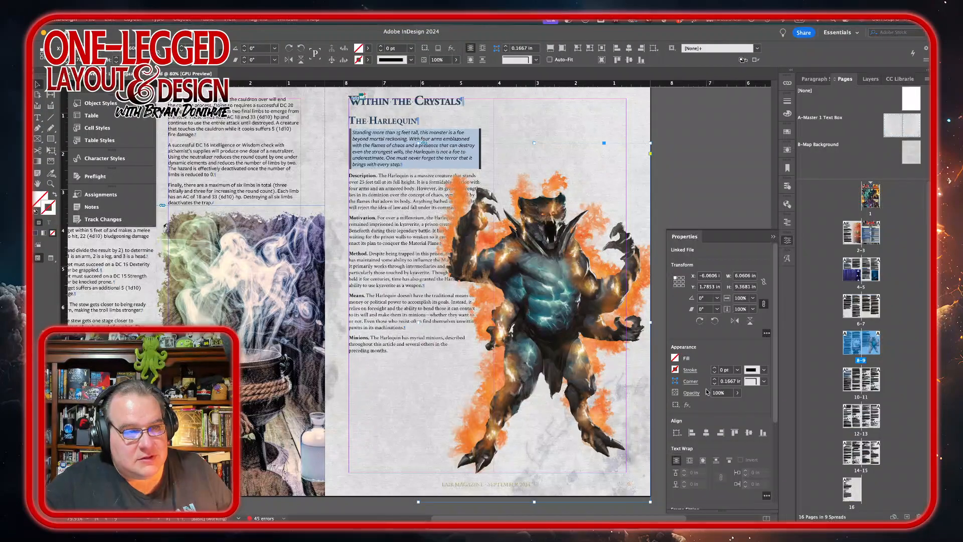
pyautogui.click(787, 149)
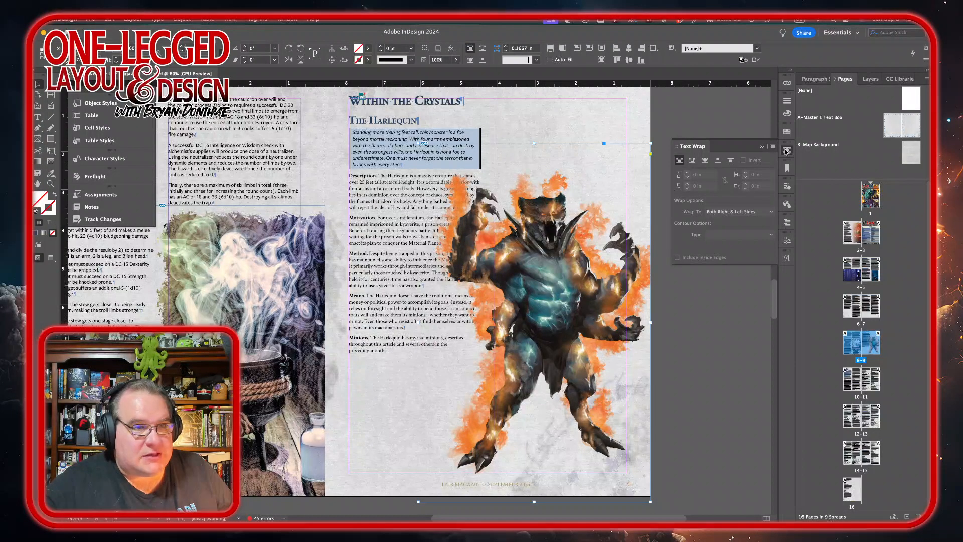
pyautogui.click(705, 160)
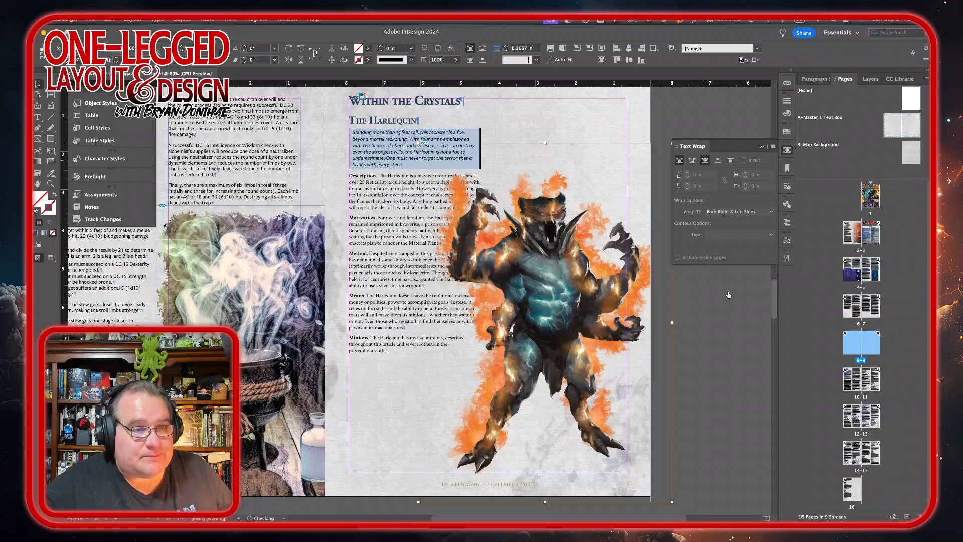
pyautogui.click(772, 234)
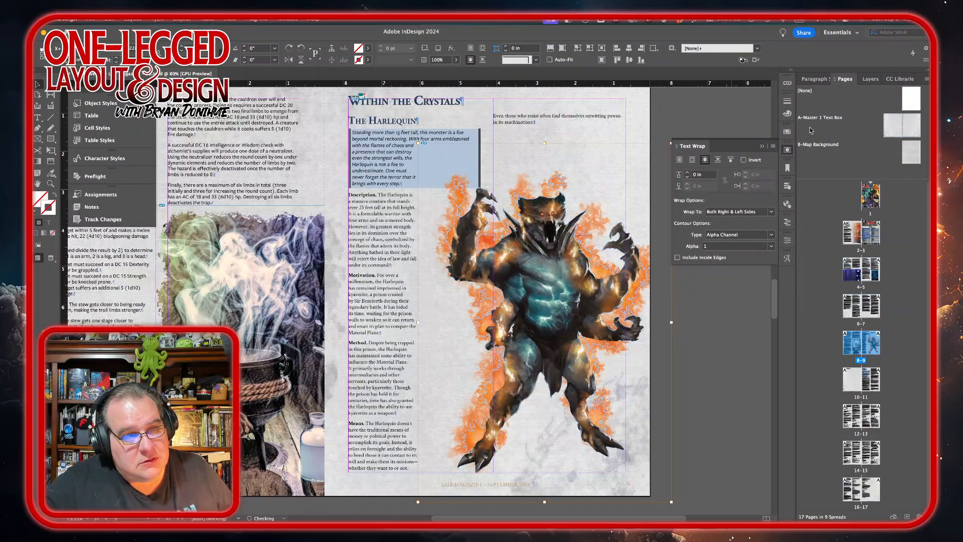
pyautogui.click(745, 333)
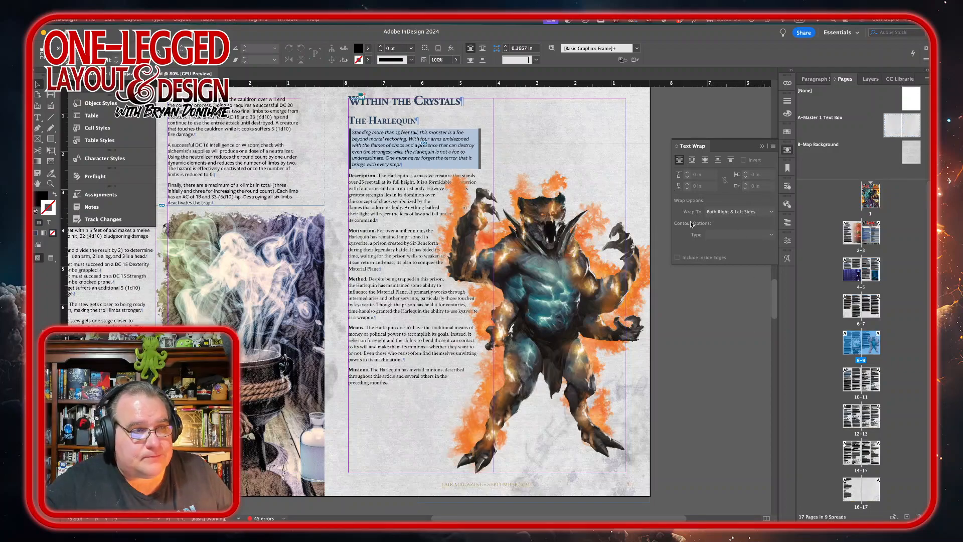
# Step: Set the Harlequin image's text wrap to Left Side with a Detect Edges contour
pyautogui.click(636, 279)
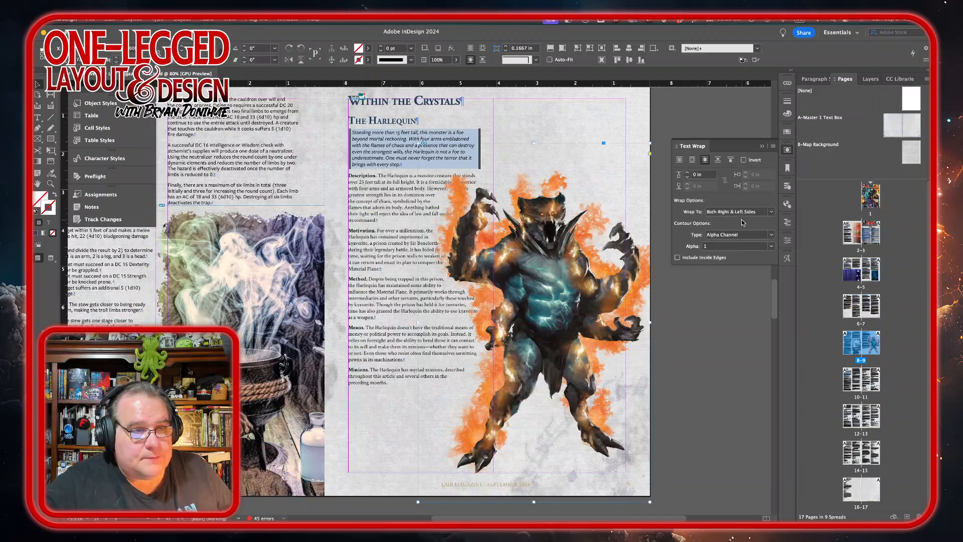
pyautogui.click(773, 212)
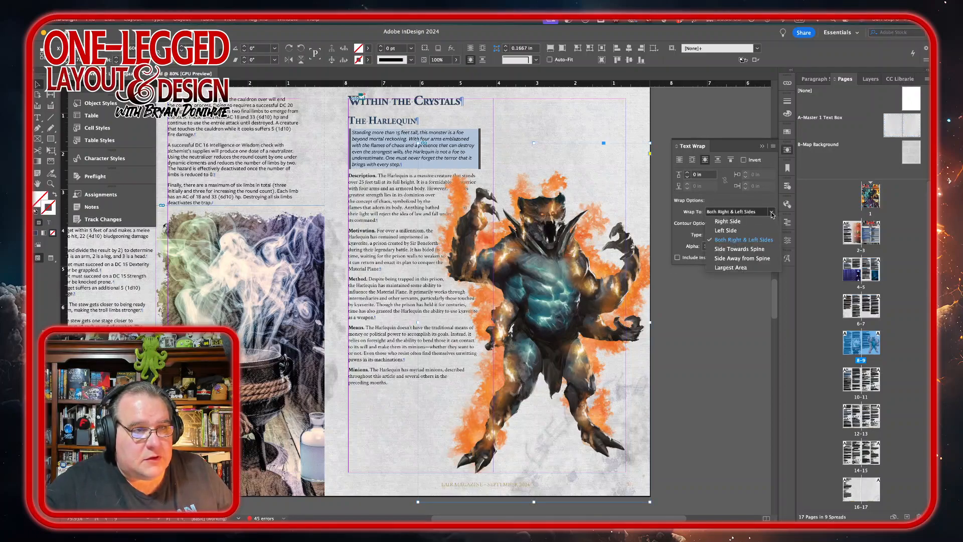
pyautogui.click(734, 232)
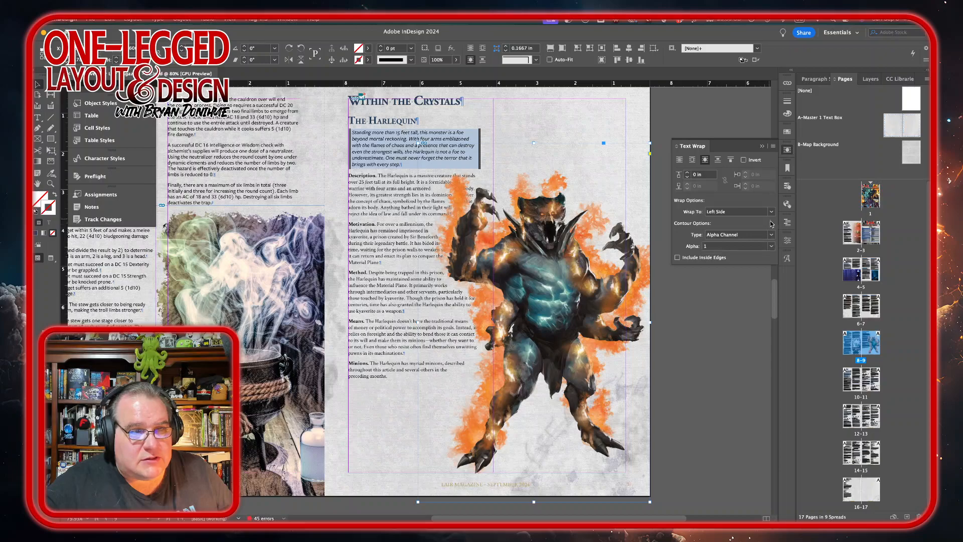
pyautogui.click(771, 236)
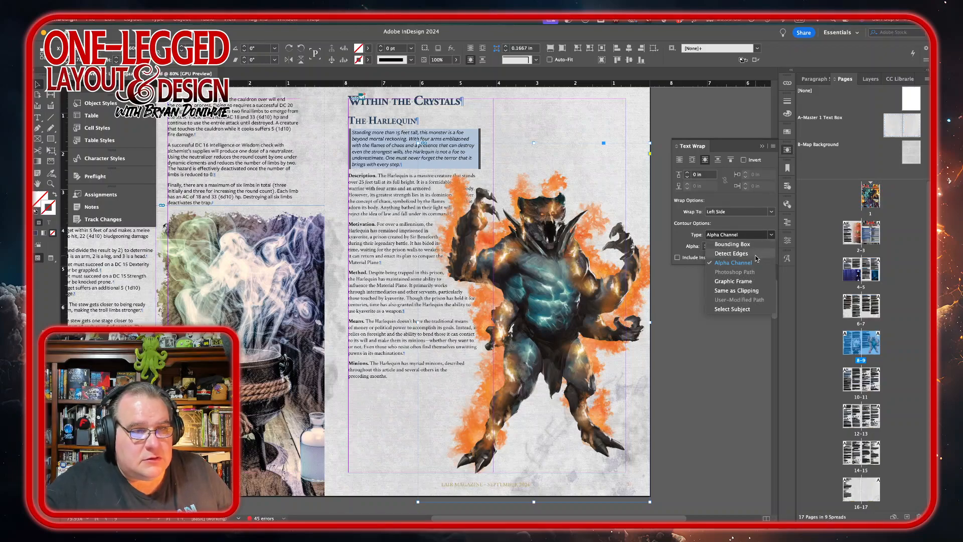
pyautogui.click(755, 254)
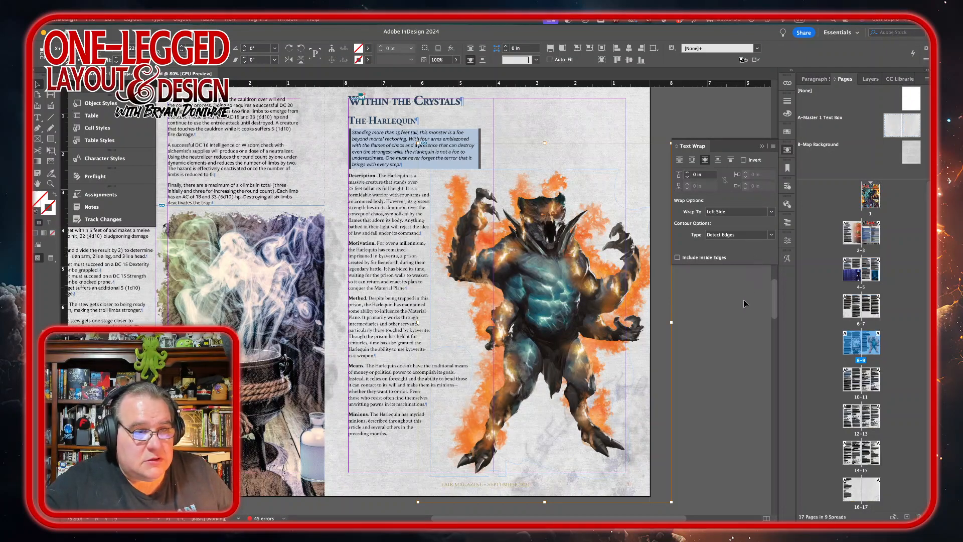
pyautogui.click(733, 348)
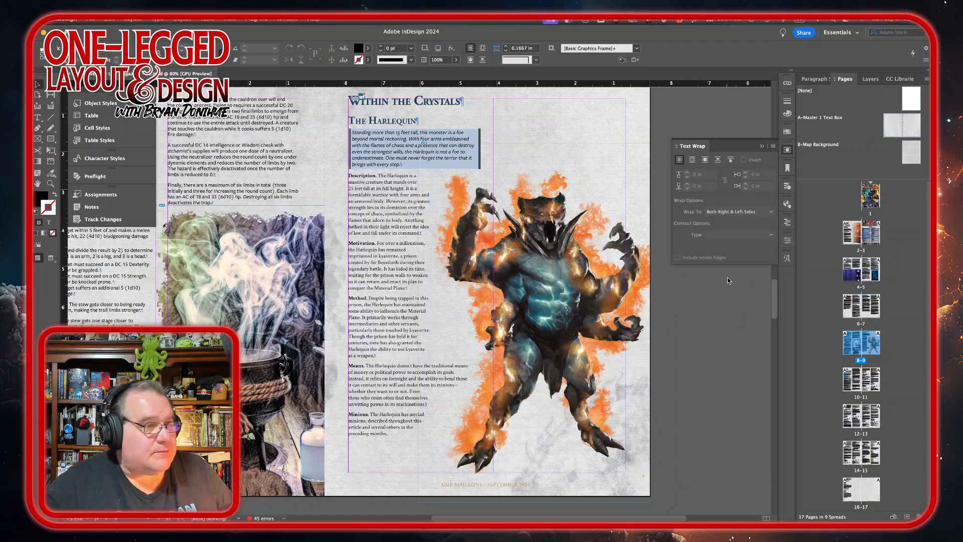
pyautogui.click(489, 213)
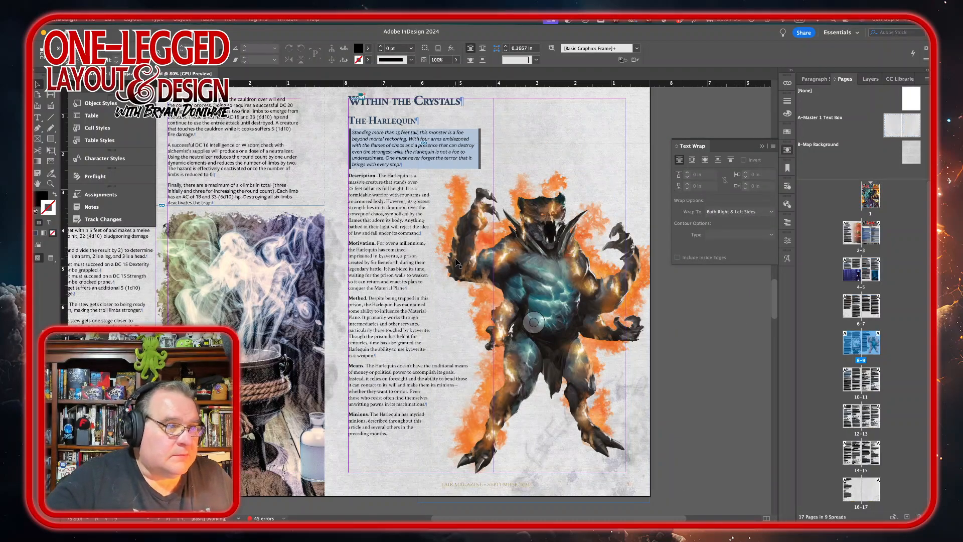
# Step: Apply the Stat Inline Regular-In paragraph style to the Harlequin's trait paragraphs from Low Sense through Manifest Chaos
pyautogui.scroll(-10, 455, 261)
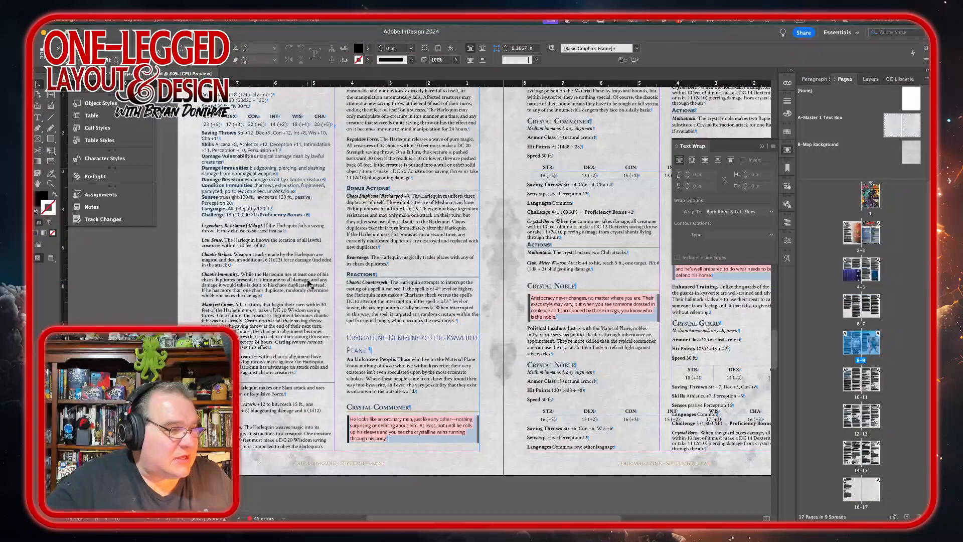
pyautogui.scroll(2, 281, 274)
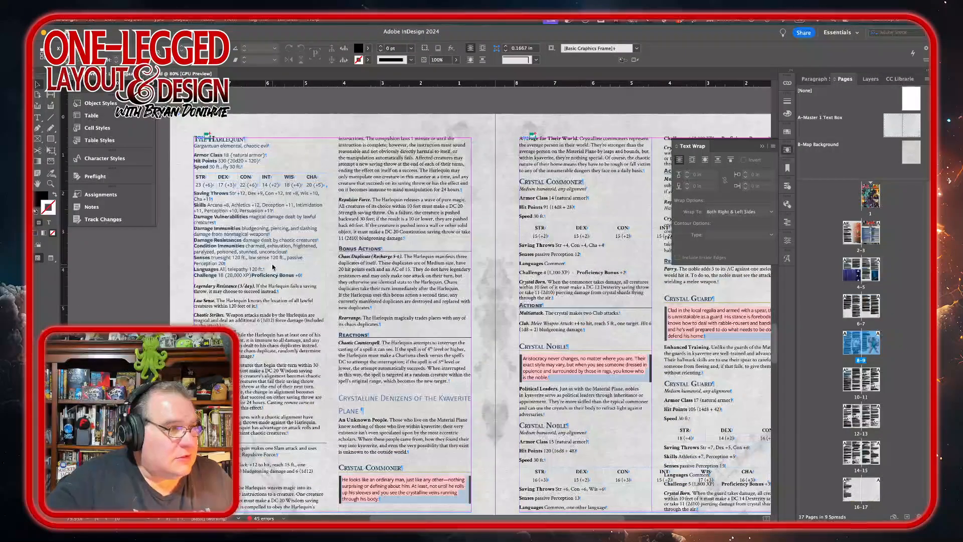
pyautogui.scroll(-3, 273, 268)
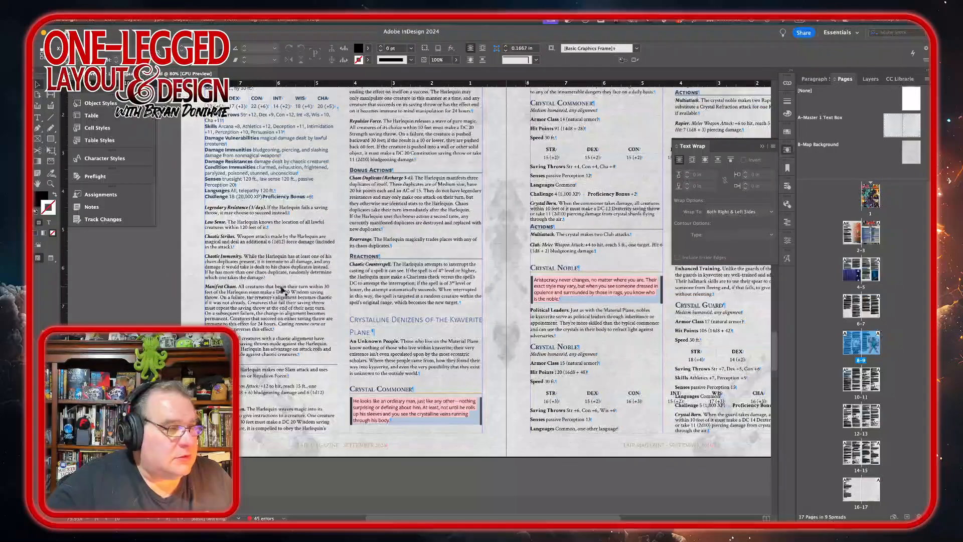
pyautogui.doubleClick(243, 213)
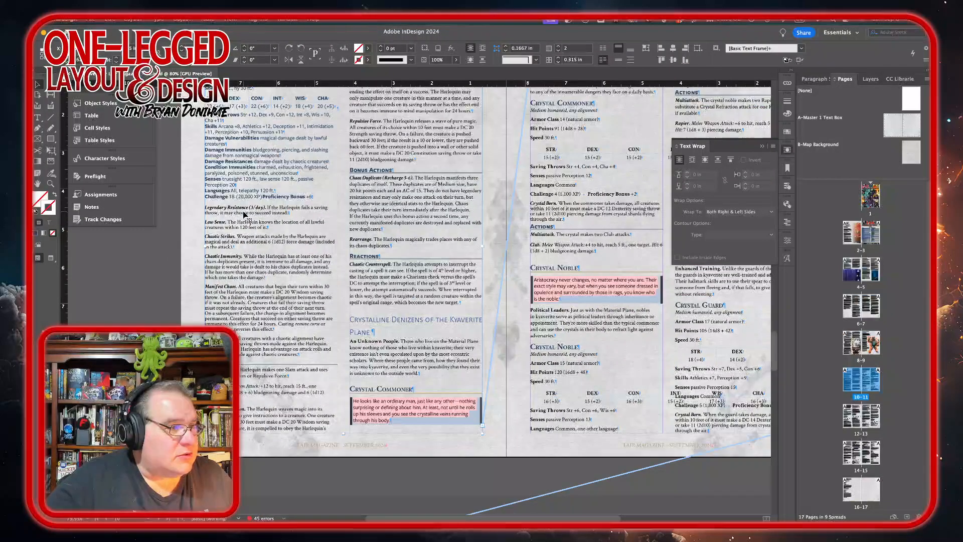
pyautogui.moveTo(244, 213); pyautogui.dragTo(291, 359)
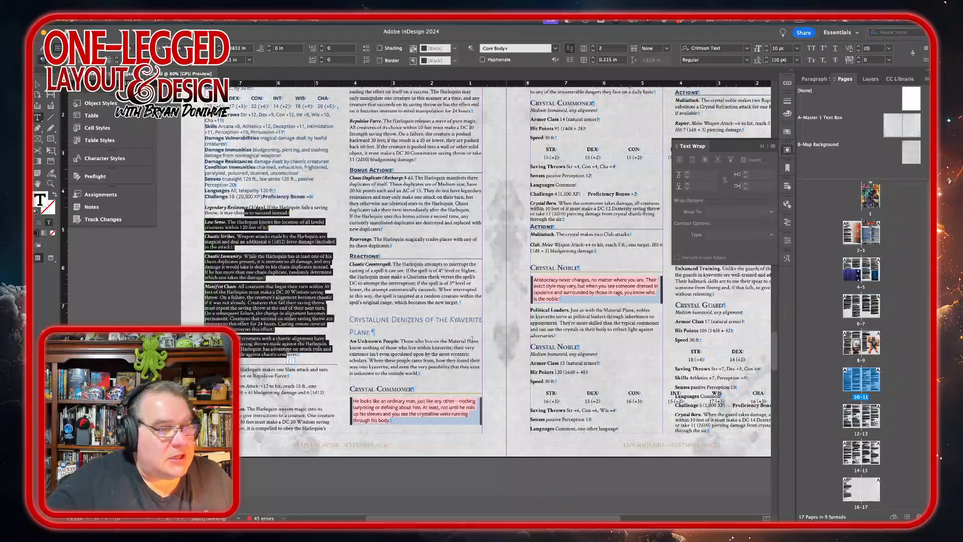
pyautogui.click(817, 78)
pyautogui.click(844, 239)
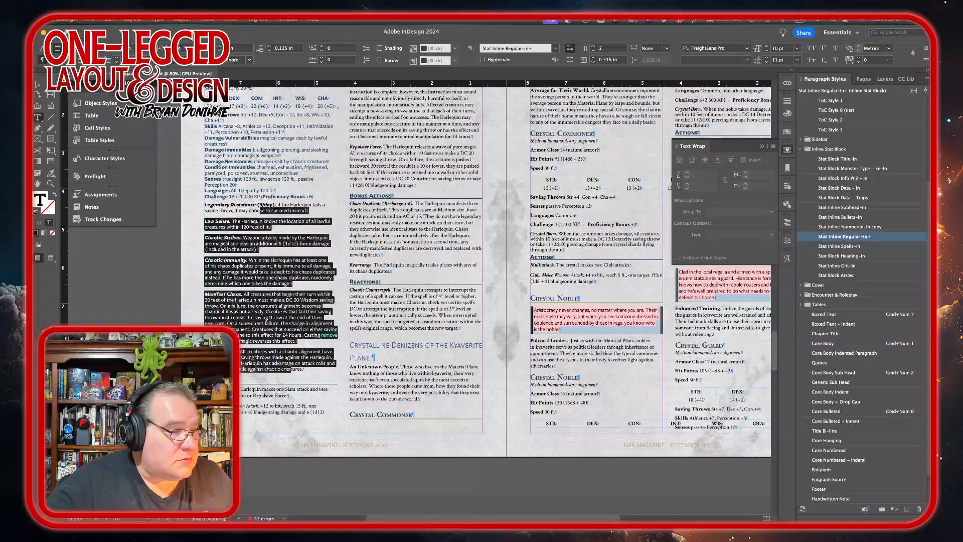
# Step: Apply Stat Inline Regular-In to the Mind Manipulation and Repulsive Force paragraphs in the next column
pyautogui.moveTo(330, 413); pyautogui.dragTo(348, 387)
pyautogui.scroll(4, 349, 387)
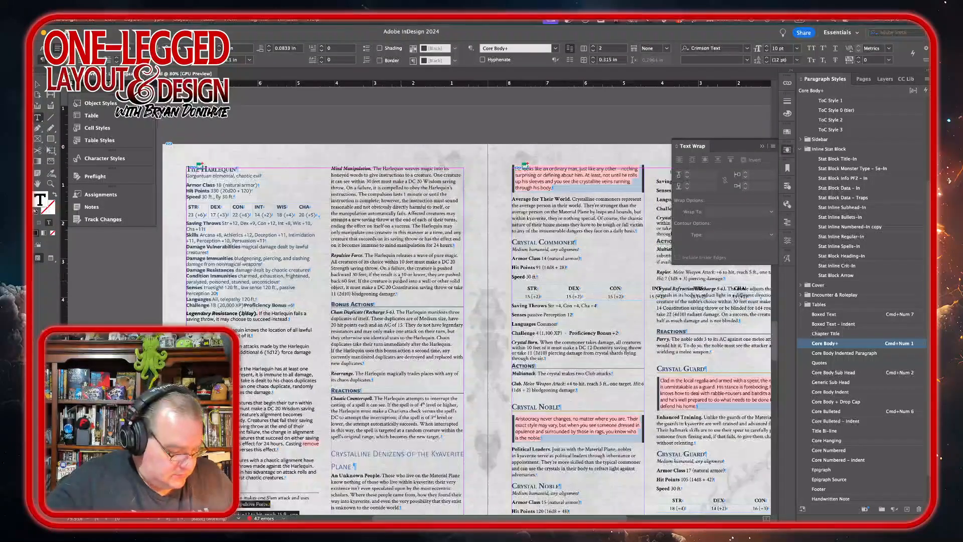
pyautogui.keyDown('shift'); pyautogui.click(401, 282); pyautogui.keyUp('shift')
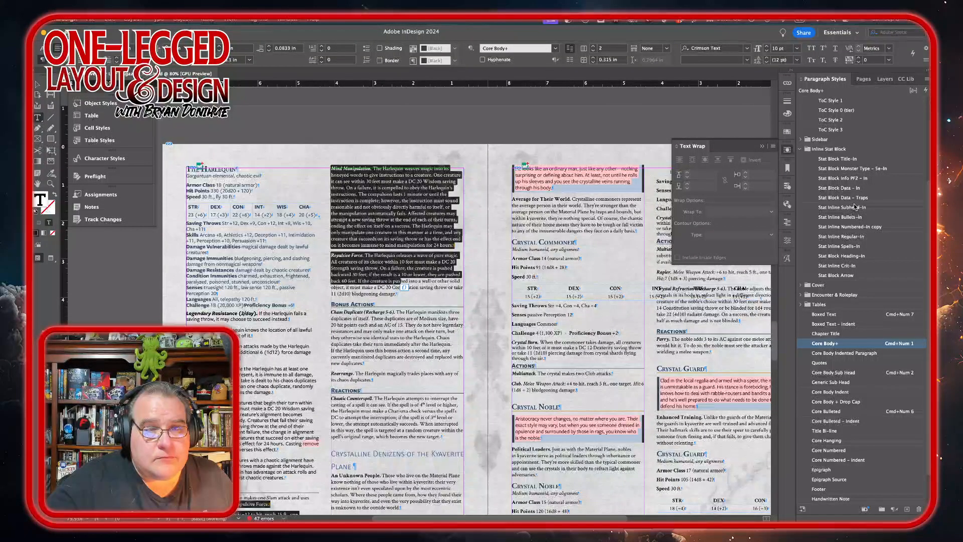
pyautogui.click(843, 239)
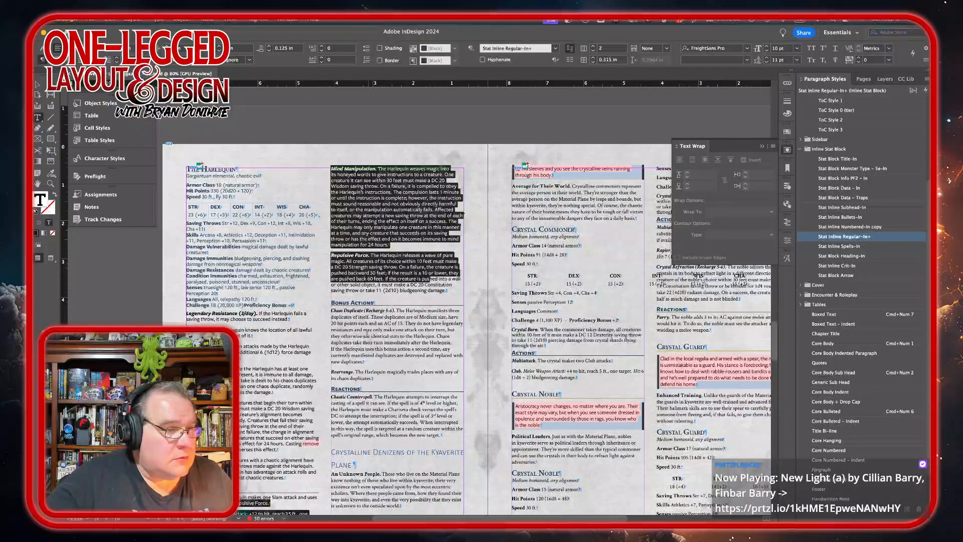
# Step: Apply Stat Inline Regular-In to the Harlequin's Bonus Actions and Reactions paragraphs
pyautogui.moveTo(366, 337); pyautogui.dragTo(359, 372)
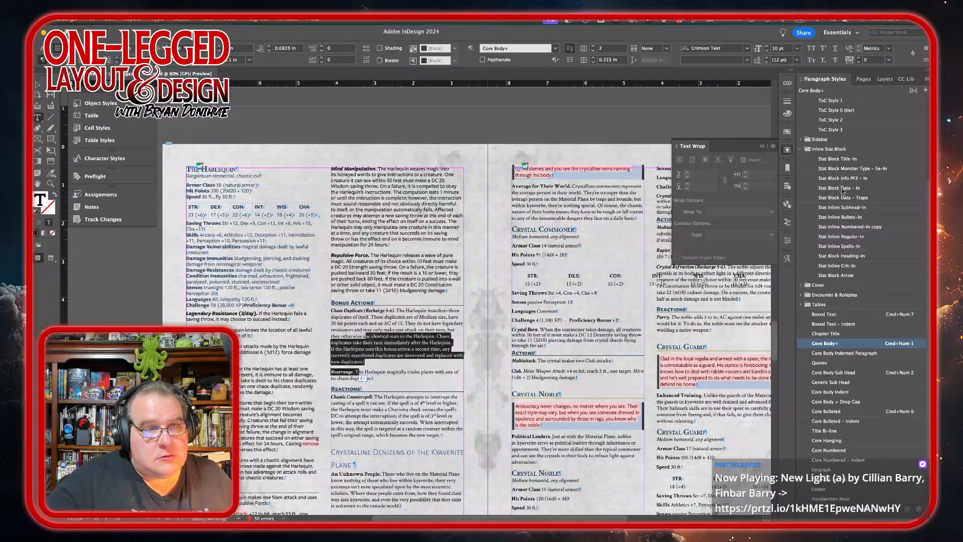
pyautogui.click(838, 237)
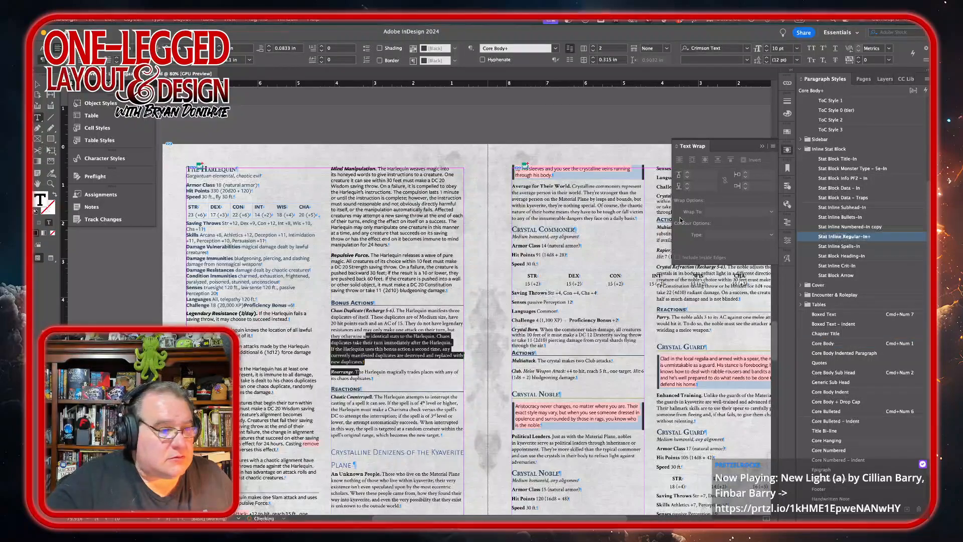
pyautogui.scroll(-5, 467, 281)
pyautogui.click(416, 283)
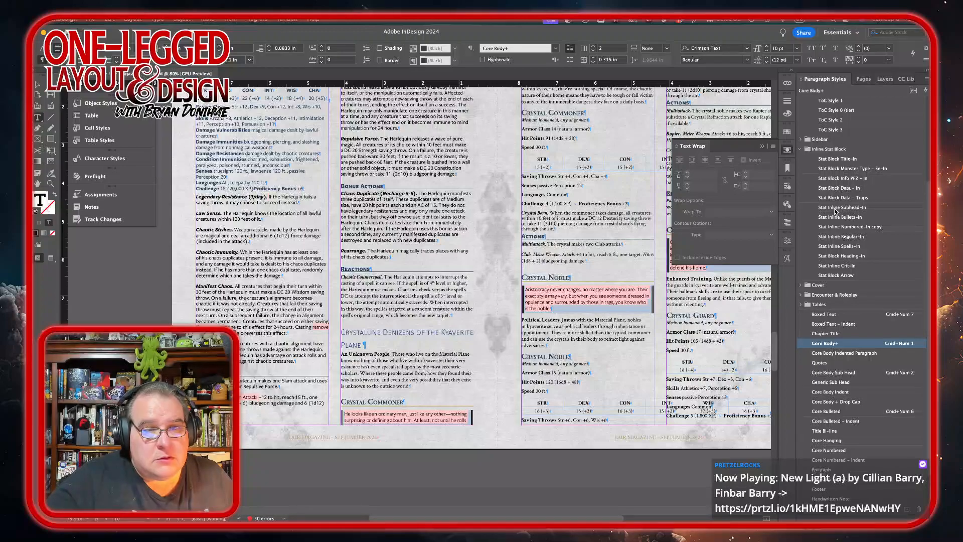
pyautogui.click(835, 237)
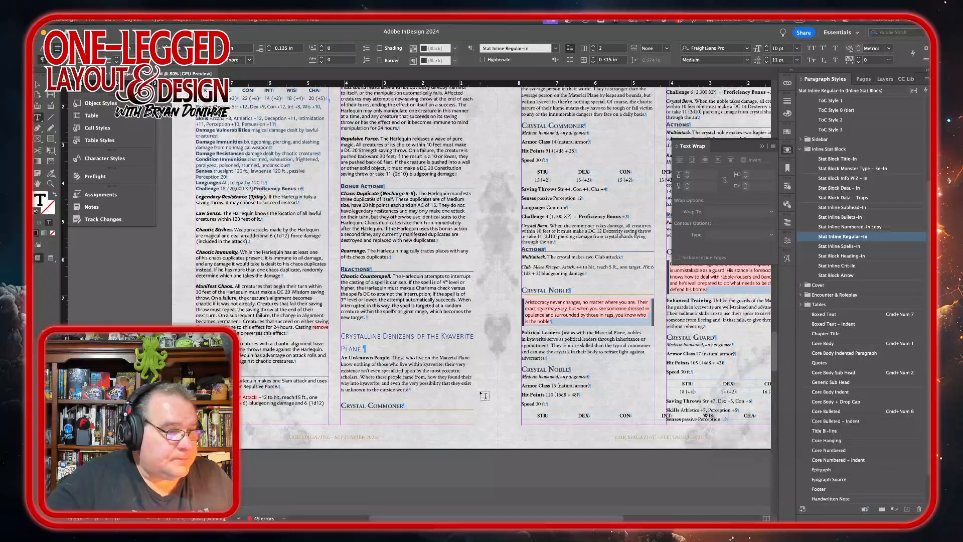
# Step: Insert a column break so the Crystalline Denizens section starts at the top of the next column
pyautogui.press('KP_Enter')
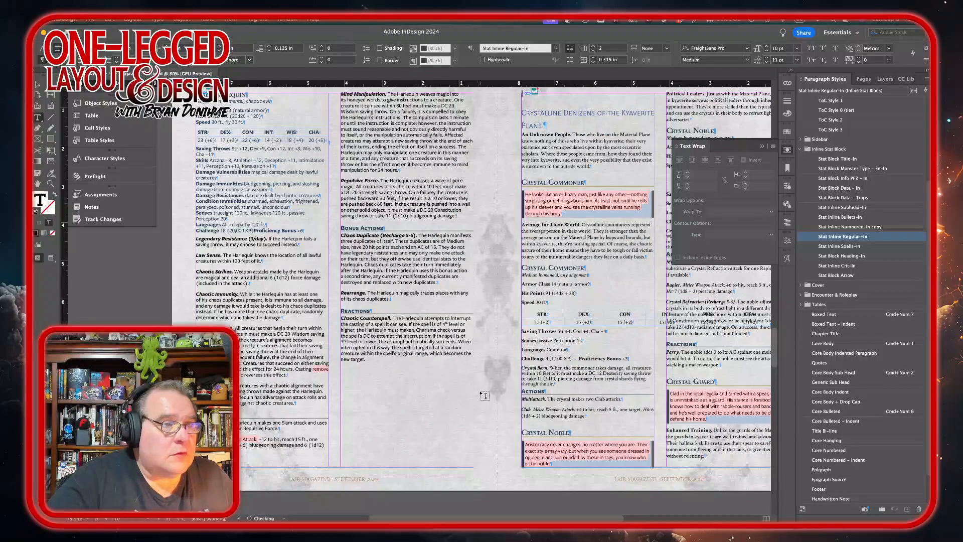
pyautogui.press('Delete')
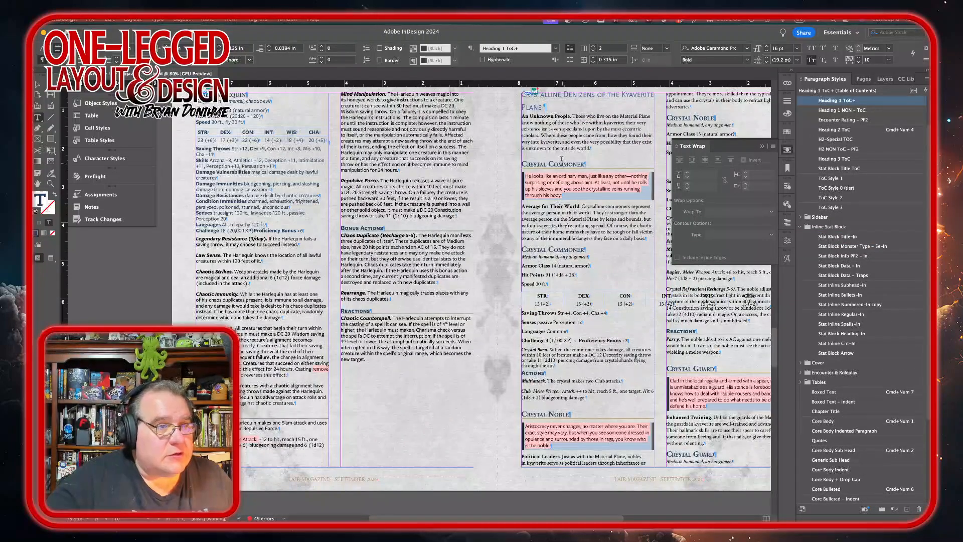
# Step: Add a new paragraph reading Crystal Denizens of the Kyaverite Plane directly below the section heading
pyautogui.click(522, 116)
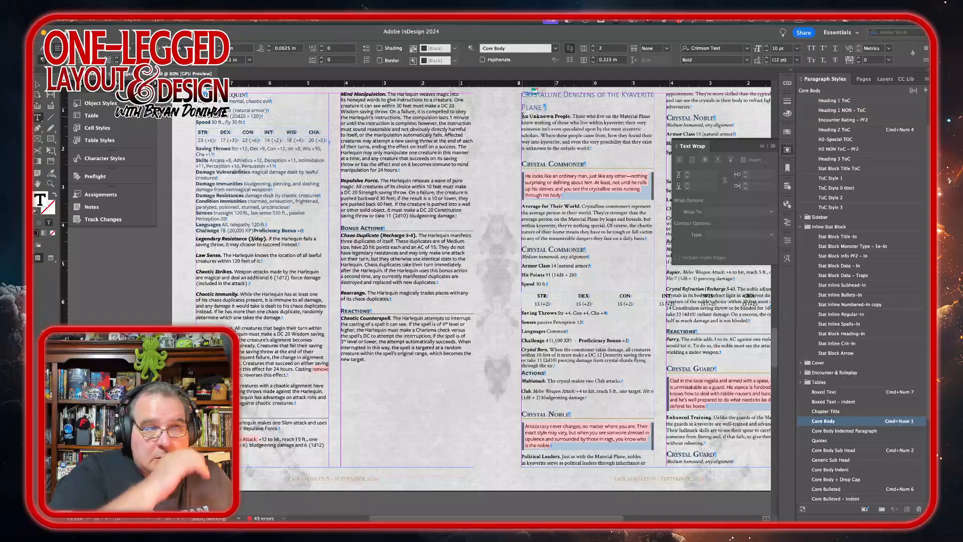
pyautogui.press('Return')
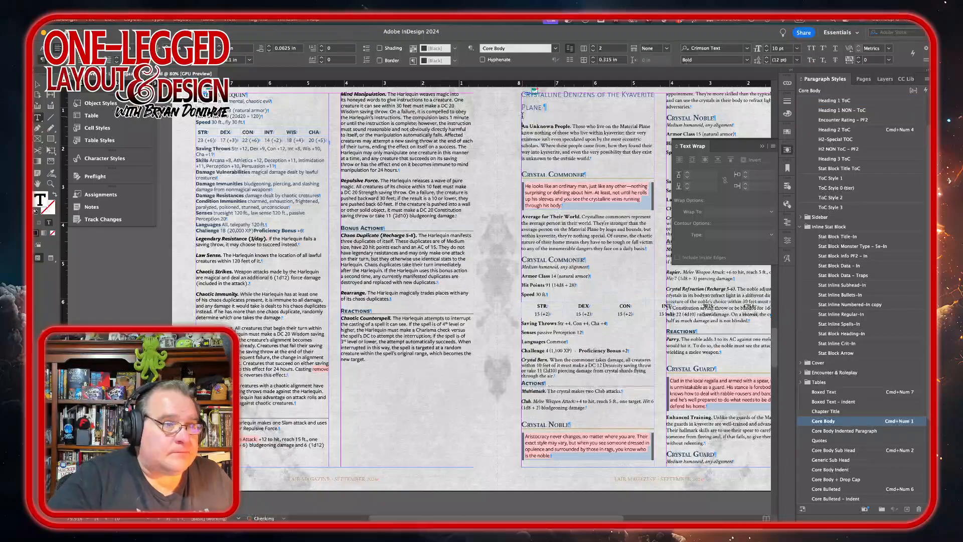
pyautogui.press('Up')
pyautogui.write('Crysta')
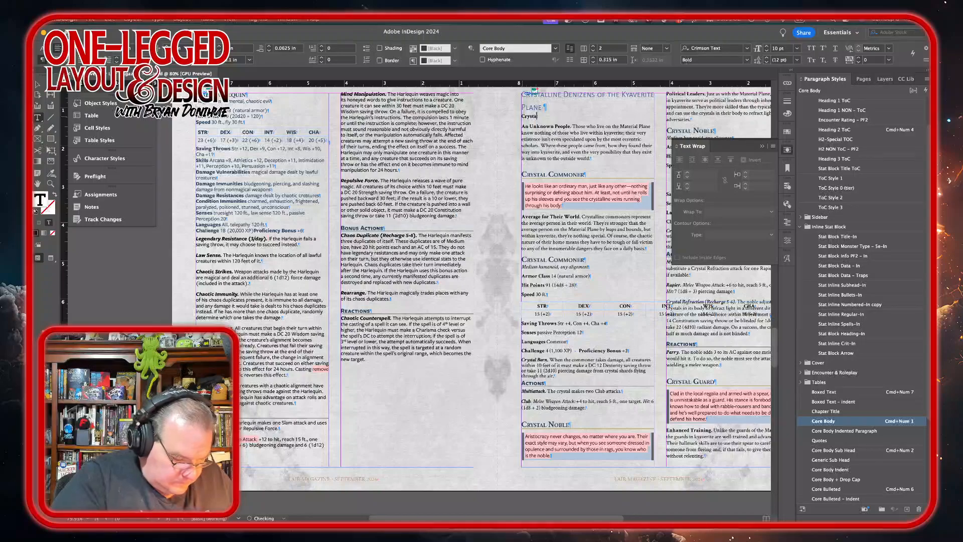
pyautogui.write('l Denizens of the')
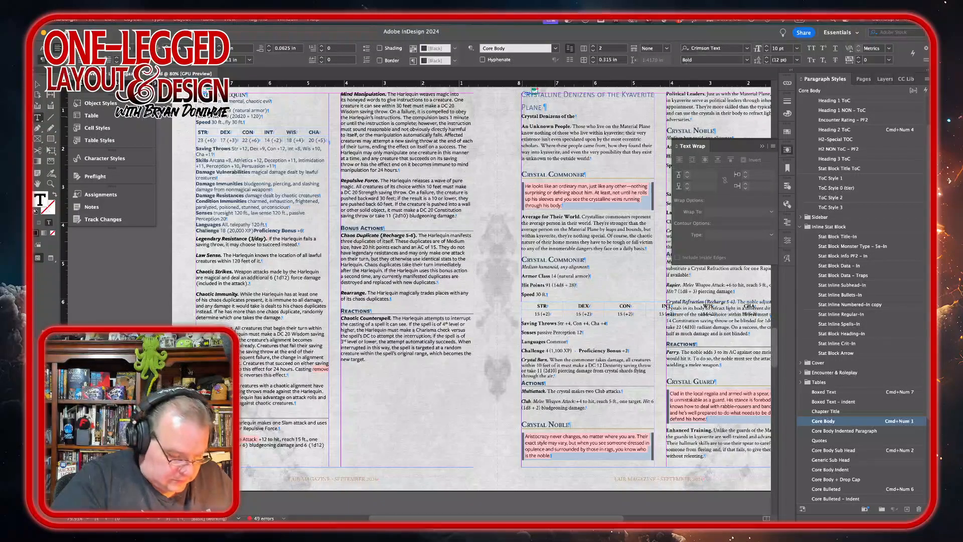
pyautogui.write(' Ky')
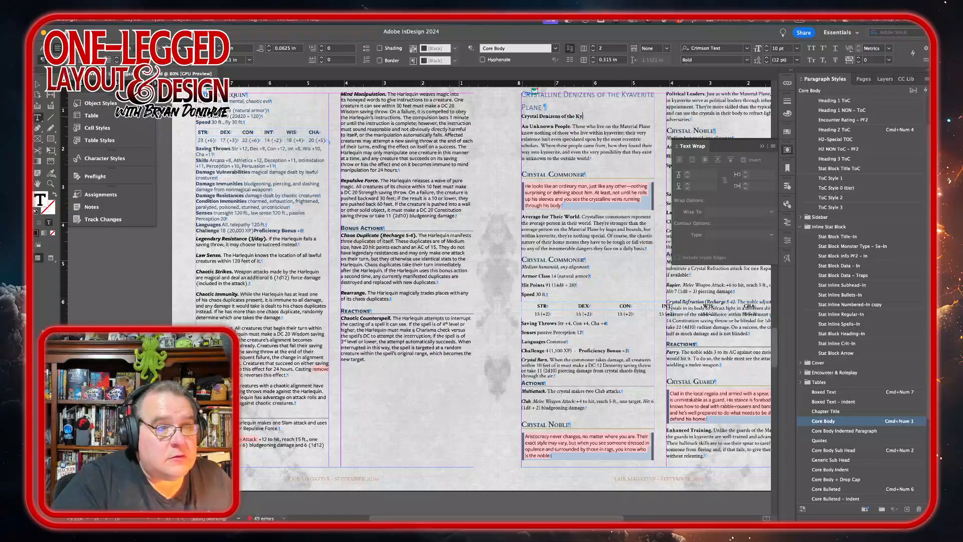
pyautogui.write('aver')
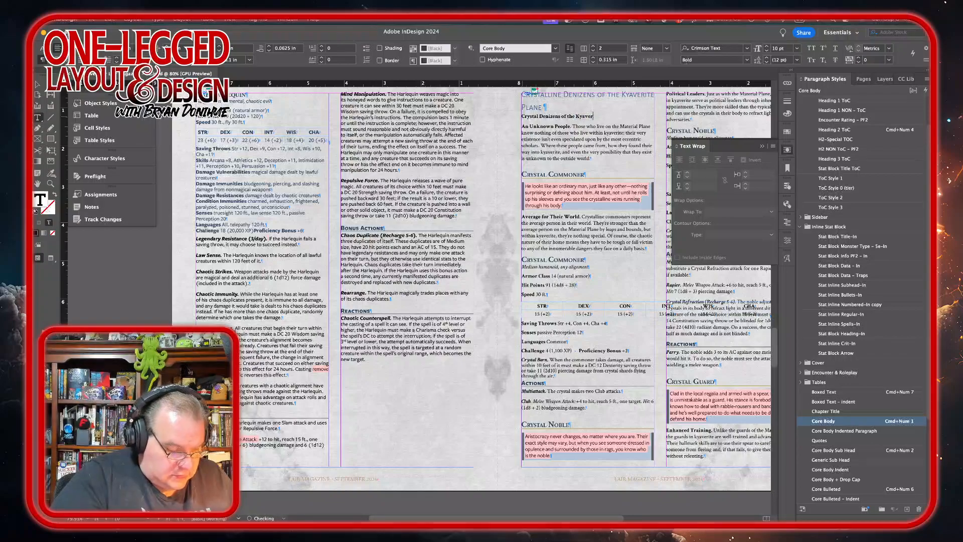
pyautogui.write('ite Plan')
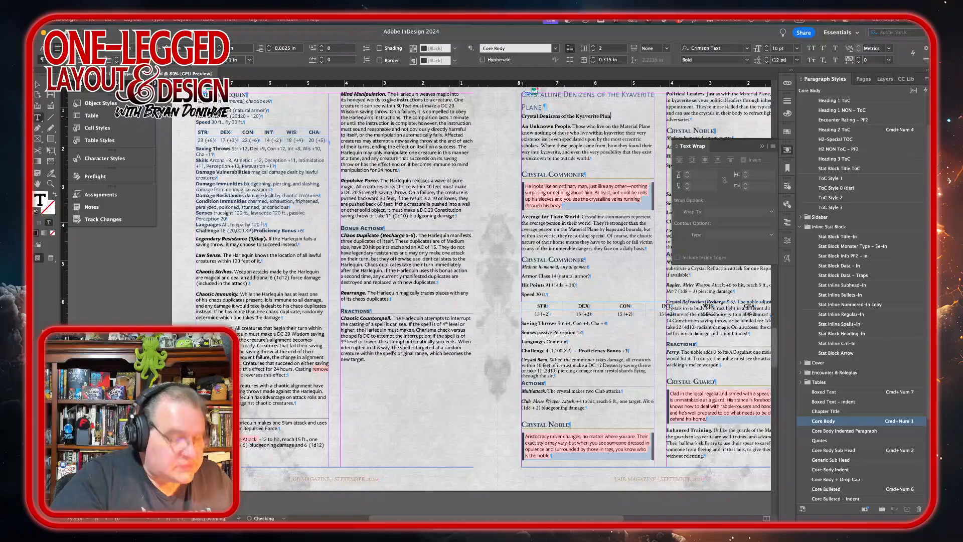
pyautogui.write('e')
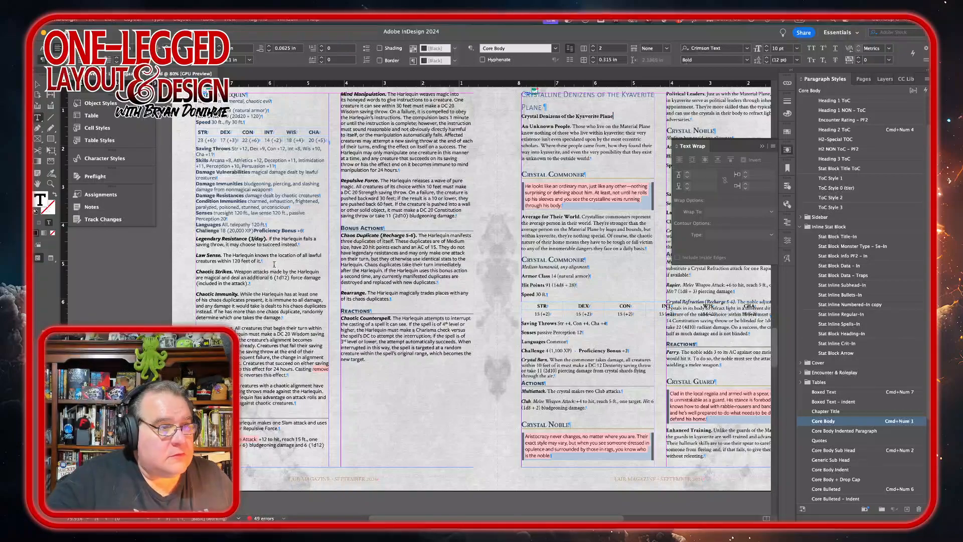
# Step: Apply the Heading 1 ToC paragraph style to the new Crystal Denizens of the Kyaverite Plane line
pyautogui.hscroll(5, 476, 133)
pyautogui.scroll(2, 476, 133)
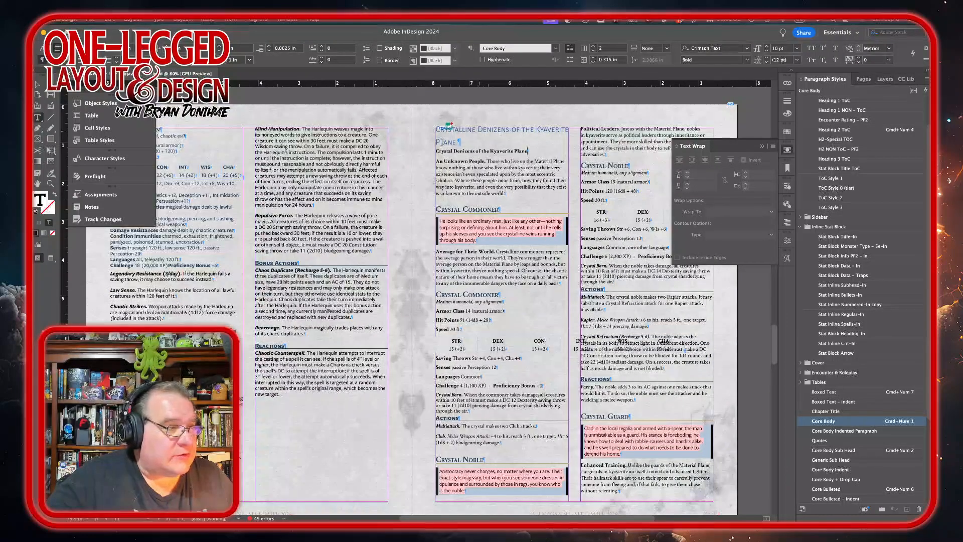
pyautogui.click(169, 263)
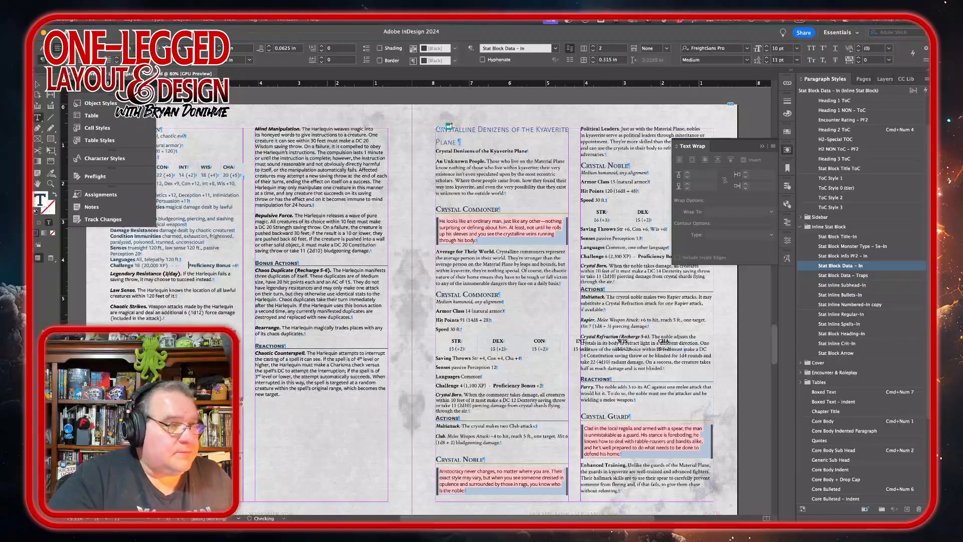
pyautogui.click(493, 131)
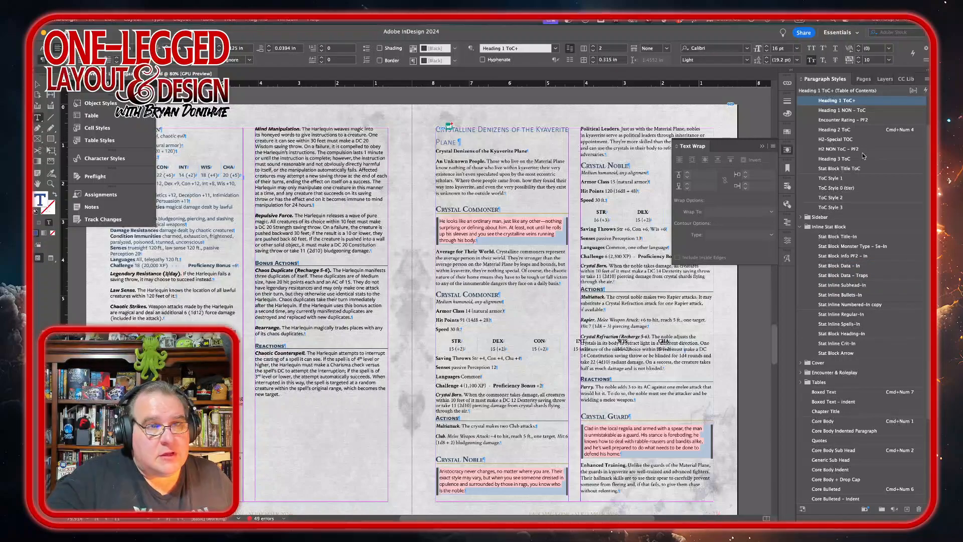
pyautogui.keyDown('alt'); pyautogui.click(875, 105); pyautogui.keyUp('alt')
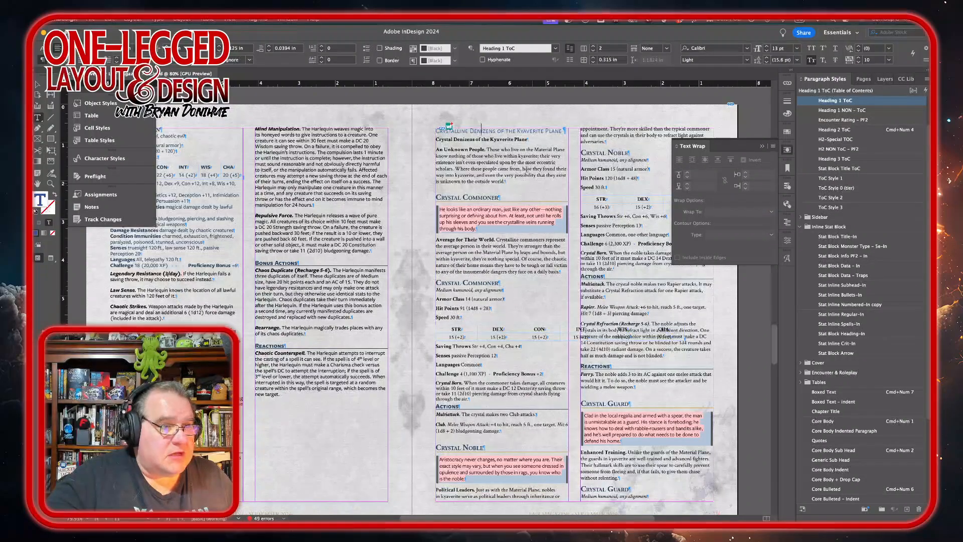
pyautogui.click(501, 141)
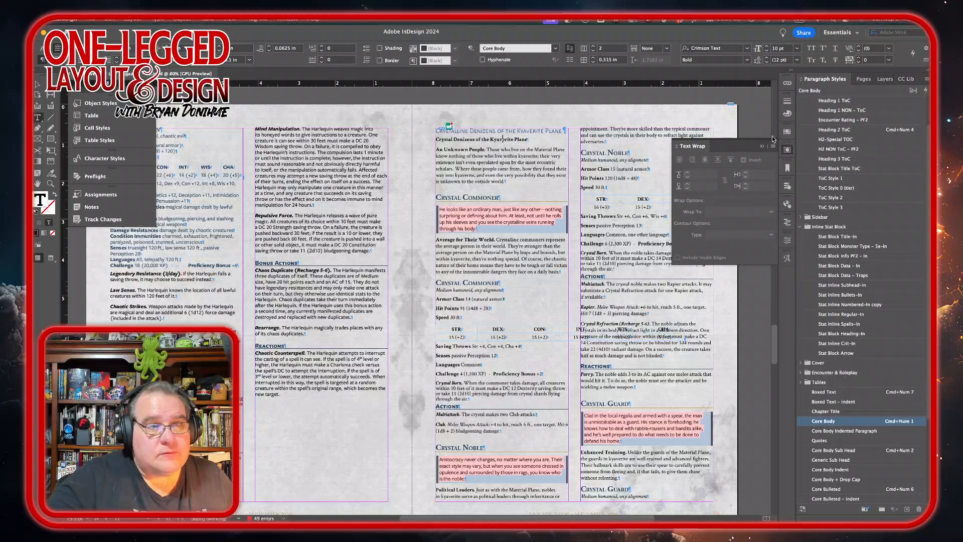
pyautogui.click(860, 102)
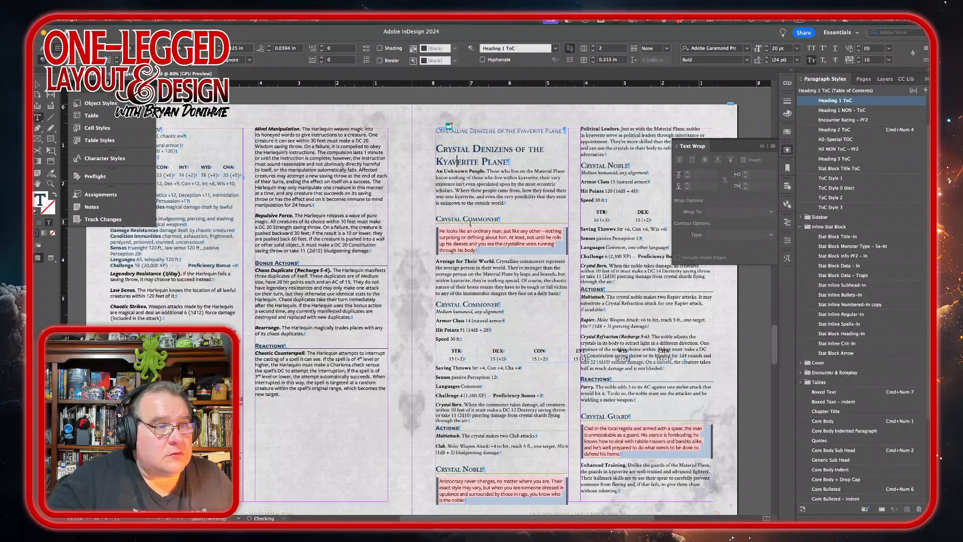
# Step: Delete the old Crystalline Denizens of the Kyaverite Plane heading line above it
pyautogui.tripleClick(522, 131)
pyautogui.press('BackSpace')
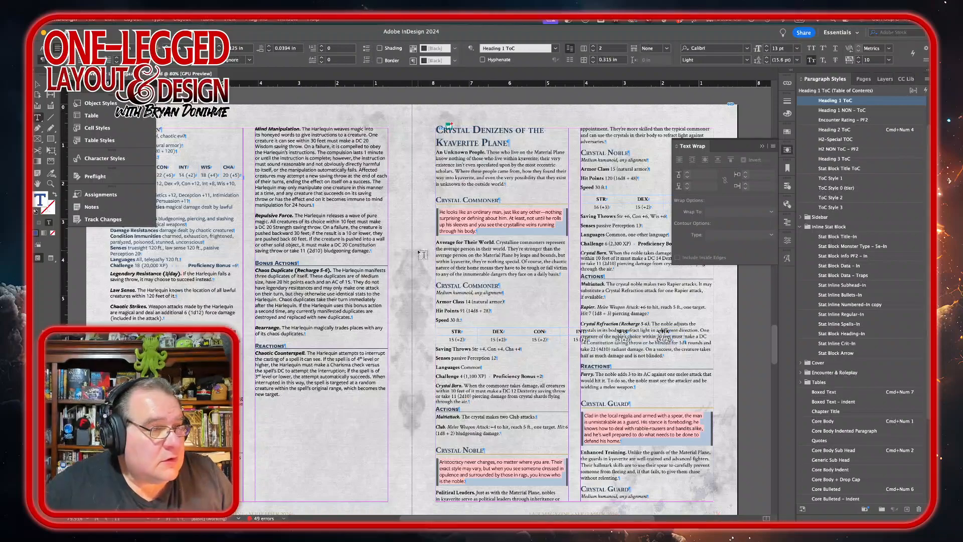
pyautogui.hscroll(5, 468, 346)
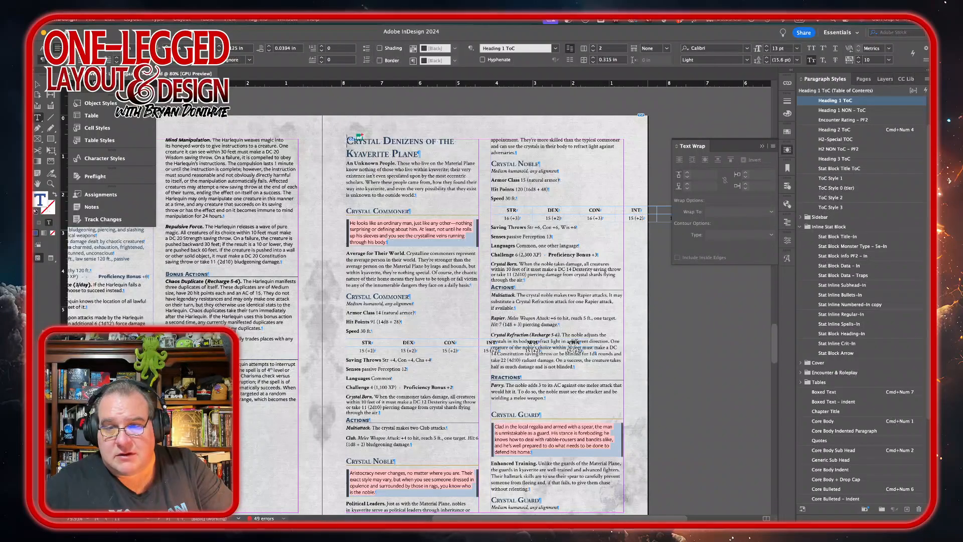
pyautogui.press('super+Tab')
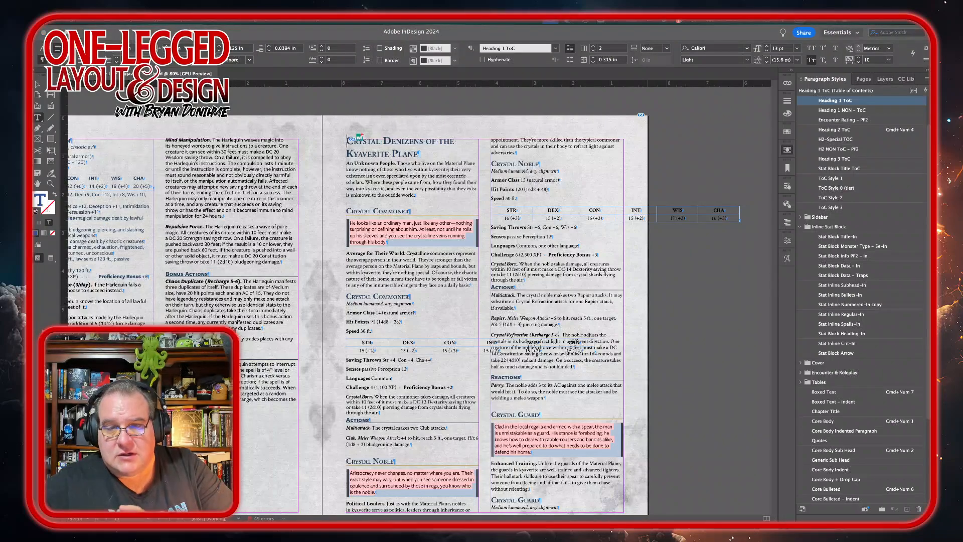
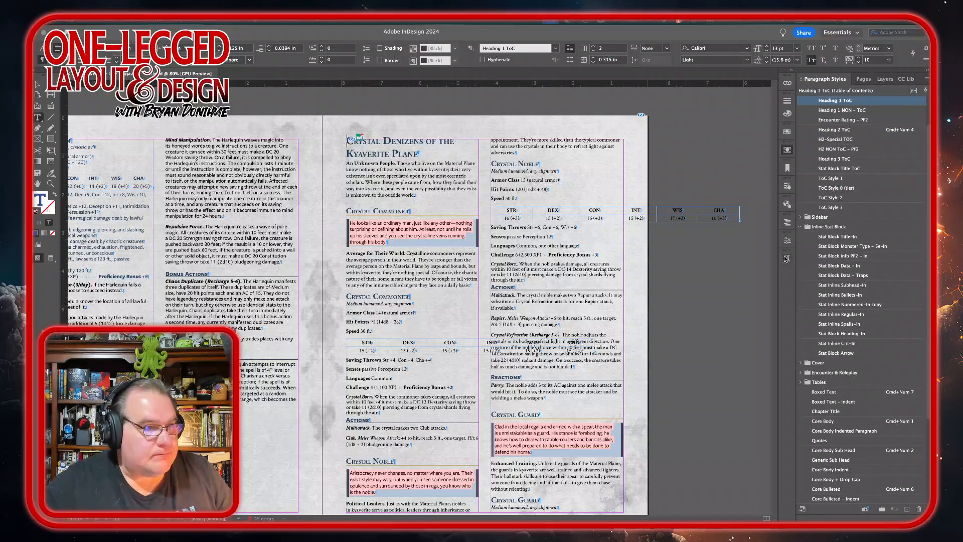
# Step: Set the Crystal Commoner boxed read-aloud text's font style to Medium Italic
pyautogui.click(394, 242)
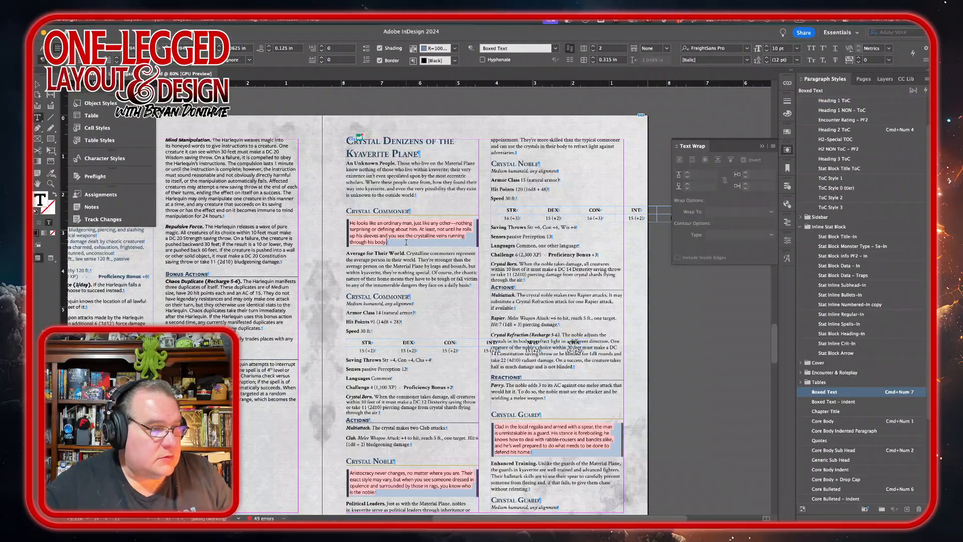
pyautogui.moveTo(407, 246); pyautogui.dragTo(332, 223)
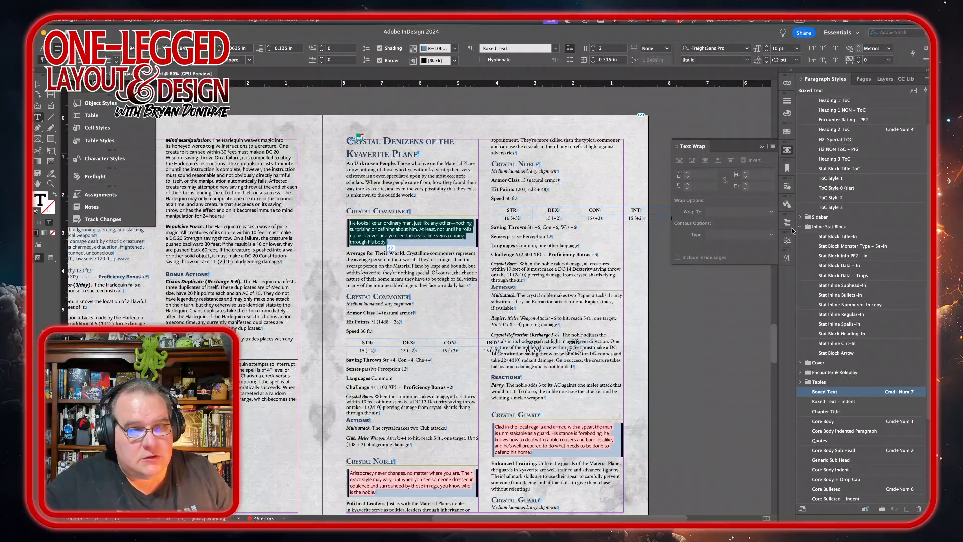
pyautogui.click(787, 240)
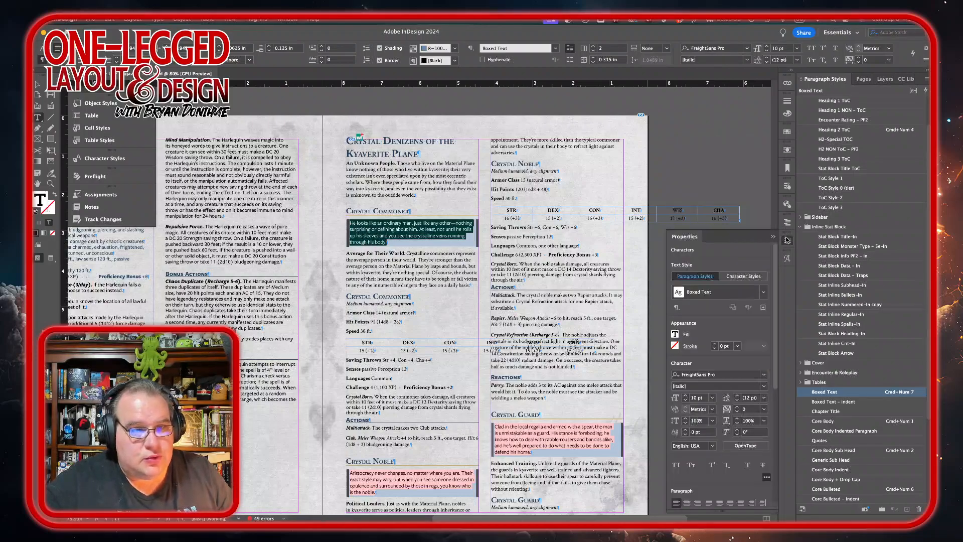
pyautogui.click(763, 385)
pyautogui.click(724, 442)
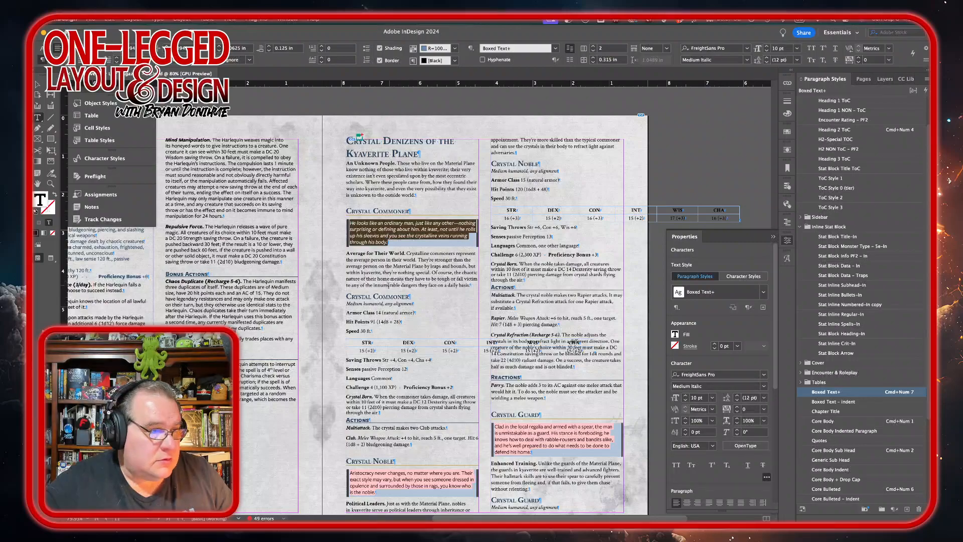
# Step: Apply the Stat Block Monster Type – 5e-In style to the Medium humanoid, any alignment line and make it Medium Italic
pyautogui.tripleClick(365, 304)
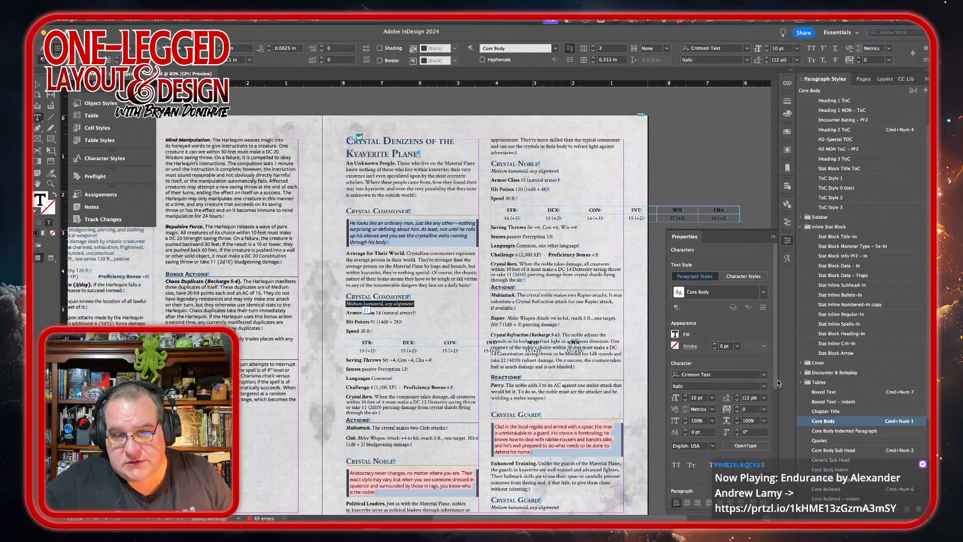
pyautogui.click(860, 246)
pyautogui.click(763, 386)
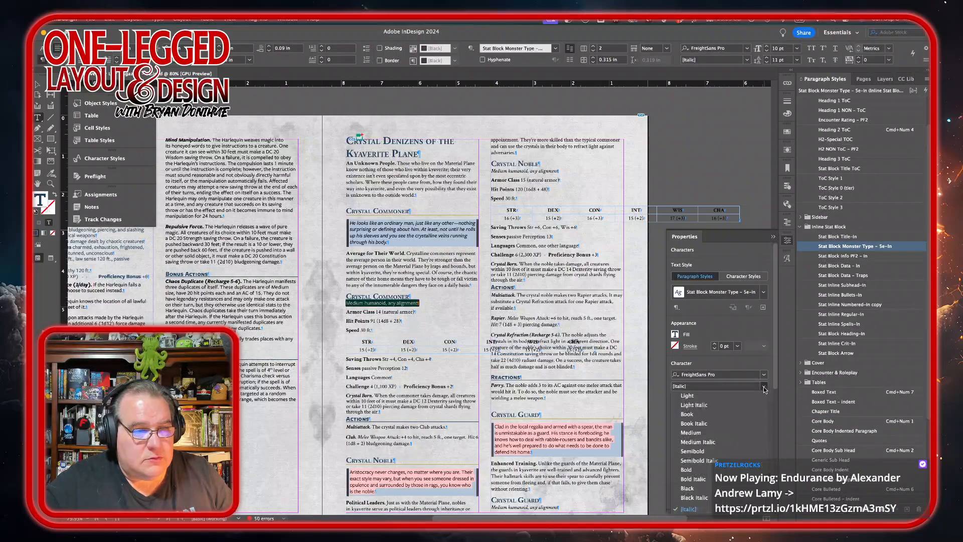
pyautogui.click(702, 441)
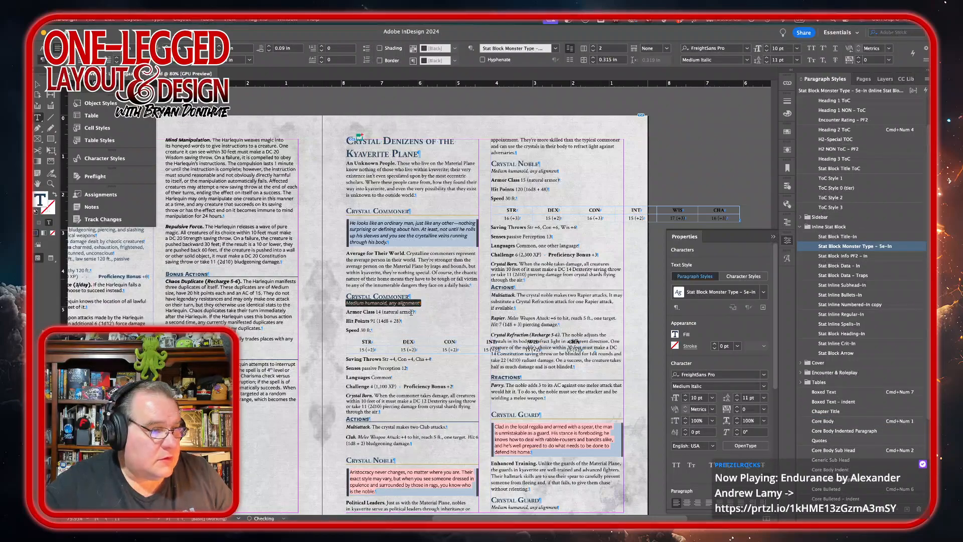
# Step: Browse the monster artwork folder and preview the Crystal-commoner.png art
pyautogui.moveTo(301, 517)
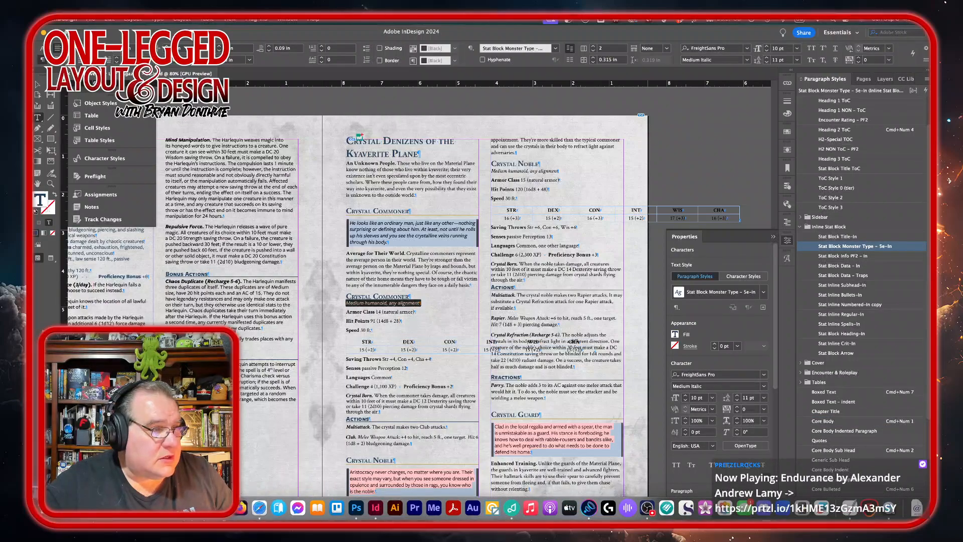
pyautogui.press('super+d')
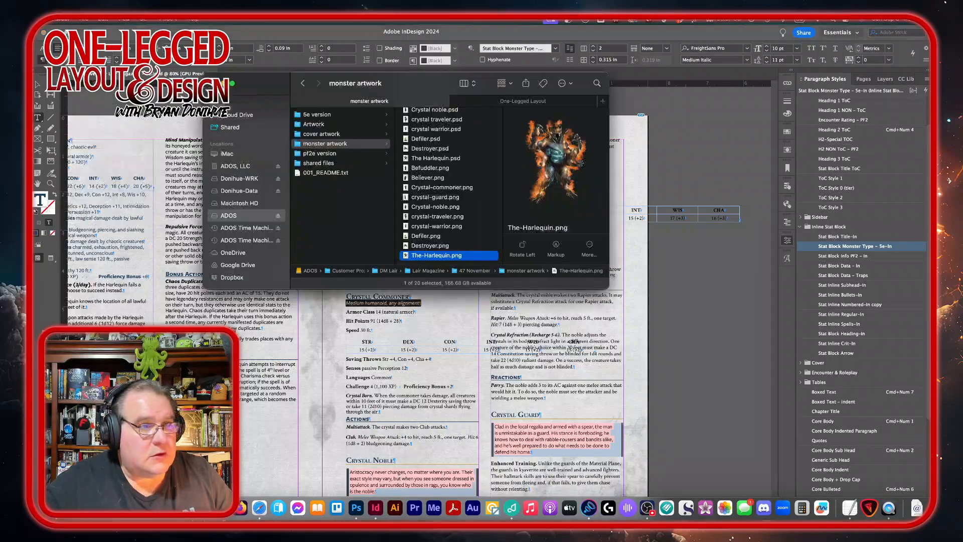
pyautogui.click(445, 188)
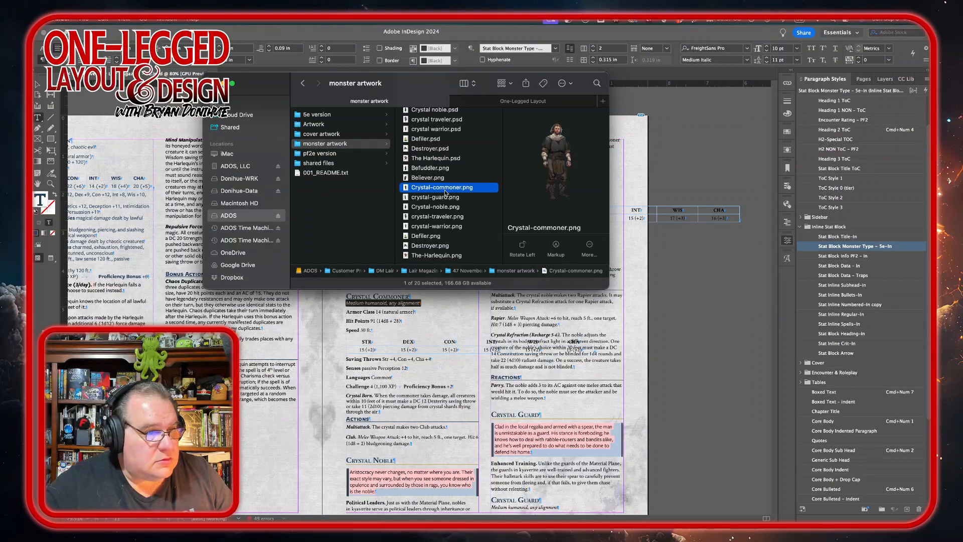
pyautogui.click(415, 319)
# Step: Apply the Stat Block Data – In style to the Armor Class, Hit Points and Speed lines and the ability score table
pyautogui.moveTo(350, 313); pyautogui.dragTo(372, 331)
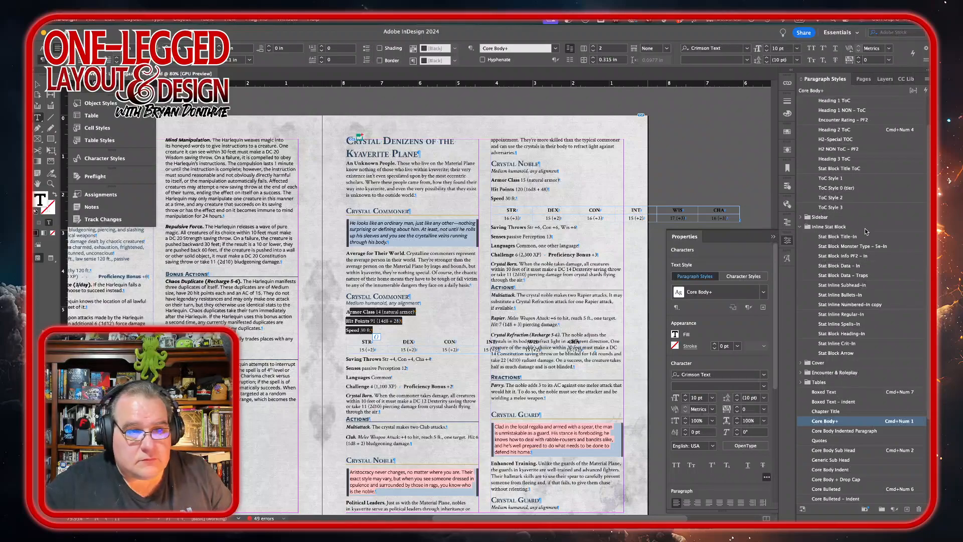
pyautogui.click(832, 265)
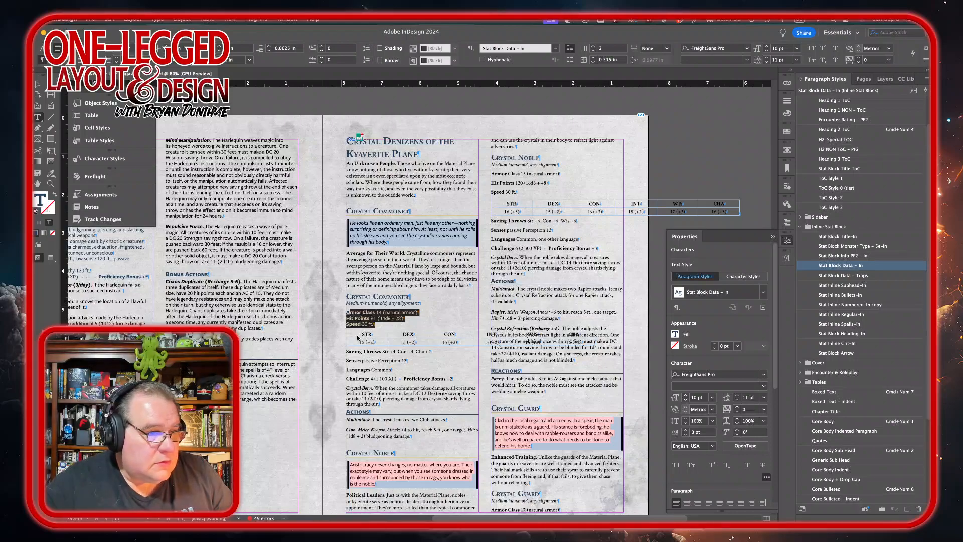
pyautogui.moveTo(366, 336); pyautogui.dragTo(574, 351)
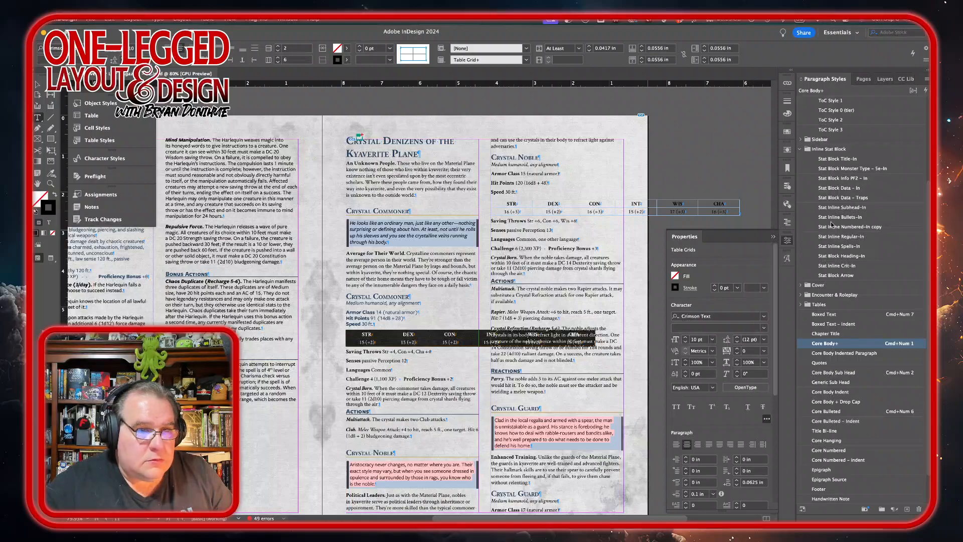
pyautogui.click(837, 193)
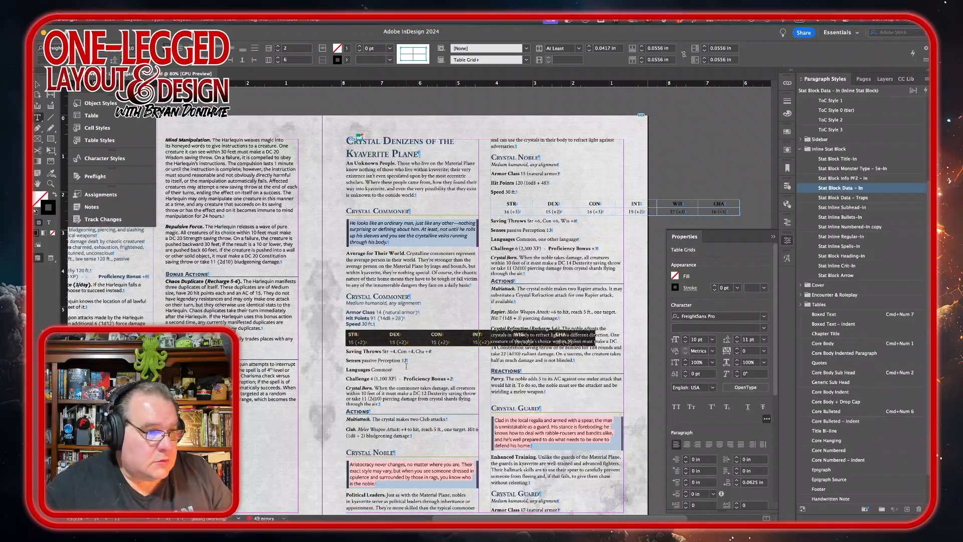
# Step: Resize the ability score table's columns and distribute them evenly
pyautogui.moveTo(387, 334)
pyautogui.mouseDown()
pyautogui.moveTo(365, 333)
pyautogui.moveTo(405, 334)
pyautogui.mouseUp()
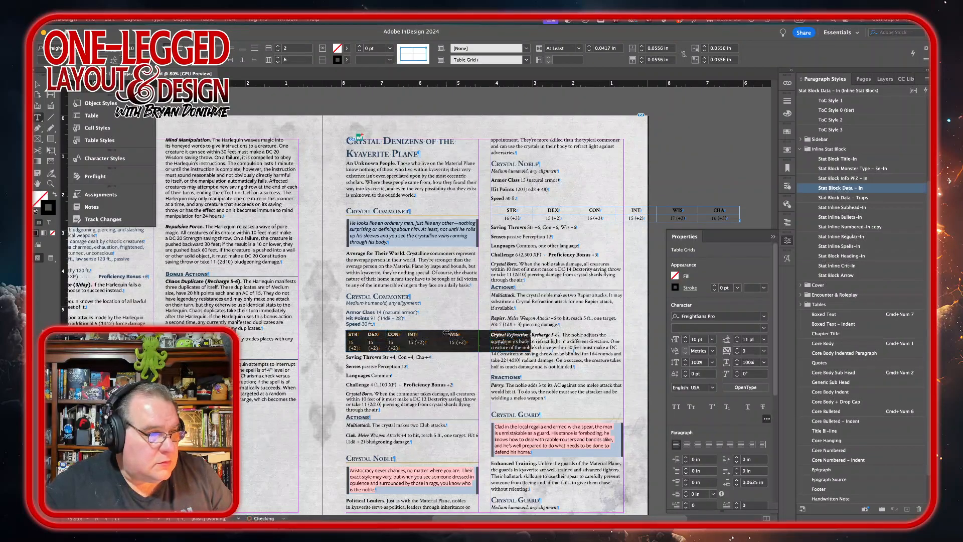
pyautogui.click(443, 333)
pyautogui.moveTo(447, 334)
pyautogui.mouseDown()
pyautogui.moveTo(424, 333)
pyautogui.moveTo(480, 335)
pyautogui.moveTo(341, 333)
pyautogui.mouseUp()
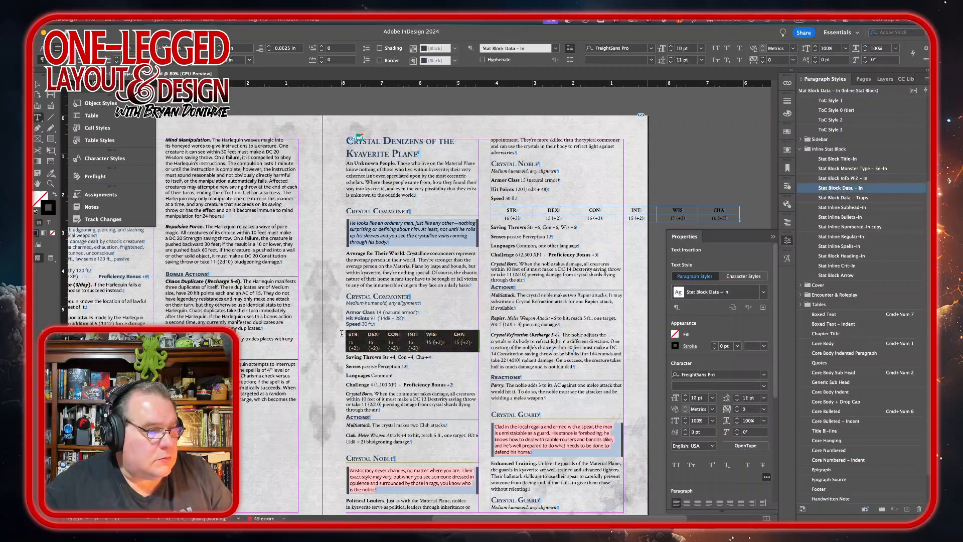
pyautogui.rightClick(453, 341)
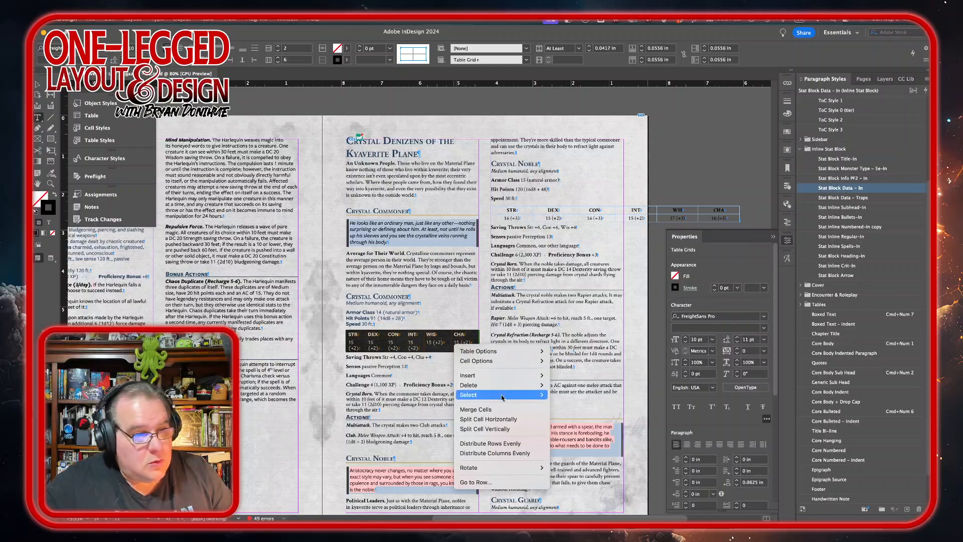
pyautogui.moveTo(502, 396)
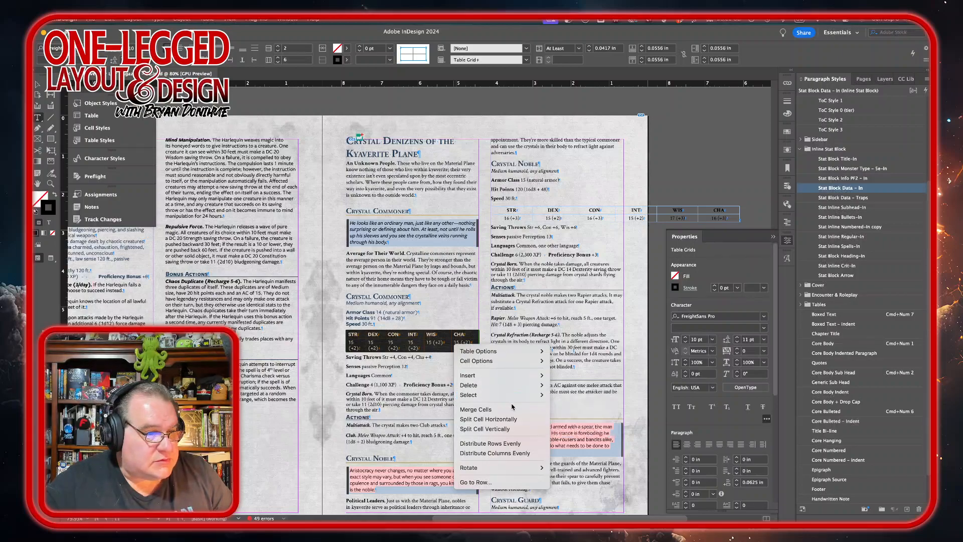
pyautogui.click(505, 453)
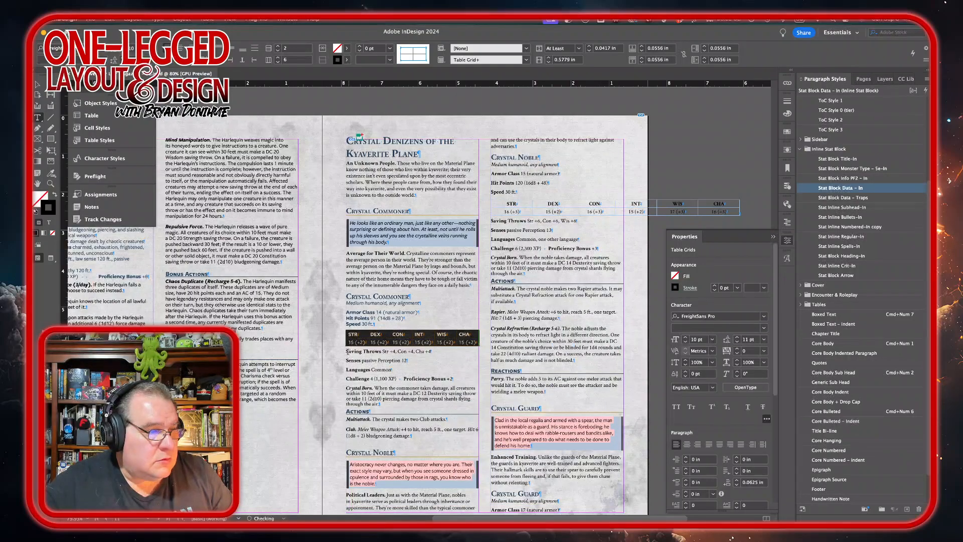
# Step: Apply Stat Block Data – In to the Saving Throws through Challenge lines and tab Proficiency Bonus to the right edge
pyautogui.moveTo(345, 351); pyautogui.dragTo(454, 381)
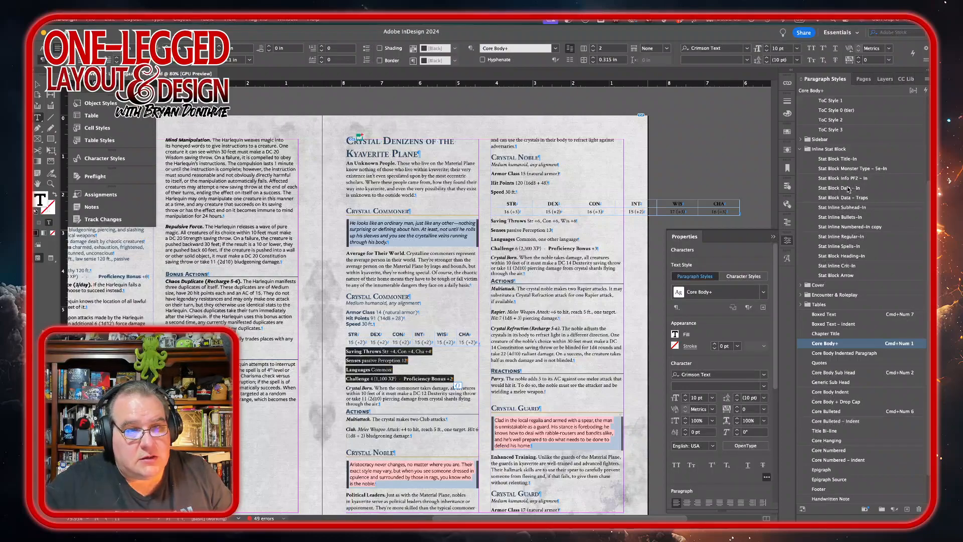
pyautogui.click(838, 188)
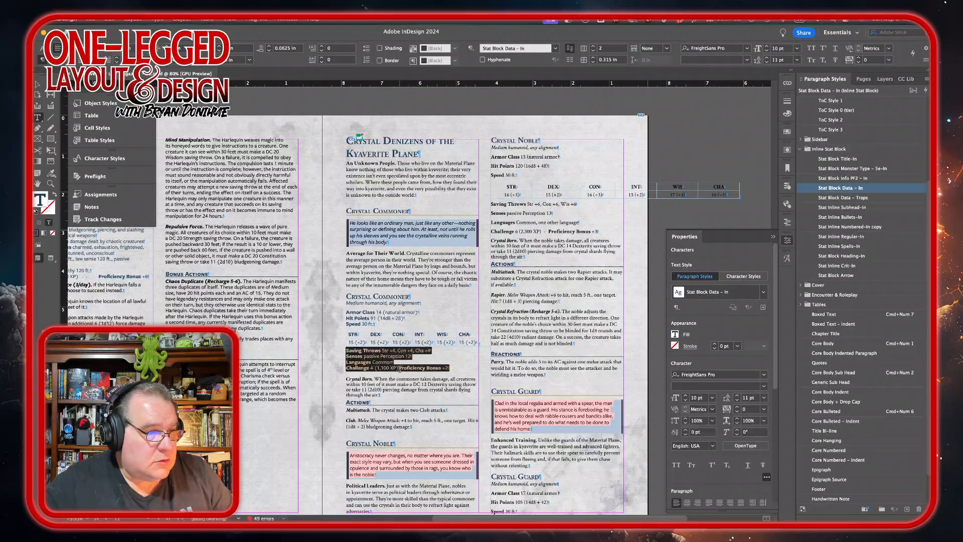
pyautogui.click(563, 433)
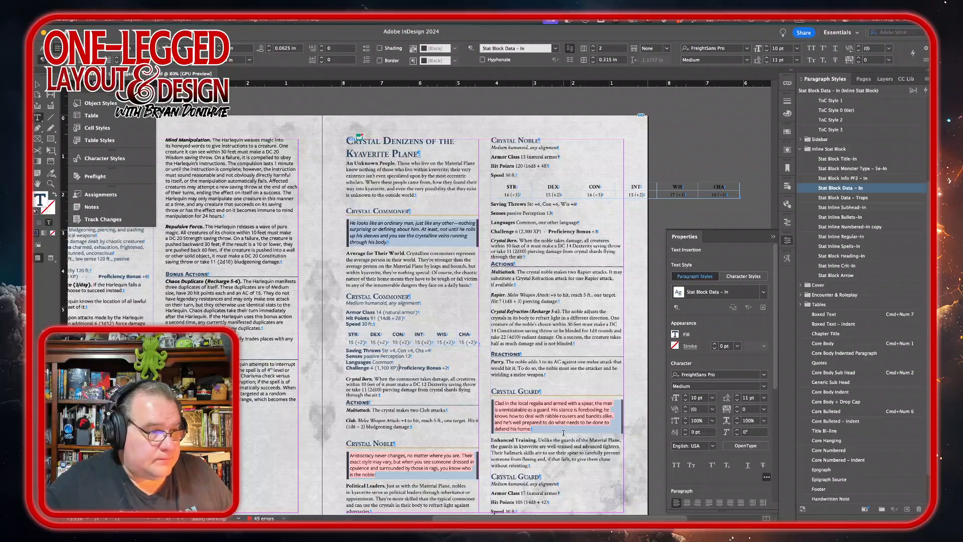
pyautogui.press('Tab')
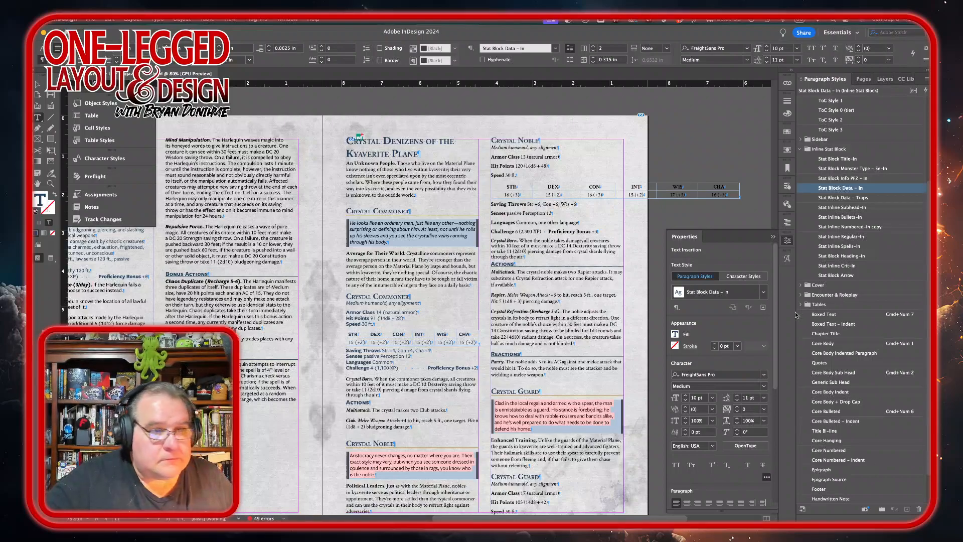
# Step: Apply the Stat Inline Regular-In style to the Multiattack and Club action lines
pyautogui.press('super+shift+a')
pyautogui.click(843, 236)
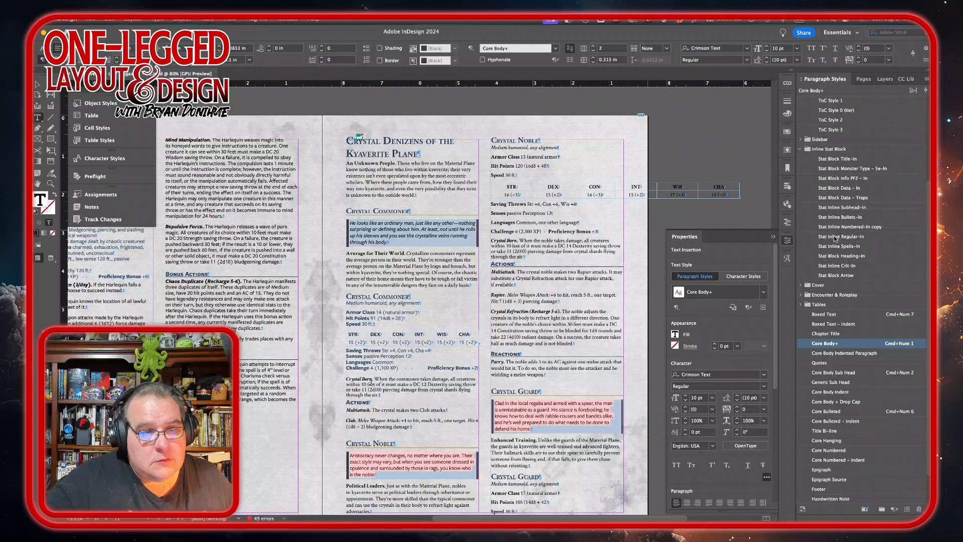
pyautogui.moveTo(377, 414); pyautogui.dragTo(373, 430)
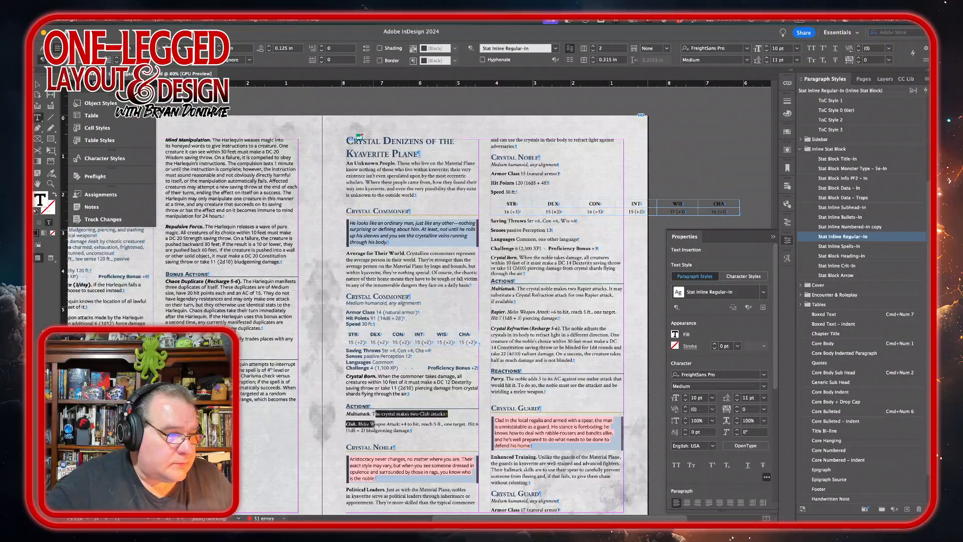
pyautogui.click(835, 238)
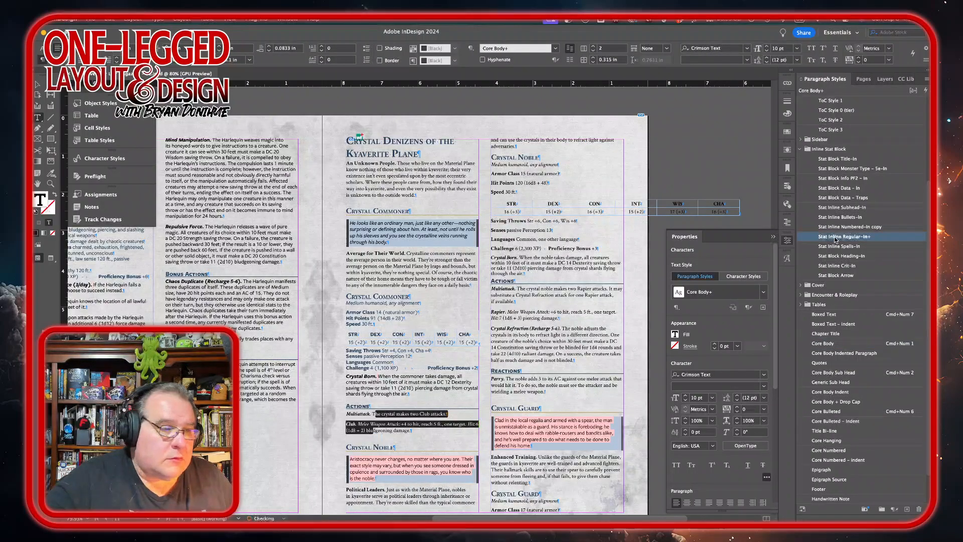
pyautogui.click(454, 434)
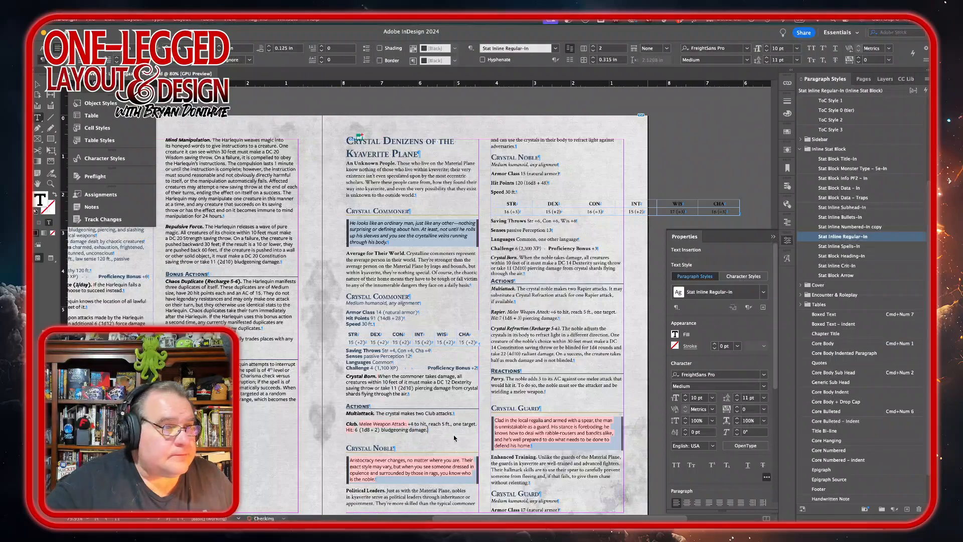
# Step: Set the Crystal Denizens text frame to a single column
pyautogui.scroll(-5, 454, 434)
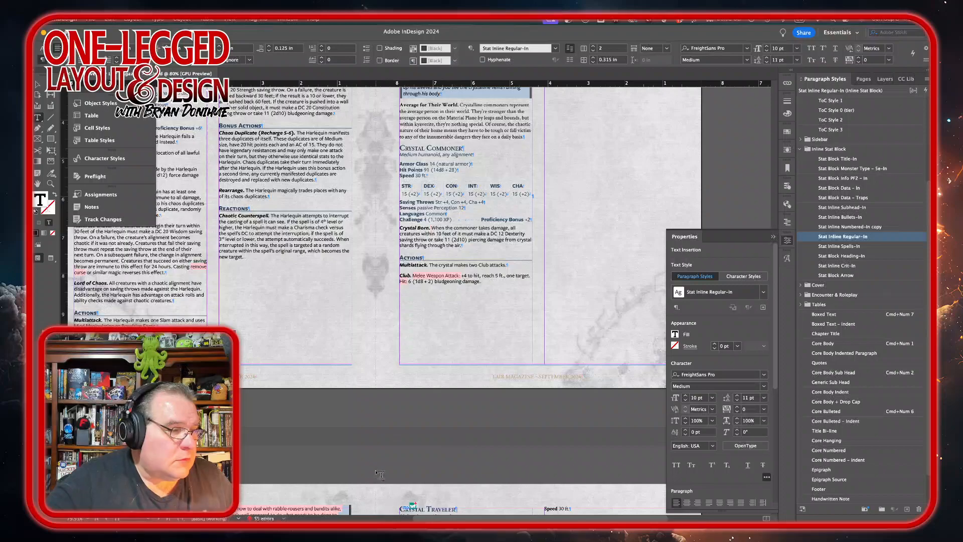
pyautogui.scroll(5, 445, 391)
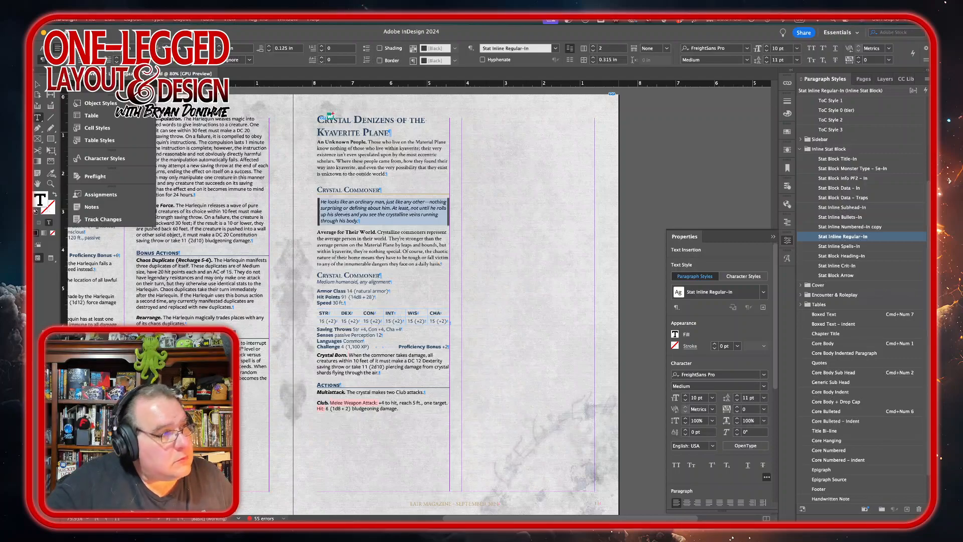
pyautogui.click(39, 84)
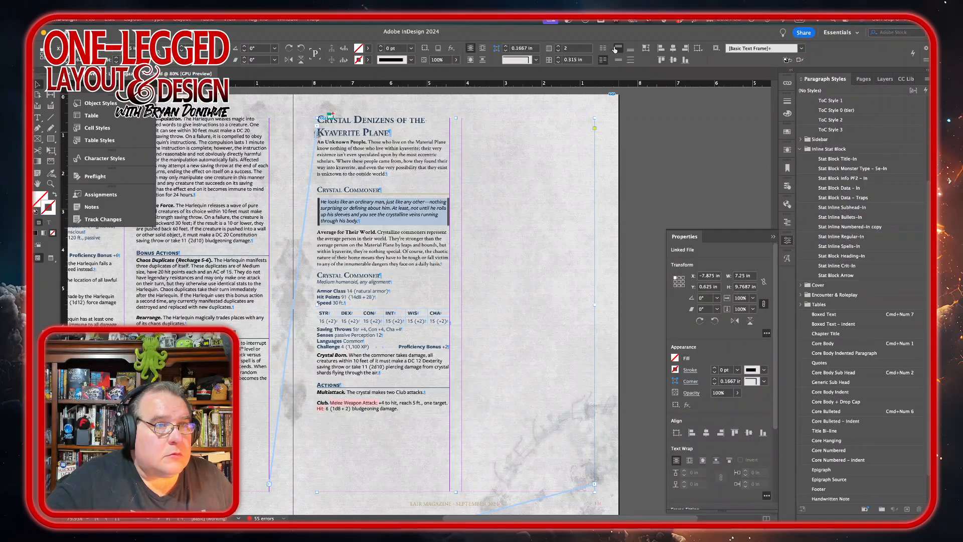
pyautogui.doubleClick(401, 177)
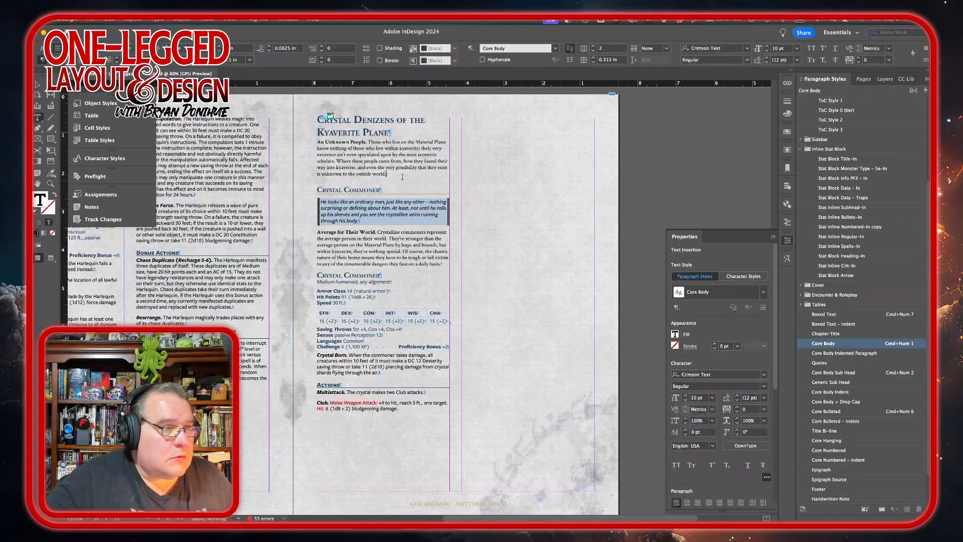
pyautogui.click(593, 51)
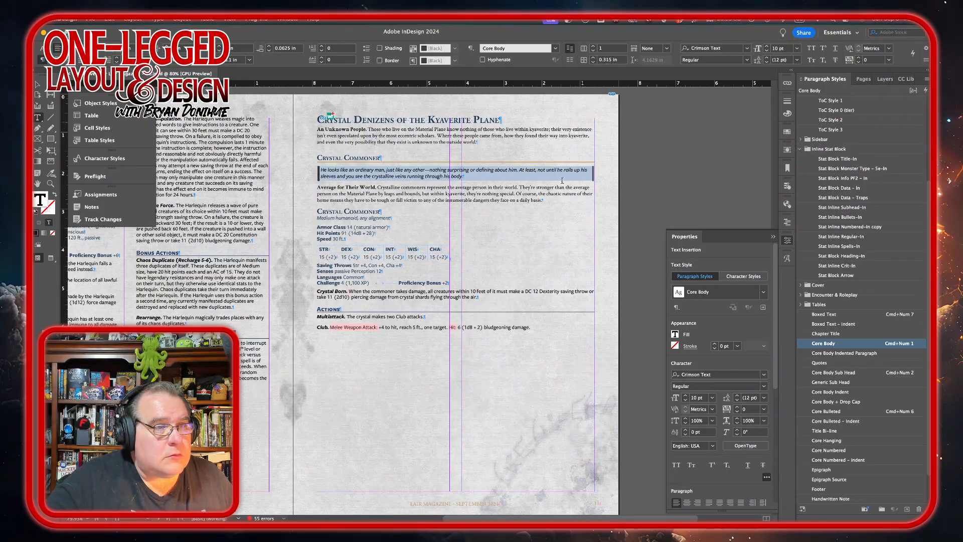
# Step: Narrow the Crystal Denizens text frame to about 4.1 in wide
pyautogui.click(38, 82)
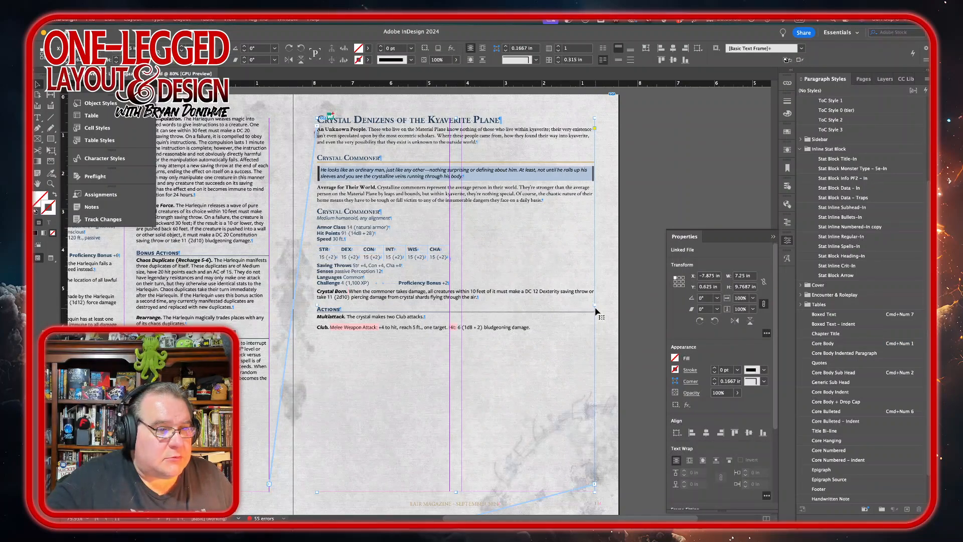
pyautogui.moveTo(595, 304); pyautogui.dragTo(476, 302)
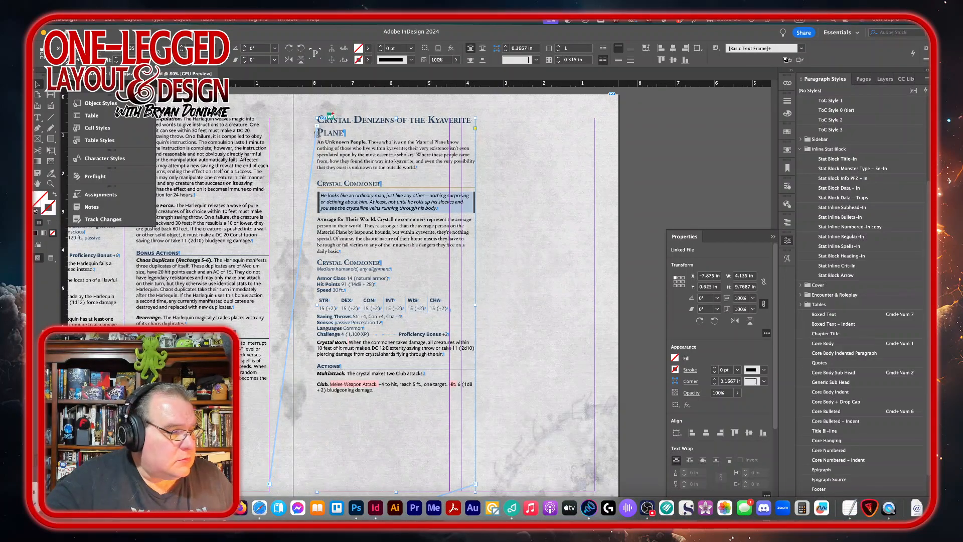
# Step: Place the Crystal-commoner.png art from the monster artwork folder onto the Crystal Denizens page as a large frame
pyautogui.click(265, 499)
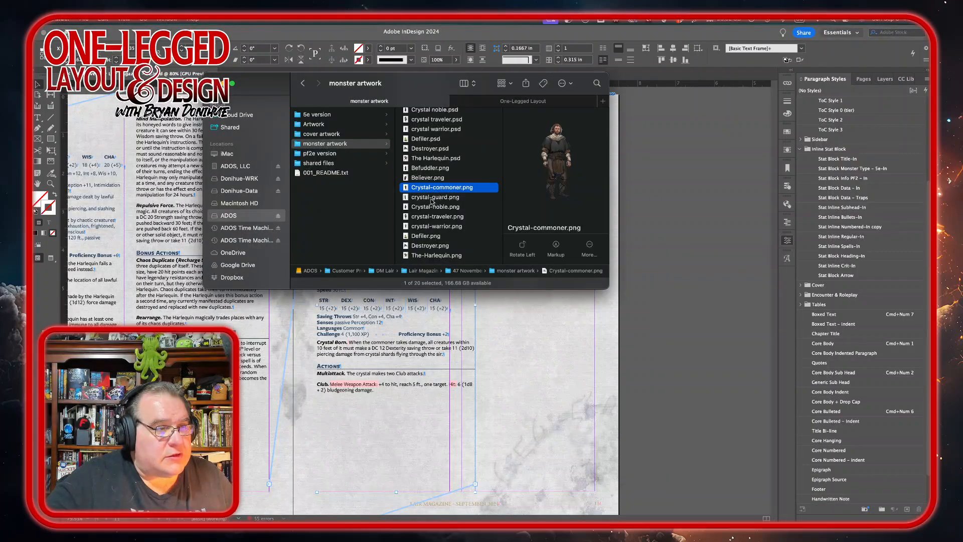
pyautogui.moveTo(435, 190); pyautogui.dragTo(669, 351)
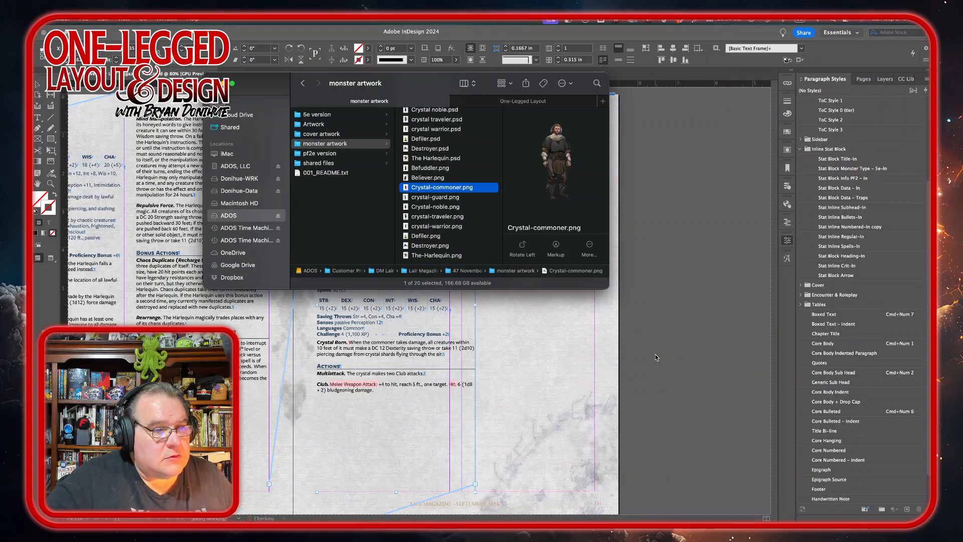
pyautogui.click(656, 358)
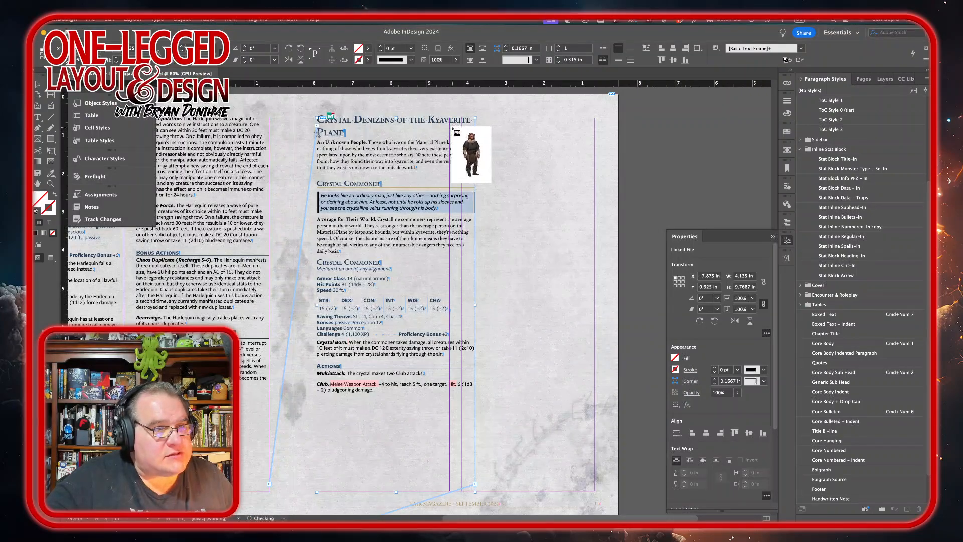
pyautogui.moveTo(437, 123)
pyautogui.mouseDown()
pyautogui.moveTo(542, 299)
pyautogui.moveTo(635, 495)
pyautogui.mouseUp()
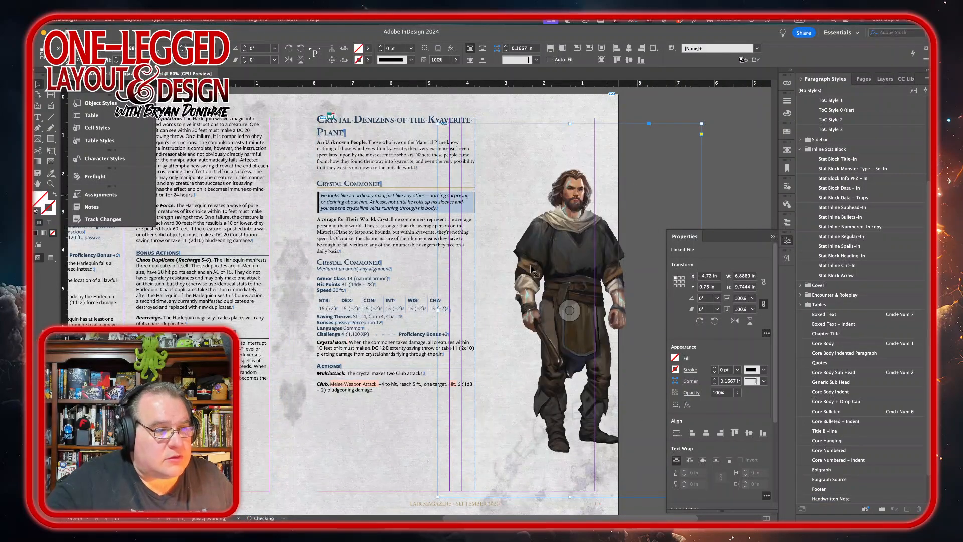
# Step: Move the commoner art frame right and crop its edges to the page edge, trimming top and bottom
pyautogui.moveTo(437, 310); pyautogui.dragTo(501, 314)
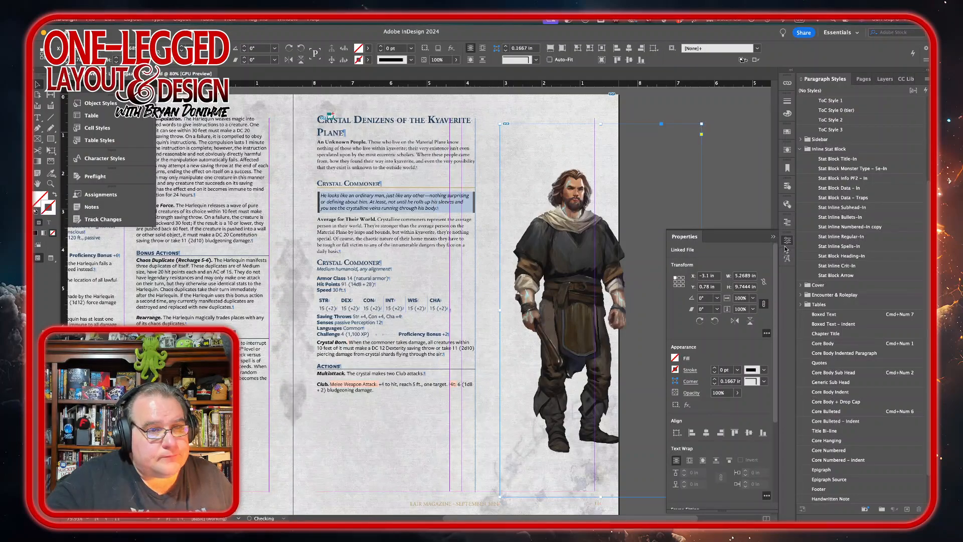
pyautogui.click(786, 241)
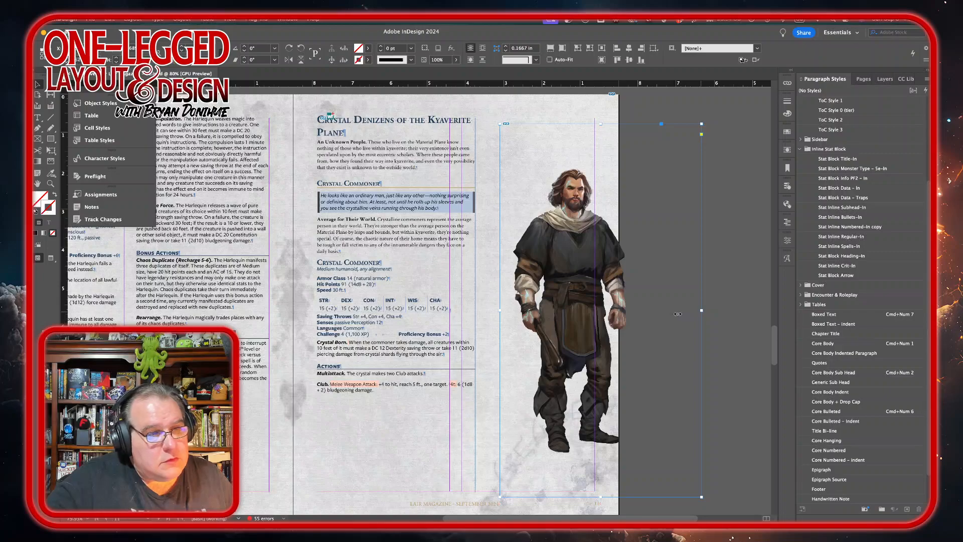
pyautogui.moveTo(701, 311); pyautogui.dragTo(636, 311)
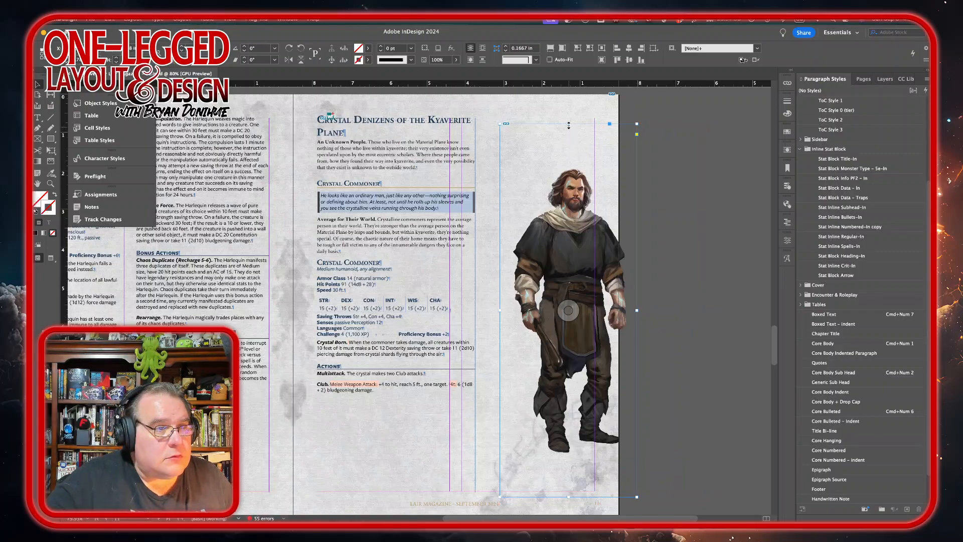
pyautogui.moveTo(568, 123); pyautogui.dragTo(568, 164)
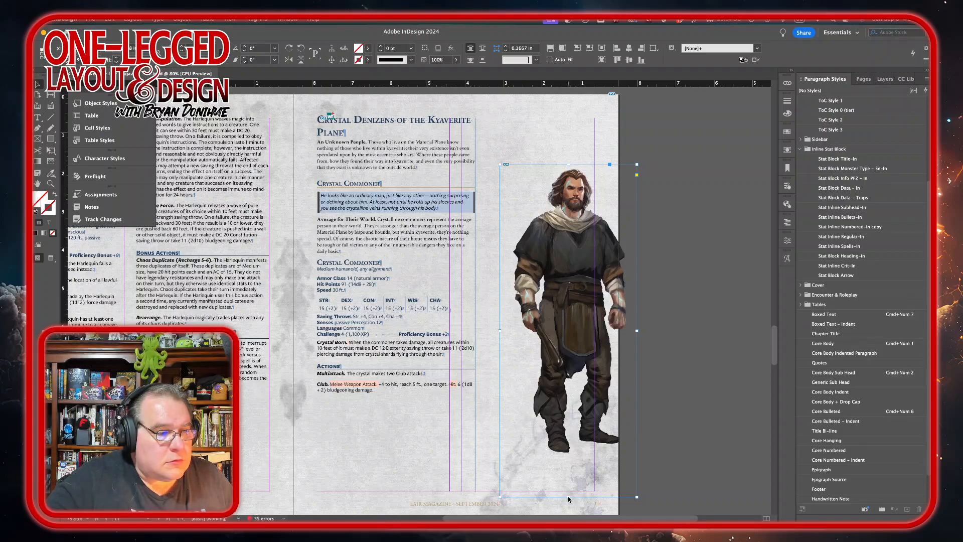
pyautogui.moveTo(567, 495); pyautogui.dragTo(573, 459)
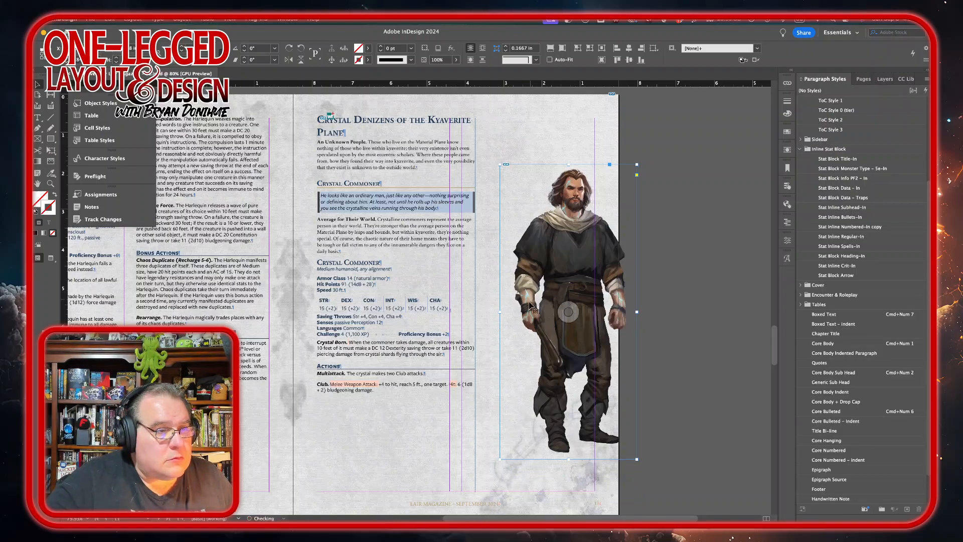
# Step: Enlarge the commoner art and position it so it overlaps the column's right side near the page top
pyautogui.moveTo(548, 271); pyautogui.dragTo(537, 221)
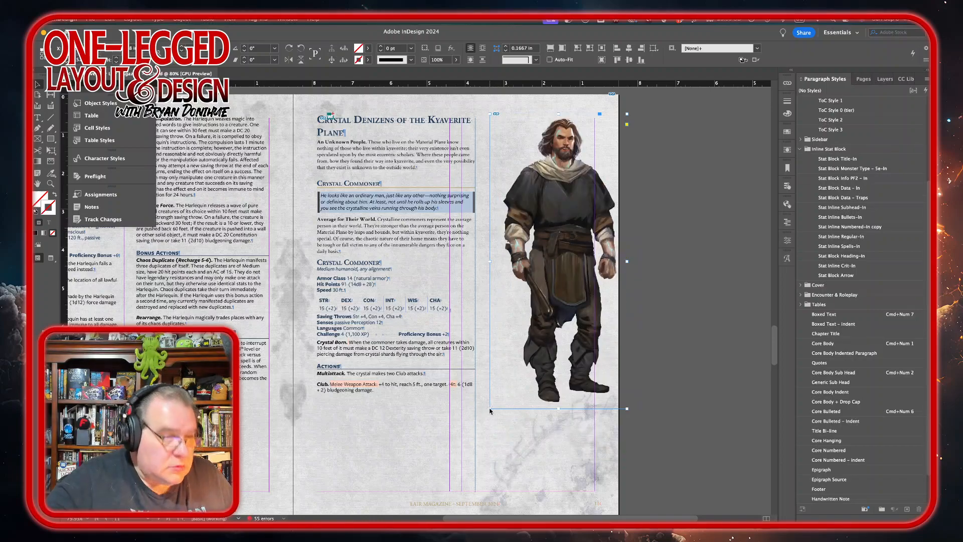
pyautogui.moveTo(489, 409); pyautogui.dragTo(444, 451)
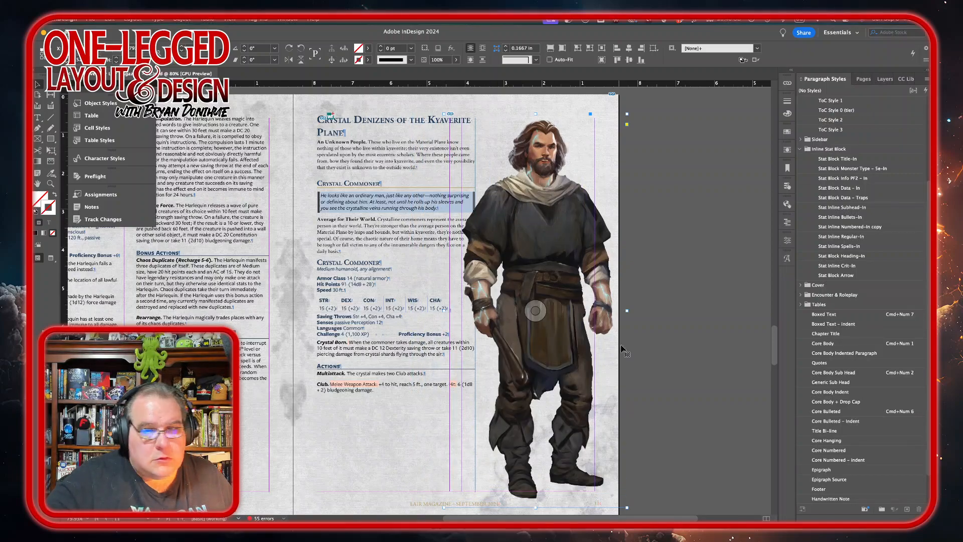
pyautogui.press('Left')
pyautogui.press('Left')
pyautogui.press('Left')
pyautogui.press('Left')
pyautogui.press('Left')
pyautogui.press('Left')
pyautogui.press('Left')
pyautogui.press('Left')
pyautogui.press('Left')
pyautogui.press('Left')
pyautogui.press('Left')
pyautogui.press('Left')
pyautogui.press('Left')
pyautogui.press('Left')
pyautogui.press('Left')
pyautogui.press('Left')
pyautogui.press('Left')
pyautogui.press('Left')
pyautogui.press('Left')
pyautogui.press('Left')
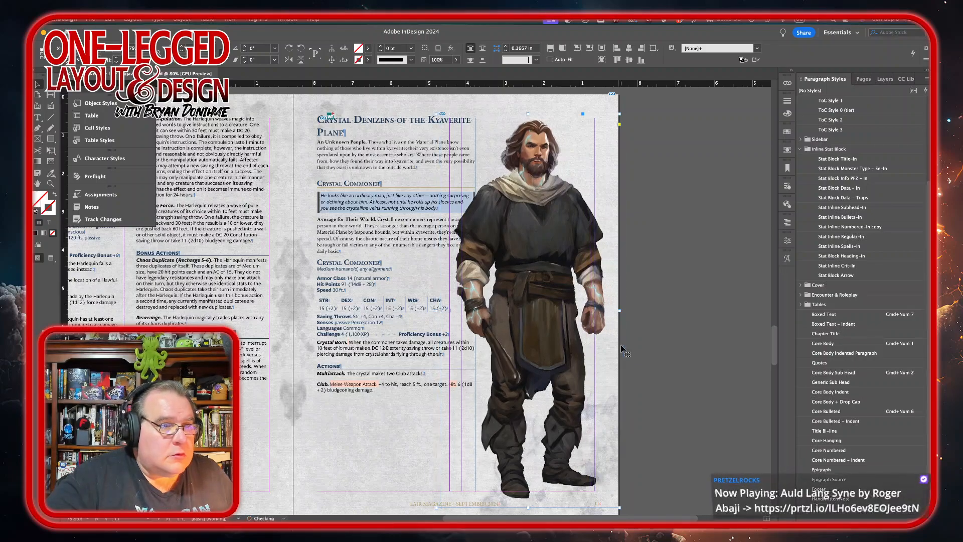
pyautogui.press('Right')
pyautogui.press('Right')
pyautogui.press('Right')
pyautogui.press('Right')
pyautogui.press('Right')
pyautogui.press('Right')
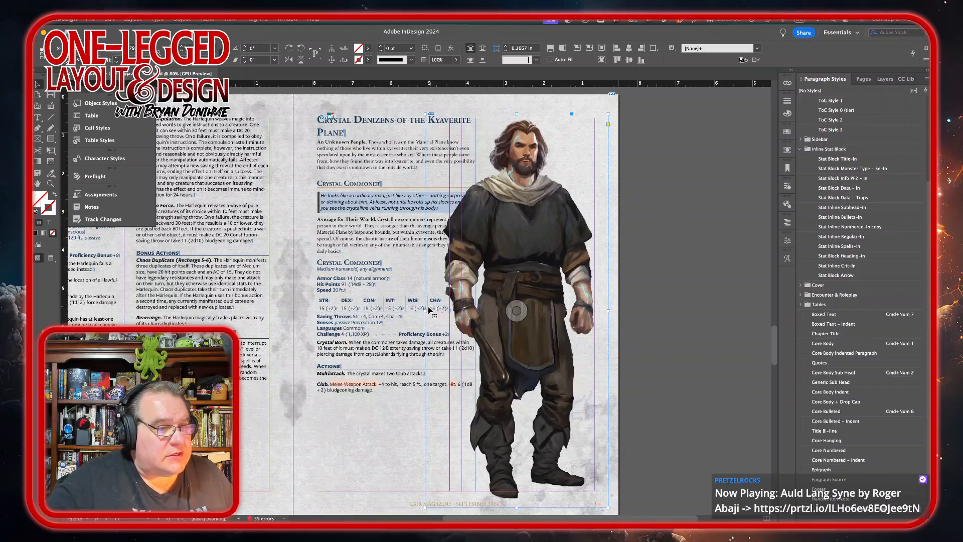
pyautogui.moveTo(426, 311); pyautogui.dragTo(435, 310)
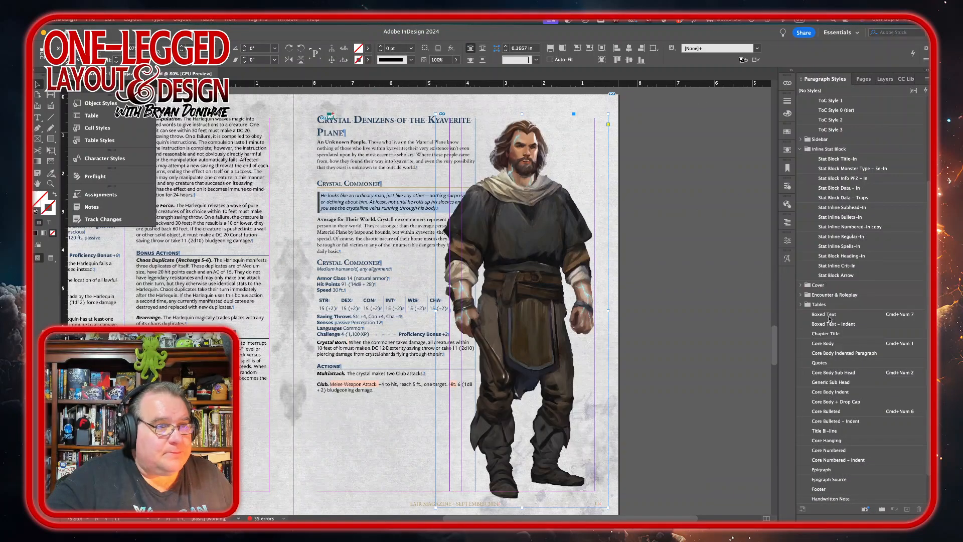
# Step: Apply a Wrap Around Object Shape text wrap to the commoner art, wrapping to the Left Side
pyautogui.click(923, 324)
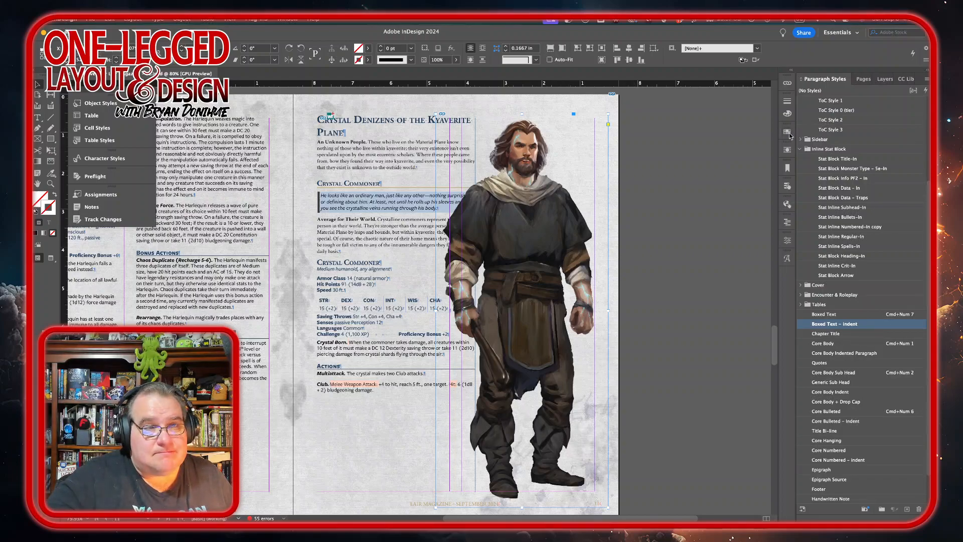
pyautogui.click(786, 152)
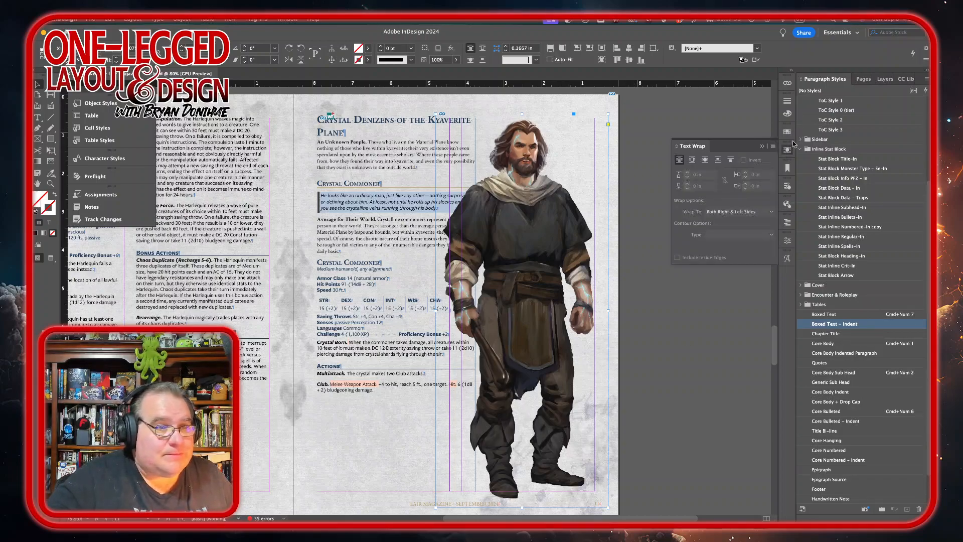
pyautogui.click(704, 160)
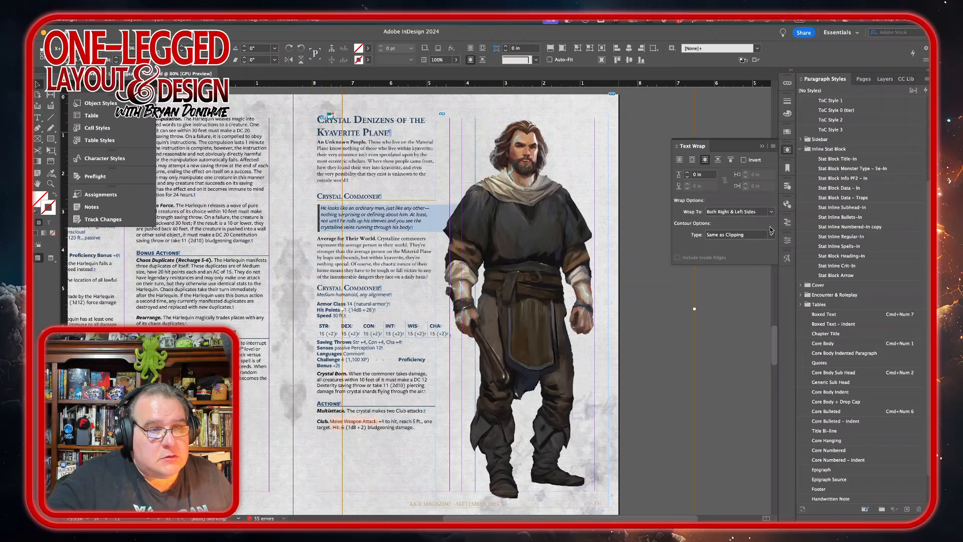
pyautogui.click(771, 212)
pyautogui.click(731, 231)
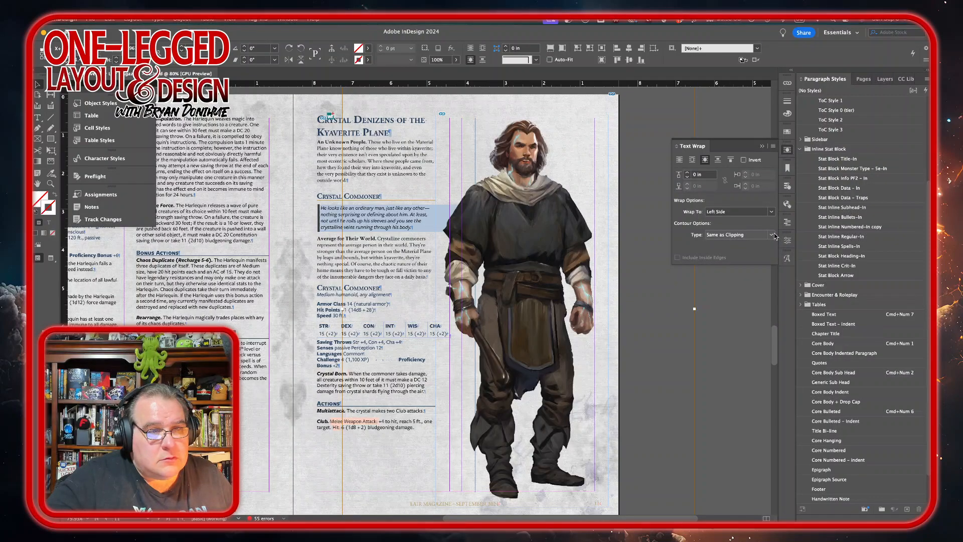
# Step: Set the wrap contour type to Alpha Channel and the wrap offset to 0.1875 in
pyautogui.click(771, 235)
pyautogui.click(775, 236)
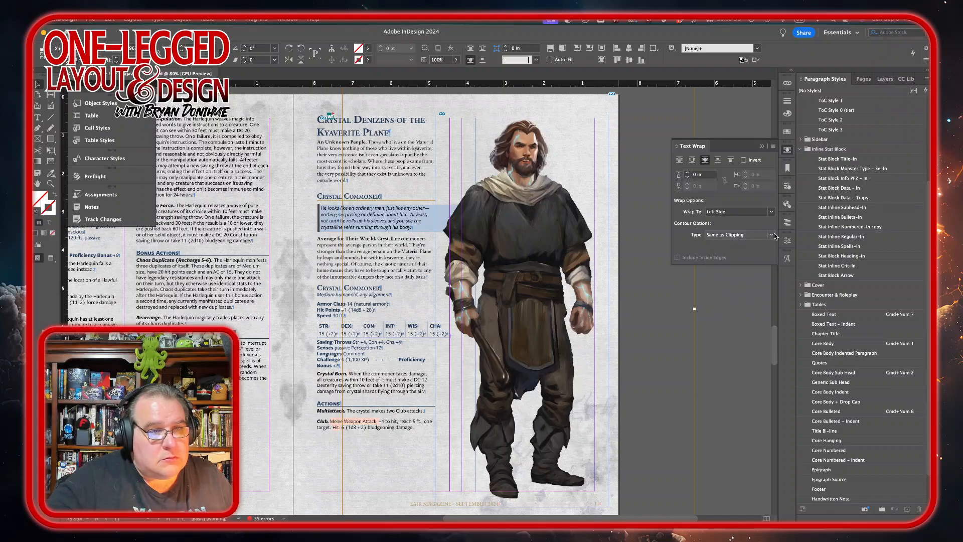
pyautogui.click(775, 236)
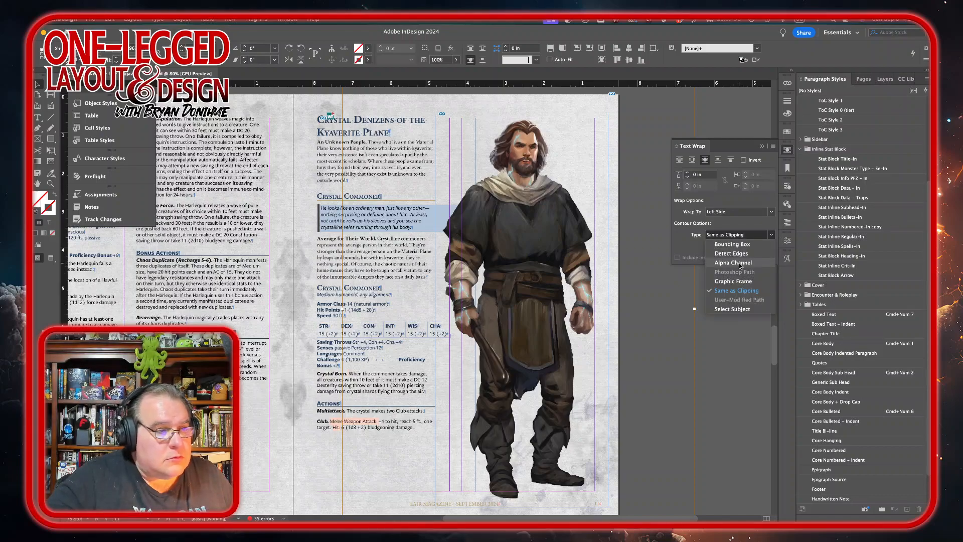
pyautogui.click(740, 266)
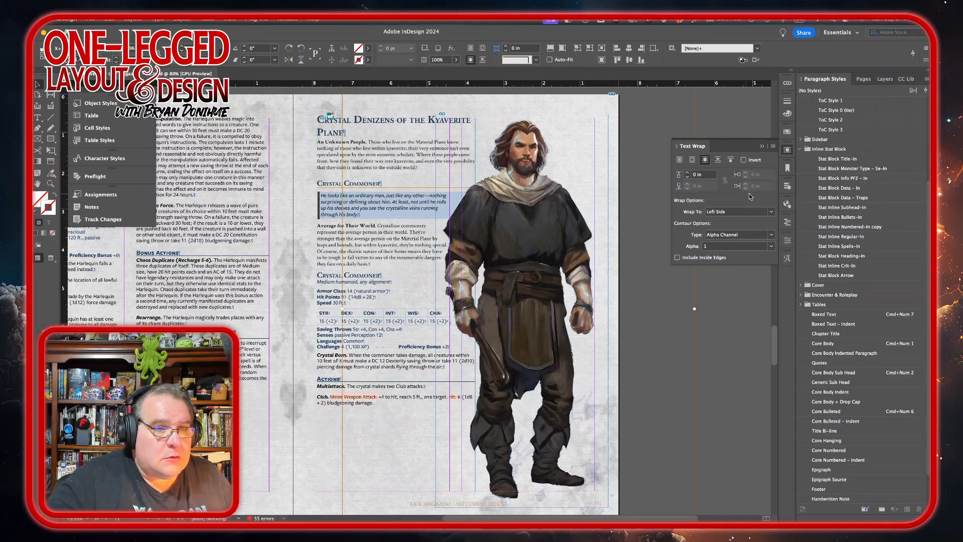
pyautogui.click(688, 173)
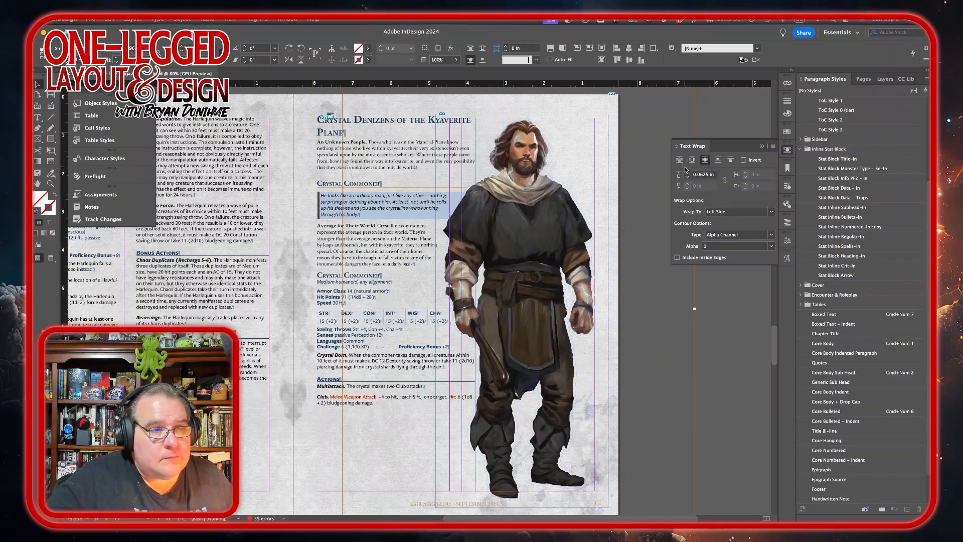
pyautogui.click(686, 171)
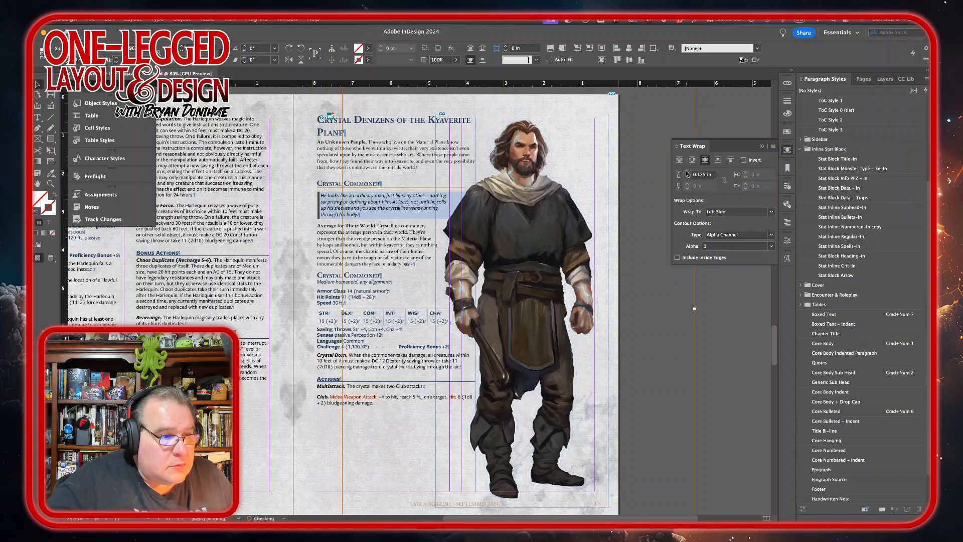
pyautogui.click(687, 171)
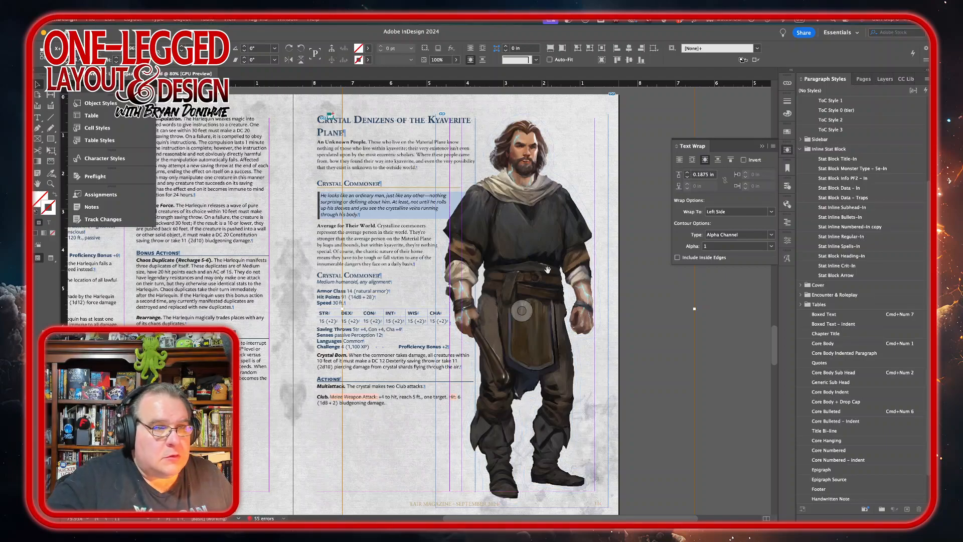
pyautogui.click(730, 345)
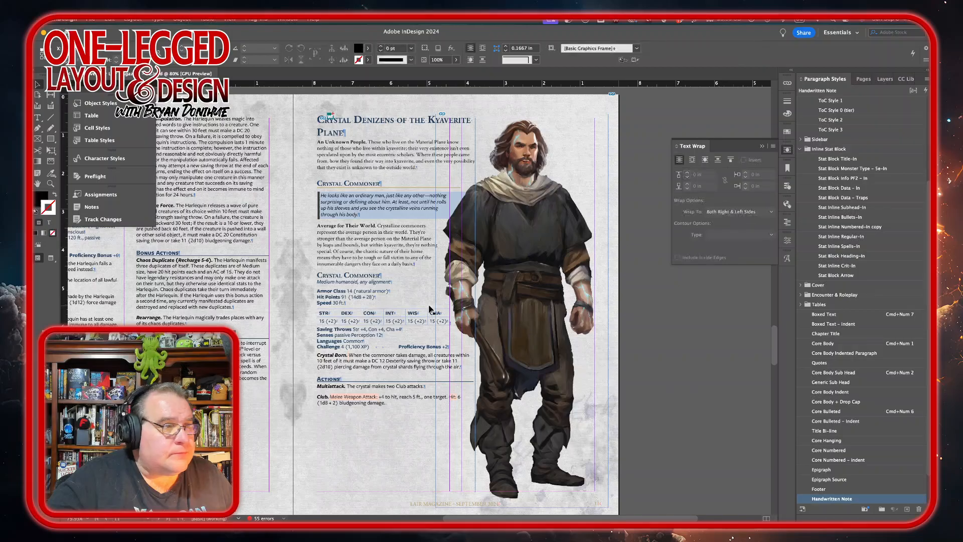
pyautogui.scroll(-3, 431, 310)
pyautogui.scroll(-10, 430, 310)
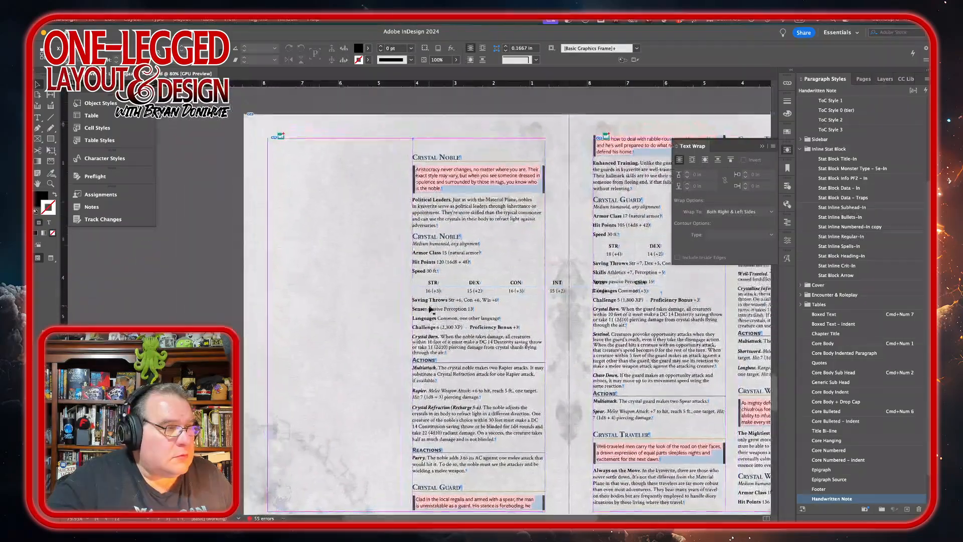
pyautogui.doubleClick(284, 157)
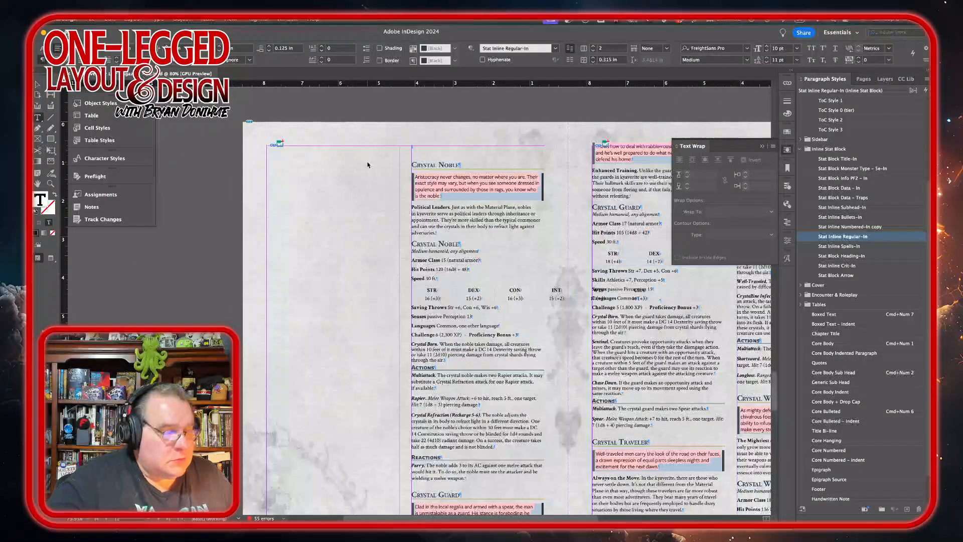
pyautogui.press('Delete')
pyautogui.press('Delete')
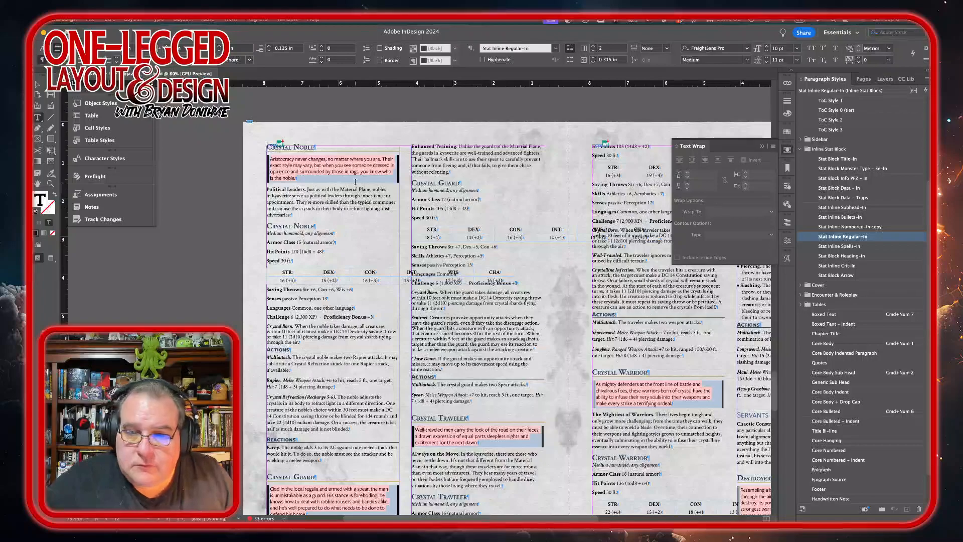
# Step: Set the Crystal Noble boxed quote text to Medium Italic
pyautogui.tripleClick(310, 177)
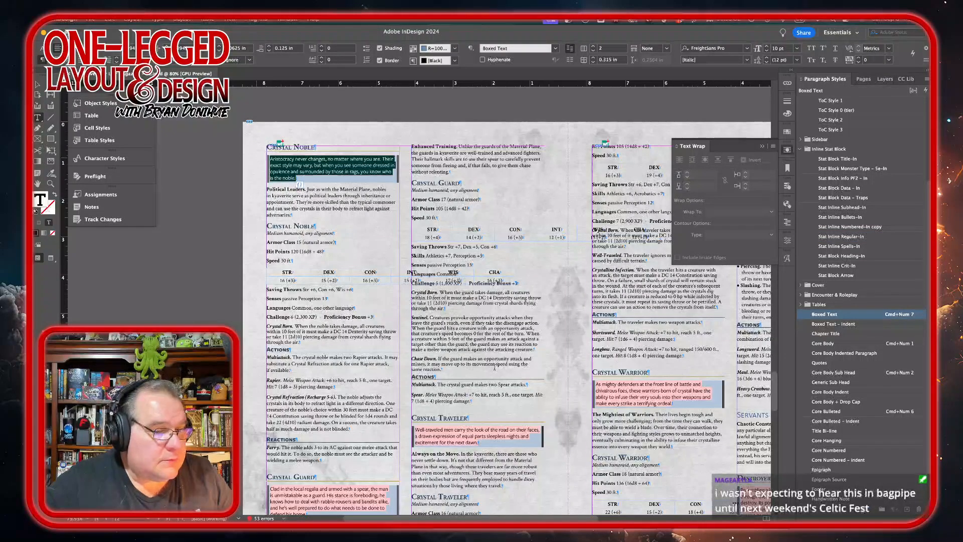
pyautogui.click(787, 254)
pyautogui.click(763, 388)
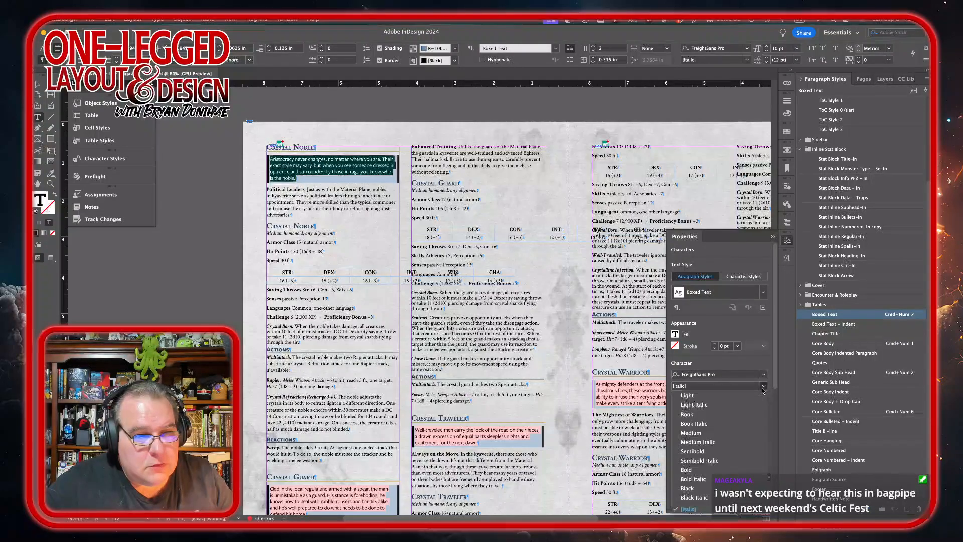
pyautogui.click(706, 442)
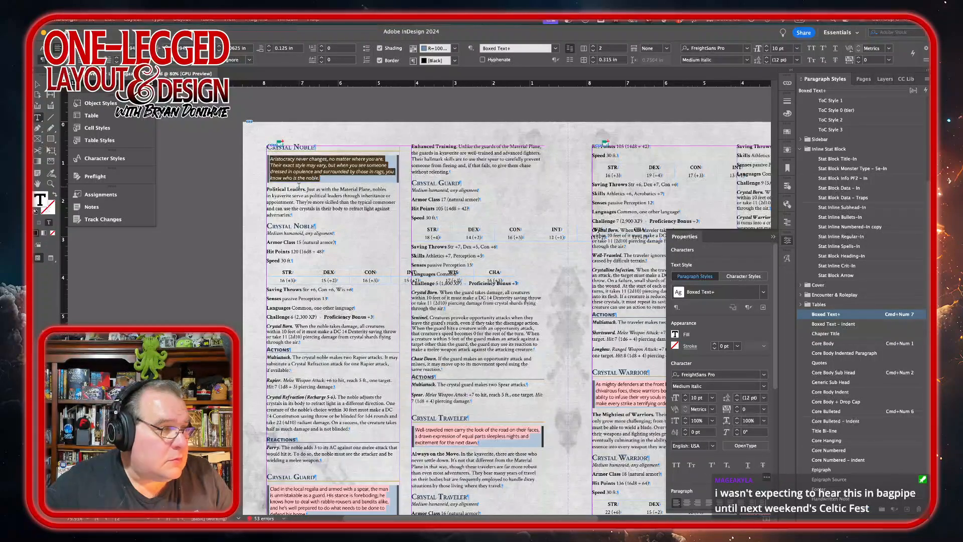
# Step: Apply Stat Block Monster Type – 5e-In to the Crystal Noble's type line and set it to Medium Italic
pyautogui.doubleClick(294, 233)
pyautogui.tripleClick(307, 234)
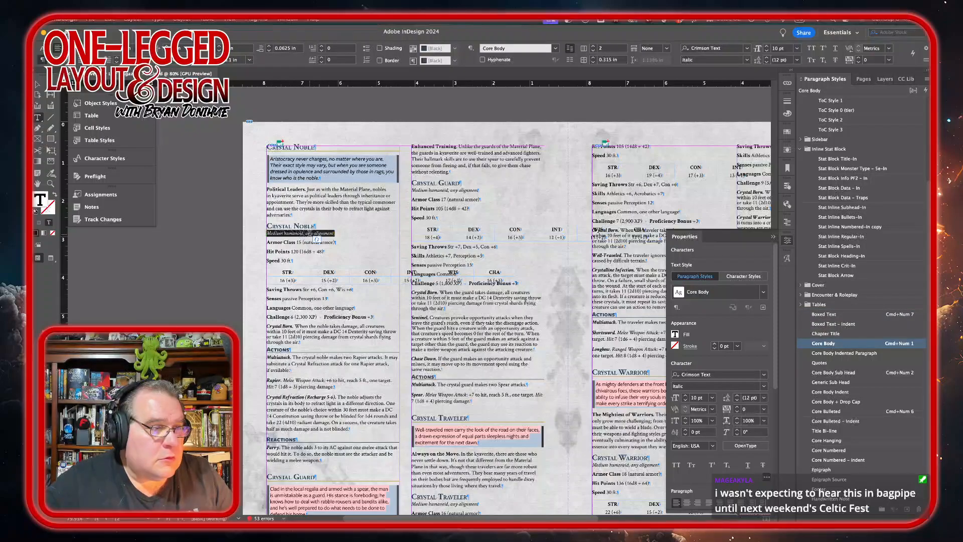
pyautogui.click(860, 169)
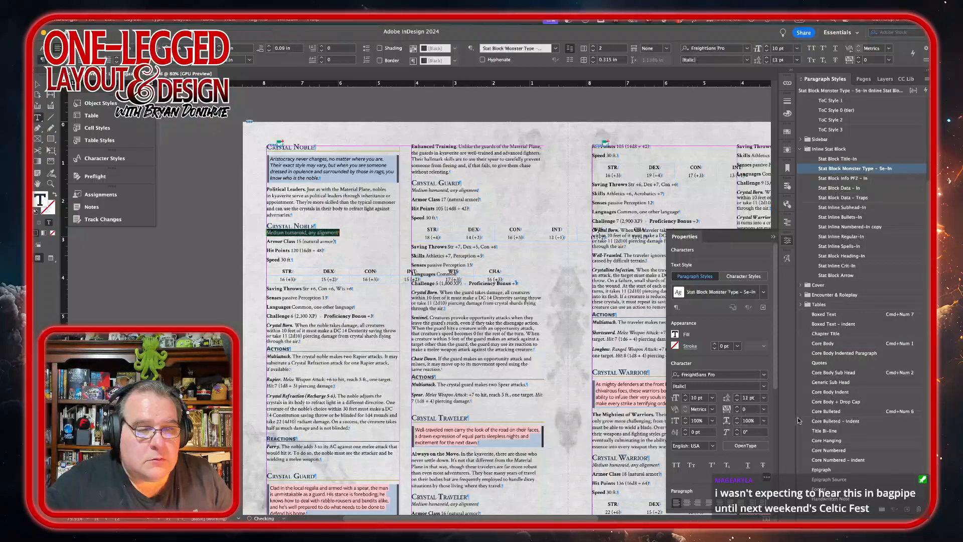
pyautogui.click(763, 386)
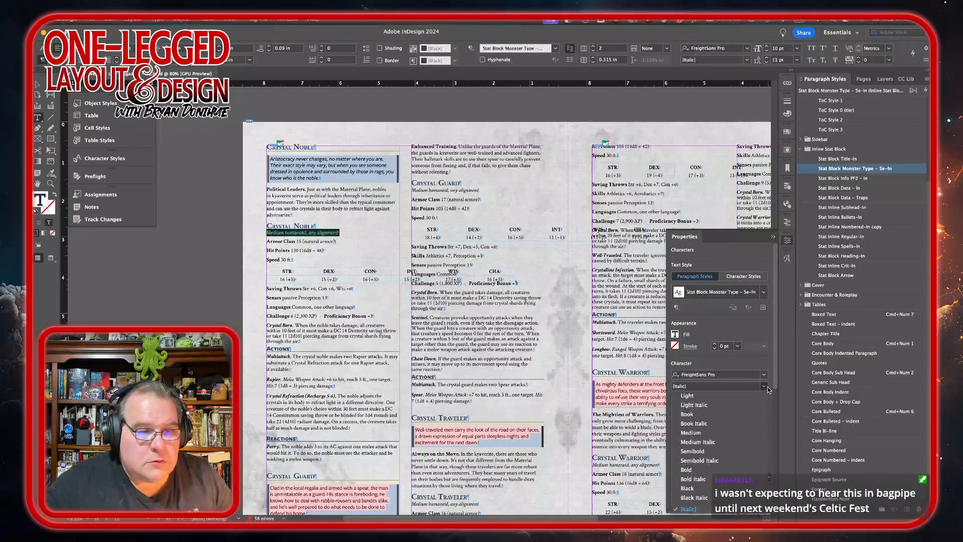
pyautogui.click(711, 442)
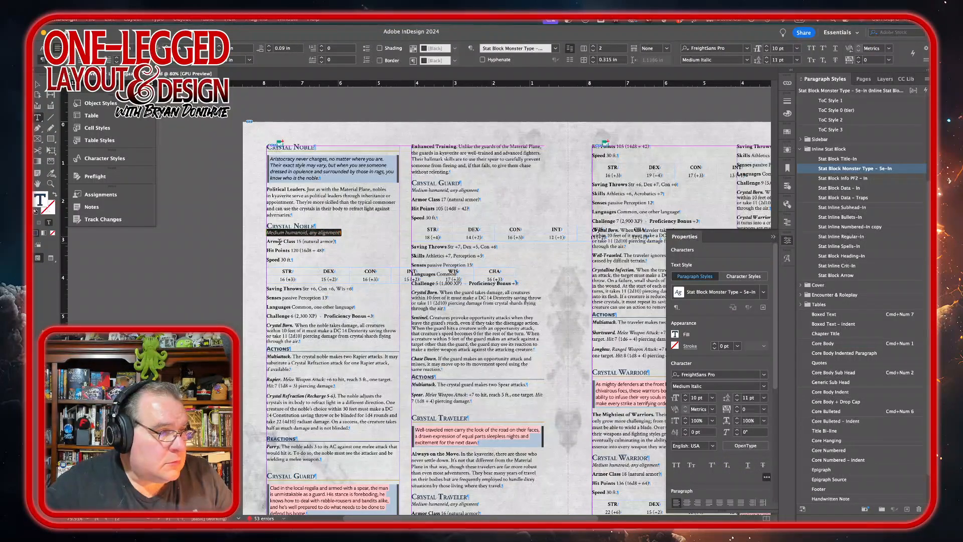
# Step: Apply Stat Block Data – In to the Crystal Noble's Armor Class, Hit Points and Speed lines
pyautogui.moveTo(280, 241); pyautogui.dragTo(274, 260)
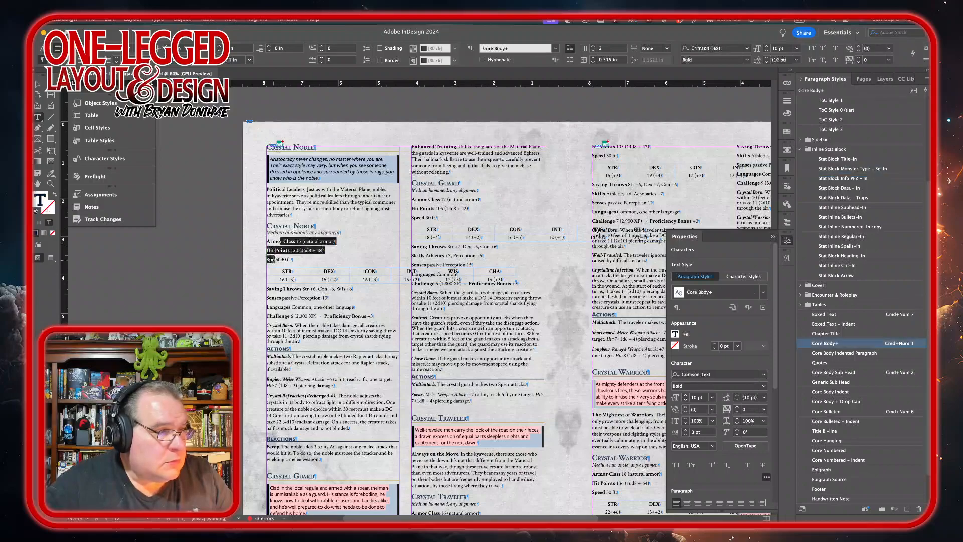
pyautogui.click(848, 188)
# Step: Apply Stat Block Data – In to the ability score table, narrow its columns and distribute them evenly
pyautogui.moveTo(276, 263); pyautogui.dragTo(512, 292)
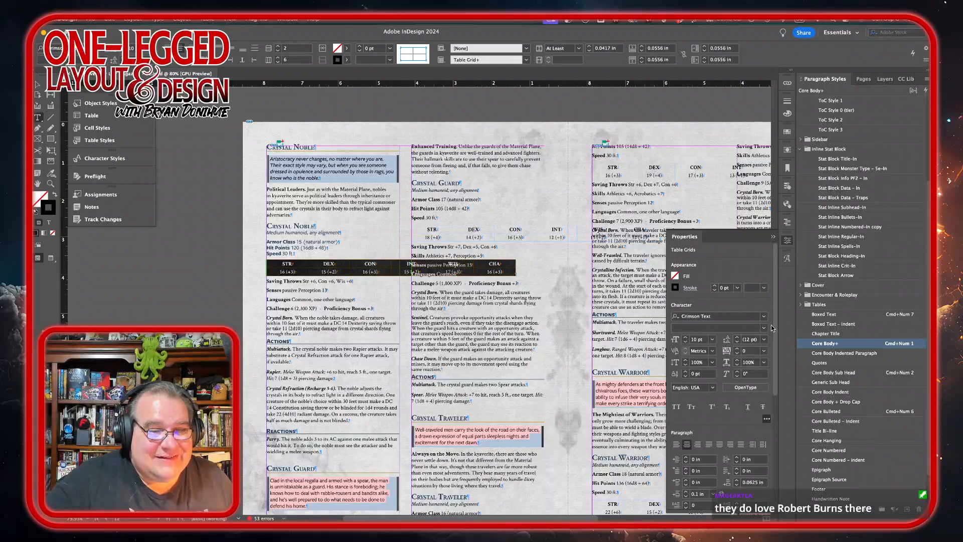
pyautogui.click(843, 188)
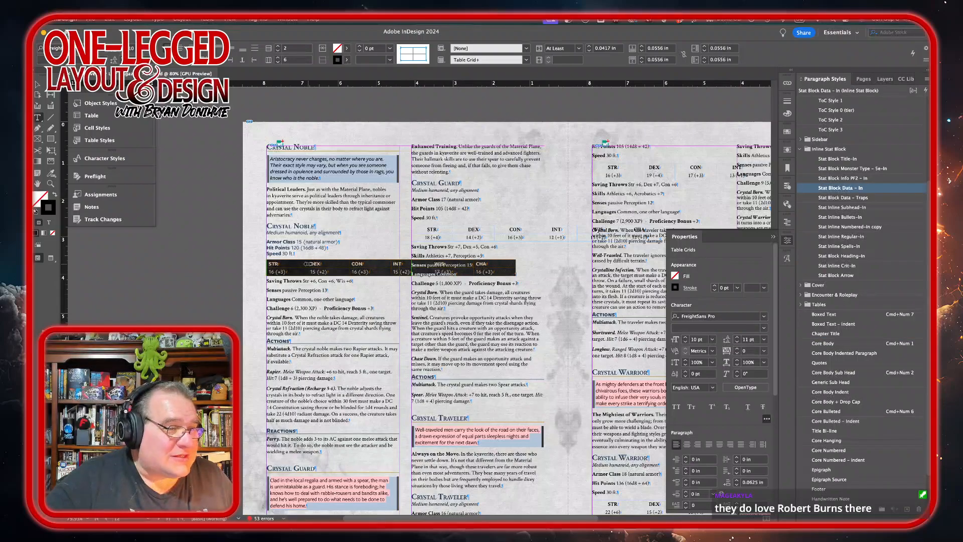
pyautogui.moveTo(308, 263)
pyautogui.mouseDown()
pyautogui.moveTo(286, 263)
pyautogui.moveTo(306, 263)
pyautogui.mouseUp()
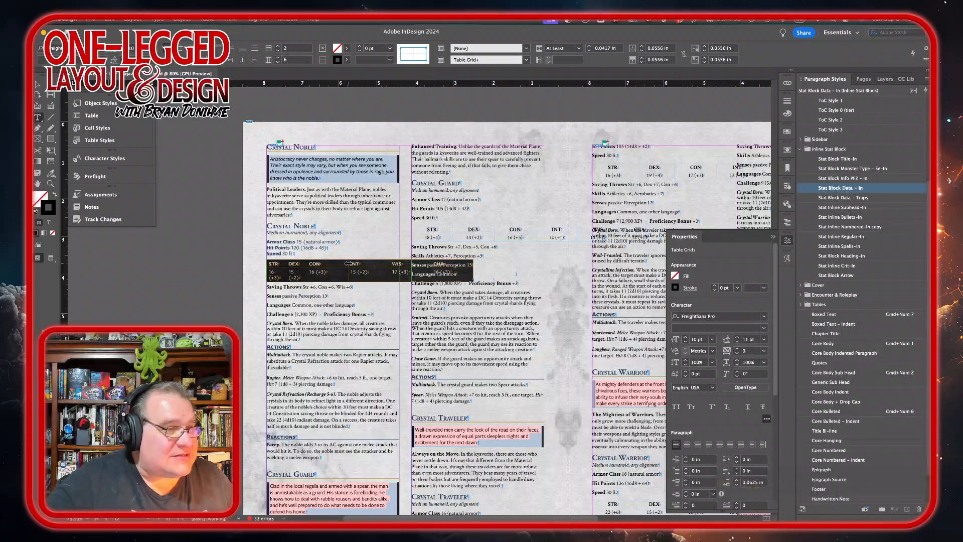
pyautogui.moveTo(348, 263); pyautogui.dragTo(398, 264)
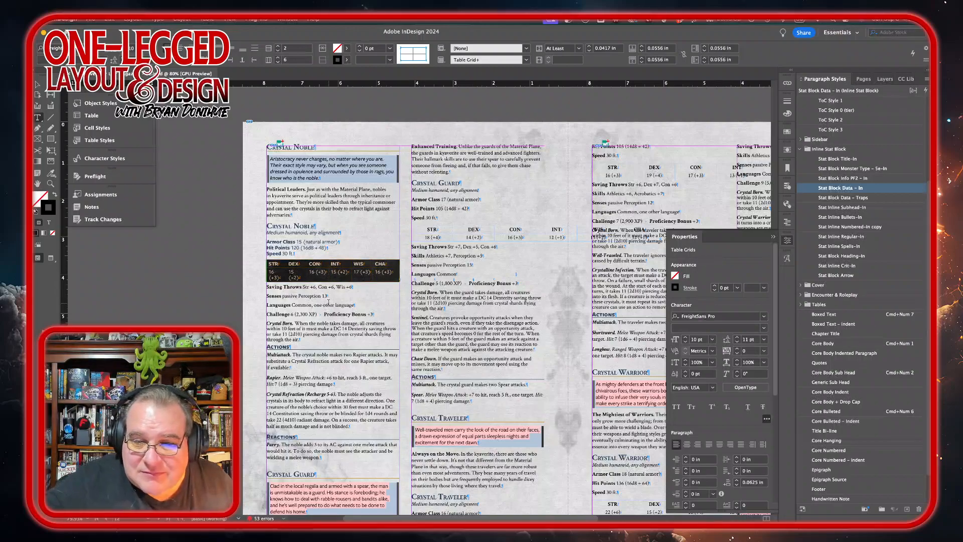
pyautogui.rightClick(337, 279)
pyautogui.moveTo(376, 334)
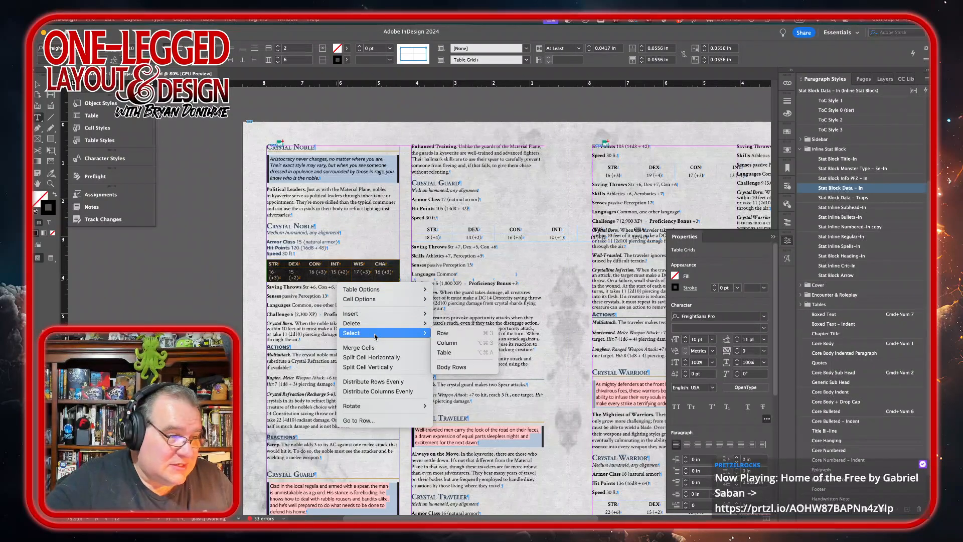
pyautogui.click(373, 391)
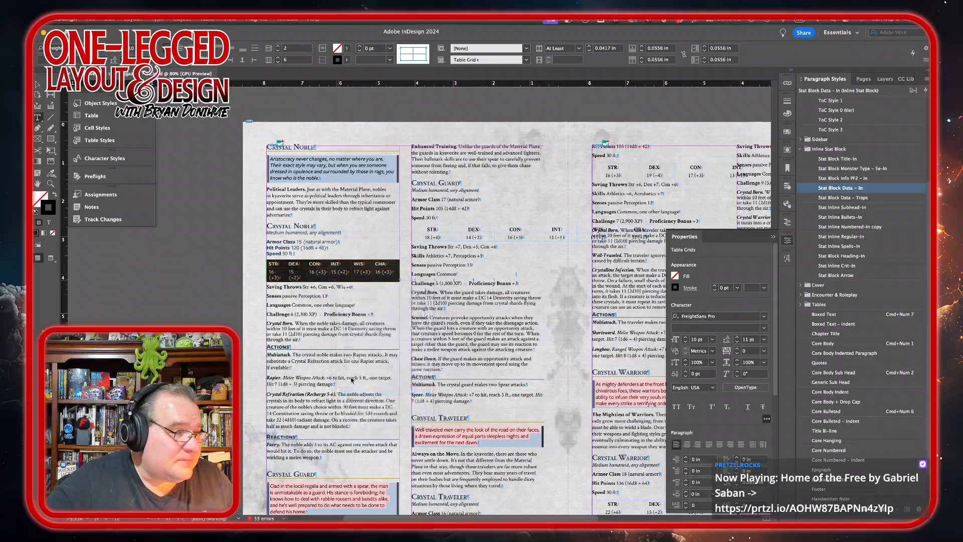
# Step: Apply Stat Block Data – In to the Saving Throws through Challenge lines and Stat Inline Regular-In to the Crystal Born trait
pyautogui.moveTo(267, 280); pyautogui.dragTo(360, 308)
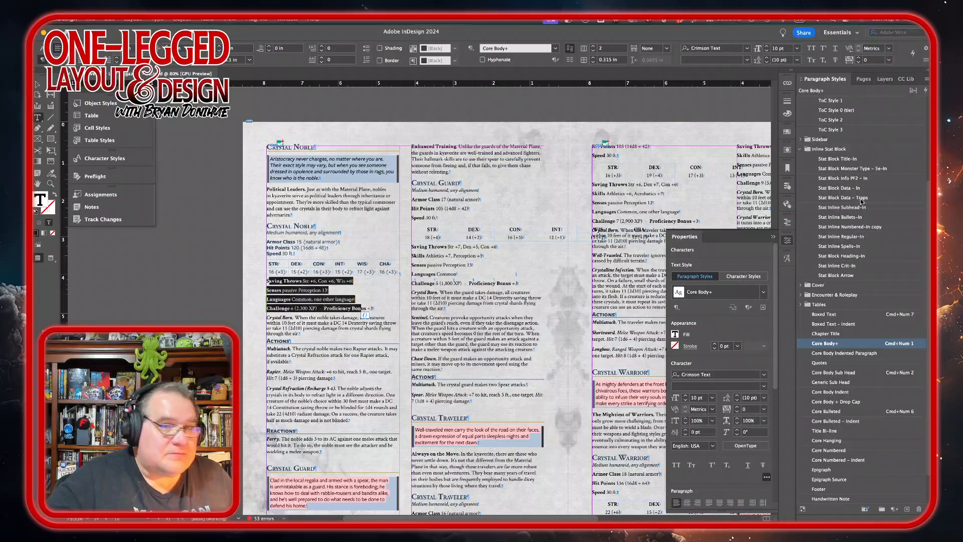
pyautogui.click(832, 190)
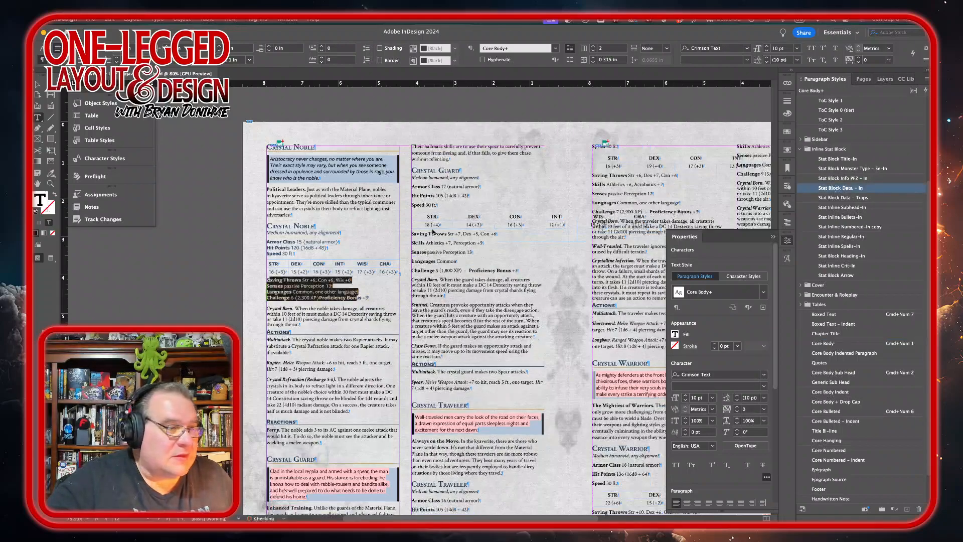
pyautogui.click(319, 296)
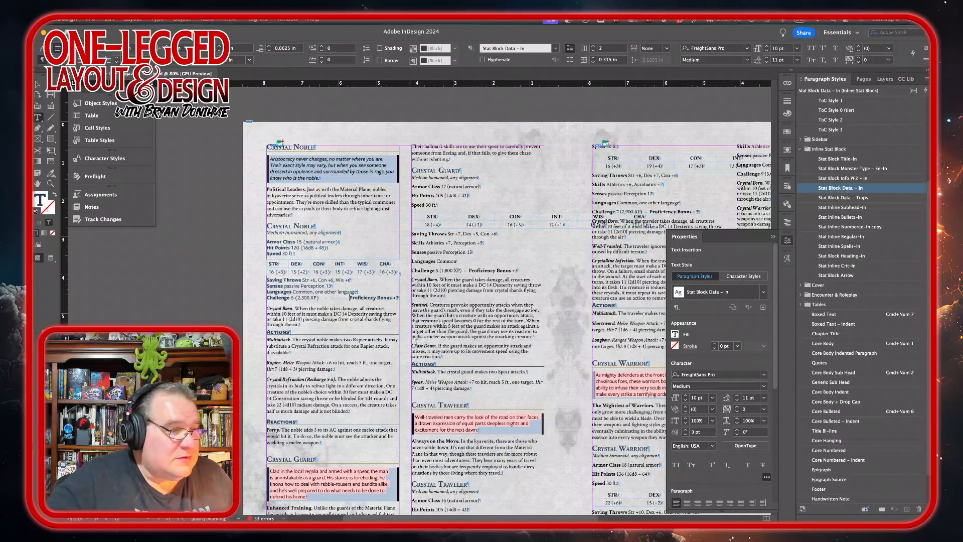
pyautogui.click(889, 342)
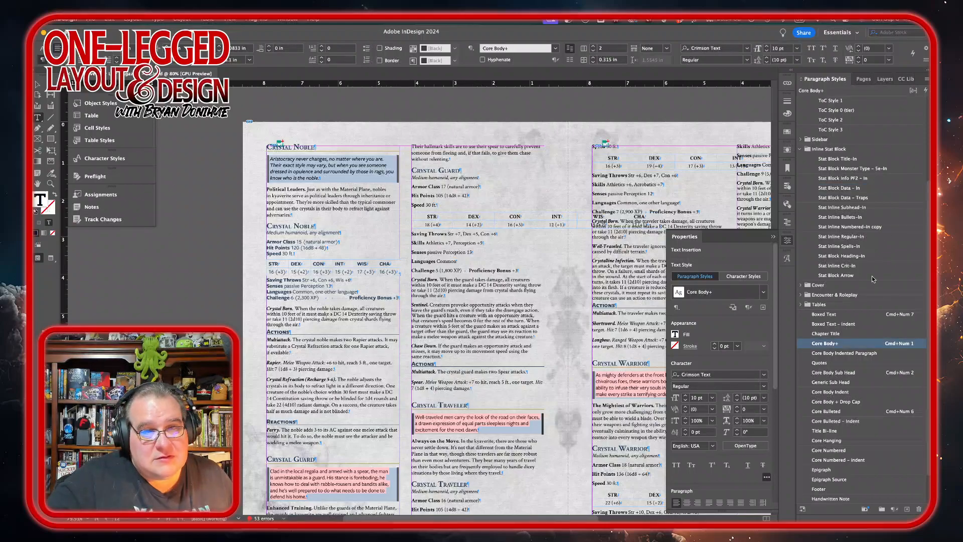
pyautogui.click(847, 236)
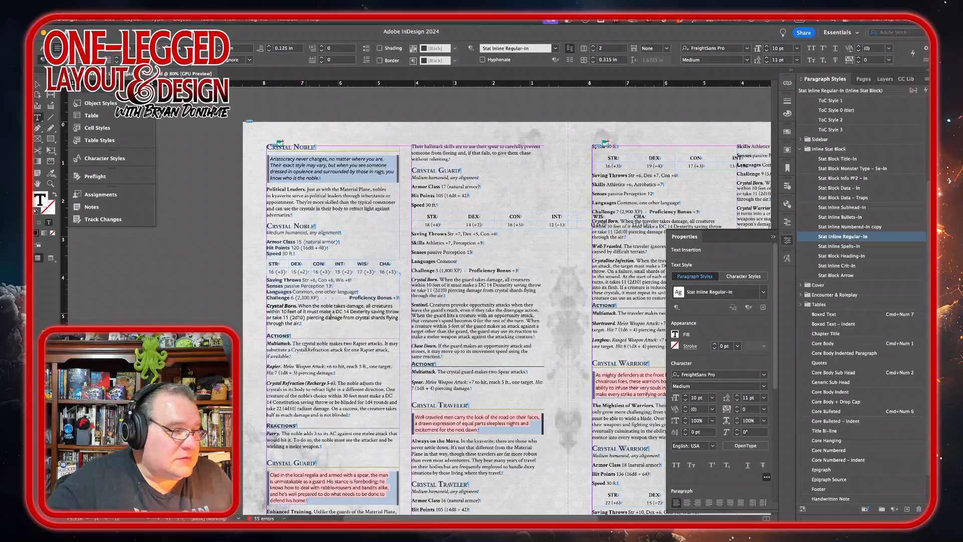
# Step: Apply Stat Inline Regular-In to the Crystal Noble's action paragraphs and the Parry reaction
pyautogui.moveTo(306, 350); pyautogui.dragTo(299, 408)
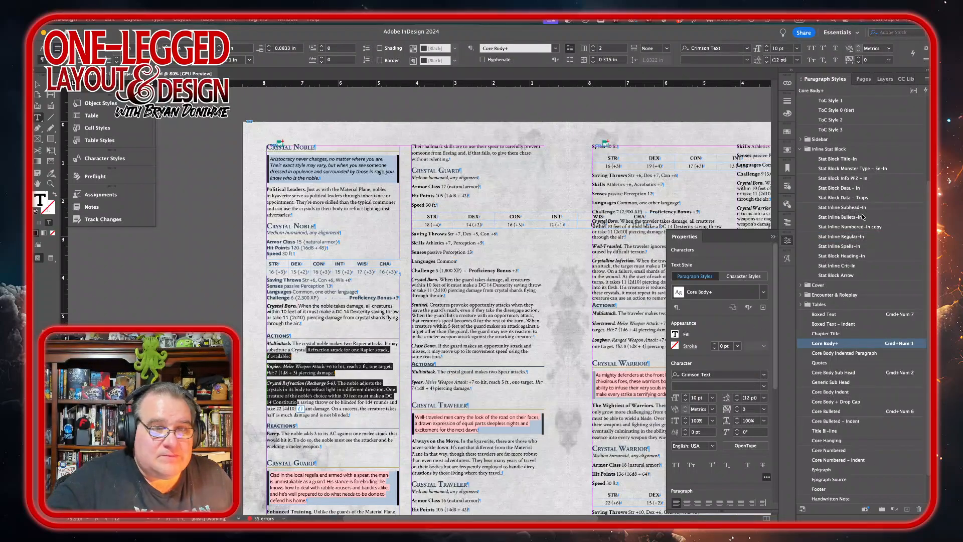
pyautogui.click(870, 238)
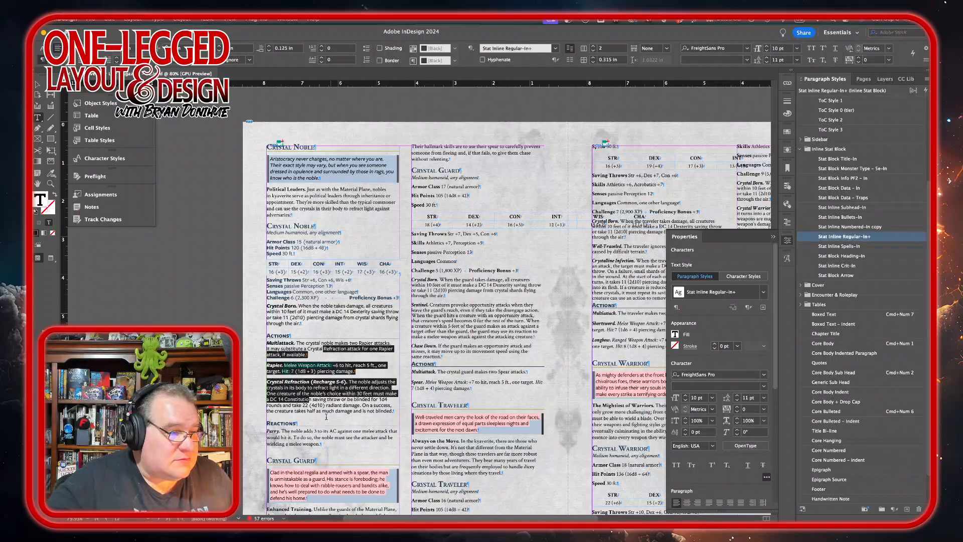
pyautogui.click(315, 436)
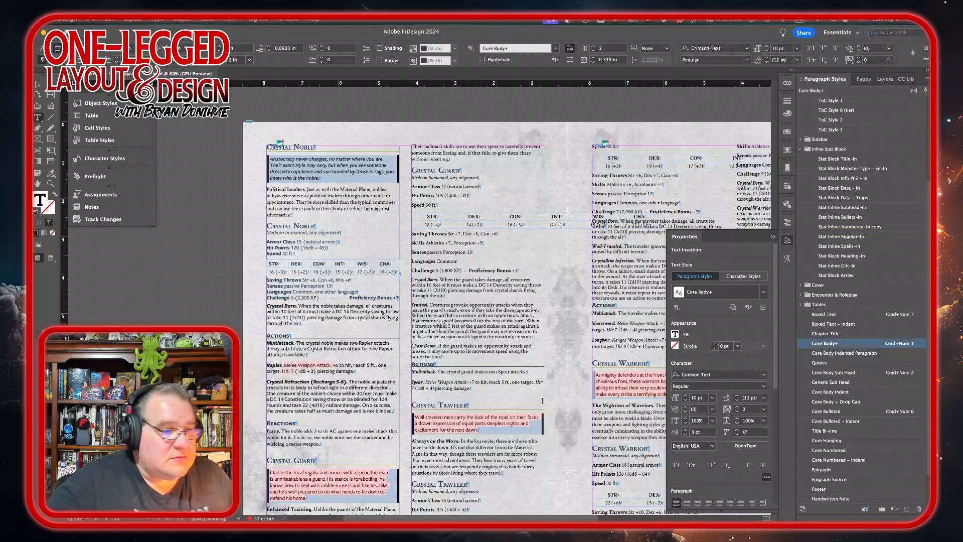
pyautogui.click(848, 237)
# Step: Insert a column break so the Crystal Guard section starts at the top of the next column
pyautogui.scroll(-1, 300, 413)
pyautogui.scroll(-3, 300, 412)
pyautogui.hscroll(3, 300, 413)
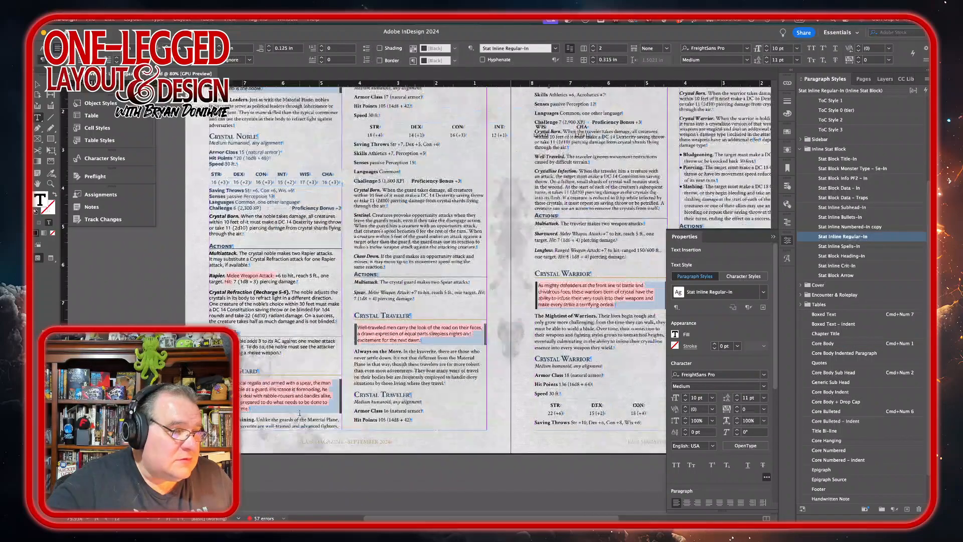
pyautogui.click(279, 362)
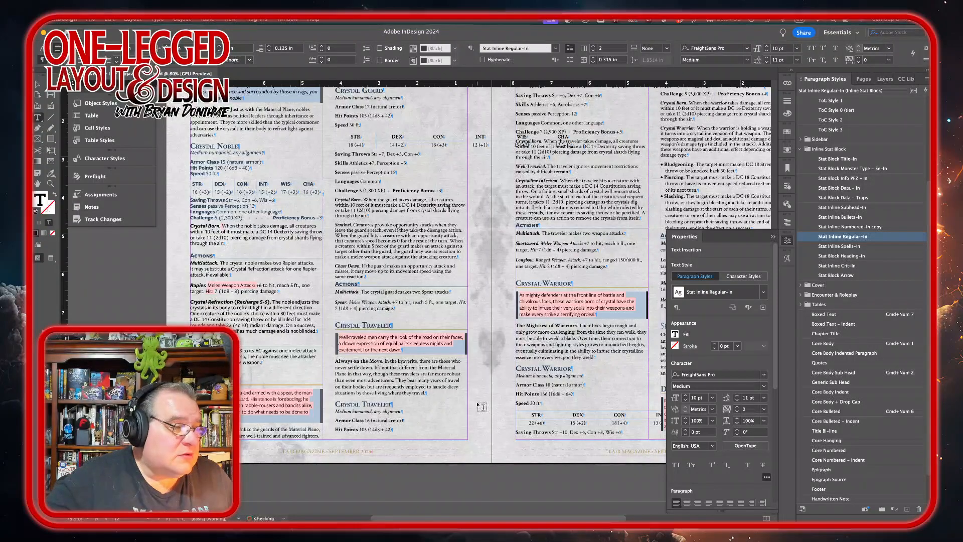
pyautogui.press('KP_Enter')
pyautogui.press('Delete')
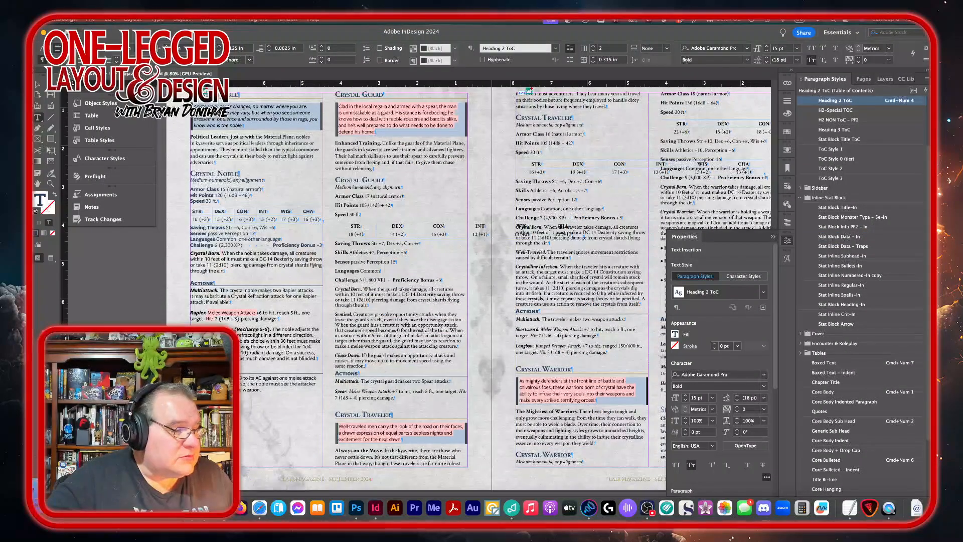
# Step: Place Crystal-commoner.png as a large image over the middle of the spread
pyautogui.press('super+d')
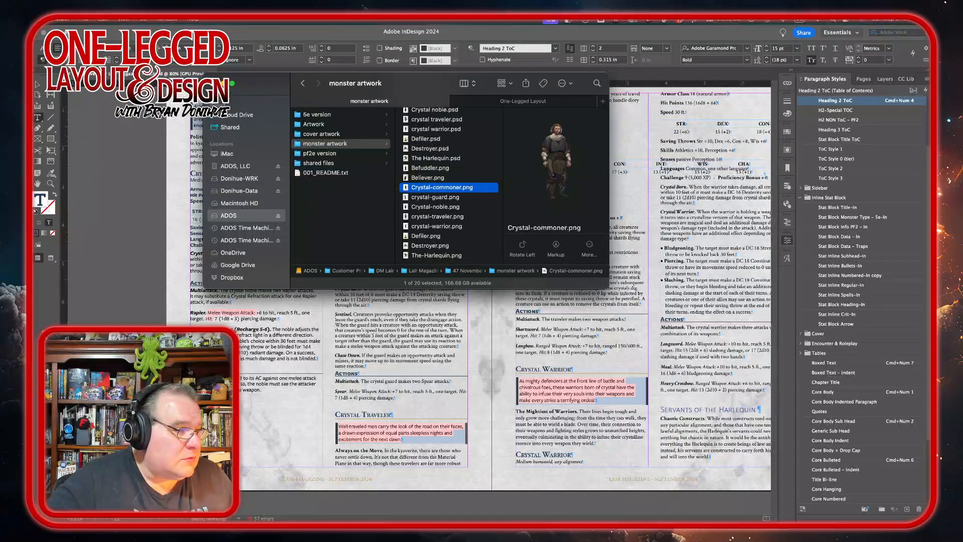
pyautogui.doubleClick(434, 196)
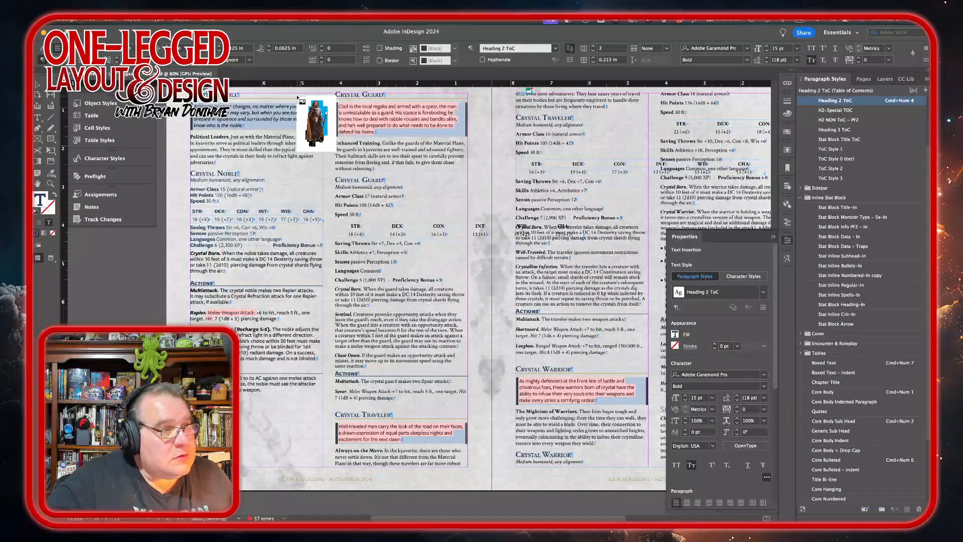
pyautogui.moveTo(297, 96); pyautogui.dragTo(510, 473)
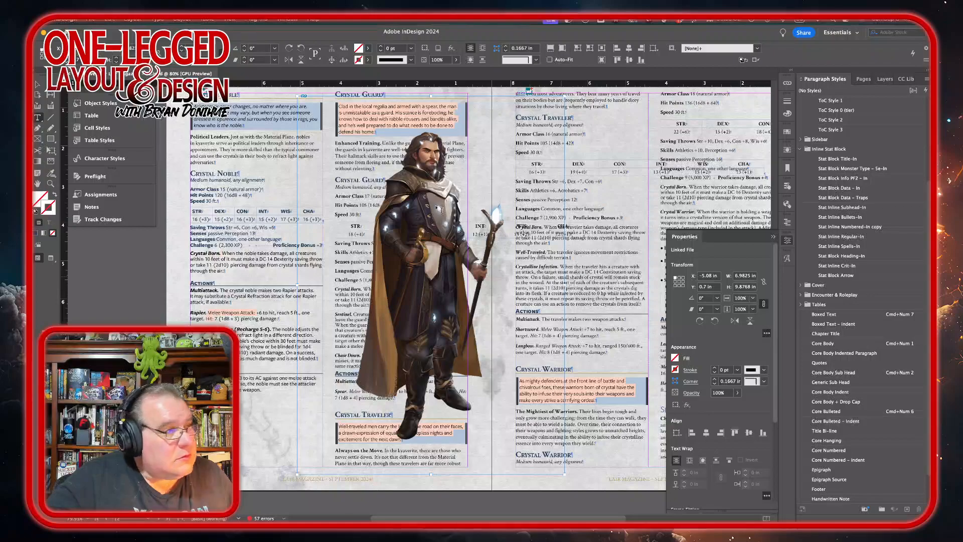
# Step: Crop the image frame tightly around the figure and move it into the Crystal Guard column
pyautogui.click(37, 85)
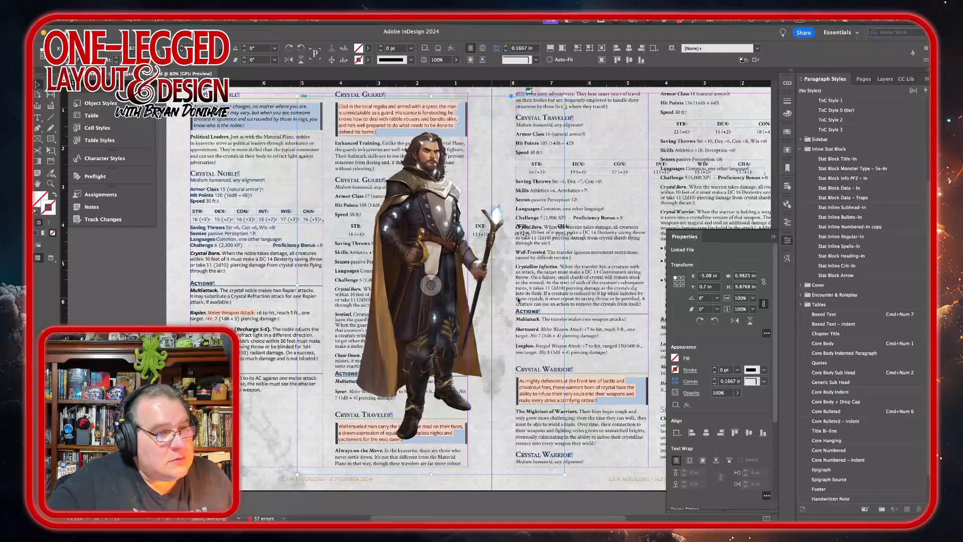
pyautogui.moveTo(564, 284); pyautogui.dragTo(509, 284)
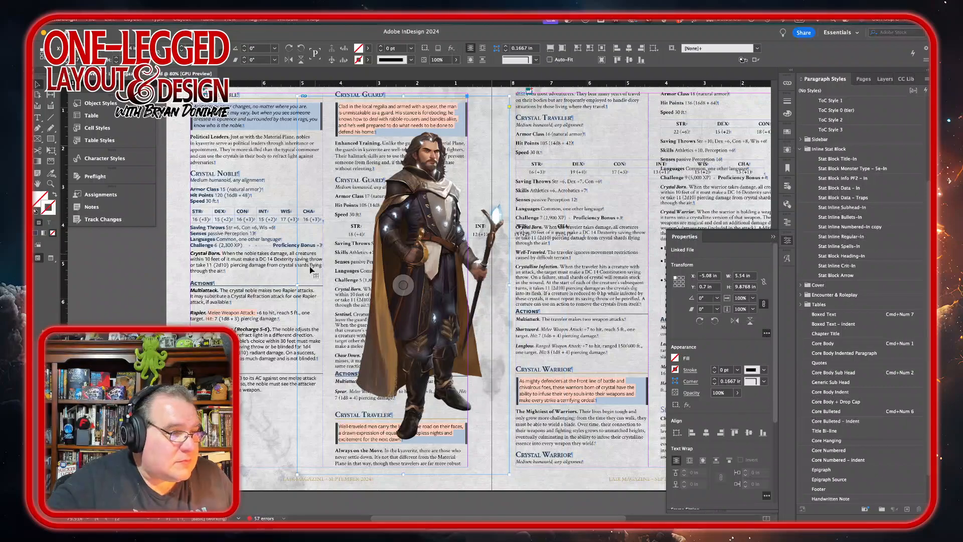
pyautogui.moveTo(300, 291); pyautogui.dragTo(354, 292)
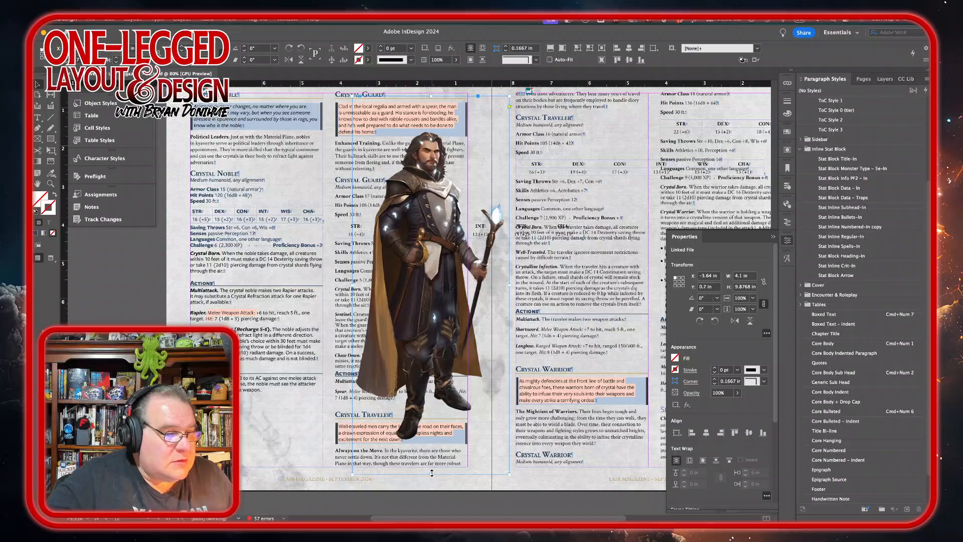
pyautogui.moveTo(431, 468); pyautogui.dragTo(431, 442)
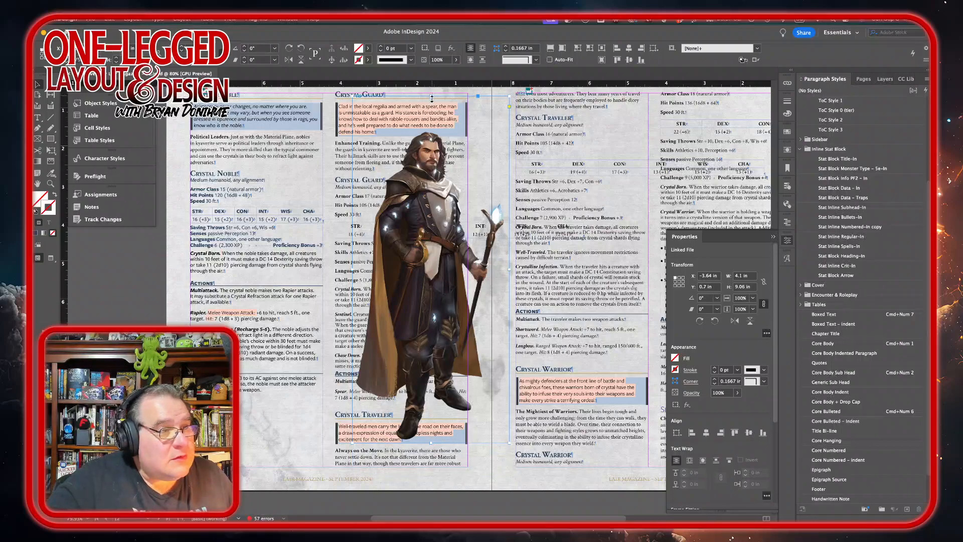
pyautogui.moveTo(431, 95); pyautogui.dragTo(432, 125)
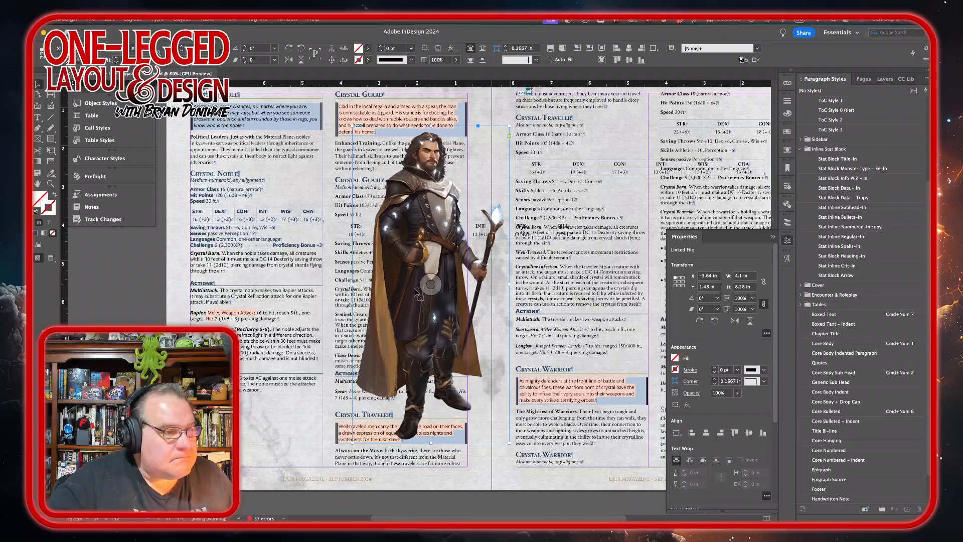
pyautogui.moveTo(403, 306); pyautogui.dragTo(379, 298)
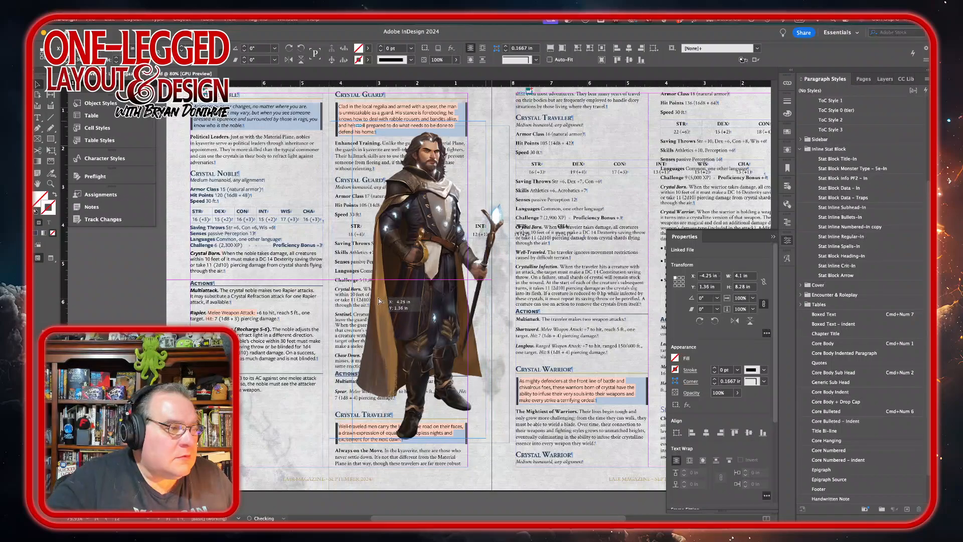
# Step: Select the figure and apply a Wrap Around Object Shape text wrap with a 0.125 in offset
pyautogui.doubleClick(277, 392)
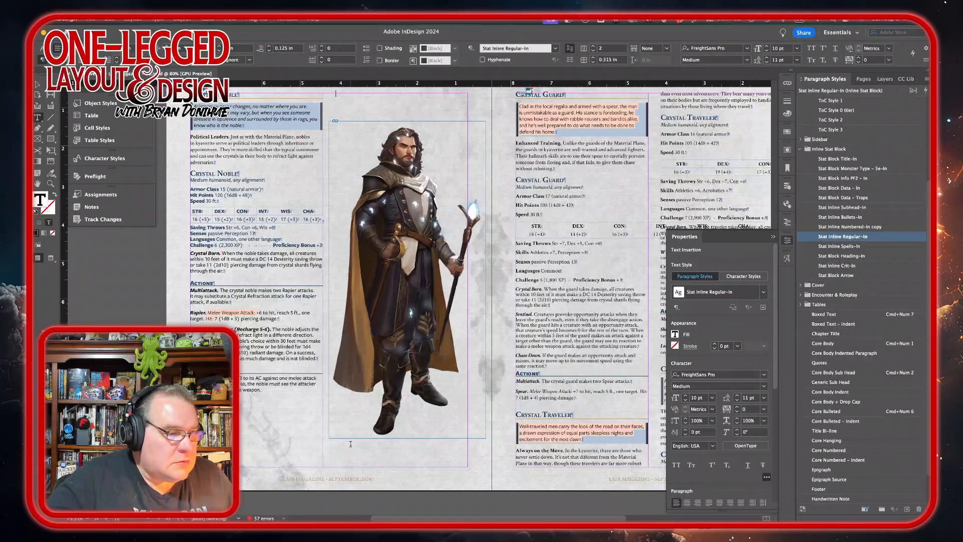
pyautogui.click(38, 84)
pyautogui.click(462, 420)
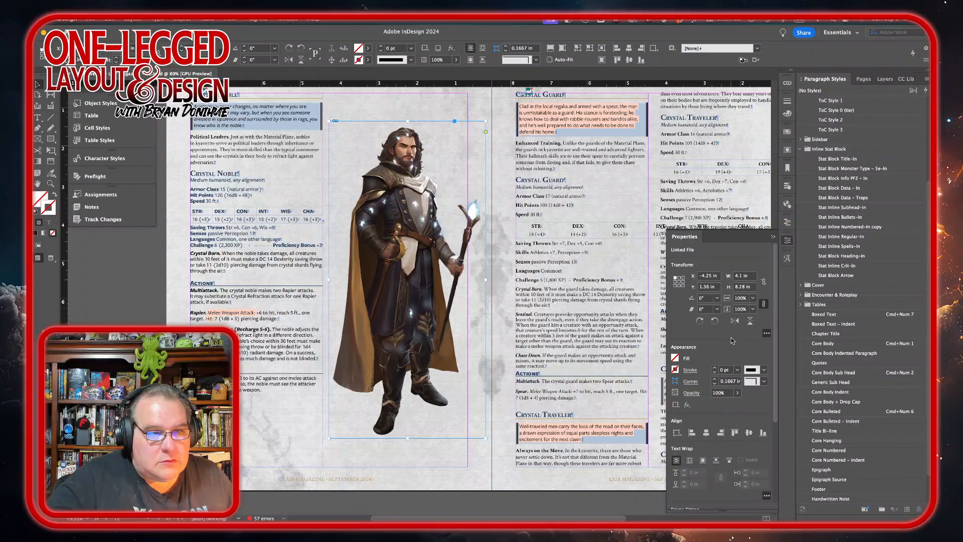
pyautogui.click(787, 151)
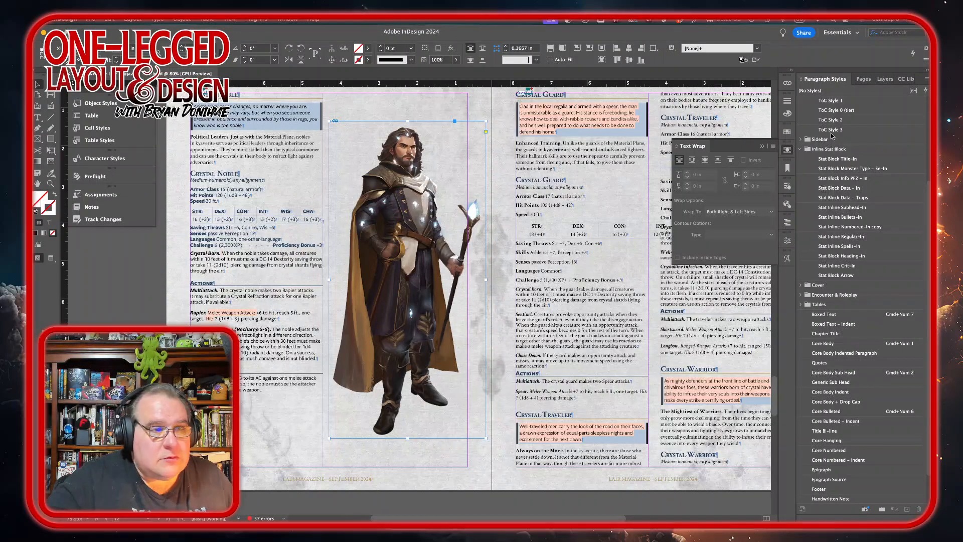
pyautogui.click(705, 160)
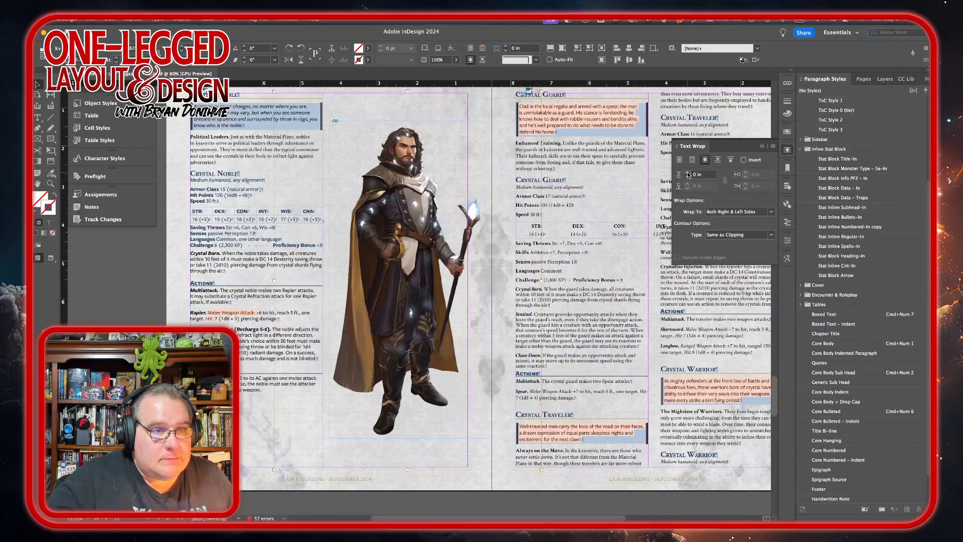
pyautogui.click(688, 173)
pyautogui.click(688, 173)
pyautogui.click(688, 172)
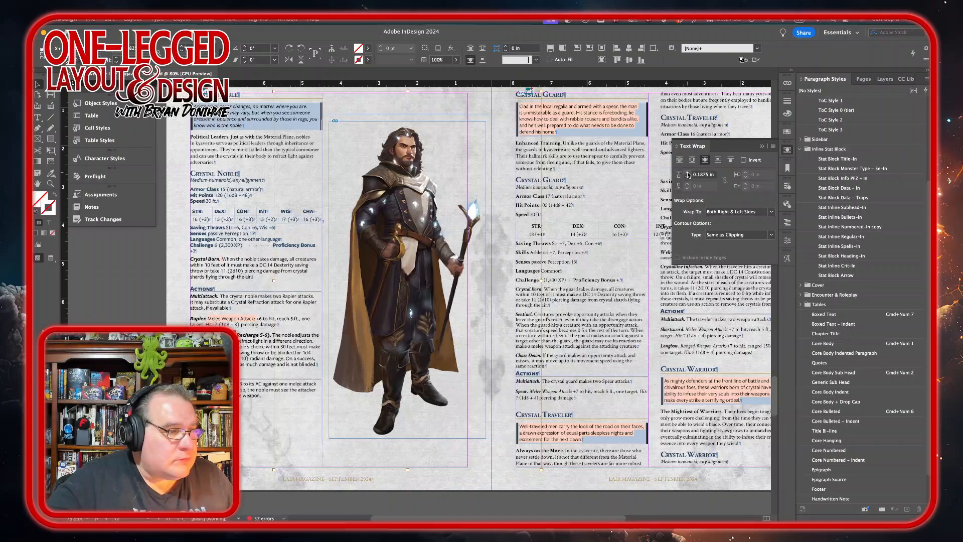
pyautogui.click(687, 177)
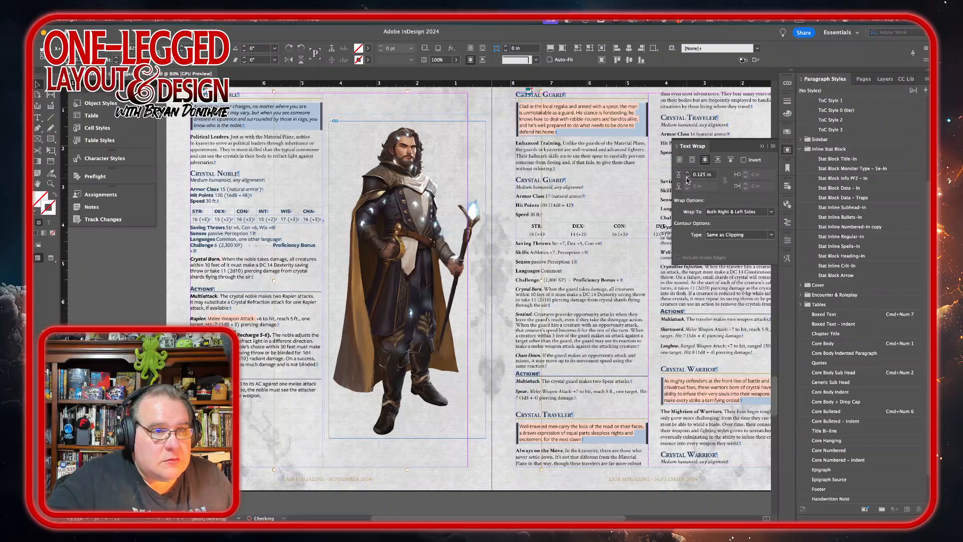
# Step: Set the figure's text wrap to Left Side only and use an Alpha Channel contour
pyautogui.click(772, 213)
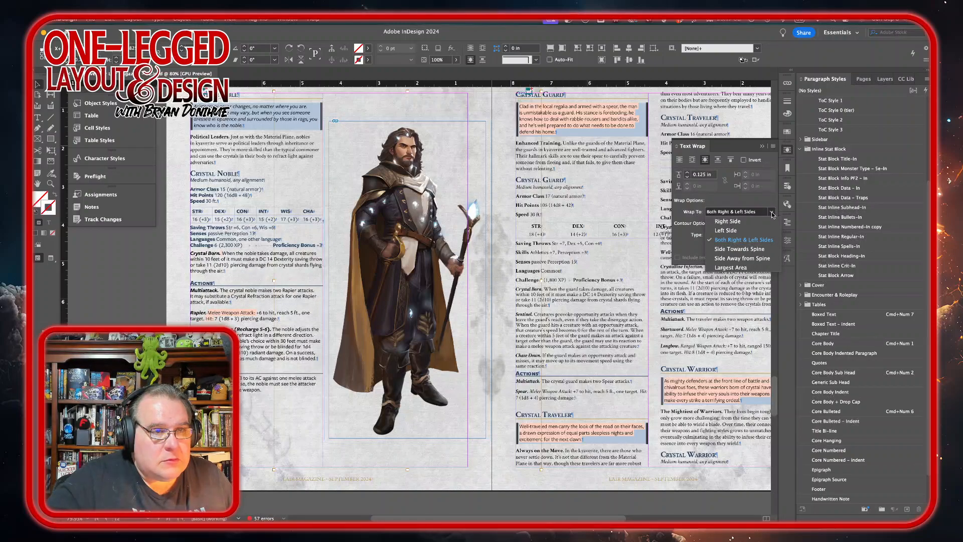
pyautogui.click(755, 231)
pyautogui.click(771, 235)
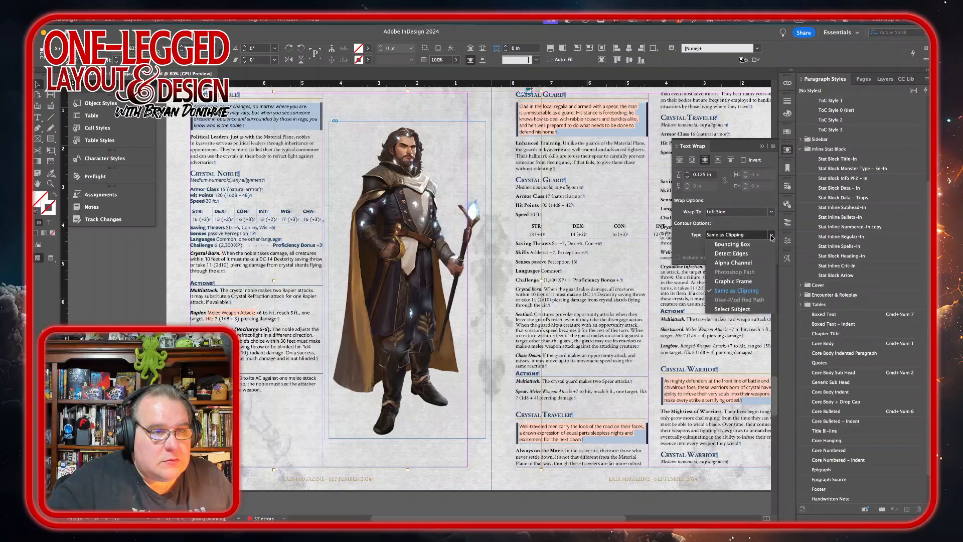
pyautogui.click(747, 263)
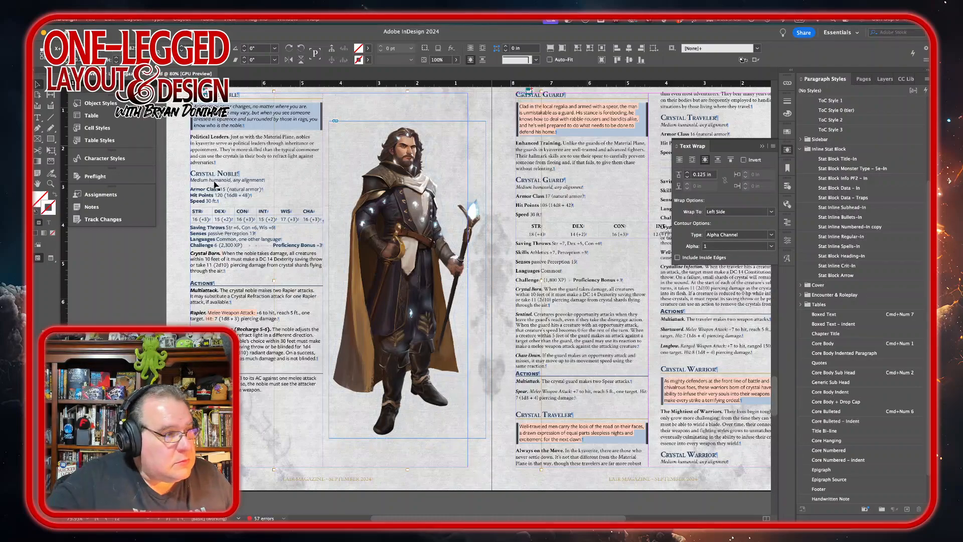
# Step: Select the figure and enlarge it proportionally from its lower corner
pyautogui.click(125, 309)
pyautogui.click(472, 326)
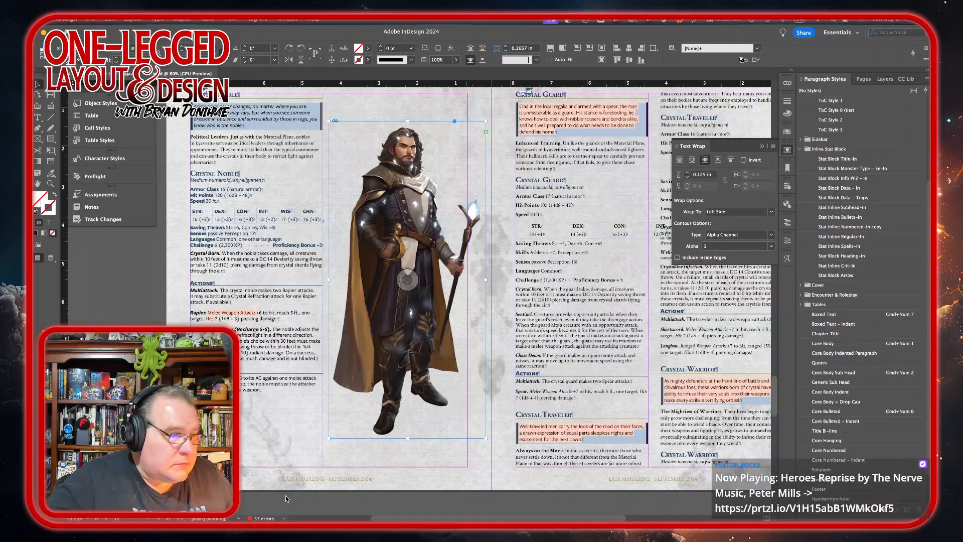
pyautogui.press('super+t')
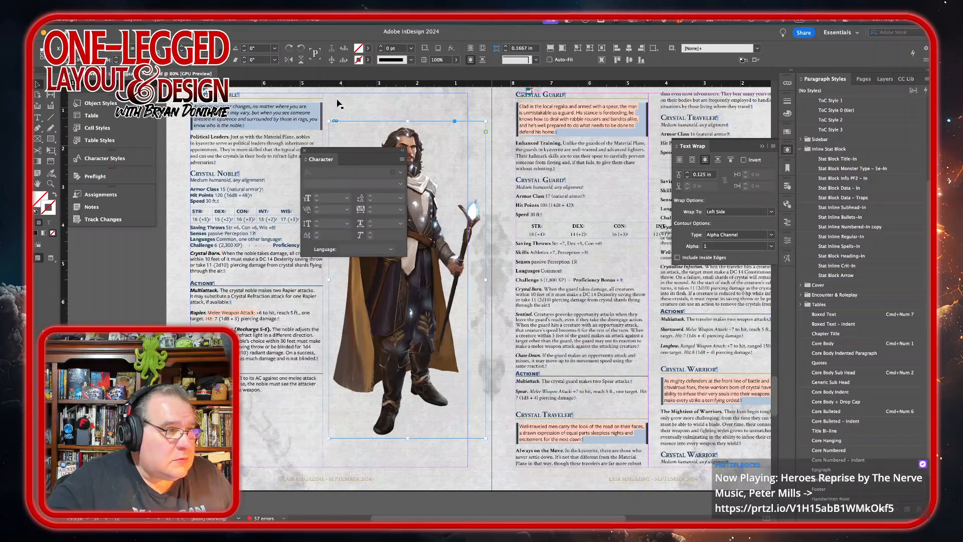
pyautogui.click(306, 151)
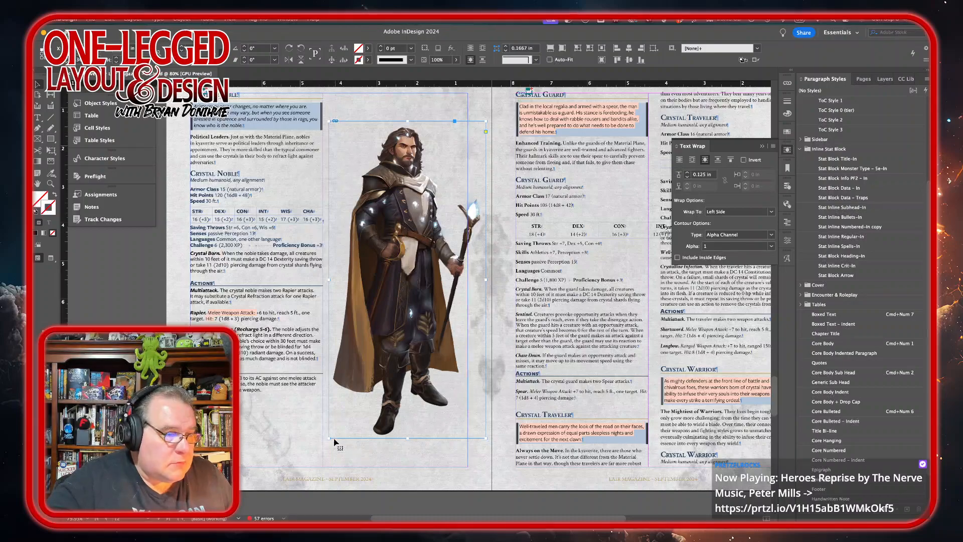
pyautogui.moveTo(329, 437); pyautogui.dragTo(287, 514)
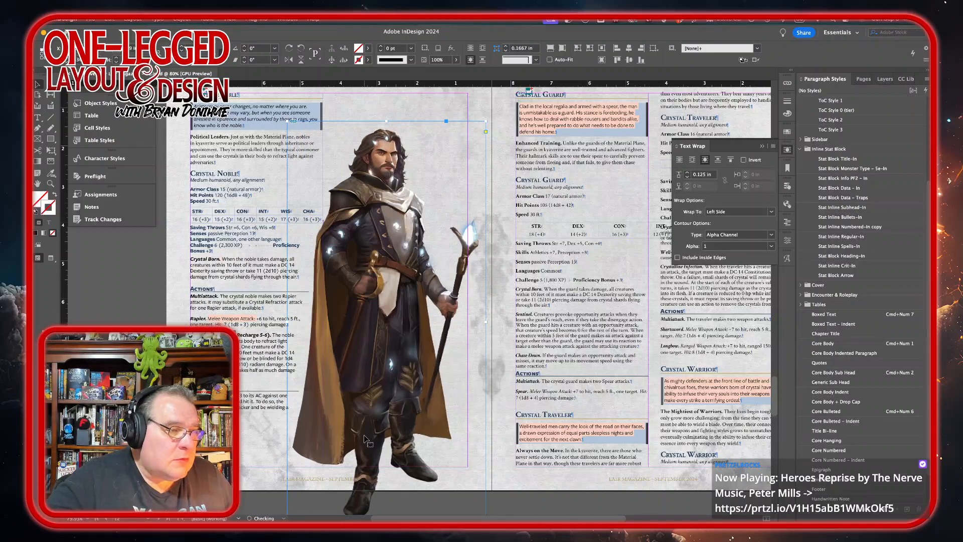
# Step: Nudge the figure up and to the right, then raise its text wrap offset to 0.1875 in
pyautogui.hotkey('shift', 'Up')
pyautogui.hotkey('shift', 'Up')
pyautogui.hotkey('shift', 'Up')
pyautogui.hotkey('shift', 'Up')
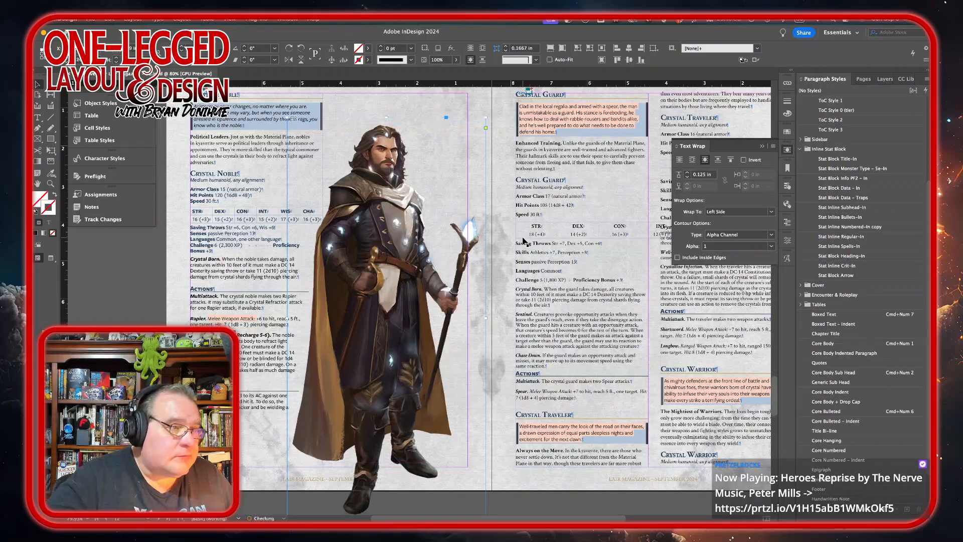
pyautogui.hotkey('shift', 'Up')
pyautogui.hotkey('shift', 'Up')
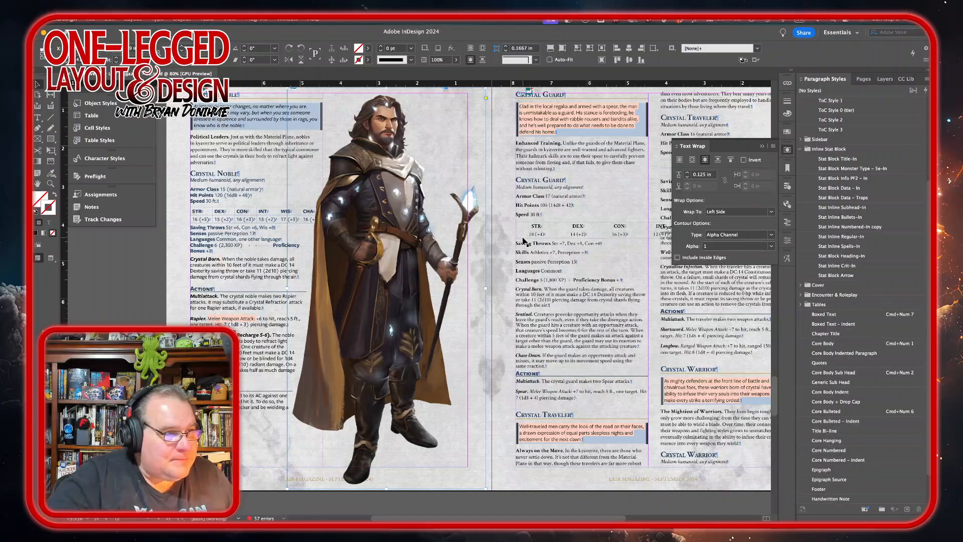
pyautogui.hotkey('shift', 'Right')
pyautogui.hotkey('shift', 'Right')
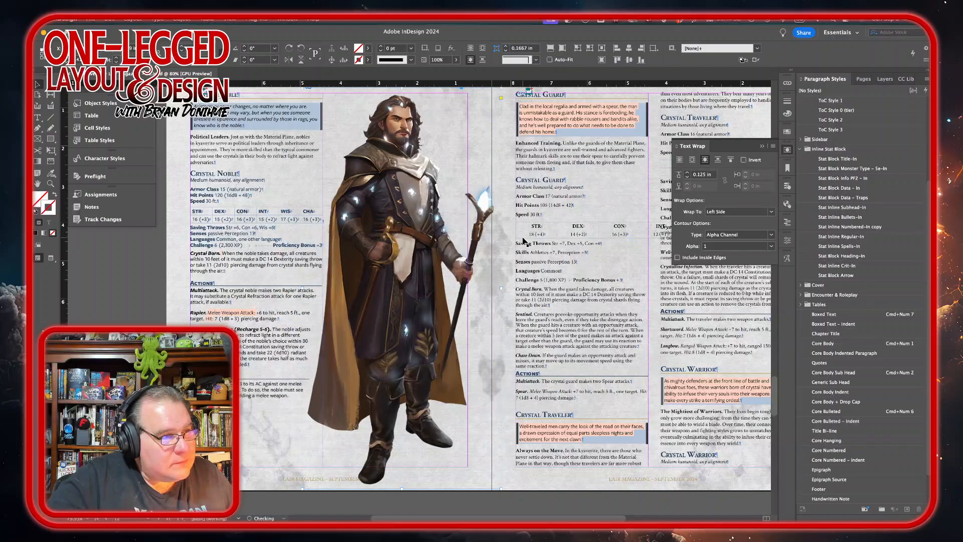
pyautogui.press('Right')
pyautogui.press('Right')
pyautogui.press('Right')
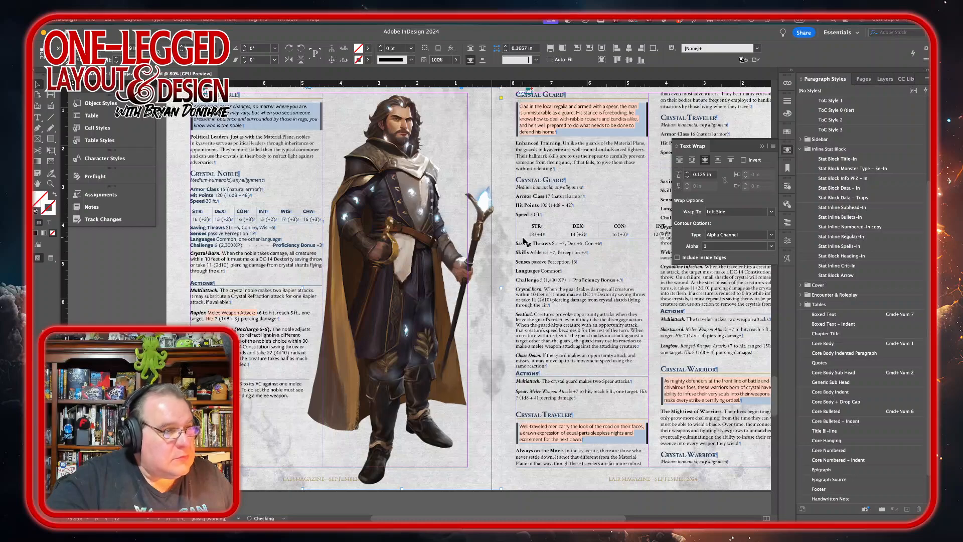
pyautogui.click(688, 173)
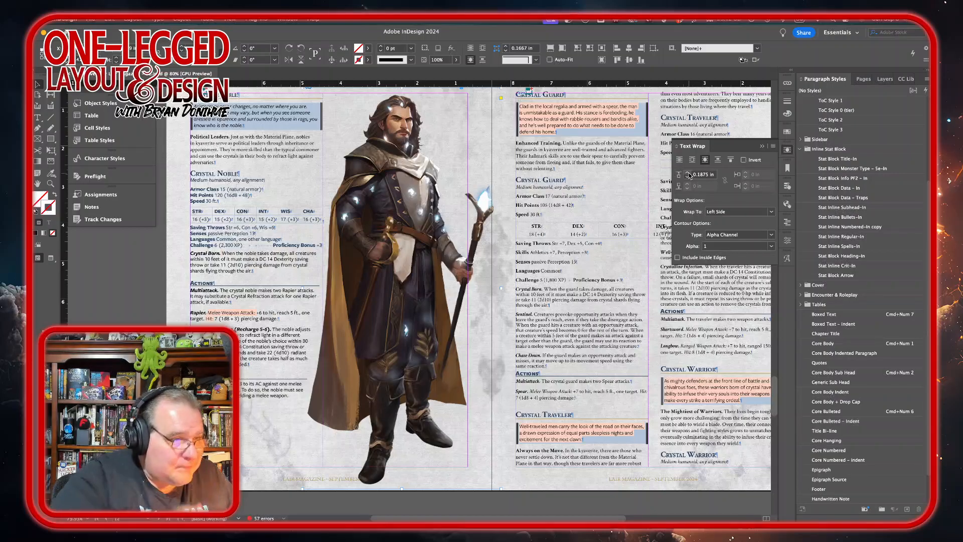
# Step: Set the Crystal Noble epigraph frame to one column and narrow its width to clear the figure
pyautogui.scroll(3, 399, 232)
pyautogui.hscroll(2, 399, 232)
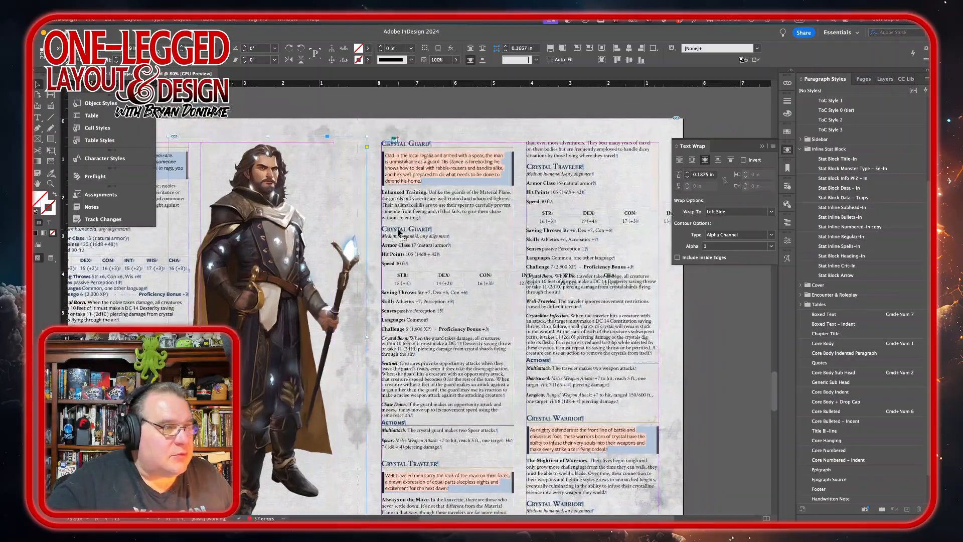
pyautogui.hscroll(-6, 399, 232)
pyautogui.scroll(1, 399, 233)
pyautogui.click(365, 221)
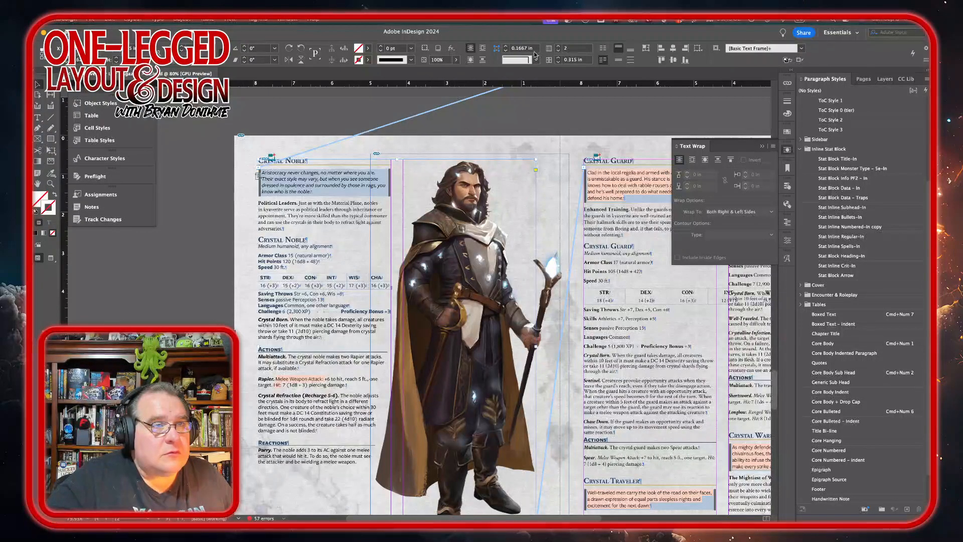
pyautogui.click(558, 50)
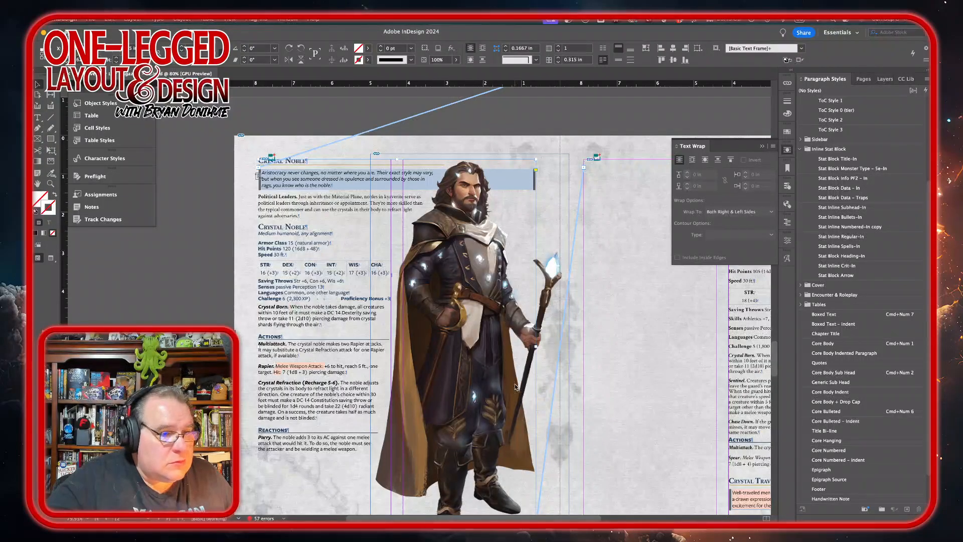
pyautogui.moveTo(535, 346); pyautogui.dragTo(433, 339)
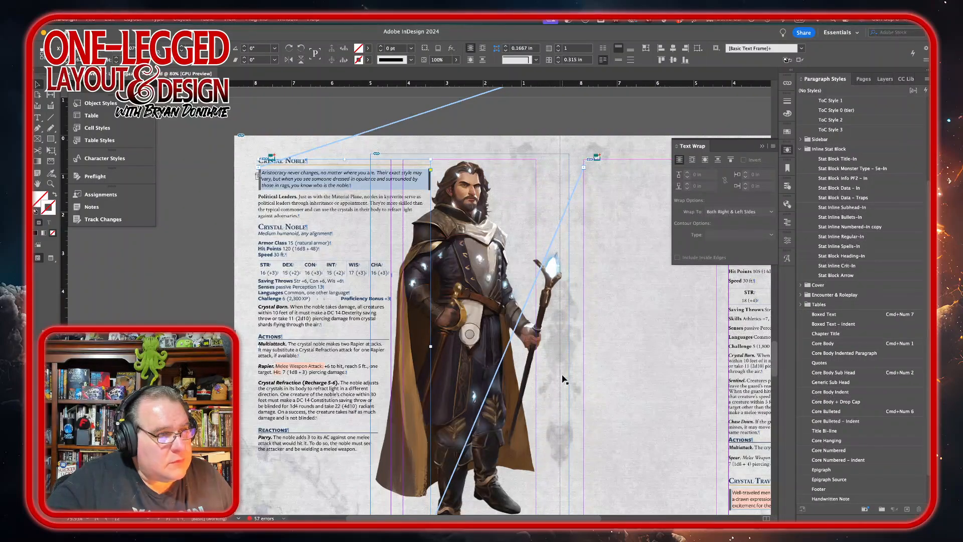
# Step: Delete the column break at the top of the Crystal Guard column
pyautogui.scroll(-5, 507, 331)
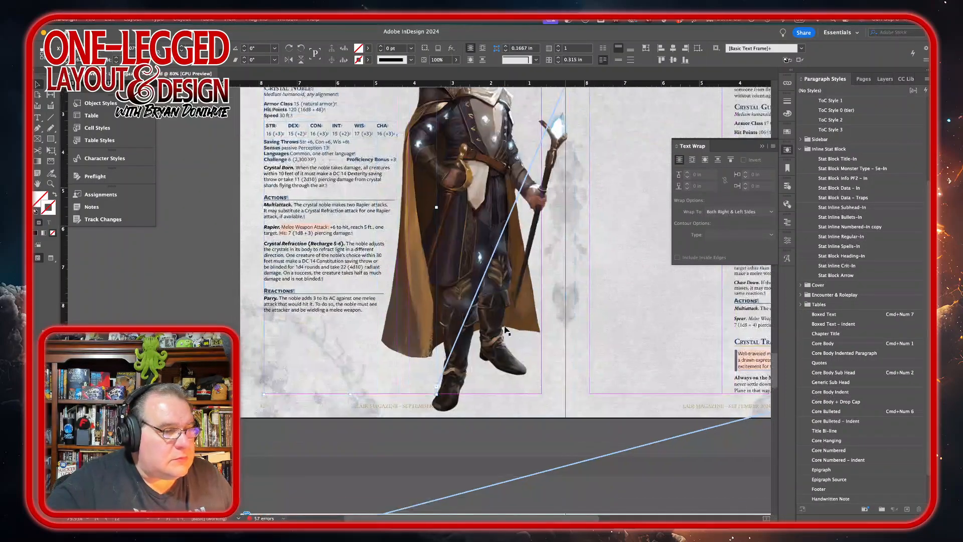
pyautogui.scroll(5, 505, 330)
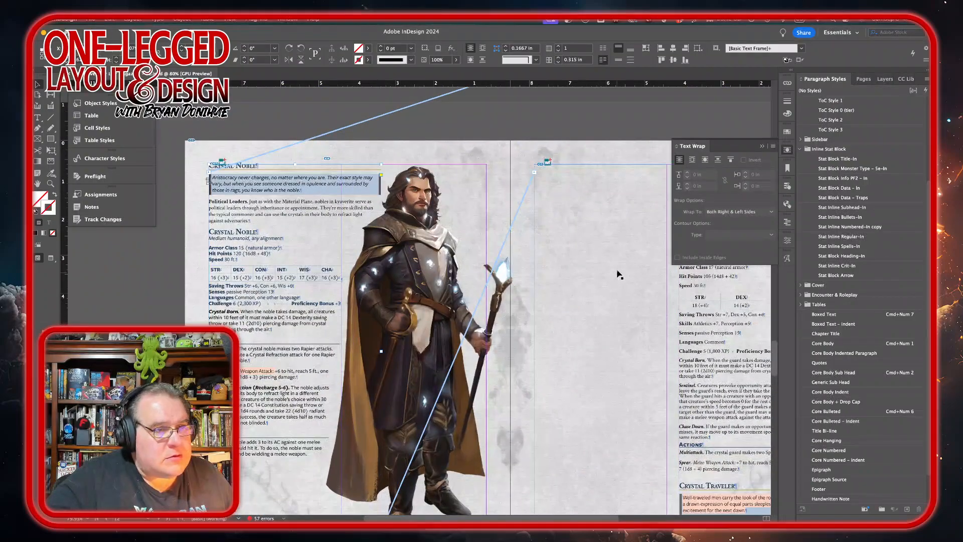
pyautogui.doubleClick(583, 169)
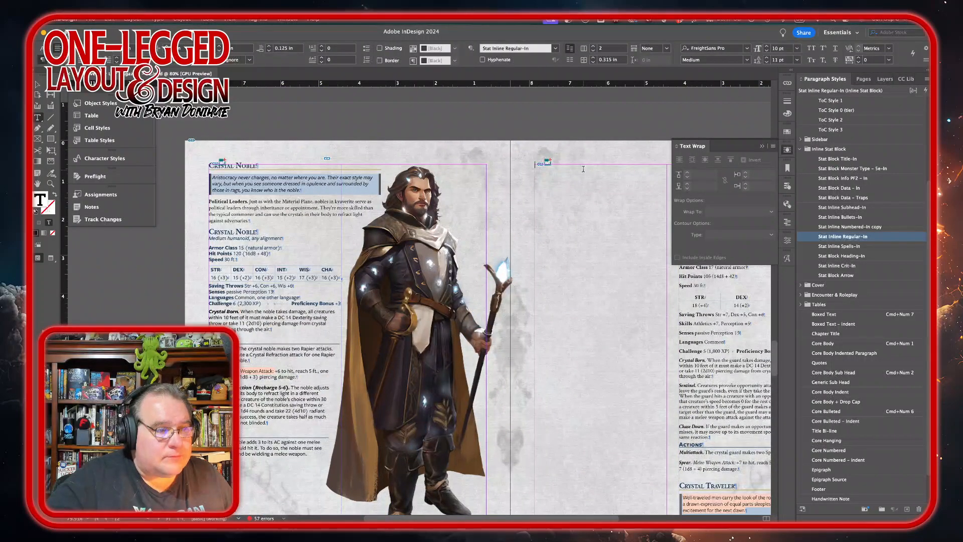
pyautogui.press('Delete')
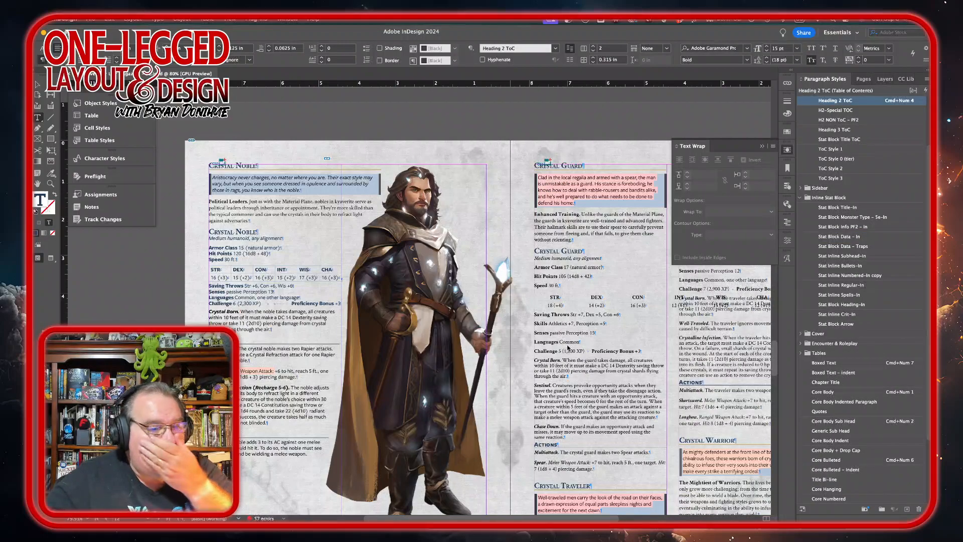
# Step: Set the Crystal Guard intro boxed text's font style to Medium Italic
pyautogui.scroll(-3, 541, 323)
pyautogui.hscroll(4, 541, 323)
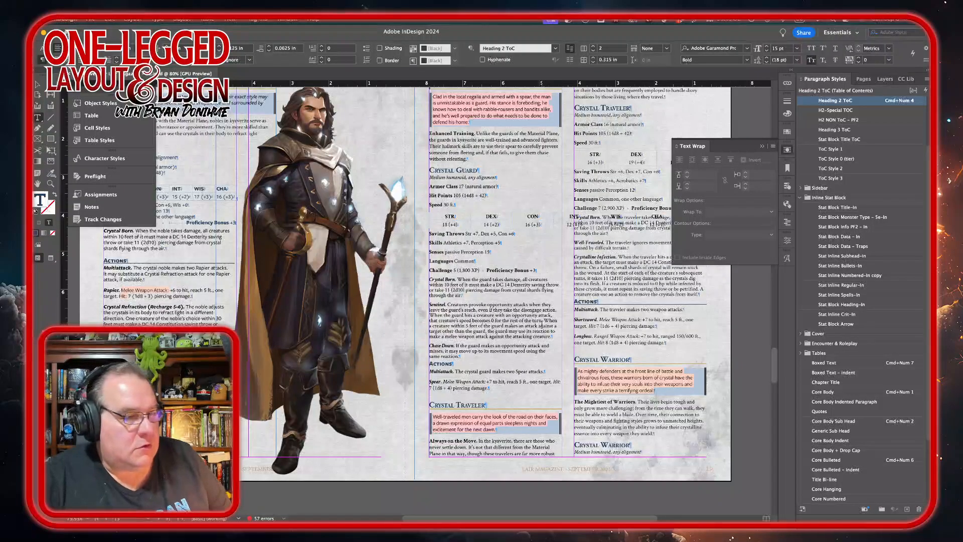
pyautogui.scroll(5, 354, 342)
pyautogui.hscroll(1, 355, 342)
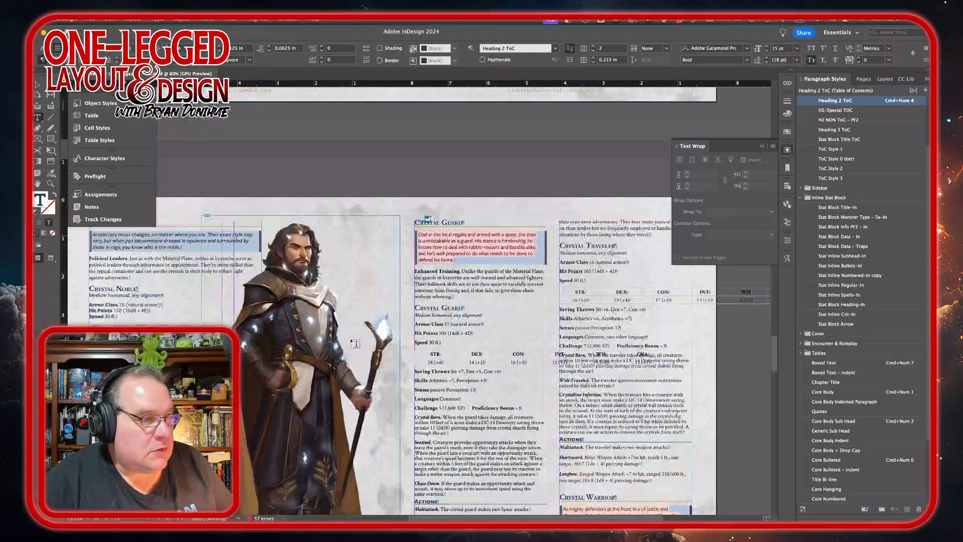
pyautogui.moveTo(480, 263); pyautogui.dragTo(417, 231)
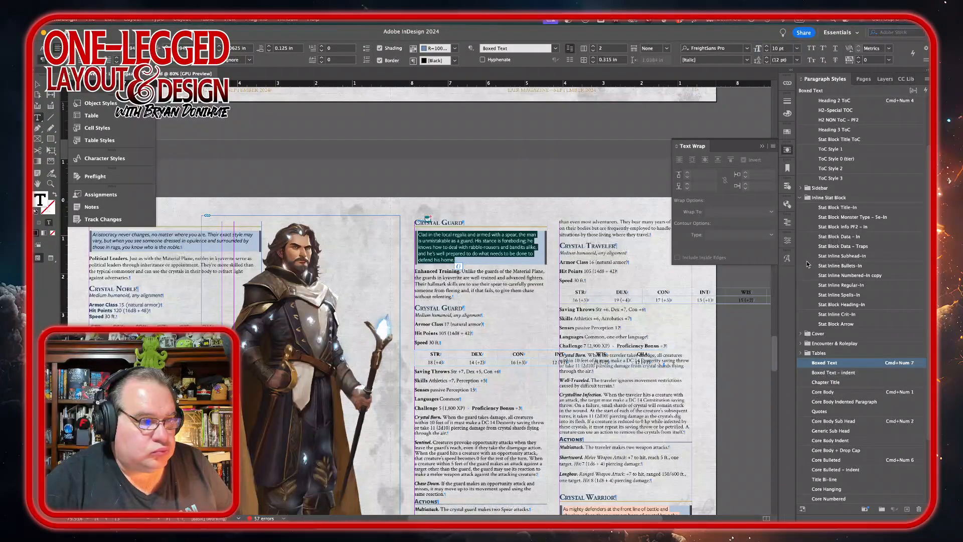
pyautogui.click(787, 240)
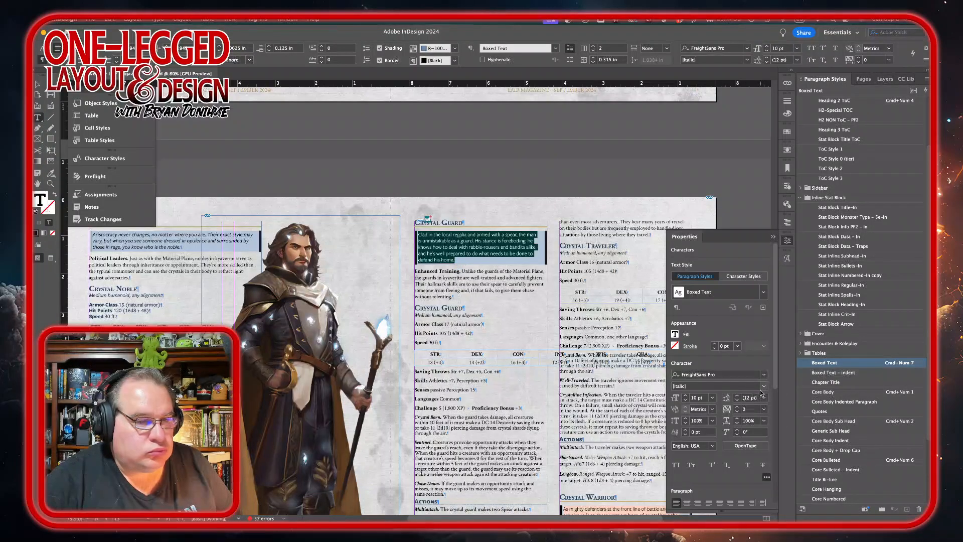
pyautogui.click(764, 385)
pyautogui.click(698, 445)
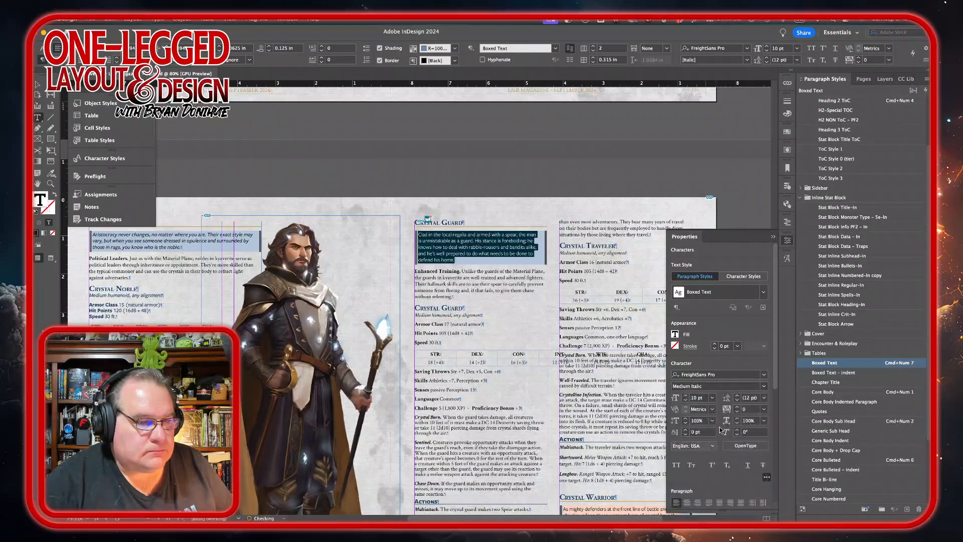
pyautogui.click(788, 241)
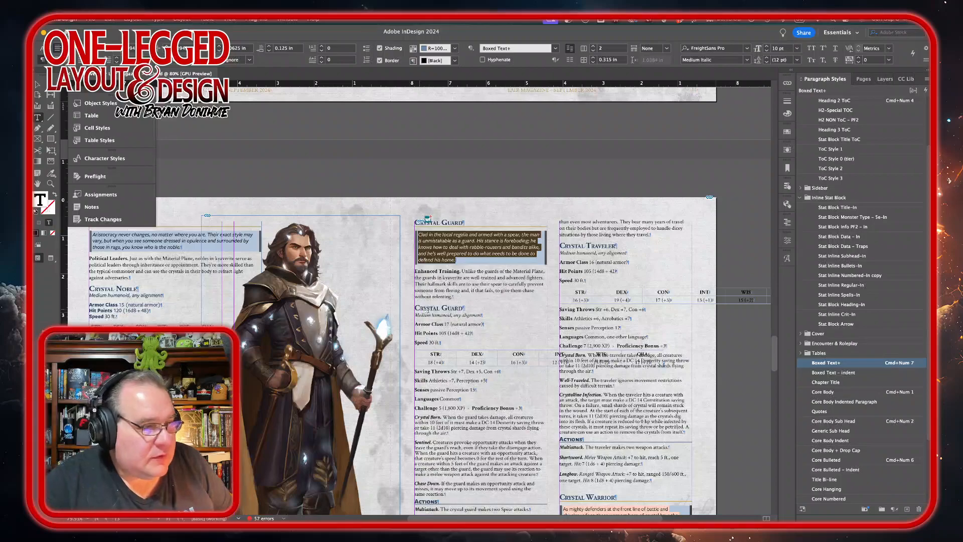
# Step: Apply Stat Block Monster Type – 5e-In to the Crystal Guard's type line and set it to Medium Italic
pyautogui.tripleClick(430, 315)
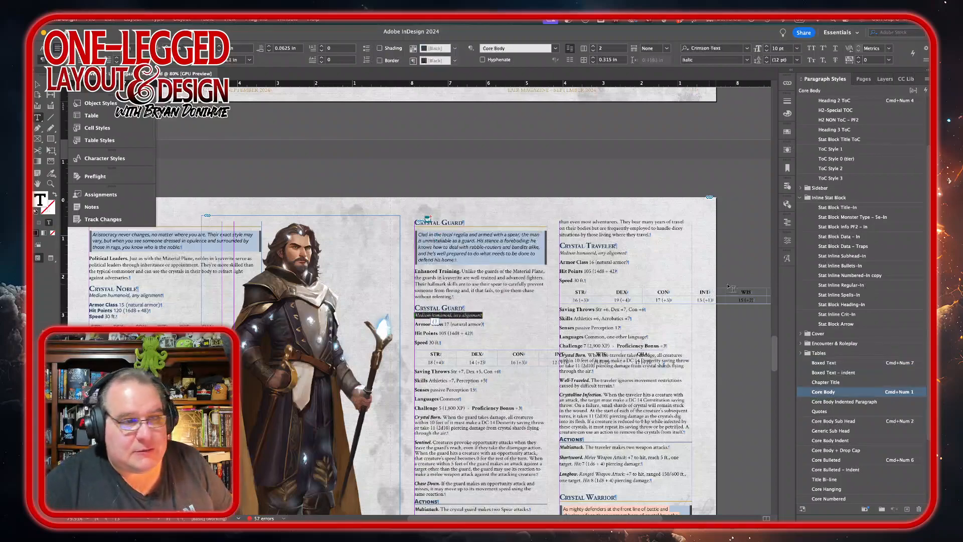
pyautogui.click(877, 217)
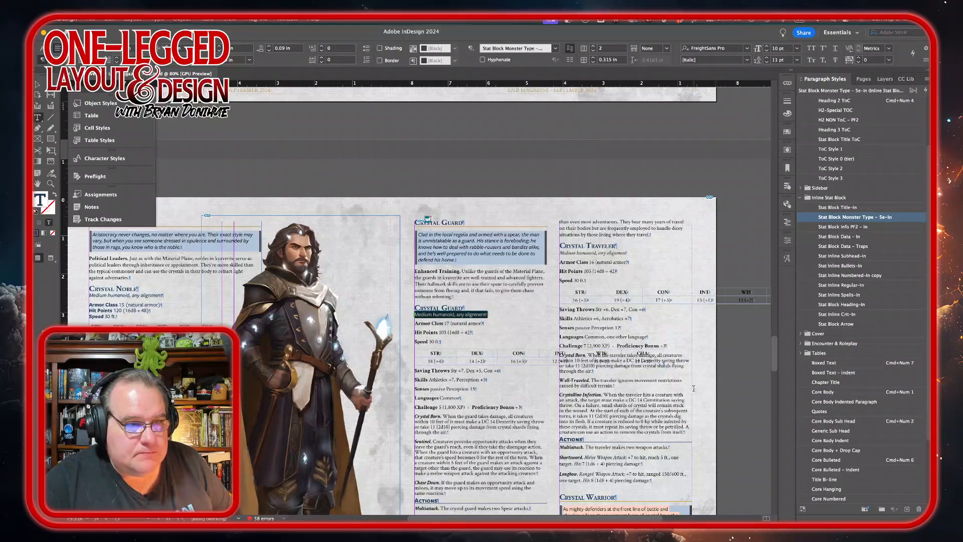
pyautogui.click(788, 240)
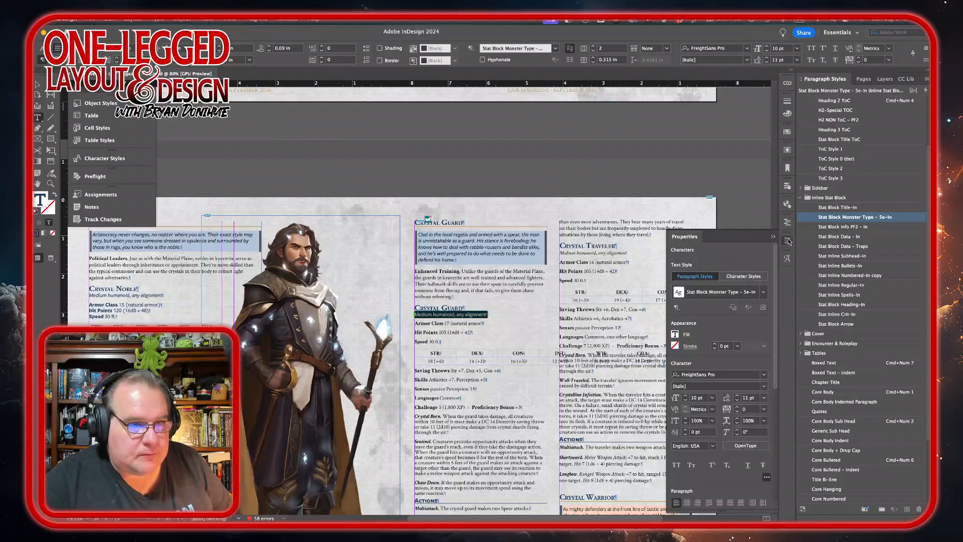
pyautogui.click(754, 387)
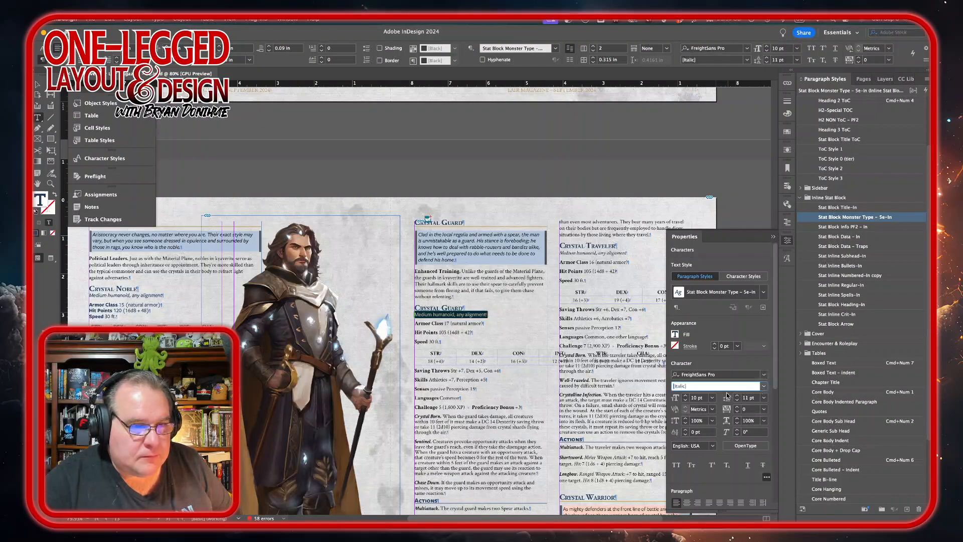
pyautogui.click(764, 386)
pyautogui.click(720, 443)
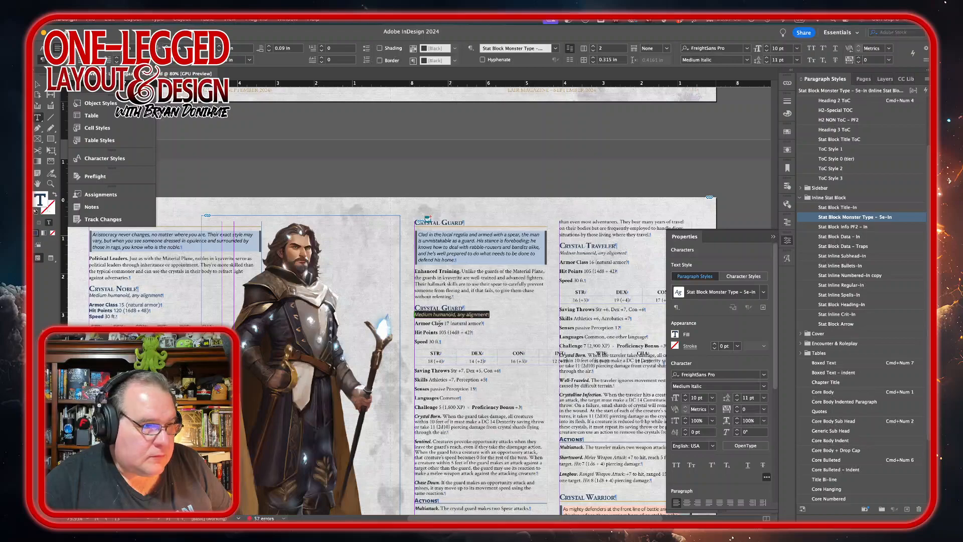
# Step: Apply Stat Block Data – In to the Crystal Guard's Armor Class, Hit Points, Speed lines and ability score table
pyautogui.moveTo(415, 323); pyautogui.dragTo(442, 342)
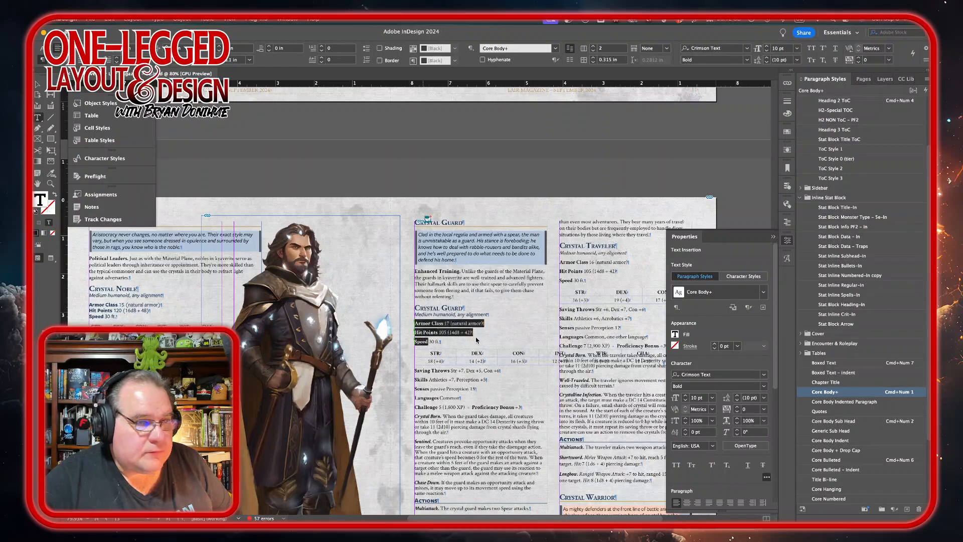
pyautogui.click(866, 239)
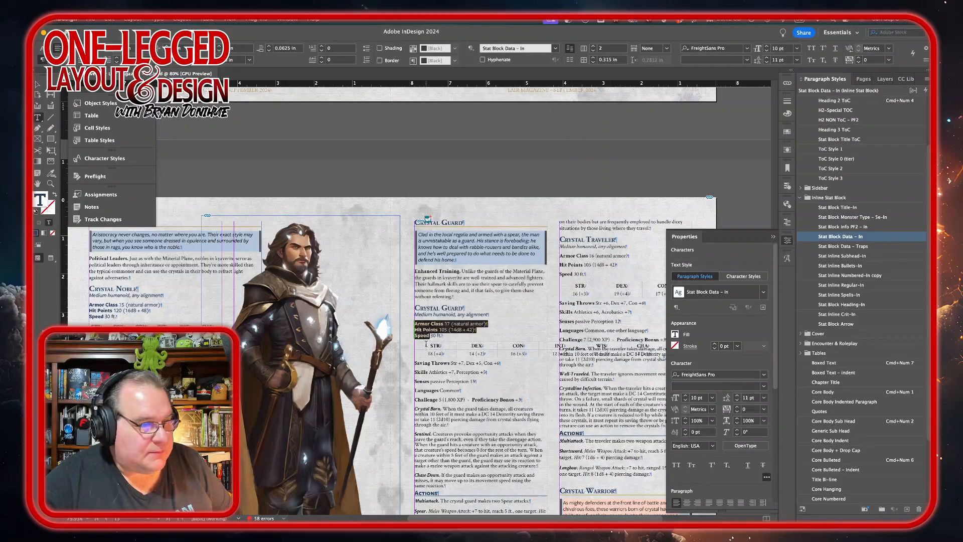
pyautogui.moveTo(429, 353); pyautogui.dragTo(641, 381)
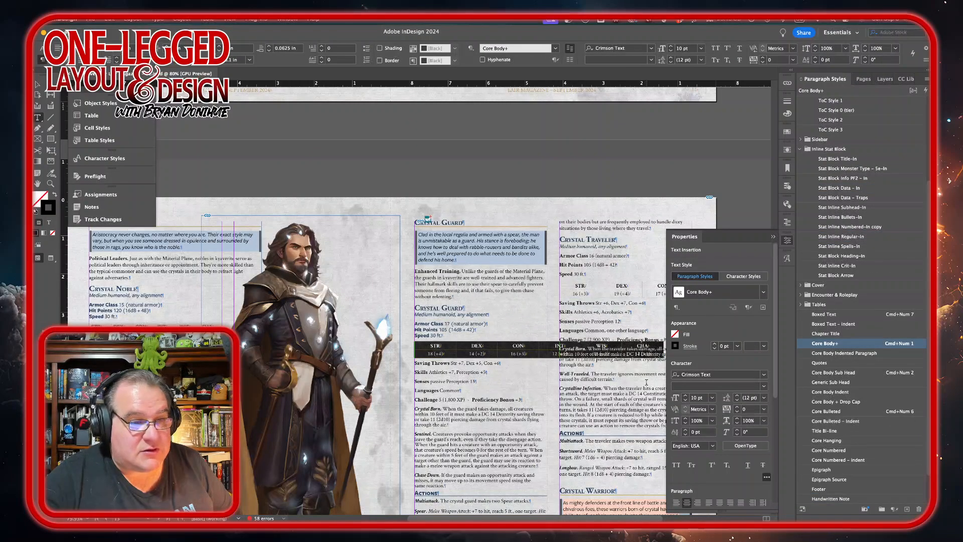
pyautogui.click(846, 189)
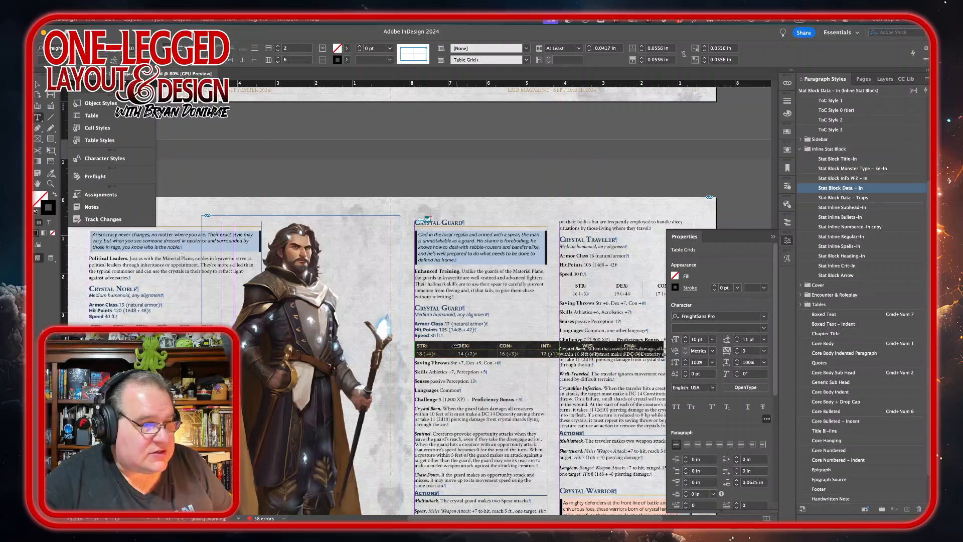
# Step: Distribute the columns of the Crystal Guard's ability score table evenly
pyautogui.moveTo(455, 346); pyautogui.dragTo(548, 346)
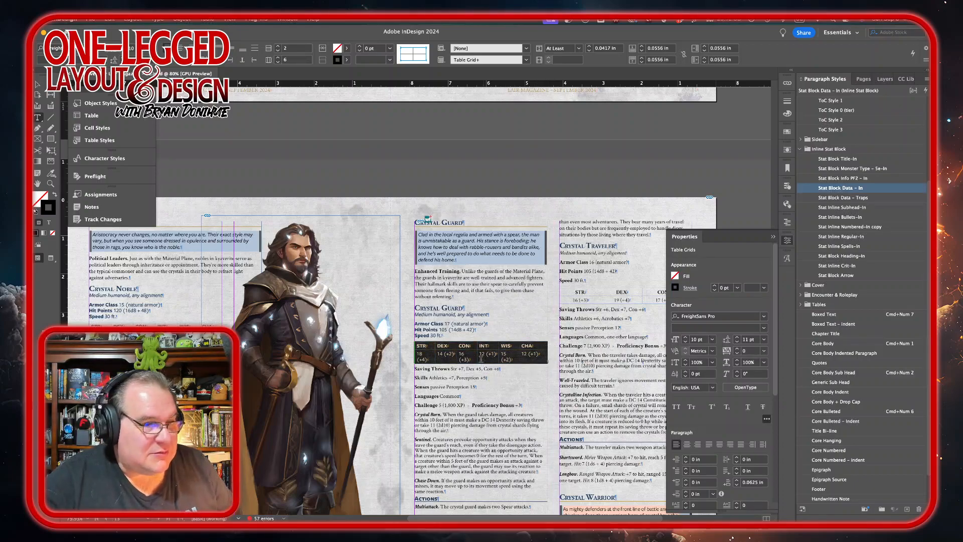
pyautogui.rightClick(516, 359)
pyautogui.moveTo(568, 399)
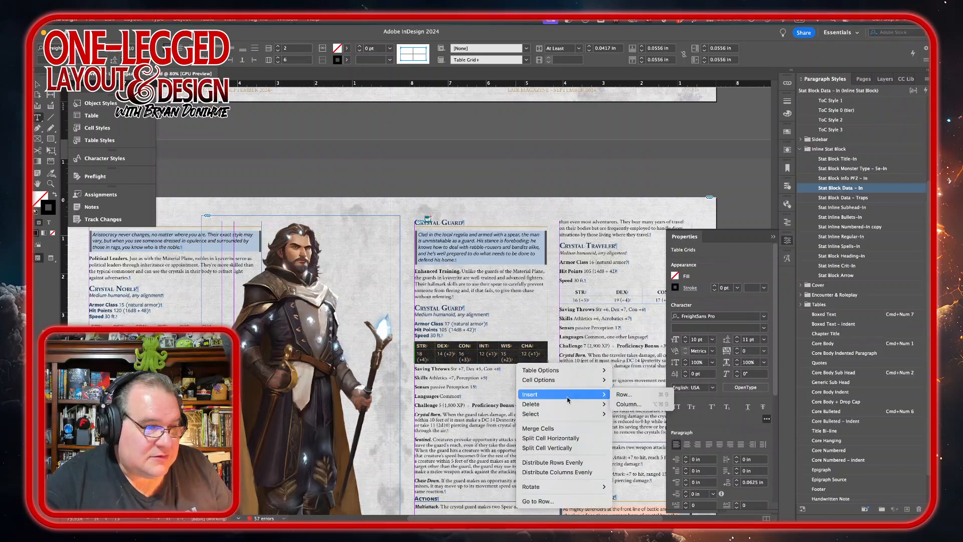
pyautogui.click(559, 472)
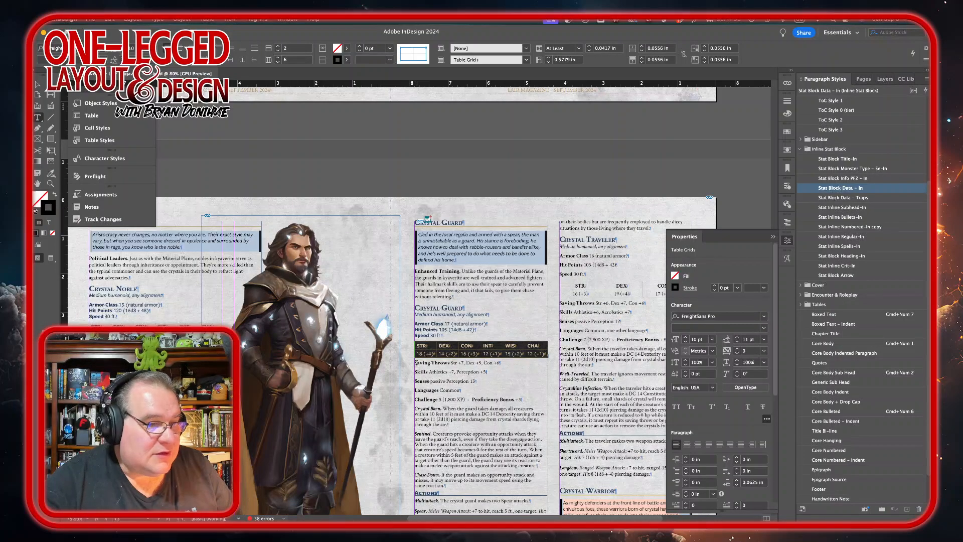
# Step: Apply Stat Block Data – In to the Saving Throws through Challenge lines and tab Proficiency Bonus to the right
pyautogui.moveTo(415, 362); pyautogui.dragTo(525, 401)
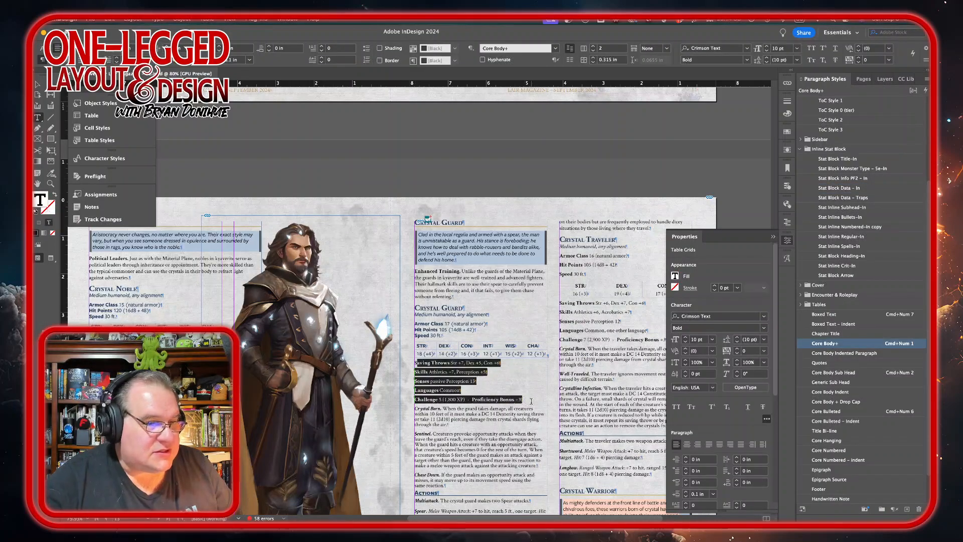
pyautogui.click(879, 187)
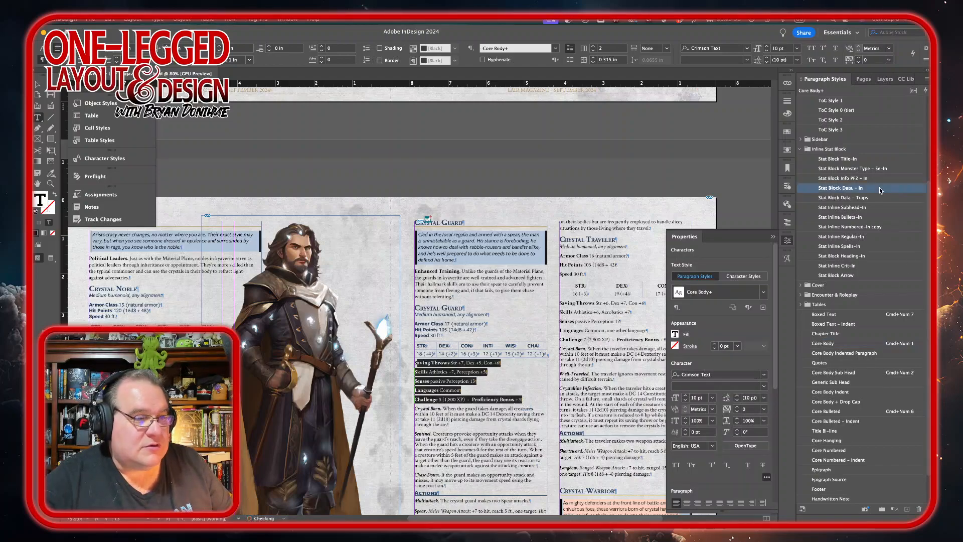
pyautogui.click(467, 382)
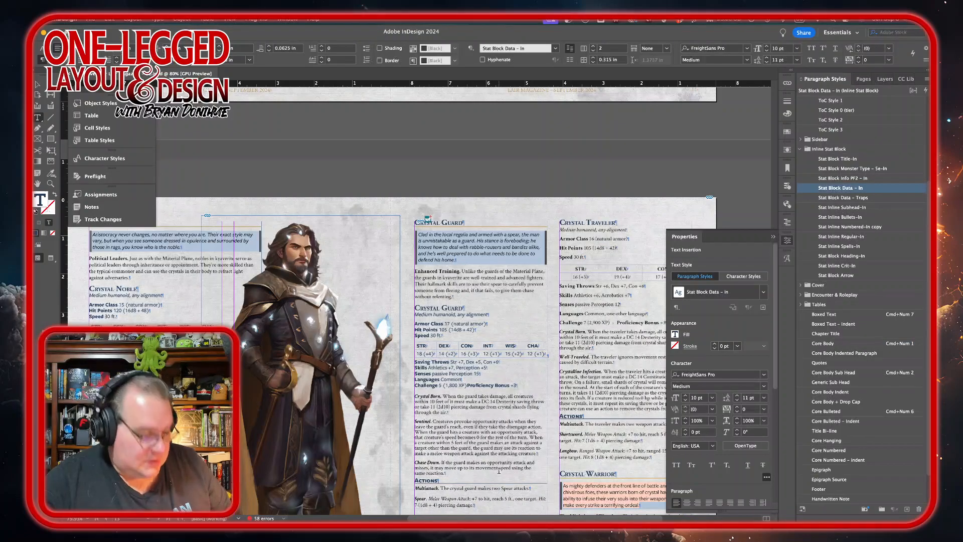
pyautogui.press('Tab')
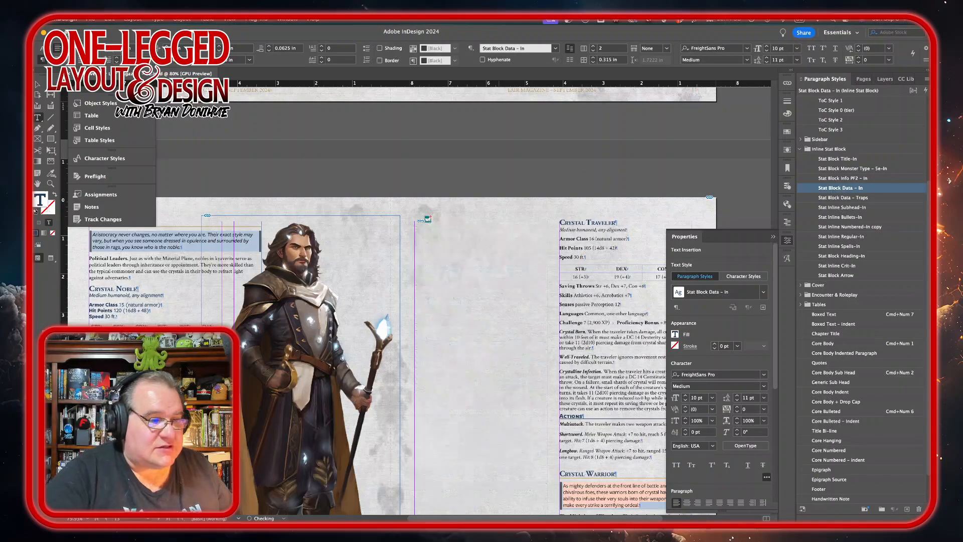
pyautogui.press('Tab')
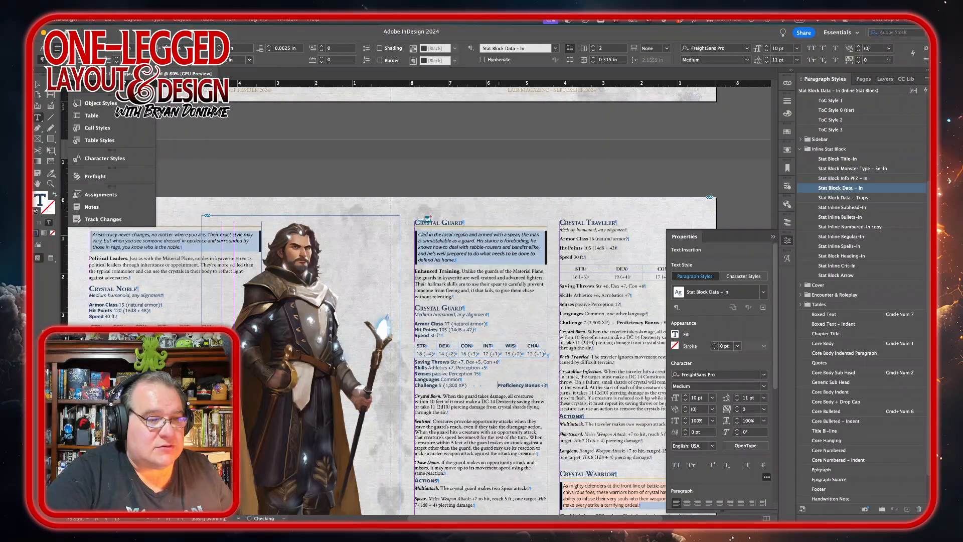
# Step: Apply Stat Inline Regular–In to the Crystal Born, Sentinel and Chase Down trait paragraphs
pyautogui.scroll(-3, 491, 404)
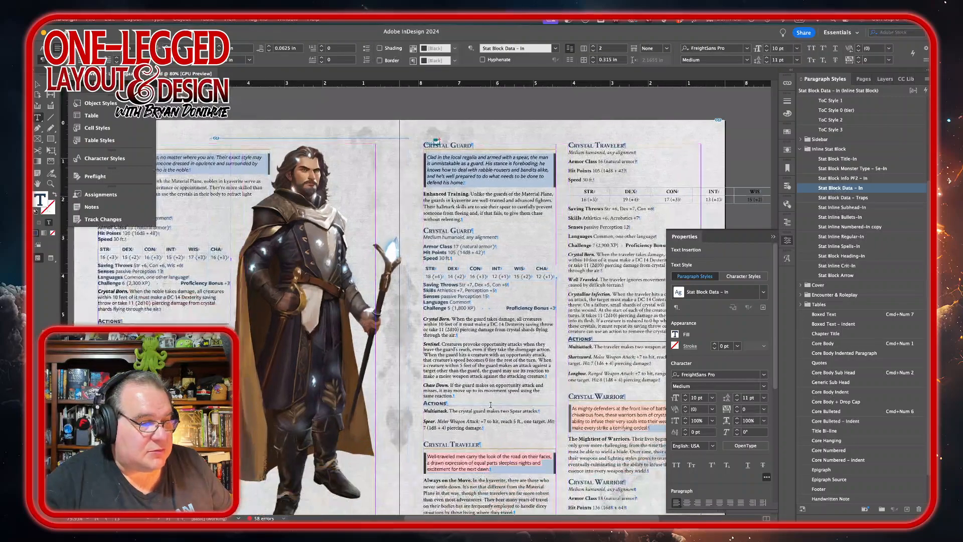
pyautogui.moveTo(471, 325); pyautogui.dragTo(467, 385)
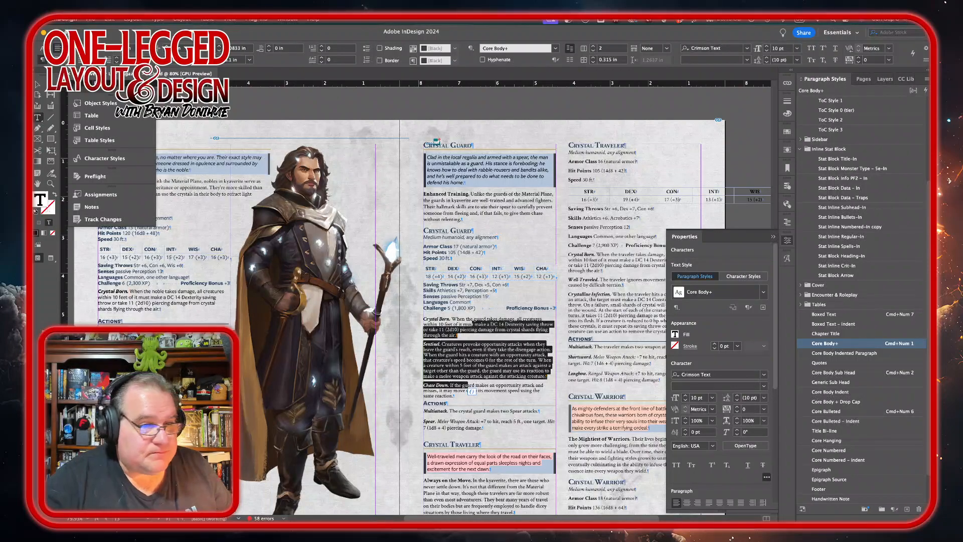
pyautogui.click(837, 237)
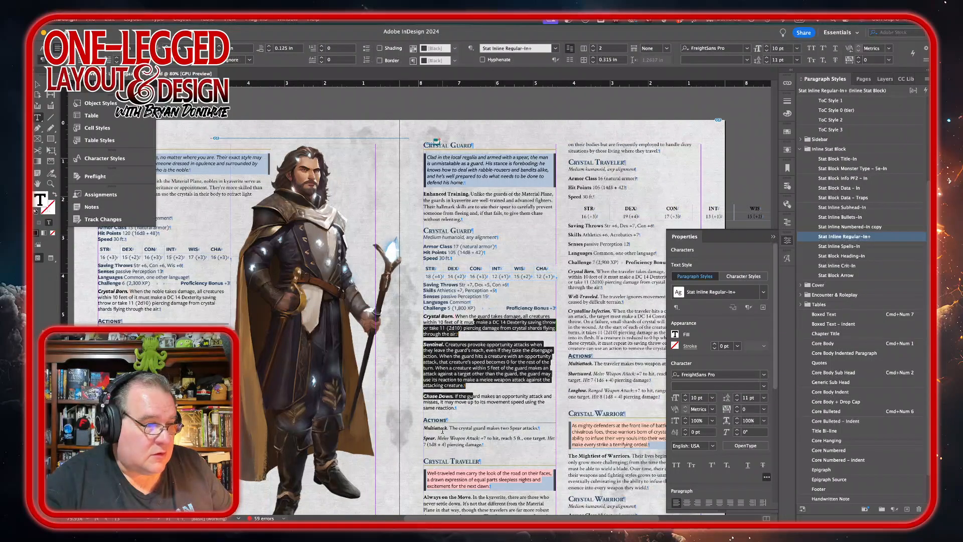
# Step: Apply Stat Block Data – In to the Crystal Guard's Multiattack and Spear action lines
pyautogui.moveTo(446, 428); pyautogui.dragTo(445, 449)
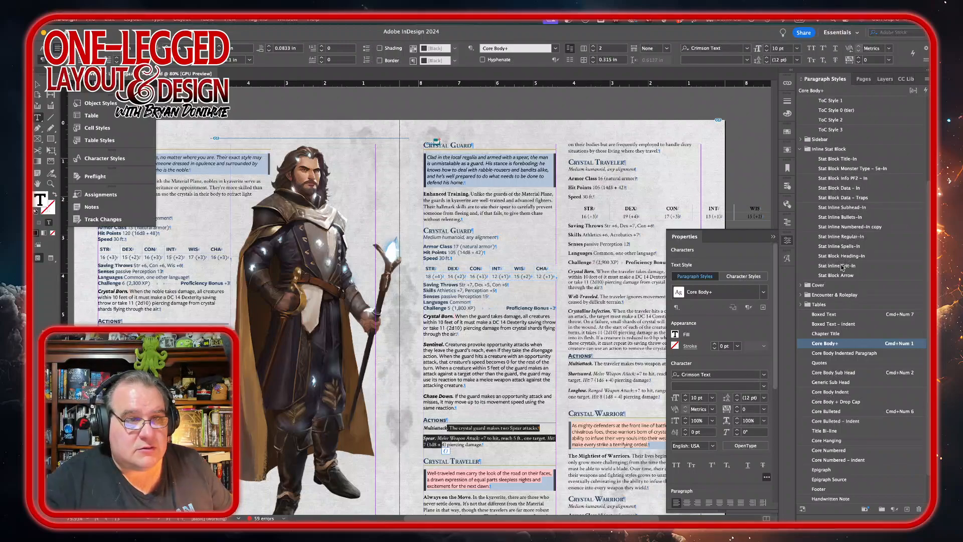
pyautogui.click(841, 190)
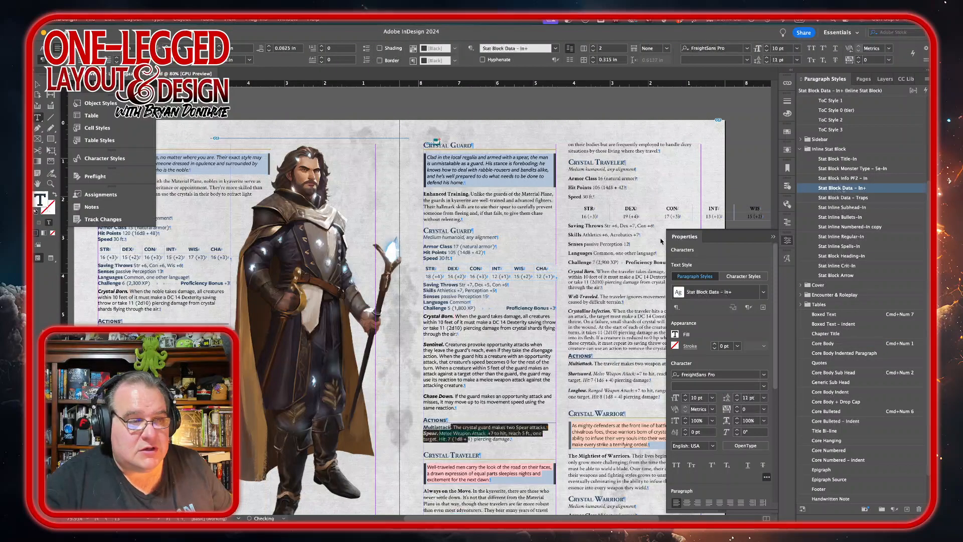
pyautogui.scroll(-8, 485, 330)
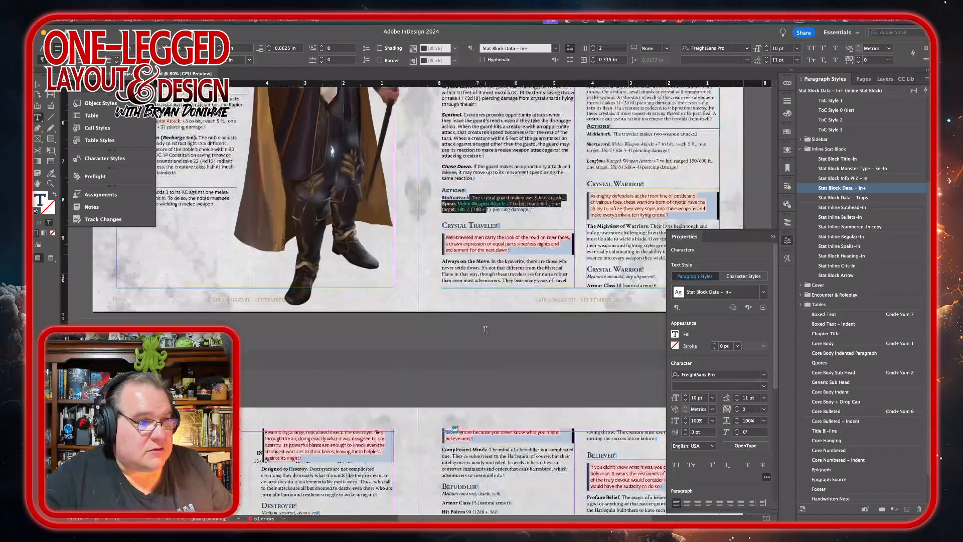
pyautogui.scroll(5, 484, 330)
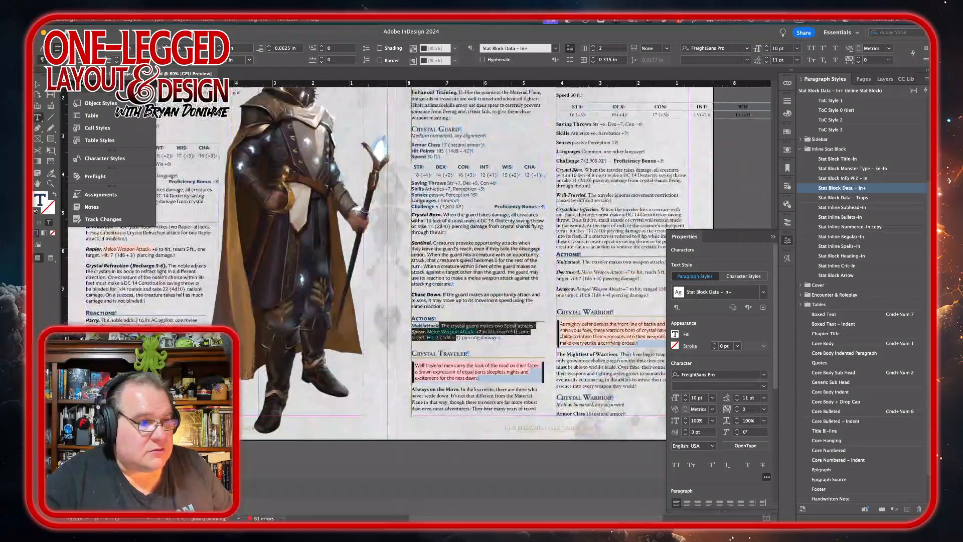
pyautogui.click(517, 339)
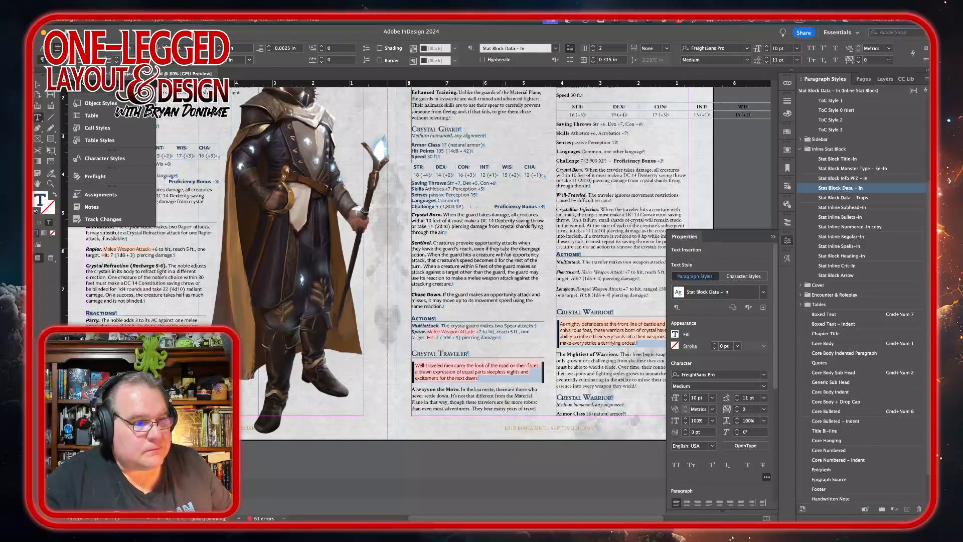
# Step: Set the Crystal Guard text frame to one column and narrow it to about 4.5 in wide
pyautogui.scroll(3, 506, 249)
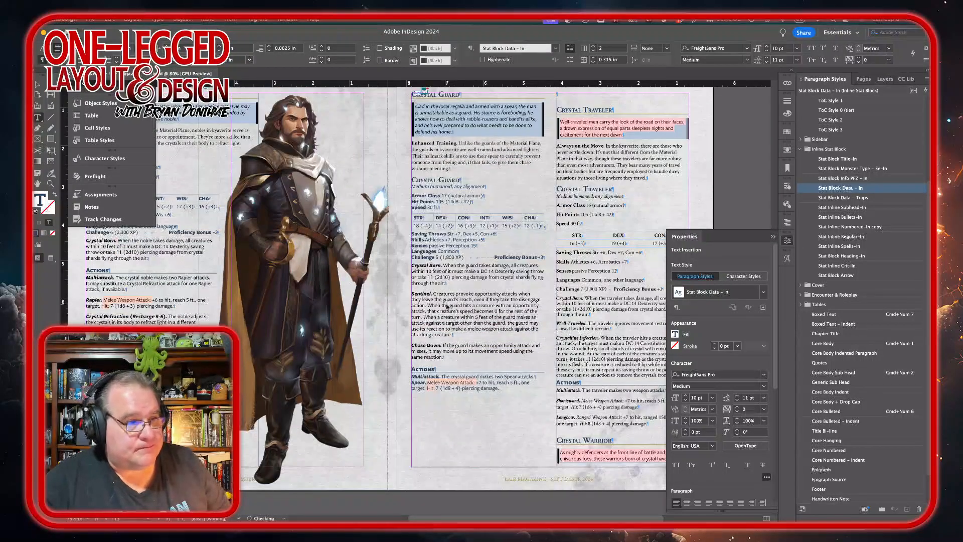
pyautogui.scroll(-1, 447, 304)
pyautogui.scroll(3, 447, 304)
pyautogui.hscroll(4, 447, 303)
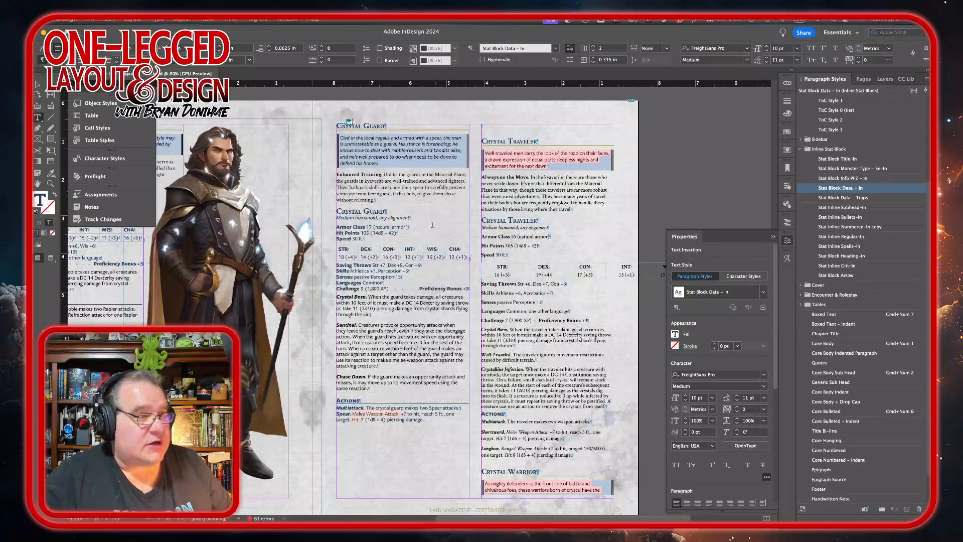
pyautogui.press('super+KP_7')
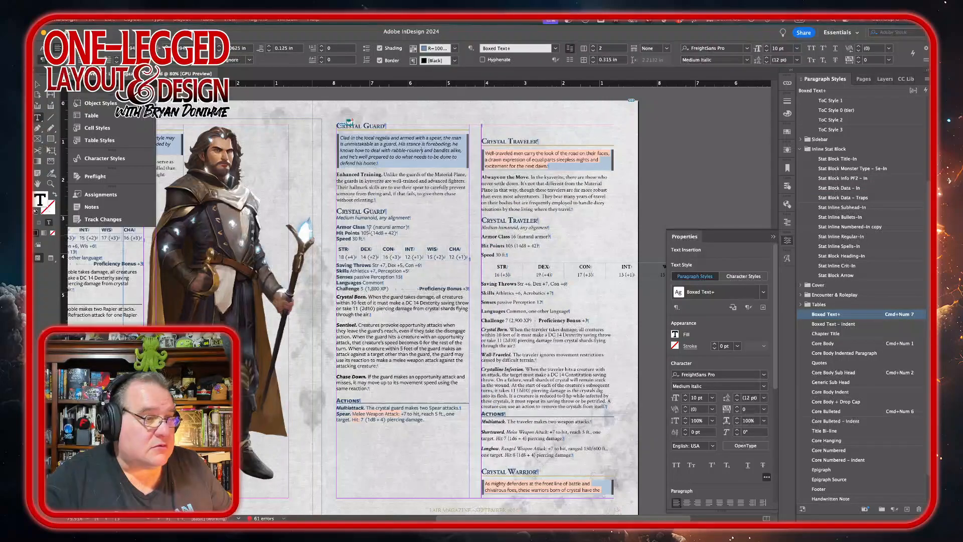
pyautogui.click(593, 50)
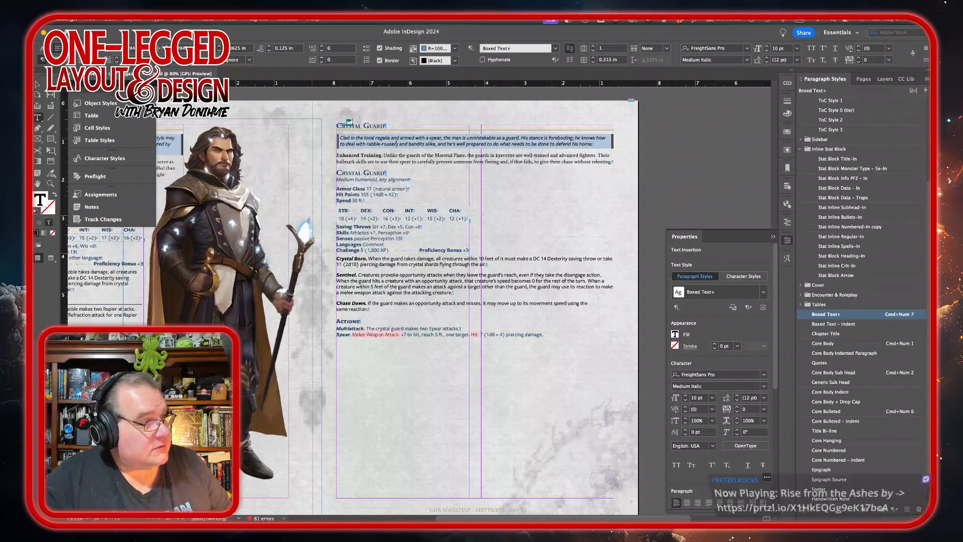
pyautogui.press('Escape')
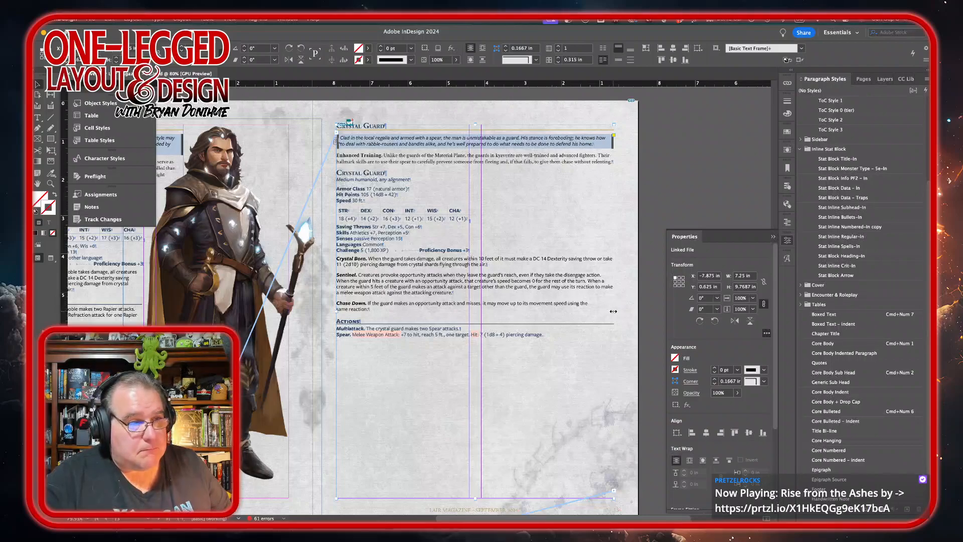
pyautogui.moveTo(612, 310); pyautogui.dragTo(511, 304)
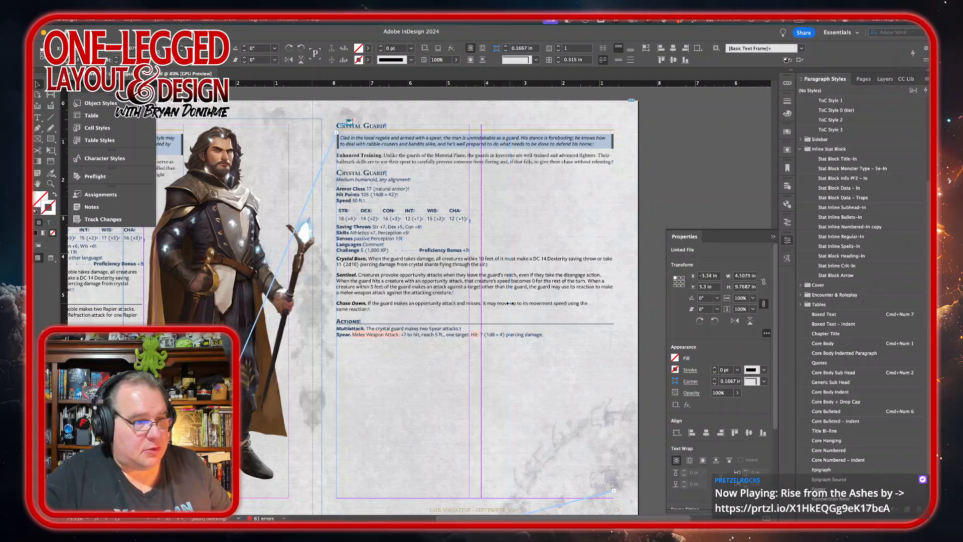
# Step: Place crystal-guard.png beside the Crystal Guard stat block in a frame about 6.7 by 6.7 in
pyautogui.moveTo(434, 496)
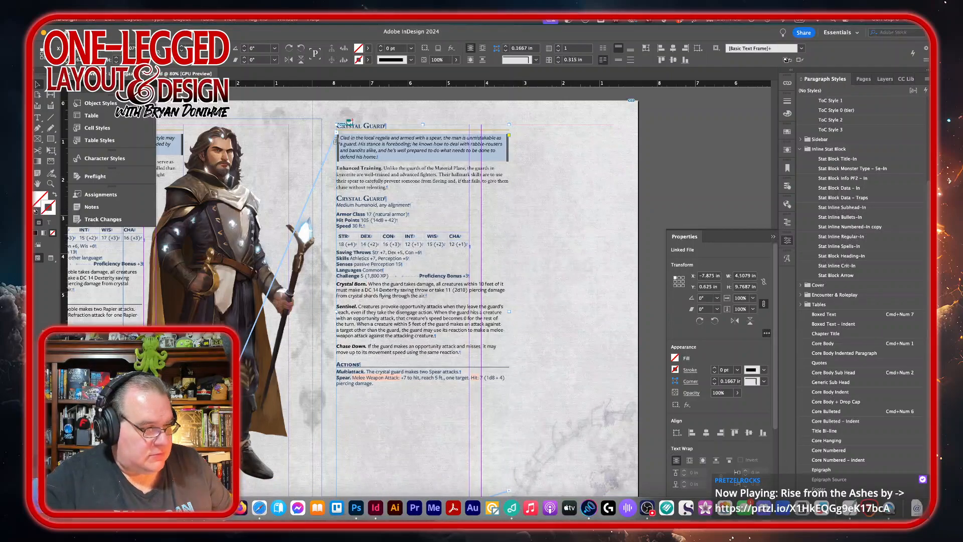
pyautogui.press('super+d')
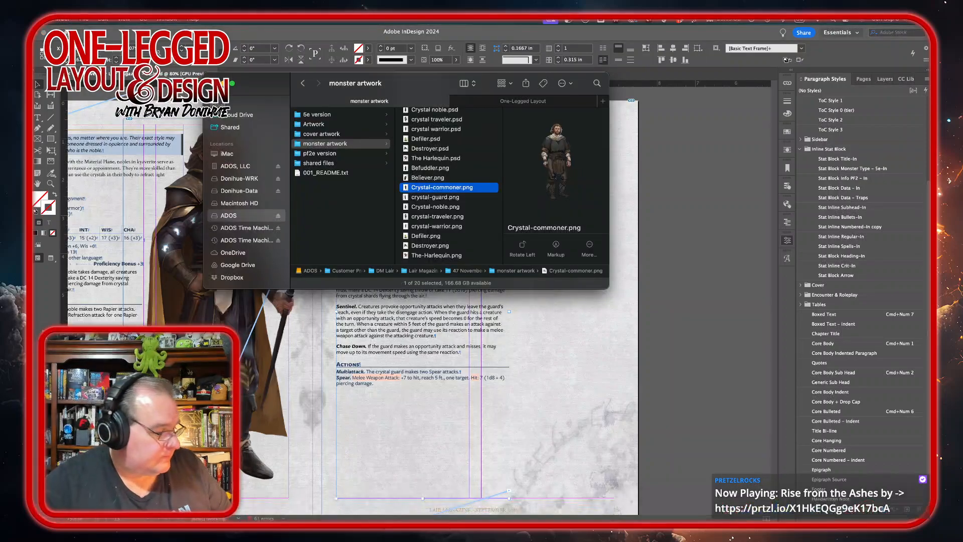
pyautogui.scroll(1, 461, 252)
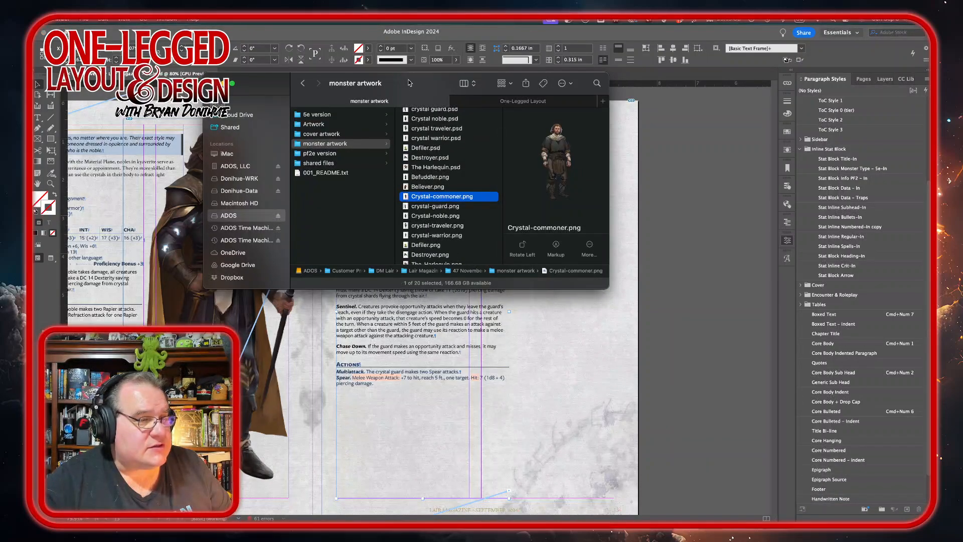
pyautogui.moveTo(409, 82); pyautogui.dragTo(436, 58)
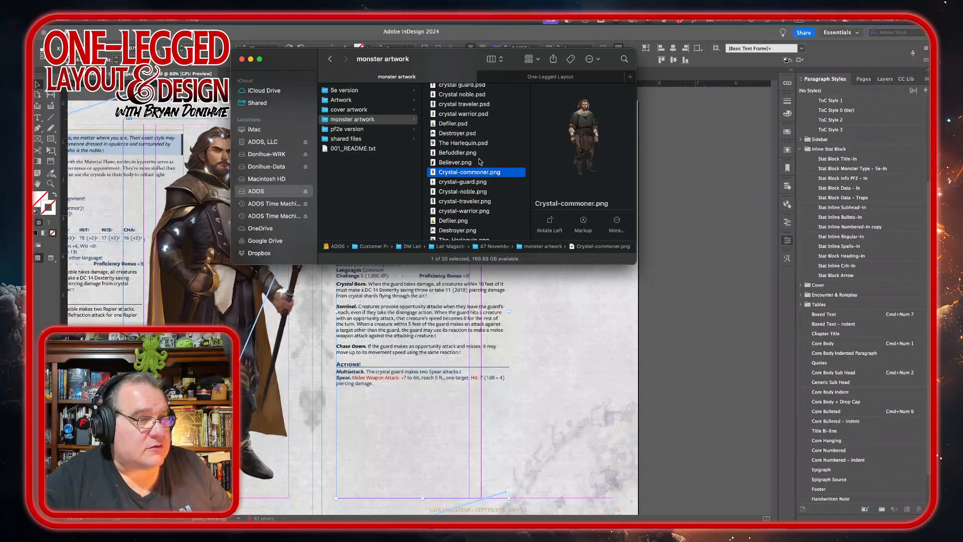
pyautogui.click(450, 184)
pyautogui.moveTo(451, 185); pyautogui.dragTo(652, 316)
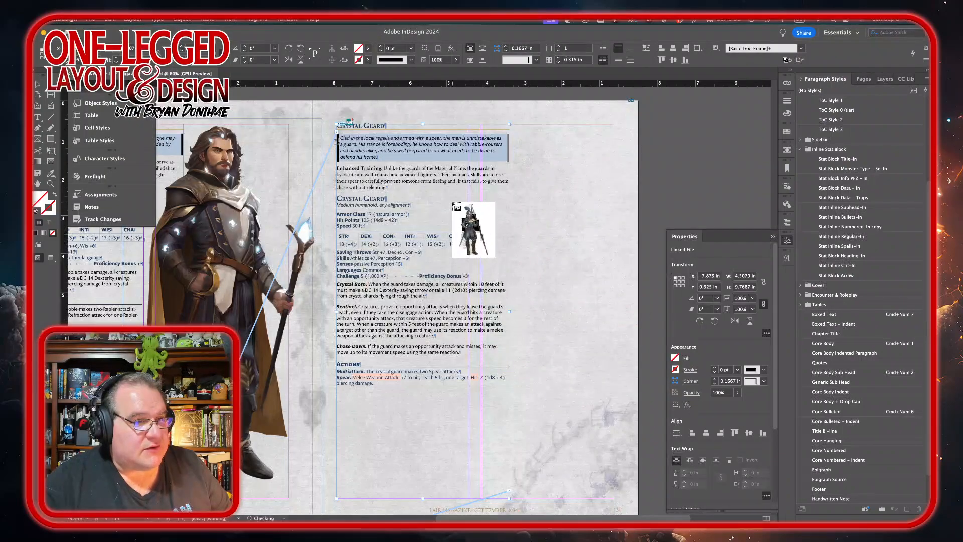
pyautogui.moveTo(457, 172); pyautogui.dragTo(667, 508)
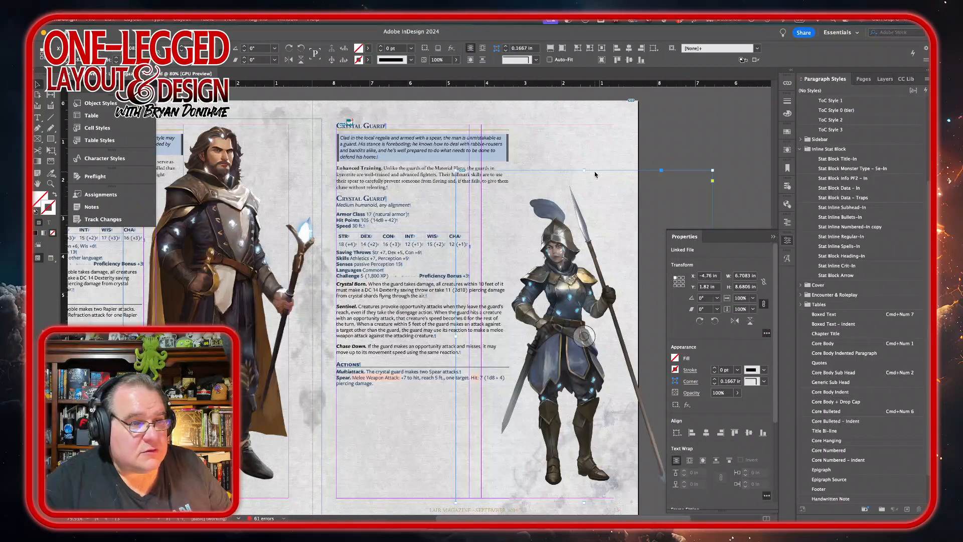
# Step: Crop the guard image frame to about 4.86 in wide by 6.2 in tall
pyautogui.hscroll(3, 522, 319)
pyautogui.scroll(-1, 522, 319)
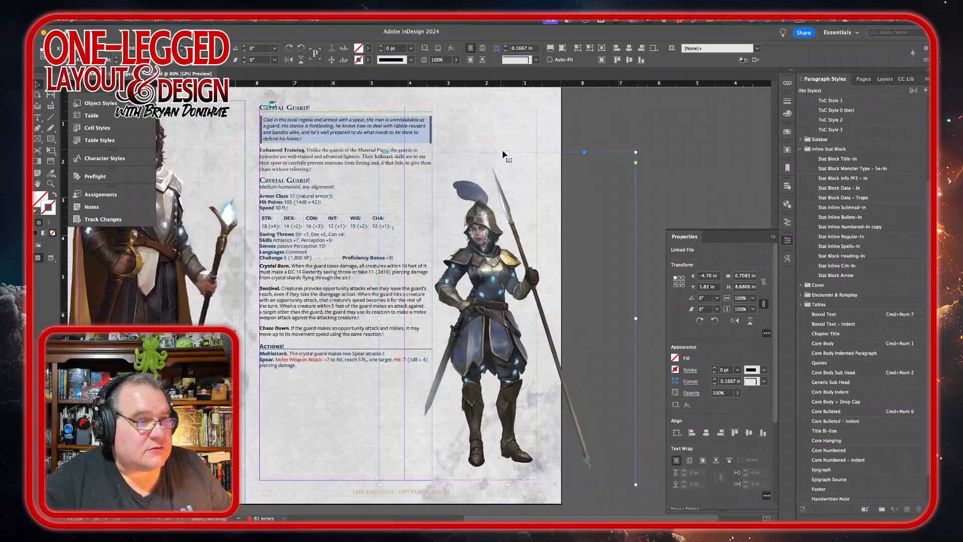
pyautogui.moveTo(507, 152); pyautogui.dragTo(504, 162)
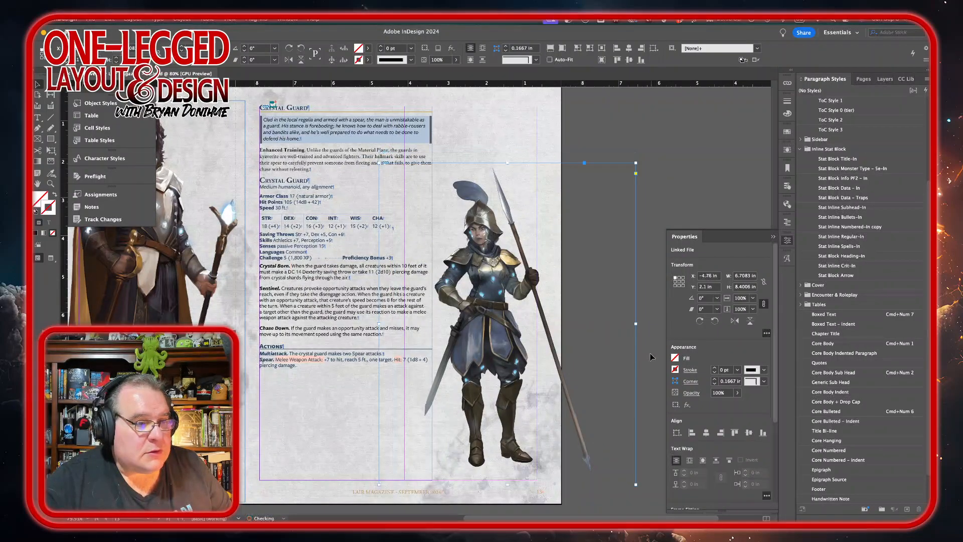
pyautogui.moveTo(636, 324); pyautogui.dragTo(600, 324)
pyautogui.moveTo(380, 325); pyautogui.dragTo(415, 325)
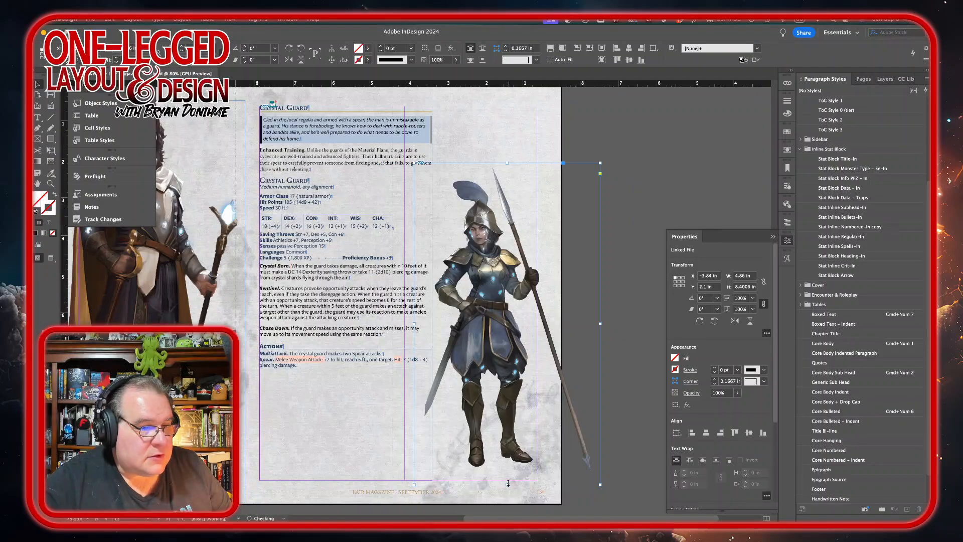
pyautogui.moveTo(507, 484); pyautogui.dragTo(508, 478)
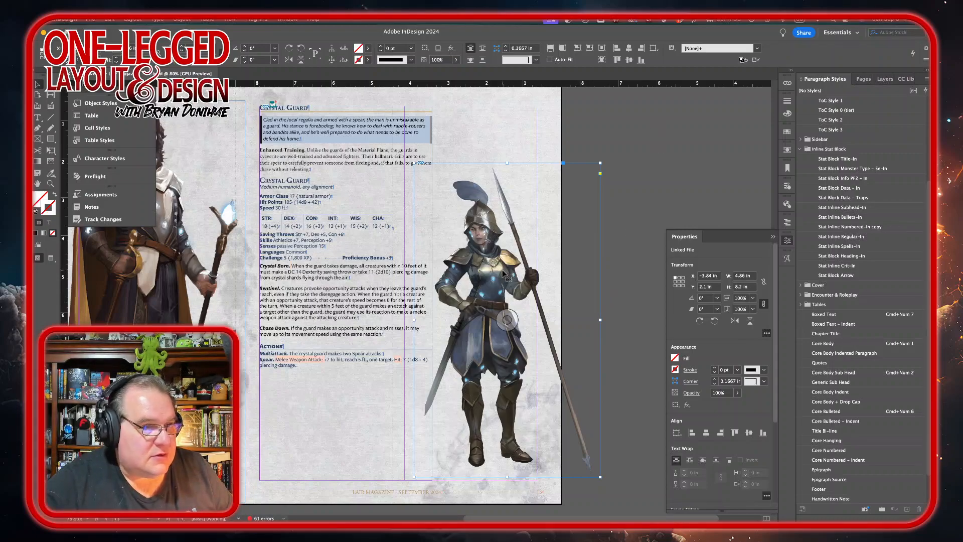
# Step: Move the guard artwork up and enlarge it to about 5.78 by 7.75 in
pyautogui.moveTo(503, 274); pyautogui.dragTo(498, 226)
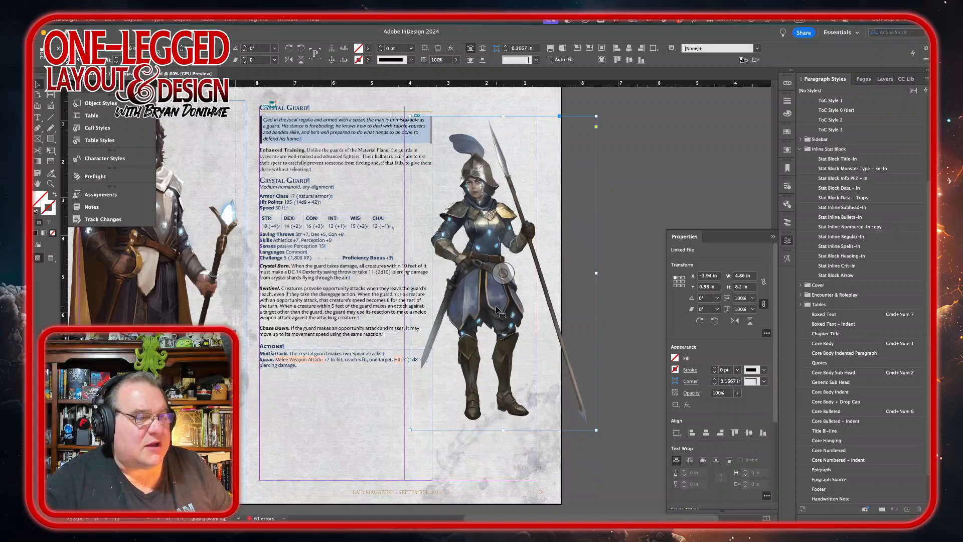
pyautogui.moveTo(496, 307); pyautogui.dragTo(489, 309)
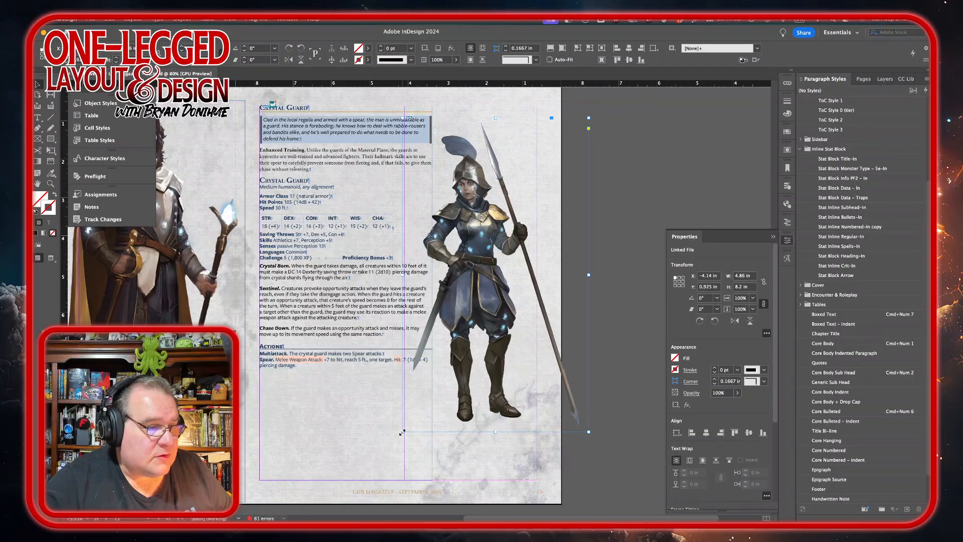
pyautogui.moveTo(402, 432); pyautogui.dragTo(368, 491)
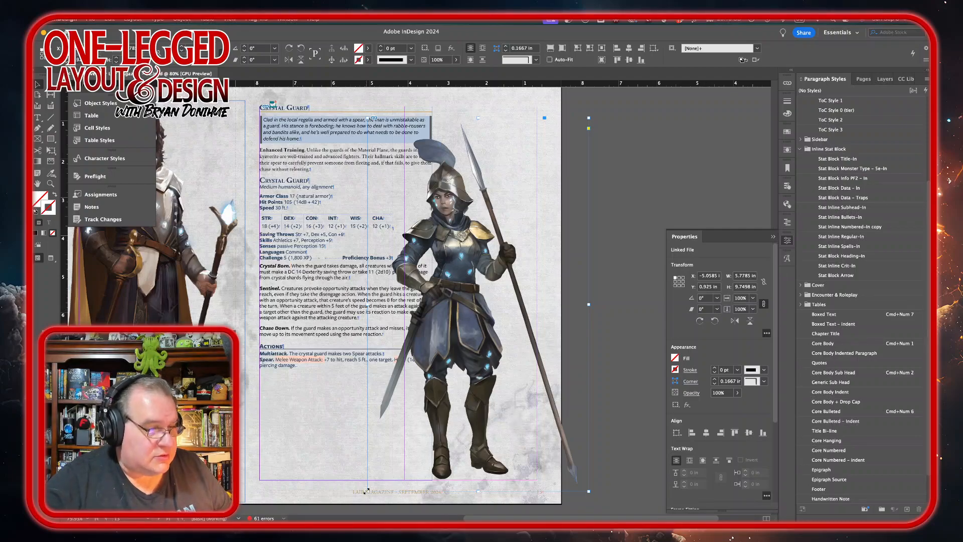
# Step: Resize the guard image frame to about 5.16 in wide by 9.92 in tall
pyautogui.moveTo(366, 491); pyautogui.dragTo(364, 495)
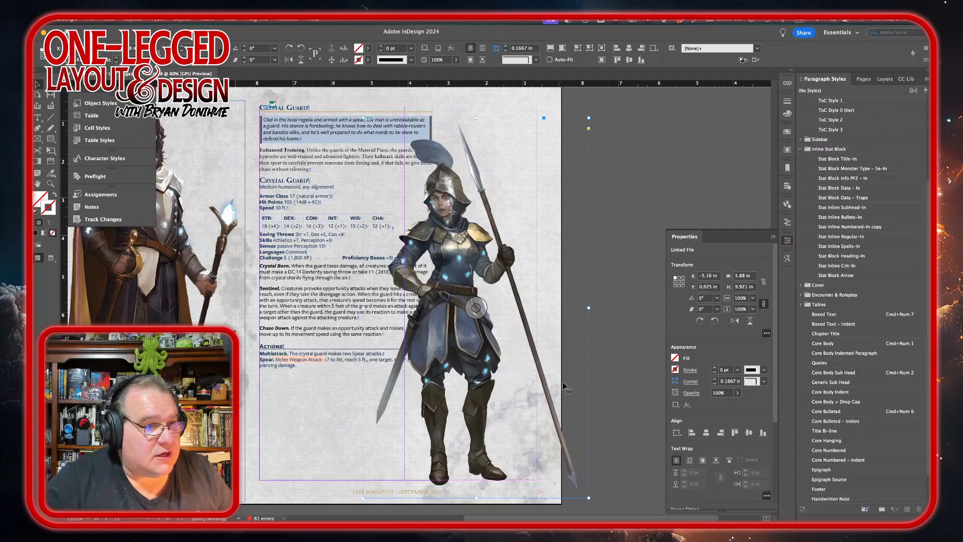
pyautogui.moveTo(590, 308); pyautogui.dragTo(562, 308)
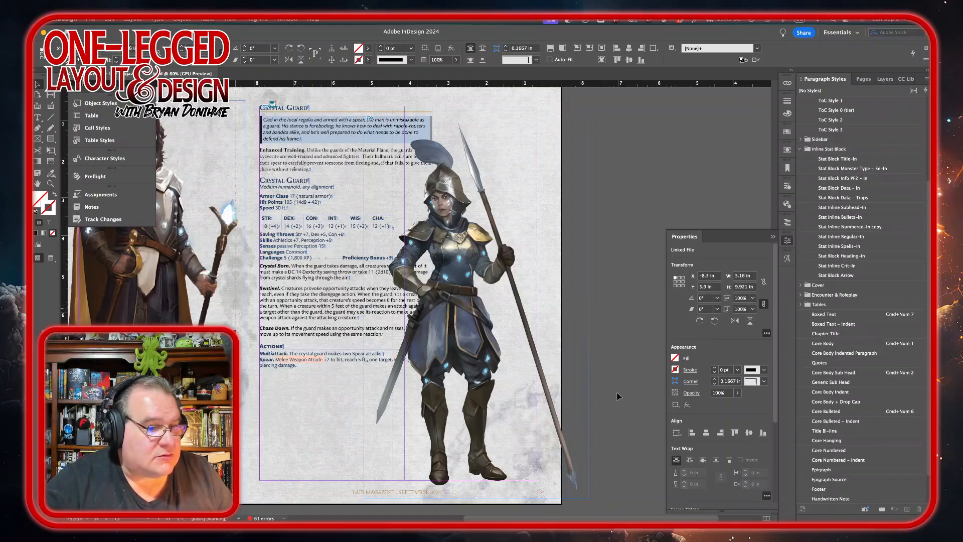
pyautogui.click(637, 252)
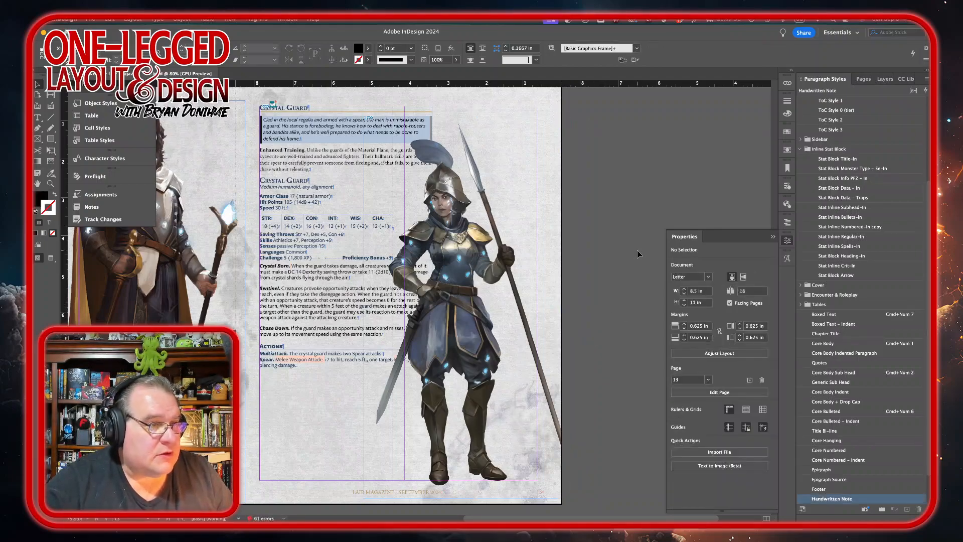
pyautogui.click(512, 289)
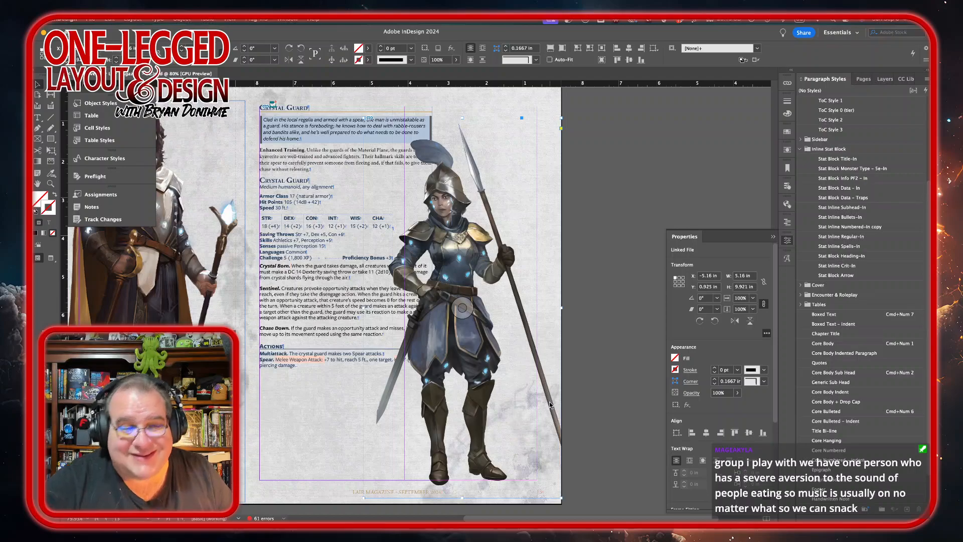
pyautogui.click(604, 191)
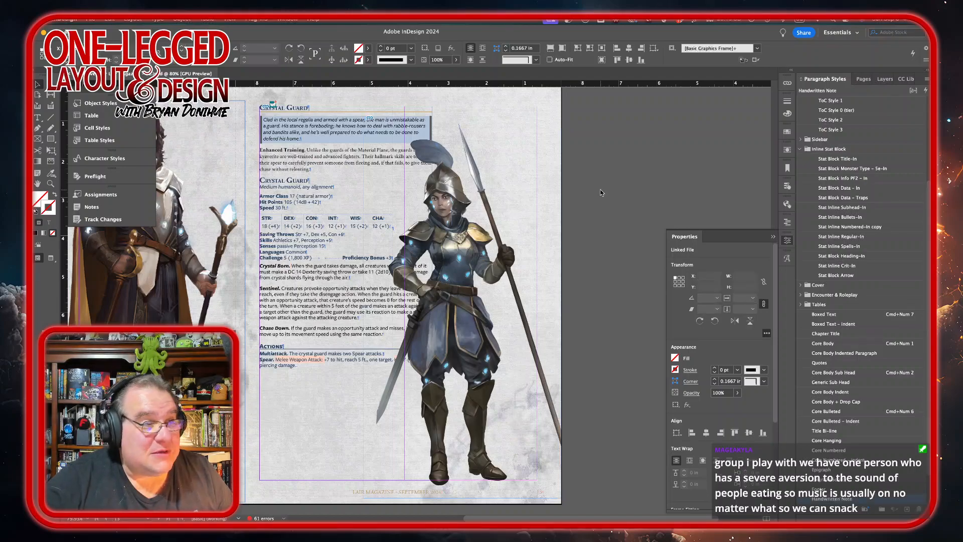
pyautogui.click(546, 387)
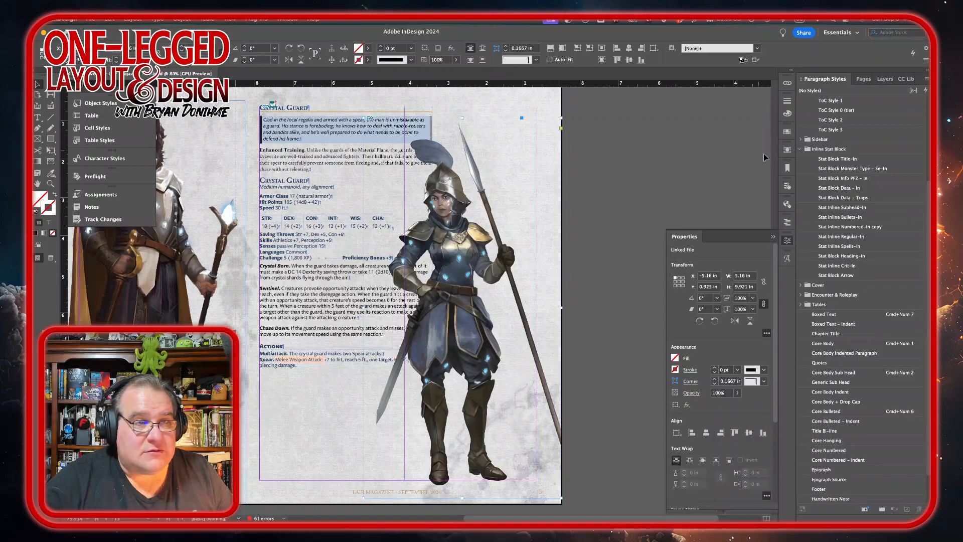
# Step: Wrap text around the guard image's shape on its left side, using an Alpha Channel contour with a 0.1875 in offset
pyautogui.click(788, 151)
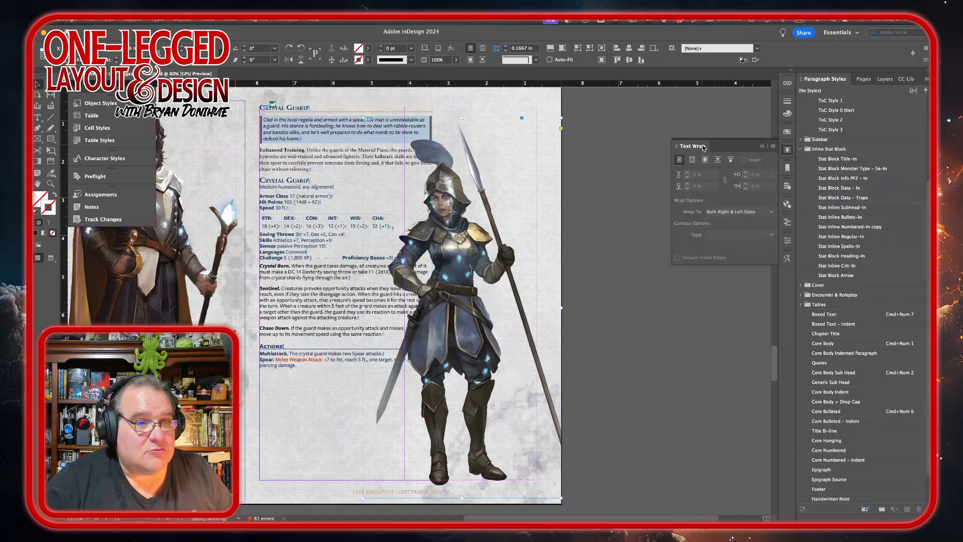
pyautogui.click(704, 161)
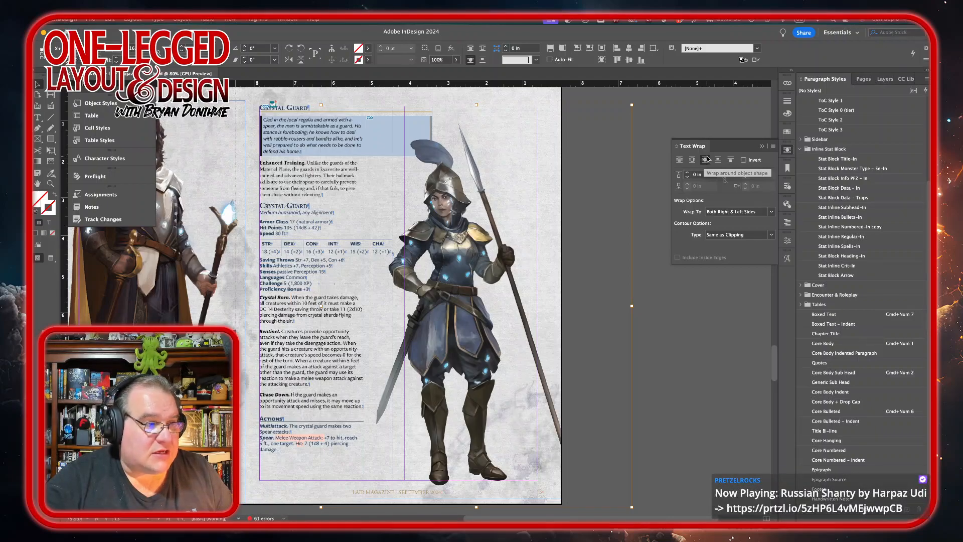
pyautogui.click(771, 212)
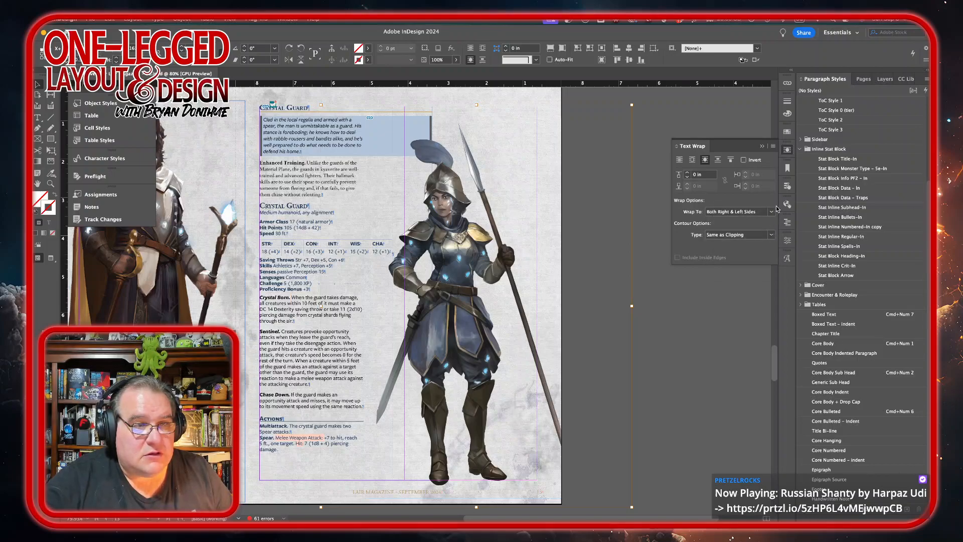
pyautogui.click(747, 231)
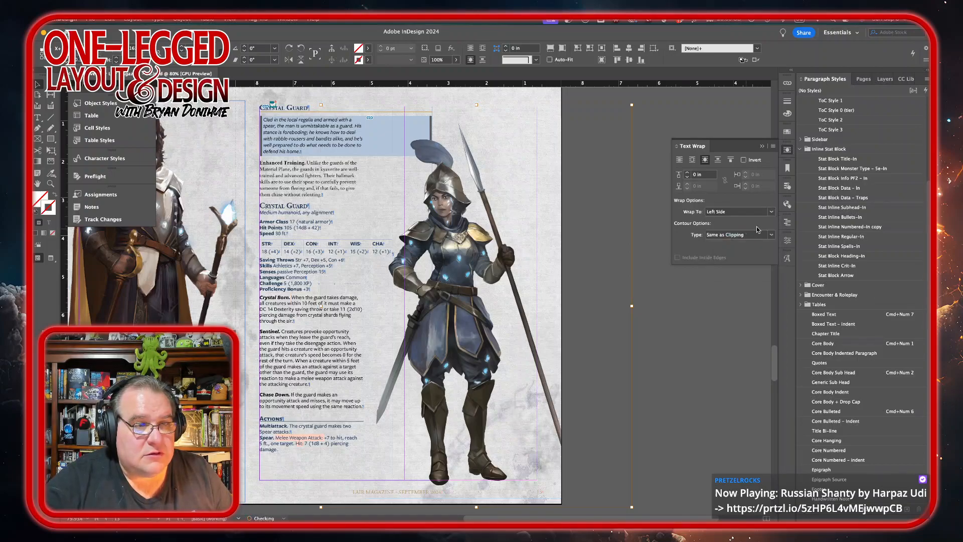
pyautogui.click(771, 235)
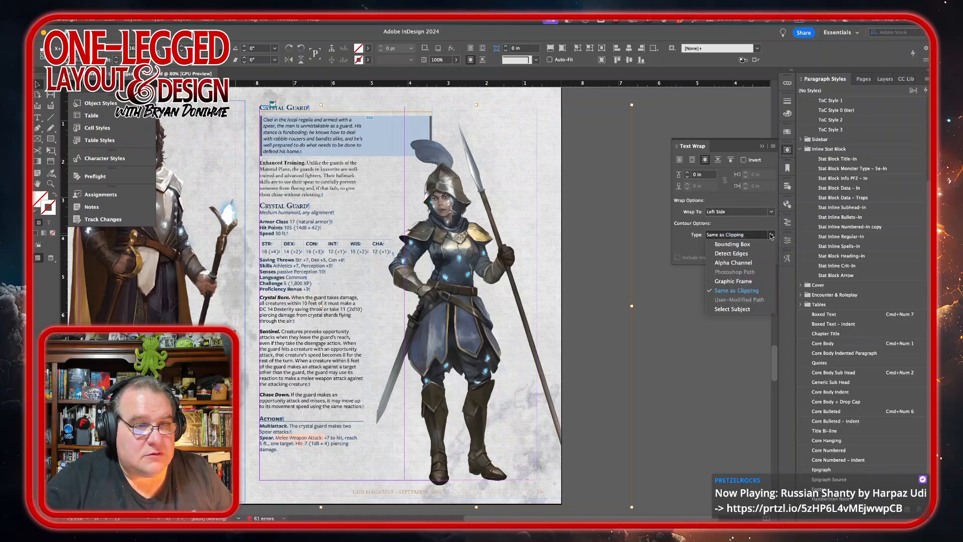
pyautogui.click(756, 266)
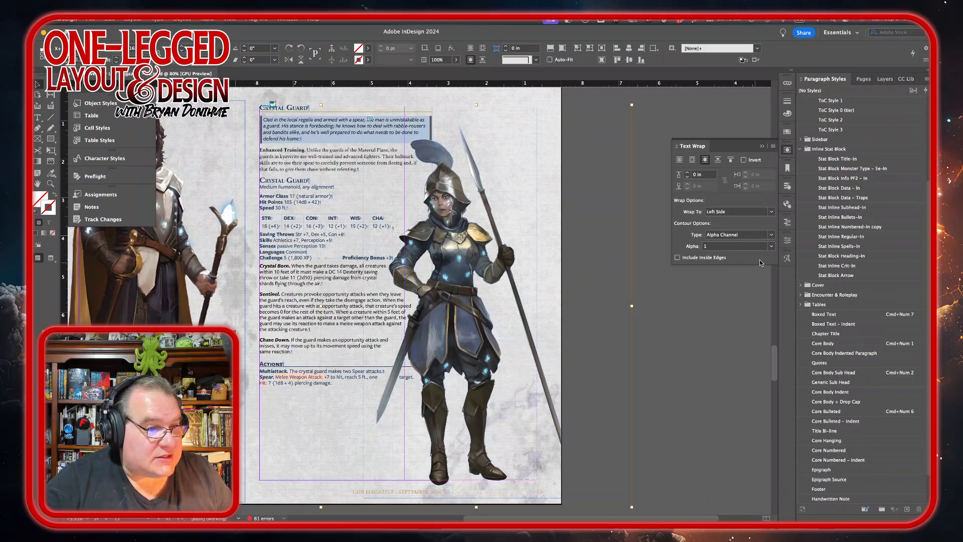
pyautogui.click(687, 172)
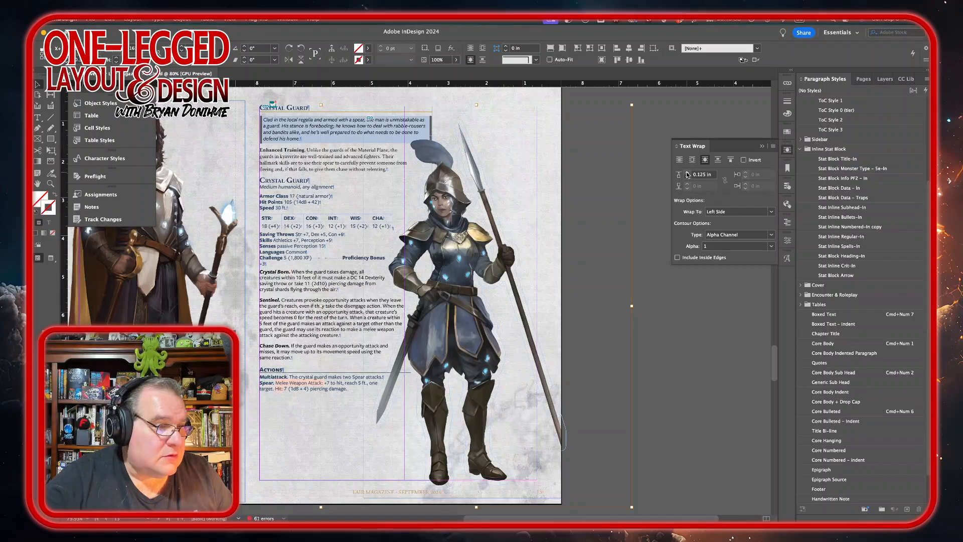
pyautogui.click(687, 172)
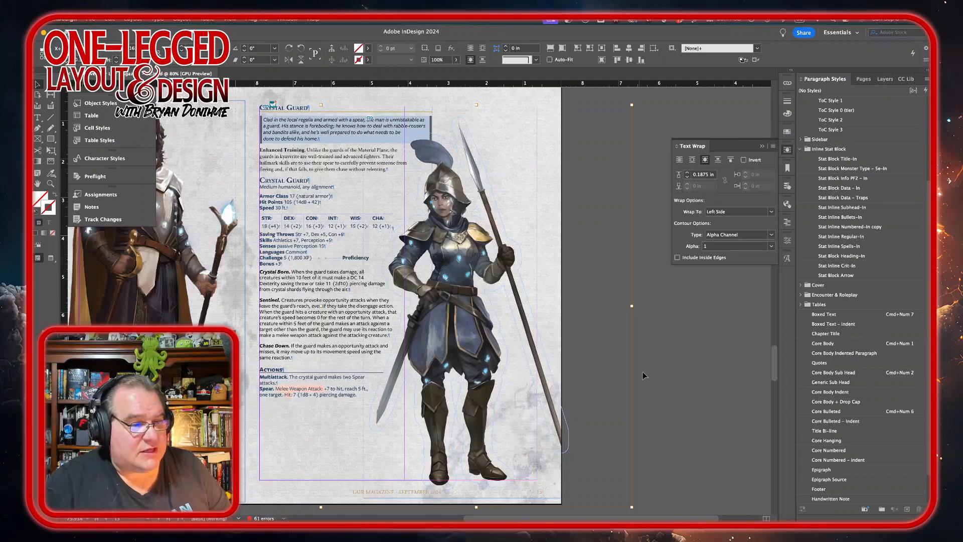
# Step: Apply the Stat Inline Regular-In style to the guard's Multiattack and Spear action paragraphs
pyautogui.click(655, 369)
pyautogui.scroll(-2, 618, 321)
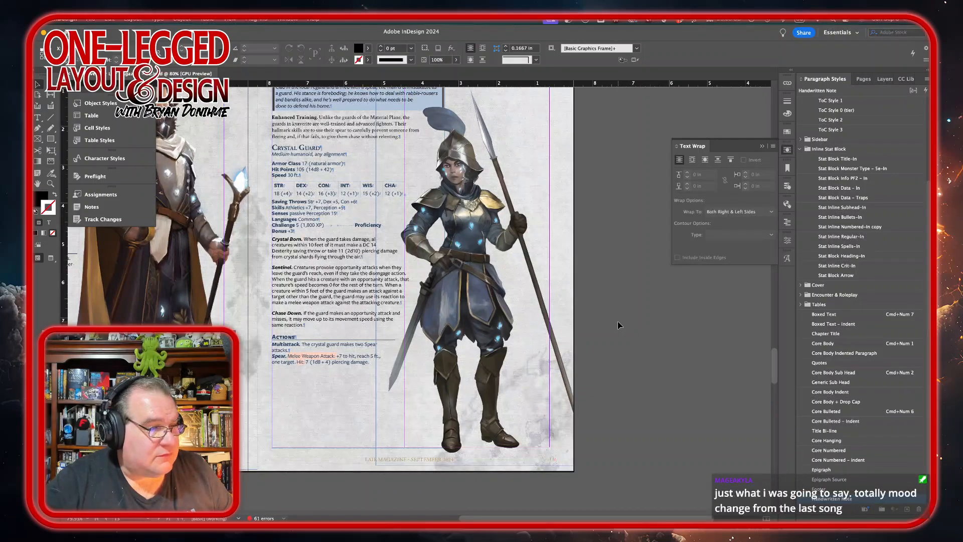
pyautogui.doubleClick(285, 345)
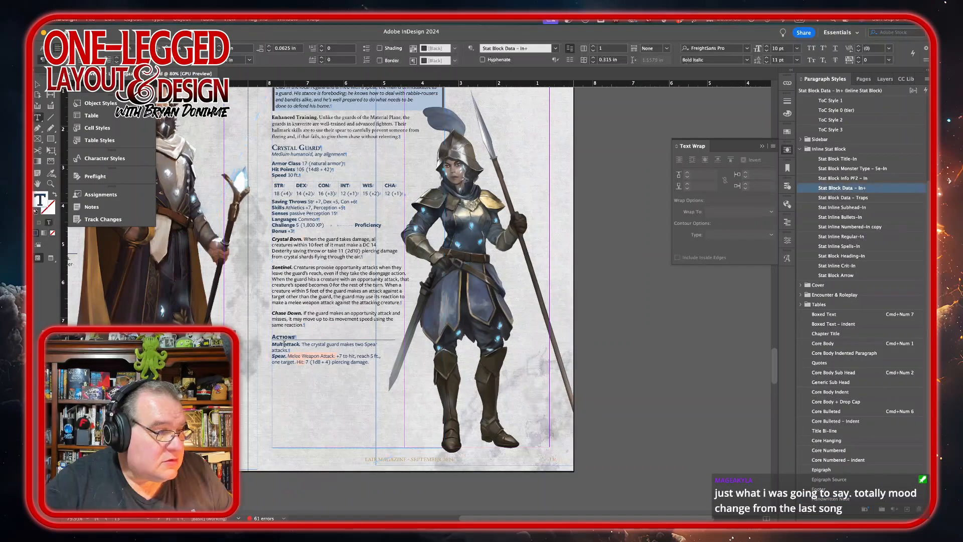
pyautogui.moveTo(285, 344); pyautogui.dragTo(287, 362)
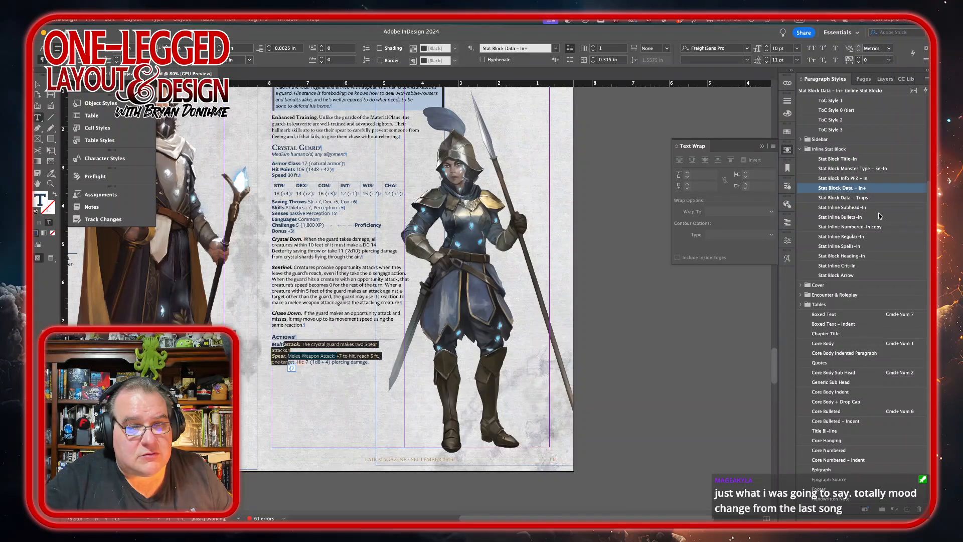
pyautogui.click(876, 239)
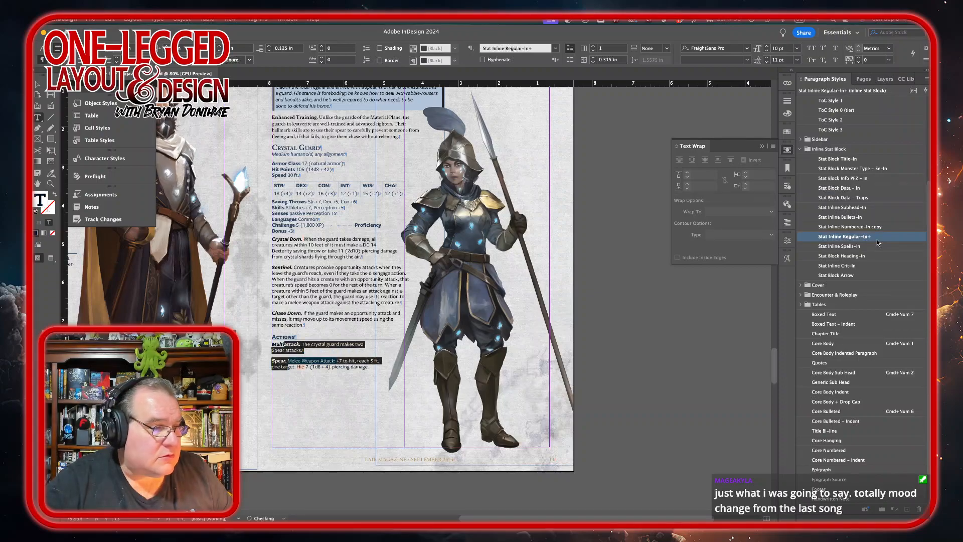
pyautogui.click(336, 405)
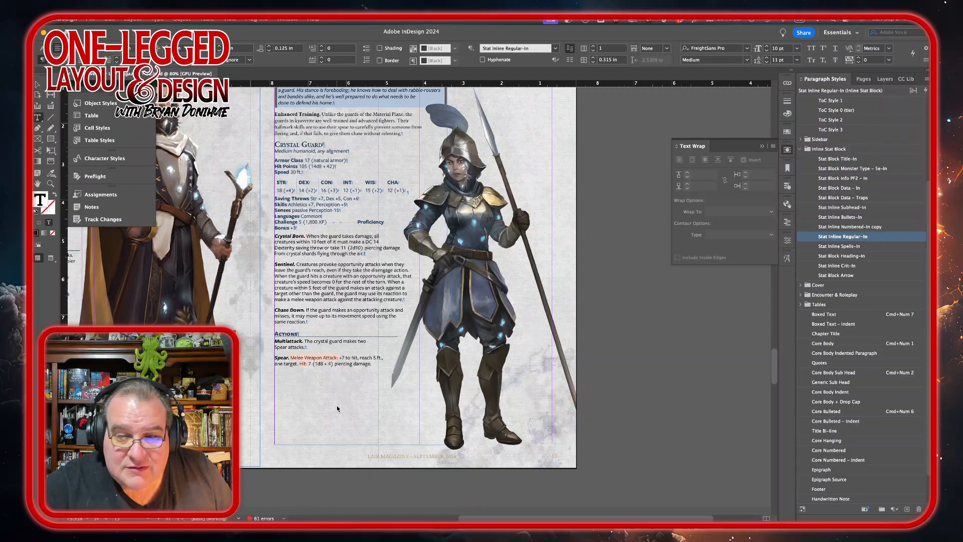
# Step: Delete the empty line above the Crystal Traveler heading on the other spread
pyautogui.scroll(-8, 337, 408)
pyautogui.hscroll(-5, 337, 408)
pyautogui.scroll(-7, 337, 405)
pyautogui.hscroll(-3, 337, 404)
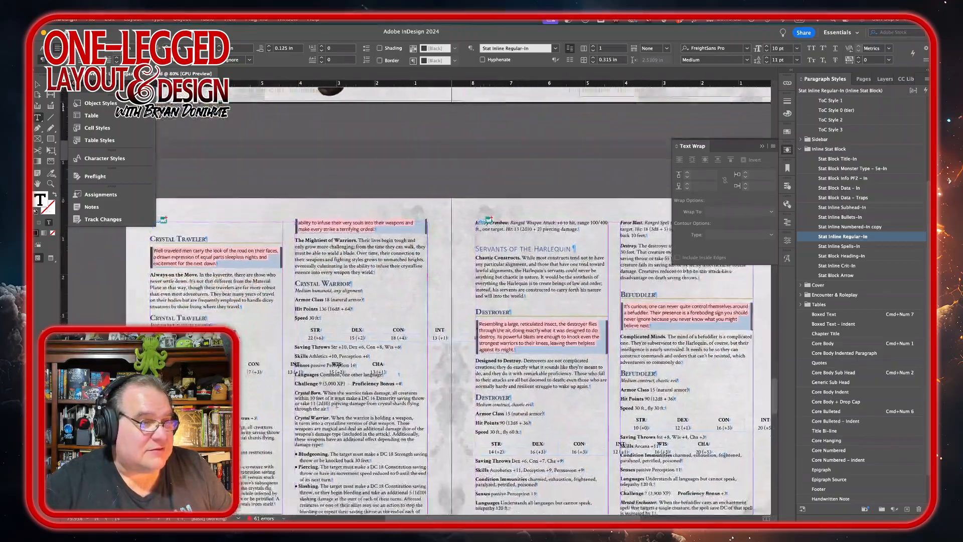
pyautogui.scroll(2, 337, 404)
pyautogui.scroll(-5, 337, 404)
pyautogui.hscroll(-3, 337, 404)
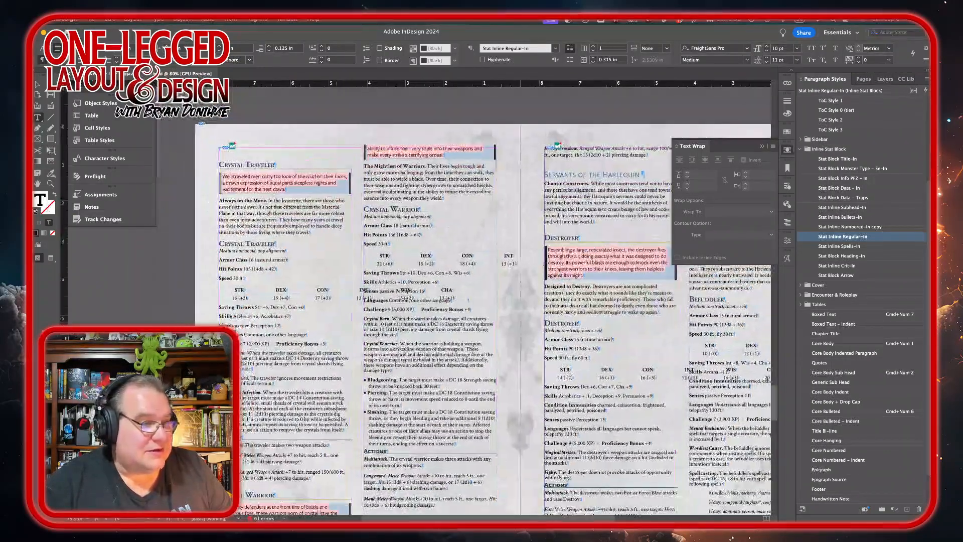
pyautogui.click(252, 152)
pyautogui.press('Delete')
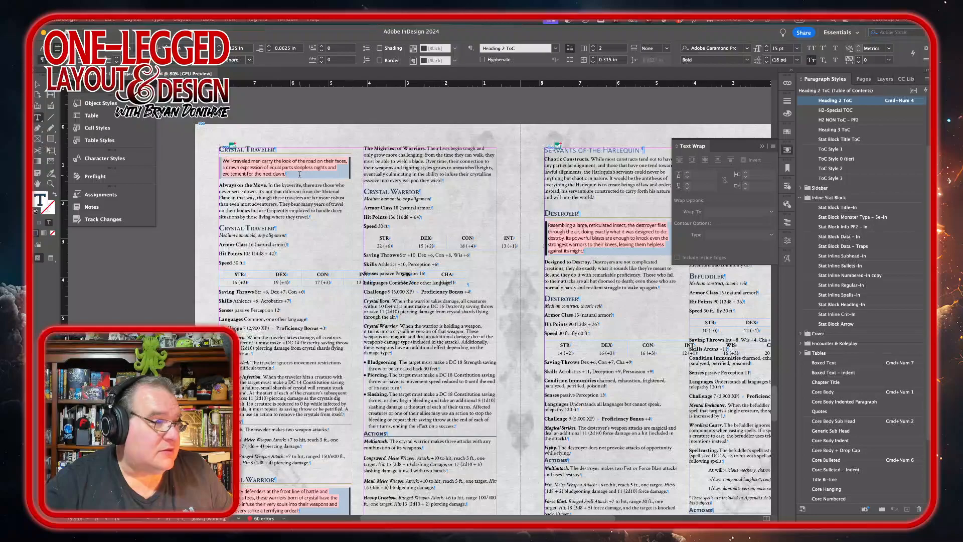
# Step: Set the Crystal Traveler's boxed intro text to Medium Italic
pyautogui.moveTo(299, 174); pyautogui.dragTo(214, 156)
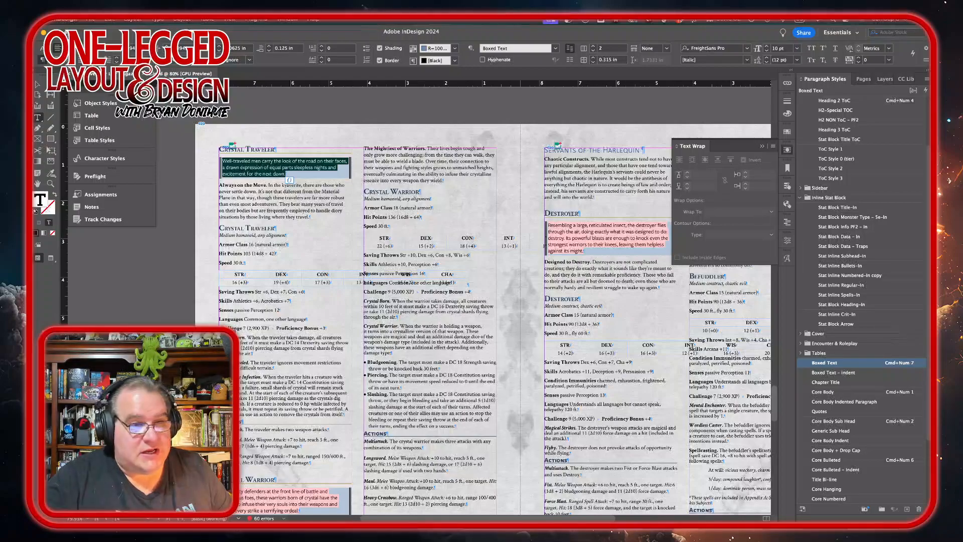
pyautogui.click(788, 241)
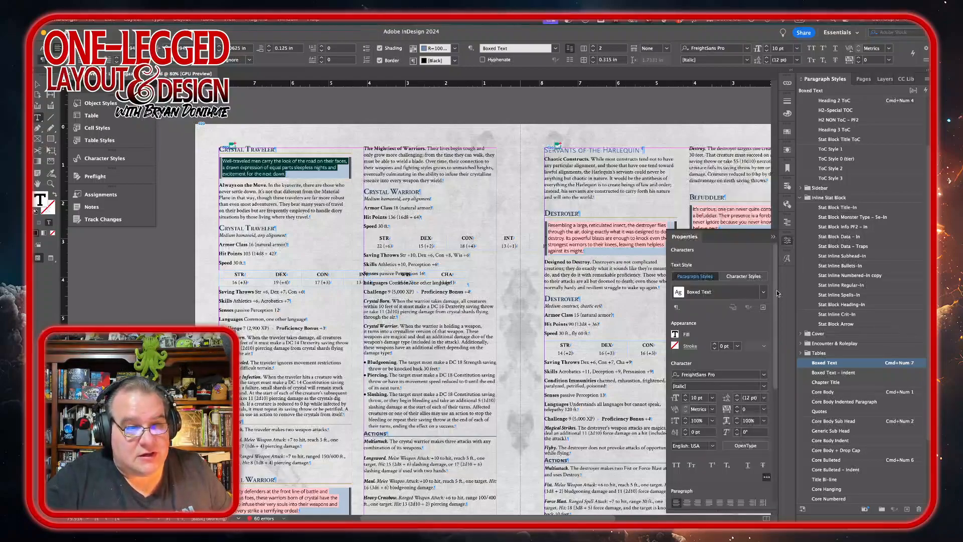
pyautogui.click(763, 386)
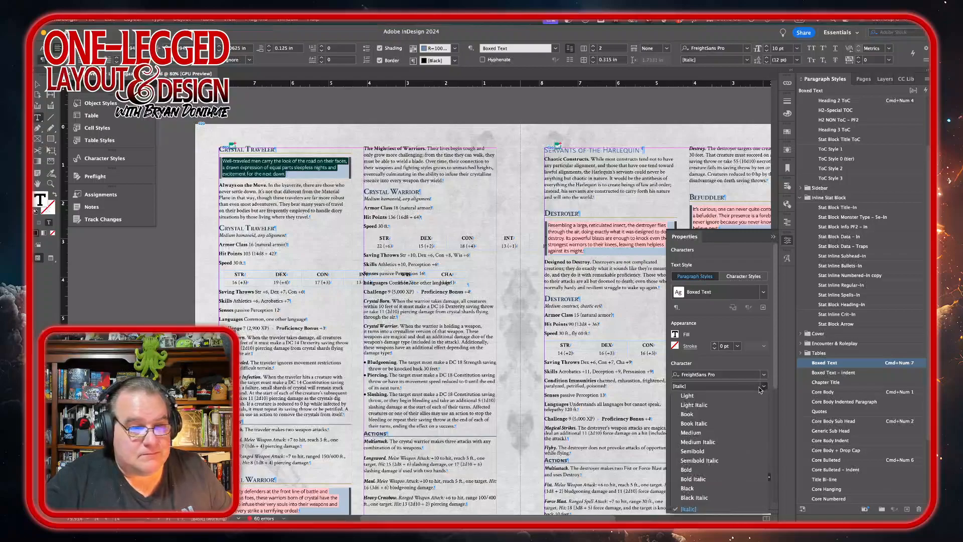
pyautogui.click(698, 441)
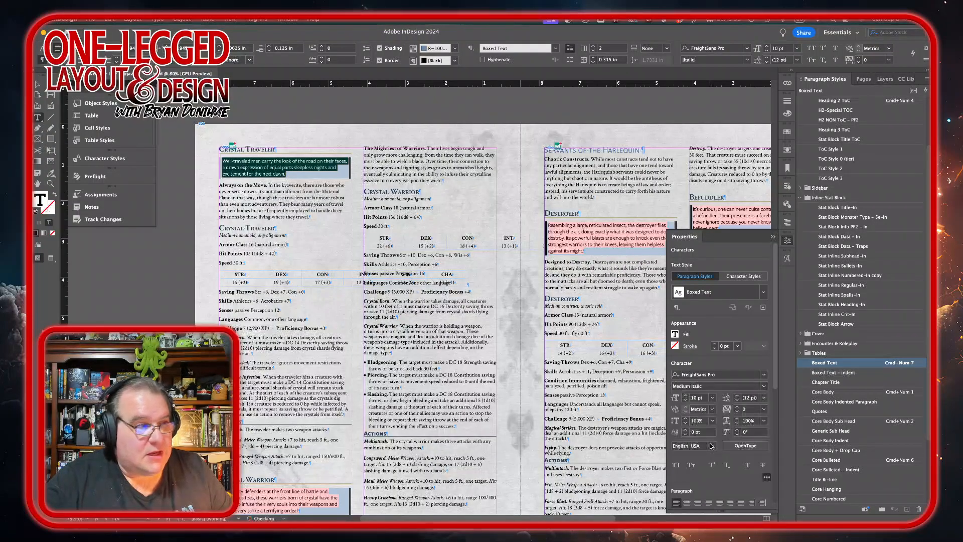
# Step: Apply the Stat Block Monster Type - 5e-In style to the traveler's type line and set it to Medium Italic
pyautogui.tripleClick(243, 235)
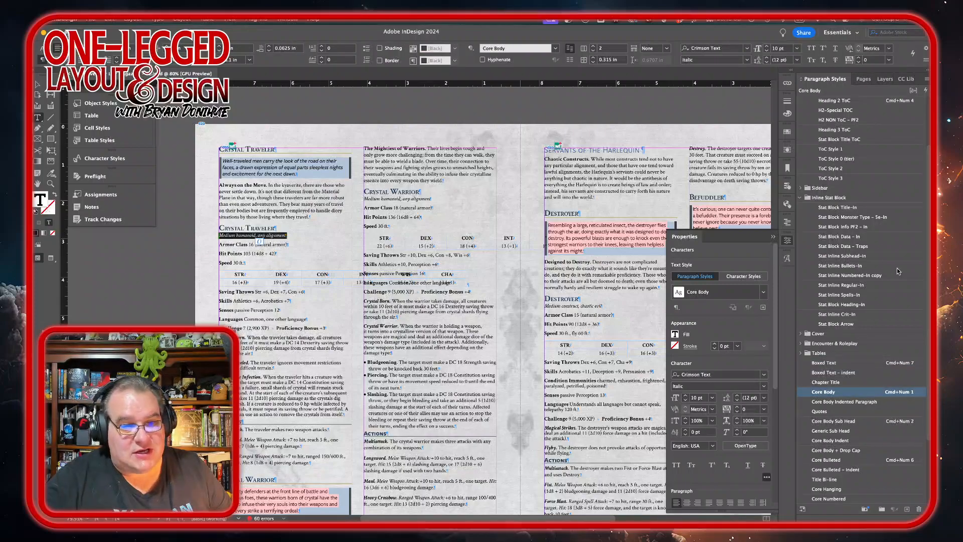
pyautogui.click(885, 217)
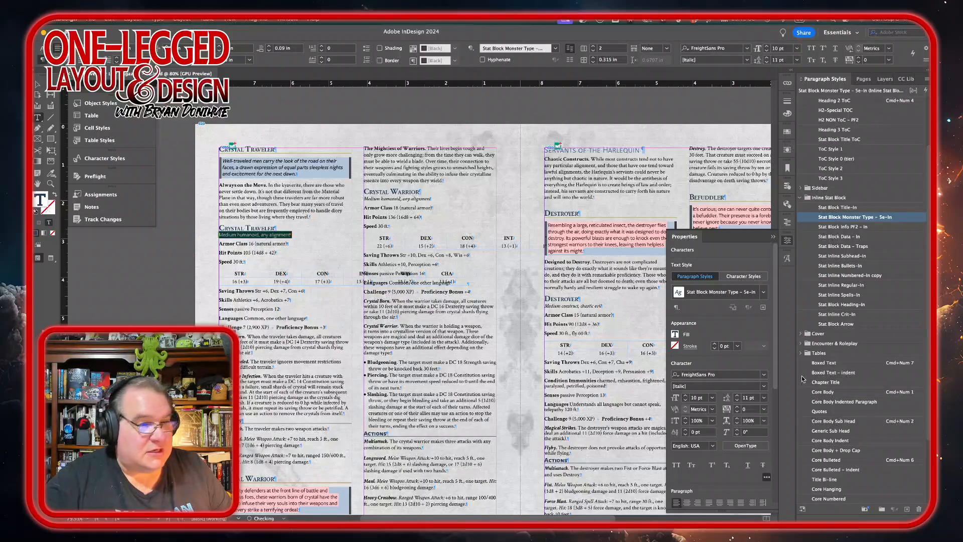
pyautogui.click(764, 387)
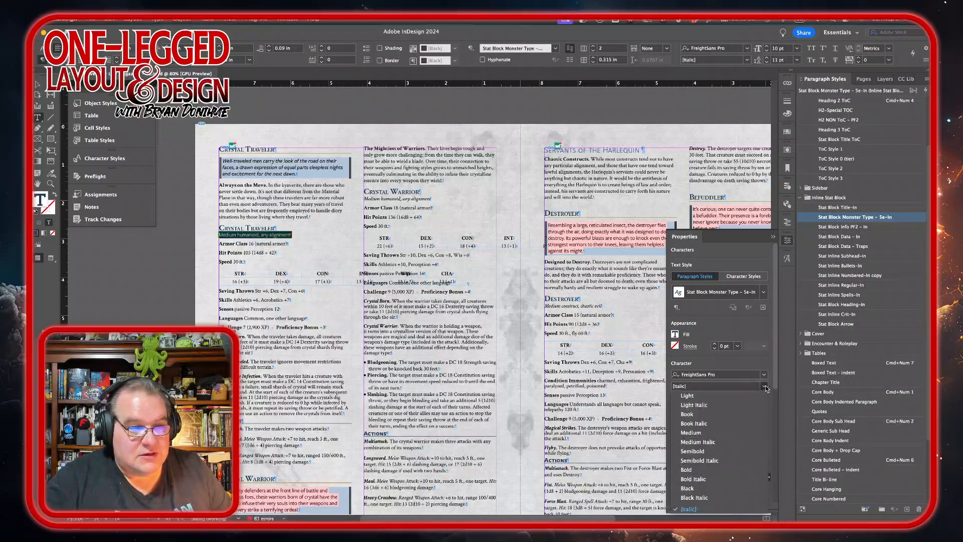
pyautogui.click(711, 443)
pyautogui.press('super+Tab')
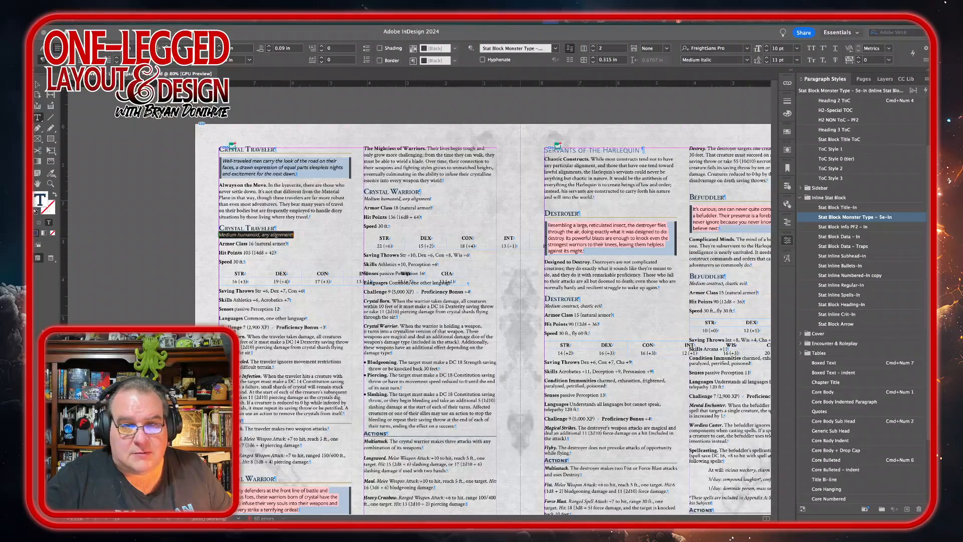
pyautogui.press('super+Tab')
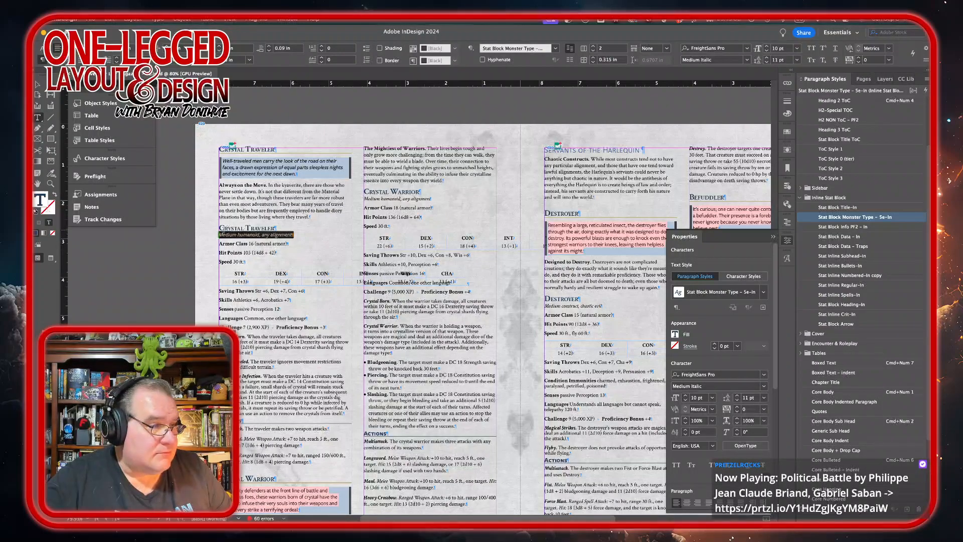
# Step: Apply Stat Block Data - In to the traveler's Armor Class, Hit Points and Speed lines and ability score table
pyautogui.moveTo(219, 243); pyautogui.dragTo(246, 262)
pyautogui.click(825, 392)
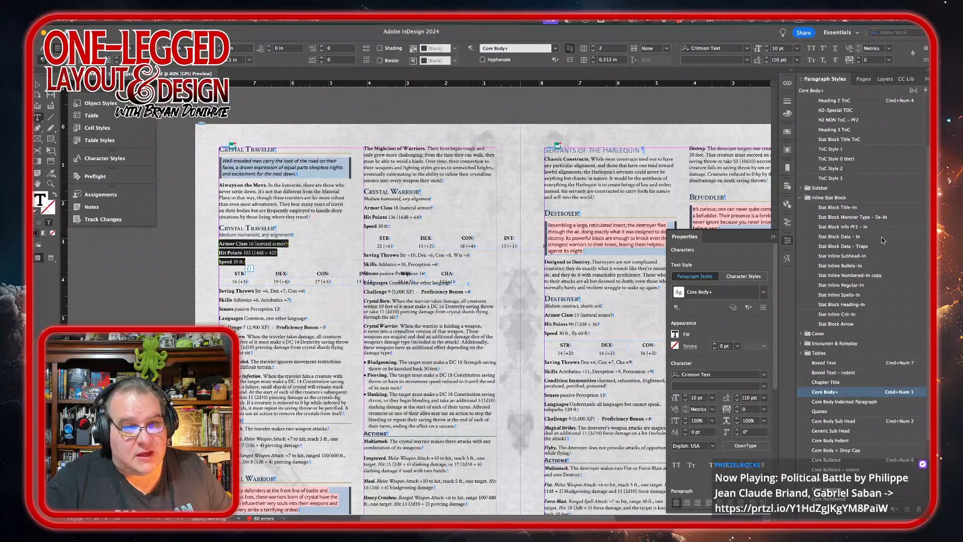
pyautogui.click(838, 236)
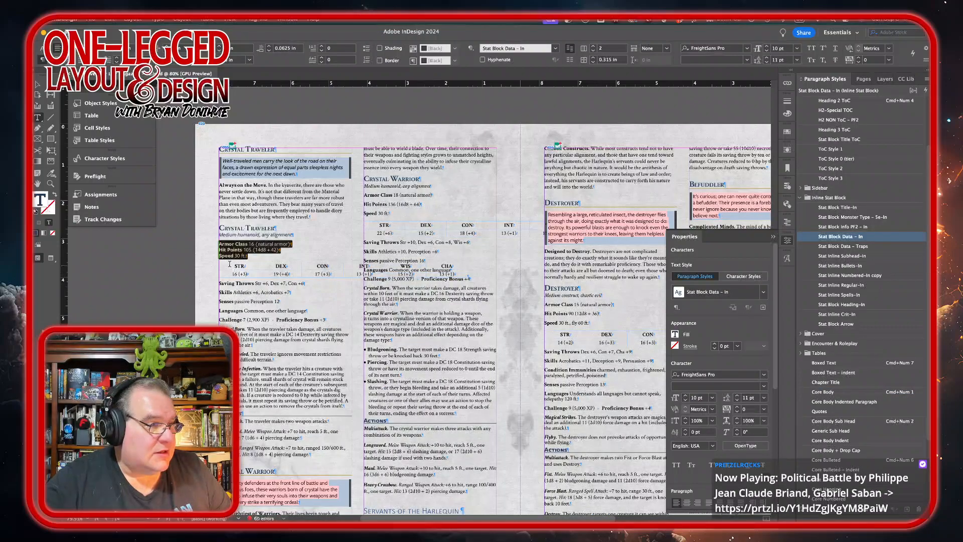
pyautogui.moveTo(229, 263); pyautogui.dragTo(464, 270)
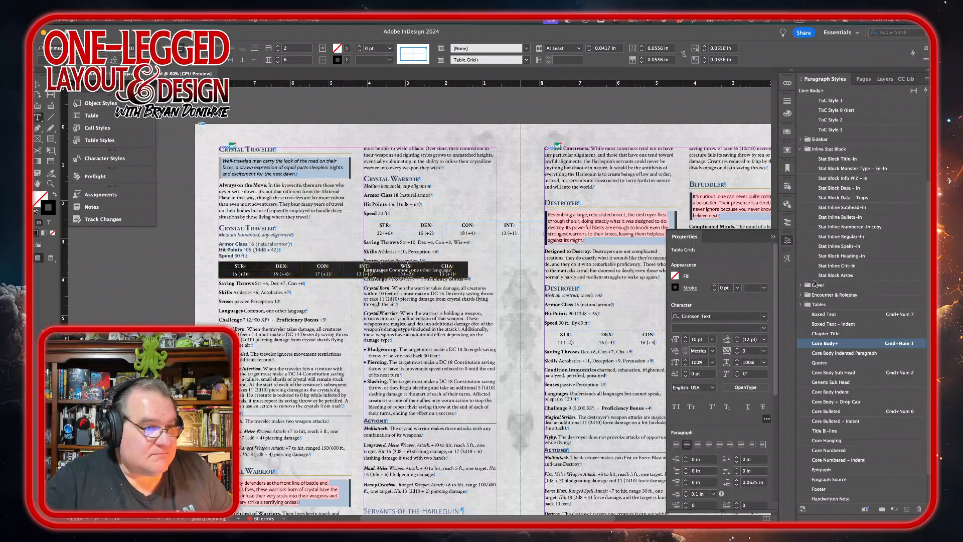
pyautogui.click(847, 188)
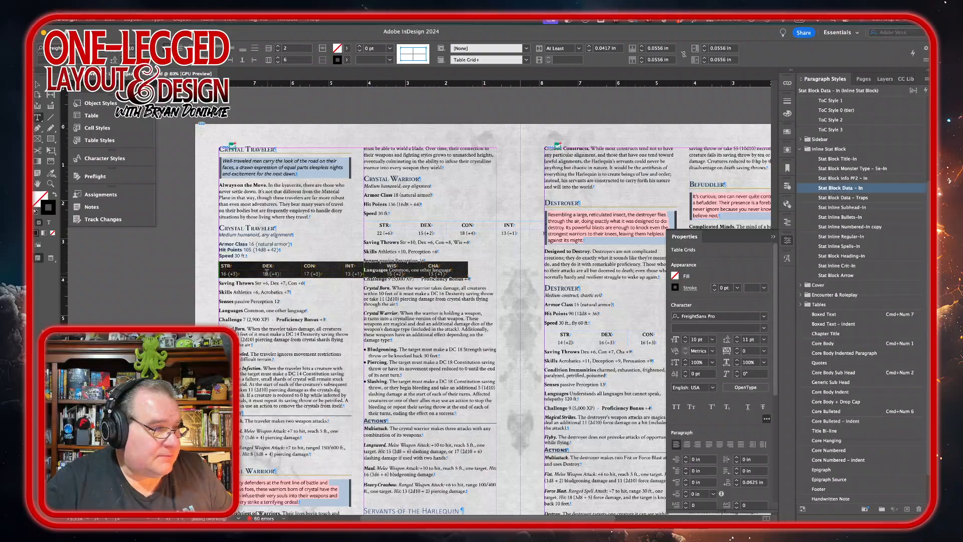
# Step: Widen the traveler's ability score table columns and distribute the columns evenly
pyautogui.moveTo(260, 265); pyautogui.dragTo(287, 265)
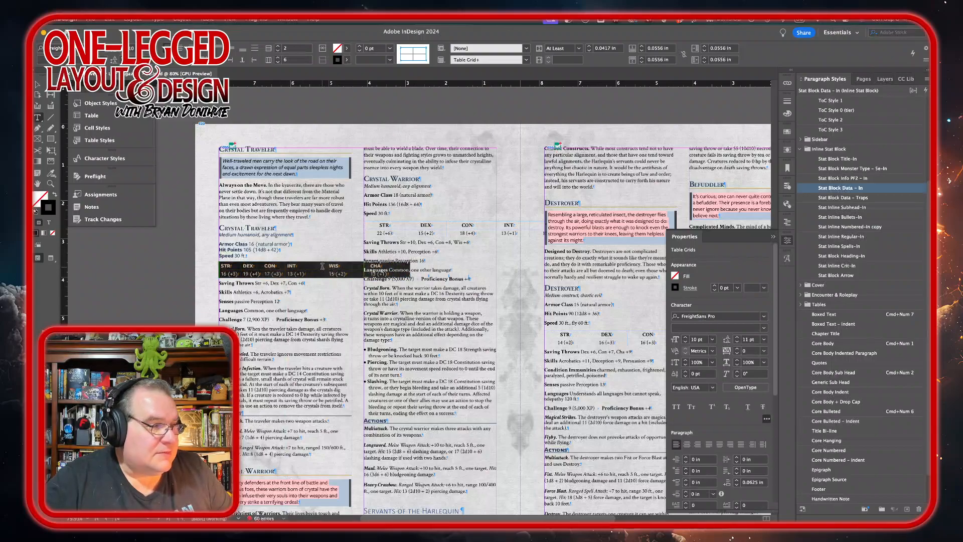
pyautogui.click(327, 266)
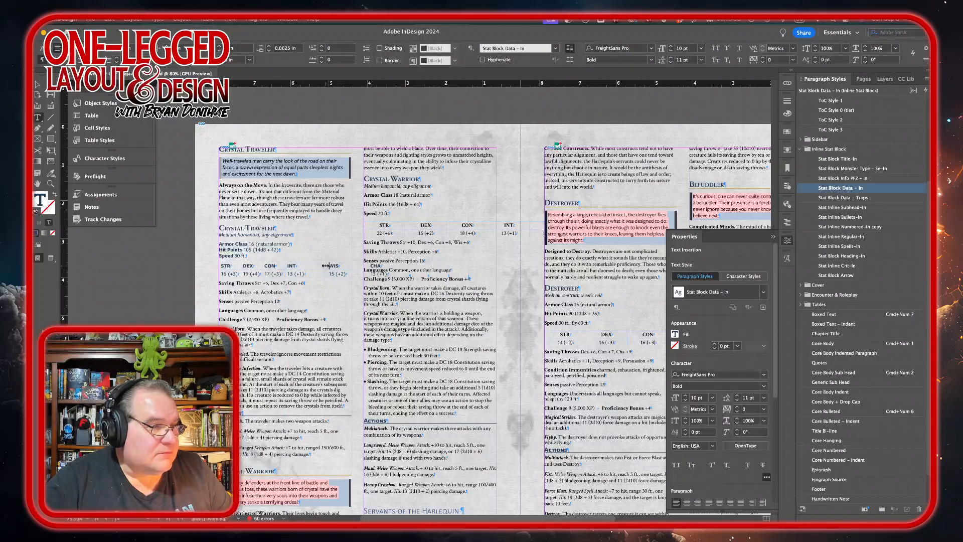
pyautogui.moveTo(327, 266); pyautogui.dragTo(348, 266)
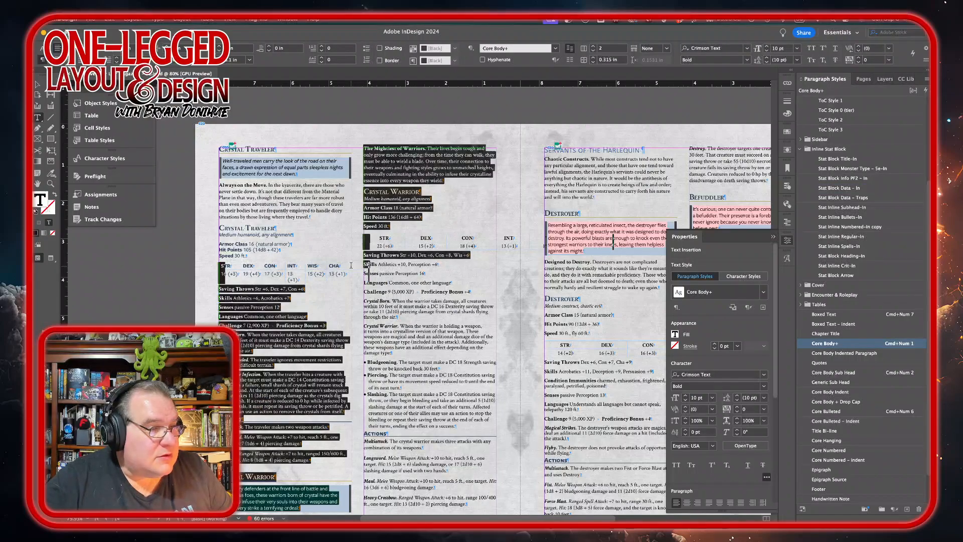
pyautogui.click(340, 265)
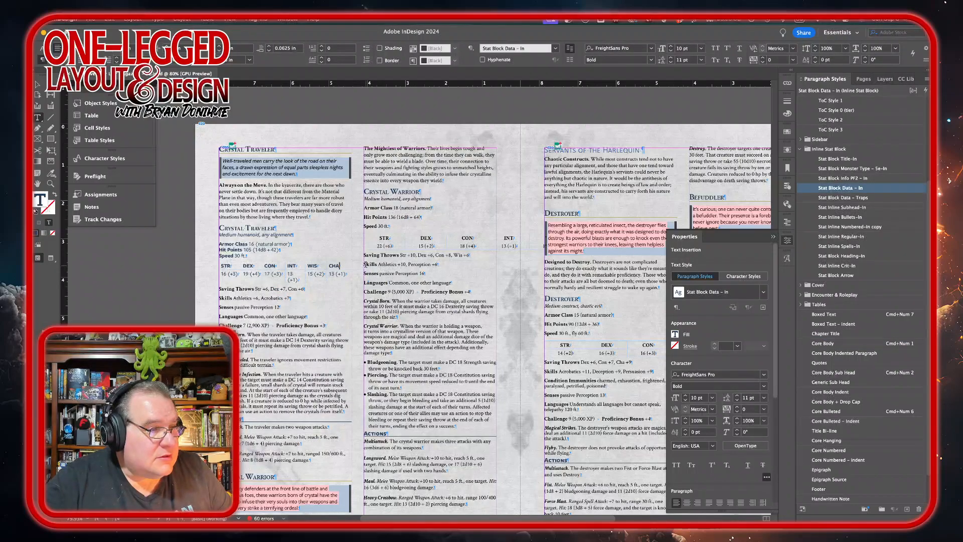
pyautogui.moveTo(367, 265); pyautogui.dragTo(230, 267)
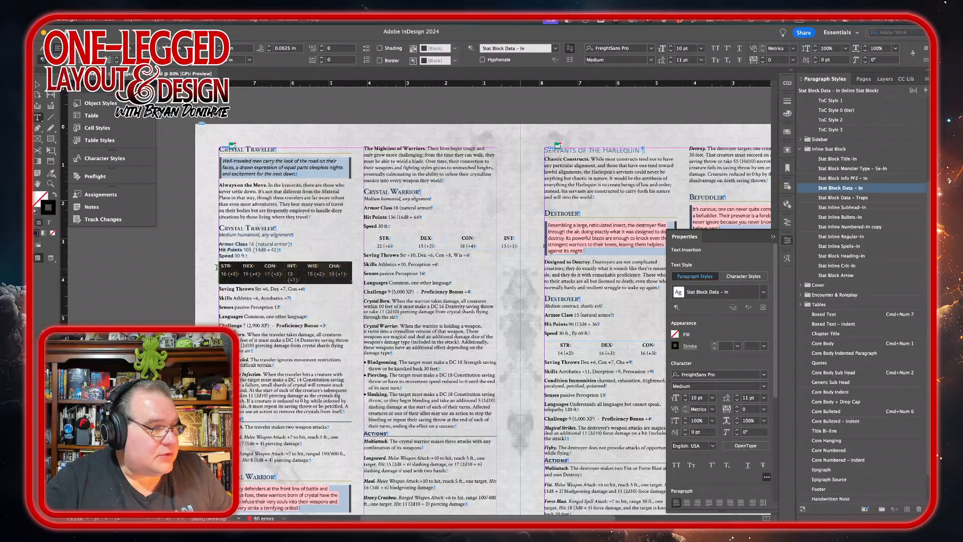
pyautogui.rightClick(333, 277)
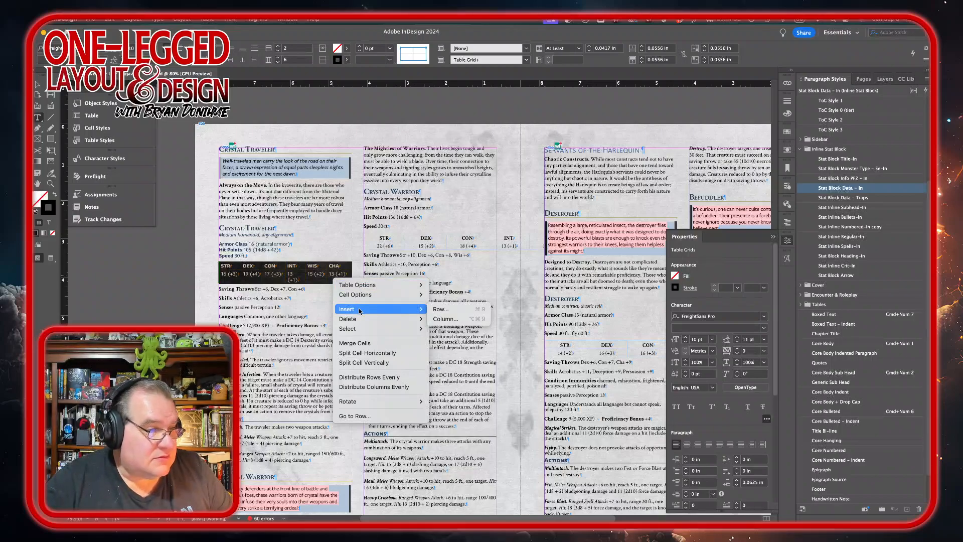
pyautogui.click(366, 386)
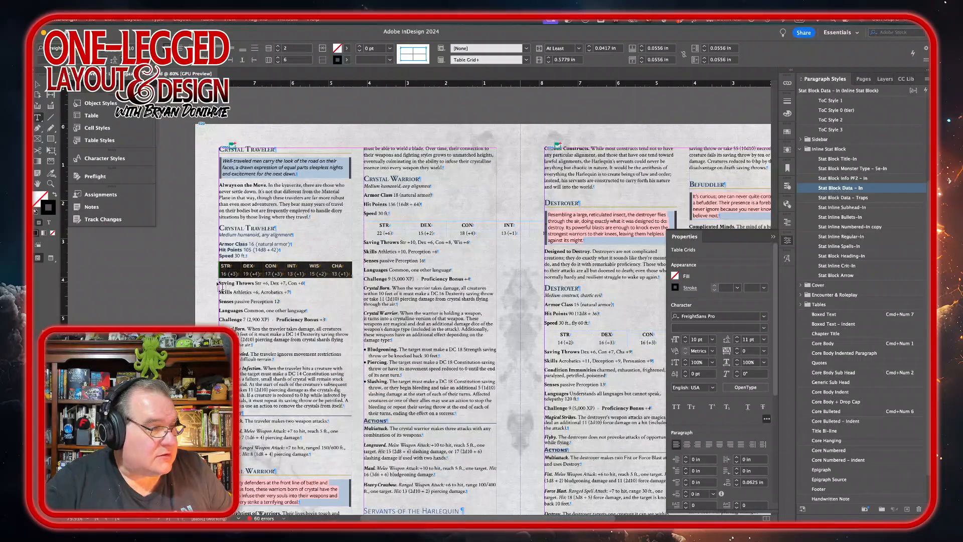
# Step: Apply Stat Block Data - In to the traveler's Saving Throws through Challenge lines and tab Proficiency Bonus over
pyautogui.moveTo(217, 283); pyautogui.dragTo(330, 325)
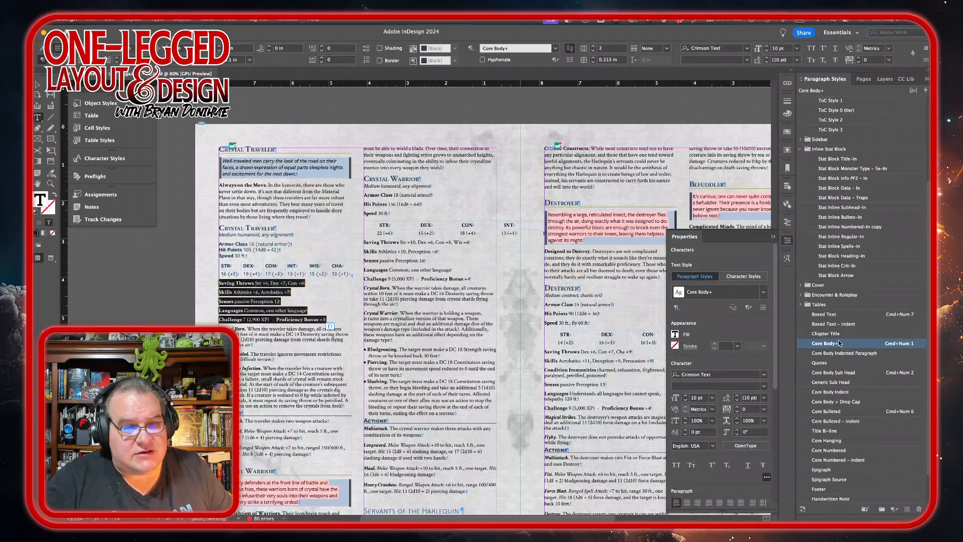
pyautogui.click(843, 188)
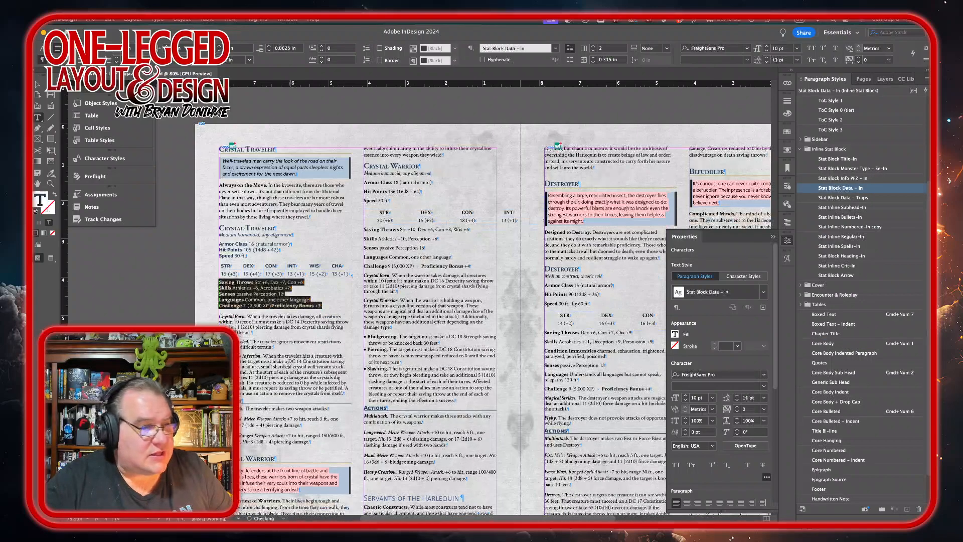
pyautogui.click(273, 305)
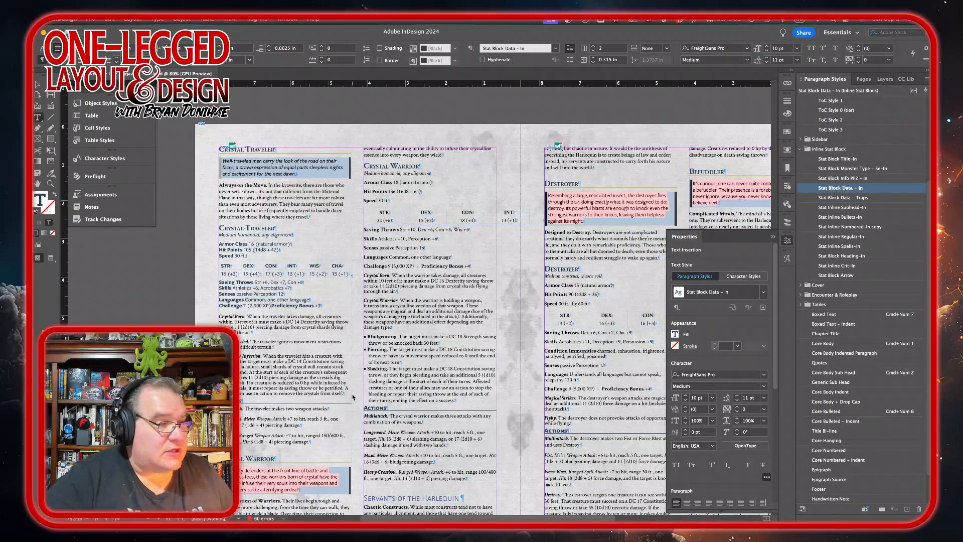
pyautogui.press('Tab')
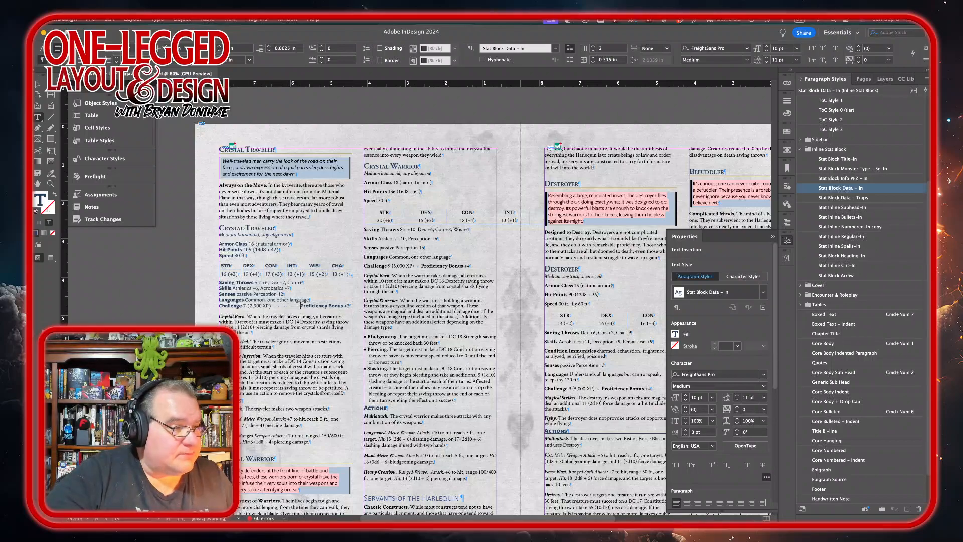
# Step: Apply the Stat Inline Regular-In style to the traveler's Crystal Born, Well-Traveled and Crystalline Infection traits
pyautogui.moveTo(246, 317); pyautogui.dragTo(344, 361)
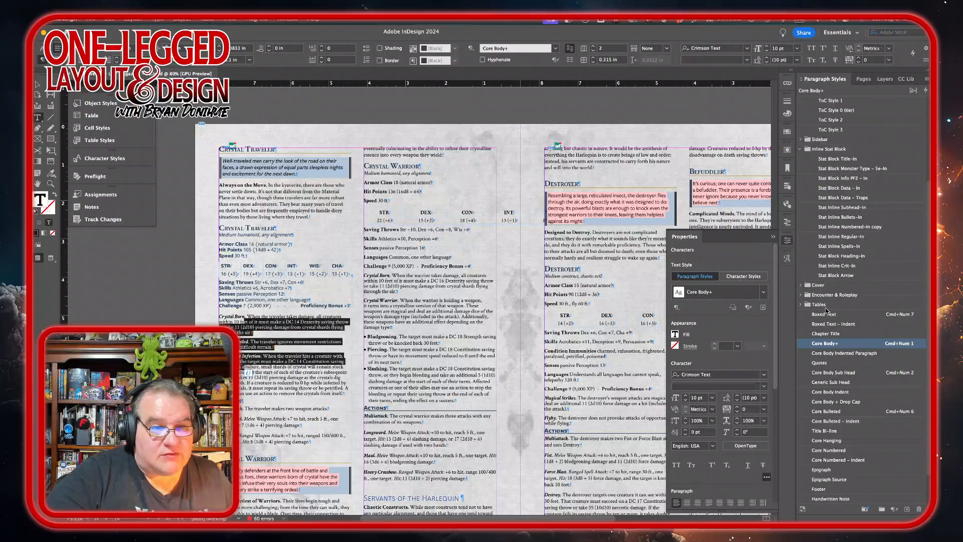
pyautogui.click(843, 188)
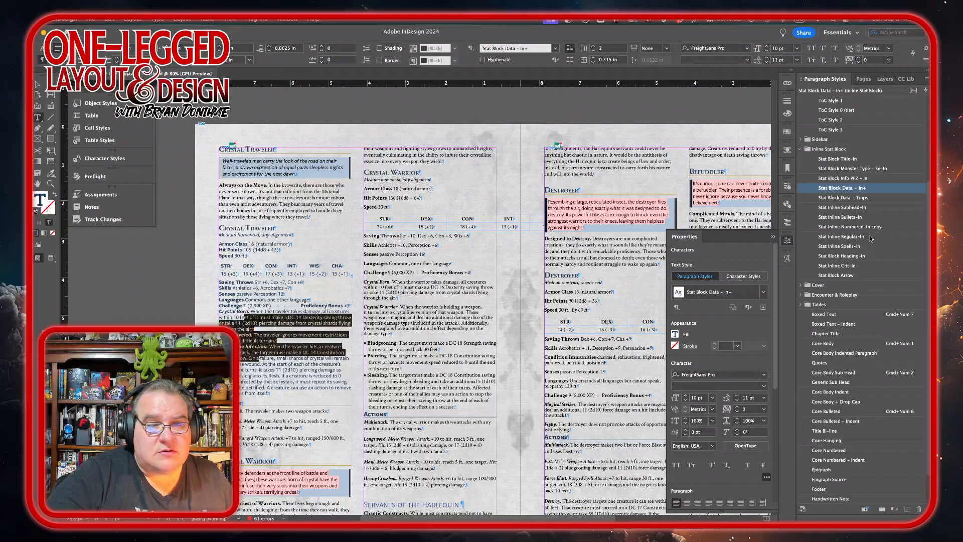
pyautogui.click(843, 236)
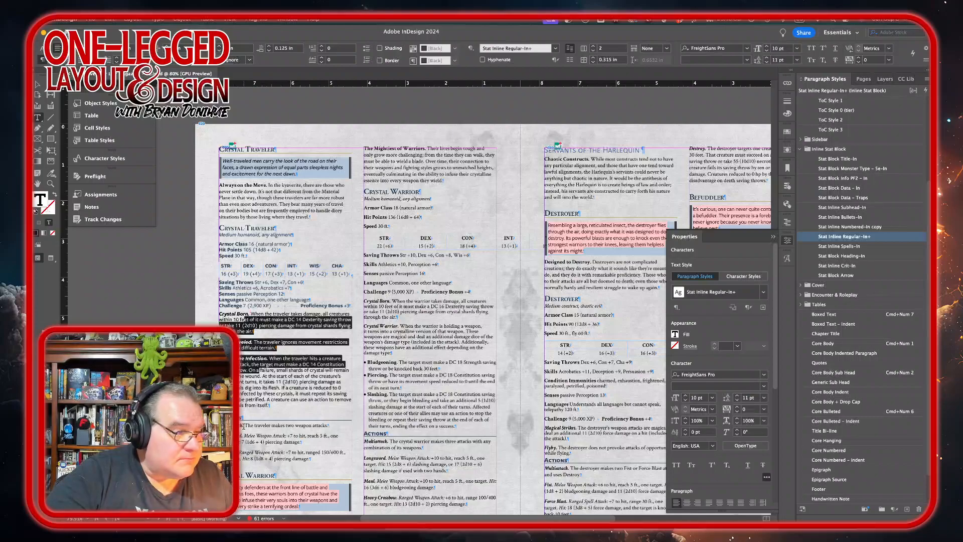
# Step: Apply Core Body and then Stat Inline Regular-In to the traveler's action lines
pyautogui.moveTo(244, 425); pyautogui.dragTo(301, 441)
pyautogui.press('super+KP_1')
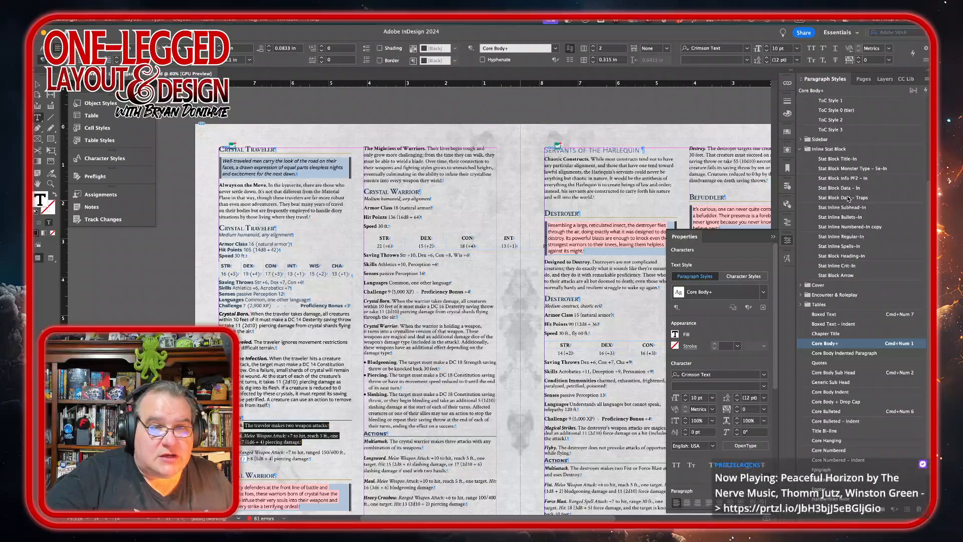
pyautogui.click(840, 238)
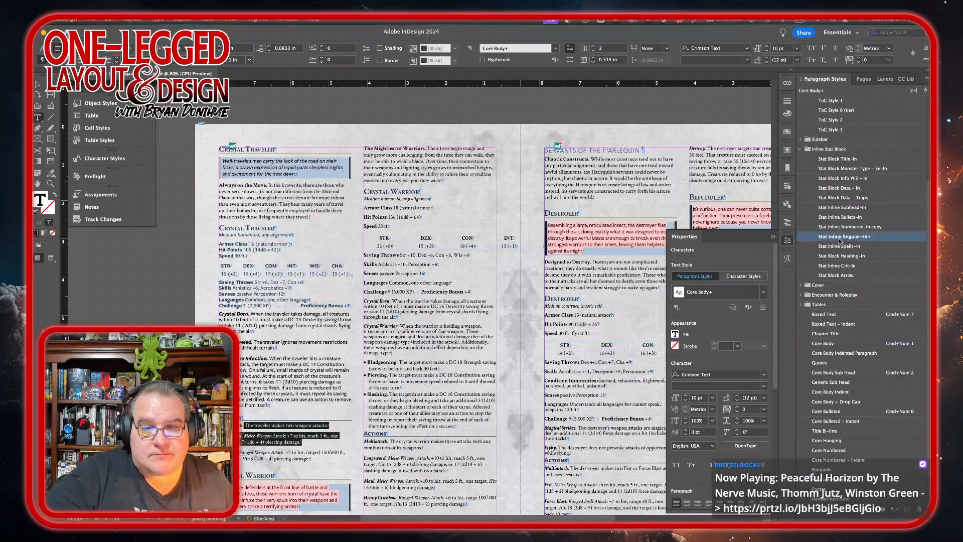
pyautogui.hotkey('alt', 'Up')
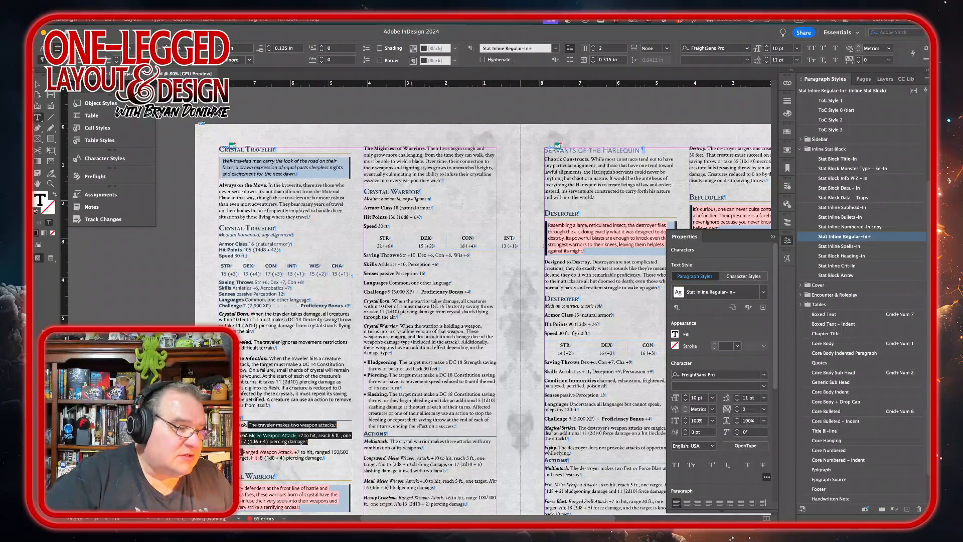
pyautogui.scroll(-2, 332, 247)
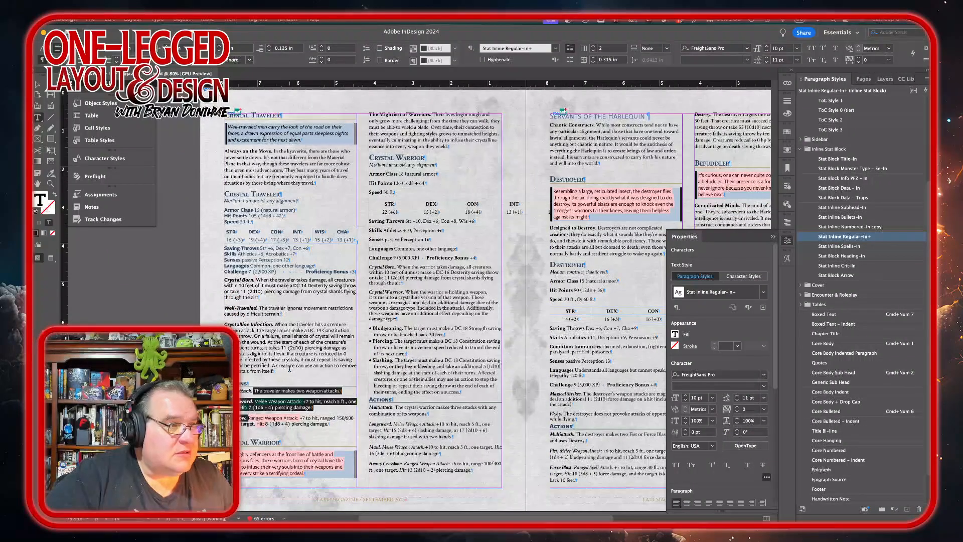
# Step: Insert a column break after the traveler's Shortbow action and delete the leftover empty line before Crystal Warrior
pyautogui.click(332, 427)
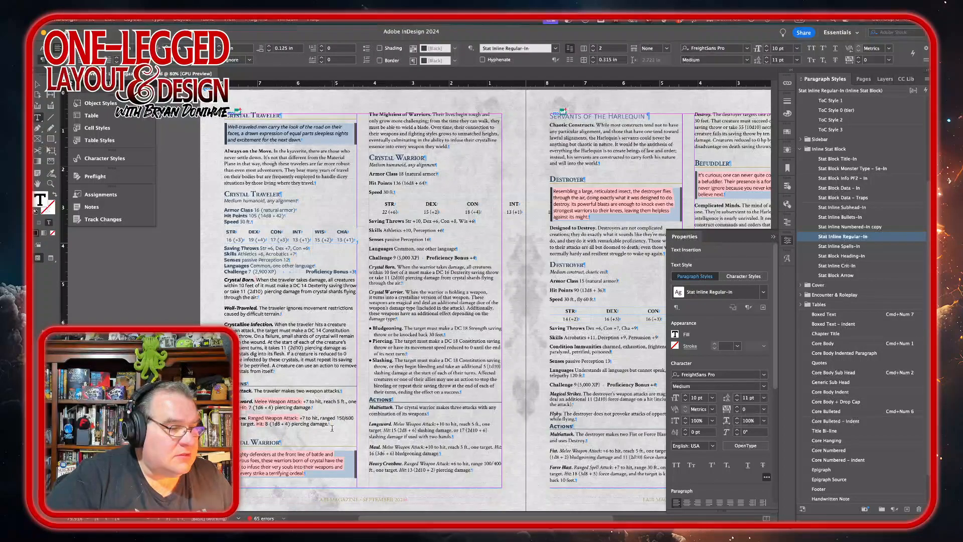
pyautogui.press('KP_Enter')
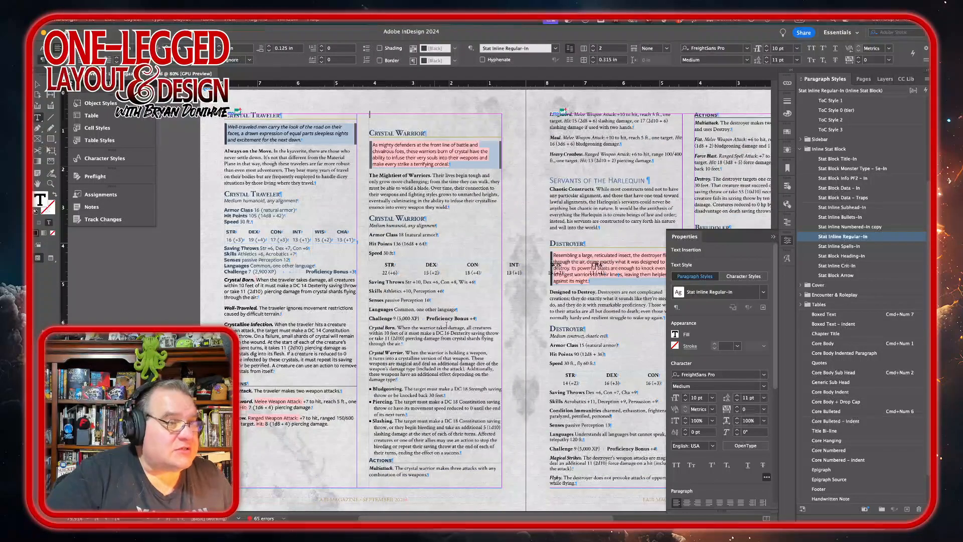
pyautogui.press('Delete')
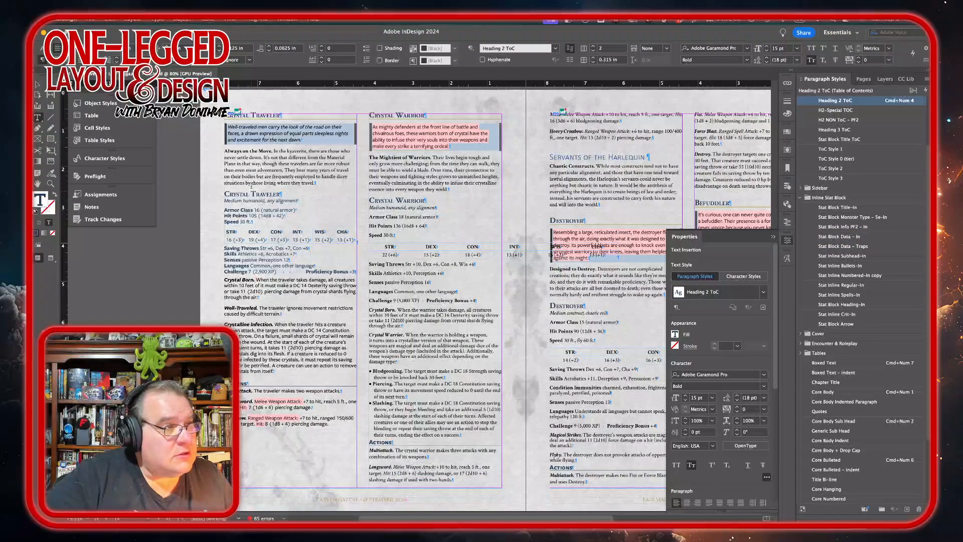
# Step: Set the traveler's text frame to a single column and narrow it to about 4.51 in wide
pyautogui.click(275, 132)
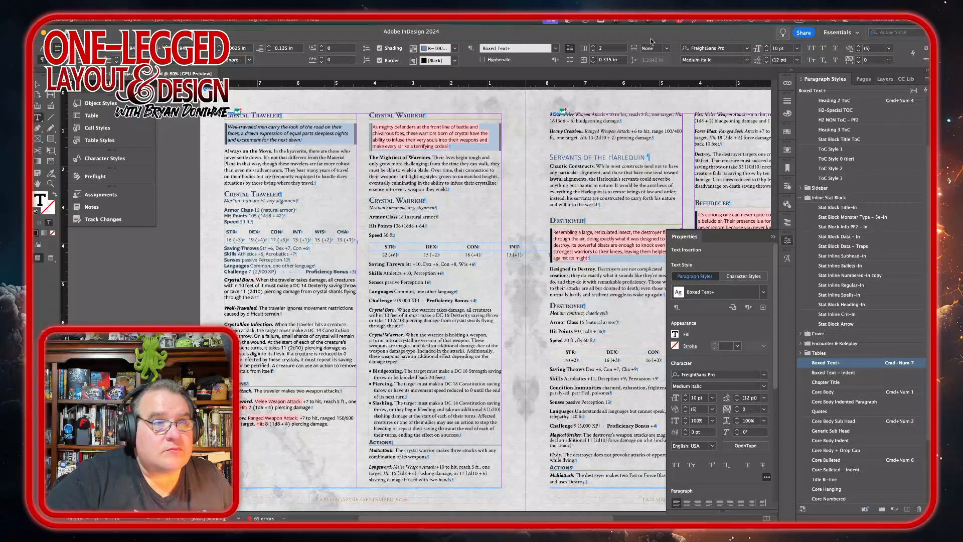
pyautogui.click(594, 51)
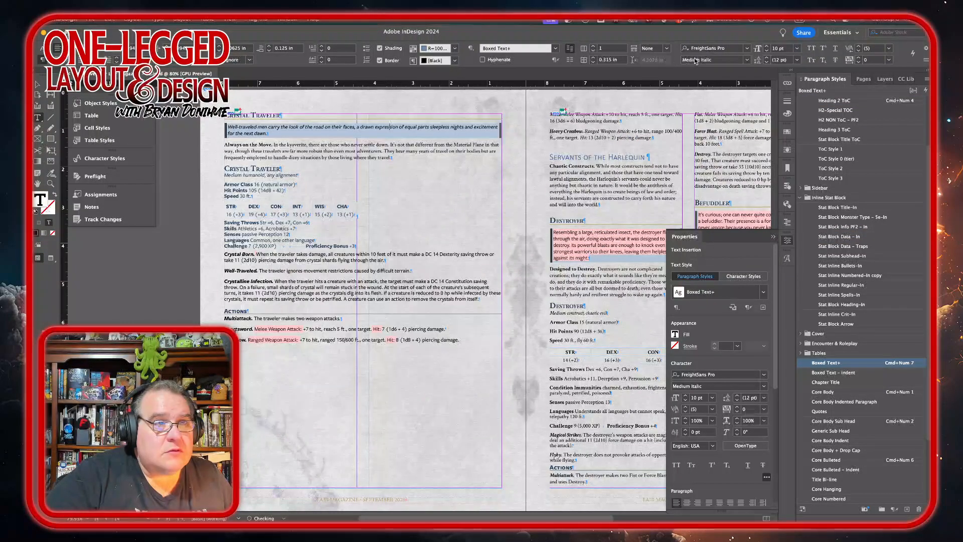
pyautogui.press('Down')
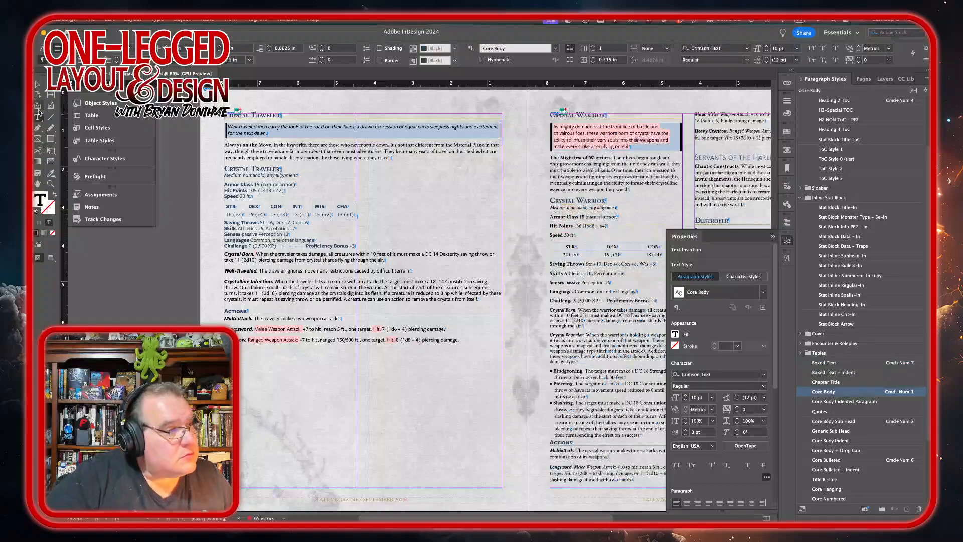
pyautogui.click(37, 86)
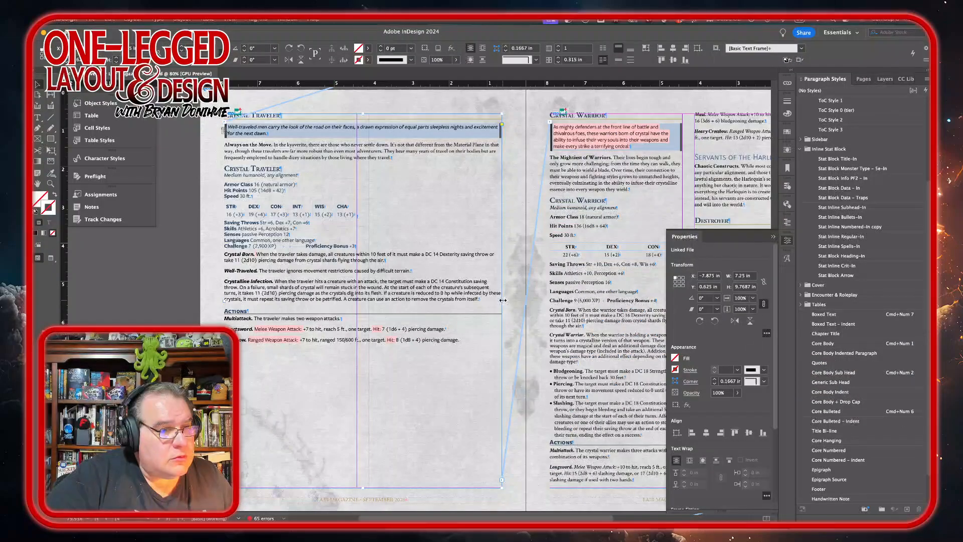
pyautogui.moveTo(502, 300); pyautogui.dragTo(394, 293)
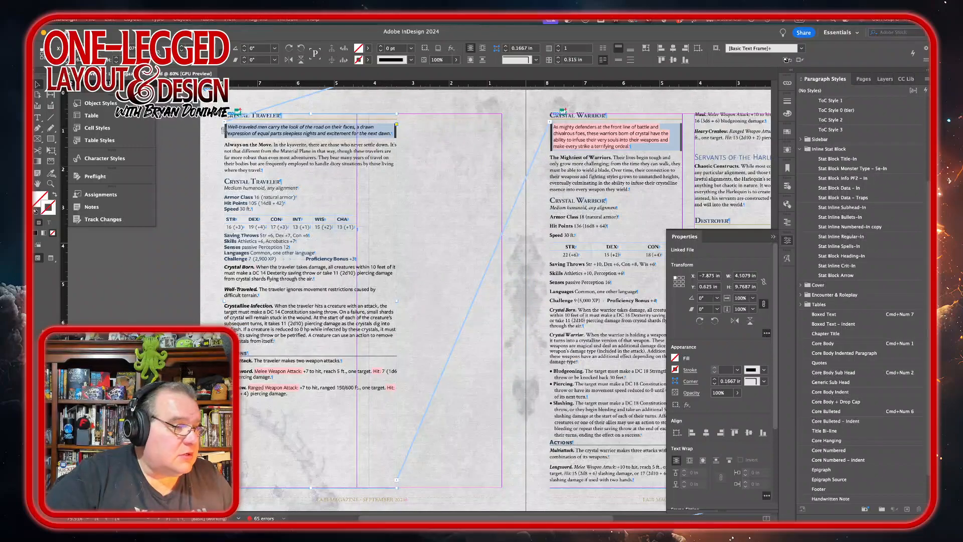
# Step: Place crystal-traveler.png from the monster artwork folder onto the traveler's page, about 8.1 by 8.6 in
pyautogui.moveTo(370, 524)
pyautogui.click(221, 507)
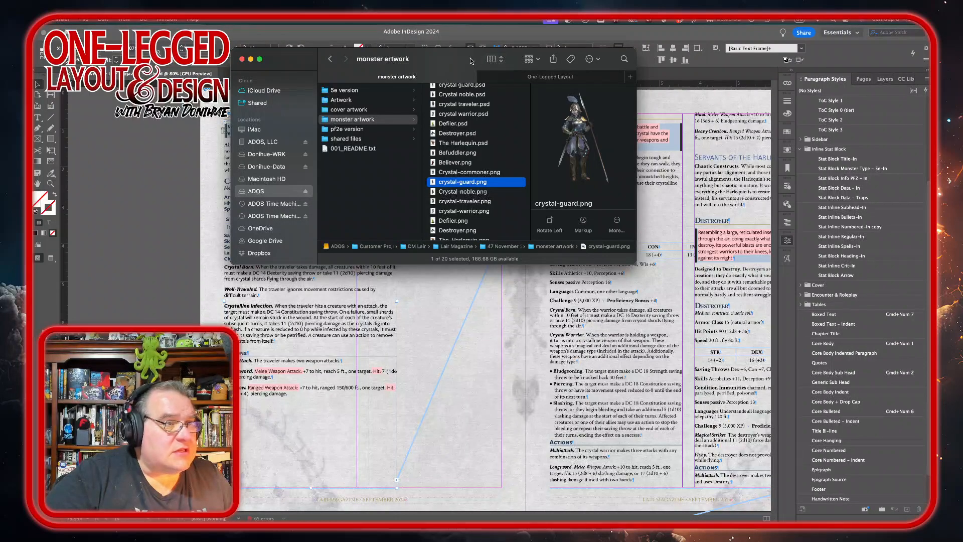
pyautogui.moveTo(455, 57); pyautogui.dragTo(395, 62)
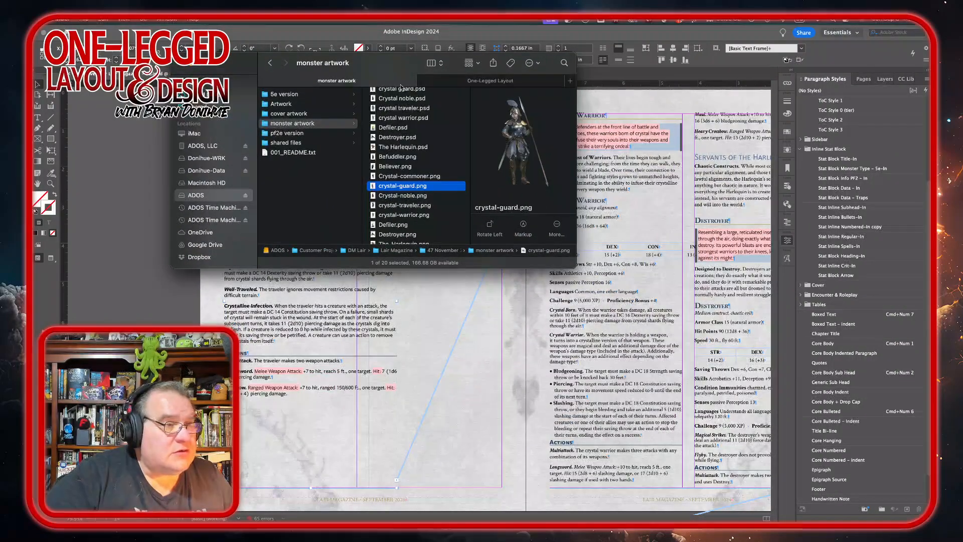
pyautogui.click(401, 206)
pyautogui.moveTo(401, 207); pyautogui.dragTo(444, 341)
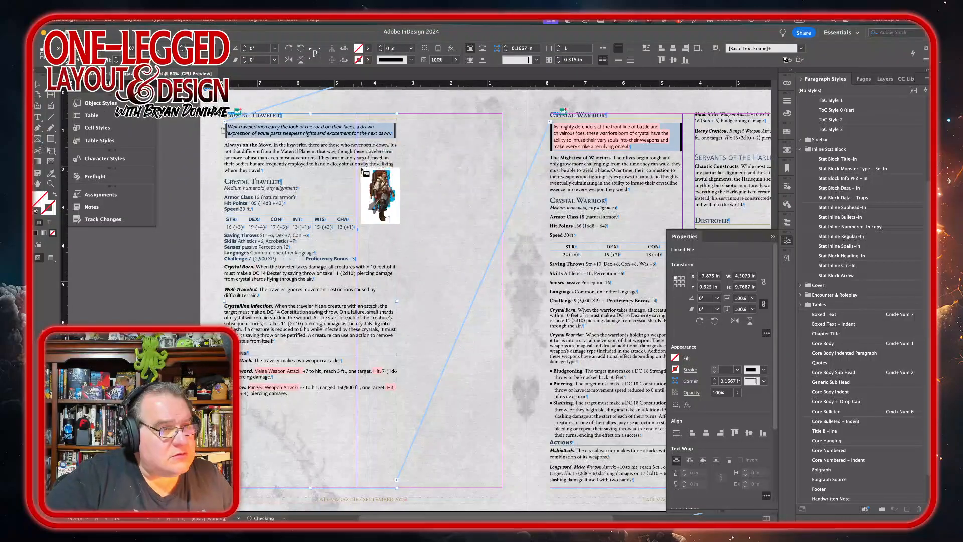
pyautogui.moveTo(362, 150)
pyautogui.mouseDown()
pyautogui.moveTo(473, 333)
pyautogui.moveTo(526, 382)
pyautogui.moveTo(534, 492)
pyautogui.moveTo(596, 479)
pyautogui.mouseUp()
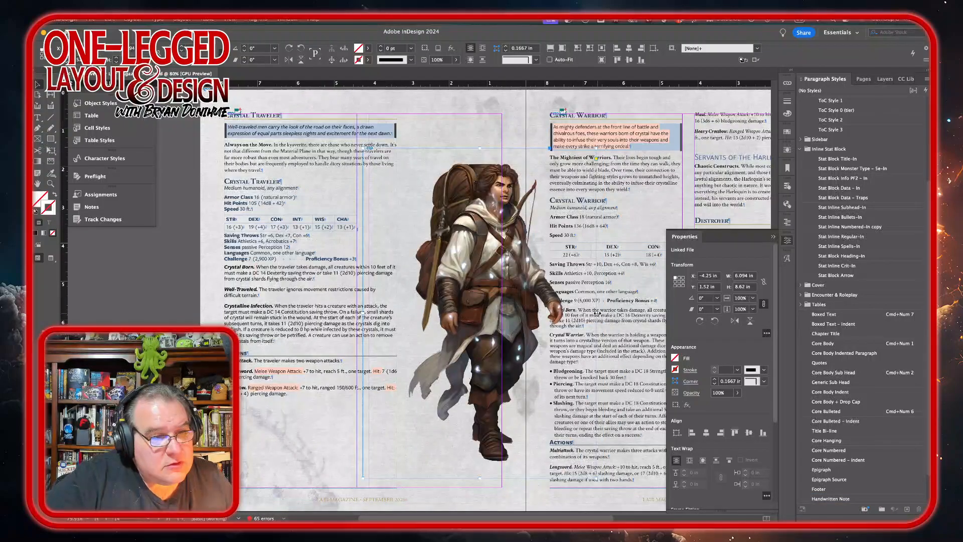
# Step: Crop the traveler art frame's right, bottom, left and top edges in around the figure
pyautogui.moveTo(597, 313); pyautogui.dragTo(567, 315)
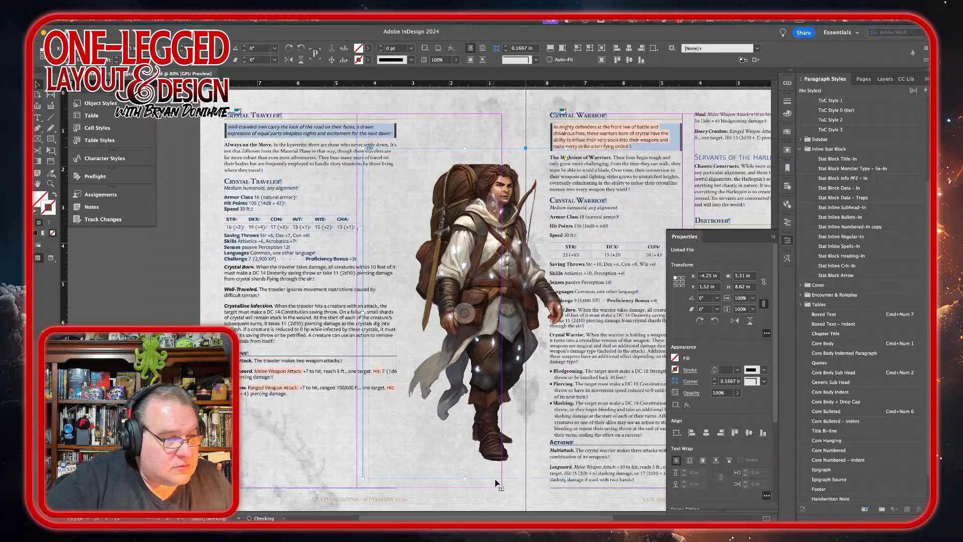
pyautogui.moveTo(465, 481); pyautogui.dragTo(466, 468)
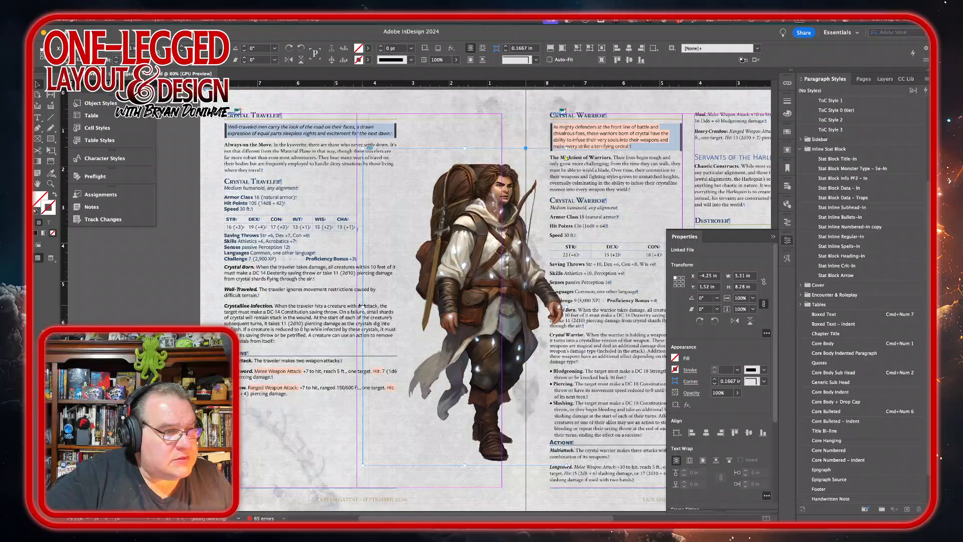
pyautogui.moveTo(363, 306); pyautogui.dragTo(404, 307)
pyautogui.moveTo(486, 147); pyautogui.dragTo(486, 157)
# Step: Reposition and enlarge the traveler art to about 4.93 by 9.30 in beside the stat block, nudging it right
pyautogui.moveTo(480, 264); pyautogui.dragTo(442, 242)
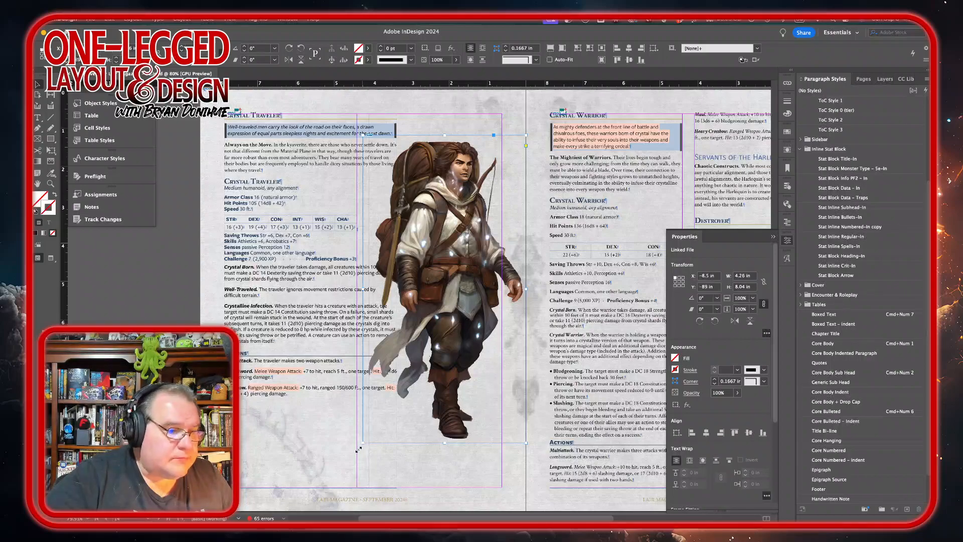
pyautogui.moveTo(363, 444); pyautogui.dragTo(337, 490)
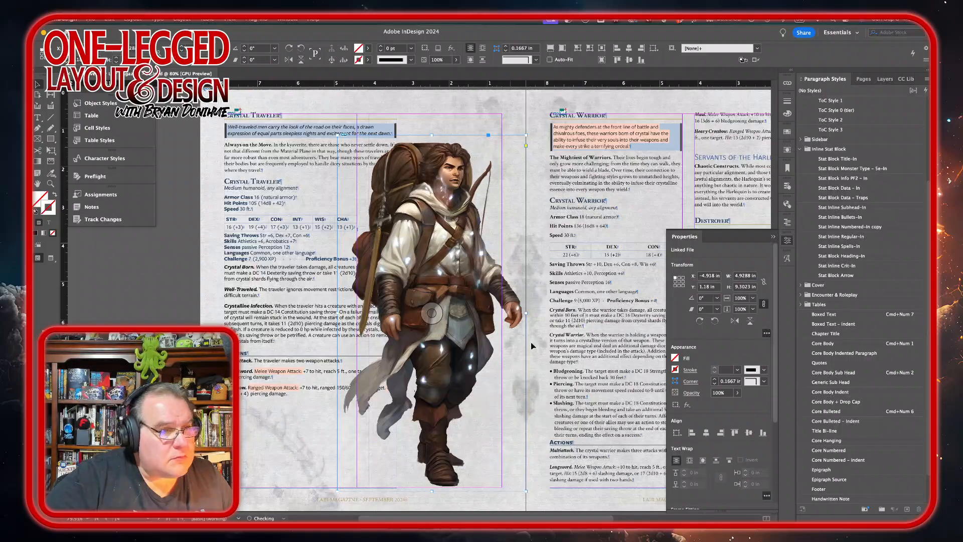
pyautogui.press('Right')
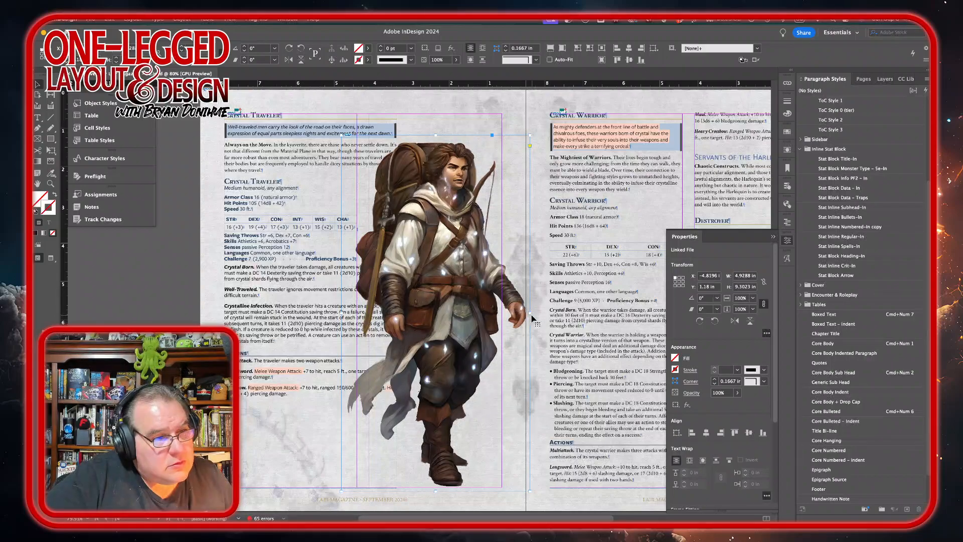
# Step: Nudge the traveler art slightly and wrap text around its shape on the left side, using the alpha channel as contour
pyautogui.moveTo(530, 313); pyautogui.dragTo(525, 313)
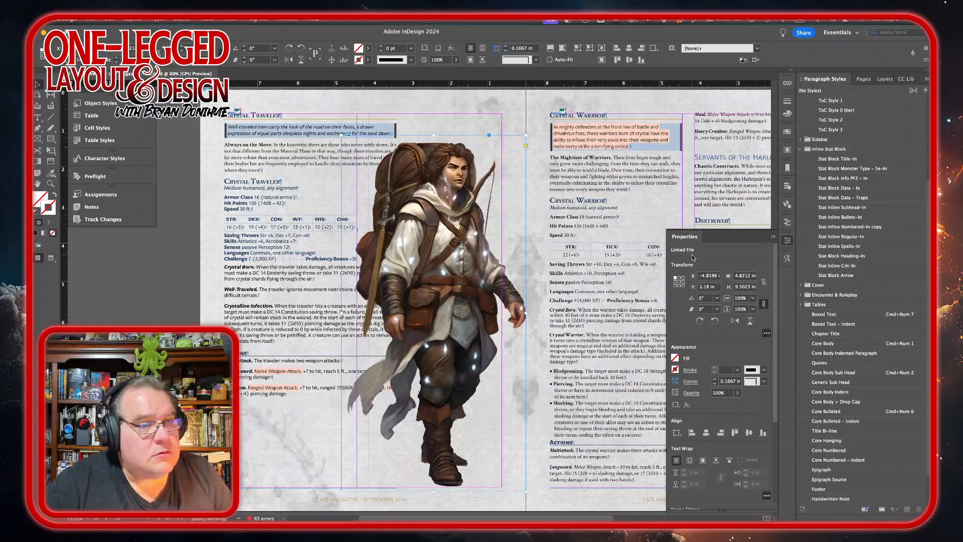
pyautogui.click(788, 151)
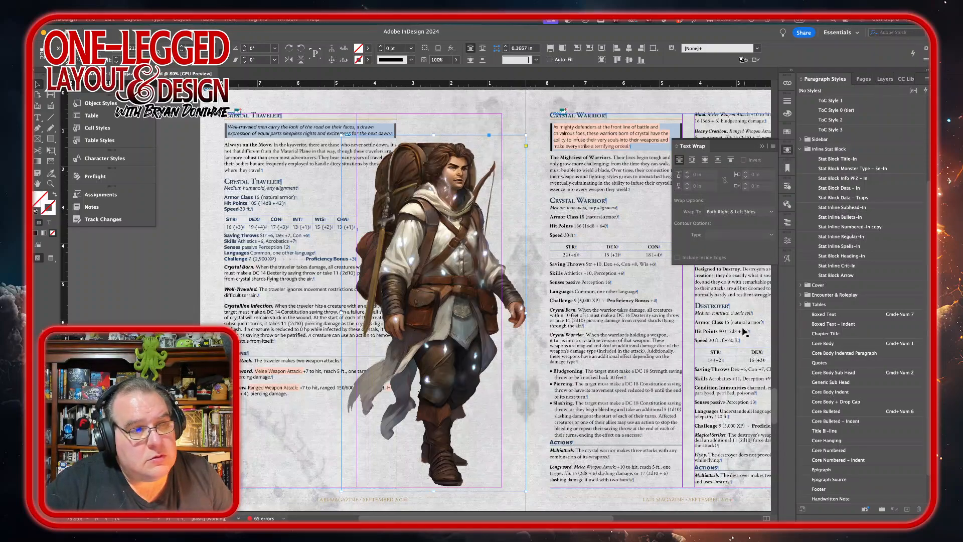
pyautogui.click(704, 159)
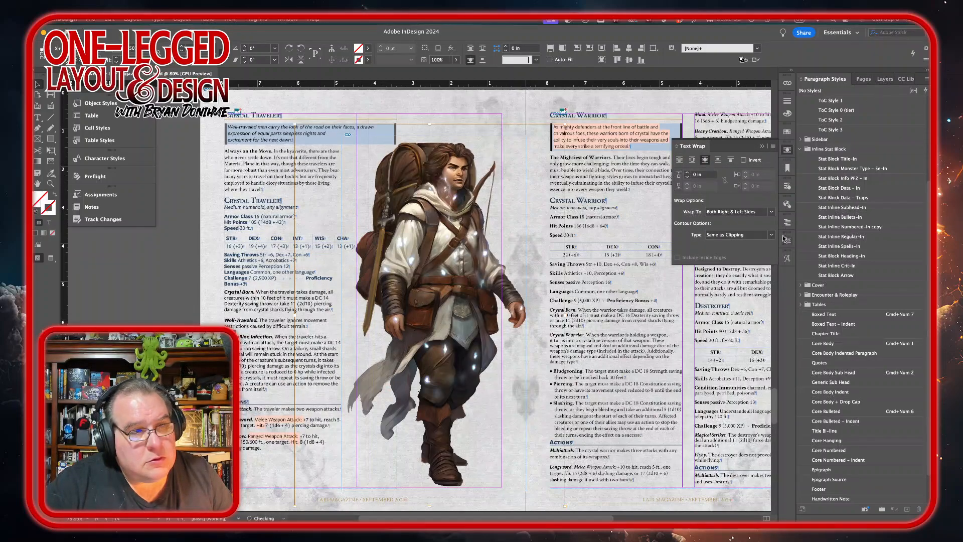
pyautogui.click(771, 212)
pyautogui.click(731, 232)
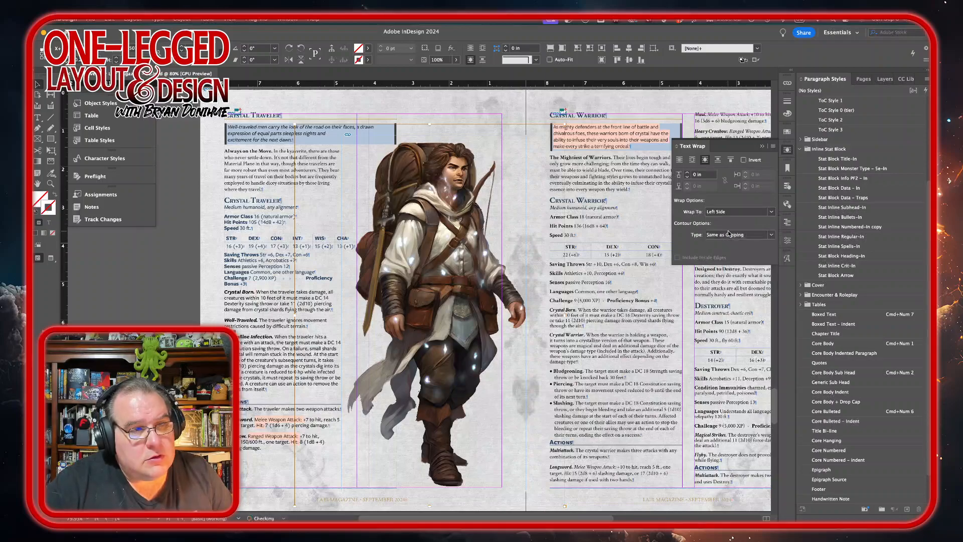
pyautogui.click(772, 235)
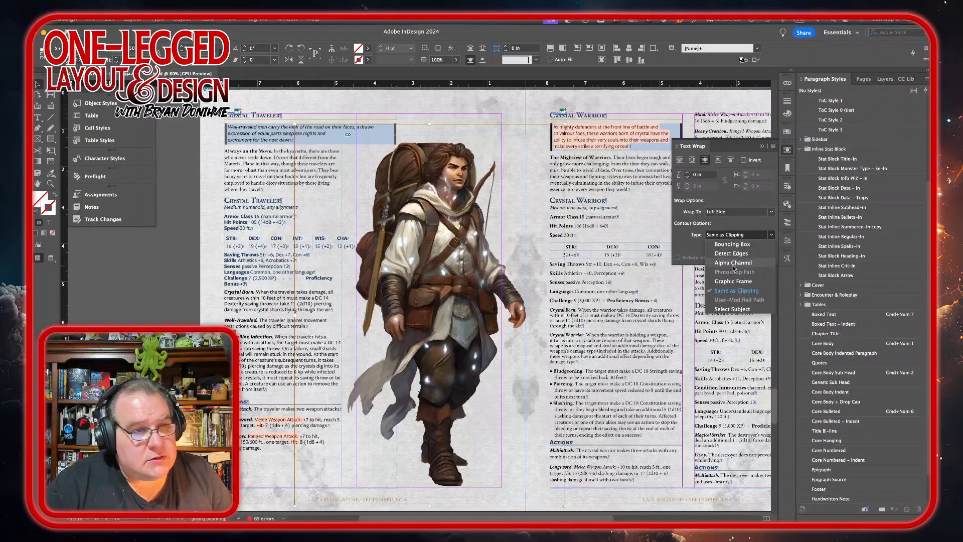
pyautogui.click(733, 263)
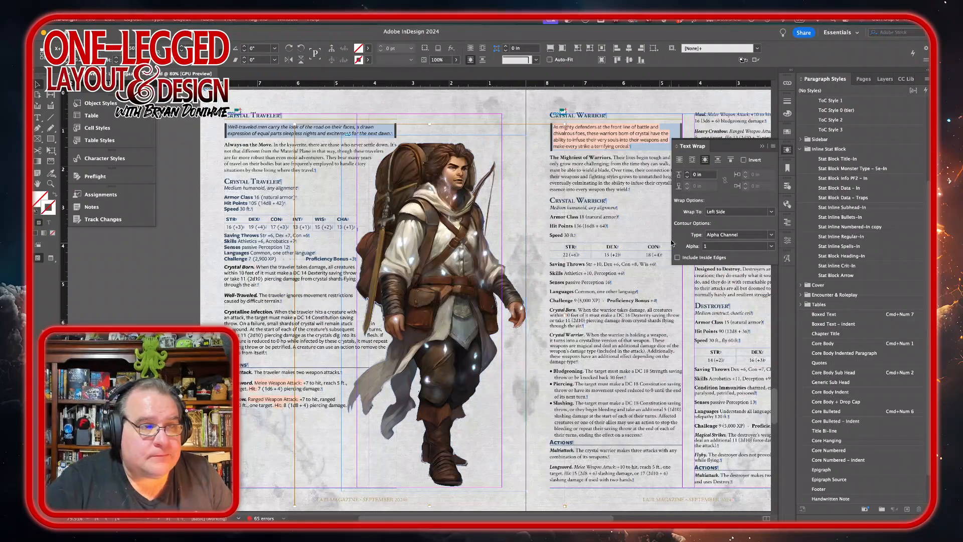
# Step: Set the traveler art's text wrap offset to 0.1875 in
pyautogui.click(688, 172)
pyautogui.click(687, 173)
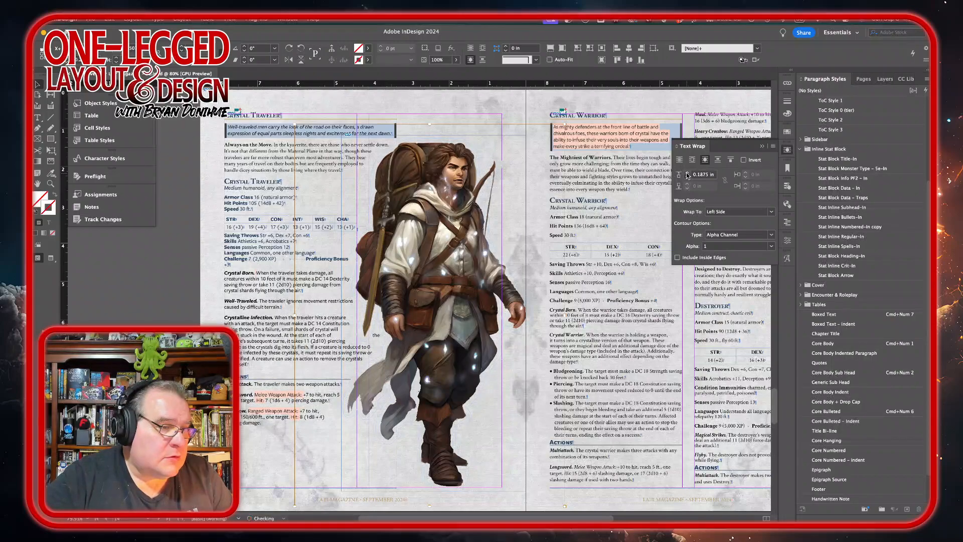
pyautogui.click(687, 173)
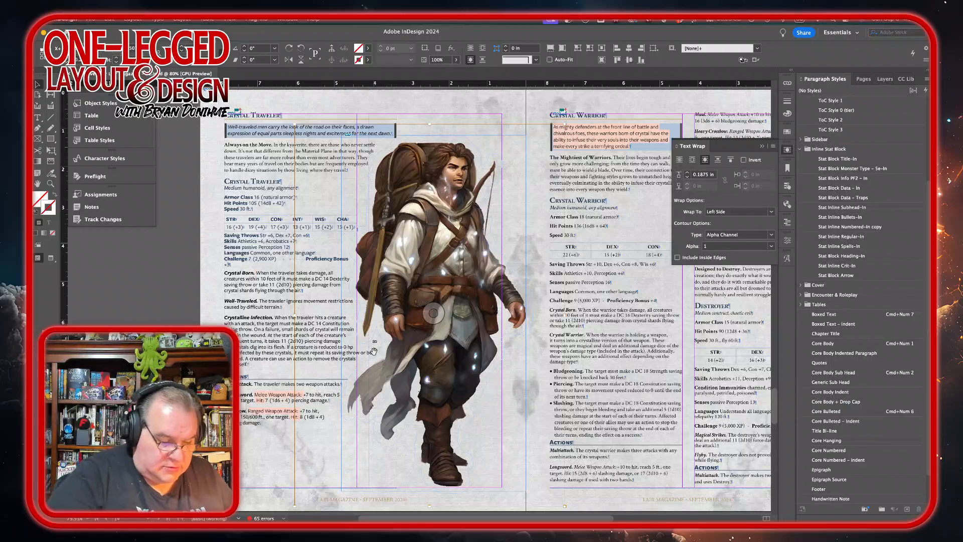
# Step: Refine the traveler art's wrap contour beside the cloak by adding and adjusting anchor points on the wrap path
pyautogui.press('super+equal')
pyautogui.press('super+equal')
pyautogui.press('super+equal')
pyautogui.press('super+equal')
pyautogui.press('super+equal')
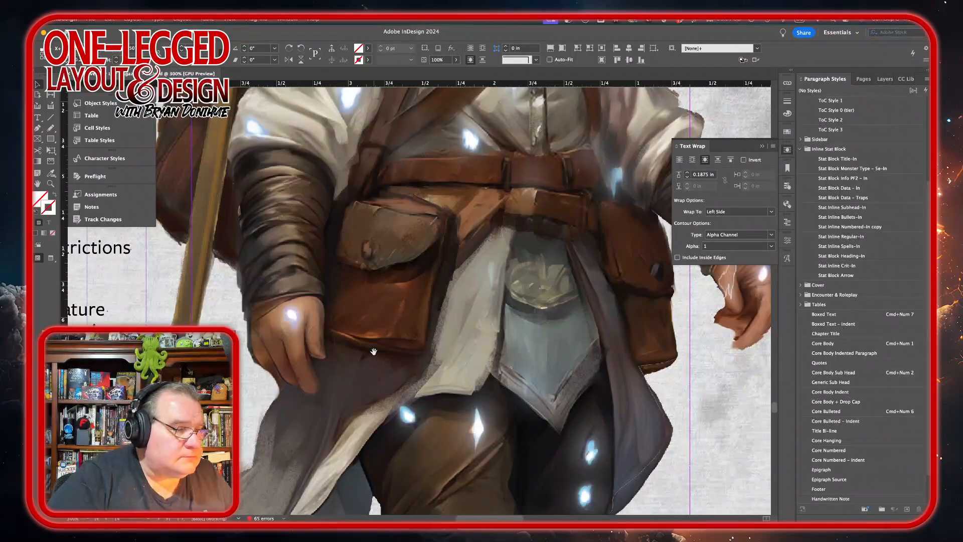
pyautogui.scroll(-5, 332, 354)
pyautogui.hscroll(-6, 332, 354)
pyautogui.scroll(4, 332, 354)
pyautogui.hscroll(5, 332, 354)
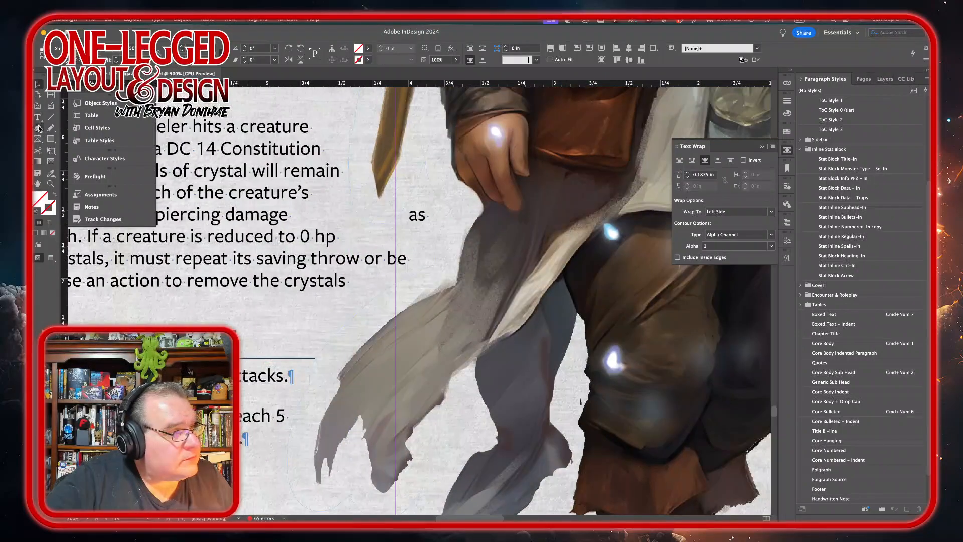
pyautogui.click(39, 128)
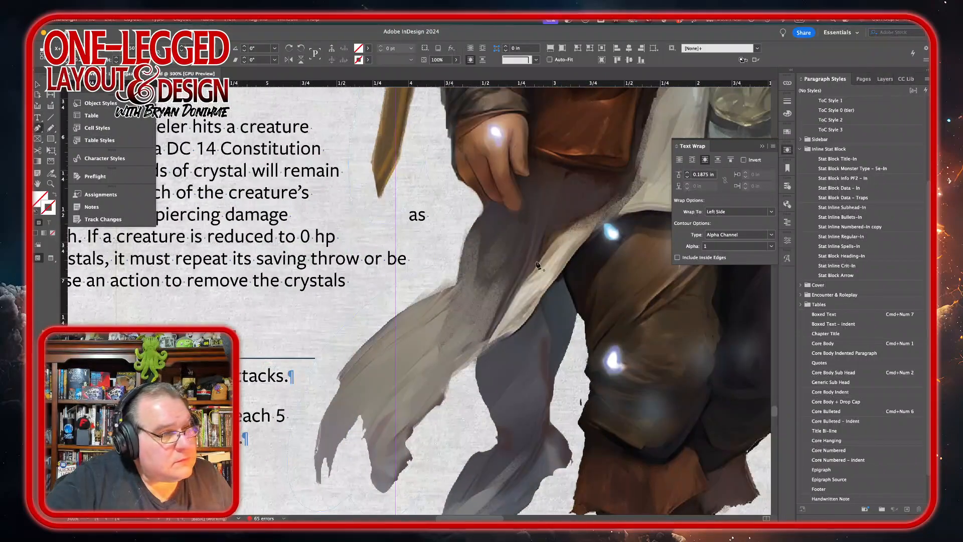
pyautogui.click(426, 158)
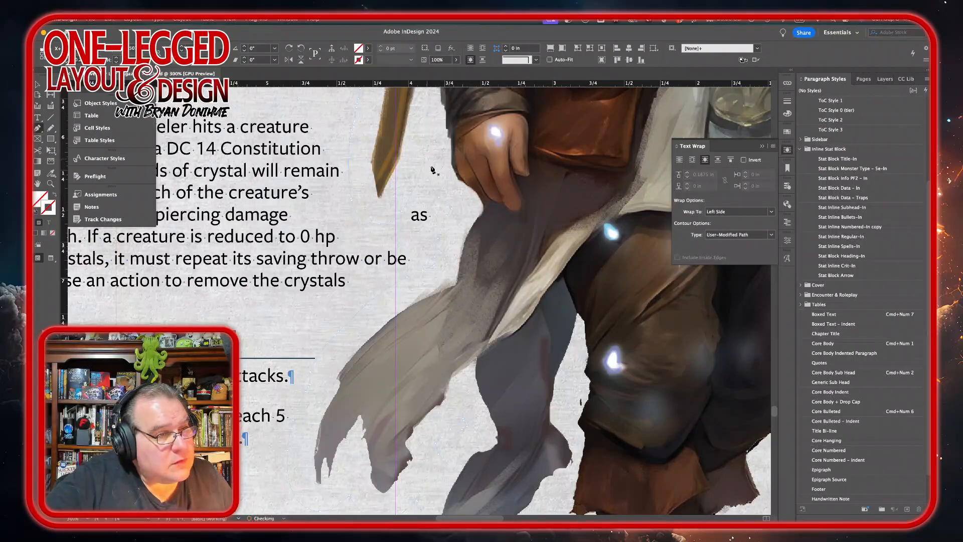
pyautogui.click(439, 198)
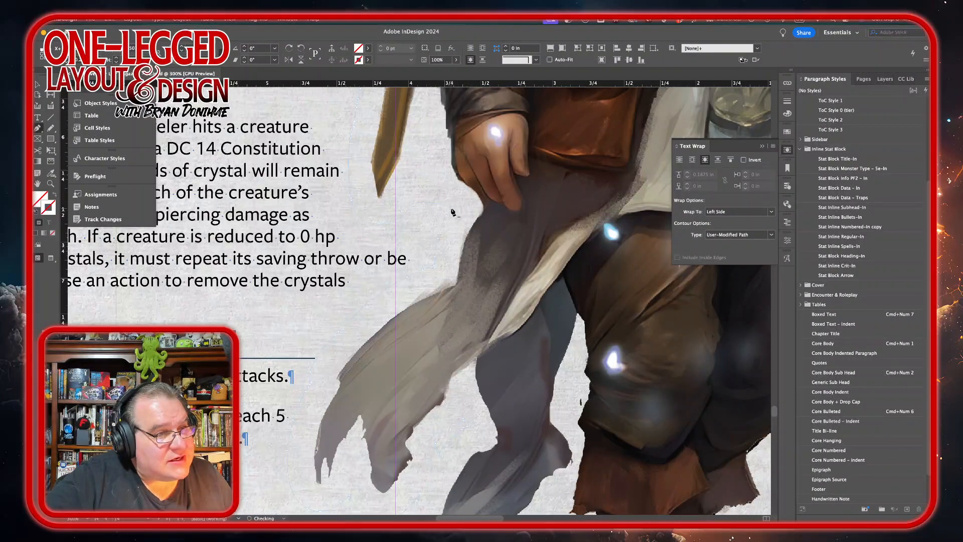
pyautogui.click(446, 217)
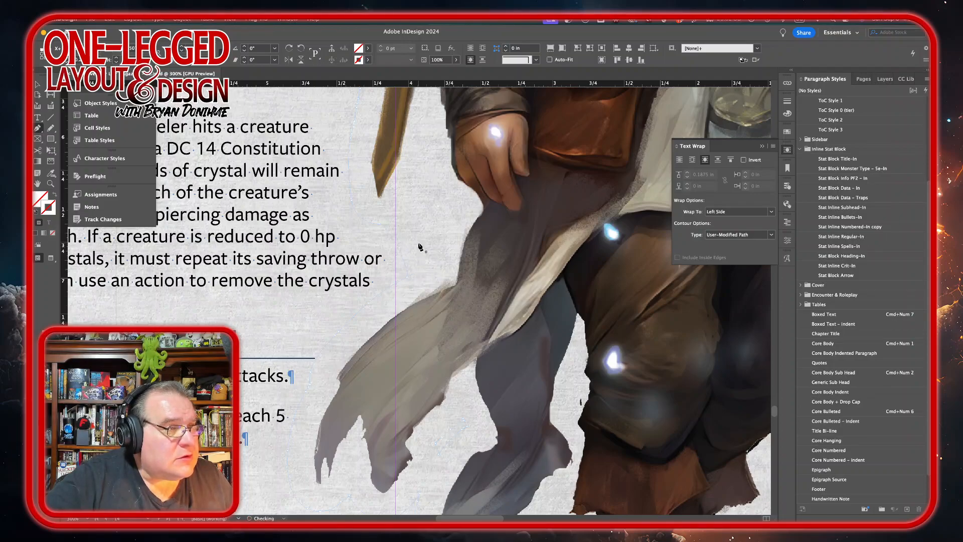
pyautogui.scroll(10, 421, 247)
pyautogui.scroll(-8, 421, 246)
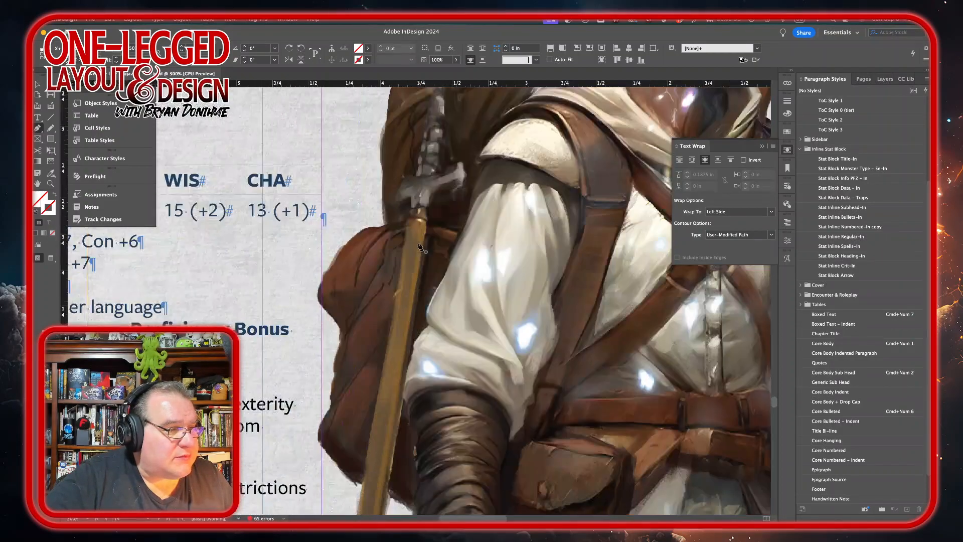
pyautogui.press('v')
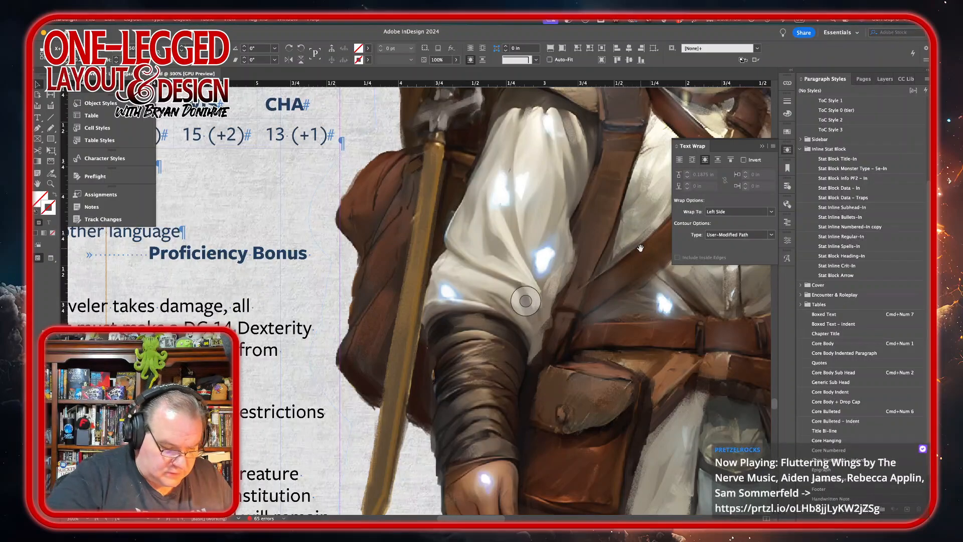
pyautogui.press('super+minus')
pyautogui.press('super+minus')
pyautogui.press('super+minus')
pyautogui.press('super+minus')
pyautogui.press('super+minus')
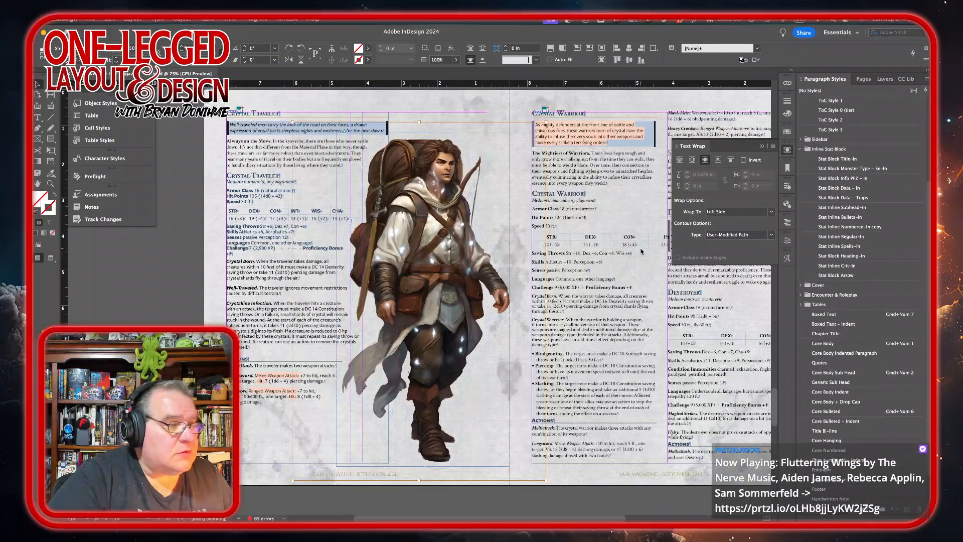
# Step: Select the Crystal Warrior's italic introduction text inside its boxed frame
pyautogui.moveTo(457, 236); pyautogui.dragTo(220, 257)
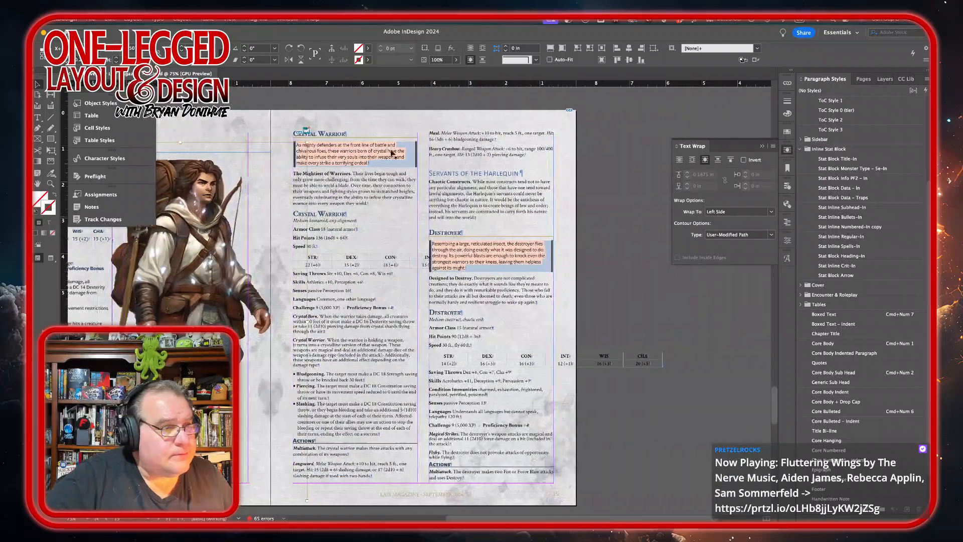
pyautogui.click(366, 120)
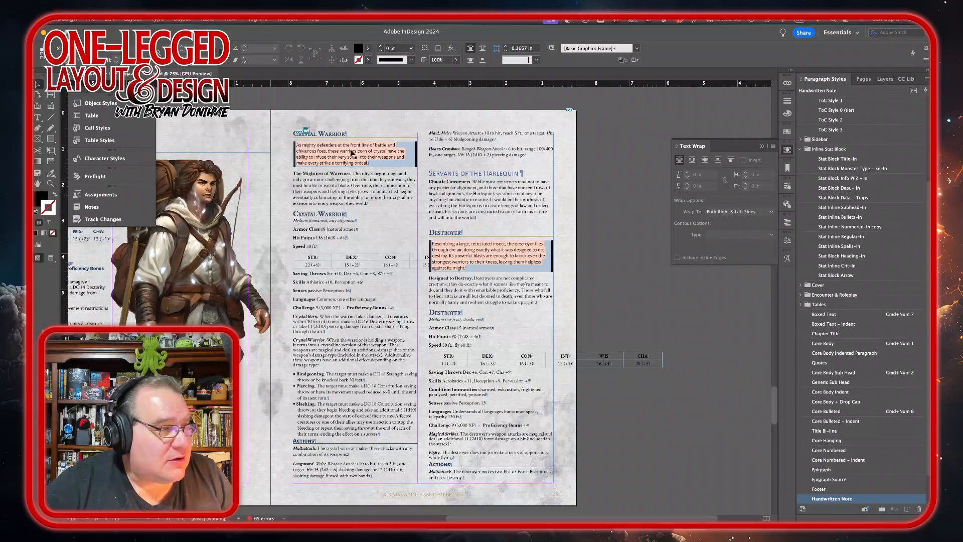
pyautogui.doubleClick(375, 163)
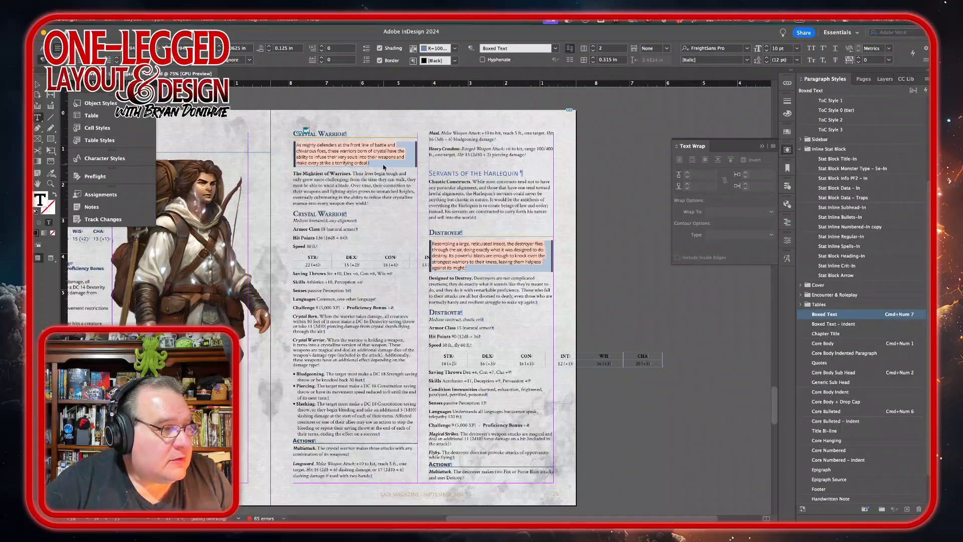
pyautogui.moveTo(368, 162); pyautogui.dragTo(310, 145)
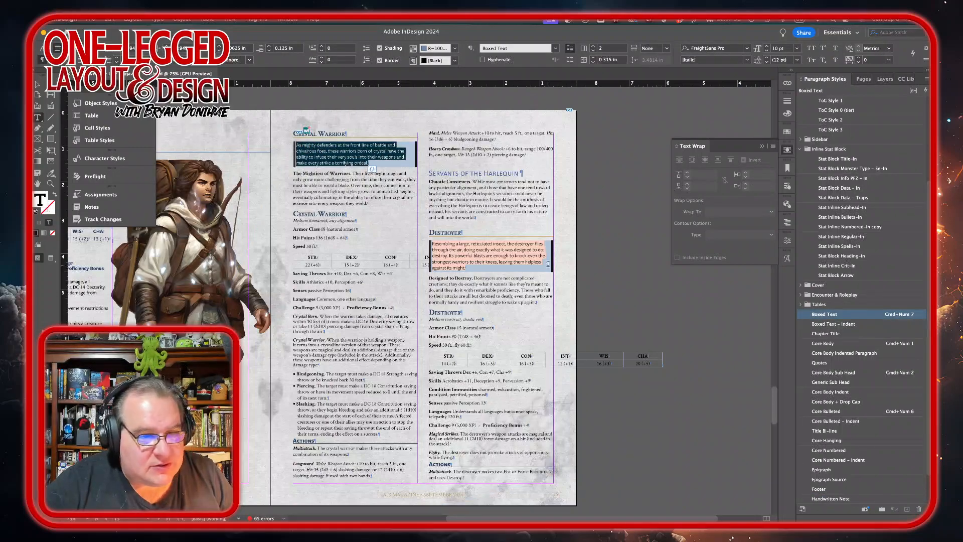
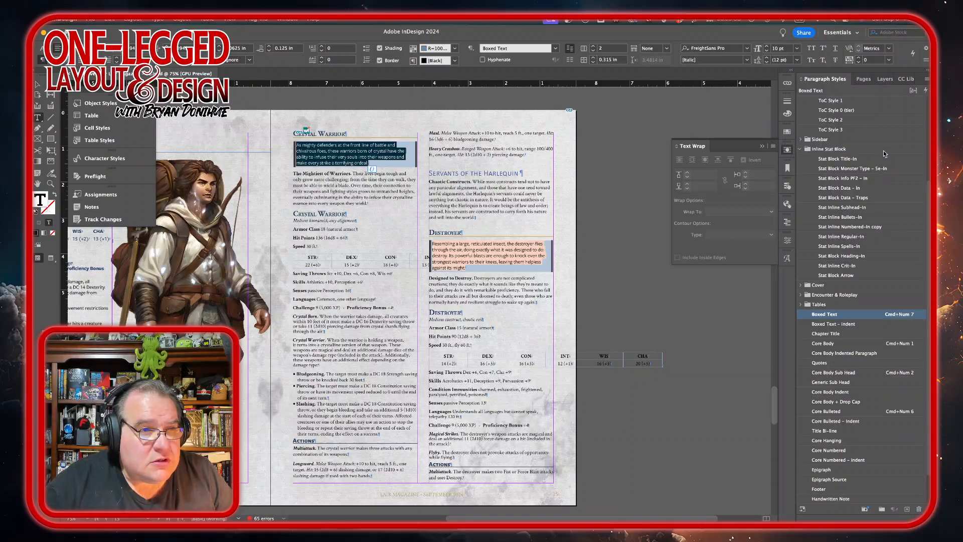
# Step: Set the Crystal Warrior's boxed italic introduction text to the Medium Italic font style
pyautogui.click(787, 241)
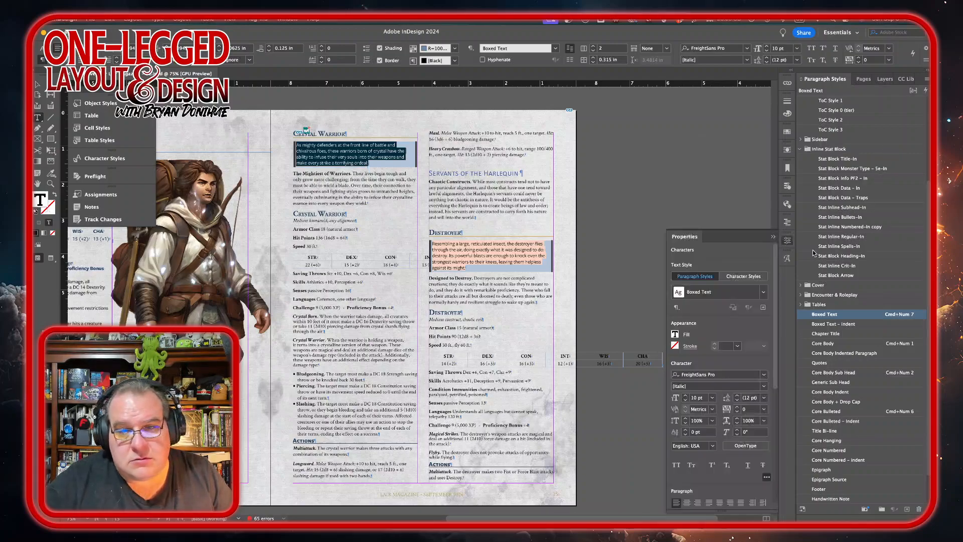
pyautogui.click(763, 386)
pyautogui.click(726, 442)
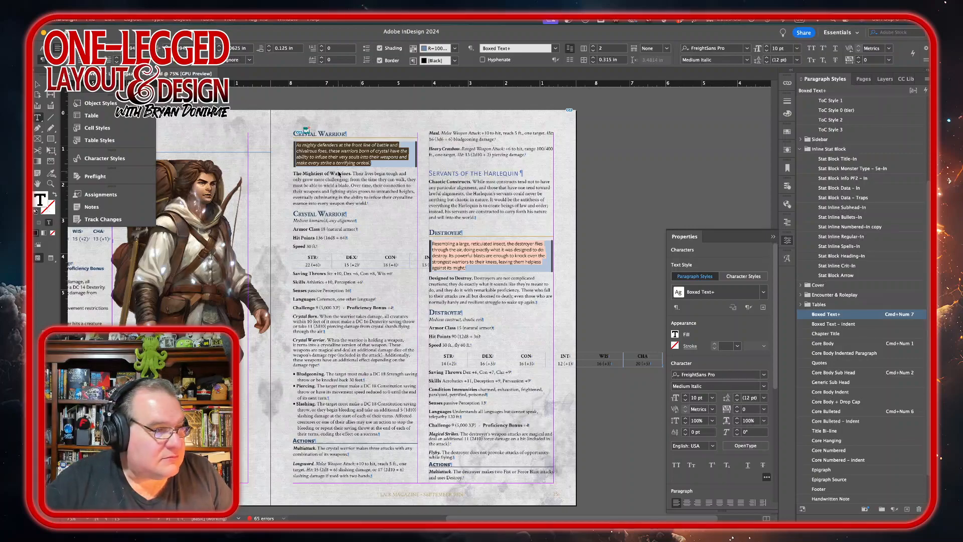
# Step: Apply the Stat Block Monster Type – Se-In style to the creature type line and set it to Medium Italic
pyautogui.tripleClick(319, 220)
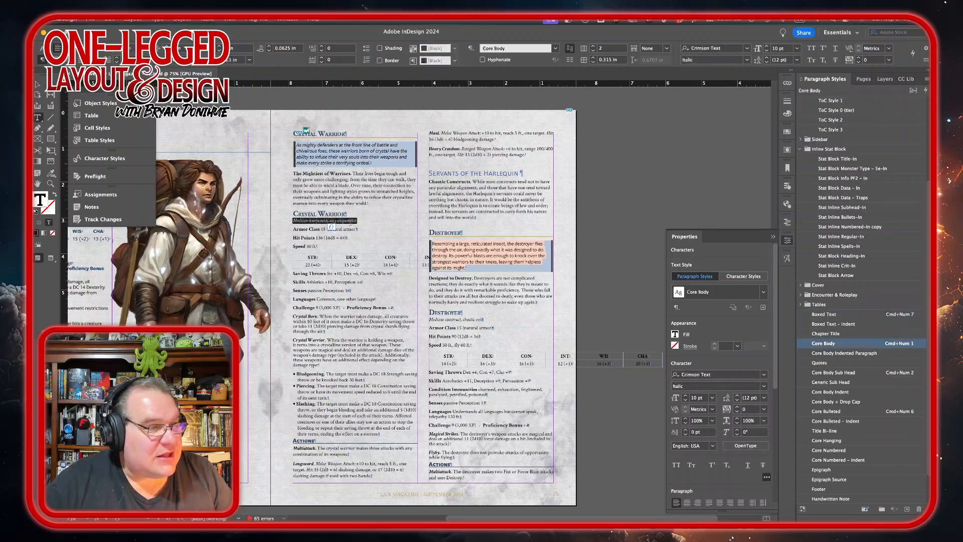
pyautogui.click(823, 343)
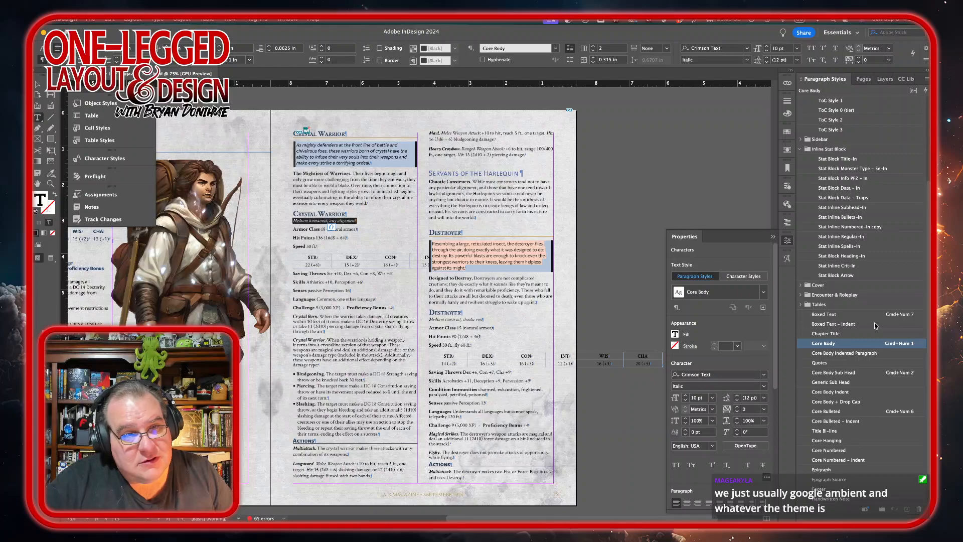
pyautogui.click(880, 167)
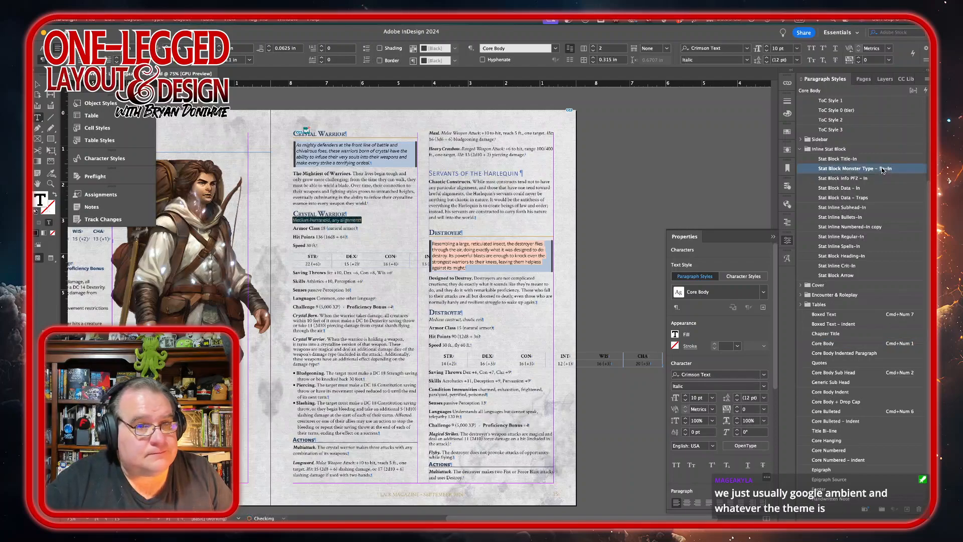
pyautogui.click(764, 387)
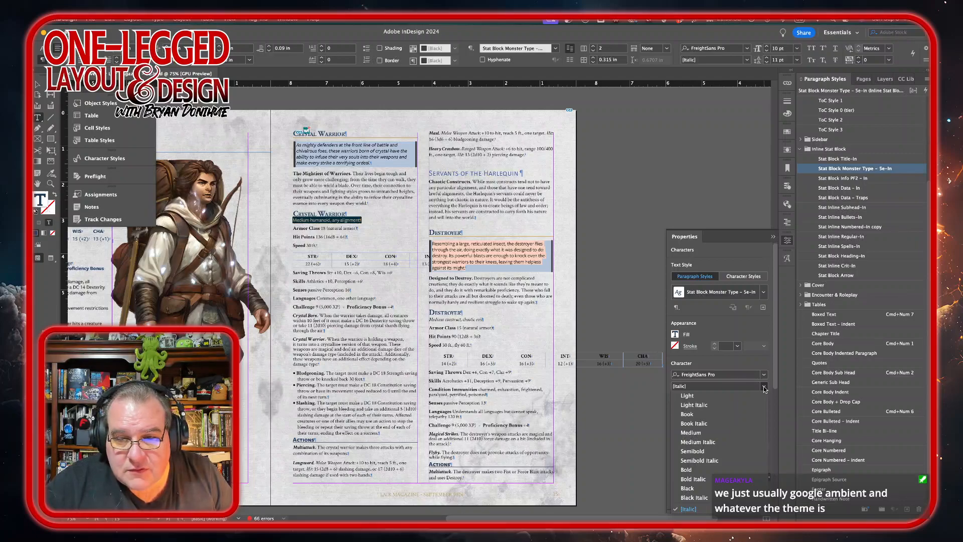
pyautogui.click(705, 442)
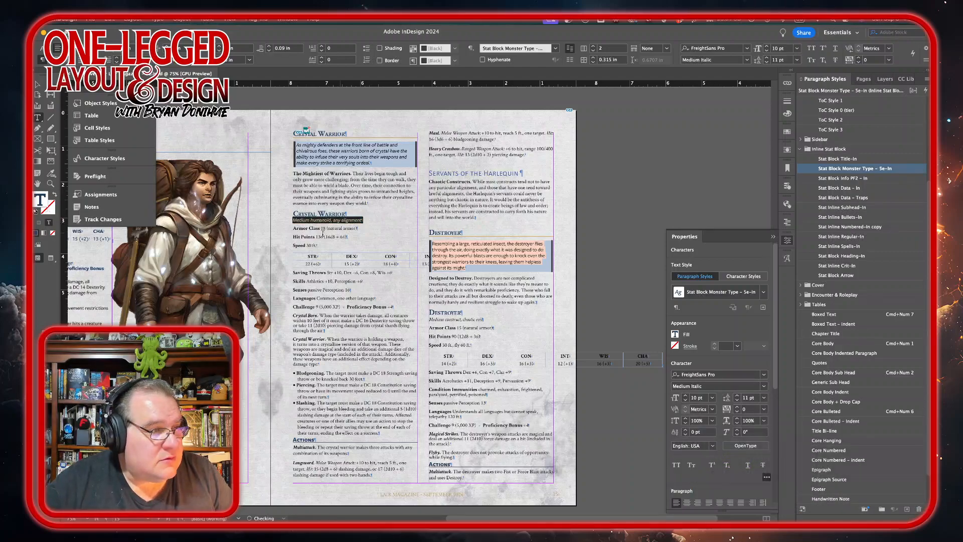
# Step: Apply the Stat Block Data – In style to the Armor Class, Hit Points and Speed lines
pyautogui.moveTo(299, 227); pyautogui.dragTo(319, 246)
pyautogui.press('super+KP_1')
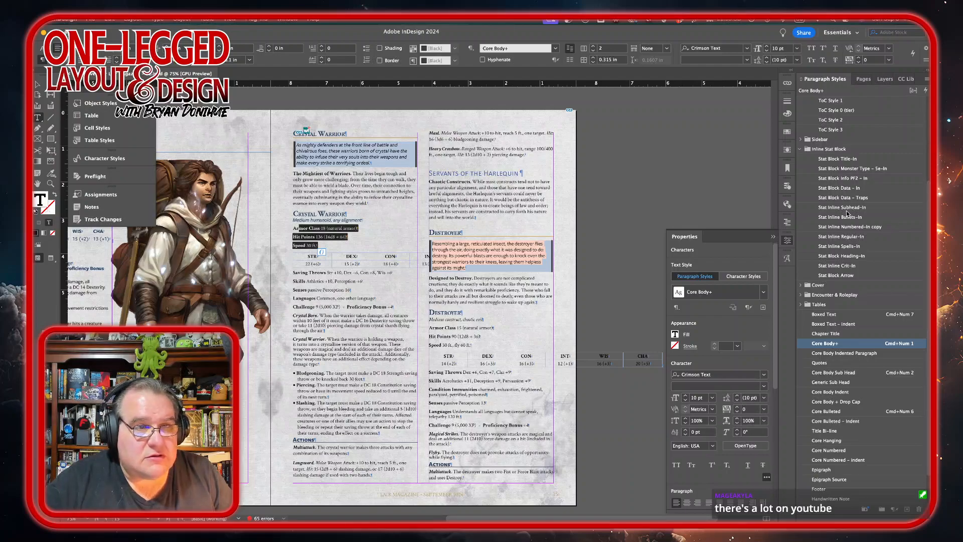
pyautogui.click(838, 189)
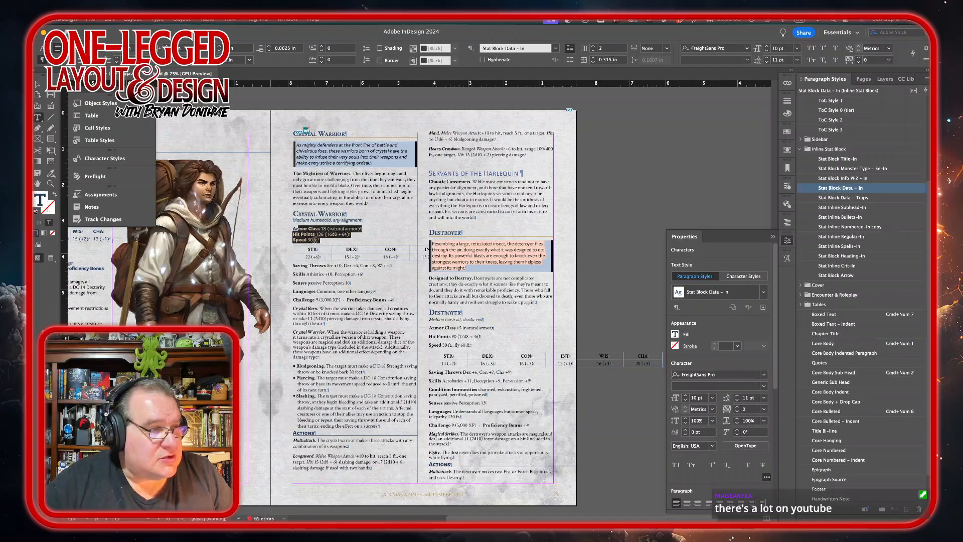
# Step: Apply the Stat Block Data – In style to the ability score table's cells
pyautogui.moveTo(308, 249); pyautogui.dragTo(532, 259)
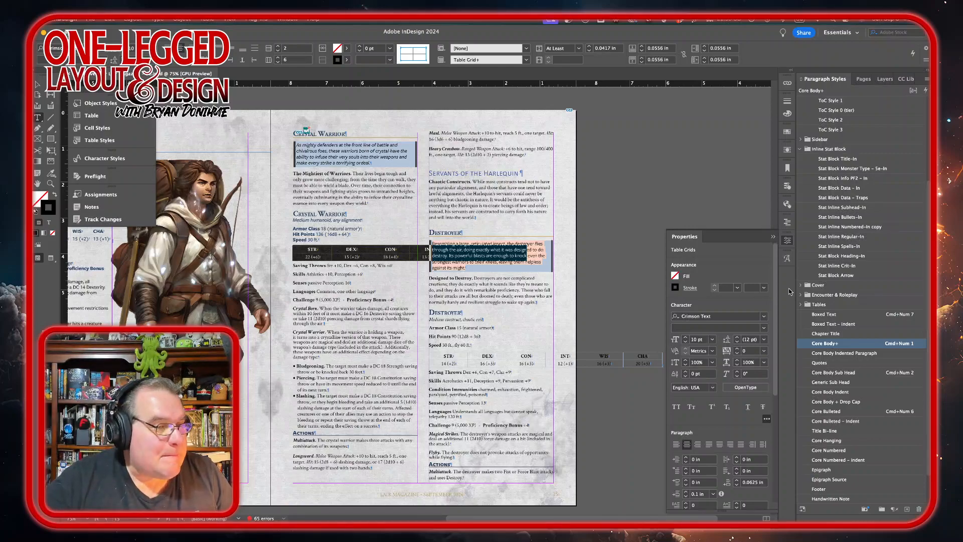
pyautogui.click(839, 188)
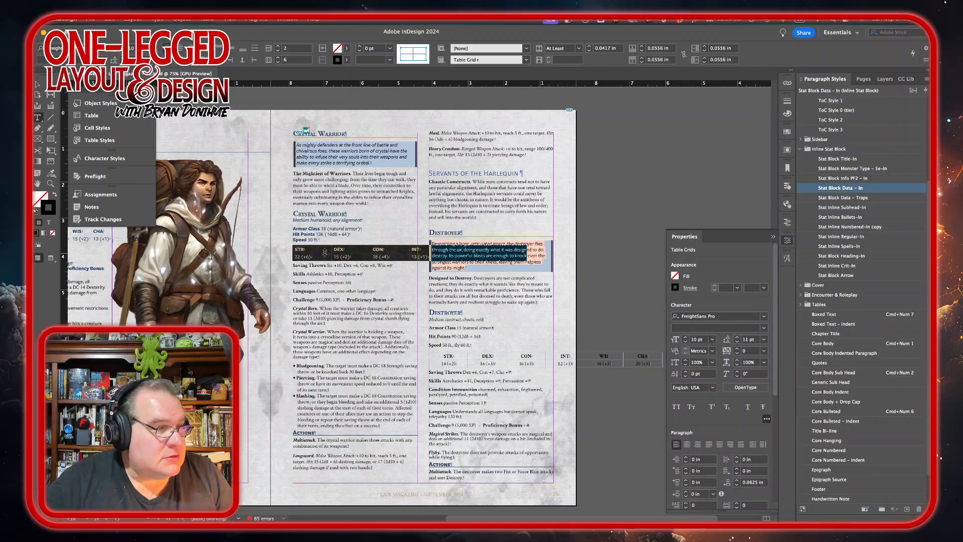
# Step: Narrow the ability score table to fit the column and distribute its columns evenly
pyautogui.moveTo(332, 249); pyautogui.dragTo(394, 249)
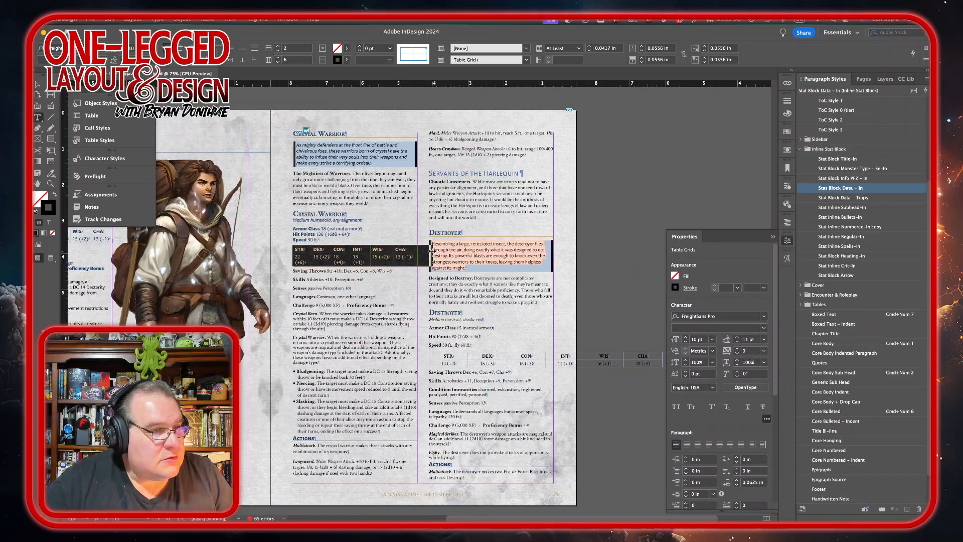
pyautogui.moveTo(418, 250); pyautogui.dragTo(417, 250)
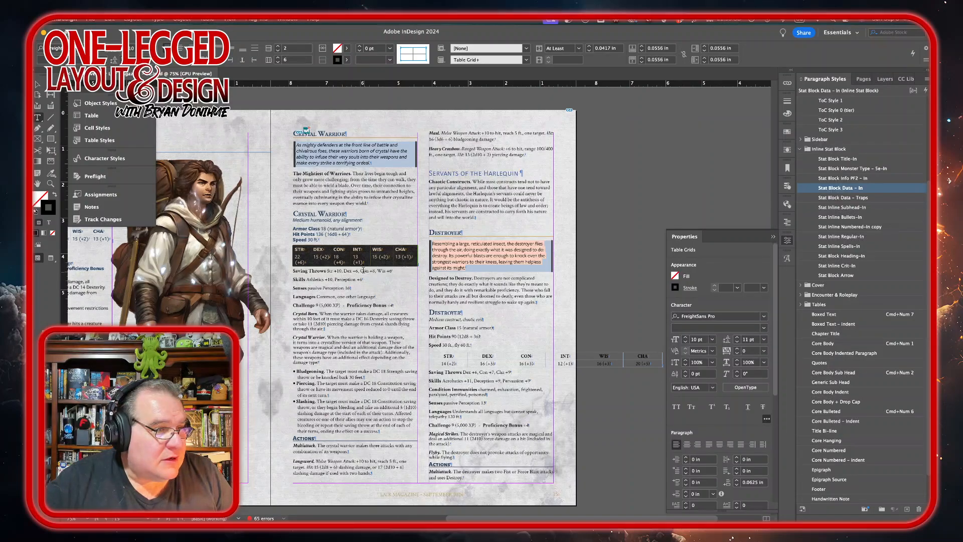
pyautogui.rightClick(403, 265)
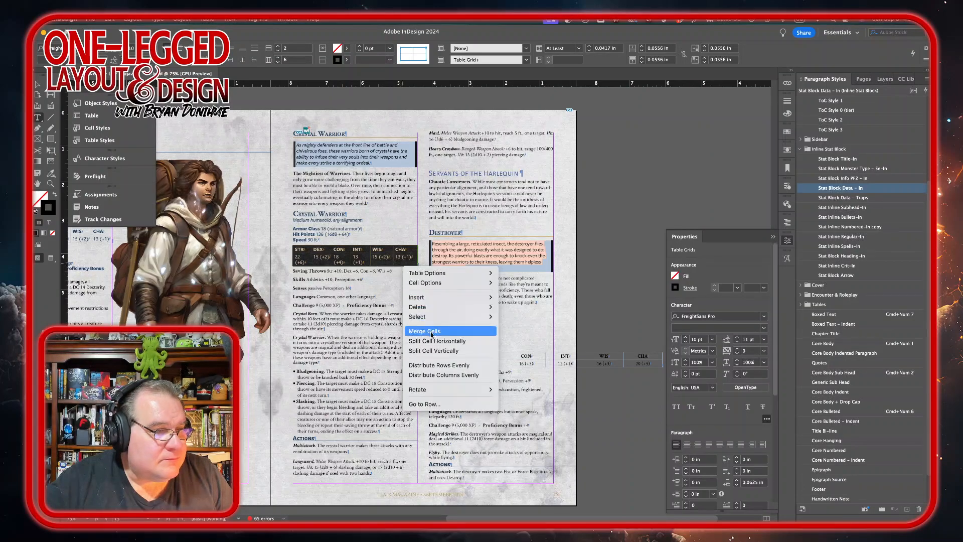
pyautogui.click(433, 374)
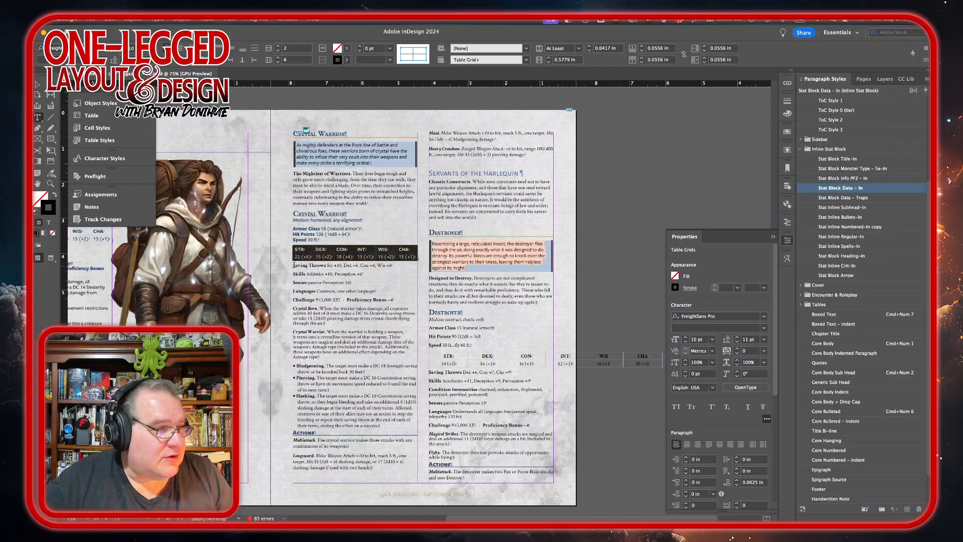
# Step: Apply the Stat Block Data – In style to the Saving Throws through Challenge lines
pyautogui.moveTo(293, 264); pyautogui.dragTo(394, 299)
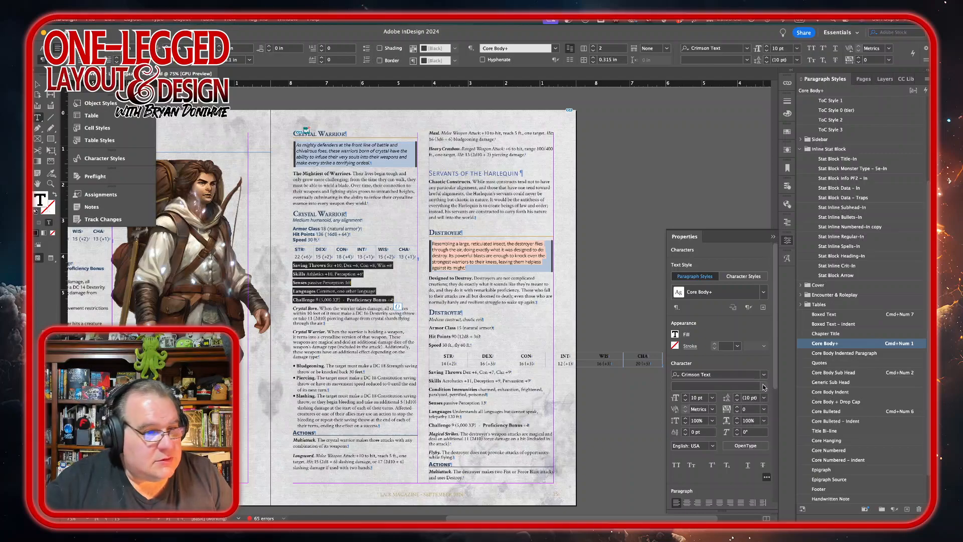
pyautogui.click(840, 188)
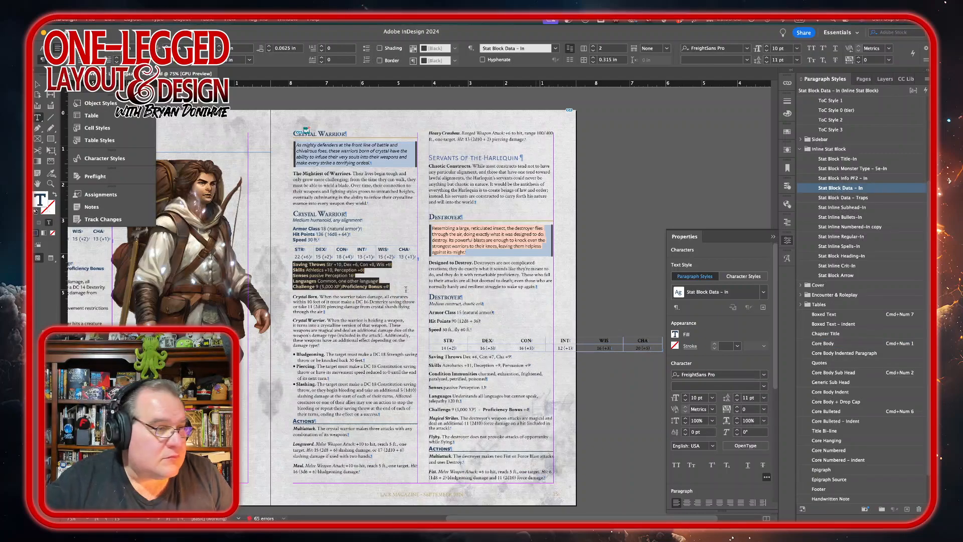
# Step: Insert a tab before Proficiency Bonus on the Challenge line, replacing the preceding space
pyautogui.click(342, 288)
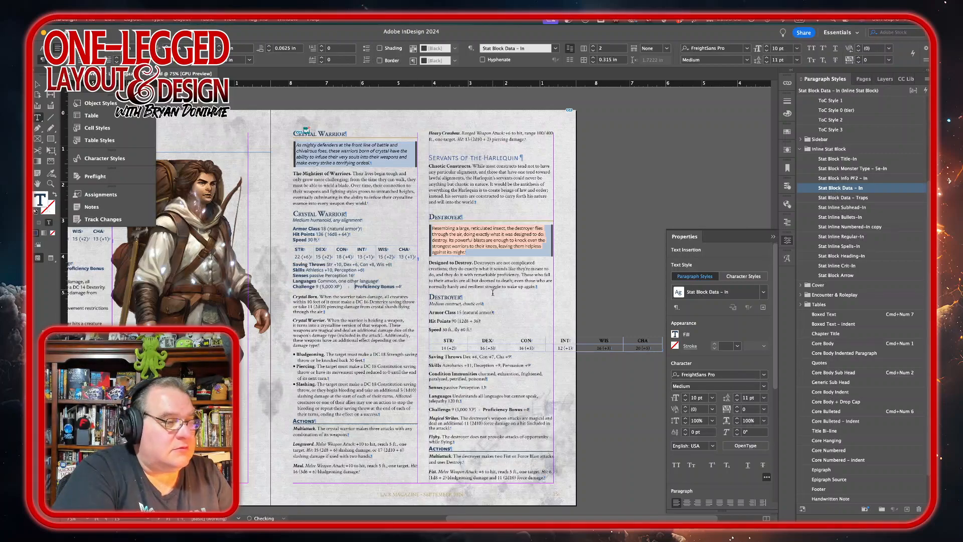
pyautogui.press('Tab')
pyautogui.press('BackSpace')
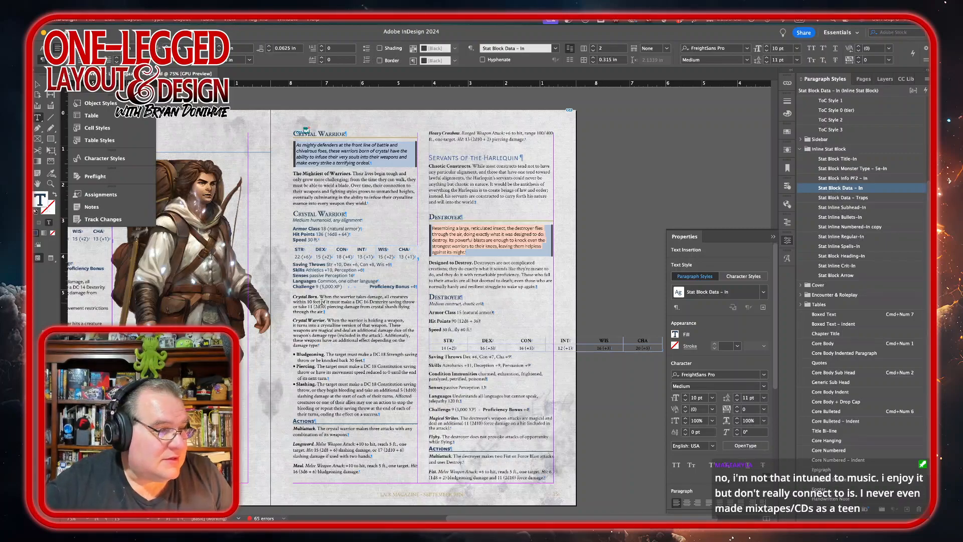
# Step: Apply the Stat Inline Regular-In style to the Crystal Born and Crystal Warrior paragraphs
pyautogui.moveTo(321, 301); pyautogui.dragTo(317, 326)
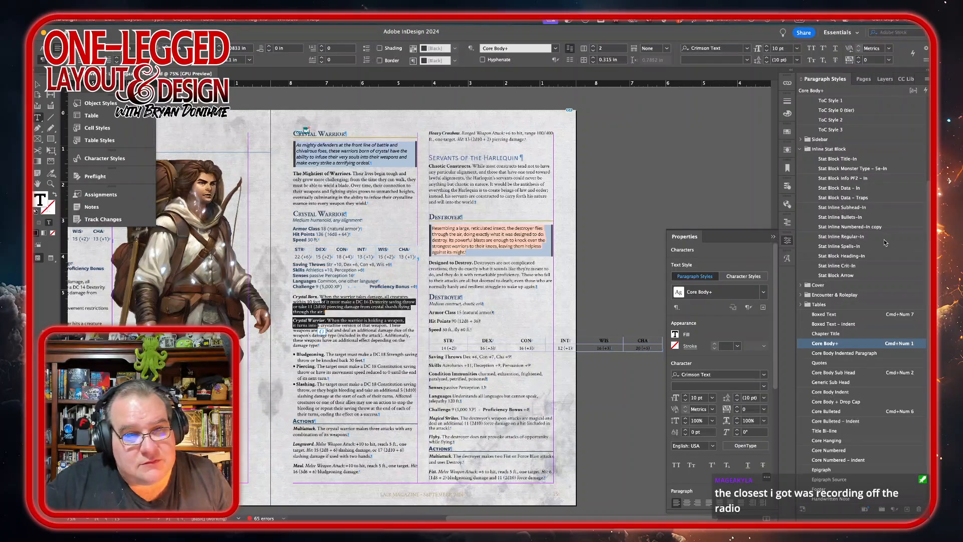
pyautogui.click(847, 236)
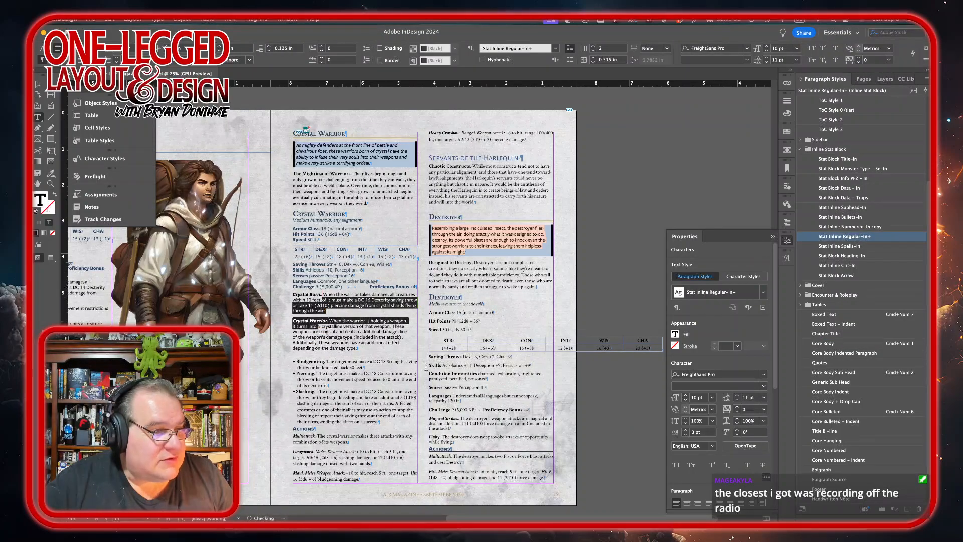
# Step: Apply the Stat Inline Bullets-In style to the Bludgeoning, Piercing and Slashing bullet items
pyautogui.moveTo(334, 361); pyautogui.dragTo(327, 404)
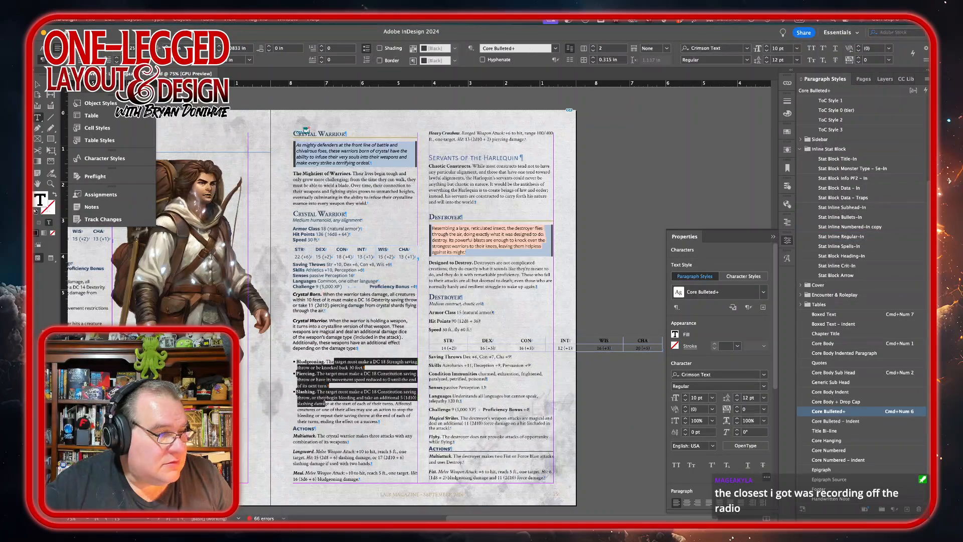
pyautogui.click(852, 218)
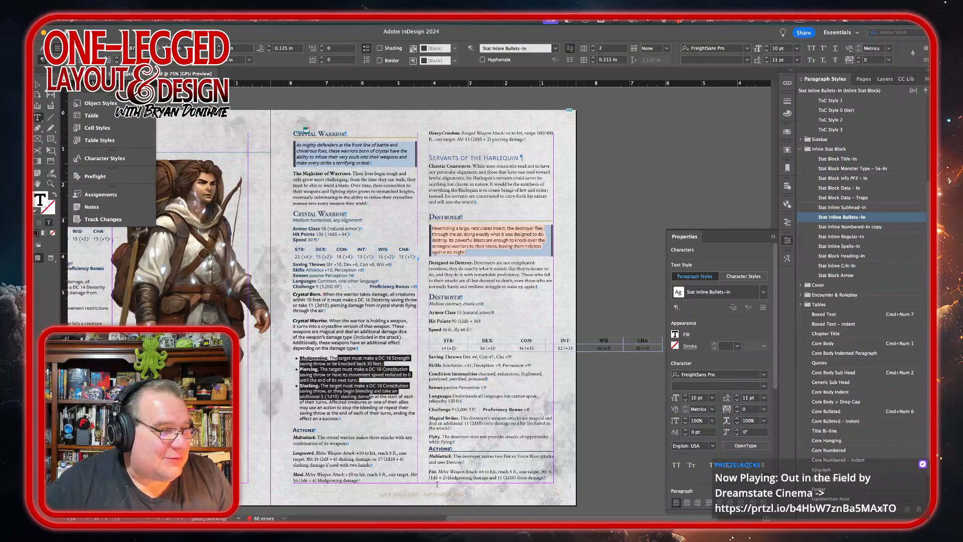
# Step: Apply the Stat Inline Regular-In style to the action paragraphs from Multiattack through the Heavy Crossbow attack
pyautogui.scroll(-2, 374, 370)
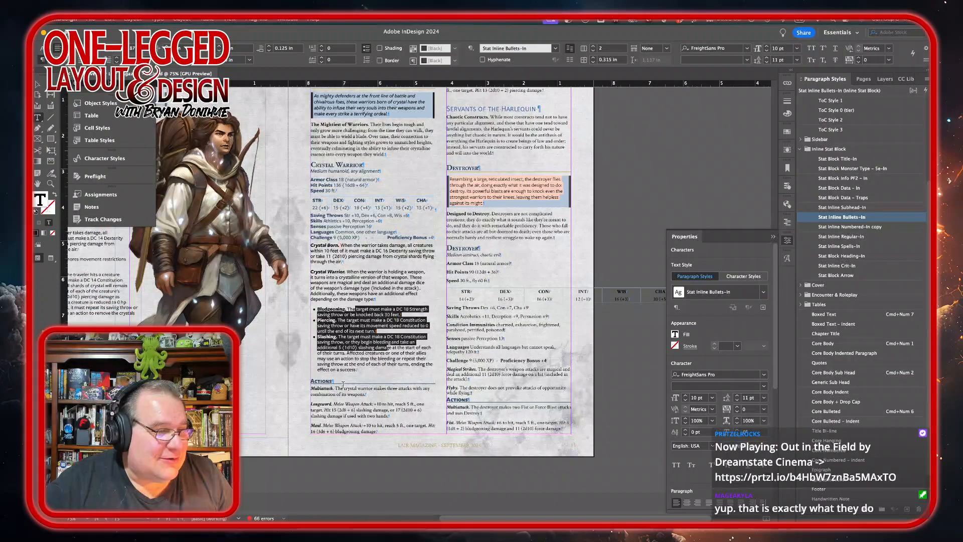
pyautogui.moveTo(310, 388); pyautogui.dragTo(346, 426)
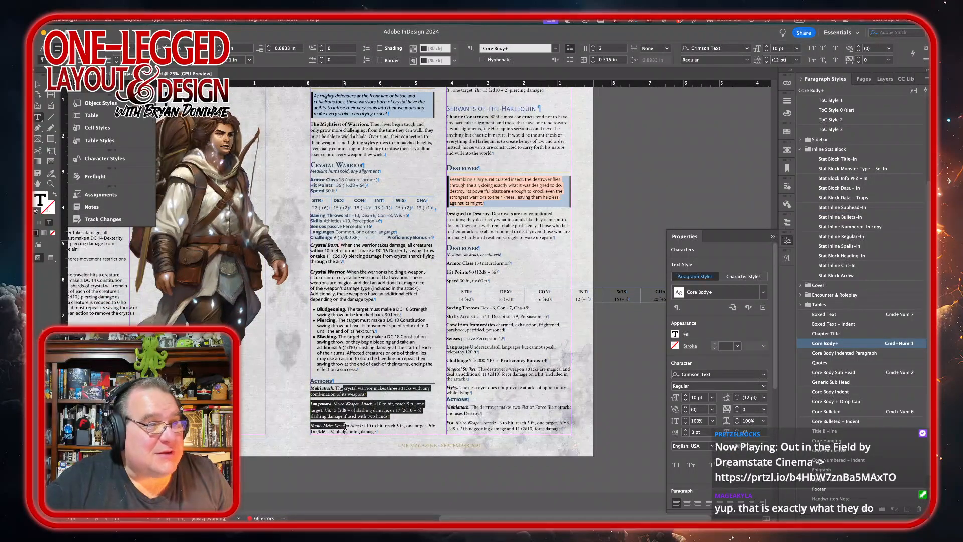
pyautogui.scroll(2, 465, 315)
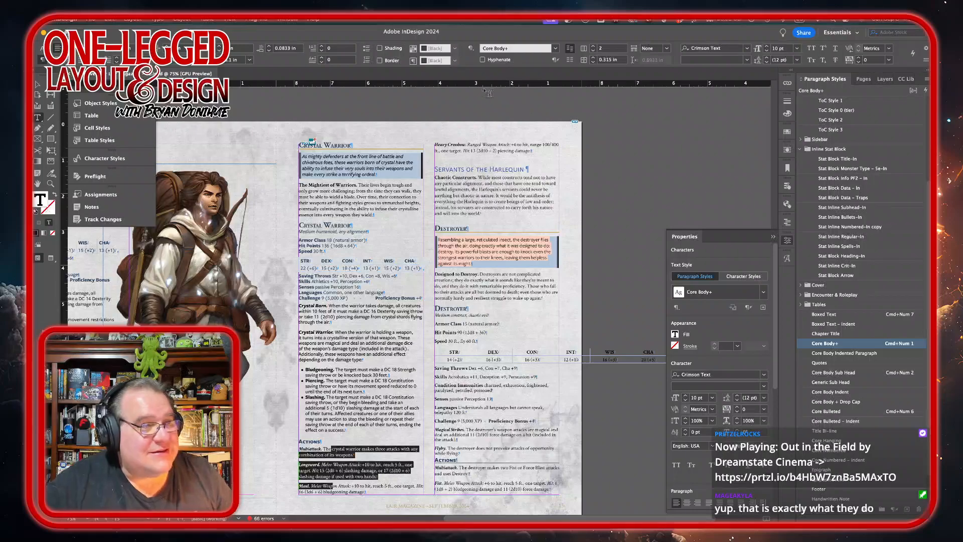
pyautogui.keyDown('shift'); pyautogui.click(467, 145); pyautogui.keyUp('shift')
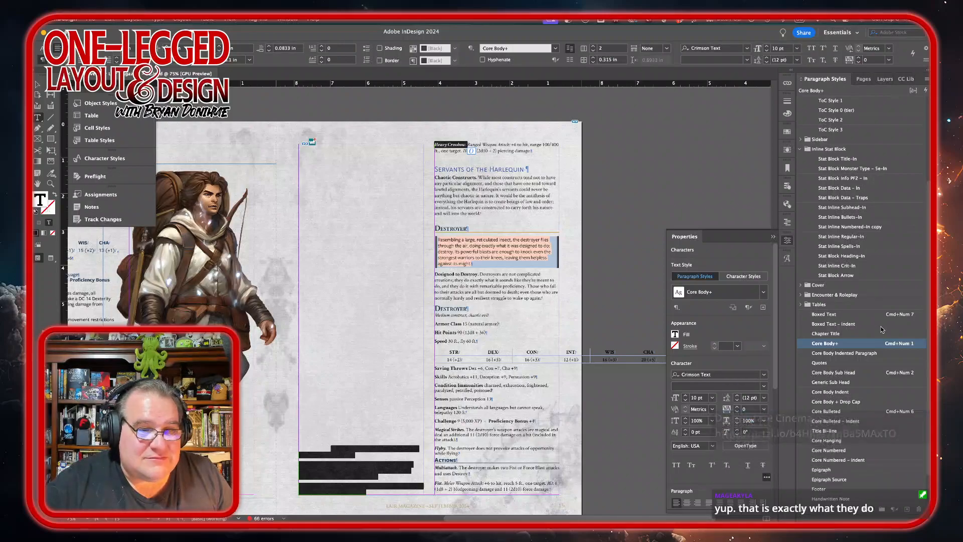
pyautogui.click(853, 236)
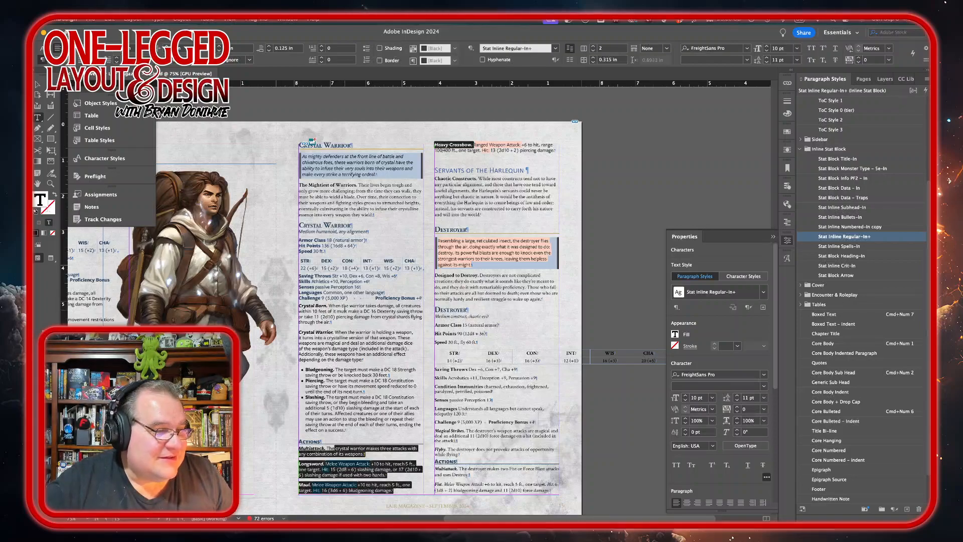
# Step: Reduce the space after to 0.0625 in for the Crystal Born, Crystal Warrior and Multiattack, Longsword and Maul paragraphs
pyautogui.moveTo(346, 311); pyautogui.dragTo(344, 334)
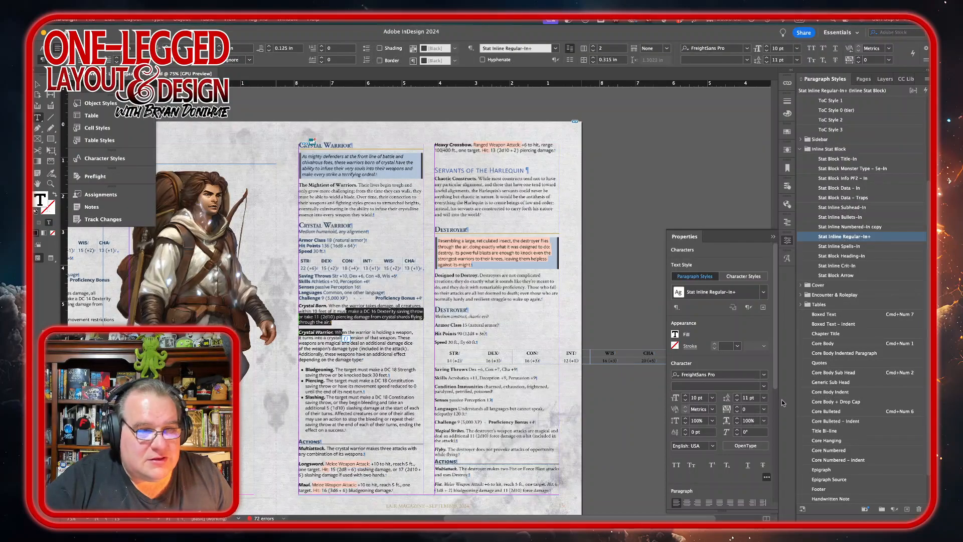
pyautogui.scroll(-3, 777, 393)
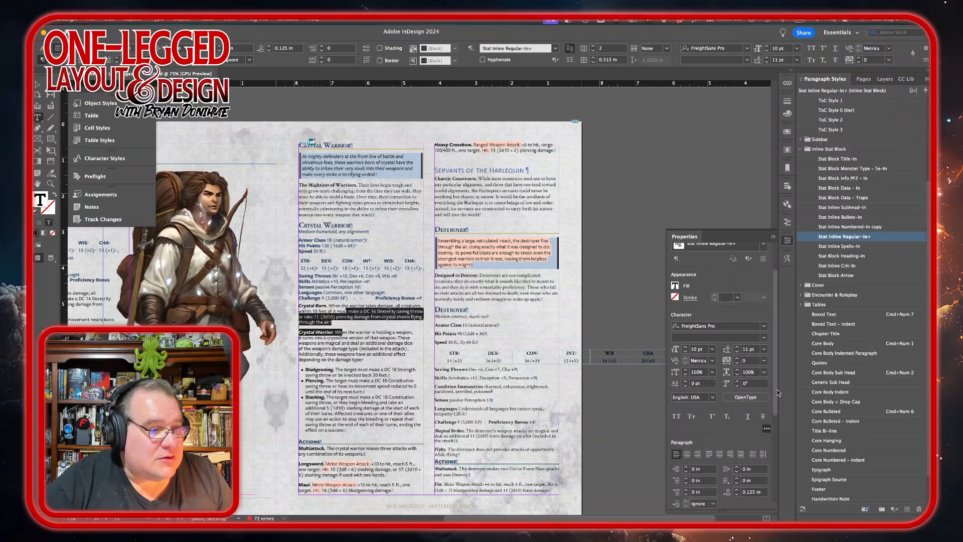
pyautogui.scroll(-1, 777, 389)
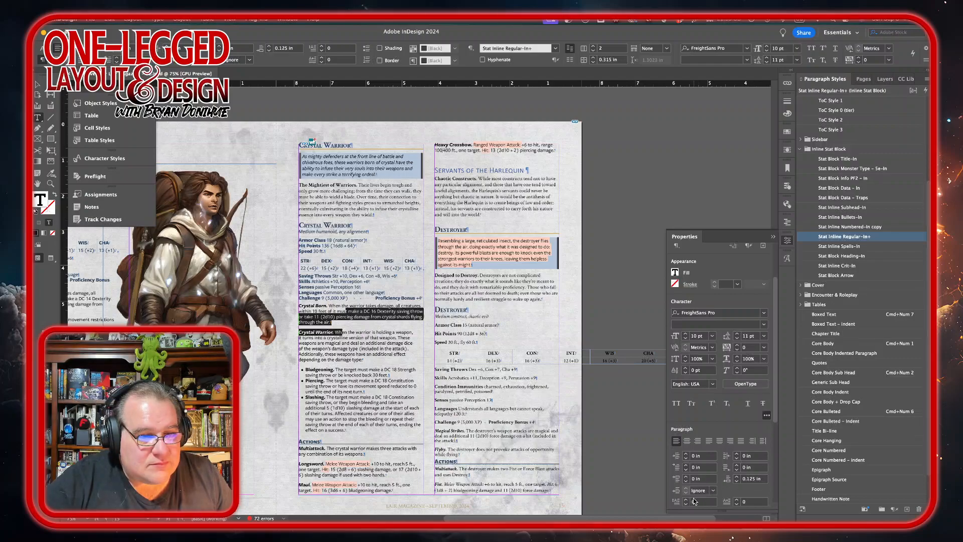
pyautogui.click(737, 481)
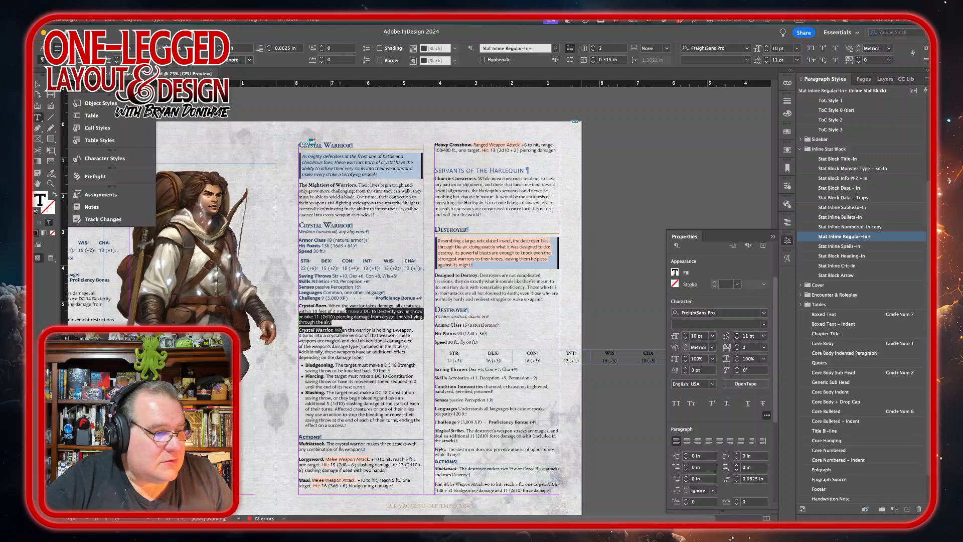
pyautogui.moveTo(339, 449); pyautogui.dragTo(351, 481)
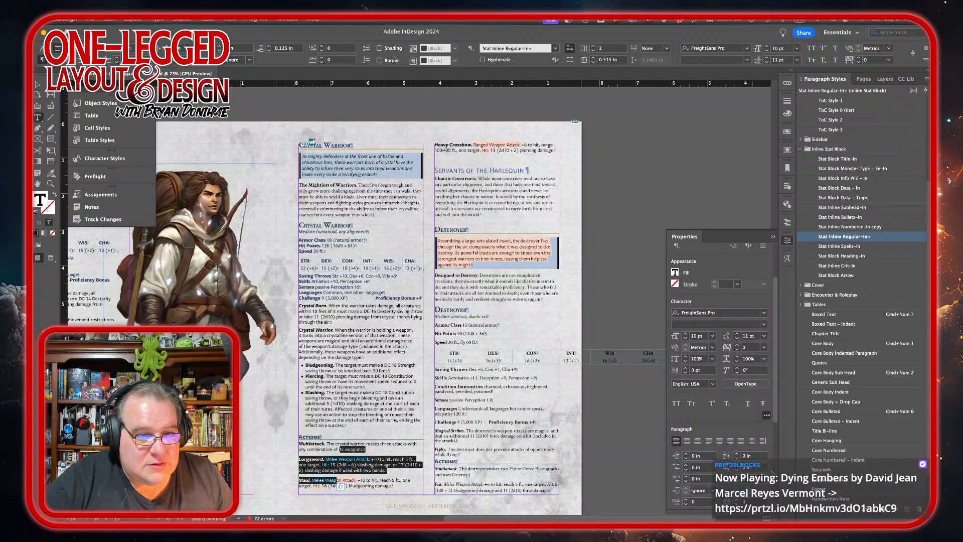
pyautogui.click(737, 482)
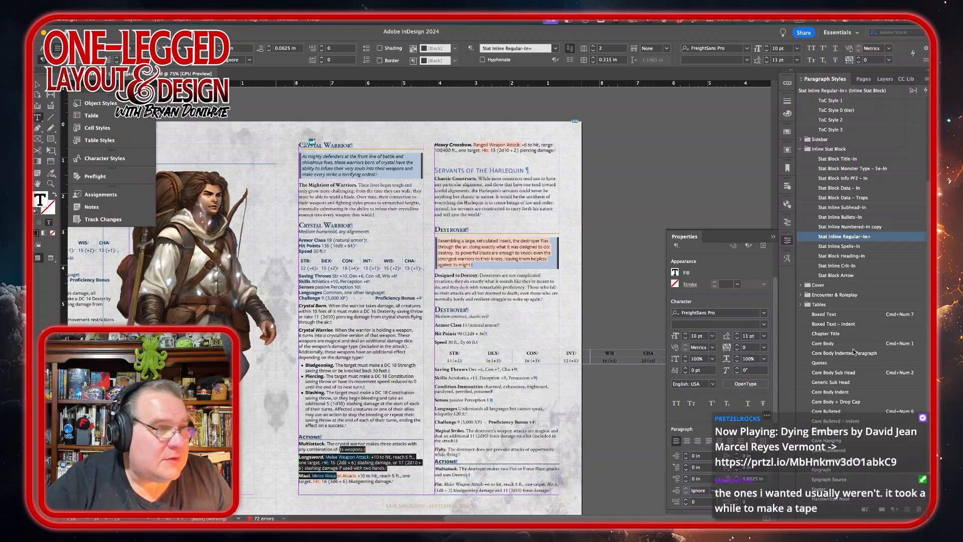
pyautogui.click(487, 144)
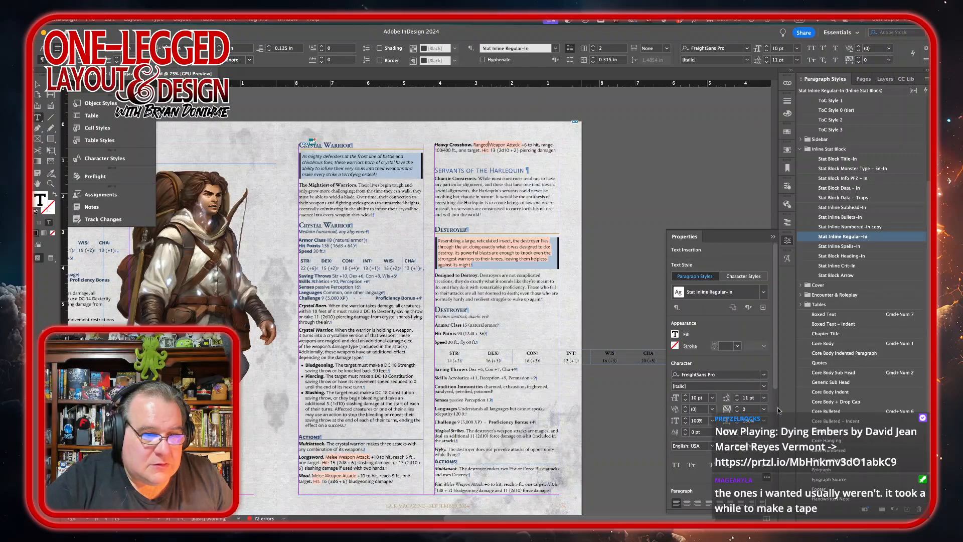
# Step: Lengthen the Crystal Warrior text frame so the Heavy Crossbow attack fits in the first column, and nudge the frame up
pyautogui.scroll(-1, 775, 415)
pyautogui.scroll(-5, 774, 416)
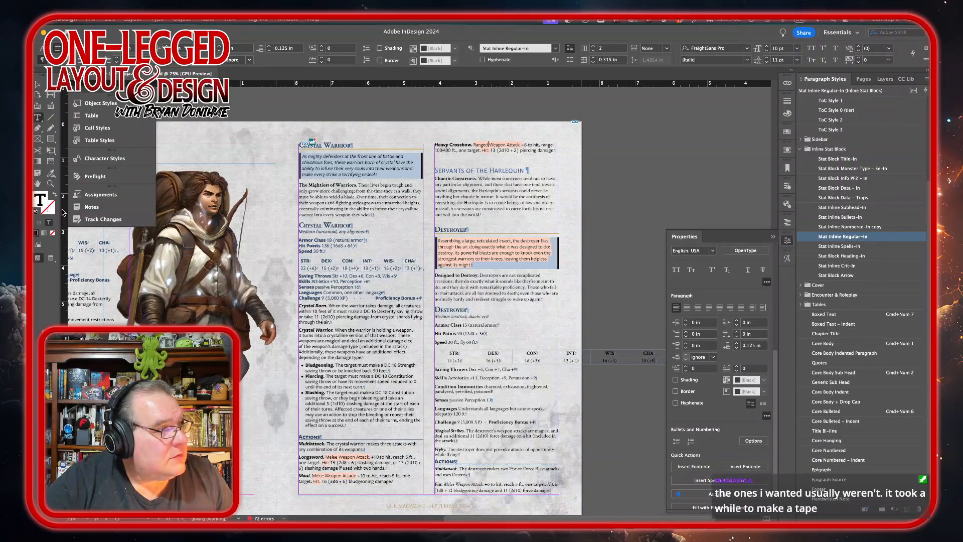
pyautogui.click(38, 85)
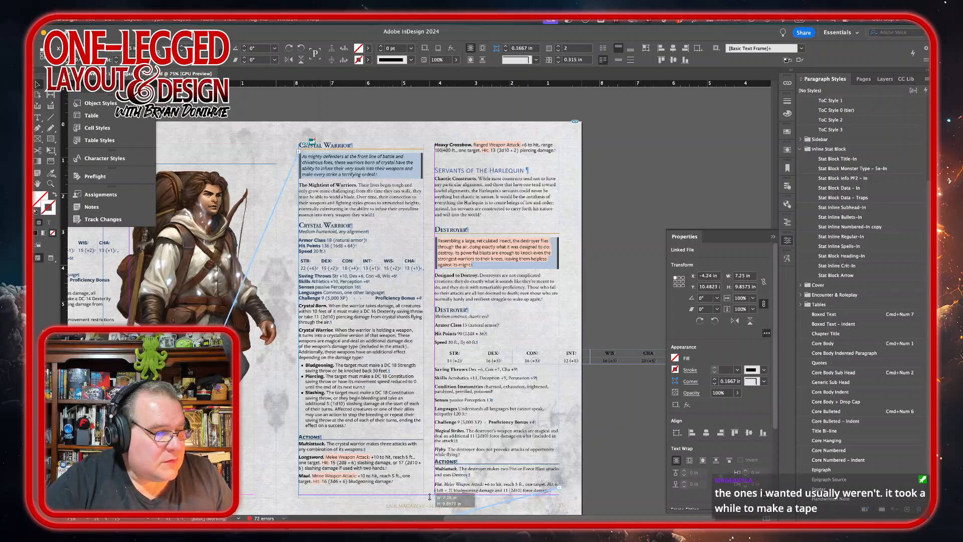
pyautogui.moveTo(429, 494); pyautogui.dragTo(378, 491)
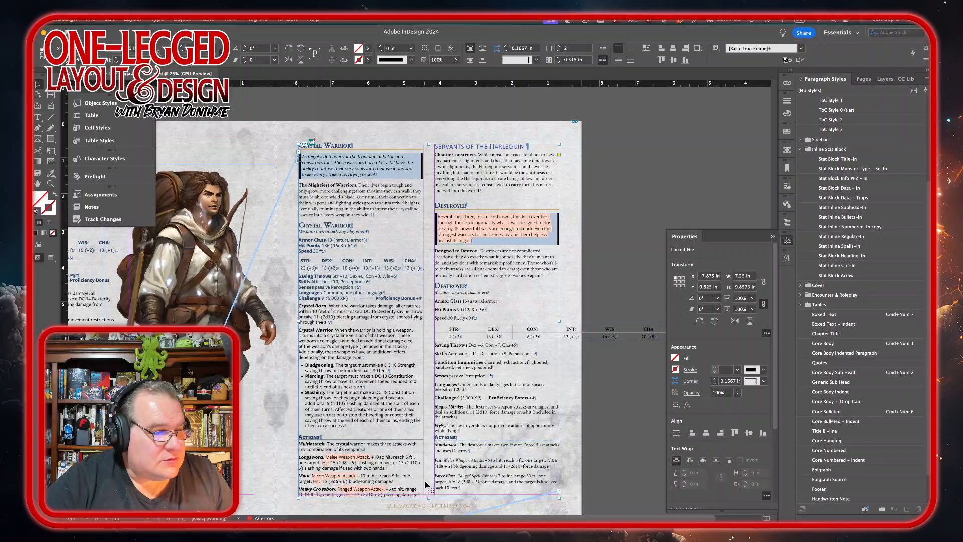
pyautogui.press('Up')
pyautogui.press('Up')
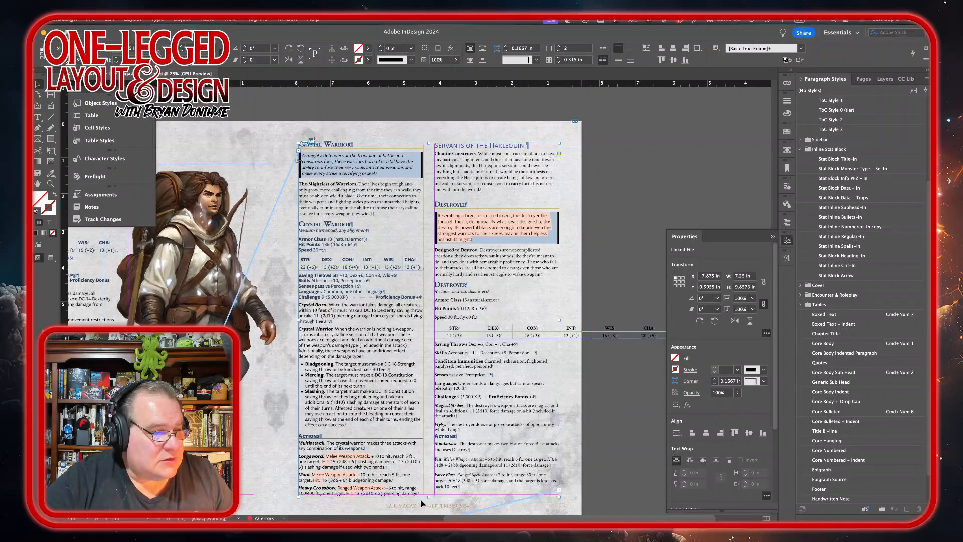
# Step: Place the cursor in the stat block text and undo the last two edits
pyautogui.doubleClick(474, 423)
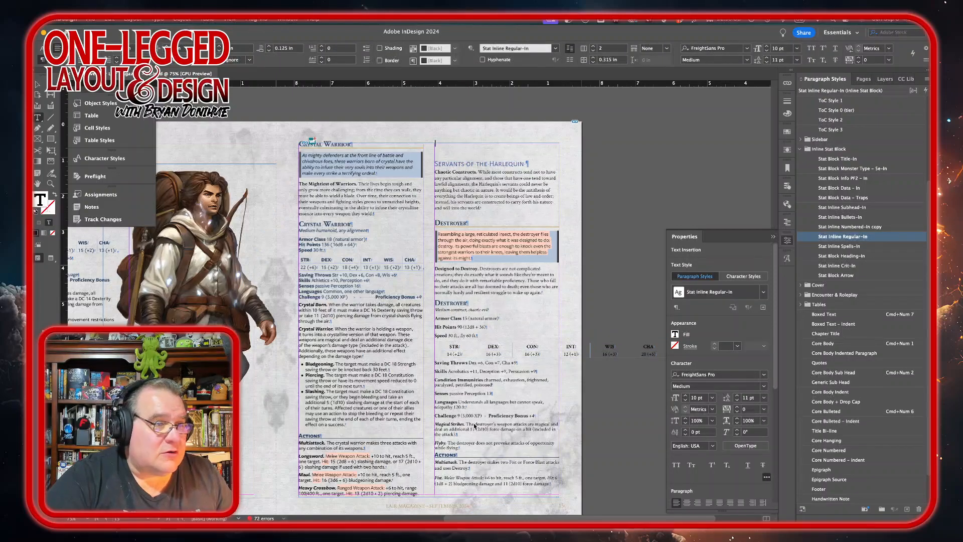
pyautogui.hotkey('ctrl', 'z')
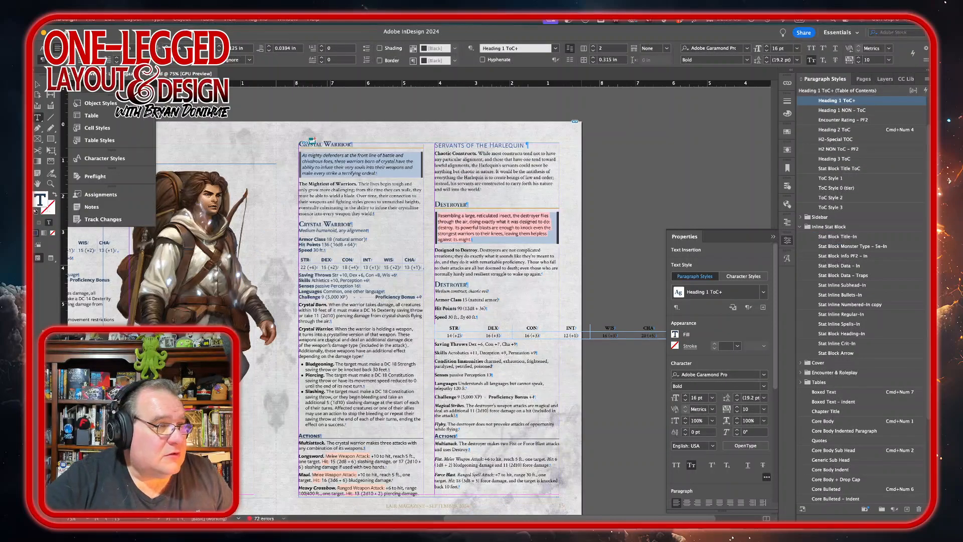
pyautogui.hotkey('ctrl', 'z')
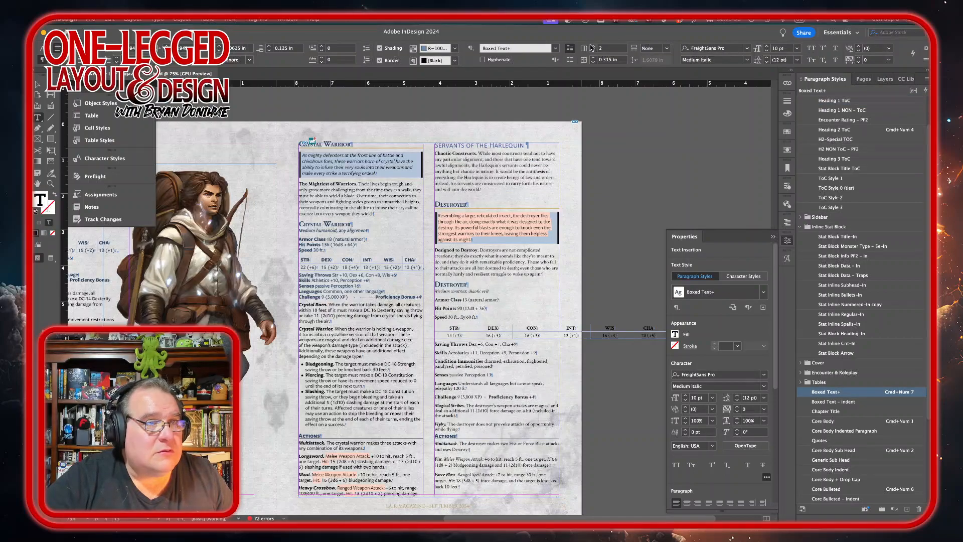
# Step: Change the stat block text frame to a single column and narrow it to about 4.5 in wide
pyautogui.click(591, 45)
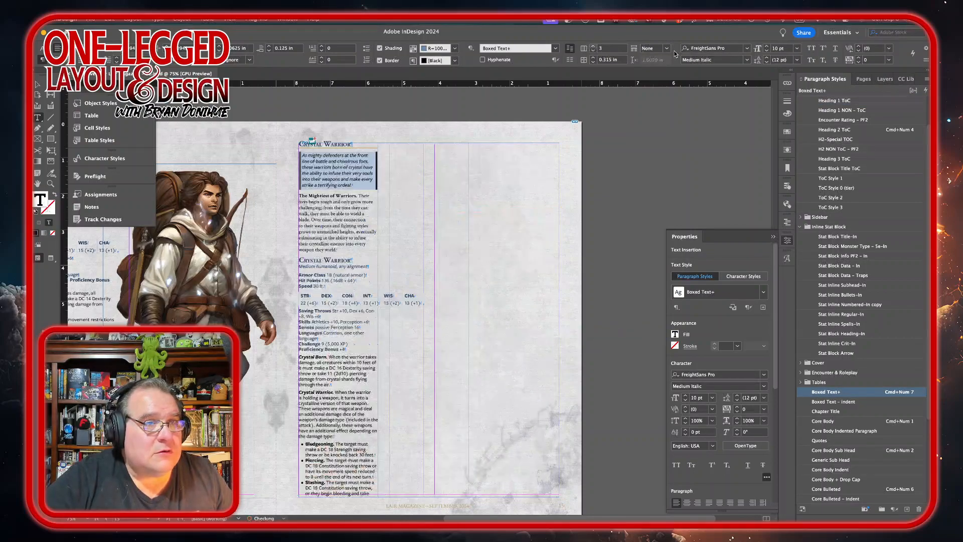
pyautogui.click(594, 51)
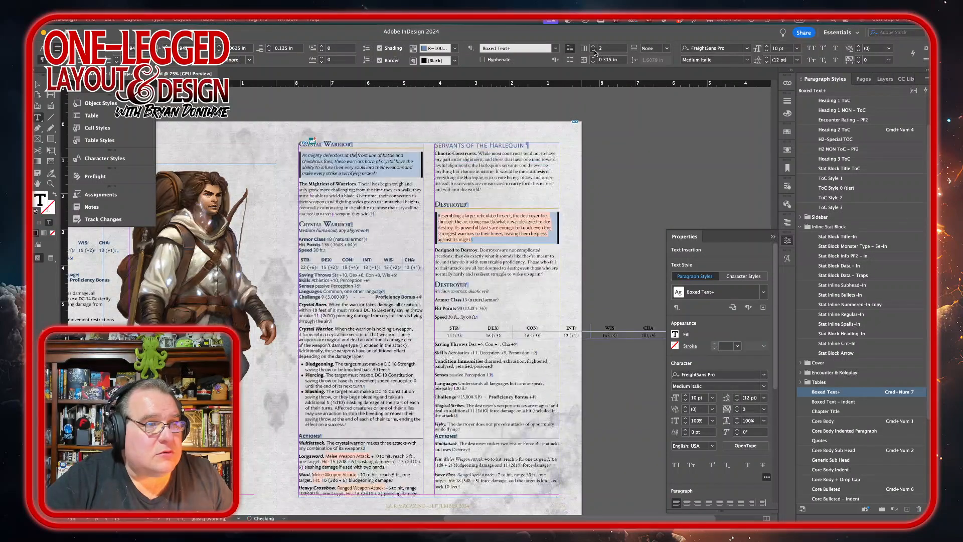
pyautogui.click(593, 51)
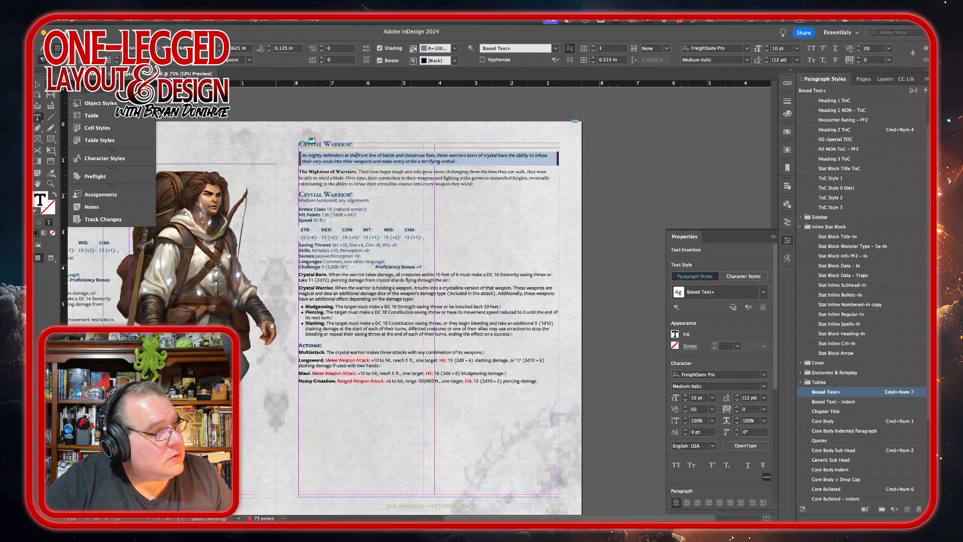
pyautogui.press('Escape')
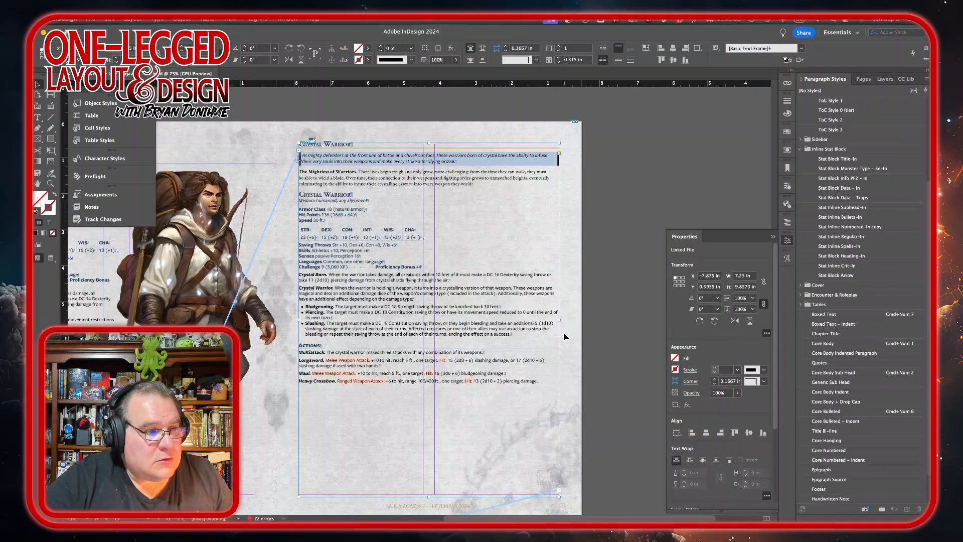
pyautogui.moveTo(560, 321); pyautogui.dragTo(460, 317)
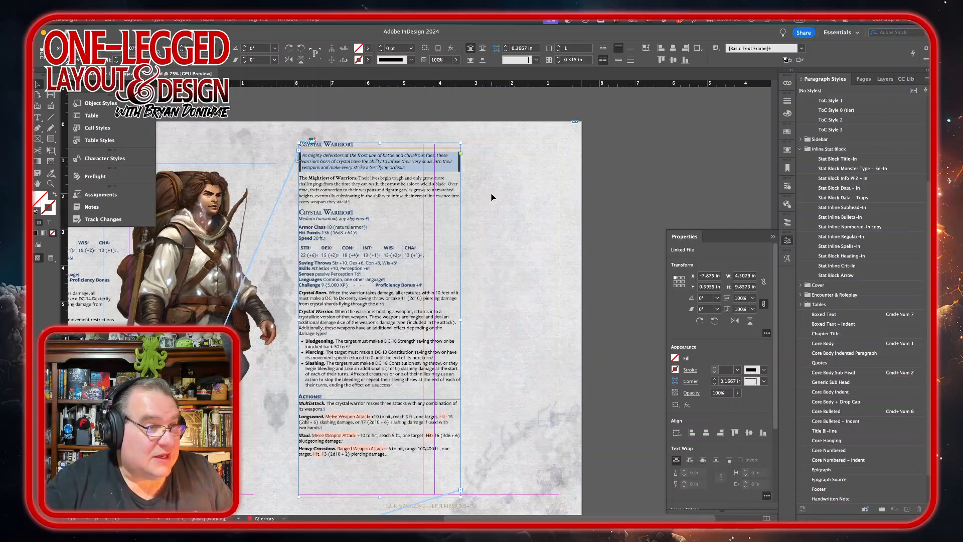
# Step: Place crystal-warrior.png from the monster artwork folder onto the page beside the stat block
pyautogui.moveTo(263, 519)
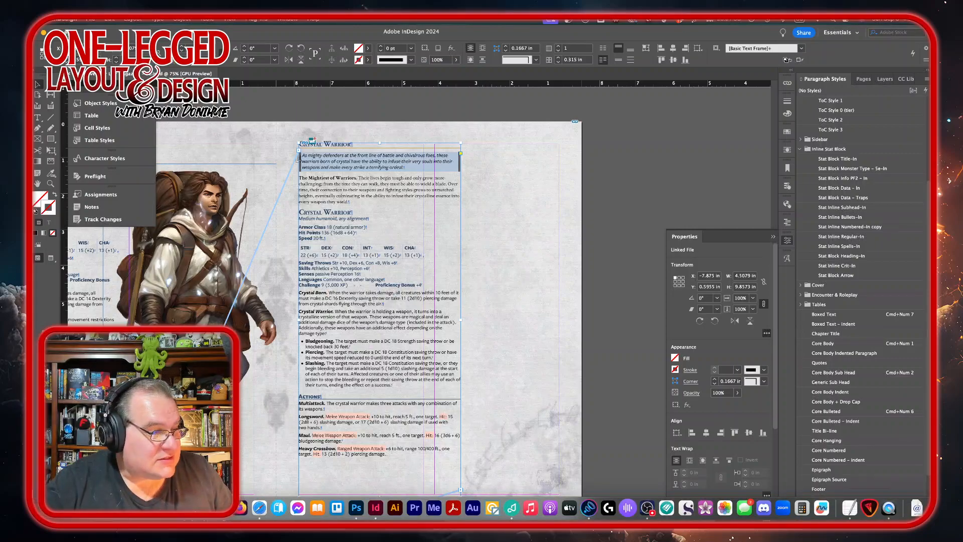
pyautogui.click(45, 507)
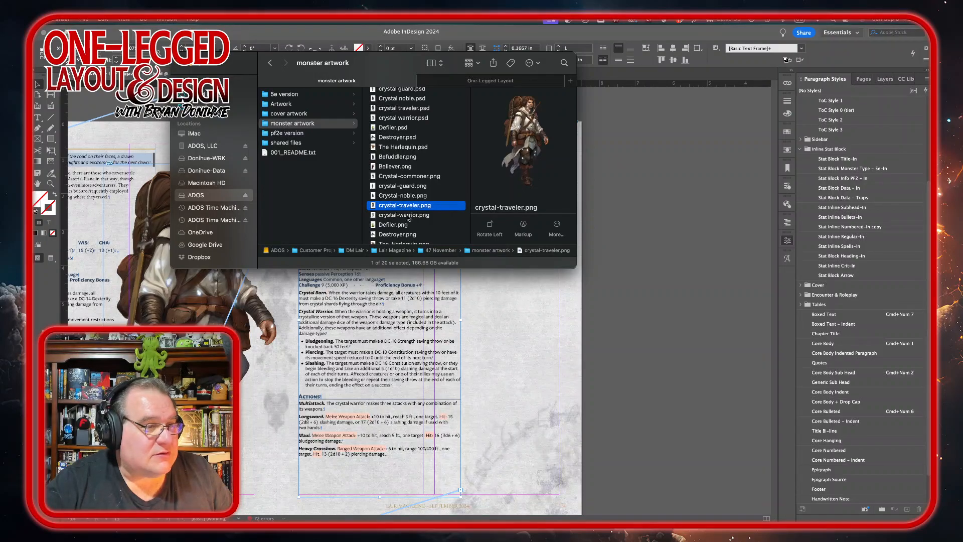
pyautogui.moveTo(407, 217); pyautogui.dragTo(611, 352)
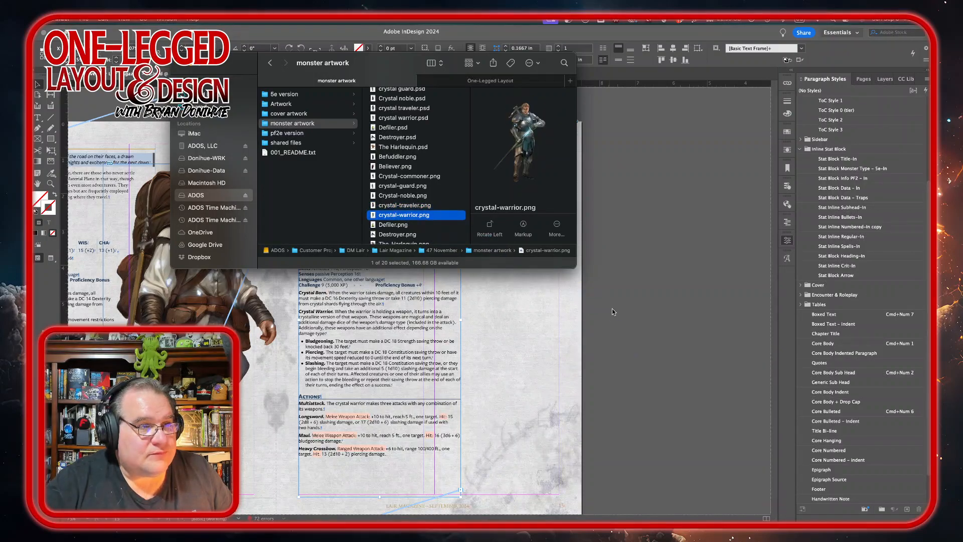
pyautogui.click(611, 309)
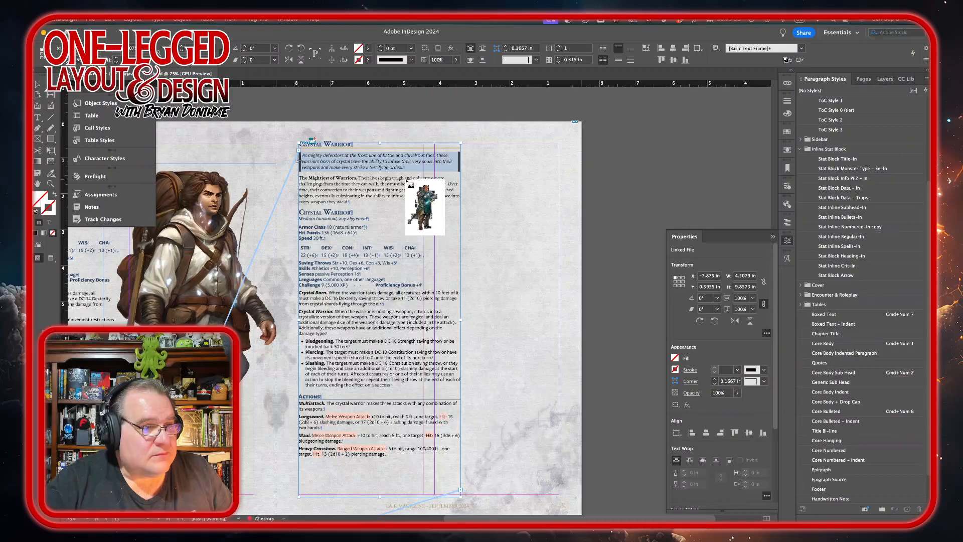
pyautogui.click(405, 179)
pyautogui.moveTo(577, 528); pyautogui.dragTo(551, 446)
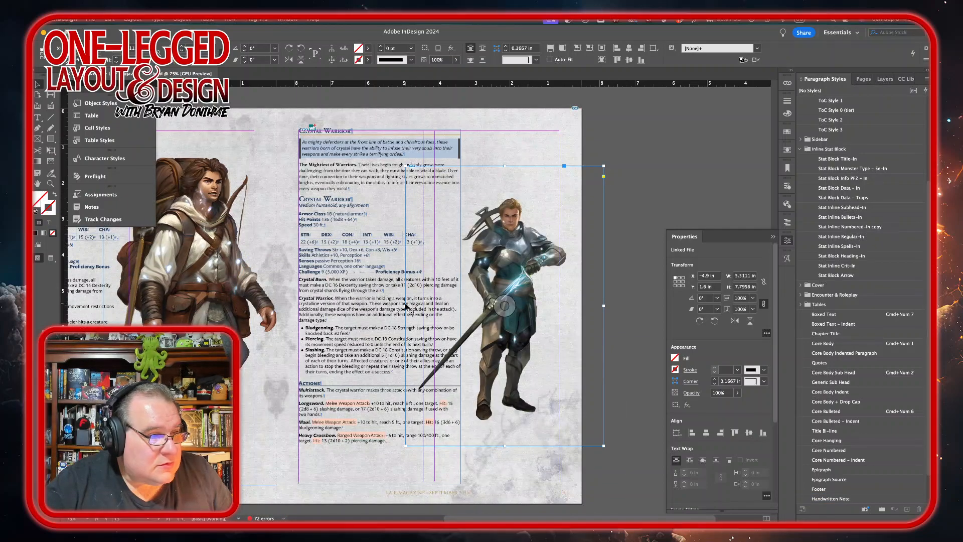
# Step: Crop the warrior image frame to about 4.5 in wide by 6.5 in tall
pyautogui.moveTo(406, 305); pyautogui.dragTo(414, 305)
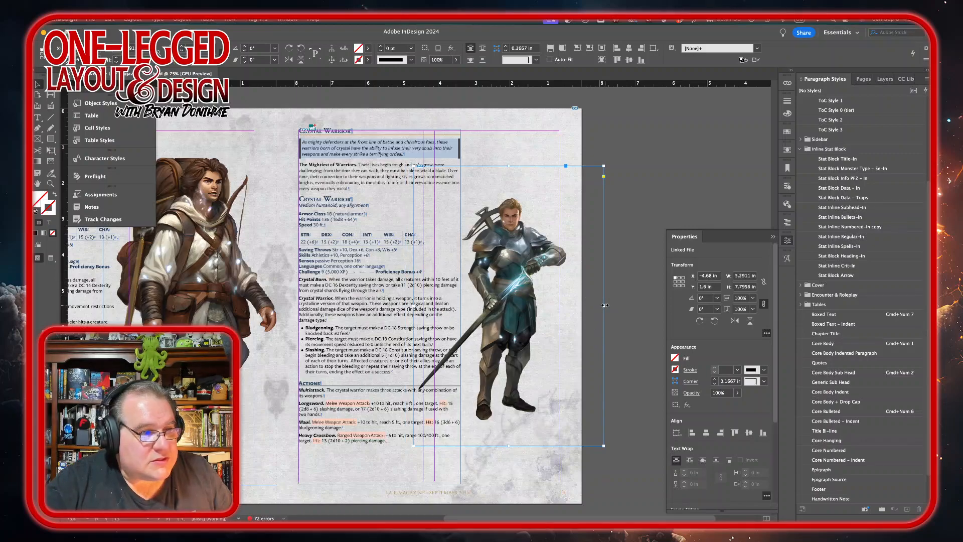
pyautogui.moveTo(603, 305); pyautogui.dragTo(574, 307)
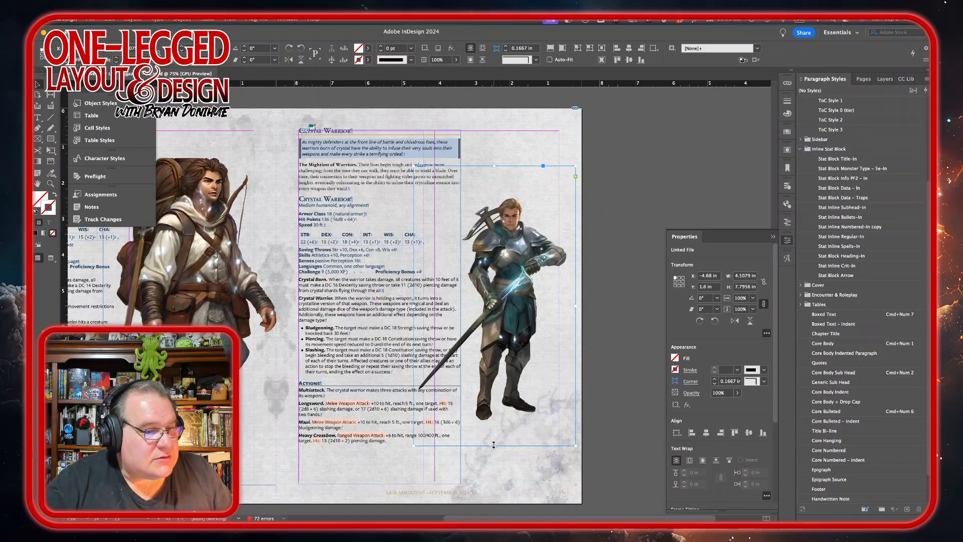
pyautogui.moveTo(493, 446); pyautogui.dragTo(493, 424)
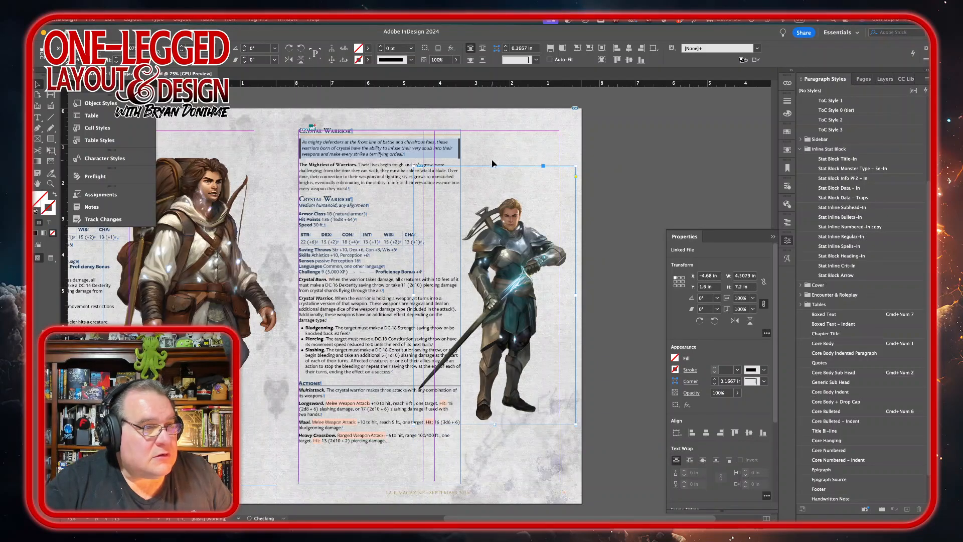
pyautogui.moveTo(494, 166); pyautogui.dragTo(489, 192)
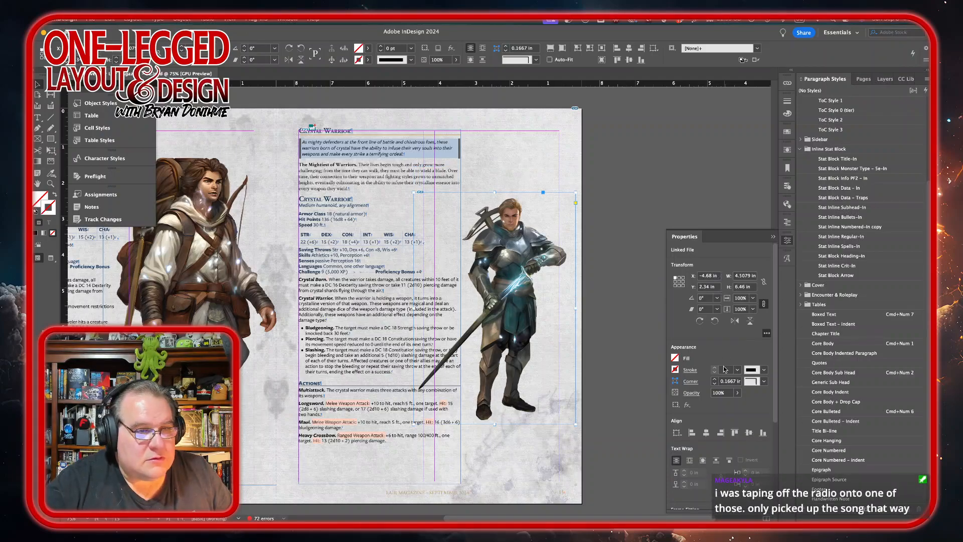
# Step: Flip the warrior image horizontally and move it to the upper right beside the stat block text
pyautogui.click(733, 321)
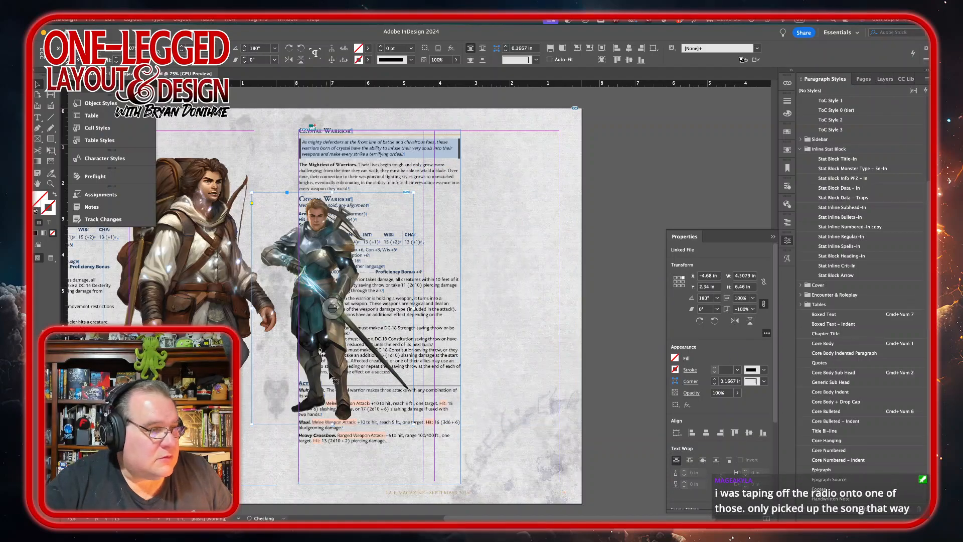
pyautogui.moveTo(343, 365); pyautogui.dragTo(528, 392)
pyautogui.moveTo(513, 269); pyautogui.dragTo(478, 169)
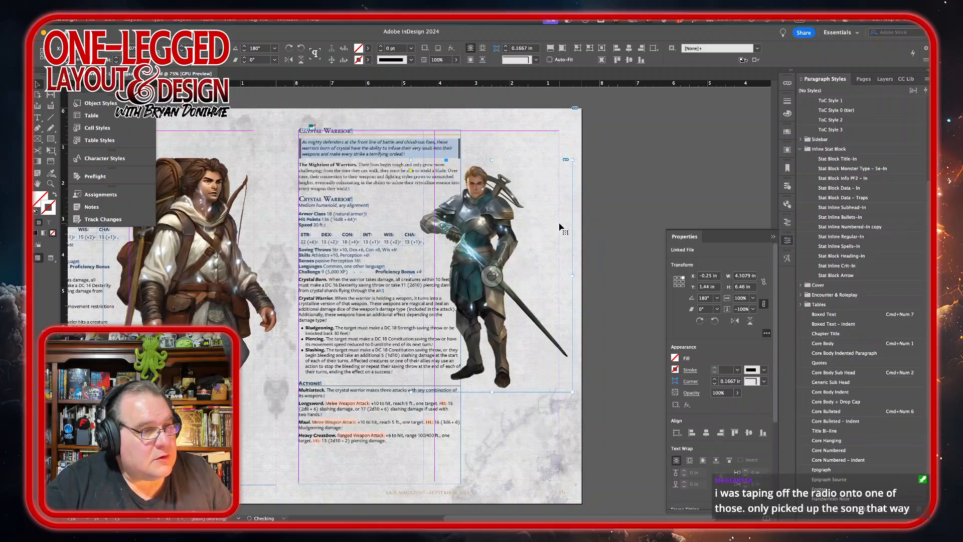
# Step: Scale the warrior image up to about 6.5 by 9.3 in and nudge it up and left
pyautogui.scroll(1, 577, 397)
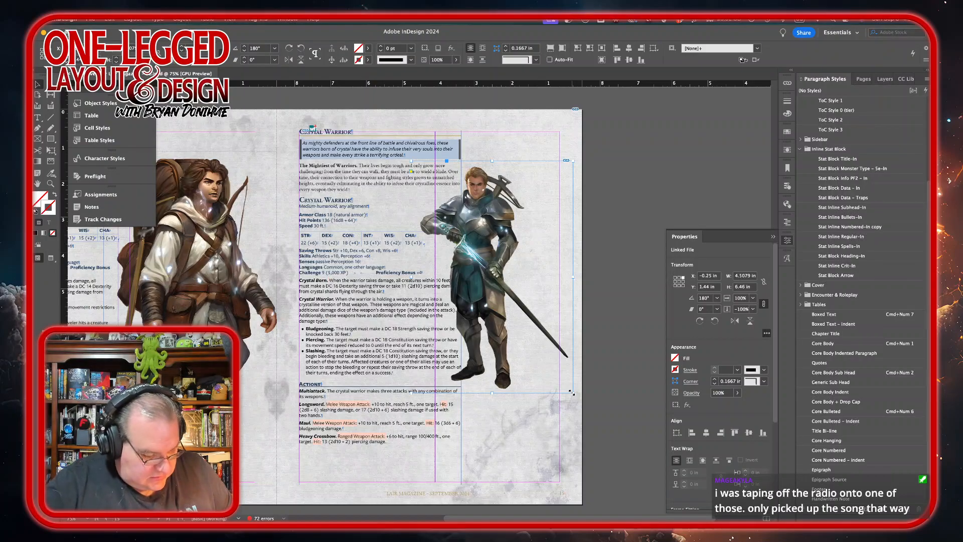
pyautogui.moveTo(571, 393); pyautogui.dragTo(644, 495)
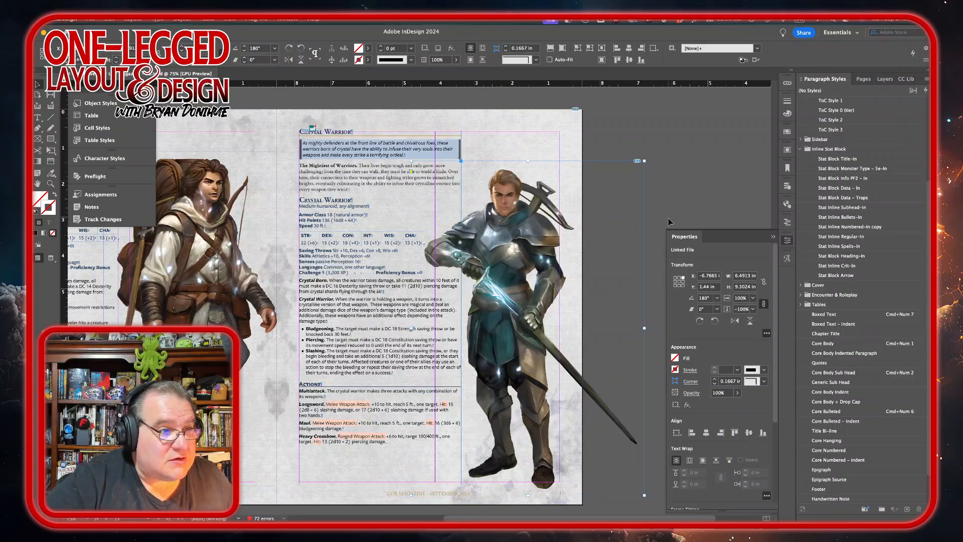
pyautogui.hotkey('shift', 'Down')
pyautogui.hotkey('shift', 'Up')
pyautogui.hotkey('shift', 'Down')
pyautogui.hotkey('shift', 'Left')
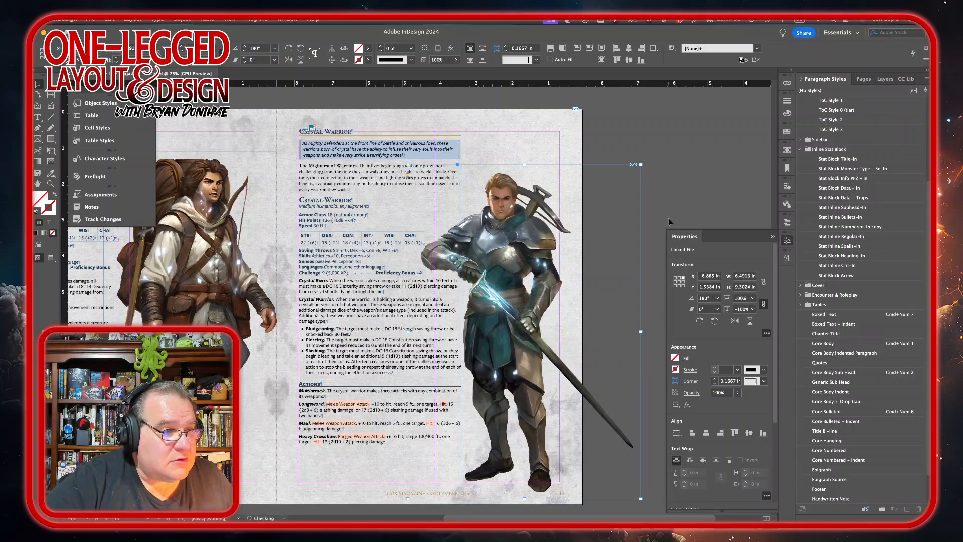
pyautogui.hotkey('shift', 'Left')
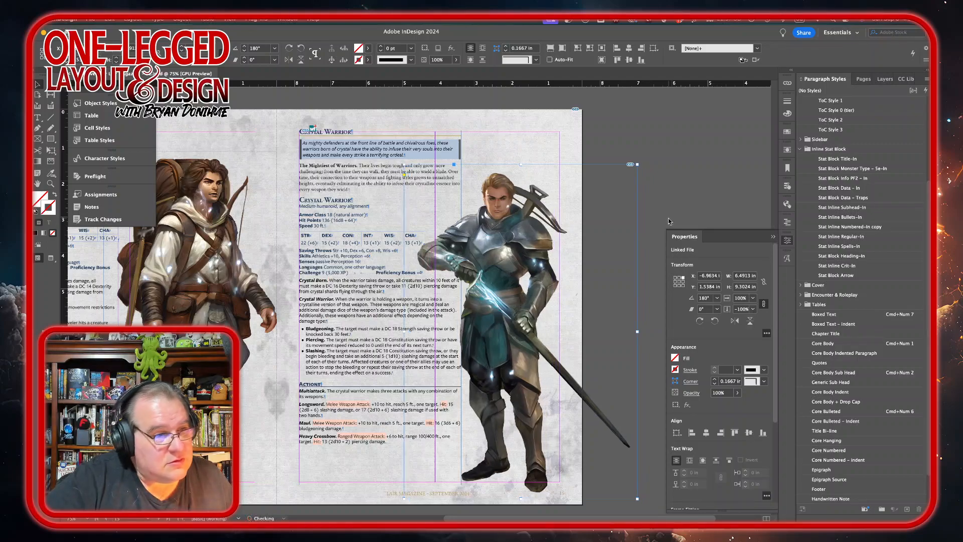
pyautogui.hotkey('shift', 'Up')
pyautogui.hotkey('shift', 'Up')
pyautogui.hotkey('shift', 'Up')
pyautogui.hotkey('shift', 'Up')
pyautogui.hotkey('shift', 'Up')
pyautogui.hotkey('shift', 'Up')
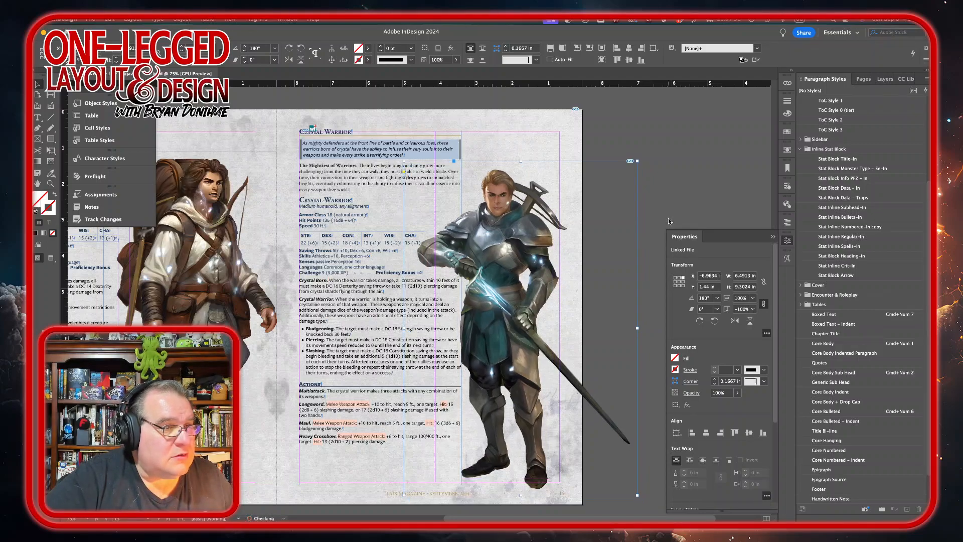
pyautogui.hotkey('shift', 'Up')
pyautogui.hotkey('shift', 'Up')
pyautogui.hotkey('shift', 'Up')
pyautogui.hotkey('shift', 'Up')
pyautogui.hotkey('shift', 'Up')
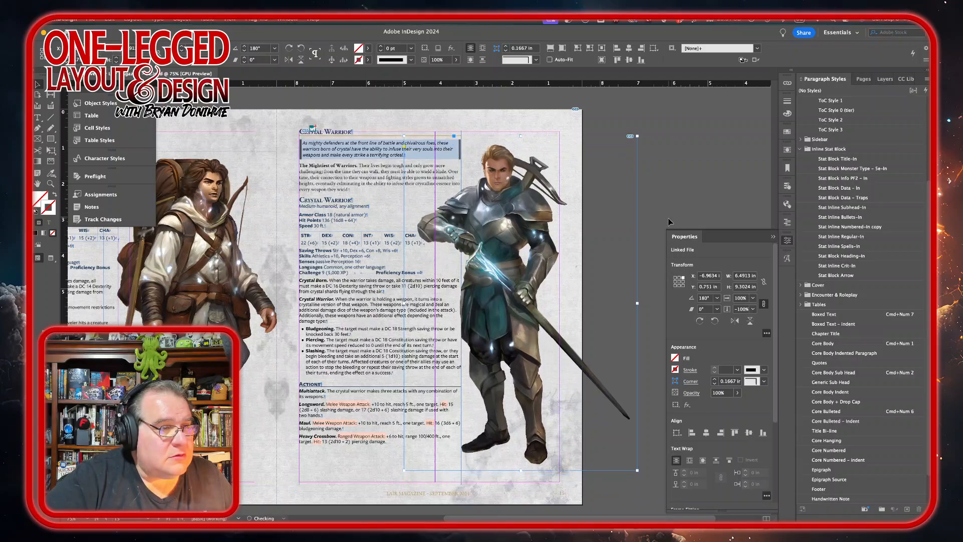
pyautogui.hotkey('shift', 'Up')
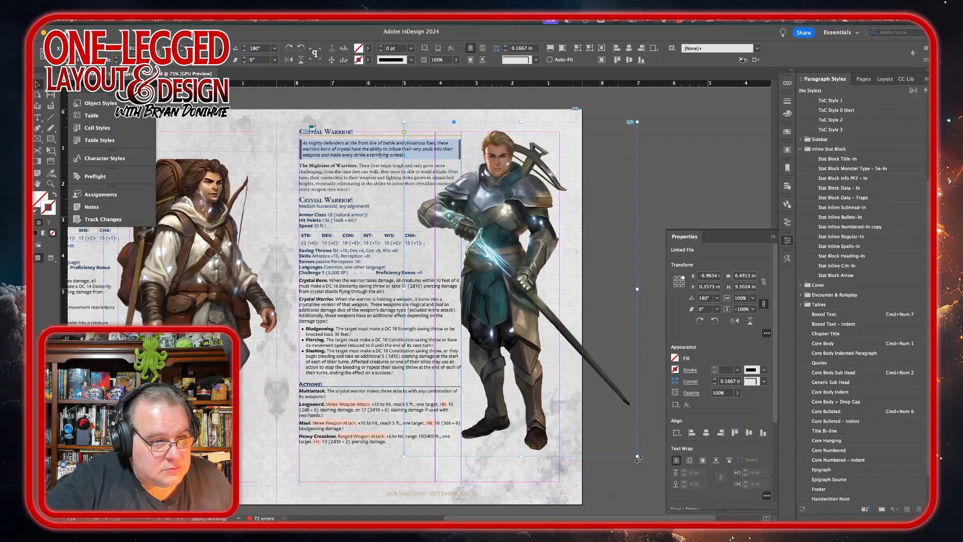
# Step: Enlarge the warrior image to about 9.9 in tall and trim its frame to about 5 in wide
pyautogui.moveTo(638, 456); pyautogui.dragTo(652, 477)
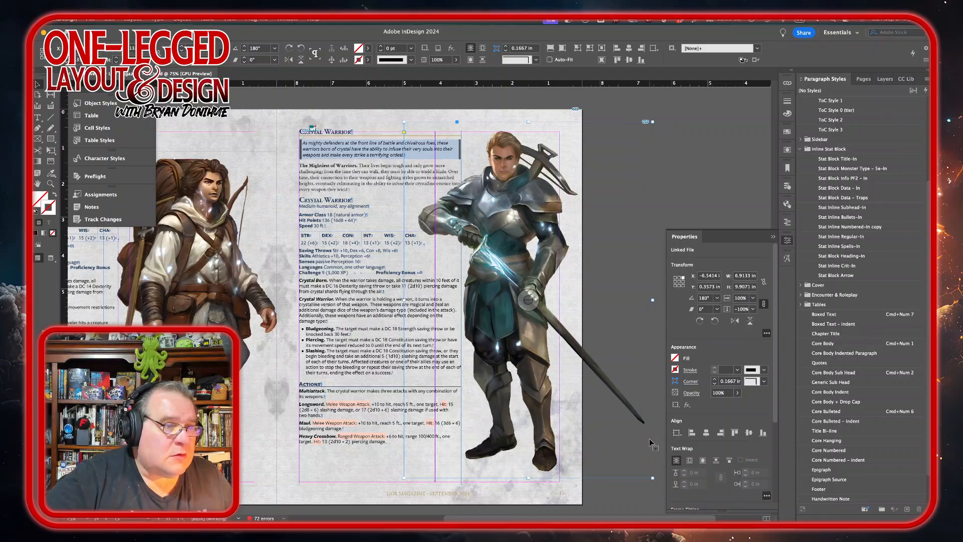
pyautogui.hotkey('shift', 'Left')
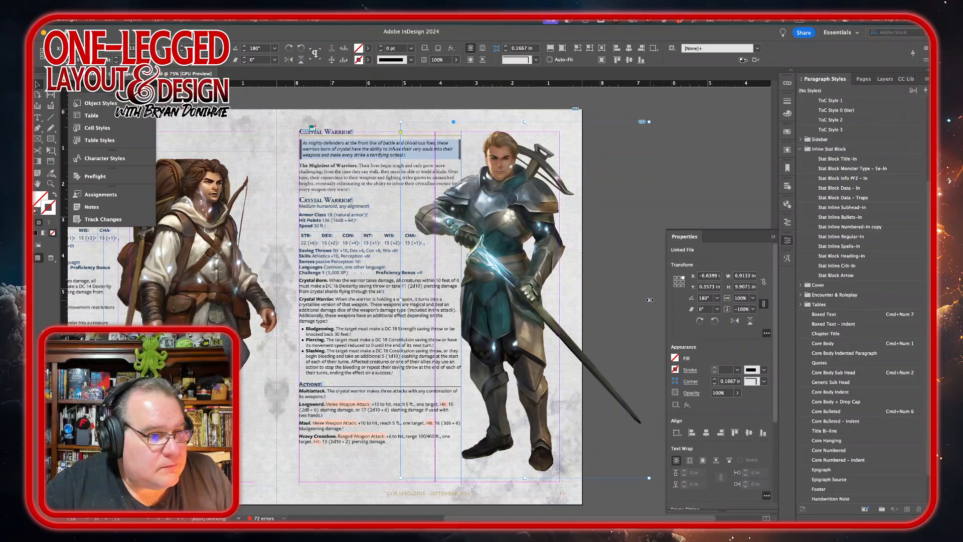
pyautogui.moveTo(647, 300); pyautogui.dragTo(583, 302)
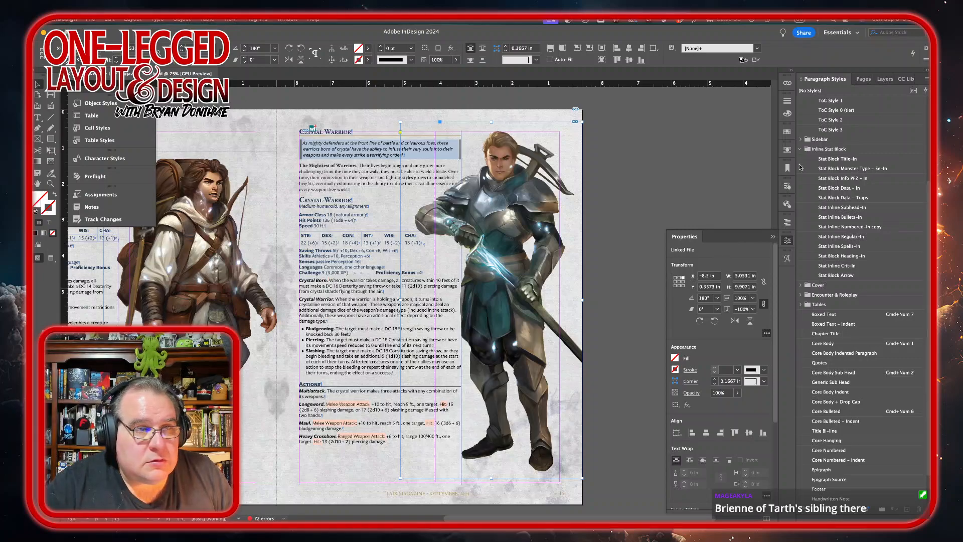
# Step: Wrap text around the warrior image's shape using the Alpha Channel contour
pyautogui.click(787, 150)
pyautogui.click(705, 163)
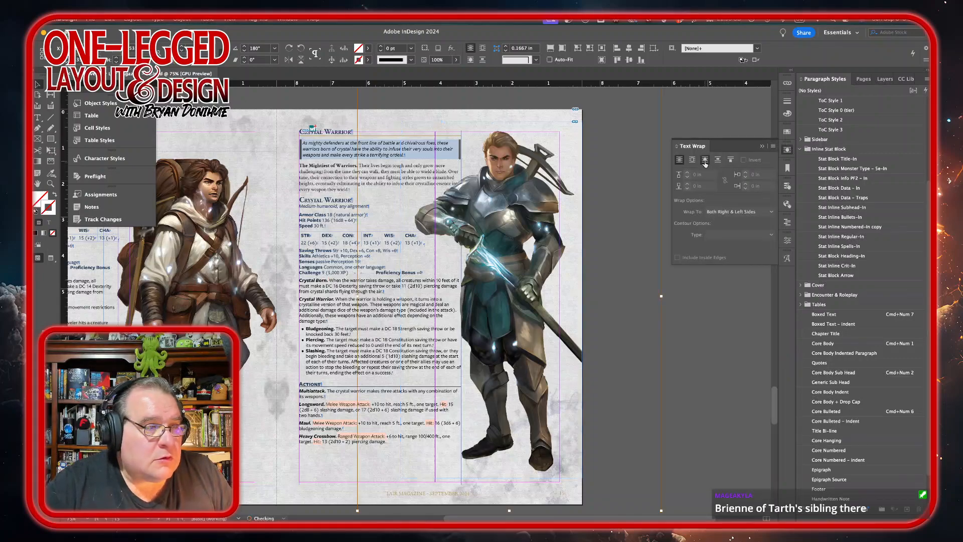
pyautogui.click(770, 235)
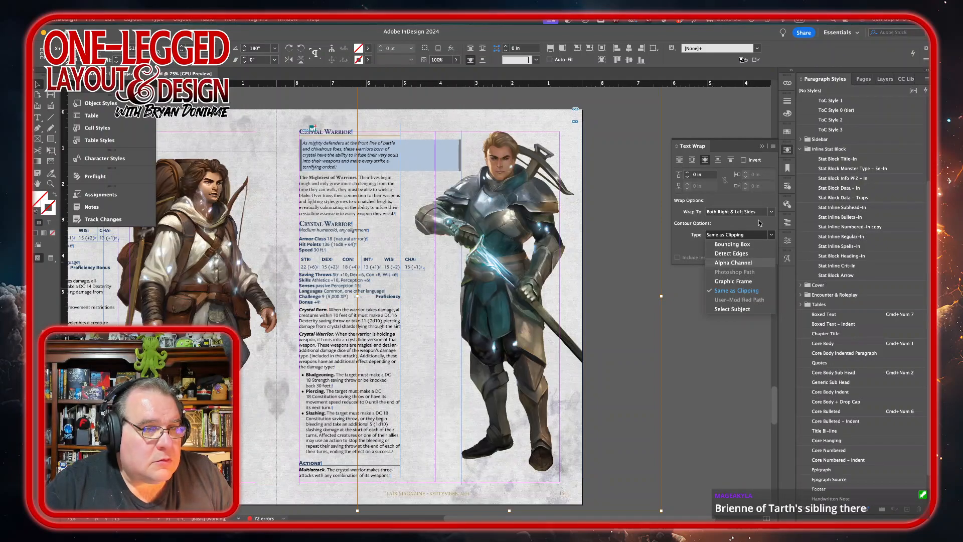
pyautogui.click(747, 262)
# Step: Limit the warrior image's text wrap to the left side with an offset of about 0.1875 in
pyautogui.click(768, 212)
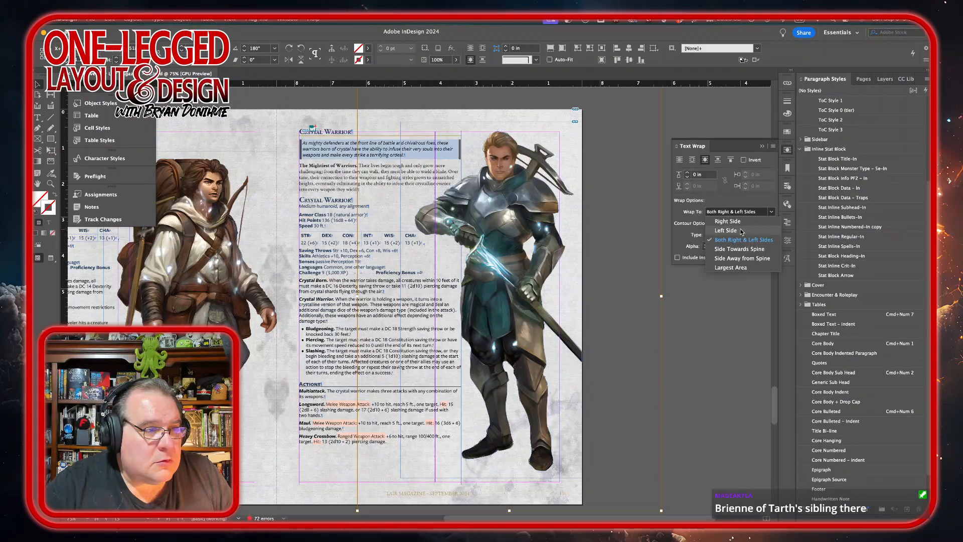
pyautogui.click(742, 231)
pyautogui.click(688, 172)
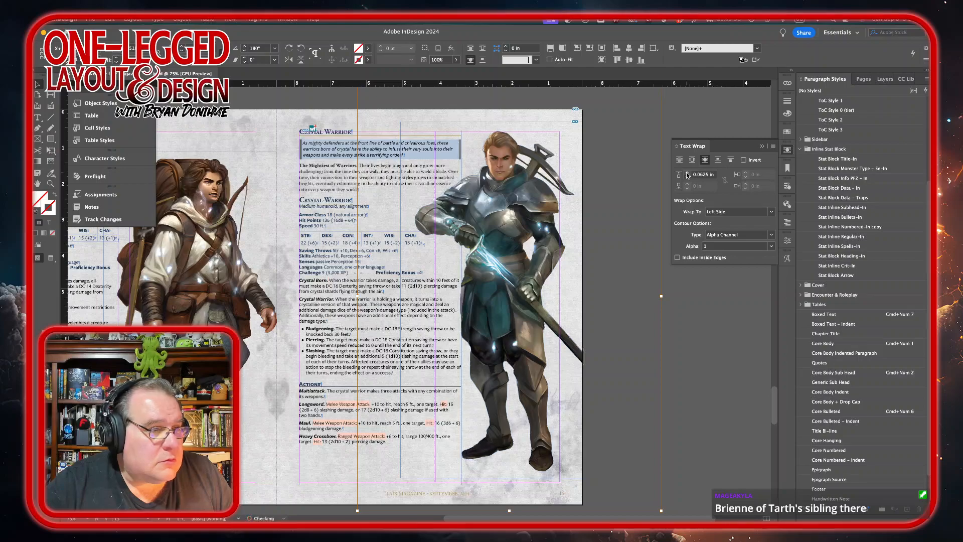
pyautogui.click(687, 172)
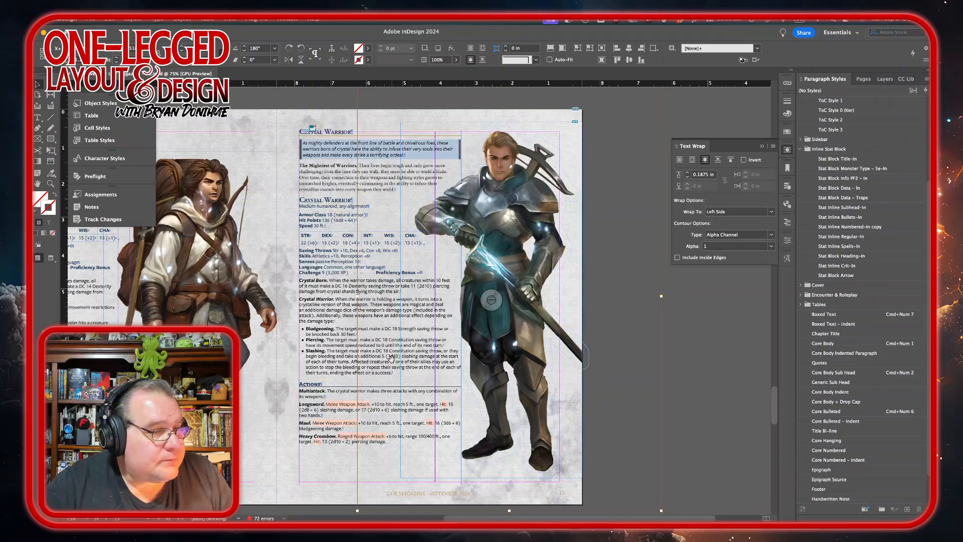
# Step: On the Servants of the Harlequin page, add a new line below the heading reading "Servants of the Harlequin"
pyautogui.scroll(-2, 391, 357)
pyautogui.click(705, 112)
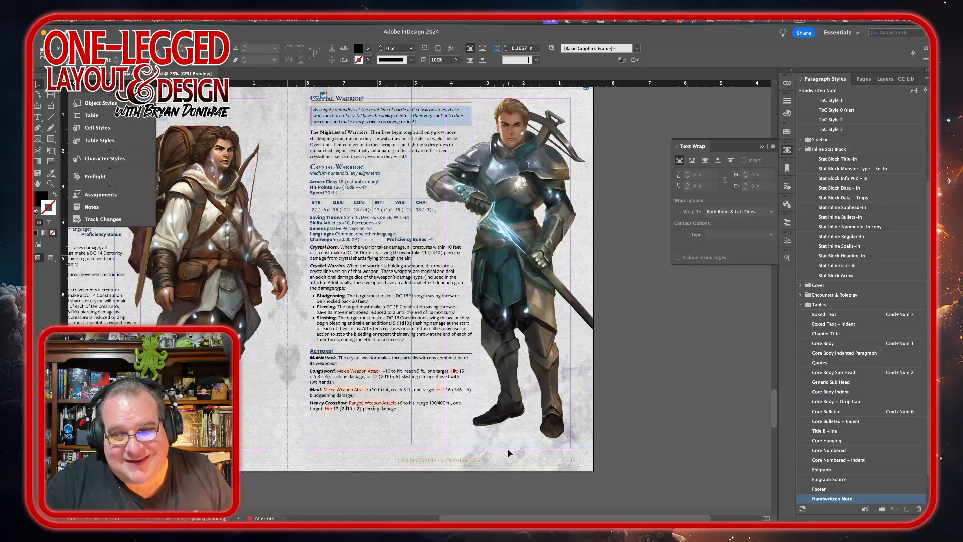
pyautogui.scroll(-1, 508, 453)
pyautogui.scroll(-3, 508, 453)
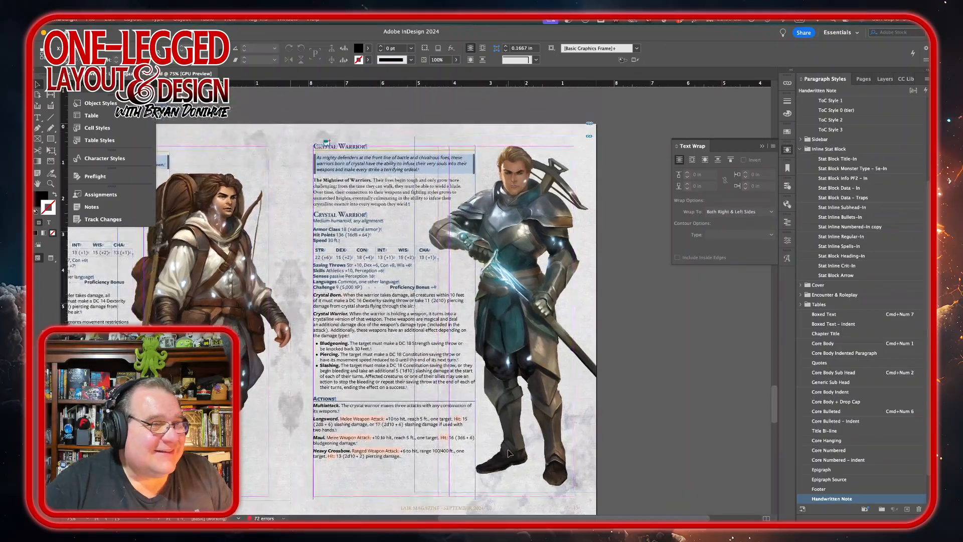
pyautogui.hscroll(-5, 508, 453)
pyautogui.scroll(-10, 508, 453)
pyautogui.hscroll(-4, 508, 453)
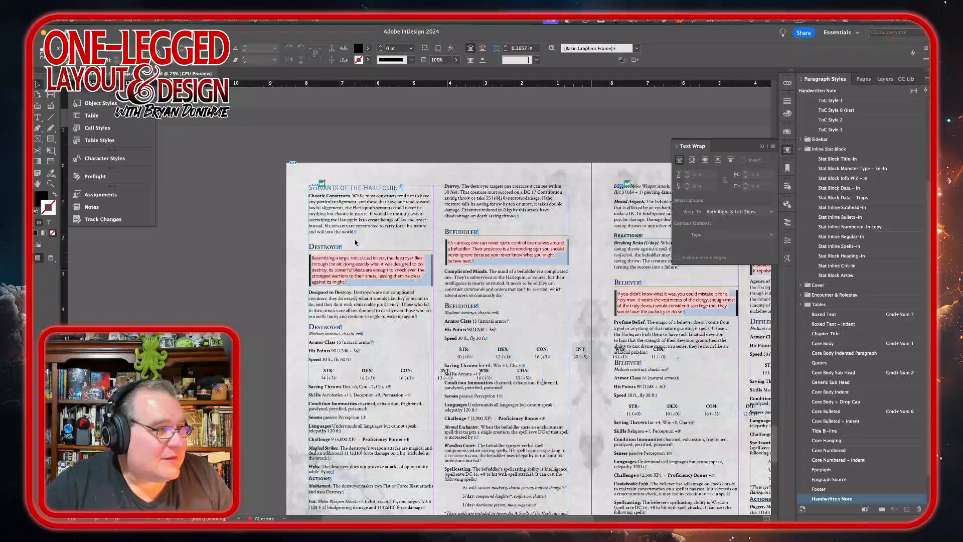
pyautogui.click(315, 201)
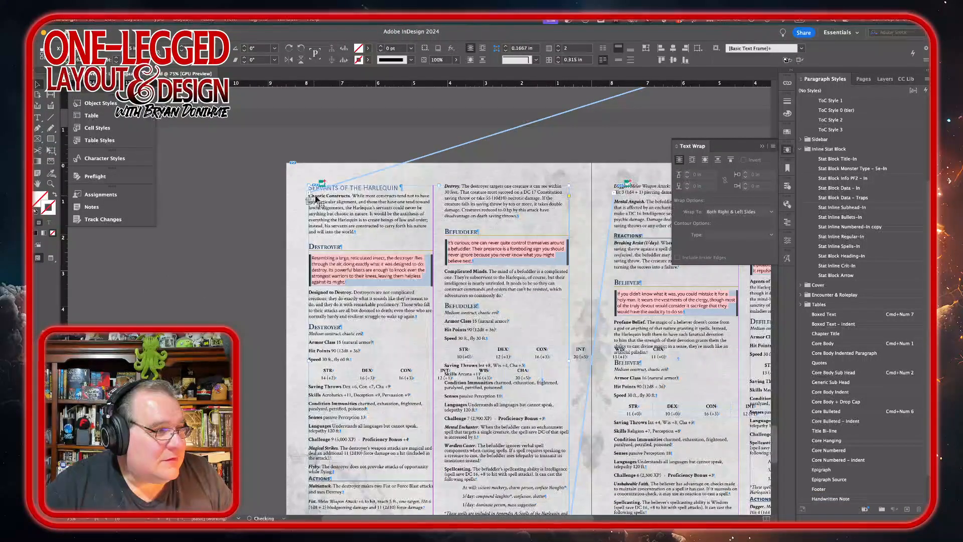
pyautogui.doubleClick(328, 199)
pyautogui.click(309, 195)
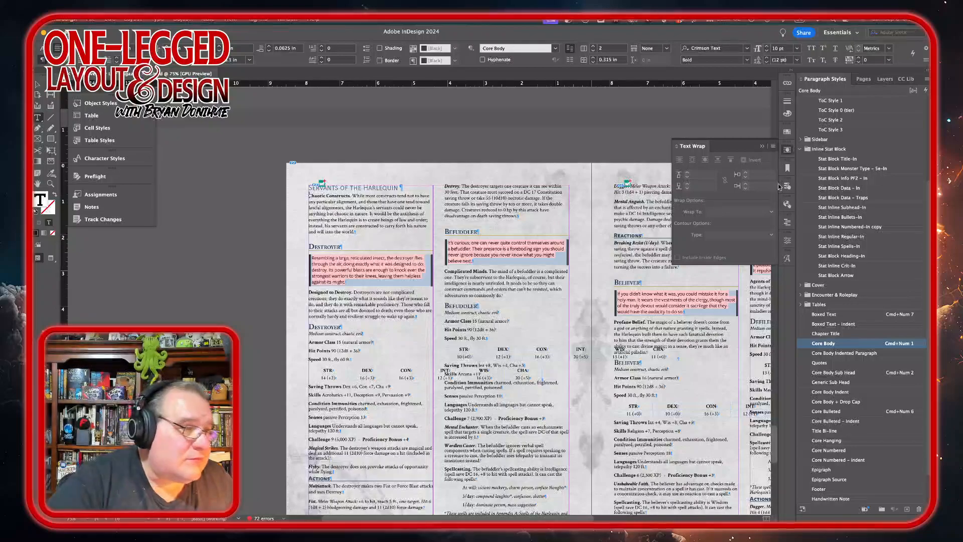
pyautogui.press('Return')
pyautogui.write('Se')
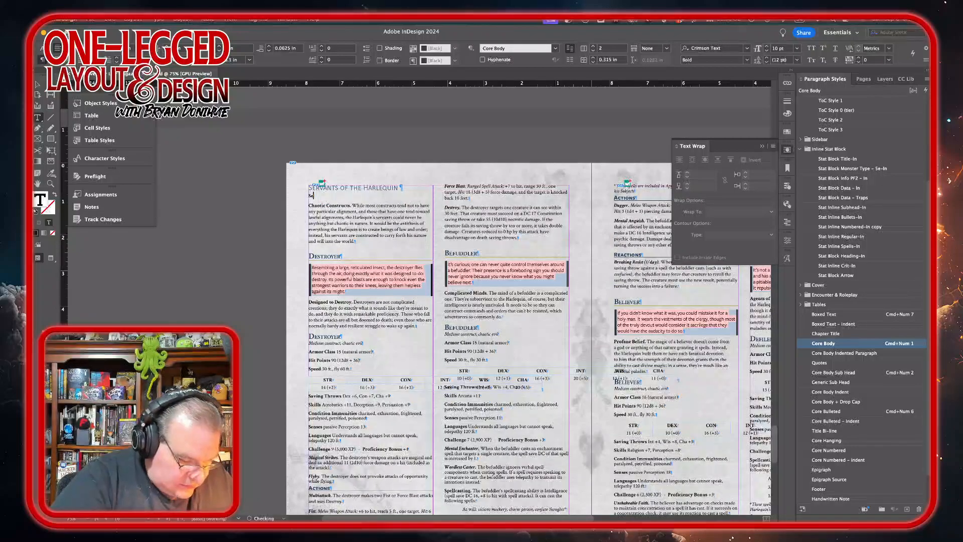
pyautogui.write('rvants of th')
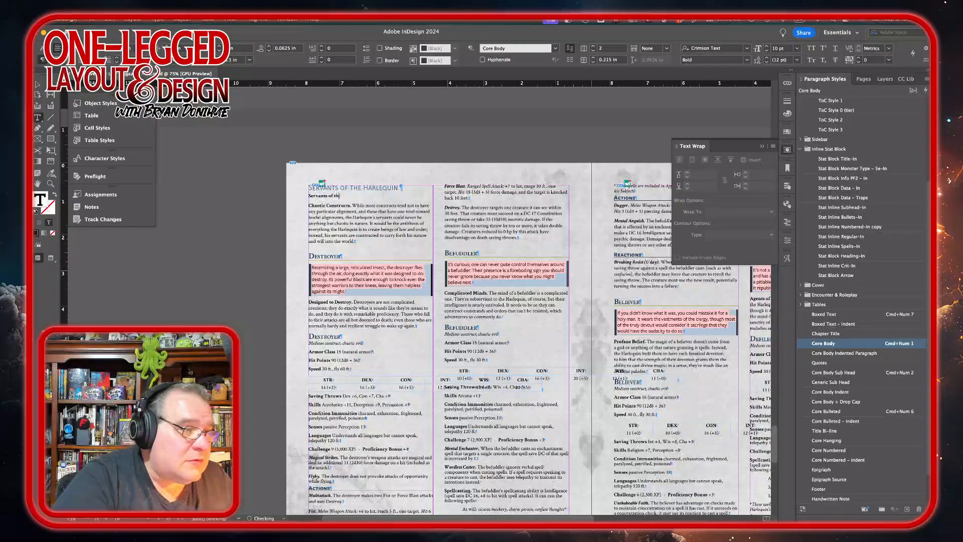
pyautogui.write('e Harlequin')
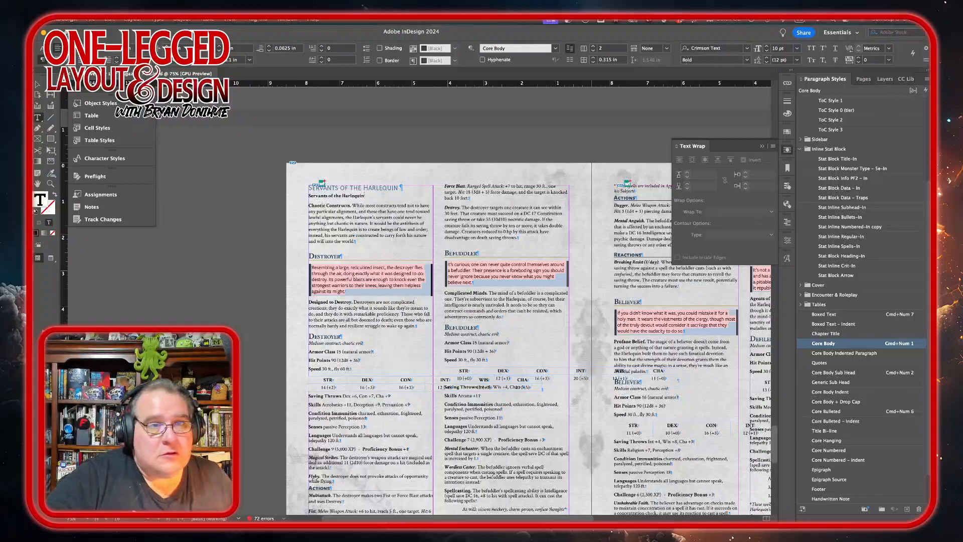
# Step: Apply the Heading 1 ToC style to the new heading line and delete the original heading line above it
pyautogui.scroll(5, 863, 132)
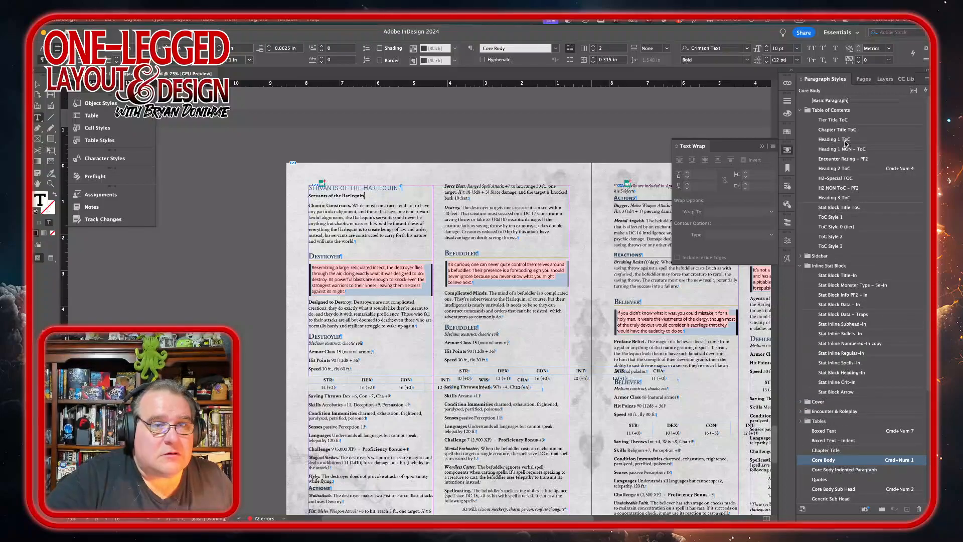
pyautogui.click(846, 140)
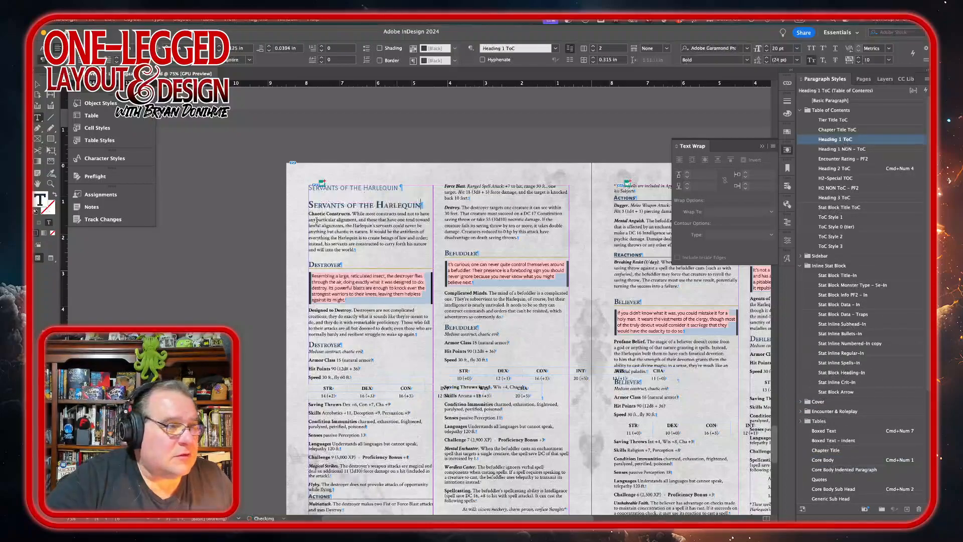
pyautogui.tripleClick(353, 187)
pyautogui.press('BackSpace')
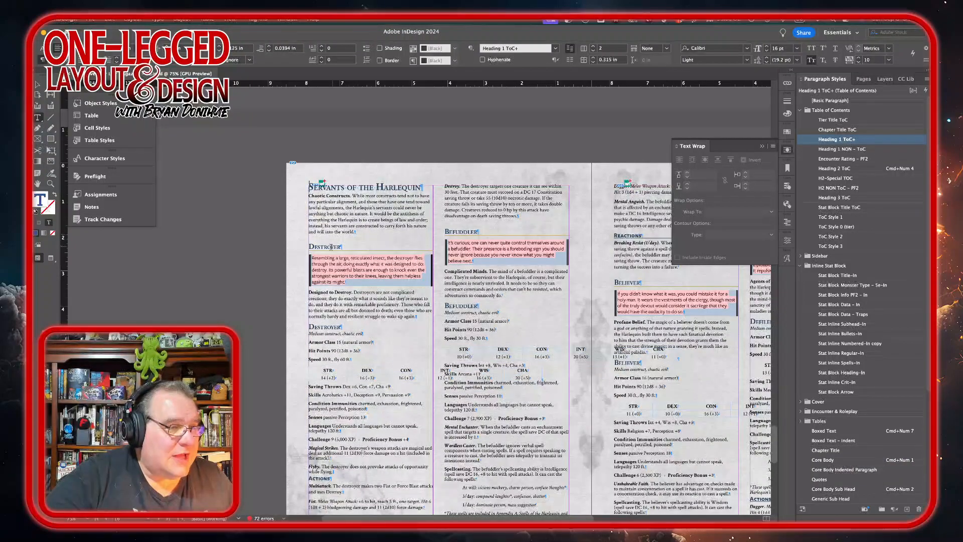
# Step: Set the Destroyer's boxed quote text to the Medium Italic font style
pyautogui.moveTo(357, 282); pyautogui.dragTo(304, 257)
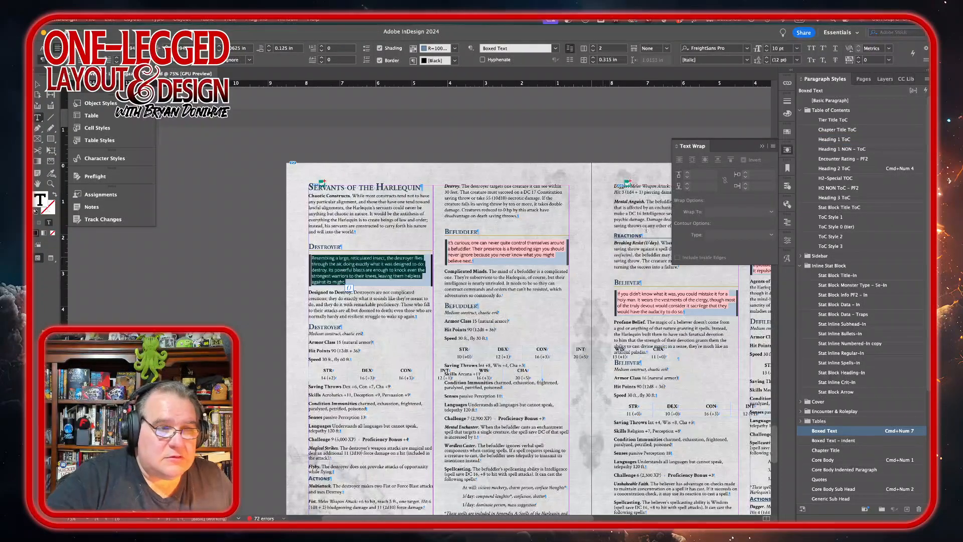
pyautogui.click(789, 241)
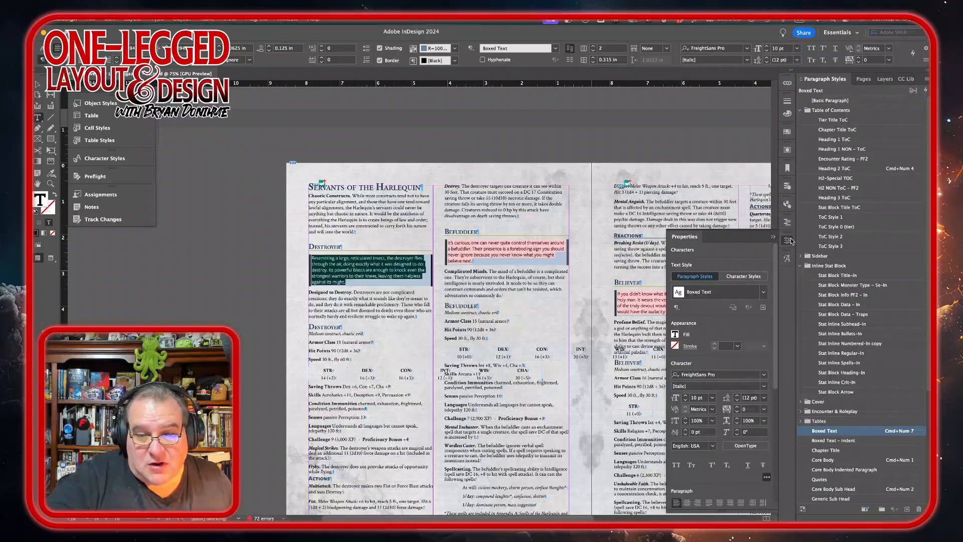
pyautogui.click(764, 388)
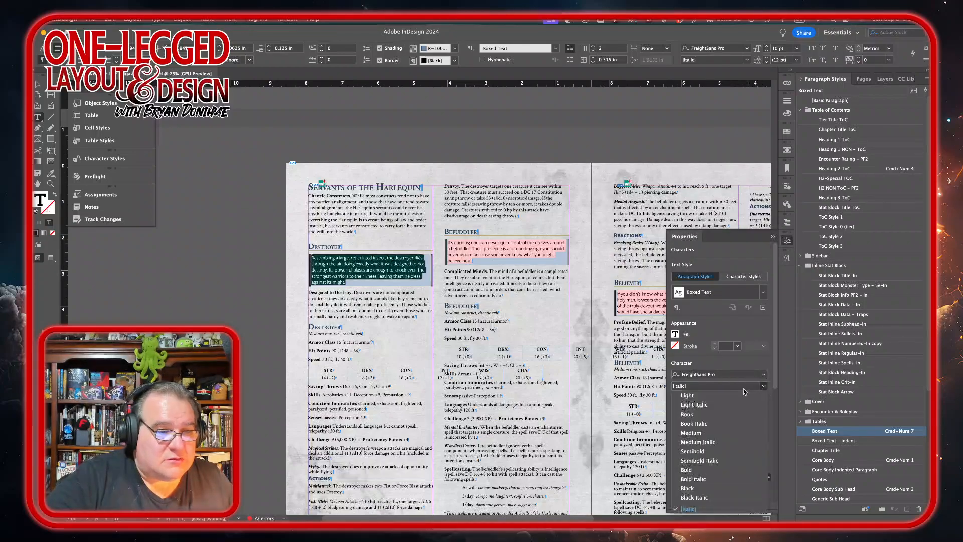
pyautogui.click(712, 443)
# Step: Scroll through the Harlequin spread and the following appendix pages to review the layout
pyautogui.hscroll(5, 380, 293)
pyautogui.scroll(-2, 380, 293)
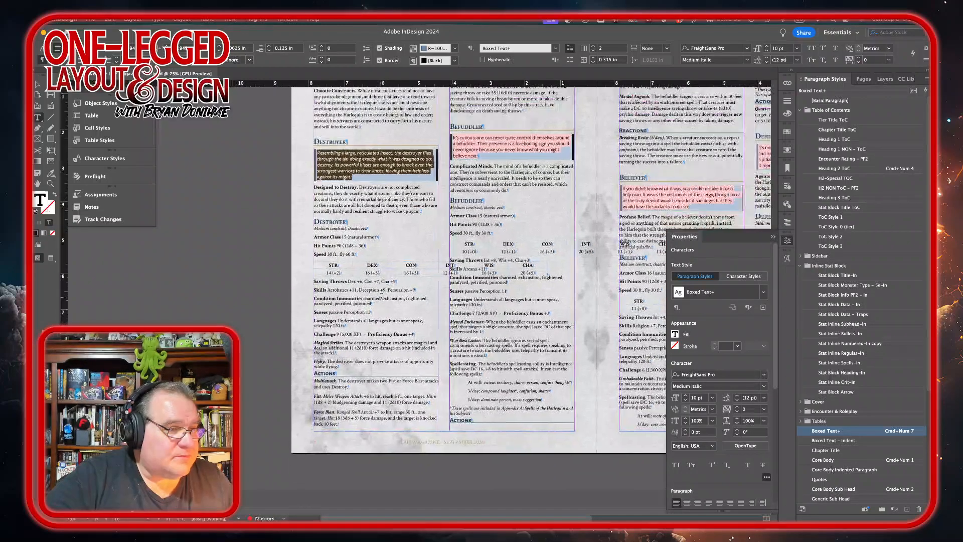
pyautogui.scroll(-9, 381, 296)
pyautogui.hscroll(-1, 381, 296)
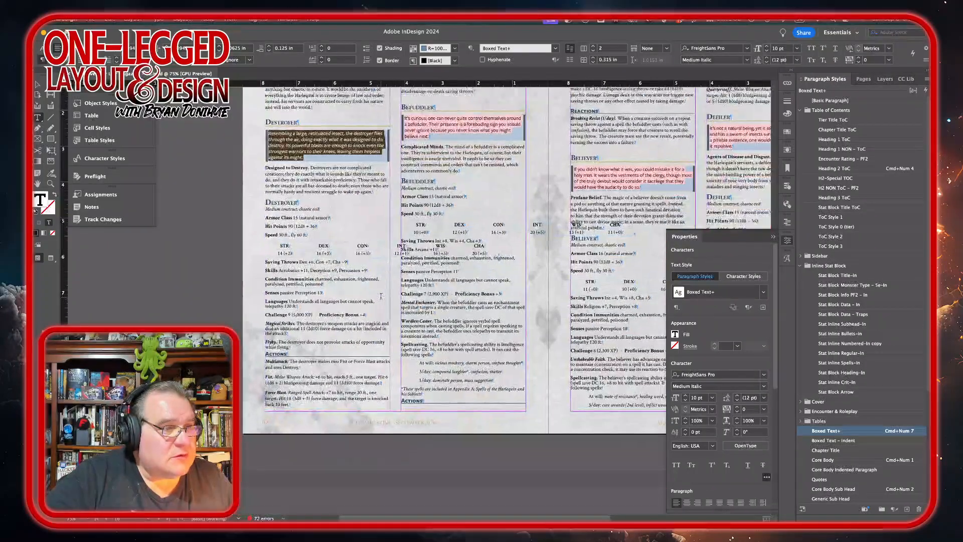
pyautogui.hscroll(14, 381, 296)
pyautogui.scroll(4, 381, 296)
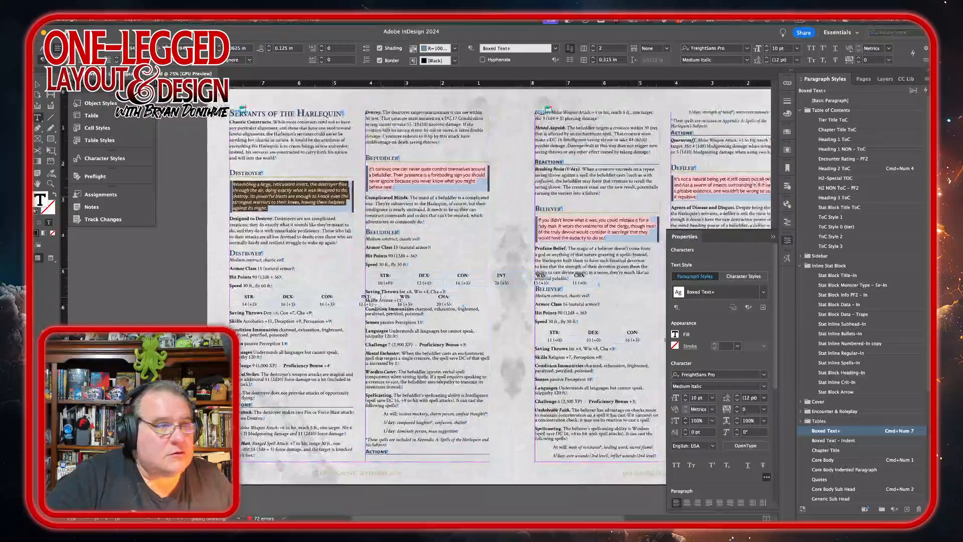
pyautogui.scroll(-20, 381, 296)
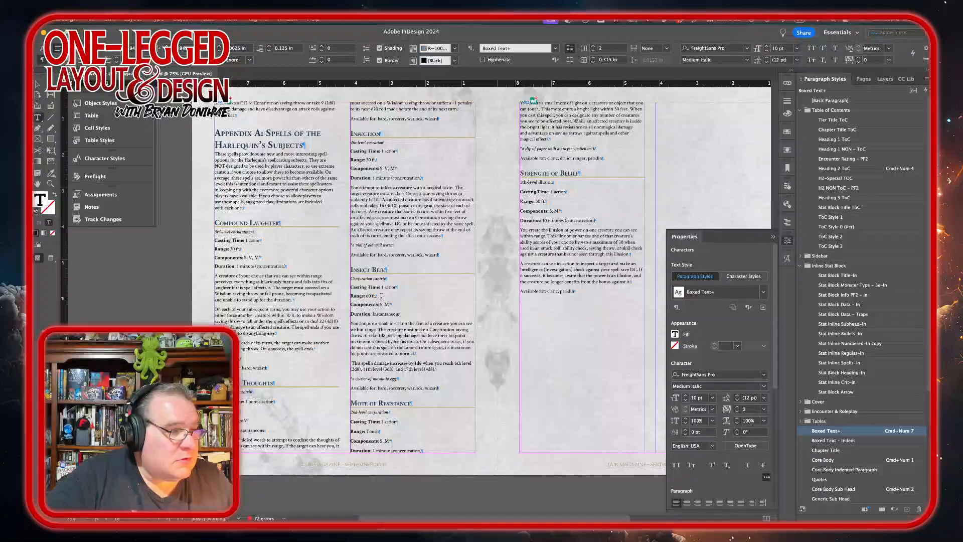
pyautogui.scroll(20, 380, 296)
pyautogui.scroll(5, 381, 296)
pyautogui.hscroll(-4, 381, 296)
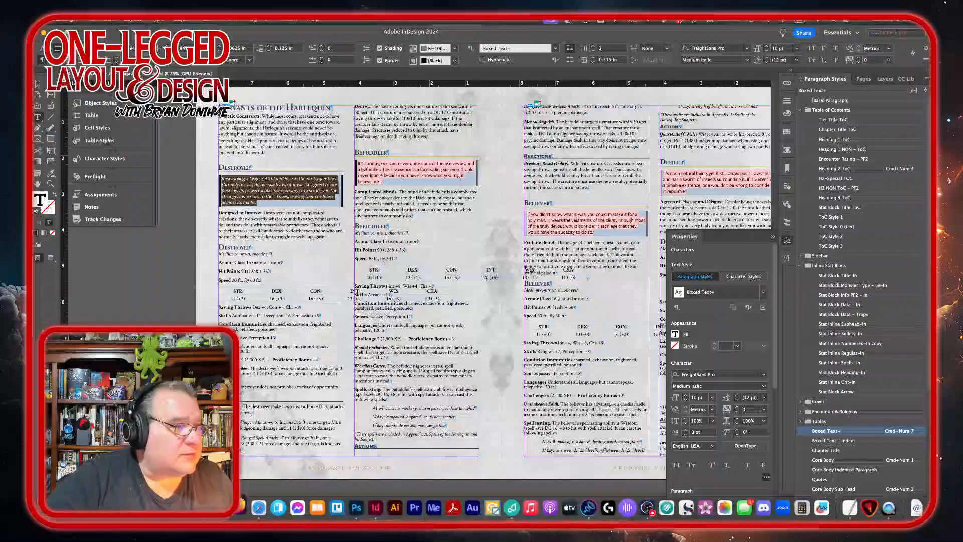
# Step: Open Destroyer.png from the monster artwork folder to view the art
pyautogui.press('super+d')
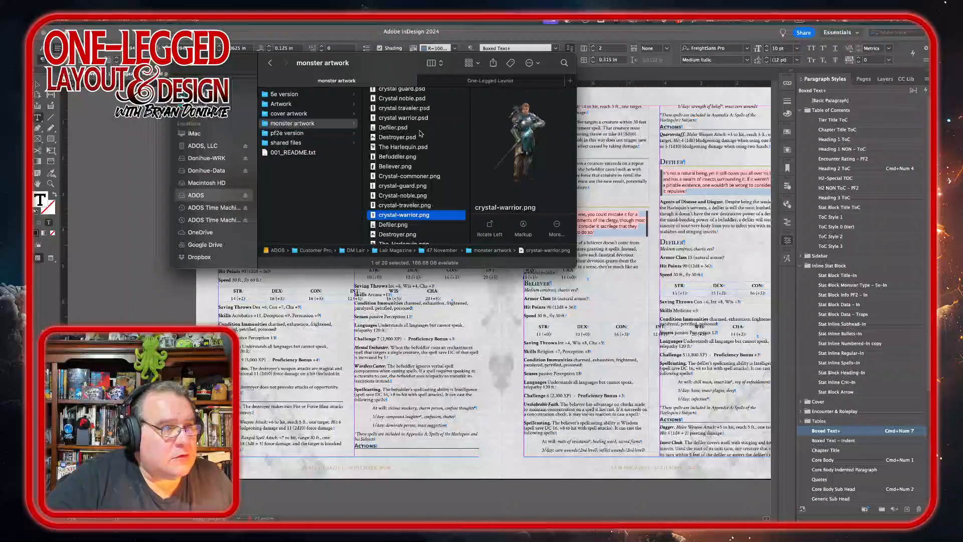
pyautogui.scroll(-2, 391, 205)
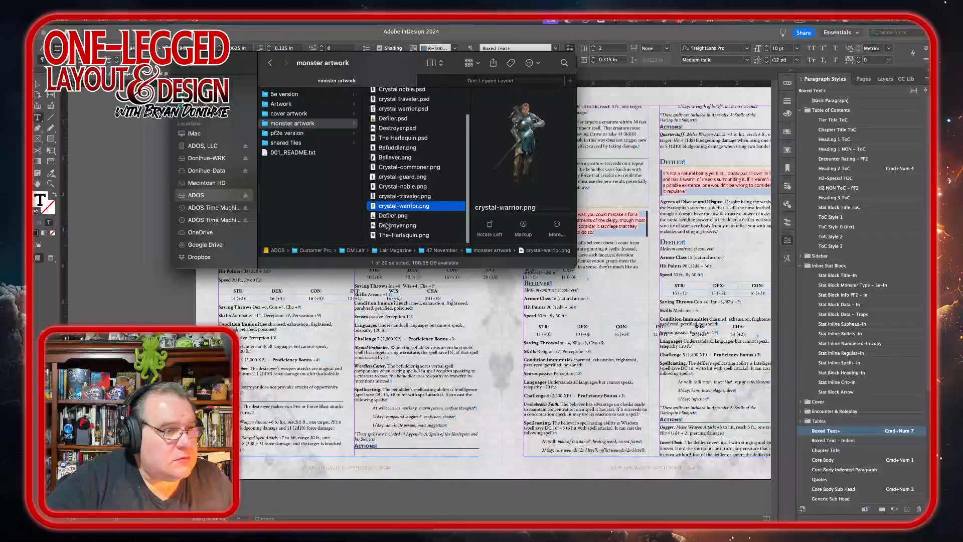
pyautogui.click(388, 226)
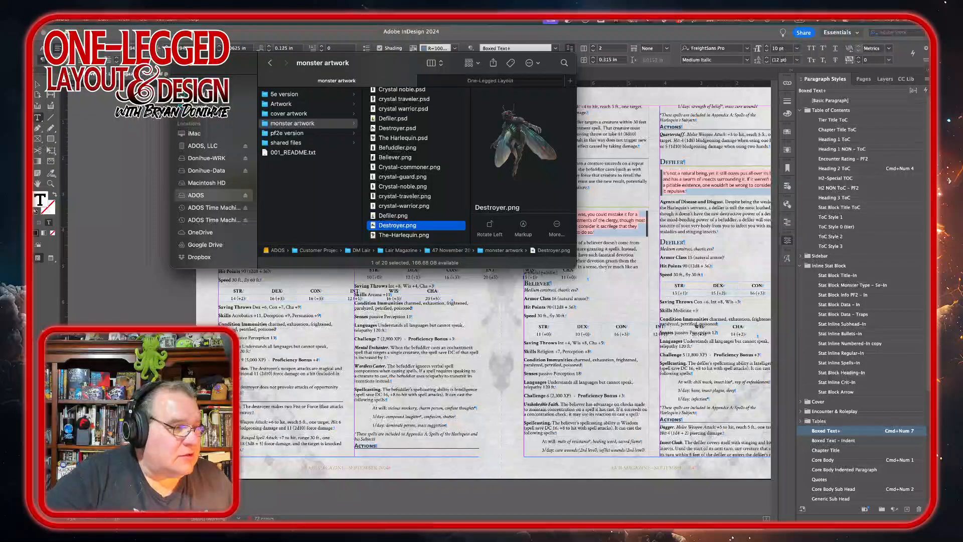
pyautogui.doubleClick(387, 225)
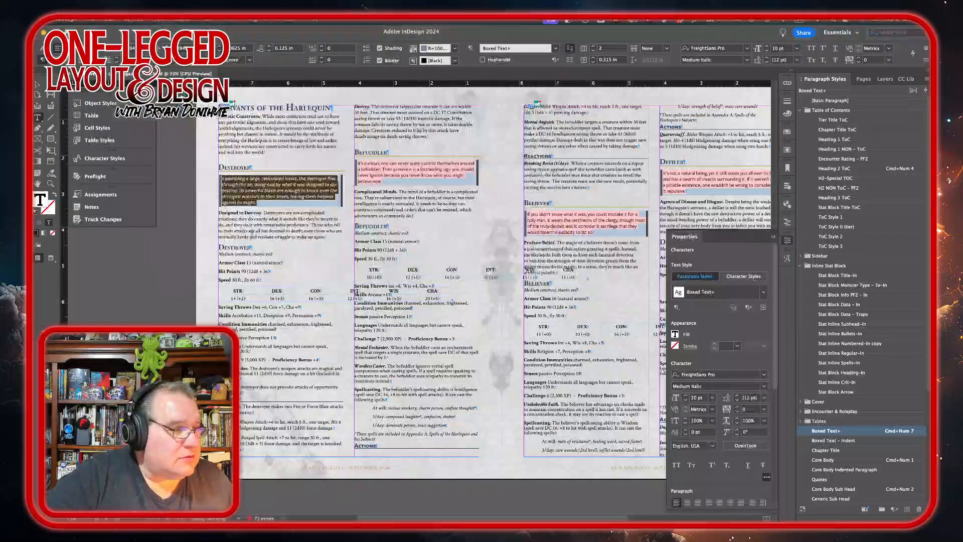
# Step: Apply the Stat Block Monster Type style to the Destroyer's type line and set it to Medium Italic
pyautogui.tripleClick(236, 254)
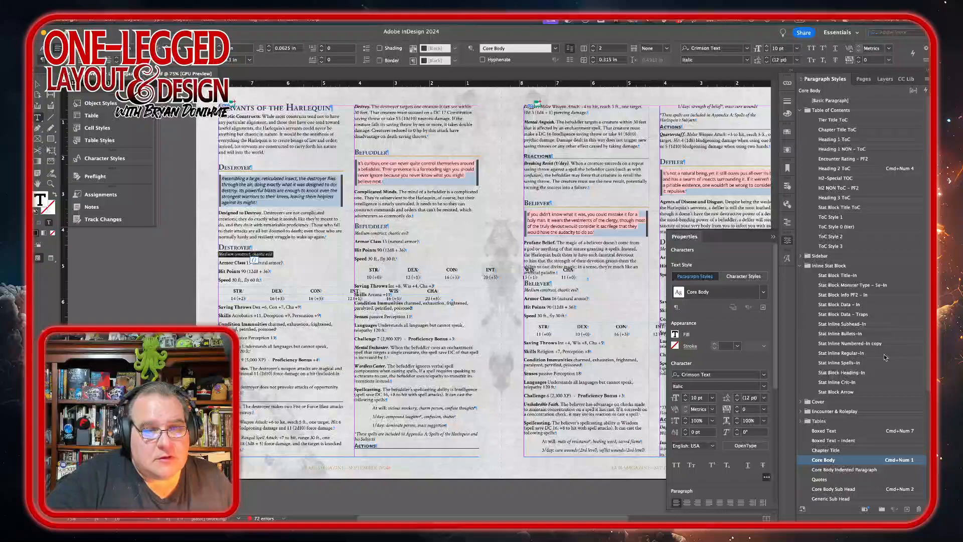
pyautogui.click(854, 284)
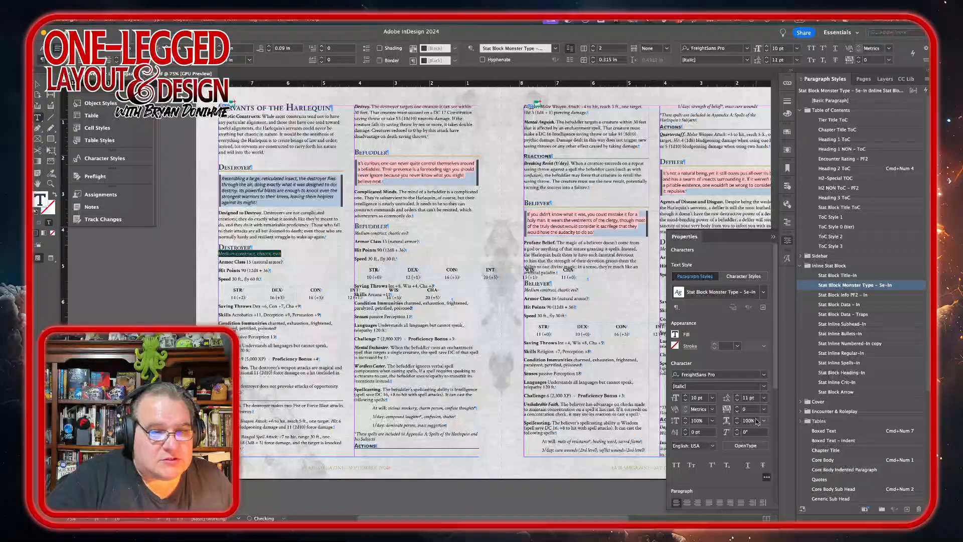
pyautogui.click(763, 386)
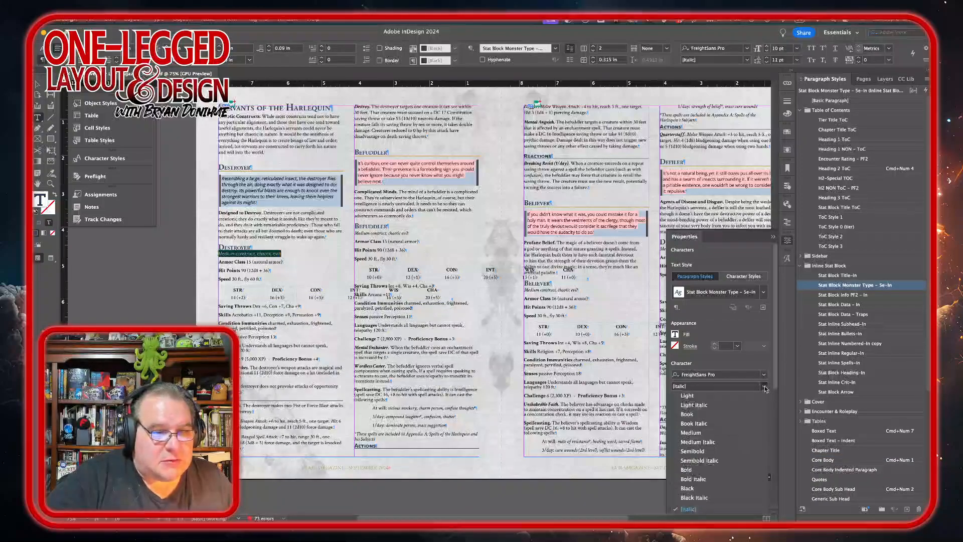
pyautogui.click(719, 443)
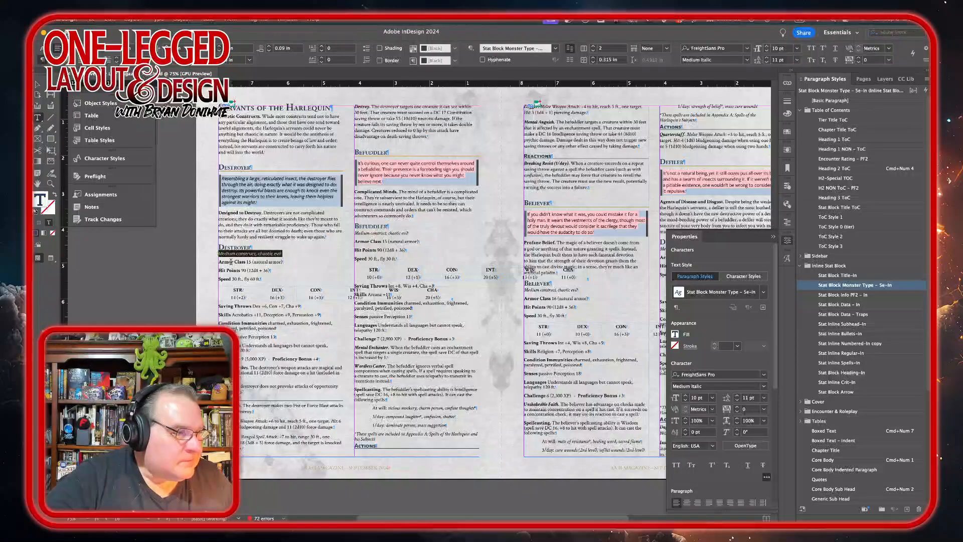
# Step: Apply the Stat Block Data – In style to the Destroyer's Armor Class, Hit Points and Speed lines
pyautogui.moveTo(232, 261); pyautogui.dragTo(231, 279)
pyautogui.press('super+KP_1')
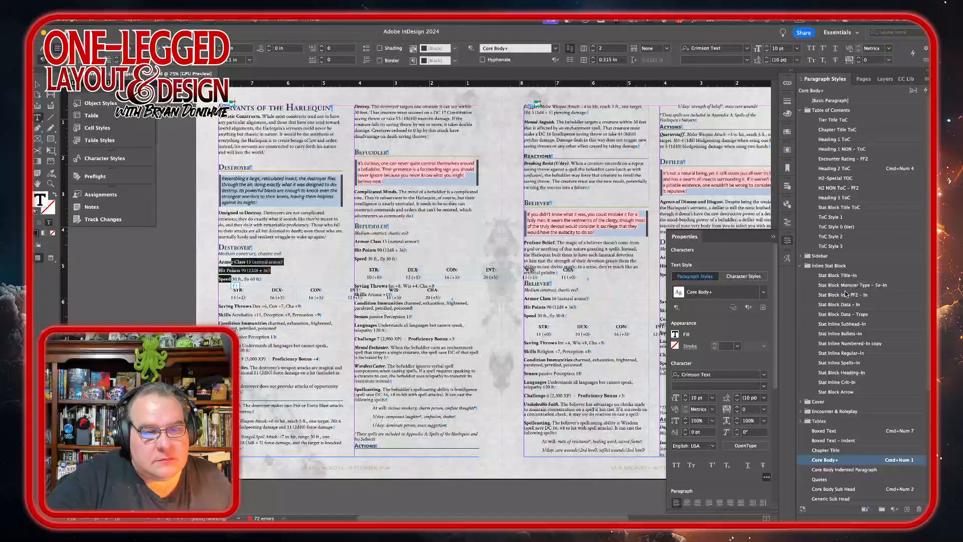
pyautogui.click(845, 305)
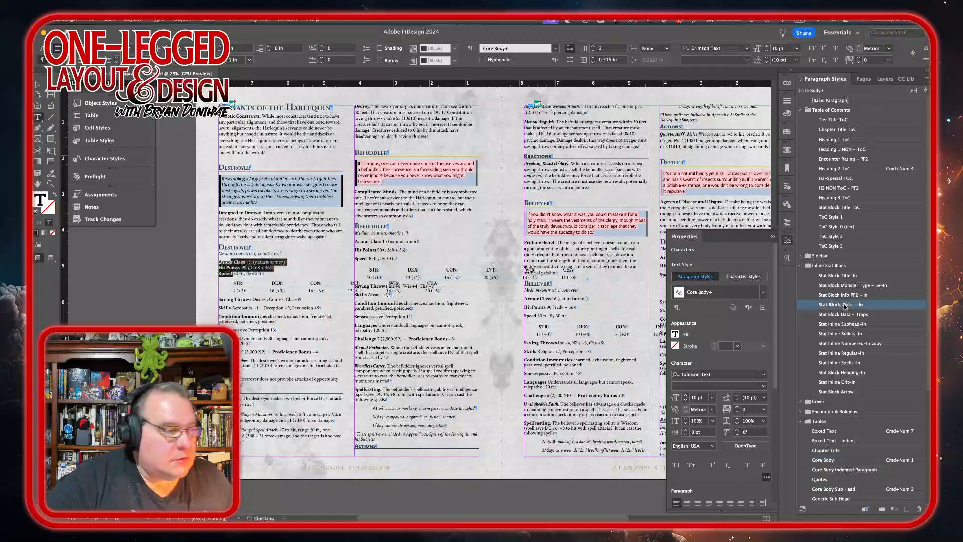
# Step: Apply the Stat Block Data – In style to the Destroyer's ability score table
pyautogui.click(243, 284)
pyautogui.moveTo(244, 284); pyautogui.dragTo(448, 324)
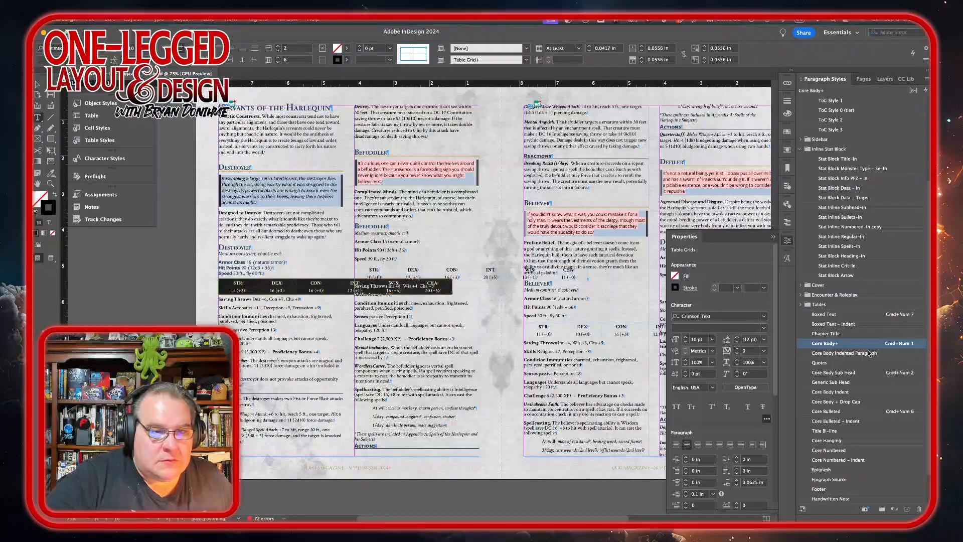
pyautogui.click(852, 188)
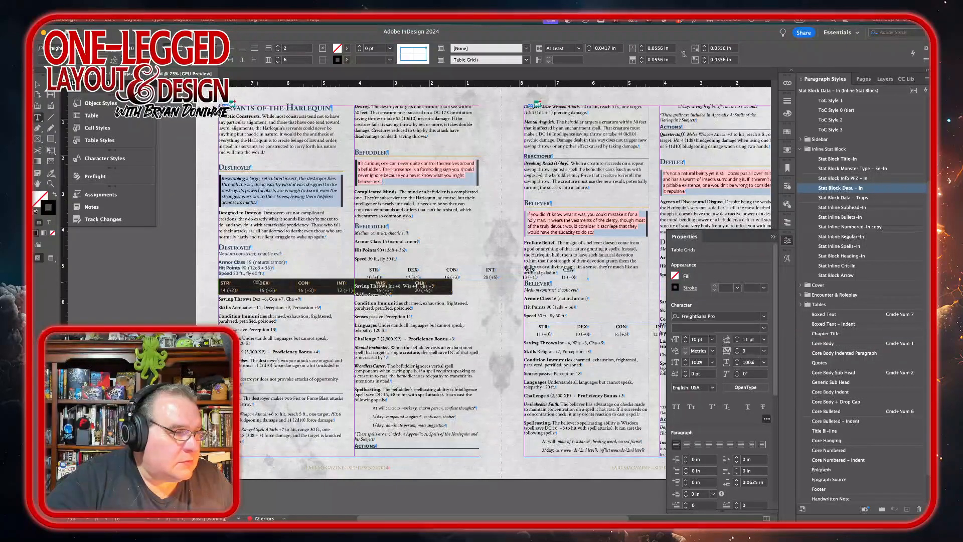
# Step: Adjust the Destroyer's ability table column widths, then distribute its columns evenly
pyautogui.moveTo(257, 283); pyautogui.dragTo(240, 283)
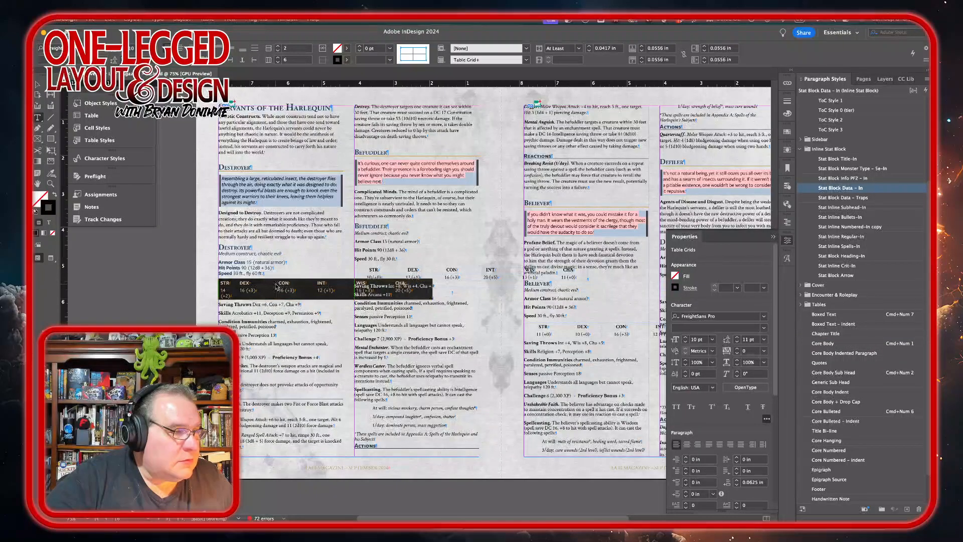
pyautogui.moveTo(276, 283); pyautogui.dragTo(314, 286)
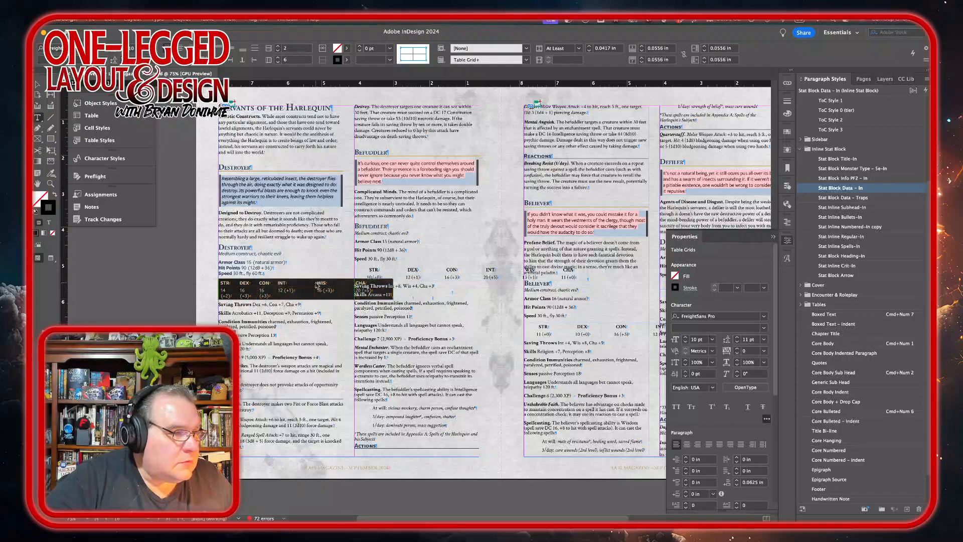
pyautogui.moveTo(315, 284)
pyautogui.mouseDown()
pyautogui.moveTo(296, 284)
pyautogui.moveTo(317, 283)
pyautogui.mouseUp()
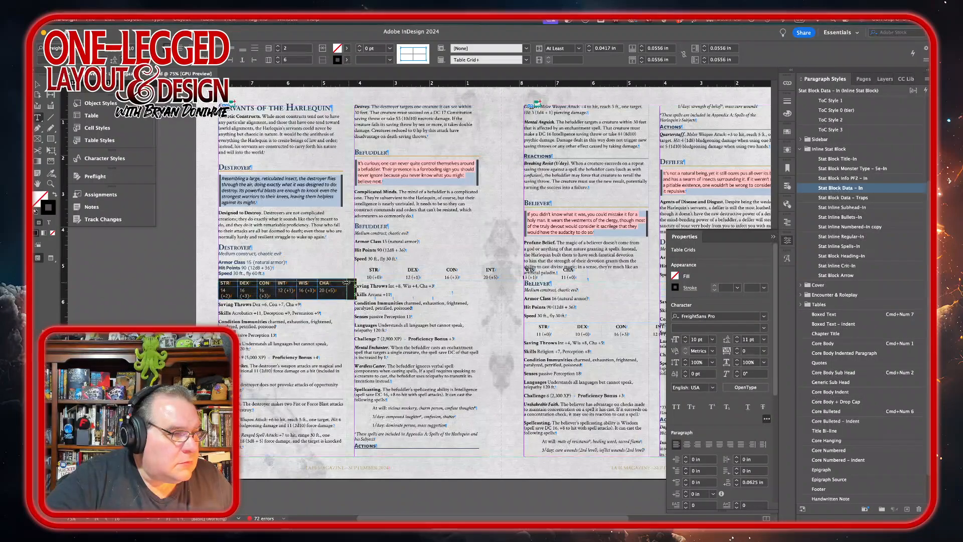
pyautogui.moveTo(343, 283); pyautogui.dragTo(343, 283)
pyautogui.rightClick(327, 293)
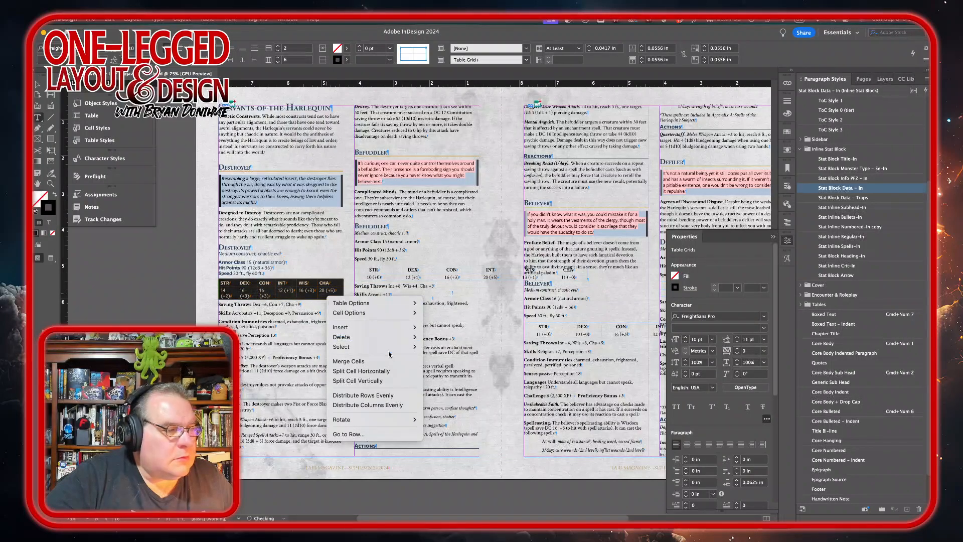
pyautogui.click(392, 405)
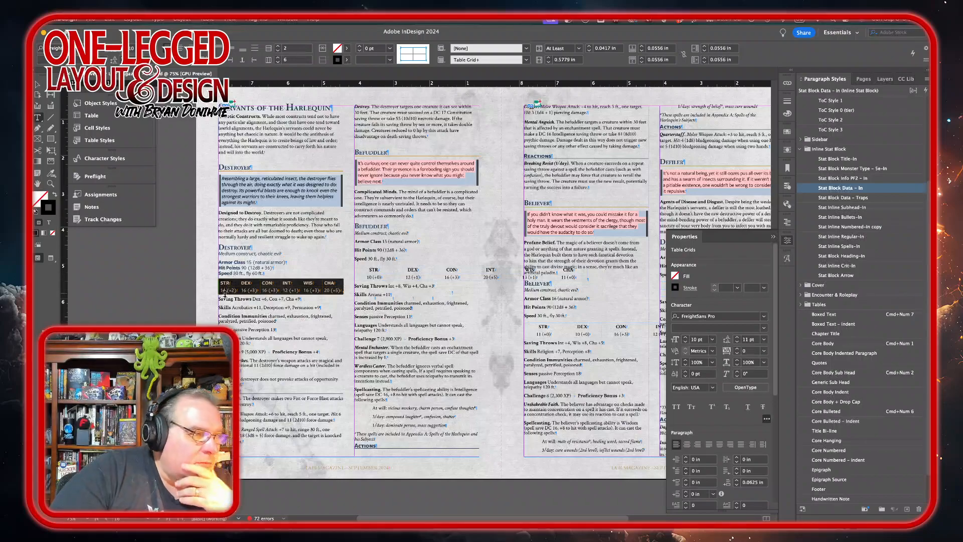
# Step: Apply the Stat Block Data – In style to the Destroyer's Saving Throws through Challenge lines and realign the Proficiency Bonus
pyautogui.moveTo(225, 296); pyautogui.dragTo(340, 354)
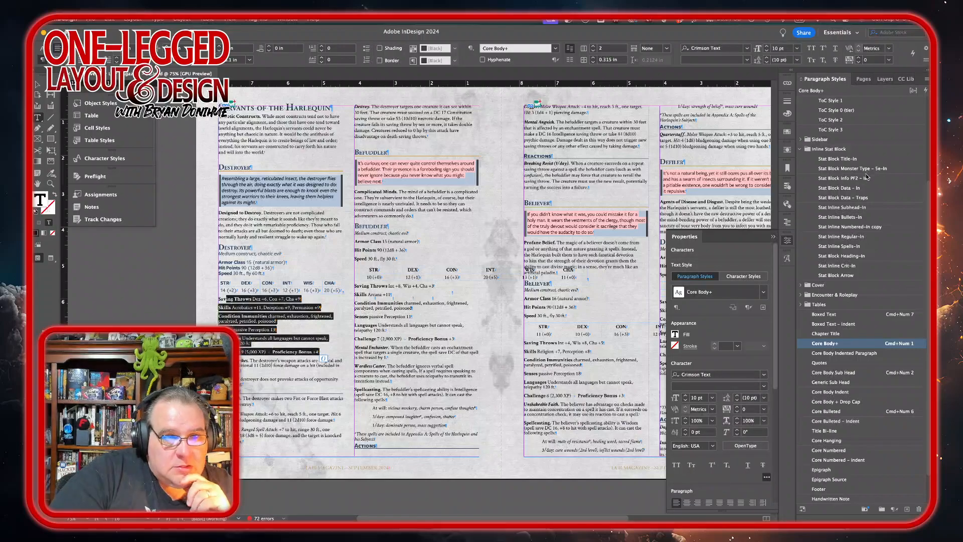
pyautogui.click(843, 188)
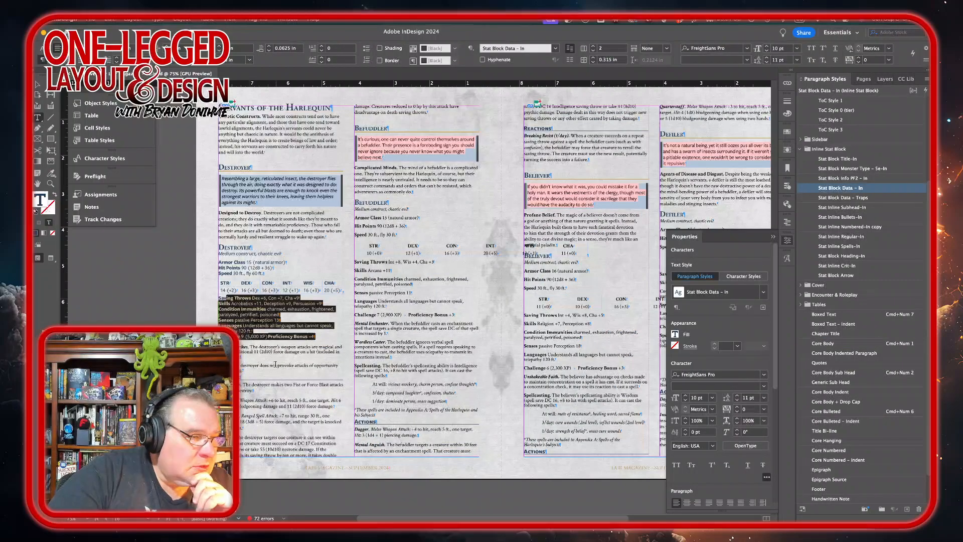
pyautogui.click(267, 338)
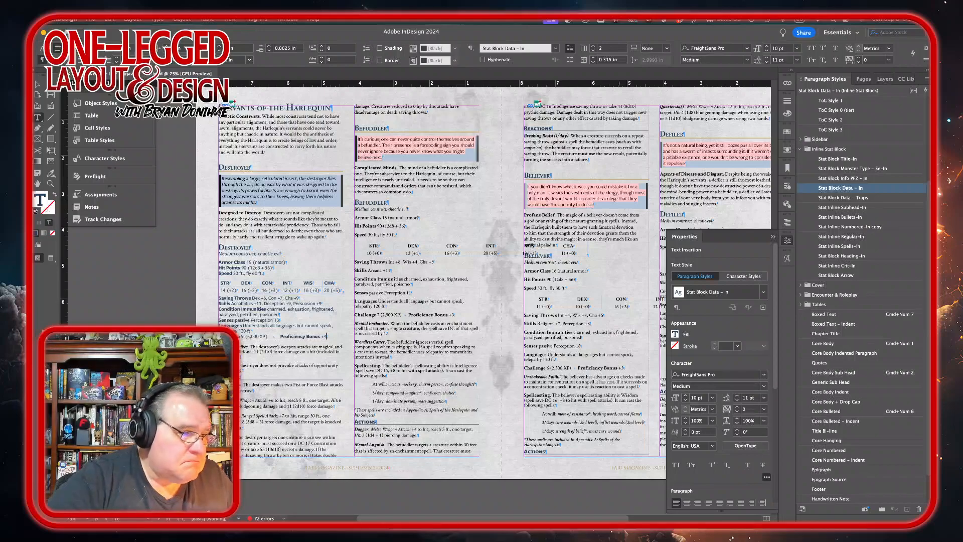
pyautogui.press('Left')
pyautogui.click(296, 336)
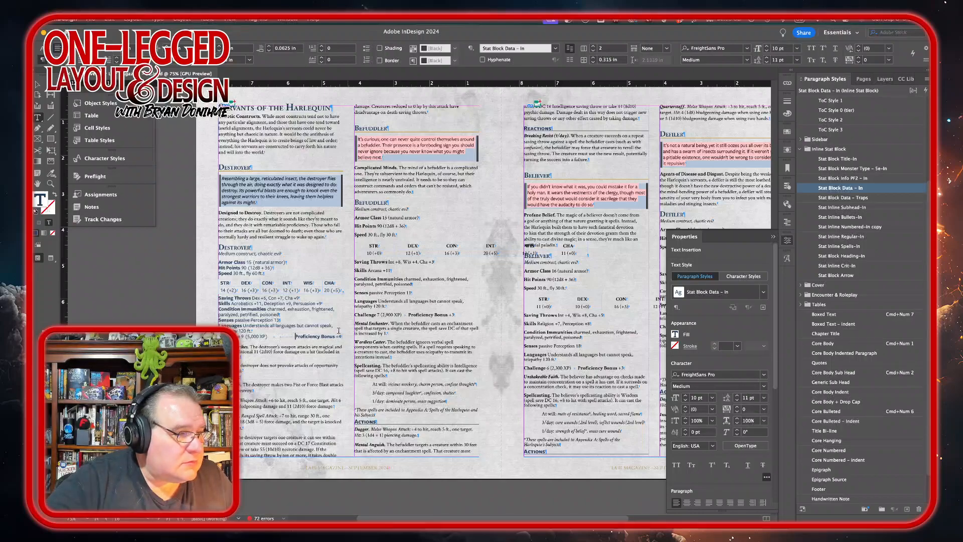
# Step: Apply the Stat Inline Regular–In style to the Destroyer's trait and action paragraphs
pyautogui.moveTo(237, 352); pyautogui.dragTo(240, 370)
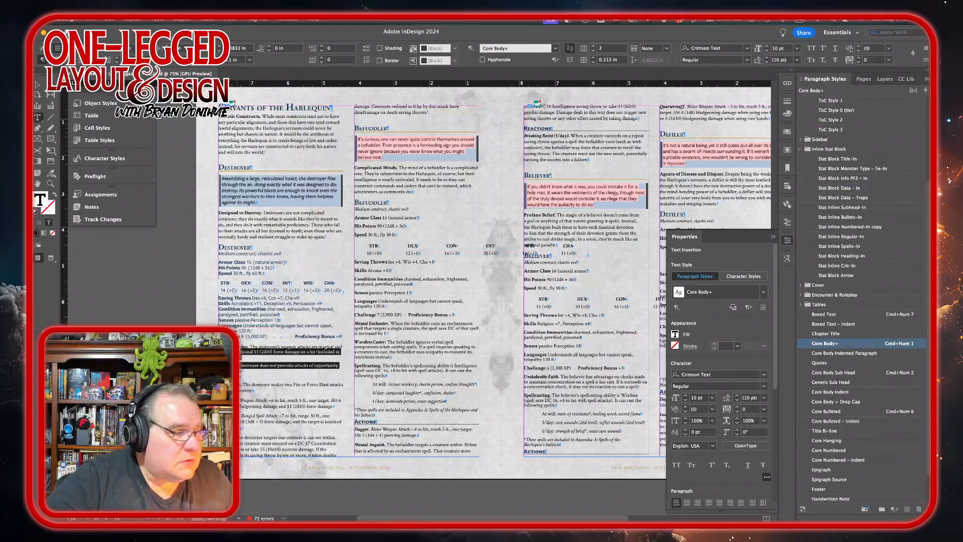
pyautogui.click(842, 236)
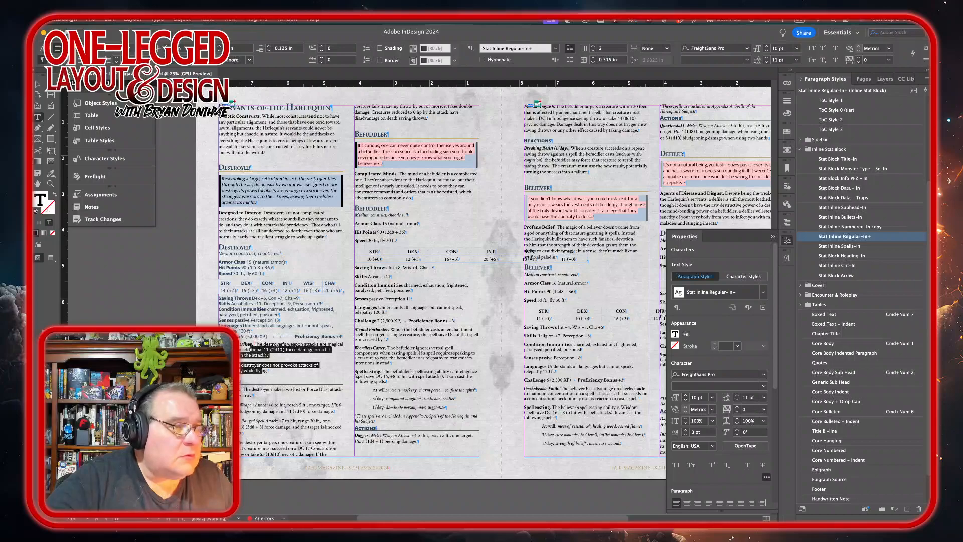
pyautogui.moveTo(241, 395); pyautogui.dragTo(280, 448)
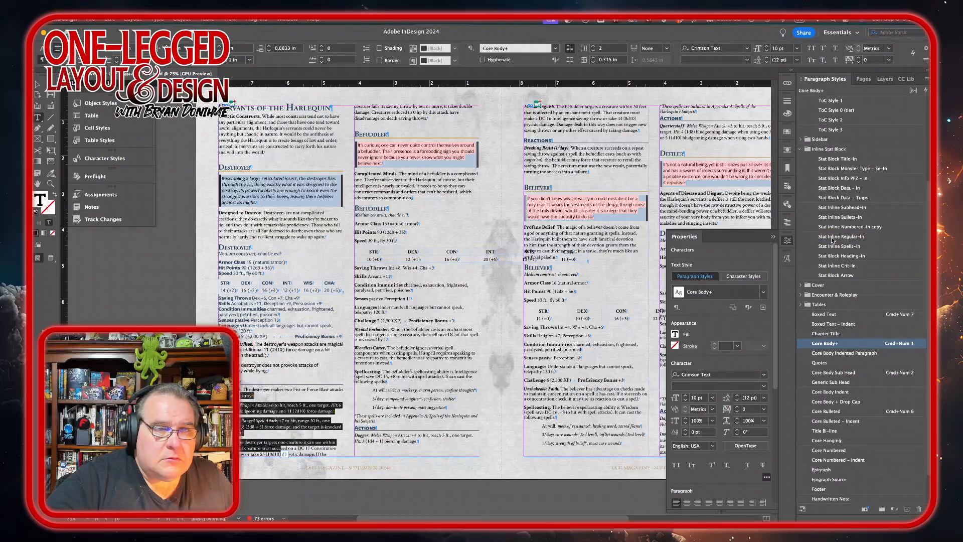
pyautogui.click(842, 236)
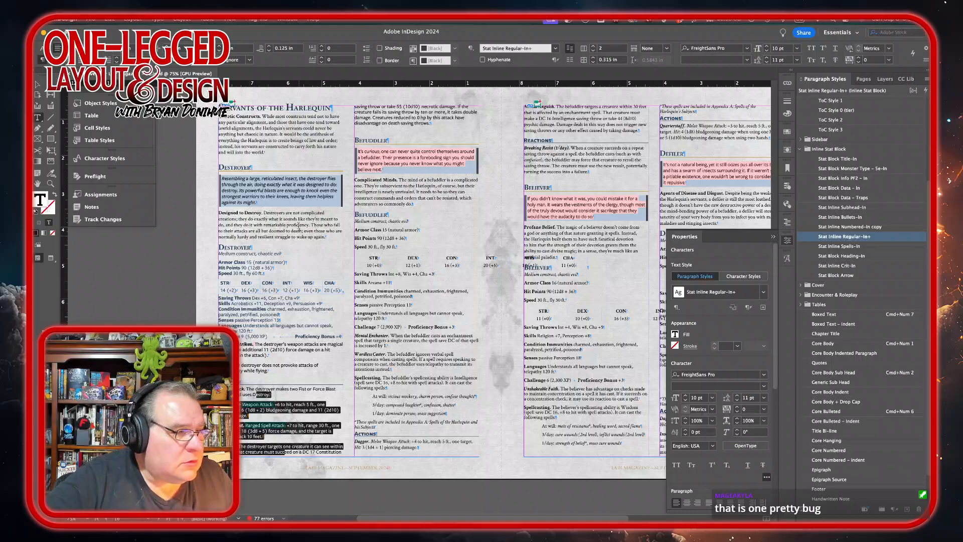
# Step: Insert column breaks so the Destroyer's Magical Strikes starts the middle column and the Befuddler heading starts the next
pyautogui.click(312, 341)
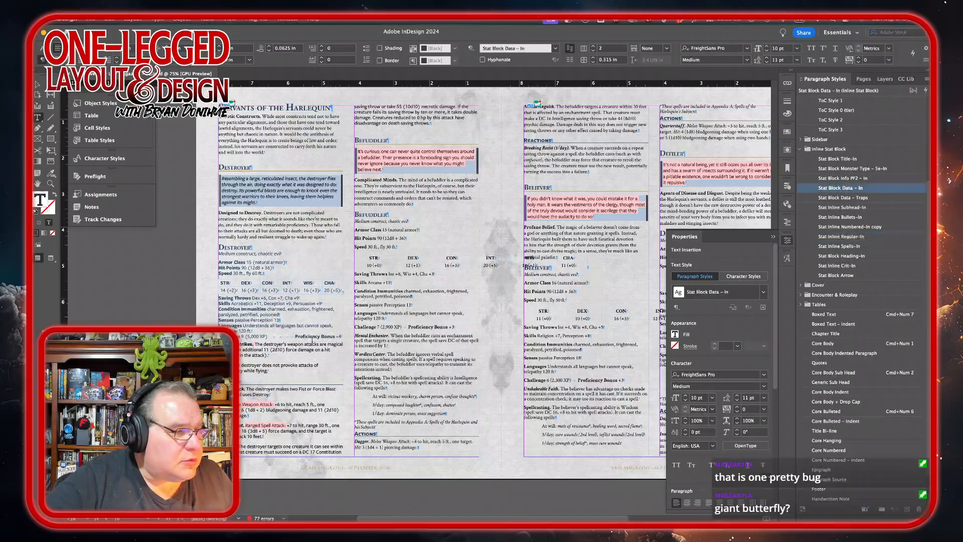
pyautogui.click(454, 296)
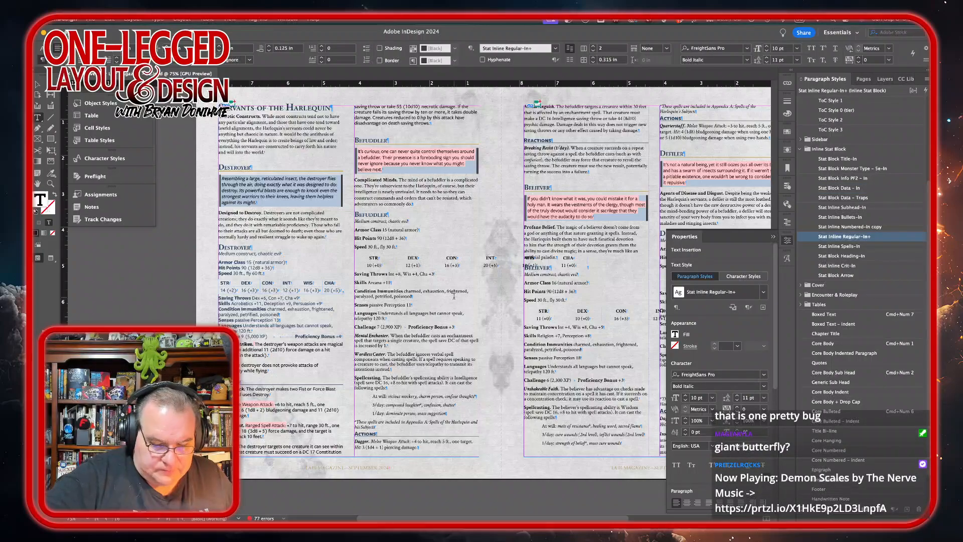
pyautogui.press('KP_Enter')
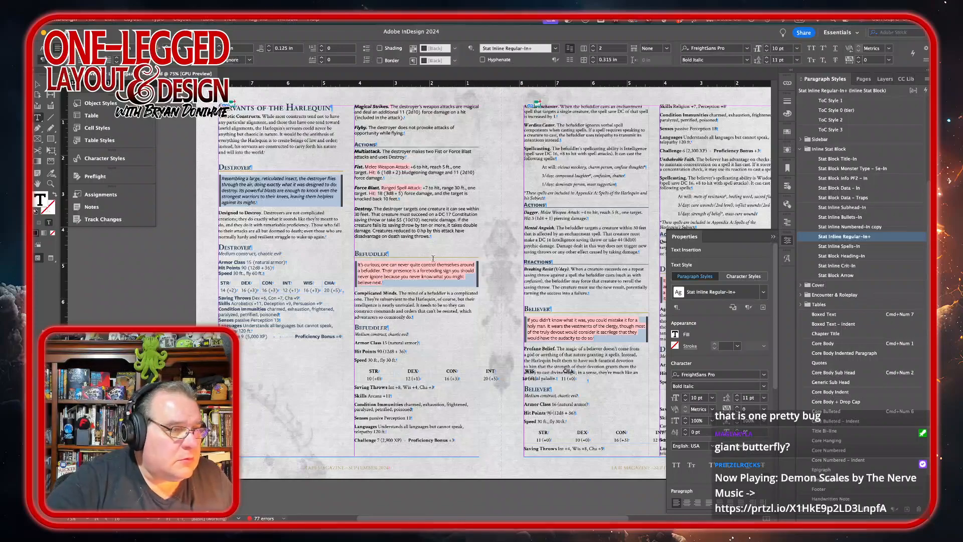
pyautogui.click(439, 236)
pyautogui.press('KP_Enter')
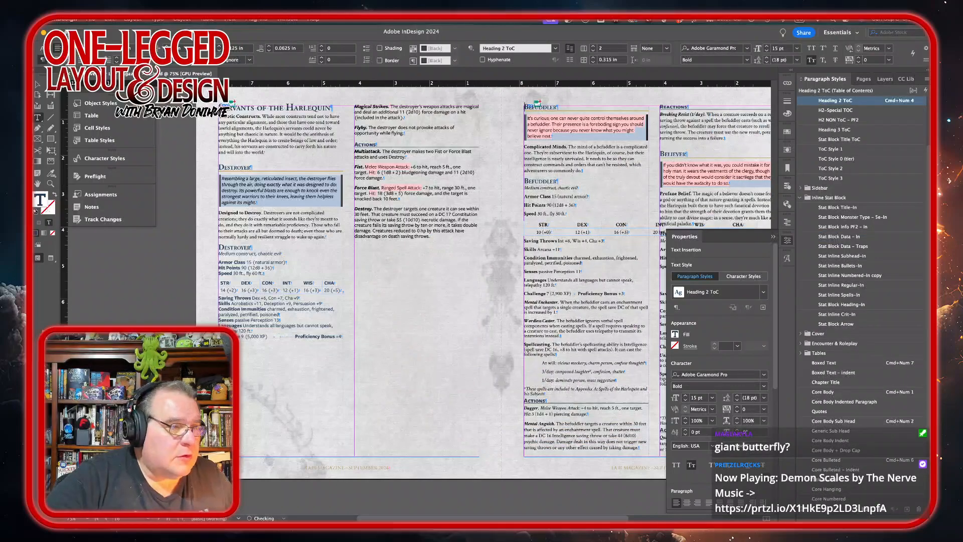
# Step: Place Destroyer.png in the middle column below the Destroy action and trim the frame's top and bottom edges
pyautogui.moveTo(481, 522)
pyautogui.press('super+d')
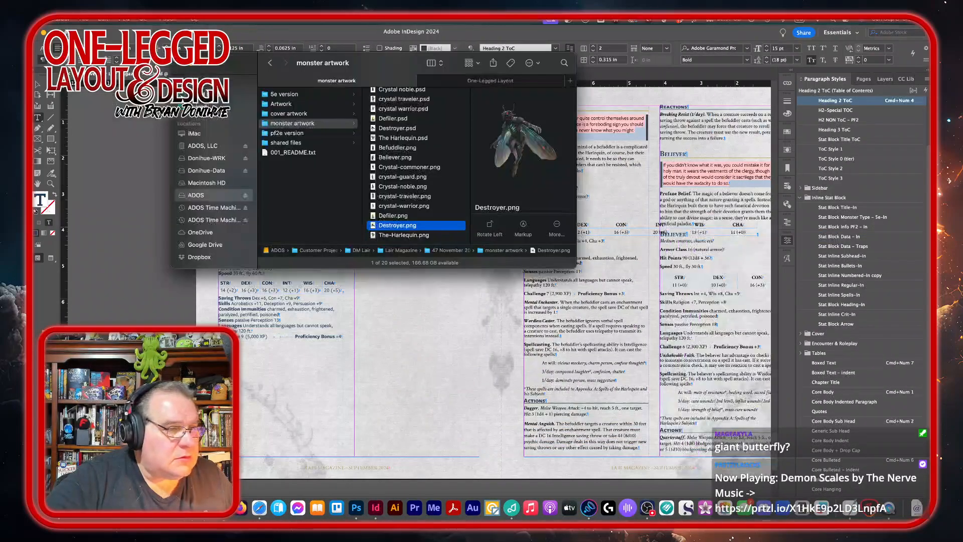
pyautogui.doubleClick(395, 226)
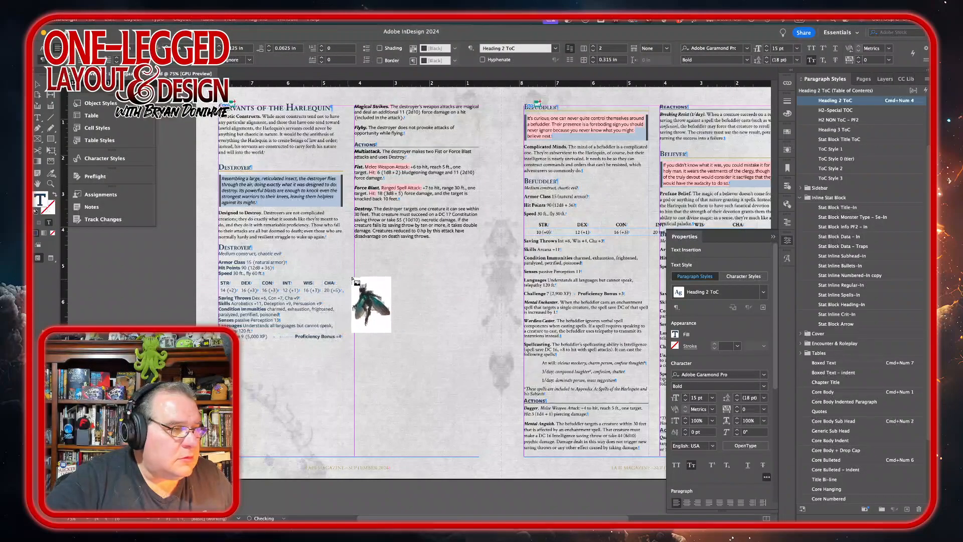
pyautogui.moveTo(355, 252); pyautogui.dragTo(501, 464)
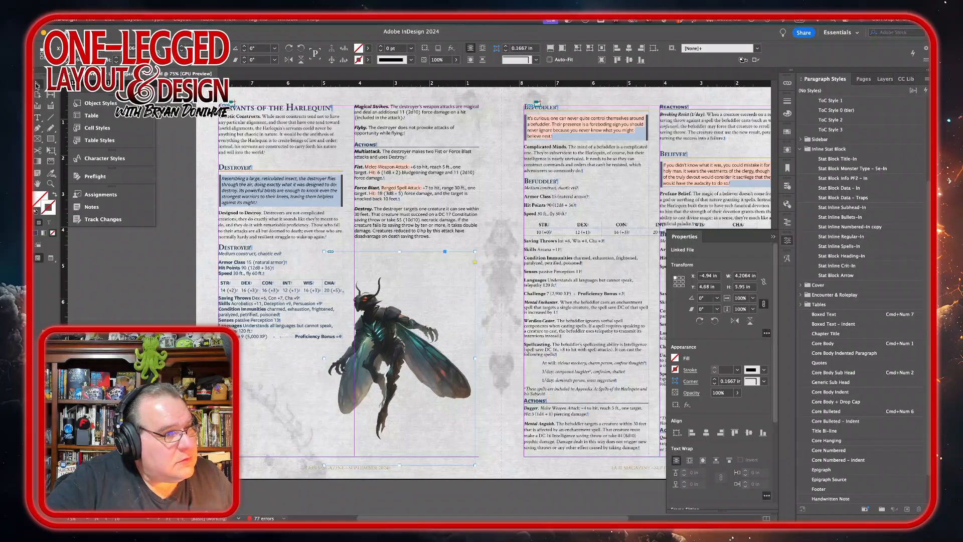
pyautogui.moveTo(400, 251); pyautogui.dragTo(400, 275)
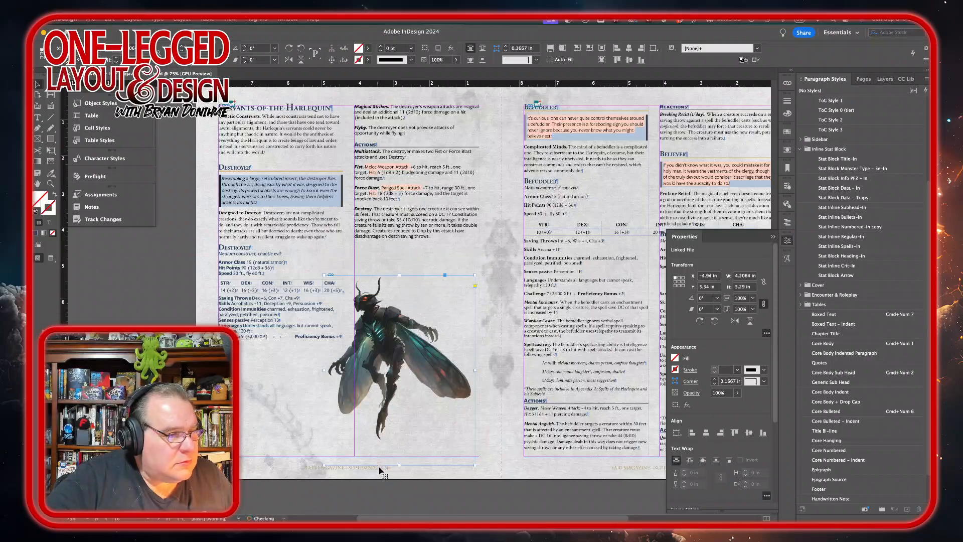
pyautogui.moveTo(399, 457); pyautogui.dragTo(400, 443)
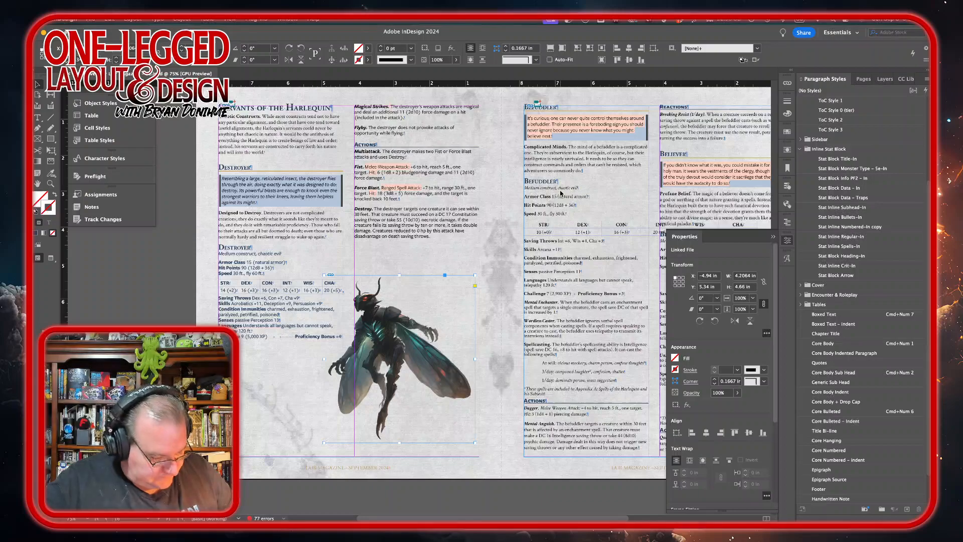
# Step: Flip the Destroyer art horizontally and enlarge its frame to spread across the column gutter
pyautogui.press('super+t')
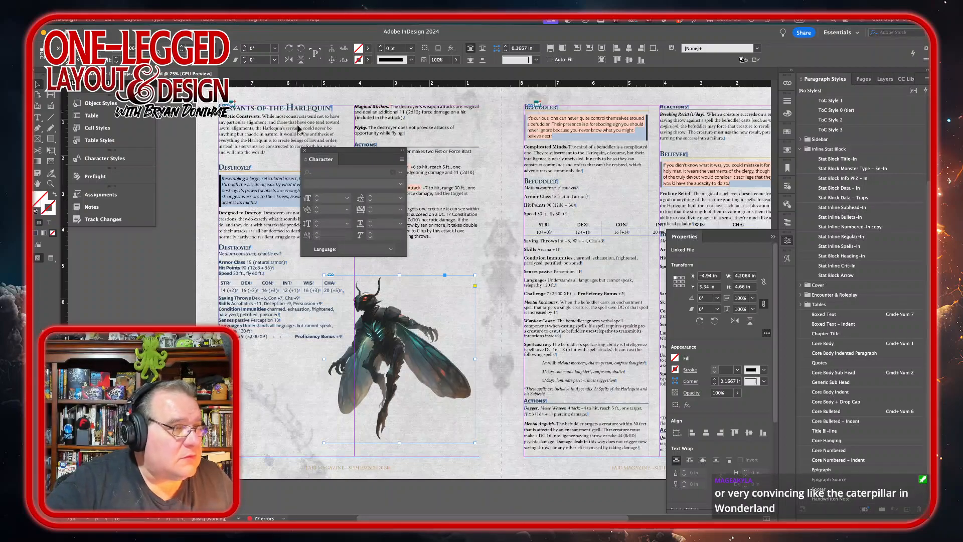
pyautogui.press('super+t')
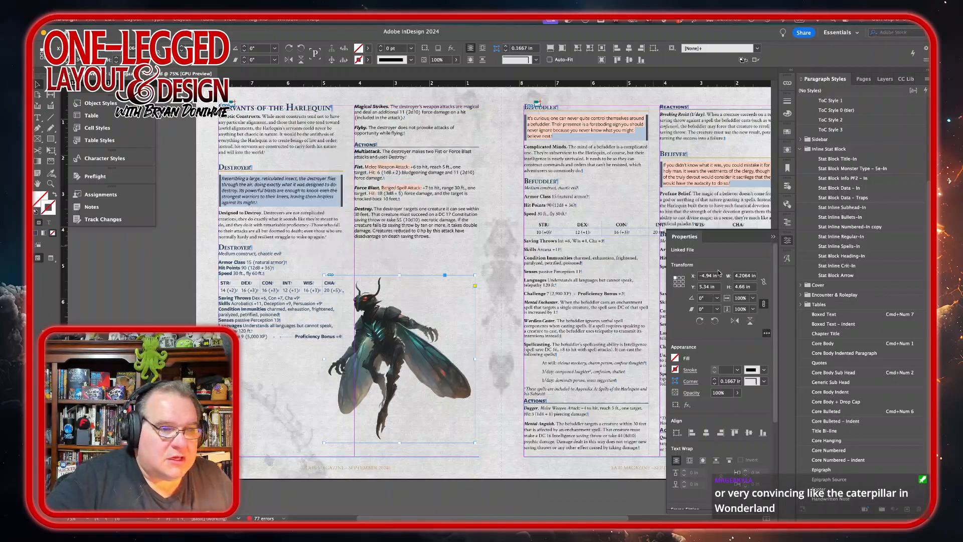
pyautogui.click(734, 321)
pyautogui.moveTo(272, 410); pyautogui.dragTo(444, 389)
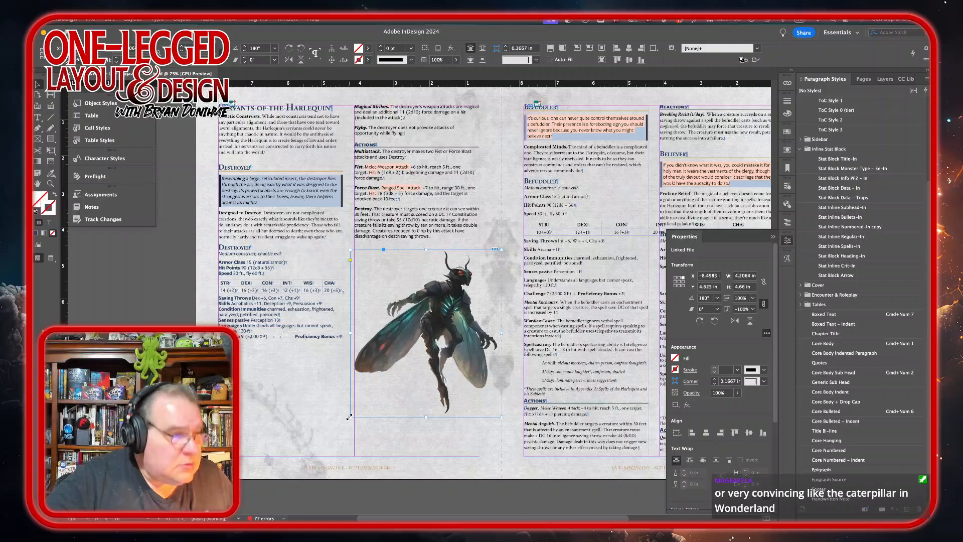
pyautogui.moveTo(349, 417); pyautogui.dragTo(297, 475)
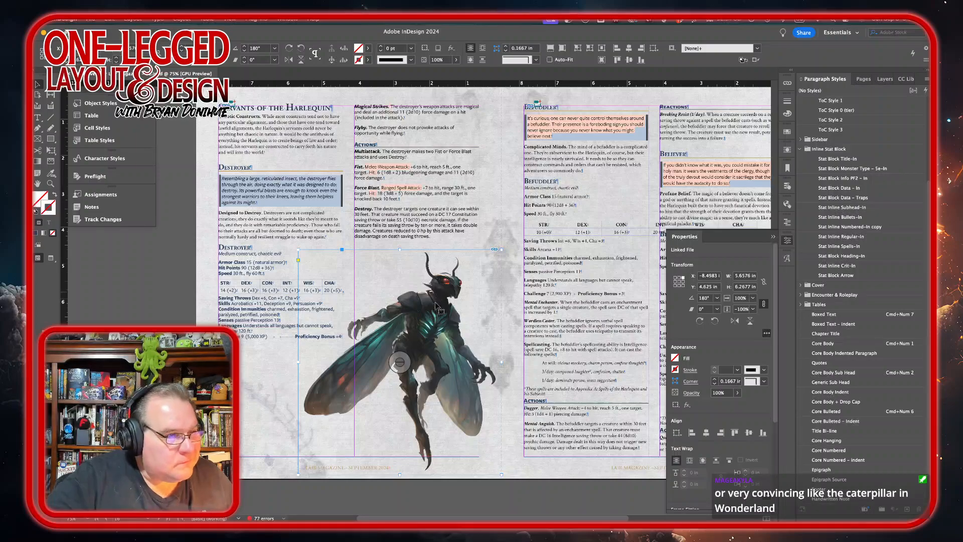
# Step: Nudge the Destroyer art up and to the left
pyautogui.press('Up')
pyautogui.press('Up')
pyautogui.press('Up')
pyautogui.press('Up')
pyautogui.press('Up')
pyautogui.press('Up')
pyautogui.press('Up')
pyautogui.press('Up')
pyautogui.press('Up')
pyautogui.press('Up')
pyautogui.press('Up')
pyautogui.press('Up')
pyautogui.press('Up')
pyautogui.press('Up')
pyautogui.press('Left')
pyautogui.press('Left')
pyautogui.press('Left')
pyautogui.press('Left')
pyautogui.press('Left')
pyautogui.press('Left')
pyautogui.press('Left')
pyautogui.press('Left')
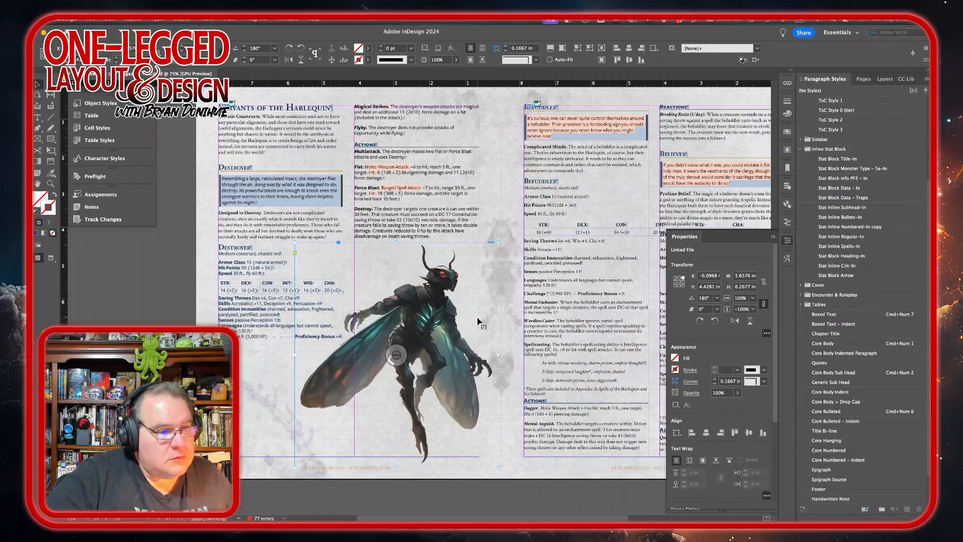
# Step: Set the Befuddler boxed quote text to the Medium Italic font style
pyautogui.scroll(2, 457, 309)
pyautogui.hscroll(3, 456, 308)
pyautogui.hscroll(3, 436, 297)
pyautogui.scroll(1, 437, 297)
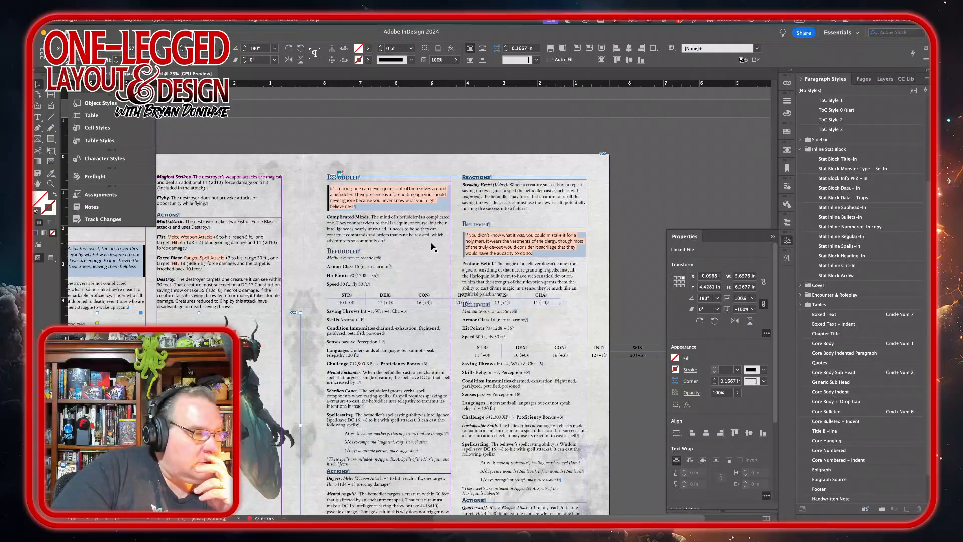
pyautogui.click(372, 208)
pyautogui.doubleClick(371, 207)
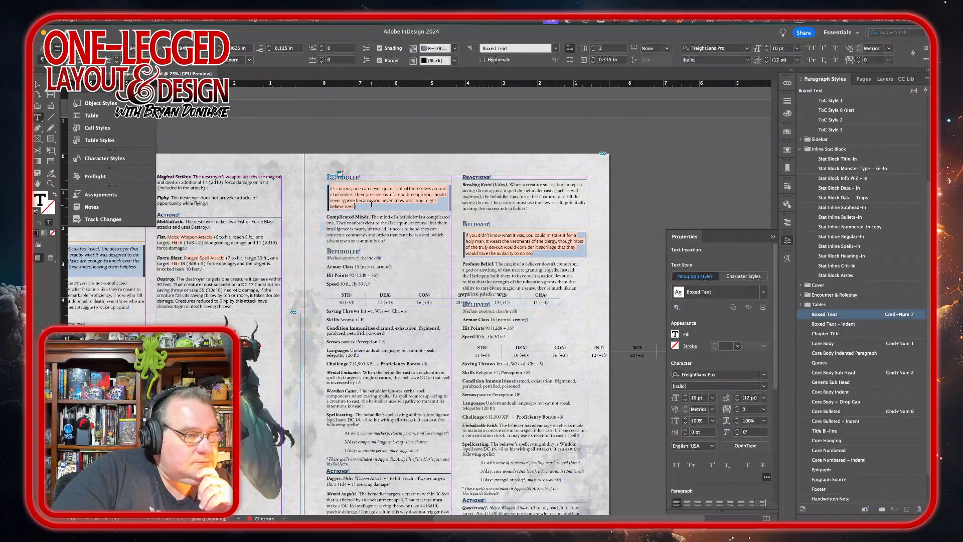
pyautogui.moveTo(374, 204); pyautogui.dragTo(330, 188)
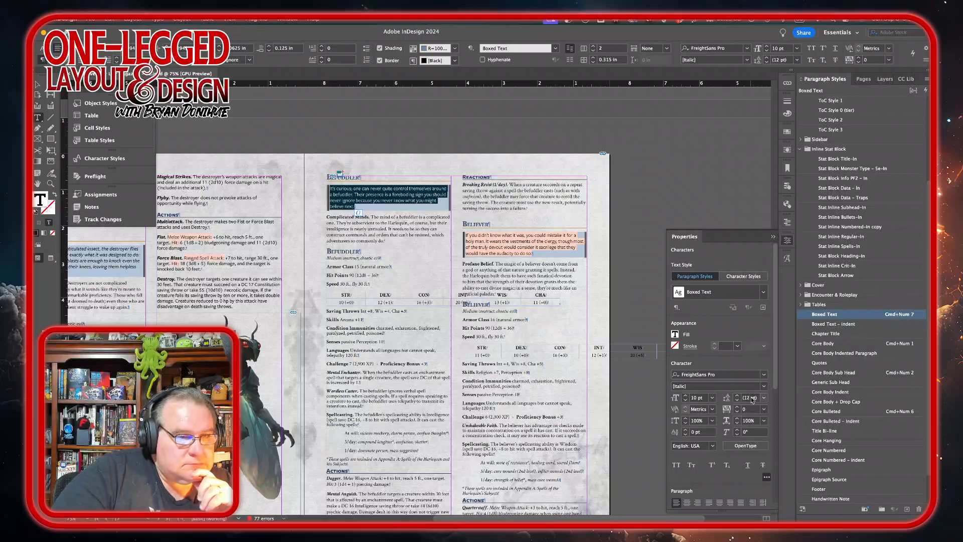
pyautogui.click(764, 386)
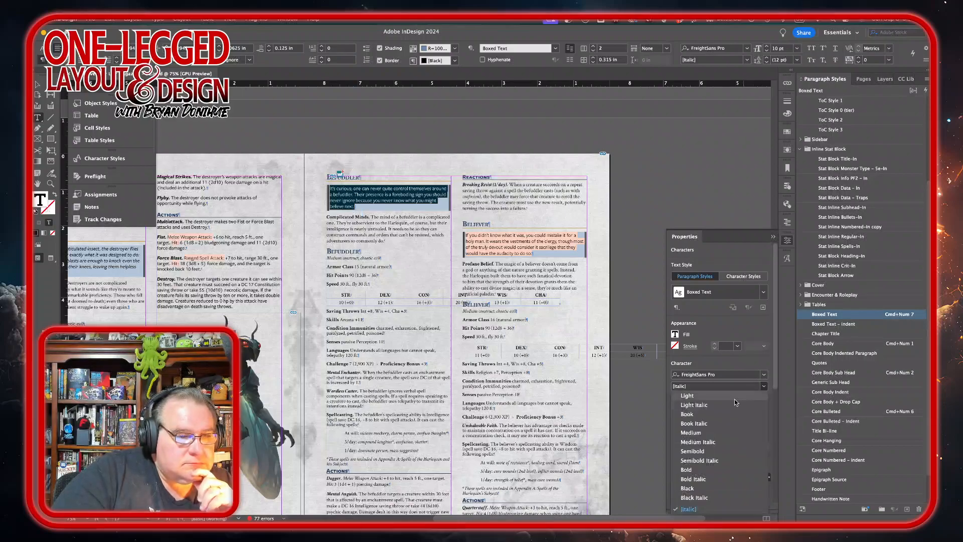
pyautogui.click(708, 442)
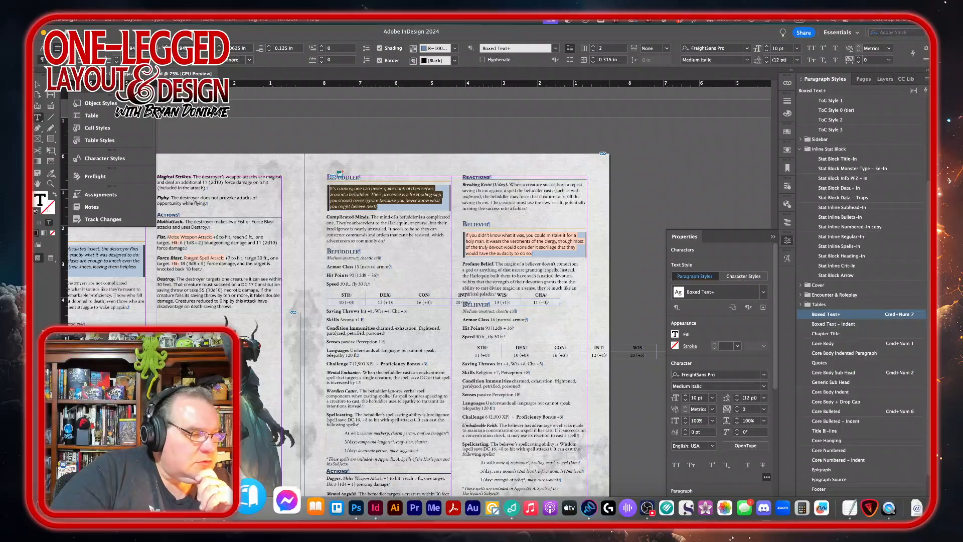
# Step: Browse the monster artwork folder and preview the Befuddler.png image
pyautogui.click(916, 508)
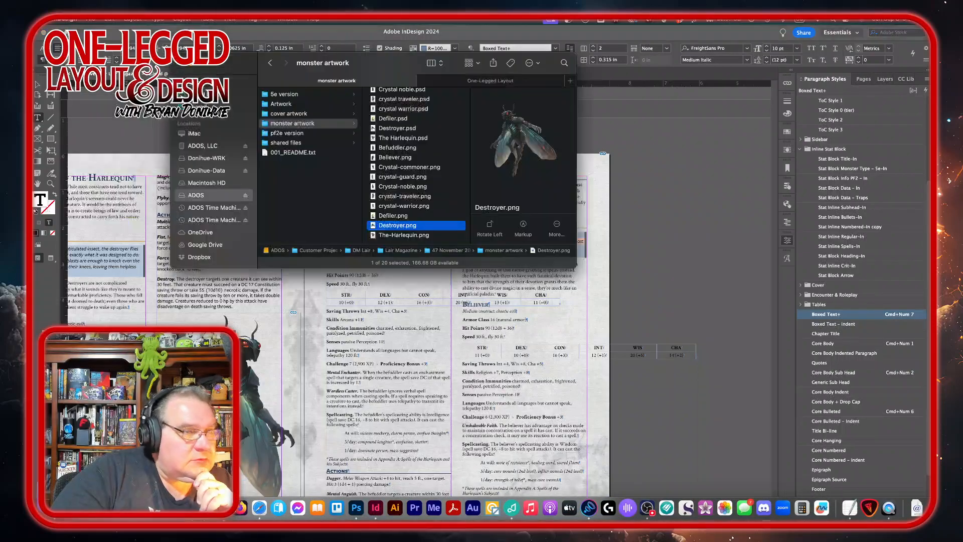
pyautogui.scroll(3, 397, 169)
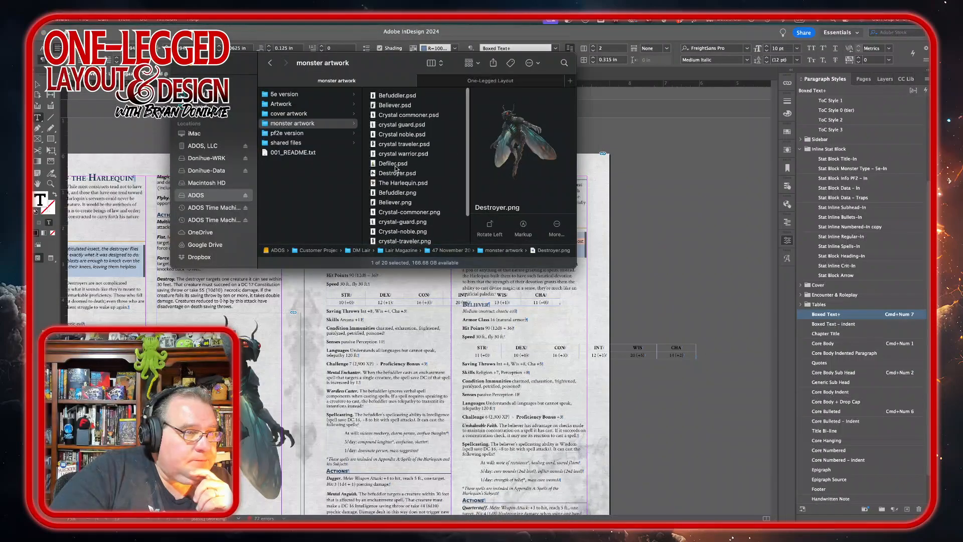
pyautogui.scroll(-2, 395, 192)
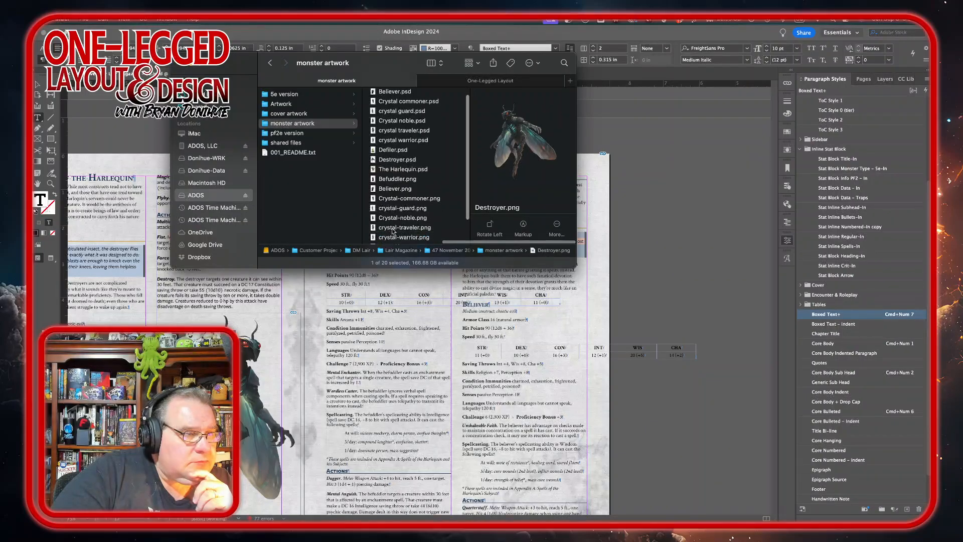
pyautogui.click(402, 159)
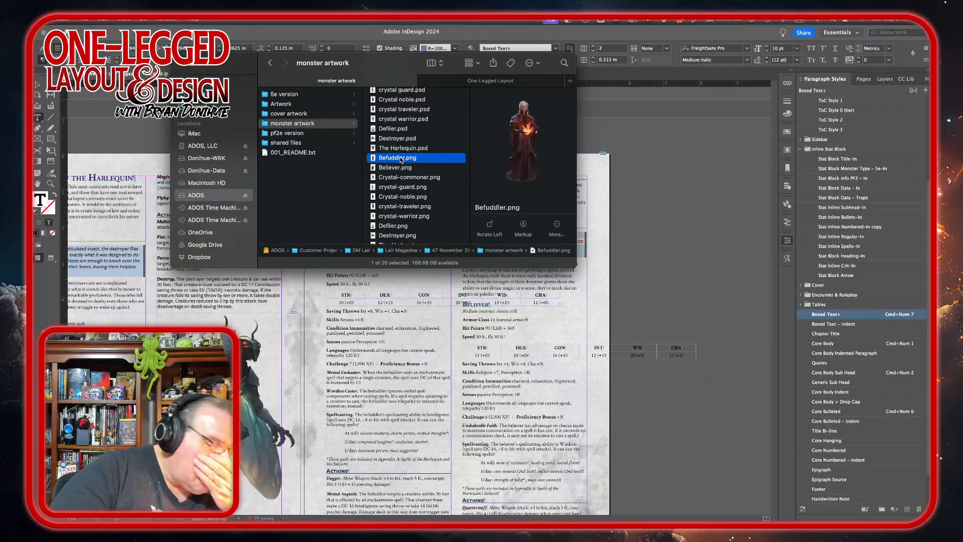
pyautogui.click(682, 159)
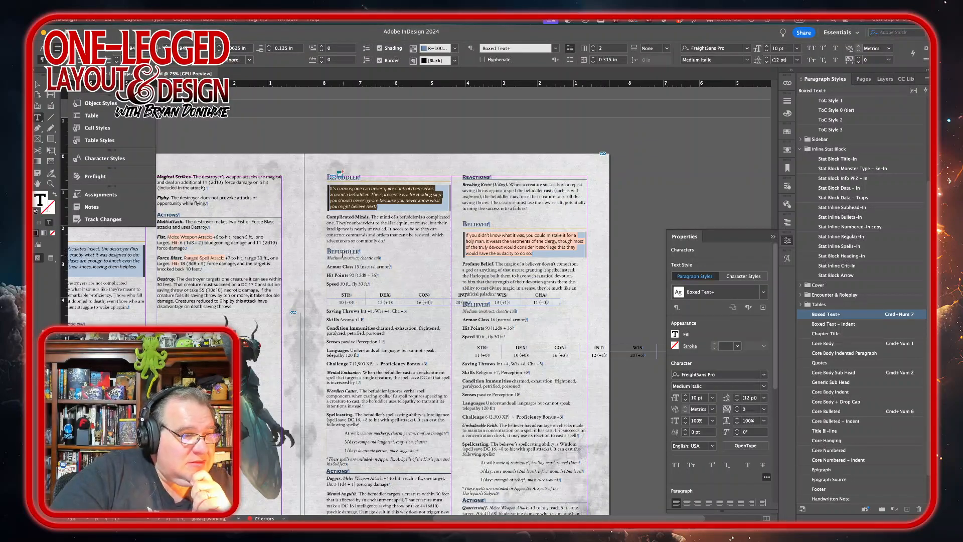
# Step: Apply the Stat Block Monster Type – 5e-In style to the Befuddler's type line and set it to Medium Italic
pyautogui.tripleClick(335, 257)
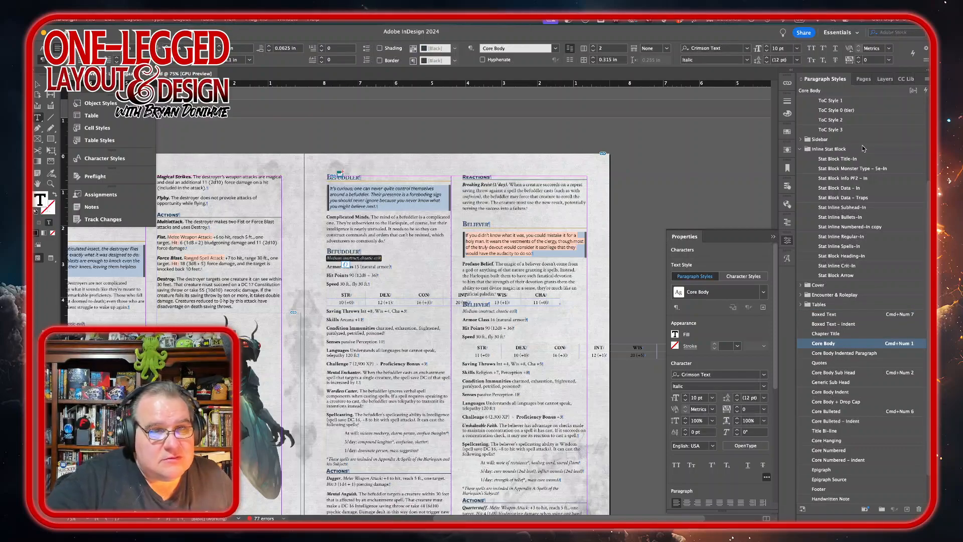
pyautogui.click(844, 169)
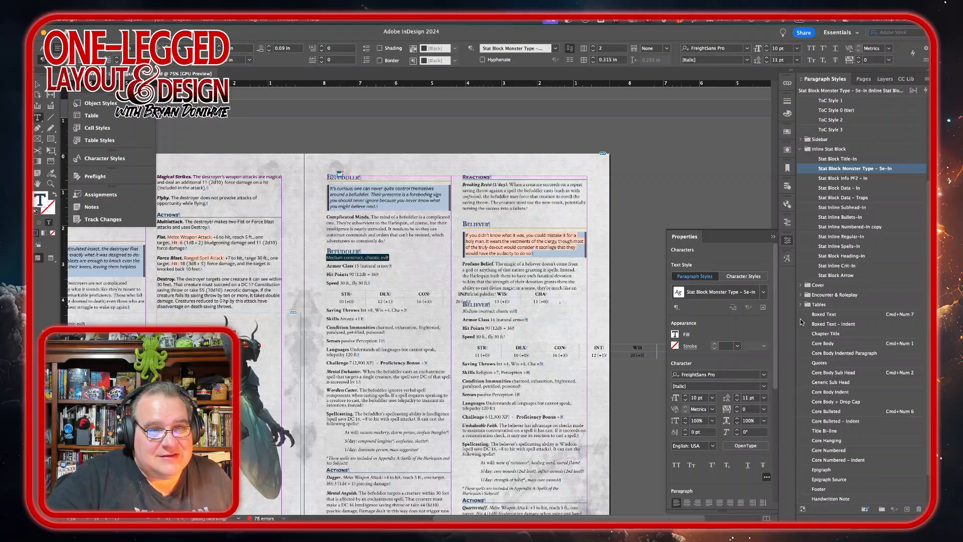
pyautogui.click(766, 386)
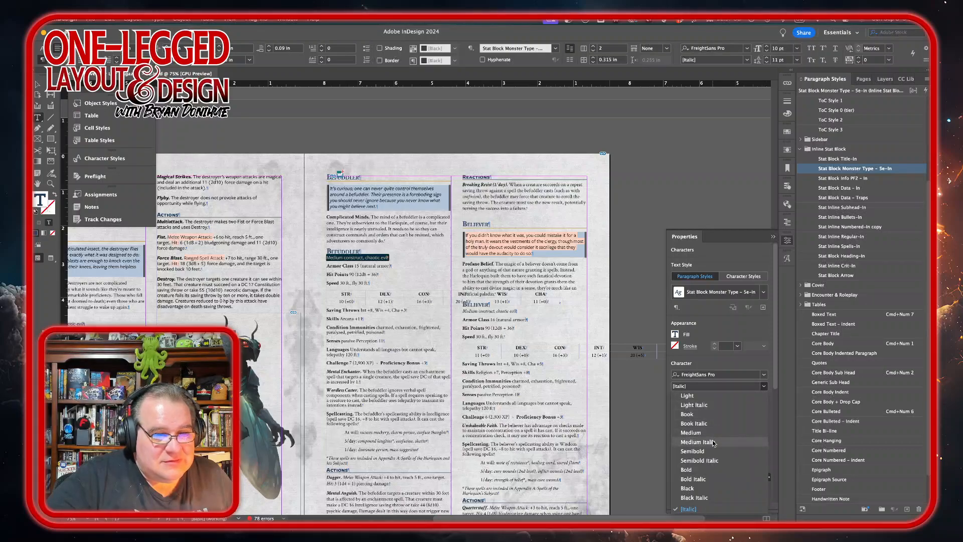
pyautogui.click(714, 441)
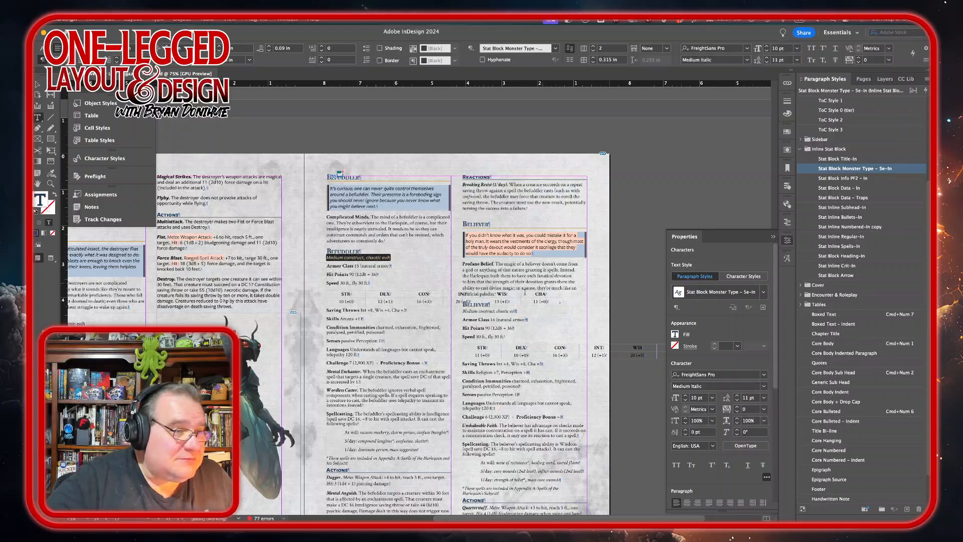
# Step: Apply the Stat Block Data – In style to the Befuddler's Armor Class, Hit Points and Speed lines and its ability score table
pyautogui.moveTo(331, 266); pyautogui.dragTo(333, 284)
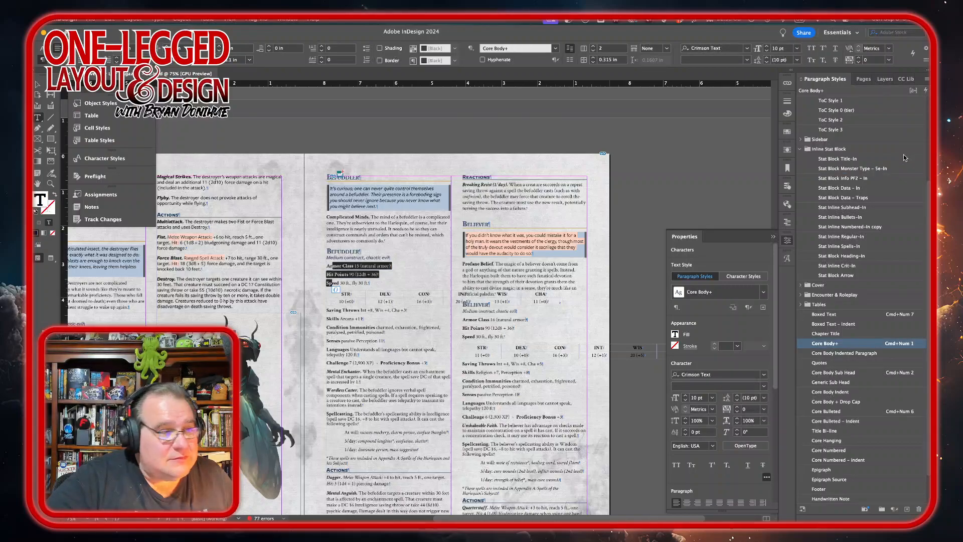
pyautogui.click(836, 188)
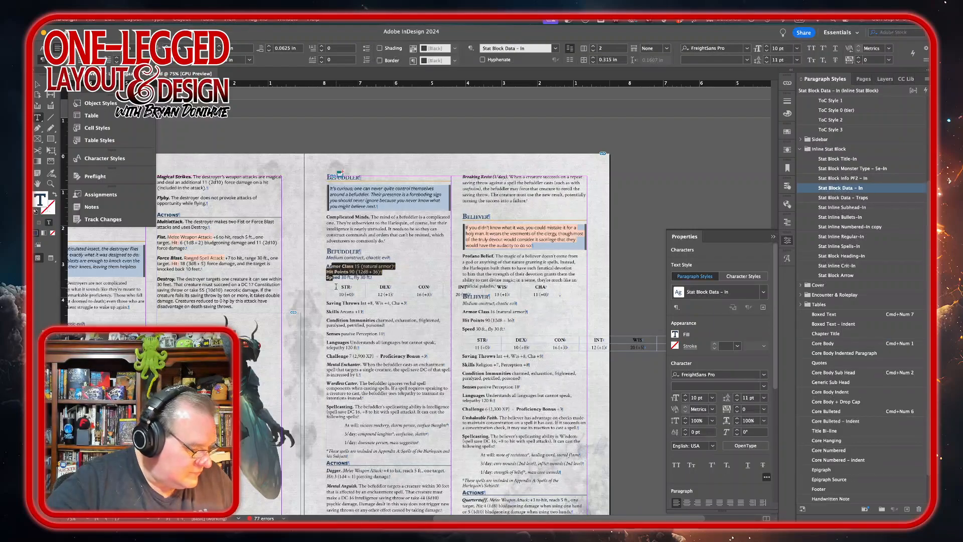
pyautogui.moveTo(336, 286); pyautogui.dragTo(541, 307)
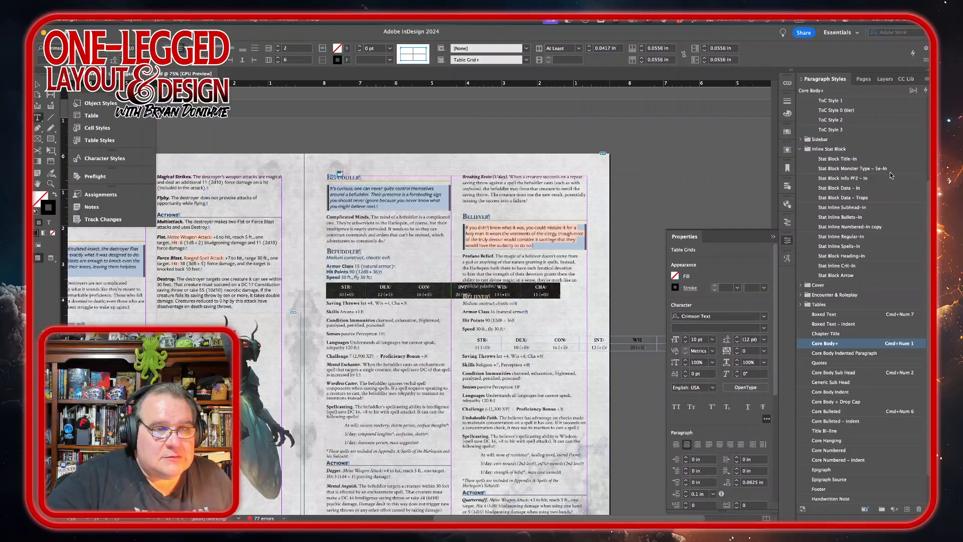
pyautogui.click(835, 189)
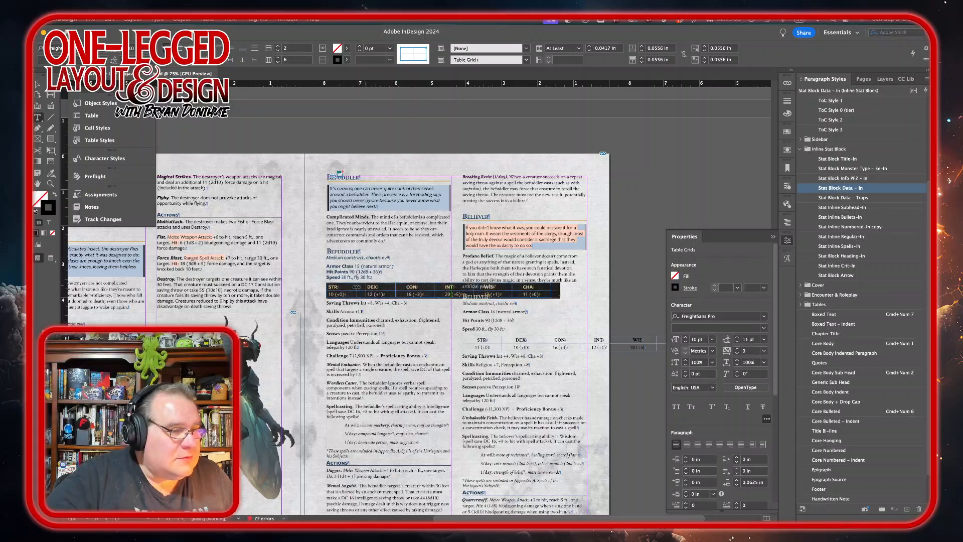
# Step: Widen the Befuddler's ability score table to fill the column and distribute its columns evenly
pyautogui.moveTo(348, 290); pyautogui.dragTo(348, 290)
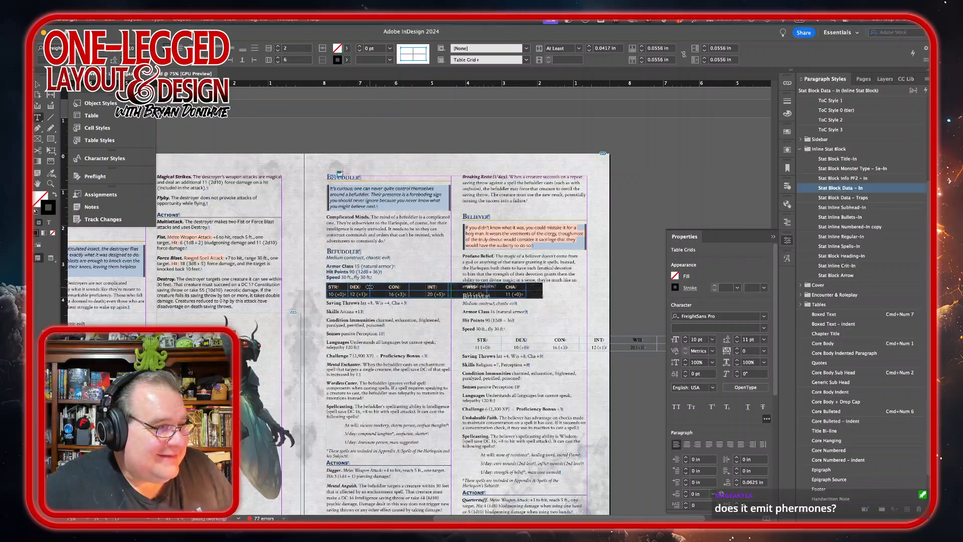
pyautogui.moveTo(374, 286)
pyautogui.mouseDown()
pyautogui.moveTo(357, 286)
pyautogui.moveTo(391, 286)
pyautogui.mouseUp()
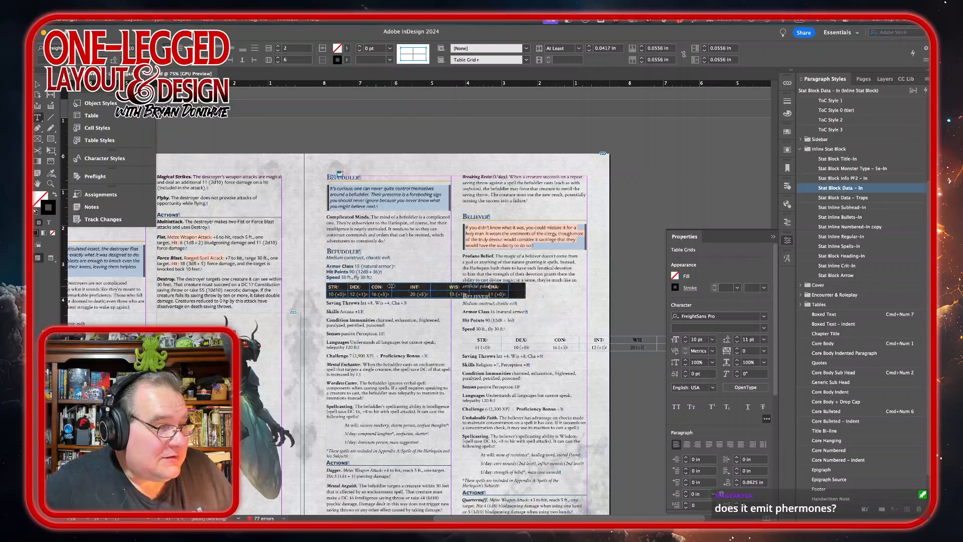
pyautogui.hscroll(-5, 391, 287)
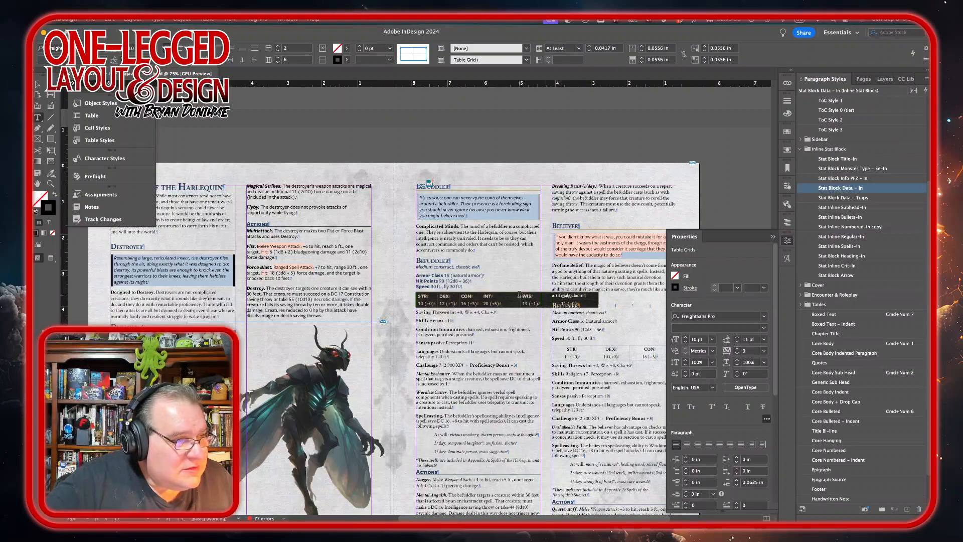
pyautogui.moveTo(521, 298)
pyautogui.mouseDown()
pyautogui.moveTo(501, 298)
pyautogui.moveTo(540, 296)
pyautogui.mouseUp()
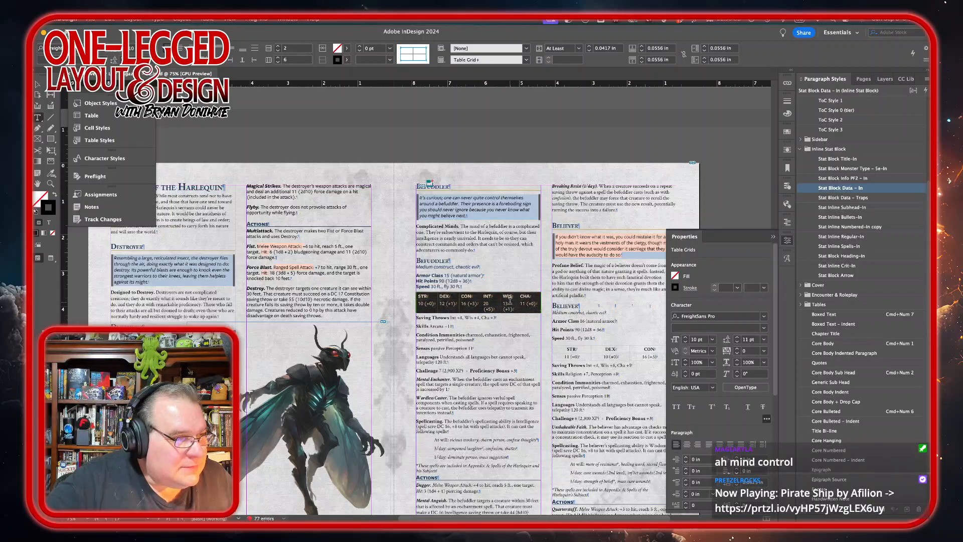
pyautogui.rightClick(509, 301)
pyautogui.click(553, 410)
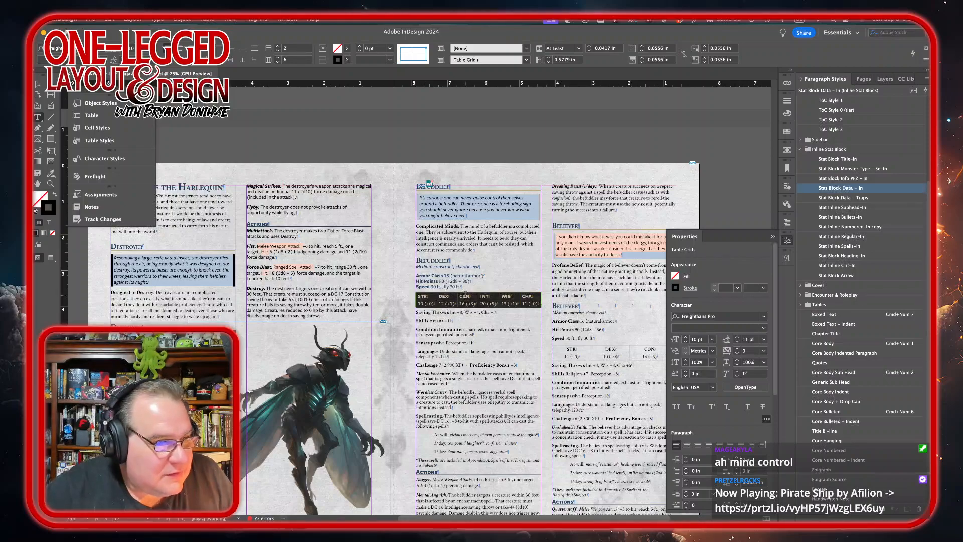
# Step: Apply Stat Block Data – In to the Saving Throws through Challenge lines and tab the Proficiency Bonus across to the right
pyautogui.moveTo(423, 312); pyautogui.dragTo(538, 362)
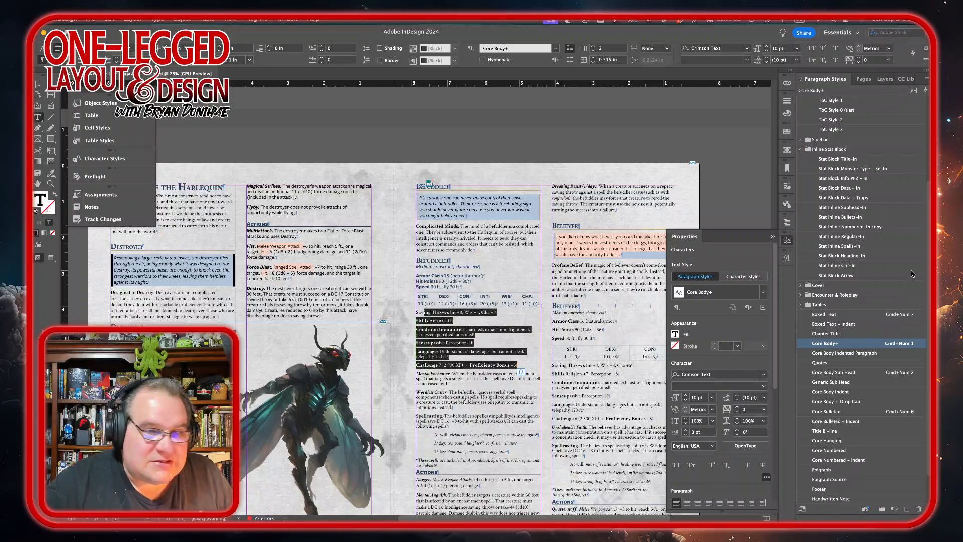
pyautogui.click(839, 188)
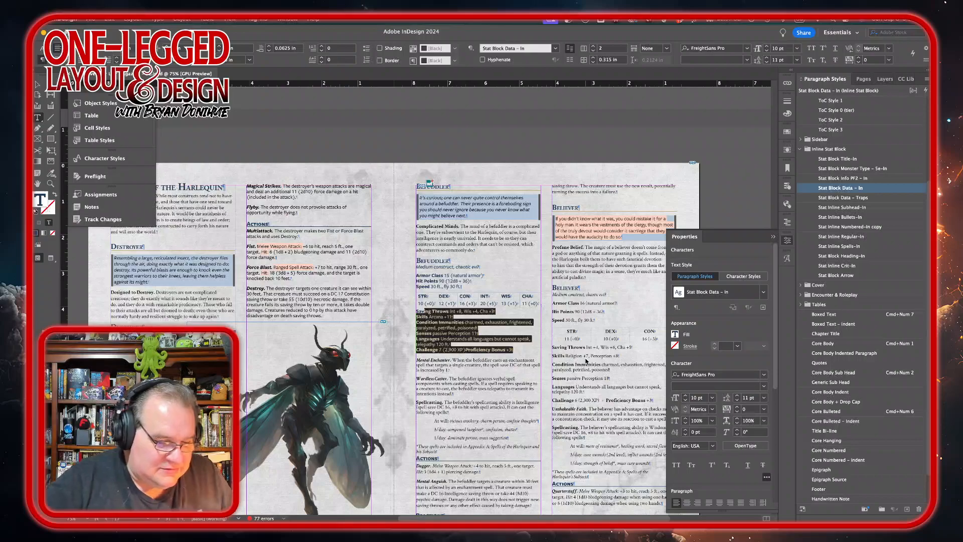
pyautogui.click(466, 350)
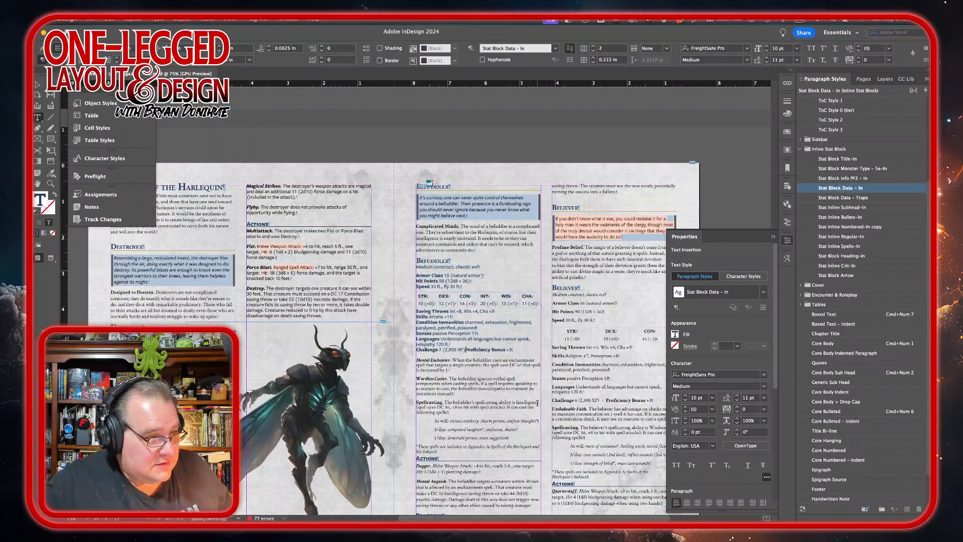
pyautogui.press('Tab')
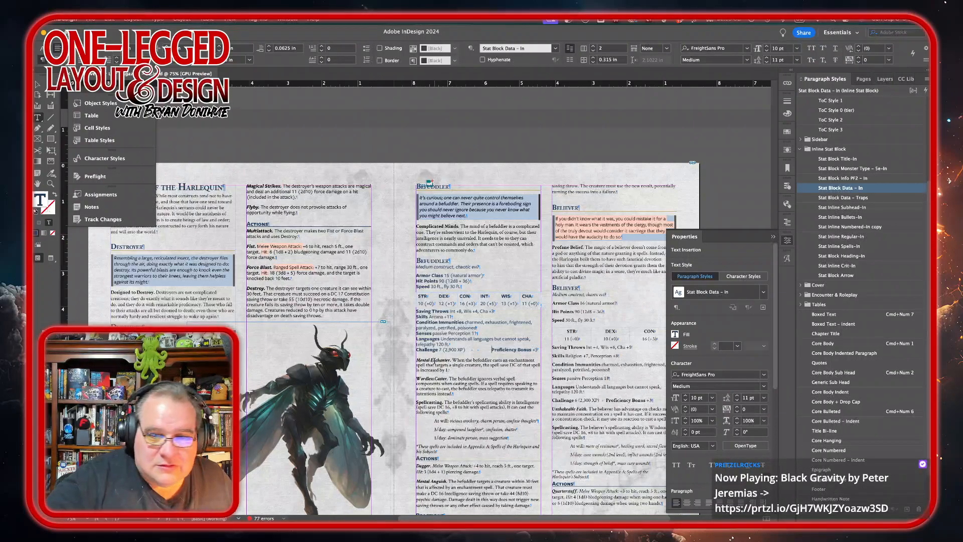
# Step: Apply Stat Inline Regular-In to the Befuddler's trait paragraphs and Stat Inline Spells-In to its spell list lines
pyautogui.moveTo(416, 360); pyautogui.dragTo(441, 412)
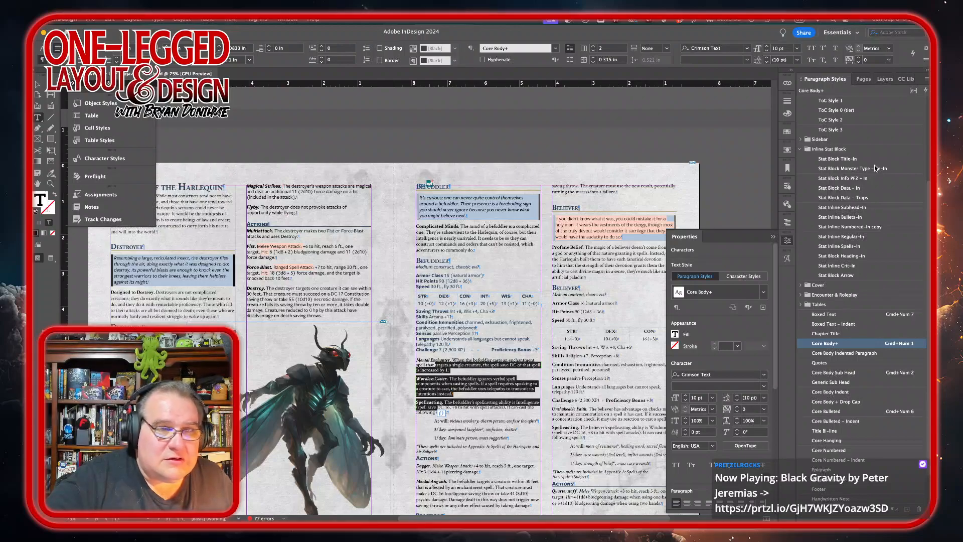
pyautogui.click(853, 237)
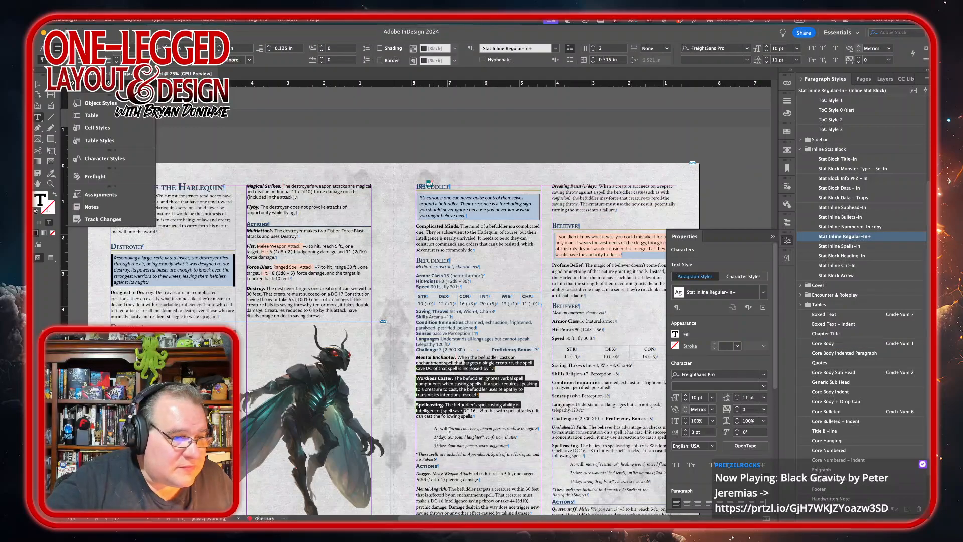
pyautogui.moveTo(455, 426); pyautogui.dragTo(460, 447)
pyautogui.click(883, 342)
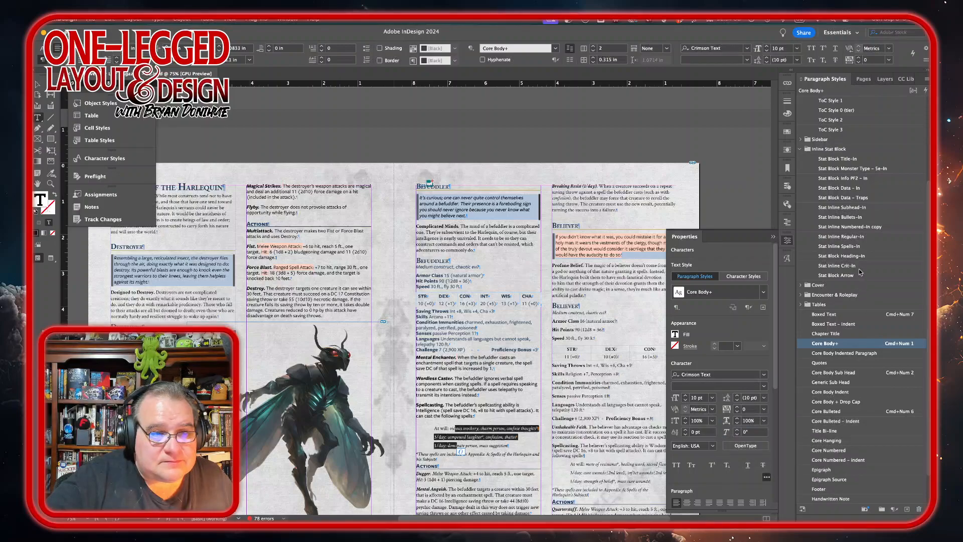
pyautogui.click(864, 246)
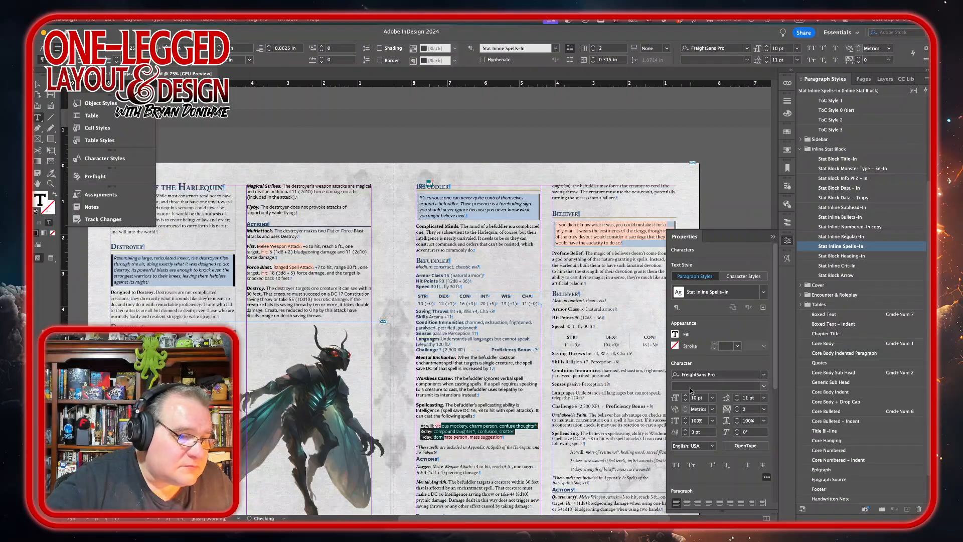
# Step: Apply Stat Inline Regular-In to the spells footnote and to the Dagger and Mental Anguish action paragraphs
pyautogui.click(429, 447)
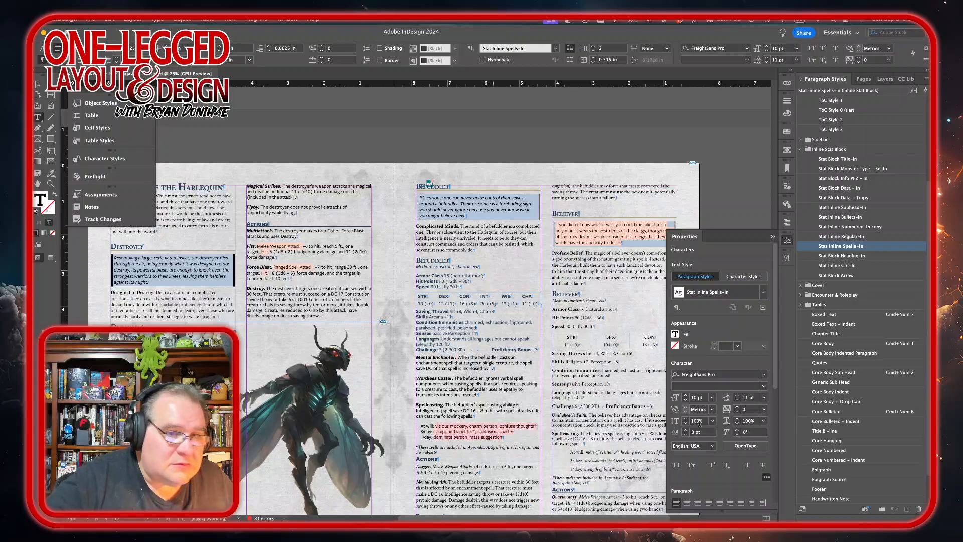
pyautogui.click(849, 236)
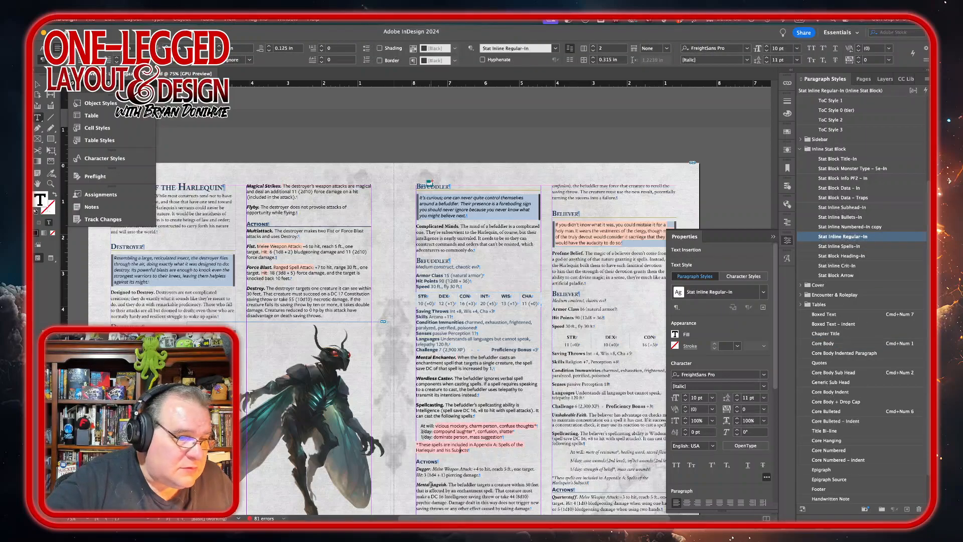
pyautogui.moveTo(417, 469); pyautogui.dragTo(440, 491)
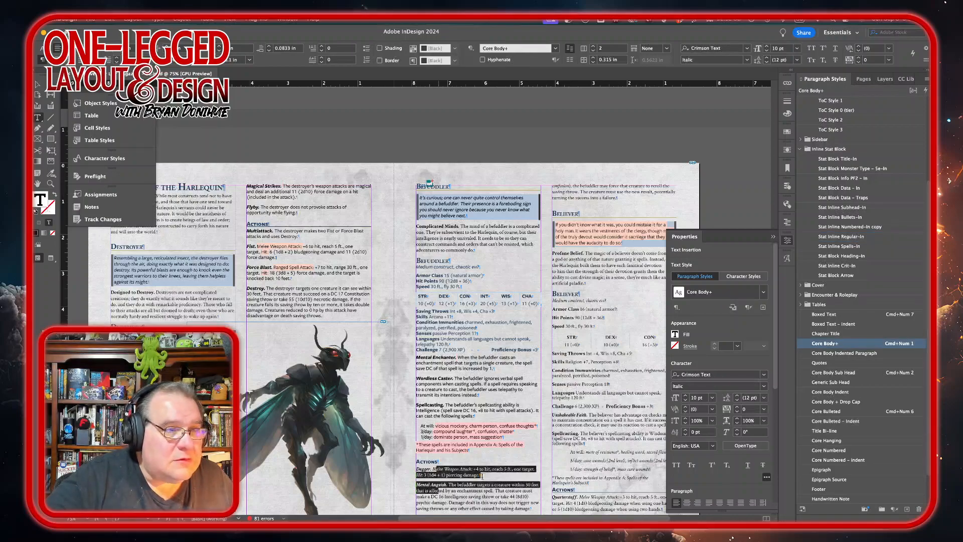
pyautogui.scroll(-3, 547, 433)
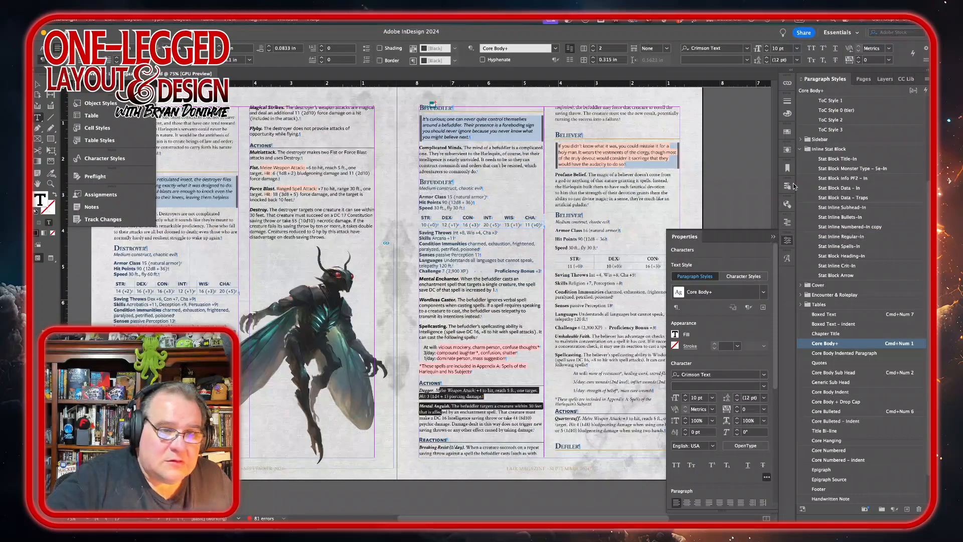
pyautogui.click(840, 237)
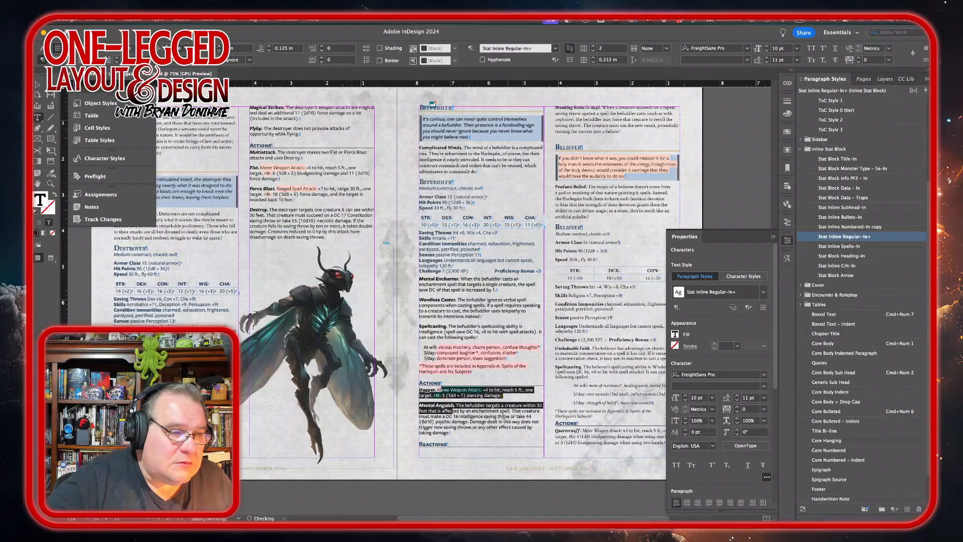
# Step: Apply Stat Inline Regular-In to the Breaking Resist reaction paragraph in the next column
pyautogui.click(592, 119)
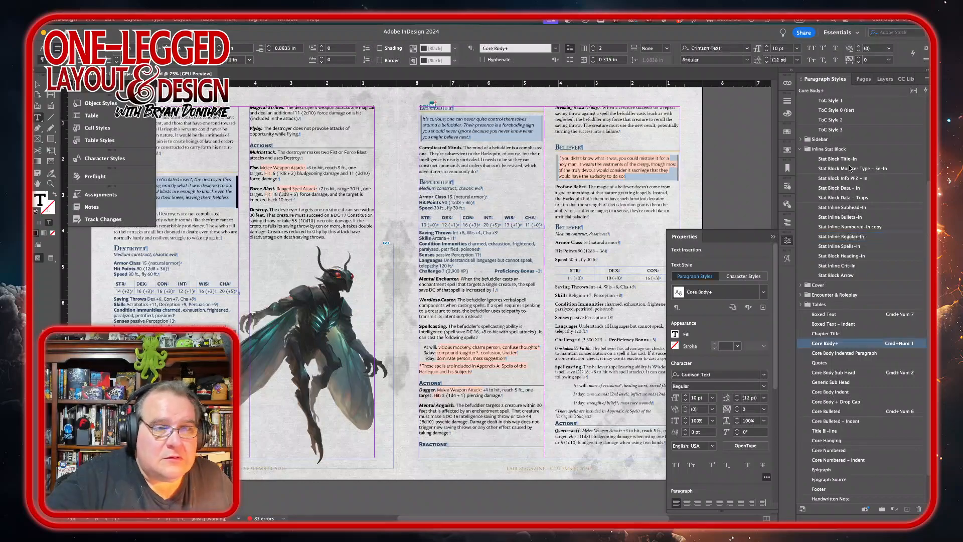
pyautogui.click(851, 238)
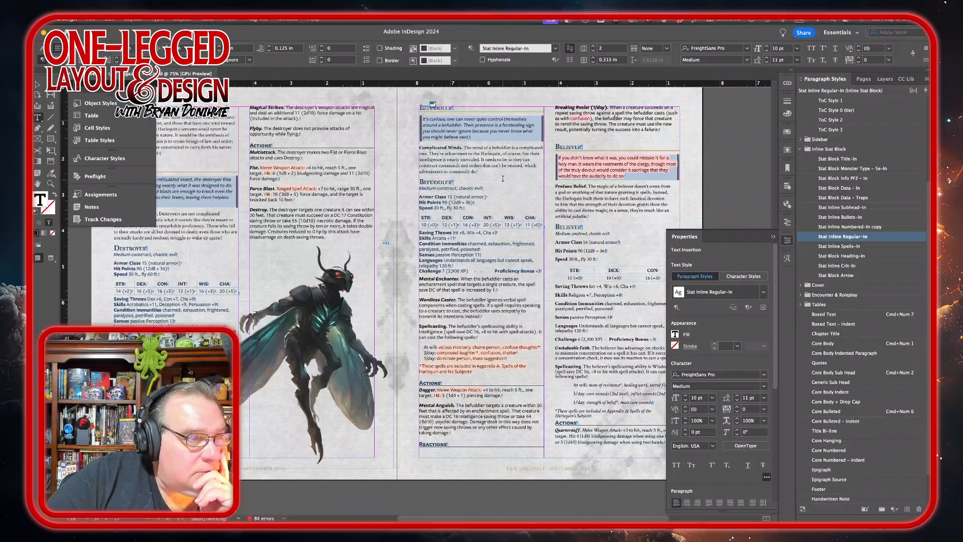
pyautogui.click(503, 147)
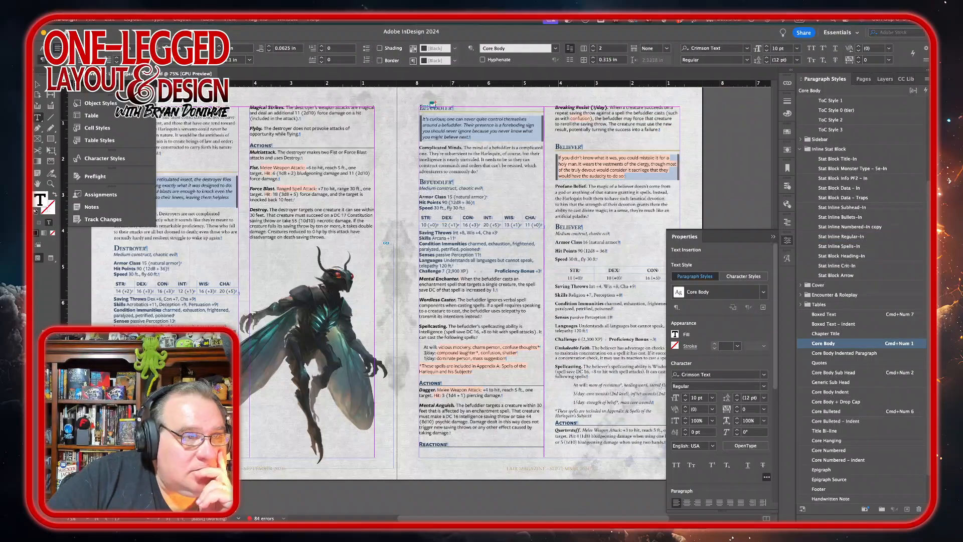
pyautogui.click(661, 129)
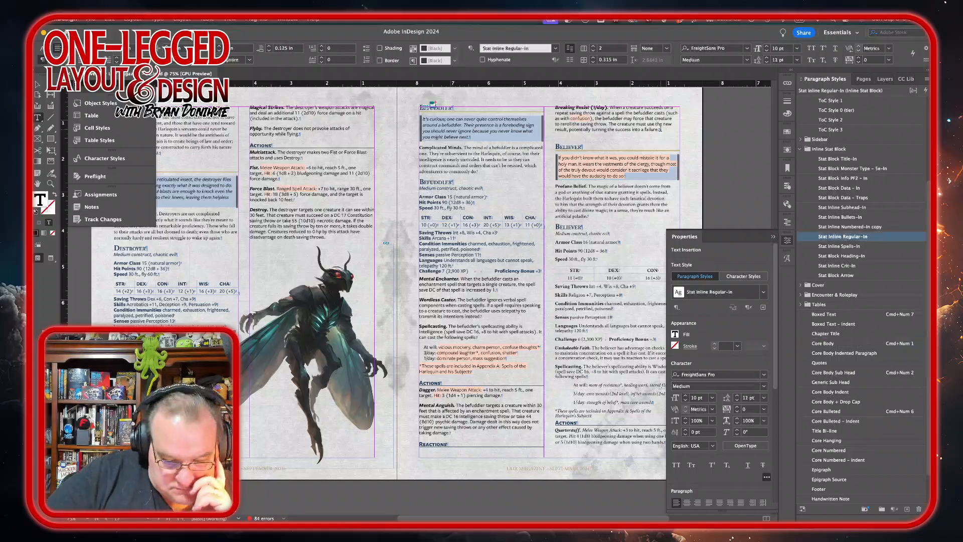
# Step: Apply the Boxed Text style to the Befuddler's opening quote and narrow its text frame to a single column width
pyautogui.scroll(-3, 661, 128)
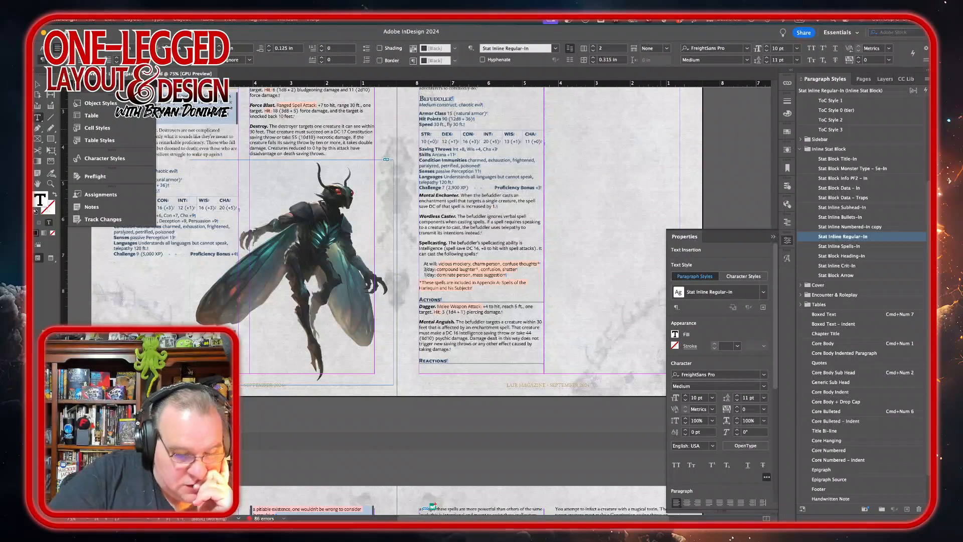
pyautogui.press('Delete')
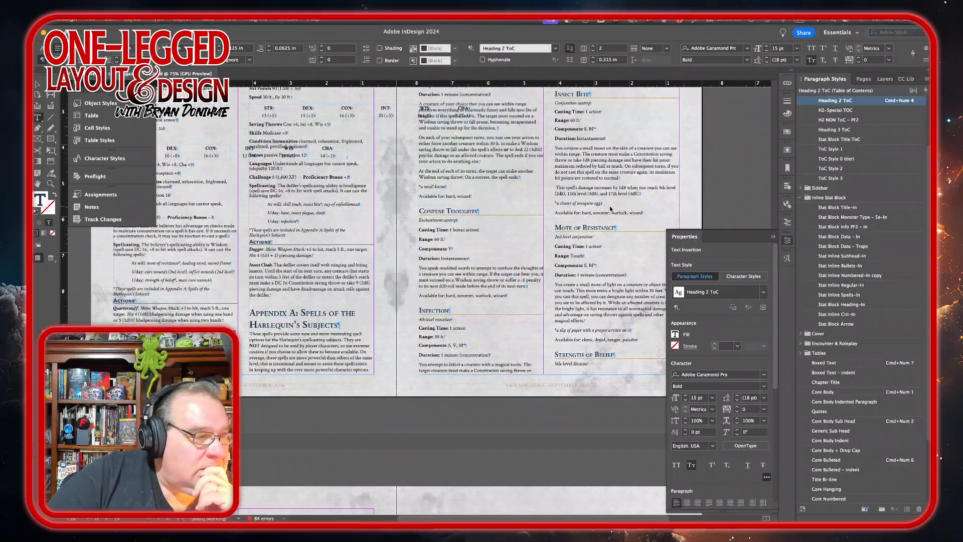
pyautogui.scroll(10, 484, 231)
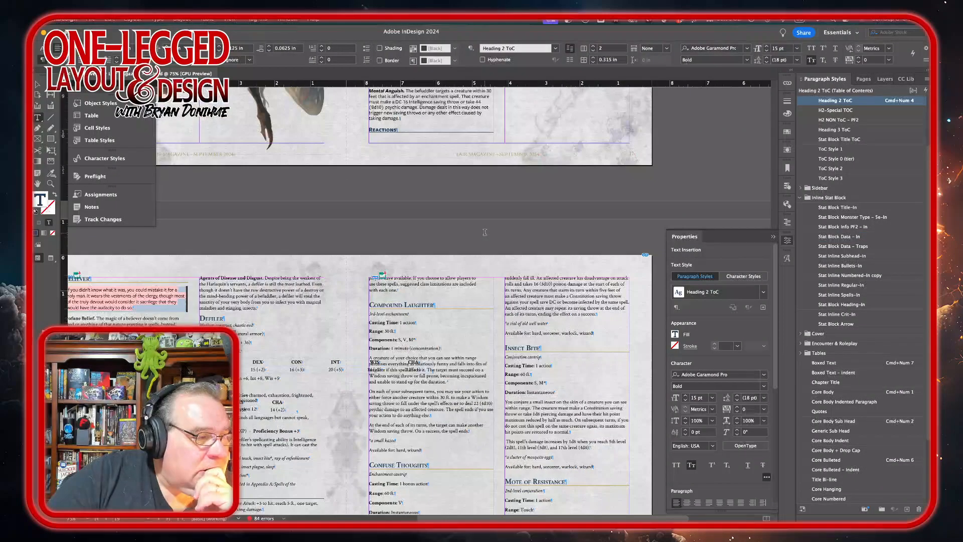
pyautogui.scroll(3, 484, 231)
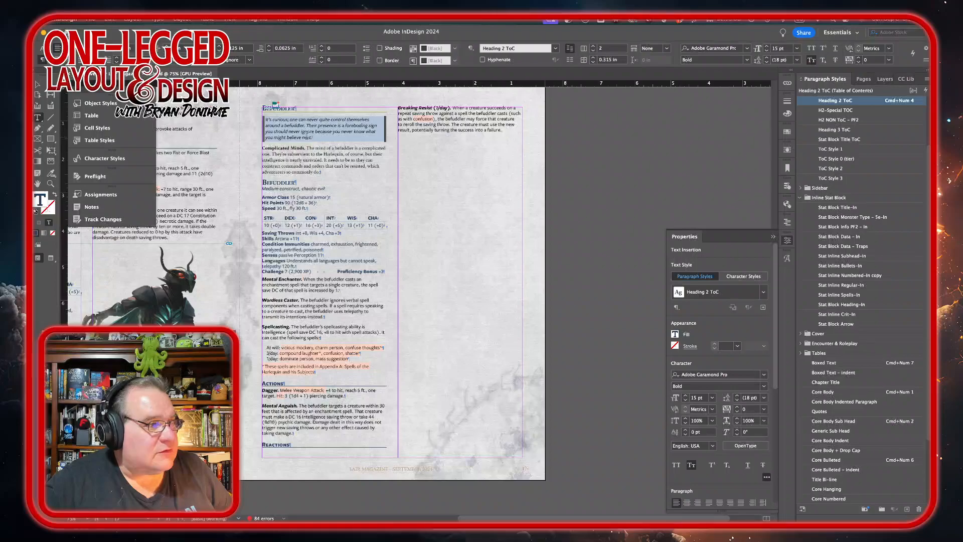
pyautogui.press('super+KP_7')
pyautogui.click(592, 51)
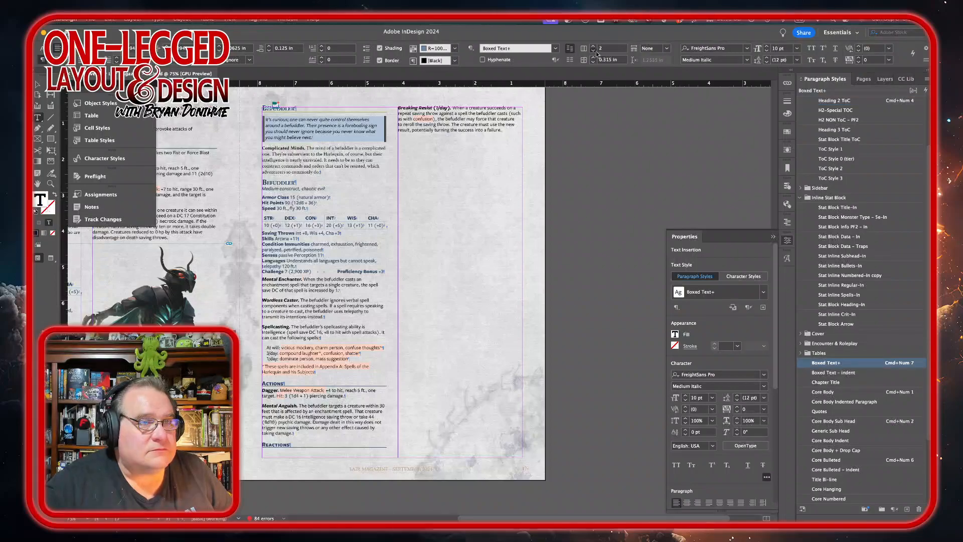
pyautogui.press('Escape')
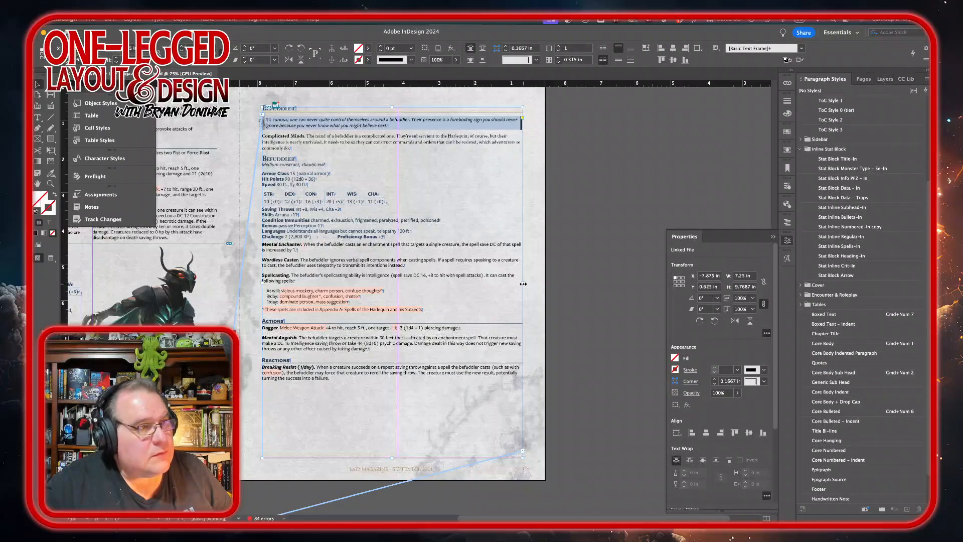
pyautogui.moveTo(523, 284); pyautogui.dragTo(428, 277)
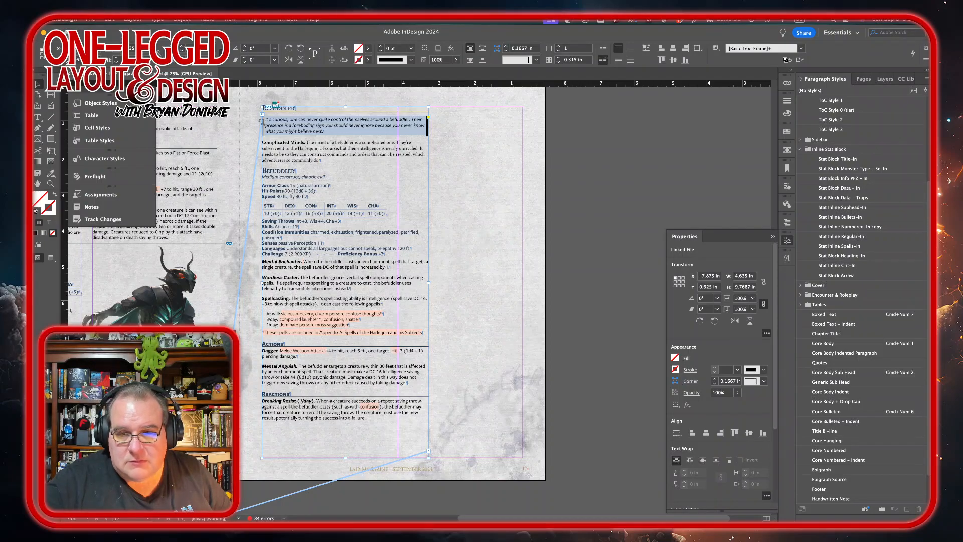
# Step: Place Befuddler.png from the monster artwork folder beside the Befuddler stat block
pyautogui.press('super+Tab')
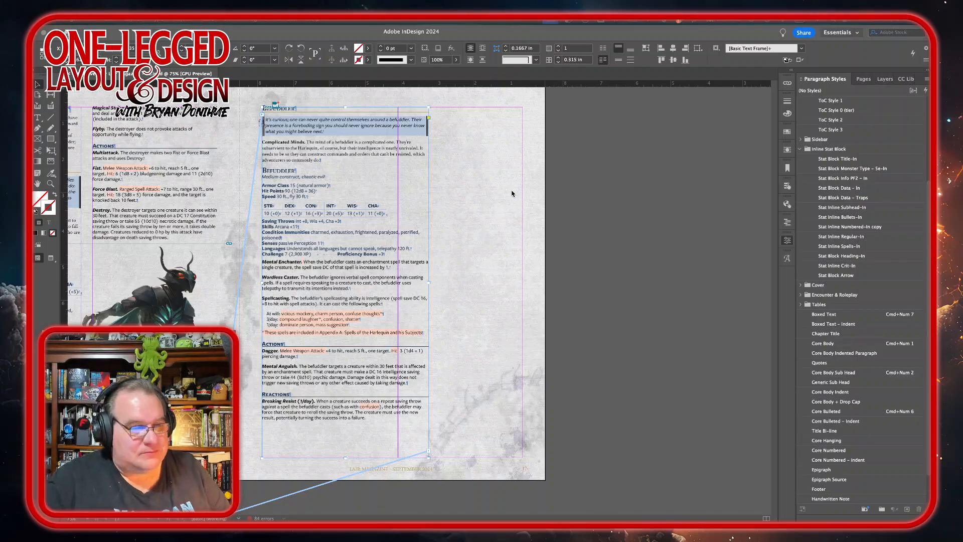
pyautogui.click(285, 501)
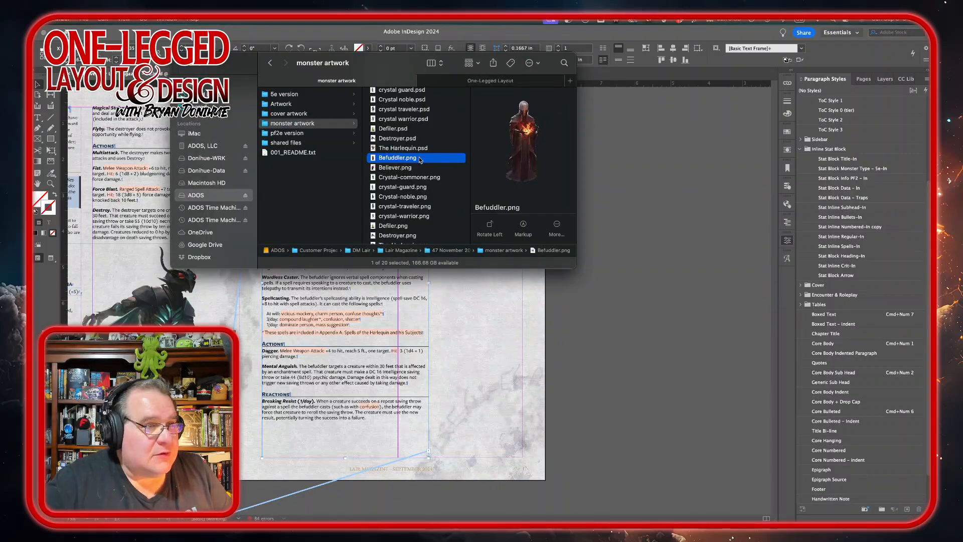
pyautogui.moveTo(419, 158)
pyautogui.mouseDown()
pyautogui.moveTo(606, 375)
pyautogui.moveTo(427, 131)
pyautogui.moveTo(411, 171)
pyautogui.moveTo(592, 416)
pyautogui.moveTo(595, 475)
pyautogui.moveTo(600, 448)
pyautogui.mouseUp()
pyautogui.moveTo(613, 375); pyautogui.dragTo(613, 375)
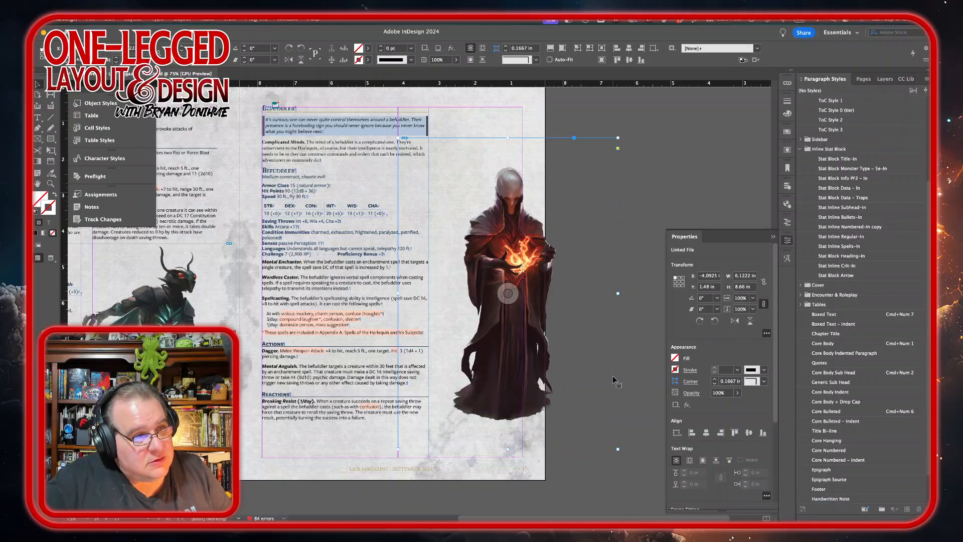
# Step: Crop the Befuddler art frame in from the sides, top and bottom around the figure
pyautogui.moveTo(618, 292); pyautogui.dragTo(563, 292)
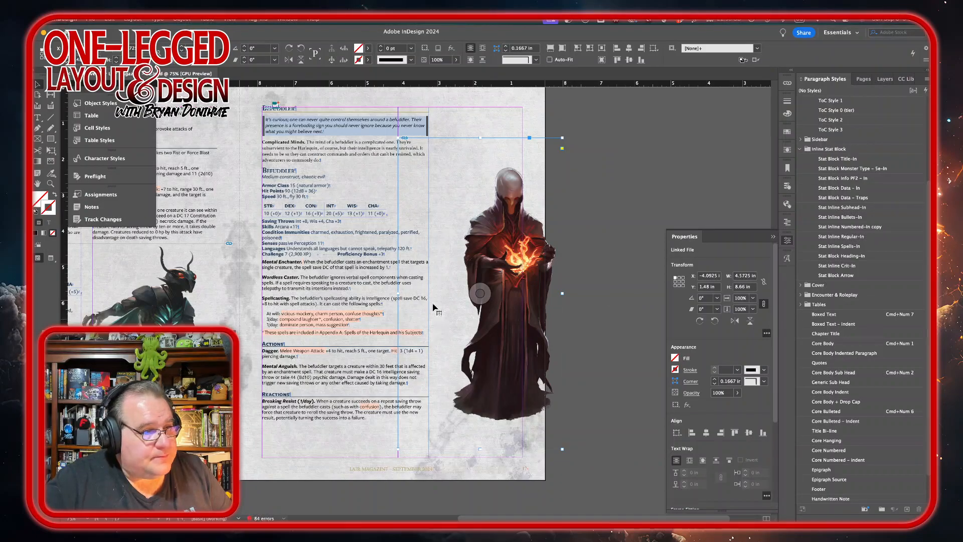
pyautogui.moveTo(396, 296); pyautogui.dragTo(439, 300)
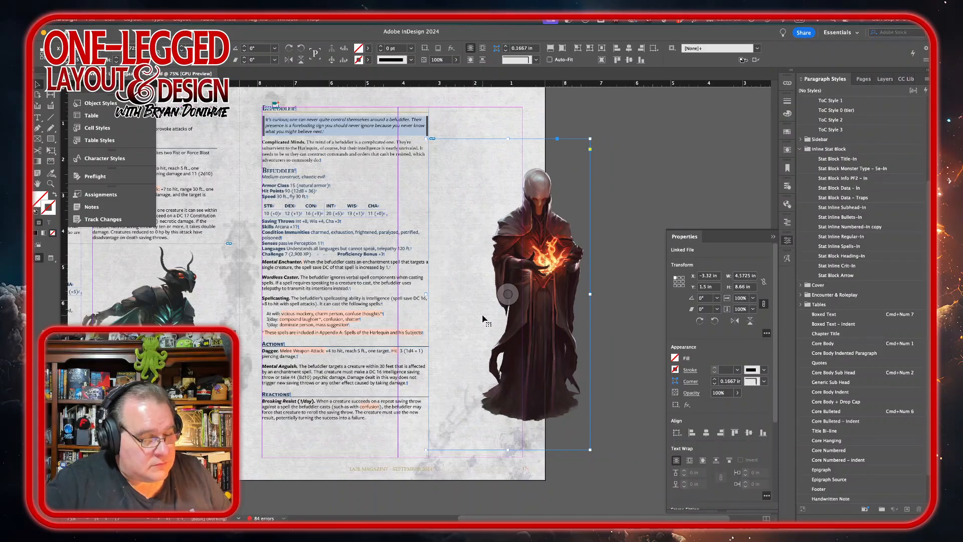
pyautogui.press('super+z')
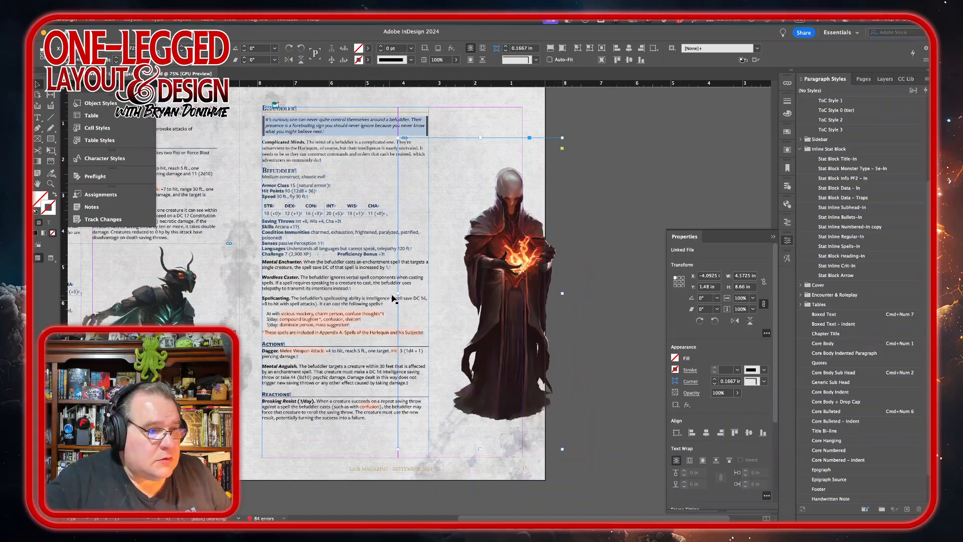
pyautogui.moveTo(398, 293); pyautogui.dragTo(447, 293)
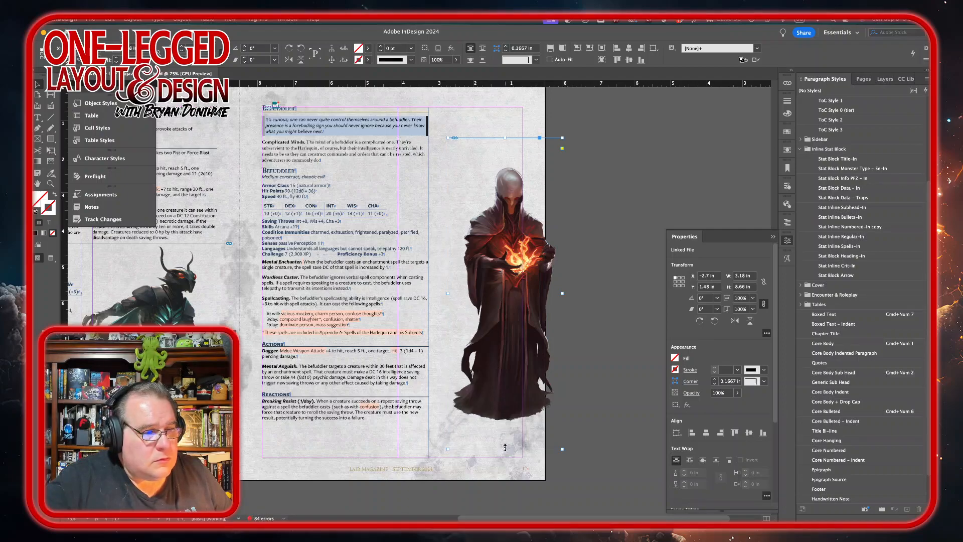
pyautogui.moveTo(505, 449); pyautogui.dragTo(505, 426)
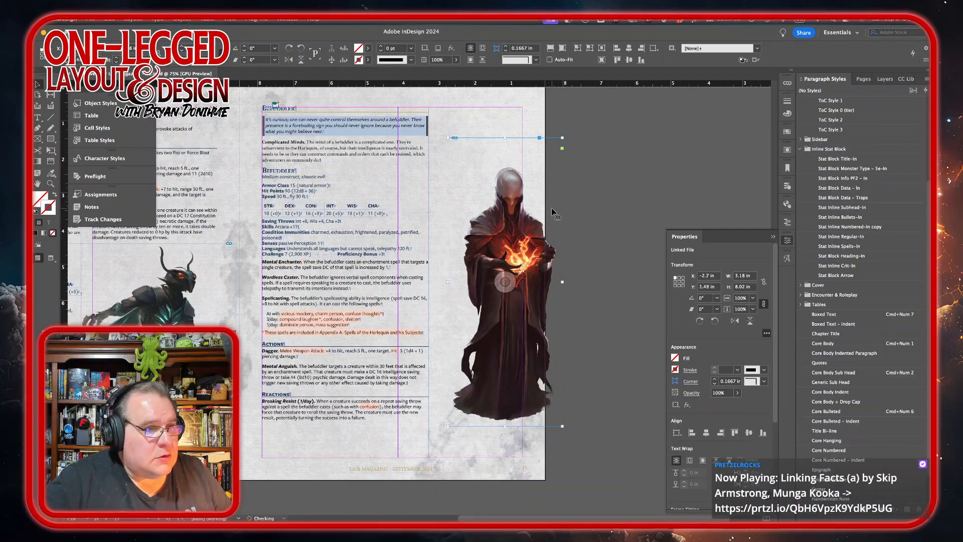
pyautogui.moveTo(506, 137); pyautogui.dragTo(507, 161)
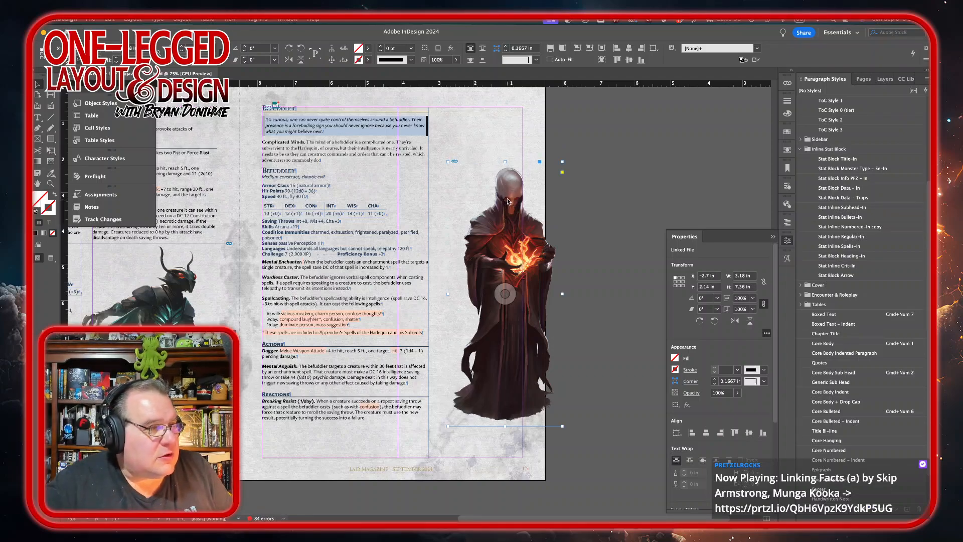
# Step: Move and enlarge the Befuddler art to about 4.44 in by 10.28 in, overlapping the text column
pyautogui.moveTo(503, 202)
pyautogui.mouseDown()
pyautogui.moveTo(473, 169)
pyautogui.moveTo(494, 186)
pyautogui.mouseUp()
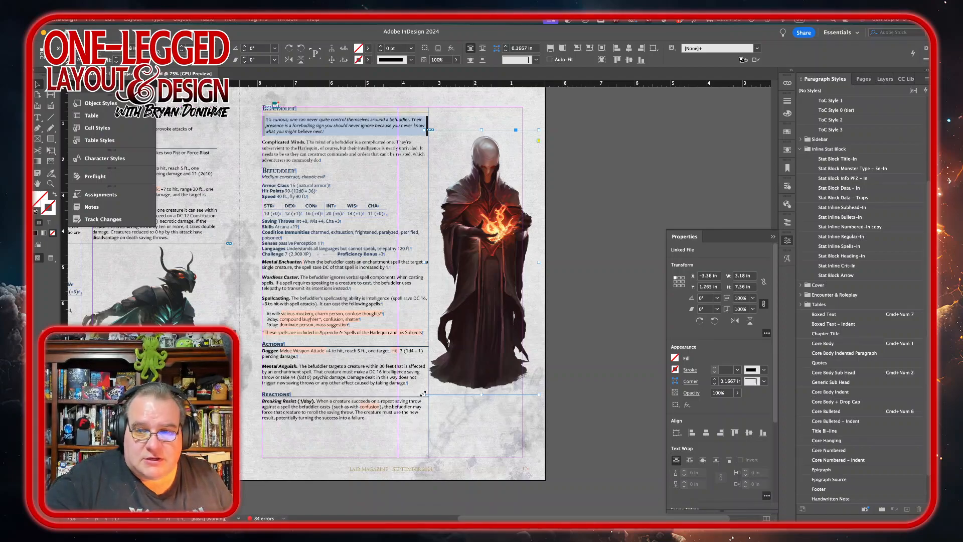
pyautogui.moveTo(421, 394); pyautogui.dragTo(390, 412)
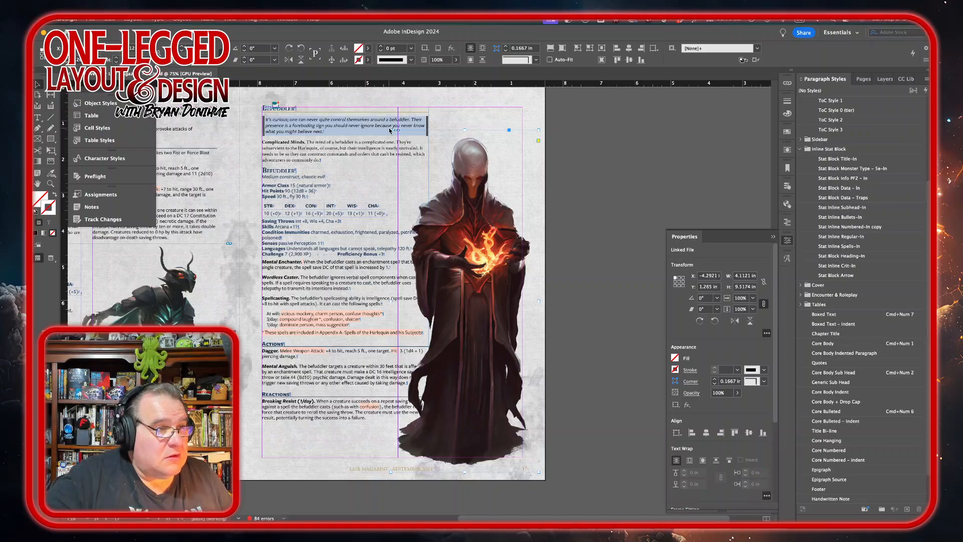
pyautogui.moveTo(390, 131); pyautogui.dragTo(378, 103)
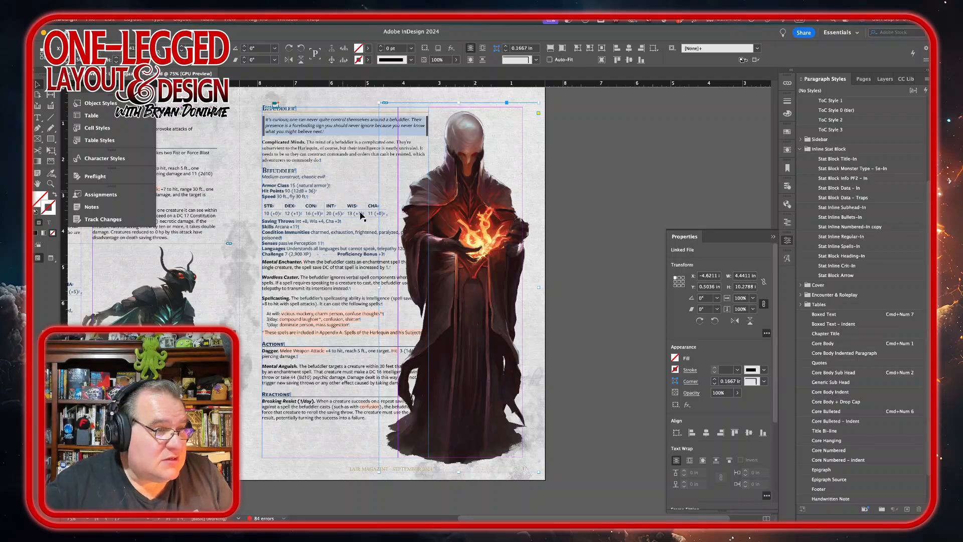
pyautogui.scroll(-5, 449, 191)
pyautogui.scroll(5, 449, 191)
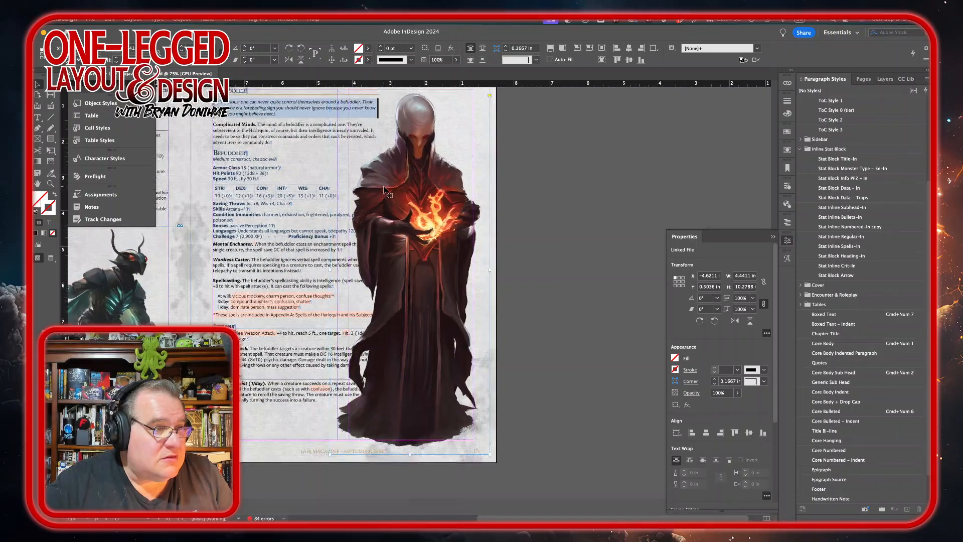
# Step: Wrap text around the Befuddler art's shape on the left side only, using Alpha Channel contour and a 0.1875 in offset
pyautogui.click(787, 150)
pyautogui.click(704, 160)
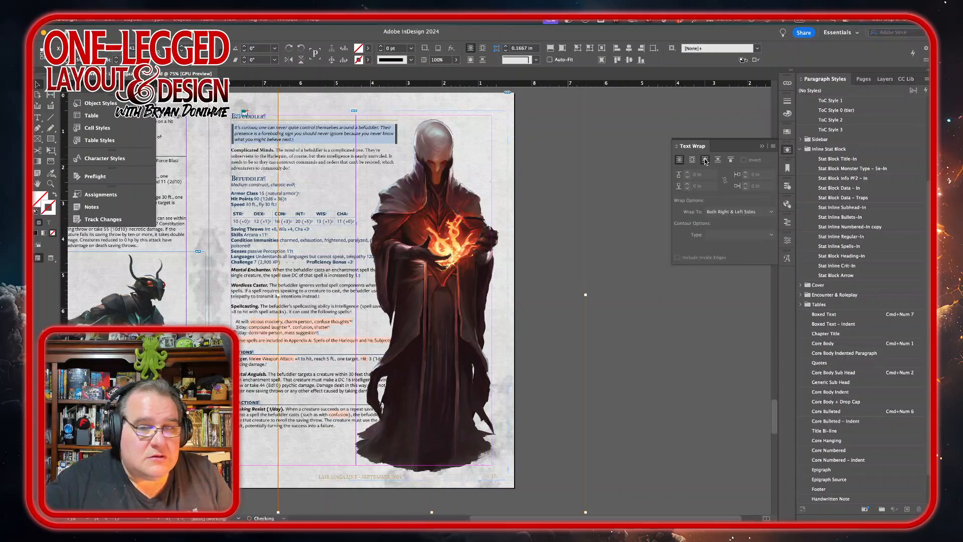
pyautogui.click(757, 212)
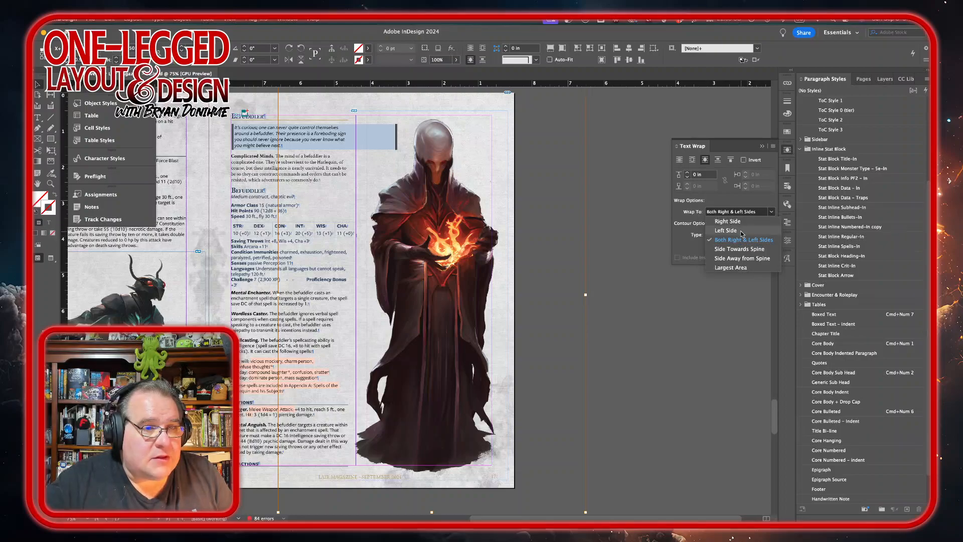
pyautogui.click(755, 230)
pyautogui.click(774, 236)
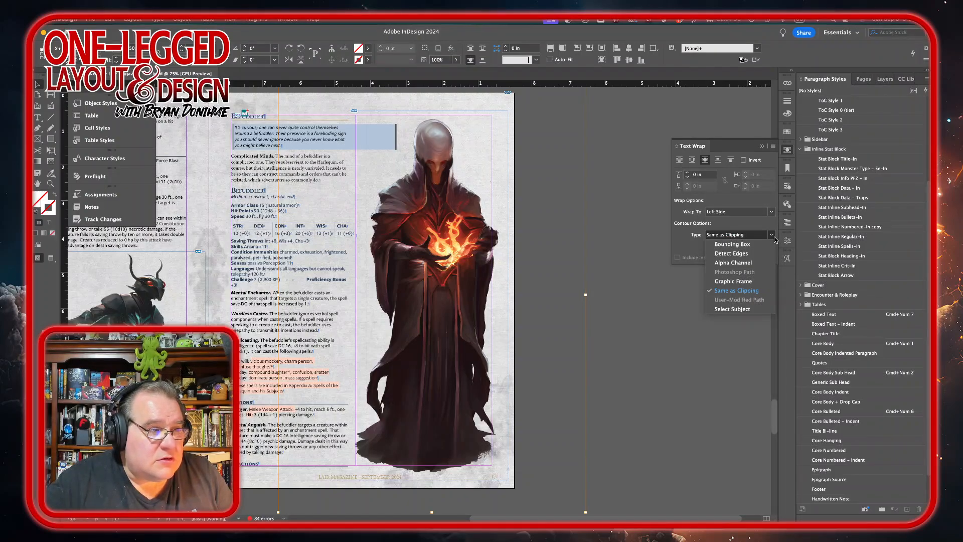
pyautogui.click(748, 263)
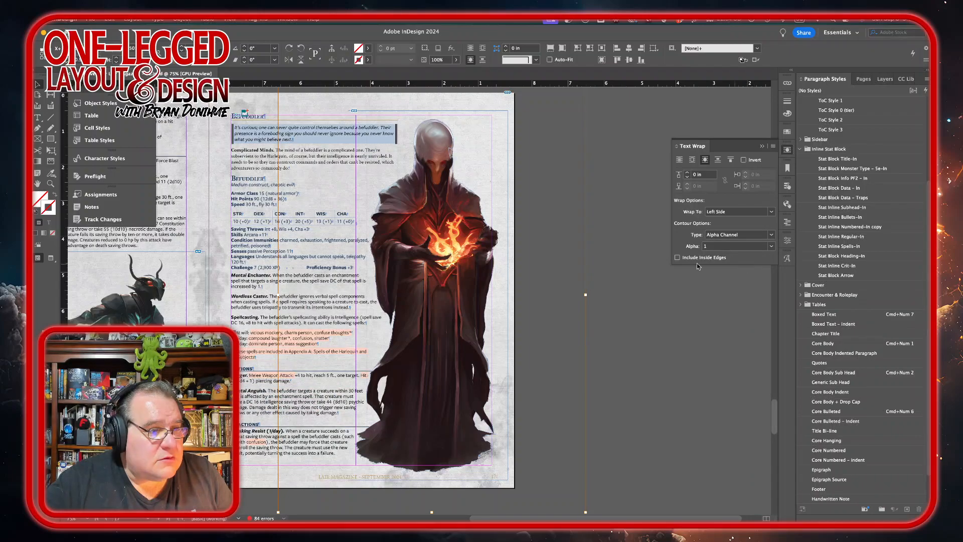
pyautogui.click(687, 172)
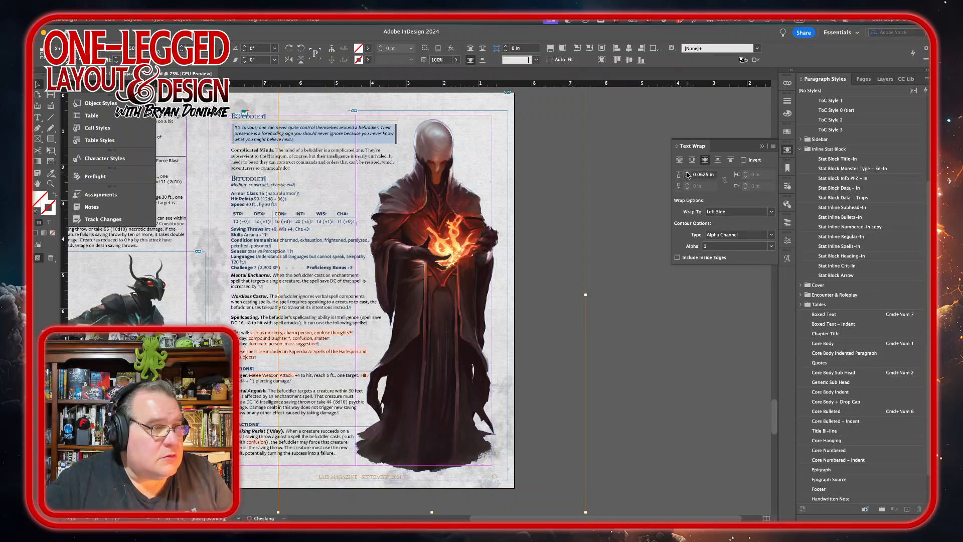
pyautogui.click(687, 172)
pyautogui.click(687, 172)
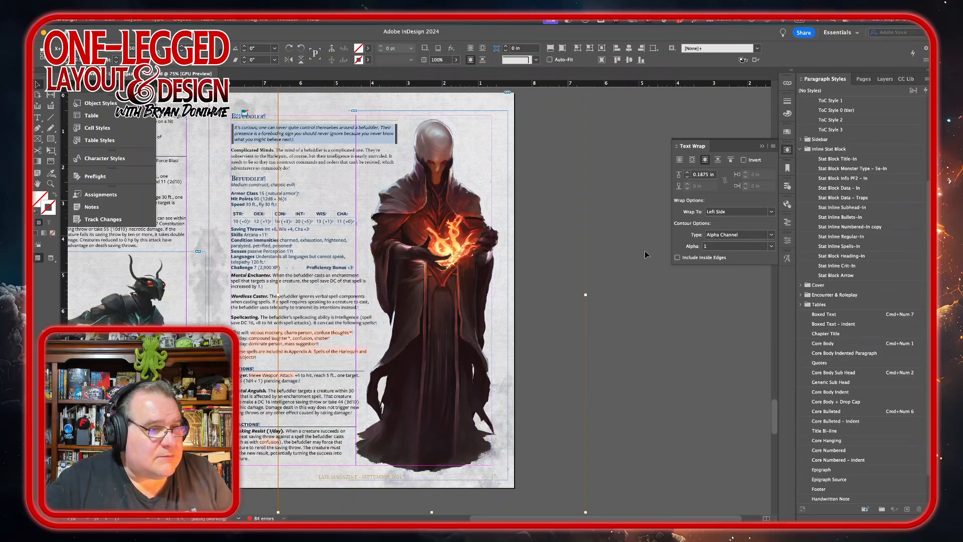
pyautogui.click(623, 280)
# Step: Set the Believer's boxed quote text to FreightSans Pro Medium Italic
pyautogui.scroll(-10, 617, 325)
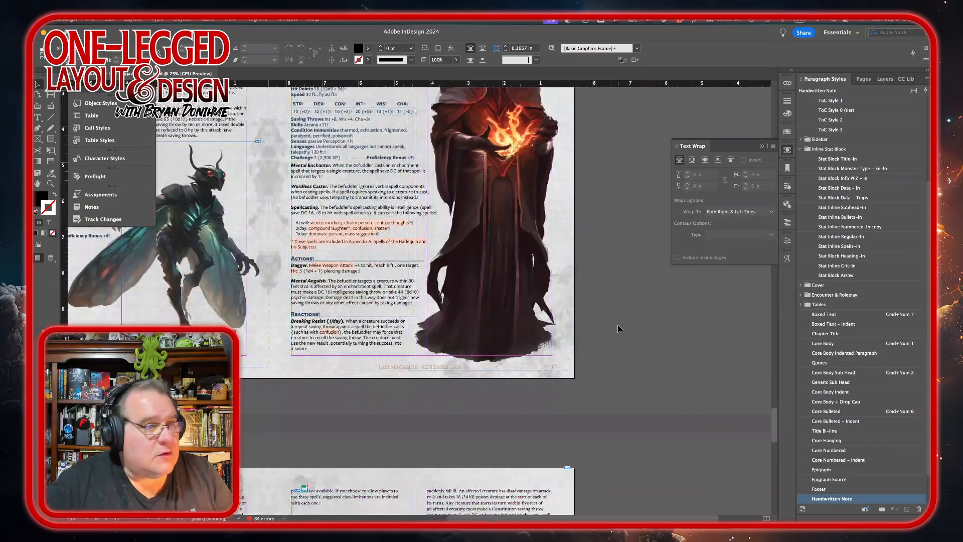
pyautogui.scroll(-3, 618, 325)
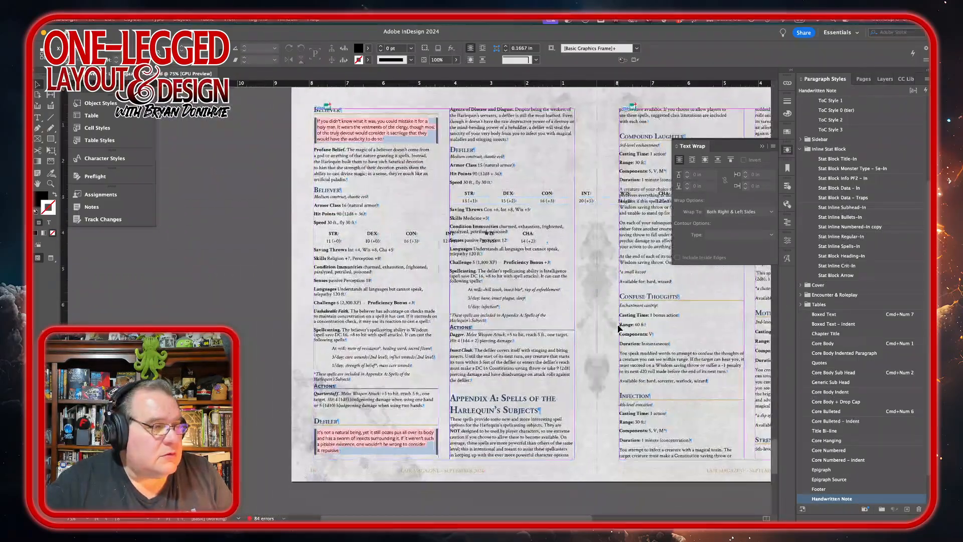
pyautogui.scroll(5, 618, 325)
pyautogui.scroll(-4, 618, 326)
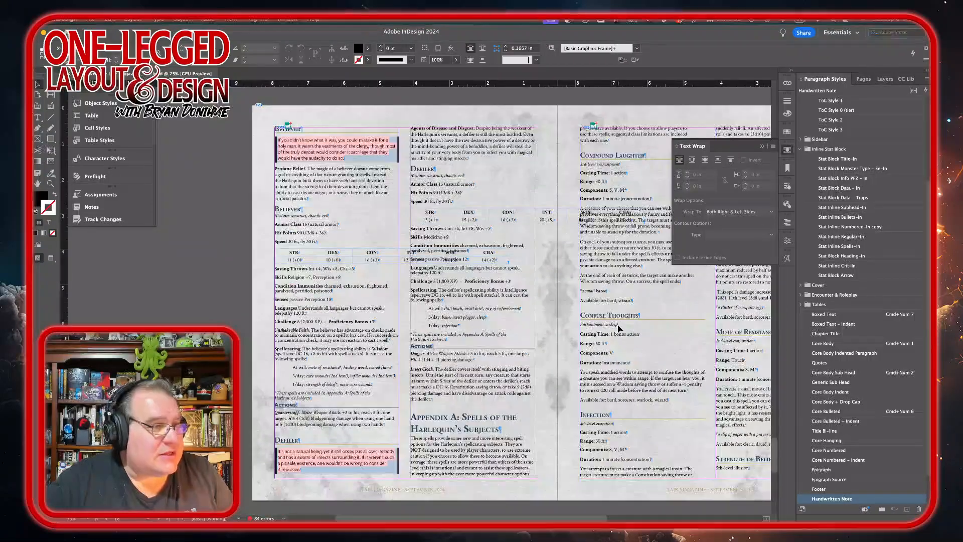
pyautogui.doubleClick(358, 161)
pyautogui.moveTo(357, 160); pyautogui.dragTo(265, 139)
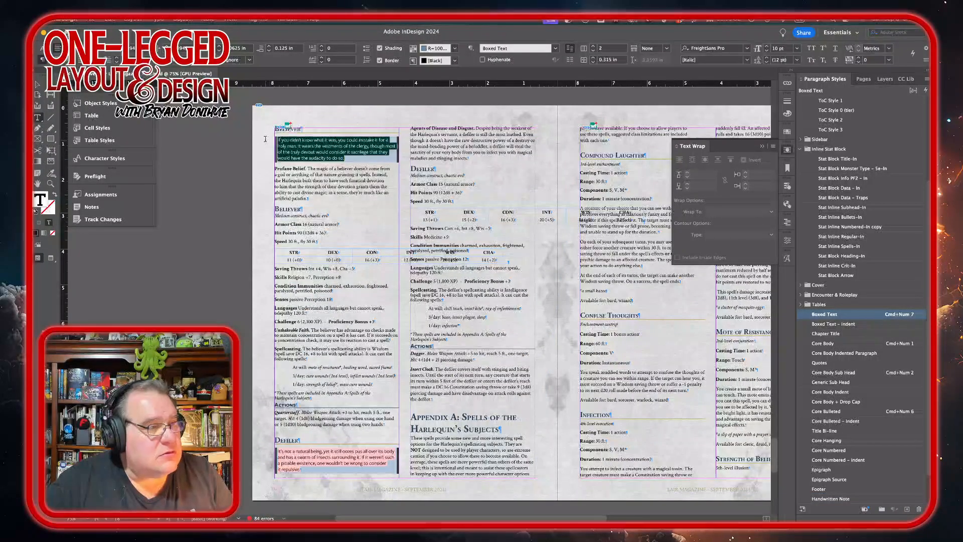
pyautogui.click(787, 240)
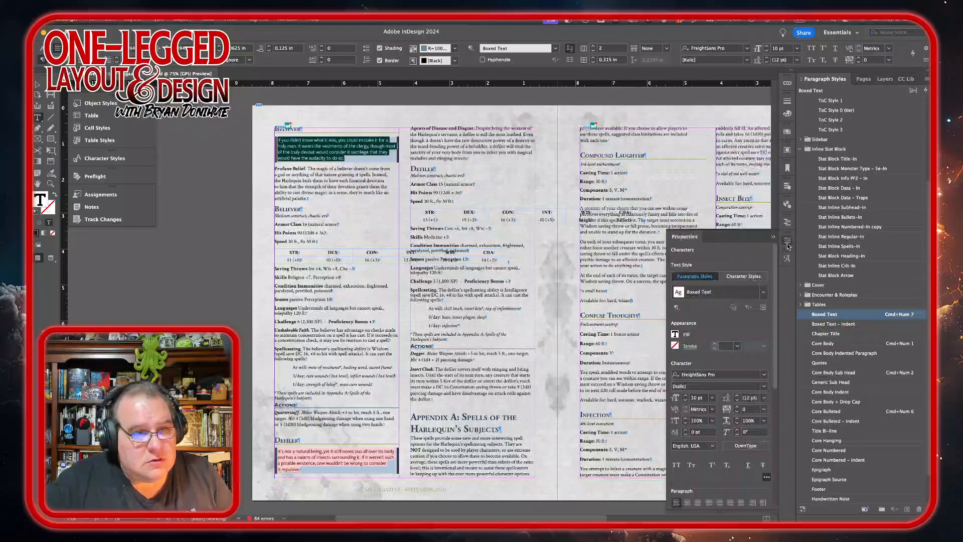
pyautogui.click(763, 386)
pyautogui.click(753, 445)
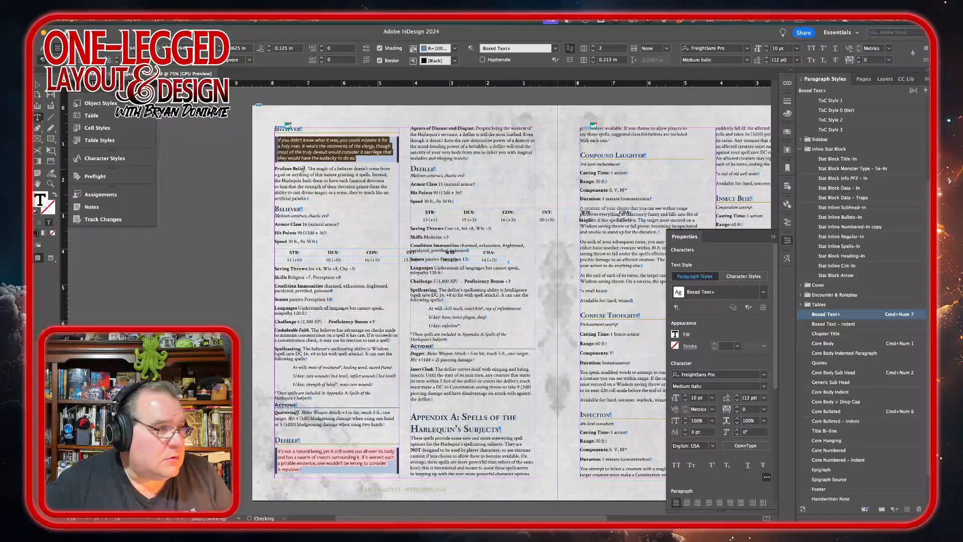
# Step: Apply the Stat Block Data – In style to the Believer's Armor Class, Hit Points and Speed lines
pyautogui.click(289, 215)
pyautogui.tripleClick(289, 214)
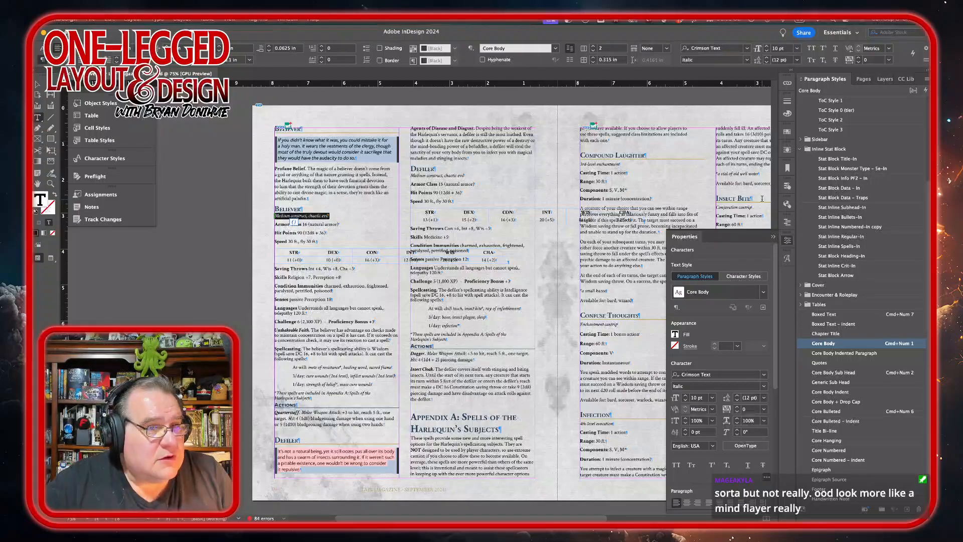
pyautogui.scroll(10, 549, 199)
pyautogui.scroll(-2, 549, 200)
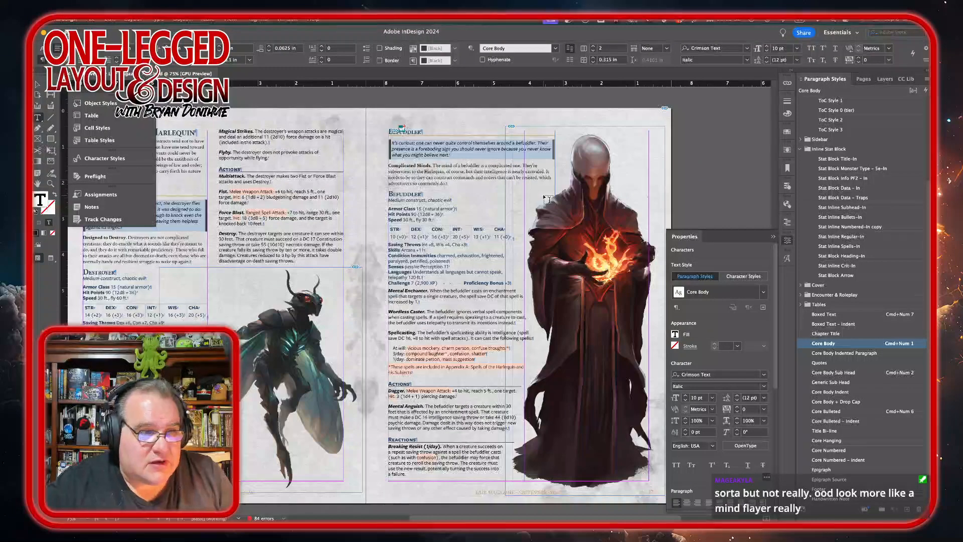
pyautogui.scroll(-10, 549, 199)
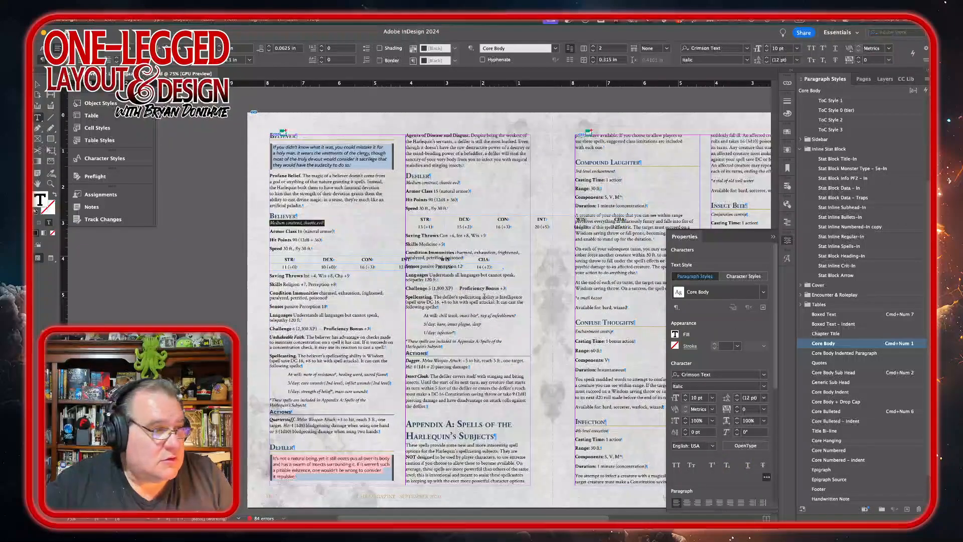
pyautogui.moveTo(279, 232); pyautogui.dragTo(276, 248)
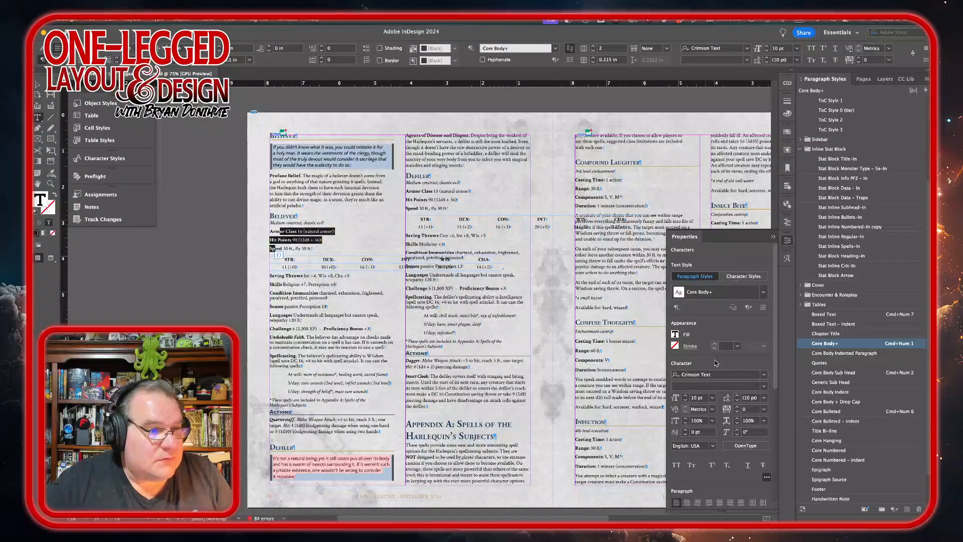
pyautogui.click(837, 188)
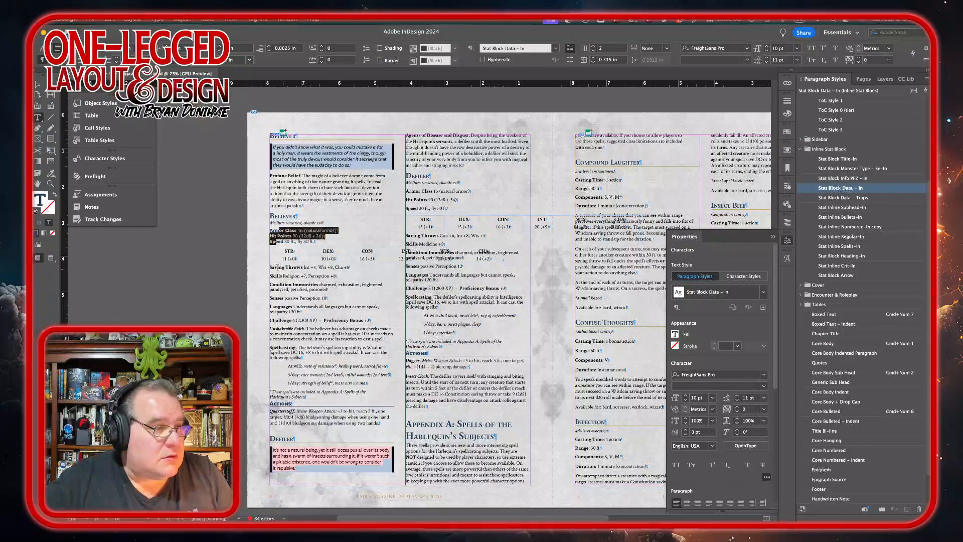
# Step: Apply Stat Block Data – In to the Believer's ability score table and distribute its columns evenly
pyautogui.moveTo(279, 251); pyautogui.dragTo(481, 281)
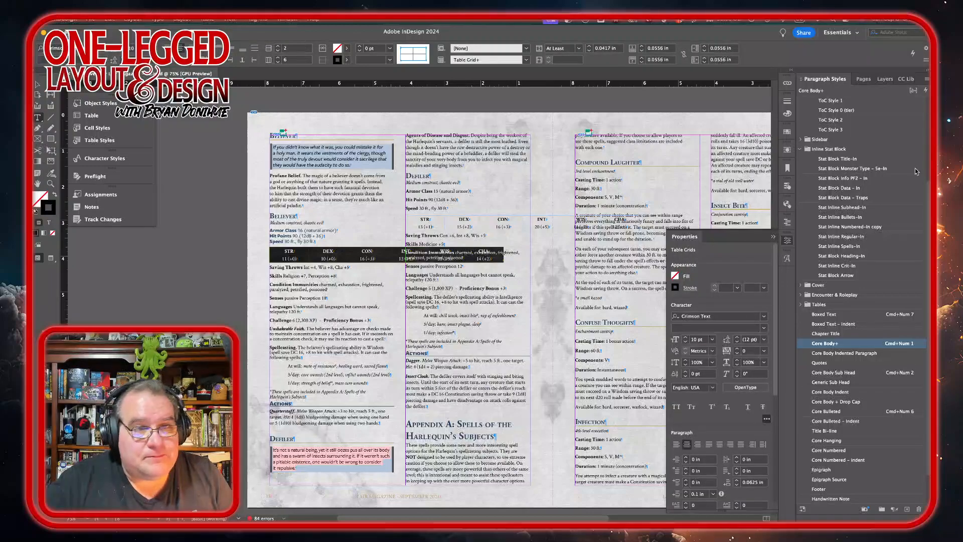
pyautogui.click(842, 188)
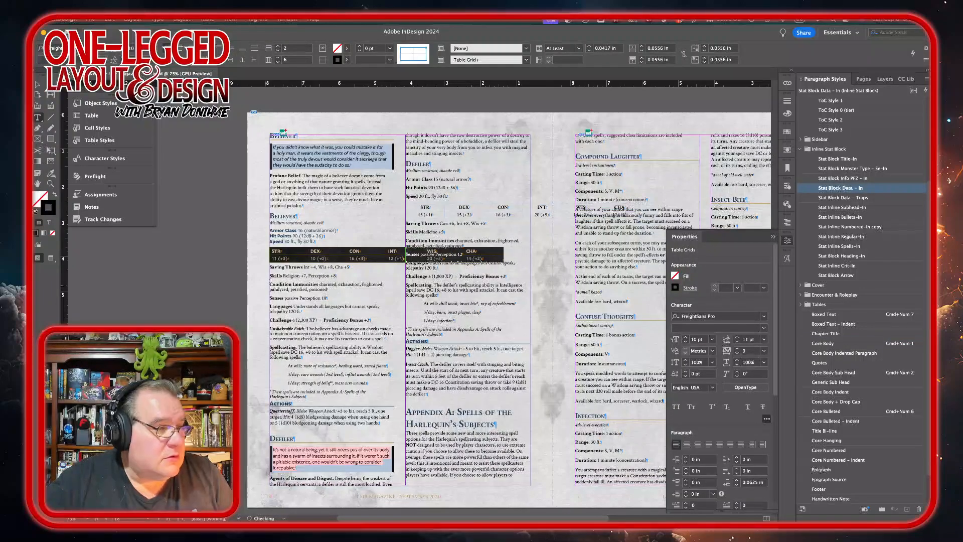
pyautogui.moveTo(306, 252)
pyautogui.mouseDown()
pyautogui.moveTo(288, 253)
pyautogui.moveTo(307, 252)
pyautogui.mouseUp()
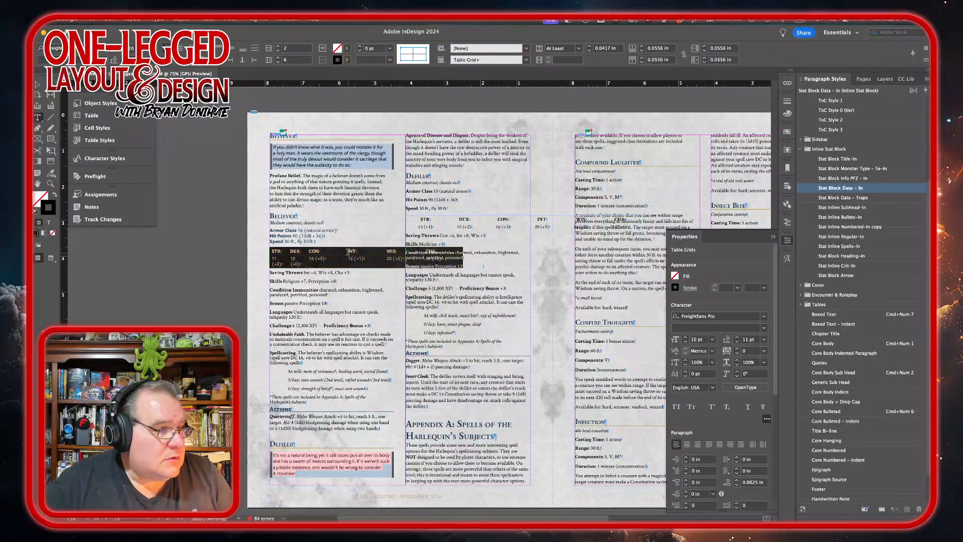
pyautogui.moveTo(346, 251); pyautogui.dragTo(368, 254)
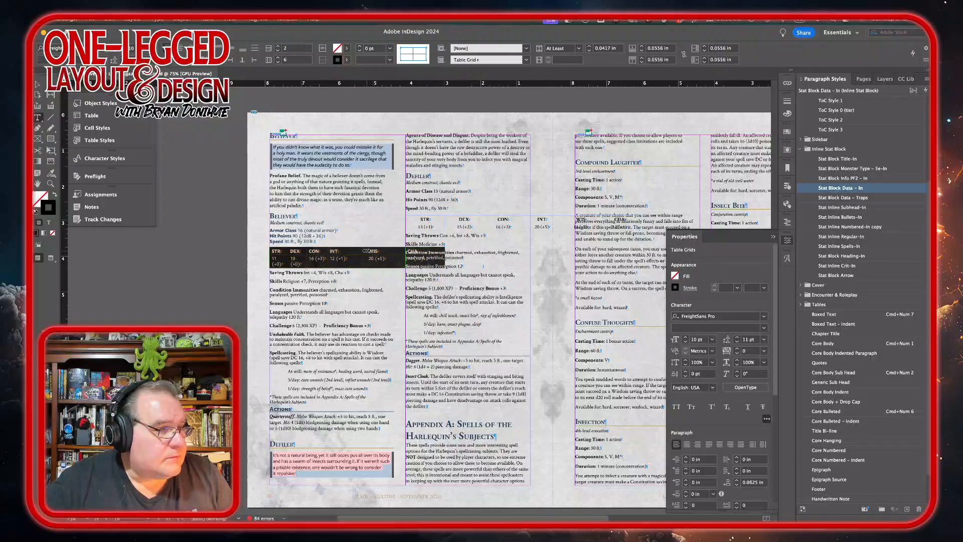
pyautogui.moveTo(346, 249)
pyautogui.mouseDown()
pyautogui.moveTo(326, 250)
pyautogui.moveTo(366, 251)
pyautogui.mouseUp()
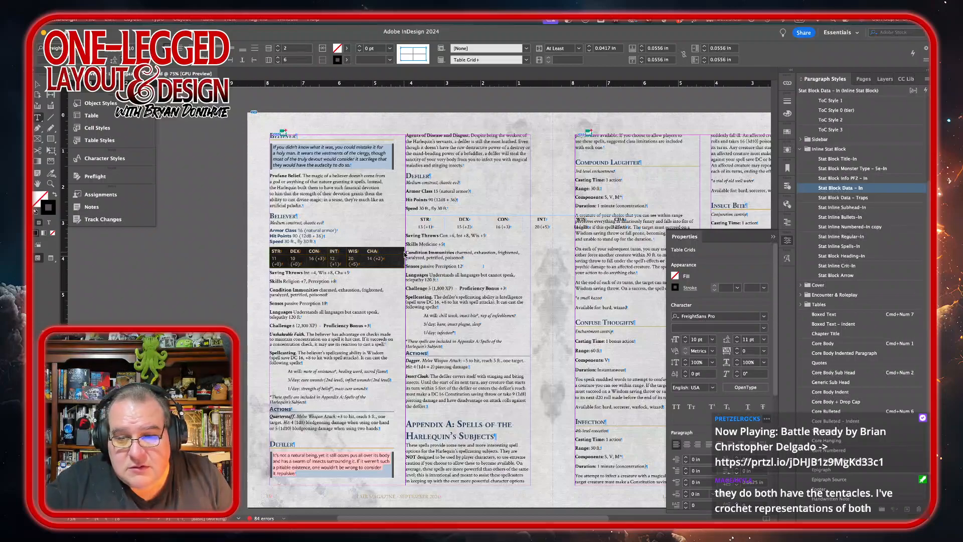
pyautogui.moveTo(404, 254); pyautogui.dragTo(394, 251)
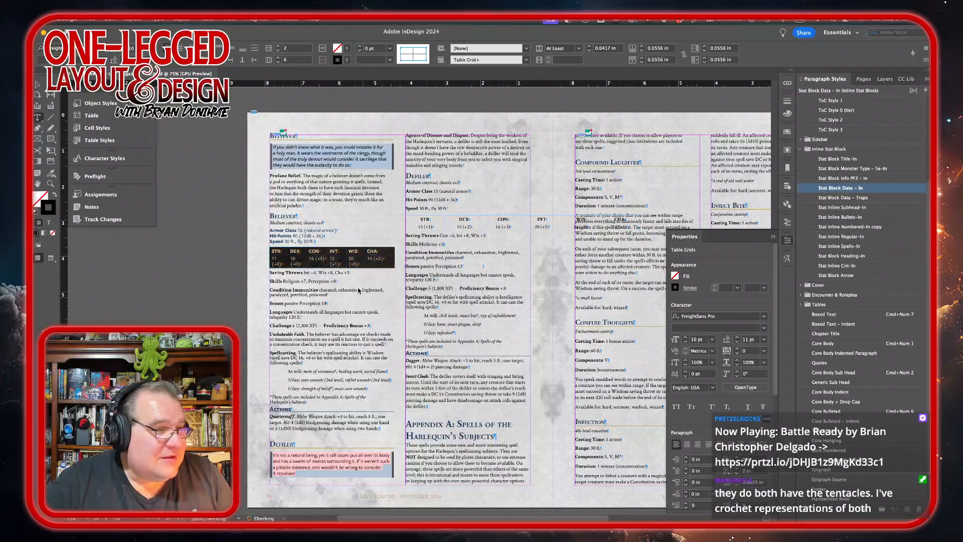
pyautogui.rightClick(379, 266)
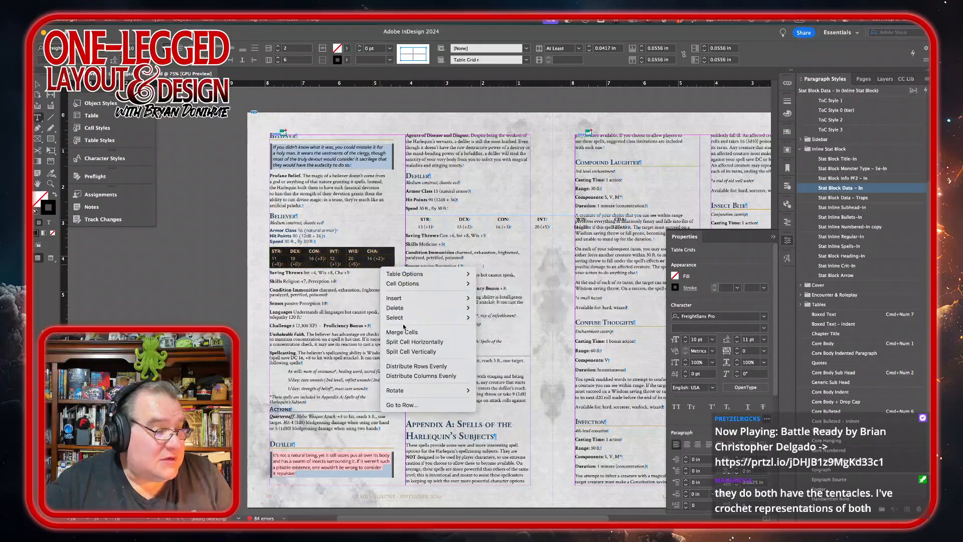
pyautogui.click(421, 376)
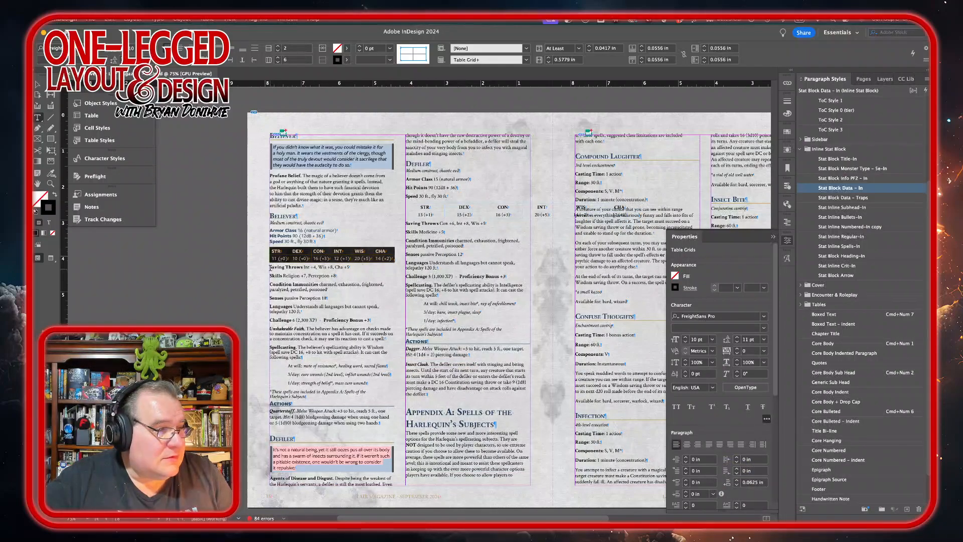
# Step: Apply Stat Block Data – In to the Saving Throws through Challenge lines and tab Proficiency Bonus across
pyautogui.moveTo(270, 266); pyautogui.dragTo(388, 315)
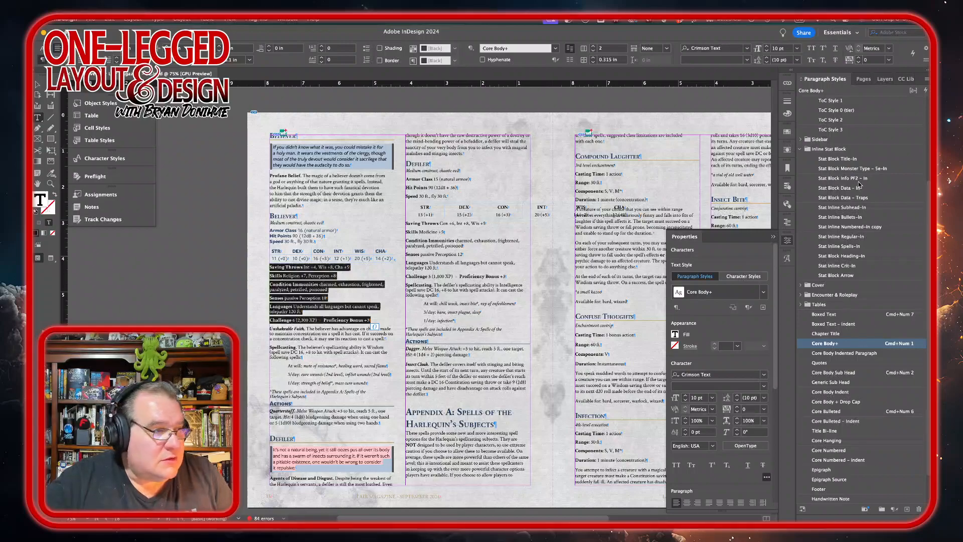
pyautogui.click(838, 188)
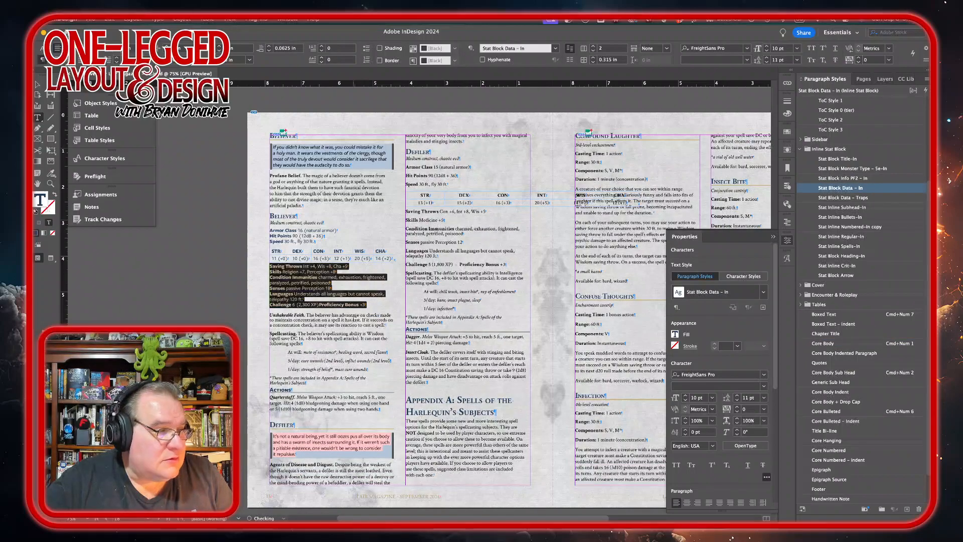
pyautogui.click(319, 305)
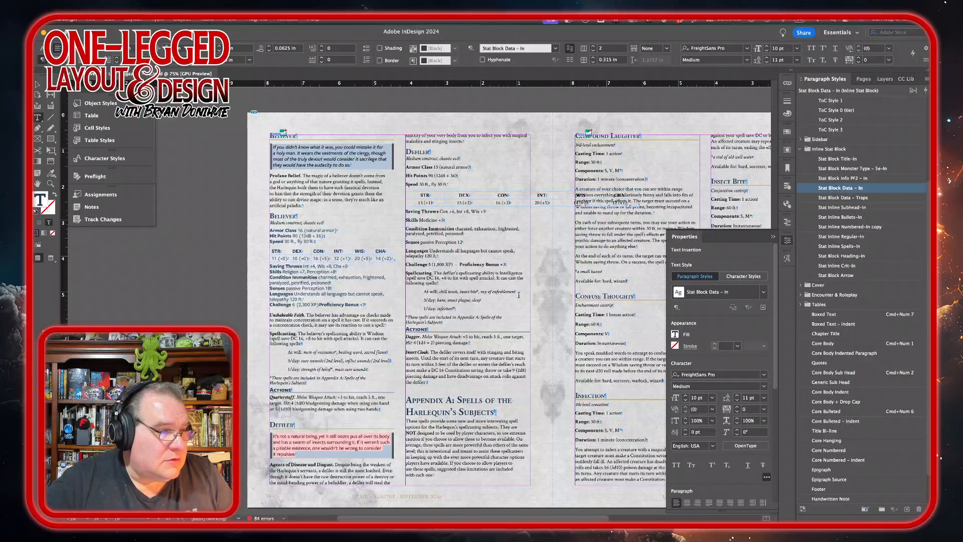
pyautogui.press('Tab')
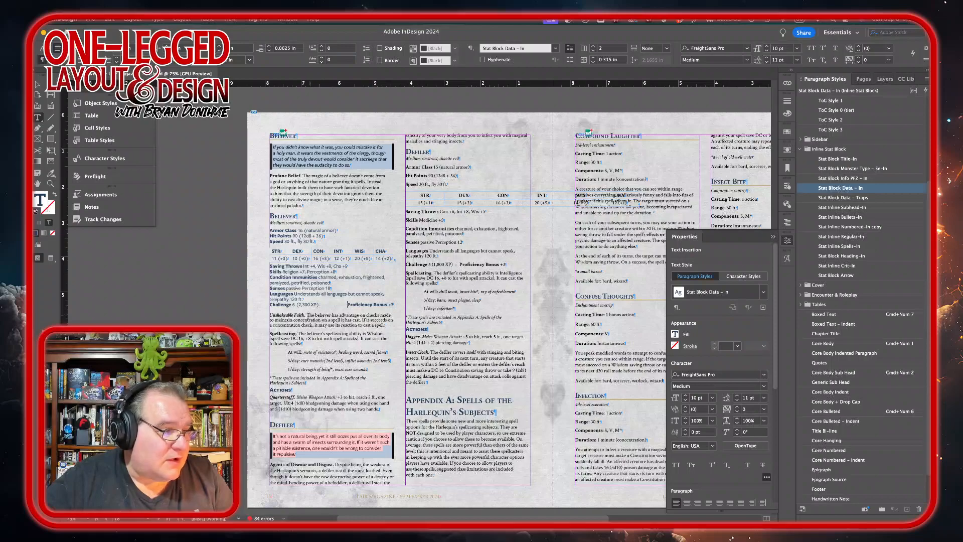
# Step: Apply the Stat Inline Regular-In style to the Unshakeable Faith and Spellcasting paragraphs
pyautogui.moveTo(270, 315); pyautogui.dragTo(302, 344)
pyautogui.click(859, 343)
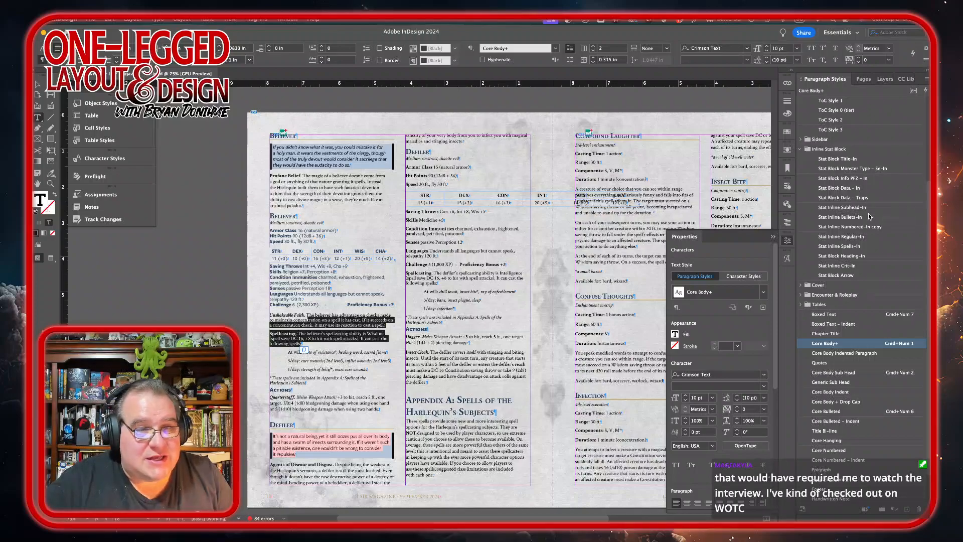
pyautogui.click(844, 236)
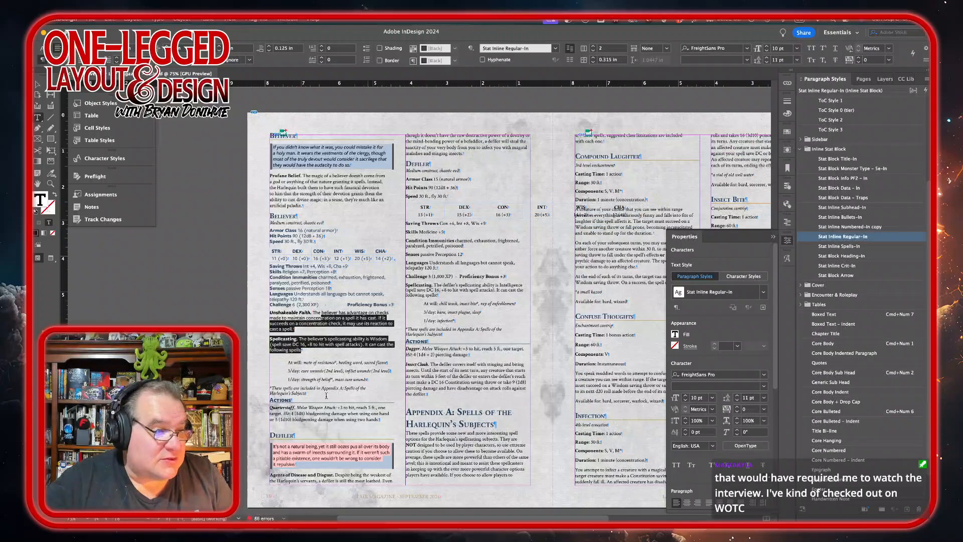
# Step: Apply the Stat Inline Spells-In style to the Believer's three spell list lines
pyautogui.moveTo(303, 362); pyautogui.dragTo(302, 380)
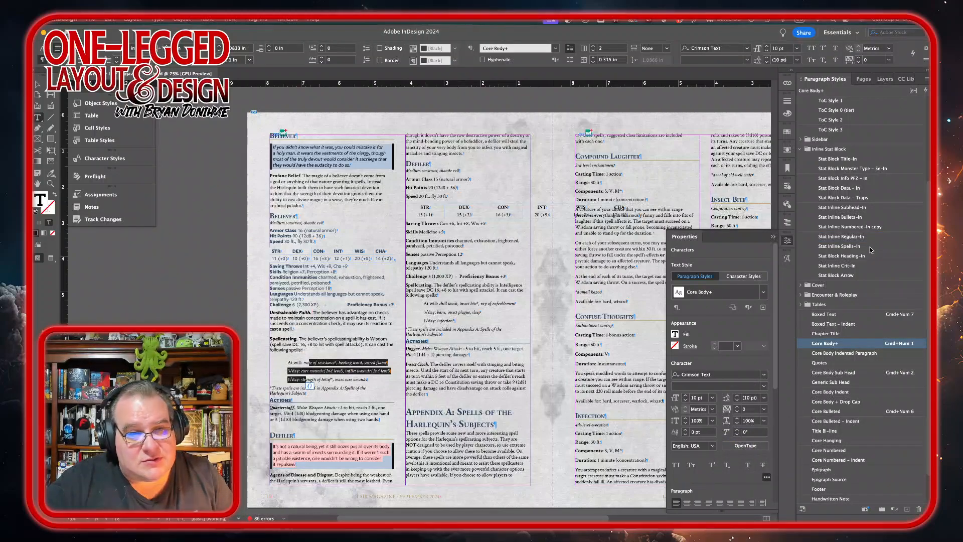
pyautogui.click(854, 246)
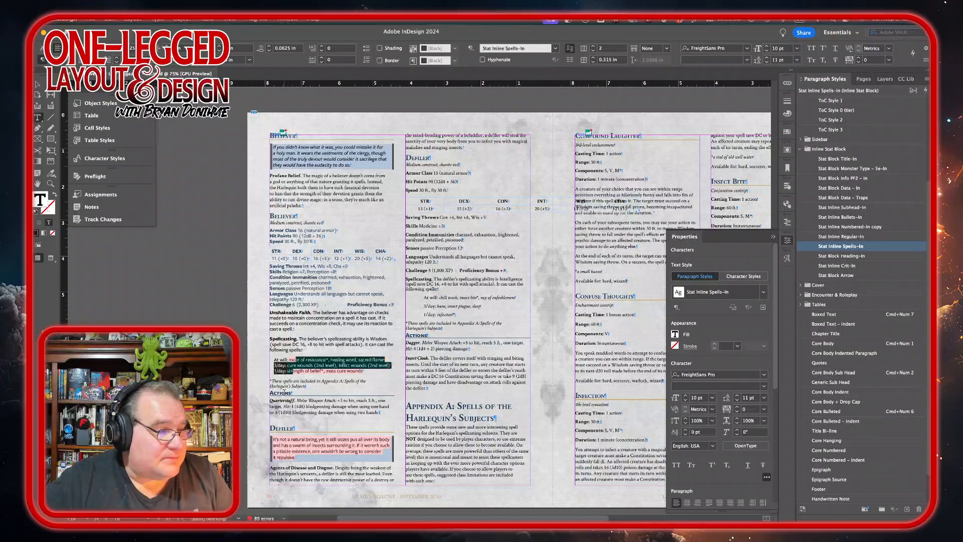
# Step: Apply Stat Inline Regular-In to the spell appendix note and the Quarterstaff action paragraph
pyautogui.click(295, 384)
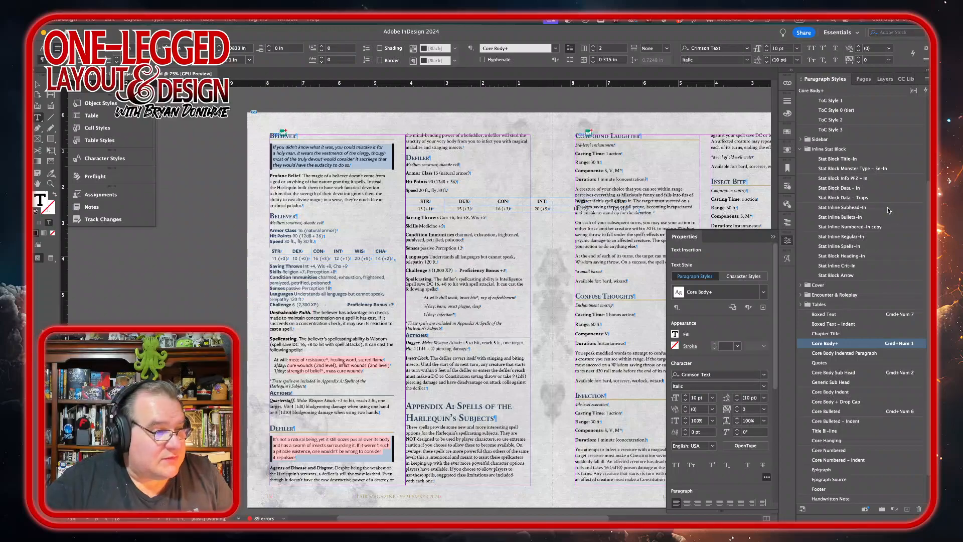
pyautogui.click(847, 237)
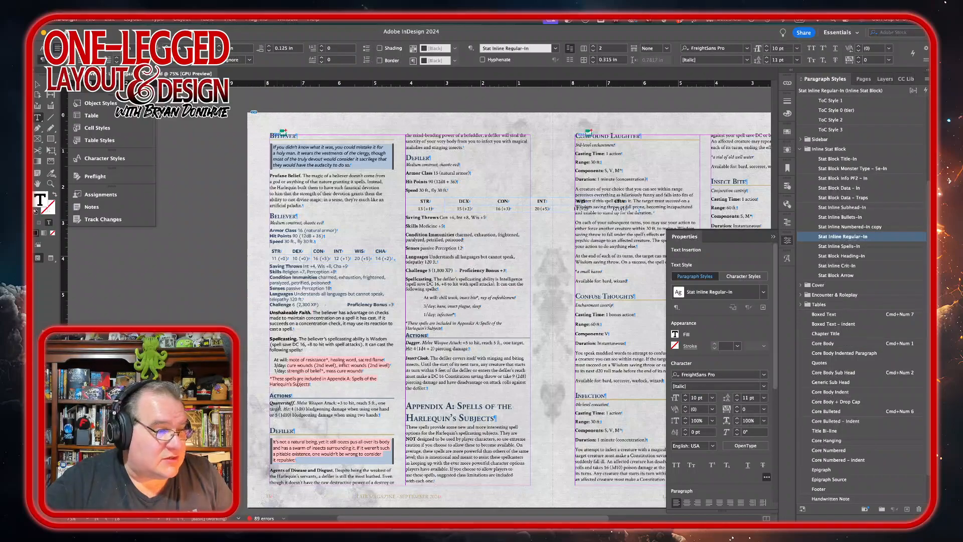
pyautogui.click(283, 406)
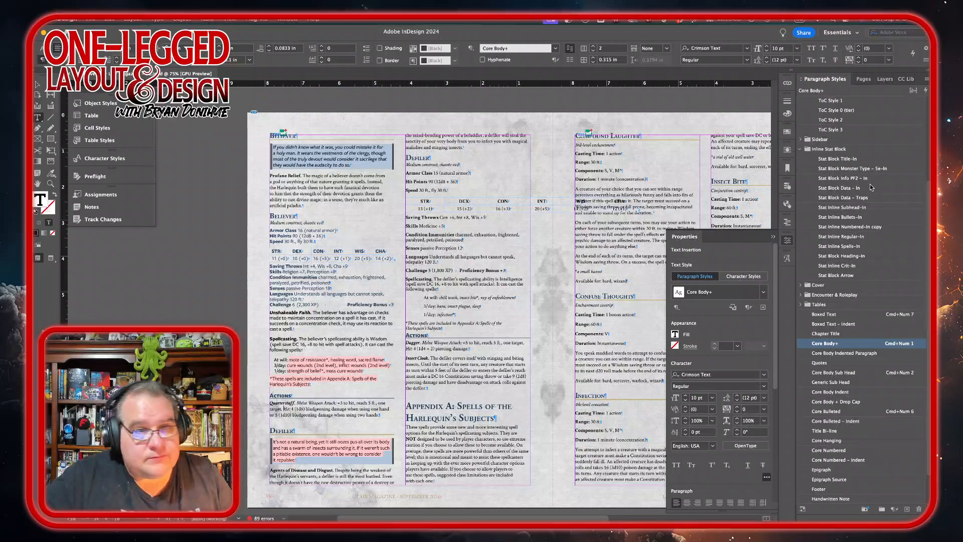
pyautogui.click(847, 237)
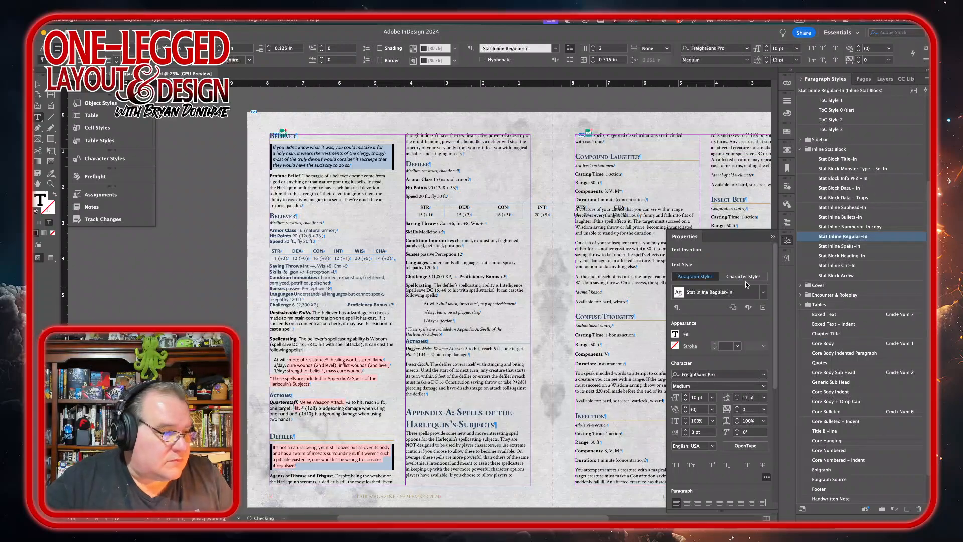
# Step: Browse the monster artwork folder to find the Believer art image
pyautogui.click(301, 422)
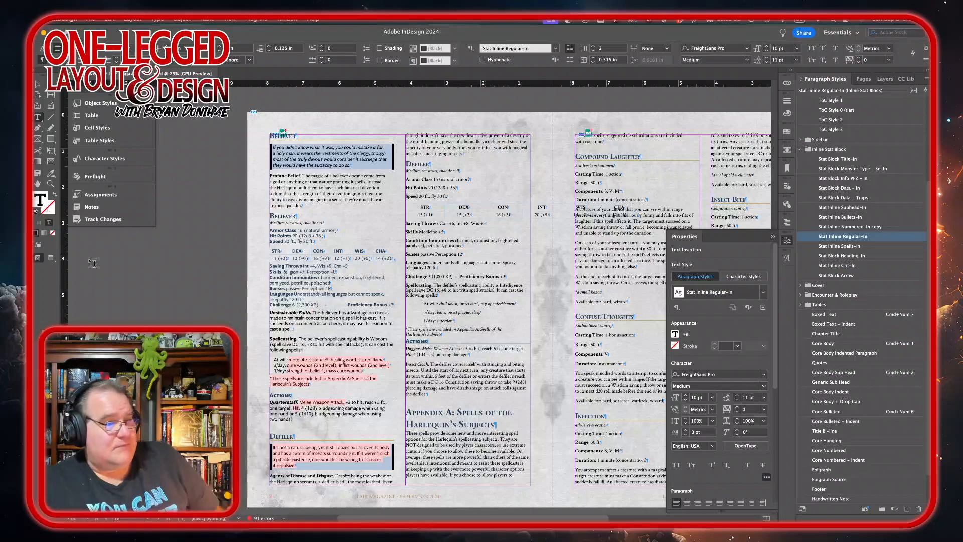
pyautogui.hscroll(4, 302, 425)
pyautogui.scroll(3, 302, 425)
pyautogui.hscroll(-2, 458, 321)
pyautogui.scroll(-3, 459, 321)
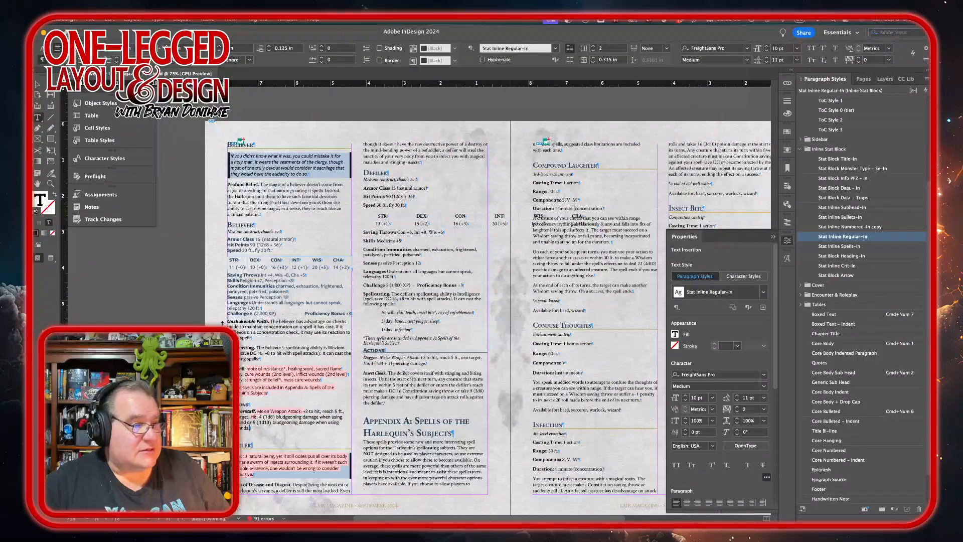
pyautogui.moveTo(252, 512)
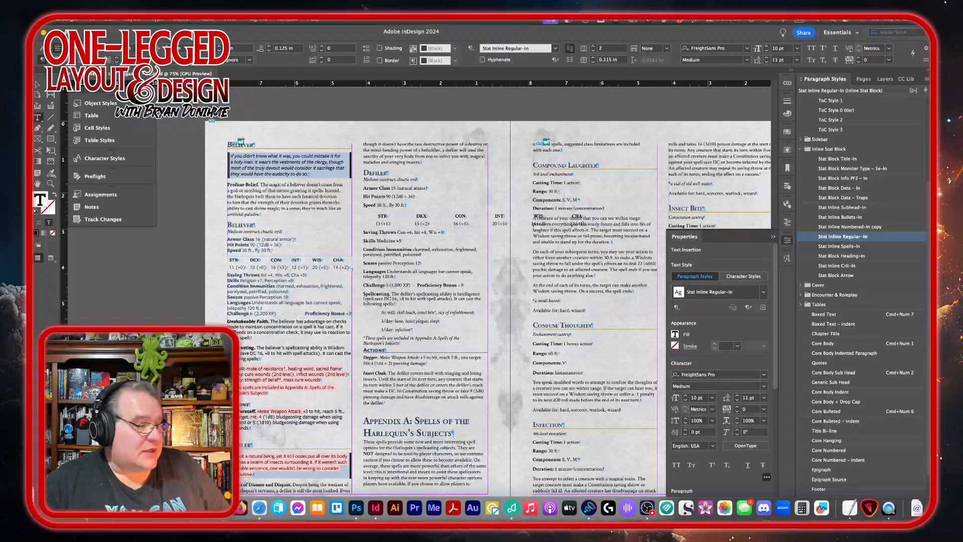
pyautogui.click(48, 508)
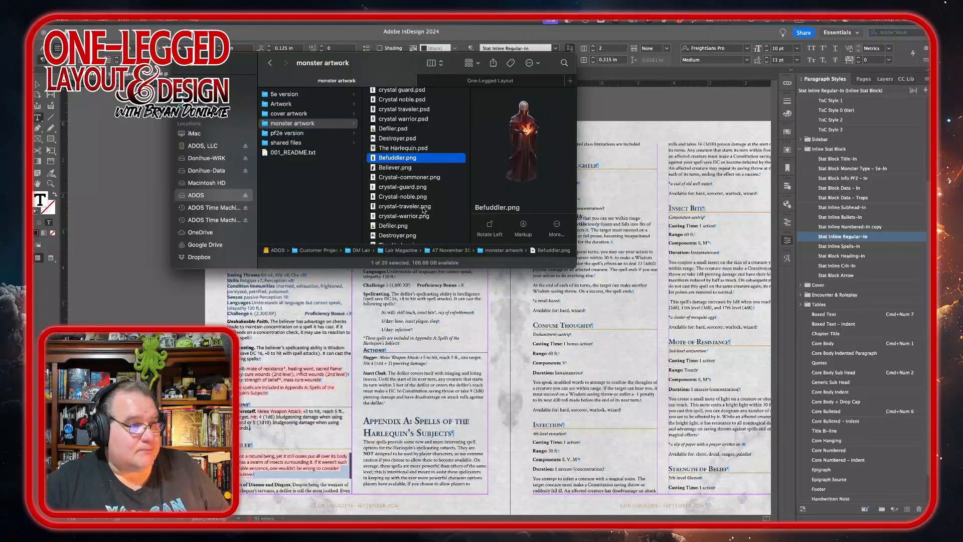
pyautogui.click(423, 169)
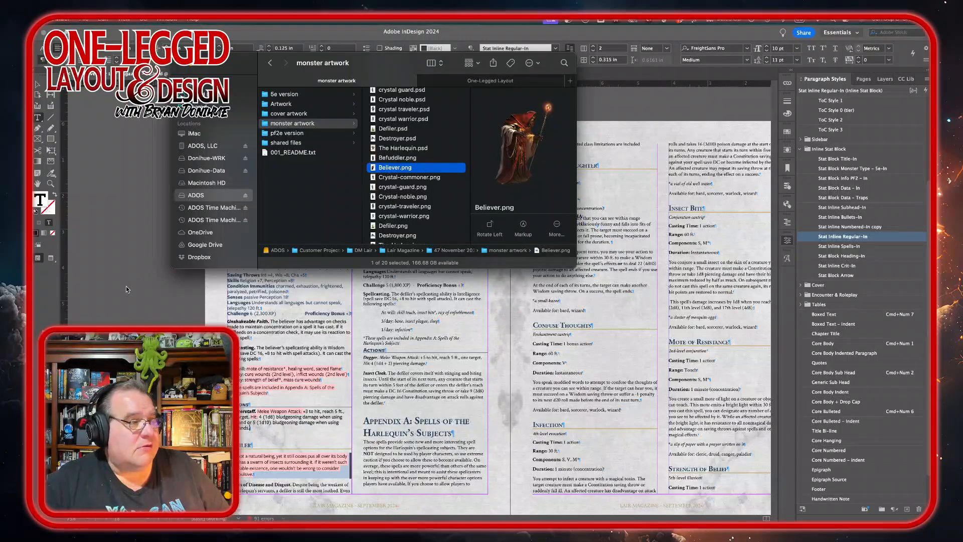
pyautogui.click(138, 305)
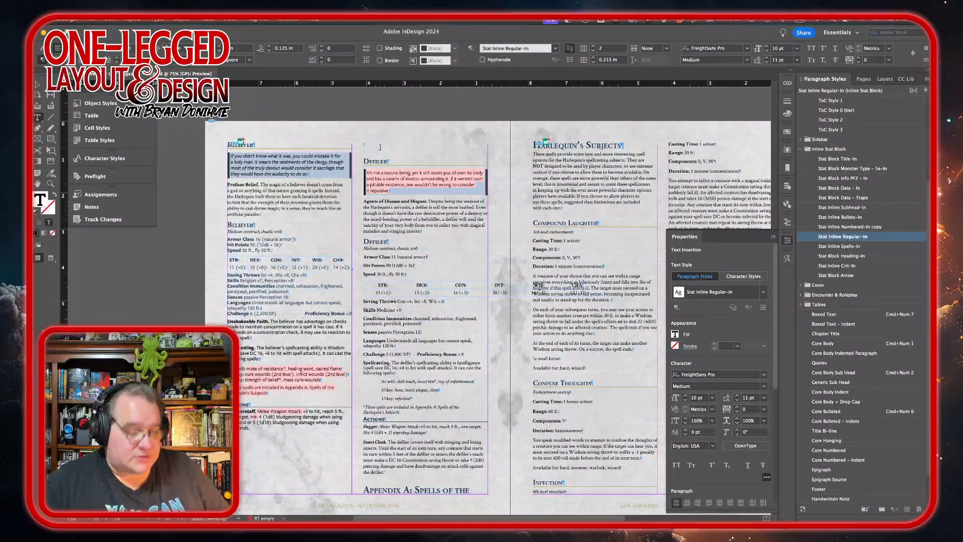
# Step: Set the Believer page's text frame to a single column so the text spans the full width
pyautogui.click(379, 147)
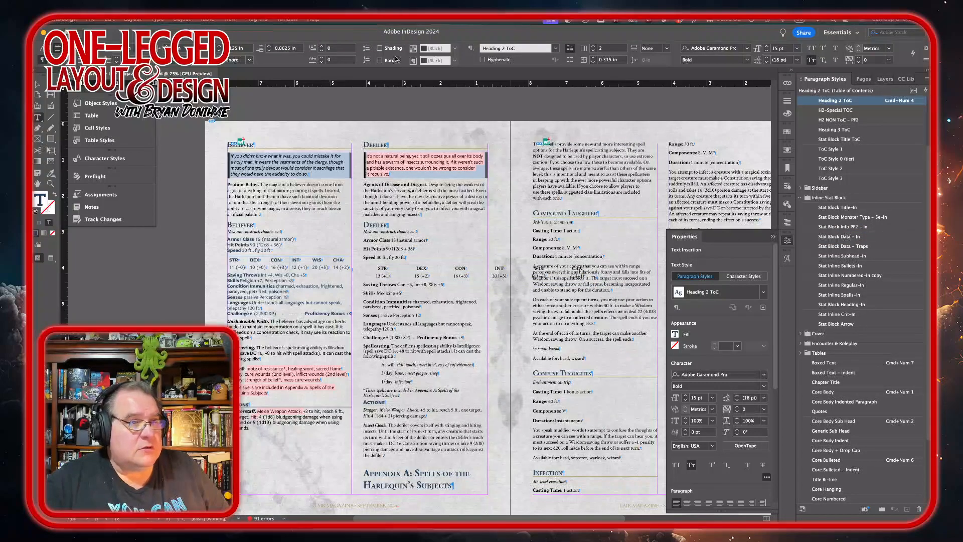
pyautogui.click(300, 156)
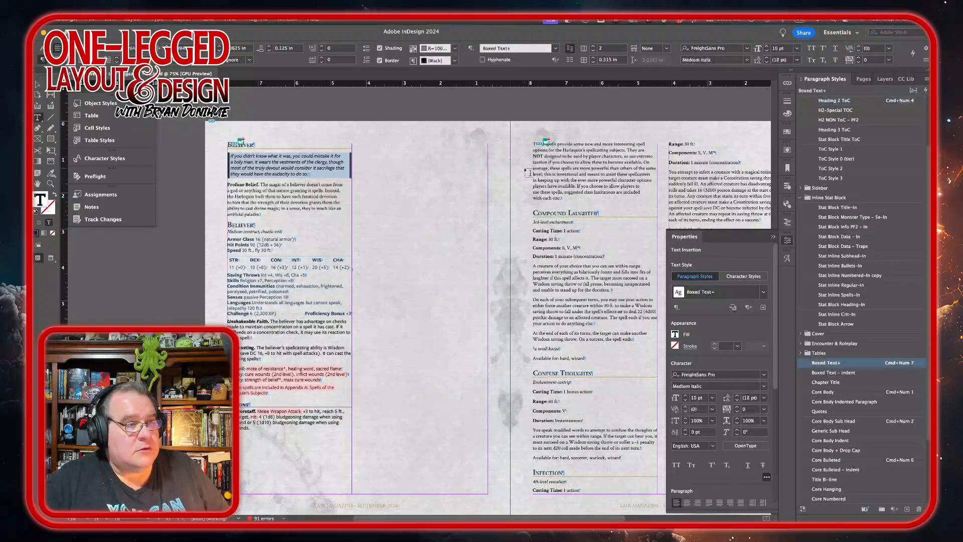
pyautogui.click(593, 51)
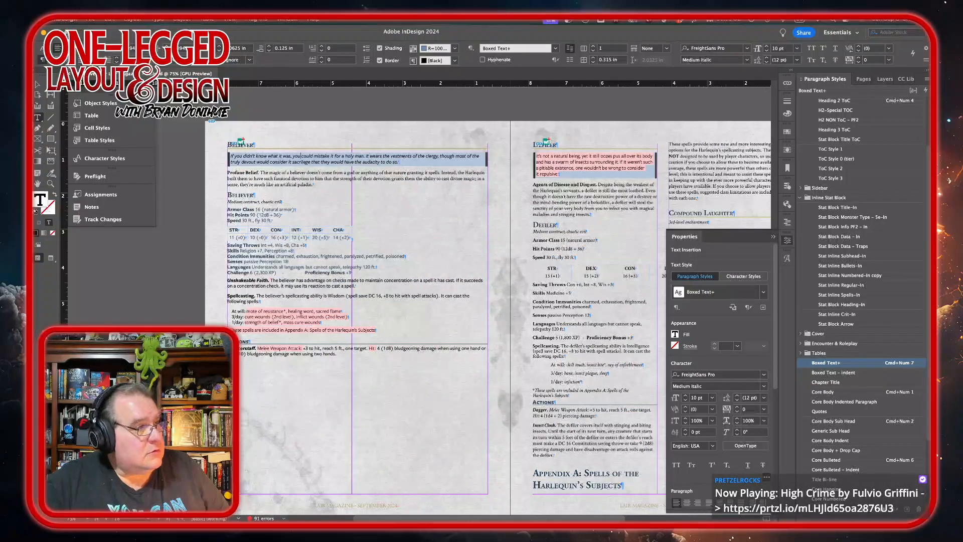
pyautogui.press('Escape')
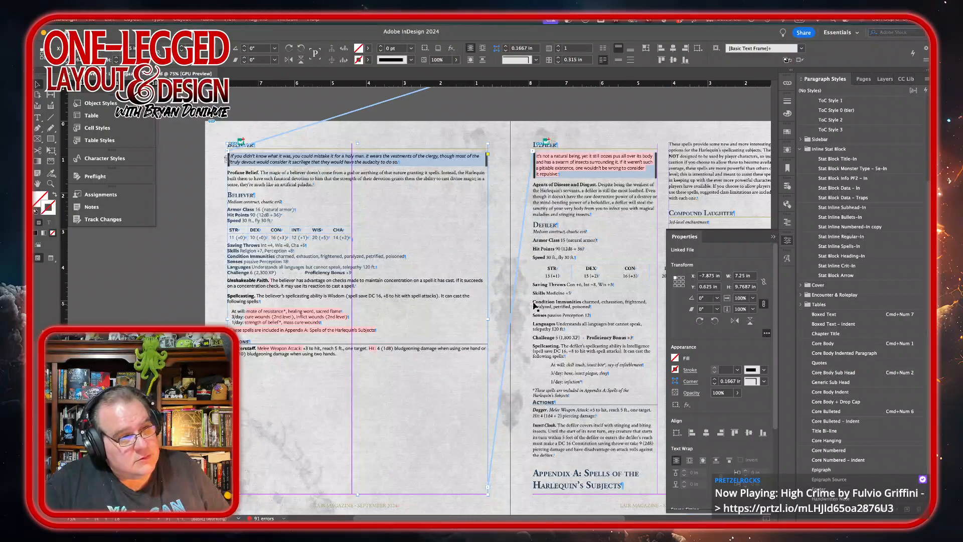
# Step: Narrow the Believer text frame to about 4.82 in wide and place the Believer.png art from the monster artwork folder onto the page
pyautogui.moveTo(487, 320); pyautogui.dragTo(401, 324)
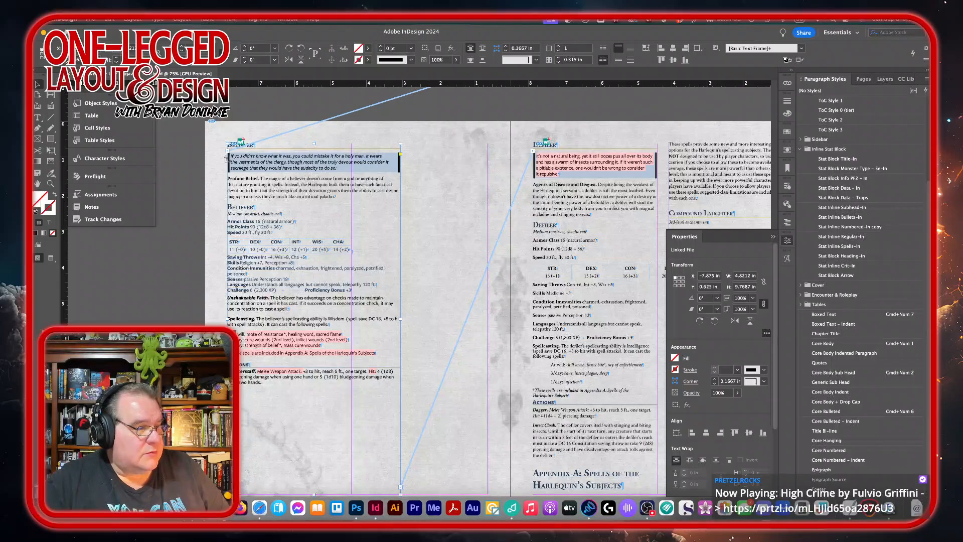
pyautogui.click(48, 507)
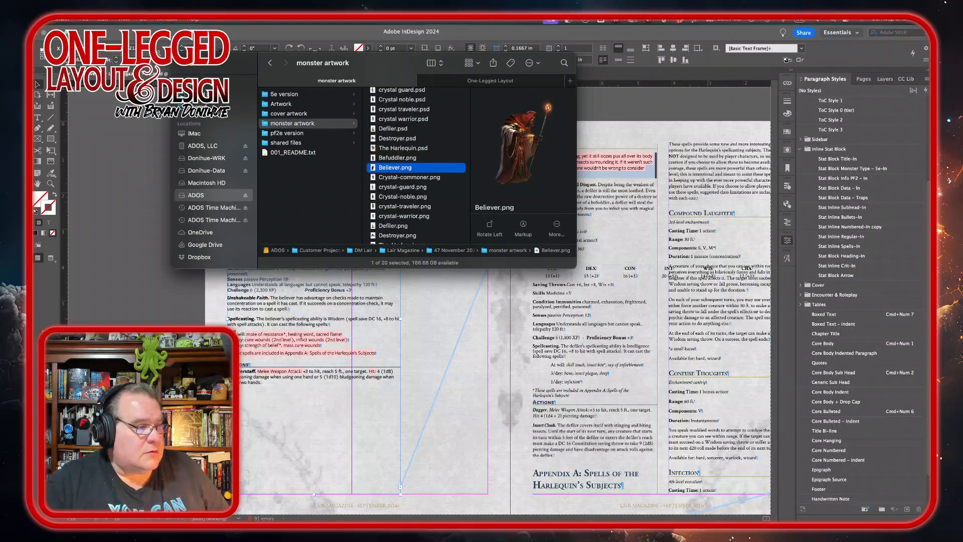
pyautogui.press('super+Tab')
pyautogui.moveTo(113, 275); pyautogui.dragTo(219, 244)
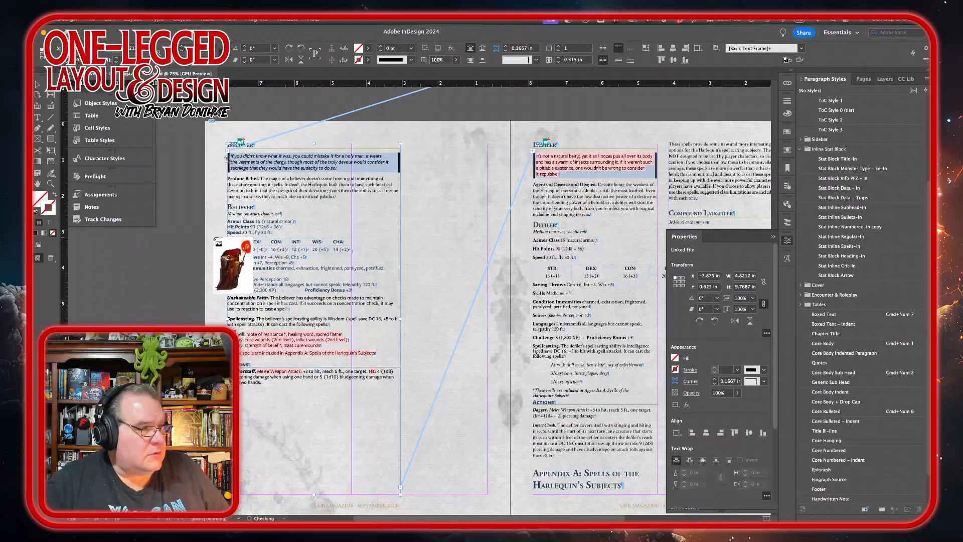
pyautogui.moveTo(310, 207); pyautogui.dragTo(482, 452)
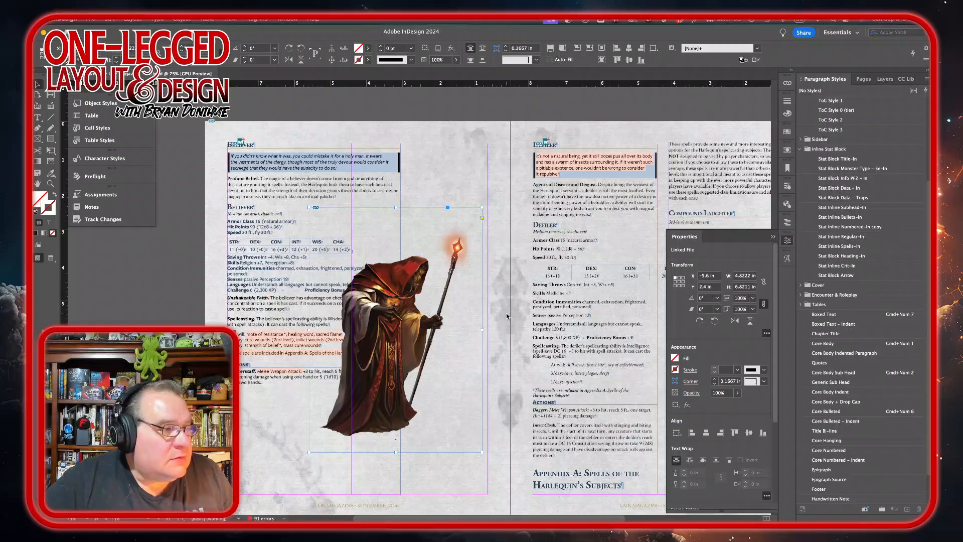
# Step: Flip the Believer art horizontally, then move and resize its frame to about 4.5 by 6.1 in over the stat block's right side
pyautogui.click(735, 320)
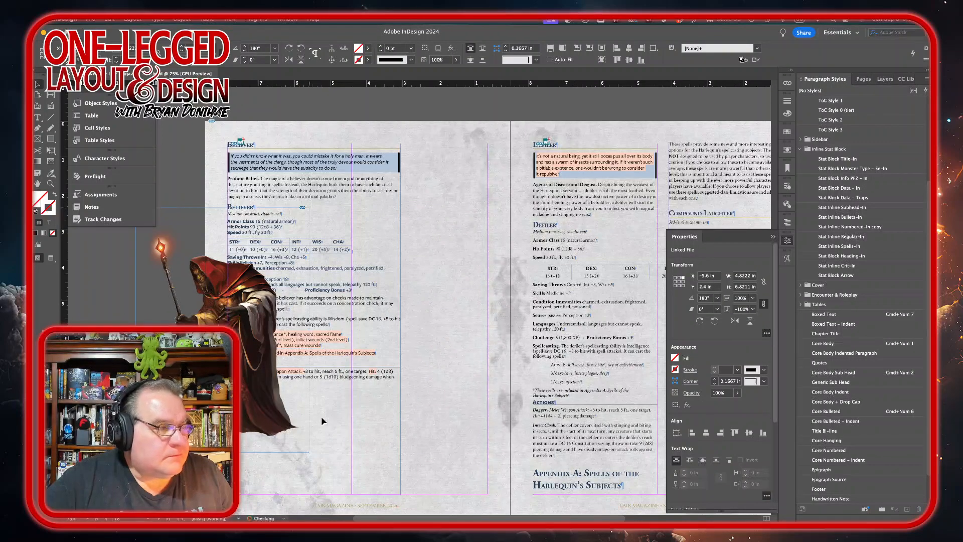
pyautogui.moveTo(269, 420); pyautogui.dragTo(458, 398)
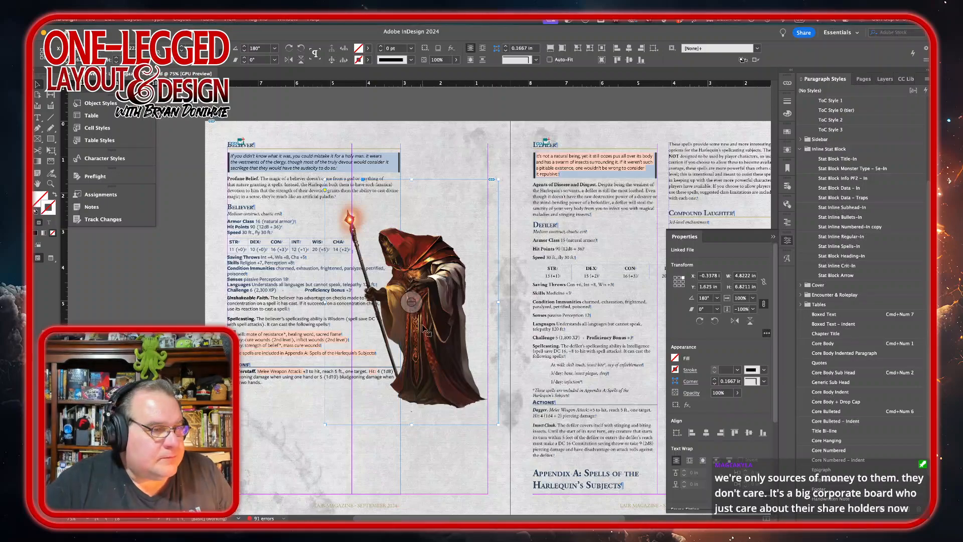
pyautogui.moveTo(428, 332); pyautogui.dragTo(429, 328)
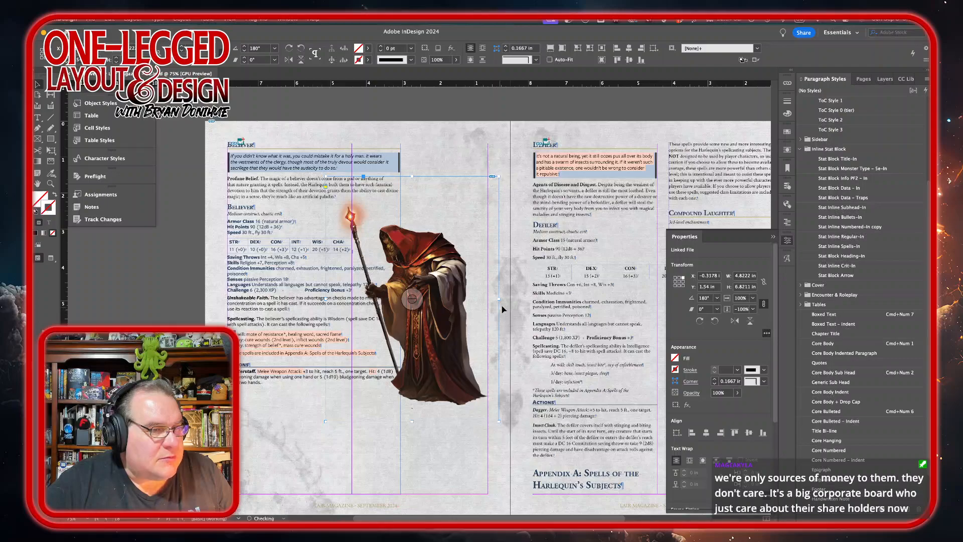
pyautogui.moveTo(499, 299); pyautogui.dragTo(493, 299)
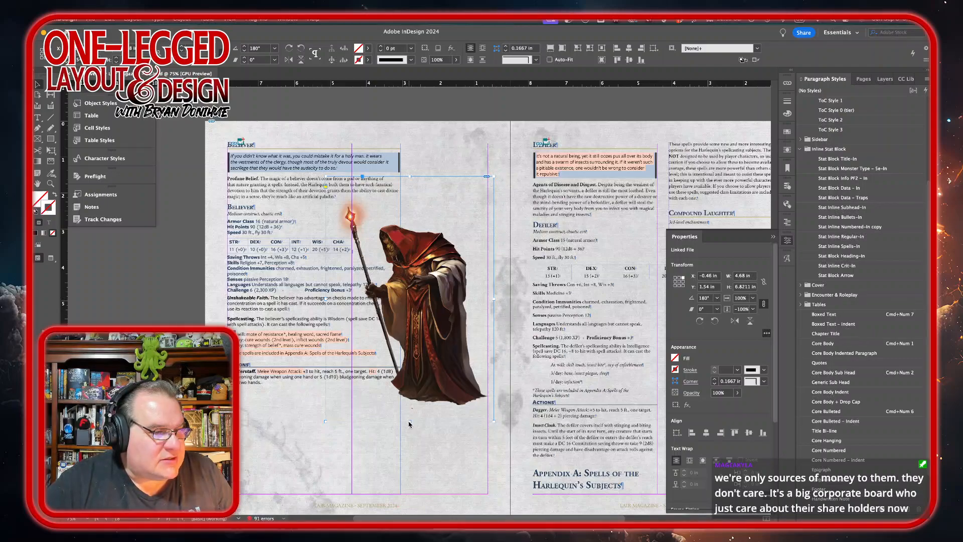
pyautogui.moveTo(409, 422); pyautogui.dragTo(452, 409)
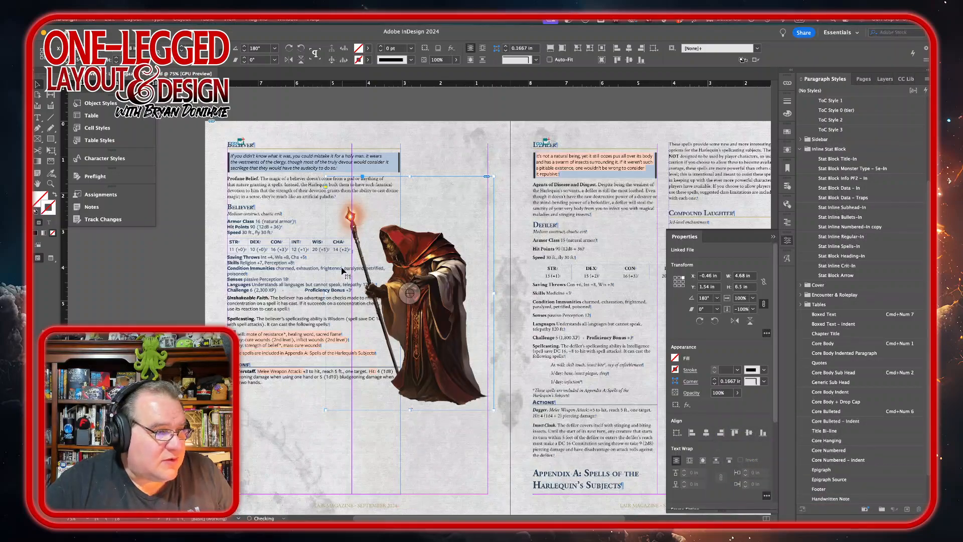
pyautogui.moveTo(326, 293); pyautogui.dragTo(331, 293)
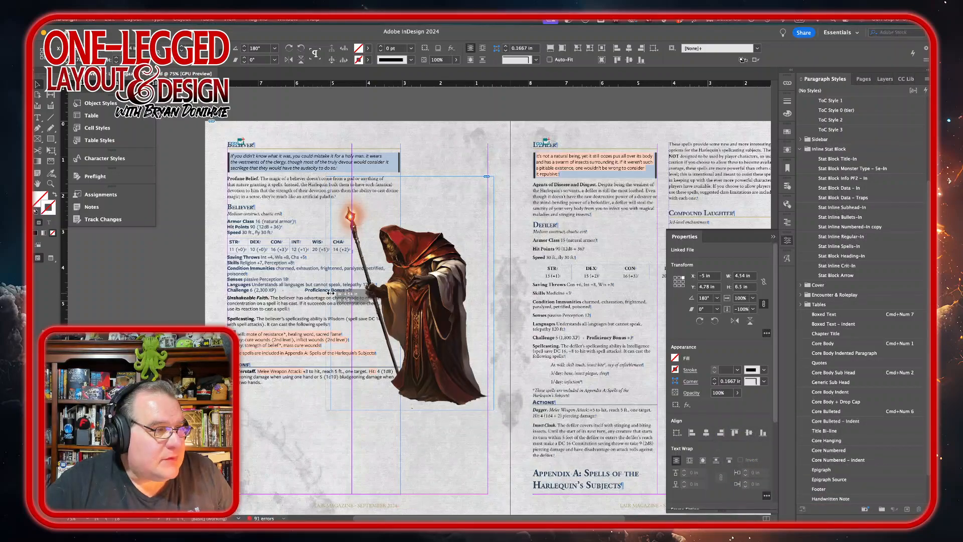
pyautogui.moveTo(413, 177); pyautogui.dragTo(411, 190)
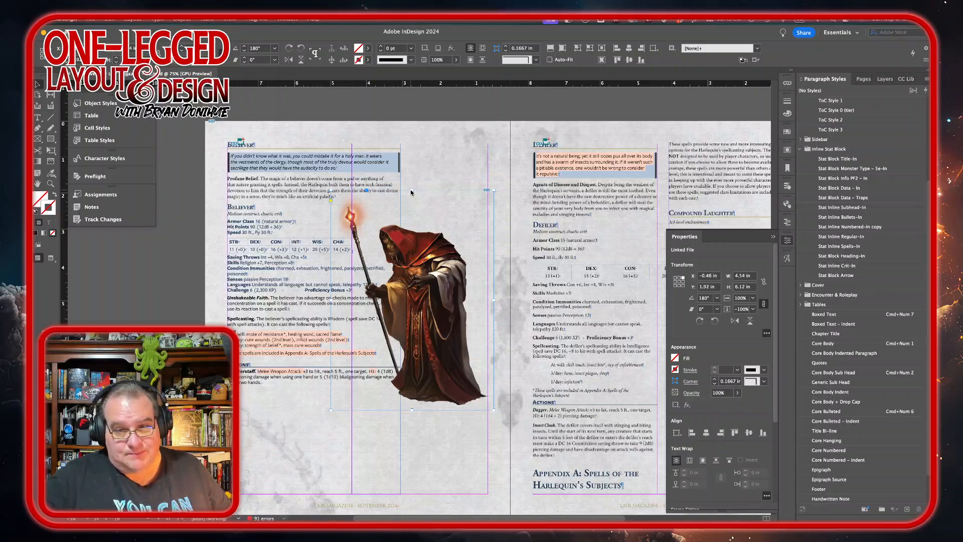
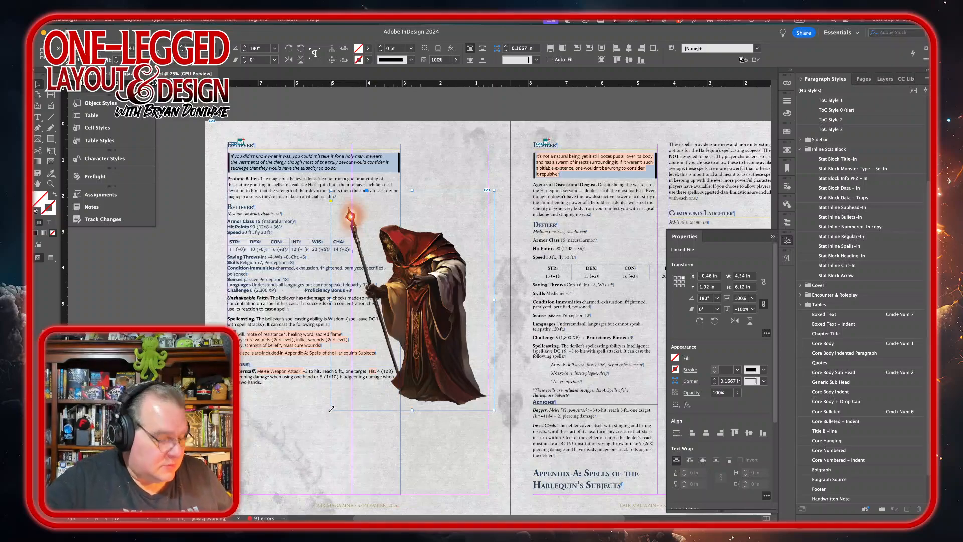
# Step: Enlarge the Believer art frame to about 5.3 by 7.1 in and nudge it slightly right and down
pyautogui.moveTo(331, 408); pyautogui.dragTo(303, 445)
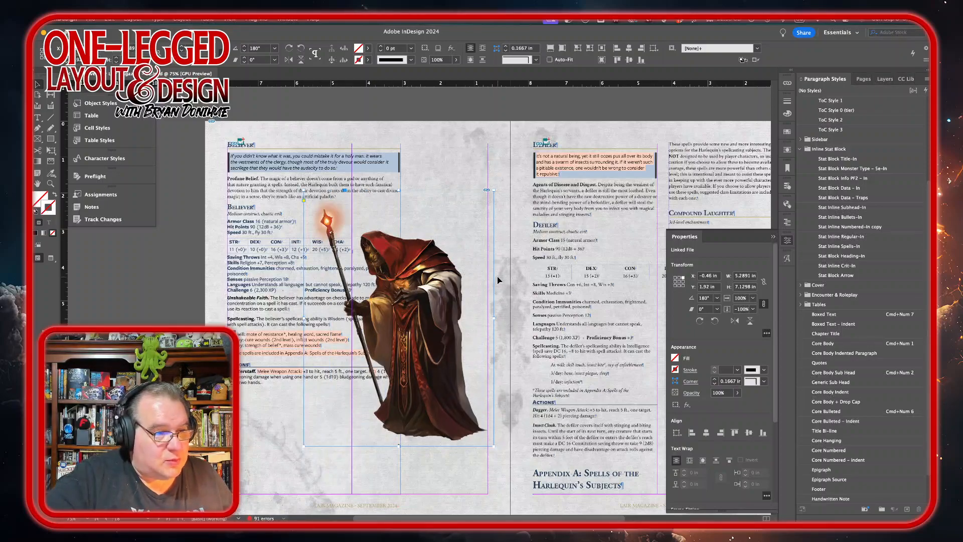
pyautogui.hotkey('shift', 'Right')
pyautogui.hotkey('shift', 'Right')
pyautogui.hotkey('shift', 'Right')
pyautogui.hotkey('shift', 'Right')
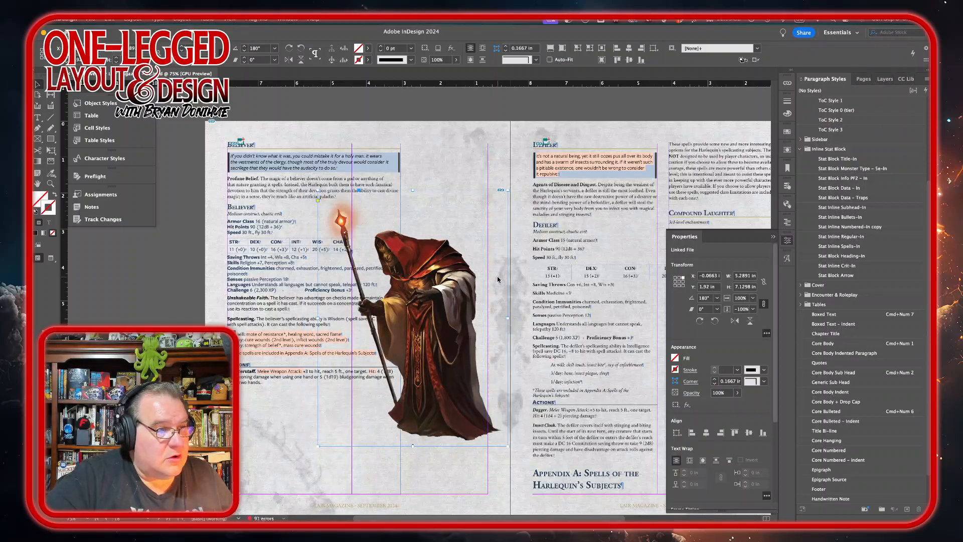
pyautogui.hotkey('shift', 'Up')
pyautogui.hotkey('shift', 'Up')
pyautogui.hotkey('shift', 'Down')
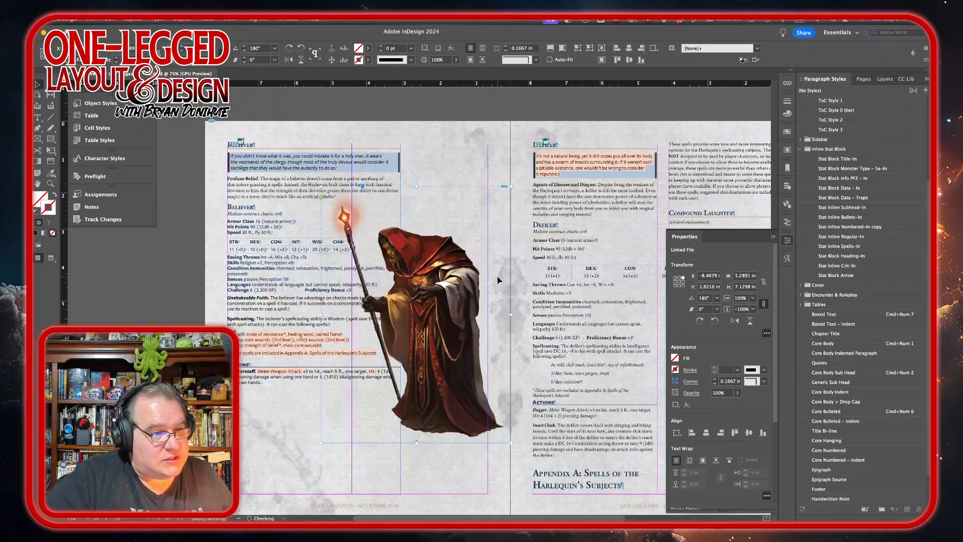
pyautogui.hotkey('shift', 'Right')
pyautogui.hotkey('shift', 'Down')
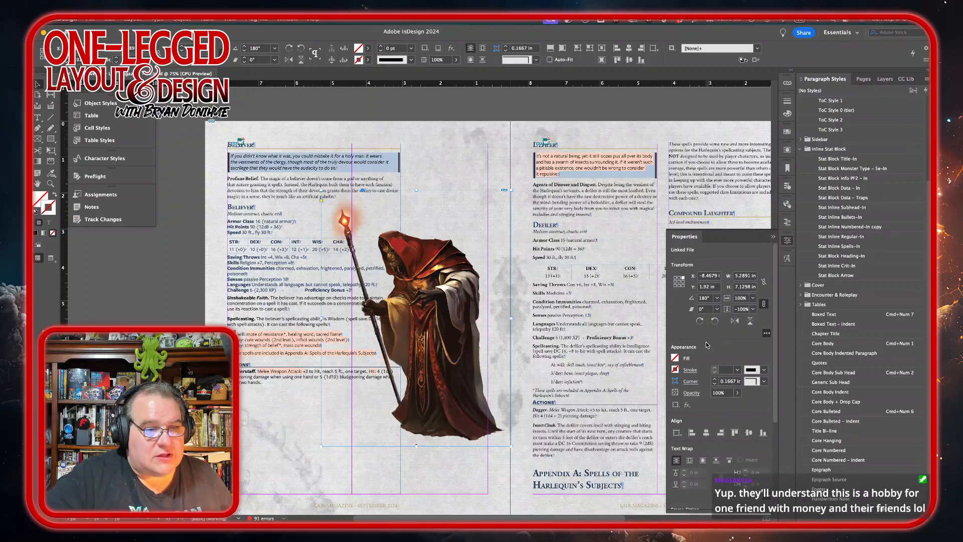
# Step: Flip the Believer art back to its original orientation, reposition it over the stat block, and enlarge it to about 5.8 by 7.9 in
pyautogui.click(748, 320)
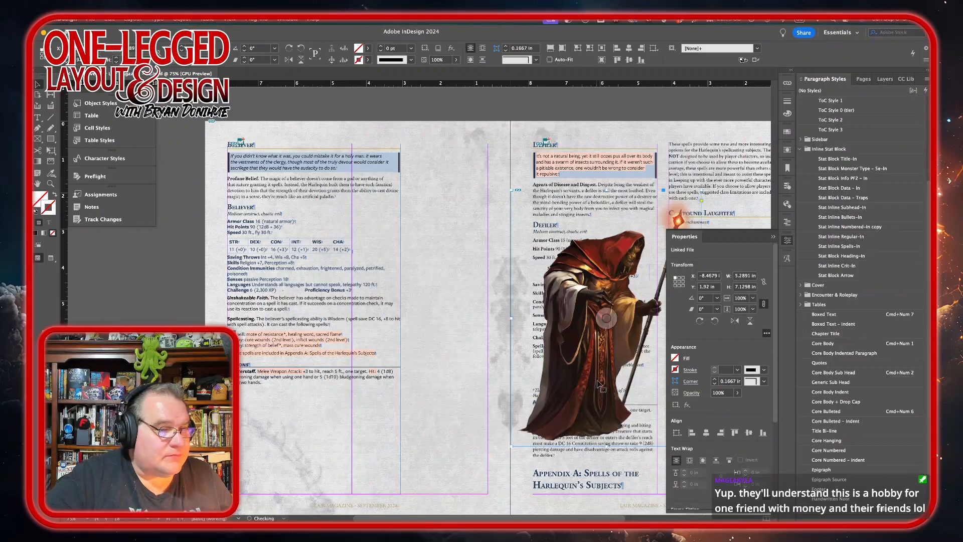
pyautogui.moveTo(577, 416); pyautogui.dragTo(398, 416)
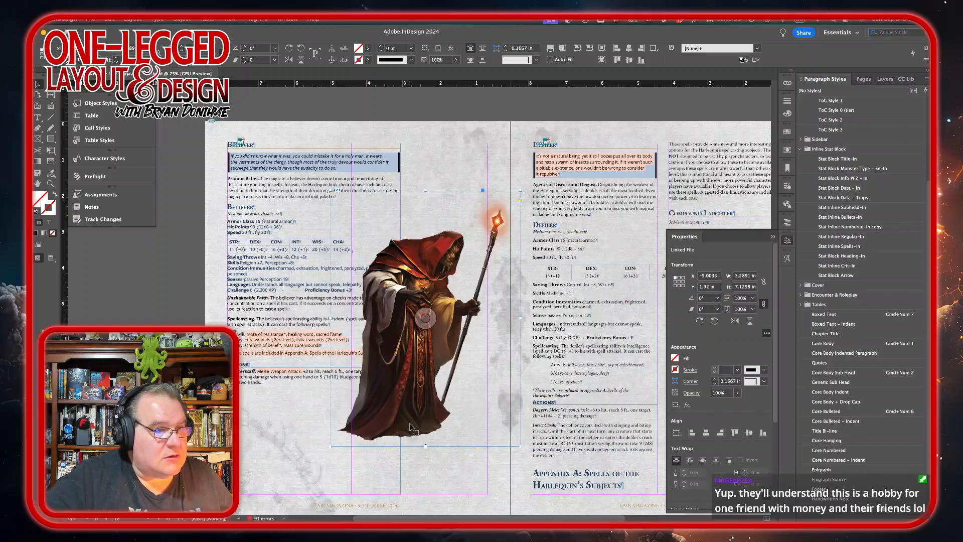
pyautogui.moveTo(410, 424); pyautogui.dragTo(415, 395)
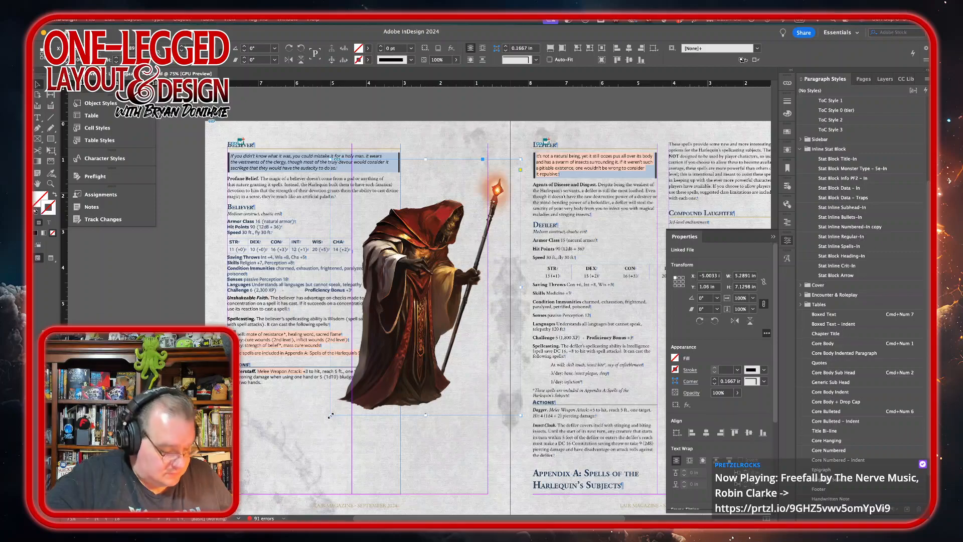
pyautogui.moveTo(330, 417); pyautogui.dragTo(327, 438)
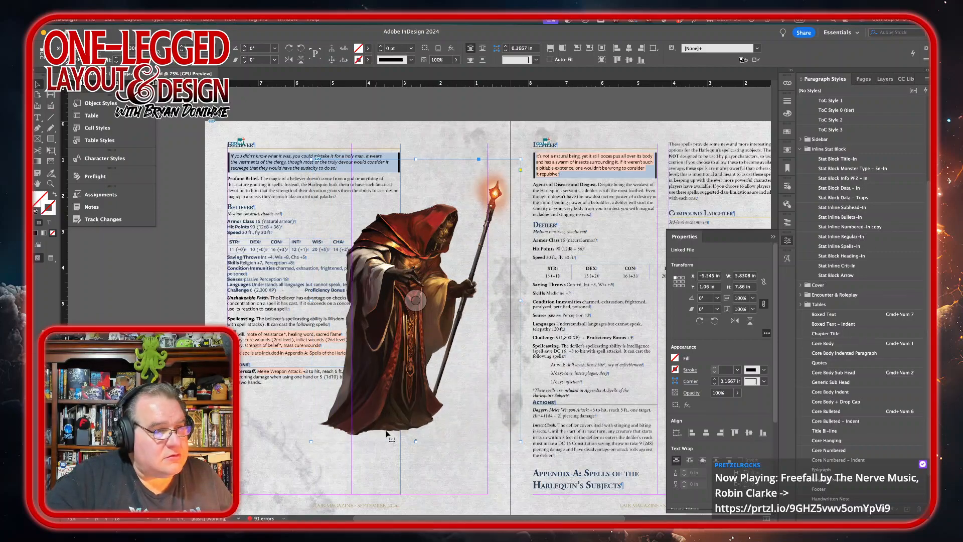
pyautogui.moveTo(455, 412); pyautogui.dragTo(456, 414)
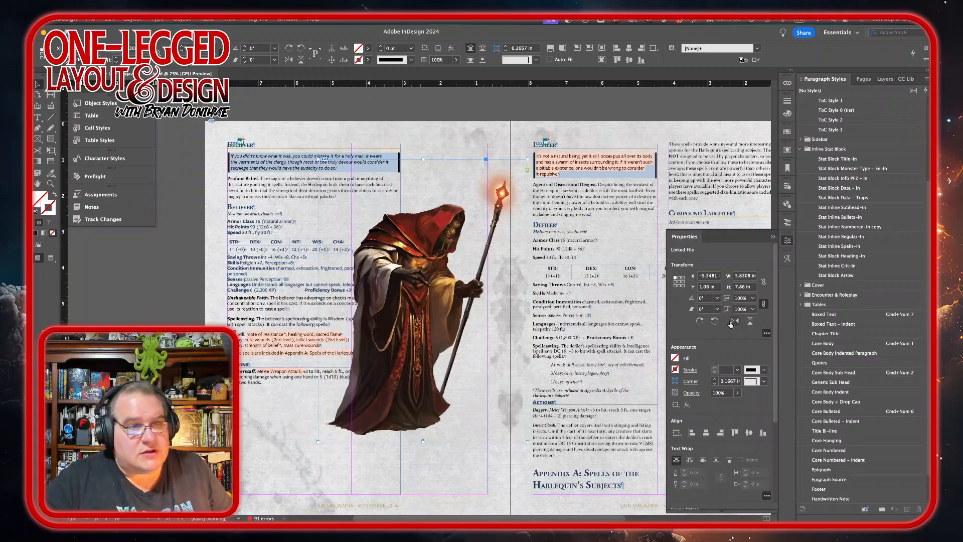
# Step: Wrap text around the Believer art's shape on the left side only, using an Alpha Channel contour with a 0.25 in offset
pyautogui.click(788, 152)
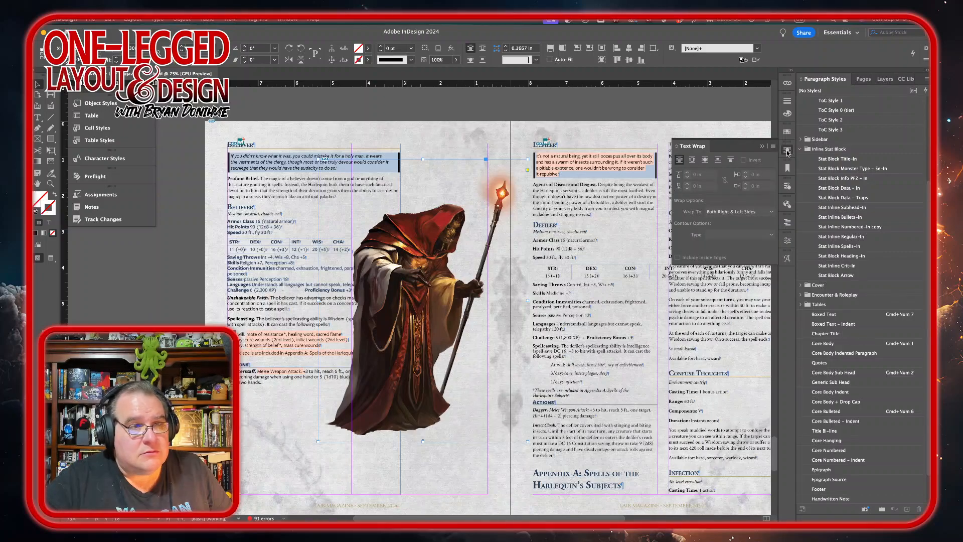
pyautogui.click(704, 160)
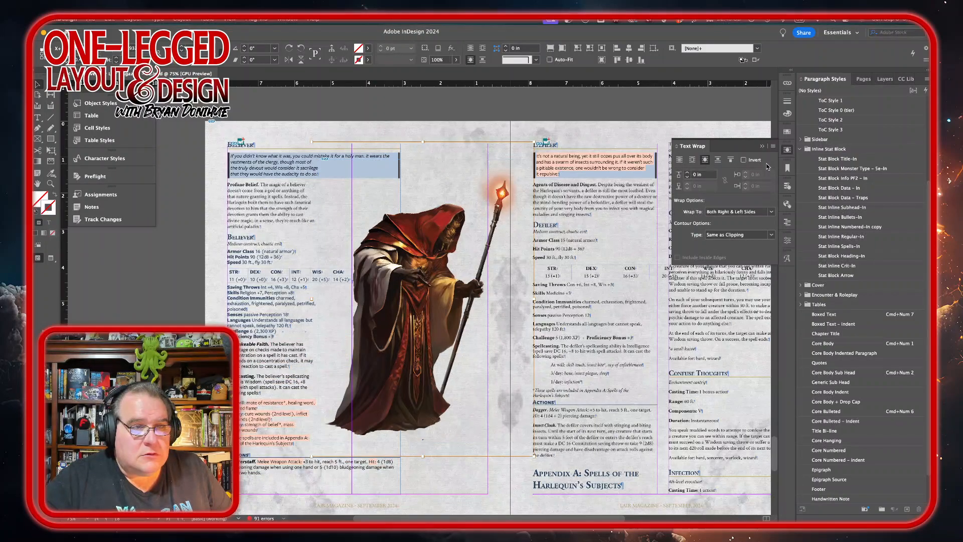
pyautogui.click(770, 212)
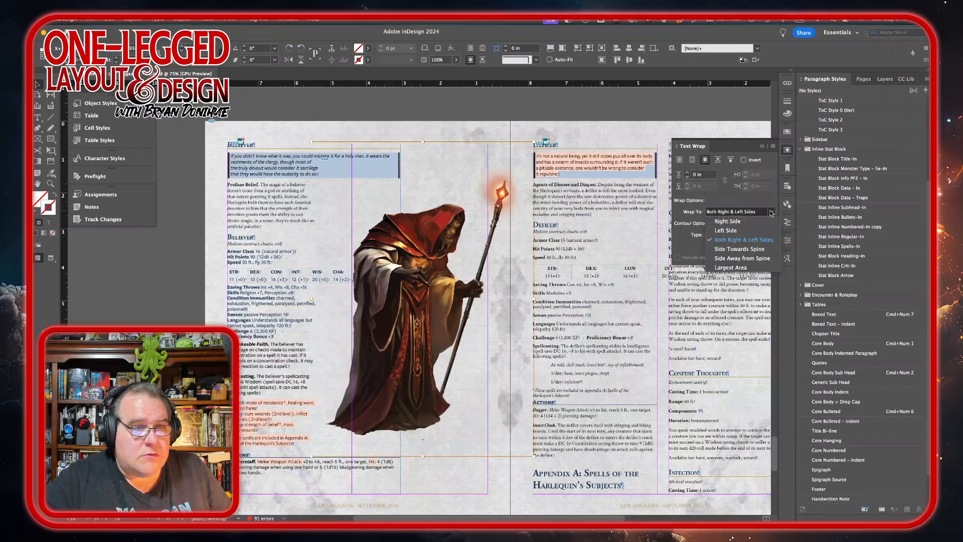
pyautogui.click(740, 231)
pyautogui.click(772, 236)
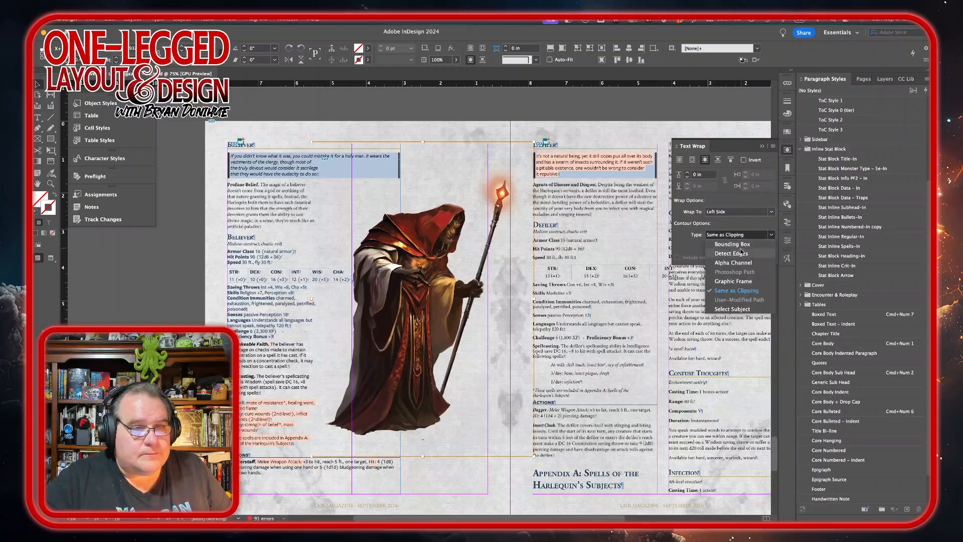
pyautogui.click(733, 262)
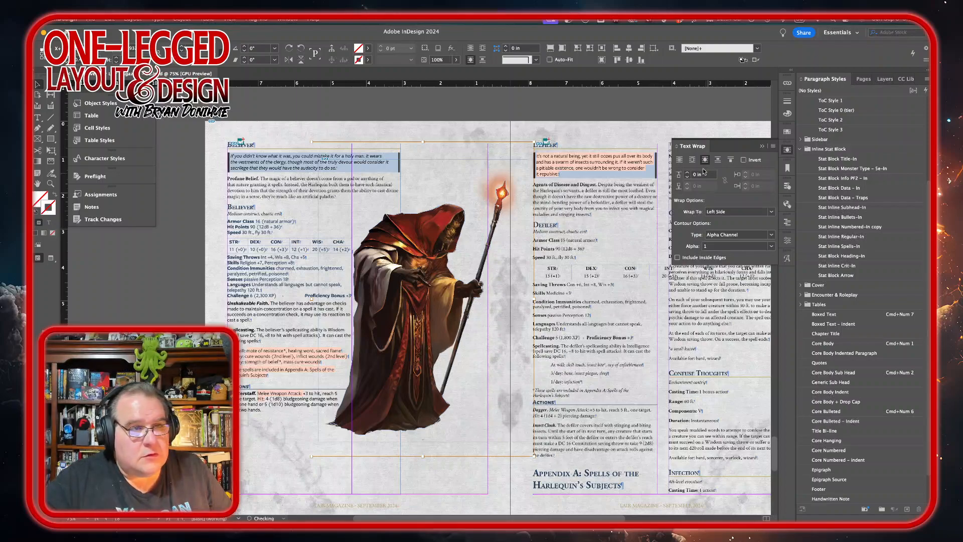
pyautogui.click(688, 173)
pyautogui.click(688, 174)
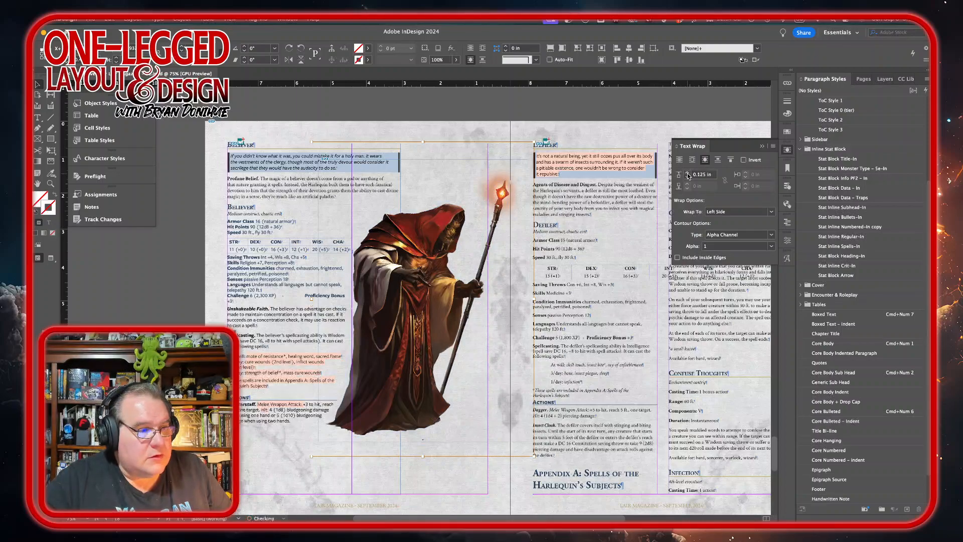
pyautogui.click(688, 174)
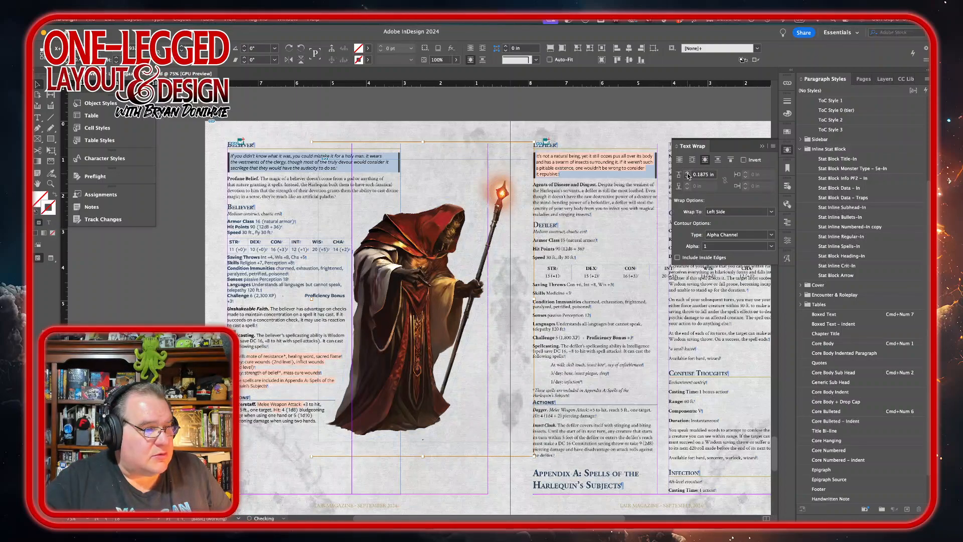
pyautogui.click(688, 174)
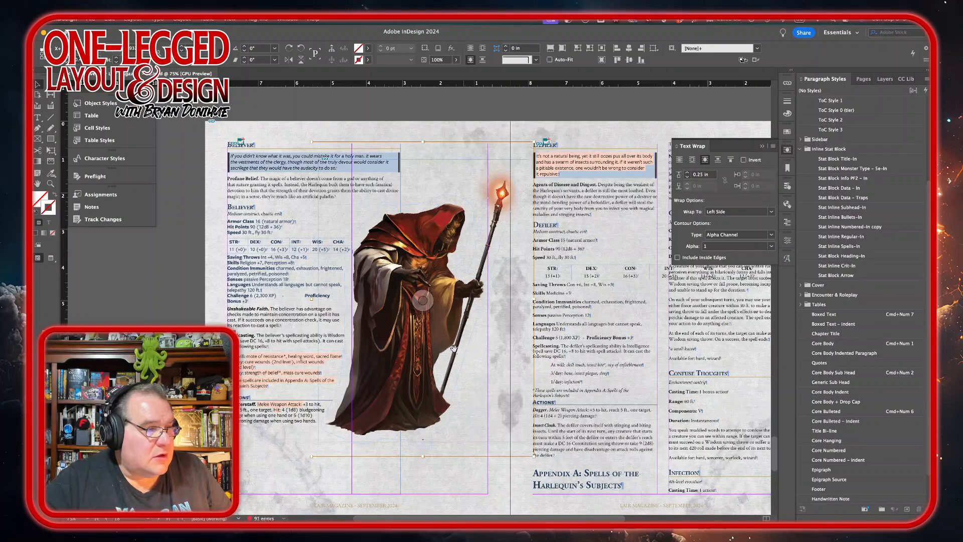
# Step: Delete the extra characters before Proficiency Bonus in the Believer stat block's Challenge line
pyautogui.click(303, 292)
pyautogui.doubleClick(303, 293)
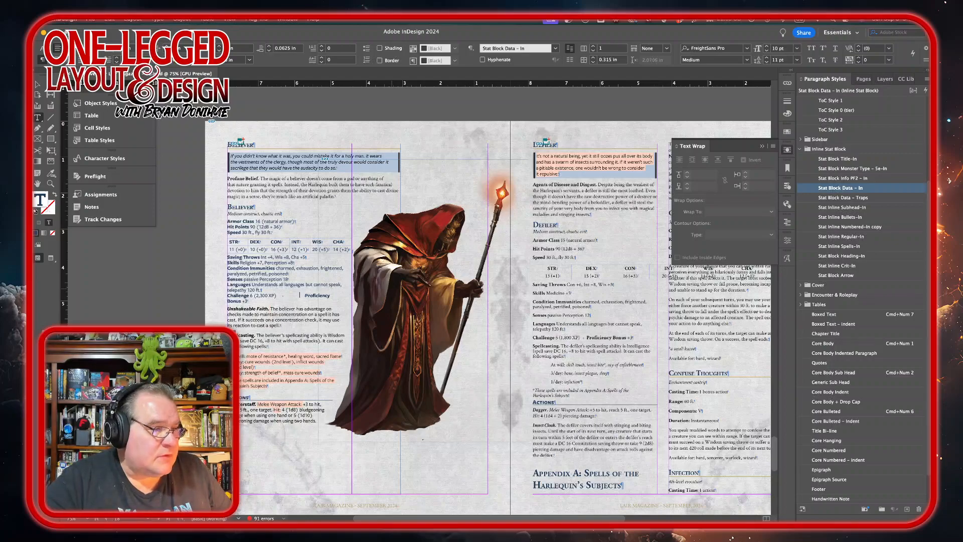
pyautogui.press('Delete')
pyautogui.press('Delete')
pyautogui.press('Delete')
pyautogui.press('Delete')
pyautogui.press('BackSpace')
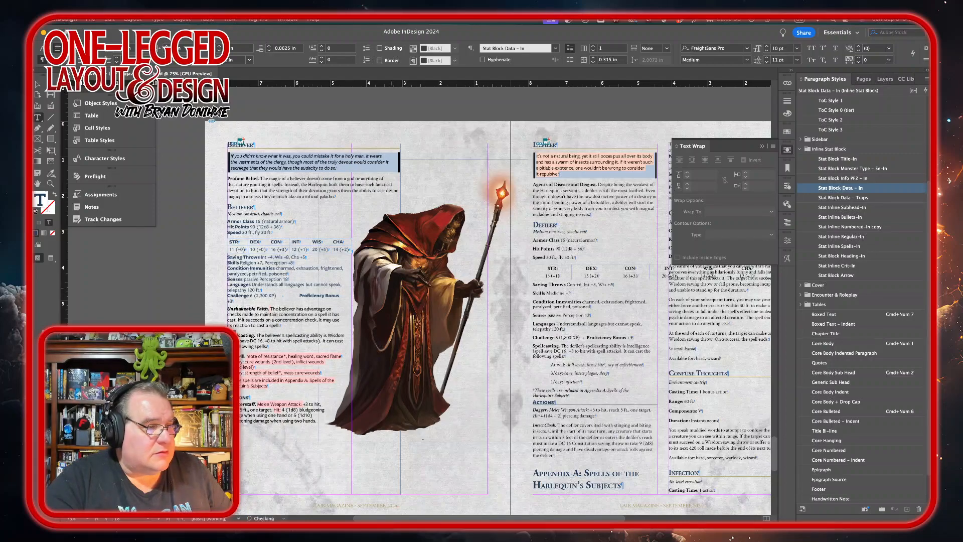
pyautogui.press('BackSpace')
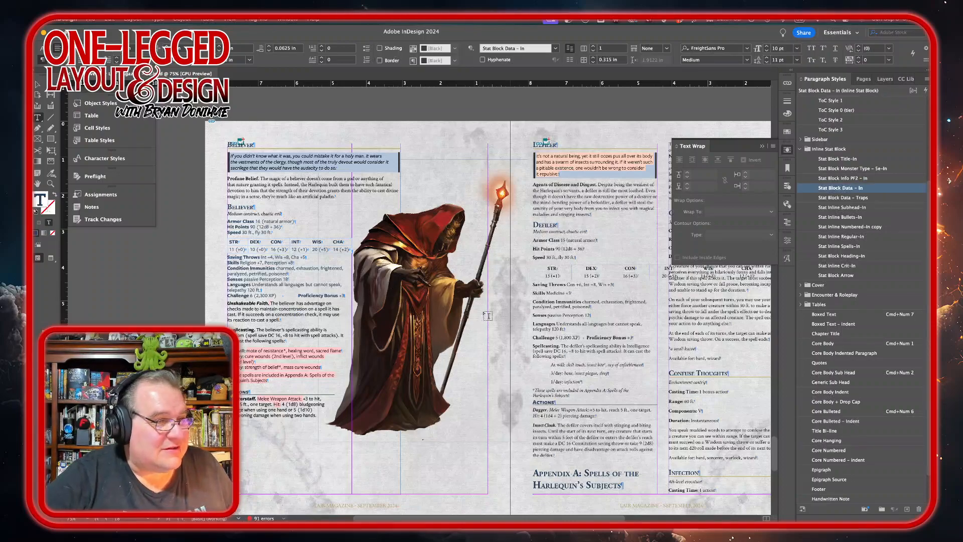
pyautogui.press('Escape')
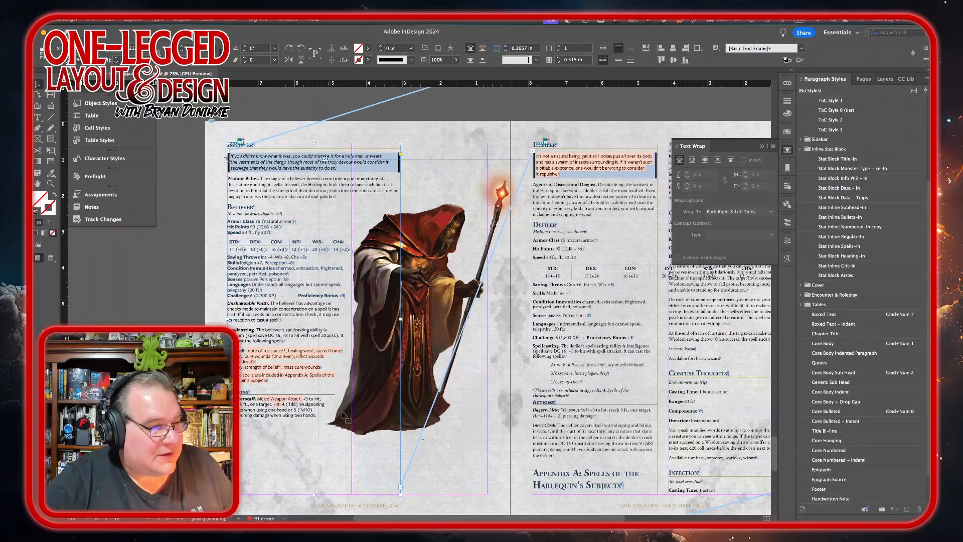
# Step: Nudge the Believer art further down the page
pyautogui.click(463, 446)
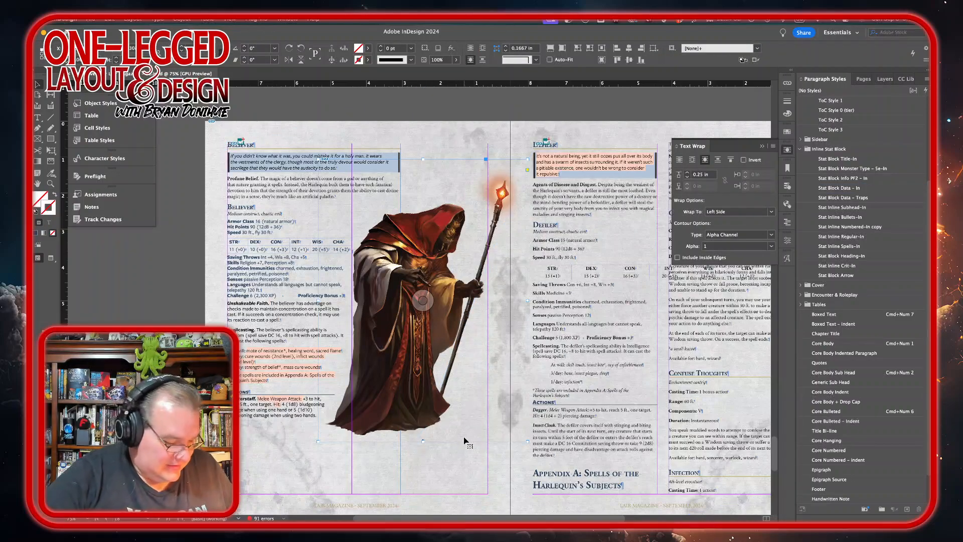
pyautogui.hotkey('shift', 'Down')
pyautogui.hotkey('shift', 'Down')
pyautogui.hotkey('shift', 'Down')
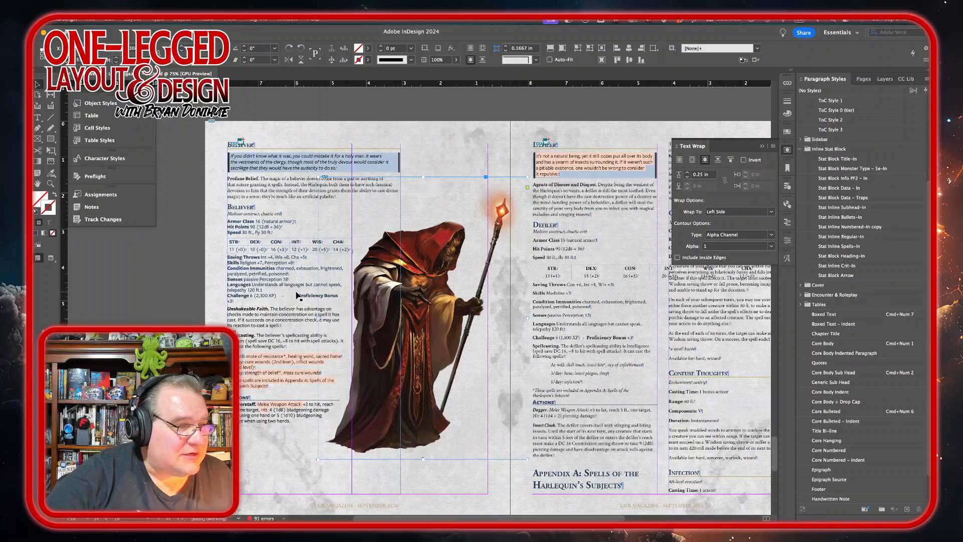
# Step: Delete another character before Proficiency Bonus so it sits on the Believer's Challenge line
pyautogui.click(295, 296)
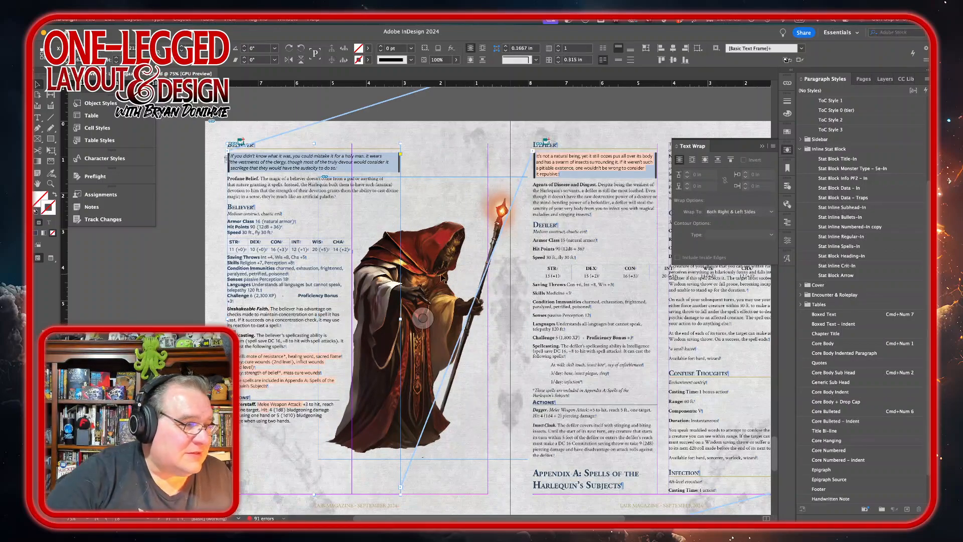
pyautogui.doubleClick(338, 286)
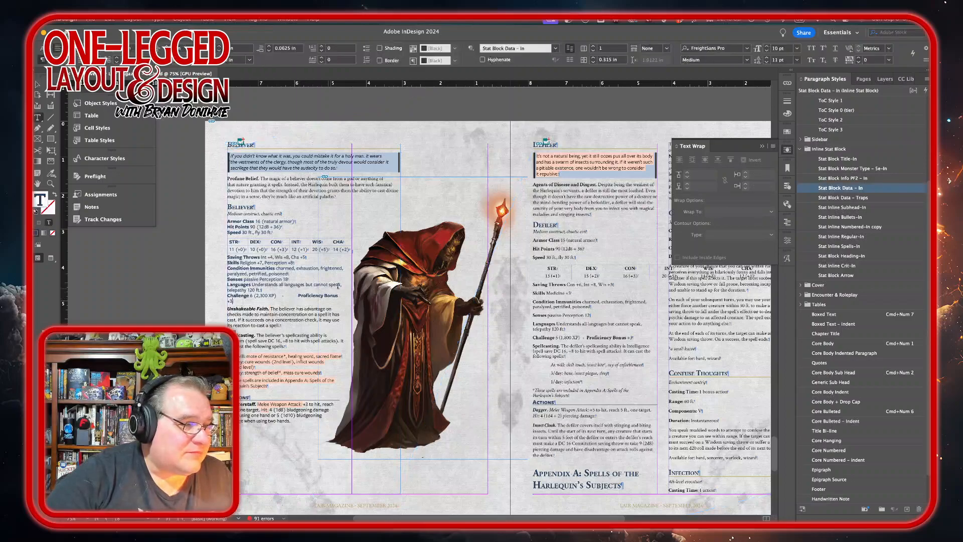
pyautogui.click(296, 295)
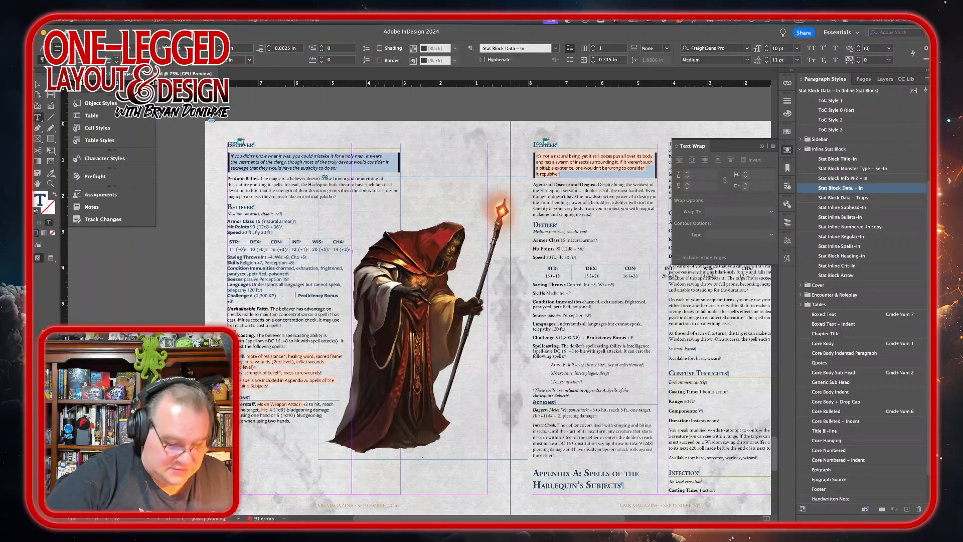
pyautogui.press('BackSpace')
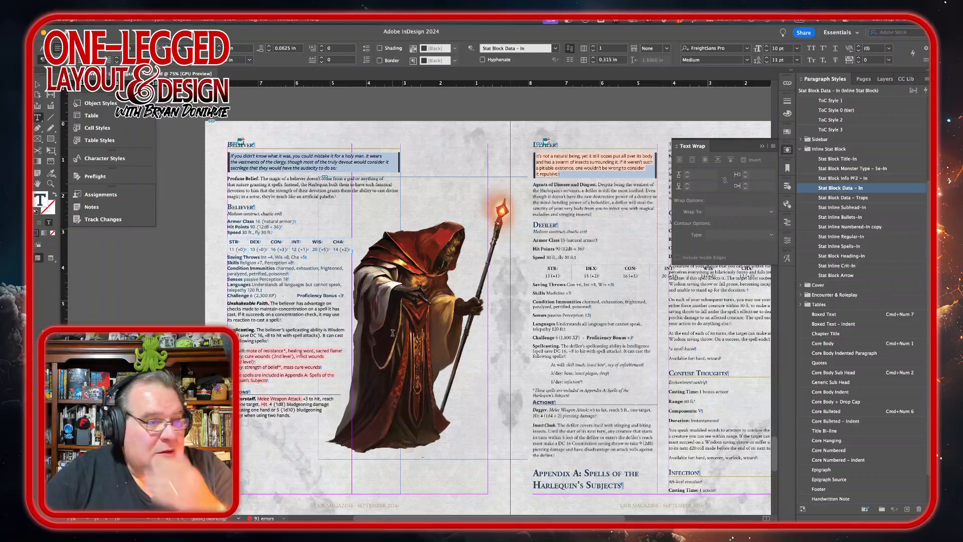
# Step: Apply the Stat Block Monster Type – Se-In paragraph style to the Defiler's "Medium construct, chaotic evil" line
pyautogui.hscroll(5, 443, 311)
pyautogui.scroll(2, 443, 311)
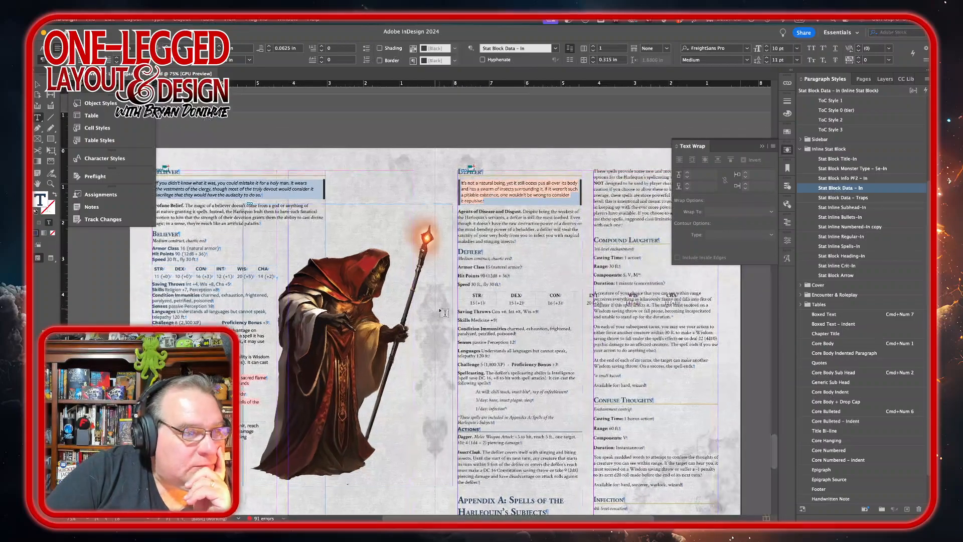
pyautogui.hscroll(8, 443, 311)
pyautogui.scroll(-3, 443, 311)
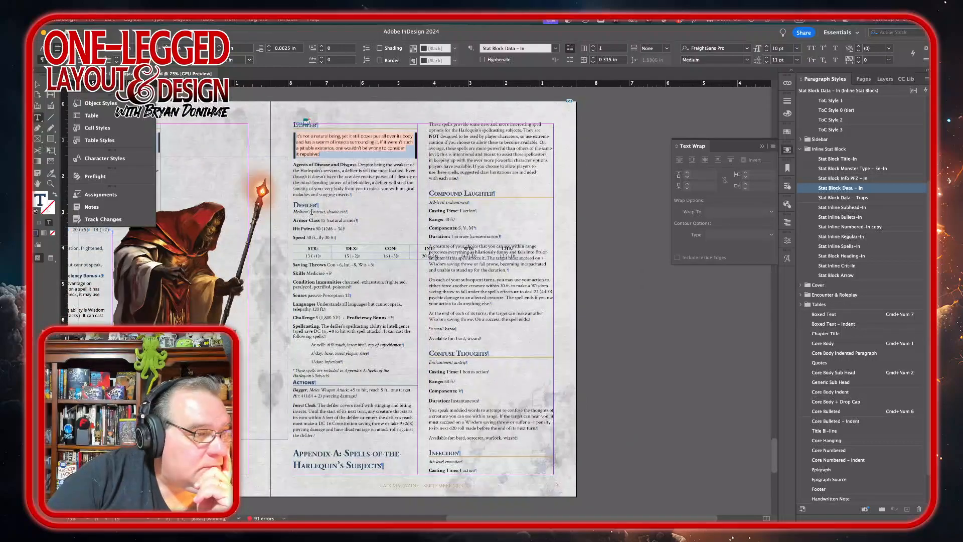
pyautogui.tripleClick(329, 213)
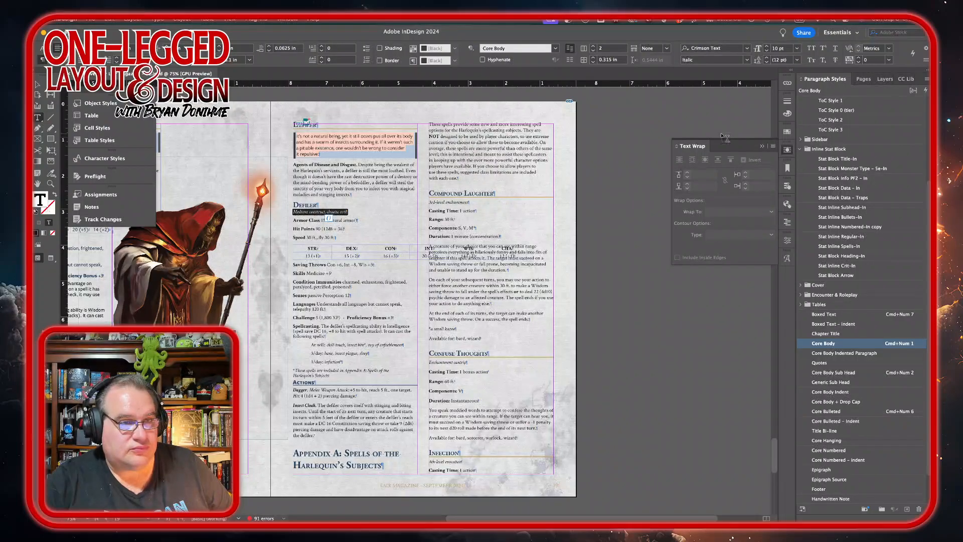
pyautogui.click(847, 169)
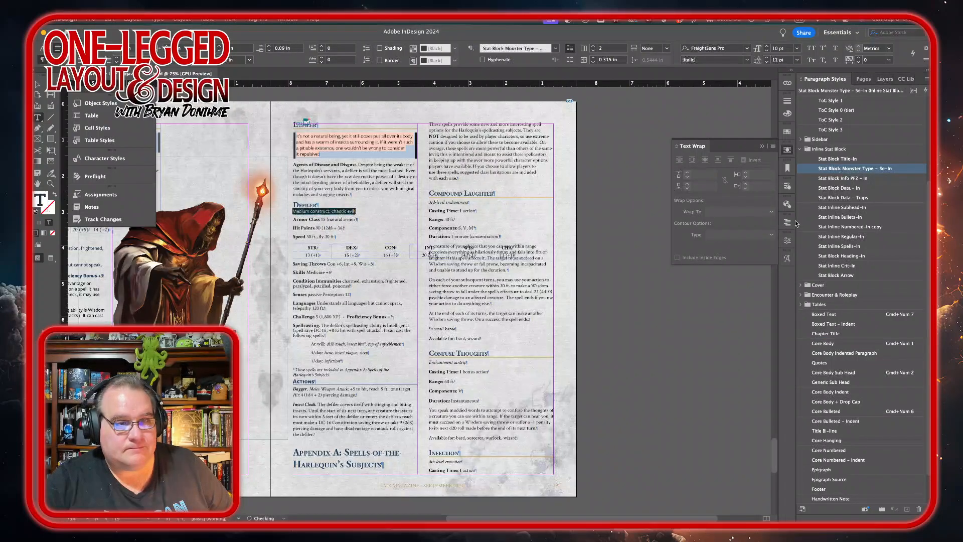
# Step: Set the Defiler type line's font style to Medium Italic
pyautogui.click(787, 240)
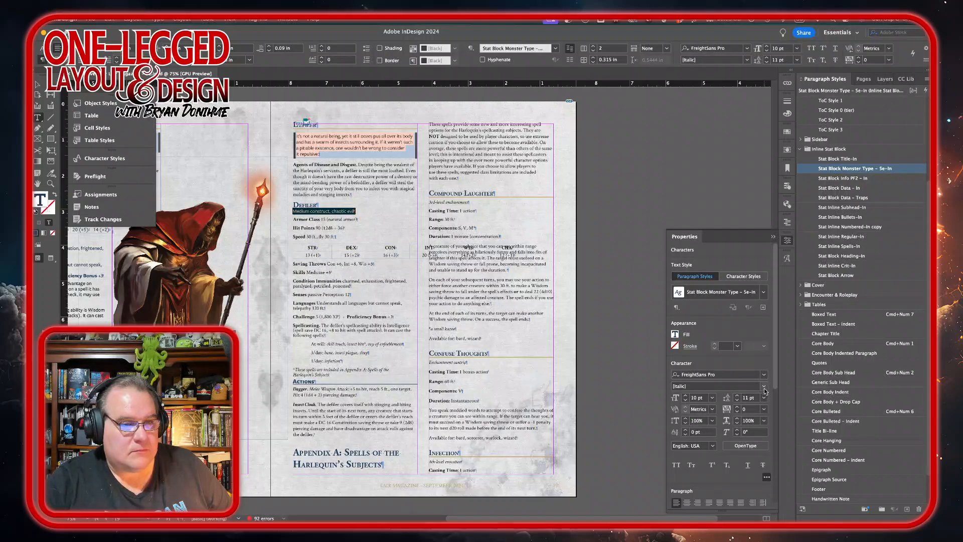
pyautogui.click(763, 385)
pyautogui.click(697, 442)
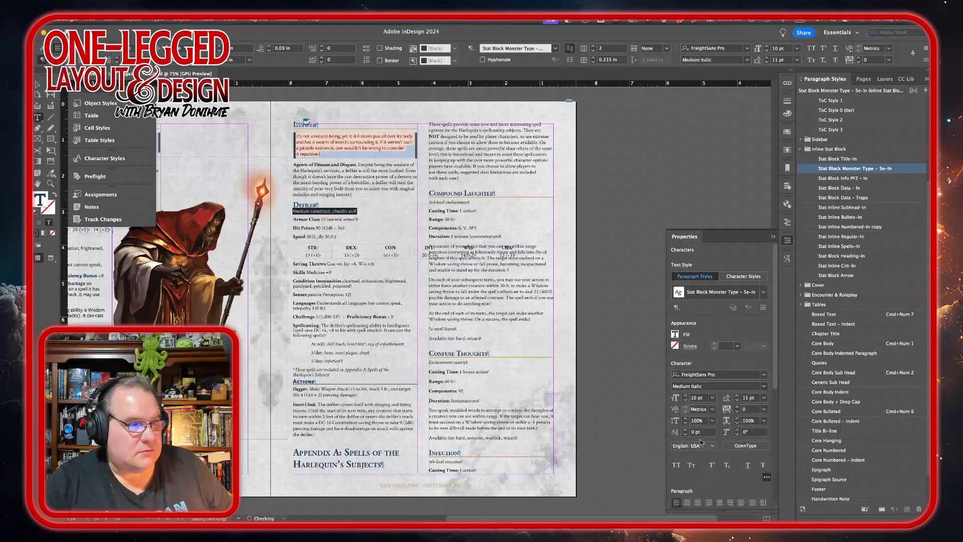
# Step: Apply the Core Body paragraph style to the Defiler's Armor Class, Hit Points and Speed lines
pyautogui.moveTo(303, 219); pyautogui.dragTo(304, 236)
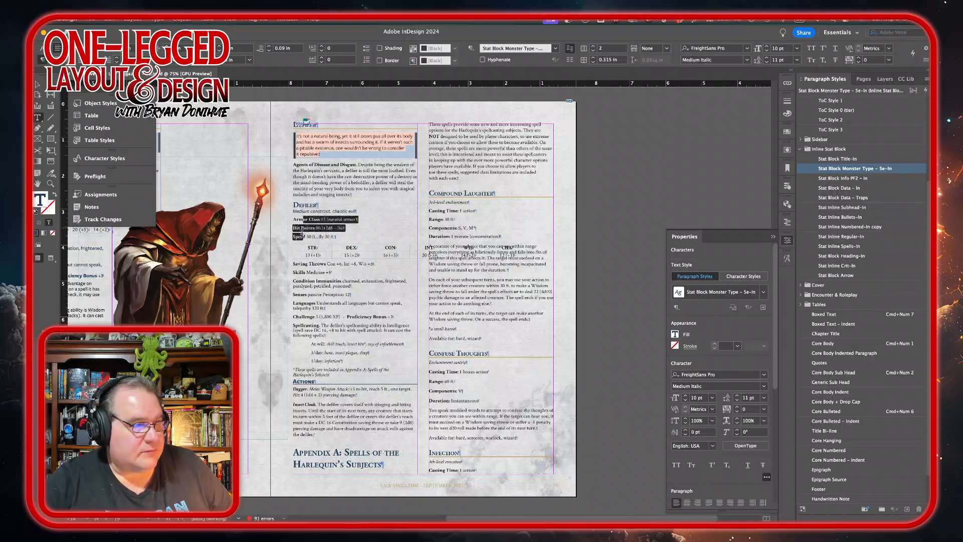
pyautogui.press('super+KP_1')
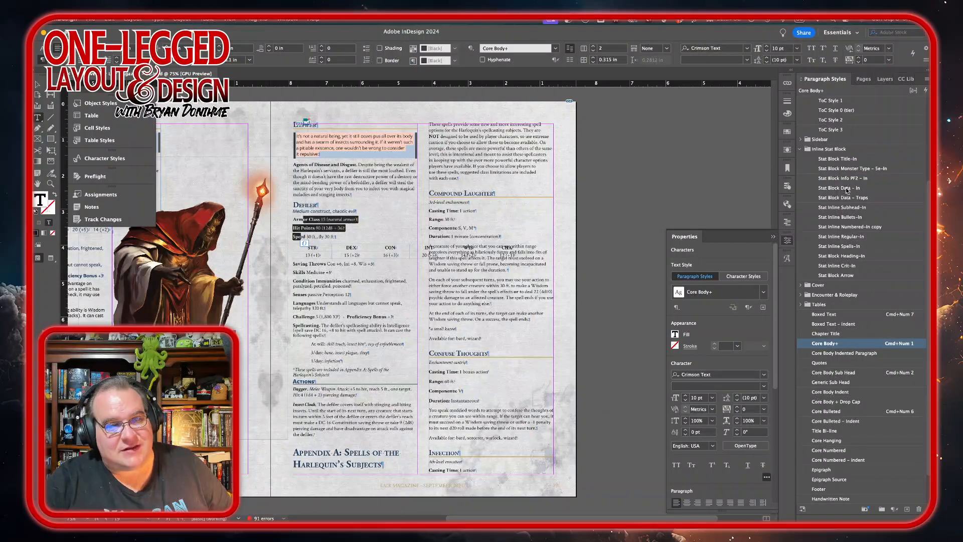
# Step: Apply the Stat Block Data – In paragraph style to the Defiler's Armor Class, Hit Points, Speed lines and ability score table
pyautogui.click(846, 189)
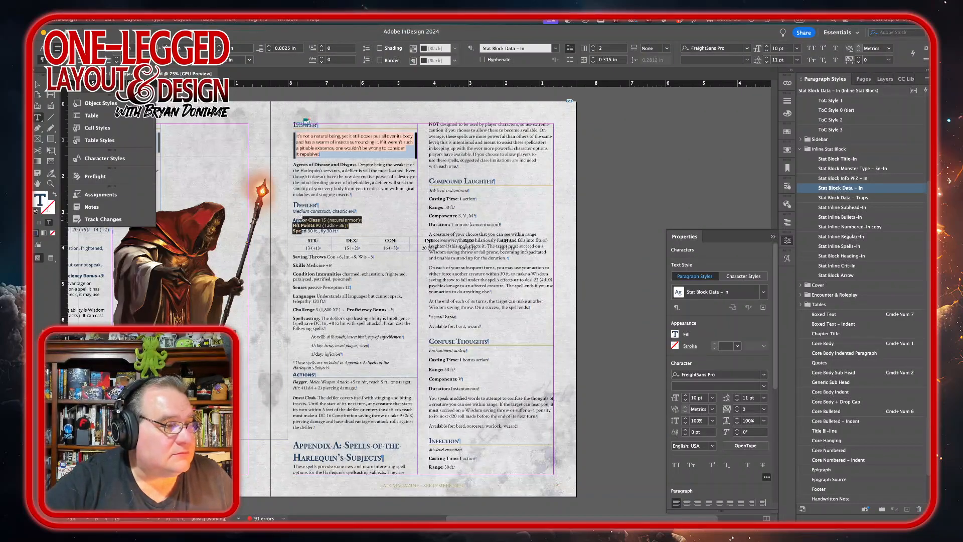
pyautogui.moveTo(301, 239); pyautogui.dragTo(527, 246)
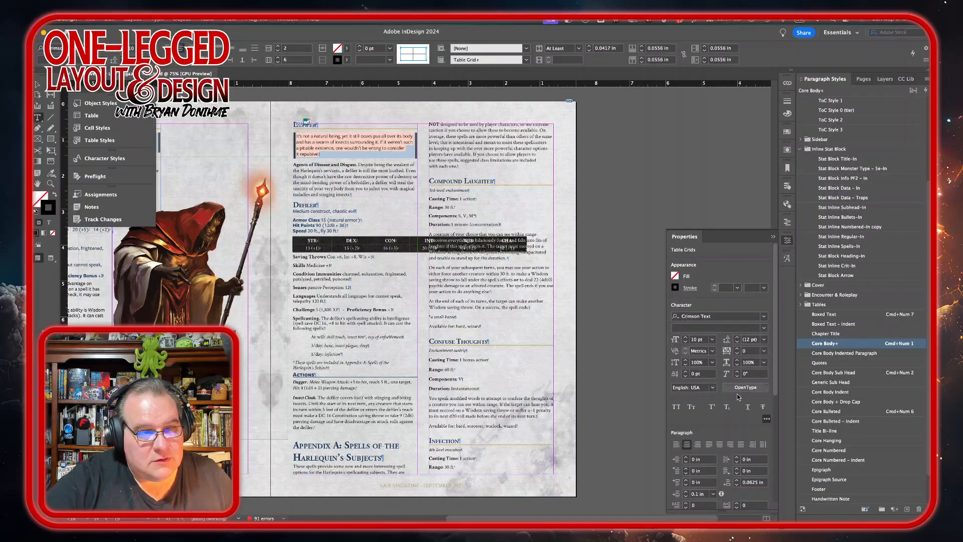
pyautogui.click(842, 189)
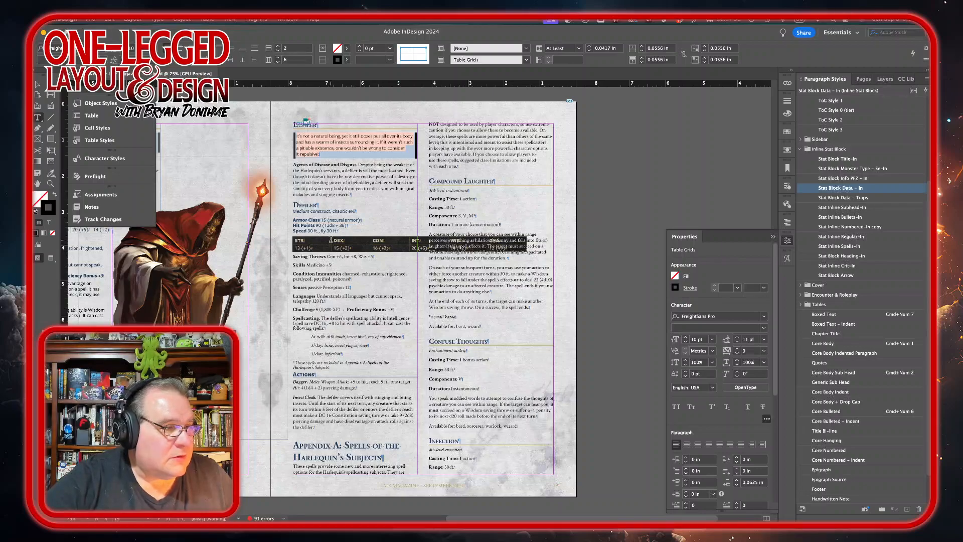
# Step: Distribute the columns of the Defiler's ability score table evenly
pyautogui.moveTo(329, 241); pyautogui.dragTo(418, 240)
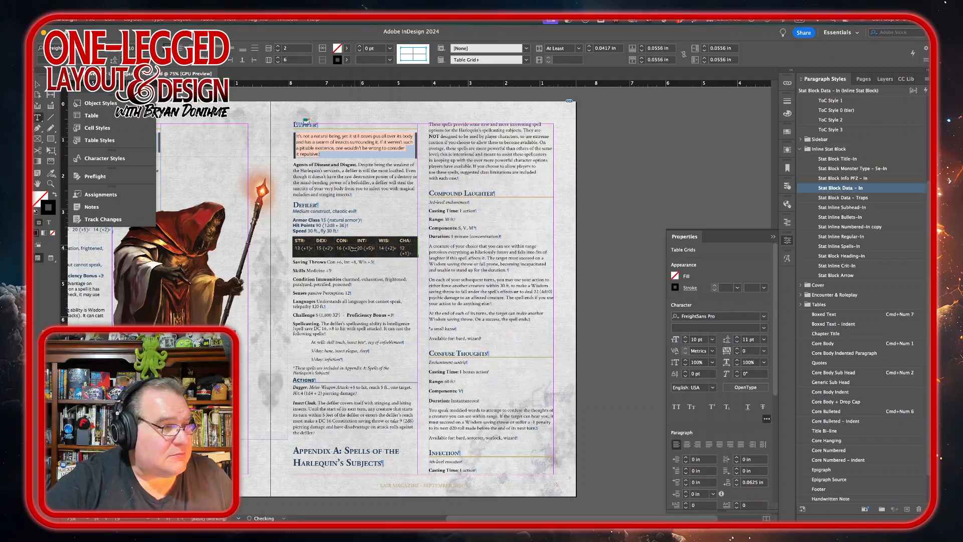
pyautogui.rightClick(355, 254)
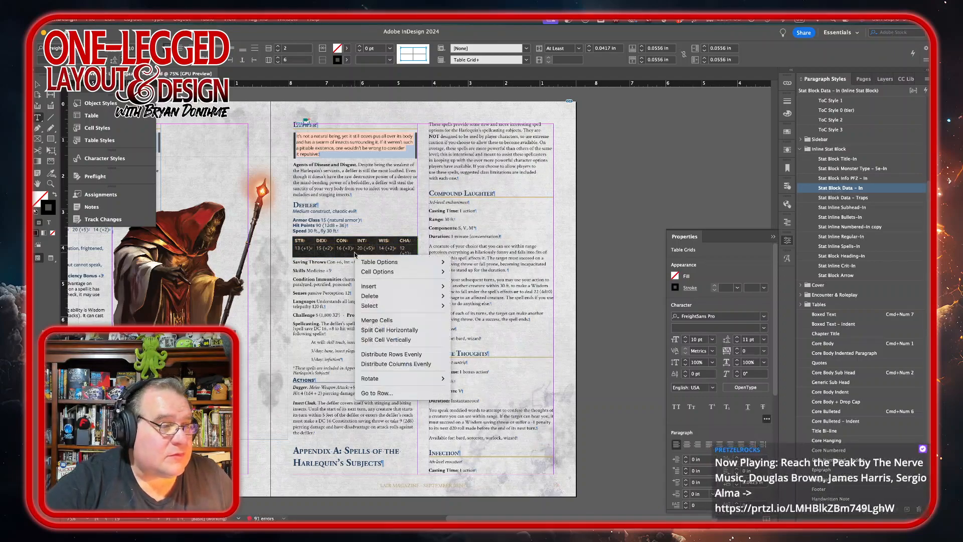
pyautogui.click(407, 366)
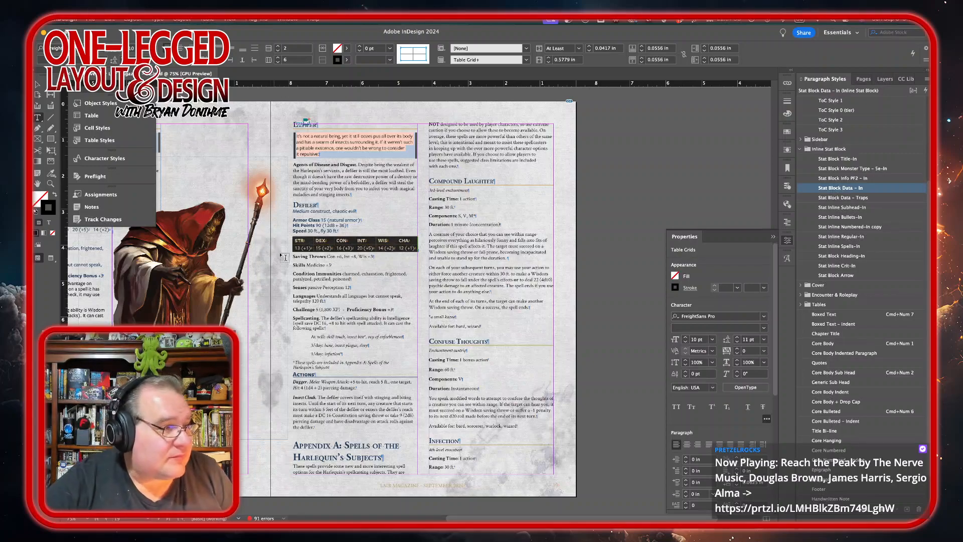
# Step: Apply Stat Block Data – In to the Saving Throws through Challenge lines and tab Proficiency Bonus to the line's end
pyautogui.moveTo(297, 257); pyautogui.dragTo(397, 316)
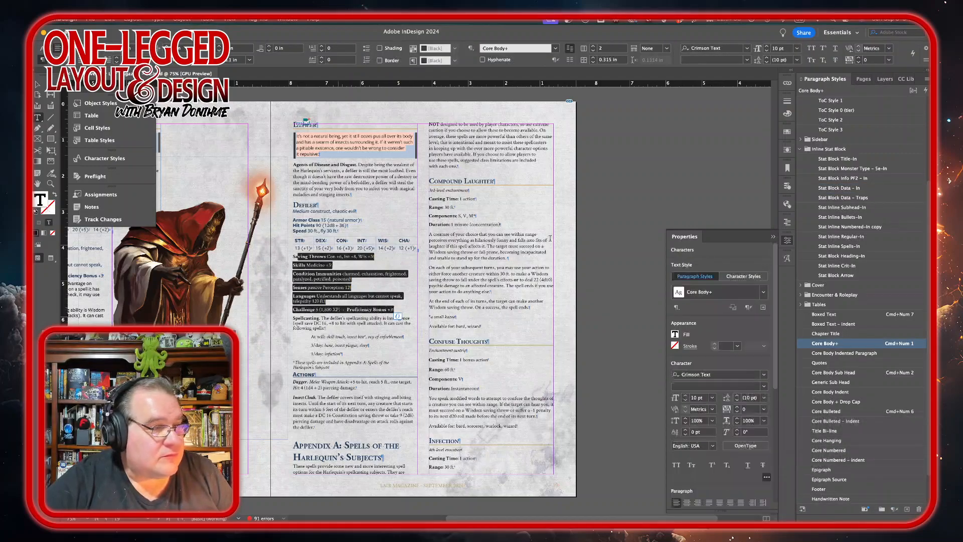
pyautogui.click(840, 187)
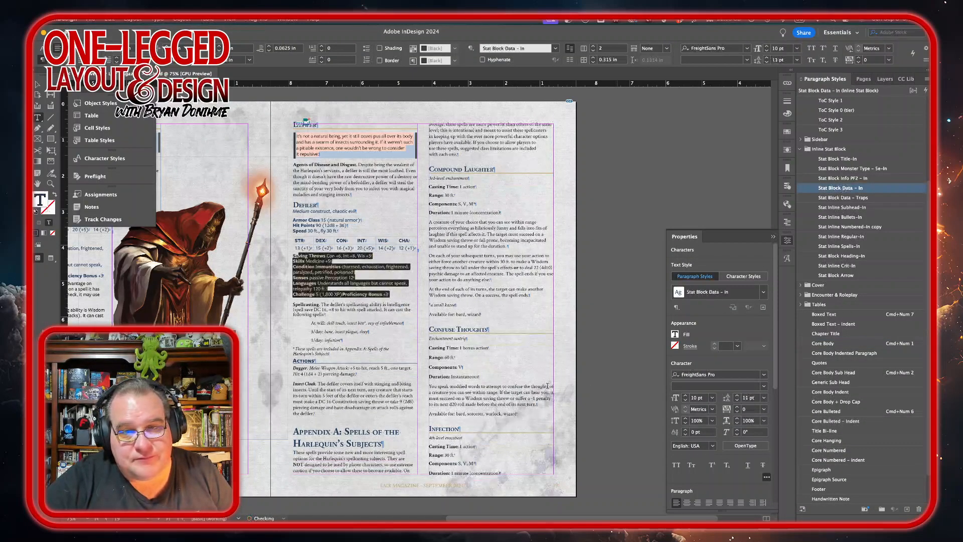
pyautogui.click(342, 294)
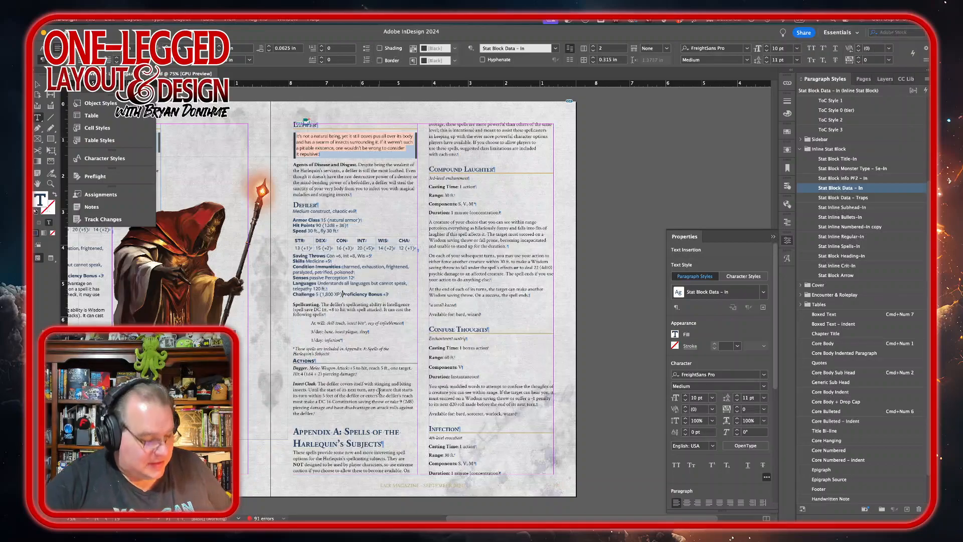
pyautogui.press('Tab')
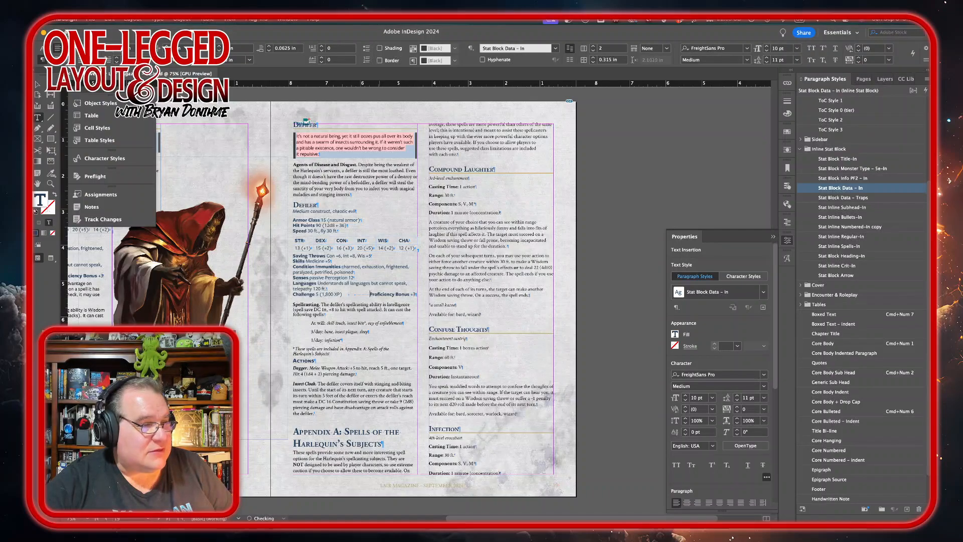
# Step: Apply Stat Inline Regular-In to the Spellcasting paragraph and Stat Inline Spells-In to its three spell lines
pyautogui.click(325, 313)
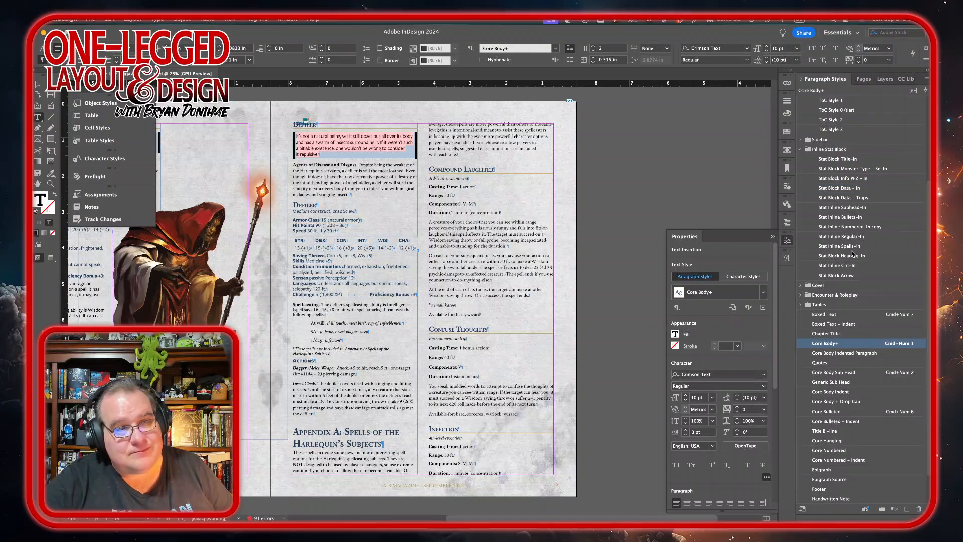
pyautogui.click(848, 238)
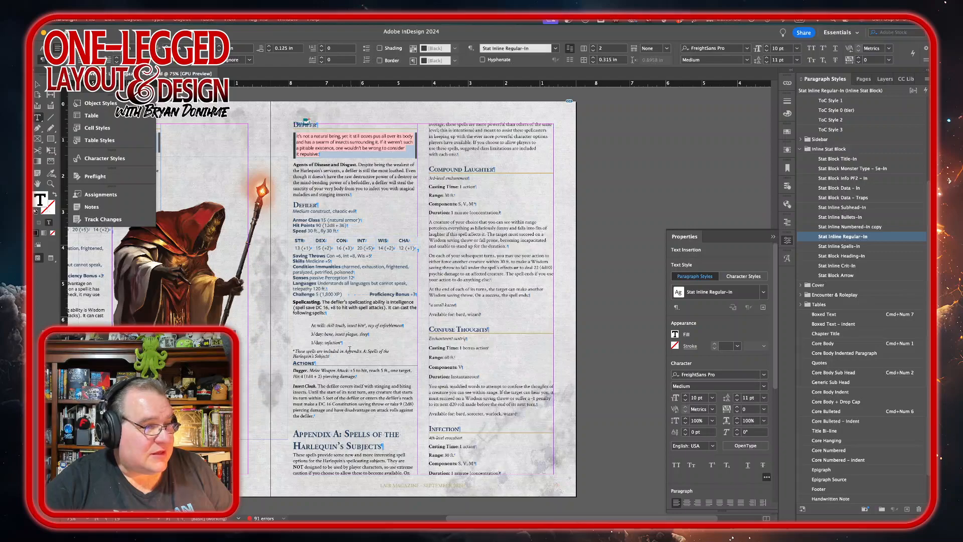
pyautogui.moveTo(323, 324); pyautogui.dragTo(325, 343)
pyautogui.click(825, 343)
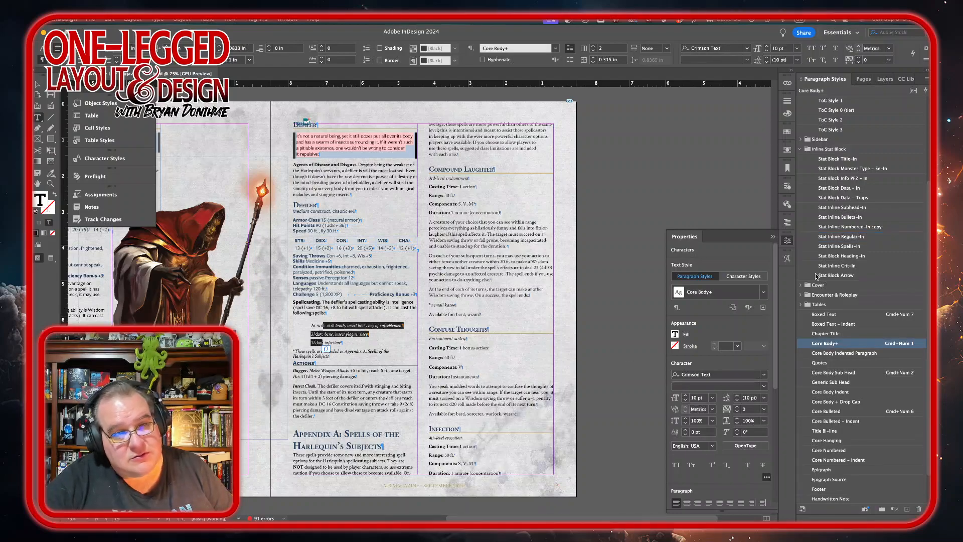
pyautogui.click(846, 247)
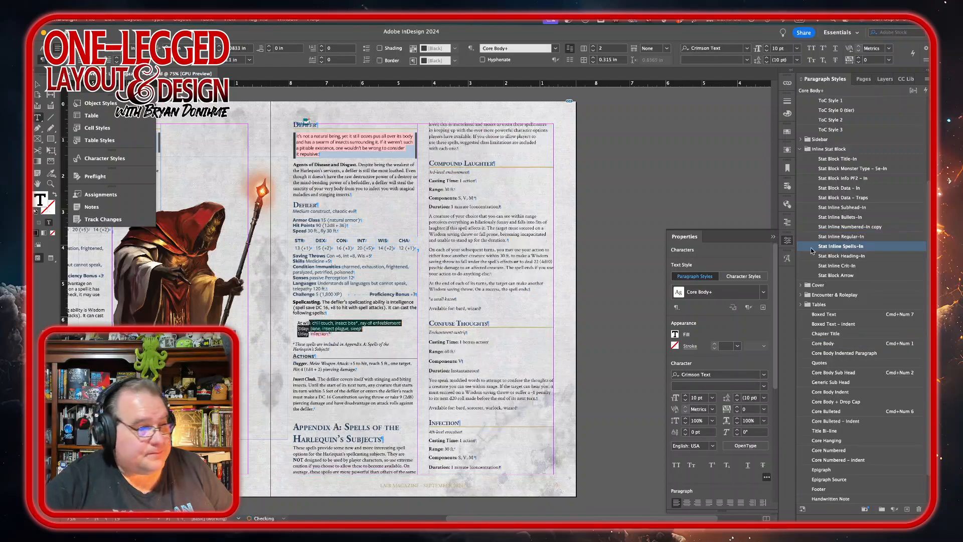
# Step: Apply Stat Inline Regular-In to the spells footnote and the Dagger and Insect Cloak action paragraphs
pyautogui.click(315, 345)
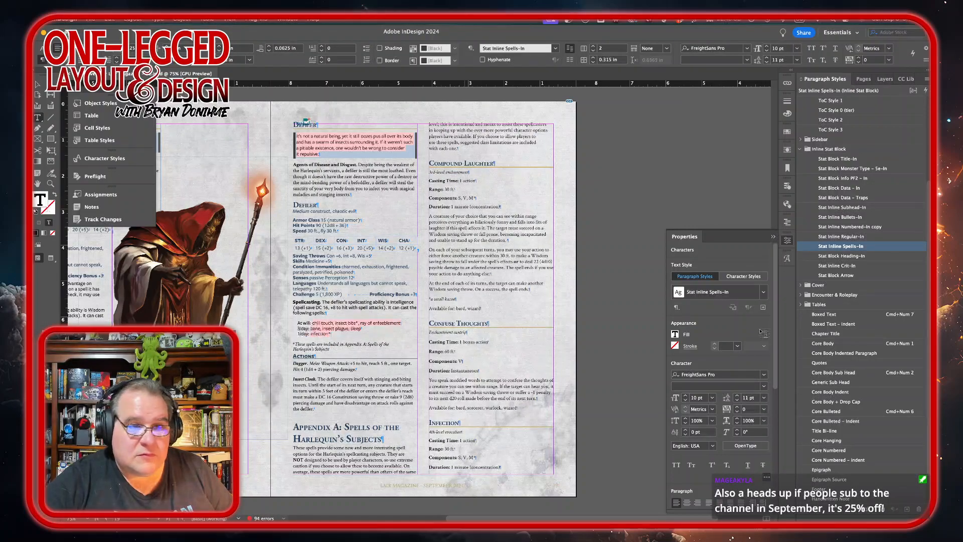
pyautogui.click(848, 236)
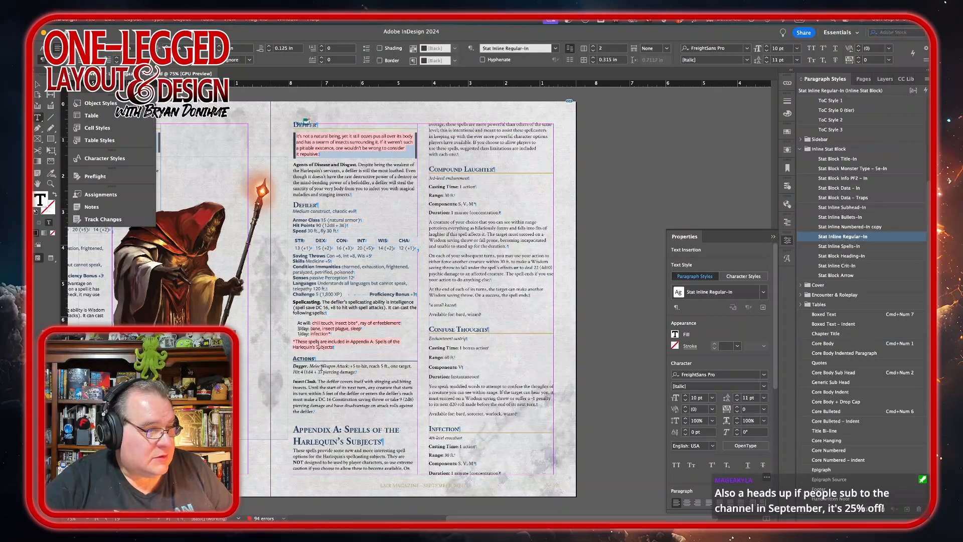
pyautogui.moveTo(322, 372); pyautogui.dragTo(317, 399)
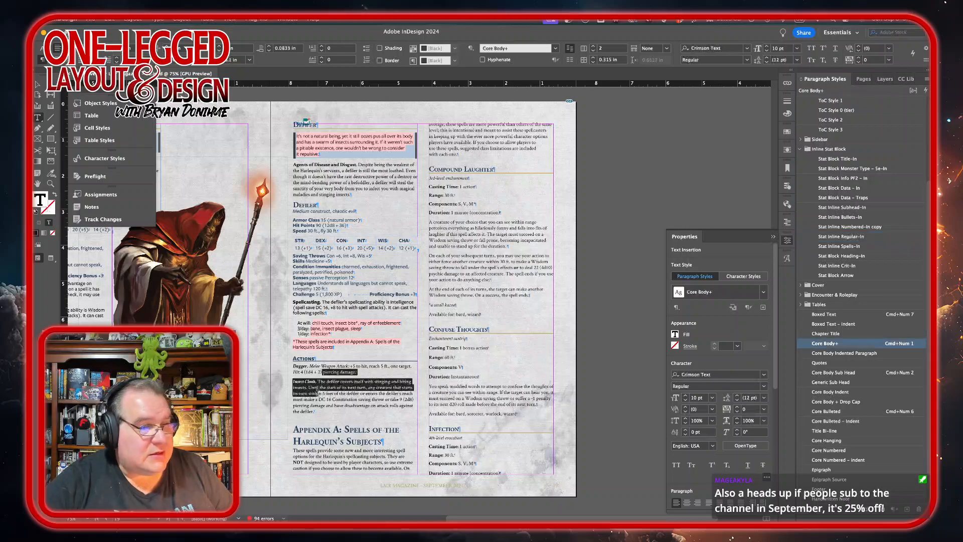
pyautogui.click(860, 237)
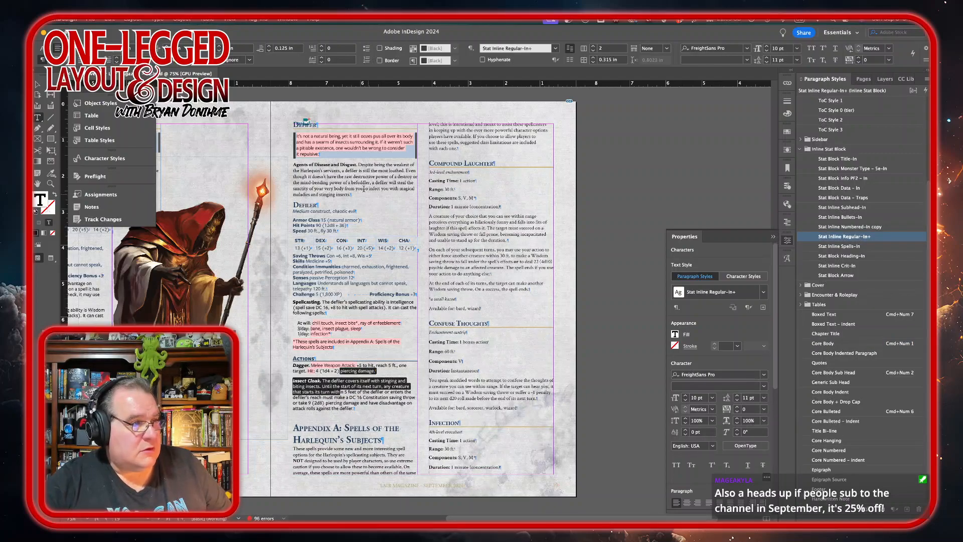
# Step: Apply the Boxed Text paragraph style to the Defiler quote box and set its font style to Medium Italic
pyautogui.click(334, 153)
pyautogui.press('super+KP_7')
pyautogui.moveTo(334, 153); pyautogui.dragTo(284, 135)
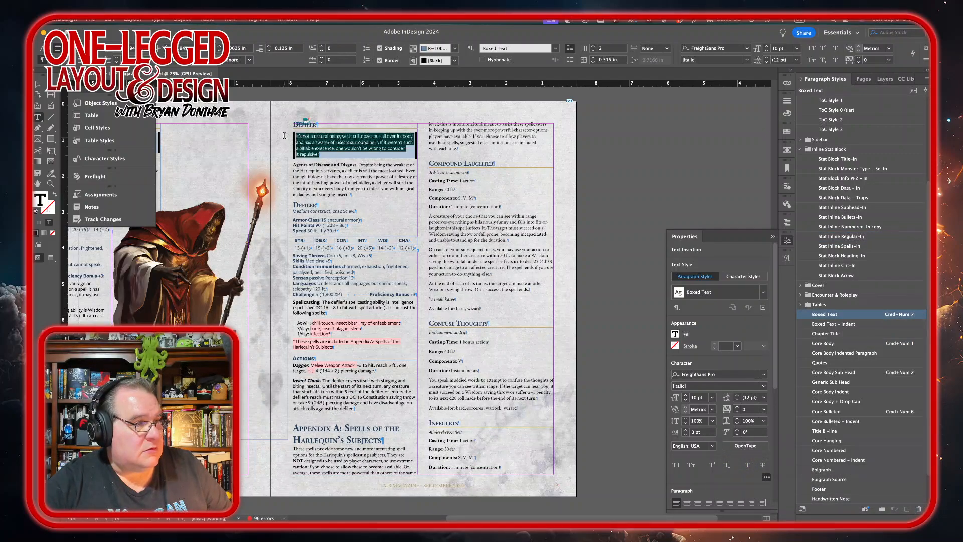
pyautogui.click(763, 386)
pyautogui.click(720, 441)
# Step: Insert a column break after the Insect Cloak paragraph so Appendix A starts the next column
pyautogui.hscroll(-1, 324, 296)
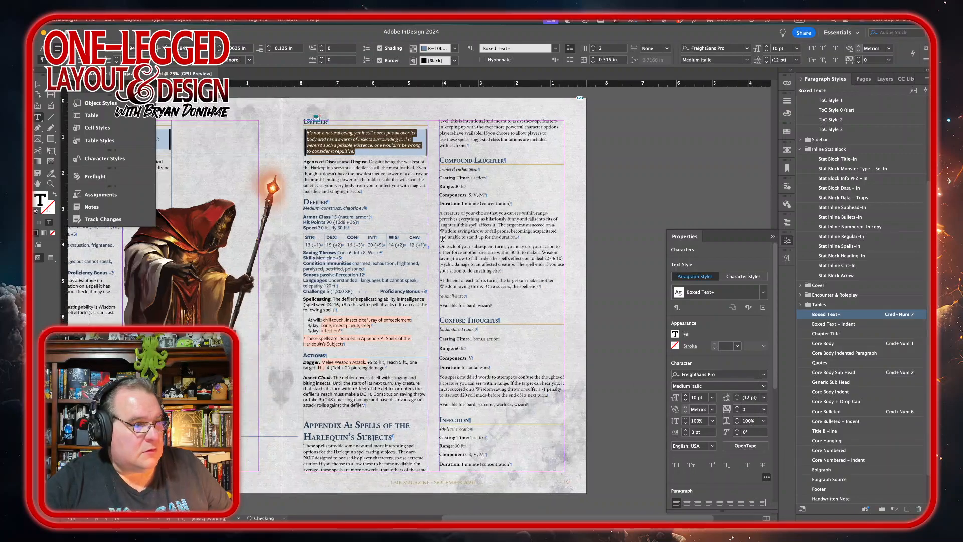
pyautogui.hscroll(-2, 442, 240)
pyautogui.scroll(-1, 442, 240)
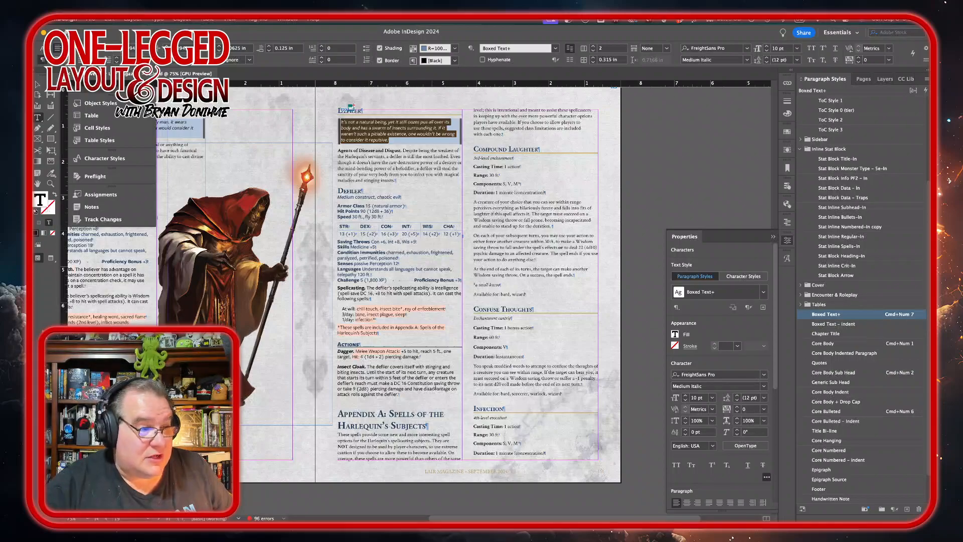
pyautogui.click(406, 395)
pyautogui.press('KP_Enter')
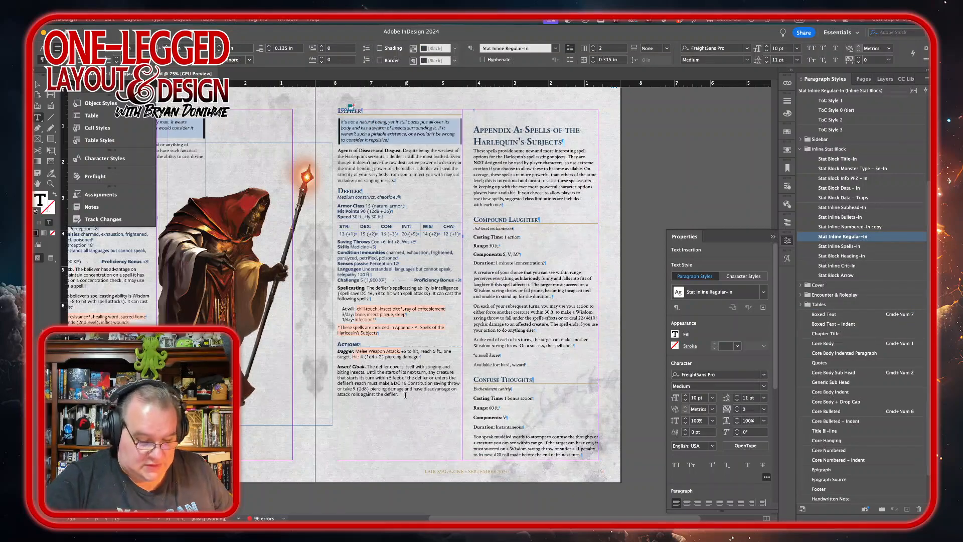
pyautogui.press('BackSpace')
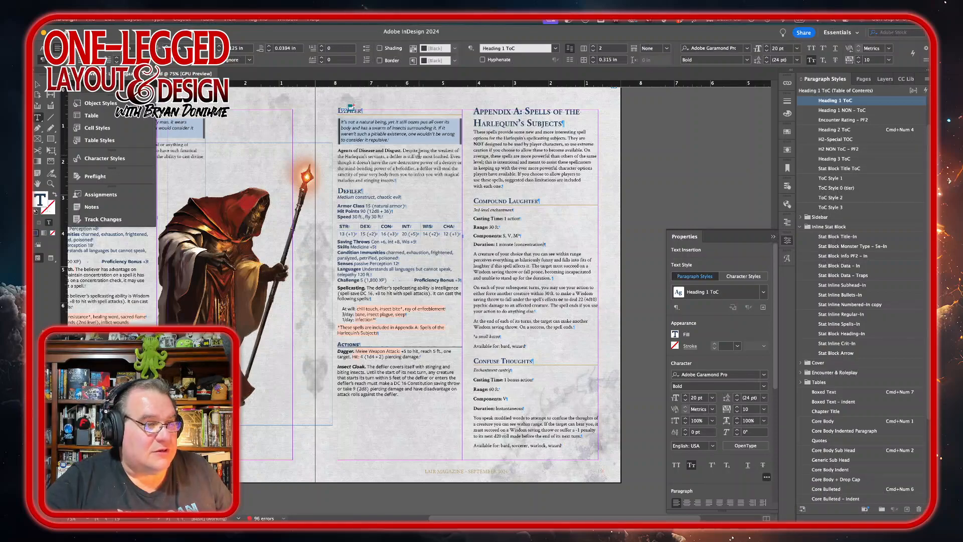
# Step: Place the Defiler.psd artwork from the monster artwork folder beside the Appendix A column
pyautogui.click(420, 164)
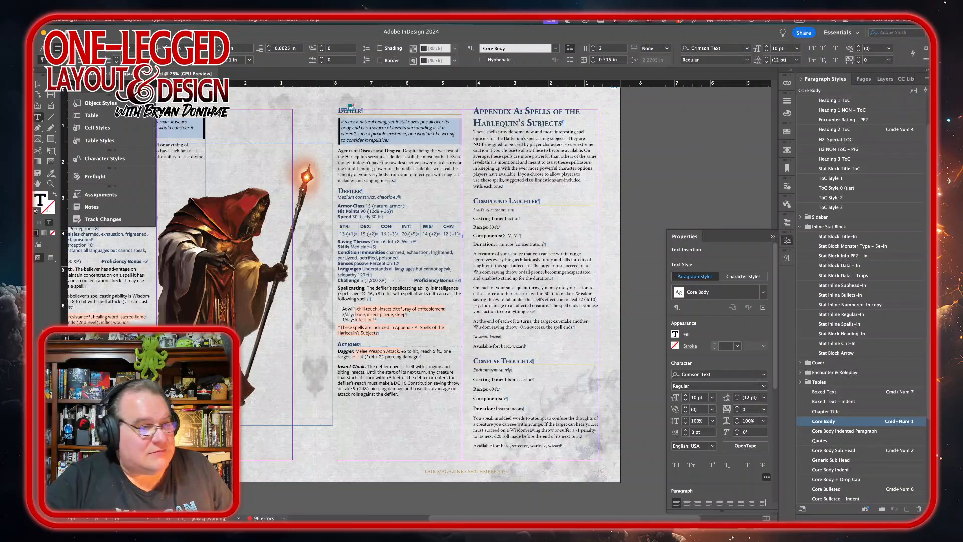
pyautogui.moveTo(226, 516)
pyautogui.press('super+d')
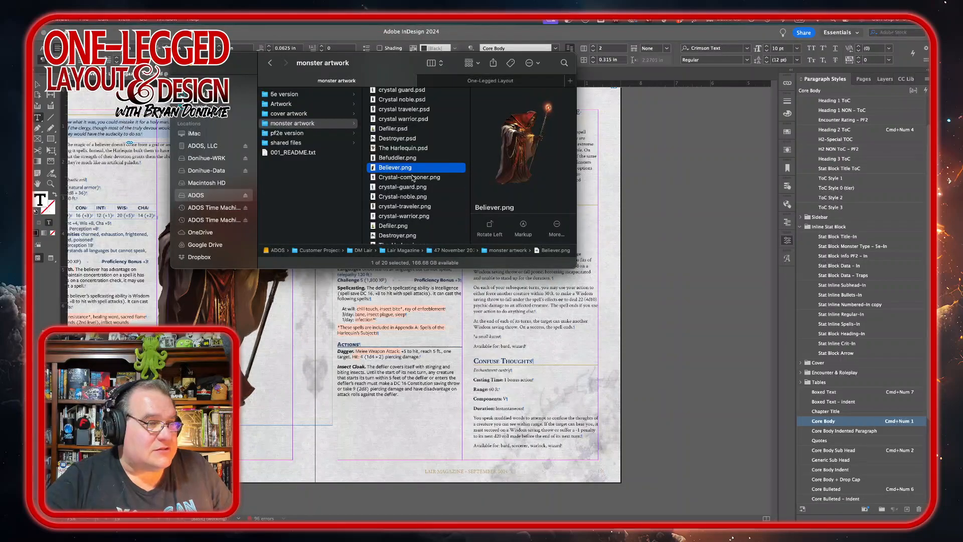
pyautogui.moveTo(377, 66); pyautogui.dragTo(363, 86)
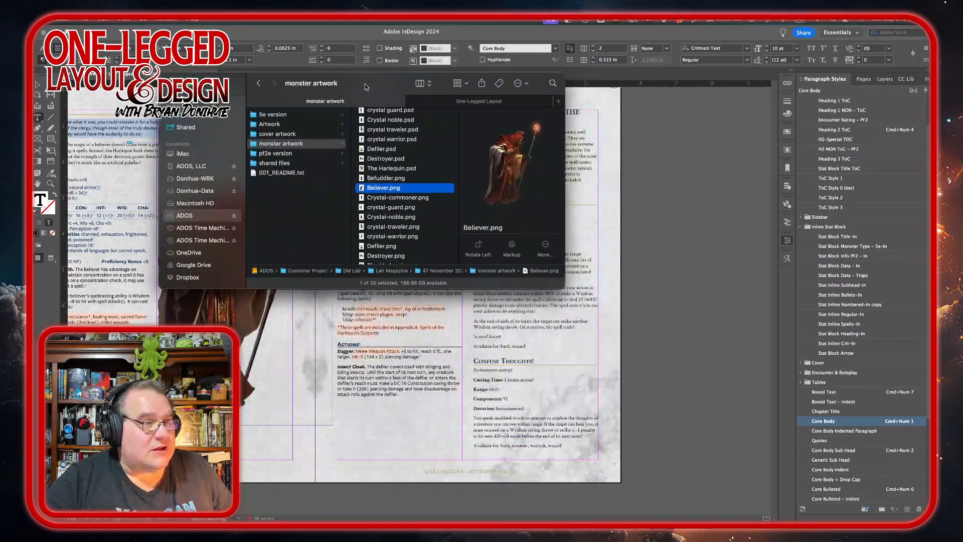
pyautogui.click(376, 150)
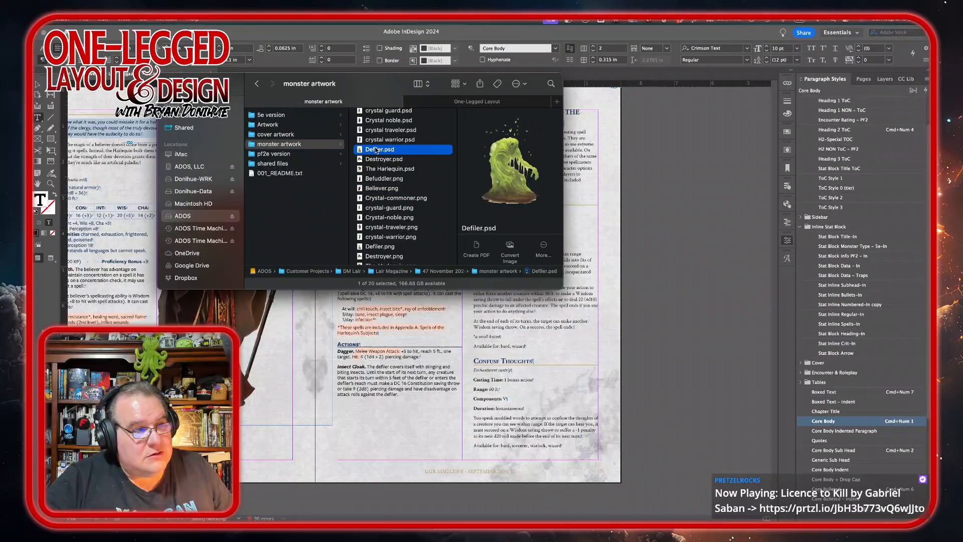
pyautogui.moveTo(377, 150); pyautogui.dragTo(648, 148)
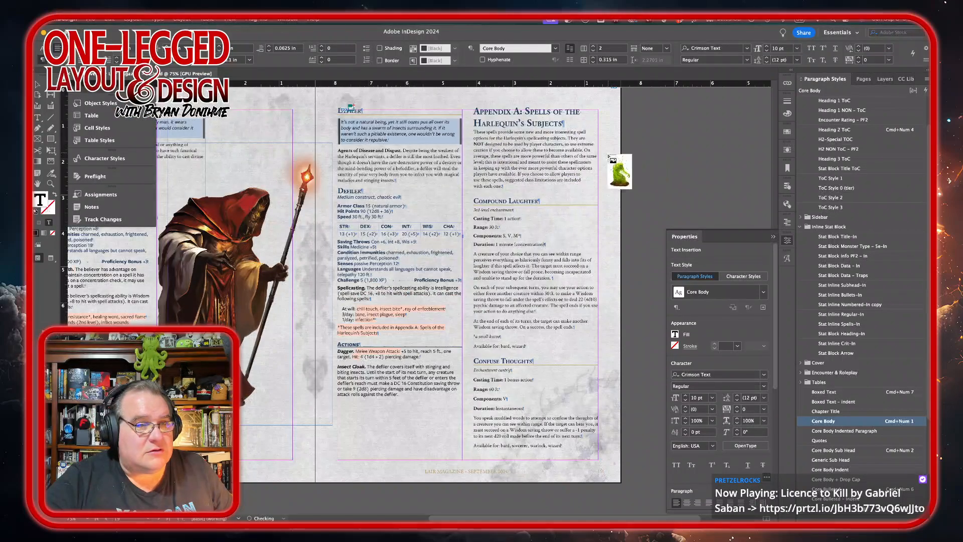
pyautogui.moveTo(462, 162); pyautogui.dragTo(647, 334)
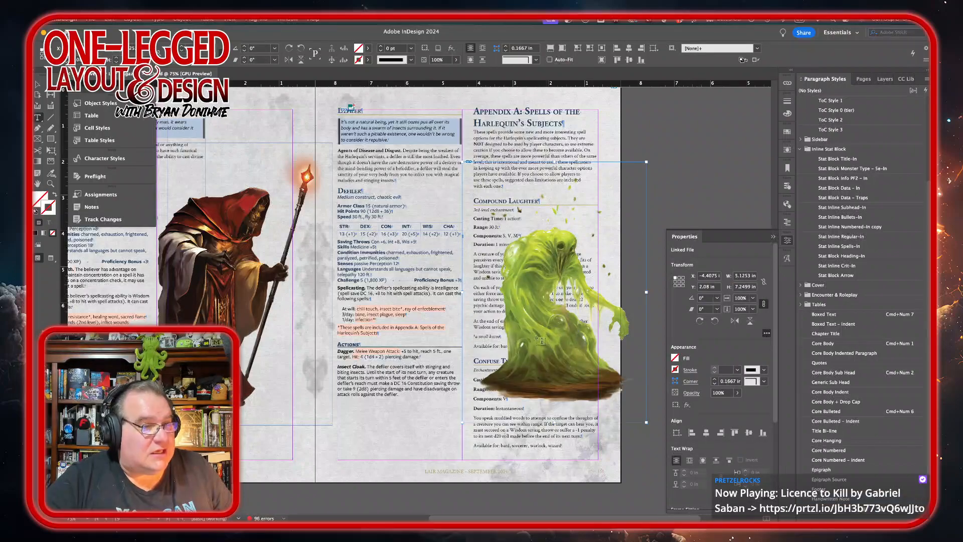
# Step: Set the Defiler text frame to one column and narrow it to leave room for the artwork
pyautogui.click(410, 172)
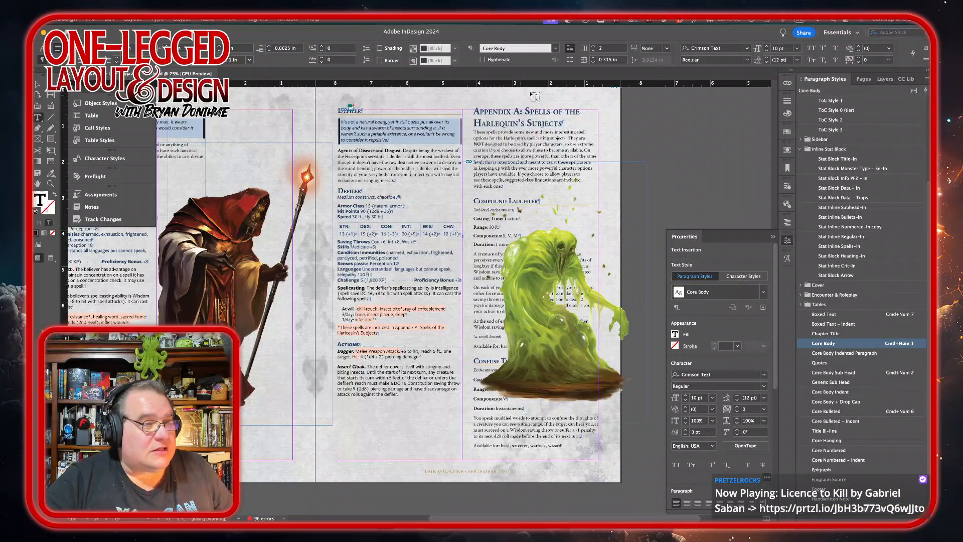
pyautogui.click(593, 52)
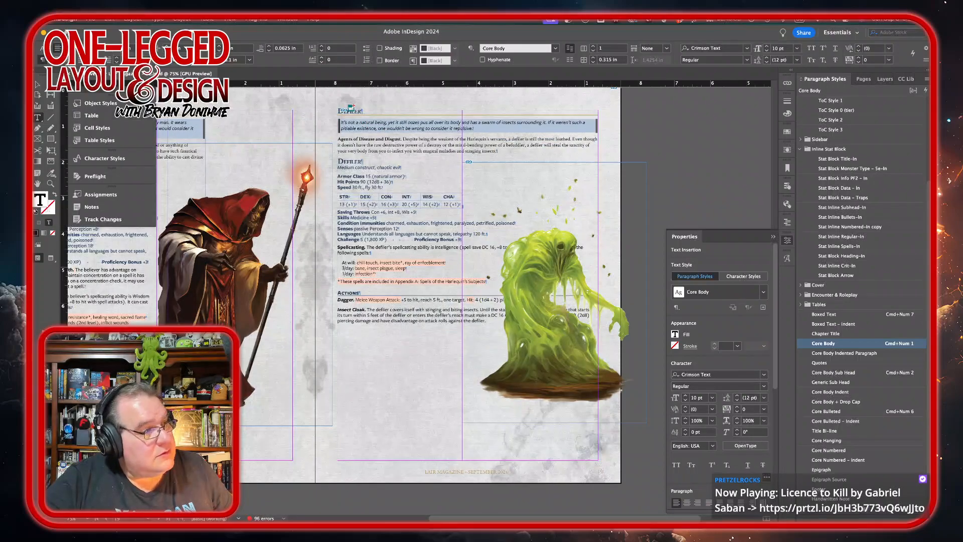
pyautogui.click(39, 87)
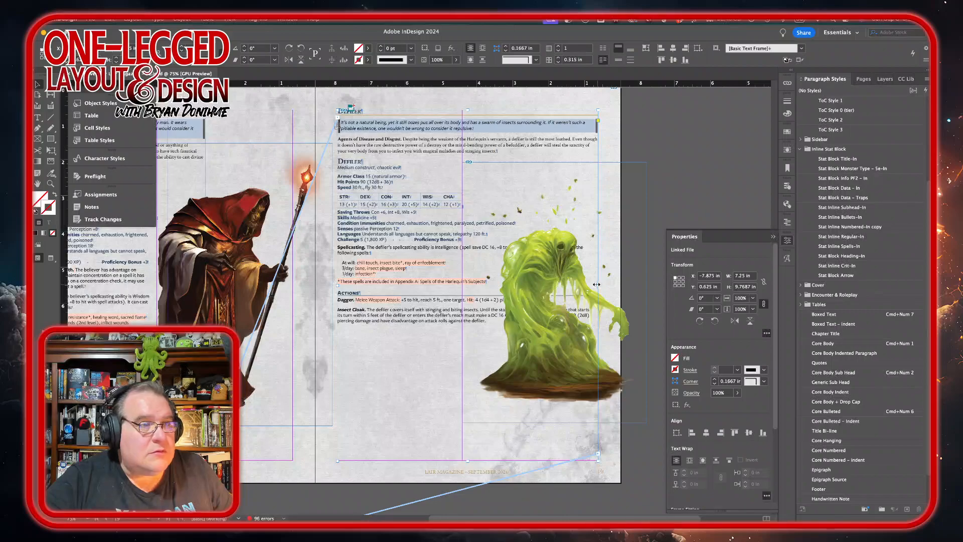
pyautogui.moveTo(597, 284); pyautogui.dragTo(516, 276)
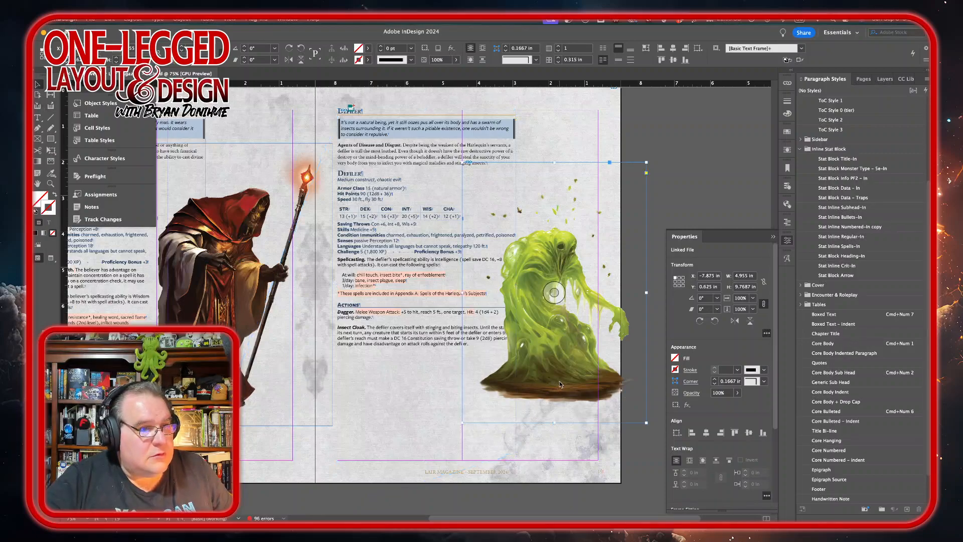
# Step: Move the Defiler artwork lower and left, beside the stat block's lower half
pyautogui.click(534, 381)
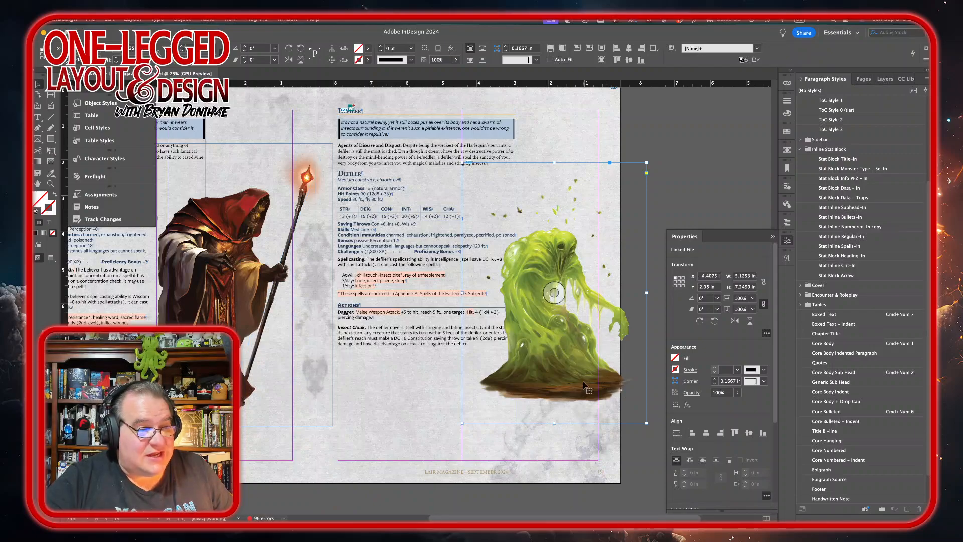
pyautogui.moveTo(582, 384); pyautogui.dragTo(562, 425)
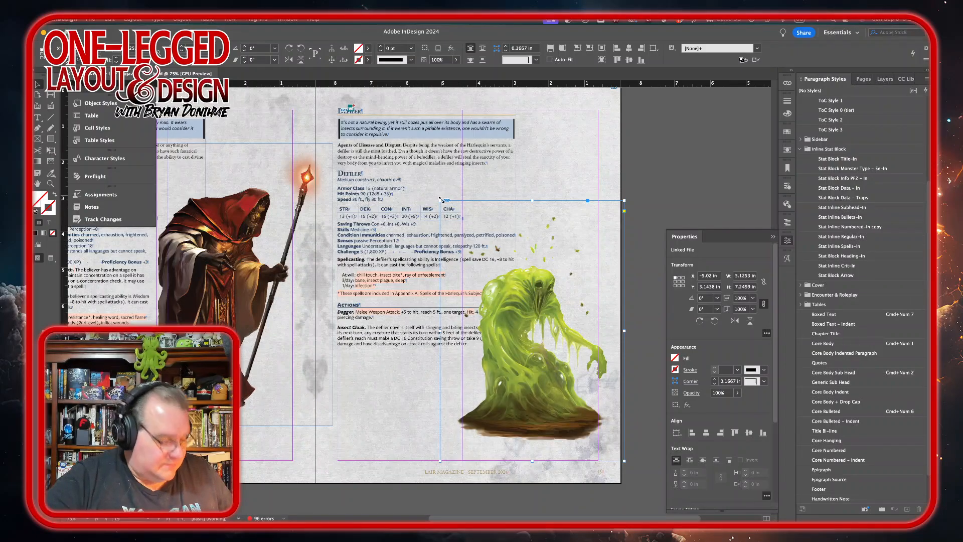
# Step: Enlarge the Defiler artwork and adjust its frame edges so it fills the lower right of the page
pyautogui.moveTo(439, 199); pyautogui.dragTo(450, 139)
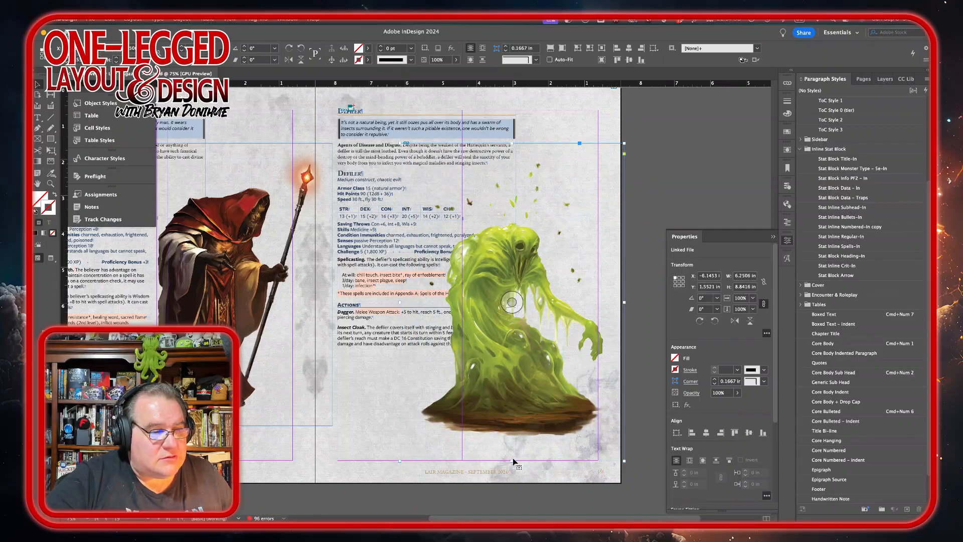
pyautogui.moveTo(512, 460); pyautogui.dragTo(512, 440)
pyautogui.moveTo(401, 293); pyautogui.dragTo(417, 294)
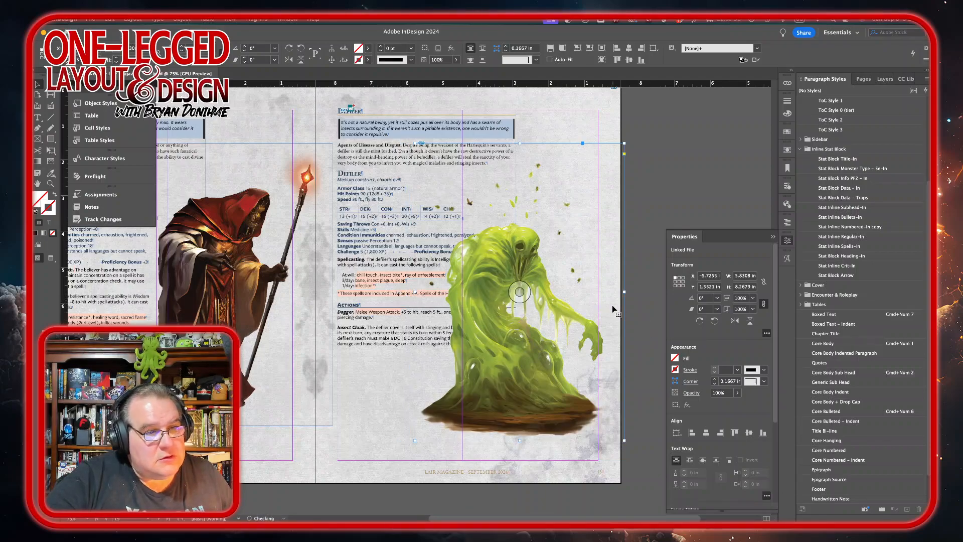
pyautogui.moveTo(624, 292); pyautogui.dragTo(609, 293)
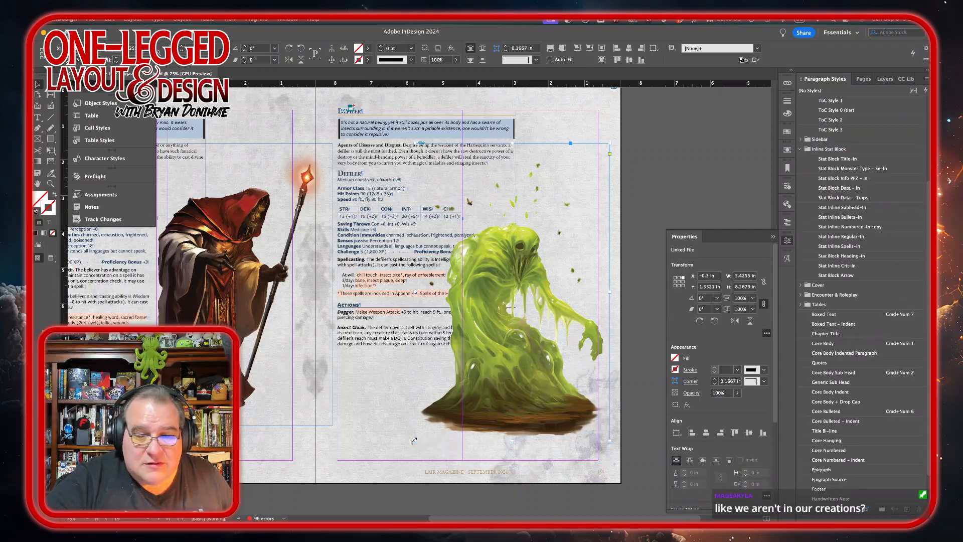
pyautogui.moveTo(413, 439); pyautogui.dragTo(406, 448)
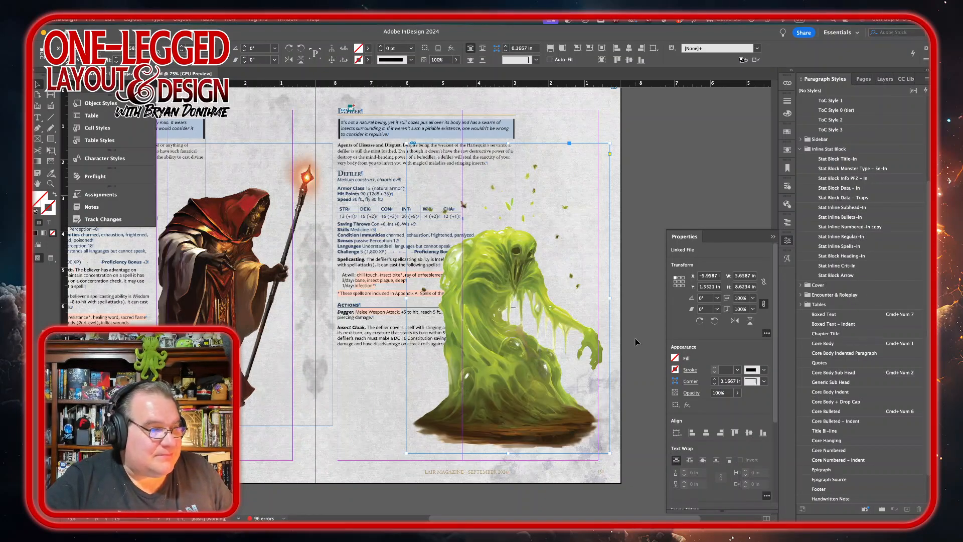
# Step: Wrap text around the Defiler artwork's shape on its left side, using the Alpha Channel contour with a 0.125 in offset
pyautogui.click(686, 127)
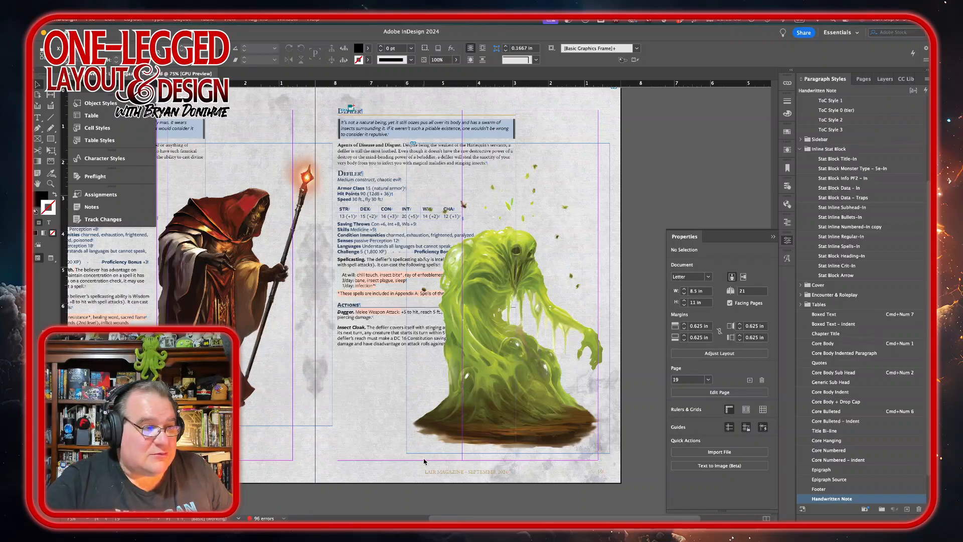
pyautogui.click(787, 150)
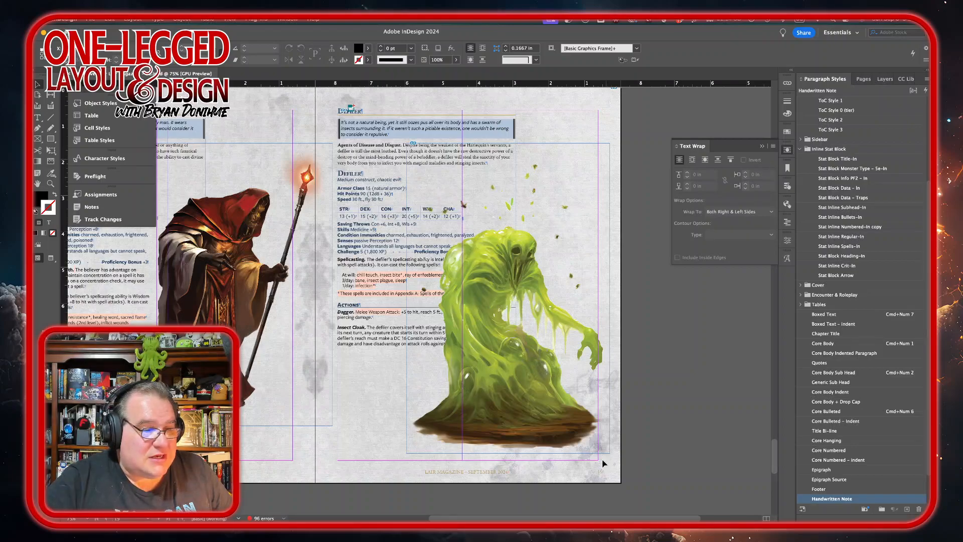
pyautogui.click(604, 446)
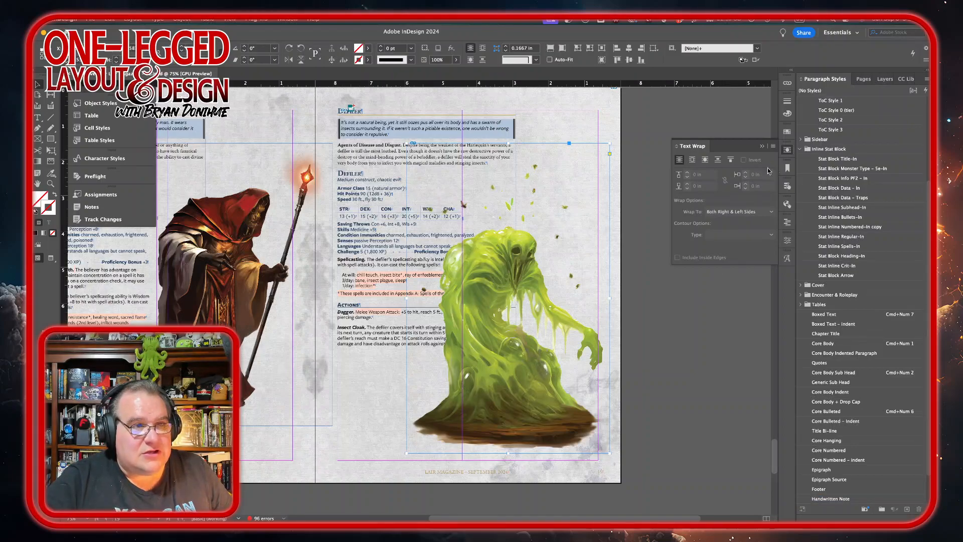
pyautogui.click(704, 160)
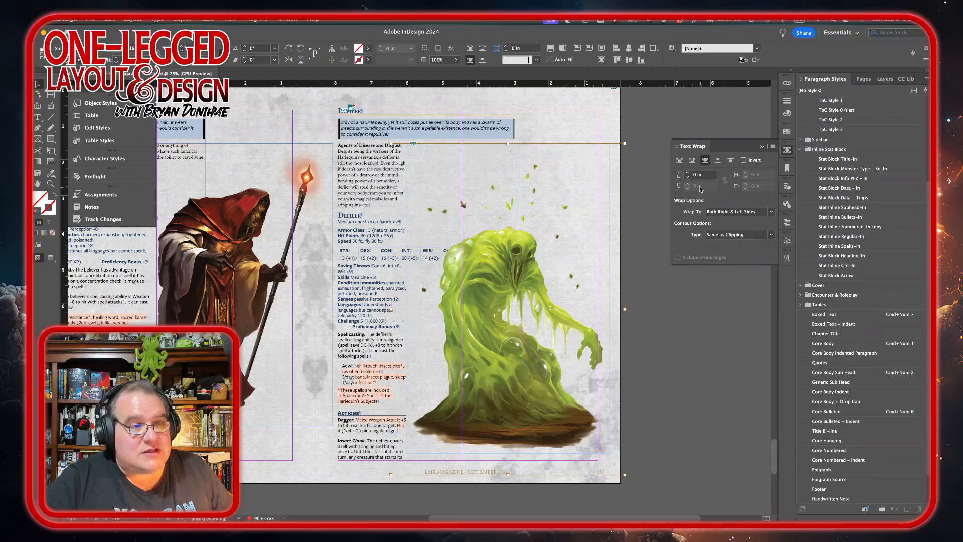
pyautogui.click(771, 212)
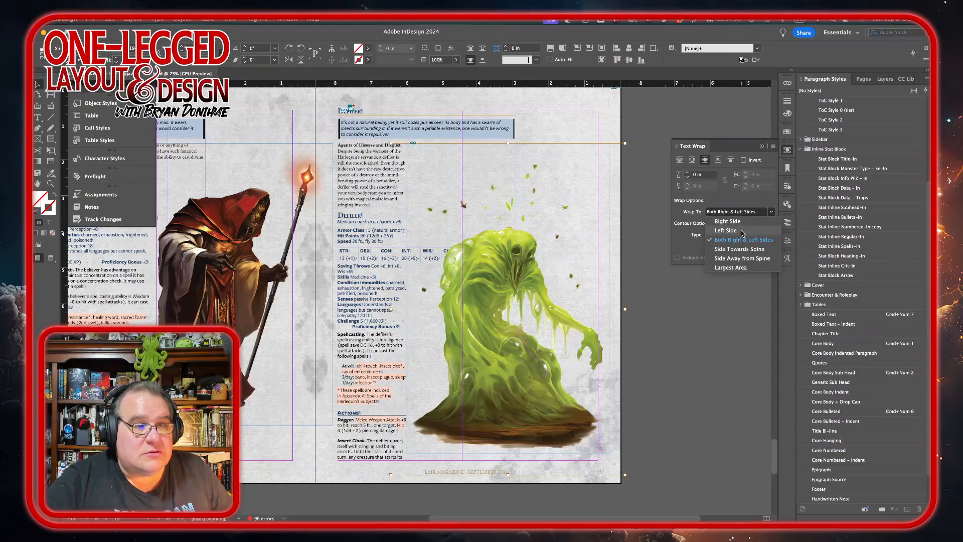
pyautogui.click(742, 234)
pyautogui.click(771, 235)
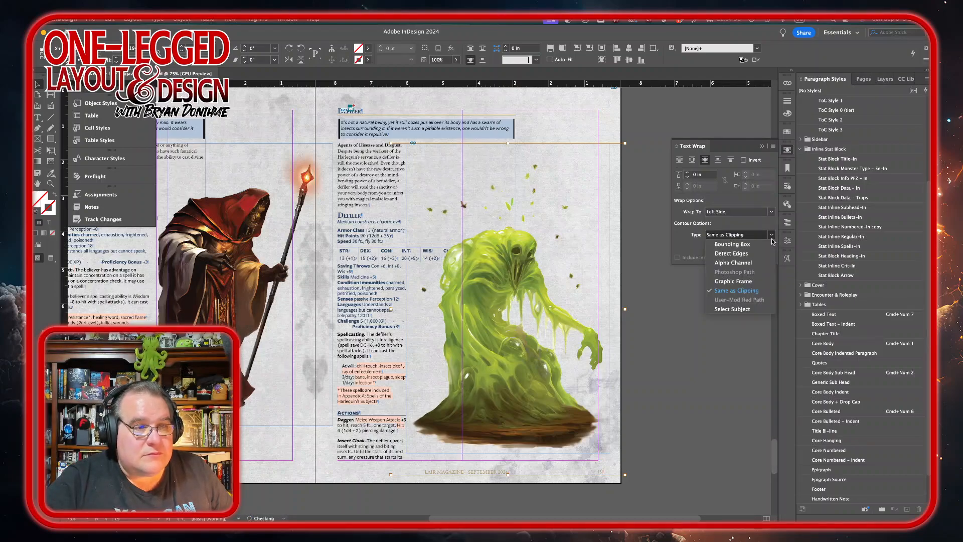
pyautogui.click(747, 263)
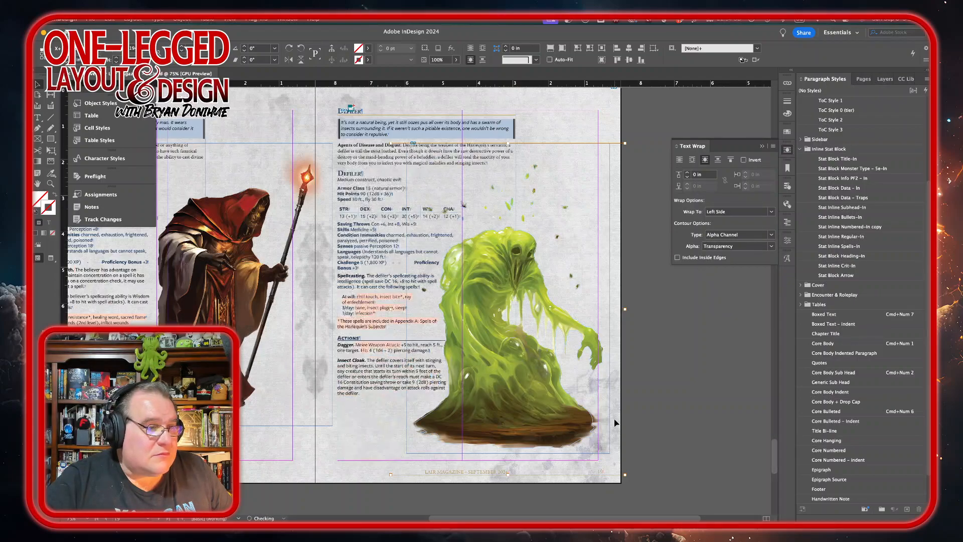
pyautogui.click(687, 172)
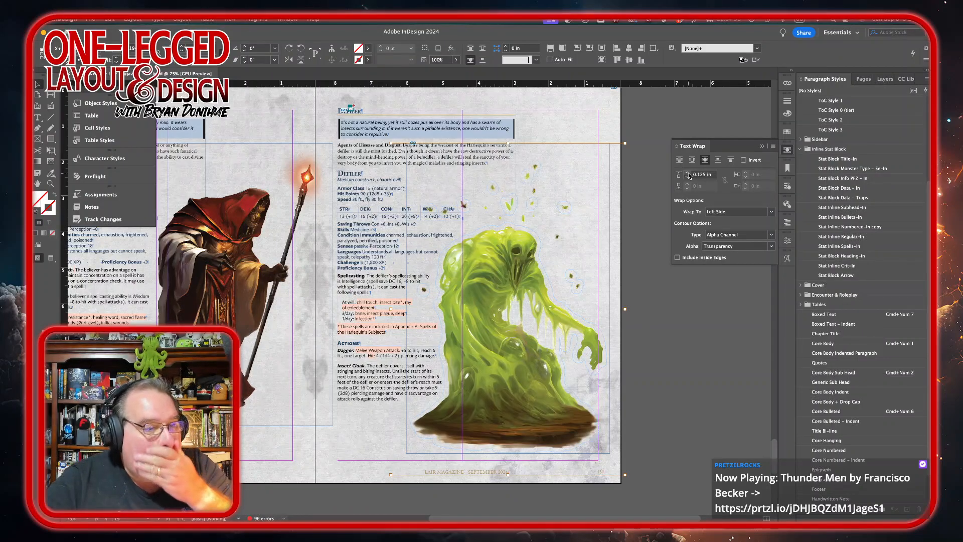
# Step: Nudge the Defiler artwork slightly right and up
pyautogui.hotkey('shift', 'Right')
pyautogui.hotkey('shift', 'Right')
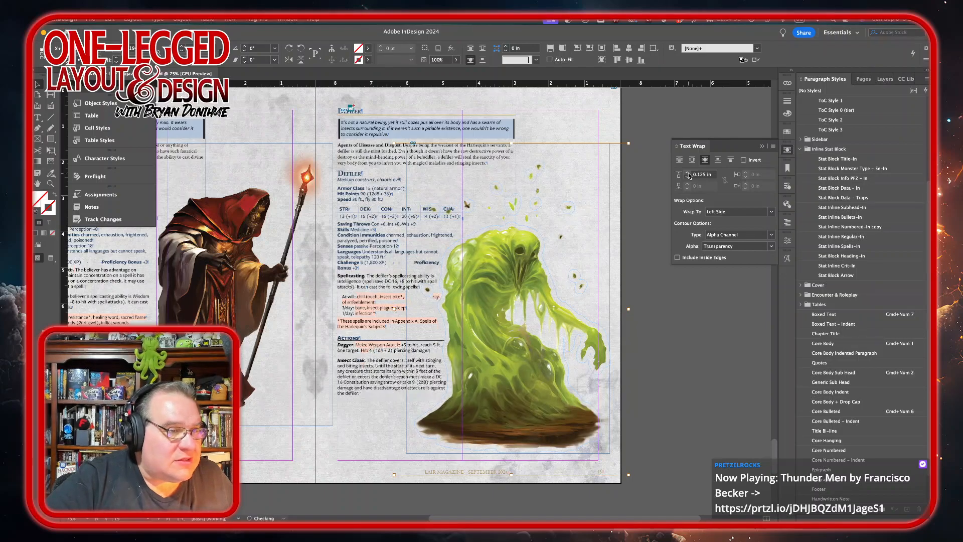
pyautogui.hotkey('shift', 'Up')
pyautogui.hotkey('shift', 'Up')
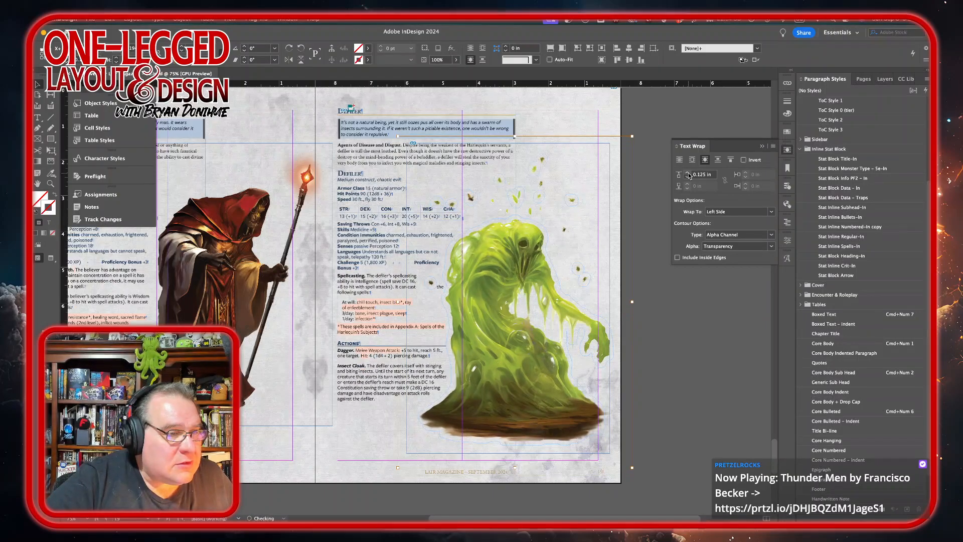
pyautogui.hotkey('shift', 'Up')
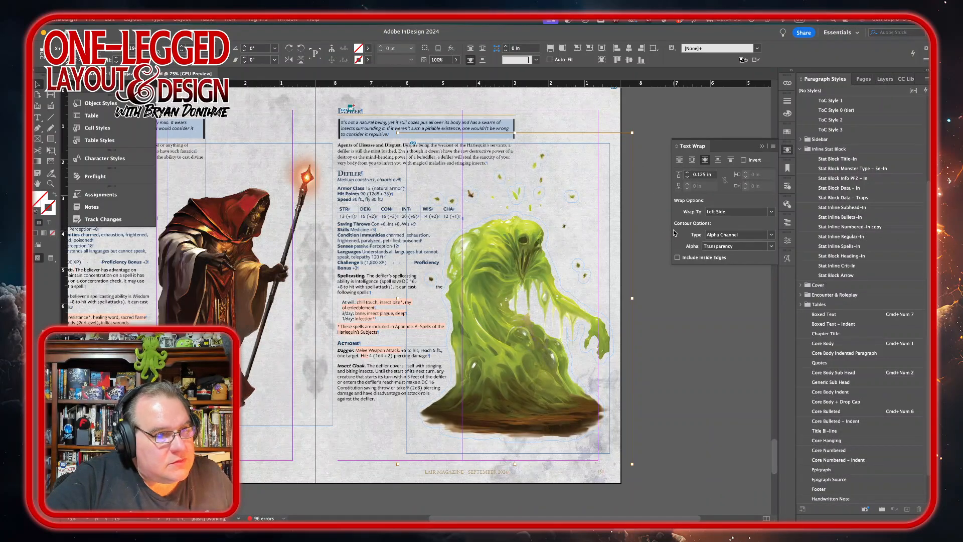
# Step: Remove the extra spacing so Proficiency Bonus +3 sits on the Challenge line after a single tab
pyautogui.click(645, 266)
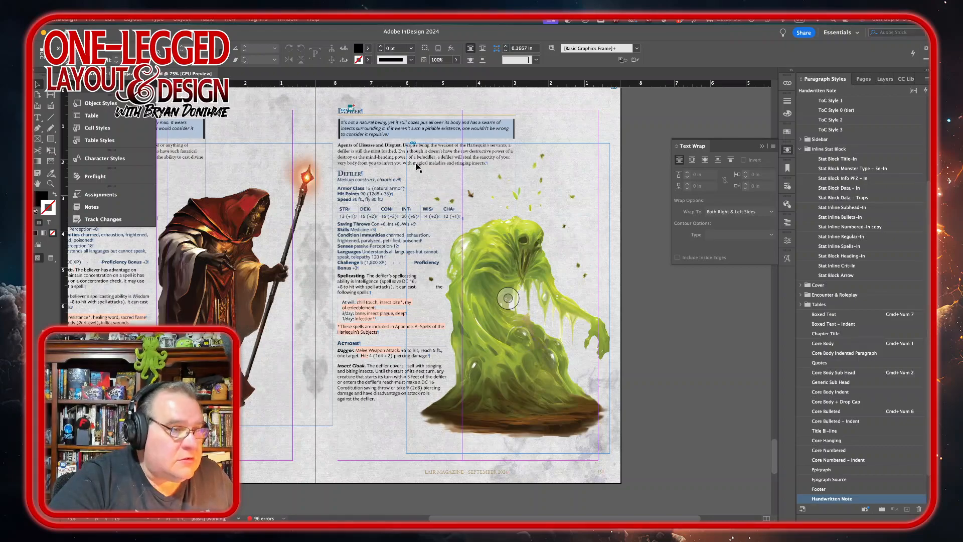
pyautogui.press('super+equal')
pyautogui.press('super+equal')
pyautogui.press('super+equal')
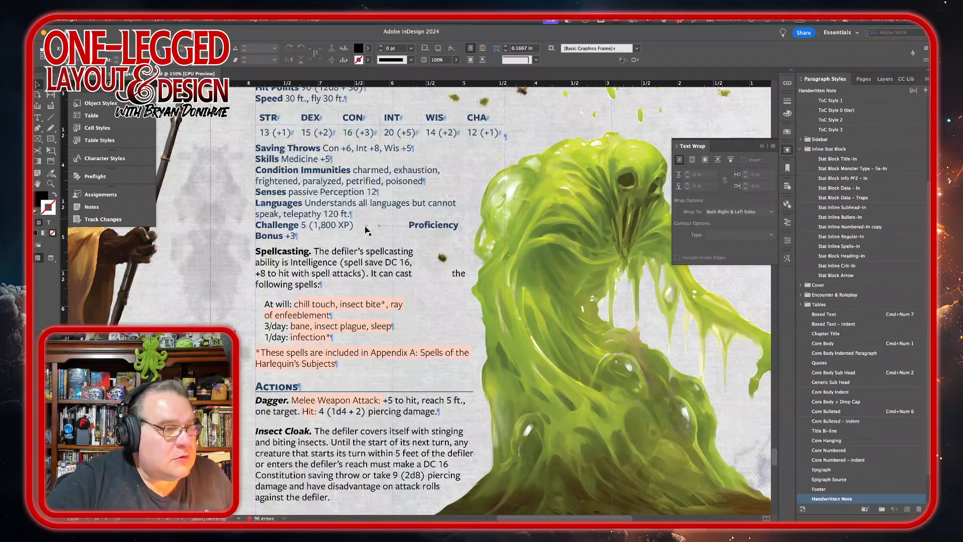
pyautogui.click(392, 228)
pyautogui.doubleClick(392, 227)
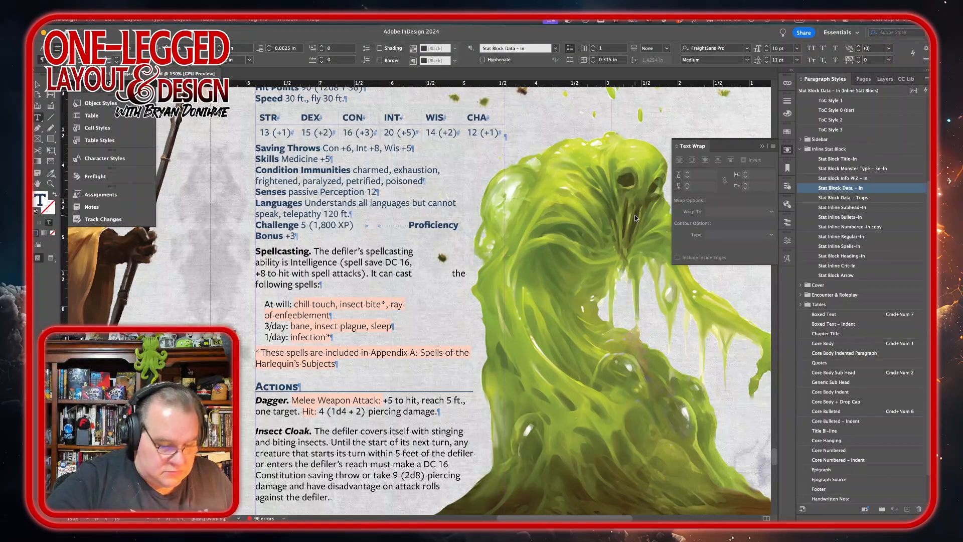
pyautogui.press('Delete')
pyautogui.press('Delete')
pyautogui.press('Delete')
pyautogui.press('Delete')
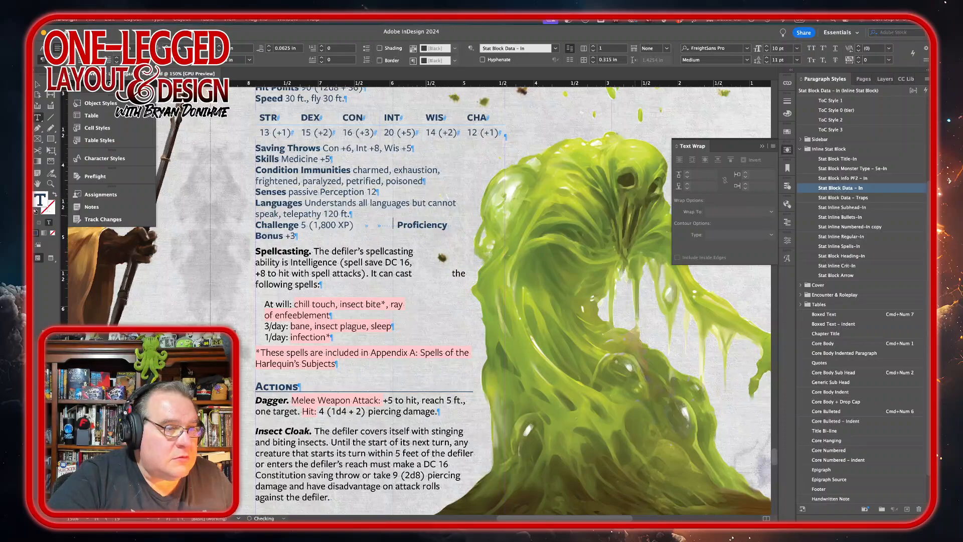
pyautogui.press('Delete')
pyautogui.press('Left')
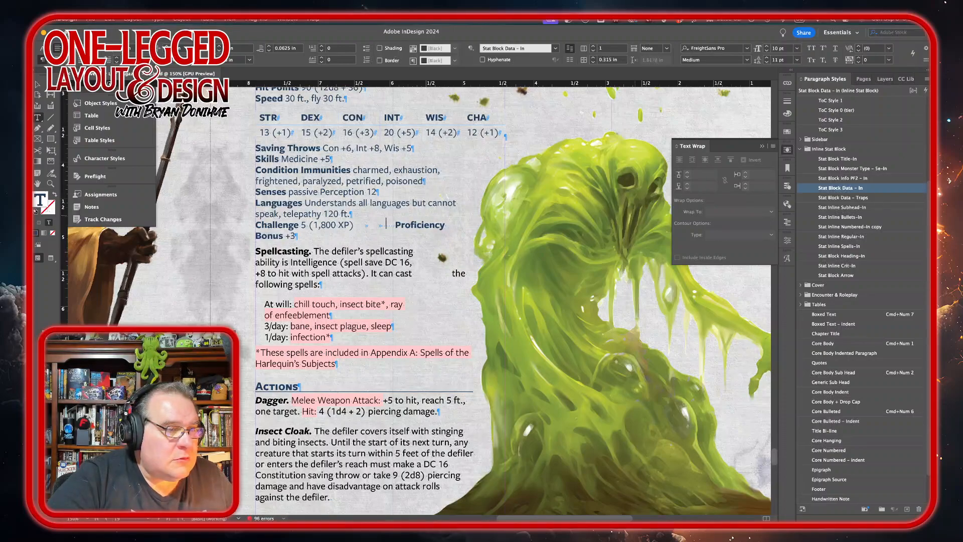
pyautogui.press('Delete')
pyautogui.press('Delete')
pyautogui.press('Delete')
pyautogui.press('Delete')
pyautogui.press('Delete')
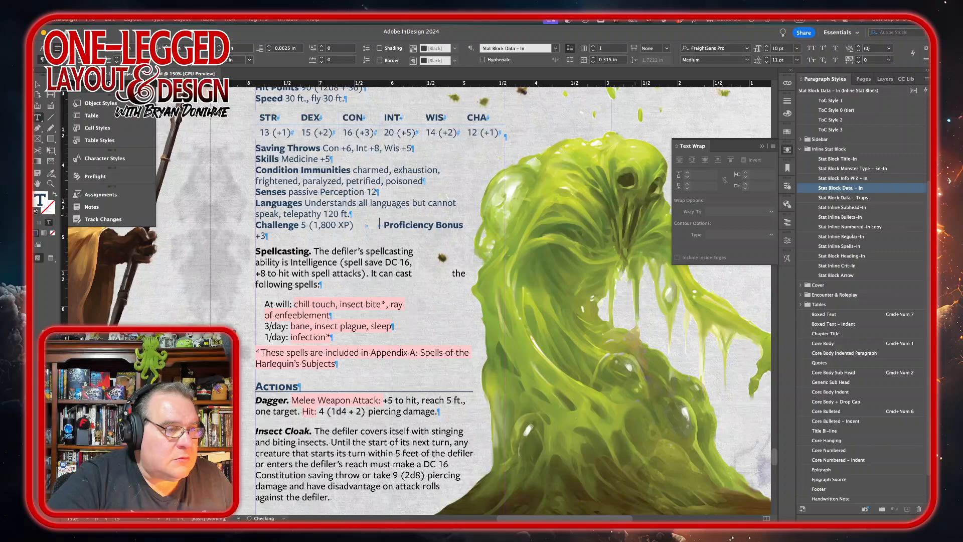
pyautogui.press('Delete')
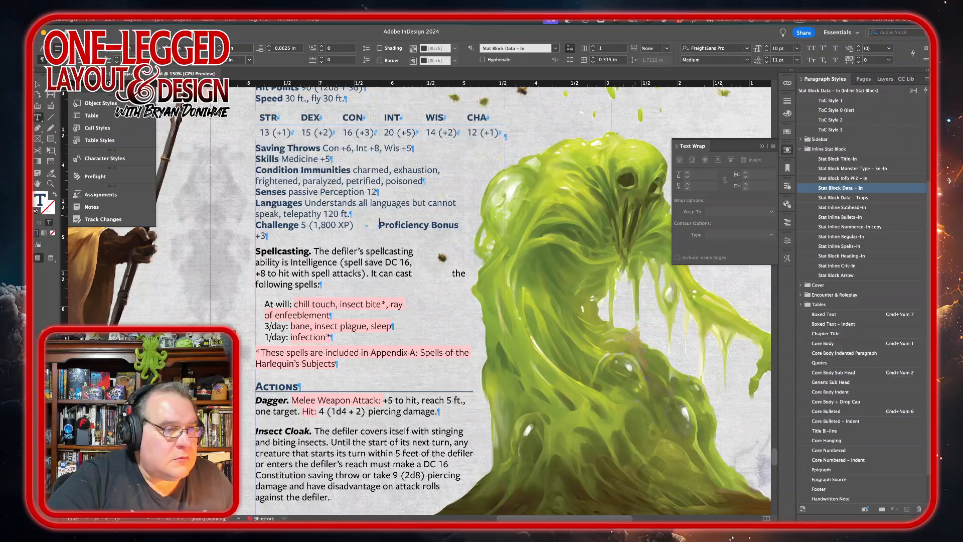
pyautogui.press('BackSpace')
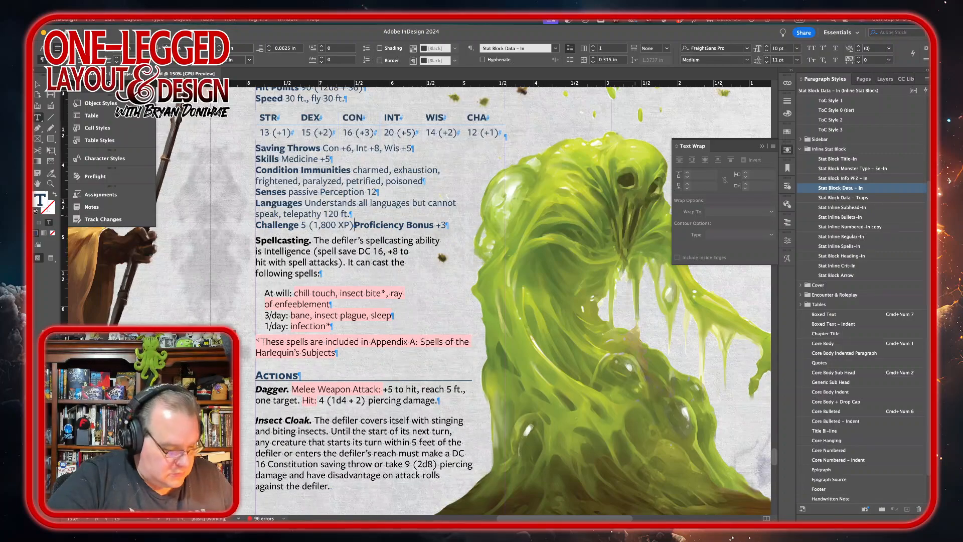
pyautogui.press('Tab')
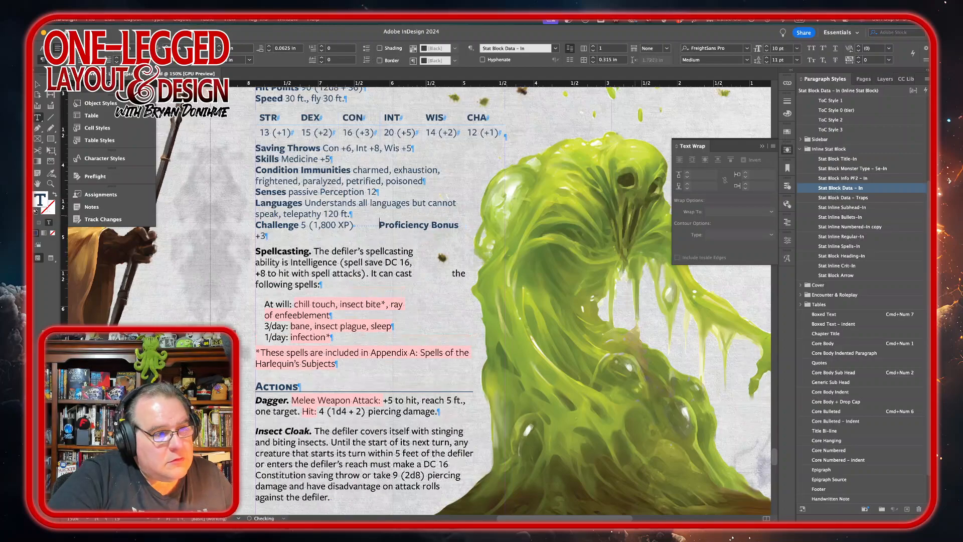
pyautogui.press('BackSpace')
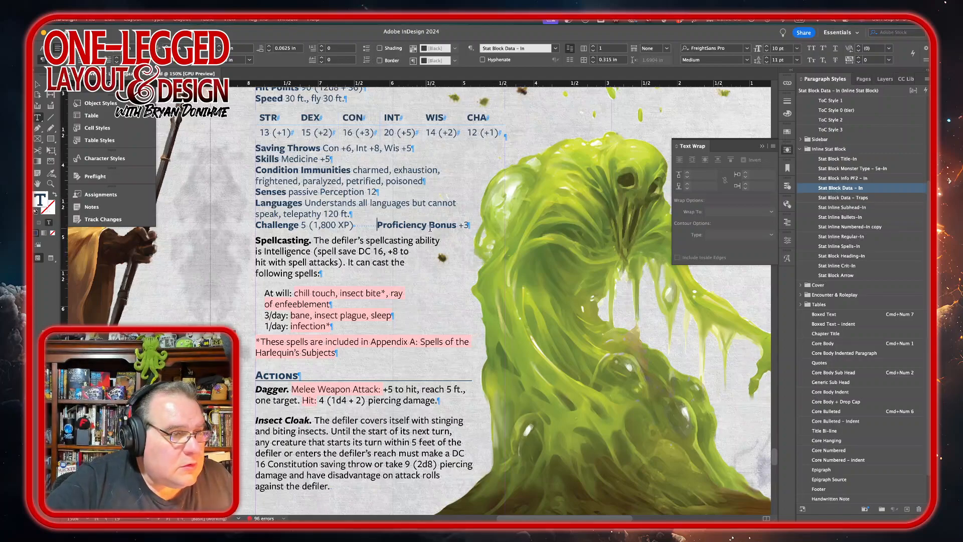
pyautogui.press('Escape')
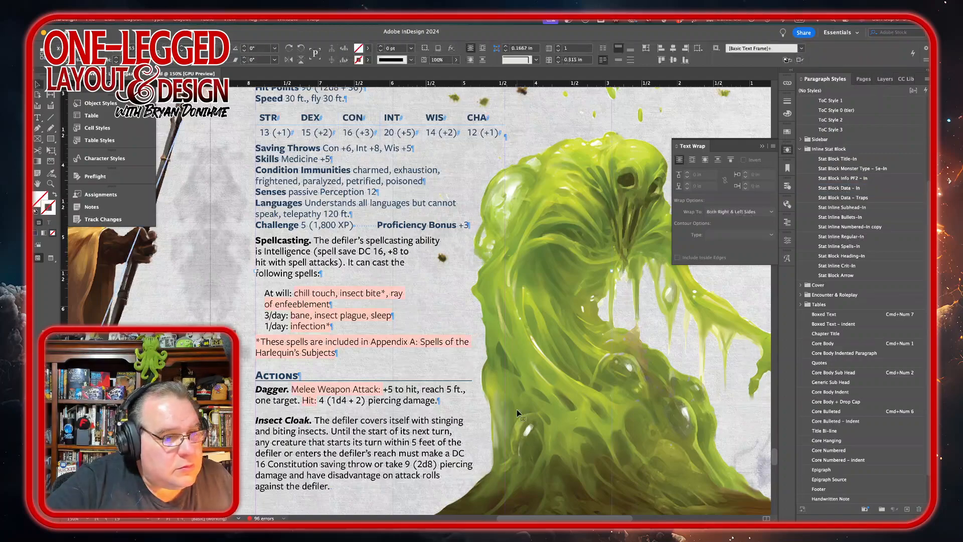
# Step: Review the Defiler artwork's text wrap settings and the finished spread
pyautogui.click(692, 469)
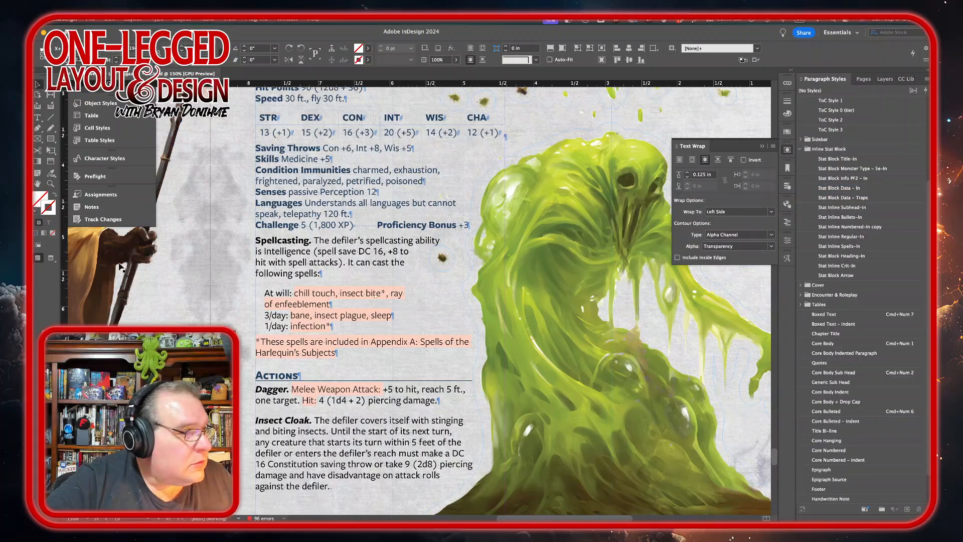
pyautogui.click(38, 129)
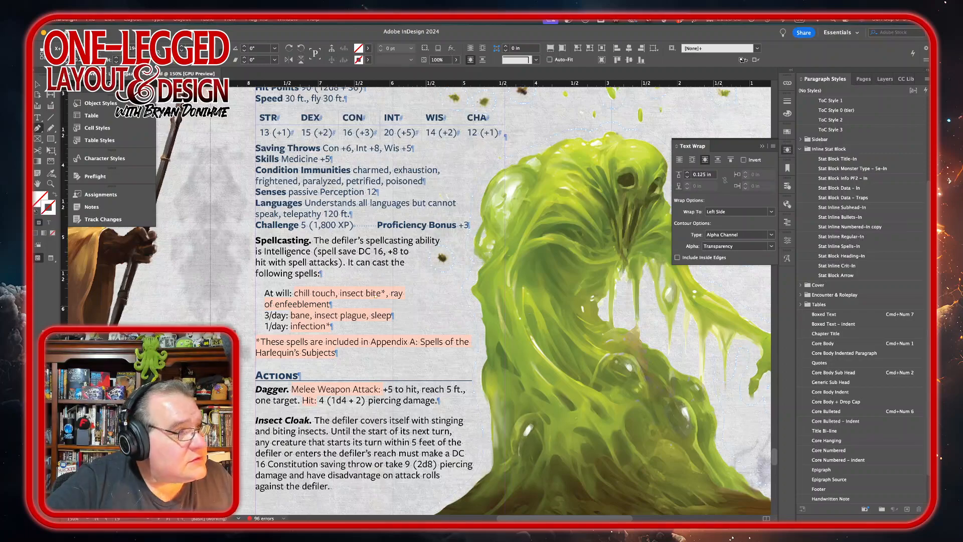
pyautogui.press('v')
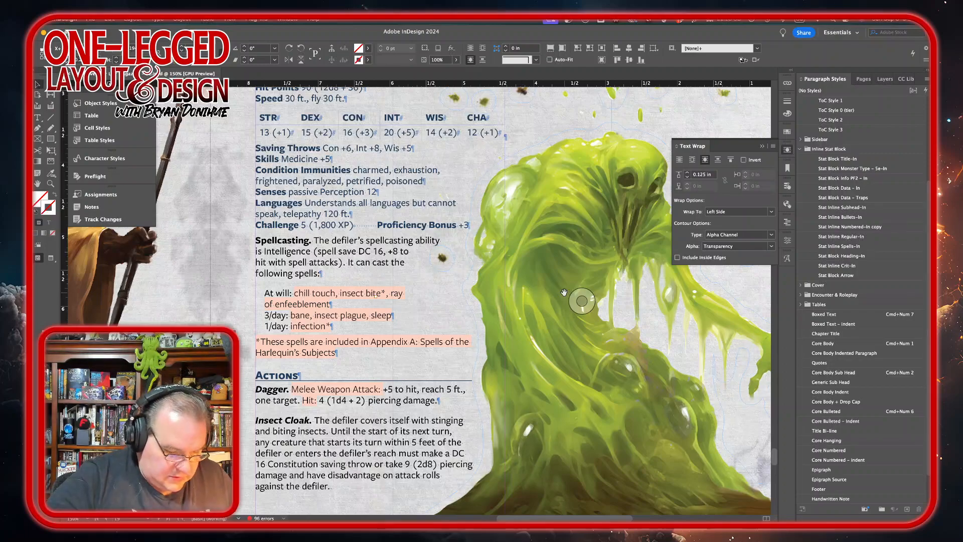
pyautogui.press('super+minus')
pyautogui.press('super+minus')
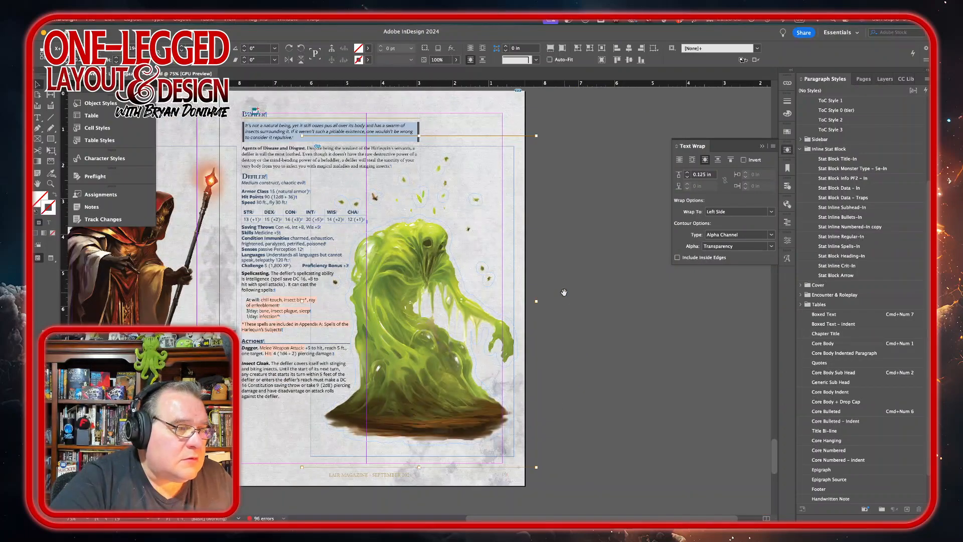
pyautogui.click(628, 302)
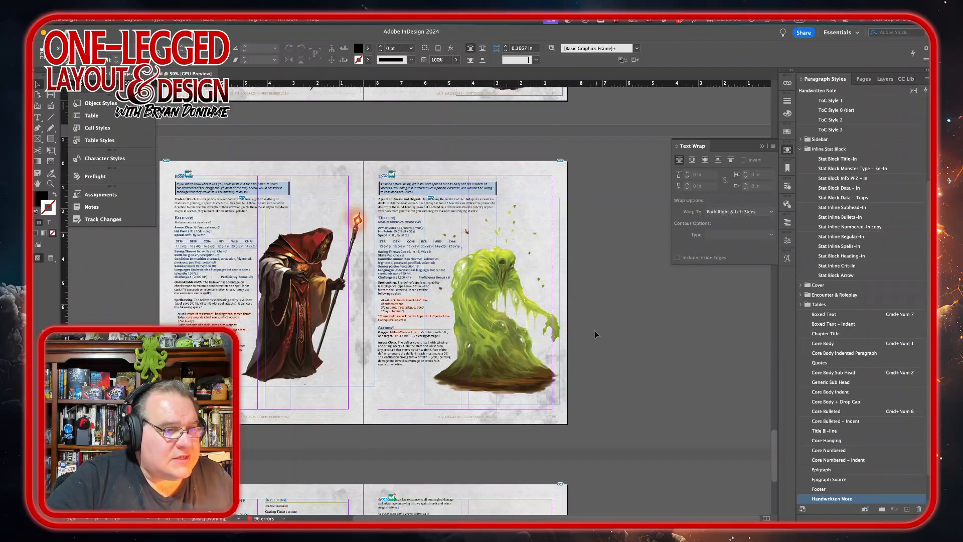
# Step: Apply the Stat Block Monster Type – 5e-In style to the Compound Laughter spell's level line in Appendix A
pyautogui.scroll(-5, 614, 261)
pyautogui.scroll(-7, 614, 261)
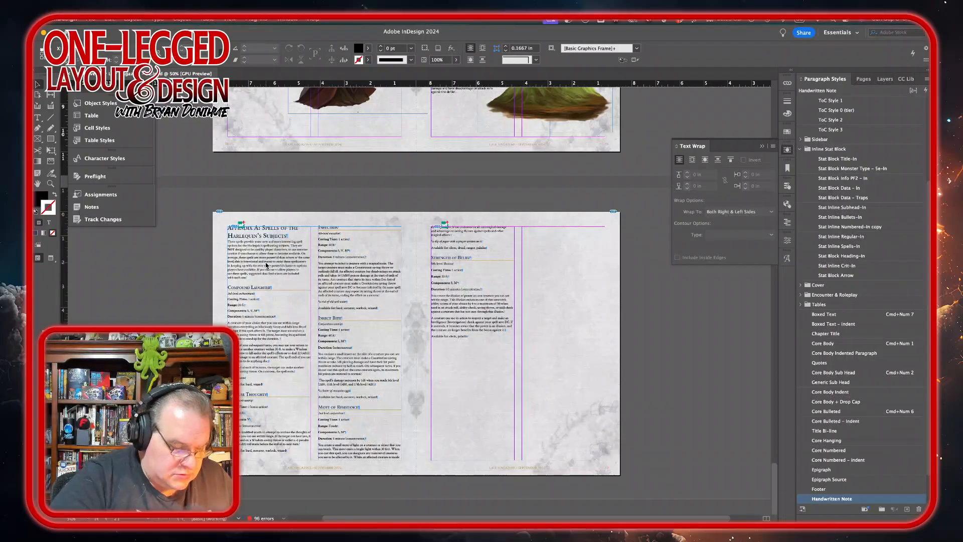
pyautogui.press('super+equal')
pyautogui.press('super+equal')
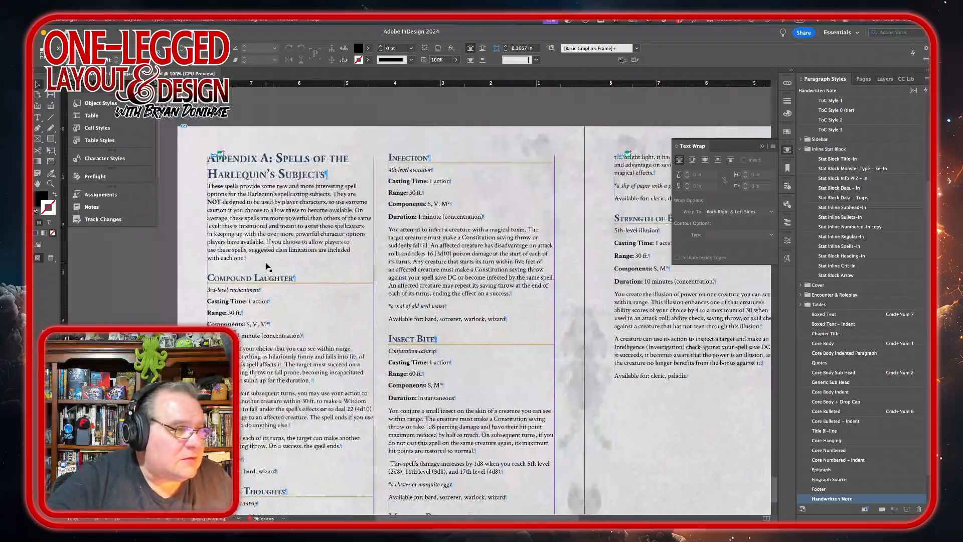
pyautogui.tripleClick(248, 291)
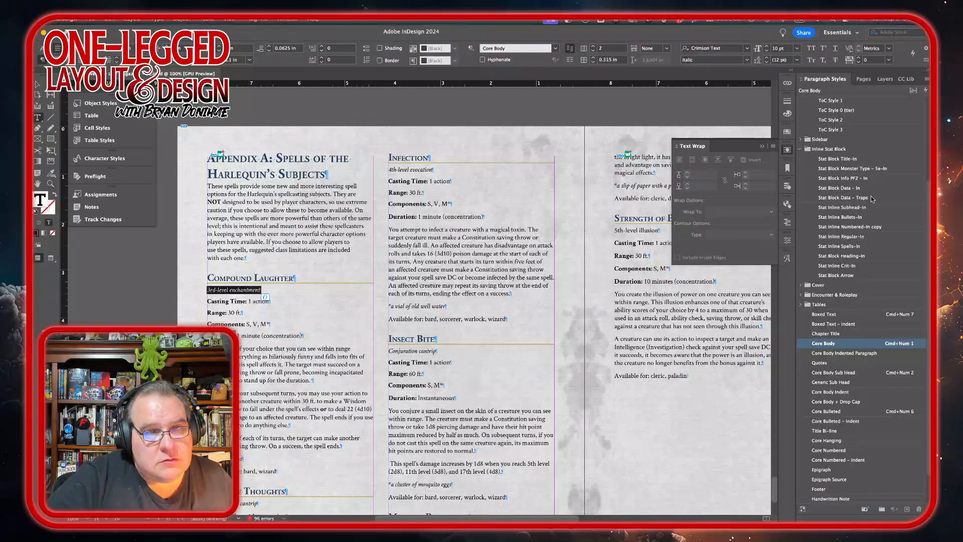
pyautogui.click(843, 169)
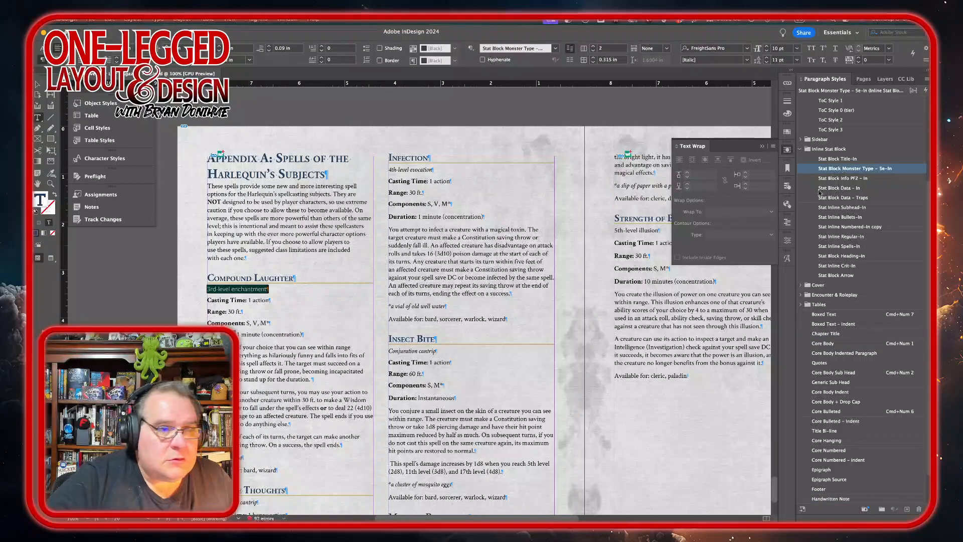
# Step: Set the Compound Laughter level line's font style to Medium Italic
pyautogui.click(787, 240)
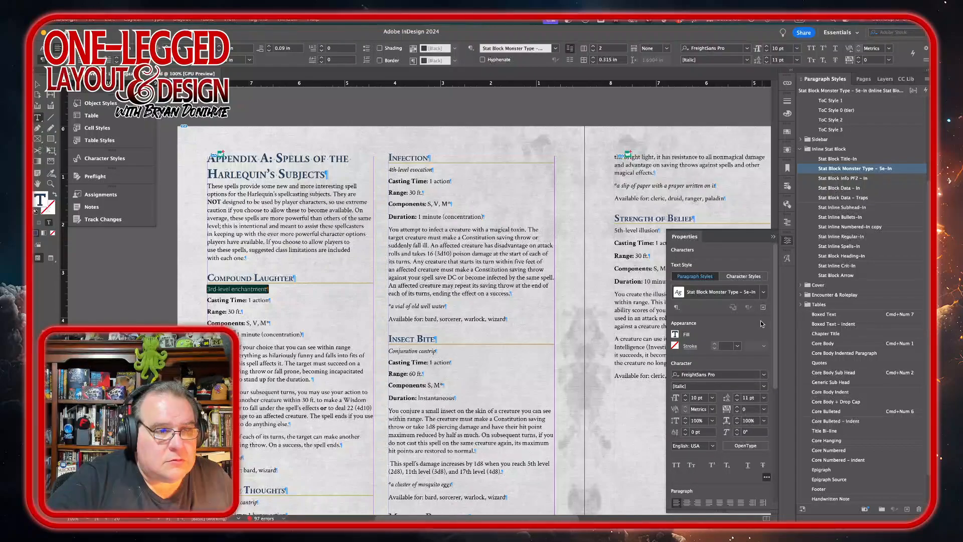
pyautogui.click(764, 386)
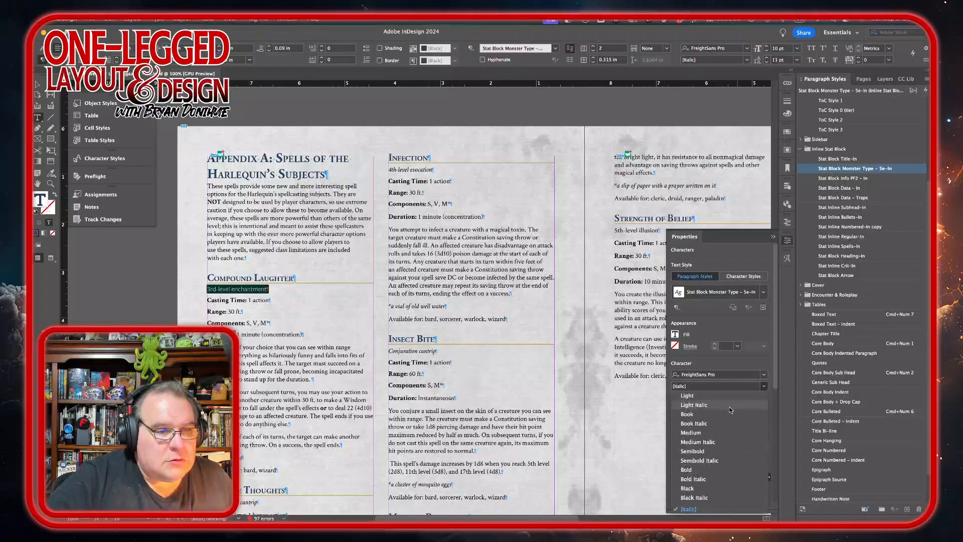
pyautogui.click(712, 445)
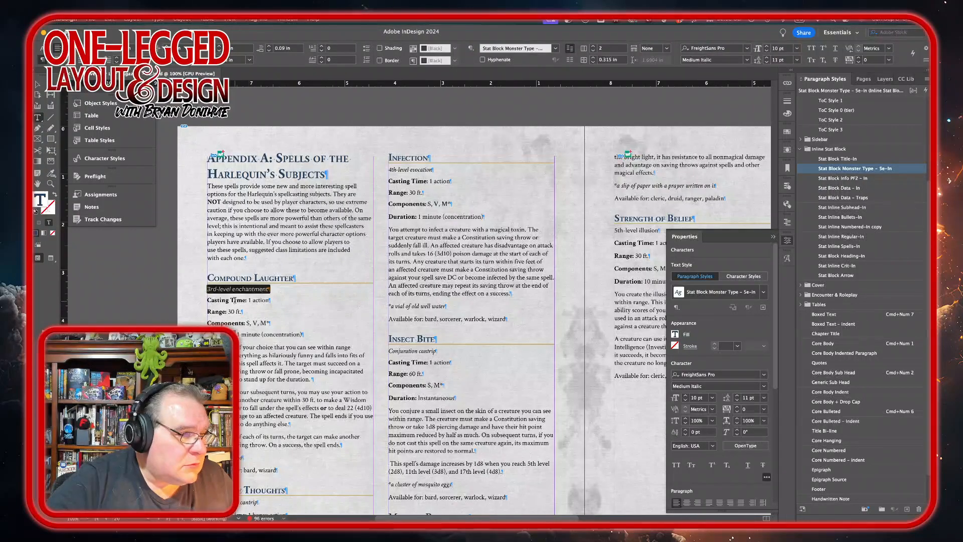
# Step: Apply the Stat Block Data – In style to Compound Laughter's Casting Time through Duration lines
pyautogui.moveTo(235, 300); pyautogui.dragTo(271, 323)
pyautogui.press('super+KP_1')
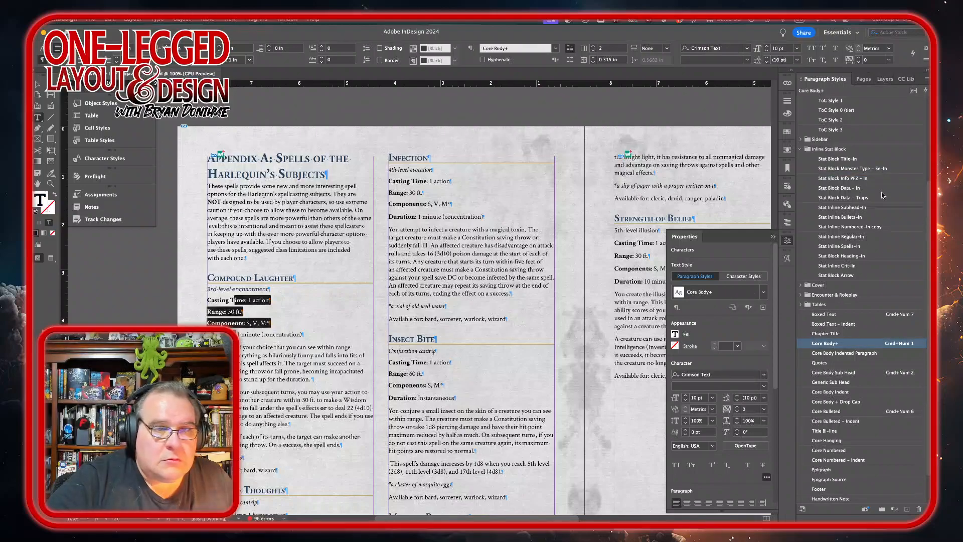
pyautogui.click(845, 188)
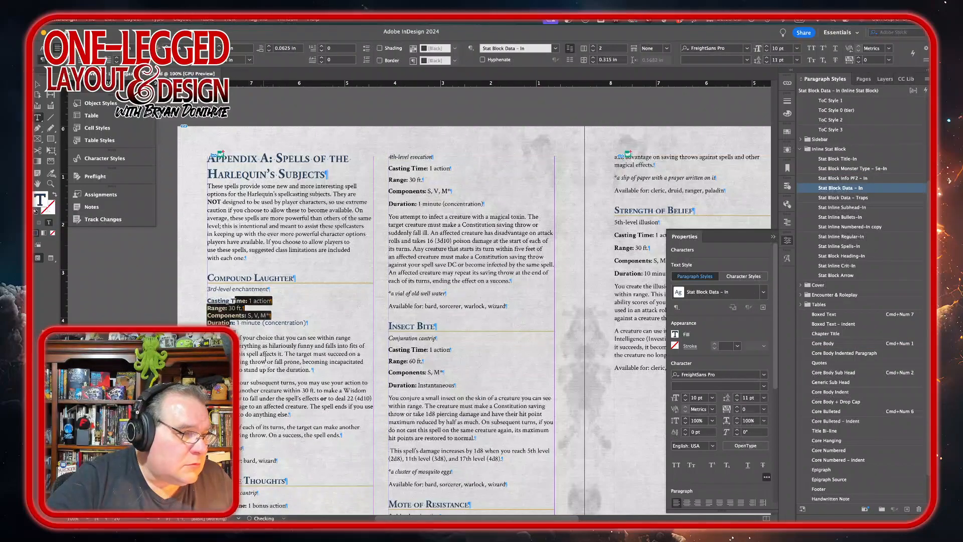
# Step: Apply the Stat Inline Regular-In style to Compound Laughter's description paragraphs
pyautogui.moveTo(251, 342); pyautogui.dragTo(343, 436)
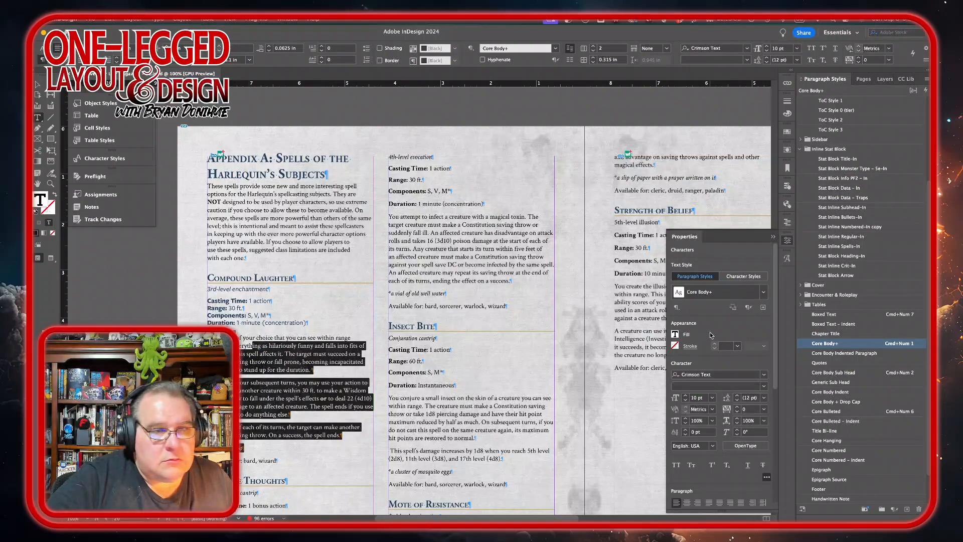
pyautogui.click(835, 237)
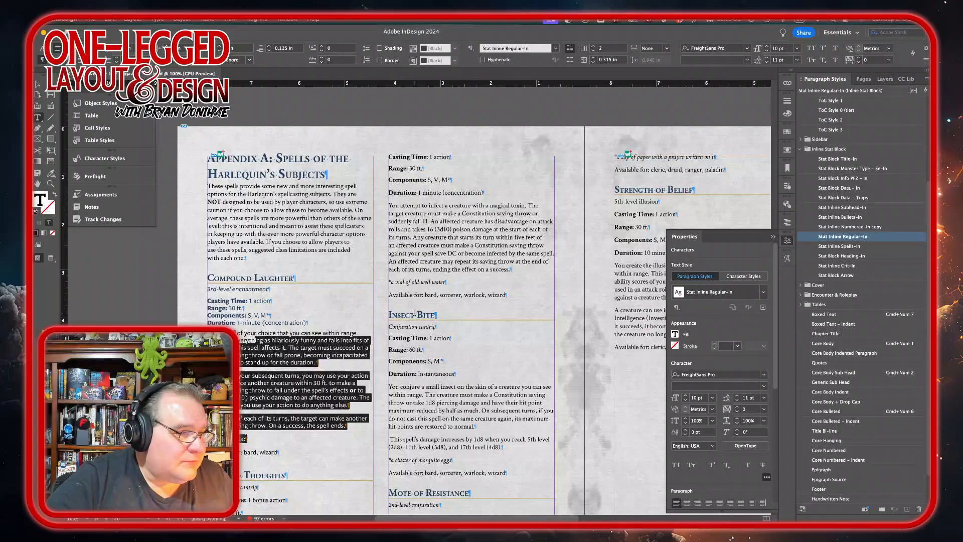
pyautogui.click(283, 355)
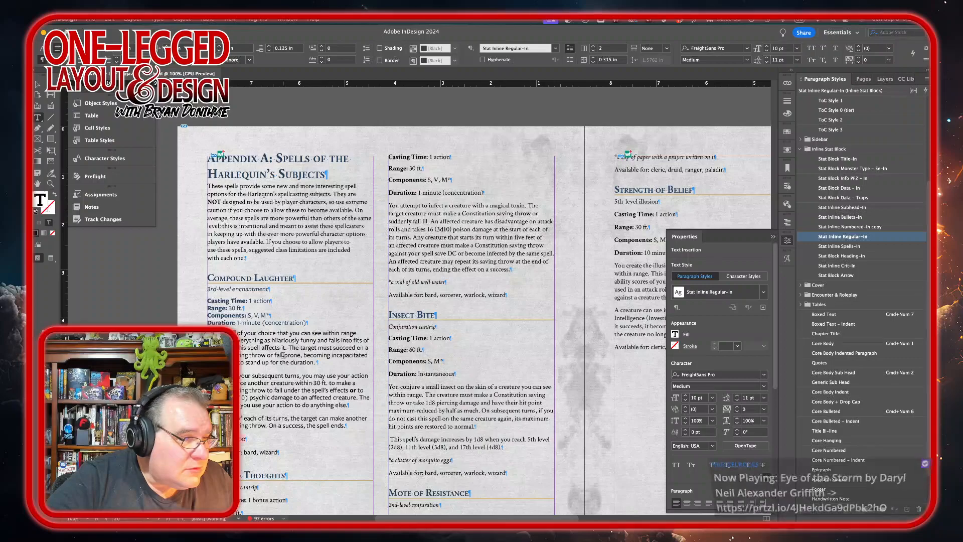
# Step: Style the Confuse Thoughts level line with Stat Block Monster Type – 5e-In in Medium Italic
pyautogui.scroll(-5, 283, 355)
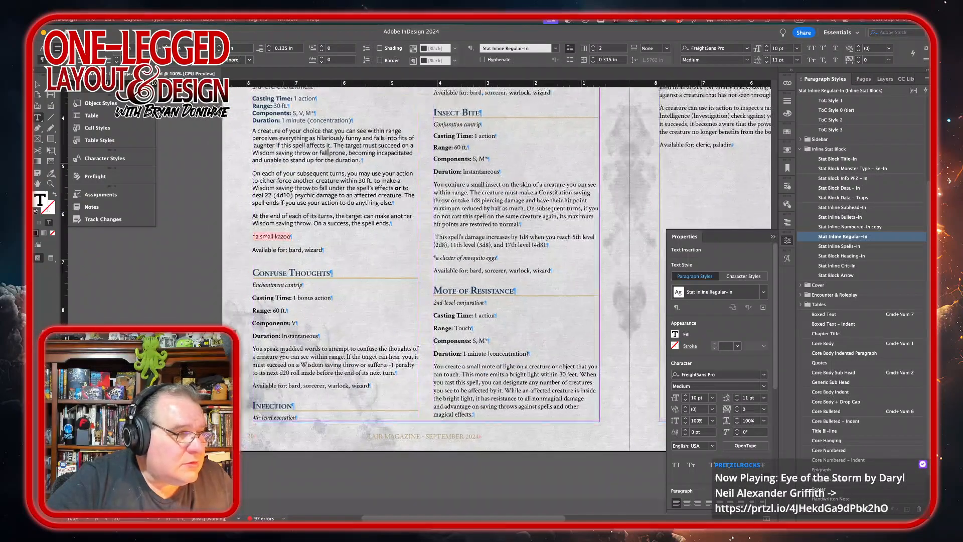
pyautogui.doubleClick(283, 287)
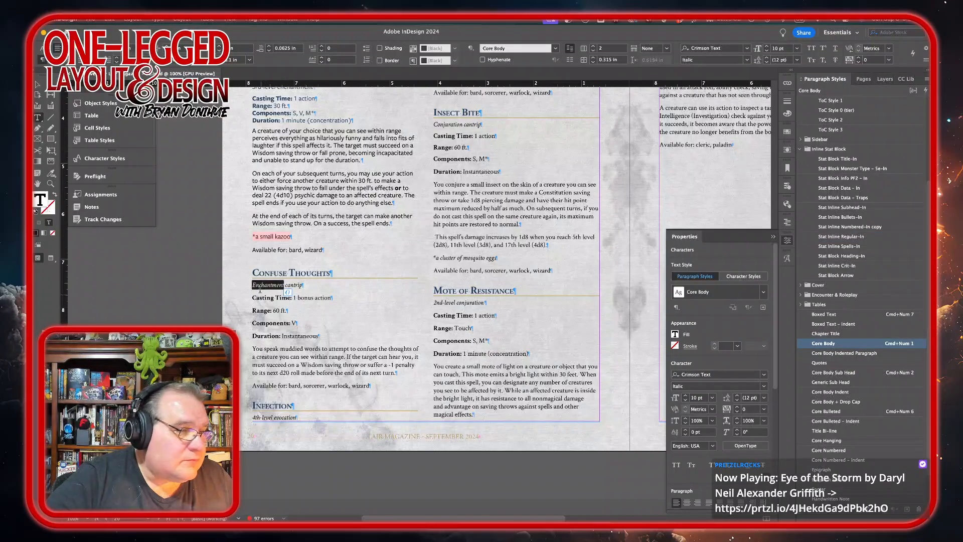
pyautogui.tripleClick(263, 286)
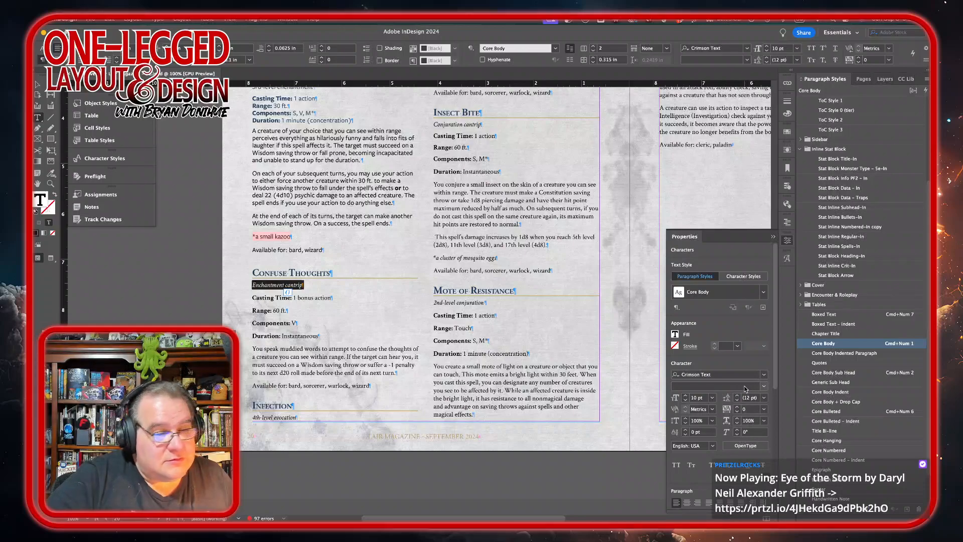
pyautogui.click(871, 168)
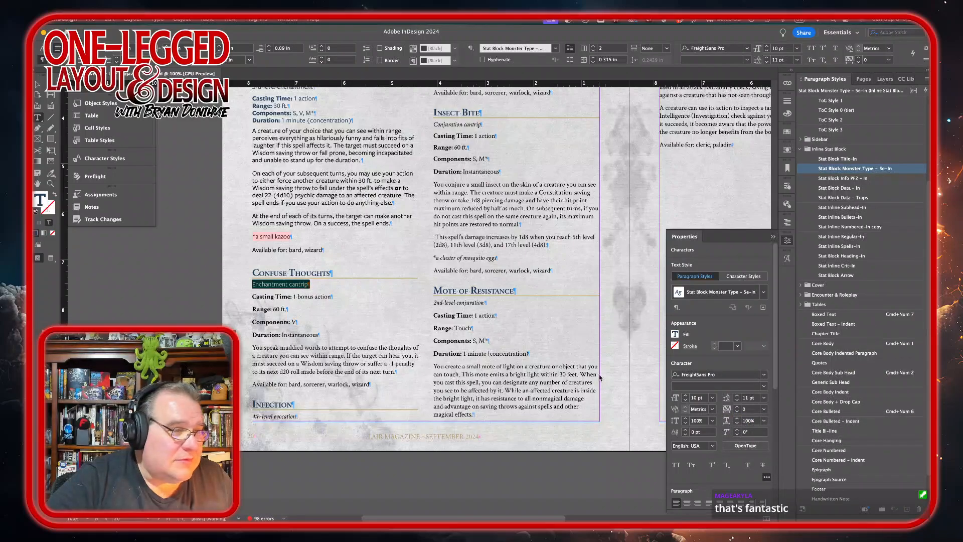
pyautogui.click(763, 386)
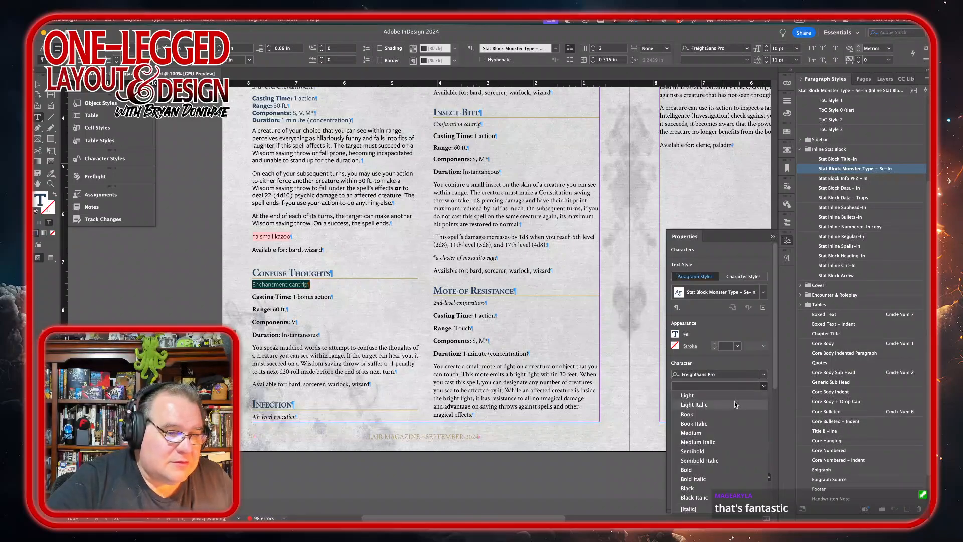
pyautogui.click(720, 441)
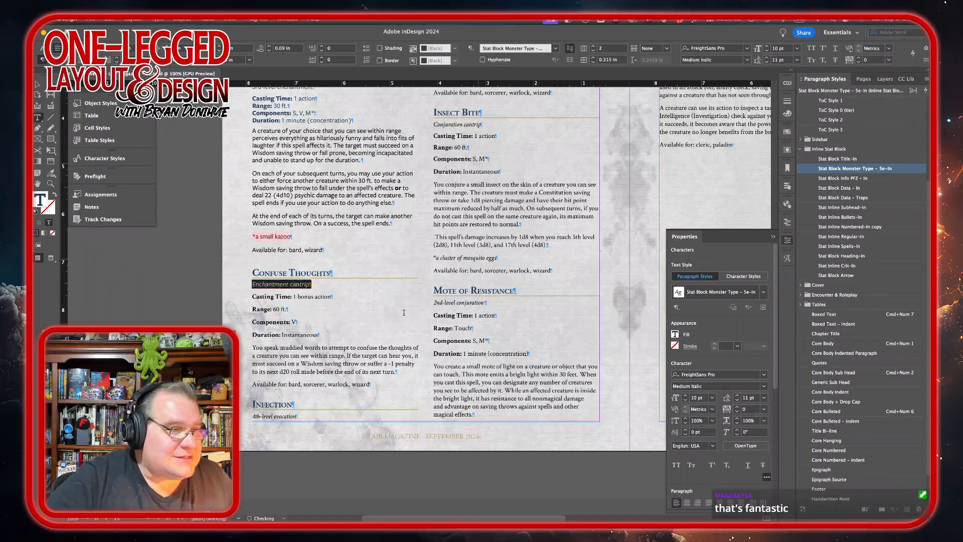
# Step: Apply Stat Block Data – In to Confuse Thoughts' casting lines and Stat Inline Regular-In to its description
pyautogui.moveTo(268, 296); pyautogui.dragTo(272, 334)
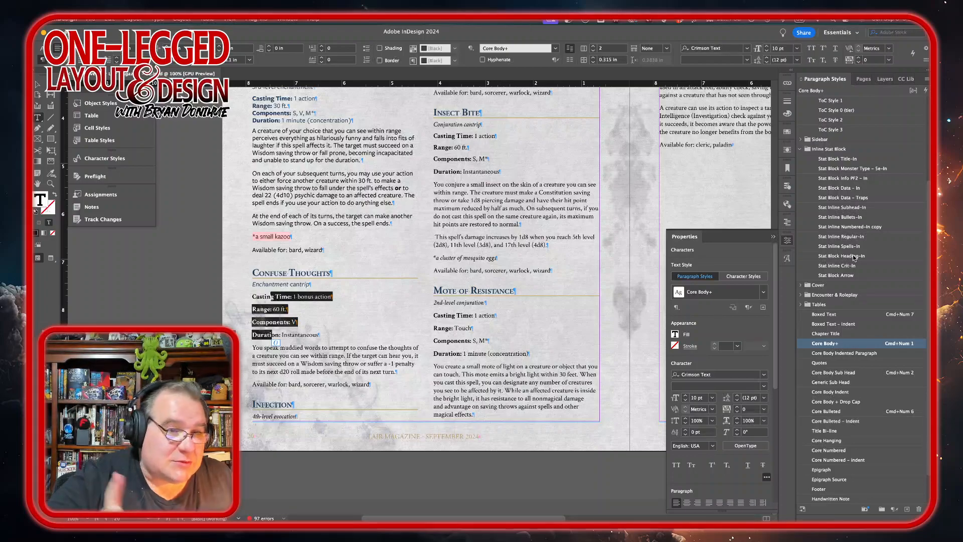
pyautogui.click(837, 190)
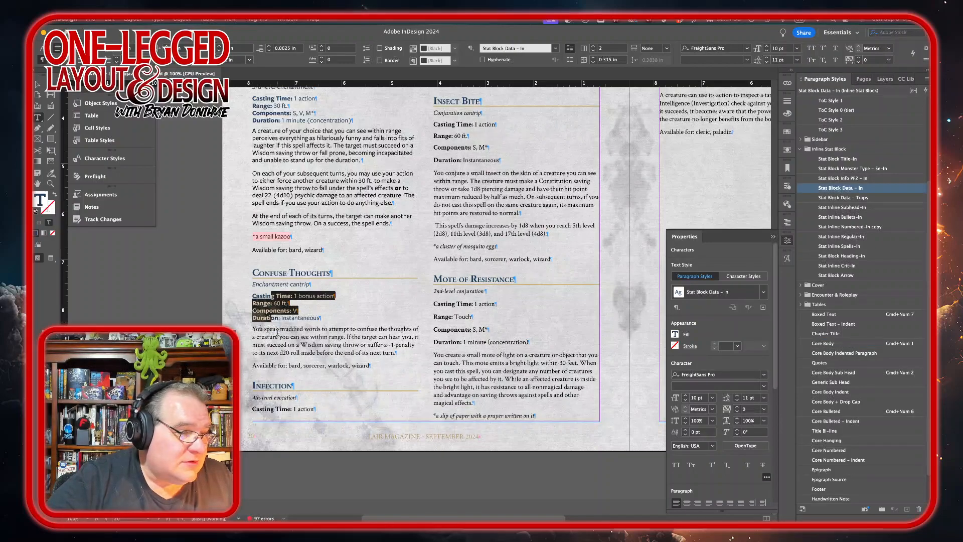
pyautogui.moveTo(279, 336); pyautogui.dragTo(275, 365)
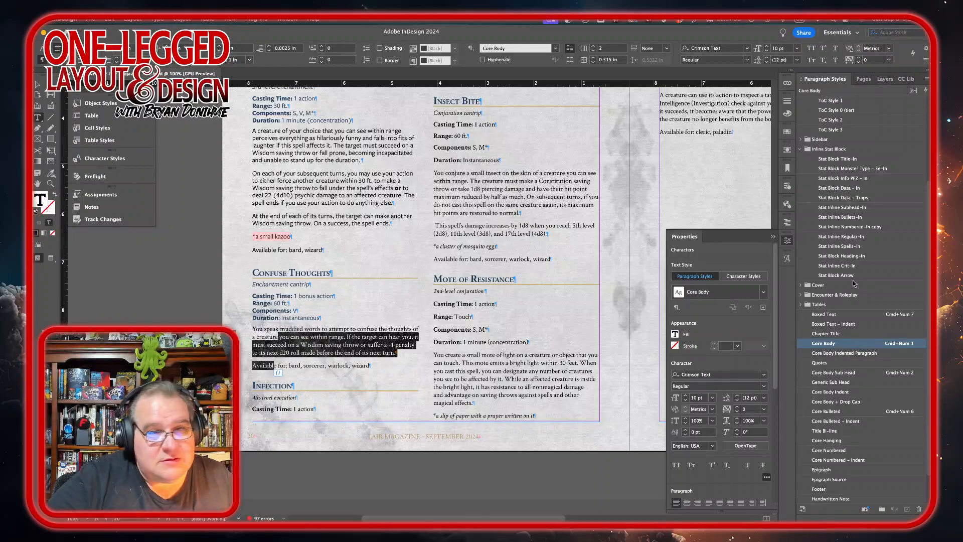
pyautogui.click(835, 236)
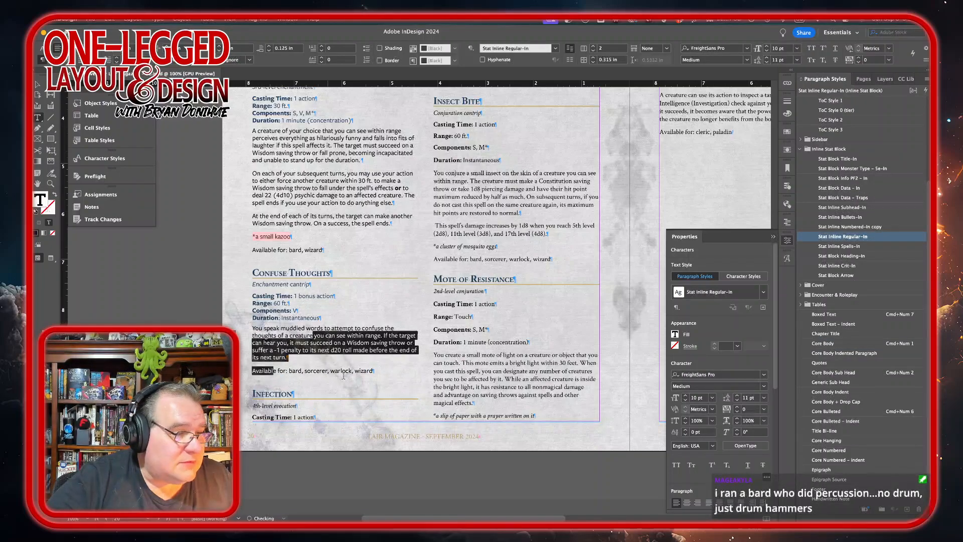
# Step: Remove the trailing character at the end of Confuse Thoughts' availability line
pyautogui.click(380, 374)
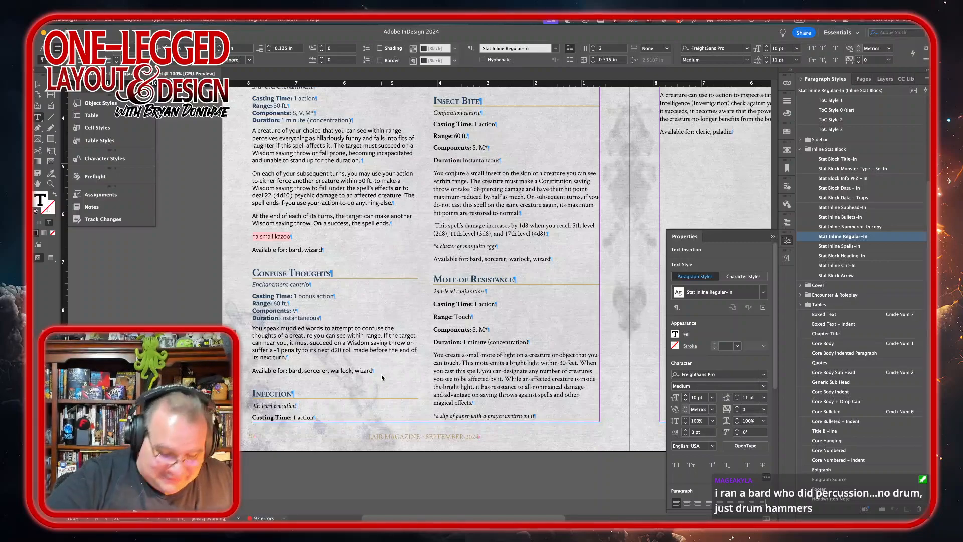
pyautogui.scroll(5, 381, 375)
pyautogui.press('BackSpace')
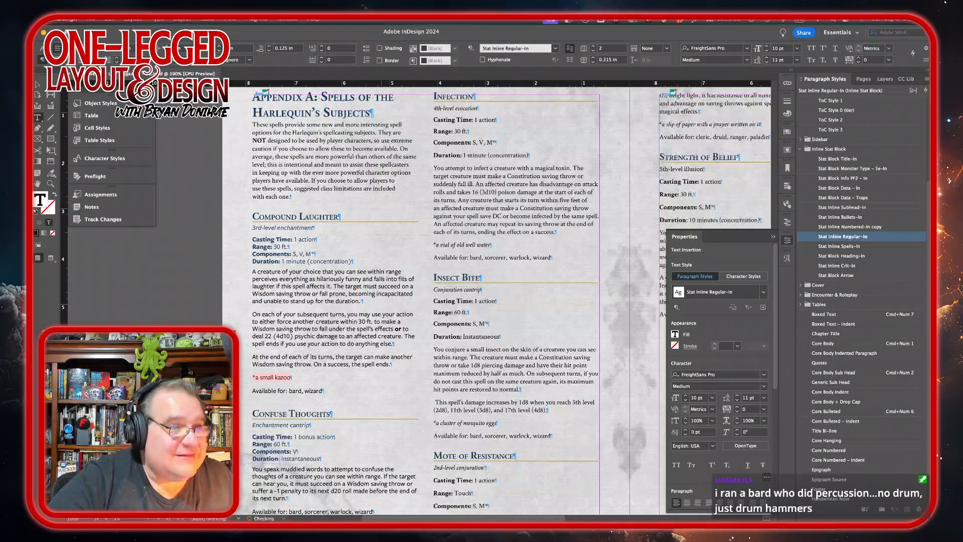
# Step: Style the Infection spell's level line with Stat Block Monster Type – 5e-In in Medium Italic
pyautogui.hscroll(5, 384, 228)
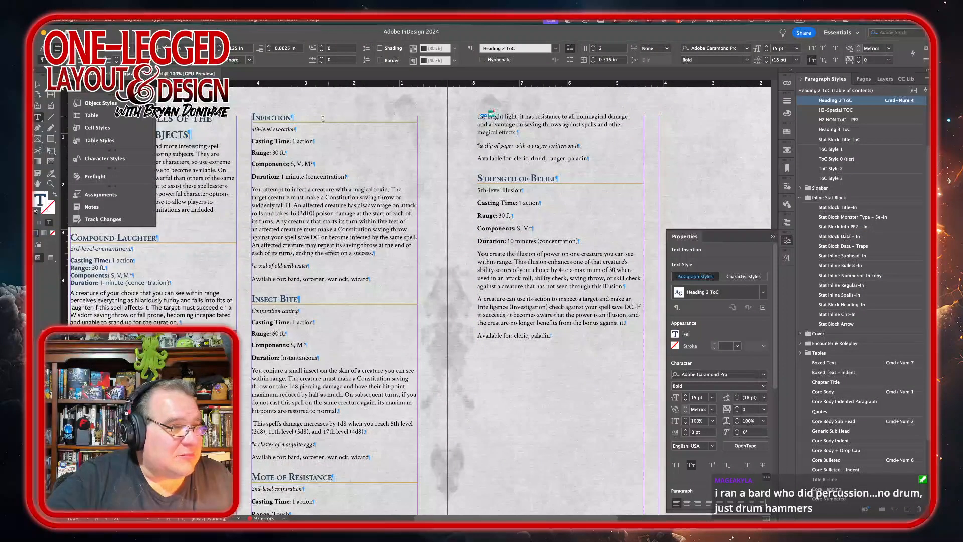
pyautogui.tripleClick(281, 130)
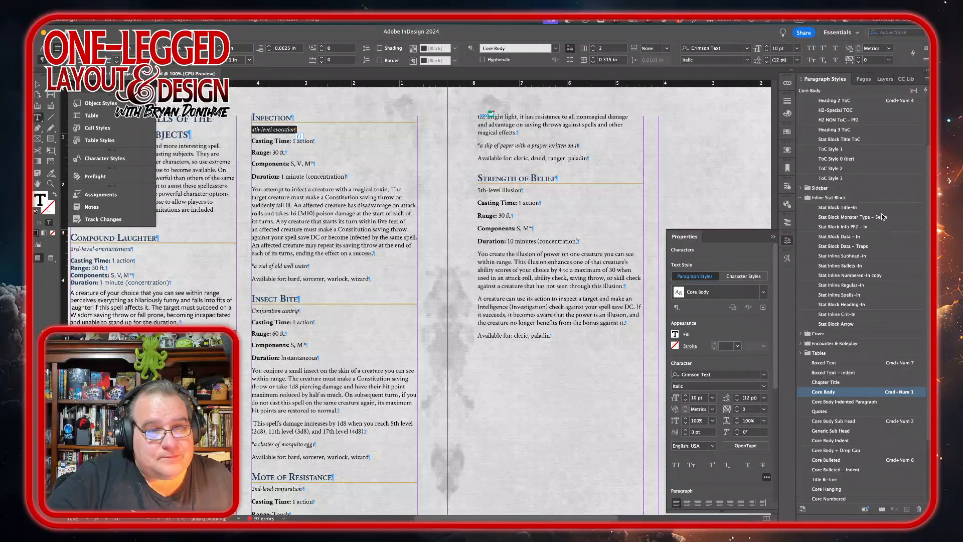
pyautogui.click(852, 217)
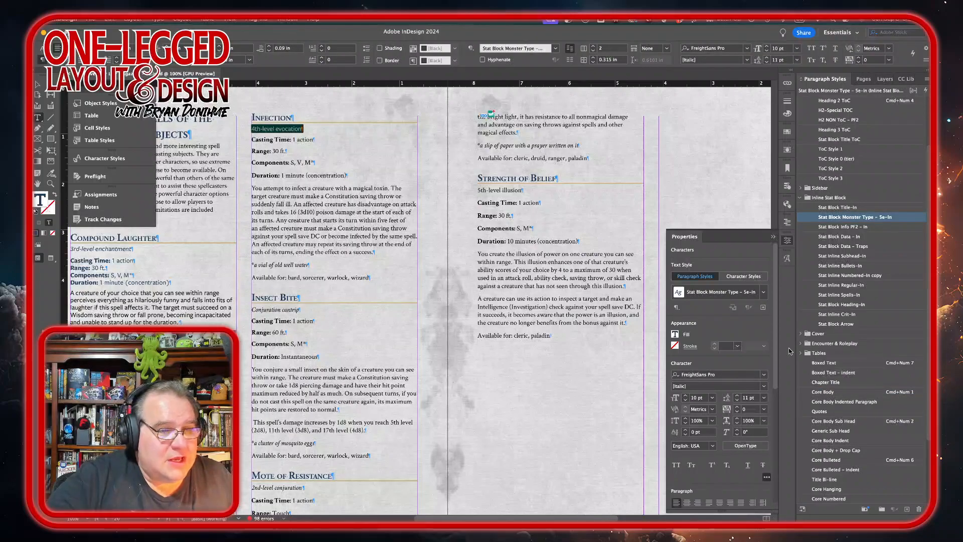
pyautogui.click(763, 386)
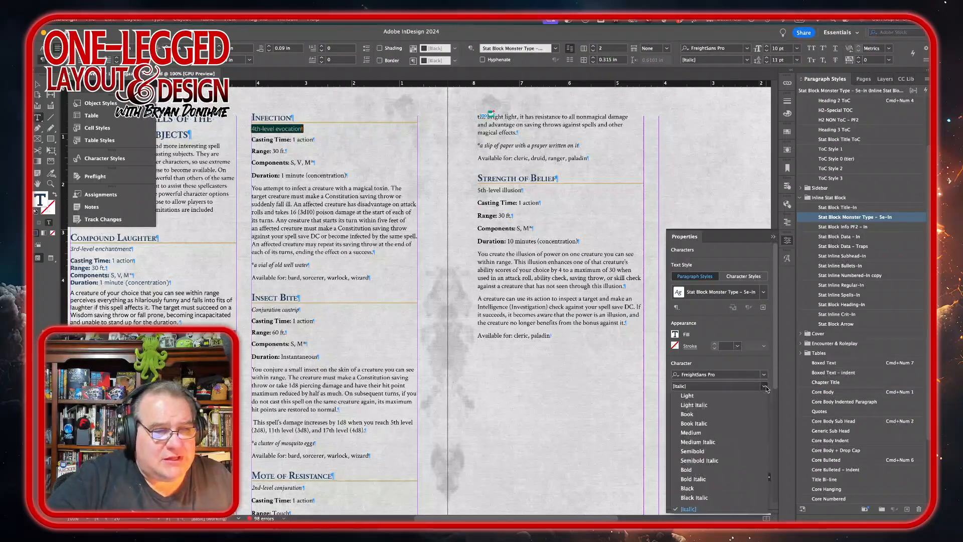
pyautogui.click(718, 441)
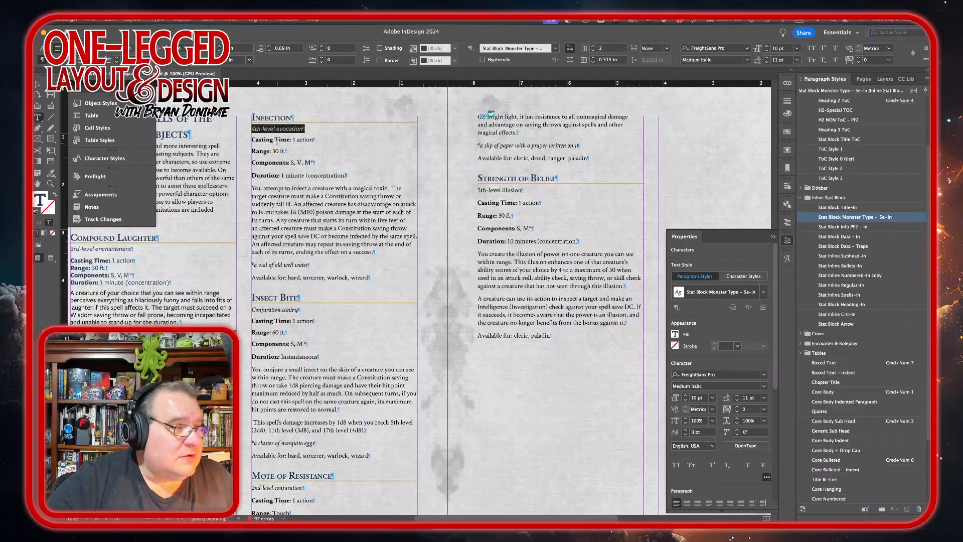
# Step: Apply Stat Block Data – In to Infection's casting lines and Stat Inline Regular-In to its description and closing lines
pyautogui.moveTo(275, 140); pyautogui.dragTo(269, 177)
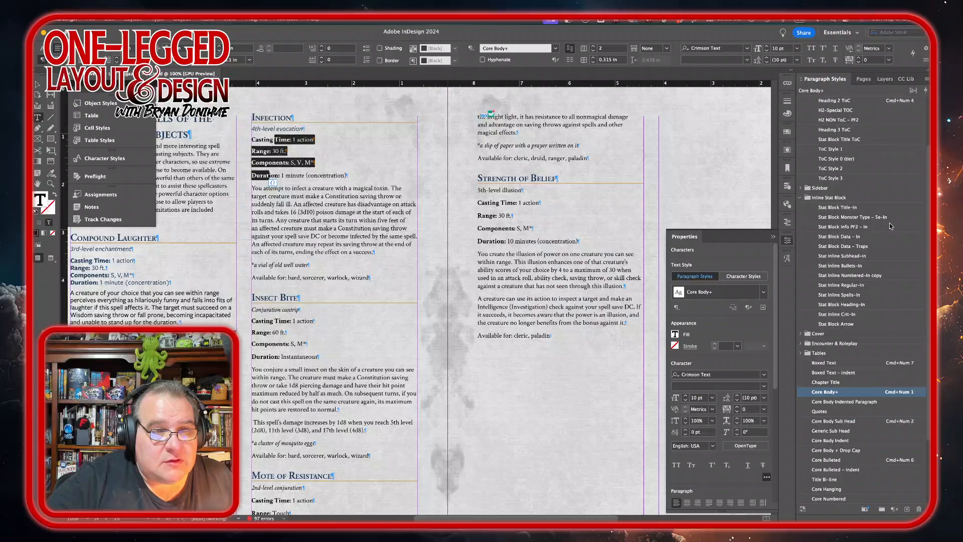
pyautogui.click(868, 239)
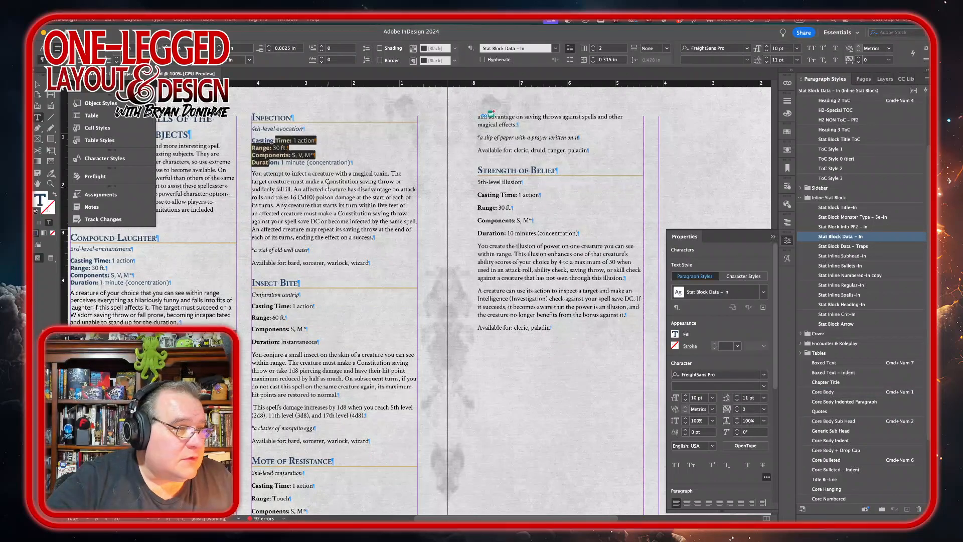
pyautogui.moveTo(329, 189); pyautogui.dragTo(296, 262)
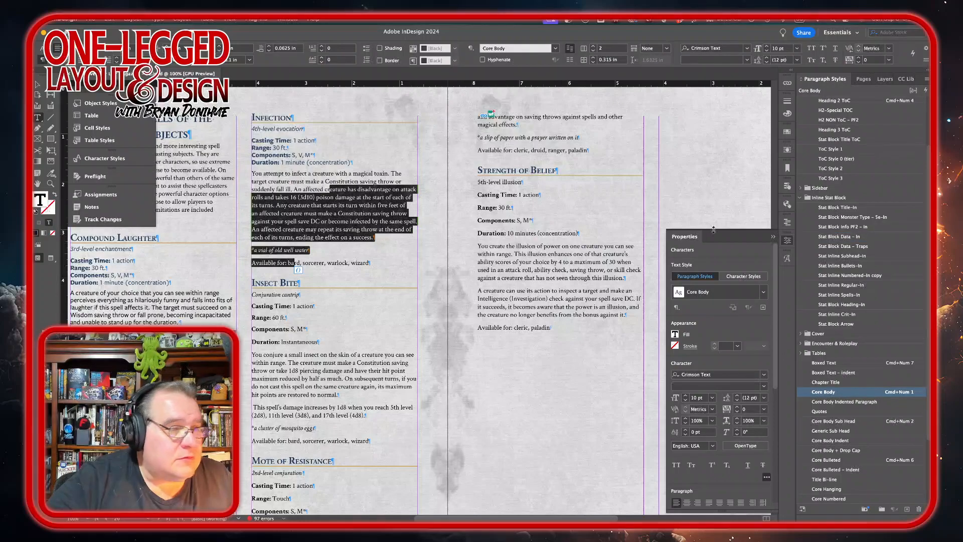
pyautogui.click(833, 285)
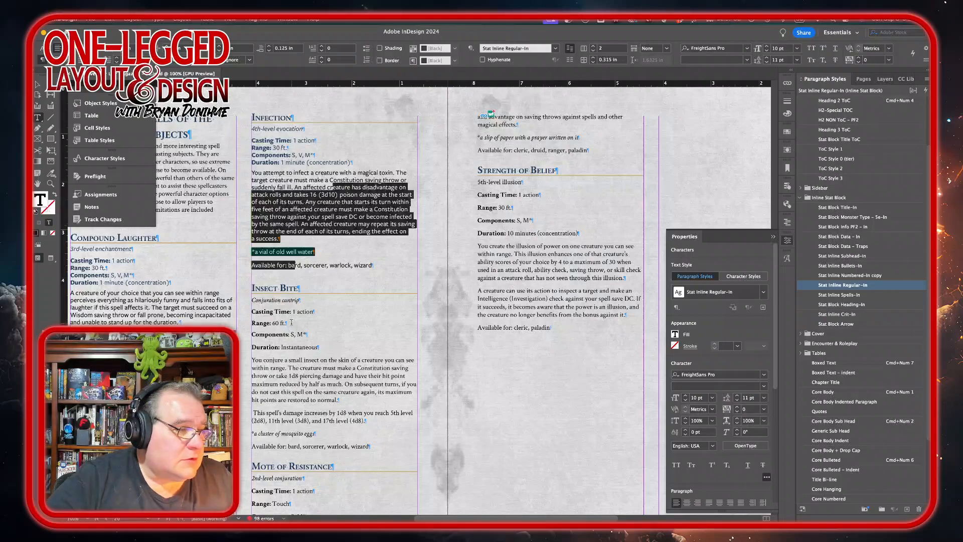
# Step: Style the Insect Bite level line with Stat Block Monster Type – 5e-In in Medium Italic
pyautogui.click(266, 299)
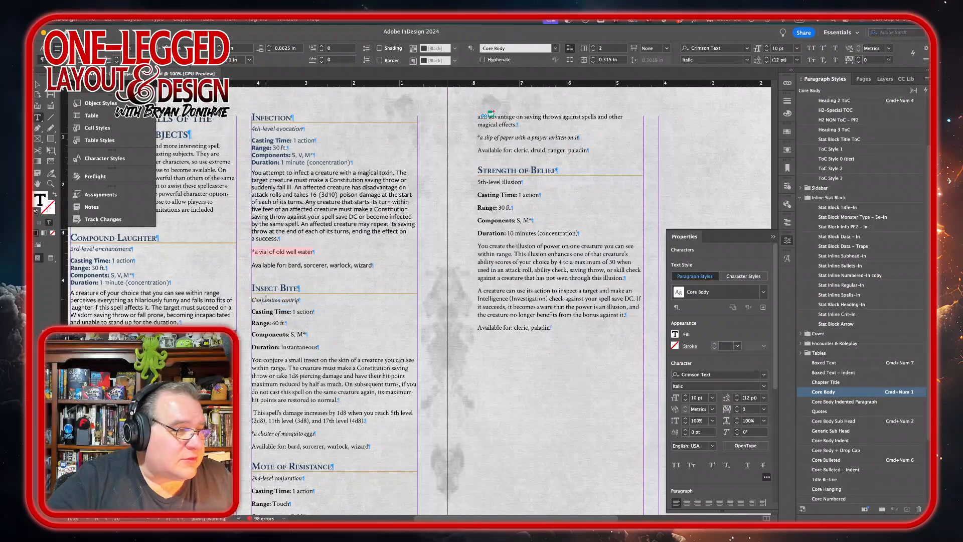
pyautogui.tripleClick(282, 303)
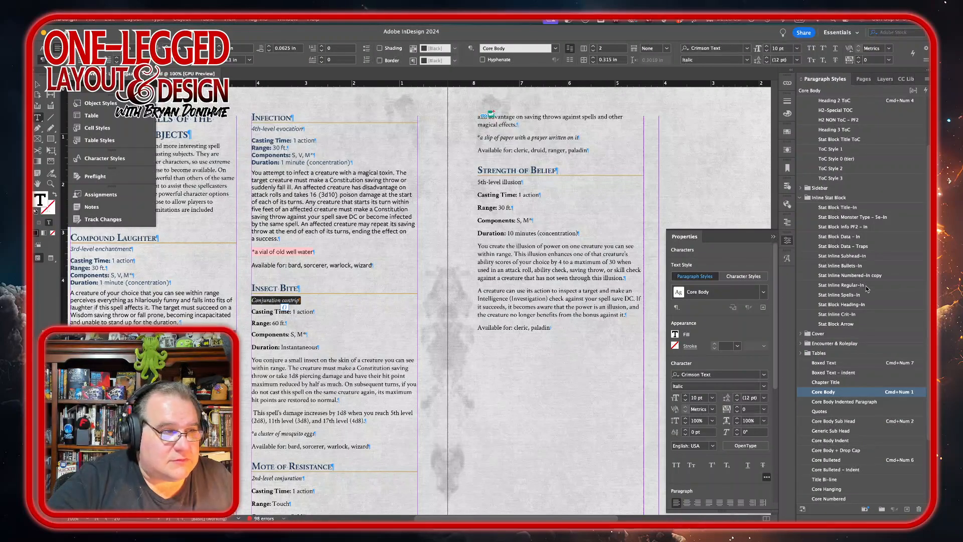
pyautogui.click(847, 216)
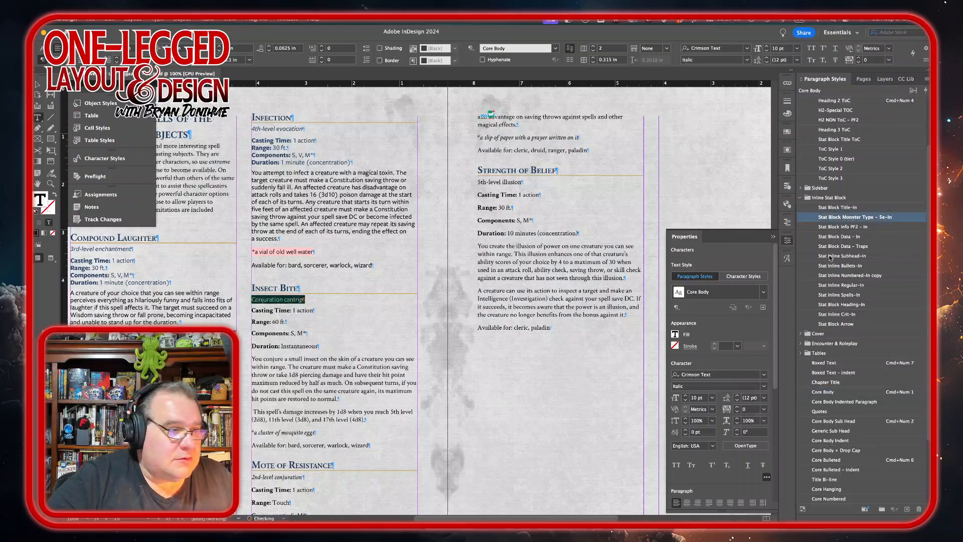
pyautogui.click(762, 386)
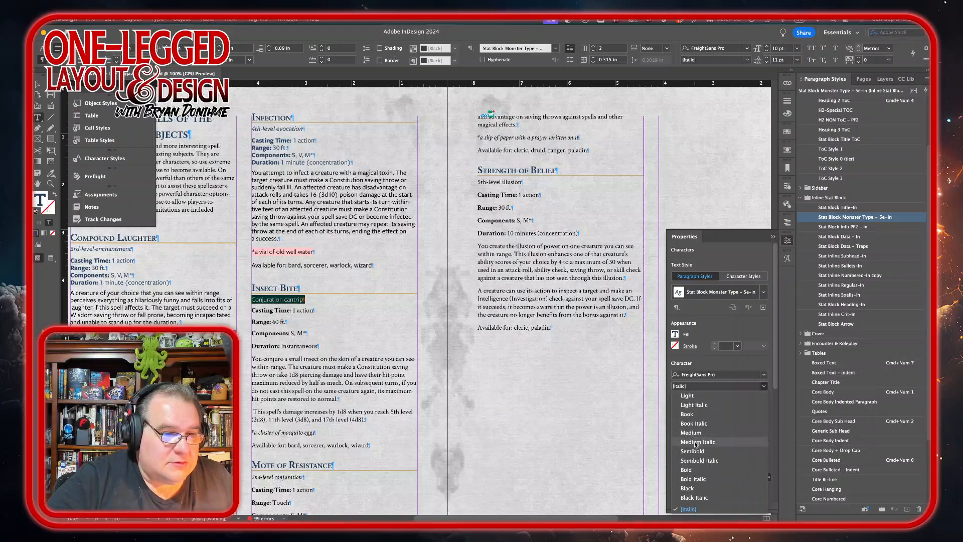
pyautogui.click(698, 441)
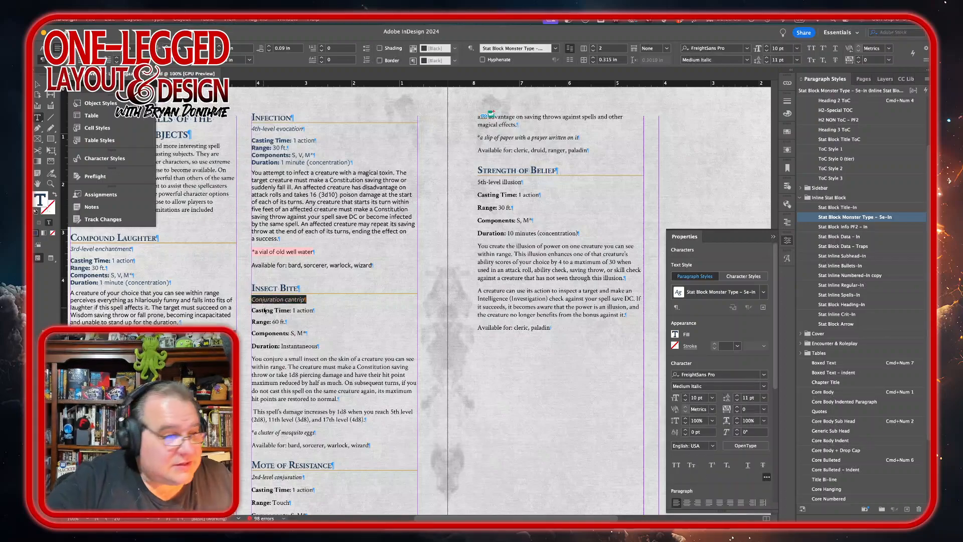
# Step: Apply Stat Block Data – In to Insect Bite's casting lines and Stat Inline Regular-In to its description and closing lines
pyautogui.moveTo(265, 310); pyautogui.dragTo(257, 347)
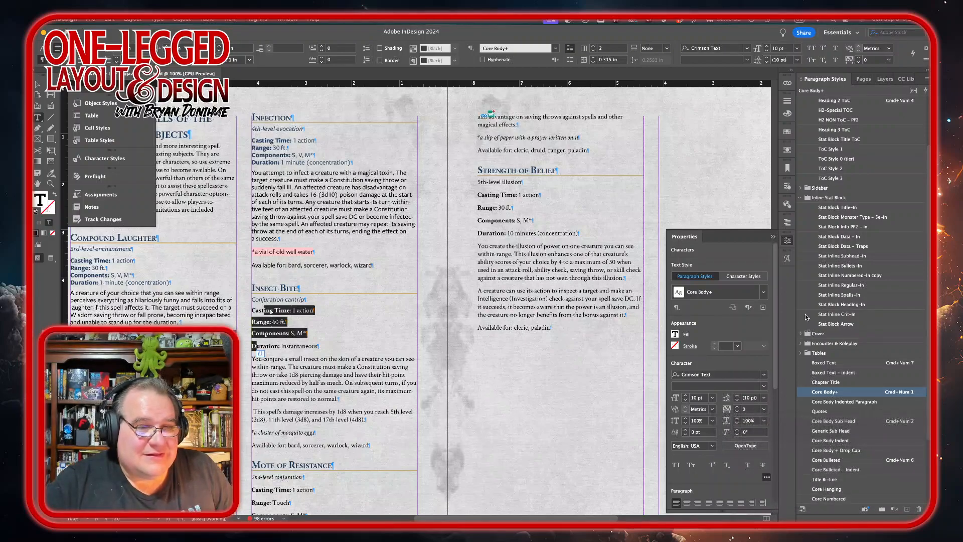
pyautogui.scroll(-2, 829, 353)
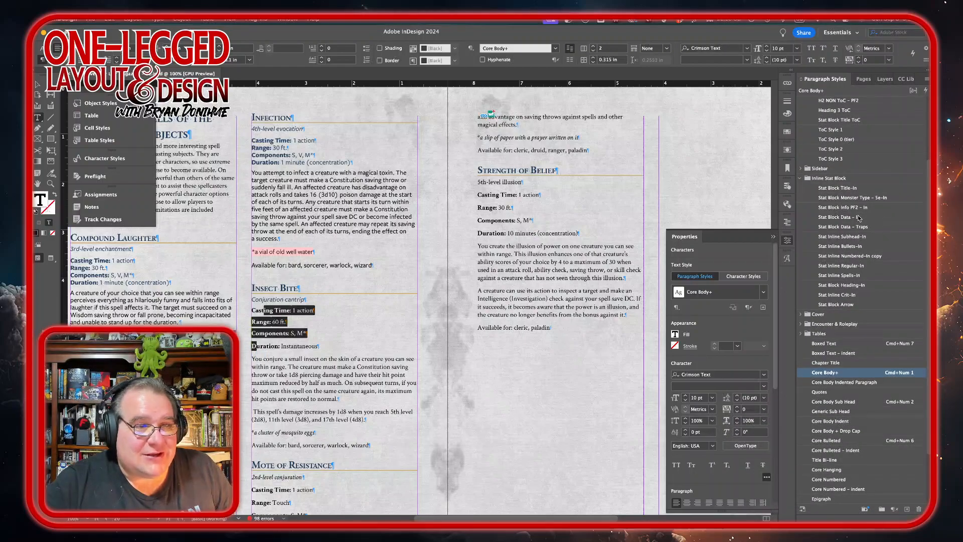
pyautogui.click(841, 217)
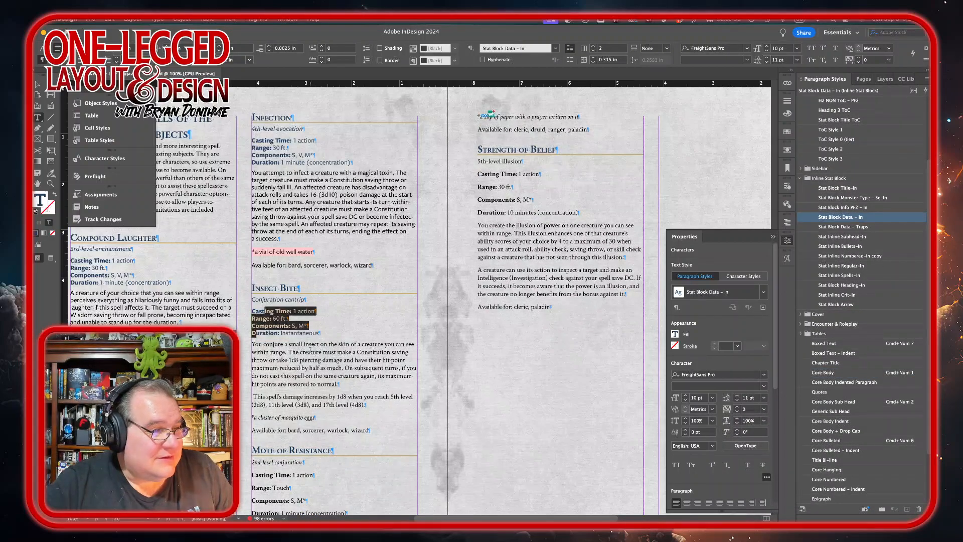
pyautogui.moveTo(305, 354); pyautogui.dragTo(286, 425)
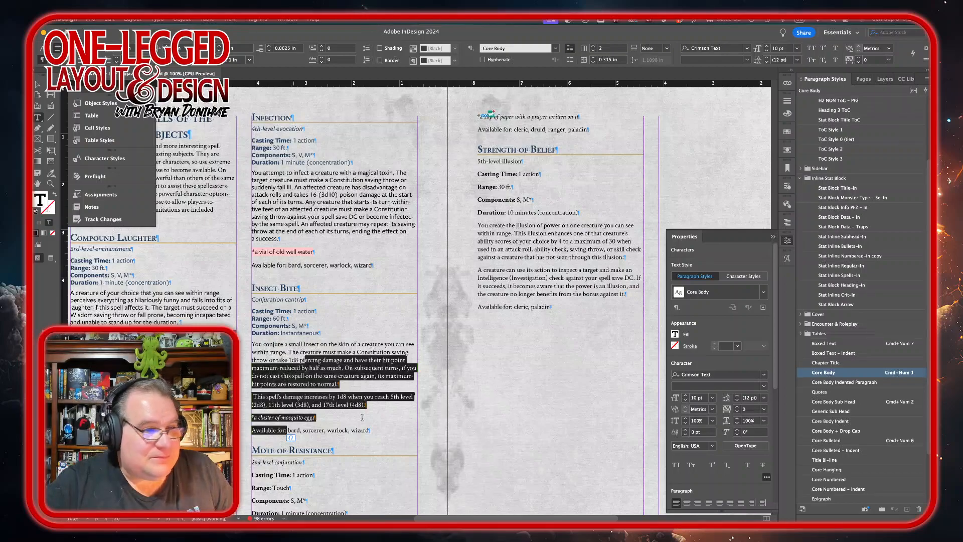
pyautogui.click(845, 265)
# Step: Style the Mote of Resistance level line with Stat Block Monster Type – 5e-In in Medium Italic
pyautogui.scroll(-2, 362, 335)
pyautogui.scroll(-4, 362, 335)
pyautogui.hscroll(-2, 362, 335)
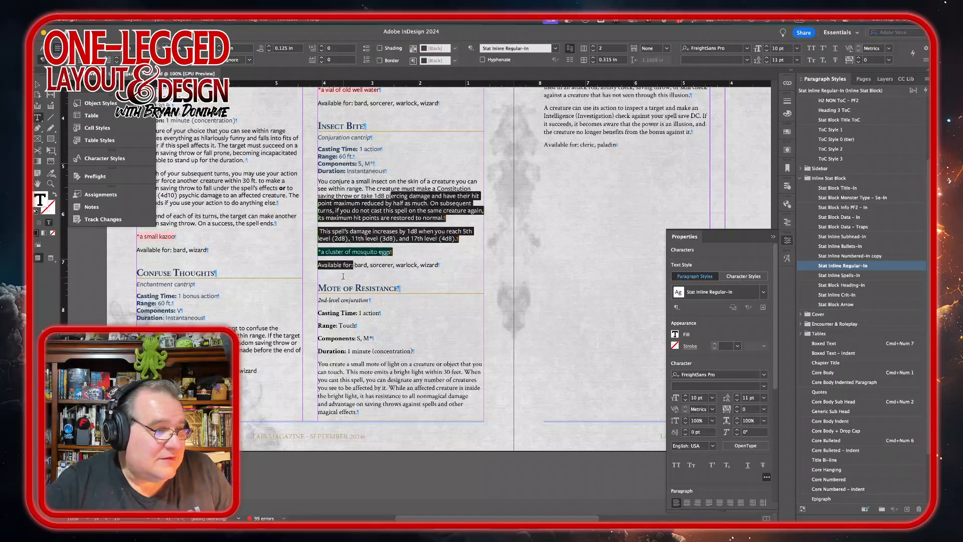
pyautogui.scroll(5, 405, 290)
pyautogui.scroll(-5, 381, 301)
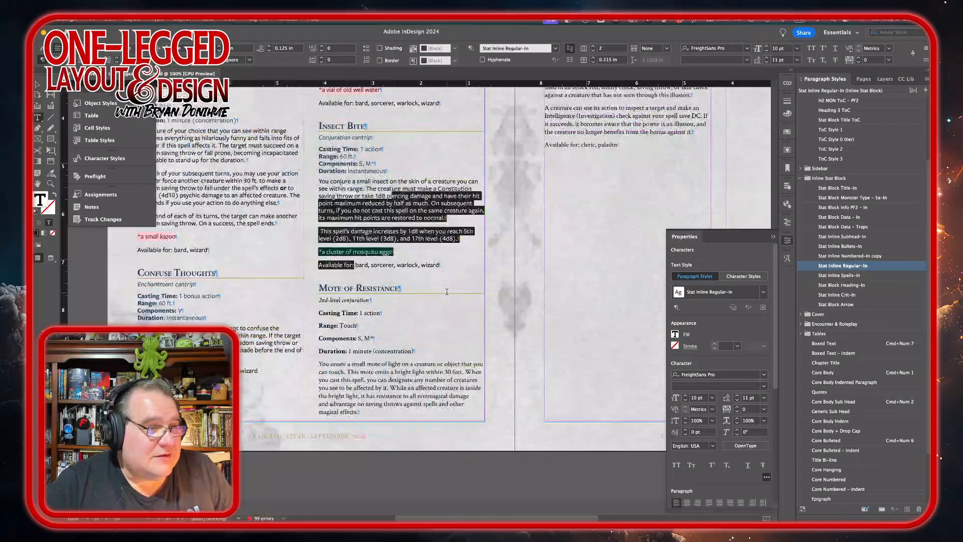
pyautogui.click(356, 300)
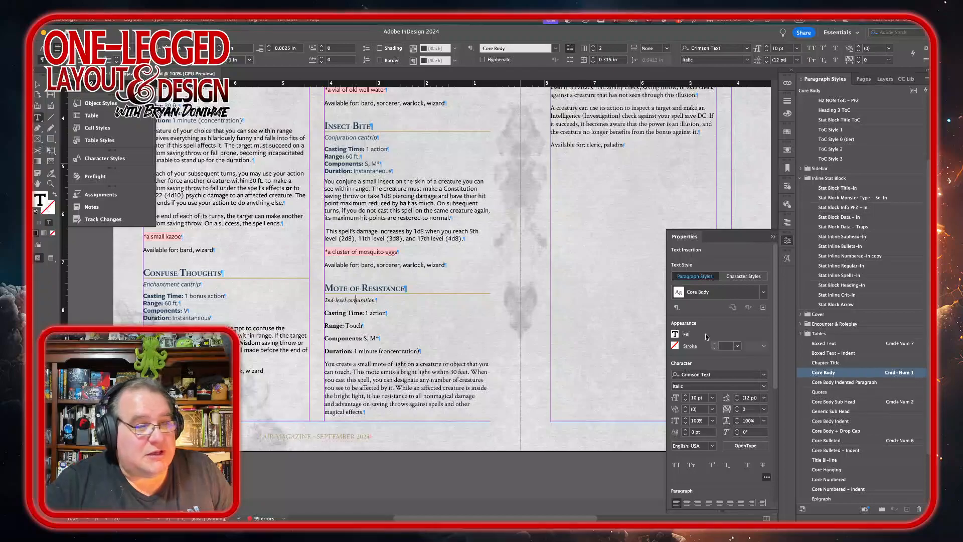
pyautogui.click(852, 198)
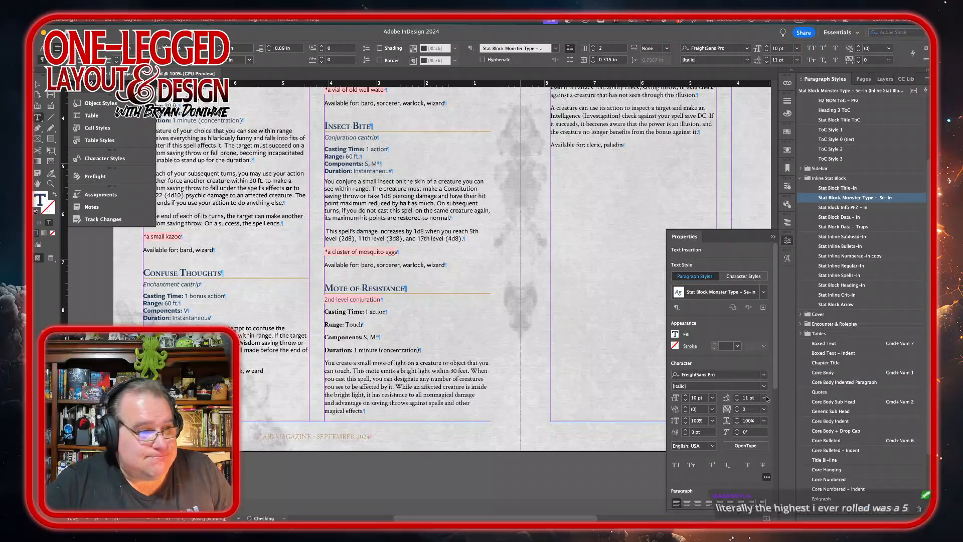
pyautogui.tripleClick(341, 299)
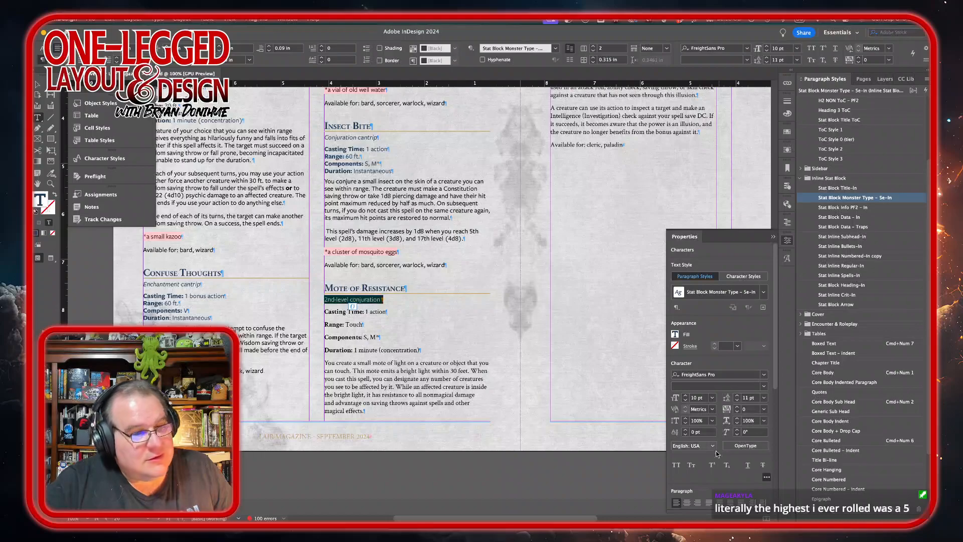
pyautogui.click(764, 386)
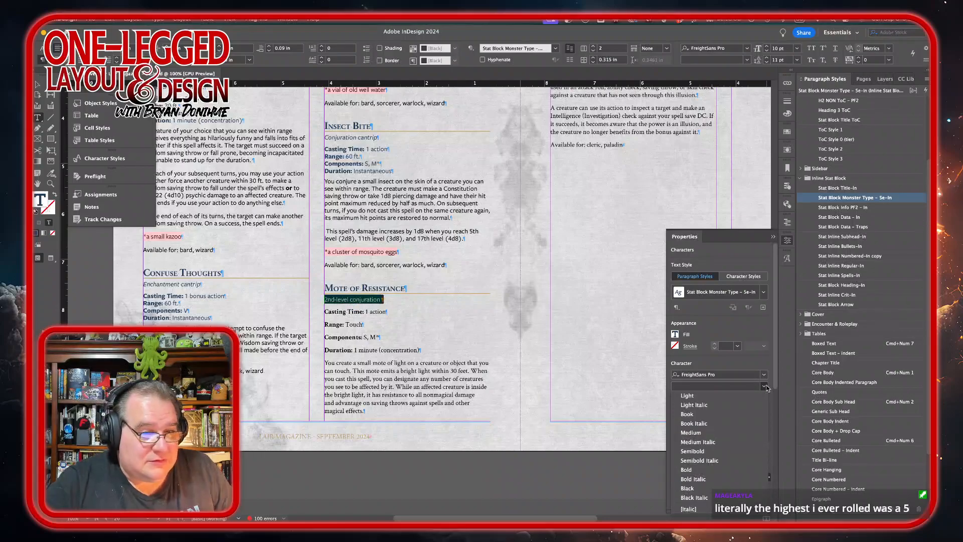
pyautogui.click(718, 444)
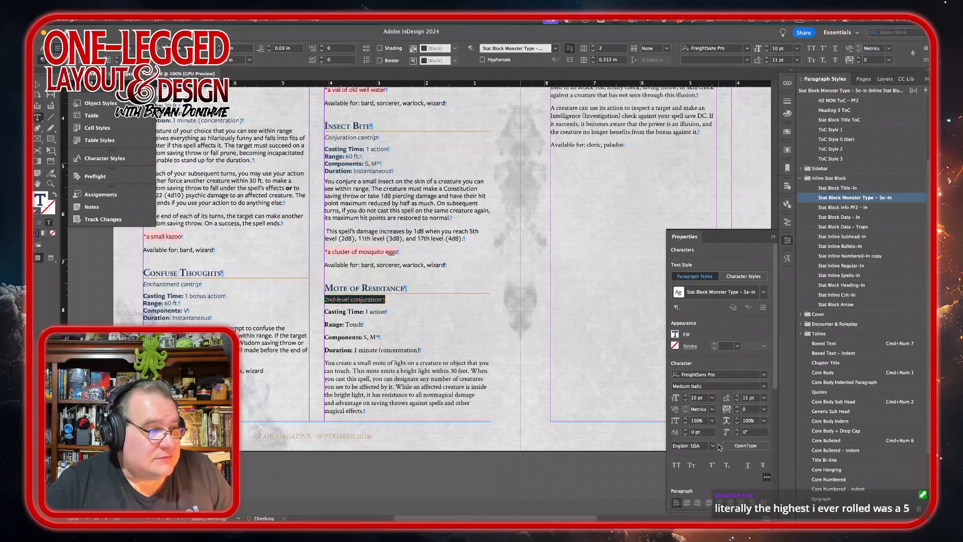
# Step: Apply Stat Block Data – In to Mote of Resistance's casting lines and Stat Inline Regular-In to its description and closing lines
pyautogui.scroll(3, 460, 325)
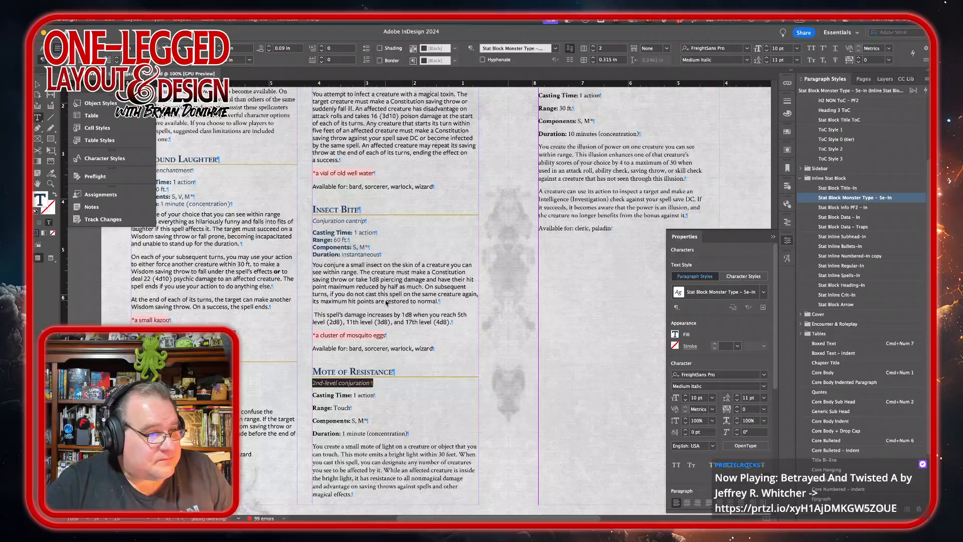
pyautogui.scroll(-3, 387, 301)
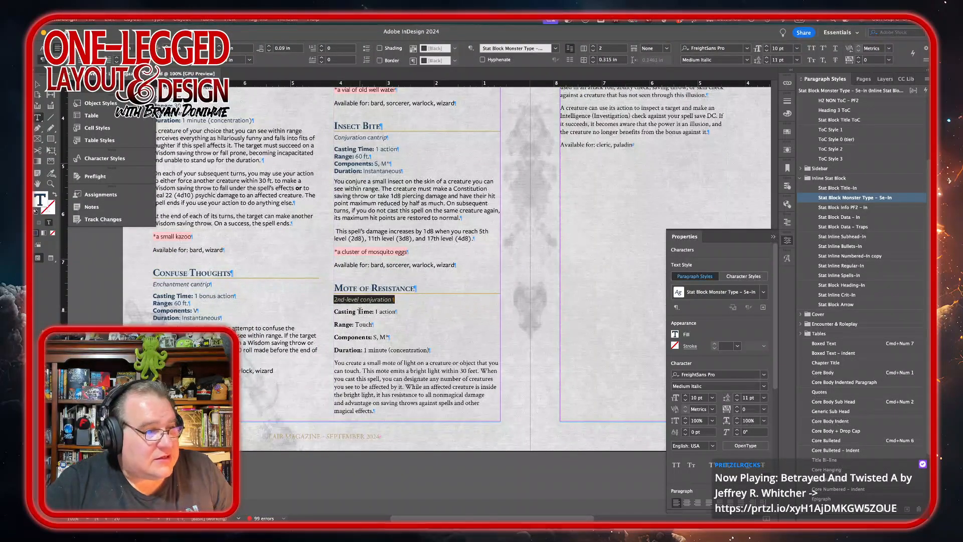
pyautogui.moveTo(360, 311); pyautogui.dragTo(362, 350)
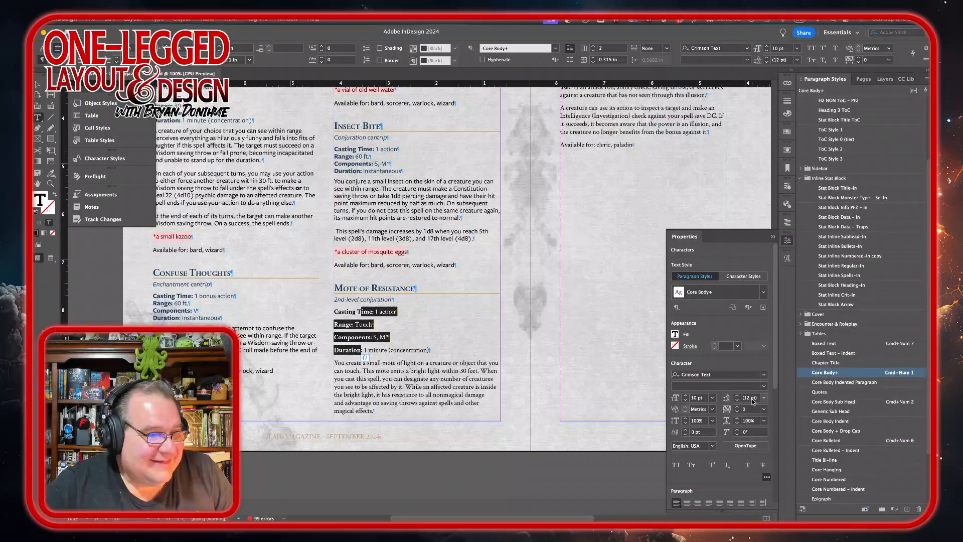
pyautogui.click(840, 217)
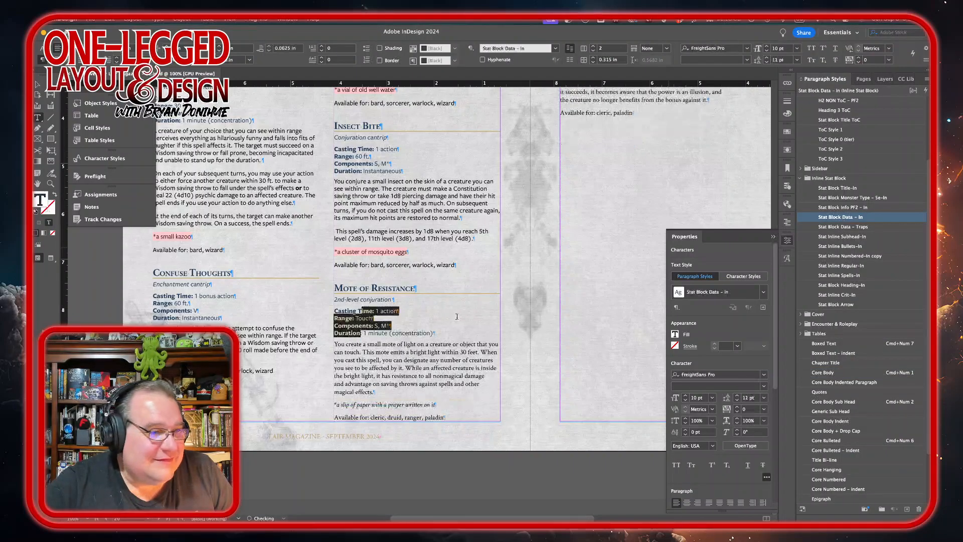
pyautogui.moveTo(366, 355); pyautogui.dragTo(361, 414)
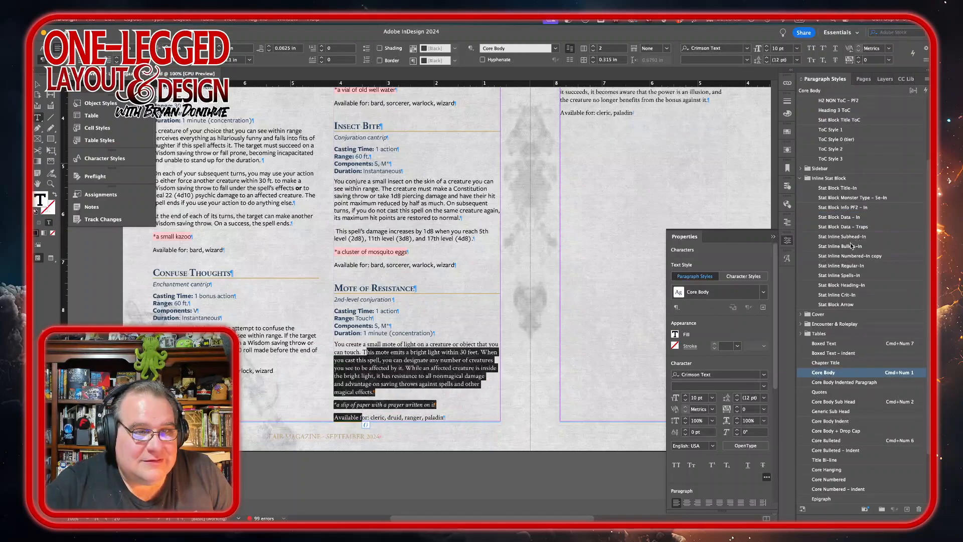
pyautogui.click(837, 269)
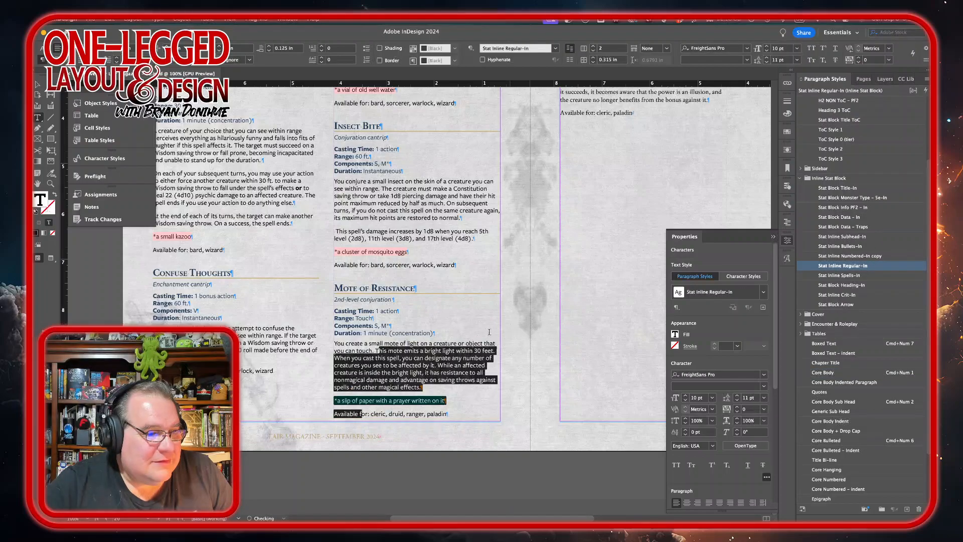
# Step: Apply Stat Block Monster Type – 5e-In to the Strength of Belief level line
pyautogui.scroll(5, 458, 335)
pyautogui.scroll(4, 458, 335)
pyautogui.hscroll(-5, 458, 335)
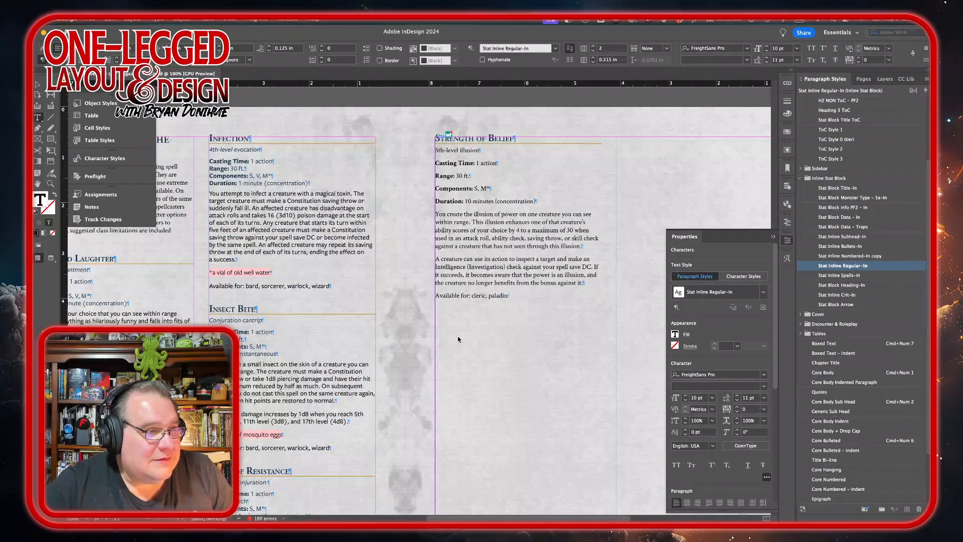
pyautogui.hscroll(4, 458, 335)
pyautogui.scroll(-1, 458, 335)
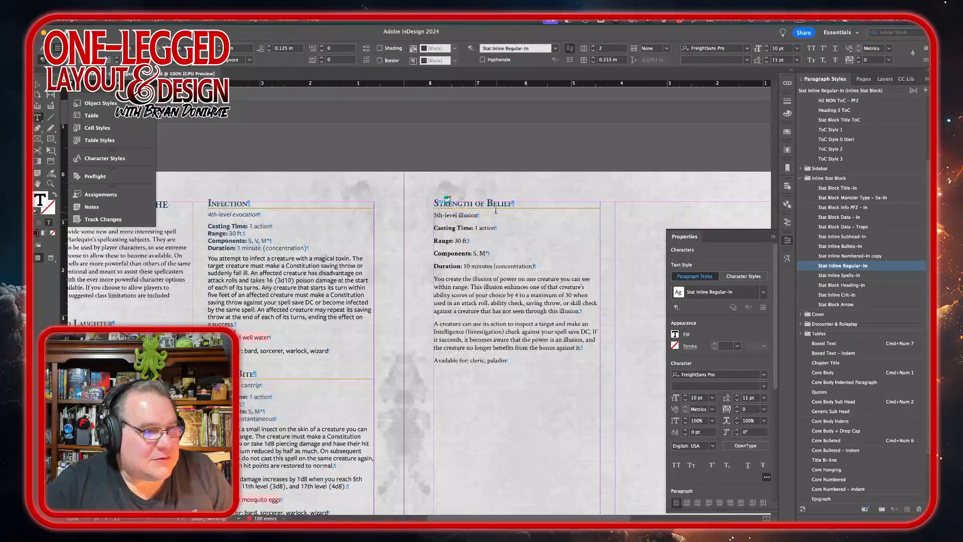
pyautogui.click(459, 215)
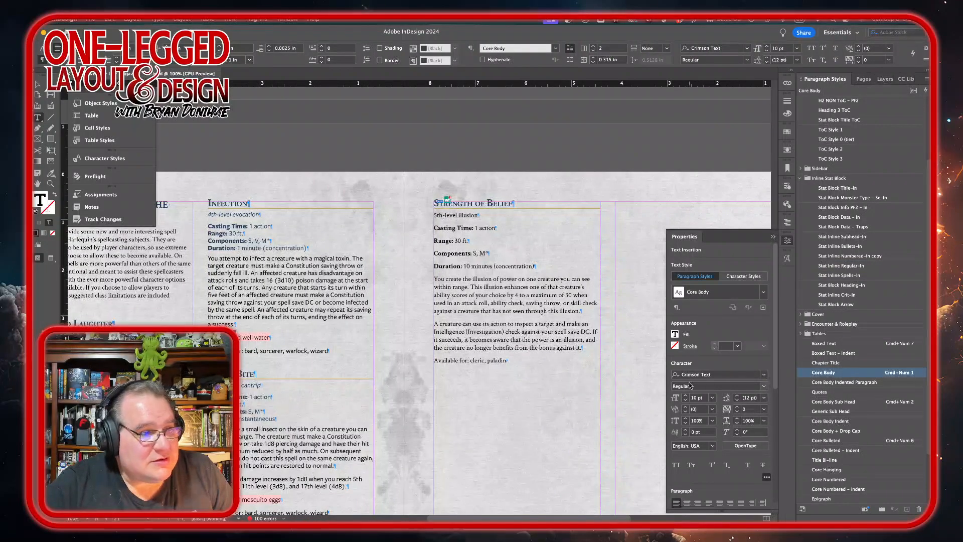
pyautogui.tripleClick(463, 215)
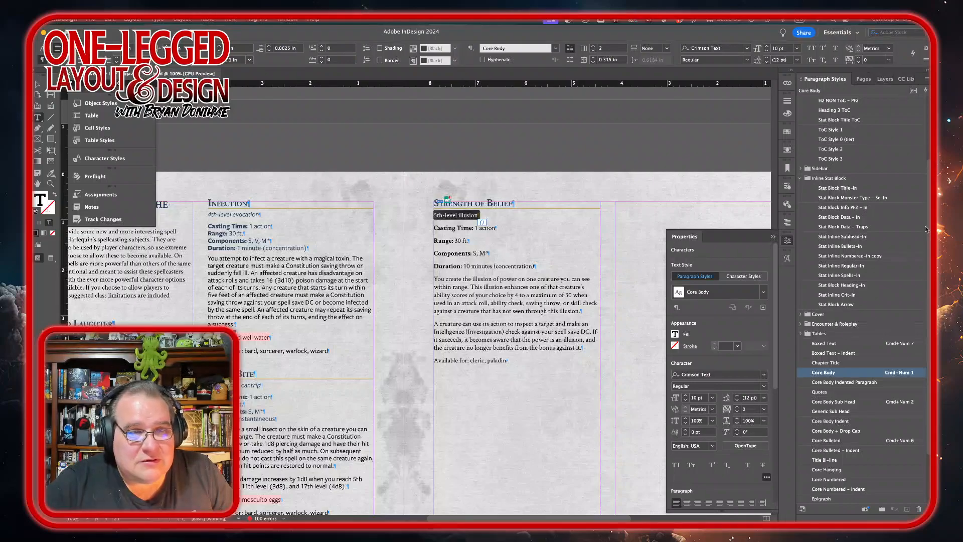
pyautogui.click(847, 198)
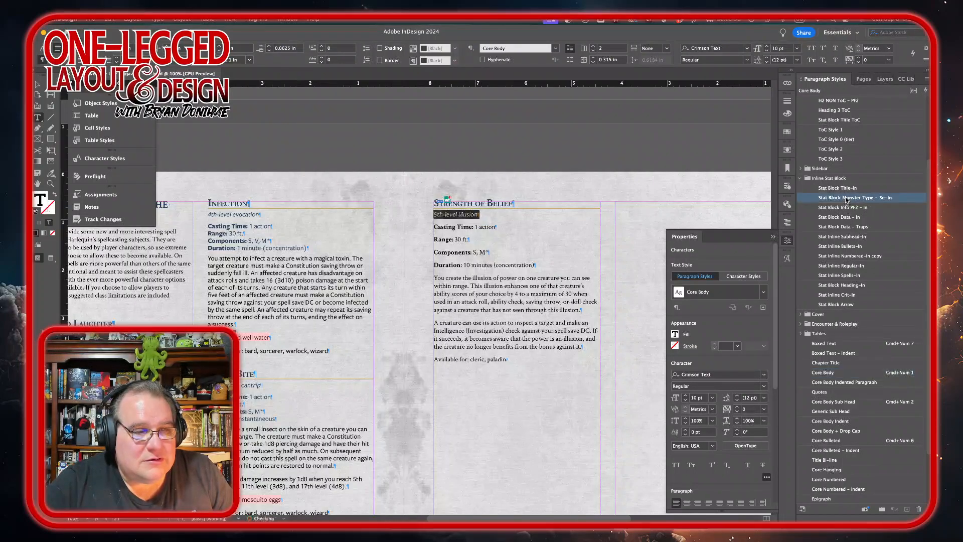
pyautogui.click(766, 387)
pyautogui.click(766, 387)
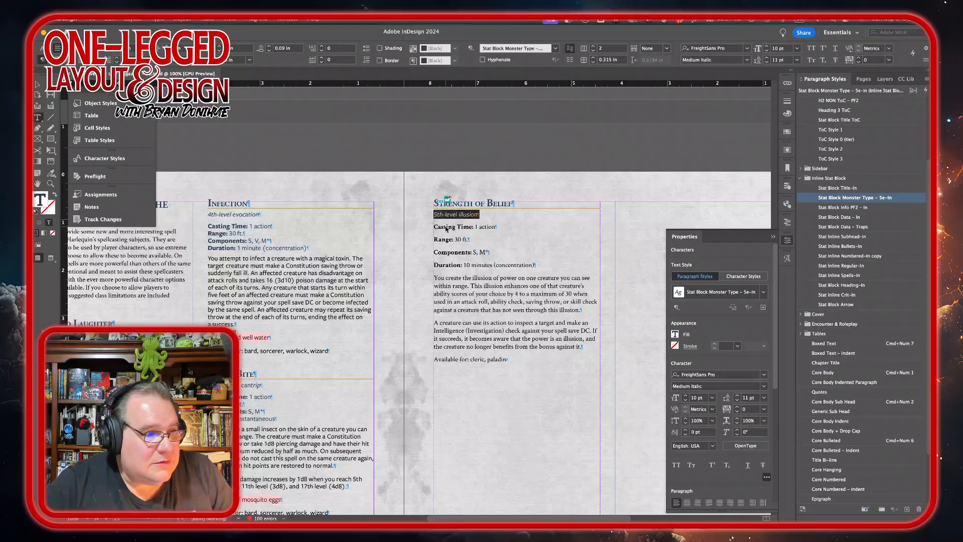
# Step: Apply Stat Block Data – In to Strength of Belief's casting lines and Stat Inline Regular-In to its description and closing lines
pyautogui.moveTo(434, 224); pyautogui.dragTo(461, 266)
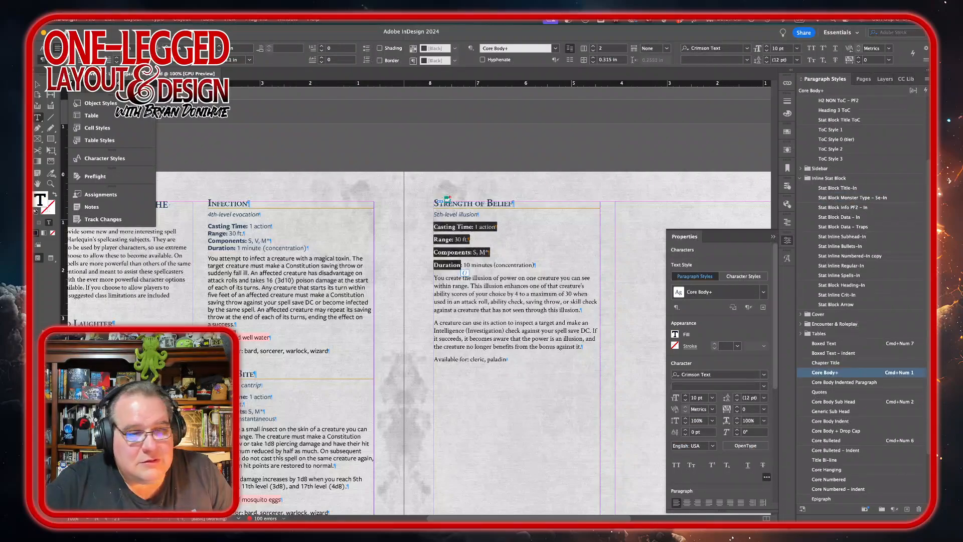
pyautogui.click(843, 217)
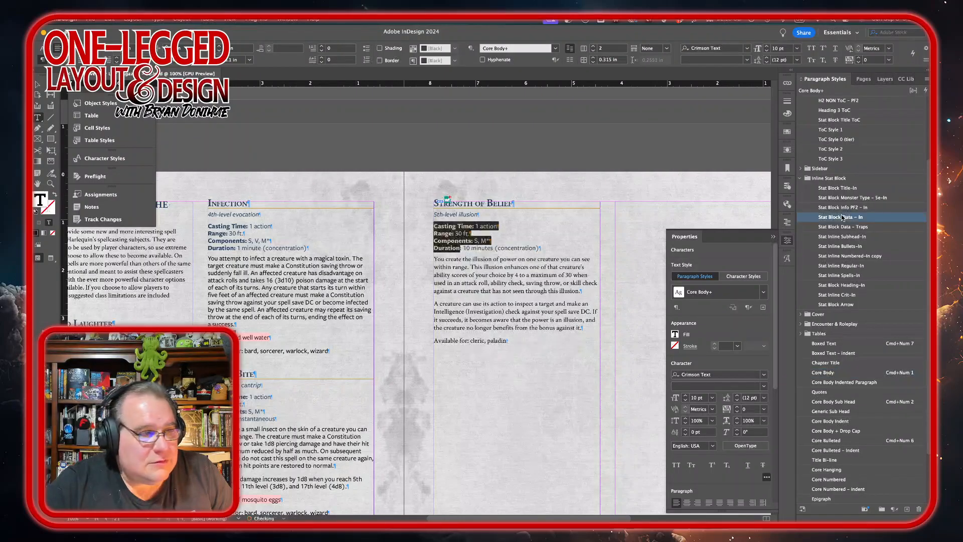
pyautogui.moveTo(458, 275); pyautogui.dragTo(450, 341)
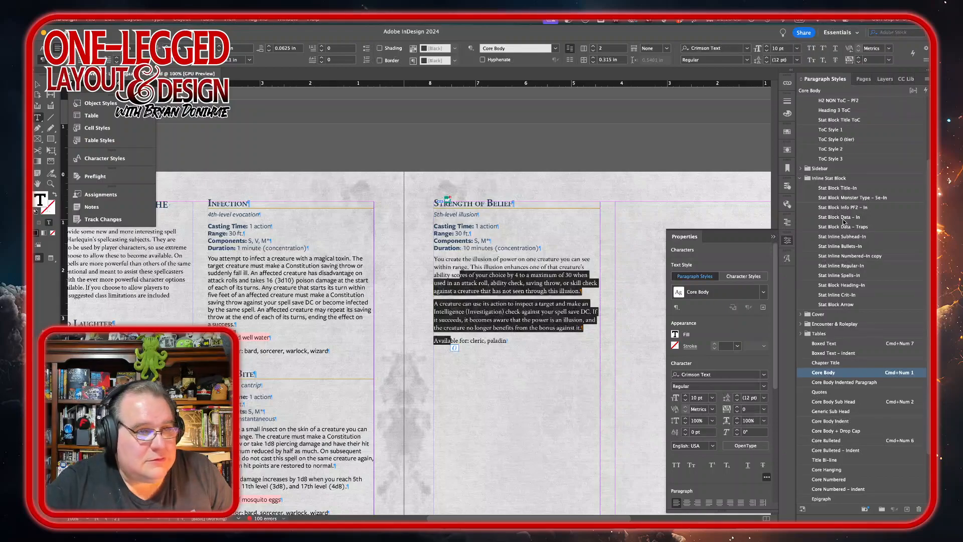
pyautogui.click(834, 267)
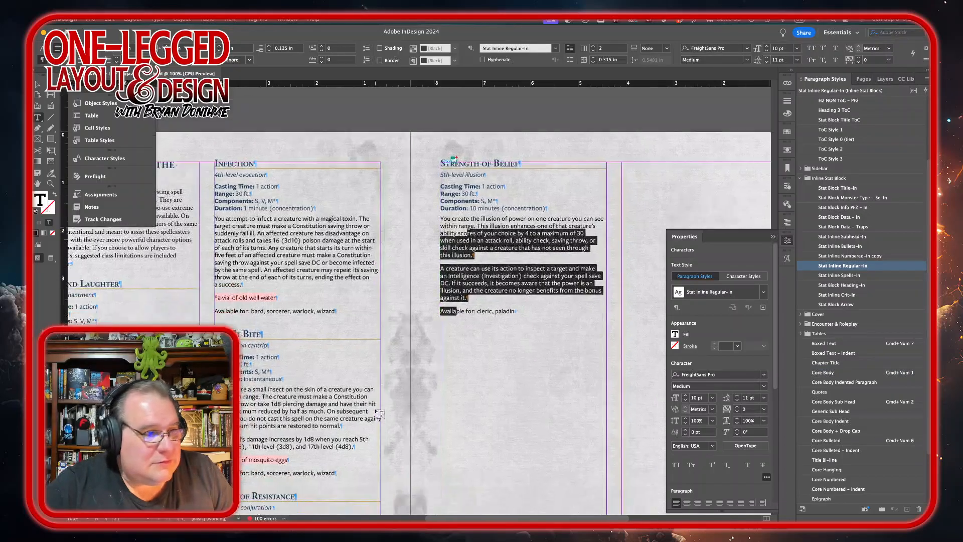
# Step: Switch to Adobe Stock in the browser and search for fantasy bard images
pyautogui.scroll(-10, 379, 413)
pyautogui.scroll(12, 380, 413)
pyautogui.scroll(-5, 380, 413)
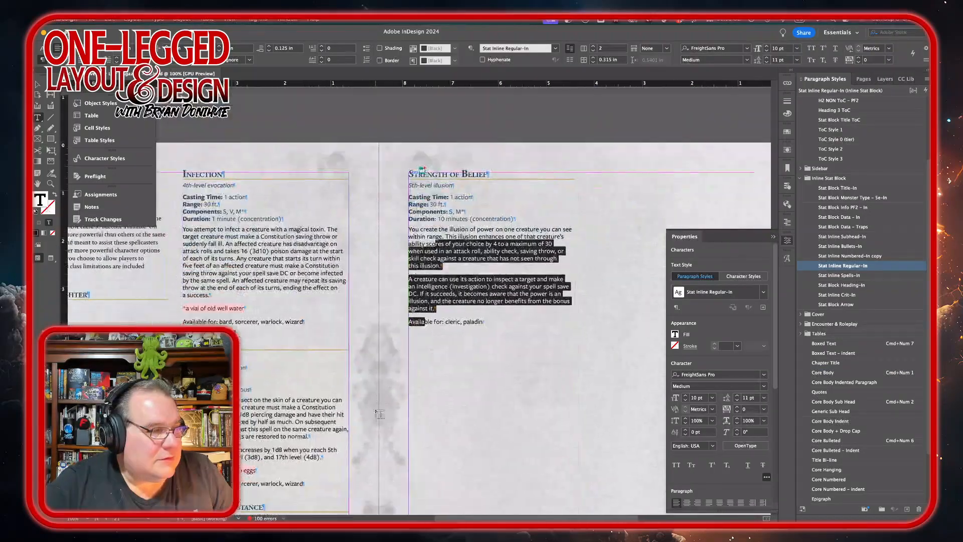
pyautogui.hscroll(5, 380, 413)
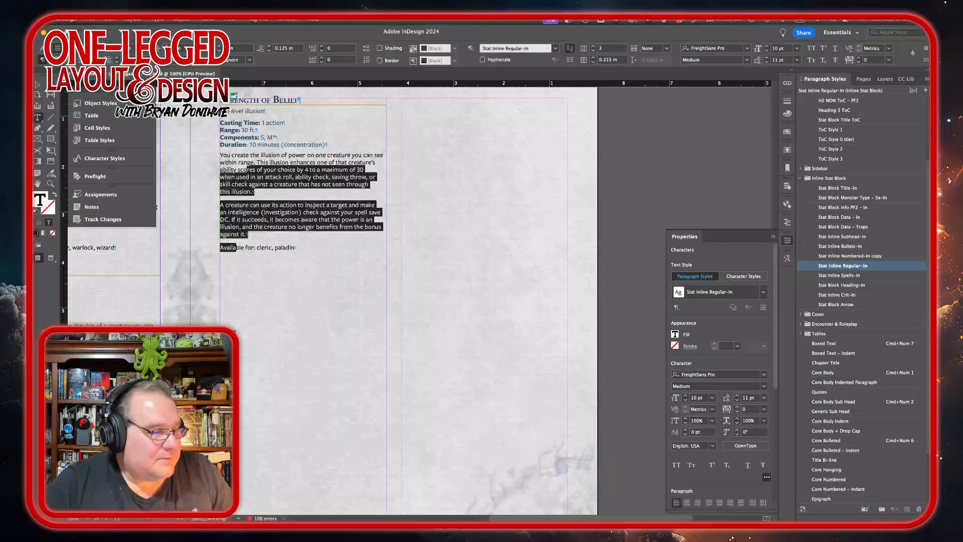
pyautogui.click(255, 499)
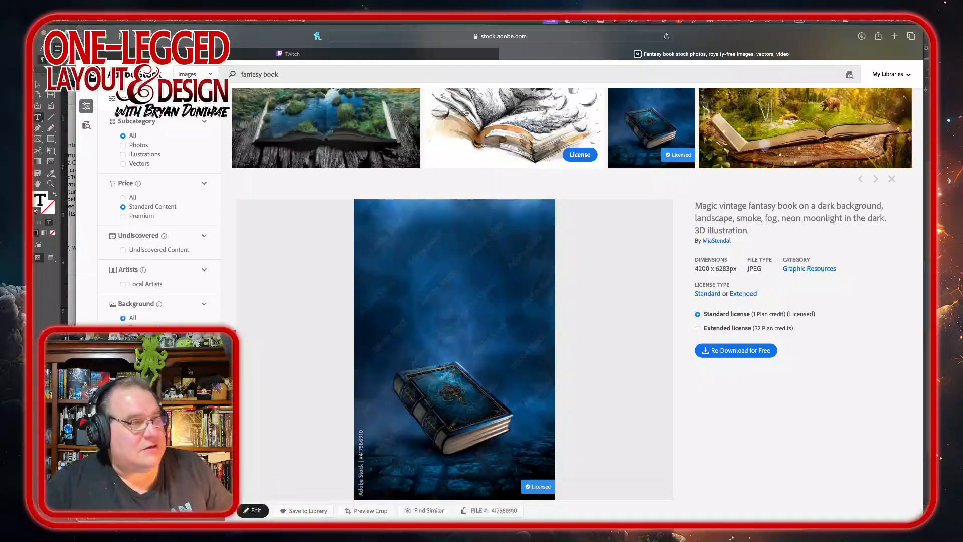
pyautogui.doubleClick(271, 74)
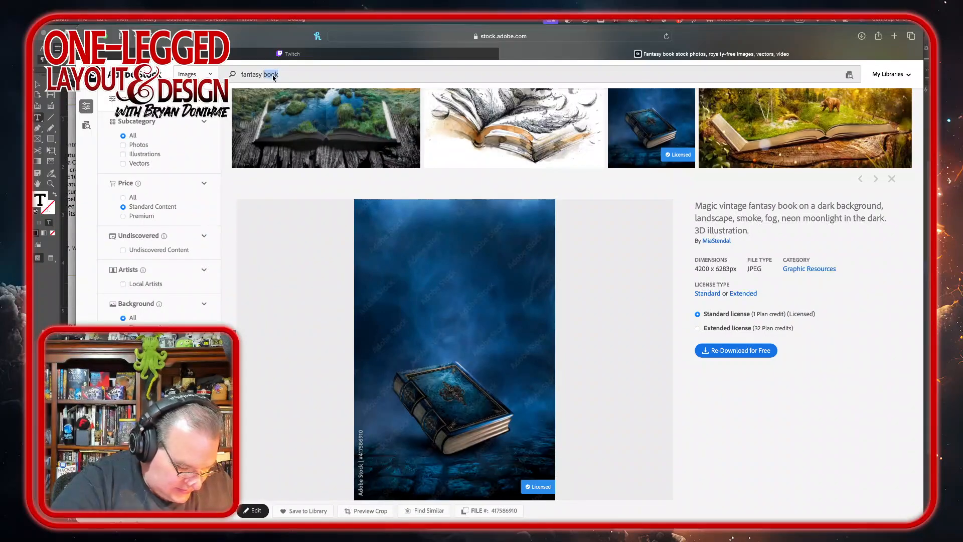
pyautogui.write('bard')
pyautogui.press('Return')
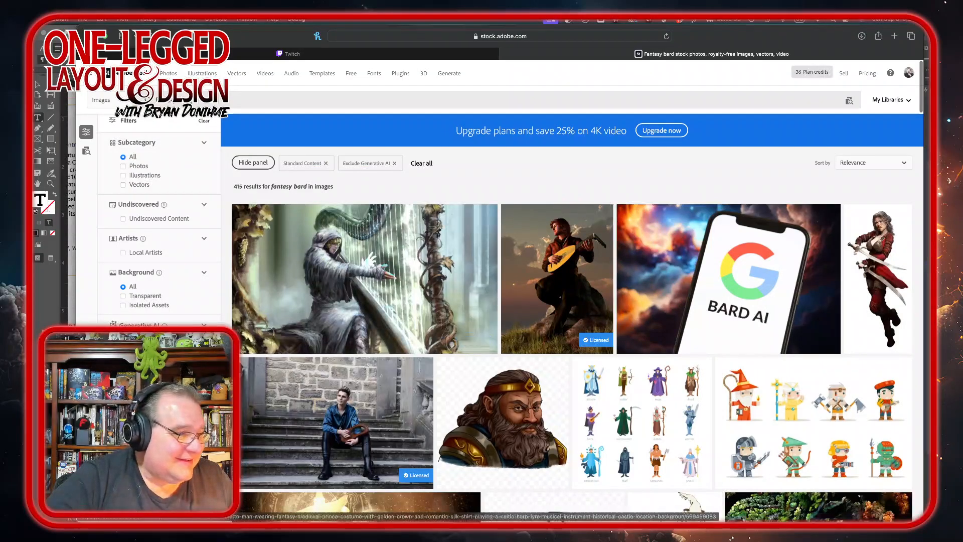
pyautogui.scroll(-1, 507, 411)
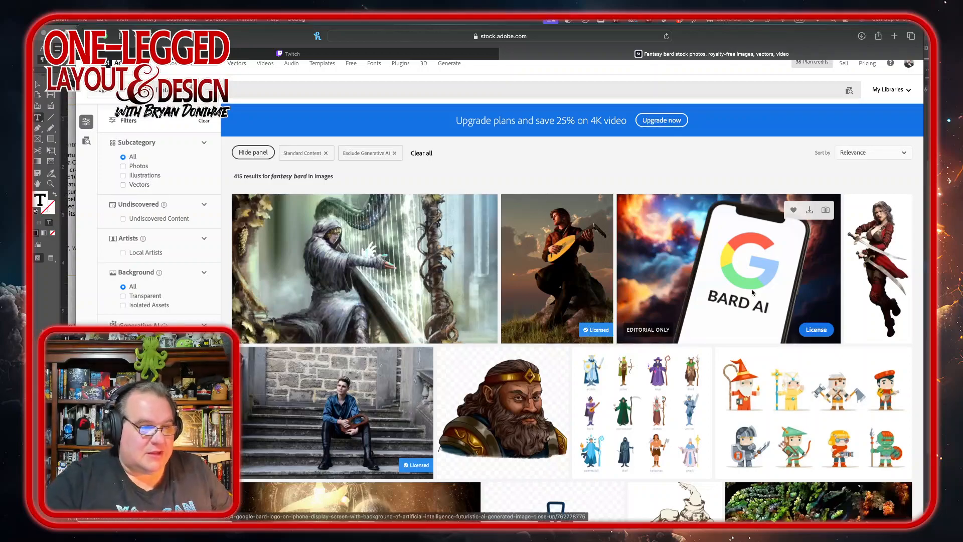
pyautogui.scroll(-4, 555, 389)
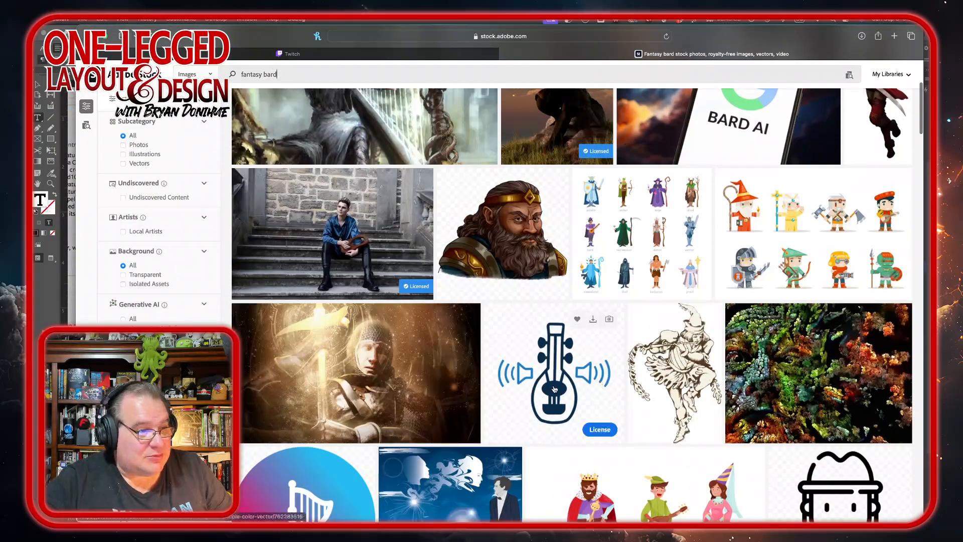
pyautogui.scroll(1, 421, 163)
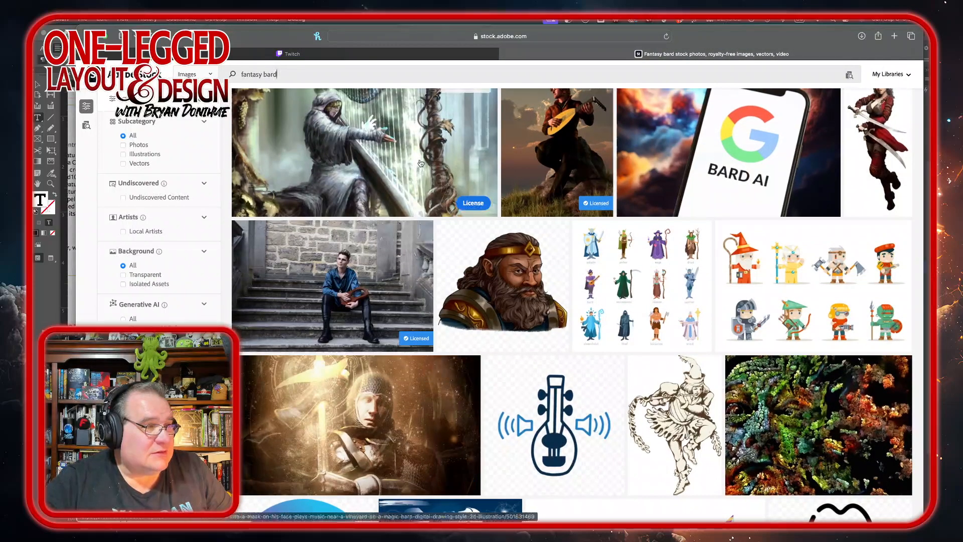
# Step: Browse the fantasy bard results and open the Viking horn-blower image's details
pyautogui.scroll(-7, 577, 366)
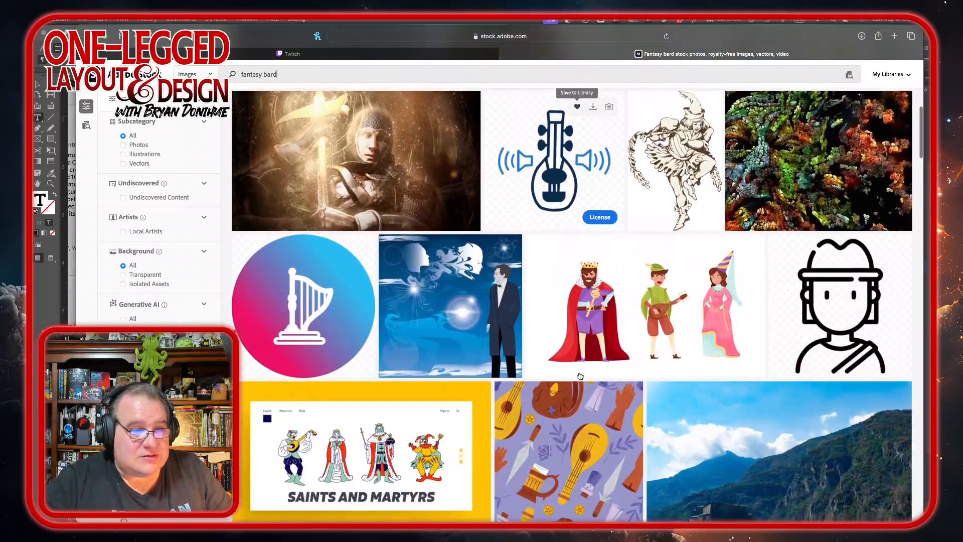
pyautogui.scroll(-7, 580, 375)
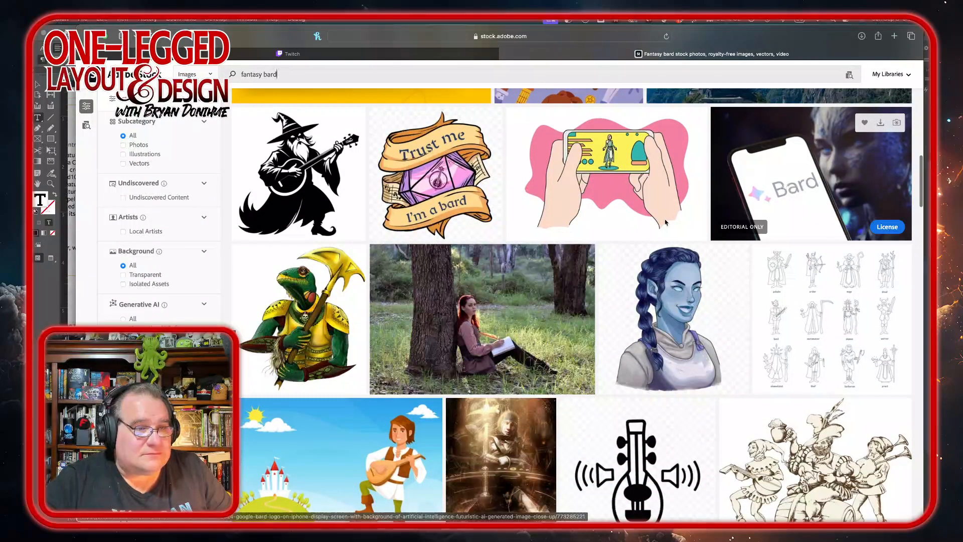
pyautogui.scroll(-5, 520, 290)
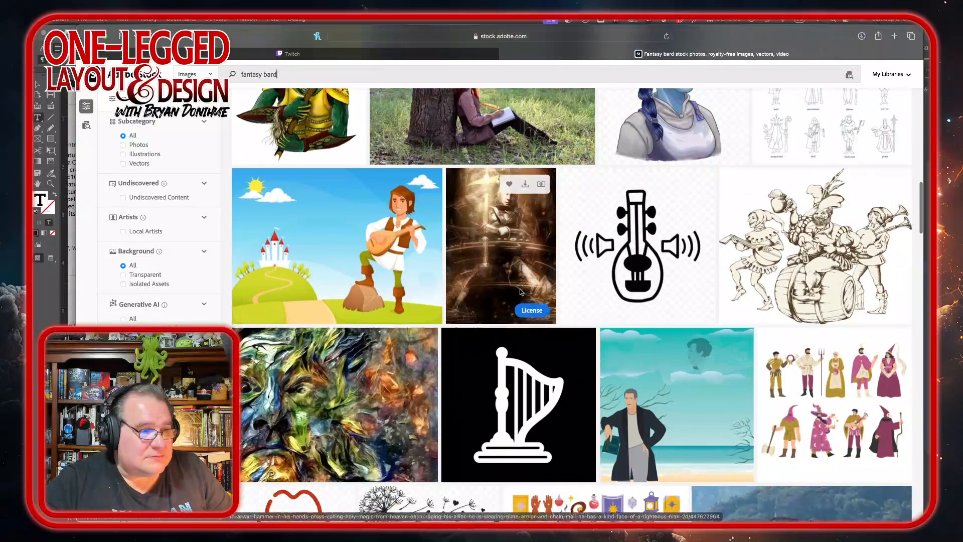
pyautogui.scroll(-8, 520, 287)
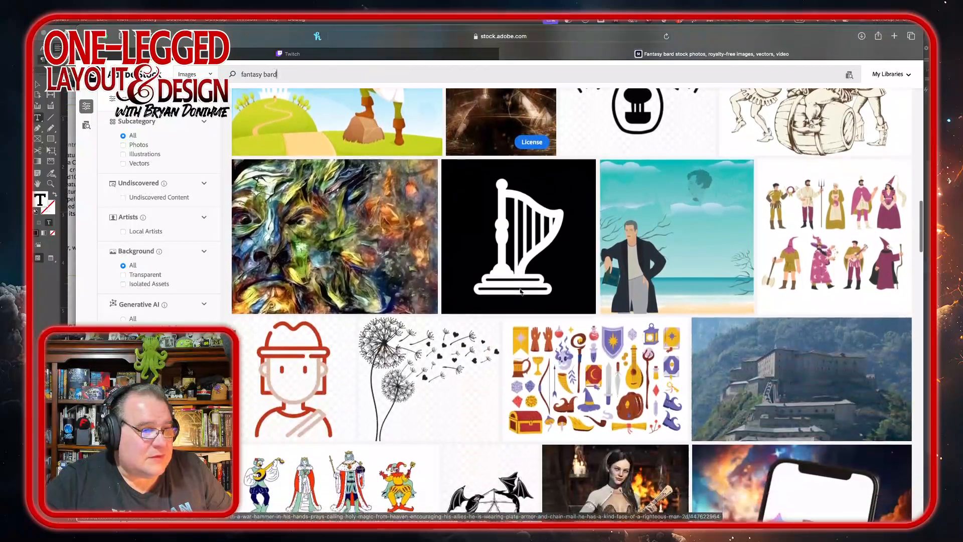
pyautogui.scroll(-5, 520, 290)
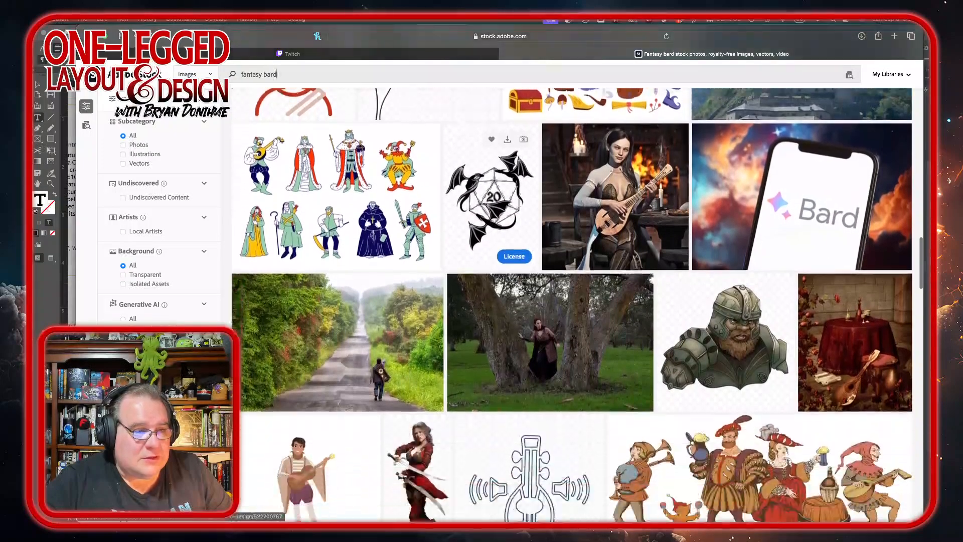
pyautogui.scroll(-6, 521, 292)
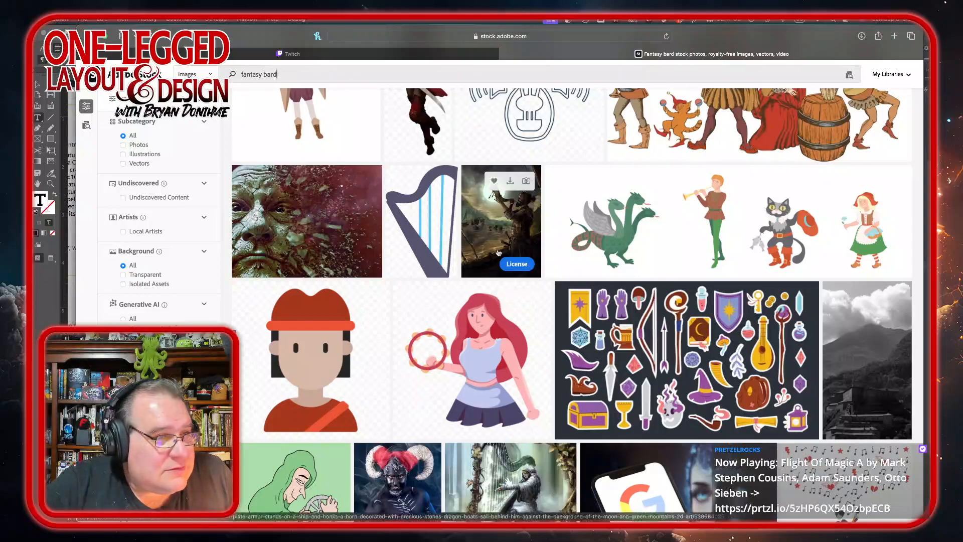
pyautogui.click(501, 230)
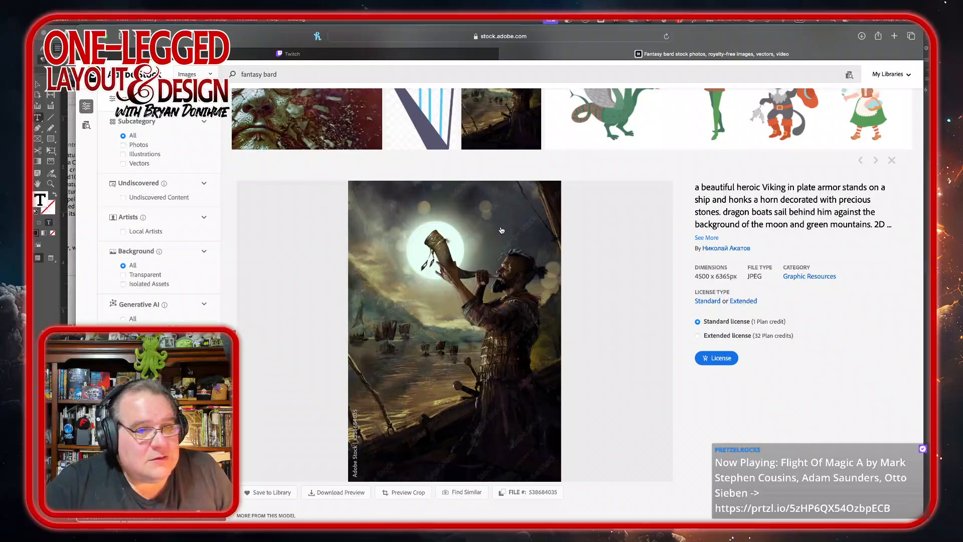
pyautogui.scroll(-15, 625, 298)
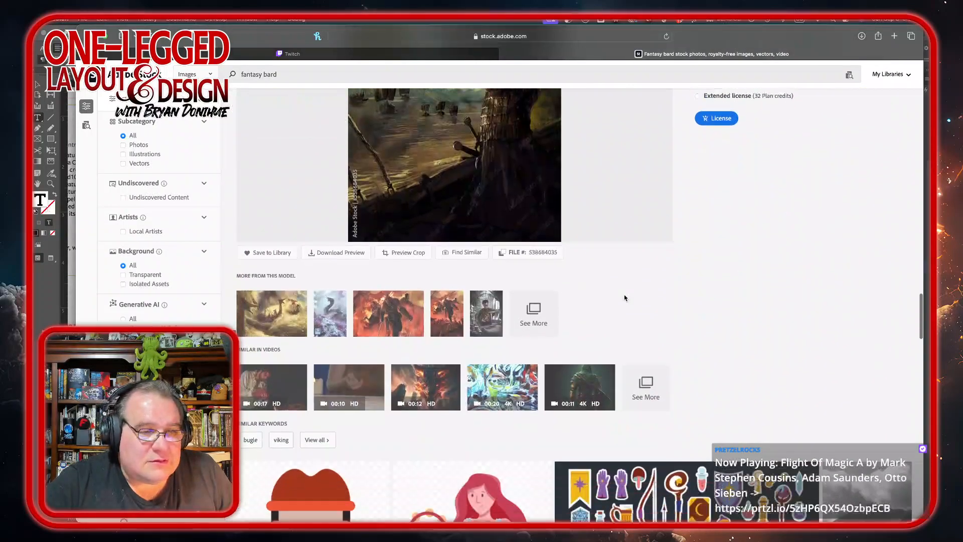
pyautogui.scroll(-10, 624, 298)
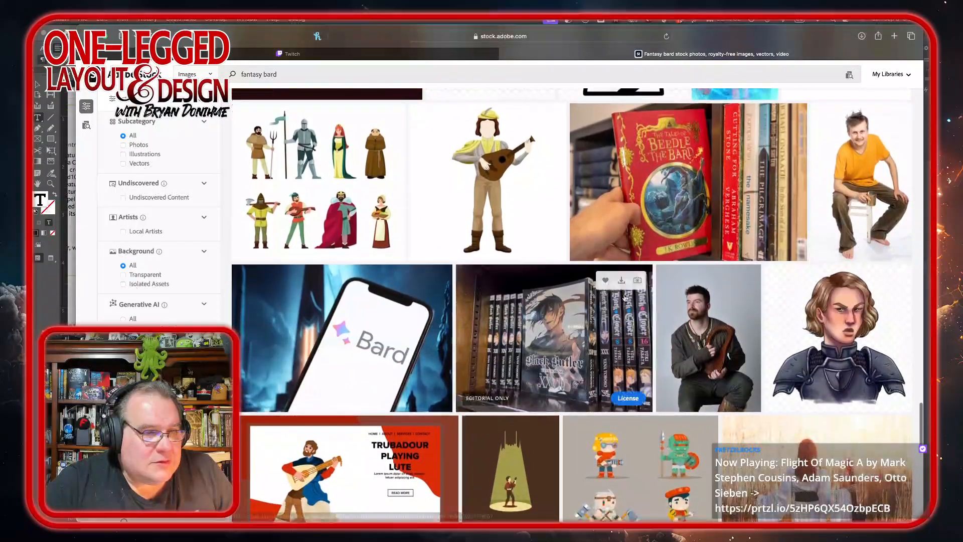
pyautogui.scroll(-6, 624, 298)
pyautogui.scroll(-7, 624, 298)
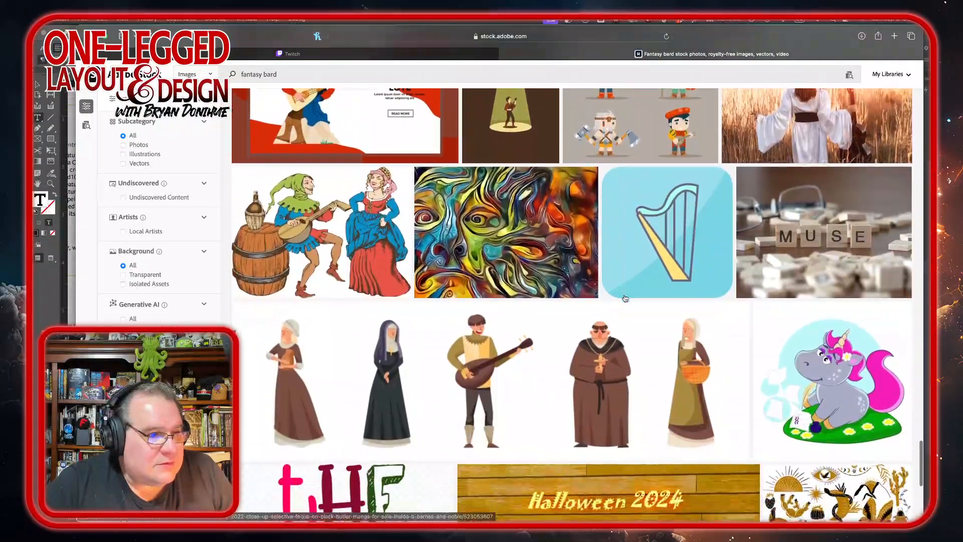
pyautogui.scroll(12, 624, 298)
pyautogui.scroll(20, 626, 298)
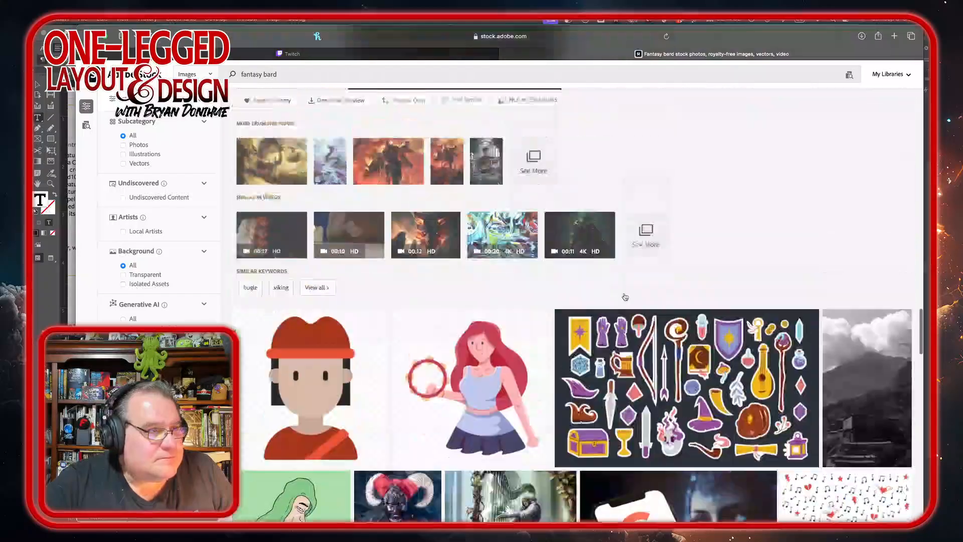
pyautogui.scroll(15, 625, 296)
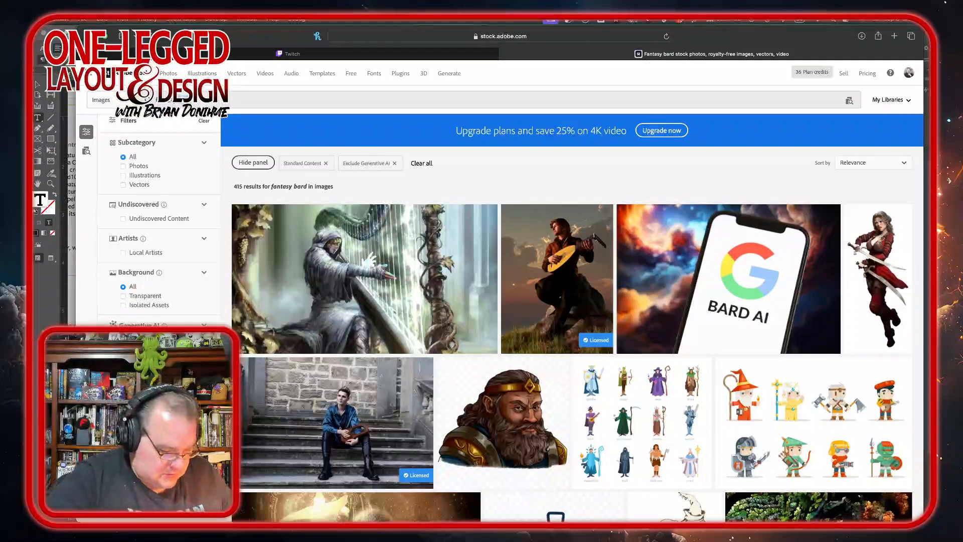
# Step: Search the stock site for fantasy mage images and scroll through the results
pyautogui.write('mage')
pyautogui.press('Return')
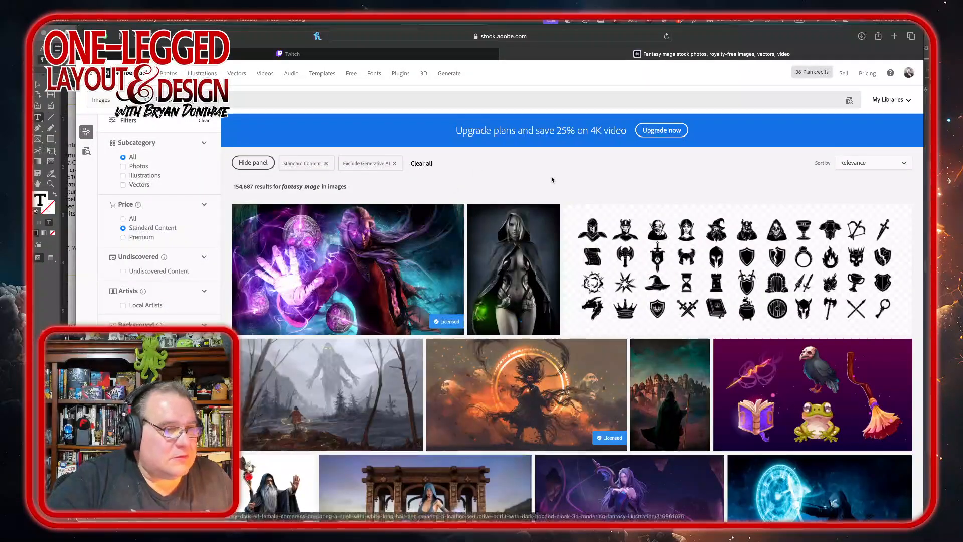
pyautogui.scroll(-5, 551, 179)
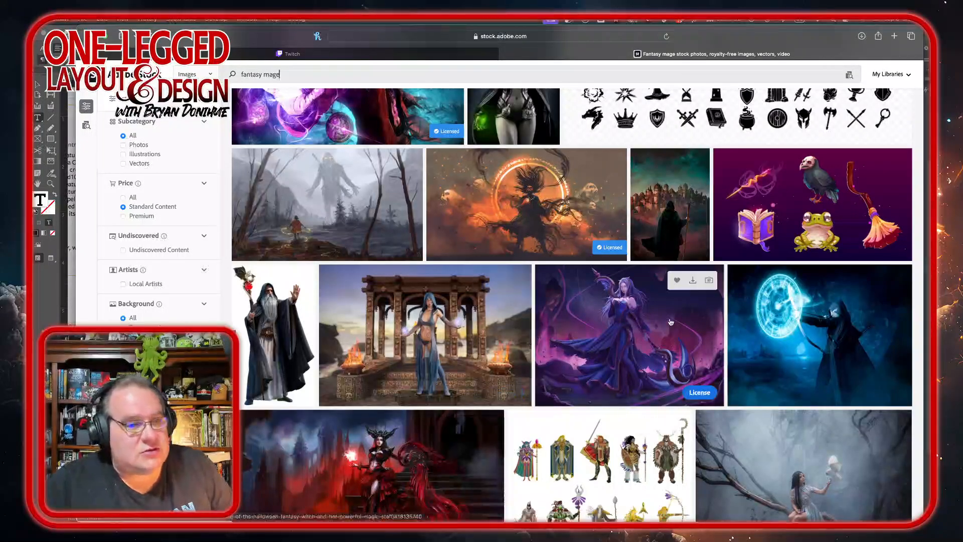
pyautogui.scroll(-5, 670, 322)
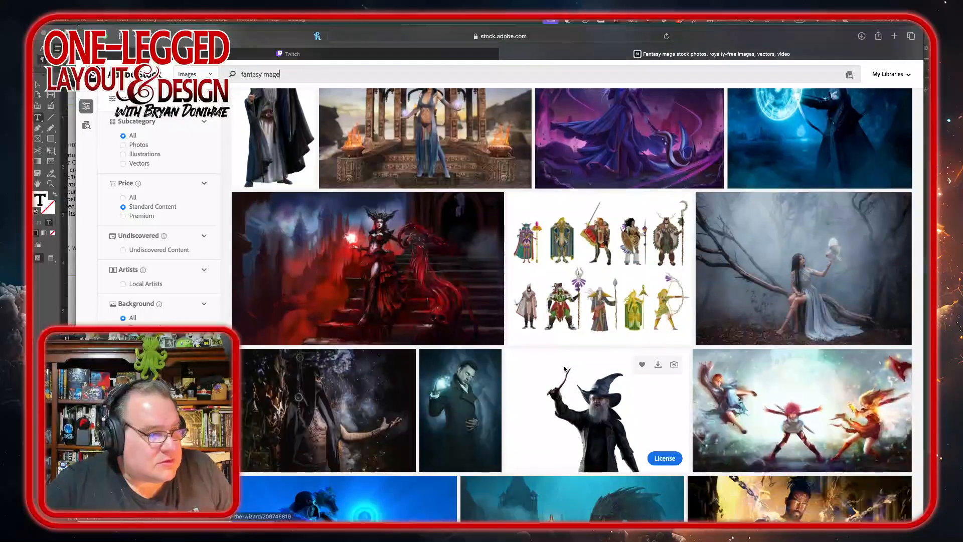
pyautogui.scroll(-3, 564, 369)
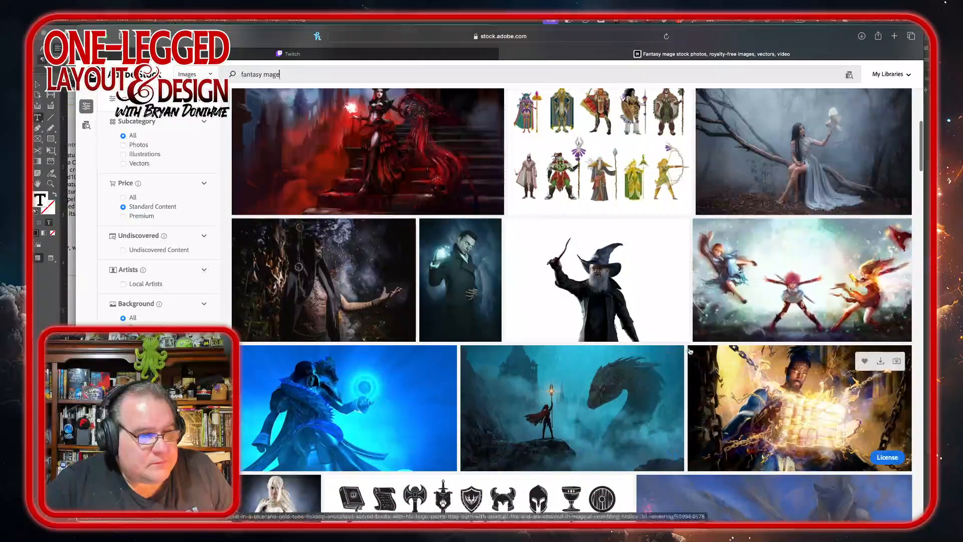
# Step: Save a blue glowing spellcaster image and the cartoon warrior girl magic illustration to the default library
pyautogui.click(638, 362)
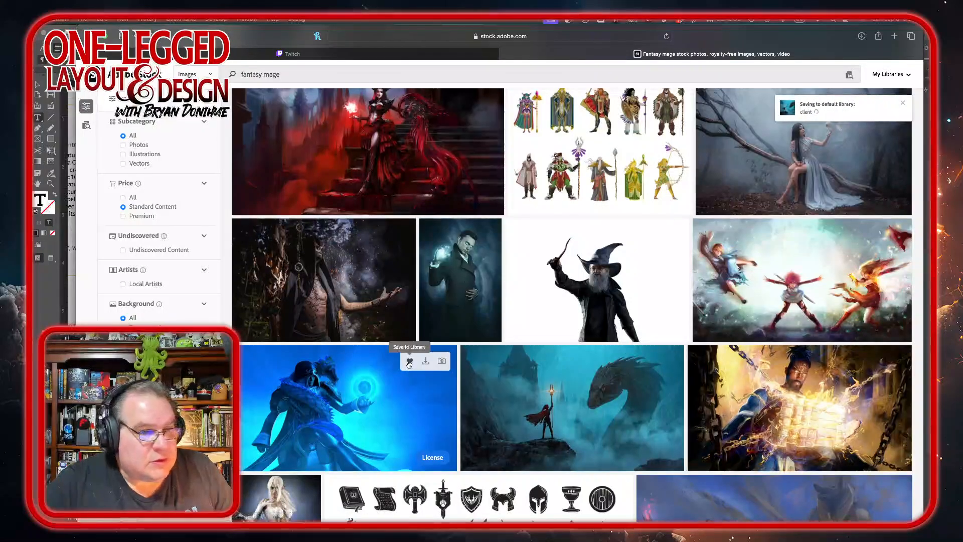
pyautogui.scroll(1, 785, 389)
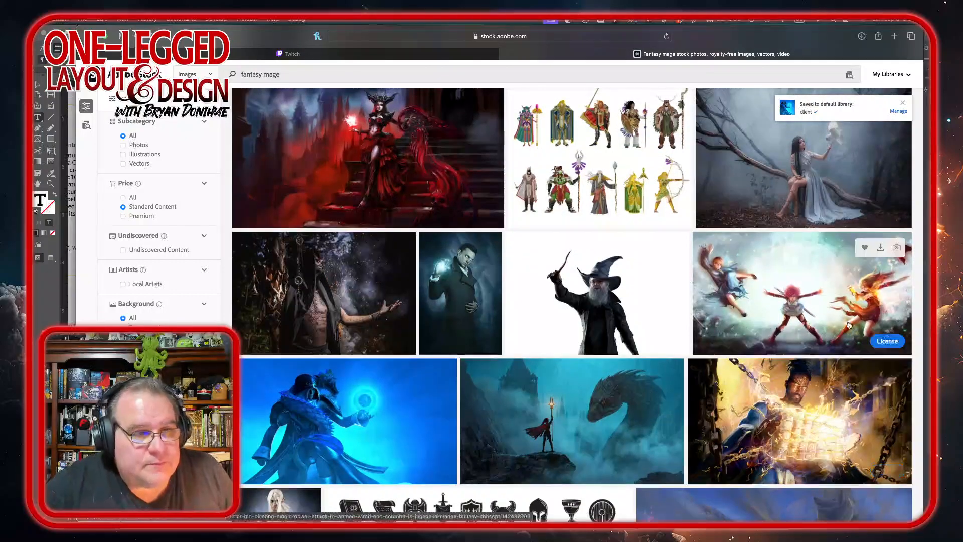
pyautogui.scroll(-3, 849, 325)
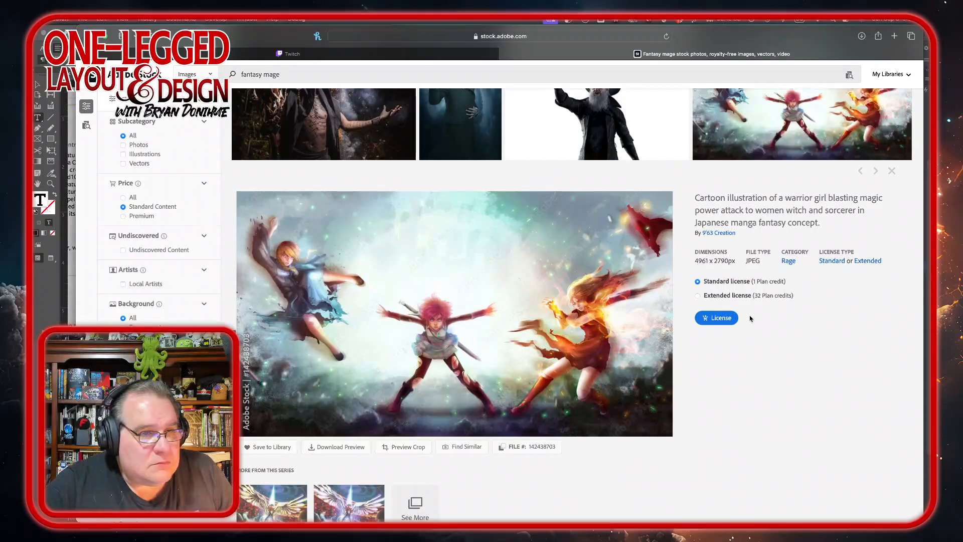
pyautogui.click(269, 446)
pyautogui.scroll(-3, 518, 475)
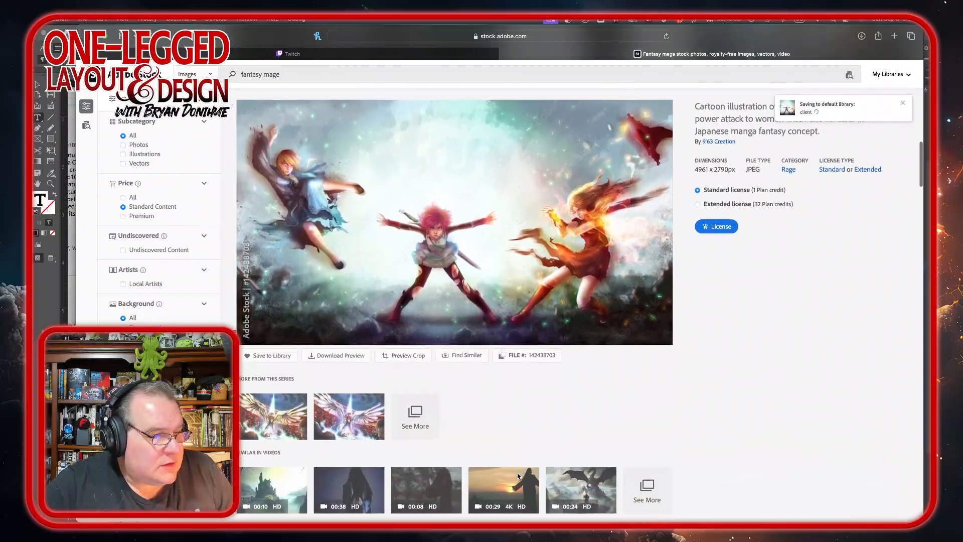
# Step: Search for fantasy mage again, with generative AI images excluded from the results
pyautogui.click(281, 401)
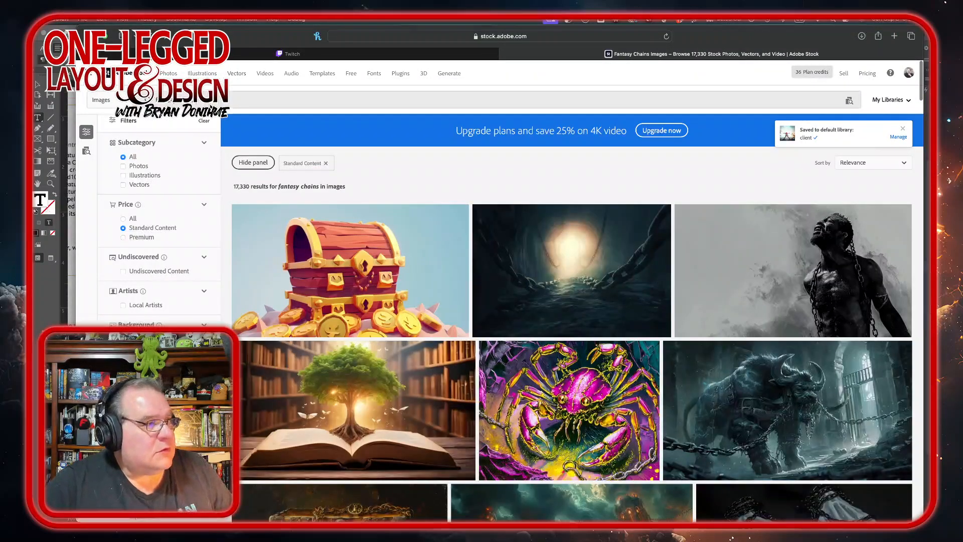
pyautogui.write('ma')
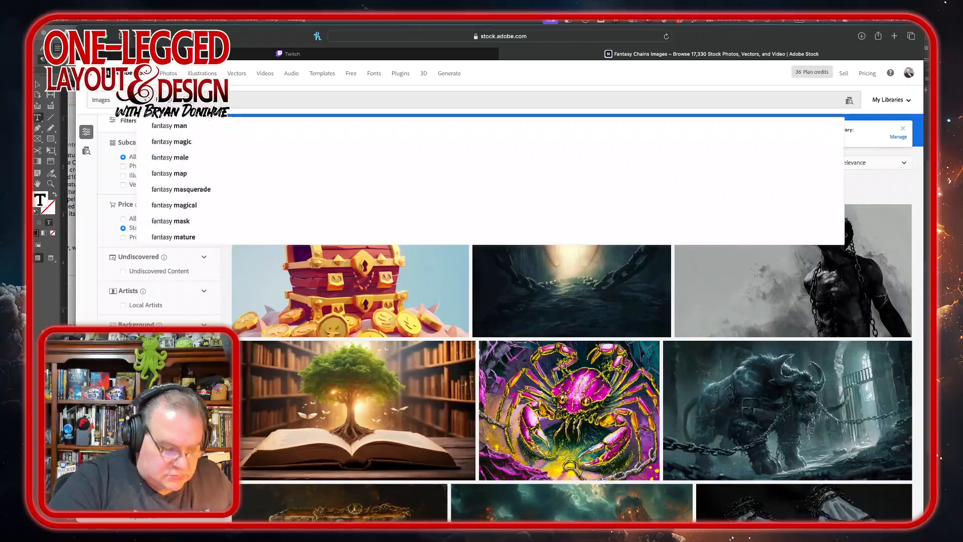
pyautogui.write('ge')
pyautogui.press('Return')
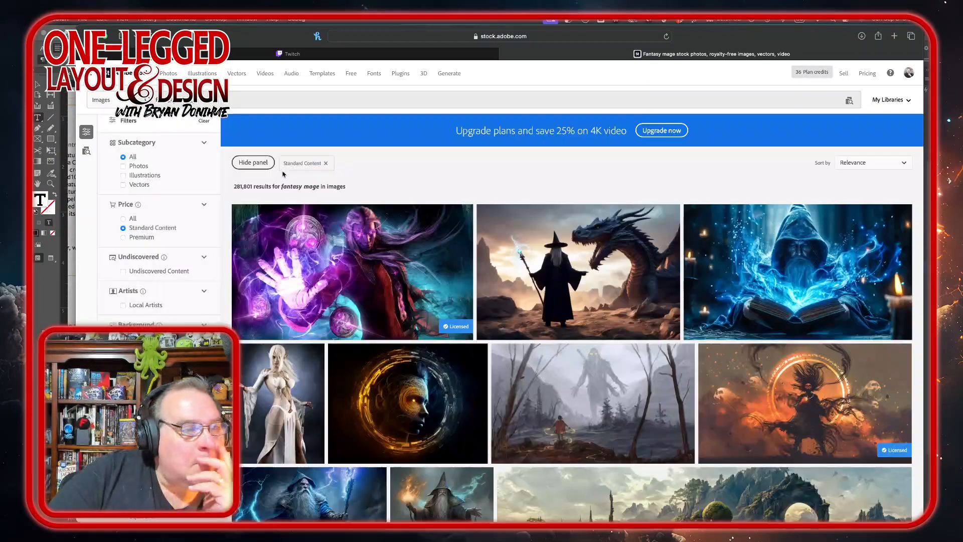
pyautogui.moveTo(604, 316)
pyautogui.scroll(-1, 604, 316)
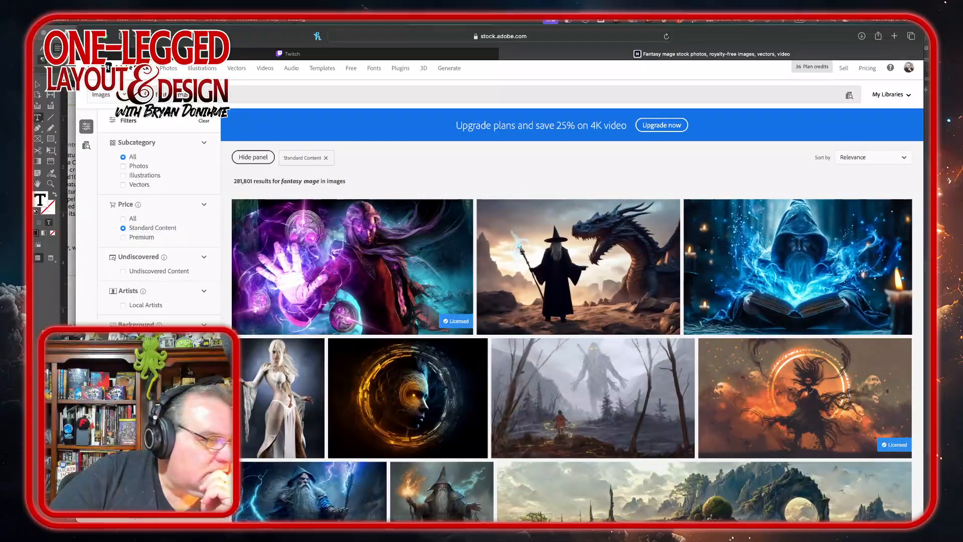
pyautogui.click(123, 383)
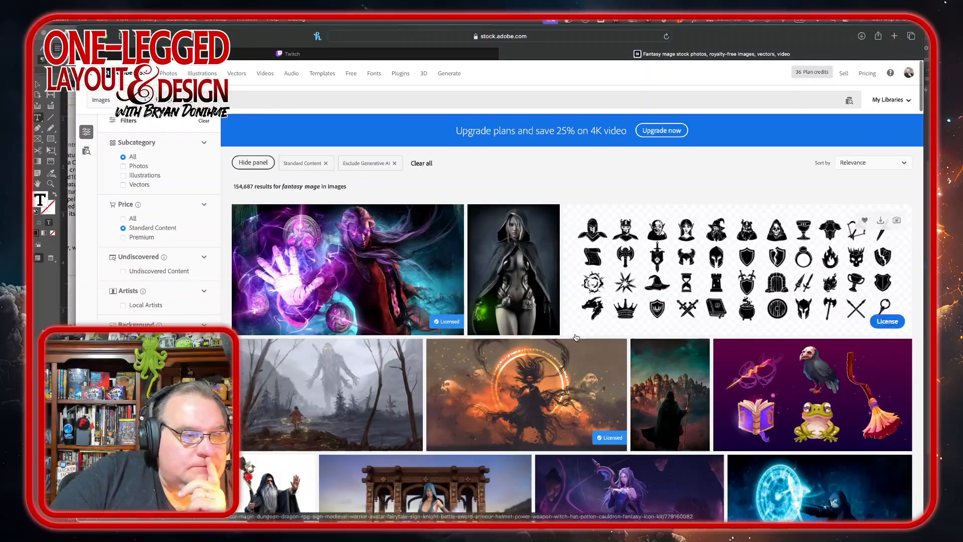
# Step: Open the Archer Wizard image and save it to the default library
pyautogui.scroll(-3, 575, 337)
pyautogui.scroll(-2, 576, 337)
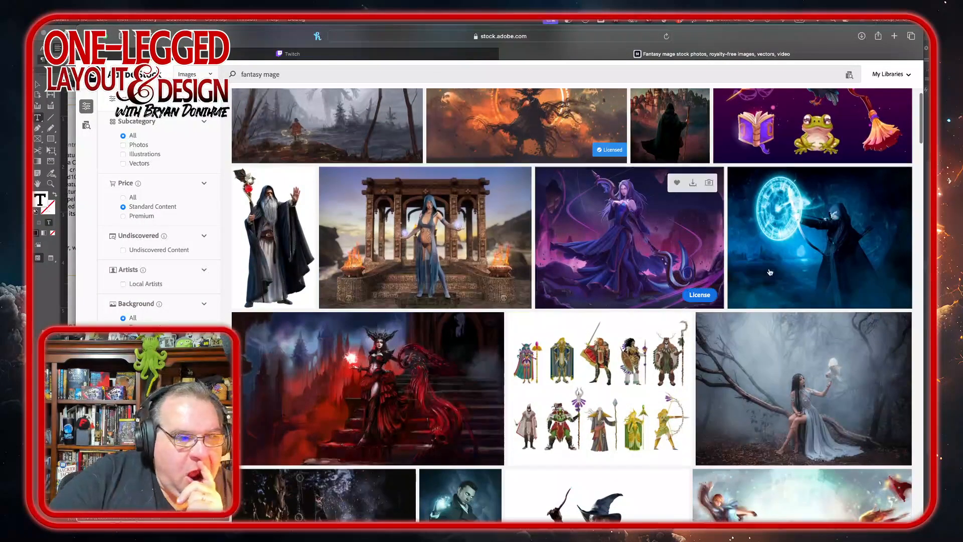
pyautogui.scroll(-3, 784, 257)
pyautogui.click(783, 259)
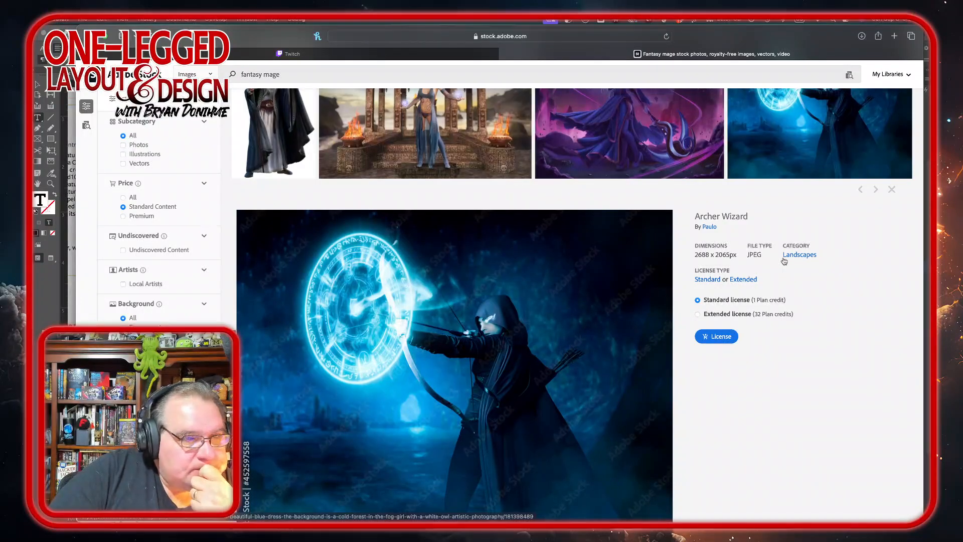
pyautogui.scroll(-10, 615, 297)
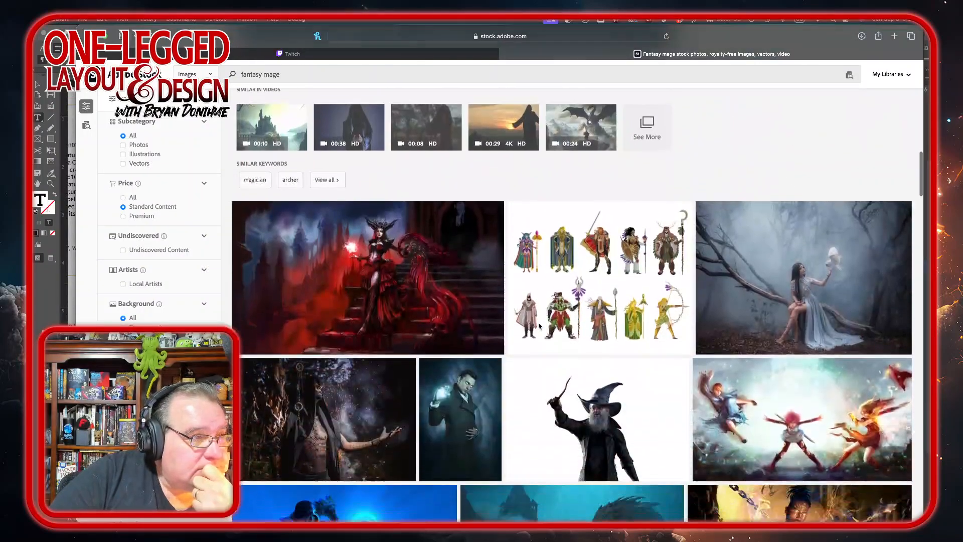
pyautogui.scroll(8, 540, 326)
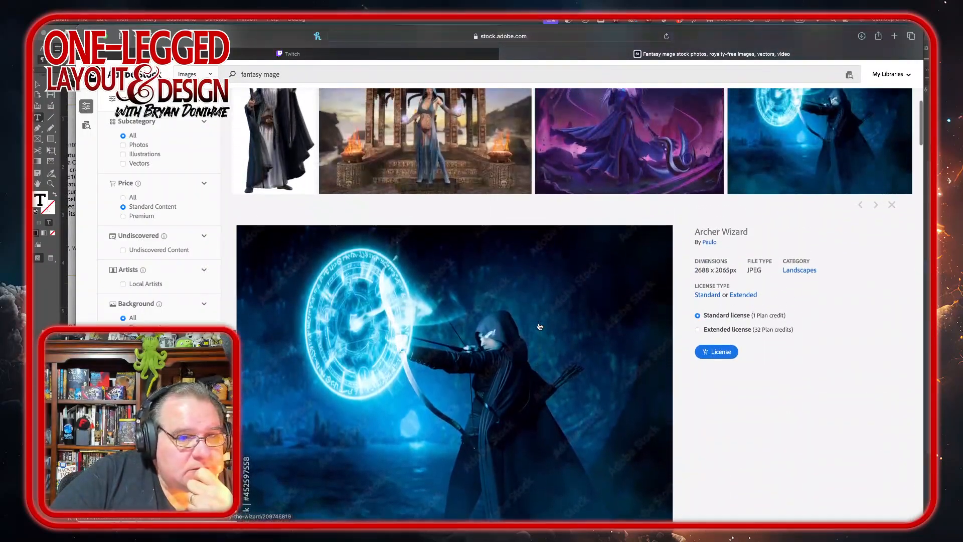
pyautogui.scroll(-5, 571, 356)
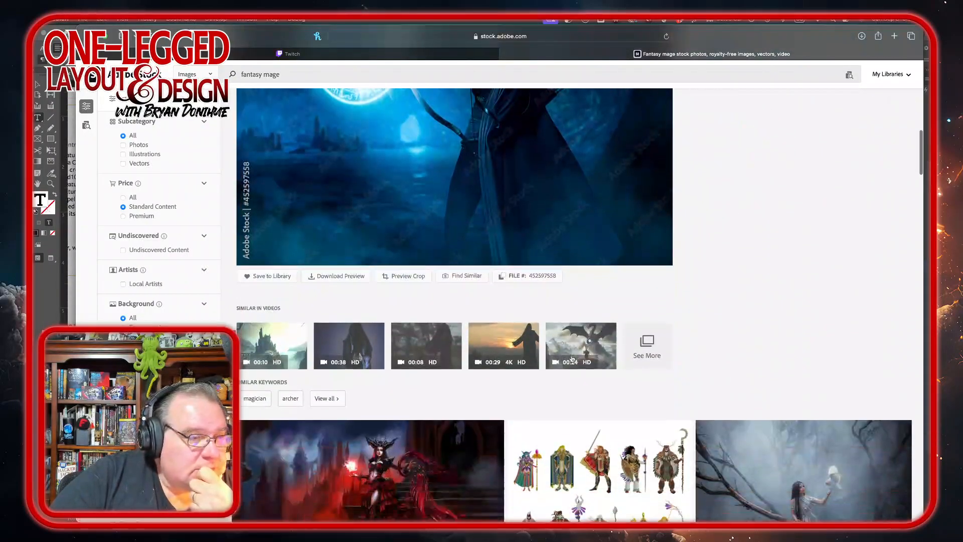
pyautogui.click(272, 276)
pyautogui.scroll(-5, 576, 463)
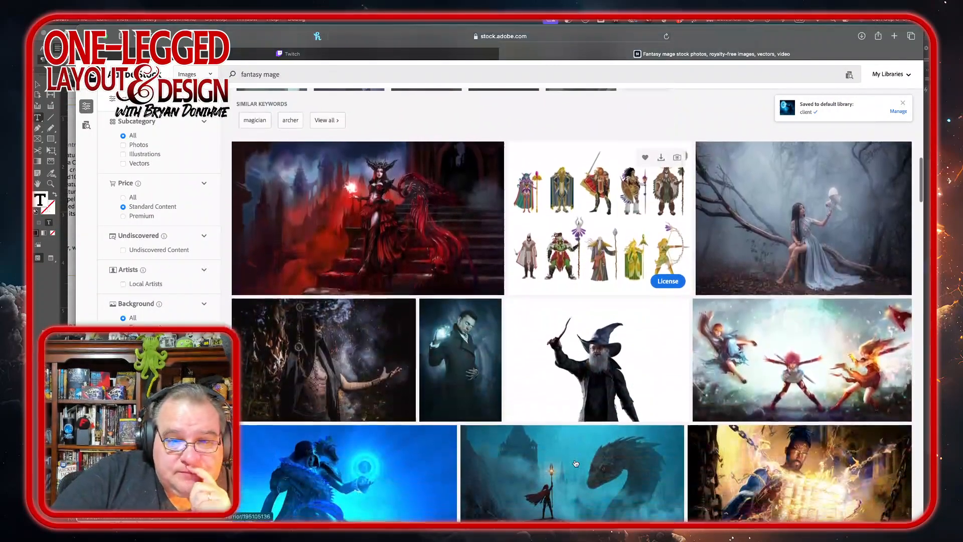
# Step: Browse further through the fantasy mage results
pyautogui.scroll(-3, 575, 463)
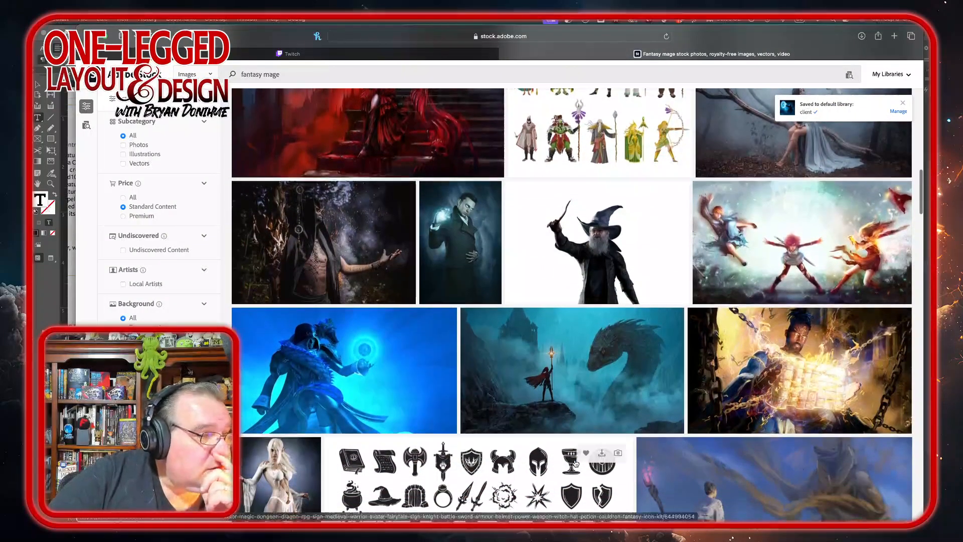
pyautogui.scroll(2, 576, 463)
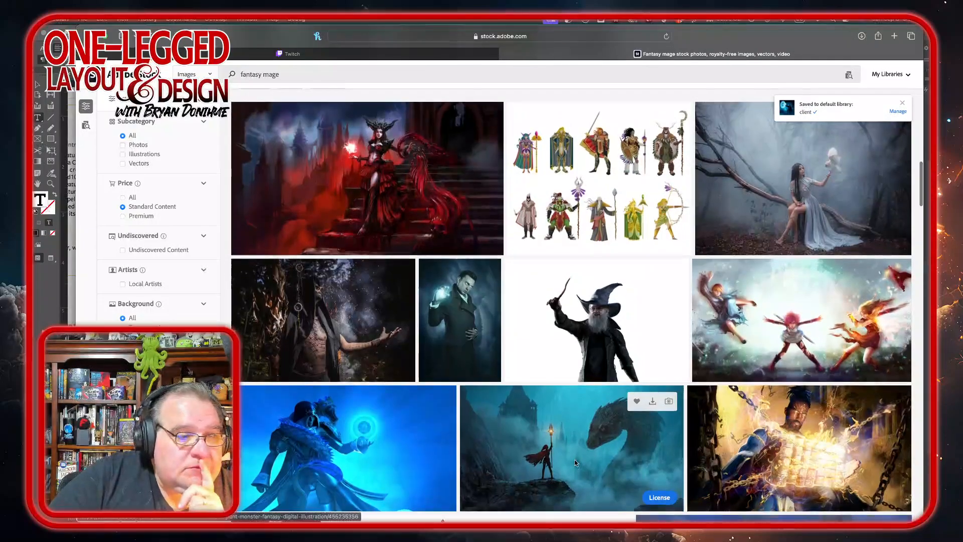
pyautogui.scroll(3, 575, 462)
pyautogui.scroll(-3, 575, 461)
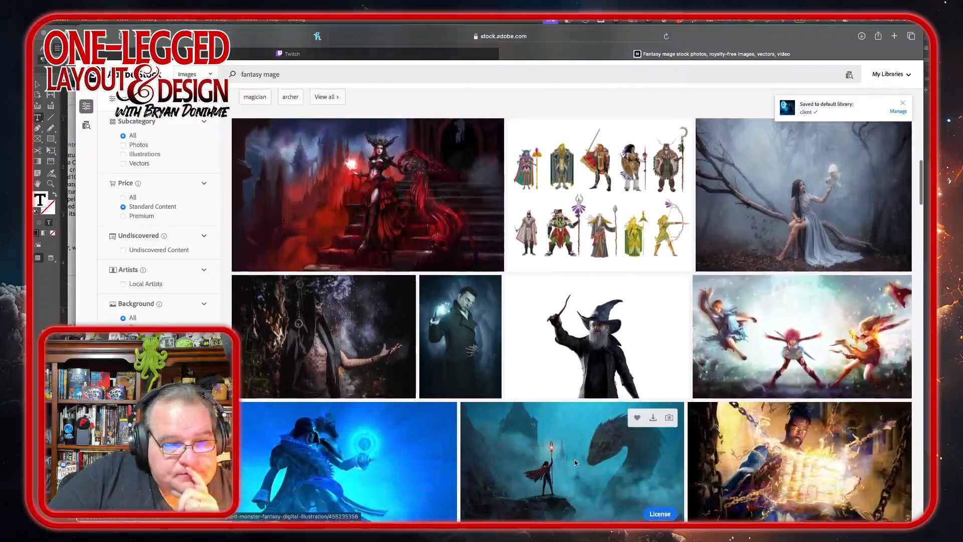
pyautogui.scroll(-3, 575, 462)
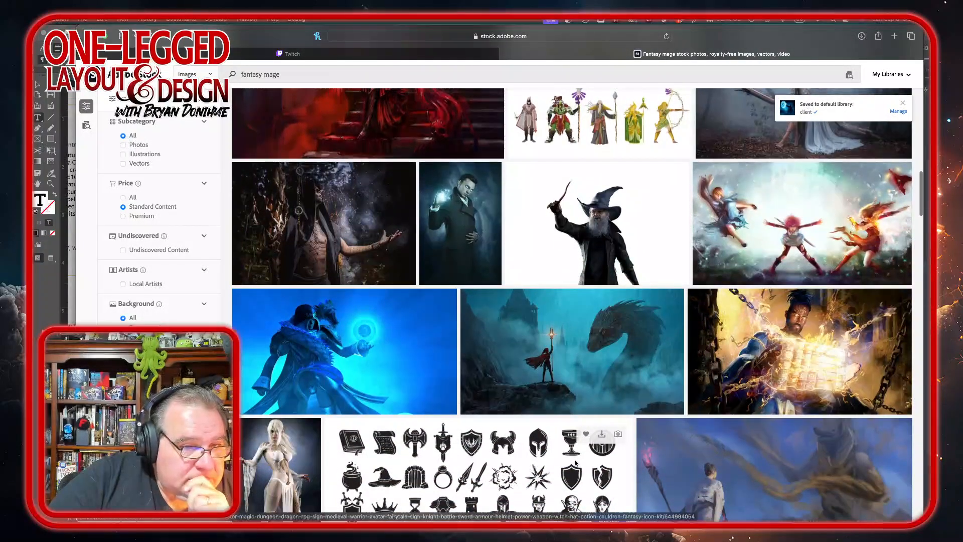
# Step: License the fight-scene image of a man with a wizard staff and the devil of crows, and open it in Photoshop
pyautogui.scroll(-5, 575, 462)
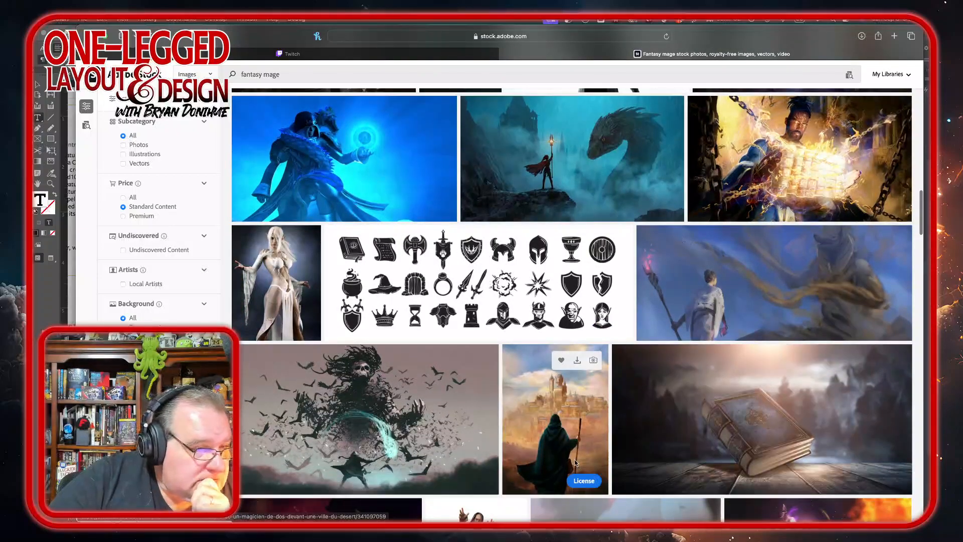
pyautogui.scroll(-6, 575, 462)
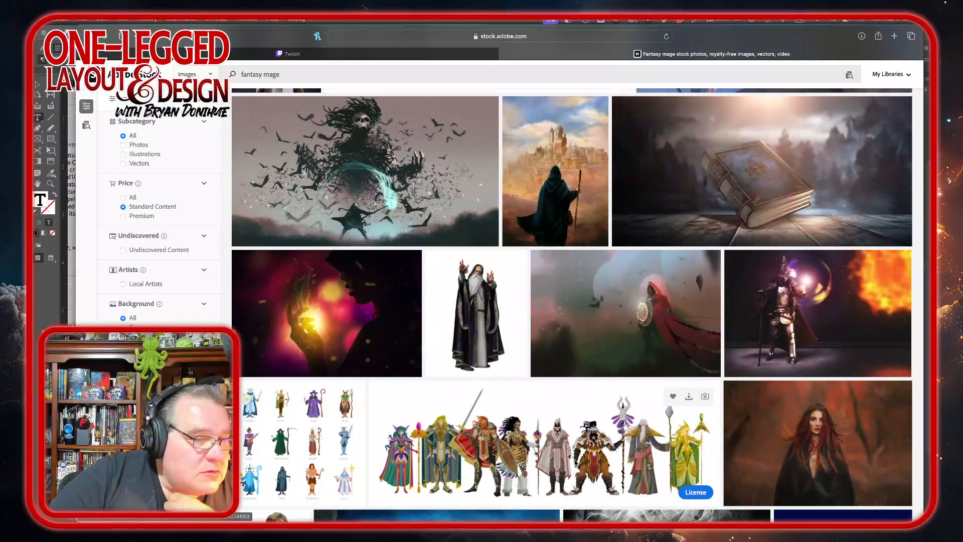
pyautogui.scroll(3, 451, 301)
pyautogui.click(409, 257)
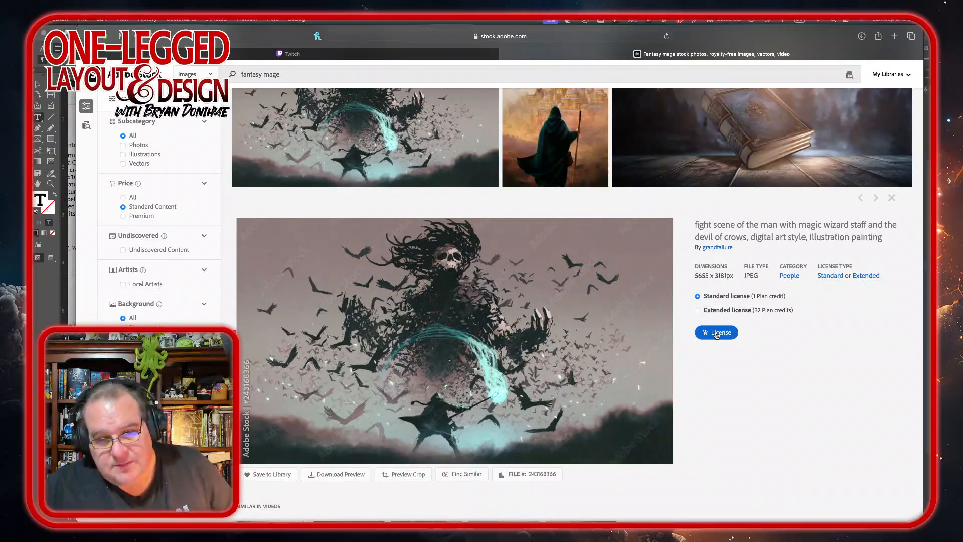
pyautogui.click(717, 333)
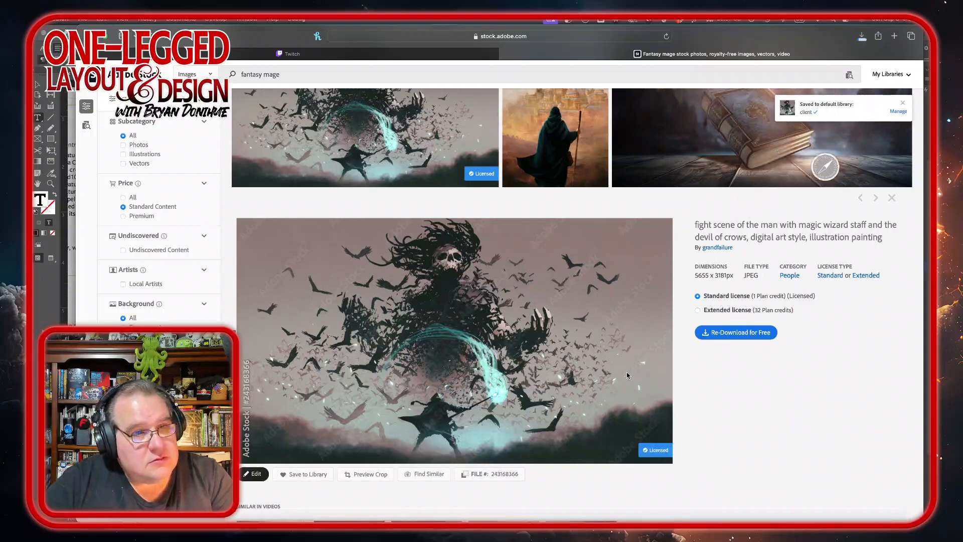
pyautogui.click(861, 36)
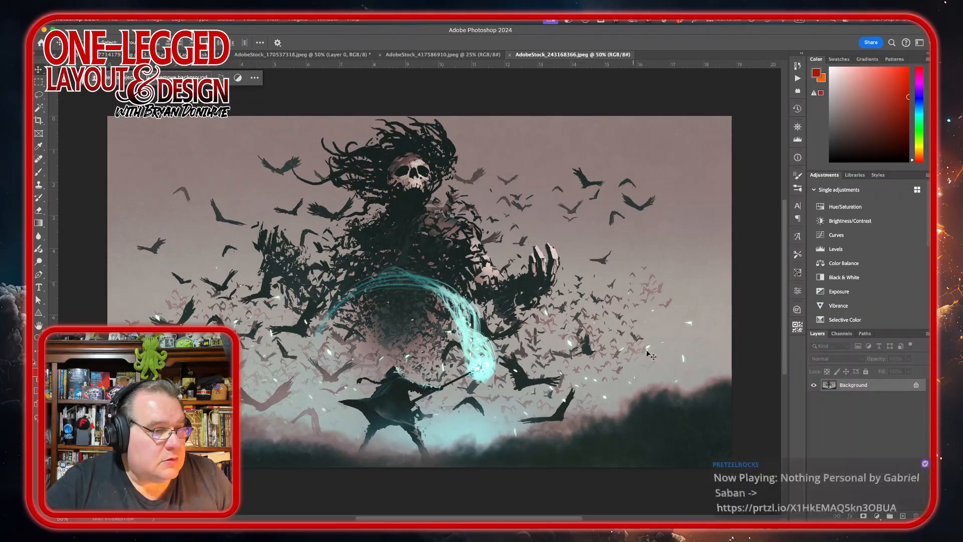
# Step: Unlock the background layer and add a Hue/Saturation adjustment with the hue set to -96
pyautogui.click(916, 386)
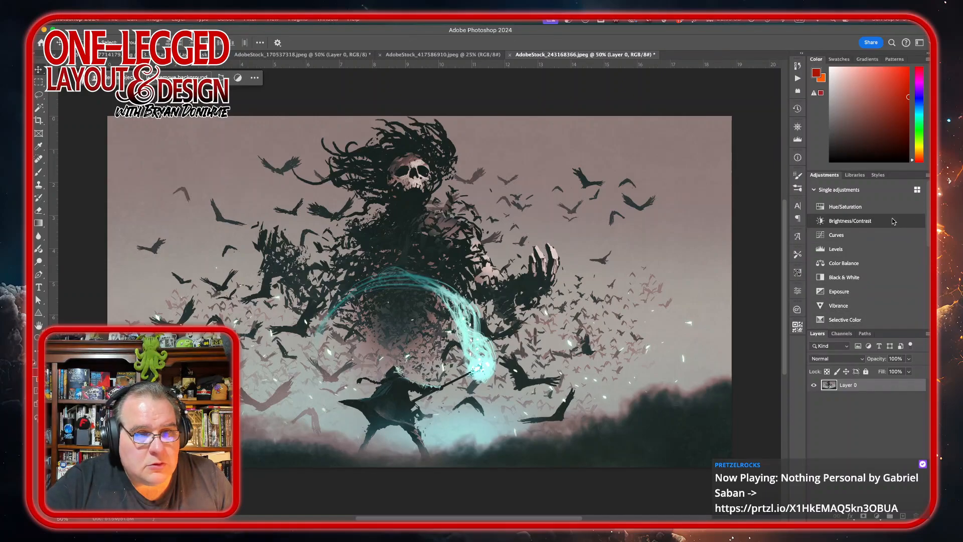
pyautogui.click(883, 207)
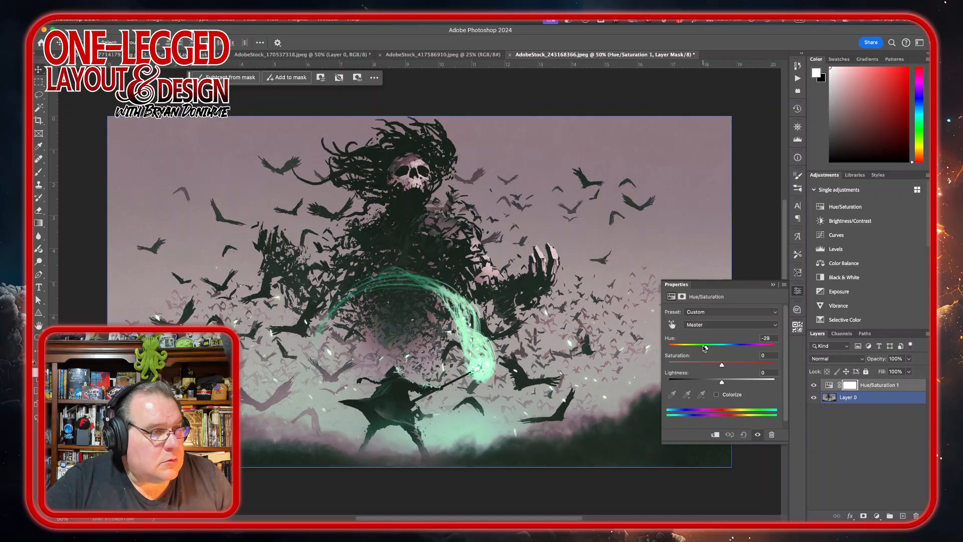
pyautogui.moveTo(694, 346)
pyautogui.mouseDown()
pyautogui.moveTo(677, 346)
pyautogui.moveTo(687, 345)
pyautogui.mouseUp()
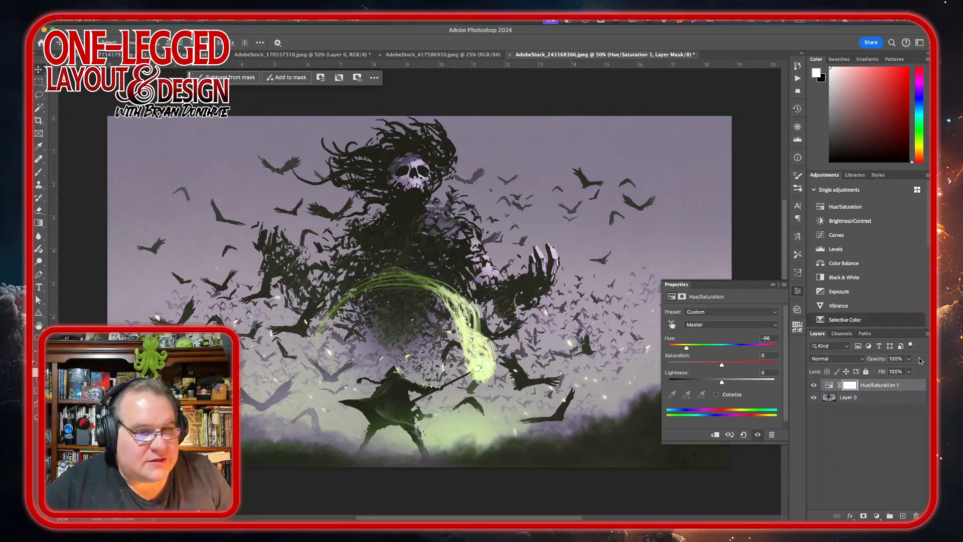
pyautogui.click(916, 382)
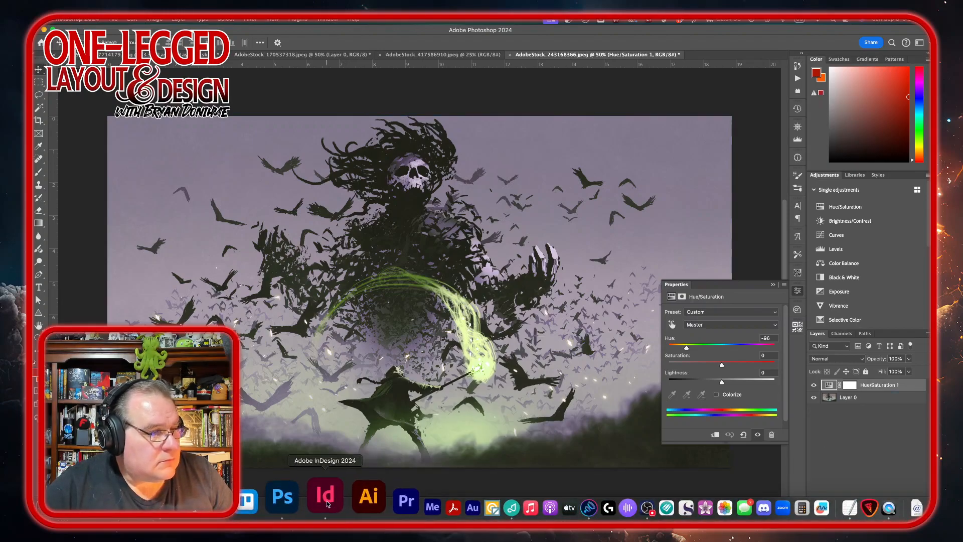
pyautogui.click(326, 496)
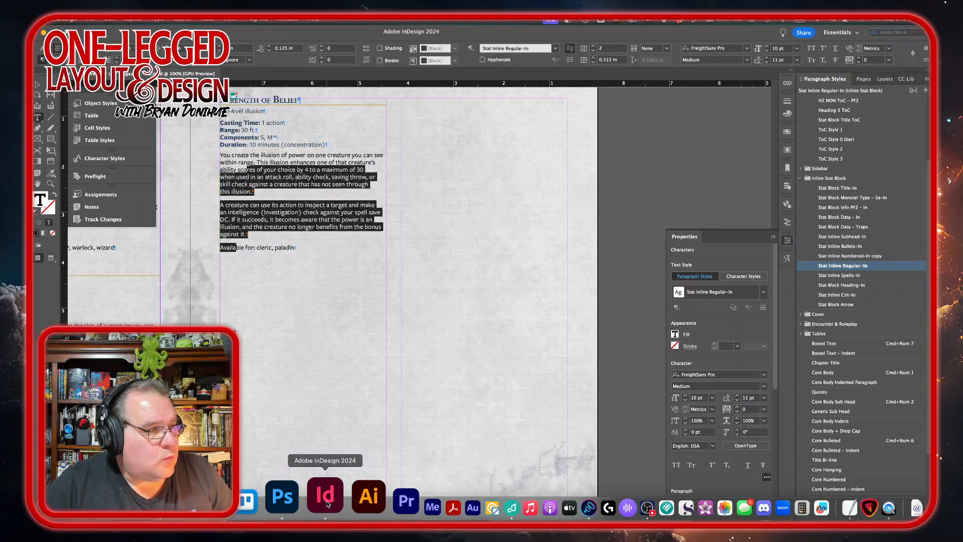
pyautogui.click(301, 502)
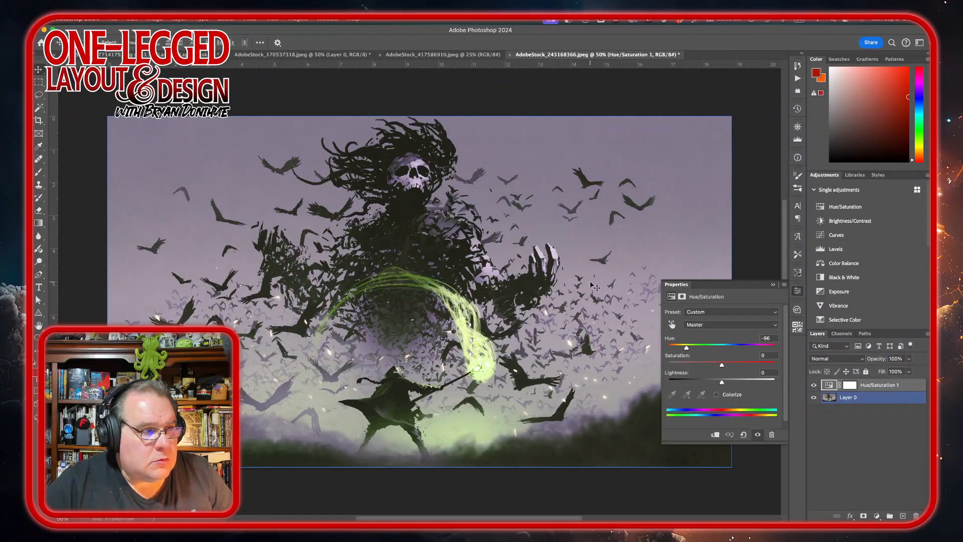
# Step: Add a layer mask to Layer 0 and brush out a clear area in the image's upper-left sky
pyautogui.click(898, 399)
pyautogui.click(863, 516)
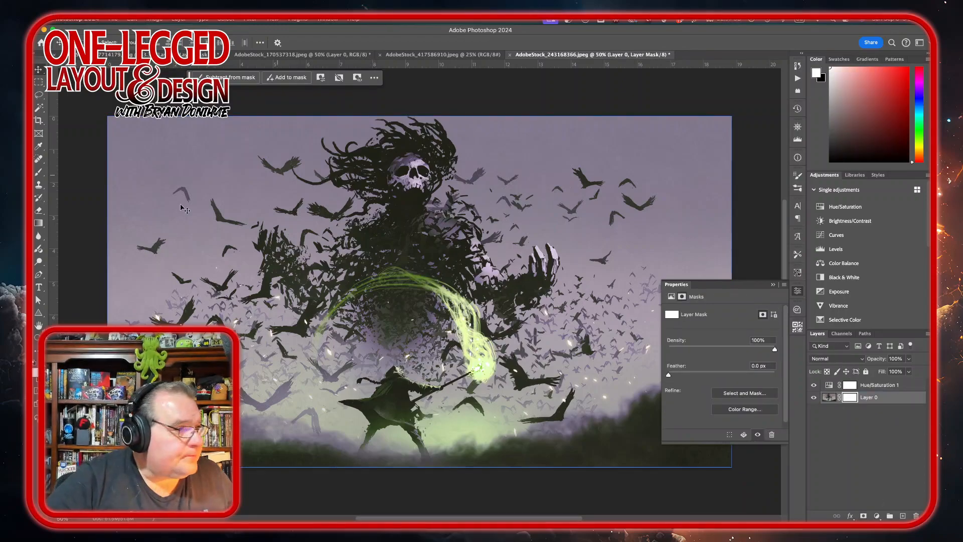
pyautogui.click(38, 171)
pyautogui.click(103, 42)
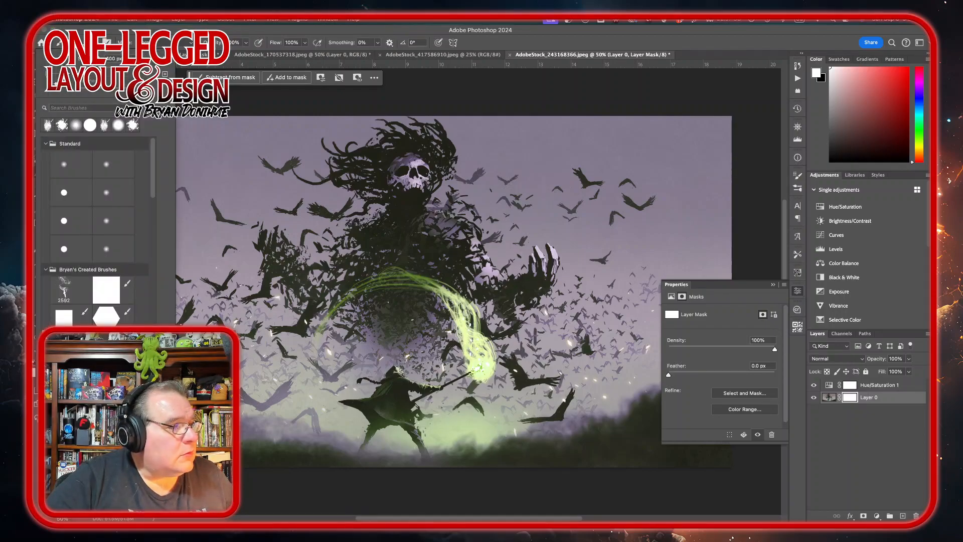
pyautogui.press('Escape')
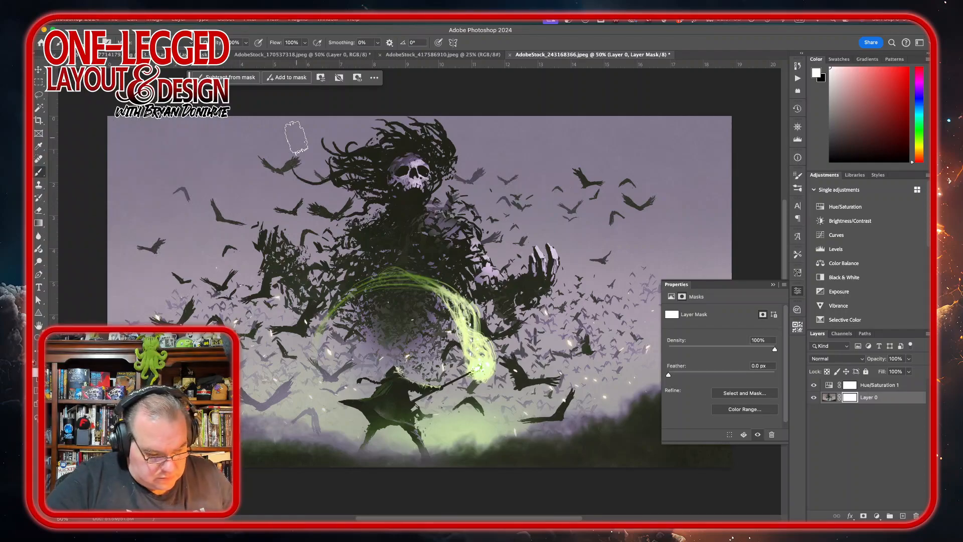
pyautogui.press('[')
pyautogui.press('[')
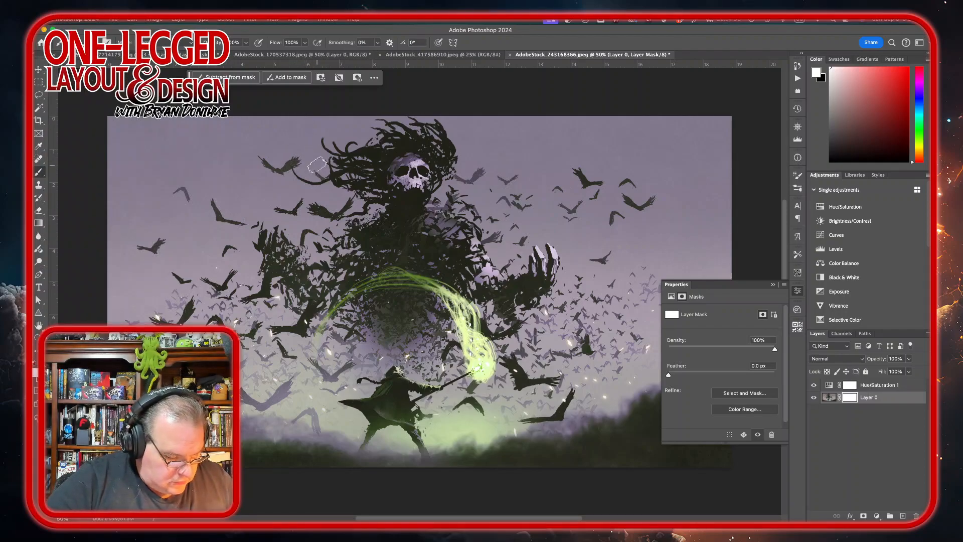
pyautogui.press('x')
pyautogui.moveTo(319, 113)
pyautogui.mouseDown()
pyautogui.moveTo(321, 200)
pyautogui.moveTo(321, 113)
pyautogui.moveTo(301, 161)
pyautogui.moveTo(316, 229)
pyautogui.mouseUp()
pyautogui.moveTo(331, 145)
pyautogui.mouseDown()
pyautogui.moveTo(332, 216)
pyautogui.moveTo(308, 253)
pyautogui.moveTo(271, 221)
pyautogui.moveTo(260, 248)
pyautogui.moveTo(293, 248)
pyautogui.moveTo(221, 234)
pyautogui.moveTo(249, 253)
pyautogui.moveTo(273, 120)
pyautogui.moveTo(278, 195)
pyautogui.moveTo(309, 199)
pyautogui.moveTo(265, 203)
pyautogui.moveTo(256, 132)
pyautogui.moveTo(228, 266)
pyautogui.moveTo(236, 113)
pyautogui.moveTo(226, 194)
pyautogui.moveTo(284, 114)
pyautogui.mouseUp()
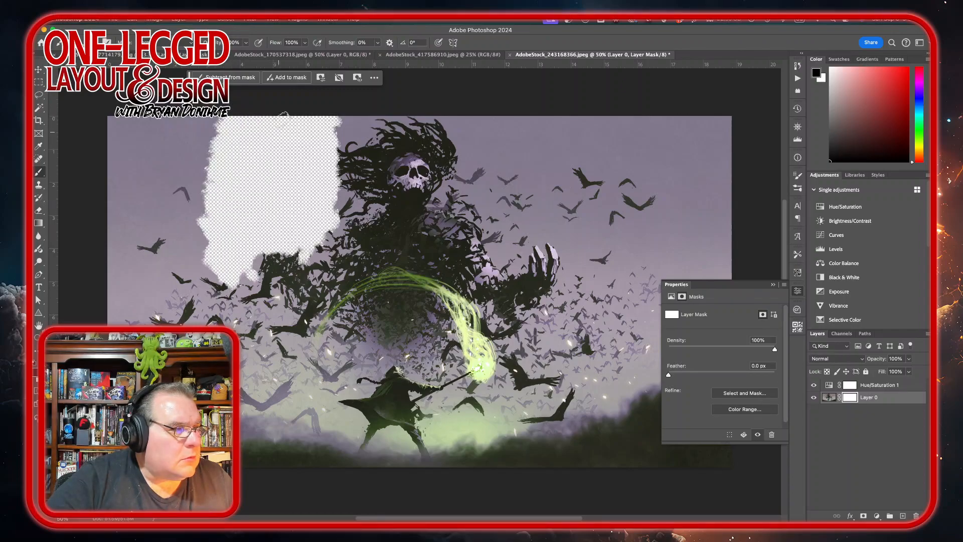
pyautogui.moveTo(217, 126)
pyautogui.mouseDown()
pyautogui.moveTo(200, 230)
pyautogui.moveTo(197, 165)
pyautogui.moveTo(195, 206)
pyautogui.moveTo(228, 217)
pyautogui.mouseUp()
pyautogui.press('x')
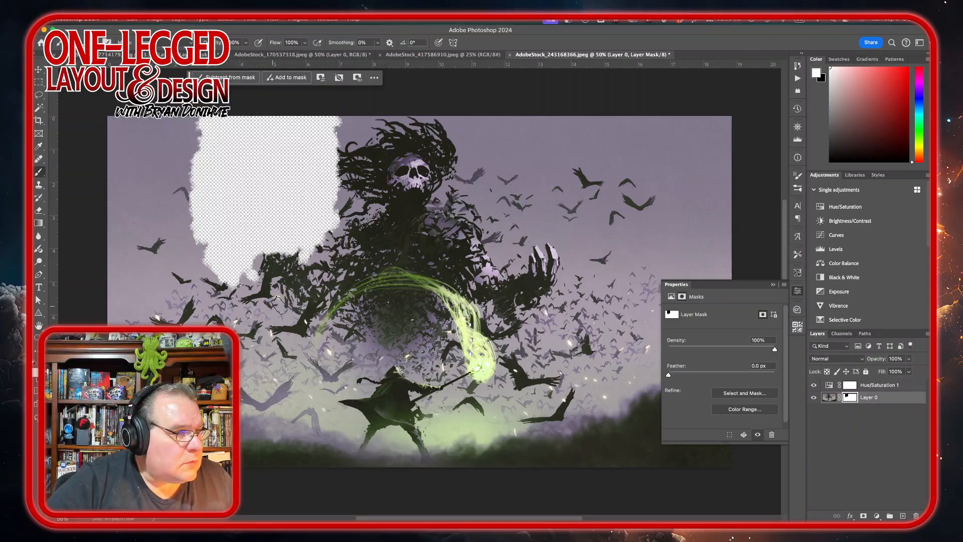
pyautogui.moveTo(198, 273)
pyautogui.mouseDown()
pyautogui.moveTo(303, 262)
pyautogui.moveTo(241, 254)
pyautogui.moveTo(301, 246)
pyautogui.mouseUp()
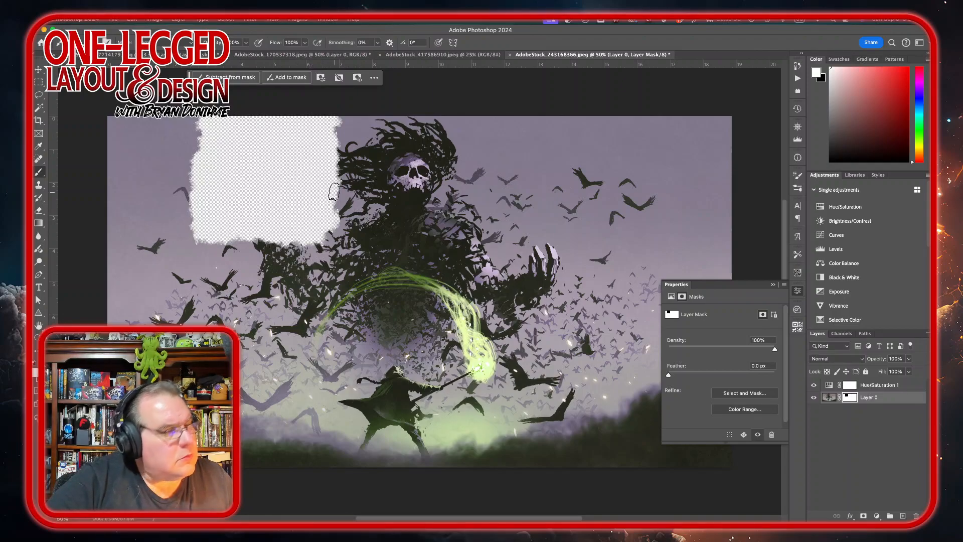
pyautogui.press('v')
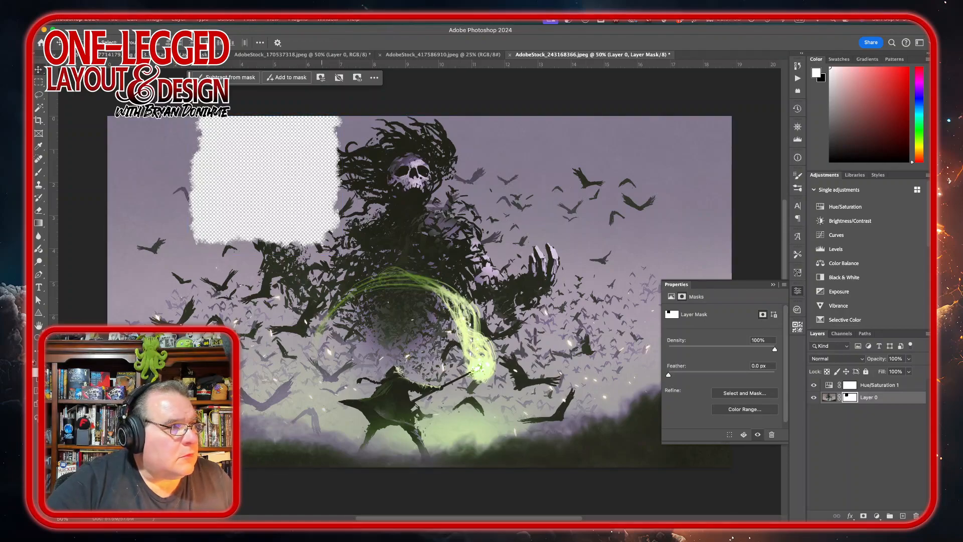
# Step: Export the image as a transparent PNG at 50% scale
pyautogui.click(114, 19)
pyautogui.moveTo(157, 159)
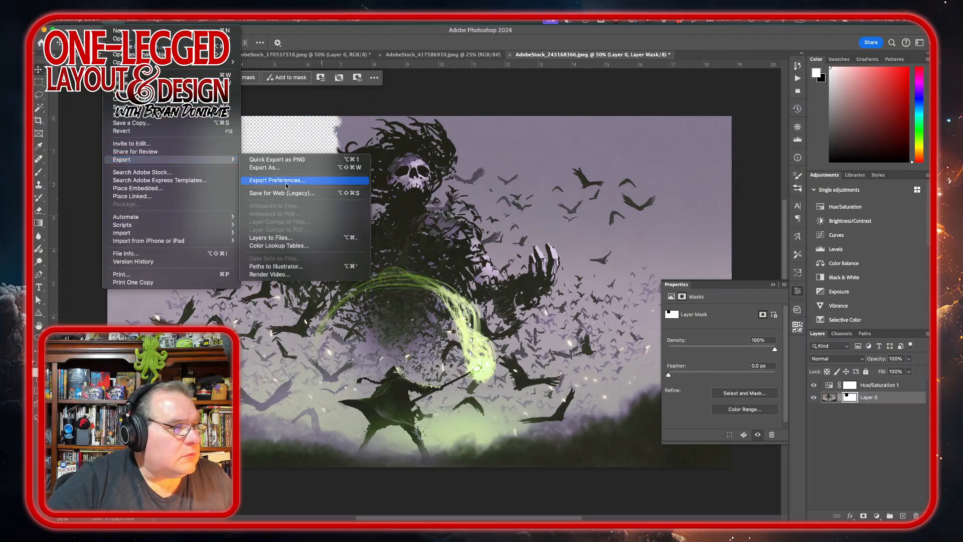
pyautogui.click(289, 167)
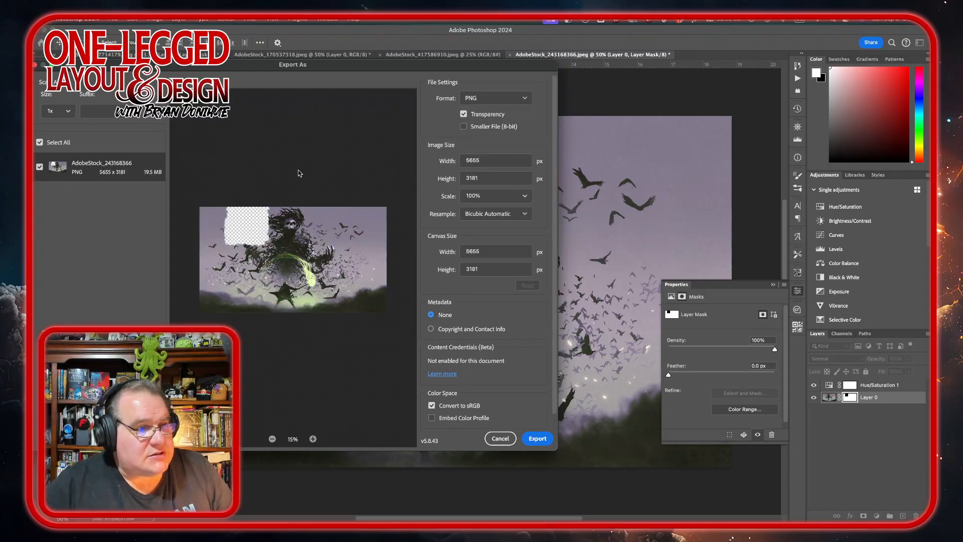
pyautogui.click(524, 197)
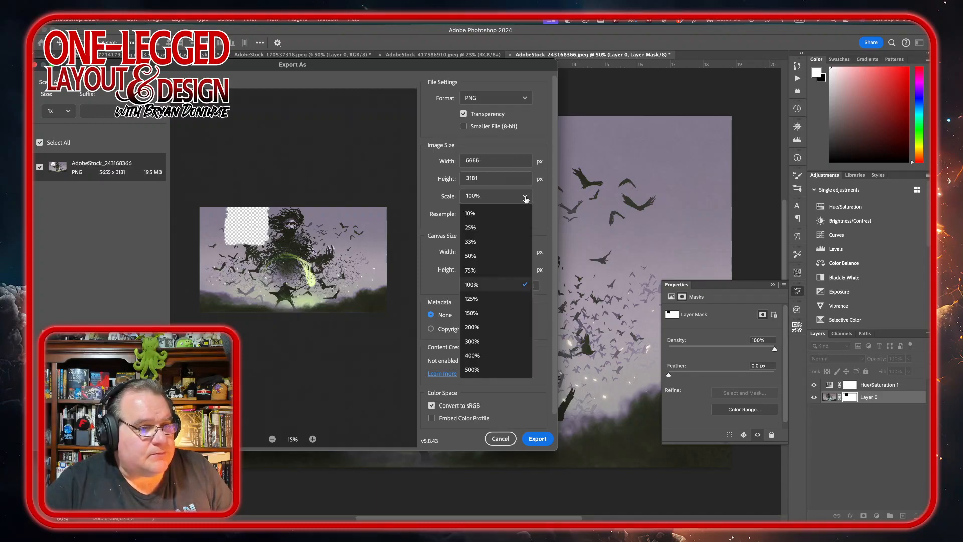
pyautogui.click(496, 256)
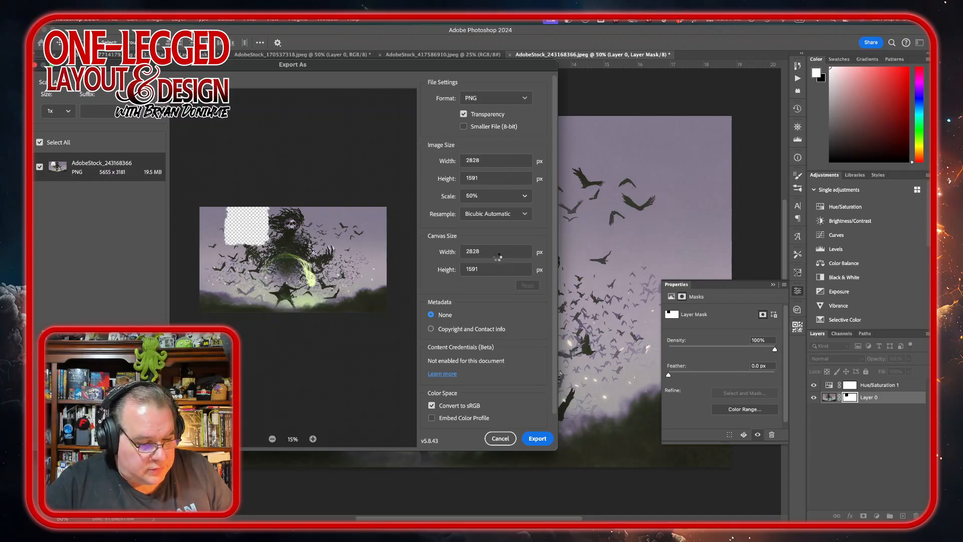
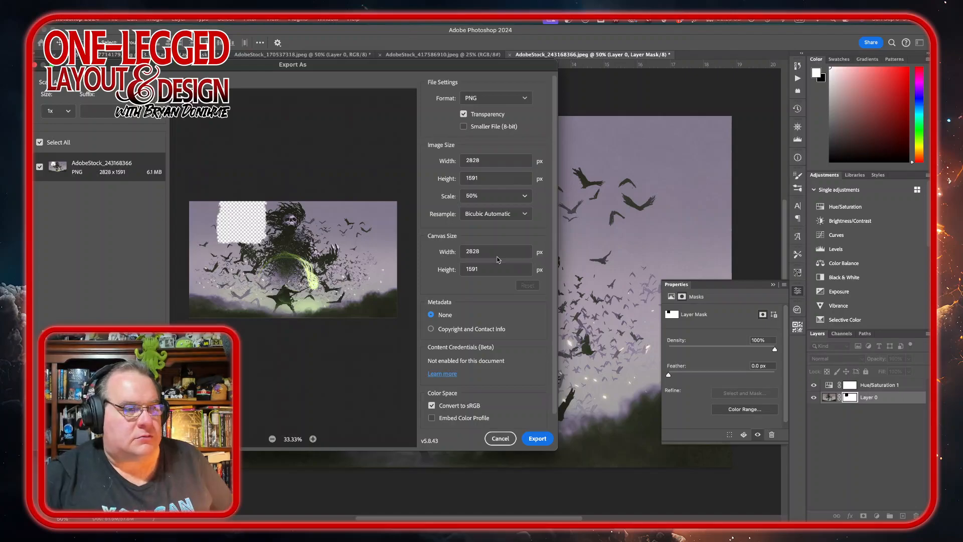
# Step: Export the image as a PNG named masked-AdobeStock_243168366.png into the Artwork folder
pyautogui.click(534, 439)
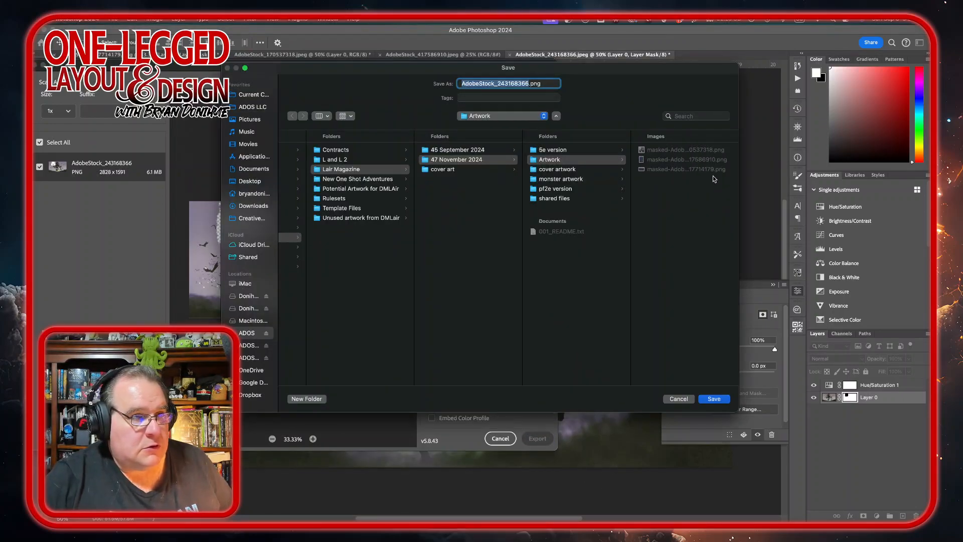
pyautogui.click(462, 83)
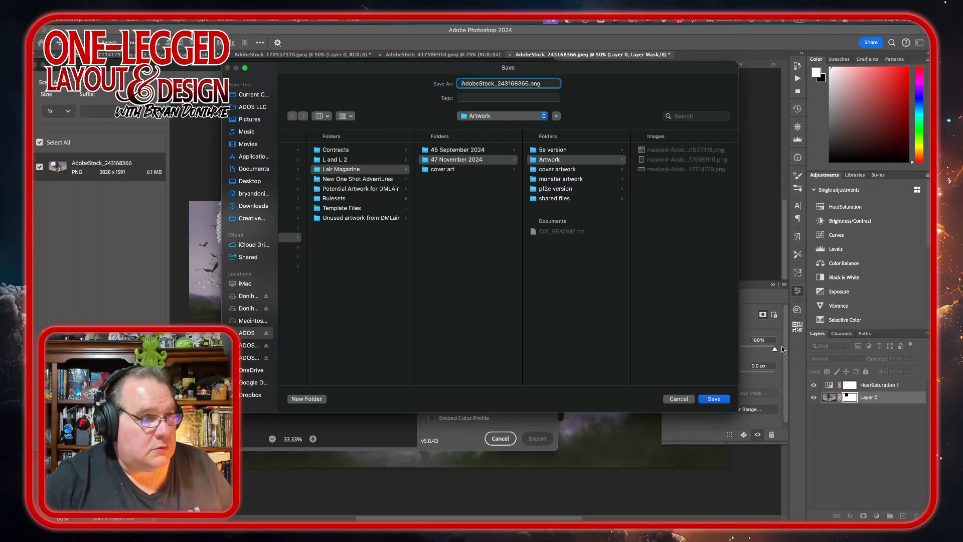
pyautogui.write('masked-')
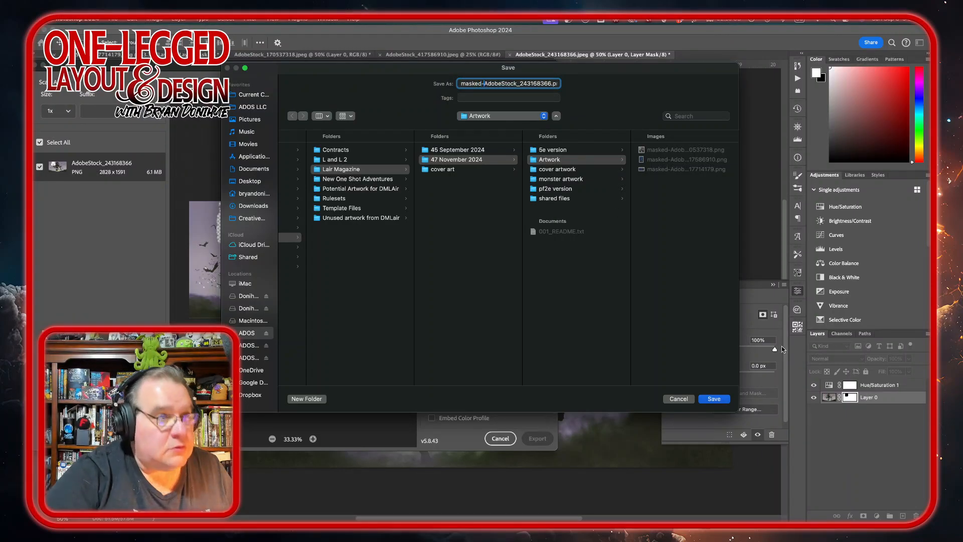
pyautogui.click(715, 400)
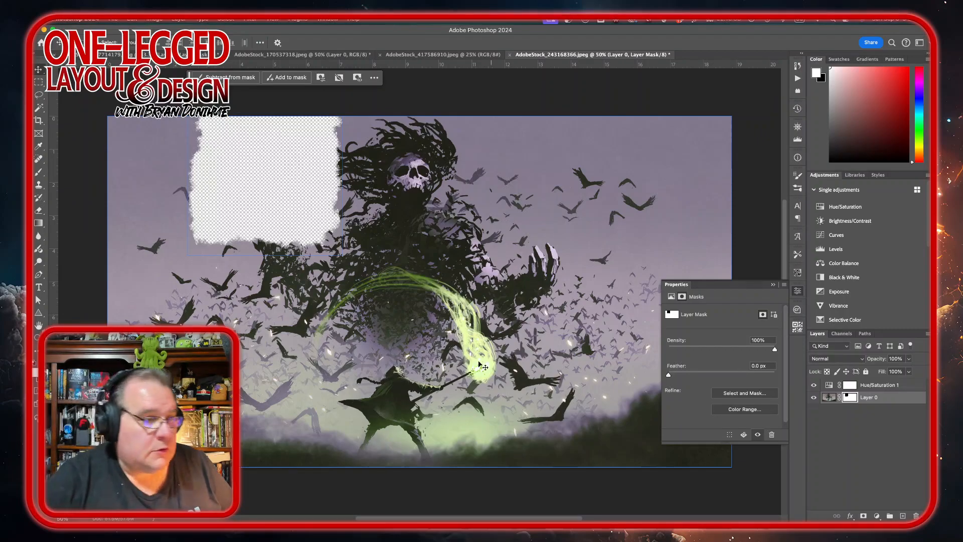
# Step: Switch to InDesign and drag masked-AdobeStock_243168366.png from the Artwork folder onto the Strength of Belief spread
pyautogui.moveTo(391, 516)
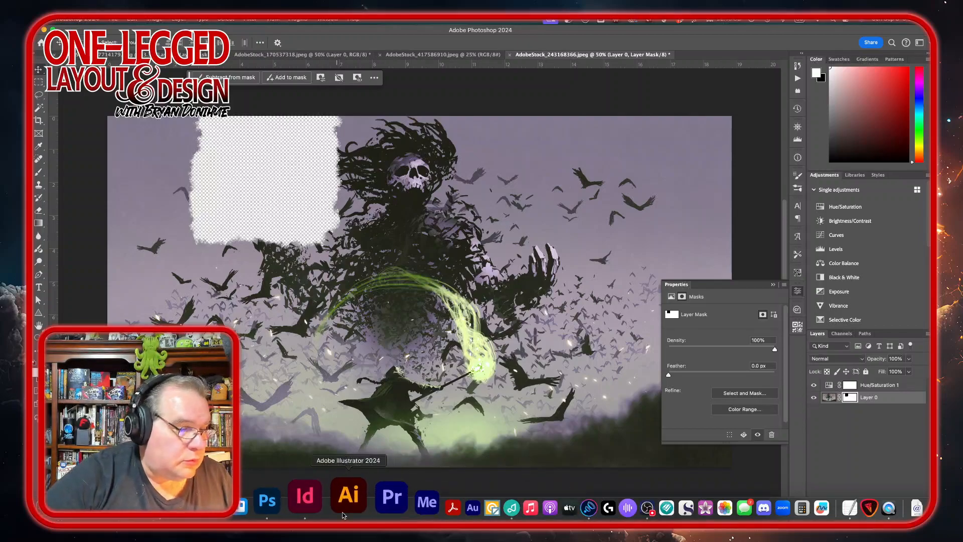
pyautogui.click(330, 505)
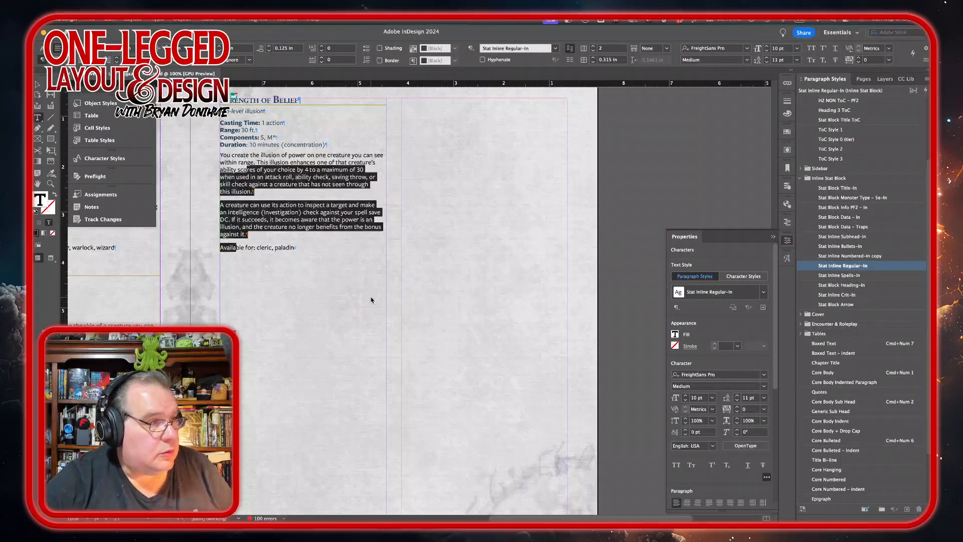
pyautogui.scroll(-2, 371, 300)
pyautogui.press('super+minus')
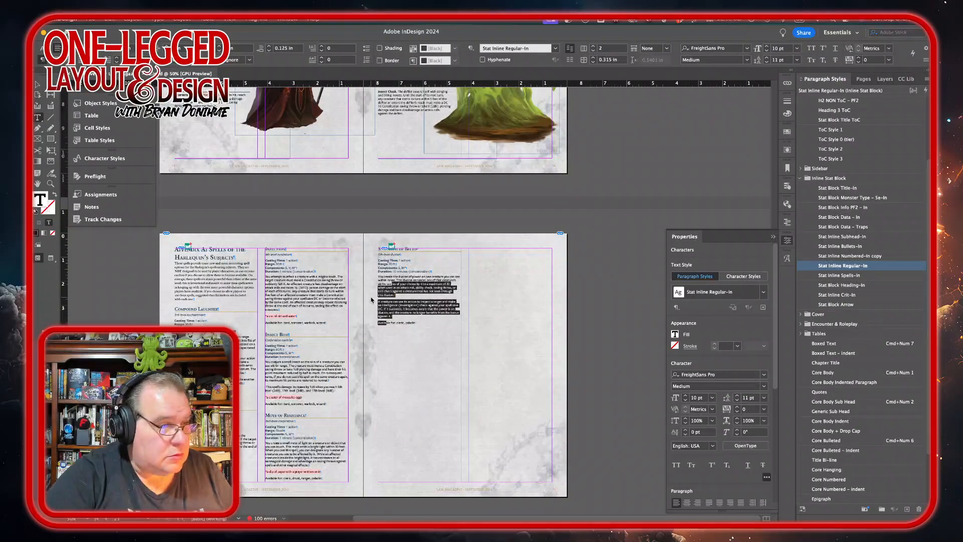
pyautogui.press('super+equal')
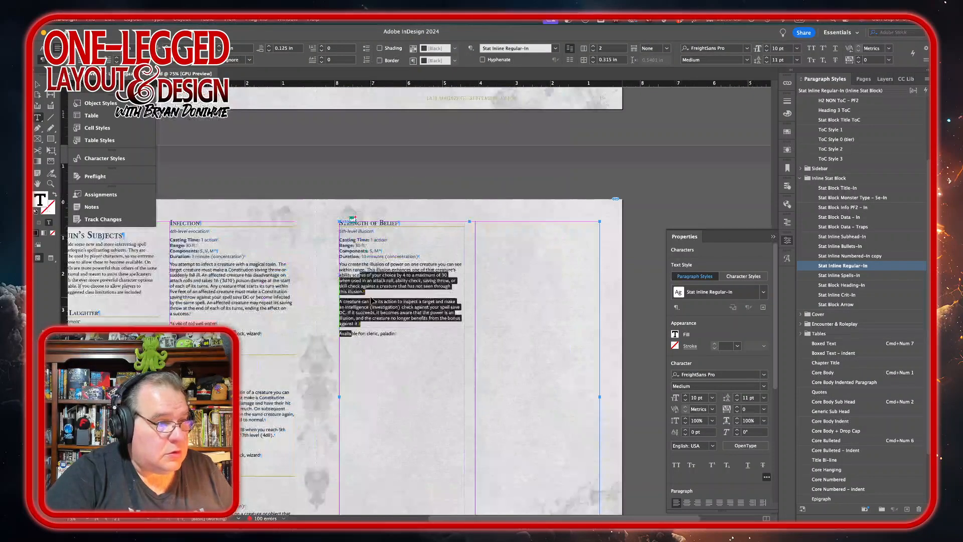
pyautogui.scroll(-4, 372, 301)
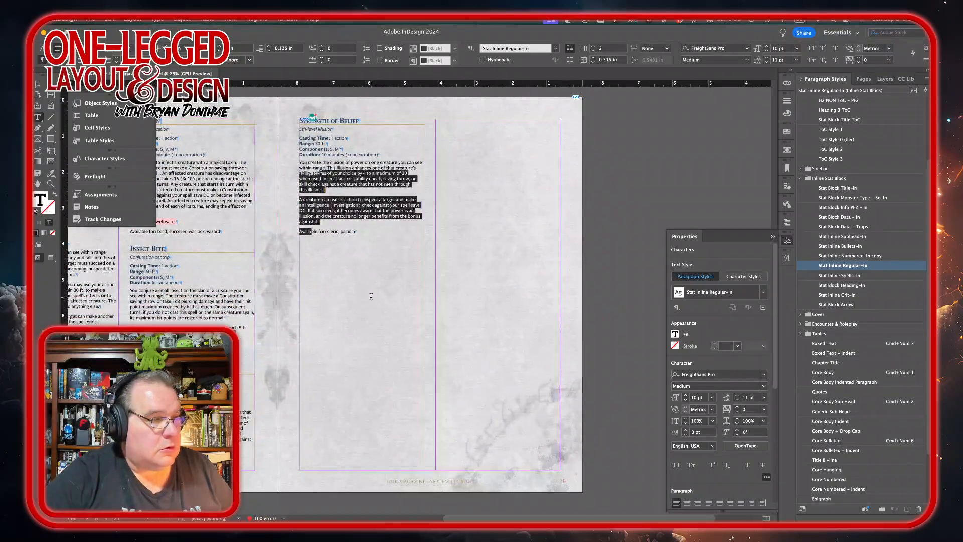
pyautogui.moveTo(372, 519)
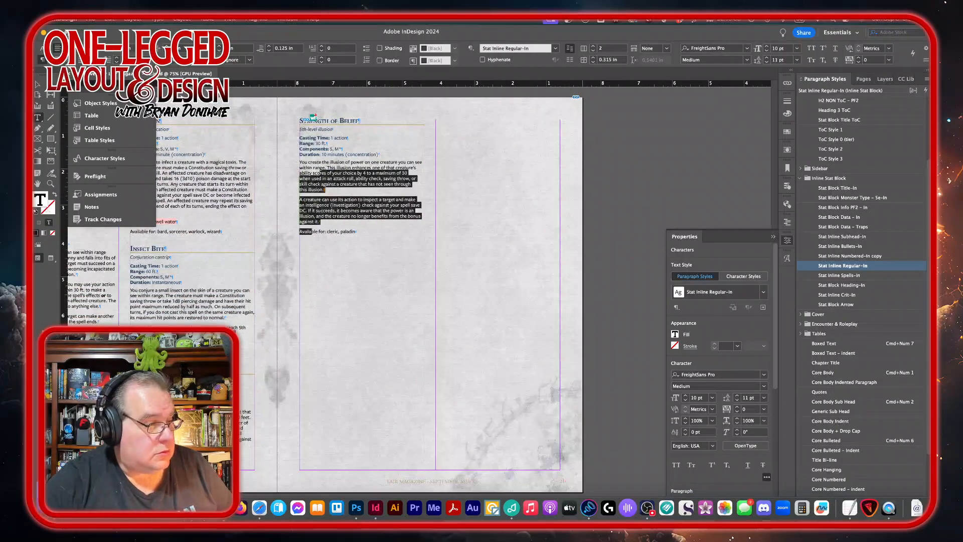
pyautogui.click(49, 508)
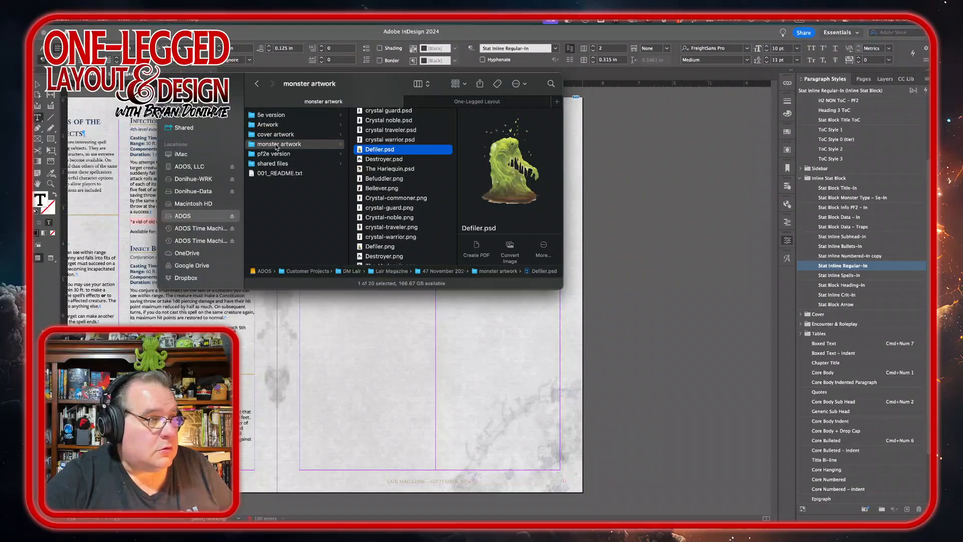
pyautogui.click(273, 126)
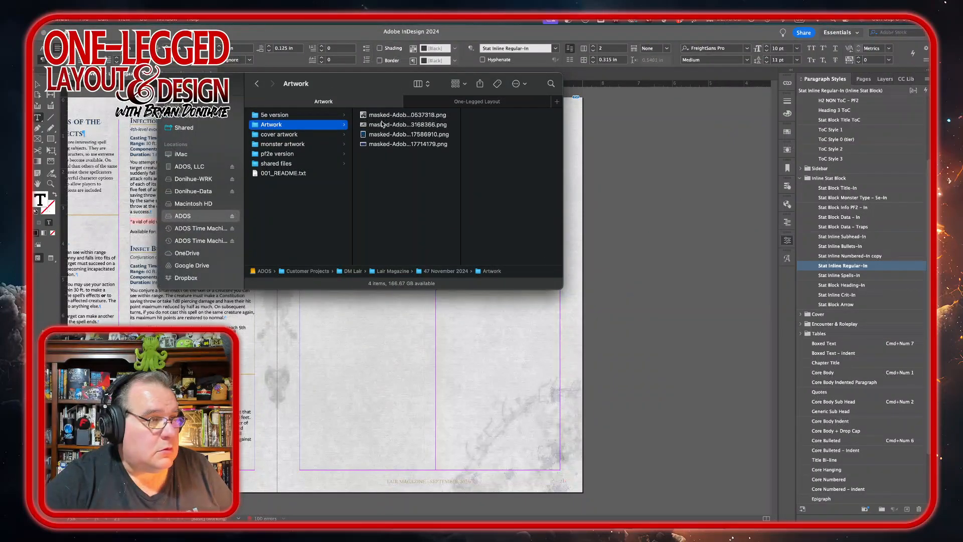
pyautogui.moveTo(383, 126); pyautogui.dragTo(625, 485)
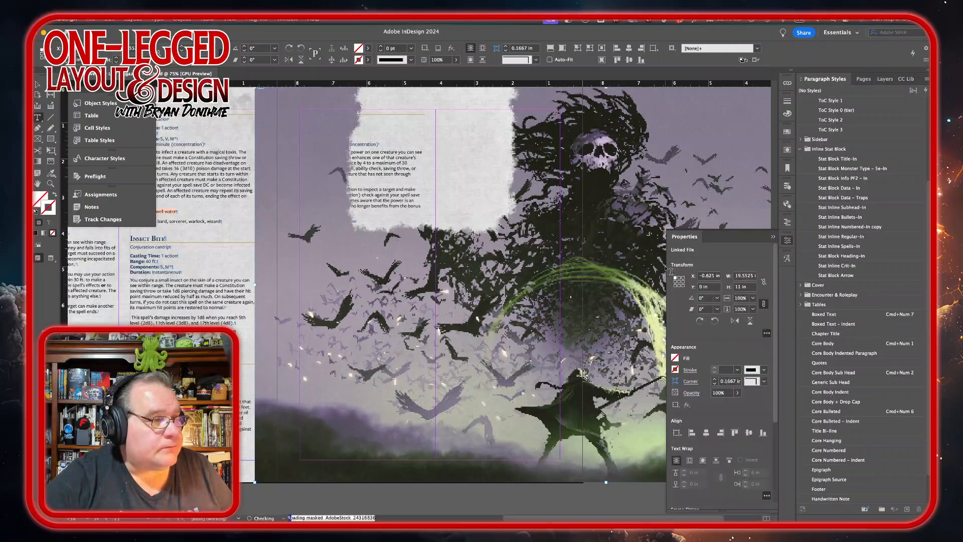
# Step: Shift the placed image left so its blank masked area sits behind the Strength of Belief text
pyautogui.hotkey('shift', 'Left')
pyautogui.hotkey('shift', 'Left')
pyautogui.hotkey('shift', 'Left')
pyautogui.hotkey('shift', 'Left')
pyautogui.hotkey('shift', 'Left')
pyautogui.hotkey('shift', 'Left')
pyautogui.hotkey('shift', 'Left')
pyautogui.hotkey('shift', 'Left')
pyautogui.hotkey('shift', 'Left')
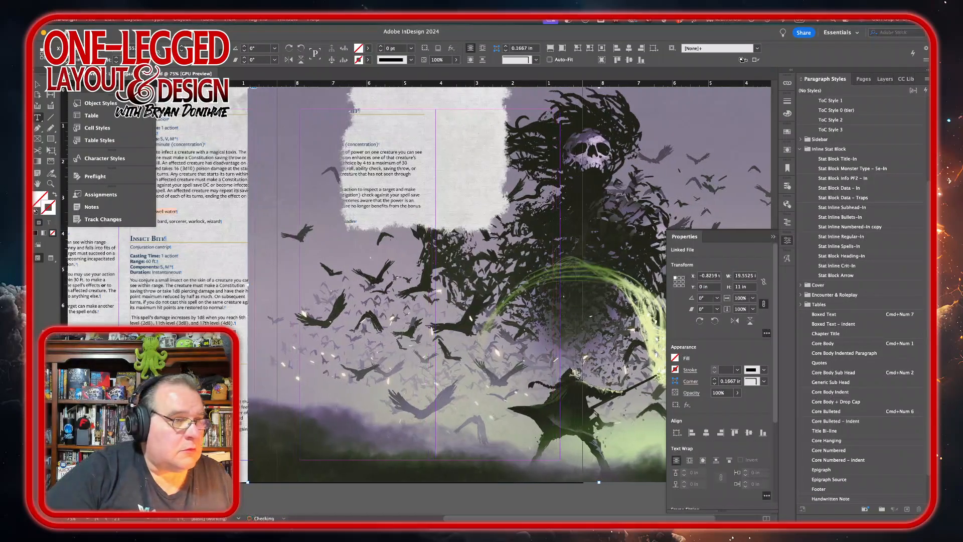
pyautogui.moveTo(462, 399); pyautogui.dragTo(427, 399)
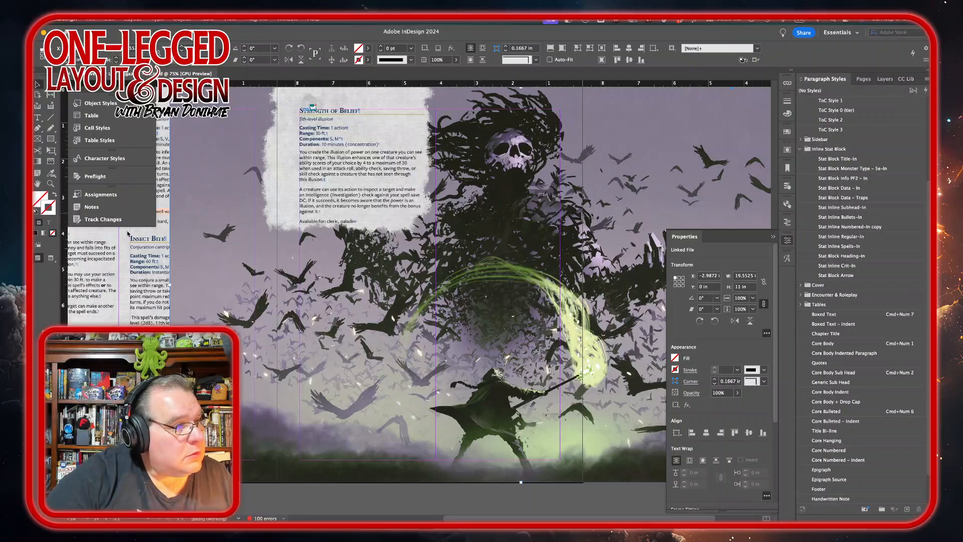
pyautogui.moveTo(170, 289); pyautogui.dragTo(277, 293)
pyautogui.hscroll(5, 459, 412)
pyautogui.scroll(1, 459, 411)
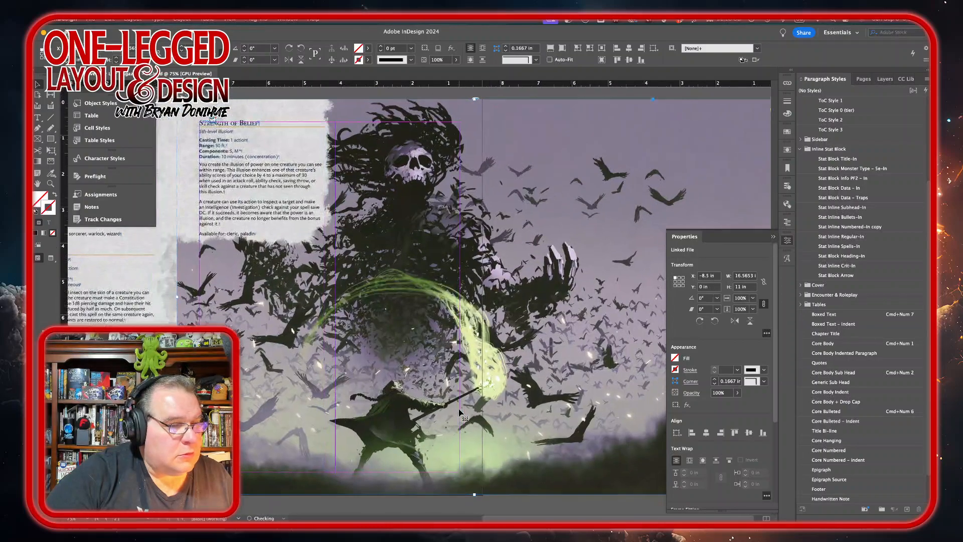
# Step: Crop the image frame to the right-hand page's edges, about 8.5 in by 11 in
pyautogui.click(788, 240)
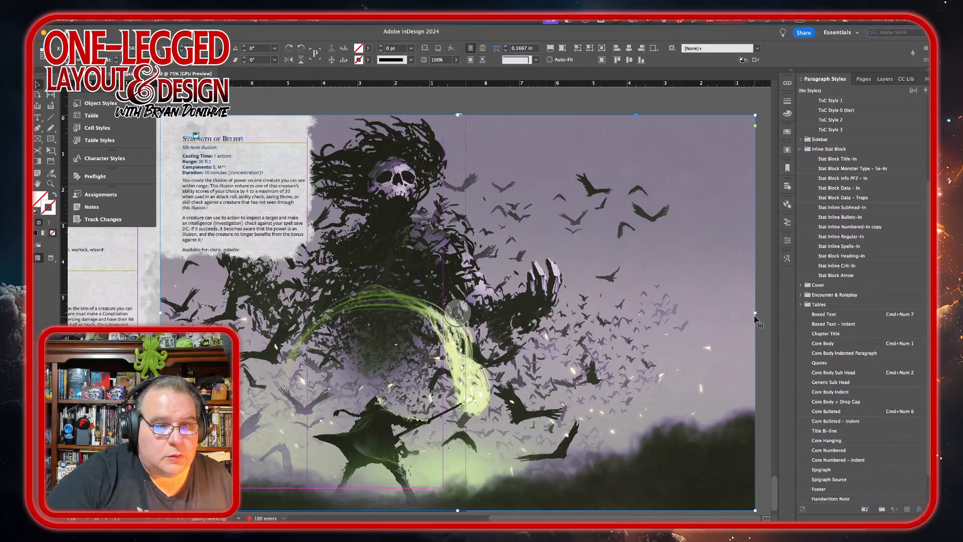
pyautogui.moveTo(756, 314); pyautogui.dragTo(465, 322)
pyautogui.scroll(-2, 628, 254)
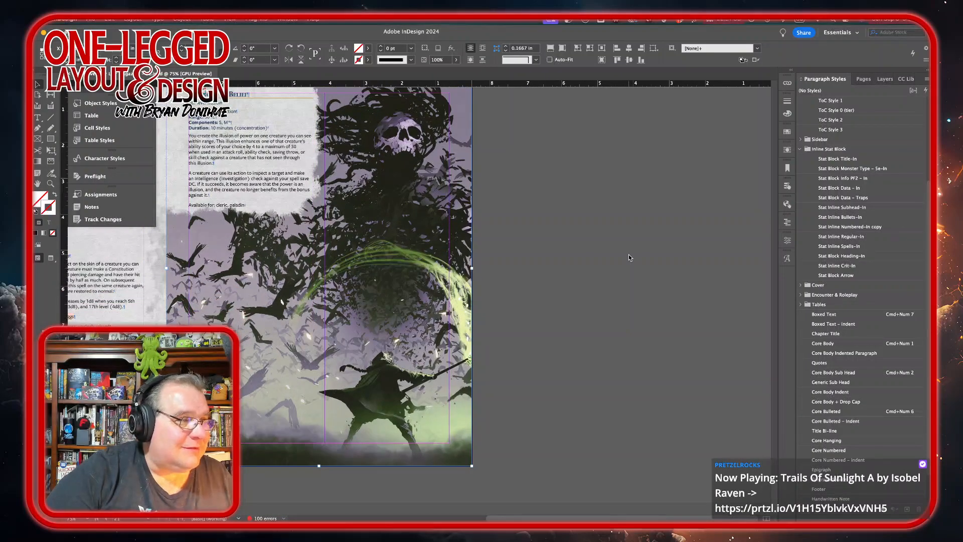
pyautogui.scroll(2, 645, 207)
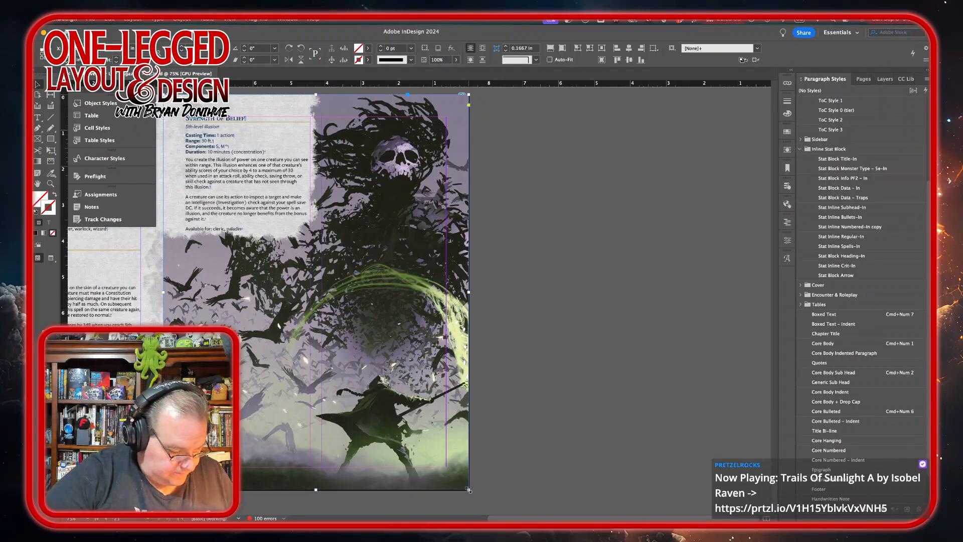
pyautogui.moveTo(471, 491); pyautogui.dragTo(506, 471)
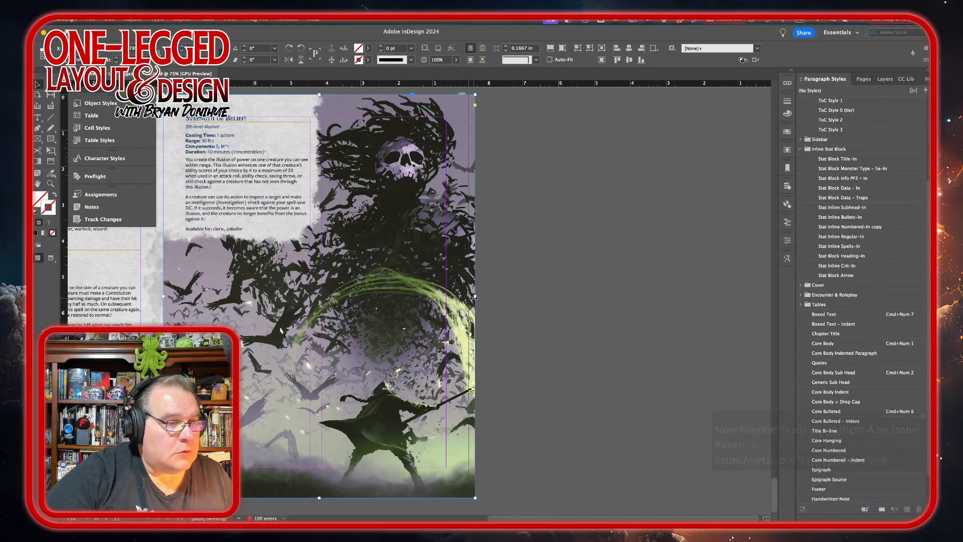
pyautogui.moveTo(473, 297); pyautogui.dragTo(469, 298)
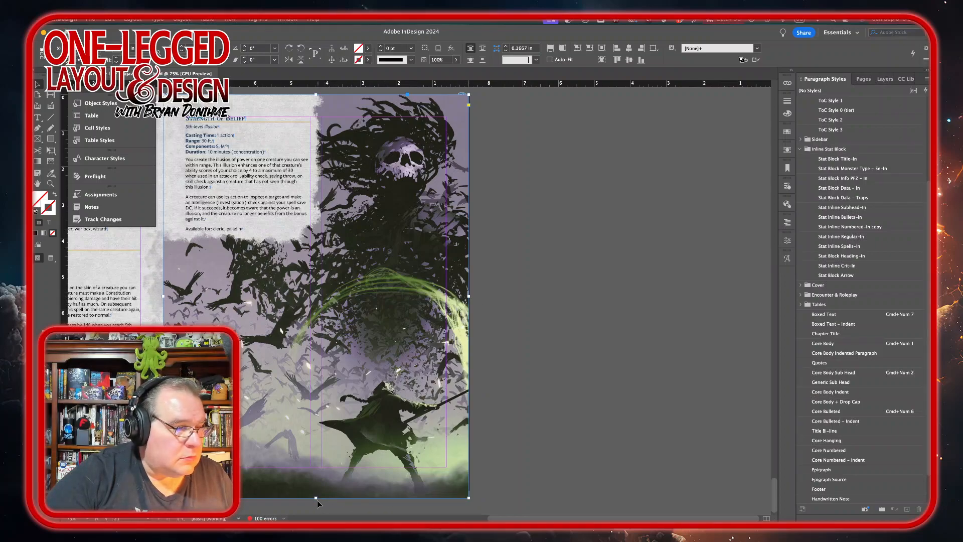
pyautogui.moveTo(316, 497); pyautogui.dragTo(316, 489)
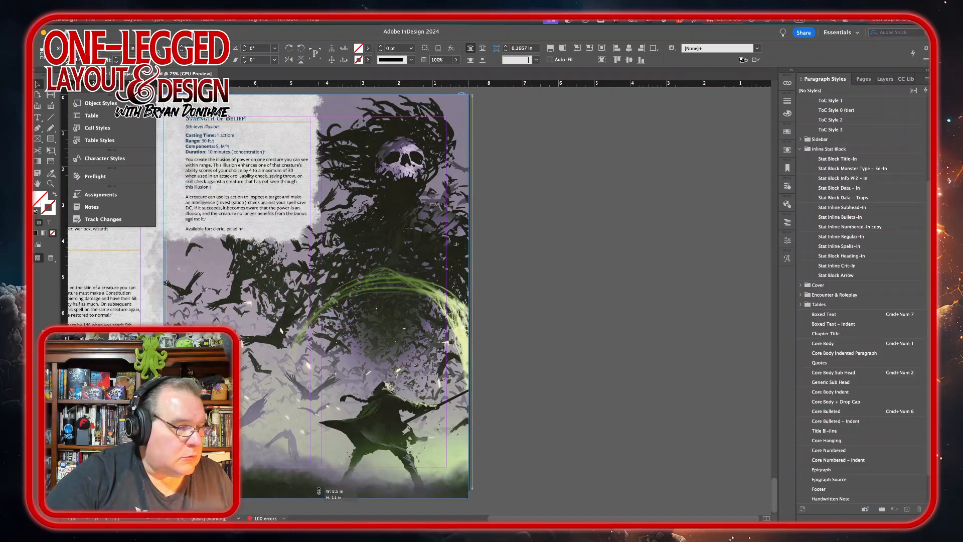
pyautogui.click(544, 361)
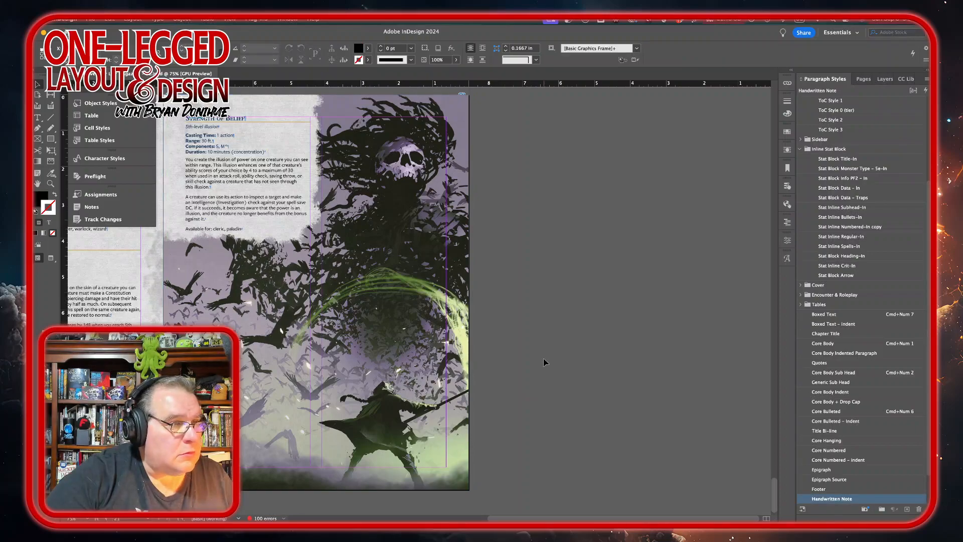
# Step: Add a new page 22 after the 20–21 spread
pyautogui.hscroll(-5, 557, 246)
pyautogui.scroll(-2, 558, 245)
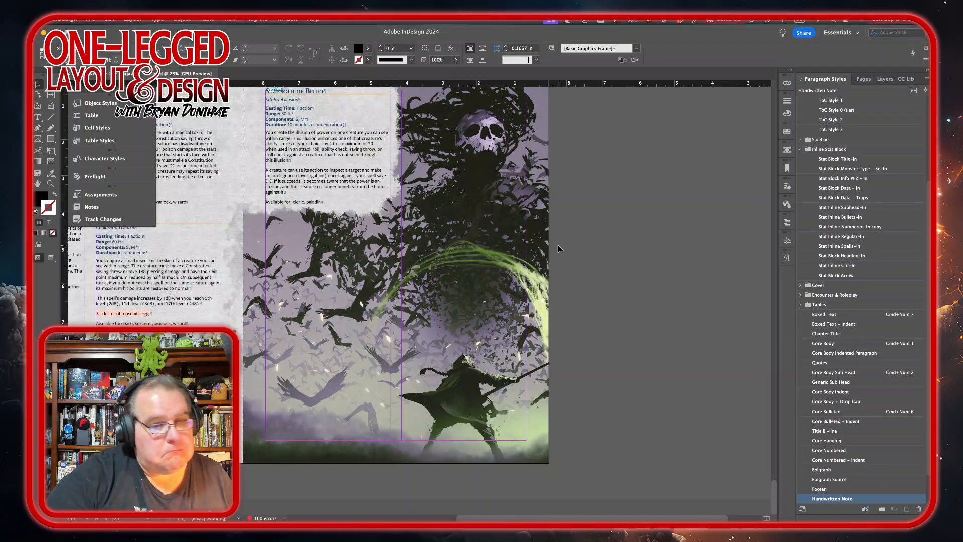
pyautogui.click(864, 79)
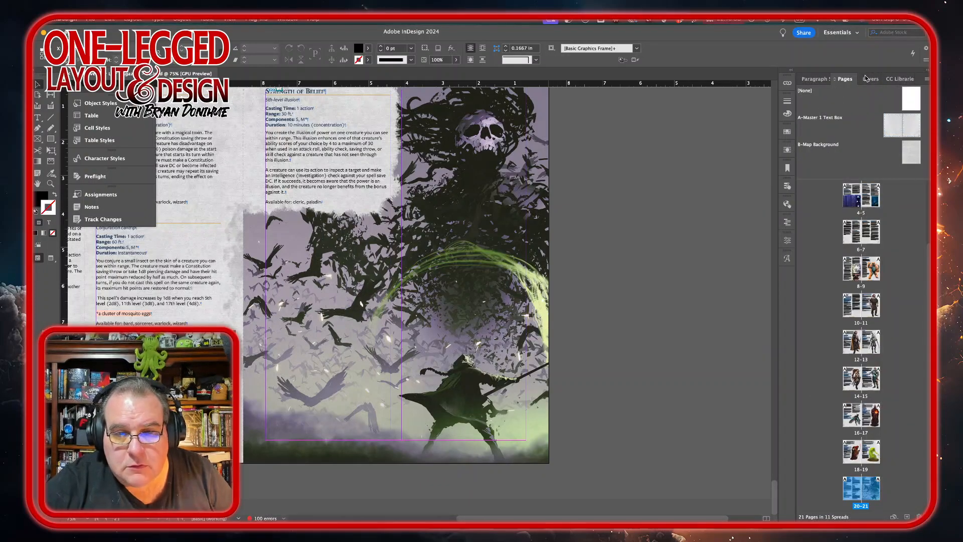
pyautogui.doubleClick(871, 496)
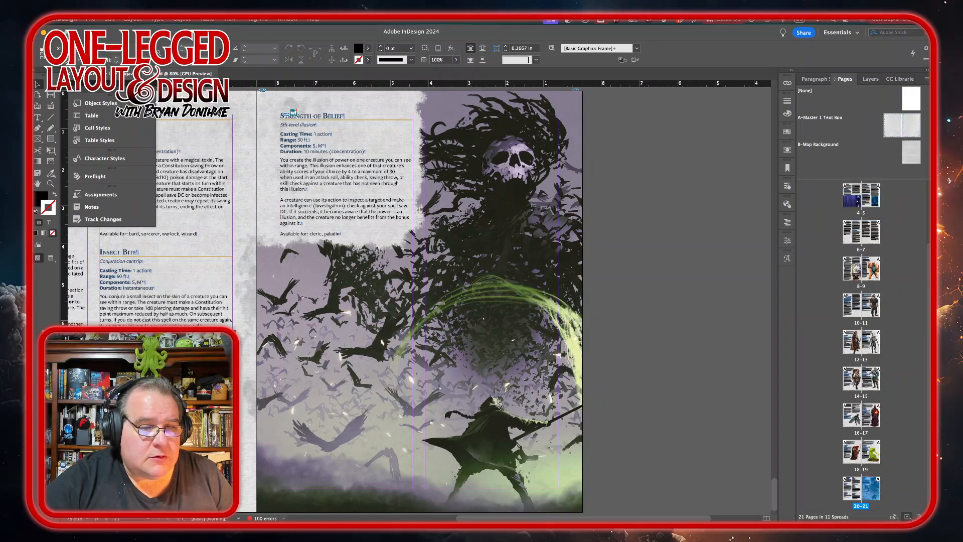
pyautogui.click(907, 517)
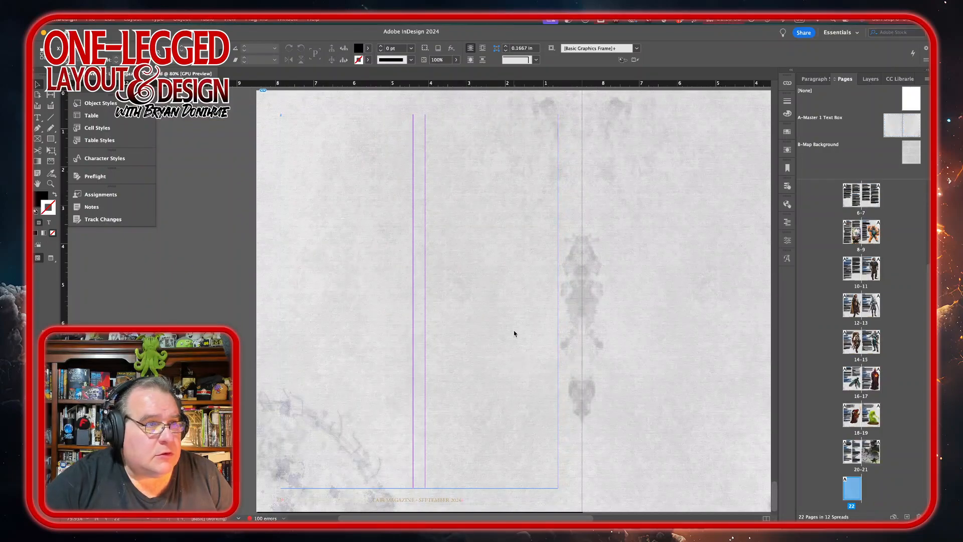
# Step: Place the Kyaverite Plane Encounters 5e Word document into the new page's text frame using Place with WordsFlow
pyautogui.hscroll(-3, 516, 335)
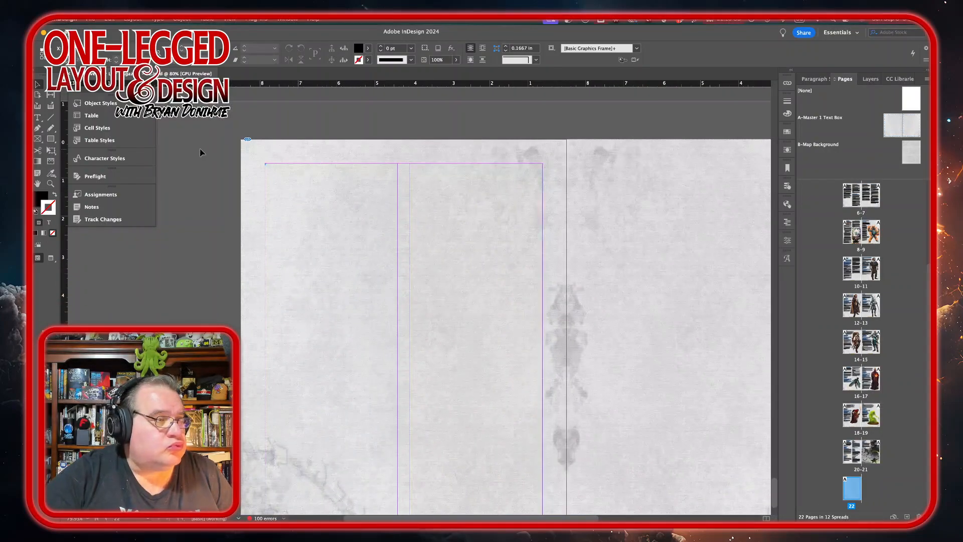
pyautogui.click(270, 171)
pyautogui.doubleClick(410, 233)
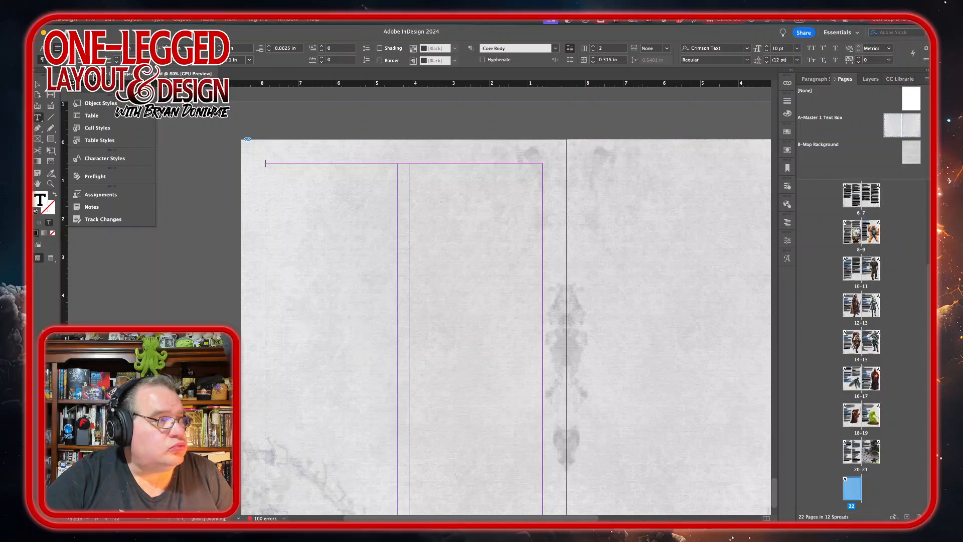
pyautogui.click(90, 18)
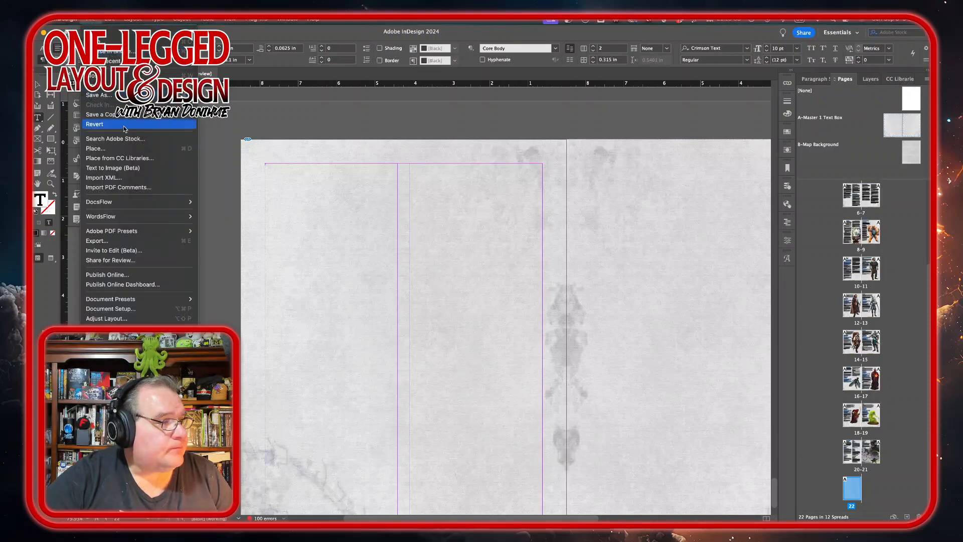
pyautogui.moveTo(170, 216)
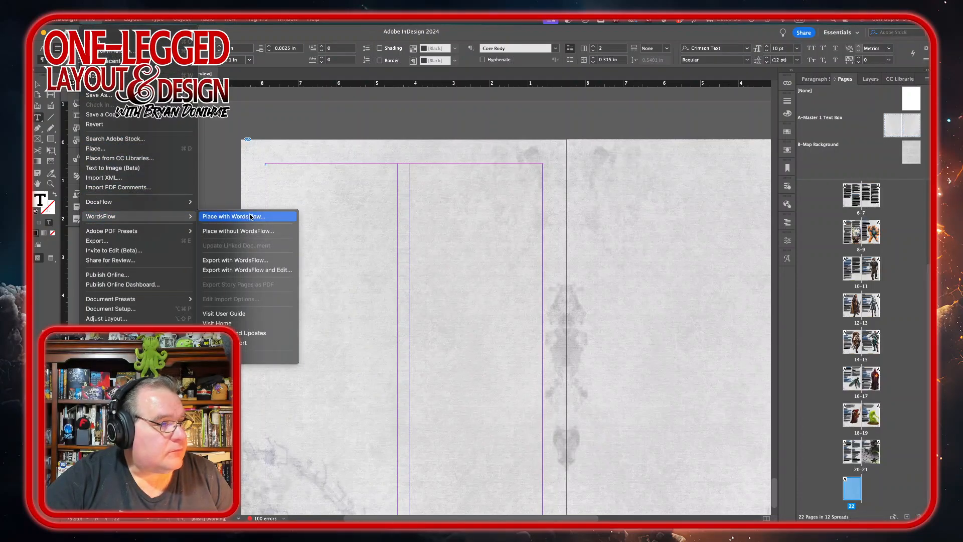
pyautogui.click(211, 216)
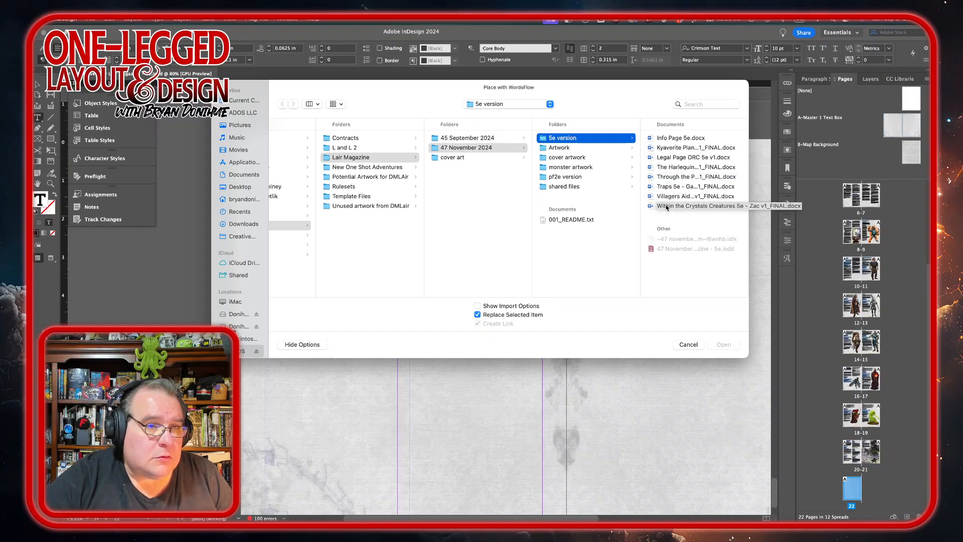
pyautogui.click(669, 148)
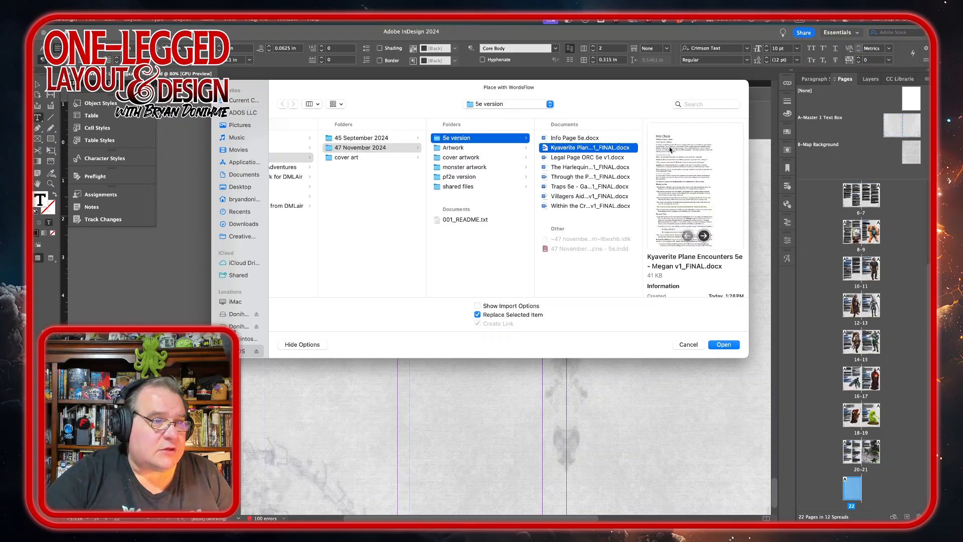
pyautogui.click(724, 345)
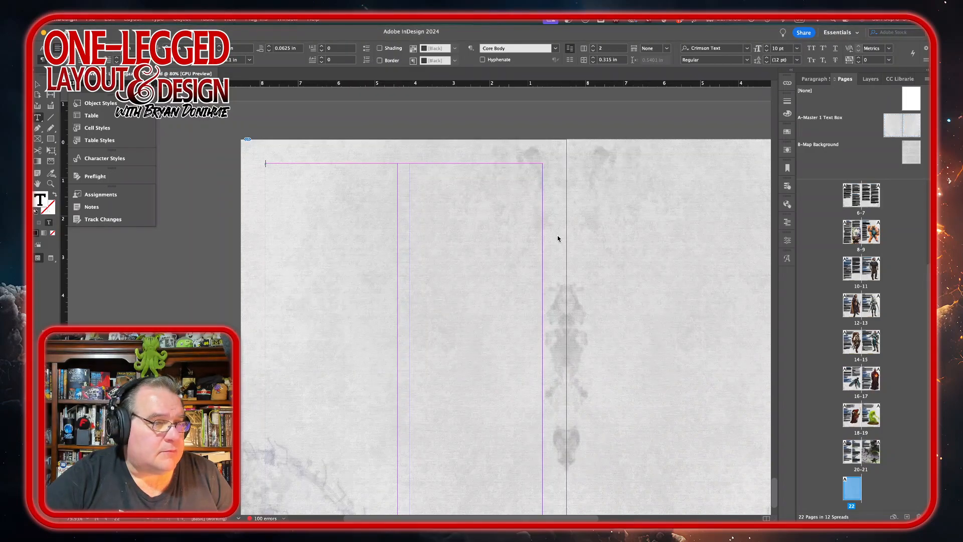
pyautogui.click(294, 201)
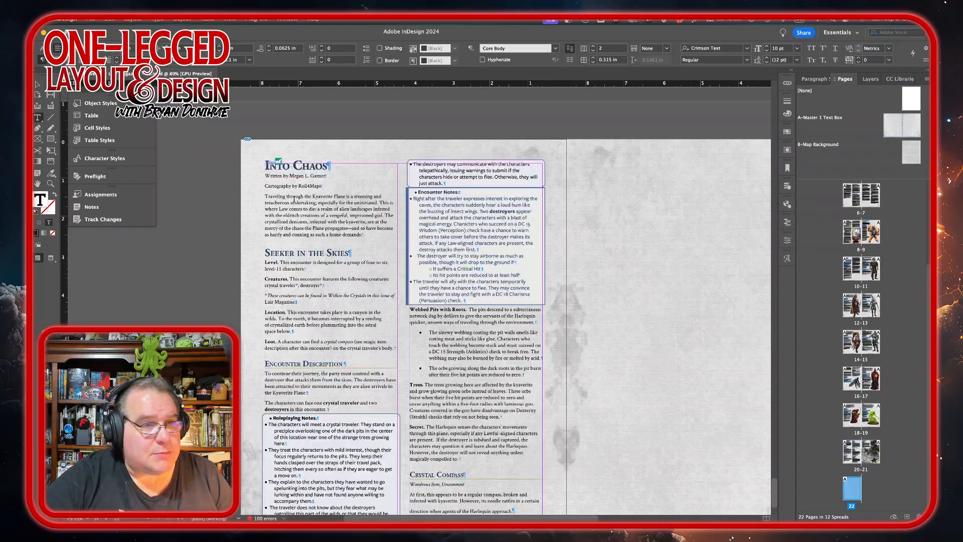
# Step: Review how the placed encounter article flows across the new spread and check the spell page artwork
pyautogui.scroll(-4, 384, 232)
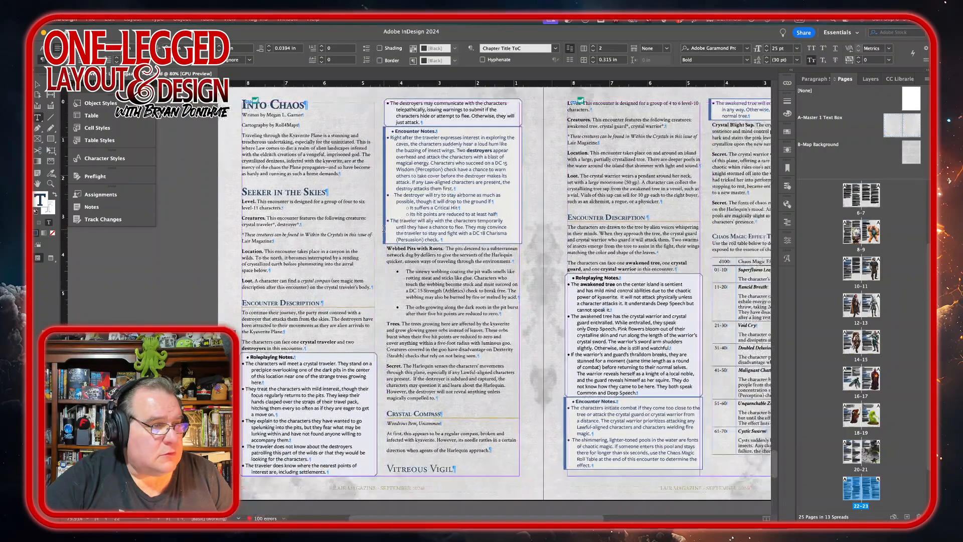
pyautogui.hscroll(2, 384, 232)
pyautogui.scroll(-2, 384, 232)
pyautogui.hscroll(3, 385, 231)
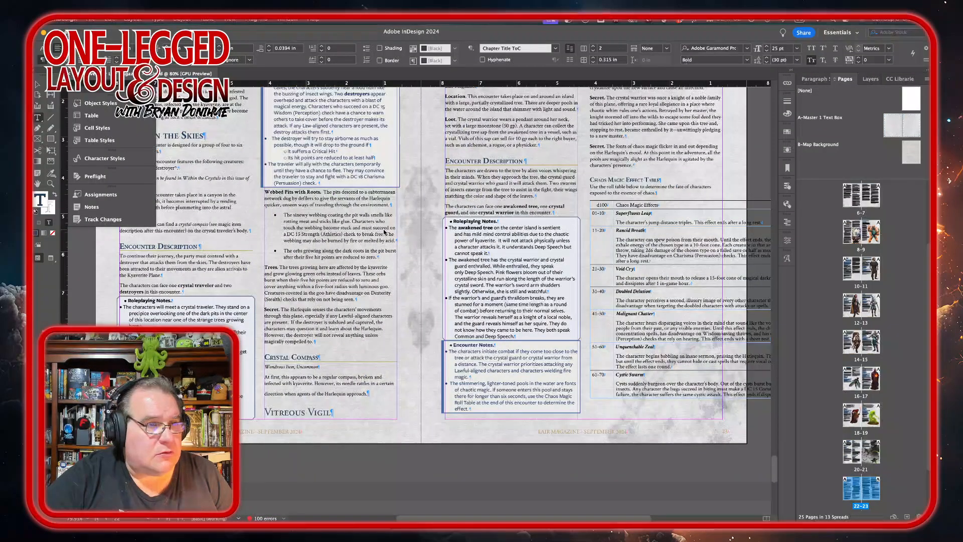
pyautogui.scroll(-10, 384, 229)
pyautogui.hscroll(-2, 384, 229)
pyautogui.scroll(-10, 384, 229)
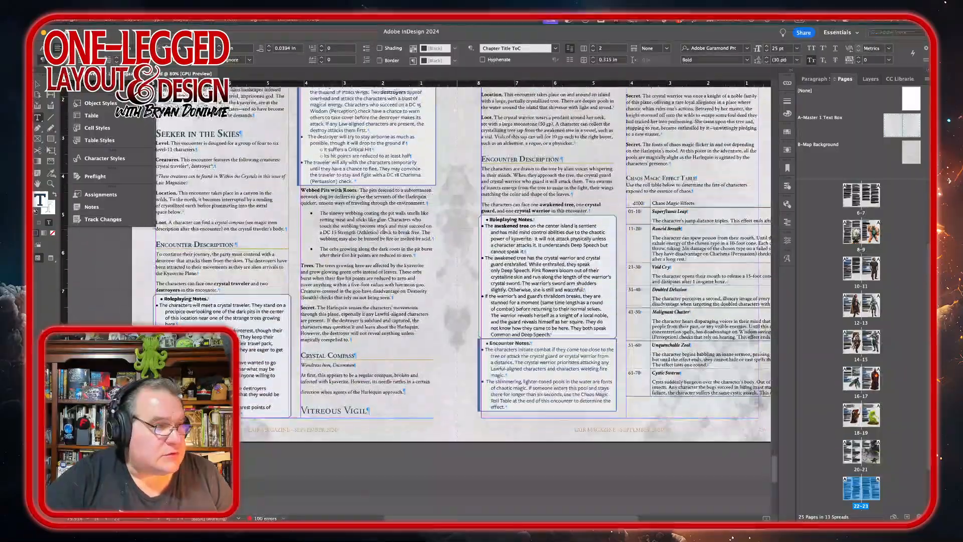
pyautogui.scroll(-10, 384, 229)
pyautogui.scroll(1, 384, 229)
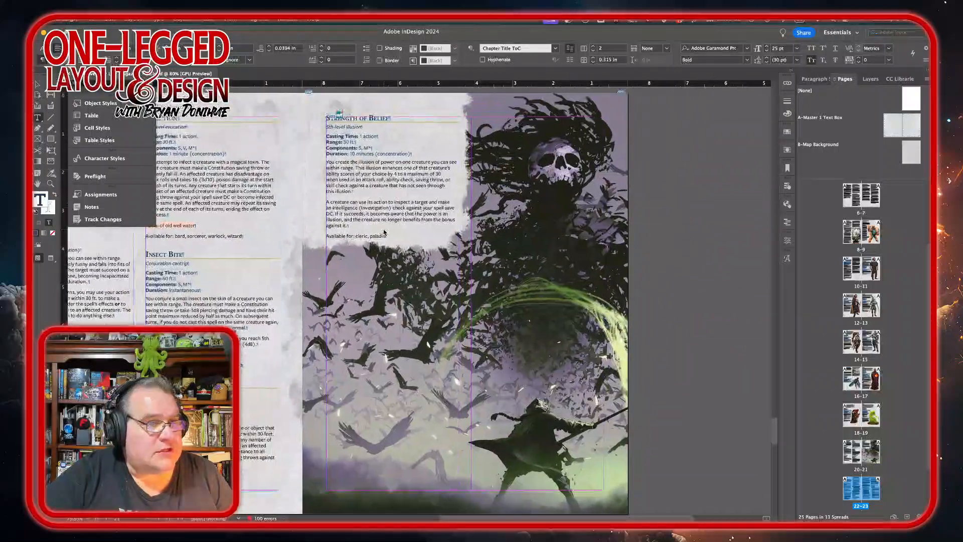
pyautogui.hscroll(1, 385, 229)
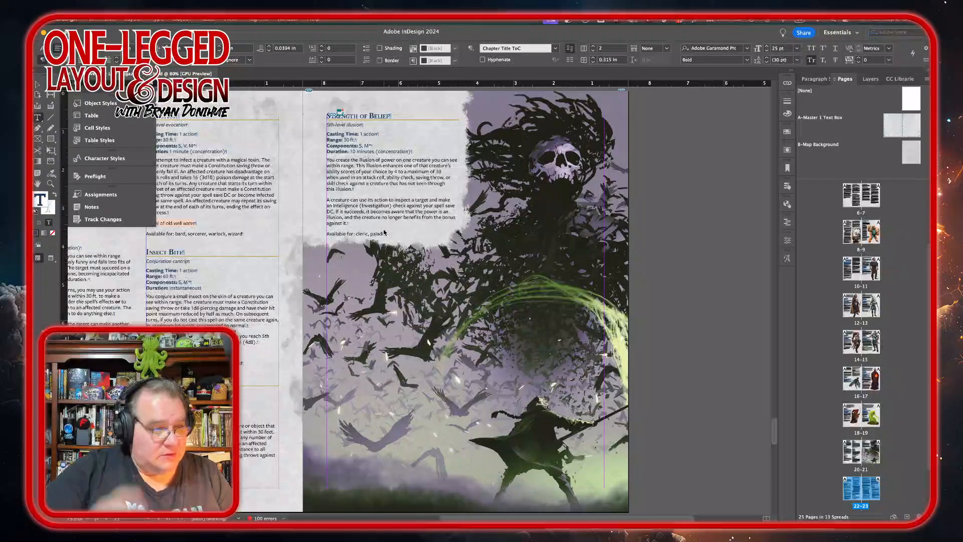
pyautogui.moveTo(307, 519)
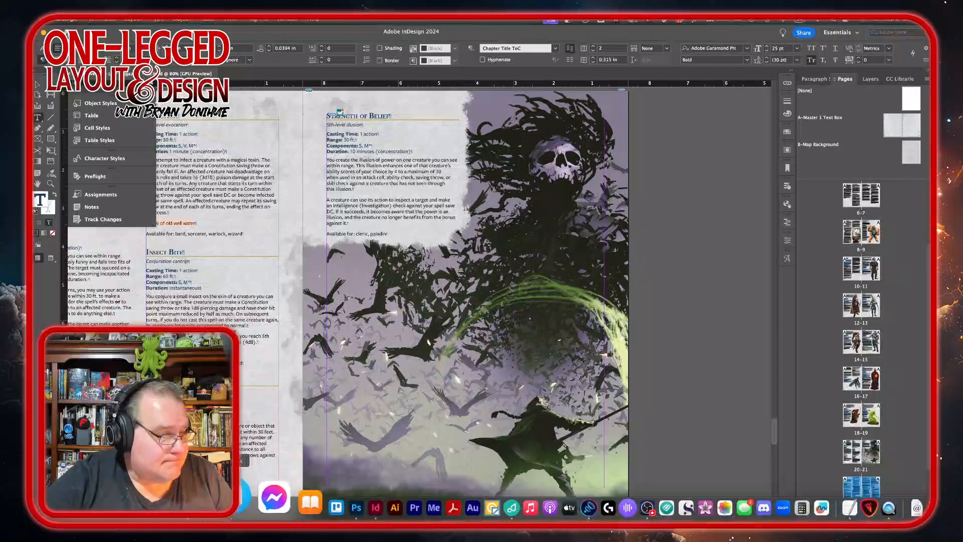
pyautogui.click(307, 501)
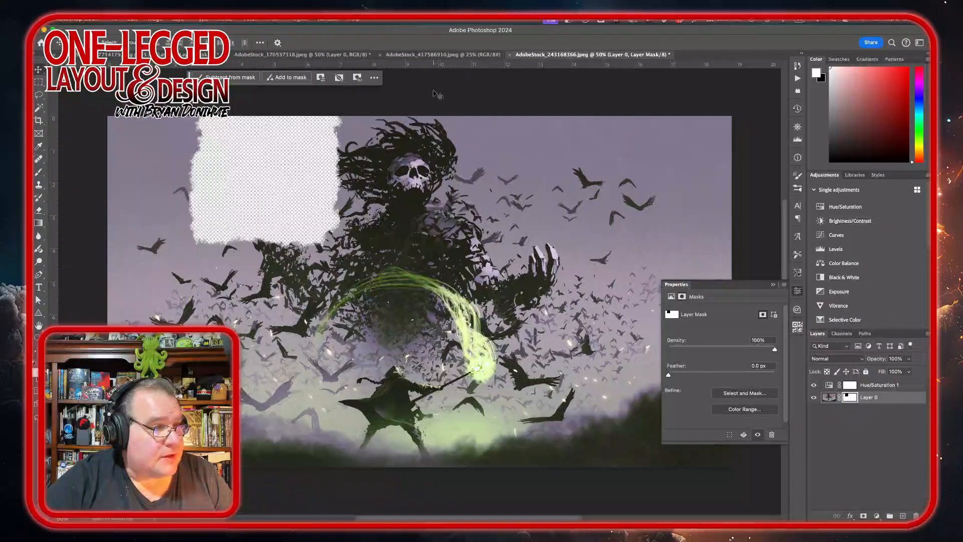
pyautogui.moveTo(307, 519)
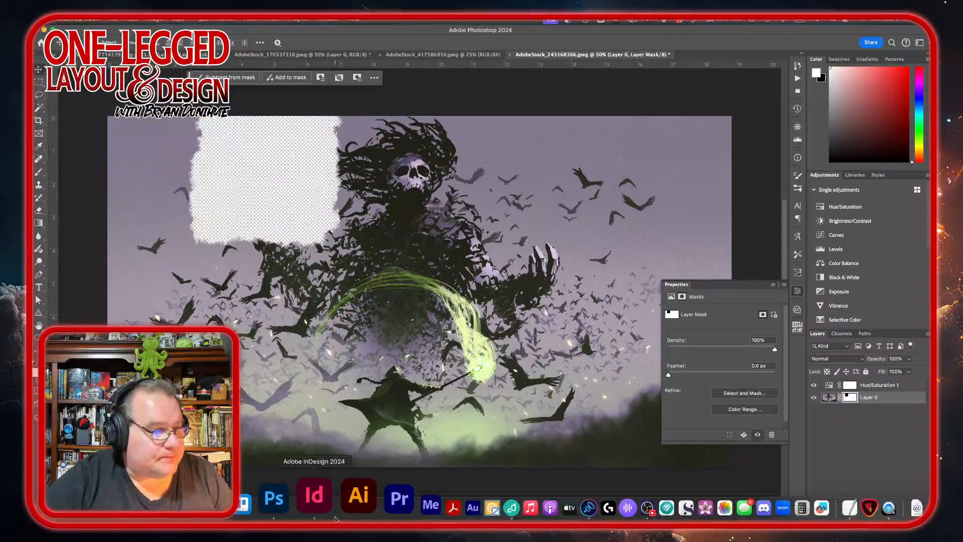
pyautogui.click(350, 496)
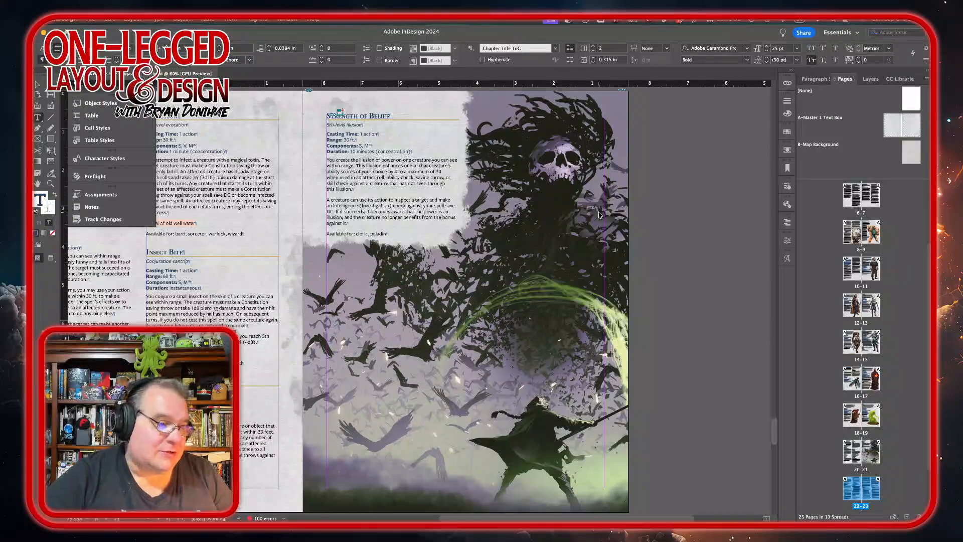
# Step: Set the Vitreous Vigil chapter title paragraph to Span All columns
pyautogui.scroll(-10, 492, 224)
pyautogui.scroll(-2, 491, 224)
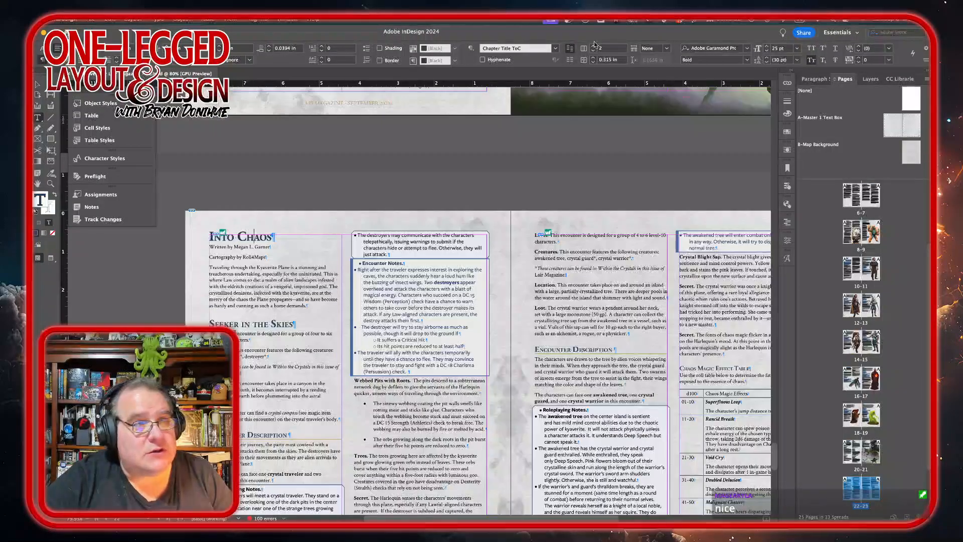
pyautogui.click(666, 48)
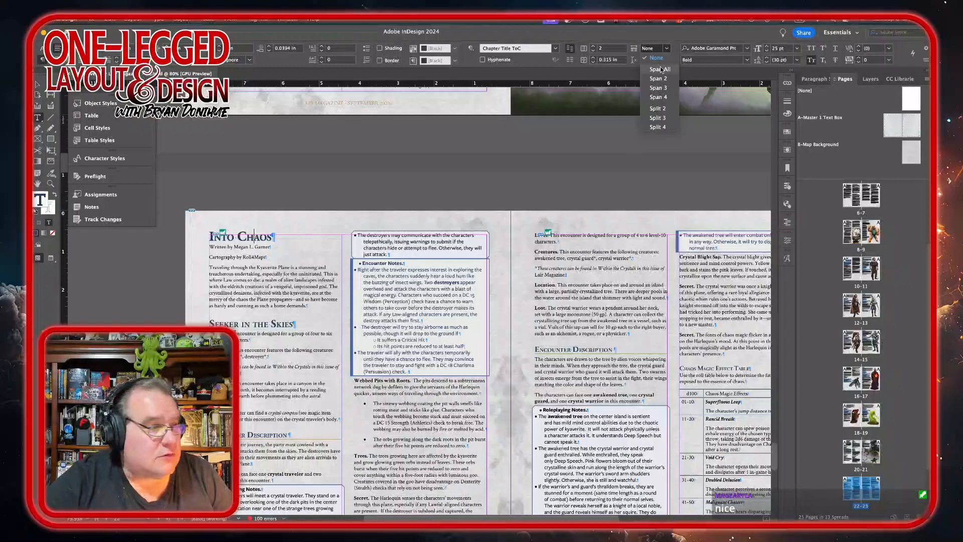
pyautogui.click(660, 69)
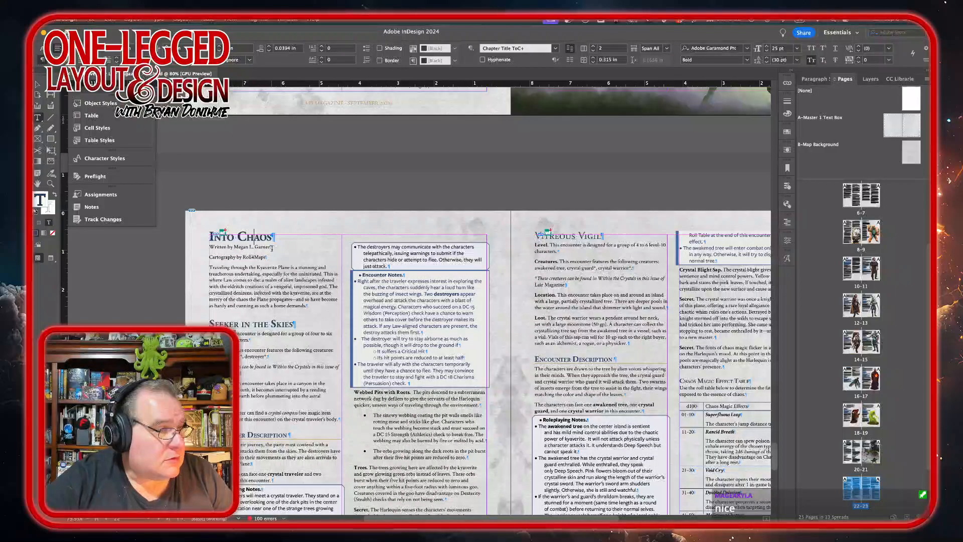
# Step: Join the author byline and the cartography credit under Into Chaos into one paragraph with a forced line break
pyautogui.click(272, 248)
pyautogui.press('Return')
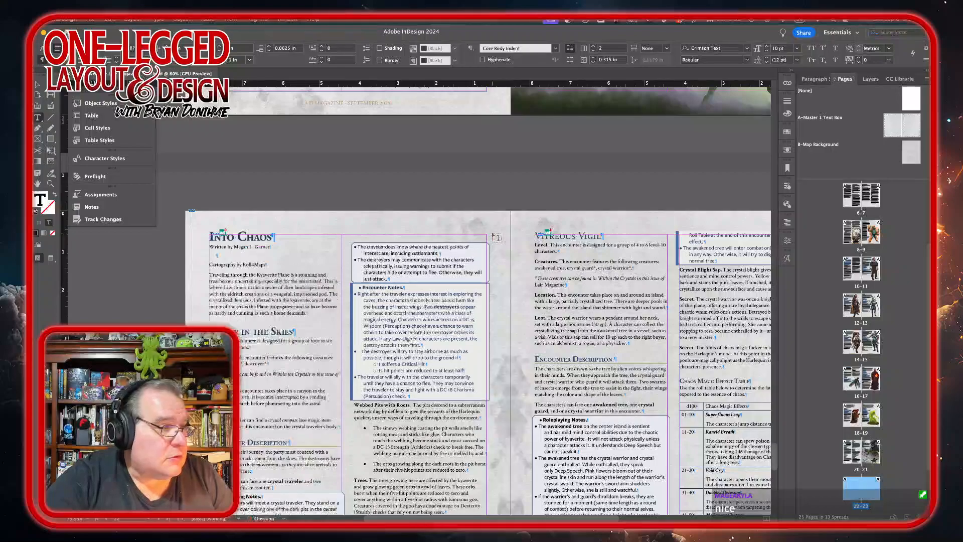
pyautogui.press('Delete')
pyautogui.press('Delete')
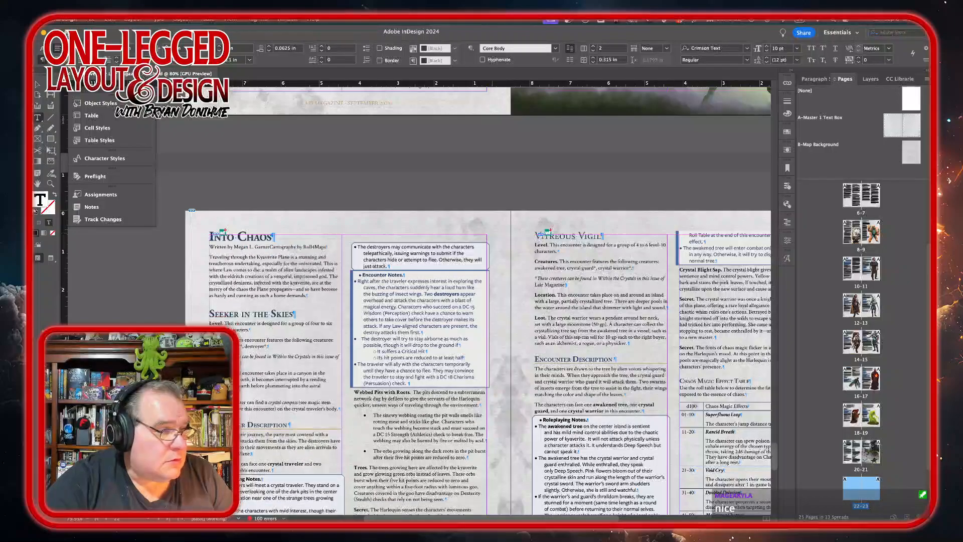
pyautogui.hotkey('shift', 'Return')
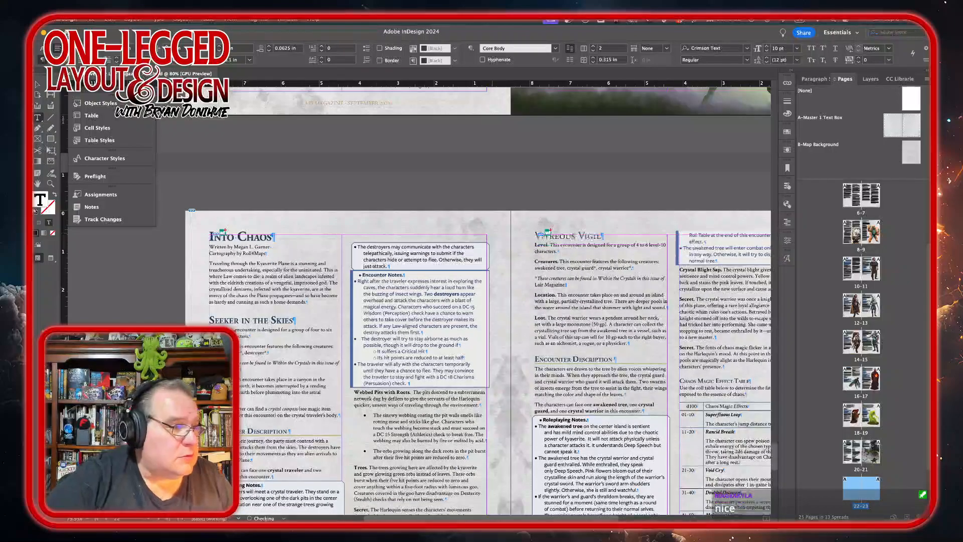
# Step: Remove the stray paragraph break inside the Crystal Compass description text
pyautogui.click(293, 320)
pyautogui.scroll(-5, 279, 362)
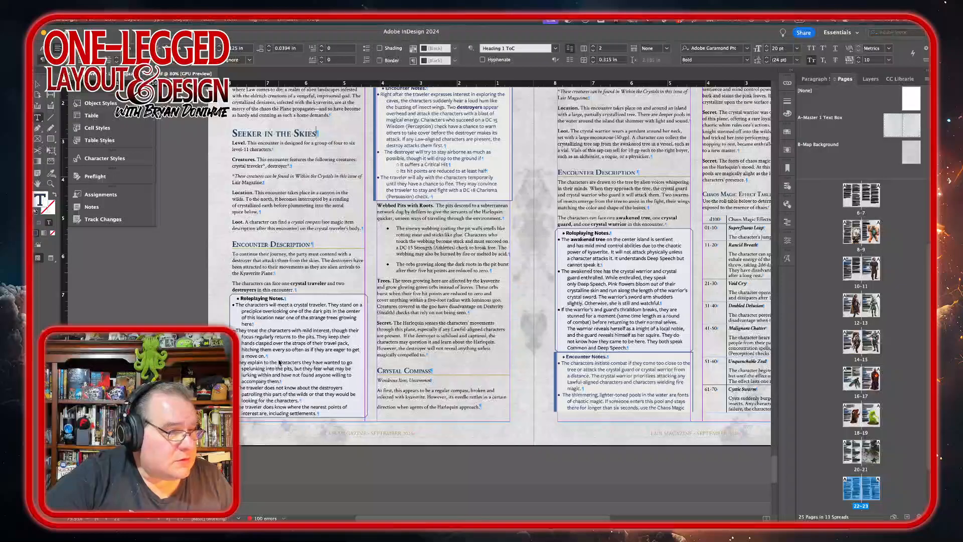
pyautogui.scroll(5, 278, 362)
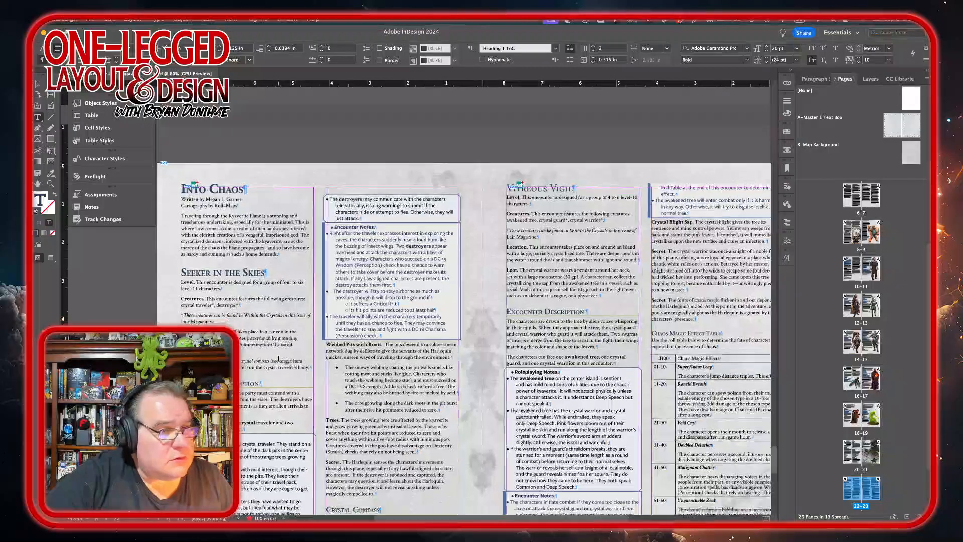
pyautogui.scroll(-3, 279, 363)
pyautogui.hscroll(1, 279, 359)
pyautogui.scroll(1, 279, 358)
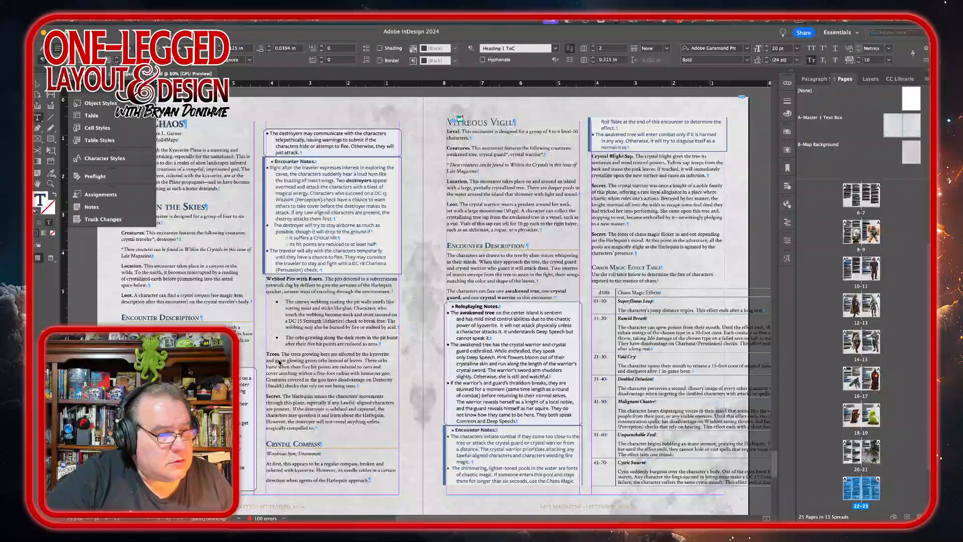
pyautogui.click(396, 473)
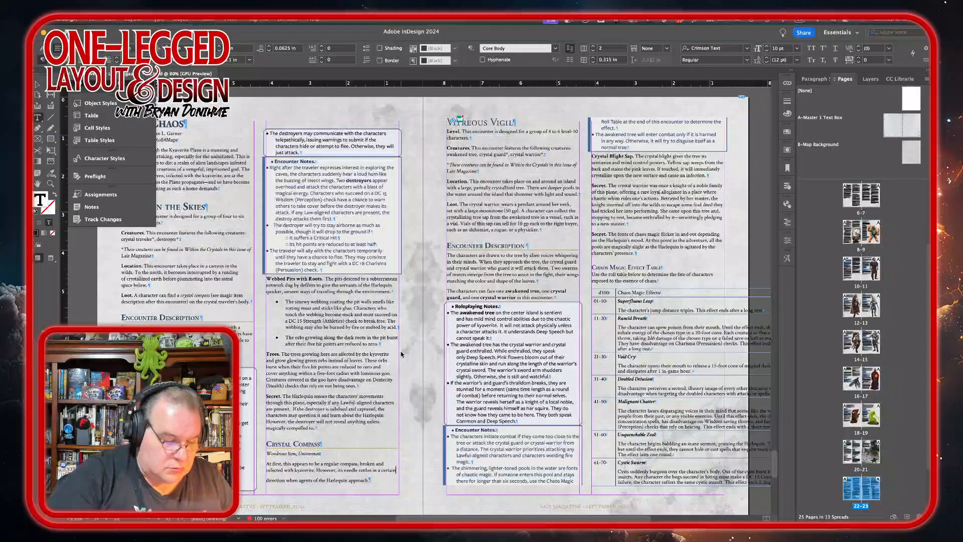
pyautogui.press('Delete')
pyautogui.press('Return')
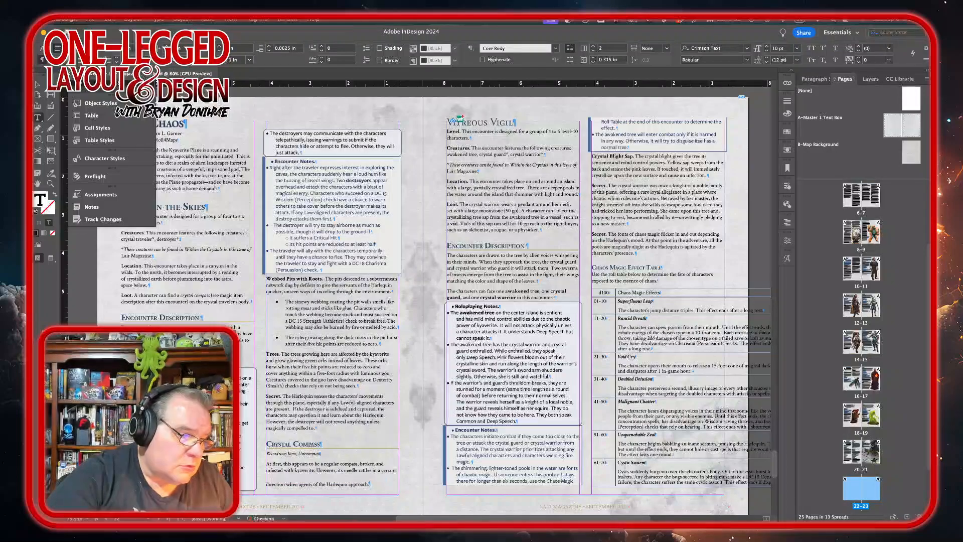
pyautogui.press('BackSpace')
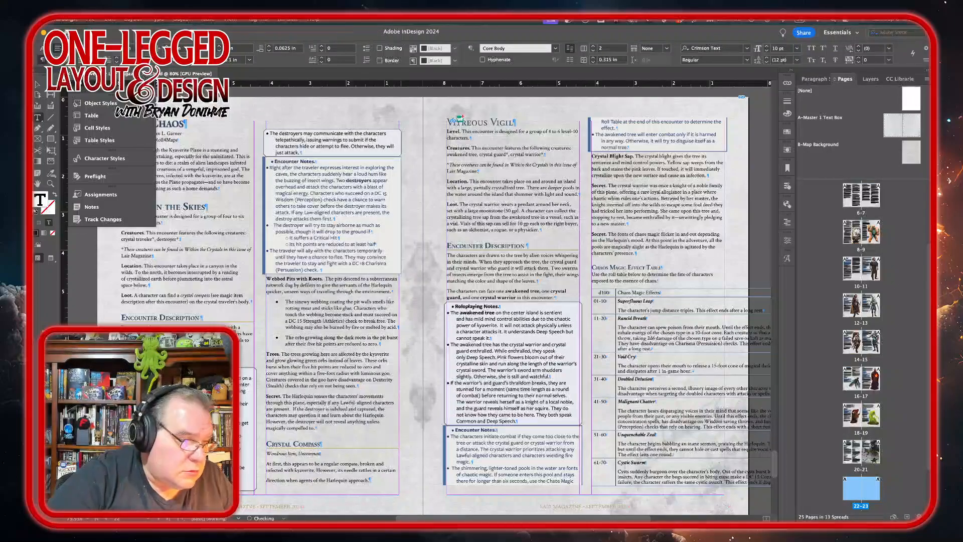
# Step: Apply the Core Body paragraph style to the Crystal Compass description
pyautogui.moveTo(267, 462); pyautogui.dragTo(372, 483)
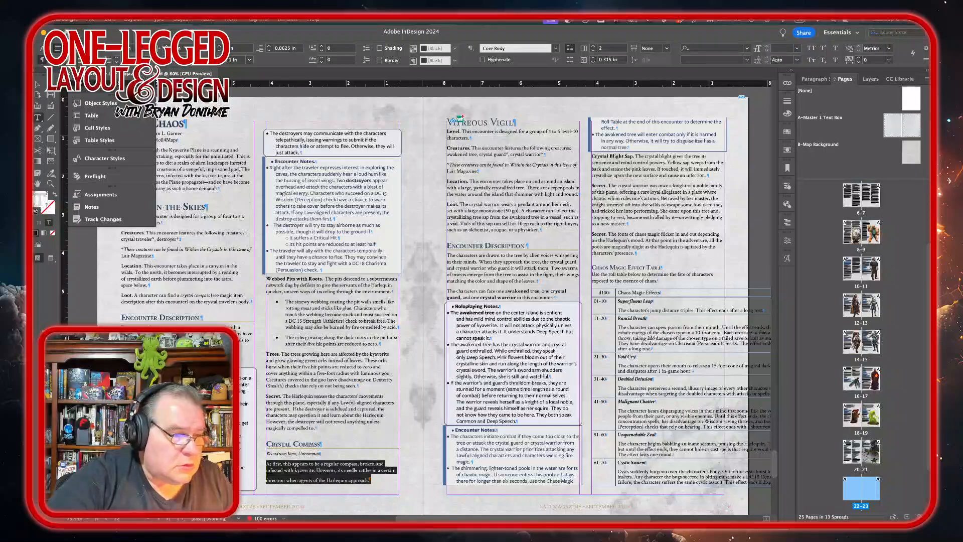
pyautogui.click(823, 78)
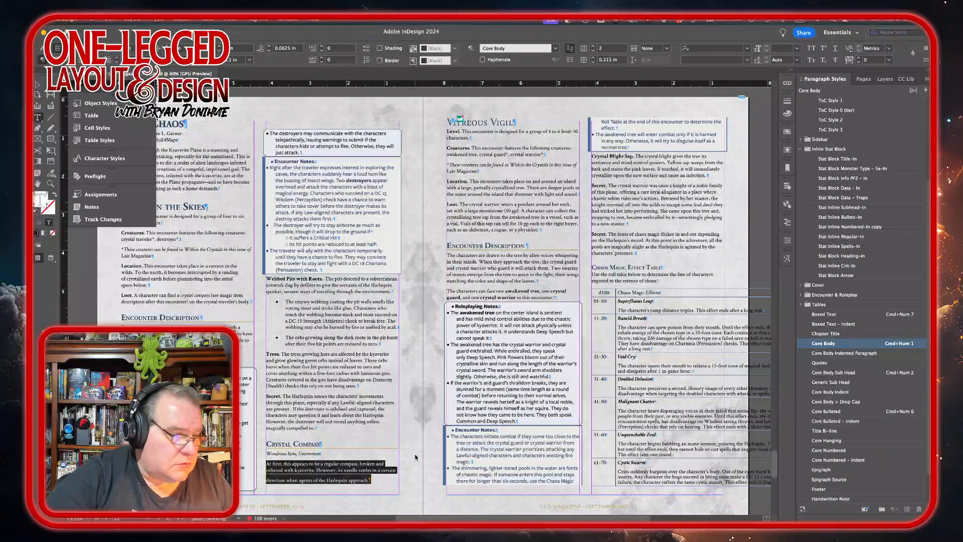
pyautogui.click(397, 469)
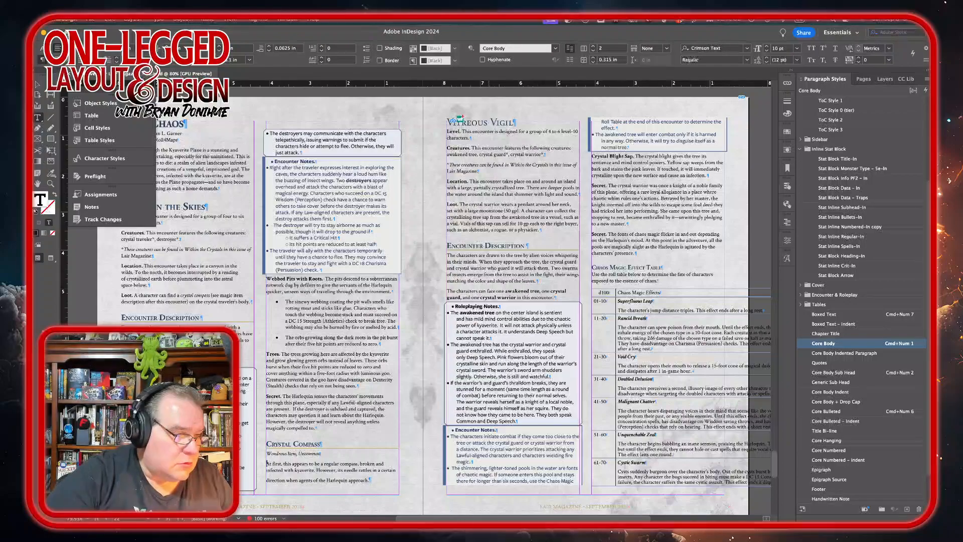
pyautogui.hotkey('shift', 'Down')
pyautogui.hotkey('shift', 'Down')
pyautogui.hotkey('shift', 'Down')
pyautogui.hotkey('shift', 'Down')
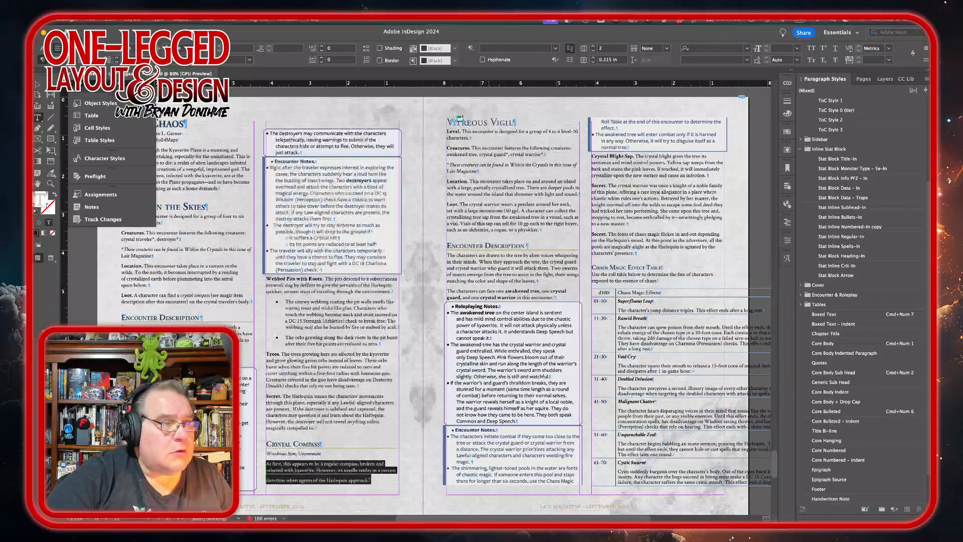
pyautogui.hotkey('shift', 'Up')
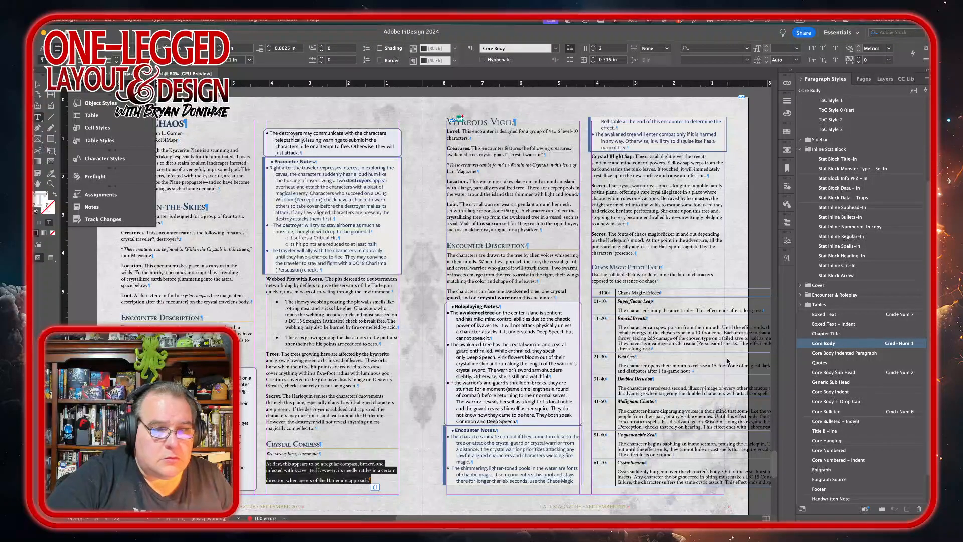
pyautogui.click(847, 354)
pyautogui.click(843, 345)
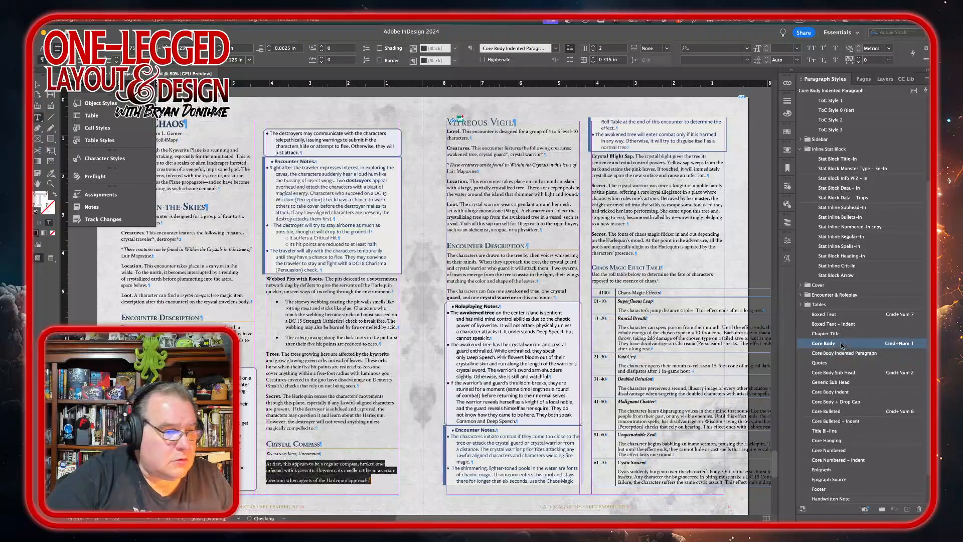
# Step: Clean up the break at the end of the Crystal Compass description's last line
pyautogui.click(372, 481)
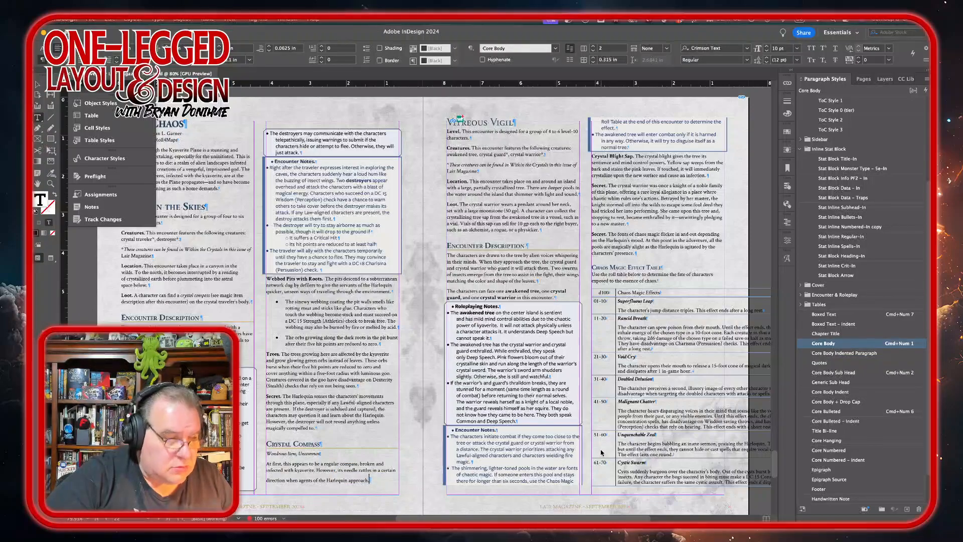
pyautogui.press('Left')
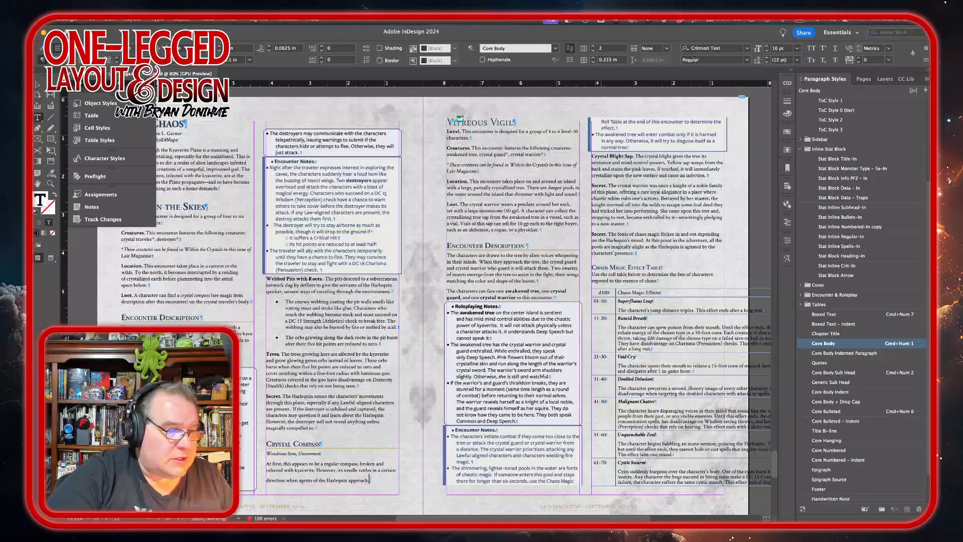
pyautogui.press('Return')
pyautogui.press('Delete')
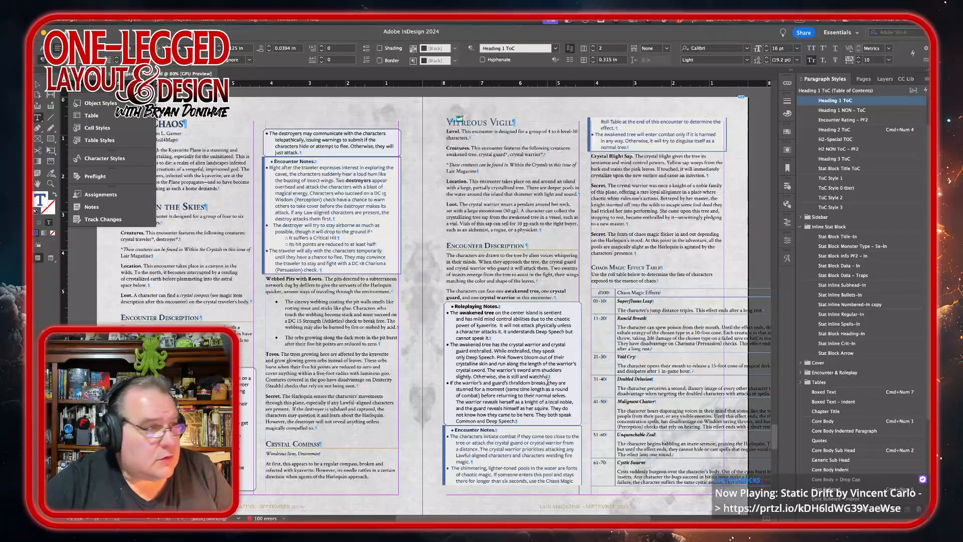
# Step: Apply the Roleplay Text – First Line style to the Roleplaying Notes heading line in the Into Chaos sidebar
pyautogui.hscroll(-3, 383, 390)
pyautogui.scroll(-2, 382, 390)
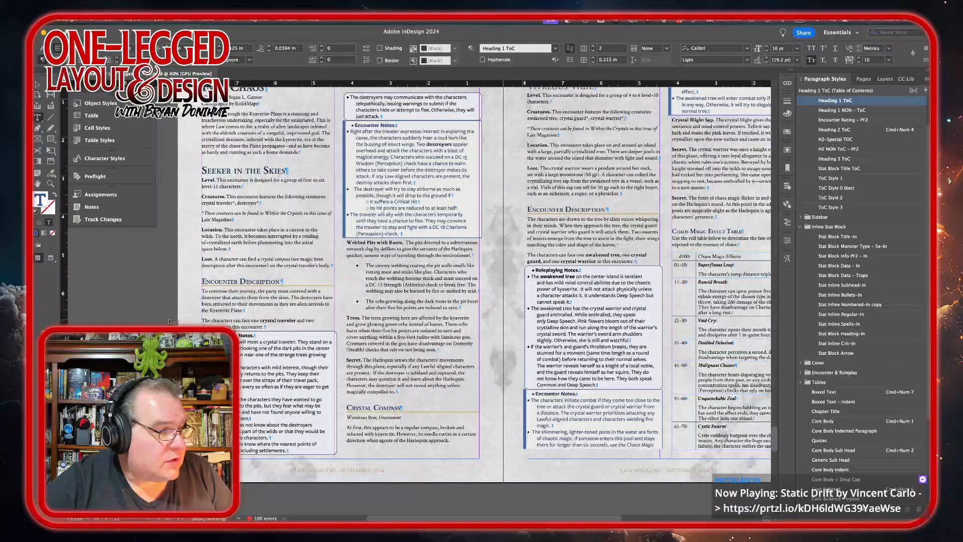
pyautogui.click(245, 337)
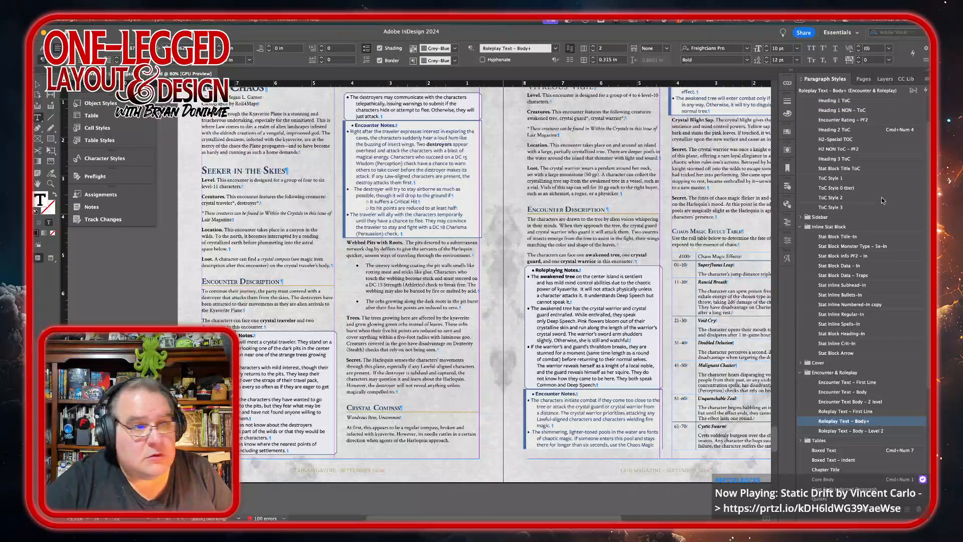
pyautogui.click(845, 412)
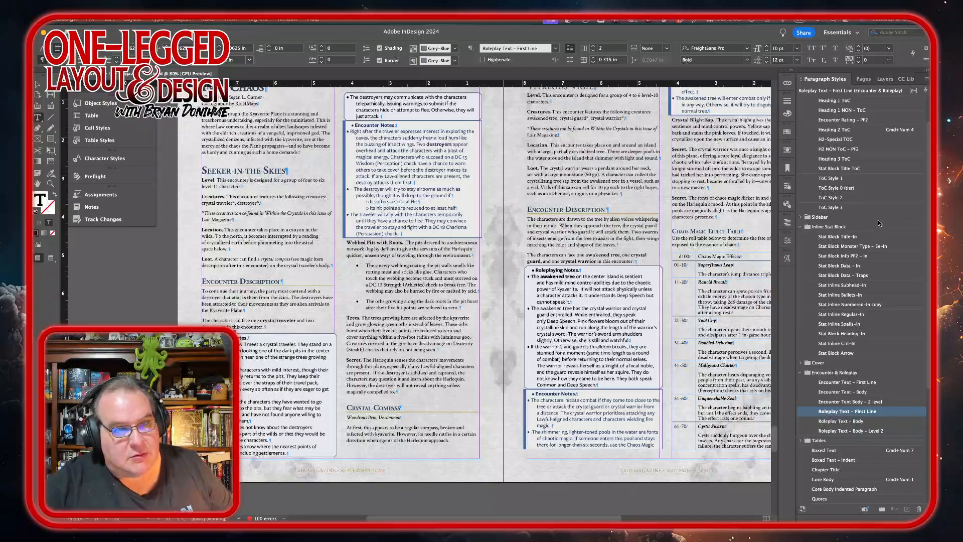
pyautogui.scroll(3, 855, 312)
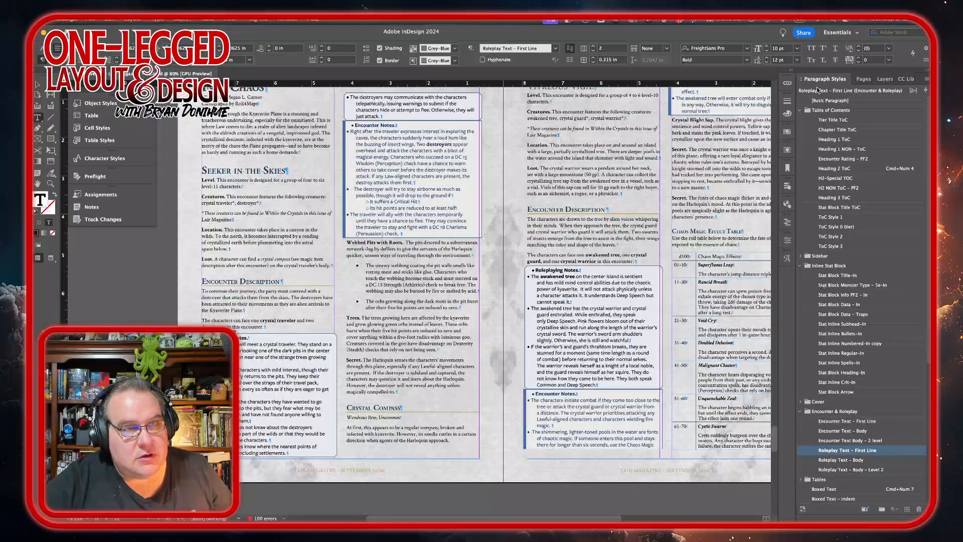
pyautogui.scroll(-4, 859, 353)
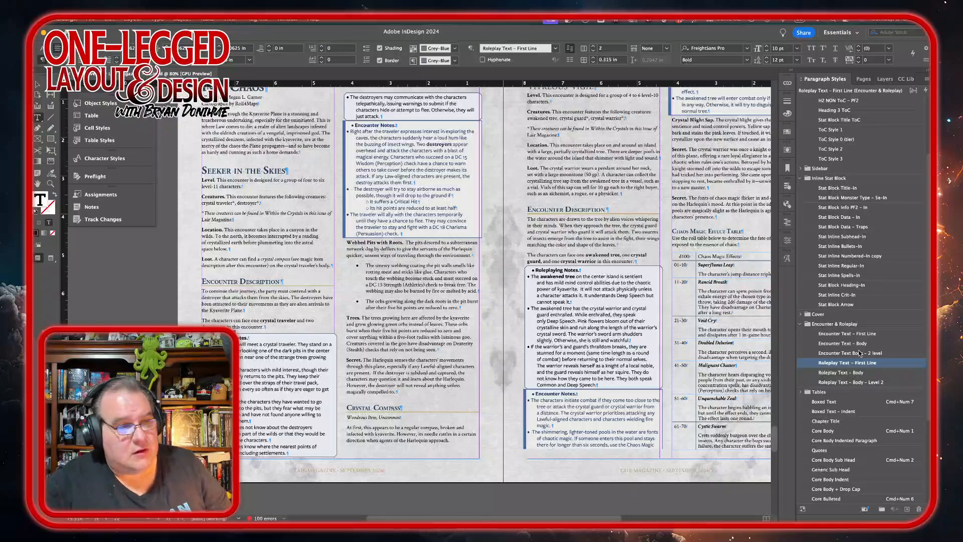
# Step: Apply the Roleplay Text – Body style to the Into Chaos roleplaying notes text
pyautogui.scroll(-5, 841, 405)
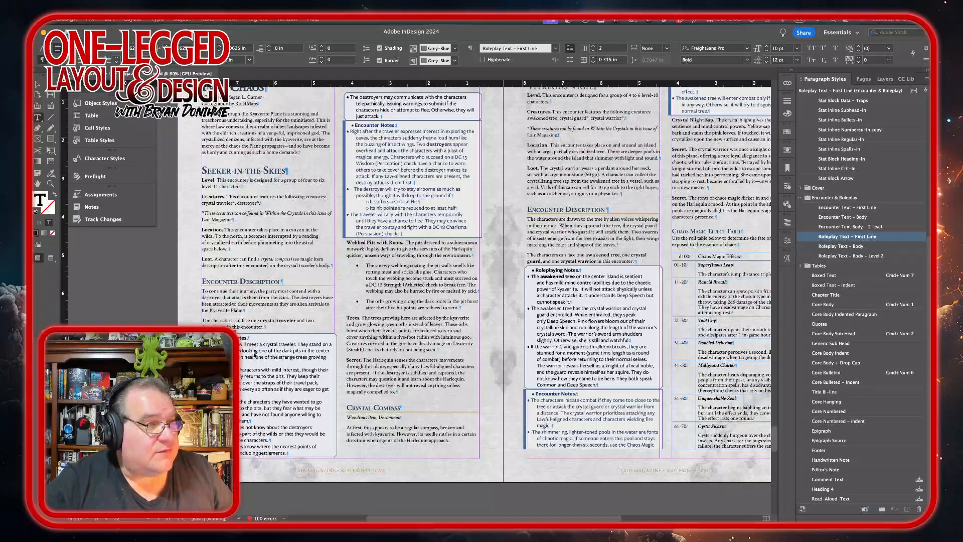
pyautogui.hotkey('ctrl', 'a')
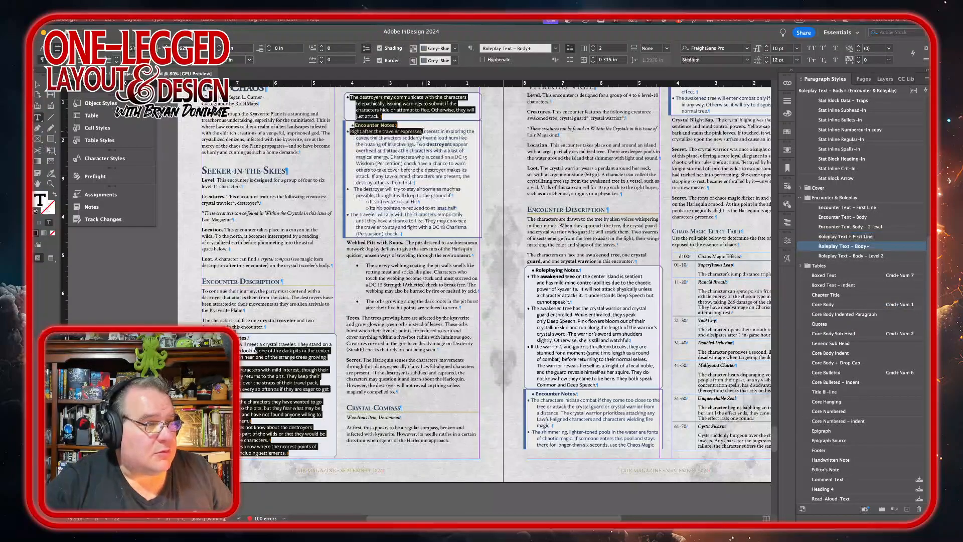
pyautogui.click(862, 246)
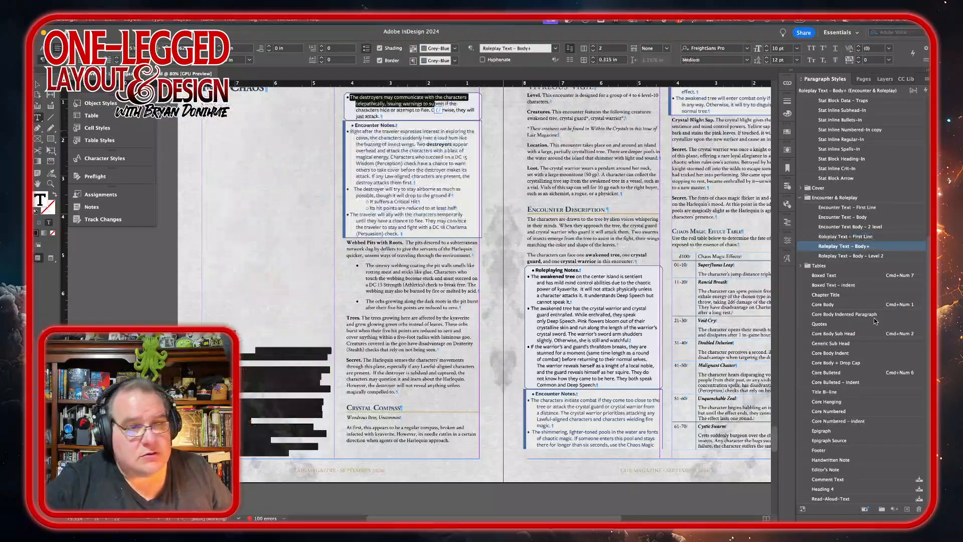
pyautogui.click(893, 255)
pyautogui.click(892, 248)
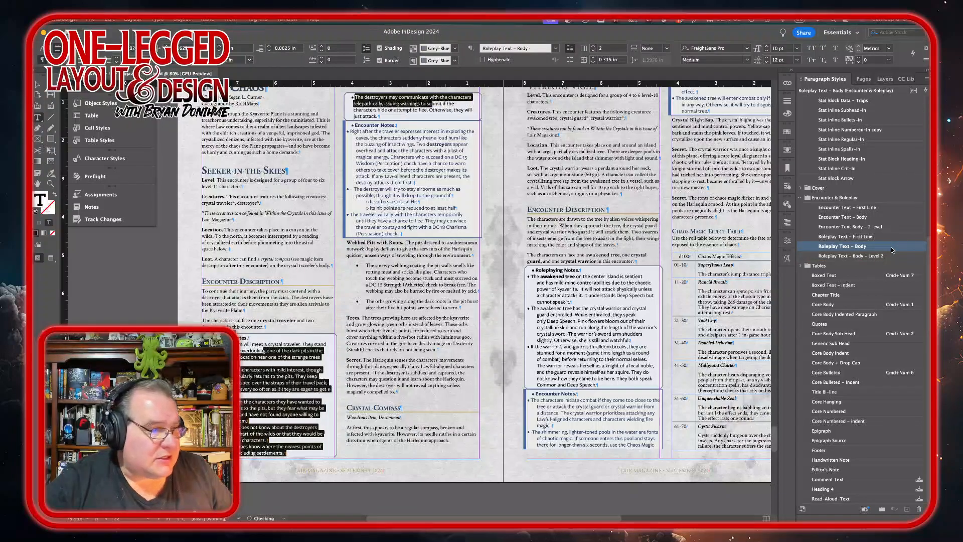
# Step: Apply the Encounter Text – First Line style to the Encounter Notes heading line
pyautogui.click(388, 125)
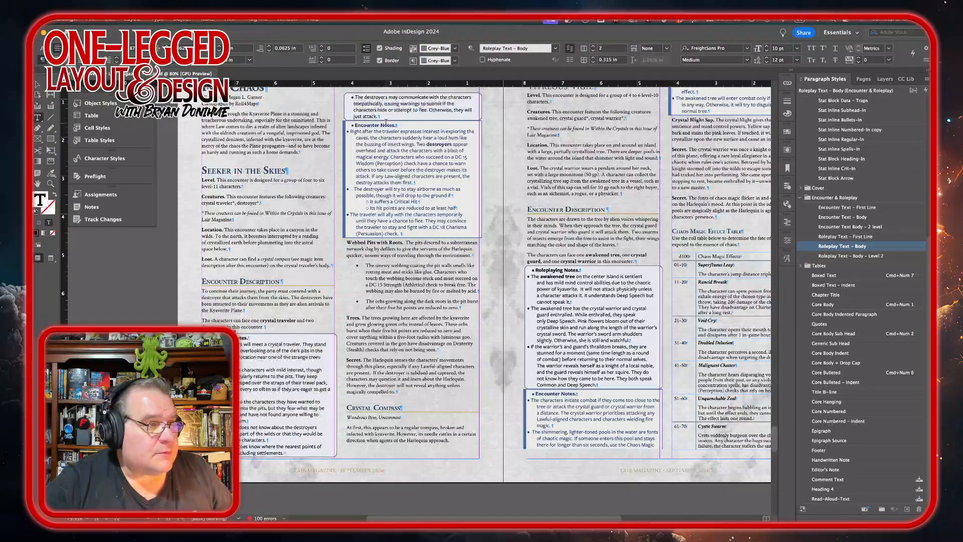
pyautogui.click(895, 207)
# Step: Apply the Encounter Text – Body style to the bullet points under Encounter Notes
pyautogui.moveTo(391, 156); pyautogui.dragTo(387, 194)
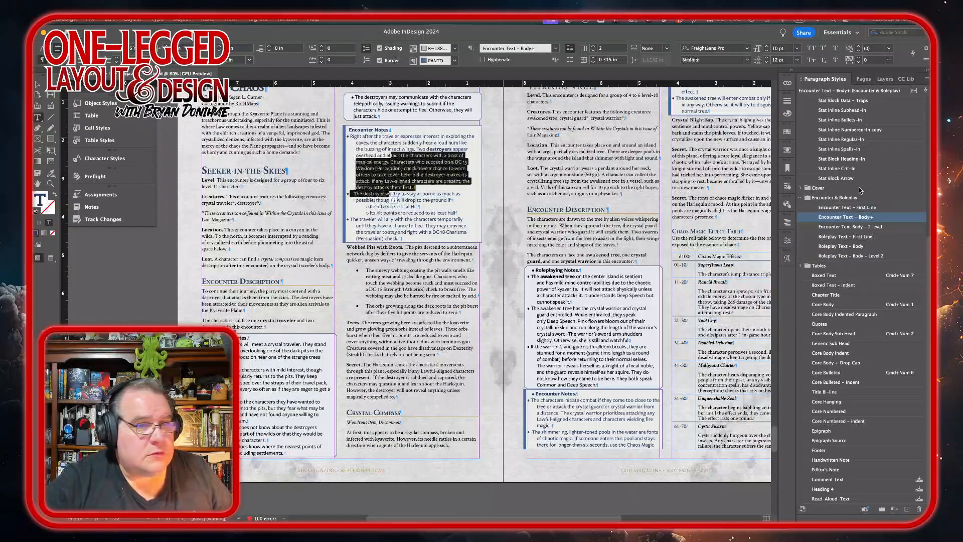
pyautogui.click(892, 217)
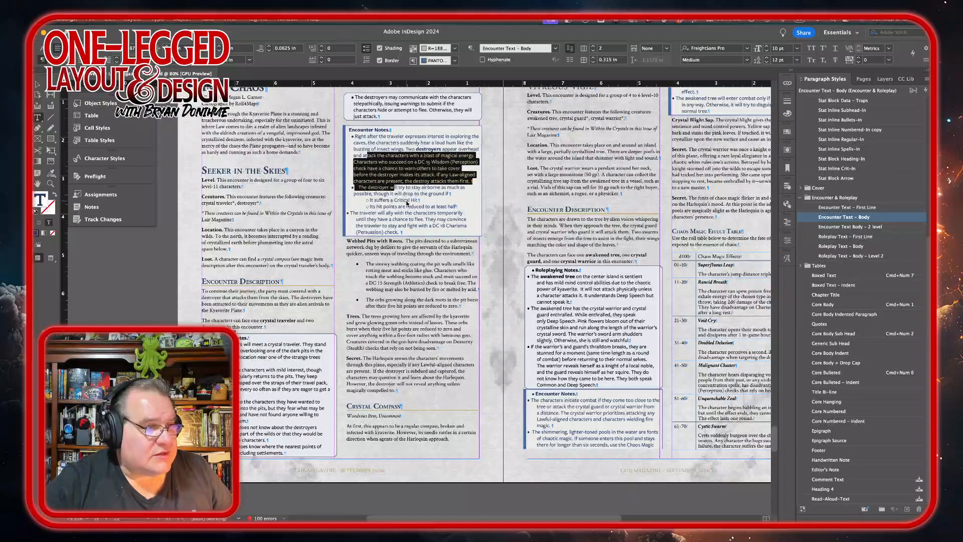
pyautogui.moveTo(407, 200); pyautogui.dragTo(405, 206)
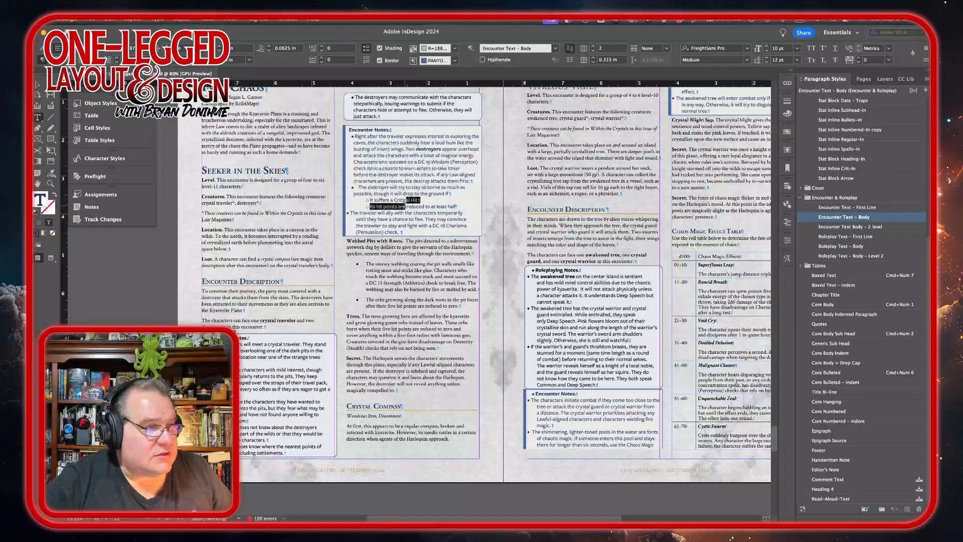
pyautogui.click(883, 217)
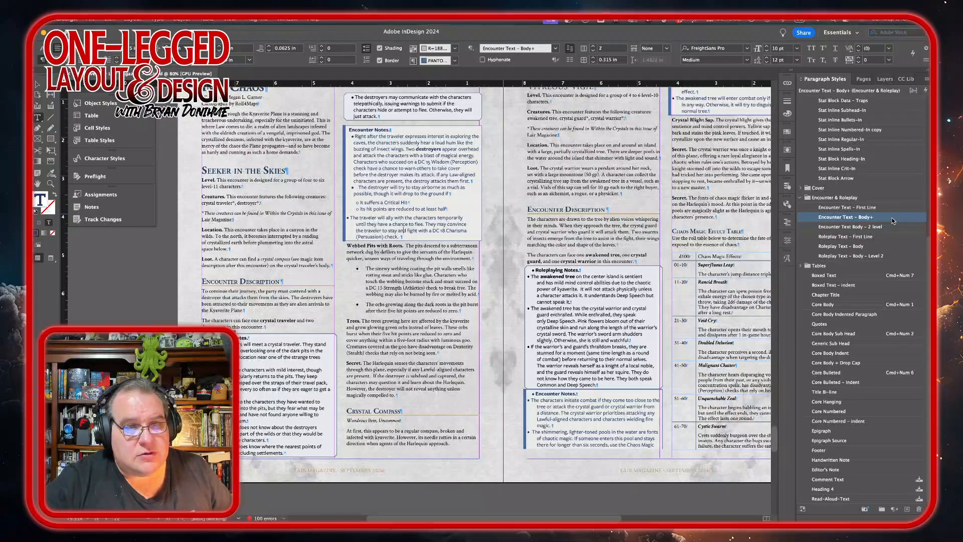
pyautogui.keyDown('alt'); pyautogui.click(895, 218); pyautogui.keyUp('alt')
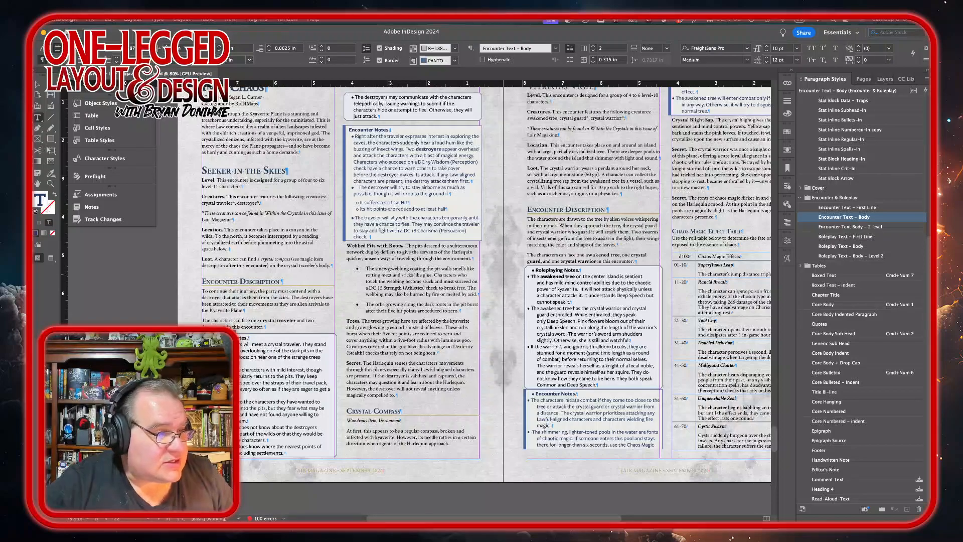
# Step: Apply the Core Bulleted style to the two webbing bullets under Webbed Pits with Roots
pyautogui.moveTo(391, 275); pyautogui.dragTo(390, 304)
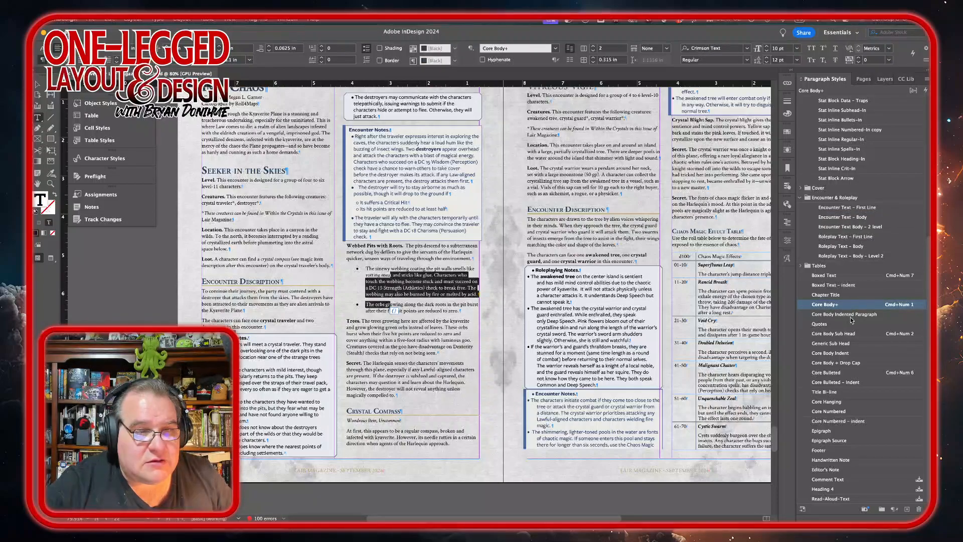
pyautogui.click(828, 372)
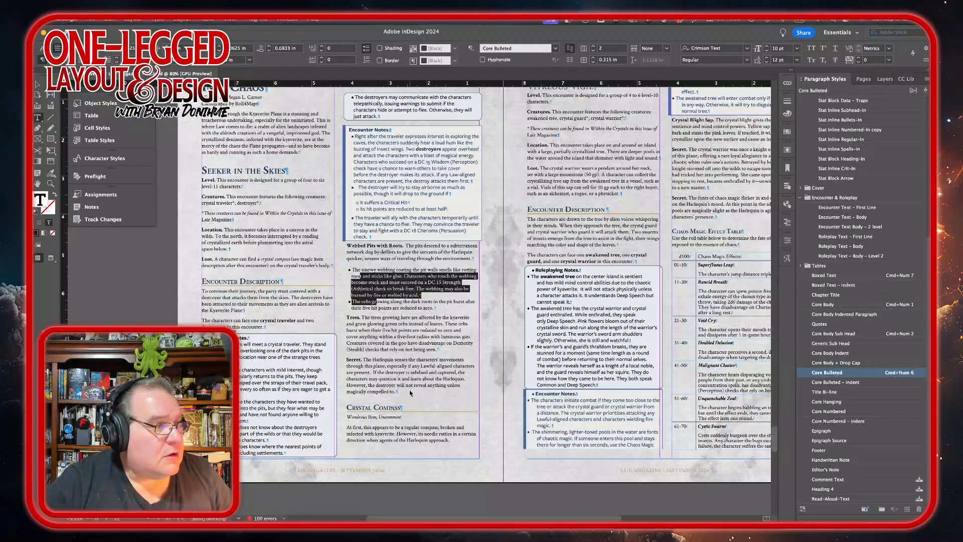
pyautogui.scroll(2, 410, 393)
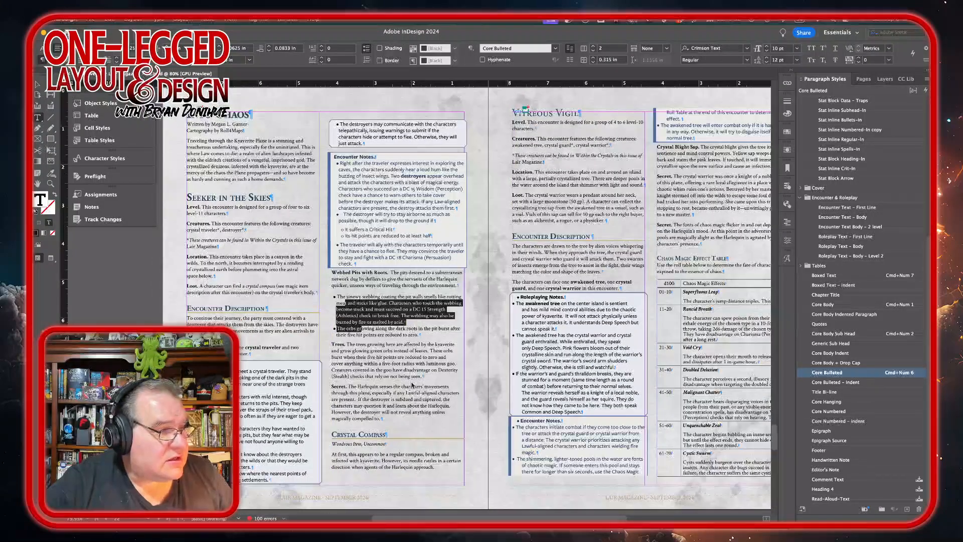
# Step: Locate the Seeker-in-the-Skies-GM-Map.jpg file in the project's shared files folder
pyautogui.moveTo(410, 519)
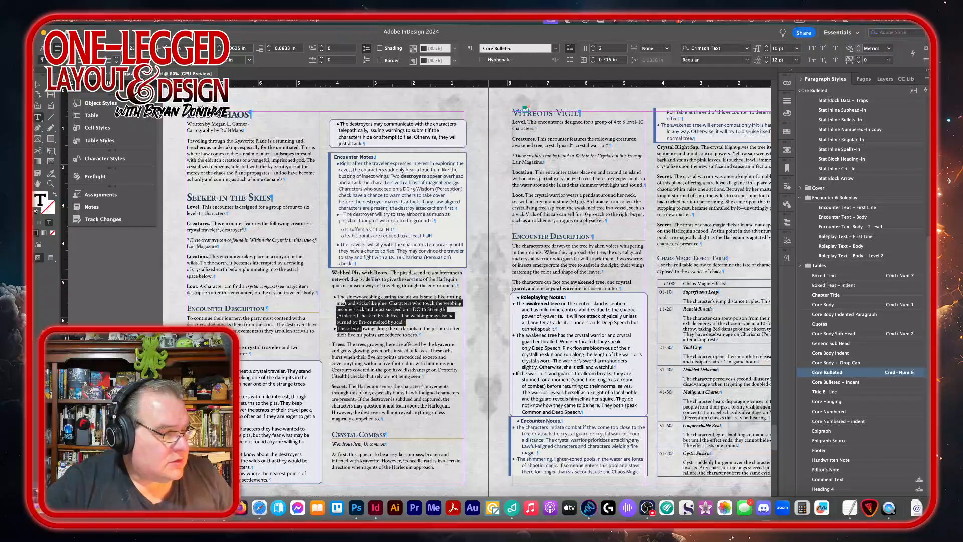
pyautogui.click(226, 507)
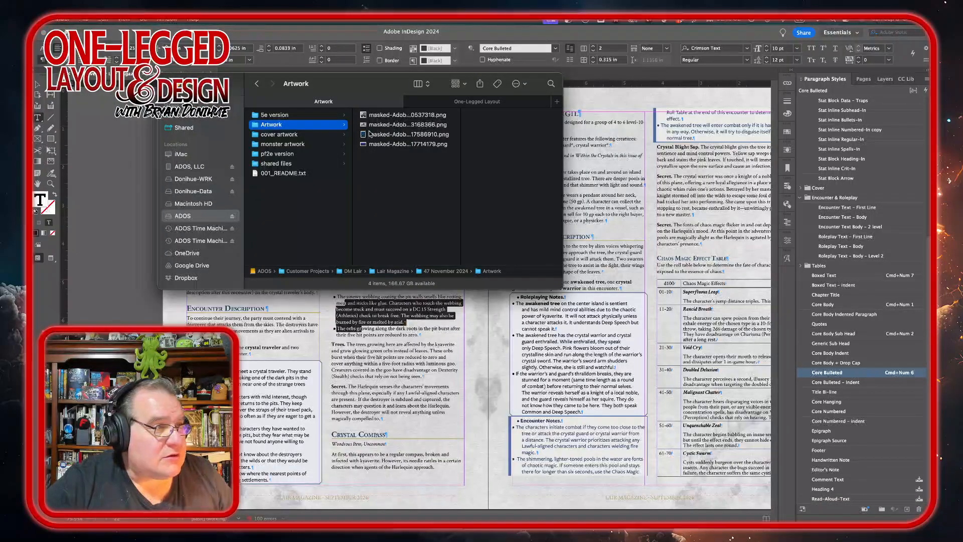
pyautogui.click(276, 164)
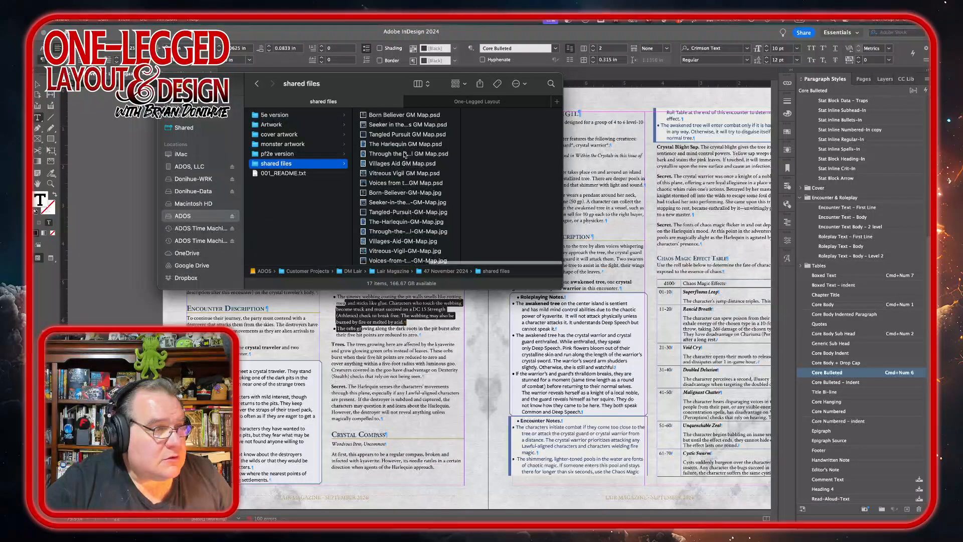
pyautogui.scroll(-2, 405, 261)
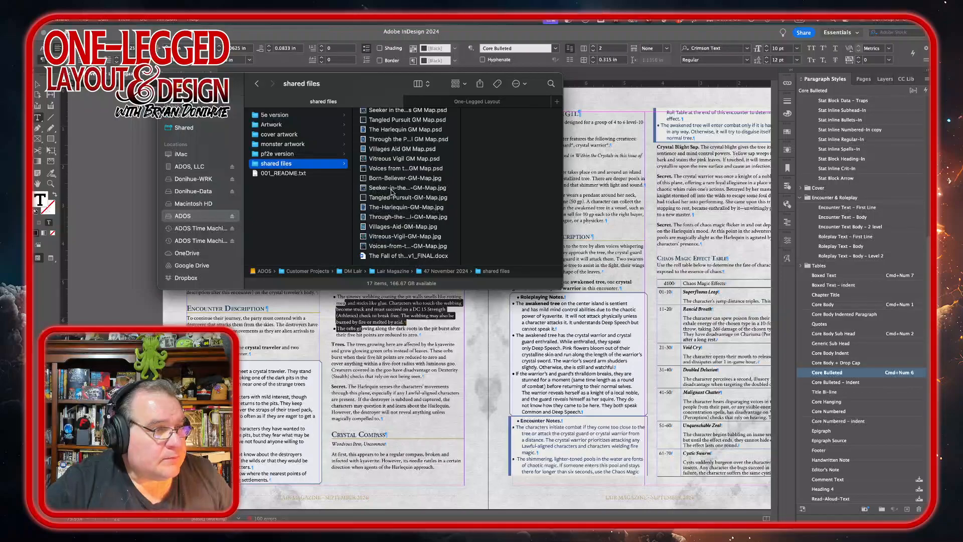
pyautogui.click(393, 189)
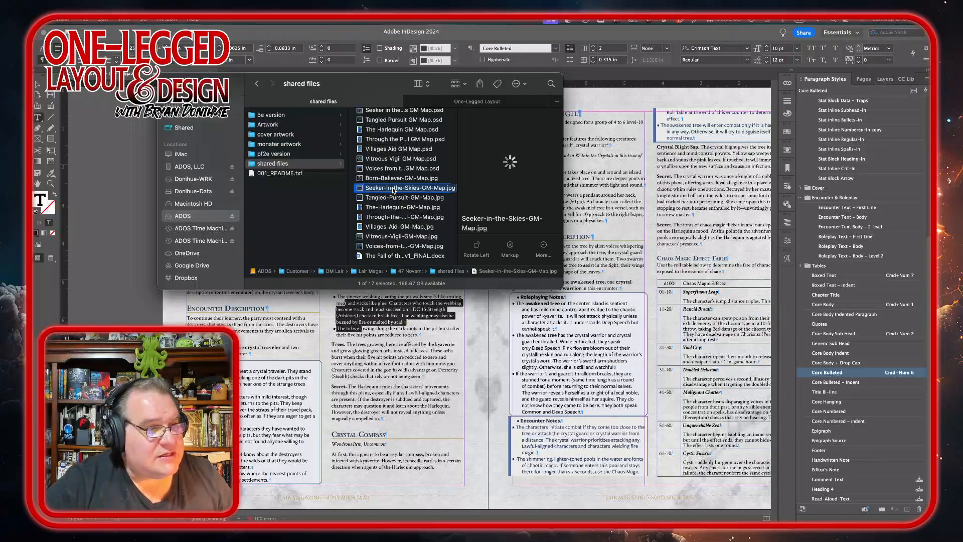
pyautogui.click(393, 188)
pyautogui.press('Escape')
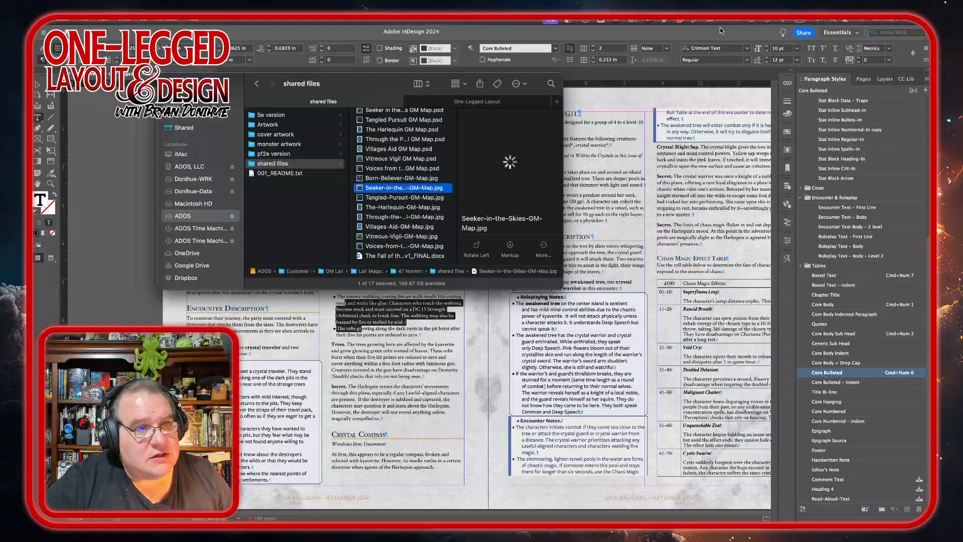
# Step: Go to the 22–23 spread in the Pages panel and add a new page after it
pyautogui.click(863, 84)
pyautogui.click(863, 80)
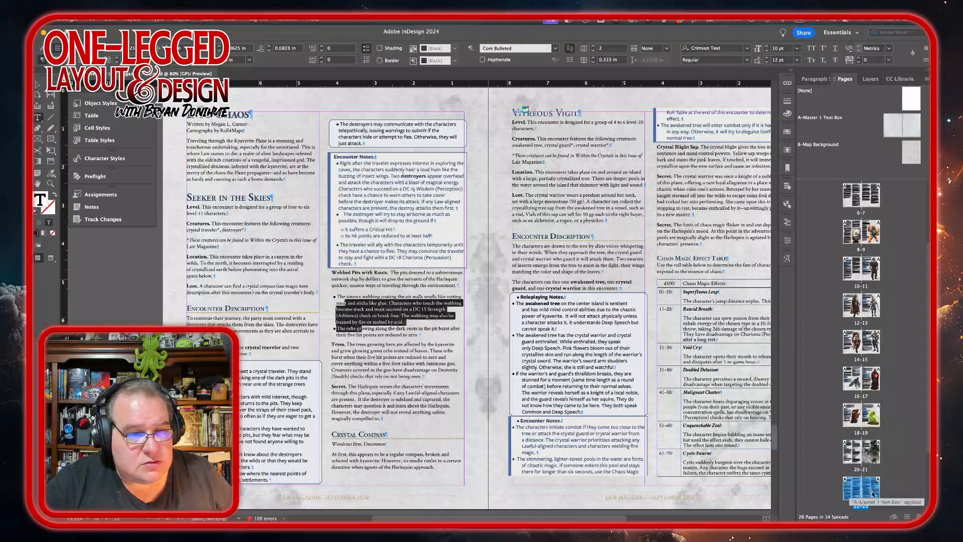
pyautogui.doubleClick(856, 489)
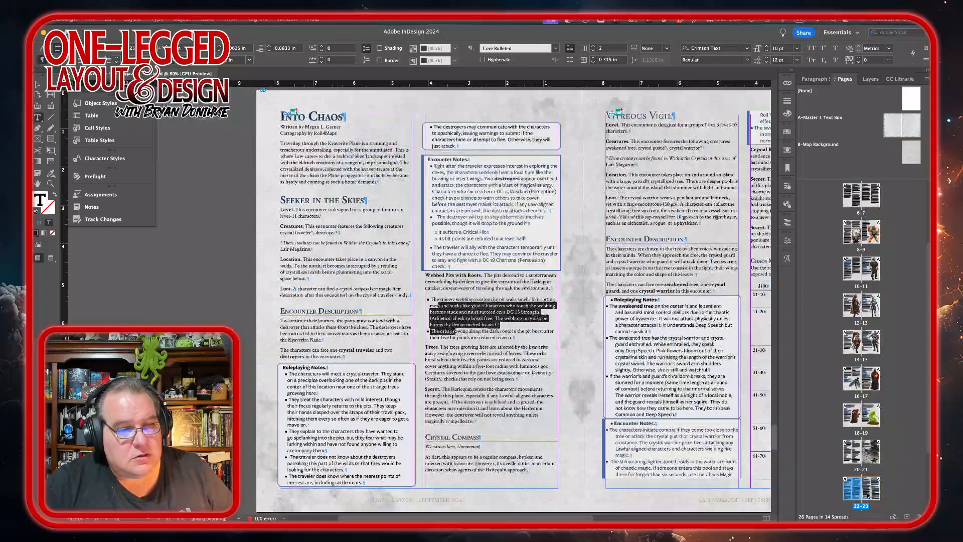
pyautogui.click(906, 517)
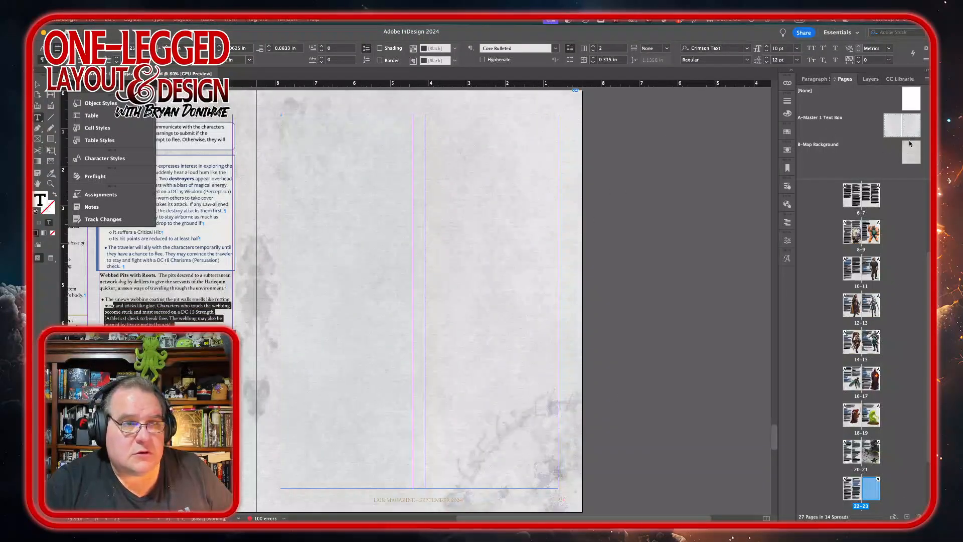
# Step: Apply the B-Map Background parent to the new page
pyautogui.rightClick(872, 492)
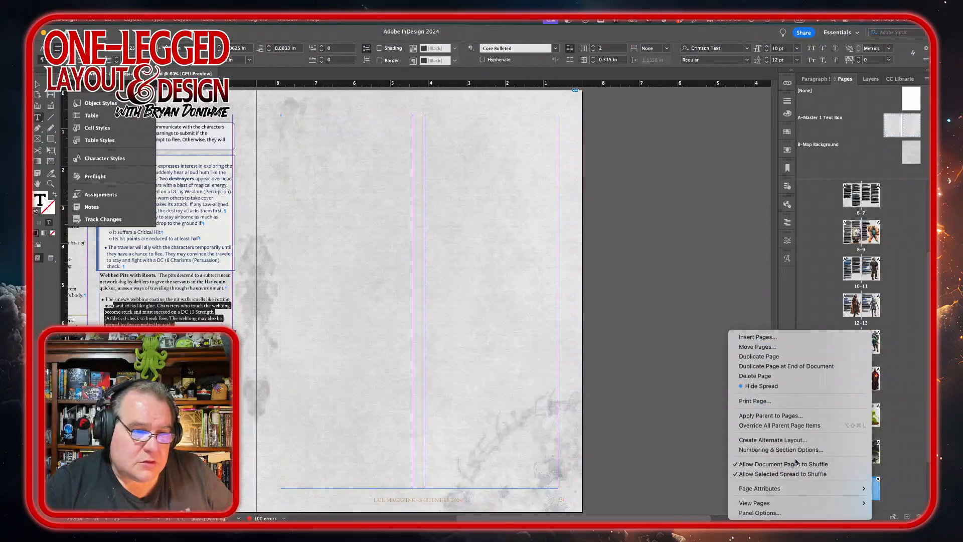
pyautogui.click(797, 416)
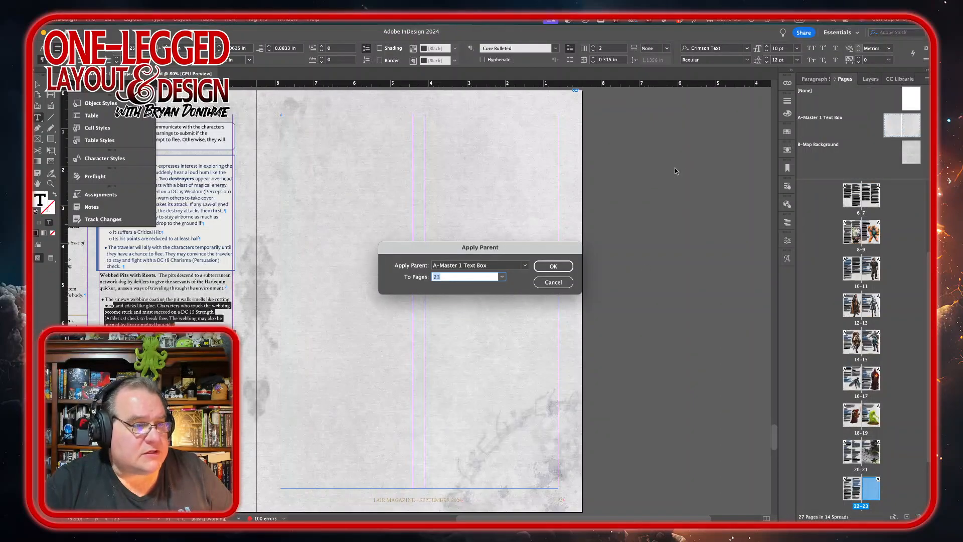
pyautogui.click(525, 265)
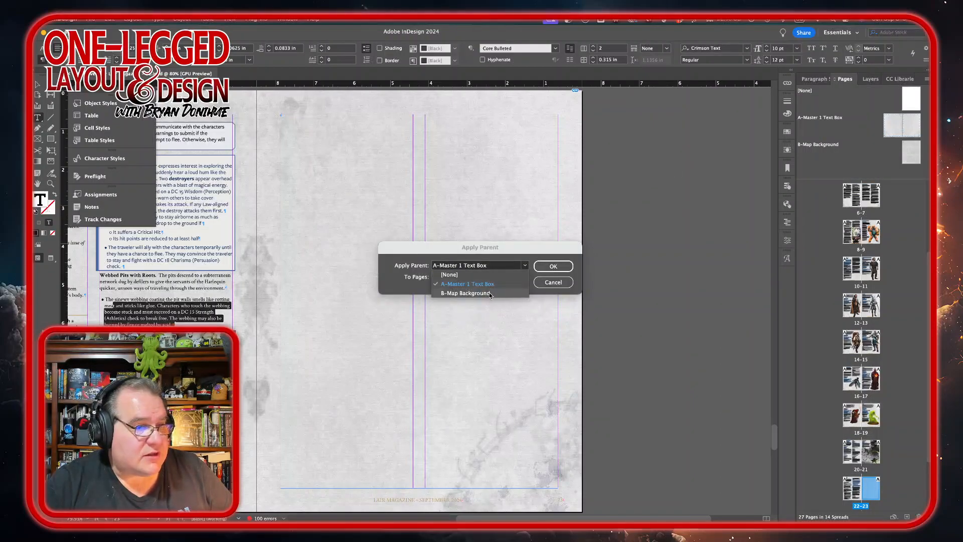
pyautogui.click(502, 293)
pyautogui.click(550, 269)
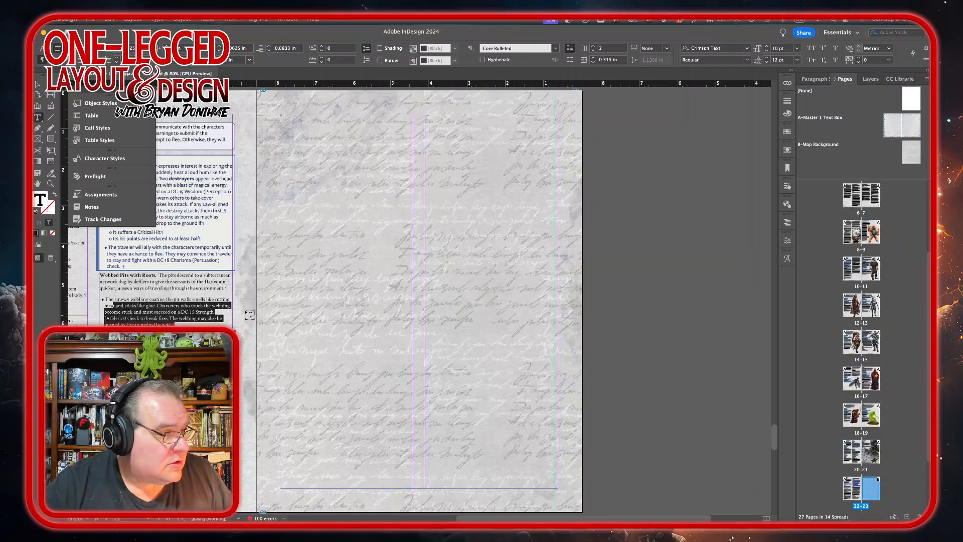
# Step: Place the Seeker-in-the-Skies-GM-Map.jpg image on the new page and adjust its position within the frame
pyautogui.click(241, 508)
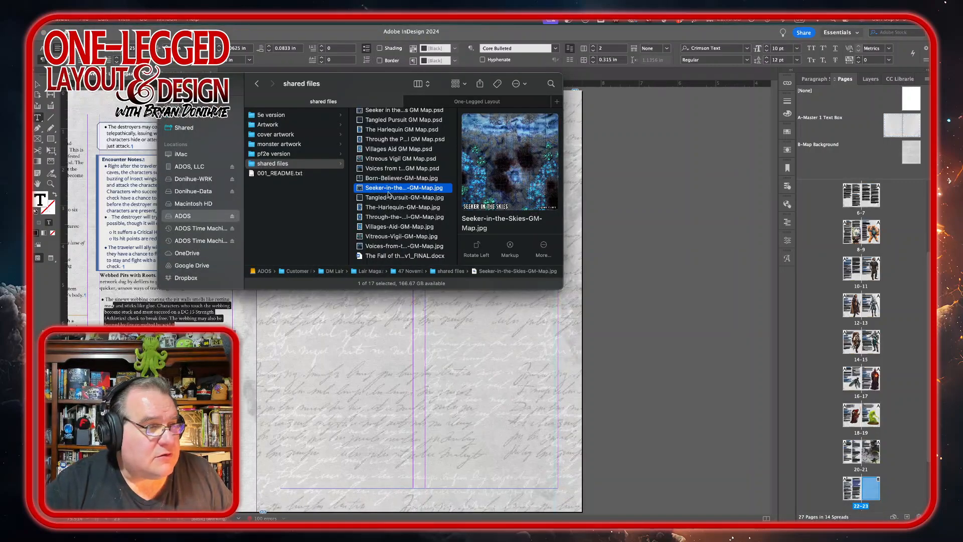
pyautogui.moveTo(387, 192); pyautogui.dragTo(585, 413)
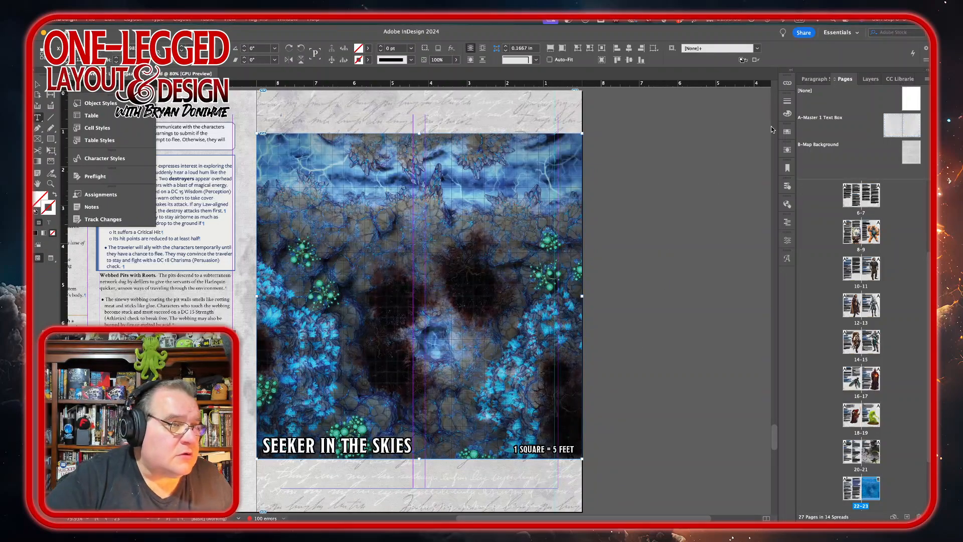
pyautogui.hotkey('shift', 'Up')
pyautogui.hotkey('shift', 'Up')
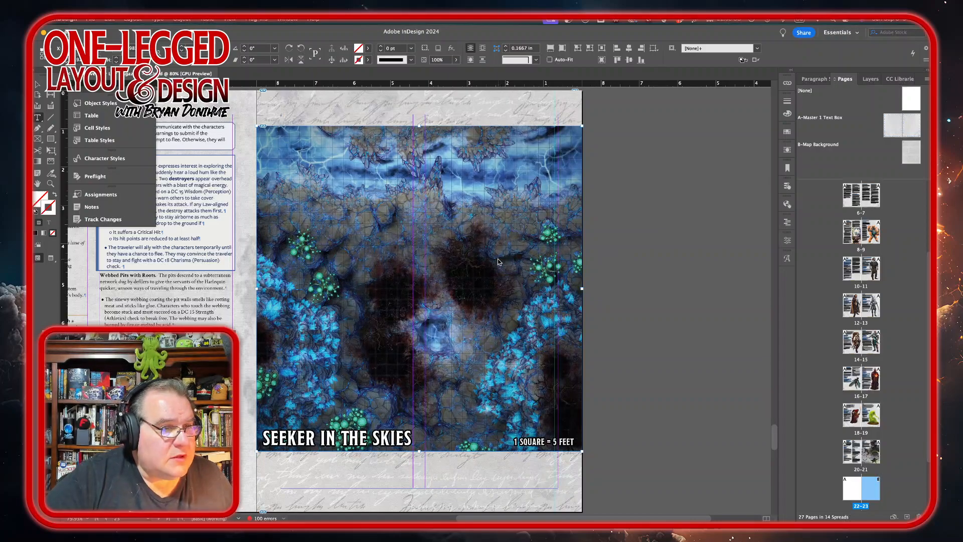
pyautogui.click(37, 85)
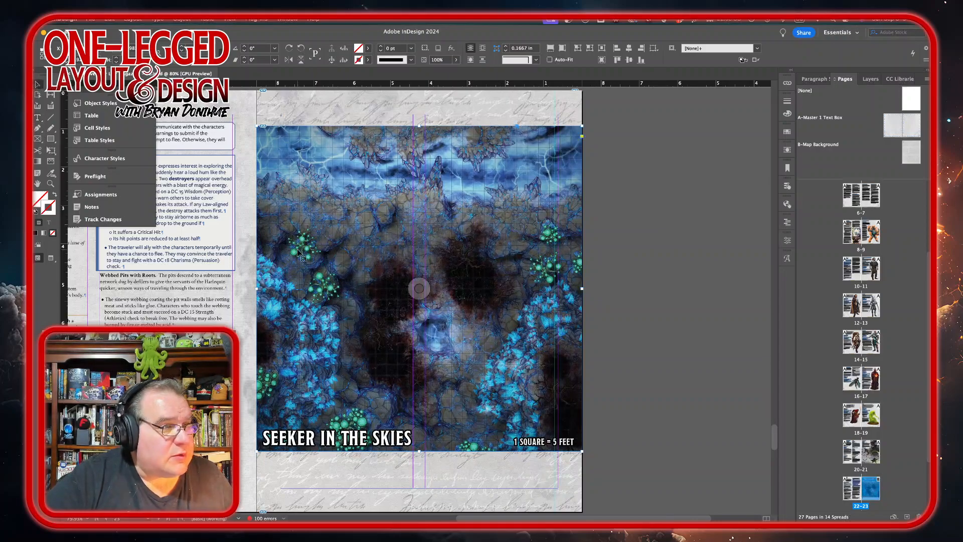
pyautogui.moveTo(457, 274); pyautogui.dragTo(457, 290)
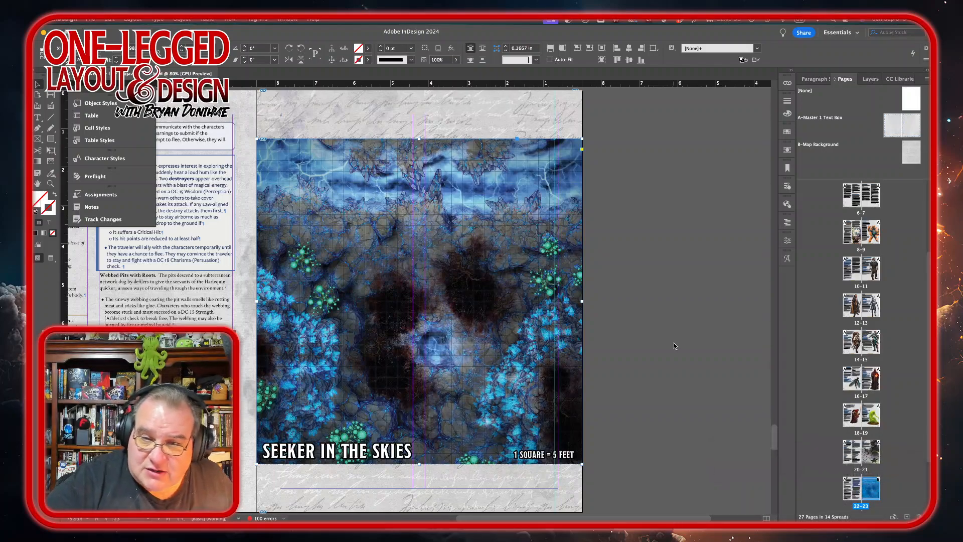
pyautogui.scroll(-10, 546, 327)
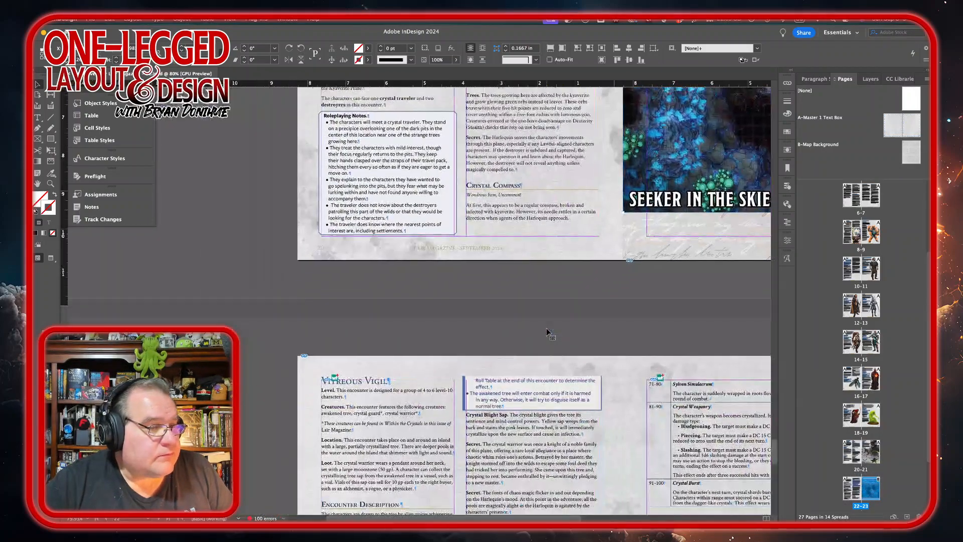
pyautogui.scroll(-5, 547, 331)
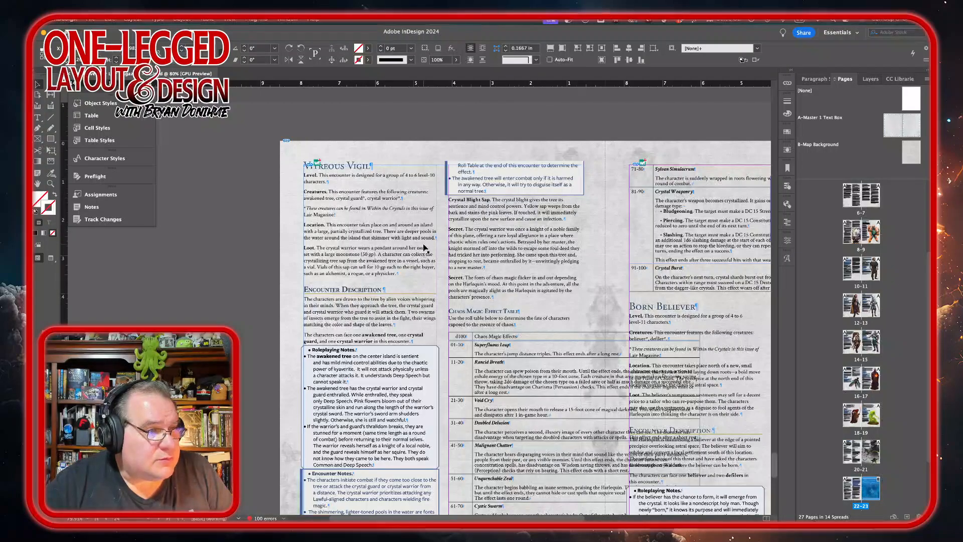
pyautogui.scroll(11, 424, 247)
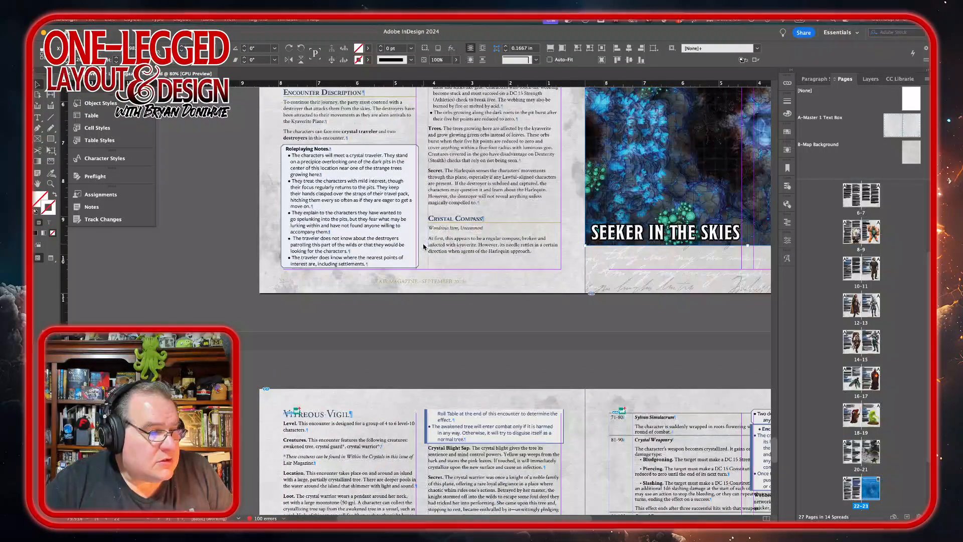
pyautogui.scroll(3, 424, 247)
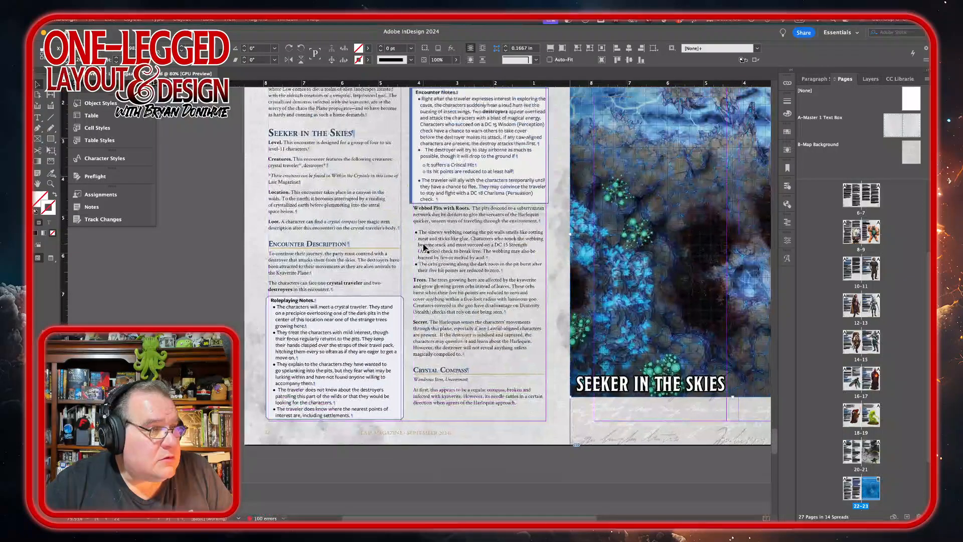
# Step: Style the Vitreous Vigil Roleplaying Notes box: heading as Roleplay Text – First Line, bullet paragraphs as Roleplay Text – Body
pyautogui.scroll(-10, 424, 247)
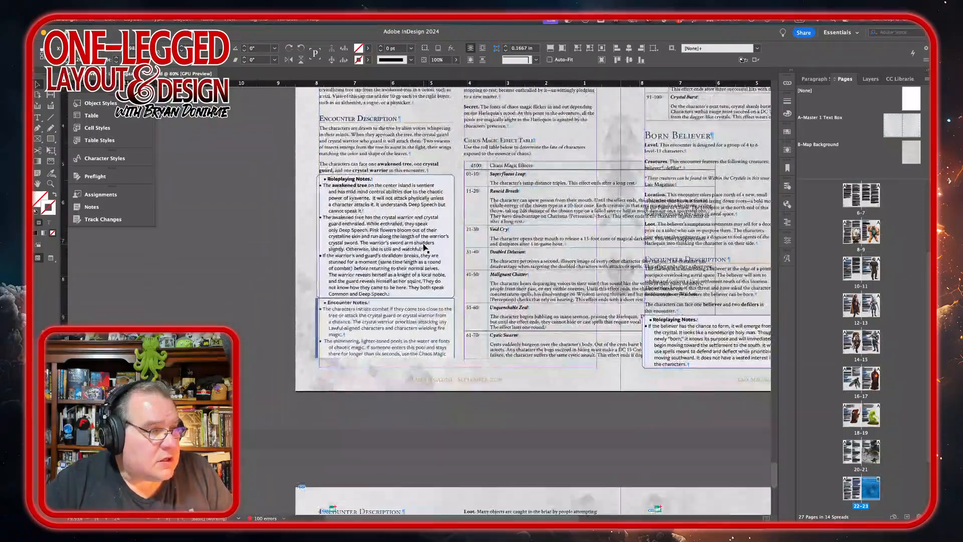
pyautogui.doubleClick(357, 181)
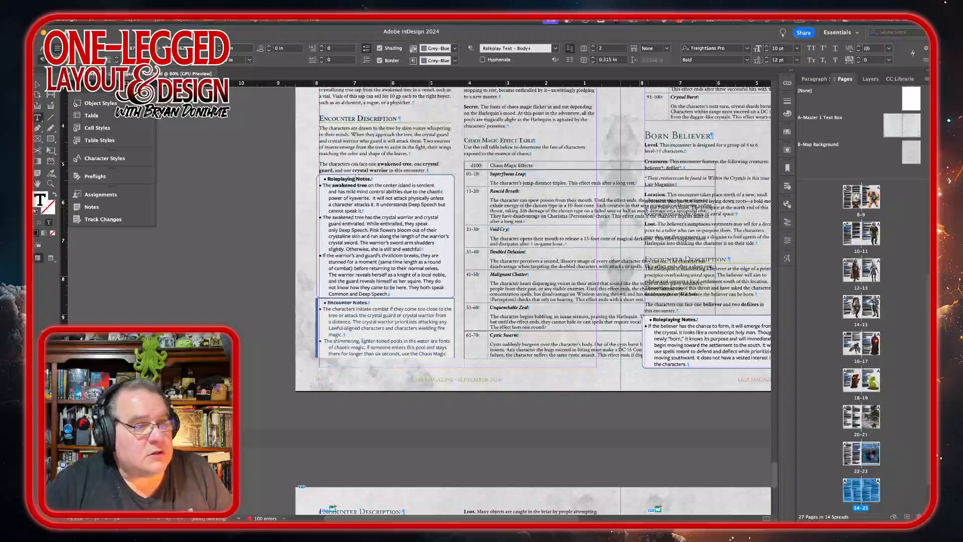
pyautogui.click(813, 78)
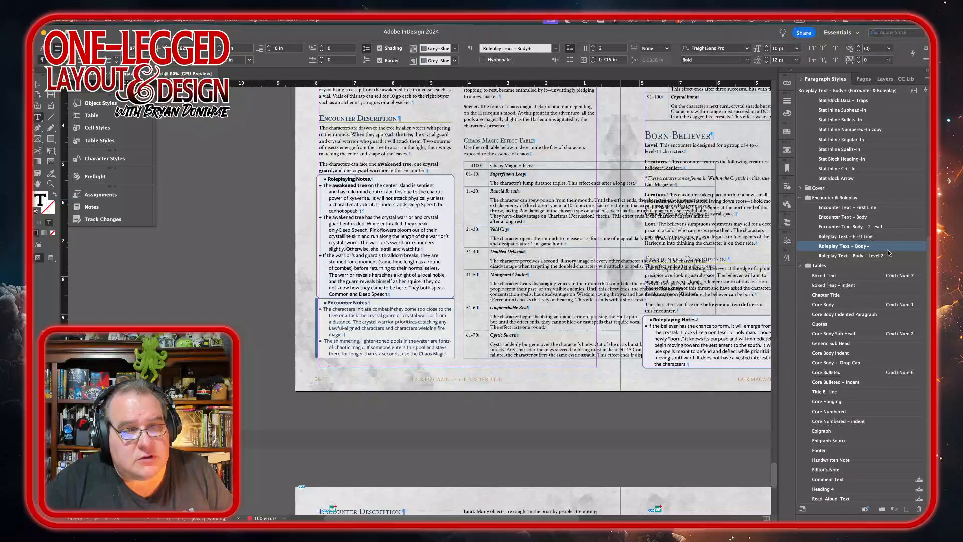
pyautogui.click(866, 237)
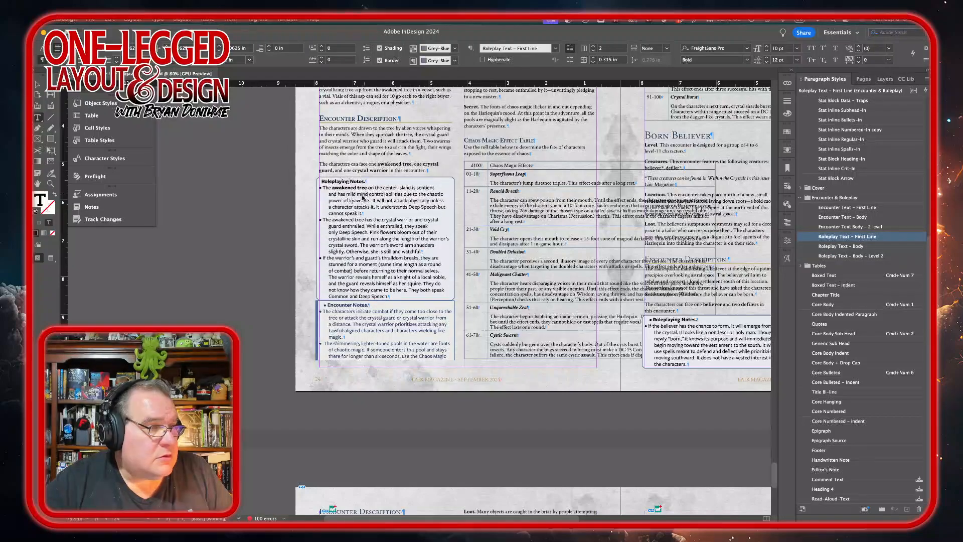
pyautogui.moveTo(361, 194); pyautogui.dragTo(353, 290)
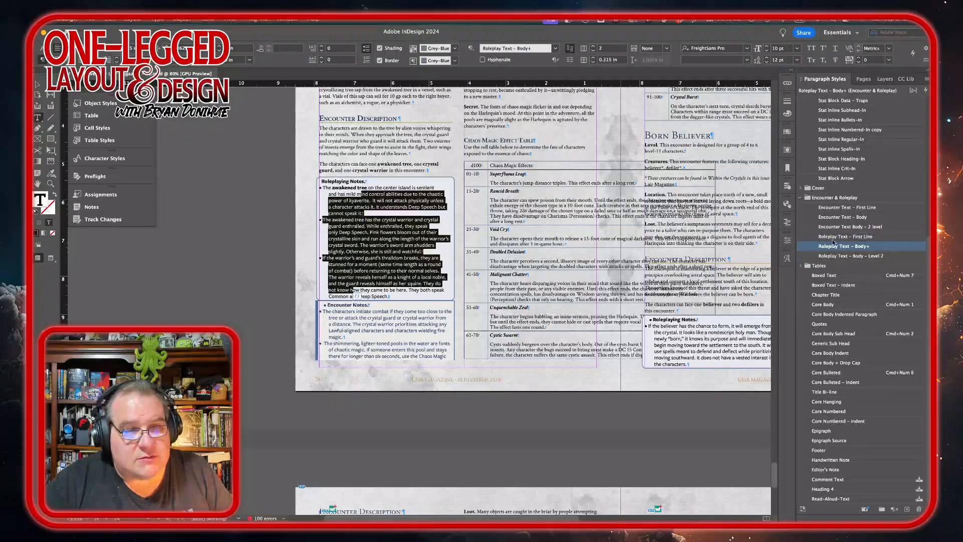
pyautogui.keyDown('alt'); pyautogui.click(889, 246); pyautogui.keyUp('alt')
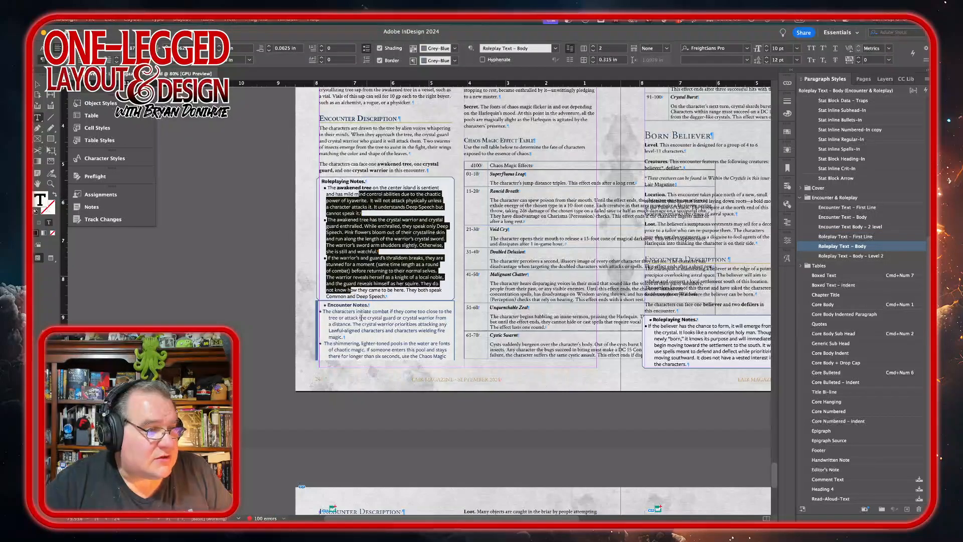
# Step: Style the Encounter Notes box: heading as Encounter Text – First Line and its continuing bullets in the next column as Encounter Text – Body
pyautogui.click(351, 305)
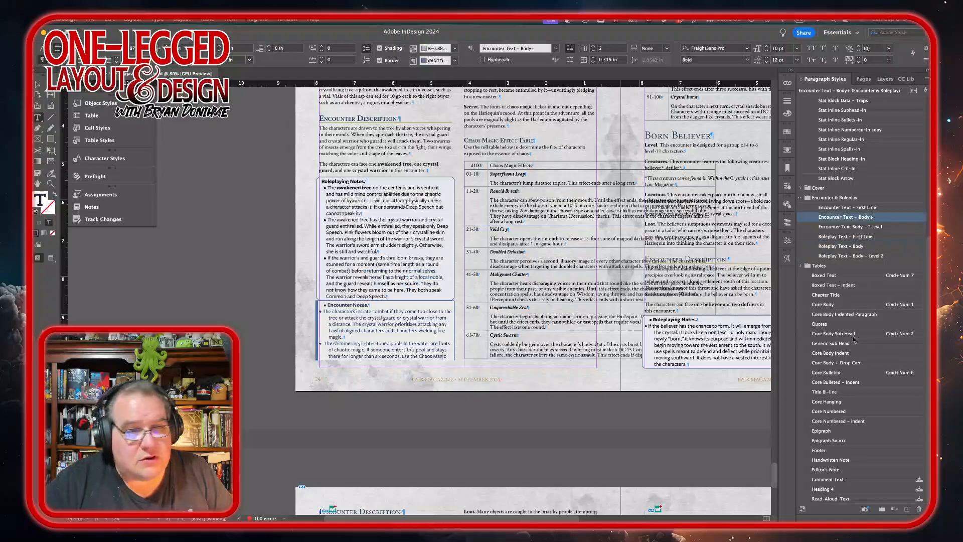
pyautogui.keyDown('alt'); pyautogui.click(891, 207); pyautogui.keyUp('alt')
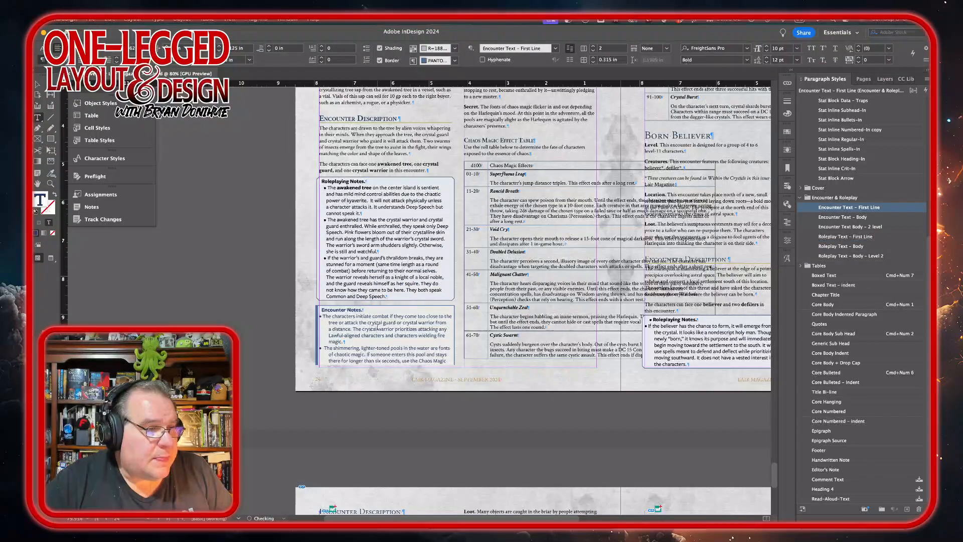
pyautogui.scroll(5, 461, 316)
pyautogui.hscroll(2, 461, 316)
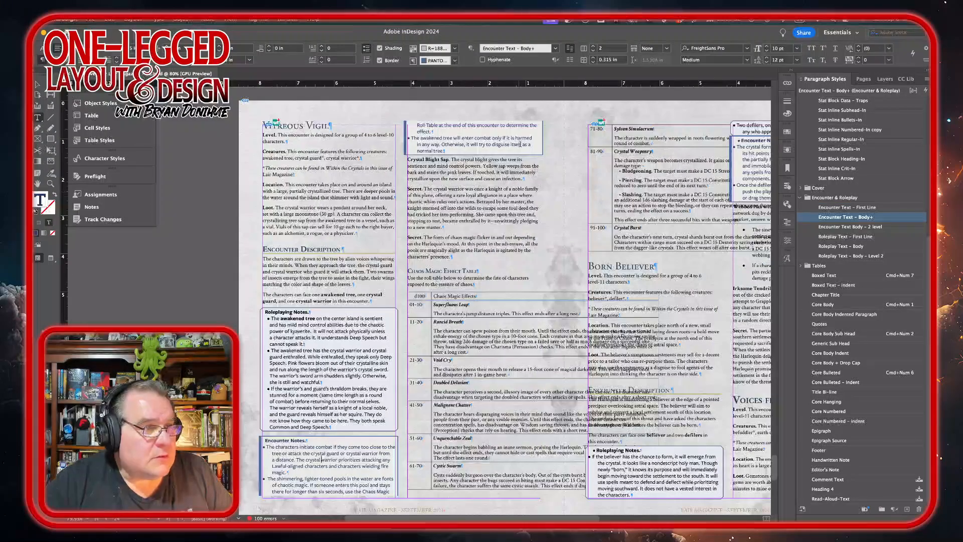
pyautogui.keyDown('shift'); pyautogui.click(451, 145); pyautogui.keyUp('shift')
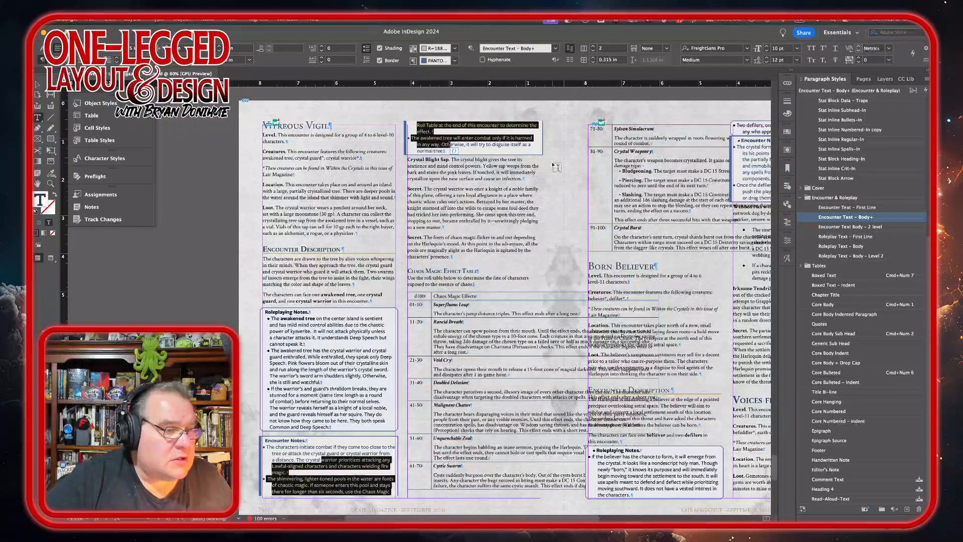
pyautogui.keyDown('alt'); pyautogui.click(885, 219); pyautogui.keyUp('alt')
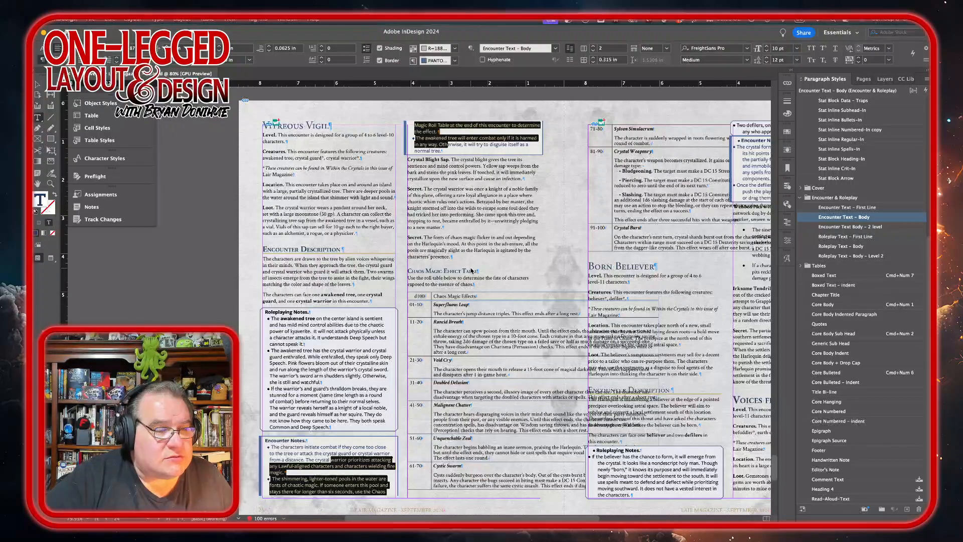
# Step: Copy the Chaos Magic Effect Table and paste it into a new text frame drawn on the pasteboard
pyautogui.click(484, 284)
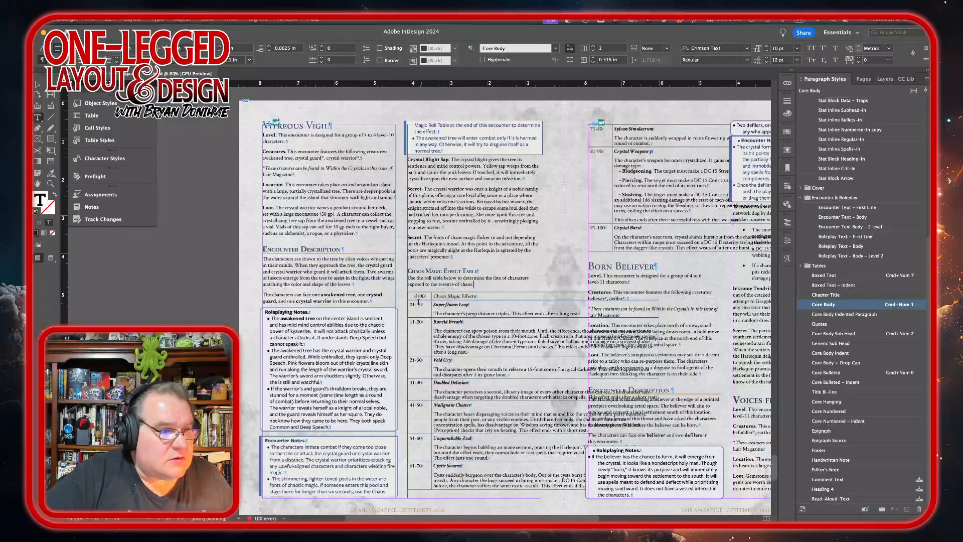
pyautogui.moveTo(412, 296); pyautogui.dragTo(764, 226)
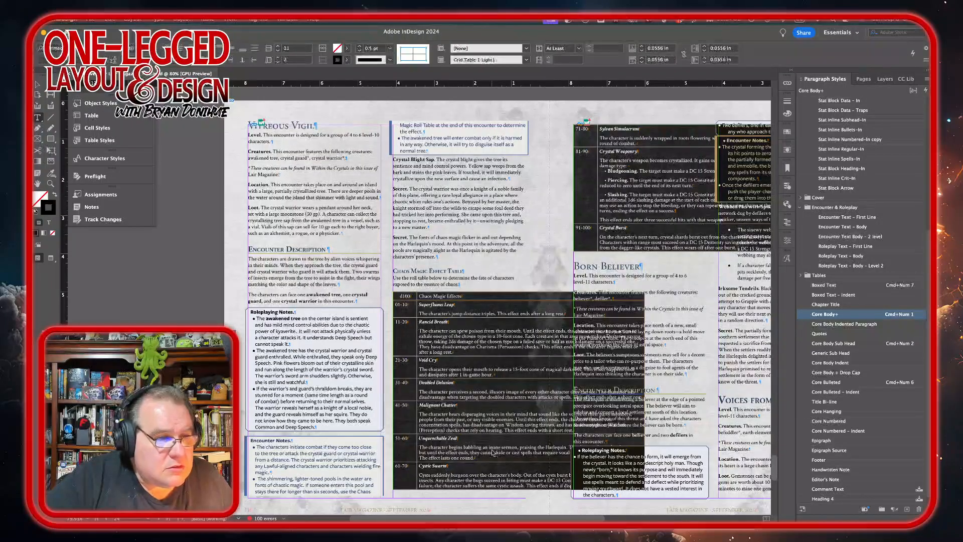
pyautogui.hscroll(3, 492, 451)
pyautogui.scroll(2, 492, 451)
pyautogui.hscroll(2, 492, 451)
pyautogui.scroll(-1, 492, 450)
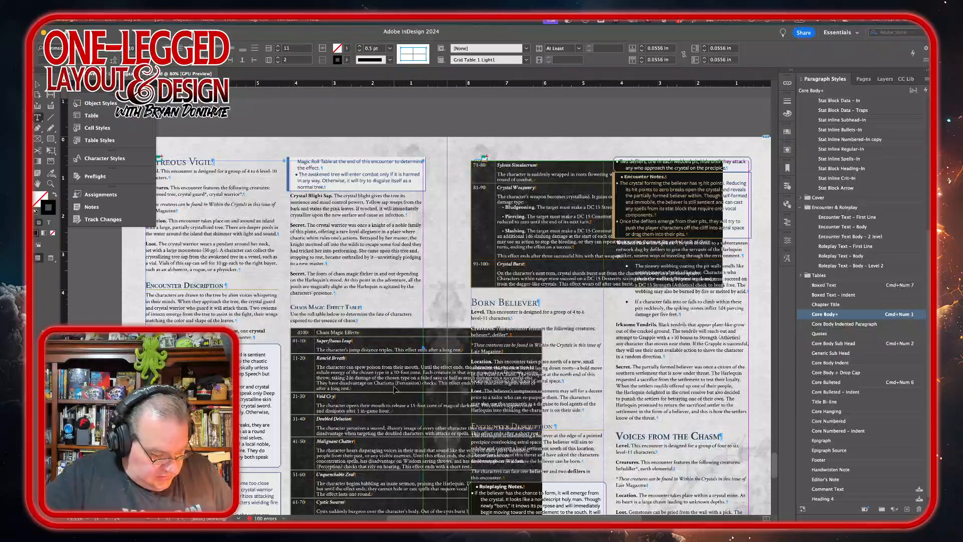
pyautogui.scroll(5, 259, 258)
pyautogui.hscroll(1, 259, 258)
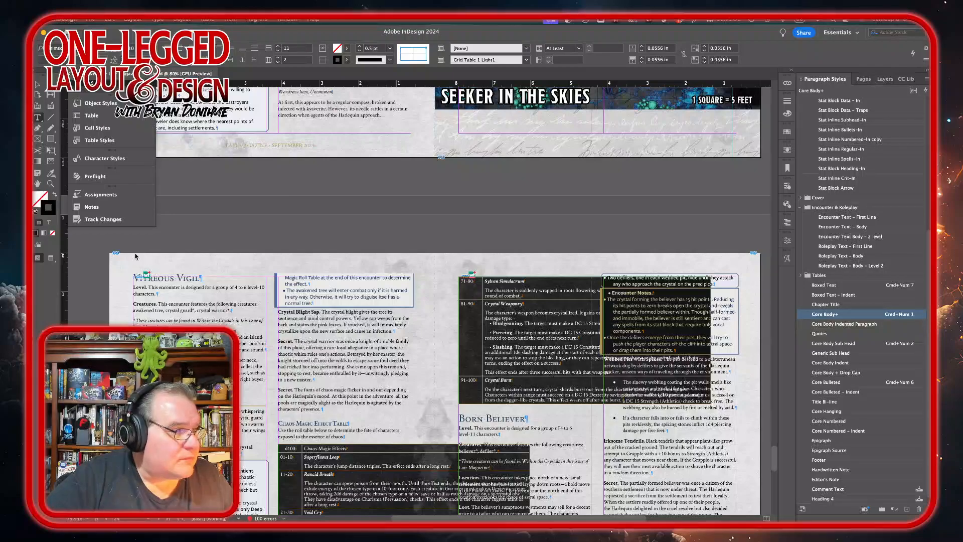
pyautogui.moveTo(142, 256); pyautogui.dragTo(412, 219)
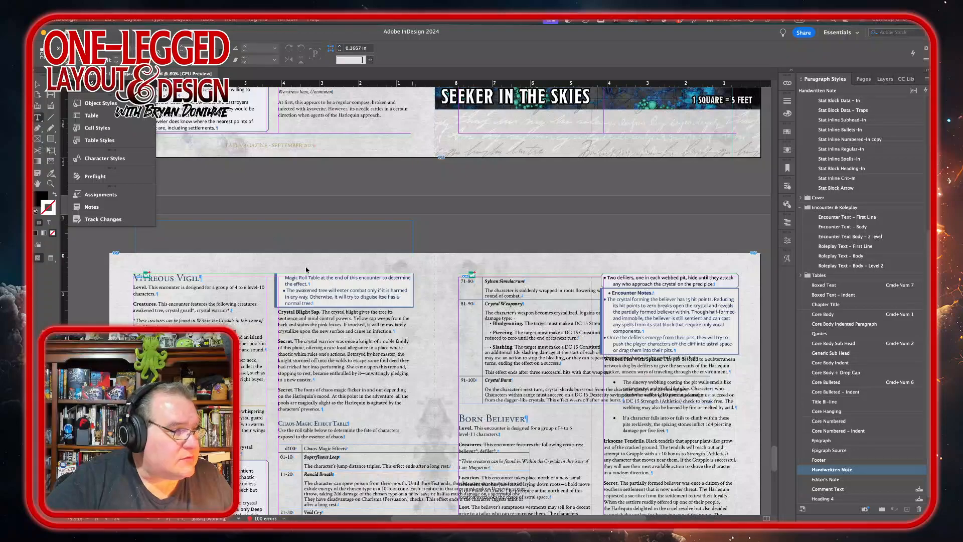
pyautogui.hscroll(-3, 237, 295)
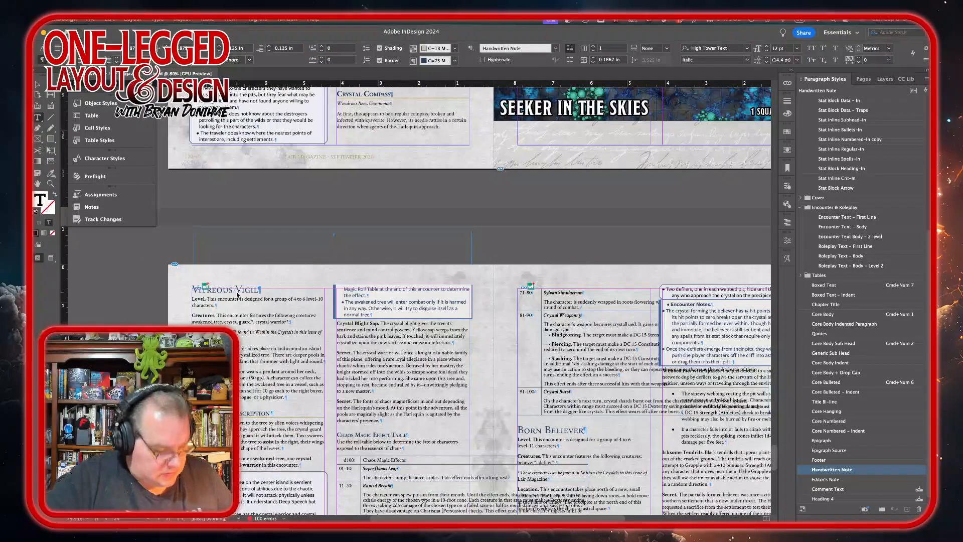
pyautogui.press('super+v')
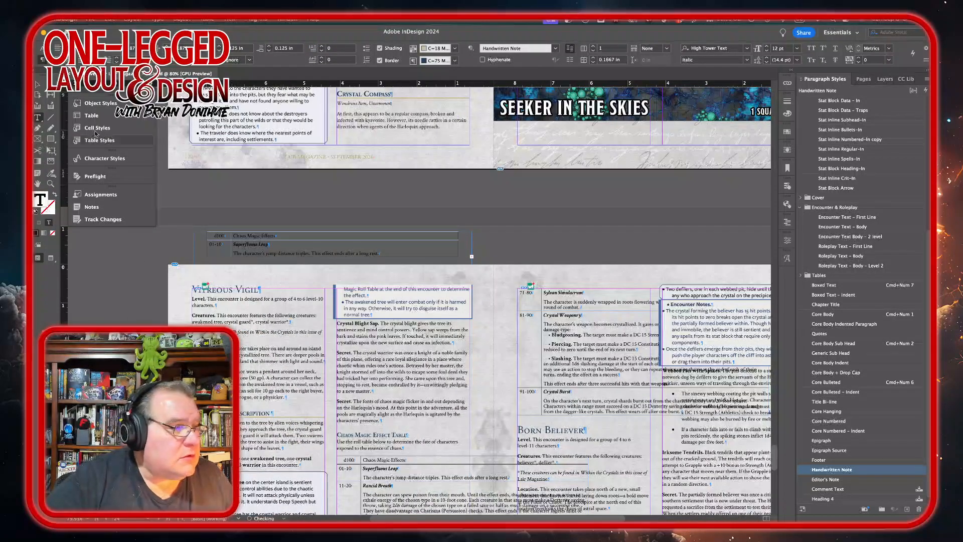
# Step: Apply the Table Frame object style to the pasted table's frame and move it beside the page
pyautogui.click(38, 85)
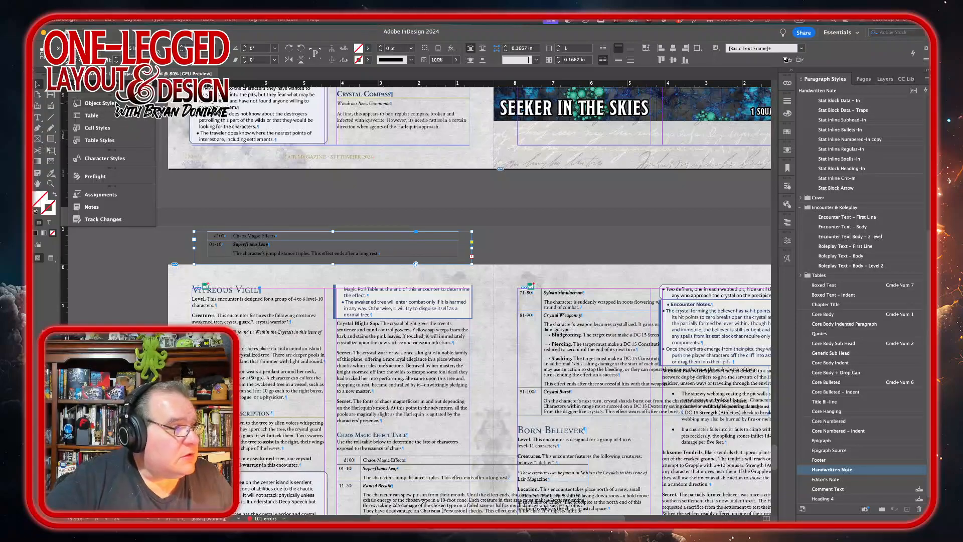
pyautogui.click(95, 103)
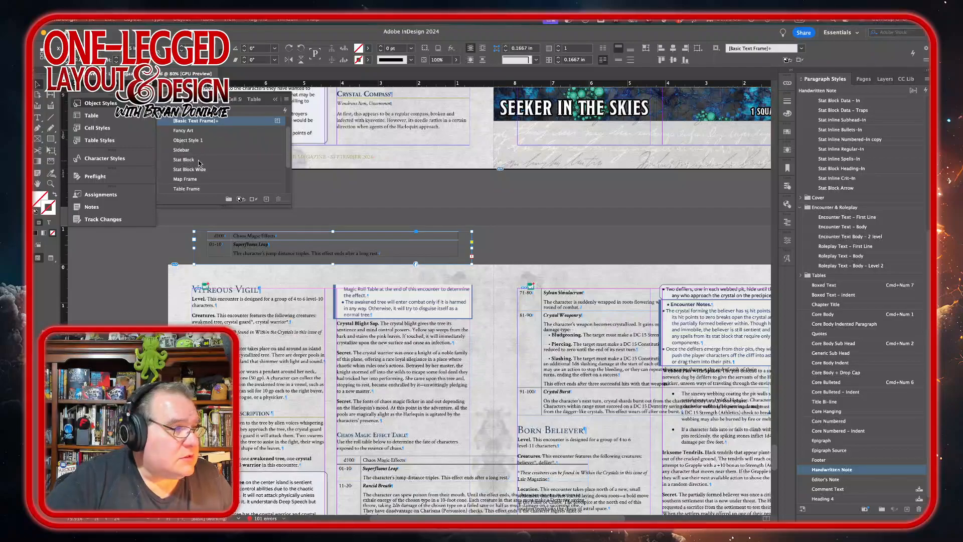
pyautogui.click(192, 189)
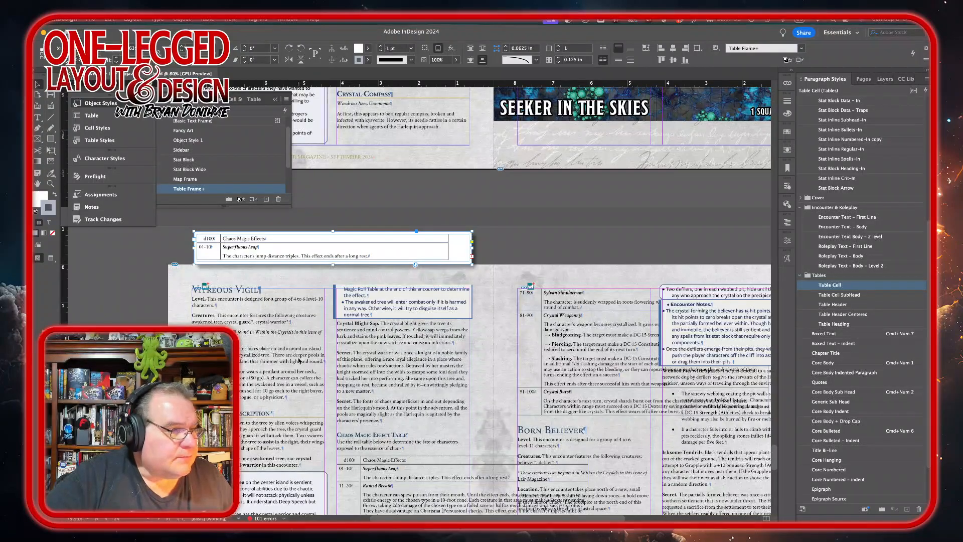
pyautogui.hscroll(-5, 316, 296)
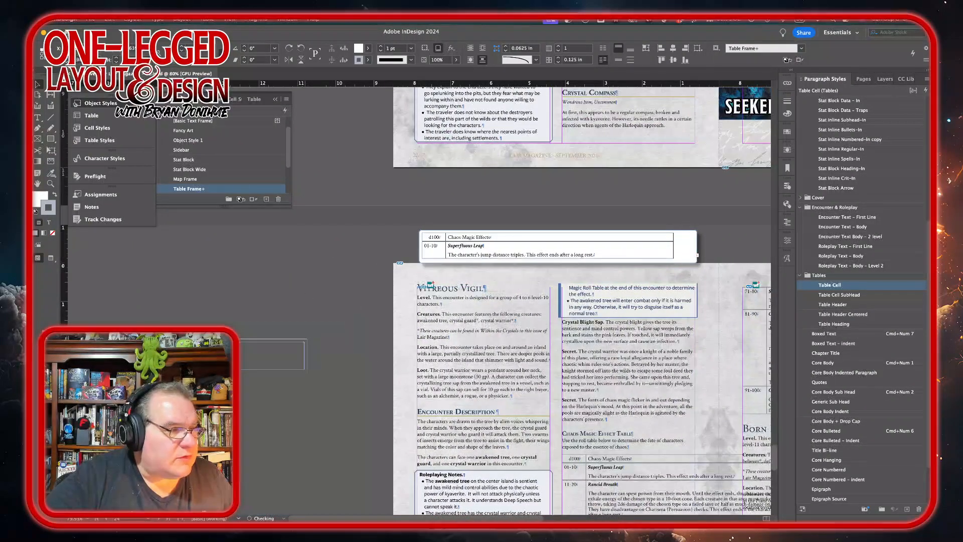
pyautogui.moveTo(631, 261); pyautogui.dragTo(296, 343)
pyautogui.scroll(-4, 494, 404)
pyautogui.scroll(-1, 494, 403)
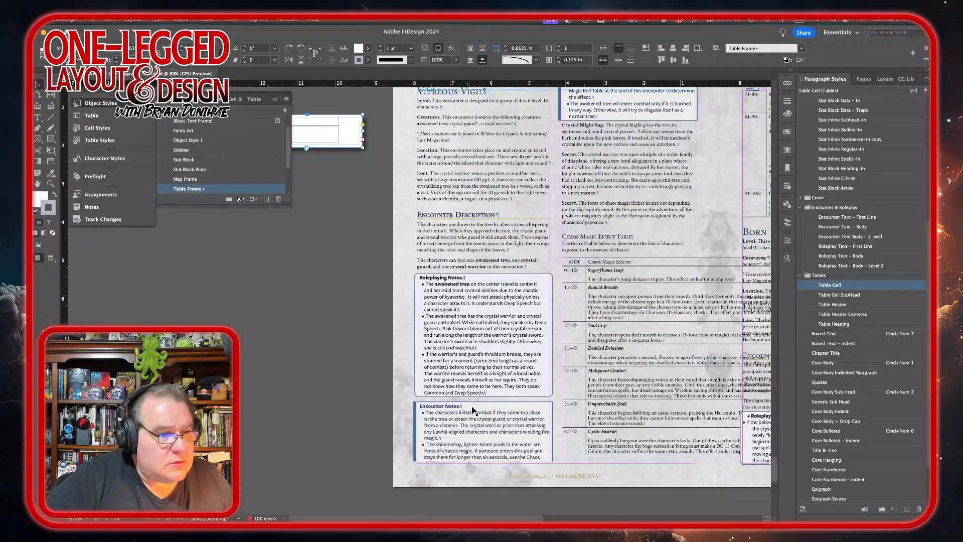
# Step: Insert a column break before the Encounter Notes box so it starts the next column
pyautogui.doubleClick(495, 393)
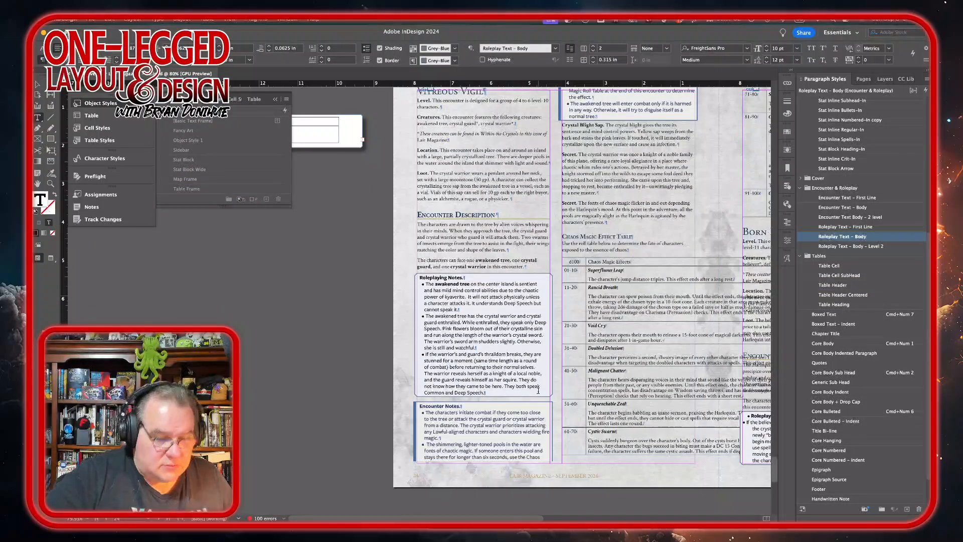
pyautogui.press('KP_Enter')
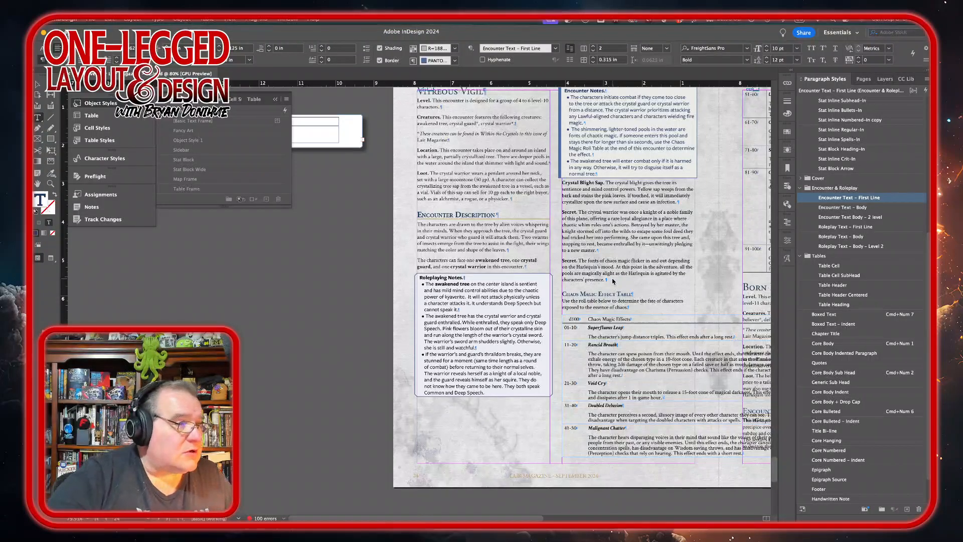
pyautogui.scroll(5, 192, 241)
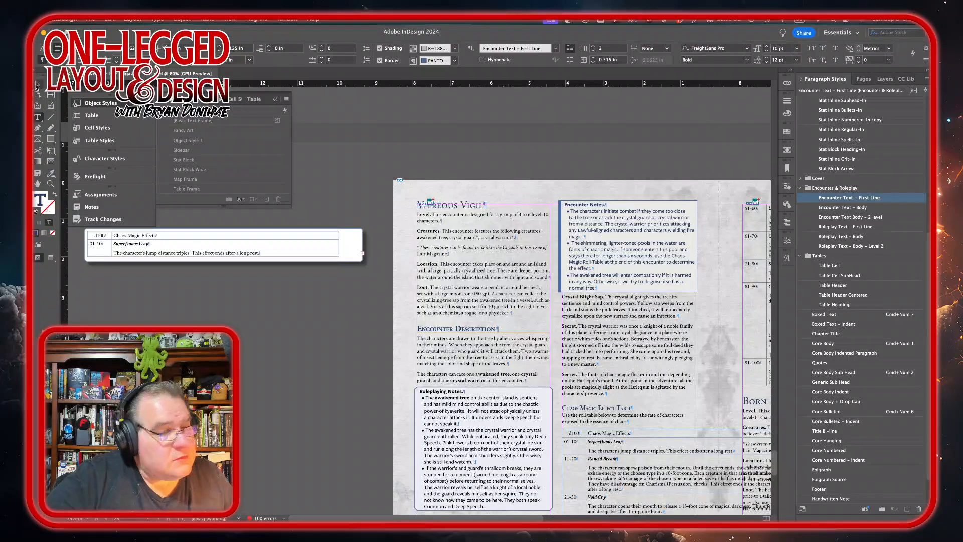
pyautogui.press('Escape')
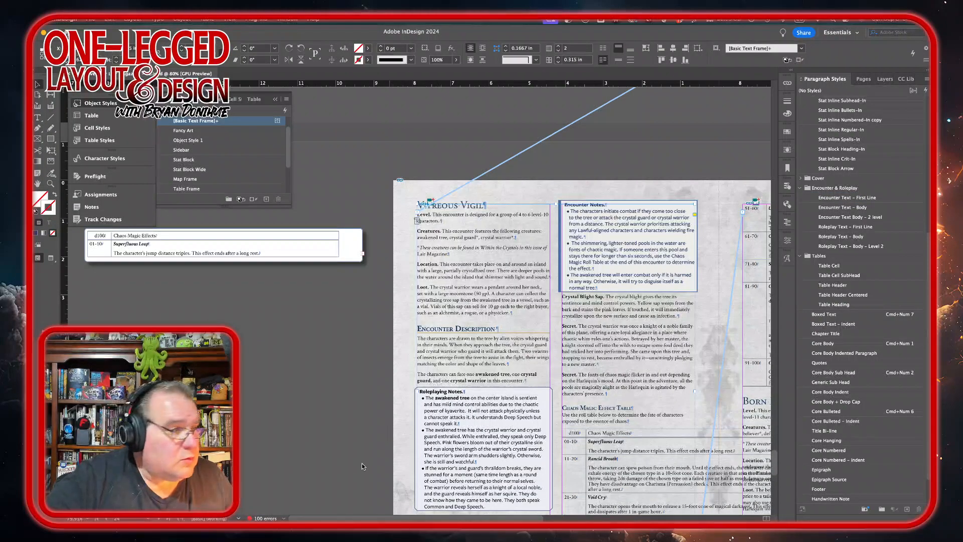
# Step: Fit the pasted table's frame to its content and extend it downward to show all rows
pyautogui.click(341, 257)
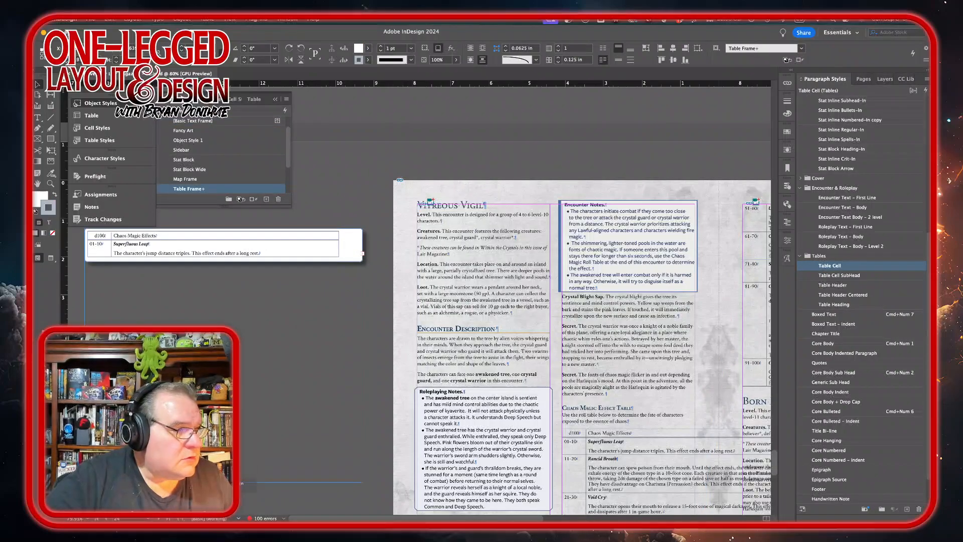
pyautogui.press('super+alt+c')
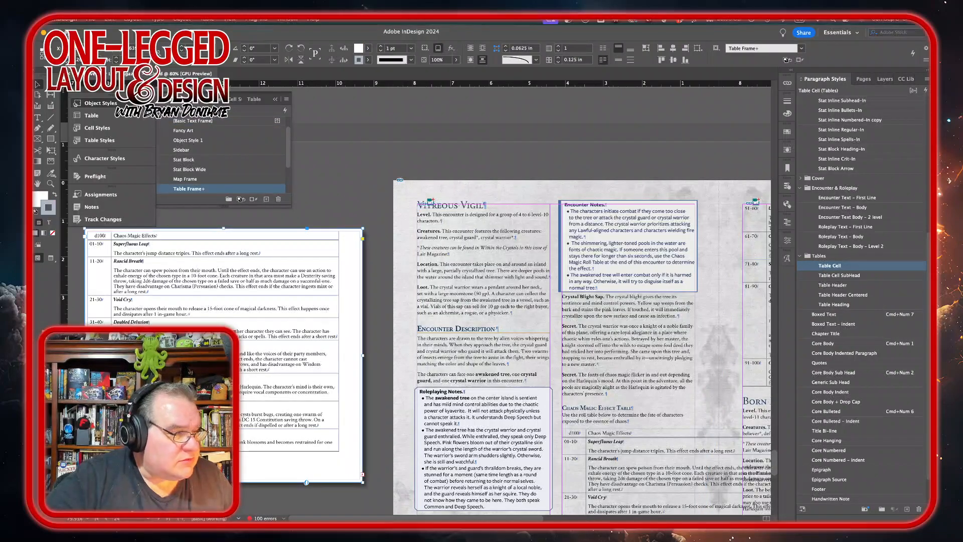
pyautogui.moveTo(224, 482); pyautogui.dragTo(224, 514)
pyautogui.scroll(-3, 265, 414)
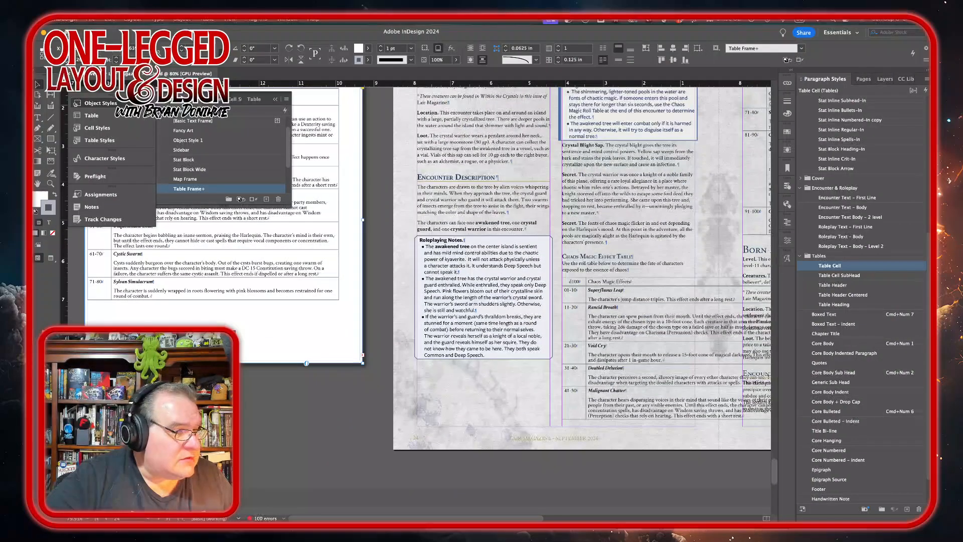
pyautogui.moveTo(281, 361); pyautogui.dragTo(281, 429)
pyautogui.scroll(3, 306, 430)
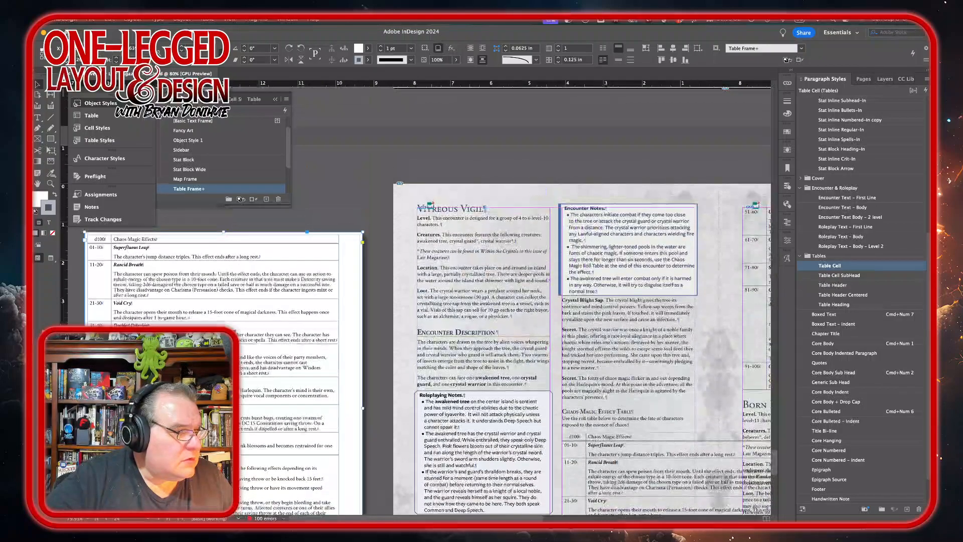
# Step: Select all of the pasted table and apply the DMLairTable table style
pyautogui.doubleClick(104, 242)
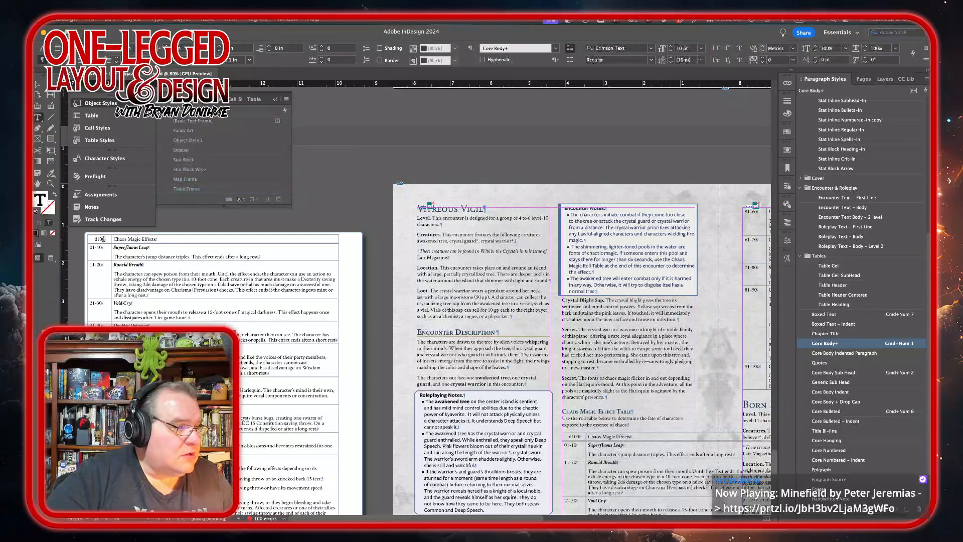
pyautogui.press('super+a')
pyautogui.scroll(-3, 300, 432)
pyautogui.moveTo(300, 433); pyautogui.dragTo(309, 398)
pyautogui.scroll(5, 374, 246)
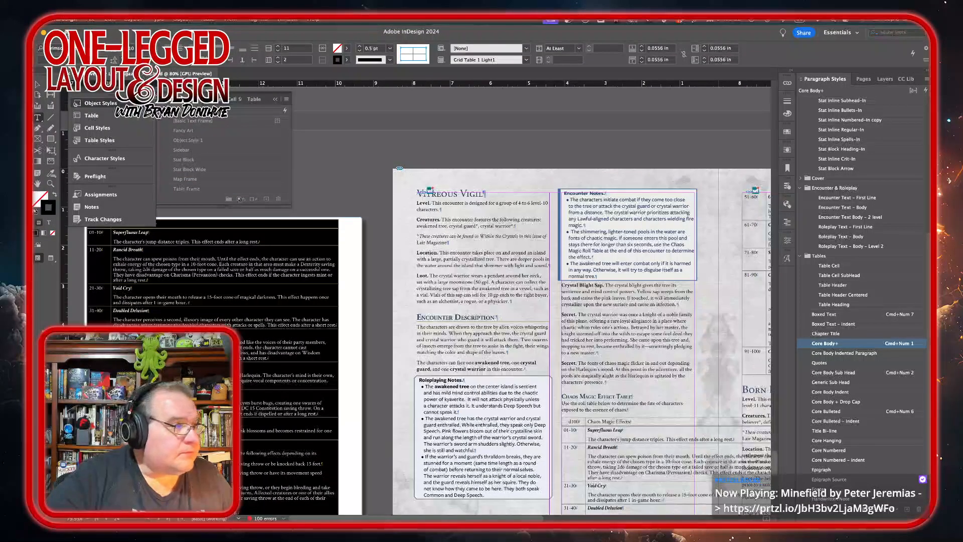
pyautogui.click(95, 141)
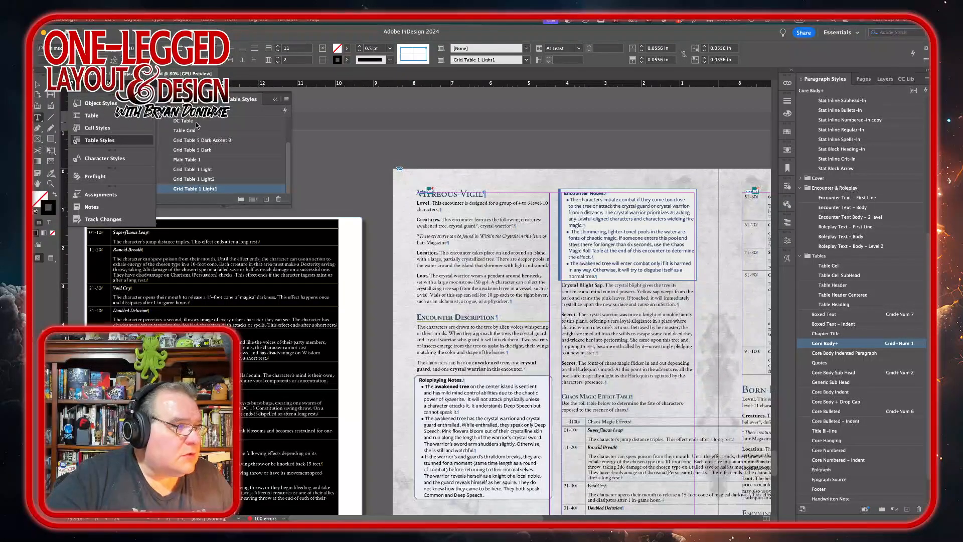
pyautogui.scroll(2, 197, 123)
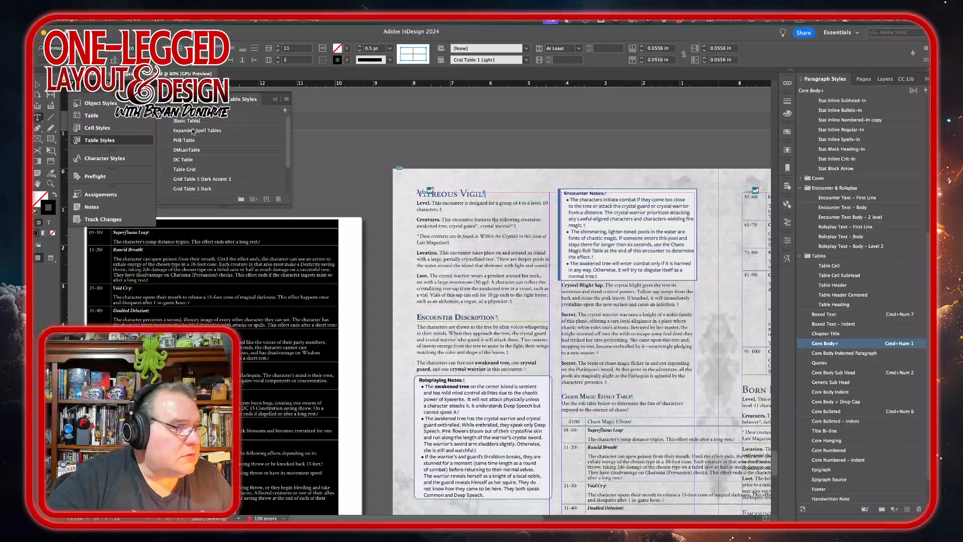
pyautogui.click(186, 151)
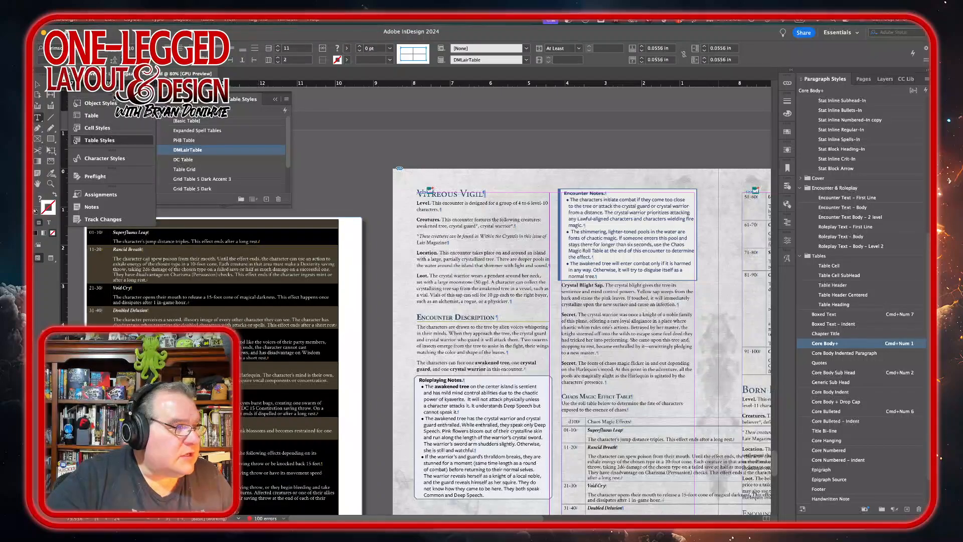
# Step: Clear the table's cell style to [None] and apply the Table Cell paragraph style to its text
pyautogui.click(100, 128)
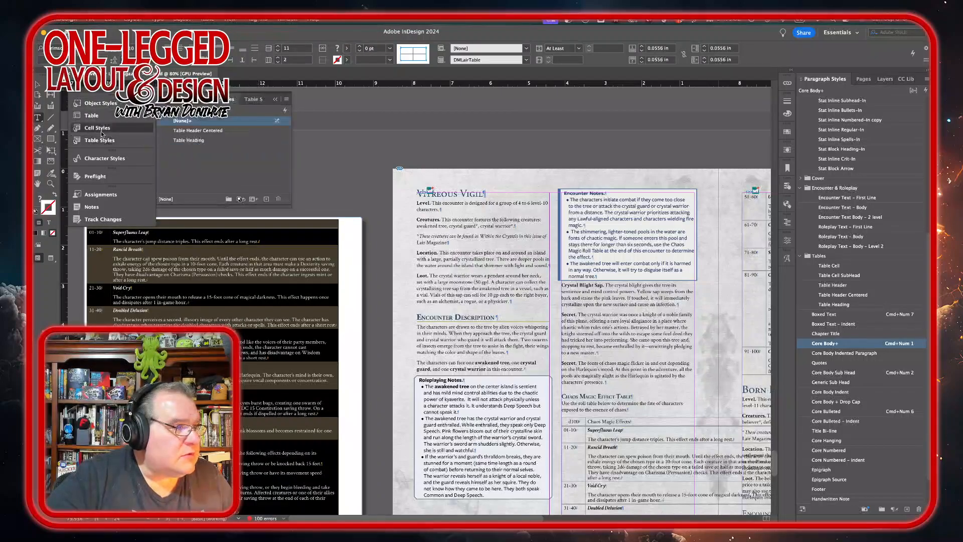
pyautogui.click(221, 122)
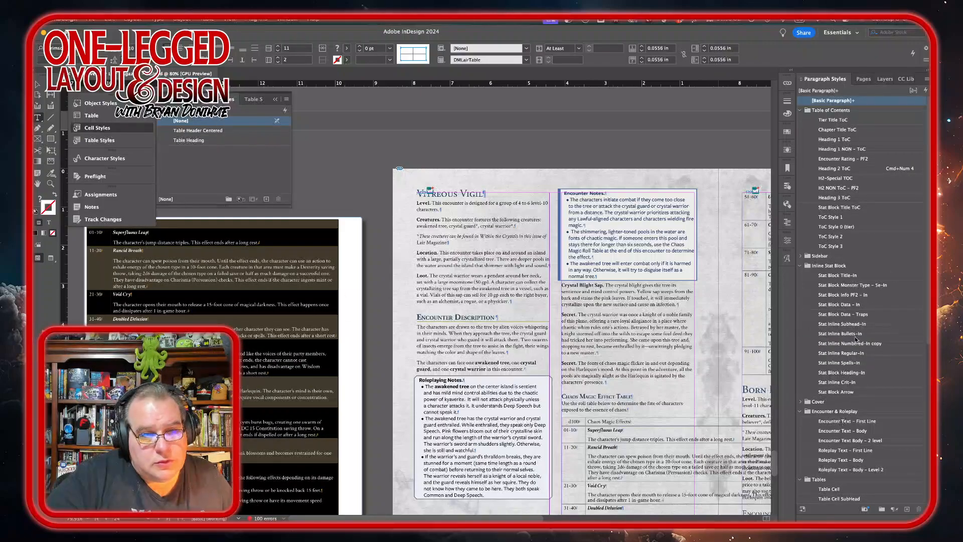
pyautogui.scroll(-5, 853, 410)
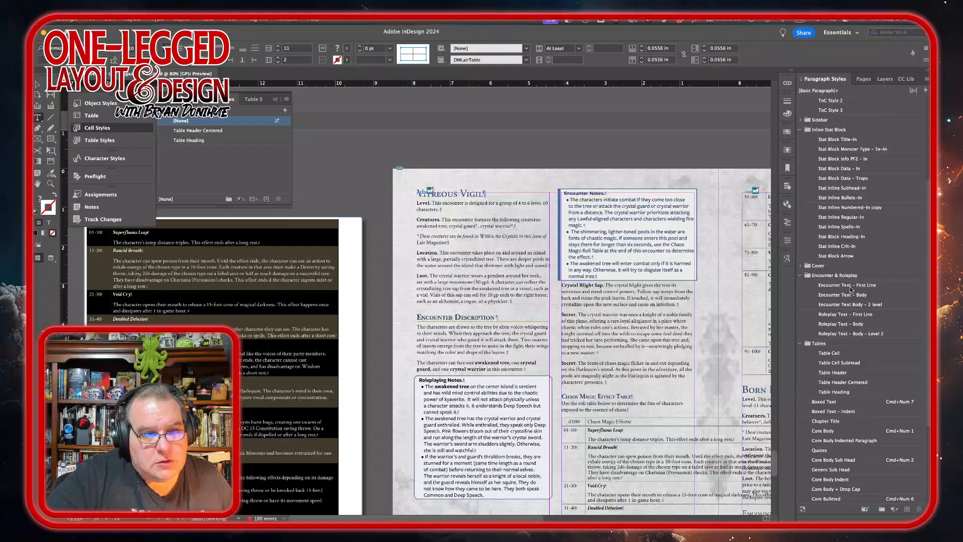
pyautogui.click(833, 354)
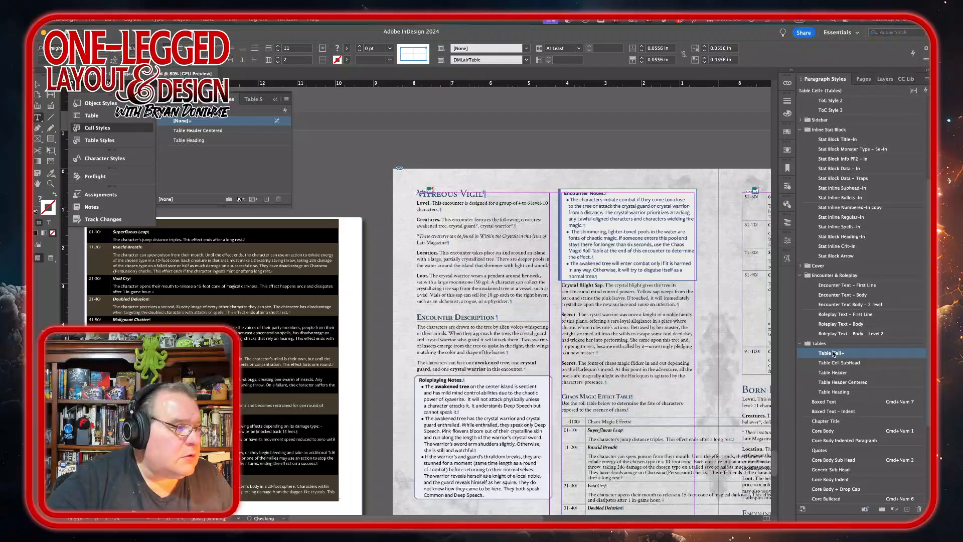
# Step: Widen the table's description column and narrow its roll column slightly
pyautogui.hscroll(4, 240, 284)
pyautogui.scroll(-3, 240, 283)
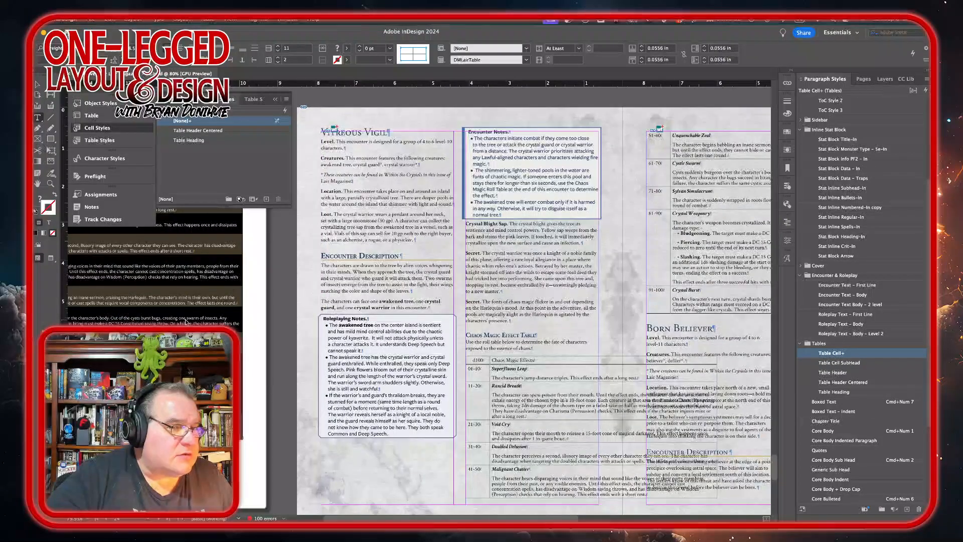
pyautogui.scroll(3, 185, 322)
pyautogui.hscroll(-4, 185, 322)
pyautogui.scroll(1, 186, 319)
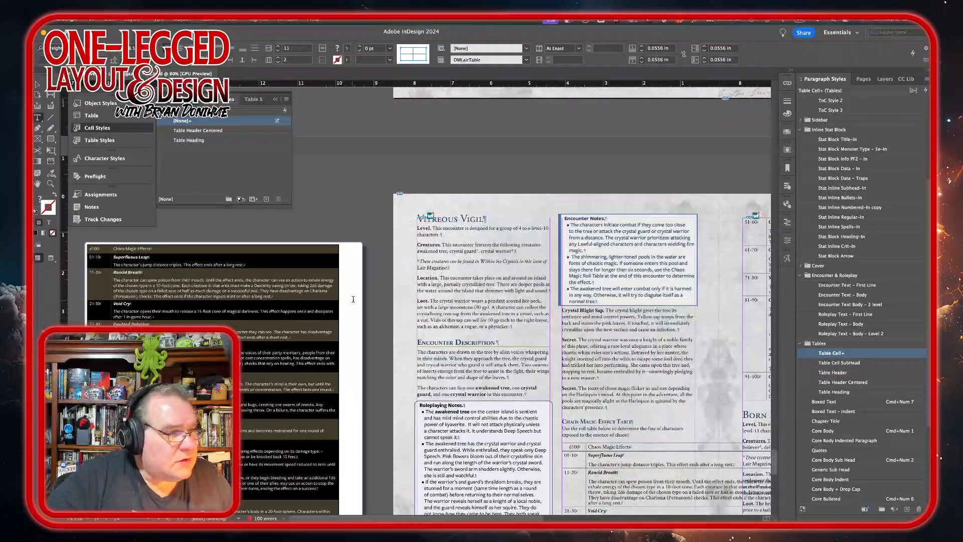
pyautogui.moveTo(339, 285); pyautogui.dragTo(360, 286)
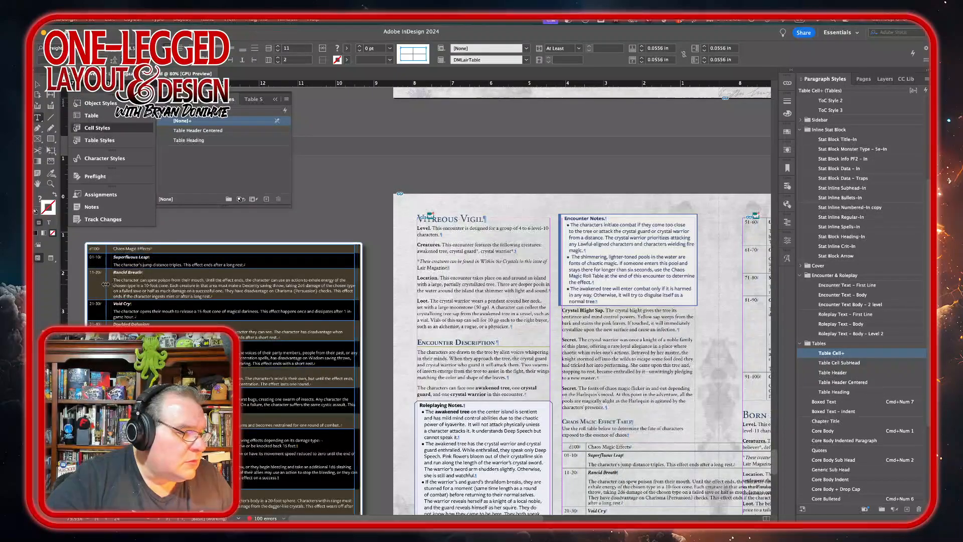
pyautogui.moveTo(106, 285); pyautogui.dragTo(100, 284)
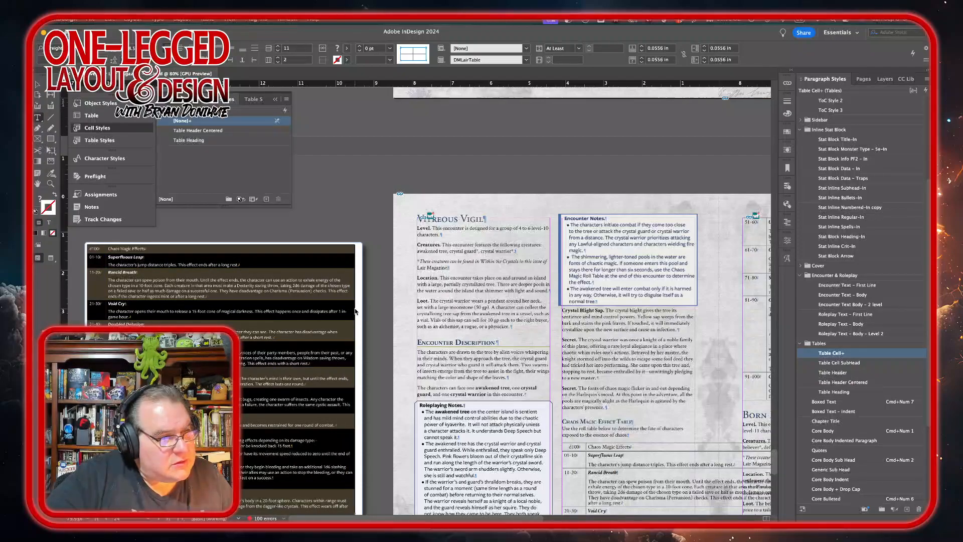
# Step: Shorten the table frame from the bottom to fit the styled table's rows
pyautogui.scroll(-3, 394, 197)
pyautogui.scroll(-4, 394, 197)
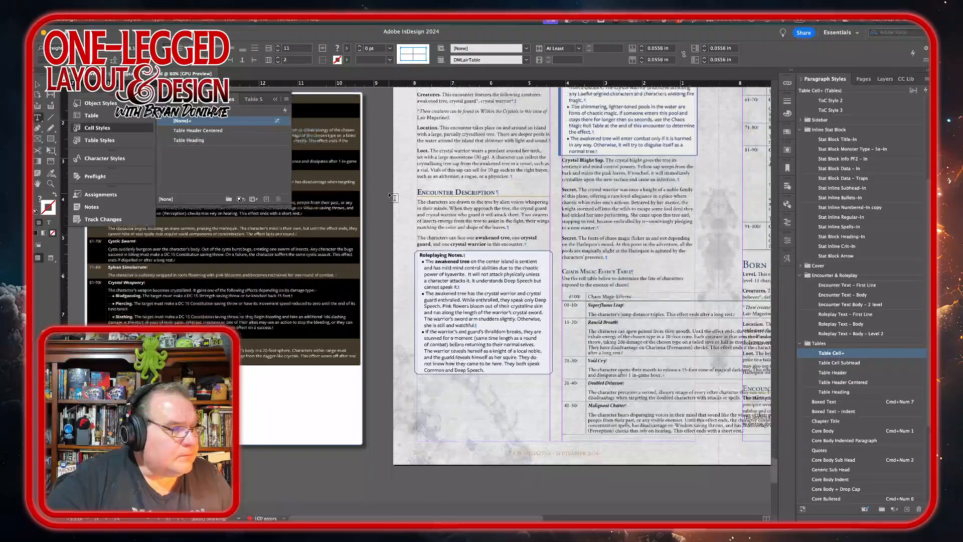
pyautogui.click(37, 85)
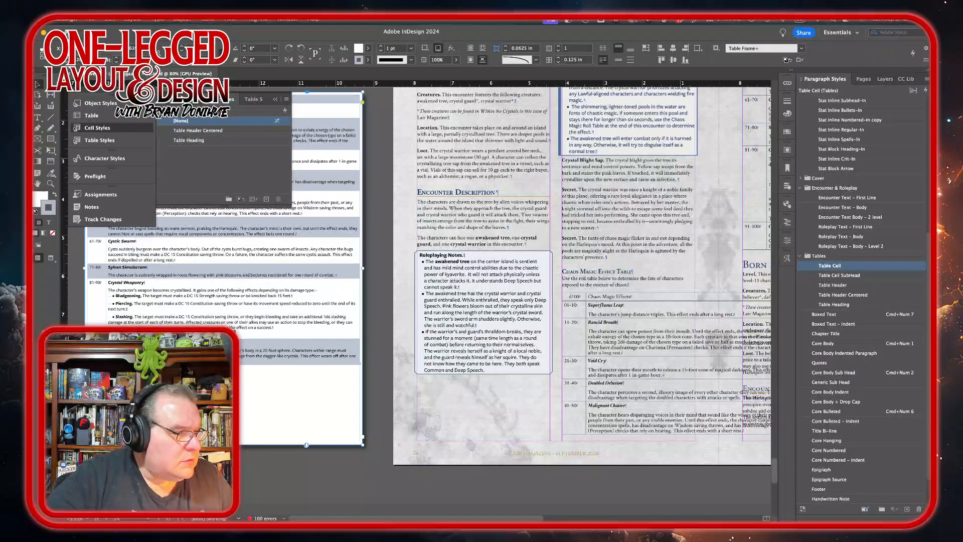
pyautogui.moveTo(306, 445); pyautogui.dragTo(307, 374)
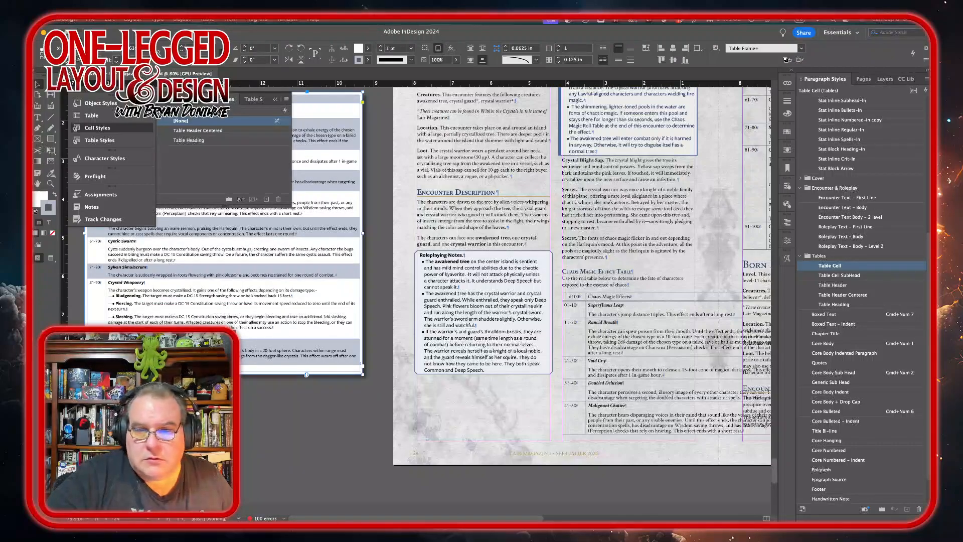
pyautogui.moveTo(224, 374); pyautogui.dragTo(223, 369)
# Step: Inspect the bulleted damage-type lines in the styled table's Crystal Weaponry row
pyautogui.hscroll(2, 288, 422)
pyautogui.scroll(1, 288, 422)
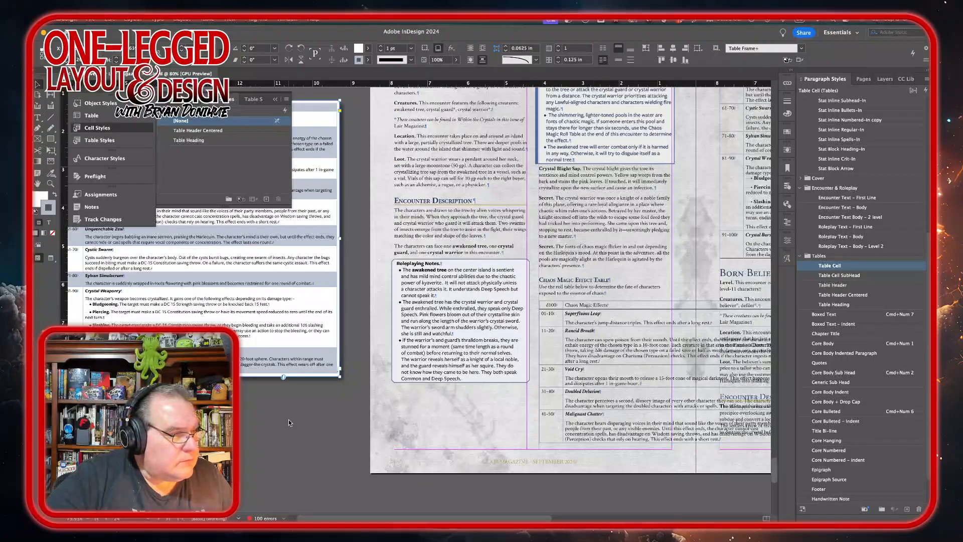
pyautogui.scroll(3, 288, 419)
pyautogui.hscroll(-2, 288, 419)
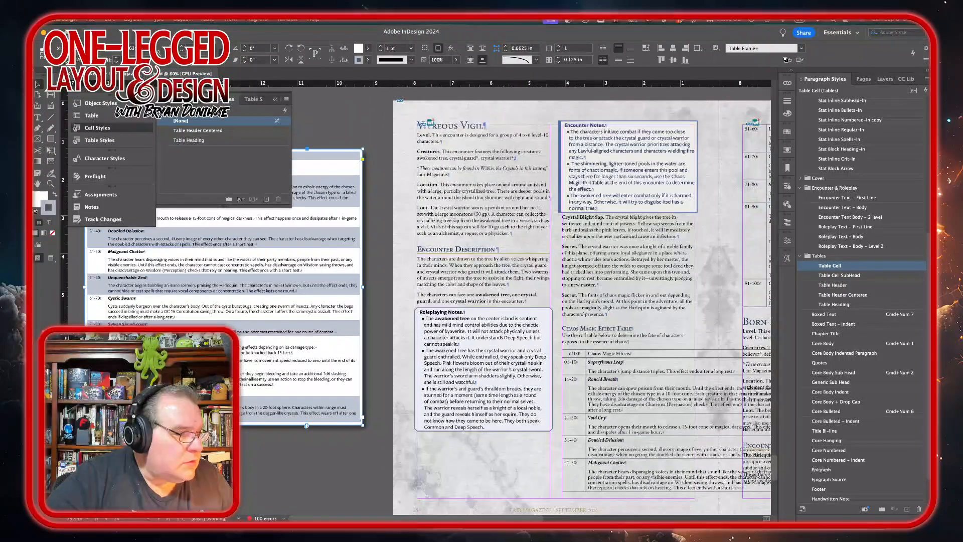
pyautogui.doubleClick(321, 156)
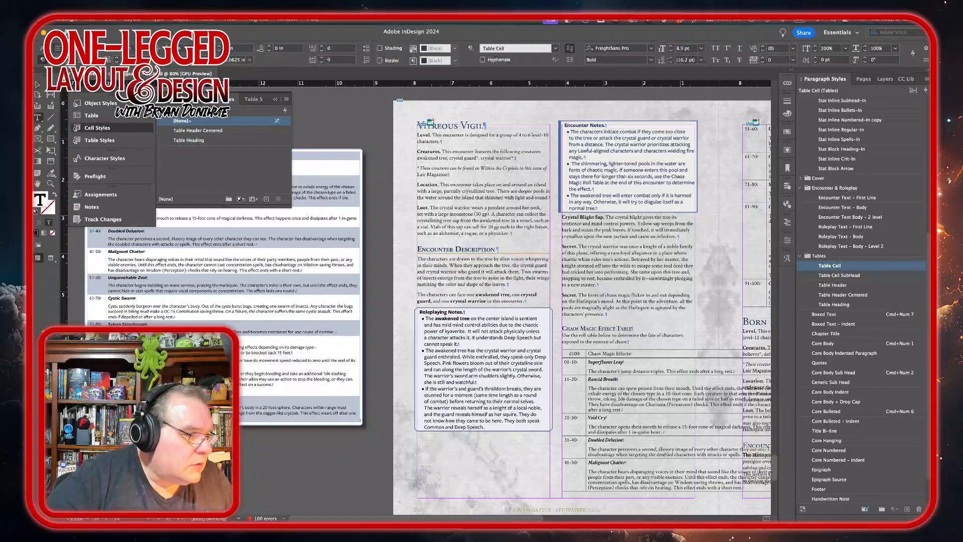
pyautogui.moveTo(111, 353); pyautogui.dragTo(126, 380)
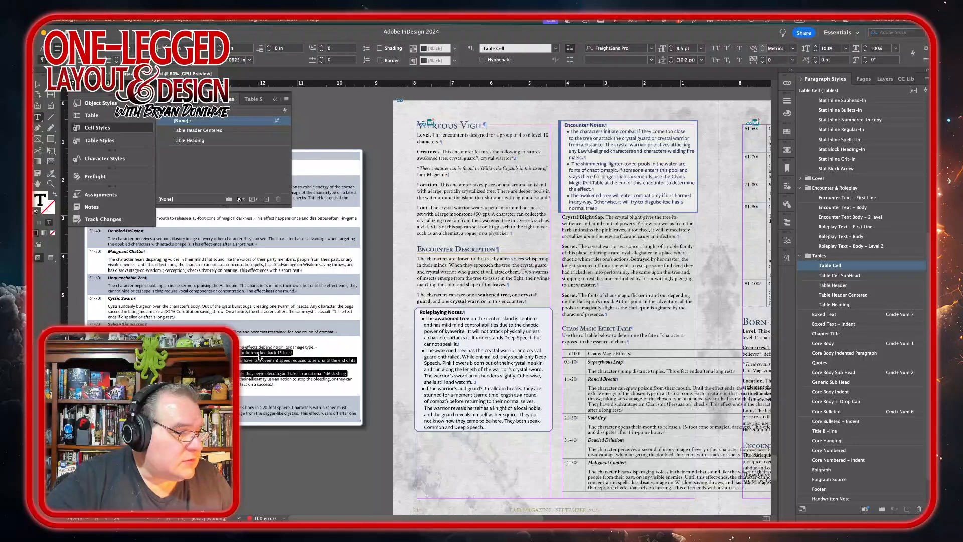
pyautogui.click(256, 379)
pyautogui.hscroll(10, 295, 358)
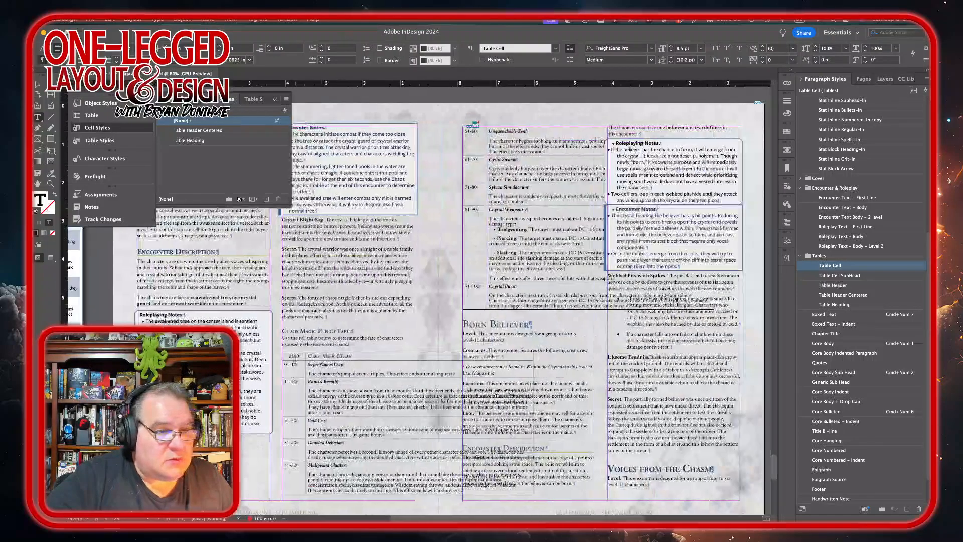
pyautogui.hscroll(-2, 296, 358)
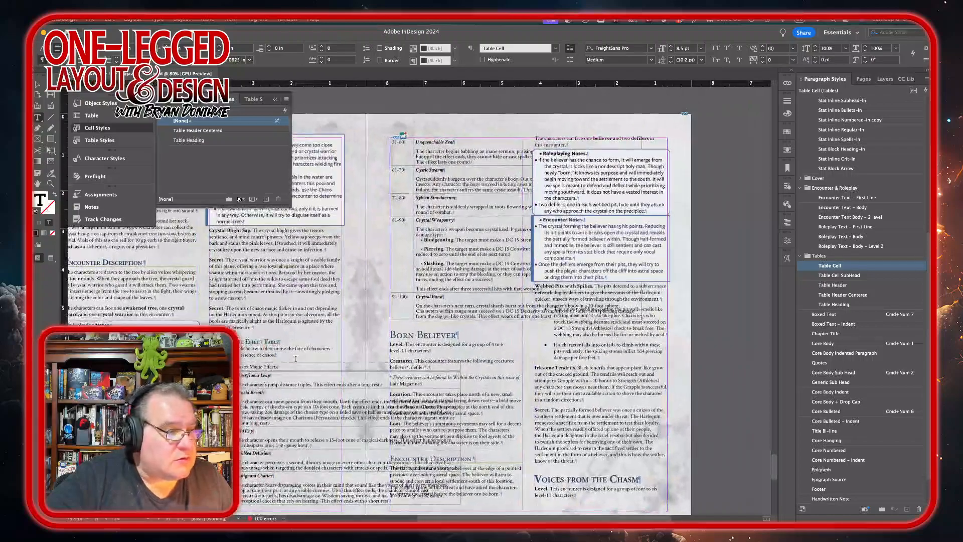
# Step: Delete the original unstyled Chaos Magic Effect Table from the page and remove its empty line
pyautogui.doubleClick(257, 367)
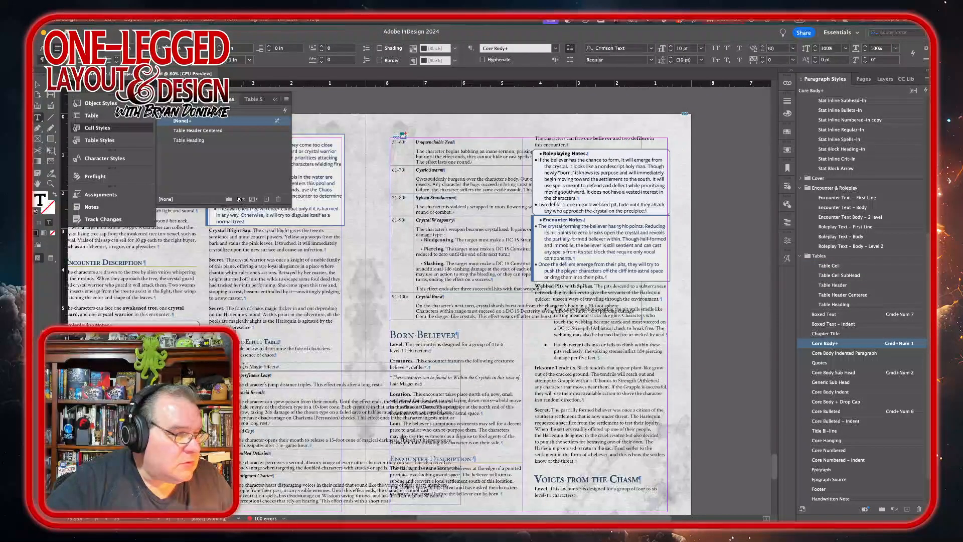
pyautogui.rightClick(262, 366)
pyautogui.moveTo(300, 397)
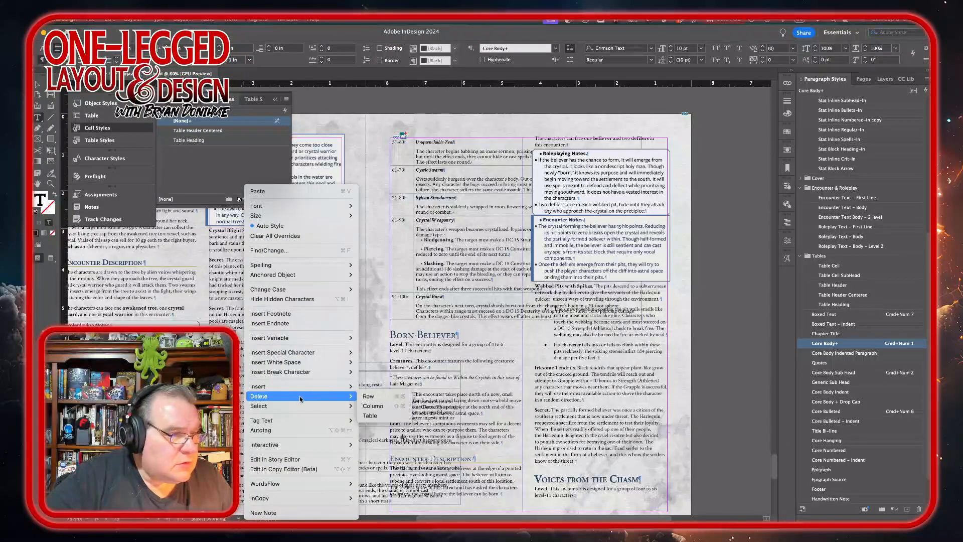
pyautogui.click(381, 416)
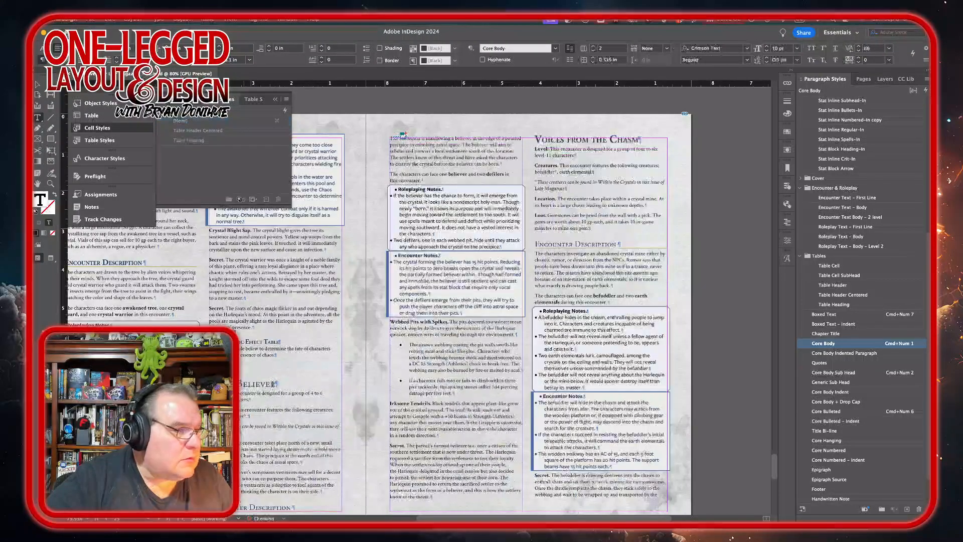
pyautogui.press('BackSpace')
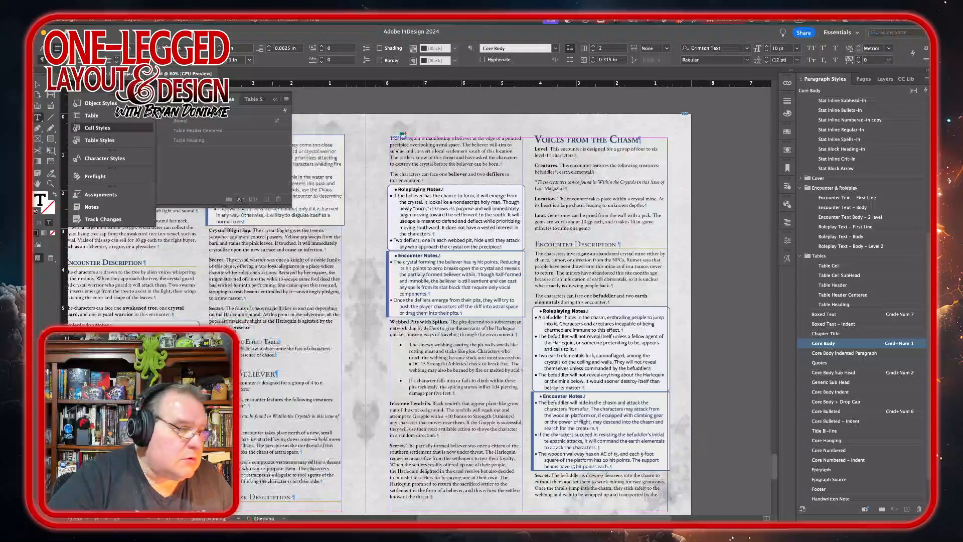
# Step: Insert a column break before the Chaos Magic Effect Table heading so it starts a new column
pyautogui.click(256, 324)
pyautogui.press('KP_Enter')
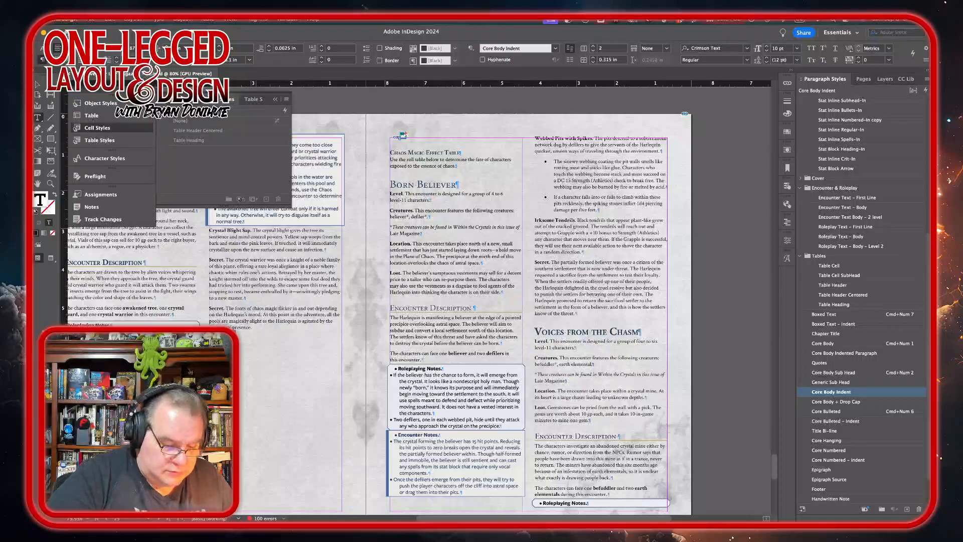
pyautogui.press('Delete')
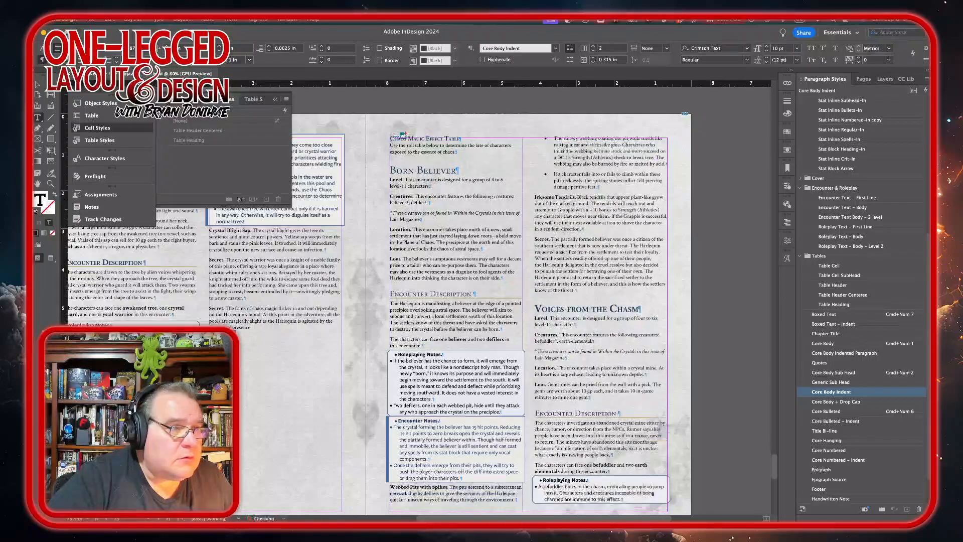
# Step: Insert a column break after the table's intro sentence so Born Believer starts the next column
pyautogui.click(468, 153)
pyautogui.press('KP_Enter')
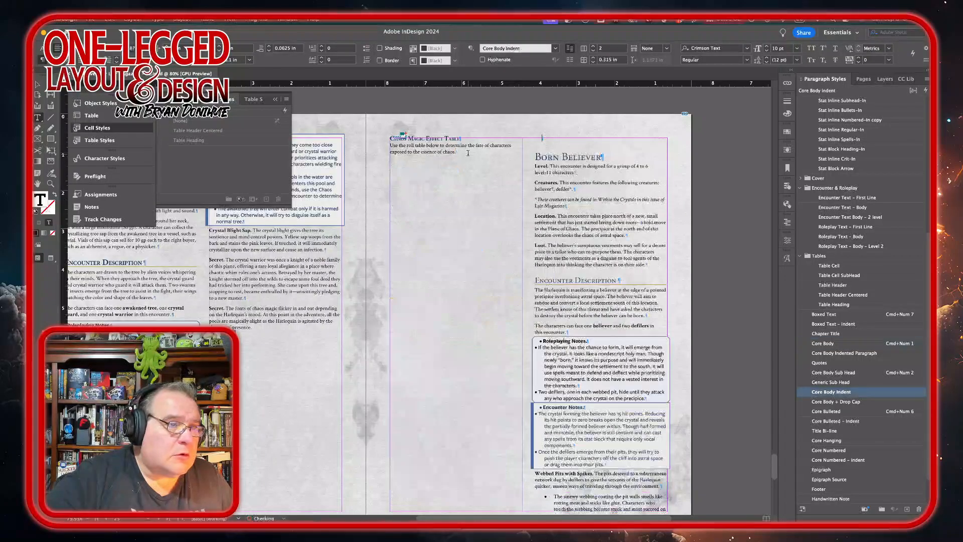
pyautogui.scroll(-3, 468, 155)
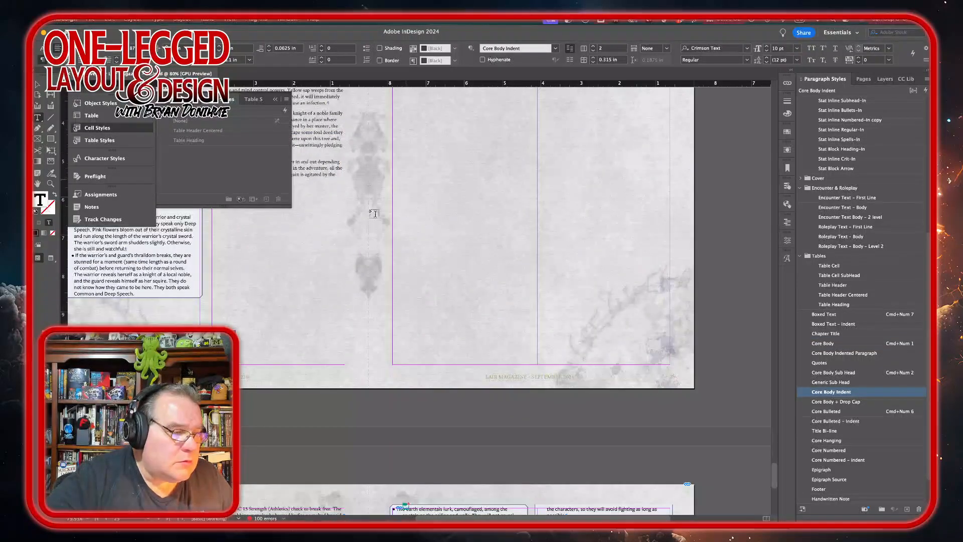
pyautogui.scroll(-4, 276, 216)
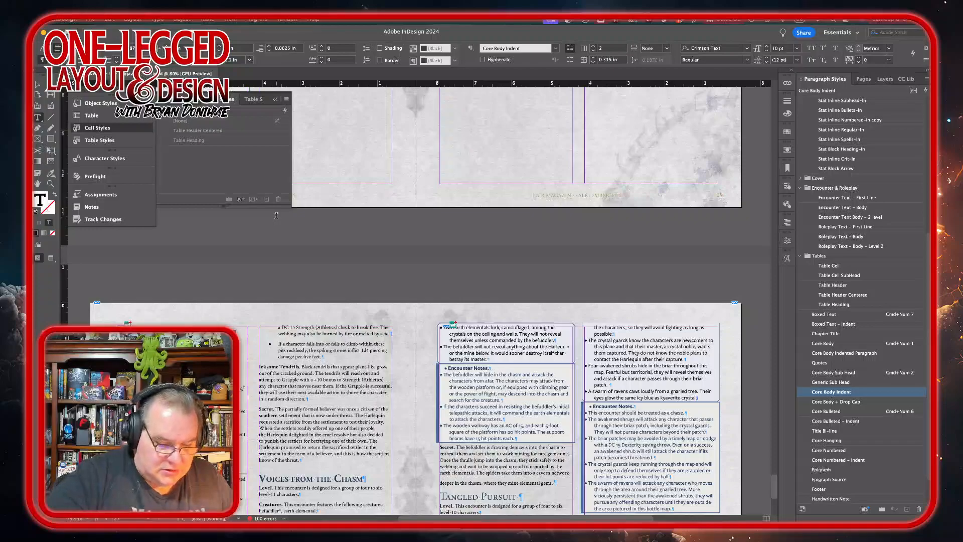
pyautogui.press('Delete')
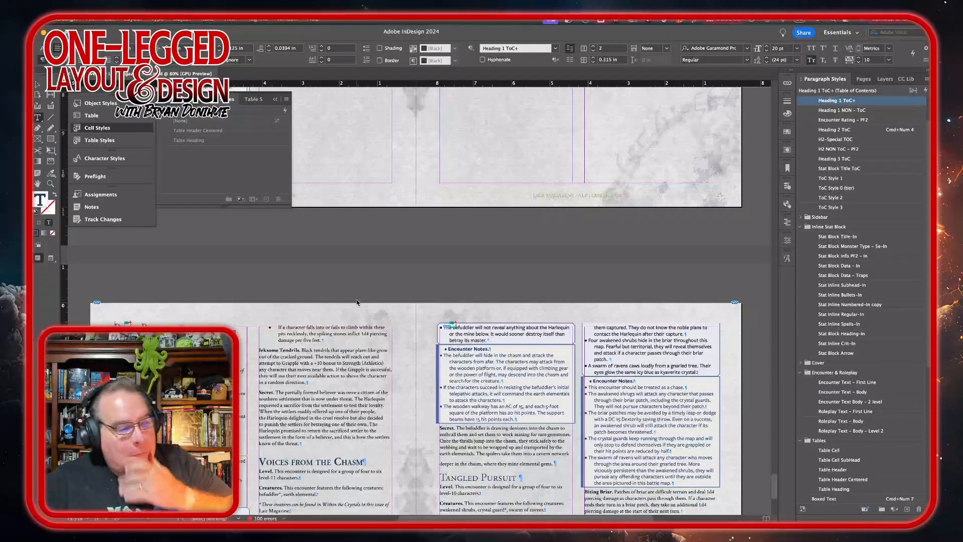
# Step: Place the styled Chaos Magic Effect Table frame in the column directly below the table's intro sentence
pyautogui.scroll(-15, 290, 222)
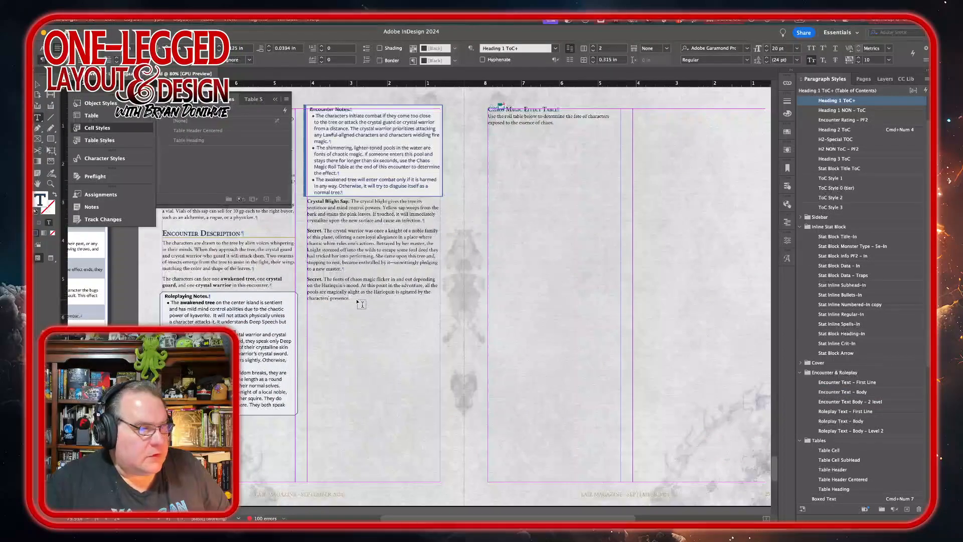
pyautogui.hscroll(2, 362, 305)
pyautogui.hscroll(-2, 362, 304)
pyautogui.scroll(1, 362, 304)
pyautogui.hscroll(-3, 362, 304)
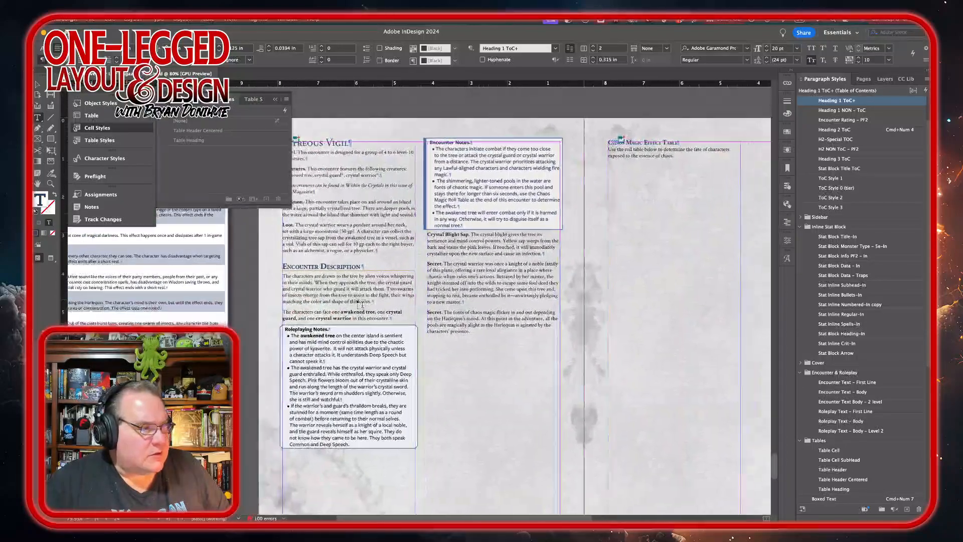
pyautogui.click(37, 86)
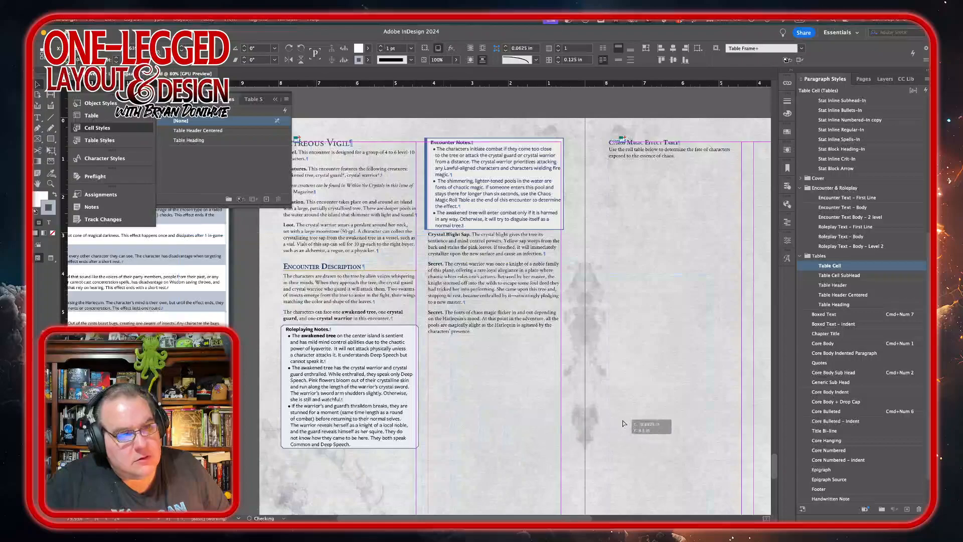
pyautogui.moveTo(687, 419); pyautogui.dragTo(688, 419)
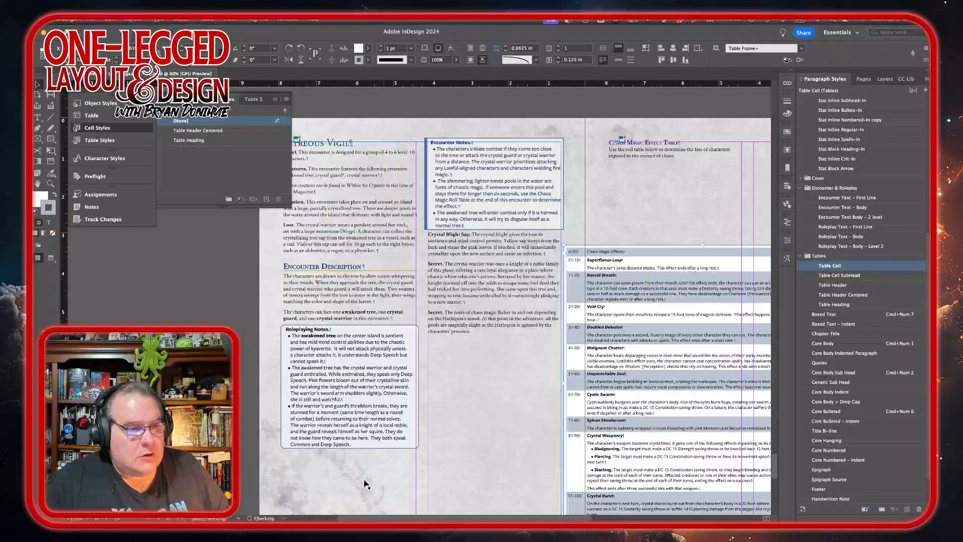
pyautogui.hscroll(4, 363, 486)
pyautogui.hscroll(2, 489, 424)
pyautogui.scroll(-2, 493, 421)
pyautogui.hscroll(2, 493, 421)
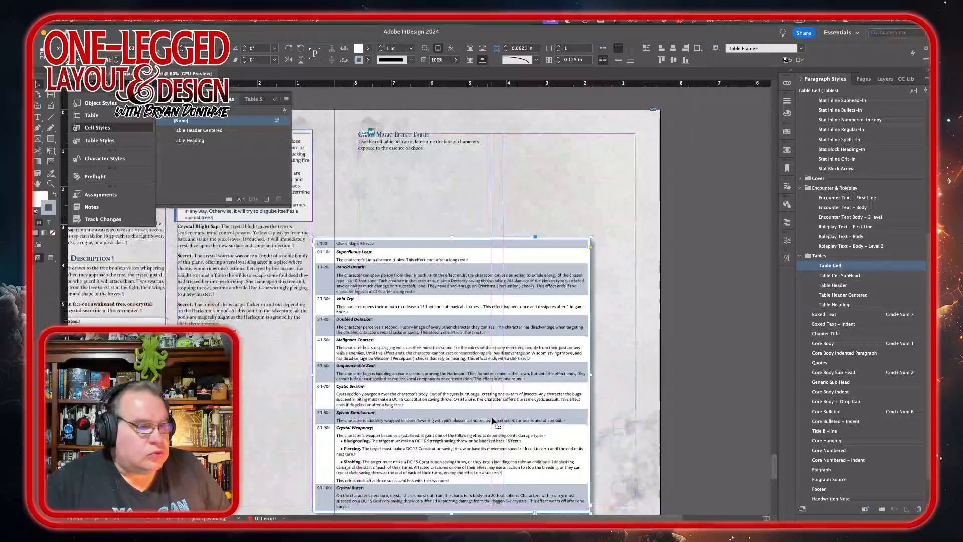
pyautogui.moveTo(453, 348); pyautogui.dragTo(497, 266)
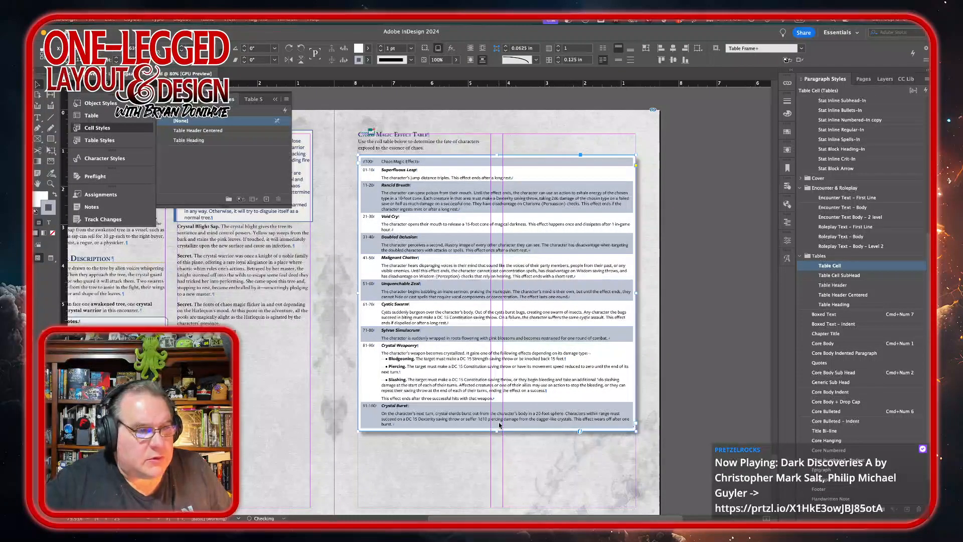
# Step: Switch to Photoshop with the green crystal golem stock artwork open
pyautogui.scroll(-5, 499, 431)
pyautogui.hscroll(-2, 500, 431)
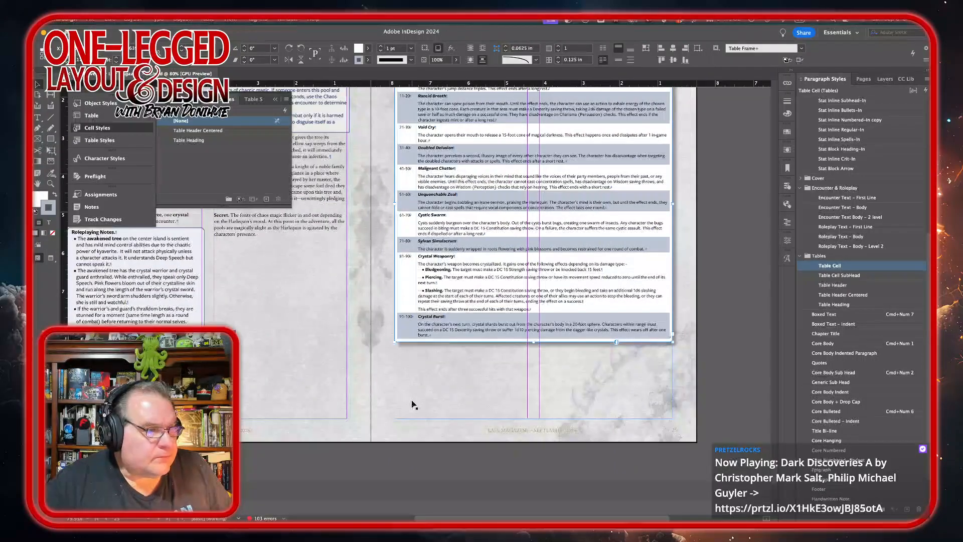
pyautogui.scroll(5, 412, 403)
pyautogui.hscroll(-6, 412, 402)
pyautogui.hscroll(-7, 442, 385)
pyautogui.scroll(-2, 441, 385)
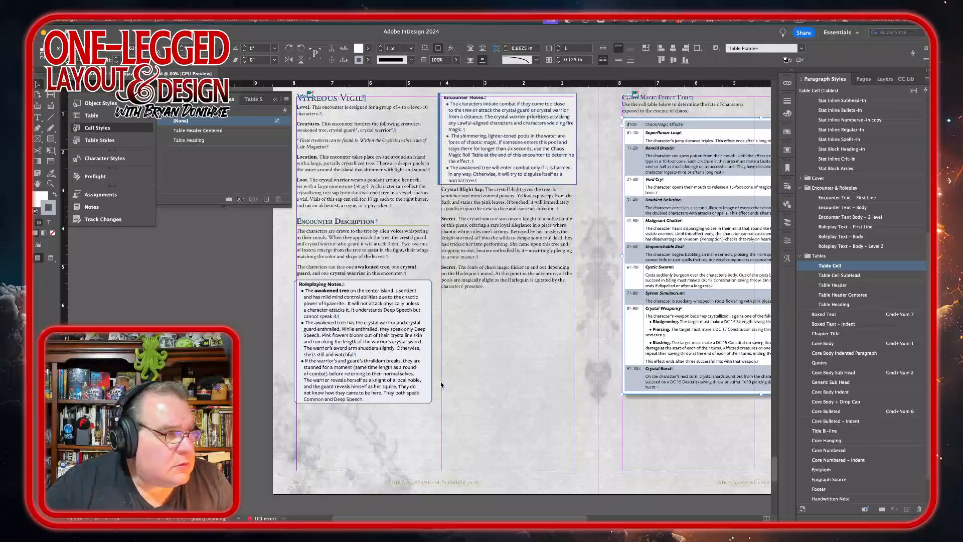
pyautogui.moveTo(356, 508)
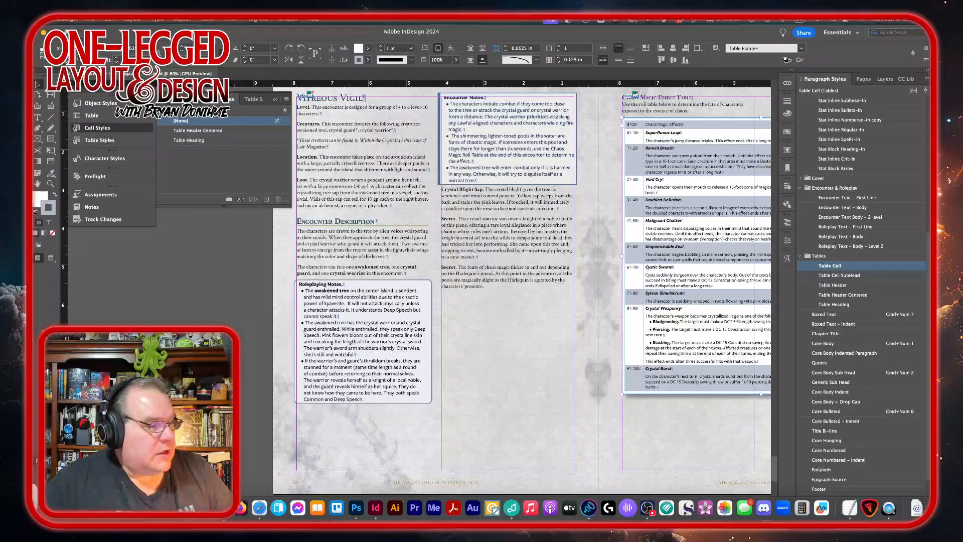
pyautogui.click(52, 508)
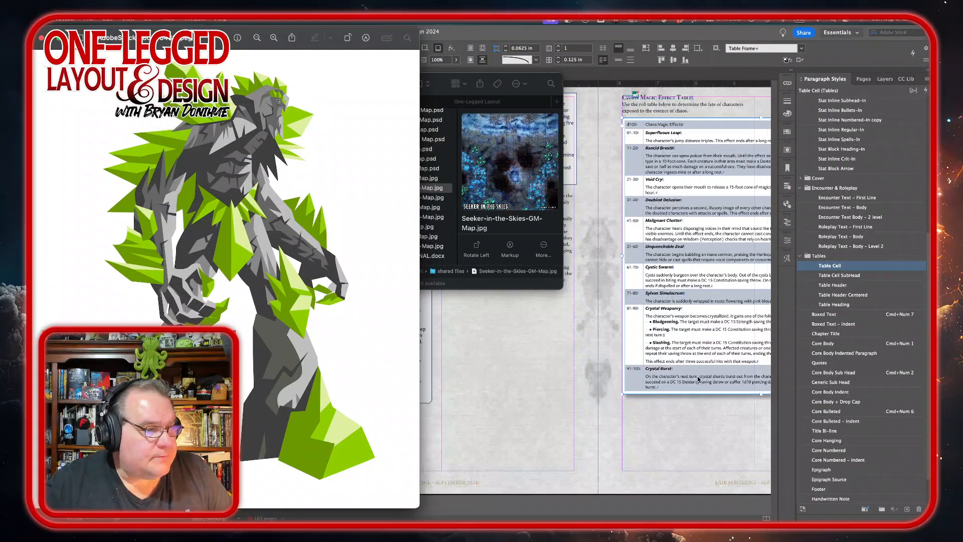
pyautogui.click(41, 39)
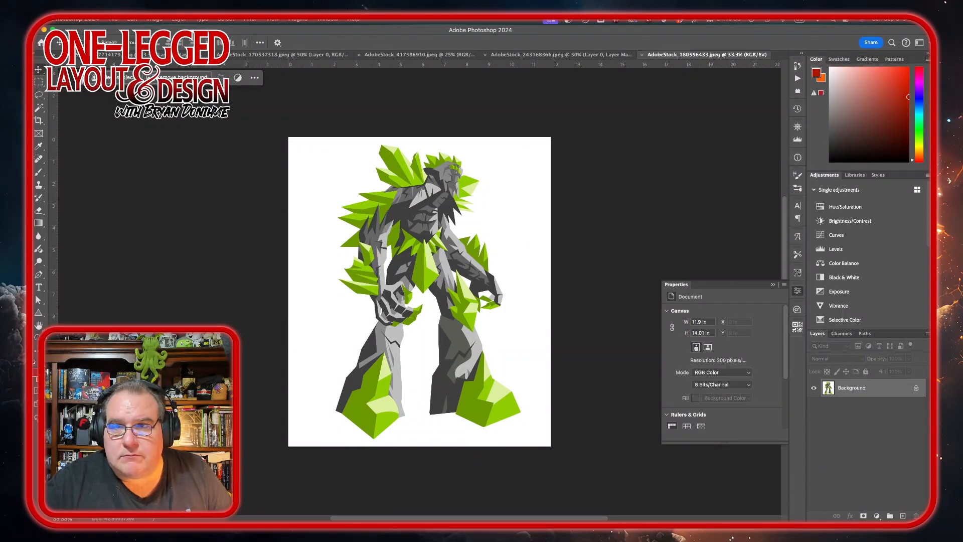
pyautogui.press('super+Tab')
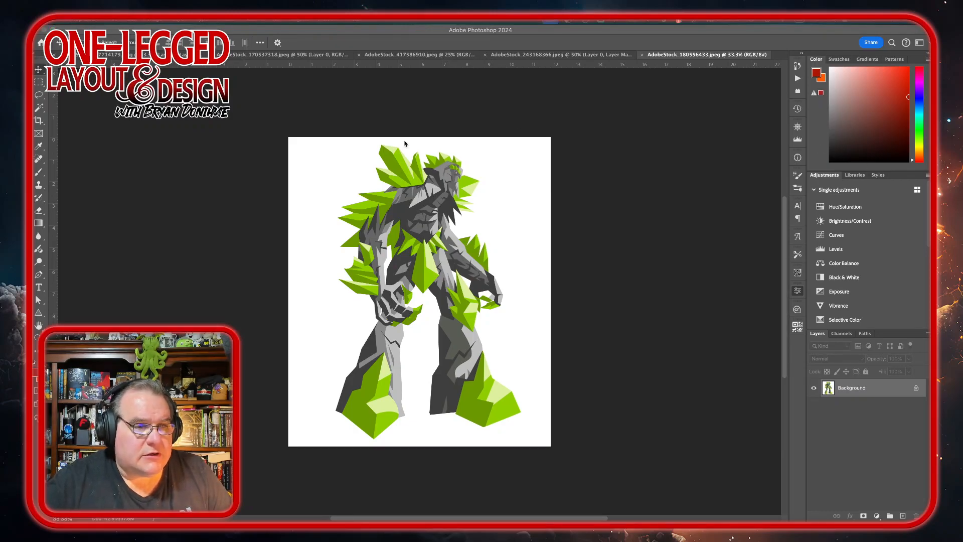
# Step: Unlock the artwork's background layer and delete its white background with the Magic Wand, then deselect
pyautogui.click(912, 390)
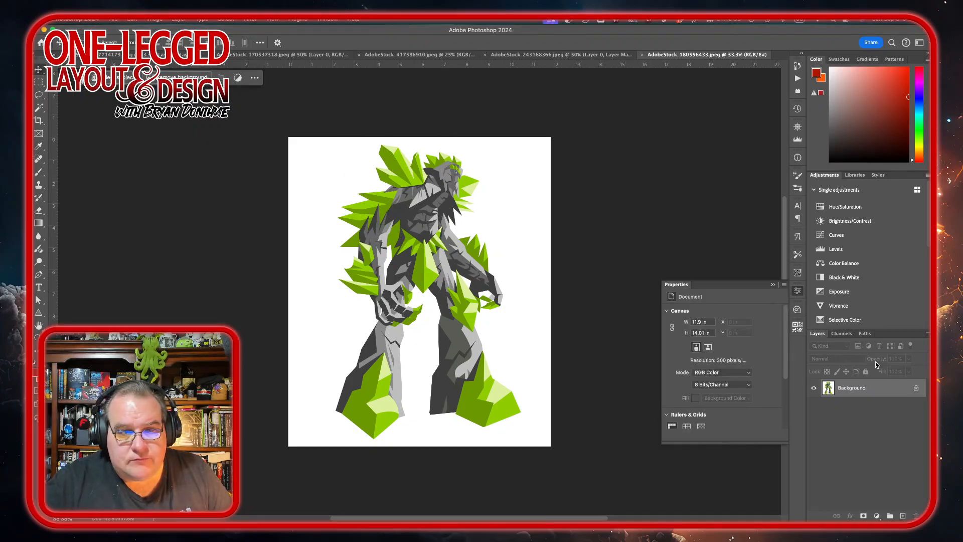
pyautogui.click(916, 389)
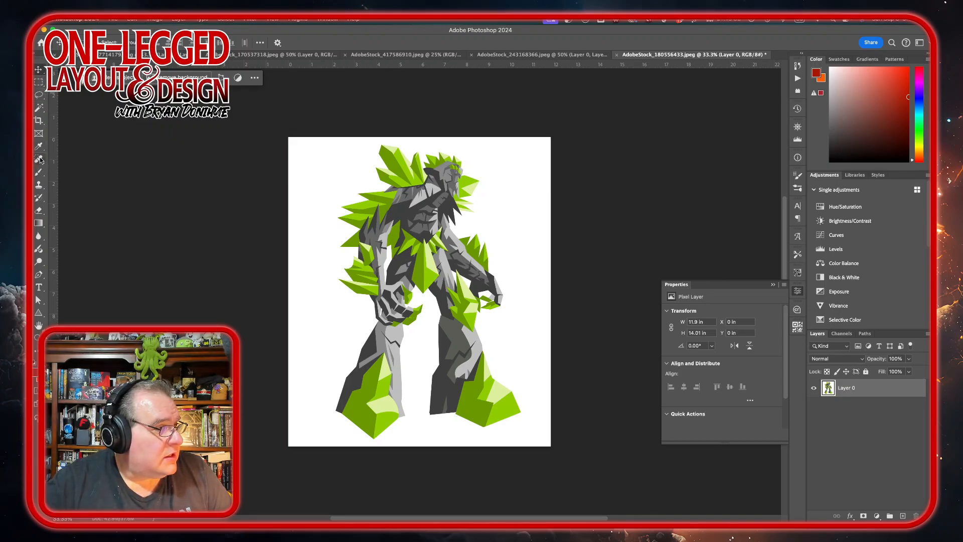
pyautogui.click(39, 108)
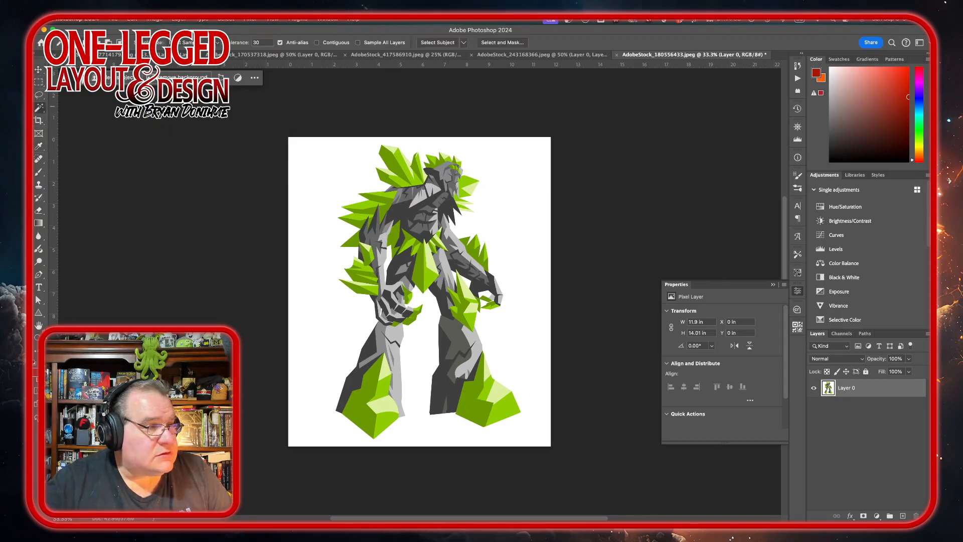
pyautogui.click(340, 172)
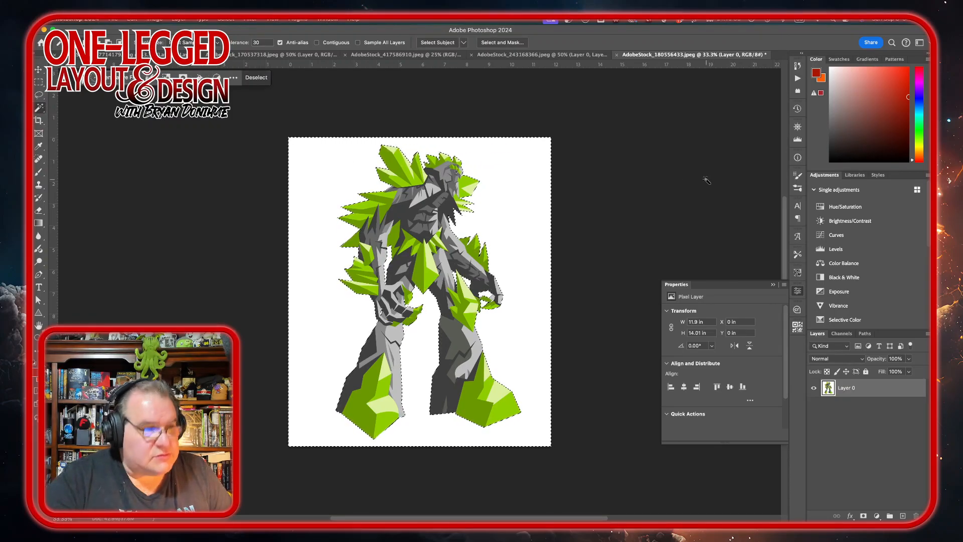
pyautogui.press('Delete')
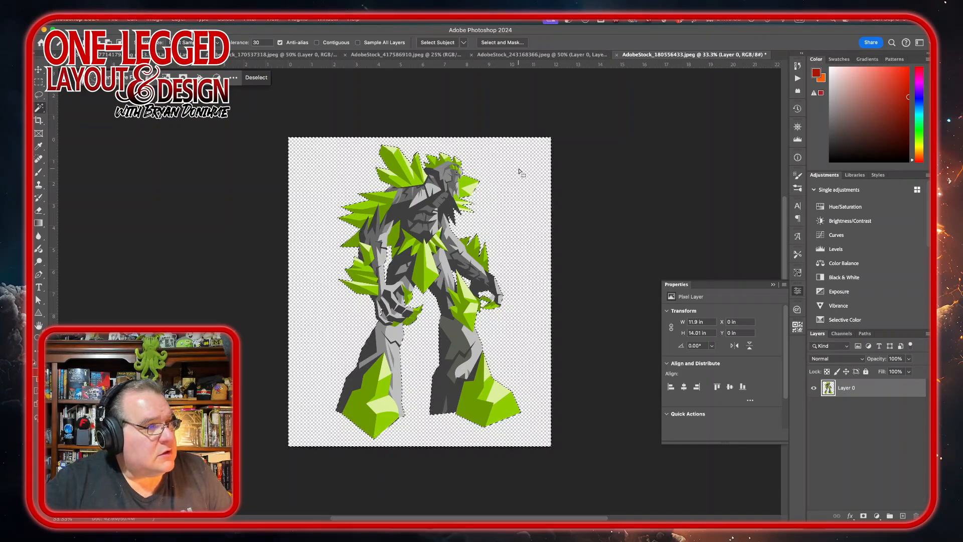
pyautogui.hotkey('ctrl', 'd')
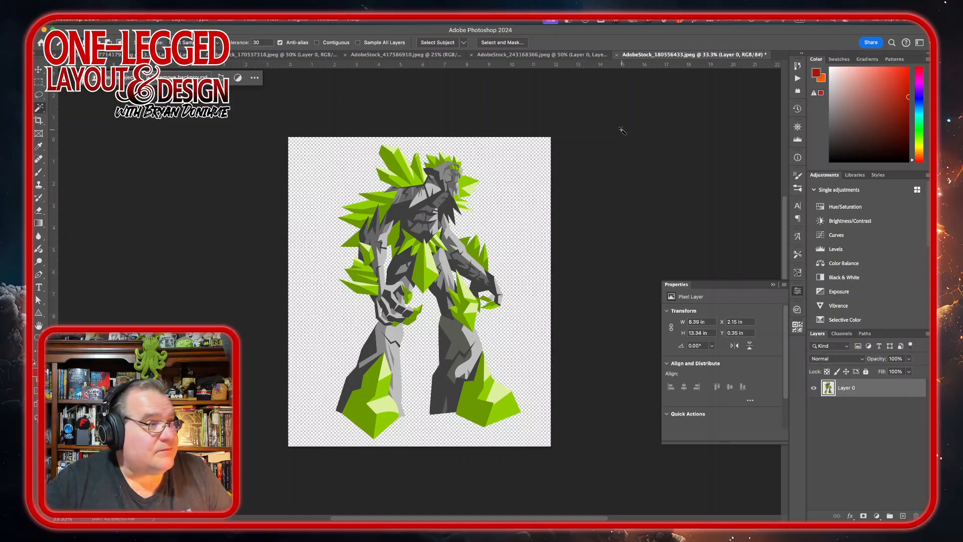
# Step: Apply the Edward Hopper look to the golem artwork using the Topaz Studio 2 filter
pyautogui.click(250, 19)
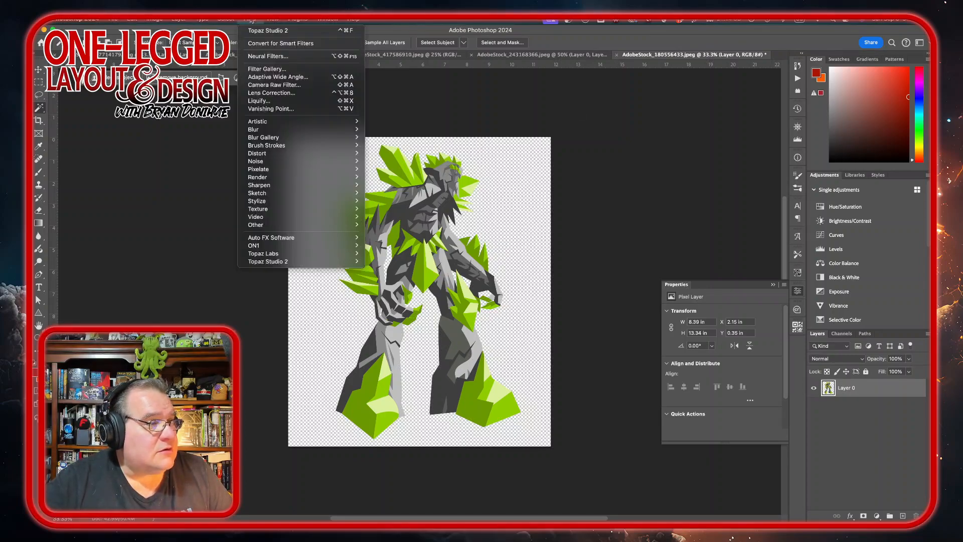
pyautogui.click(260, 30)
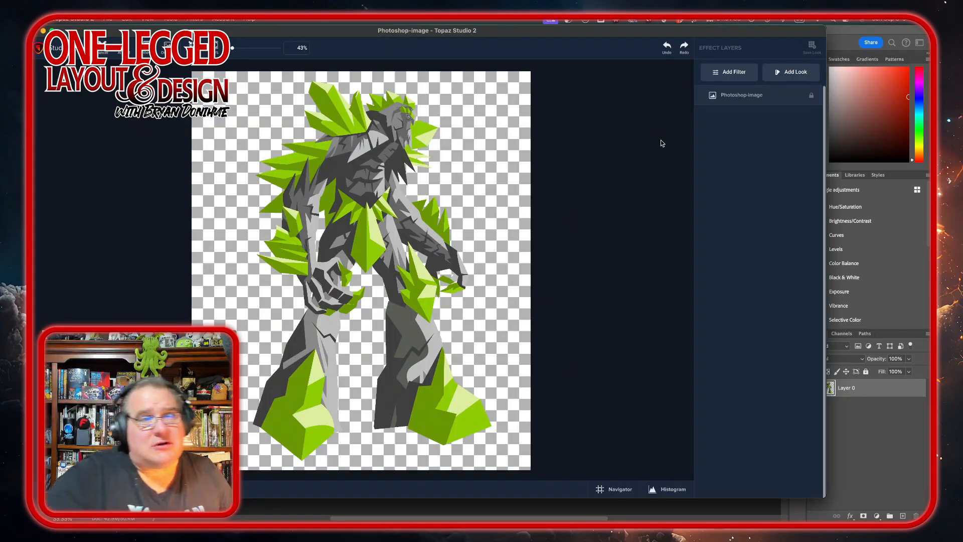
pyautogui.click(793, 75)
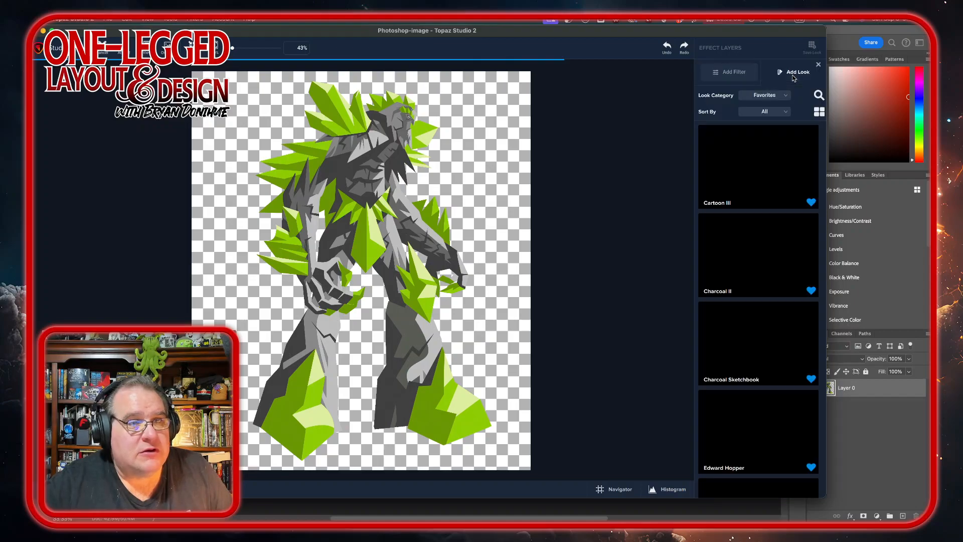
pyautogui.scroll(-5, 821, 346)
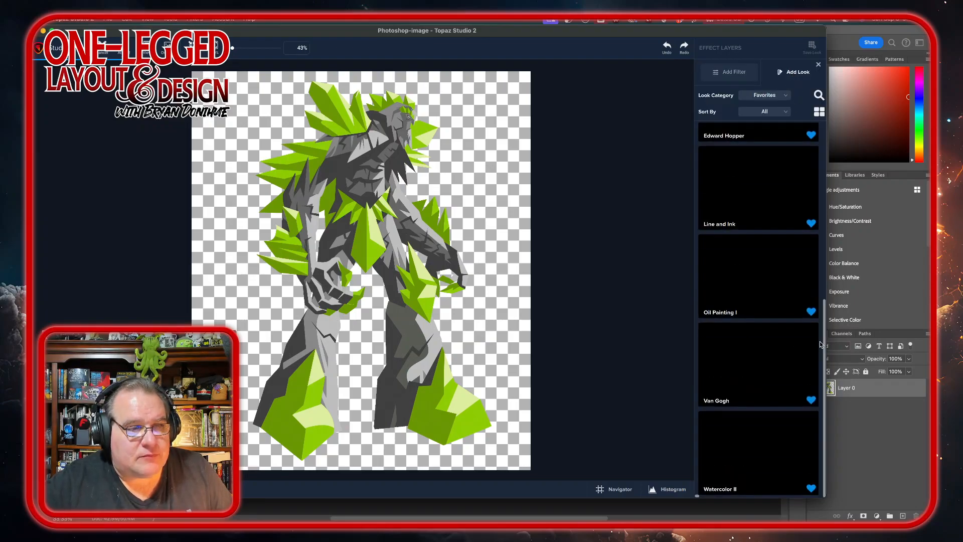
pyautogui.moveTo(805, 391)
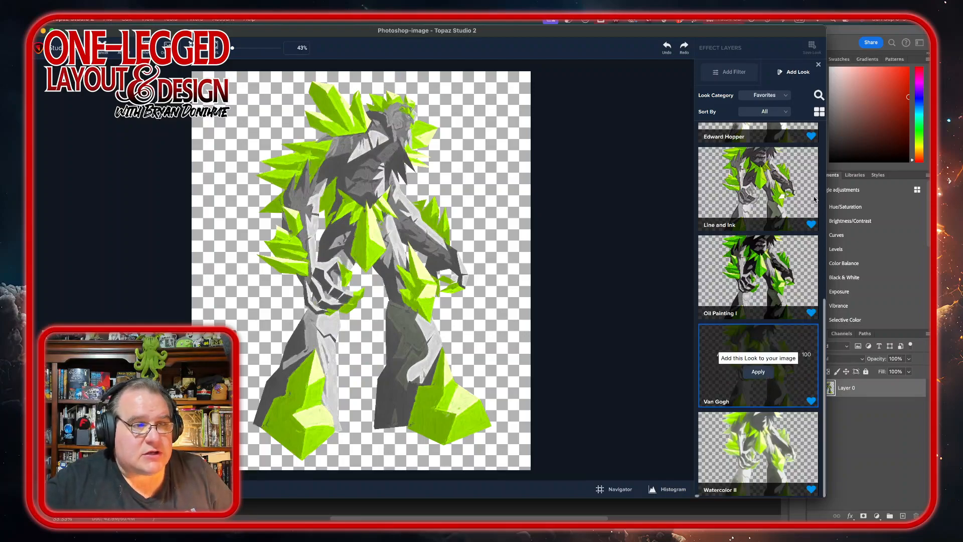
pyautogui.scroll(8, 798, 366)
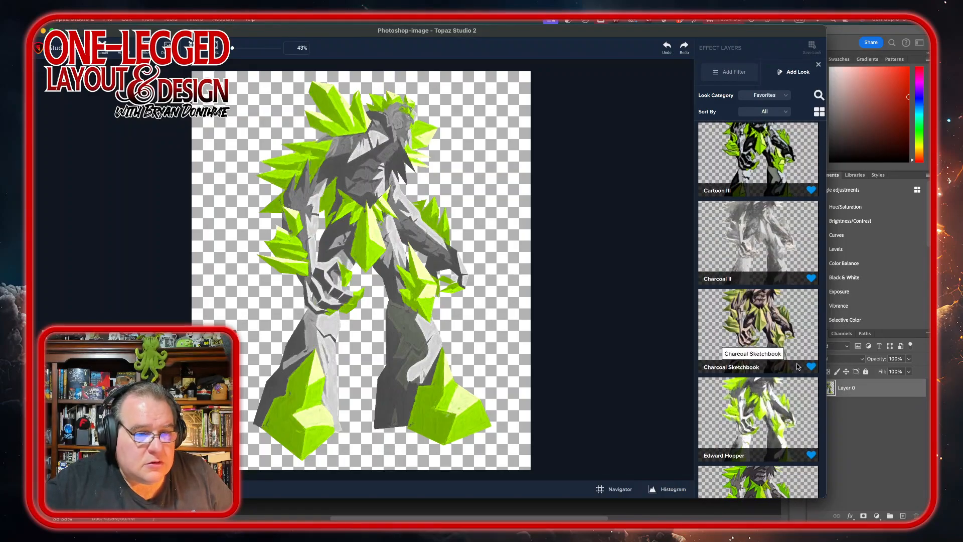
pyautogui.moveTo(809, 421)
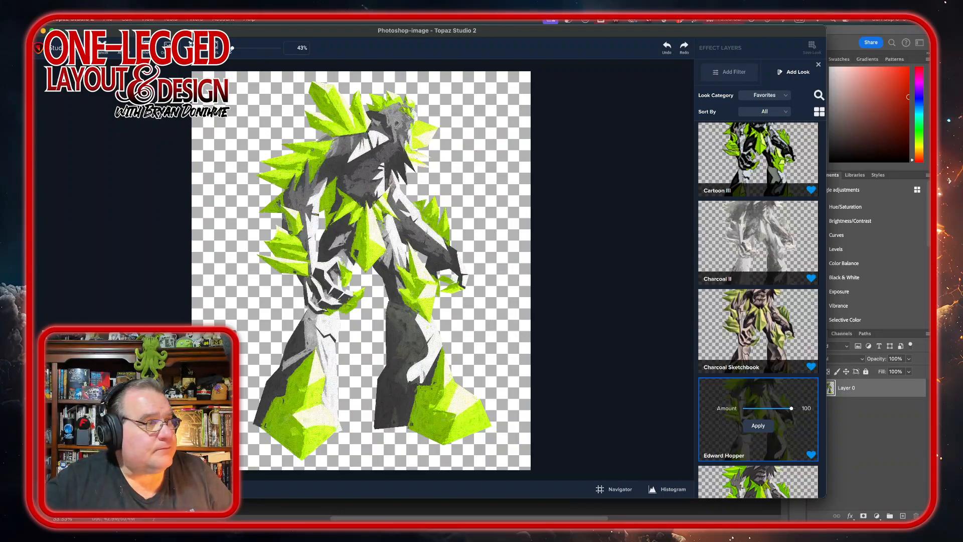
pyautogui.click(759, 425)
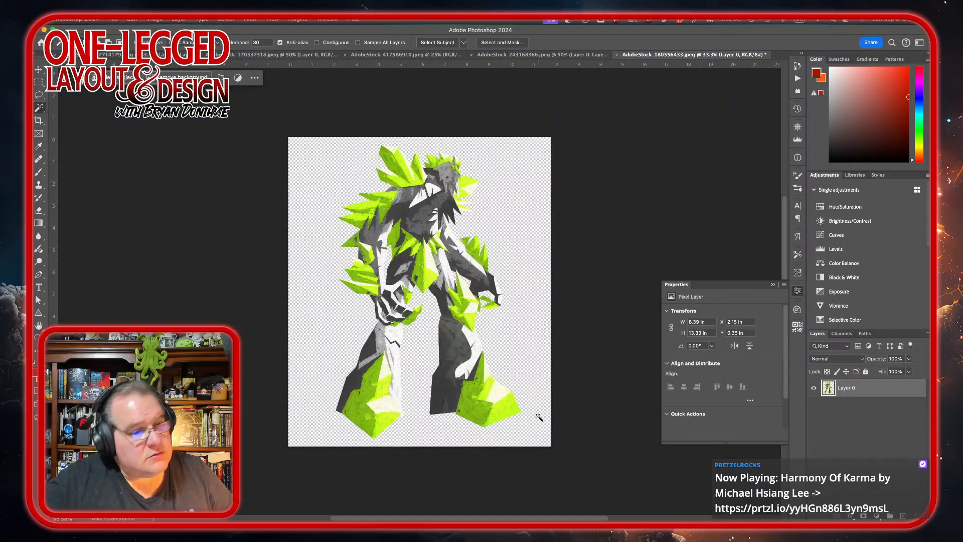
# Step: Export the artwork as a transparent PNG at 33% scale, saved as masked-AdobeStock_180556433.png in the Artwork folder
pyautogui.click(39, 69)
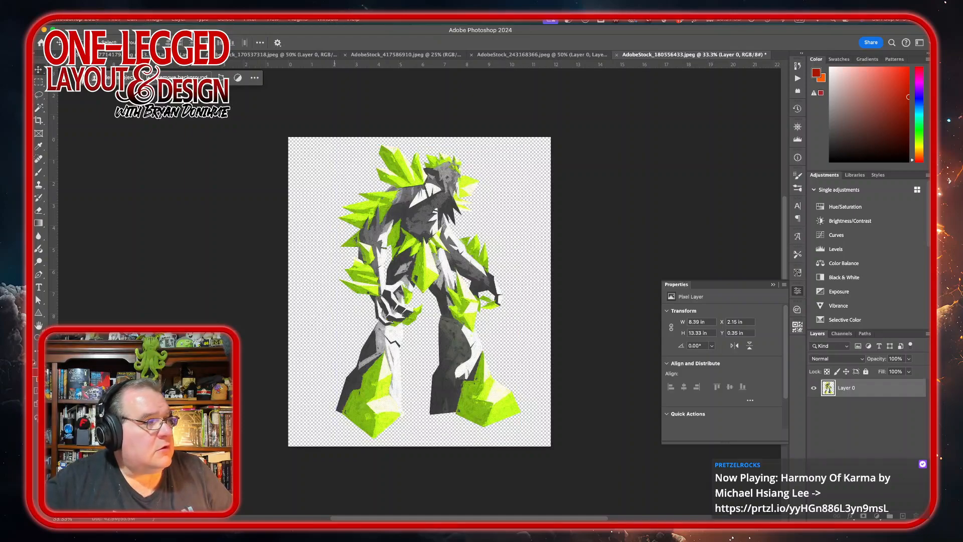
pyautogui.click(114, 20)
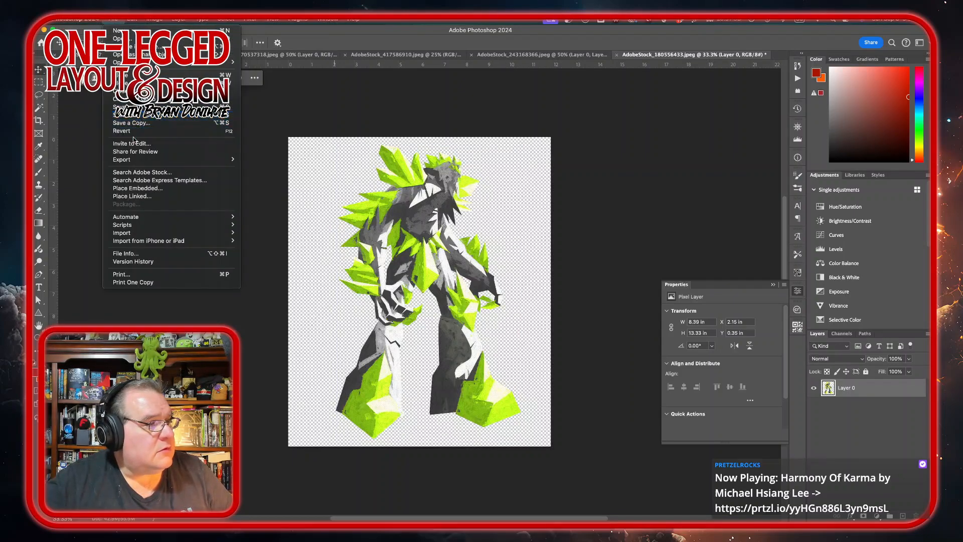
pyautogui.moveTo(201, 159)
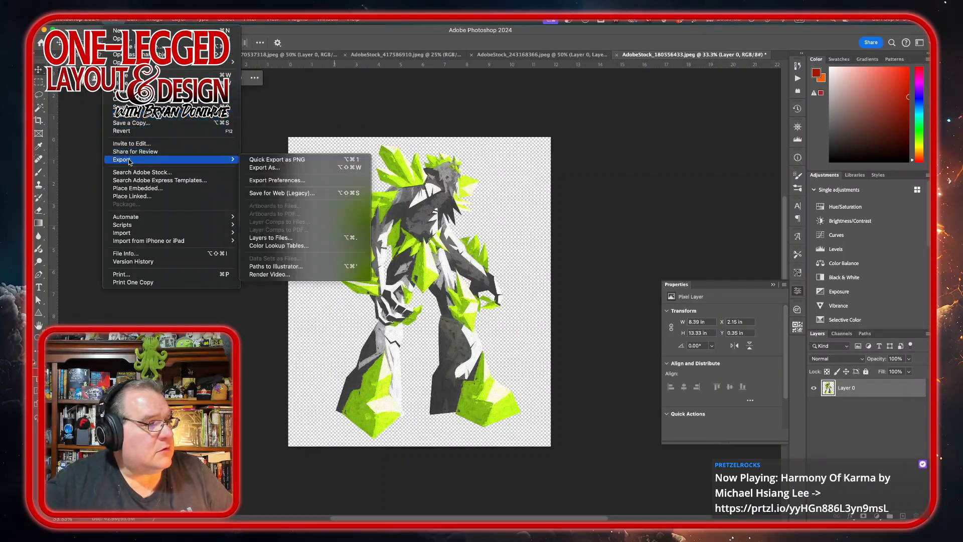
pyautogui.click(305, 171)
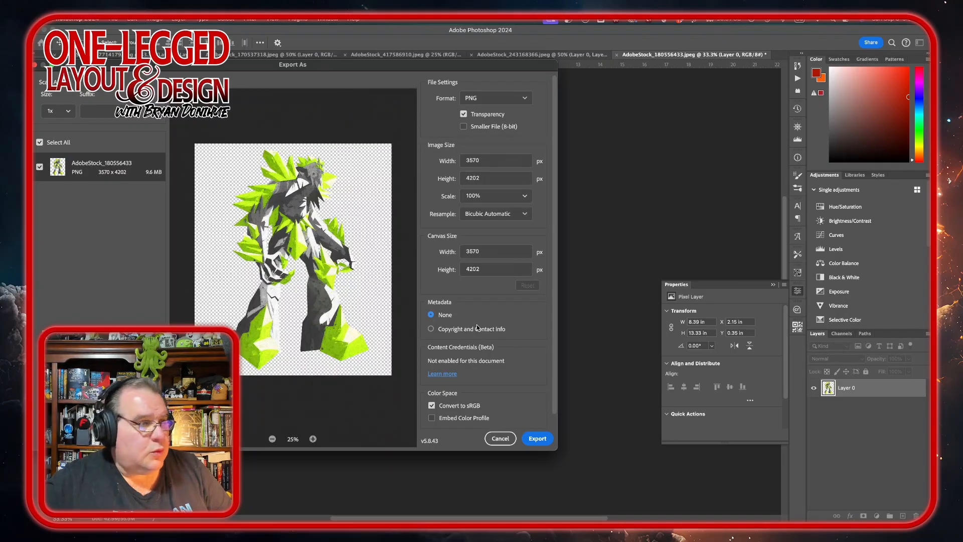
pyautogui.click(525, 196)
pyautogui.click(498, 246)
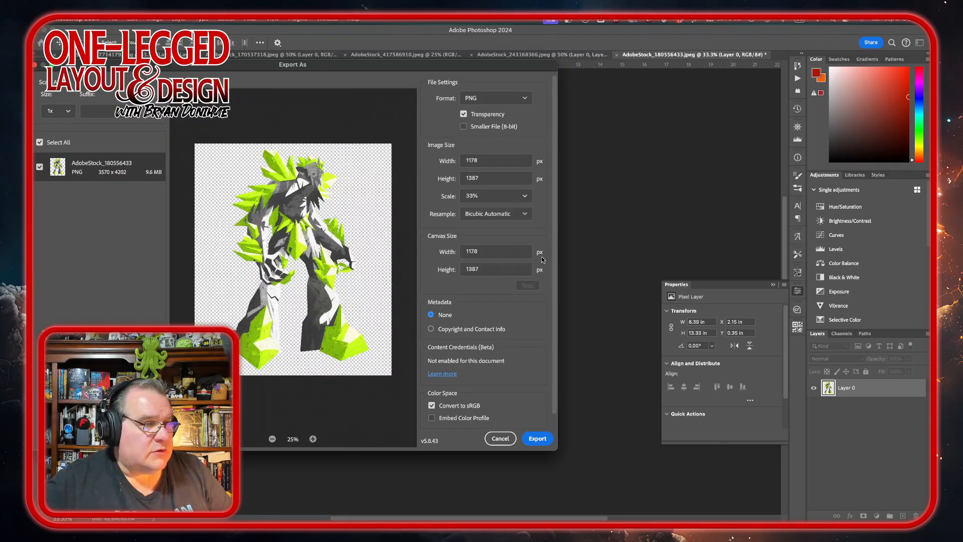
pyautogui.click(538, 438)
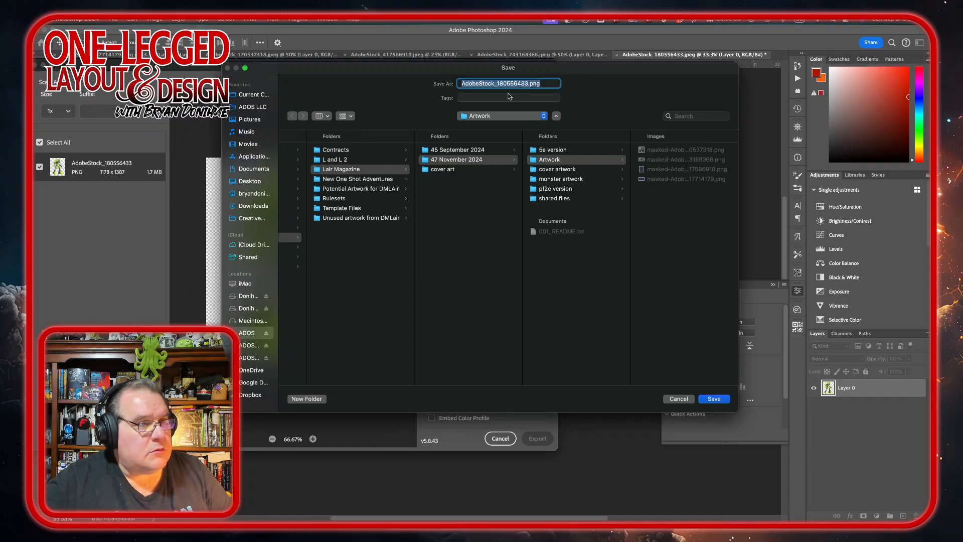
pyautogui.click(462, 83)
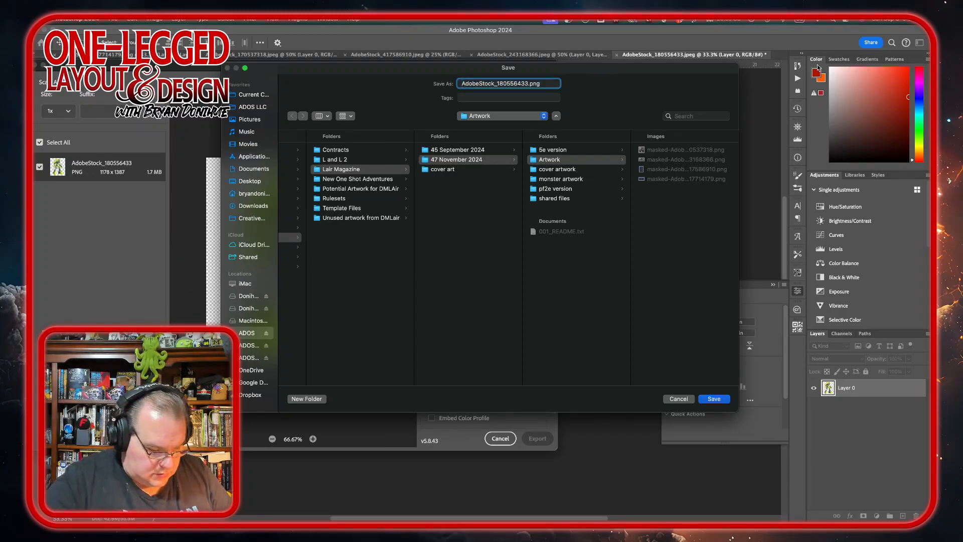
pyautogui.write('masked-')
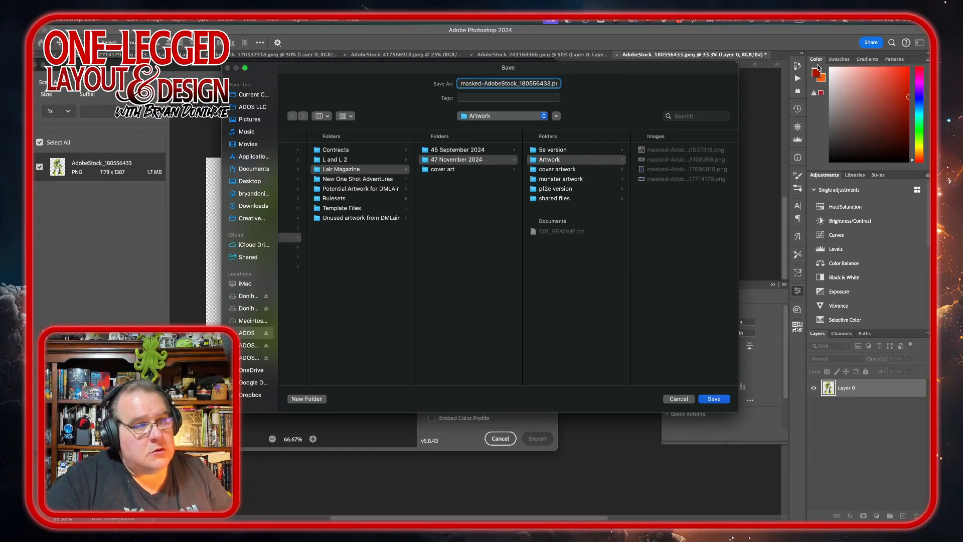
pyautogui.press('Return')
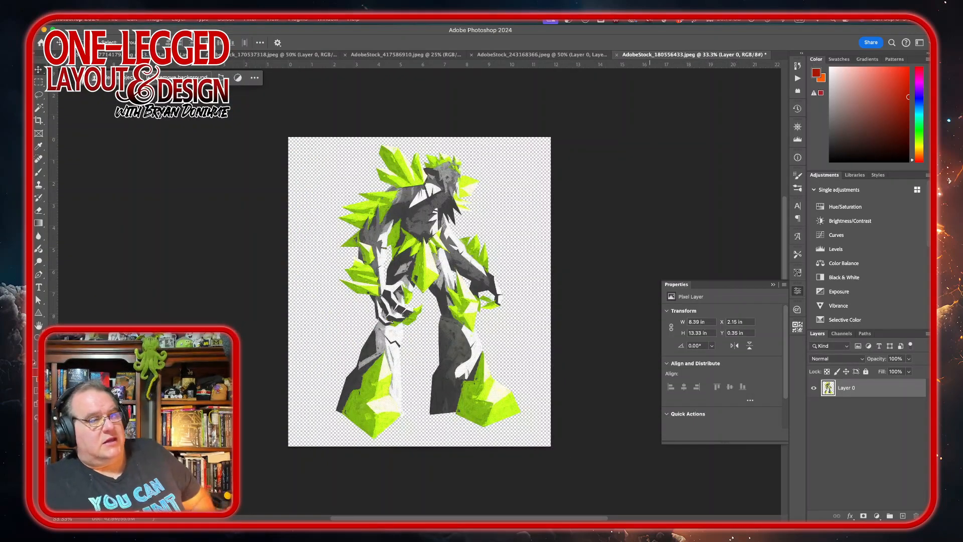
# Step: Close the golem artwork document without saving changes
pyautogui.click(615, 56)
pyautogui.click(480, 217)
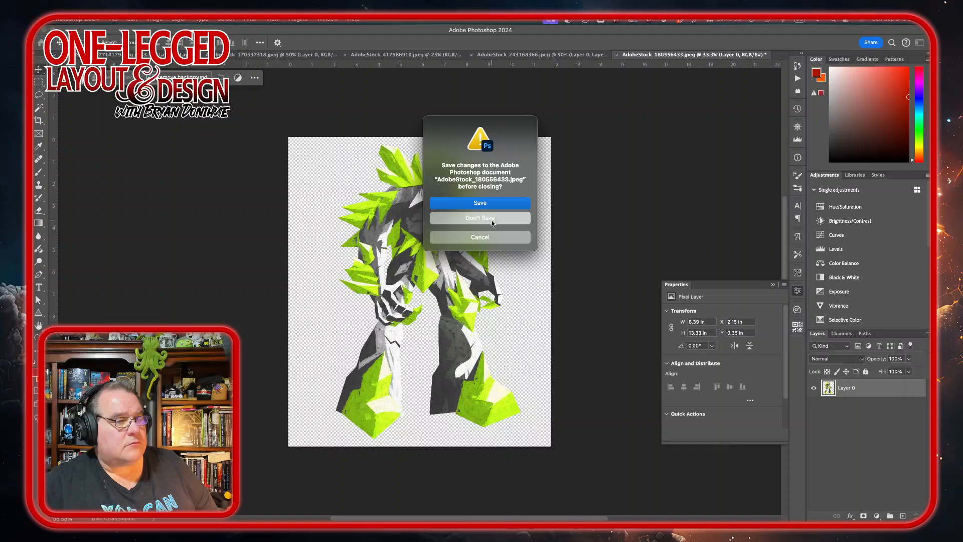
pyautogui.moveTo(287, 509)
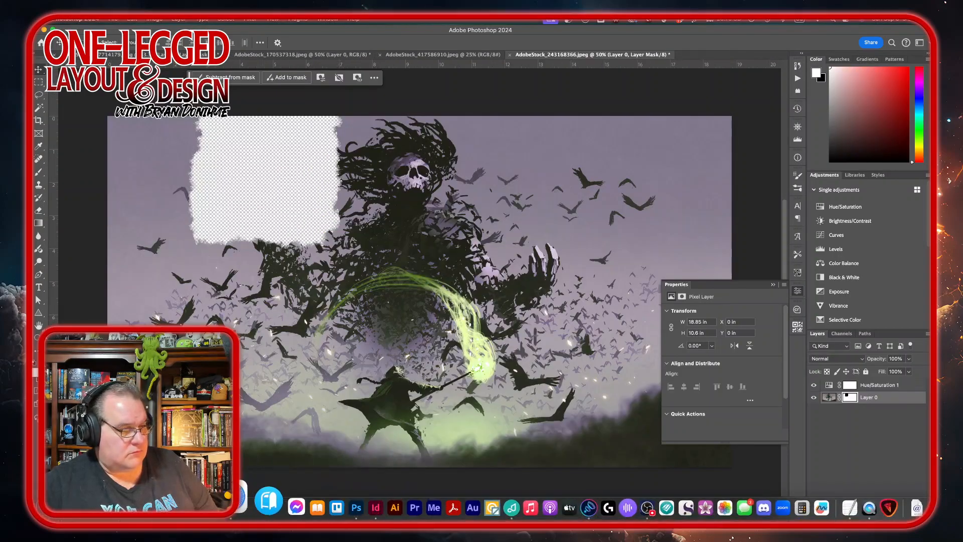
# Step: Place masked-AdobeStock_180556433.png from the Artwork folder onto the Vitreous Vigil spread, drawing its frame across the lower pages
pyautogui.click(49, 506)
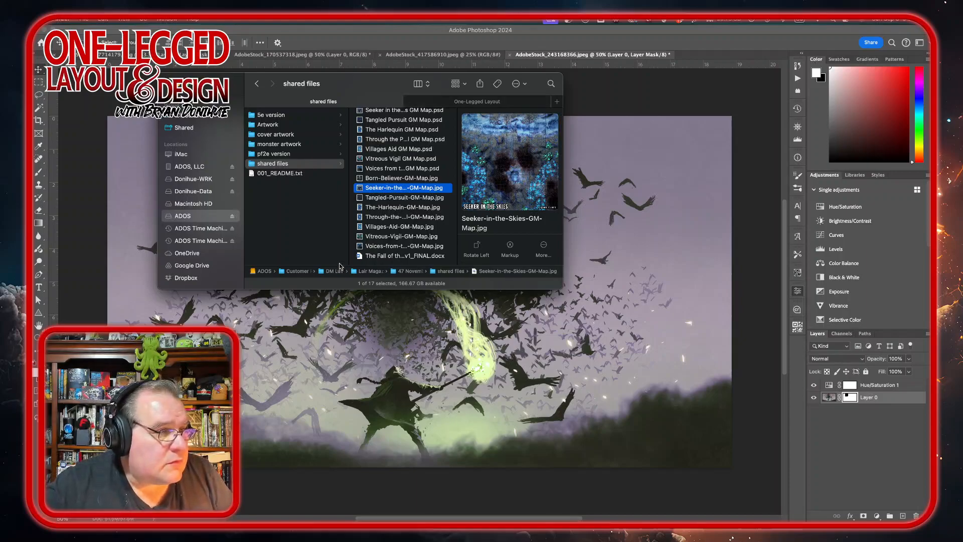
pyautogui.click(275, 127)
pyautogui.moveTo(275, 499)
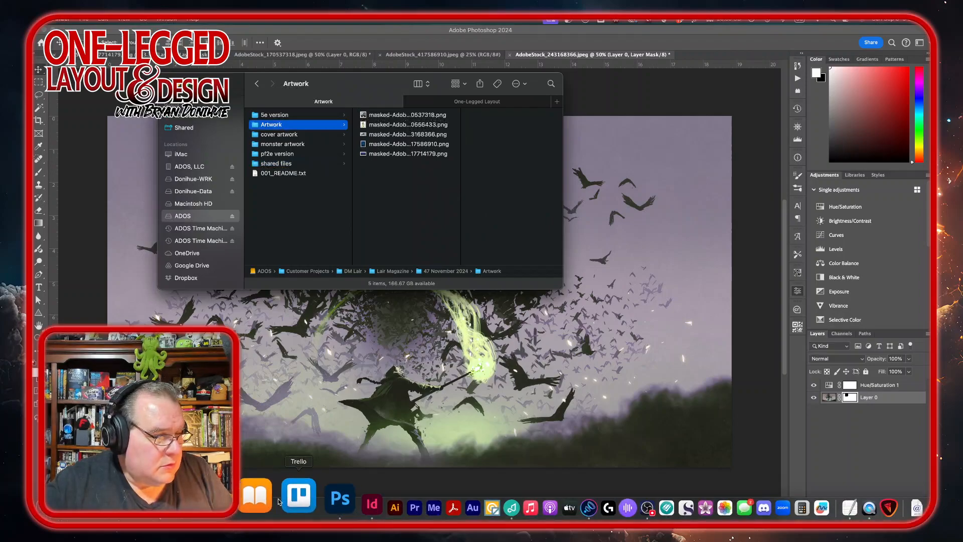
pyautogui.click(324, 494)
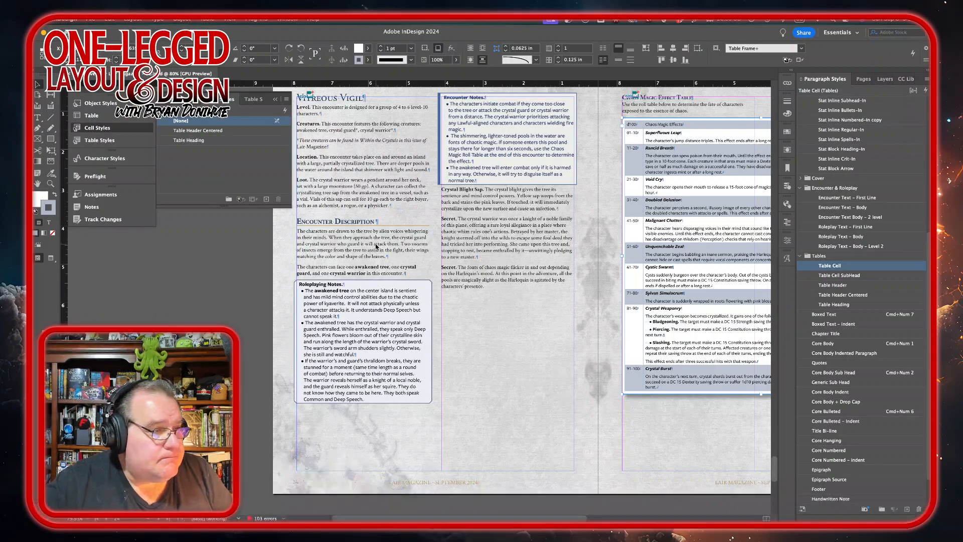
pyautogui.moveTo(321, 522)
pyautogui.click(219, 514)
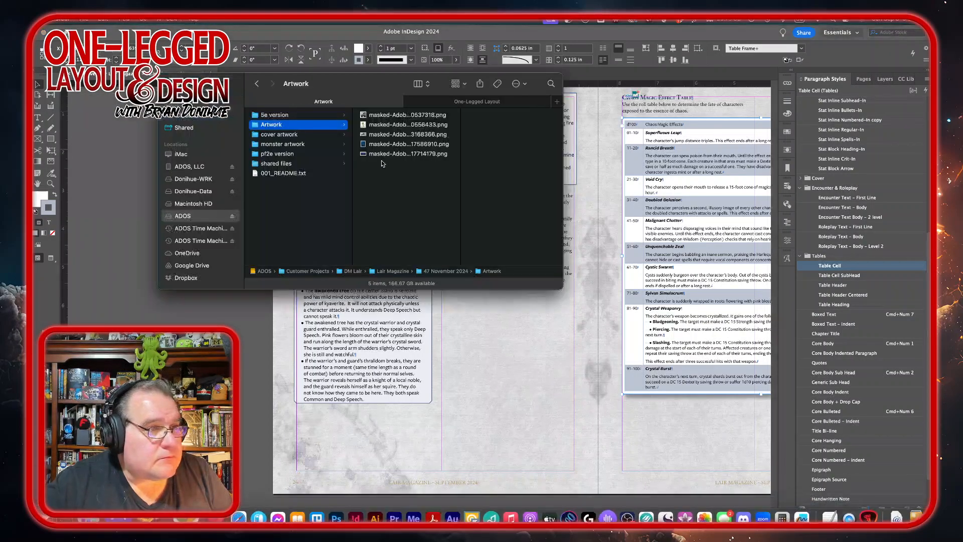
pyautogui.moveTo(382, 125); pyautogui.dragTo(221, 375)
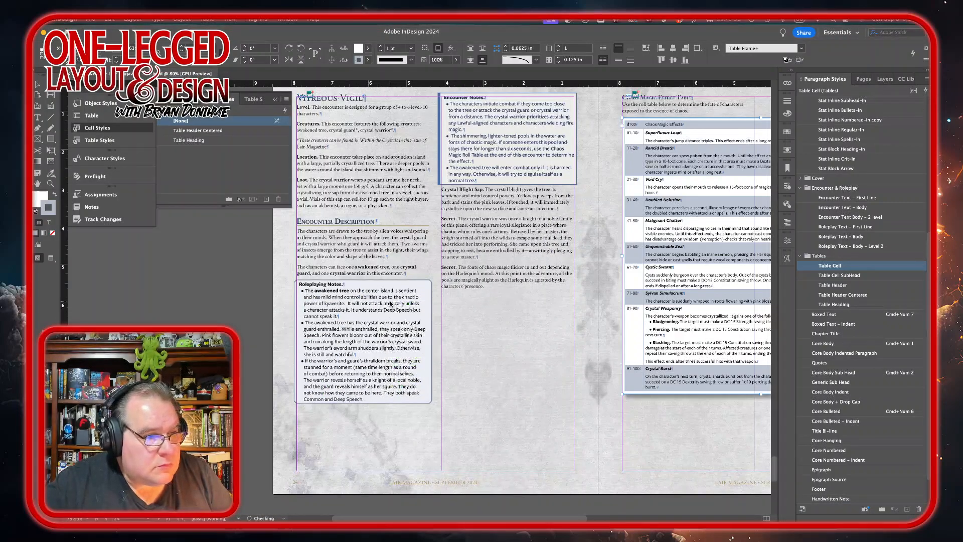
pyautogui.moveTo(390, 302); pyautogui.dragTo(616, 487)
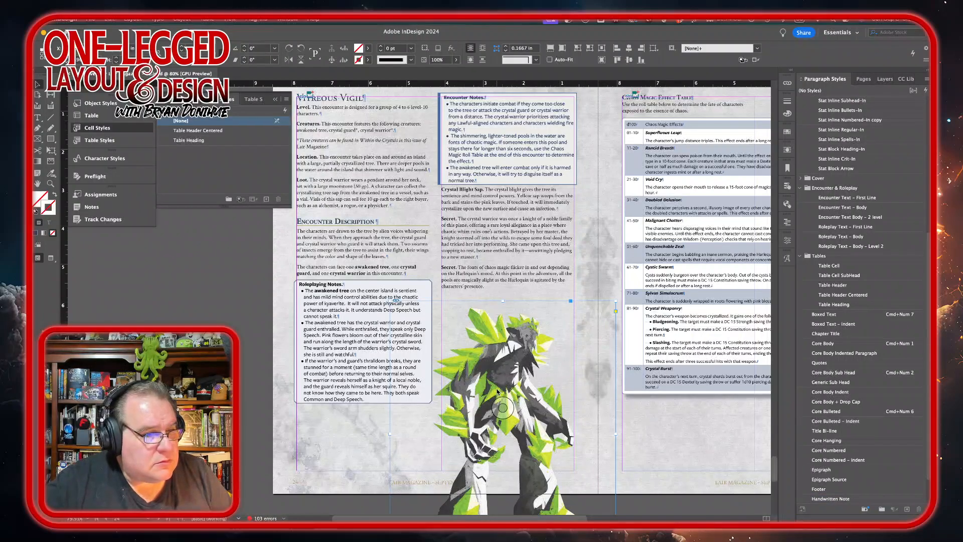
# Step: Move and enlarge the golem image so it sits at the bottom of the Vitreous Vigil spread
pyautogui.moveTo(498, 393); pyautogui.dragTo(488, 370)
pyautogui.scroll(-5, 556, 382)
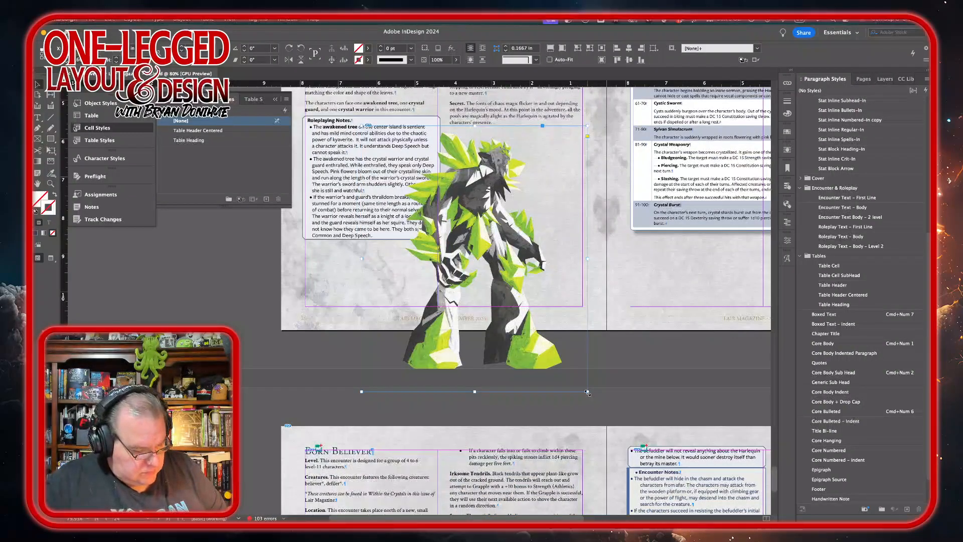
pyautogui.moveTo(587, 393); pyautogui.dragTo(628, 439)
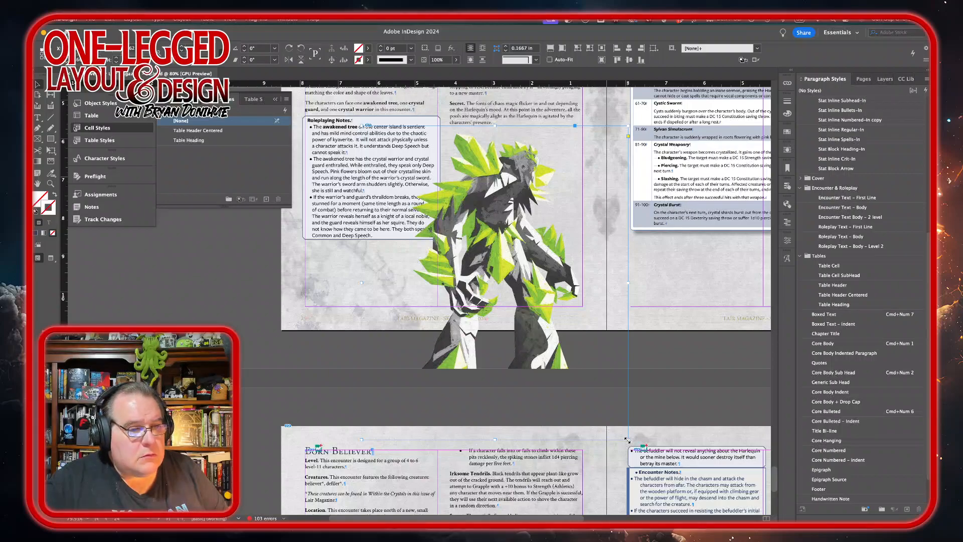
pyautogui.moveTo(628, 440); pyautogui.dragTo(663, 479)
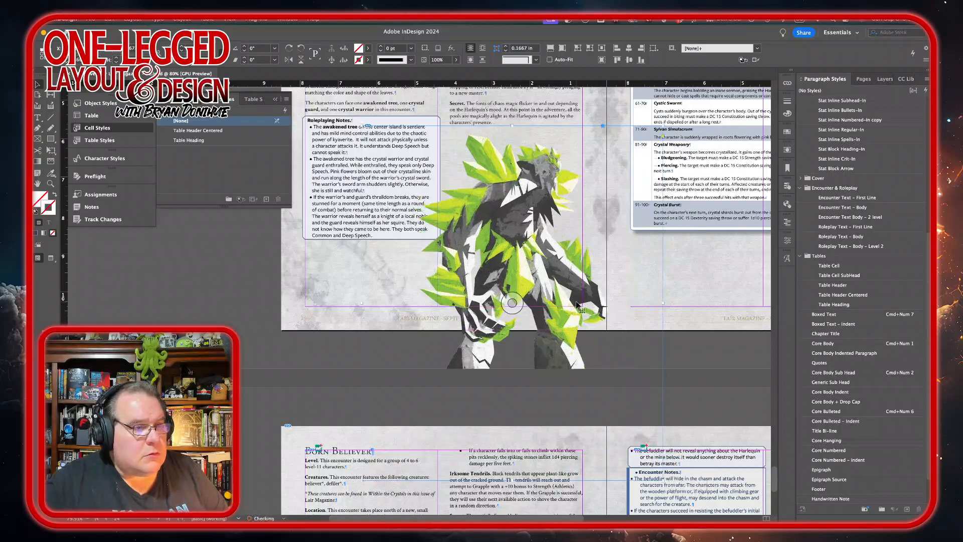
pyautogui.press('super+z')
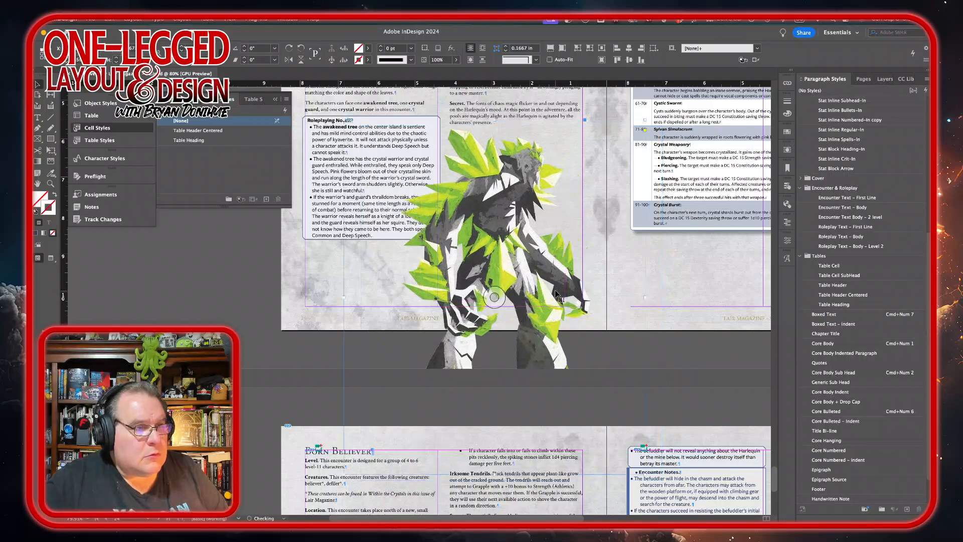
pyautogui.scroll(-1, 550, 333)
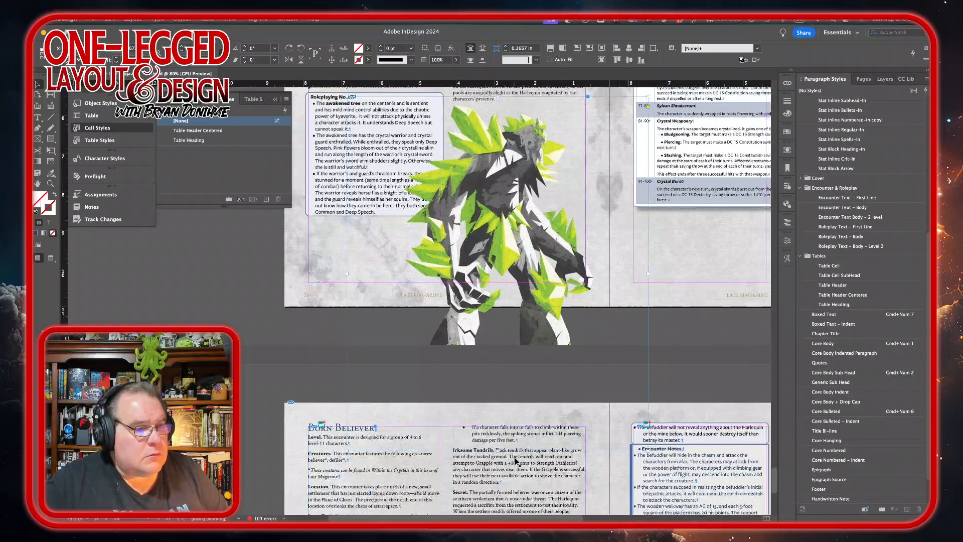
pyautogui.moveTo(502, 406); pyautogui.dragTo(512, 306)
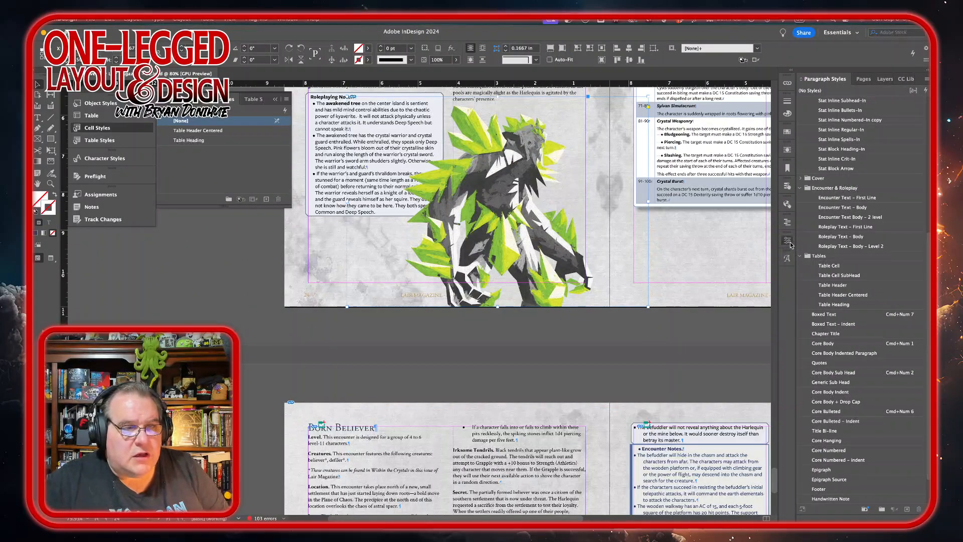
# Step: Send the golem image to the back, behind the text frames
pyautogui.click(789, 242)
pyautogui.scroll(-4, 775, 309)
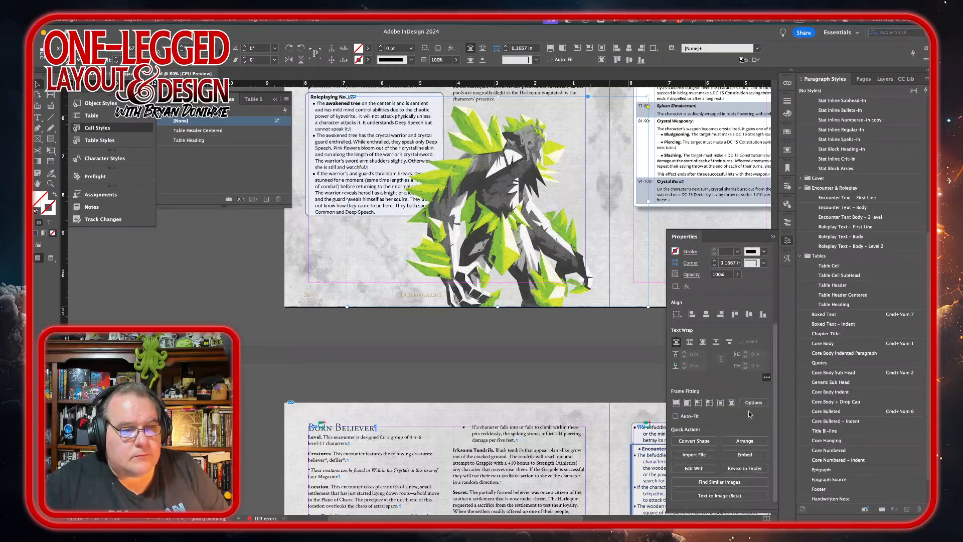
pyautogui.click(743, 446)
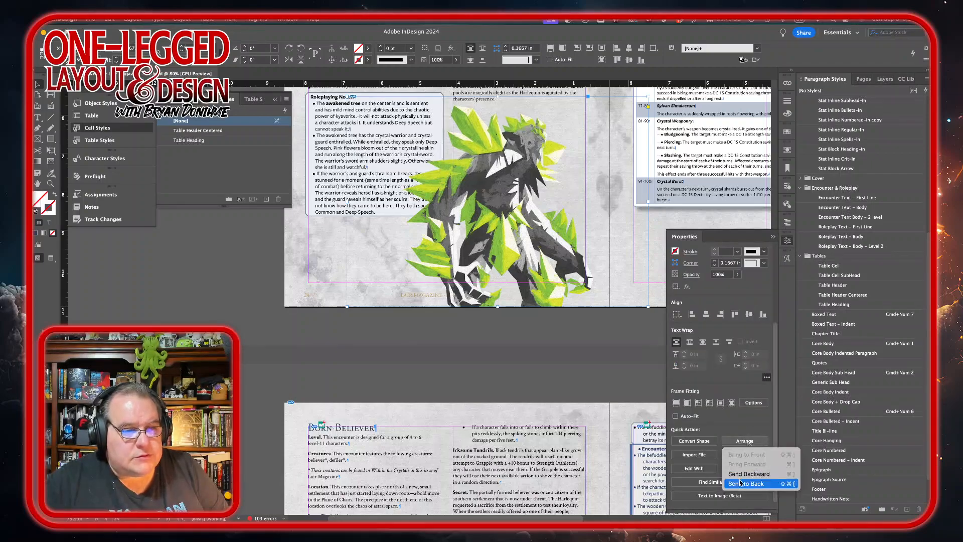
pyautogui.click(757, 486)
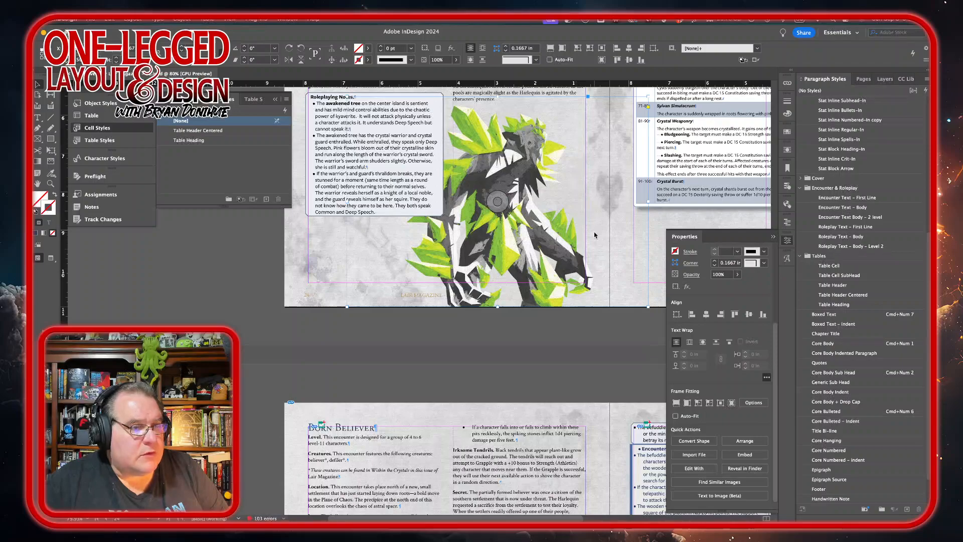
# Step: Trim the golem frame's right and left edges inward to fit the spread
pyautogui.click(341, 273)
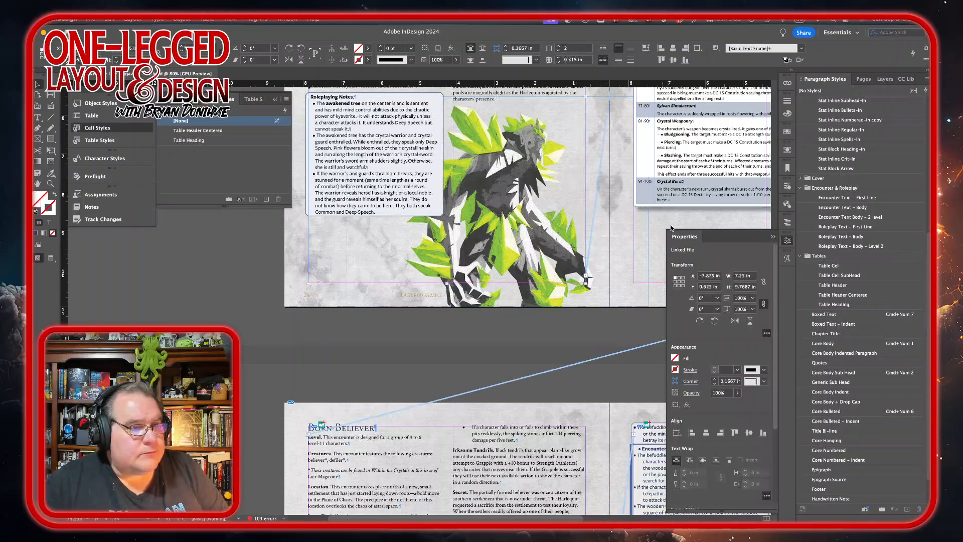
pyautogui.click(644, 211)
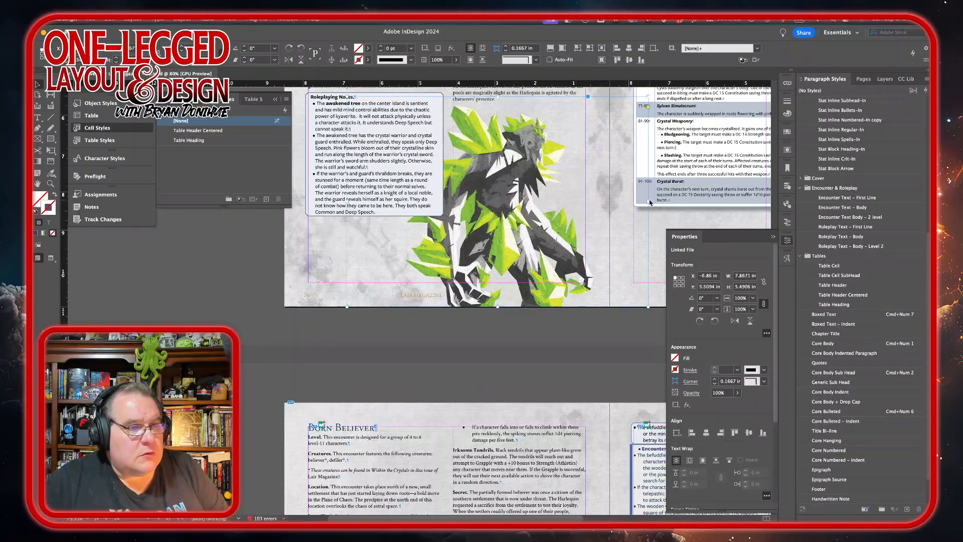
pyautogui.moveTo(649, 203); pyautogui.dragTo(611, 204)
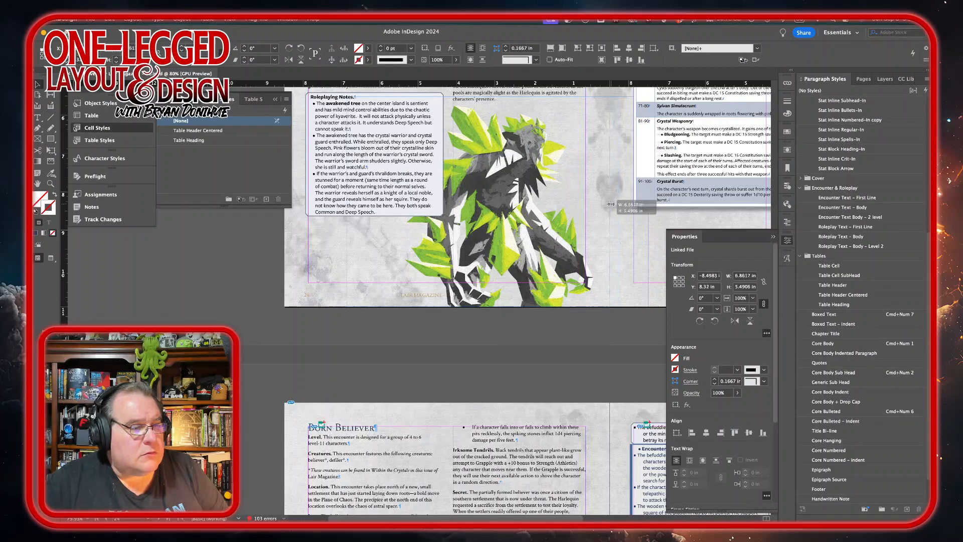
pyautogui.moveTo(347, 201); pyautogui.dragTo(398, 201)
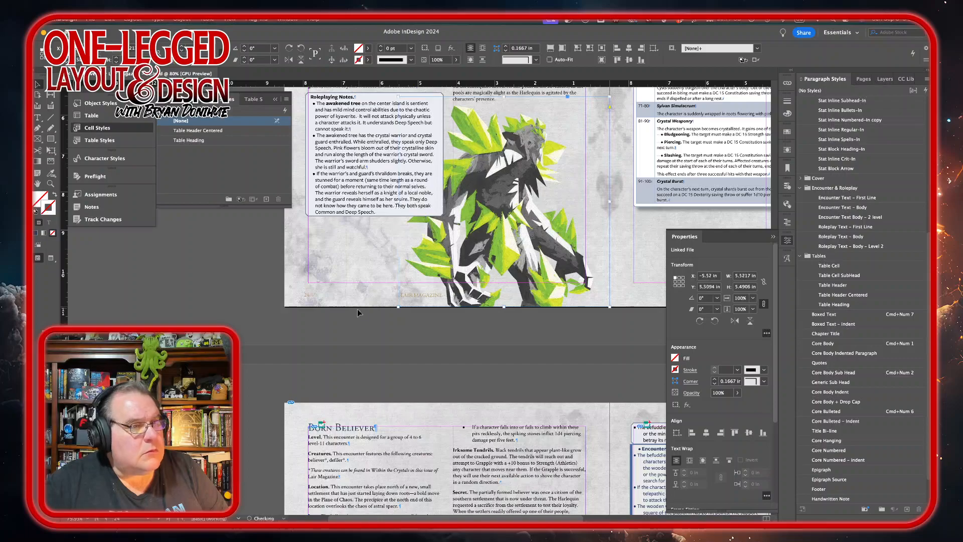
pyautogui.click(370, 366)
# Step: Reapply the Heading 1 ToC paragraph style to the Vitreous Vigil heading to clear its override
pyautogui.scroll(3, 504, 340)
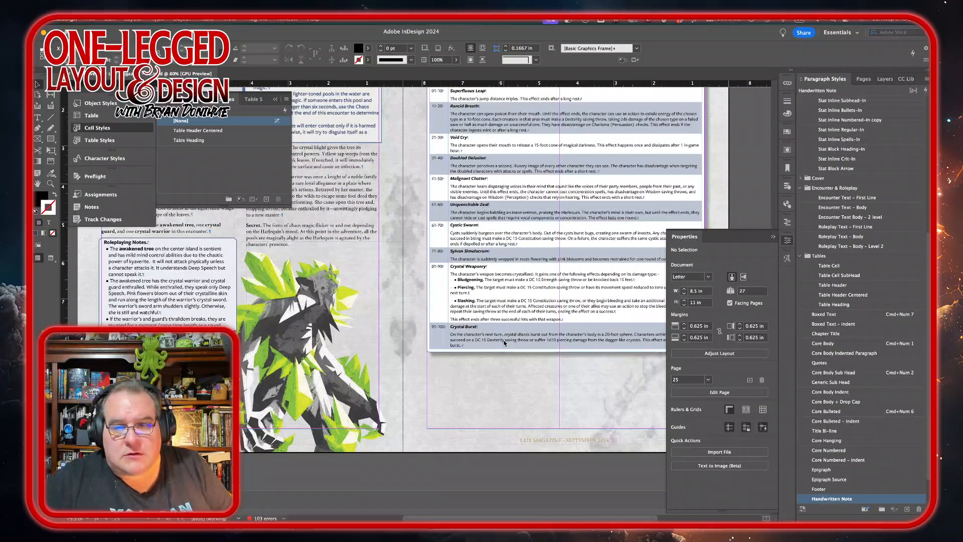
pyautogui.scroll(-3, 504, 343)
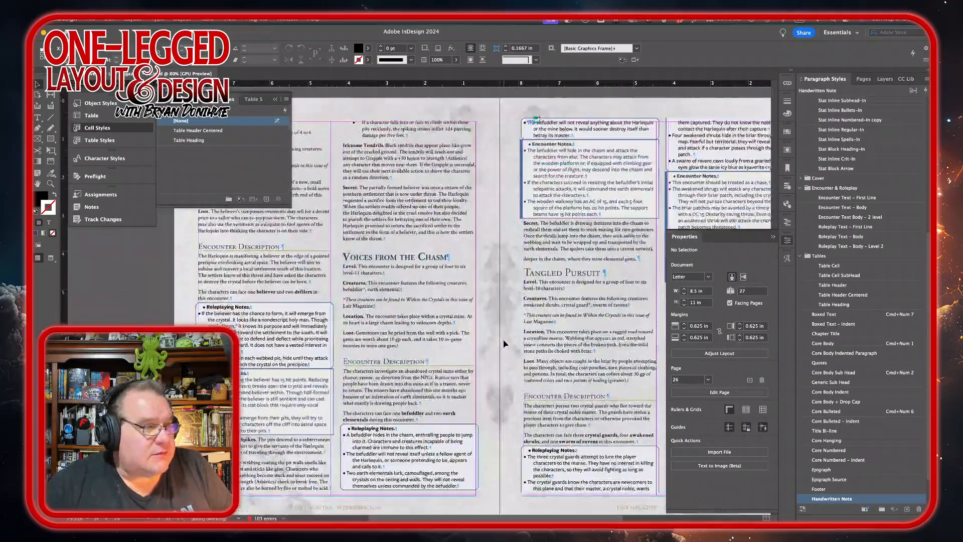
pyautogui.scroll(10, 504, 343)
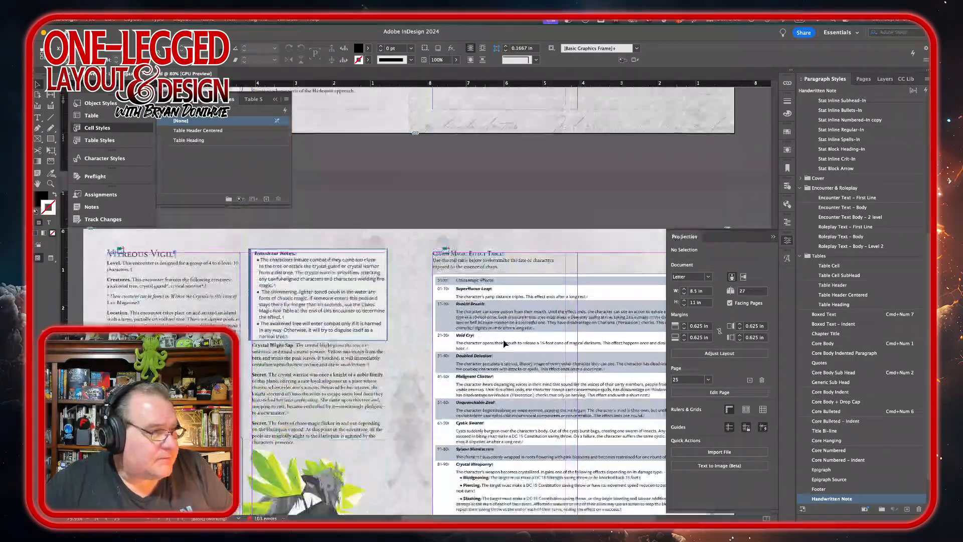
pyautogui.scroll(10, 504, 343)
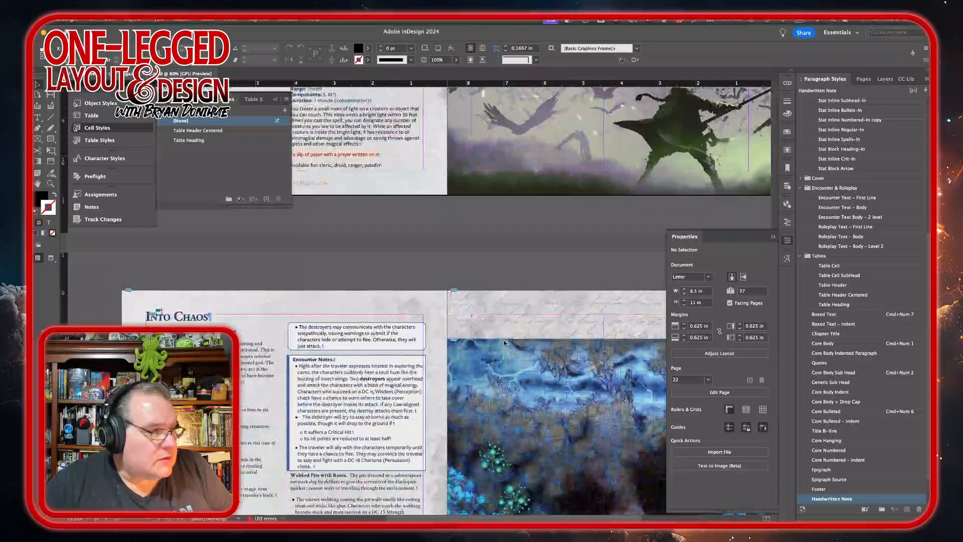
pyautogui.scroll(-10, 504, 343)
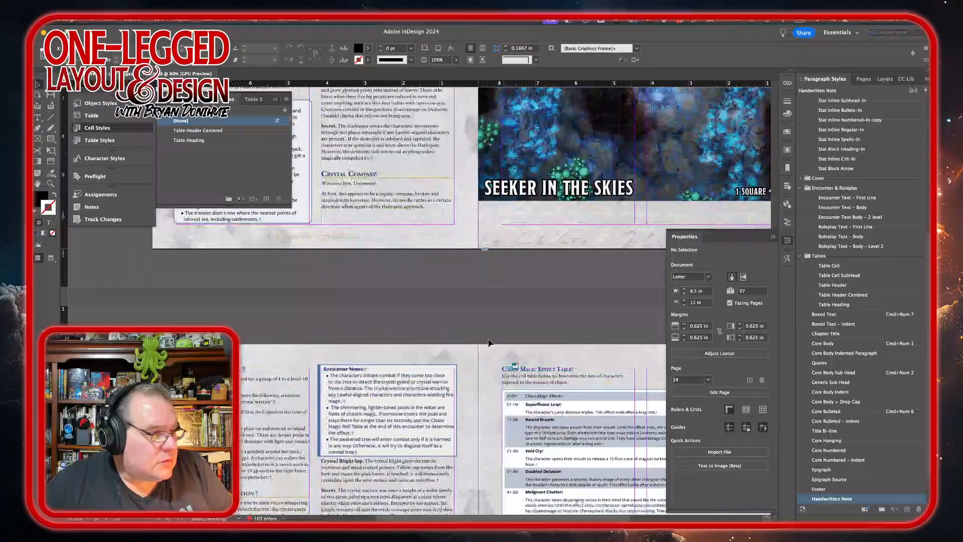
pyautogui.doubleClick(245, 375)
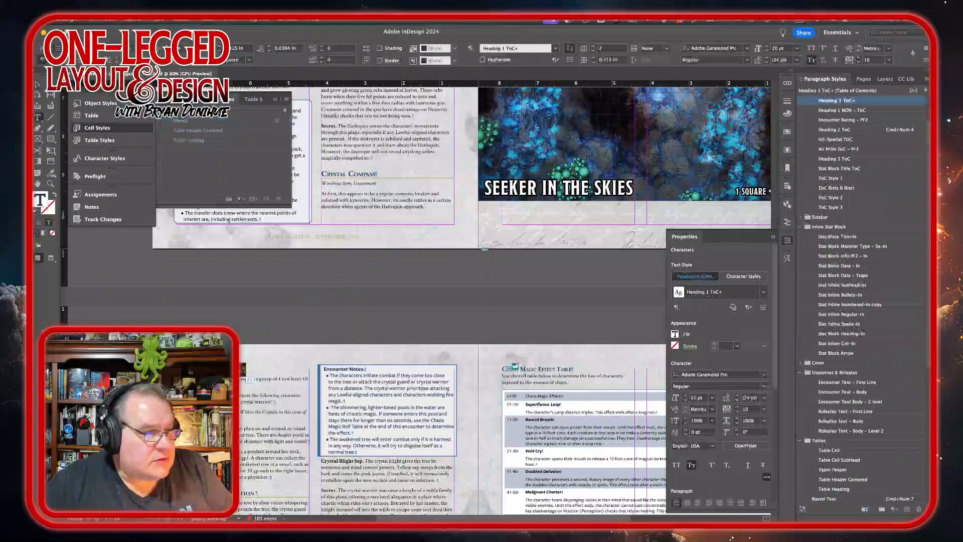
pyautogui.keyDown('alt'); pyautogui.click(875, 103); pyautogui.keyUp('alt')
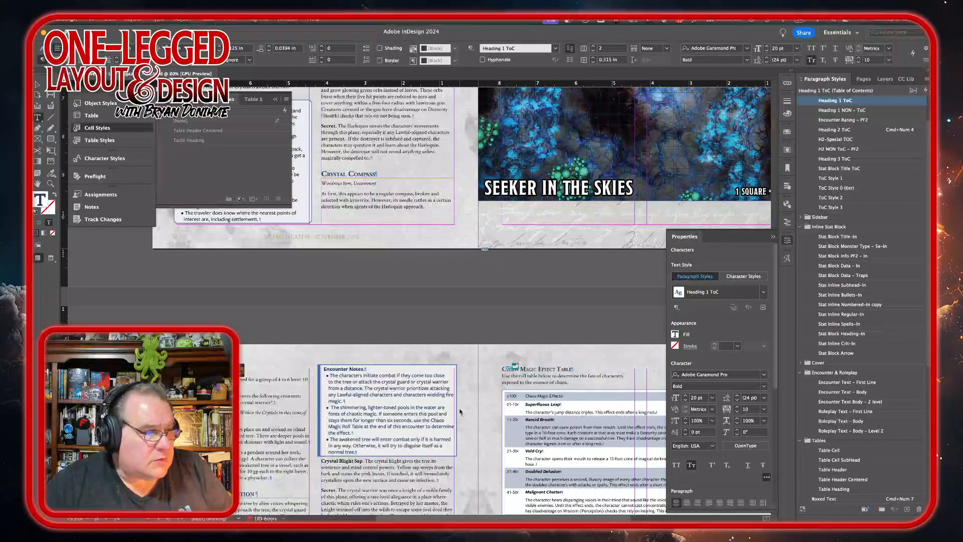
# Step: Add a new page to the end of the document after the 24–25 spread
pyautogui.scroll(-10, 474, 414)
pyautogui.hscroll(4, 491, 408)
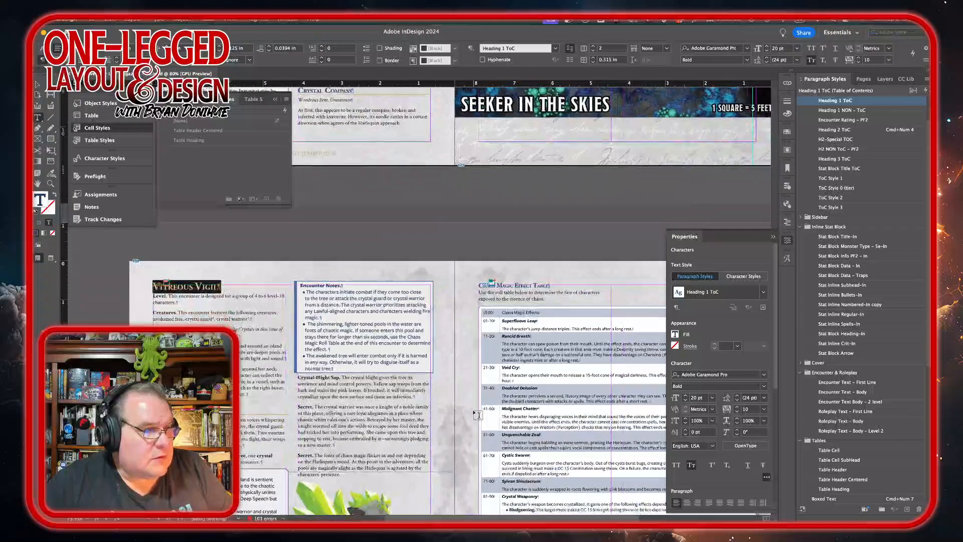
pyautogui.press('F7')
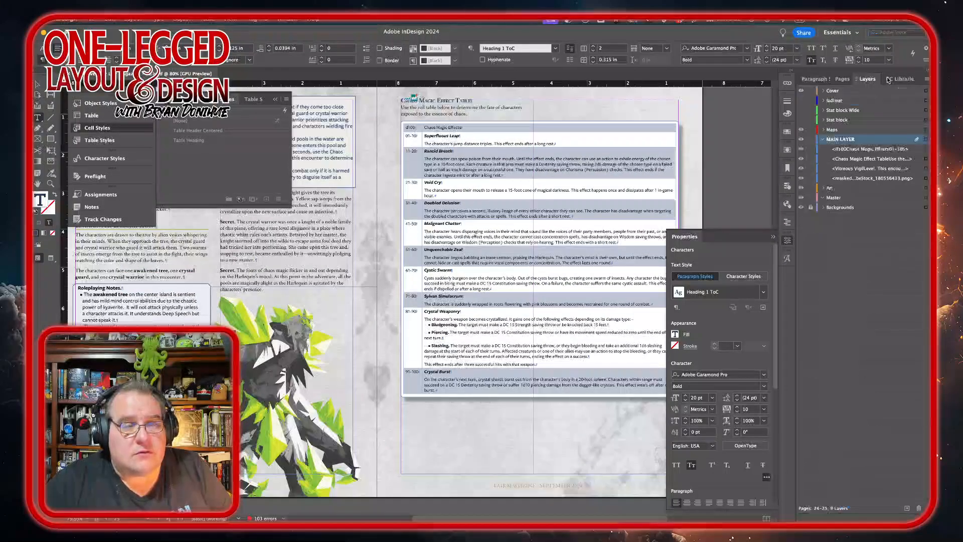
pyautogui.click(842, 81)
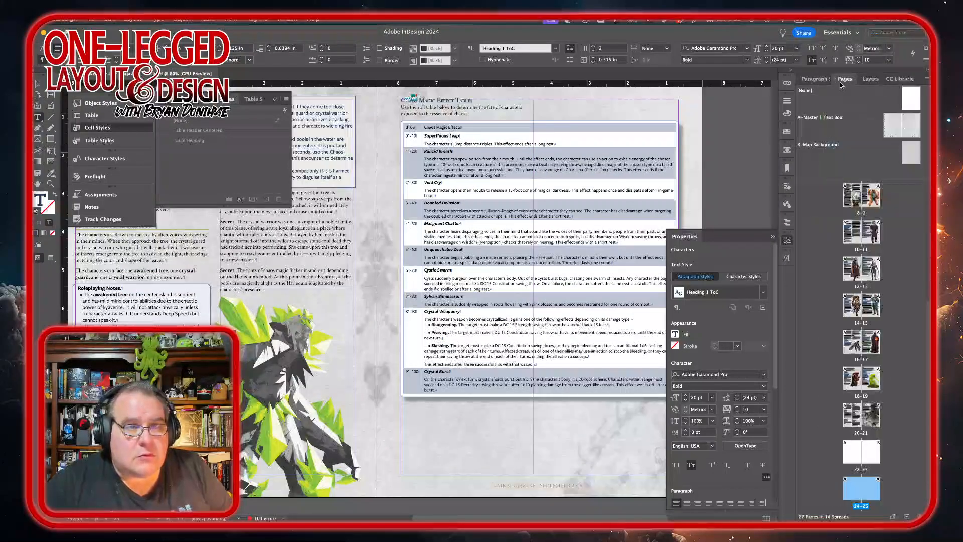
pyautogui.doubleClick(873, 498)
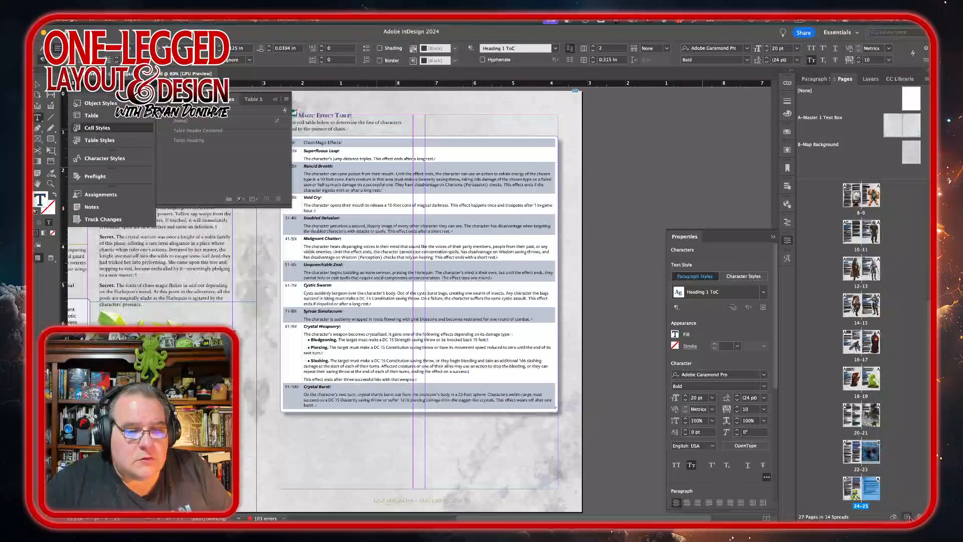
pyautogui.click(908, 516)
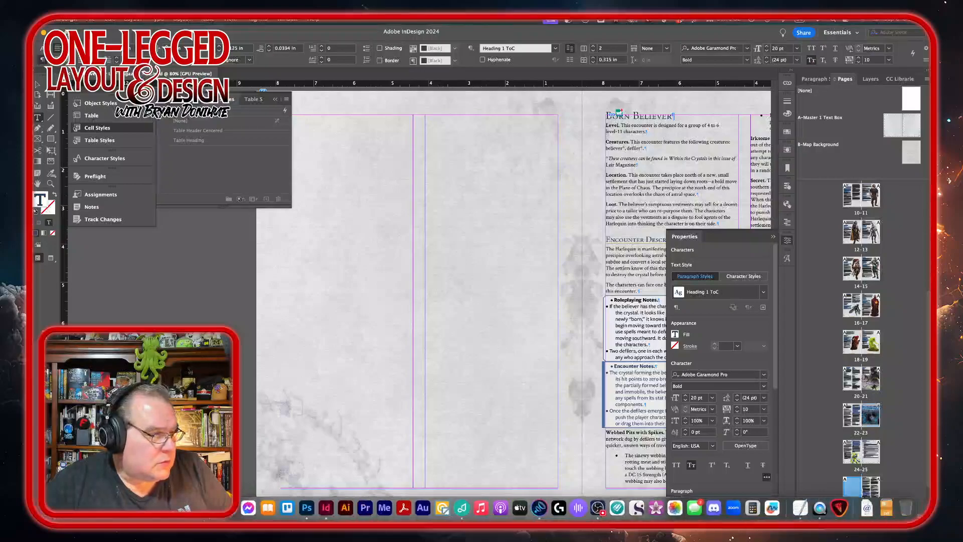
# Step: Apply the B-Map Background parent to the new page
pyautogui.rightClick(852, 487)
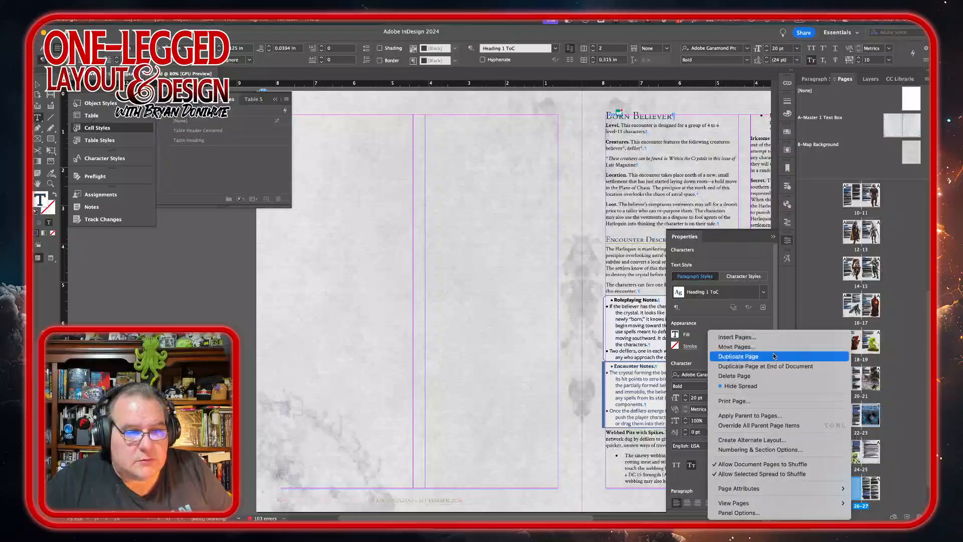
pyautogui.click(755, 415)
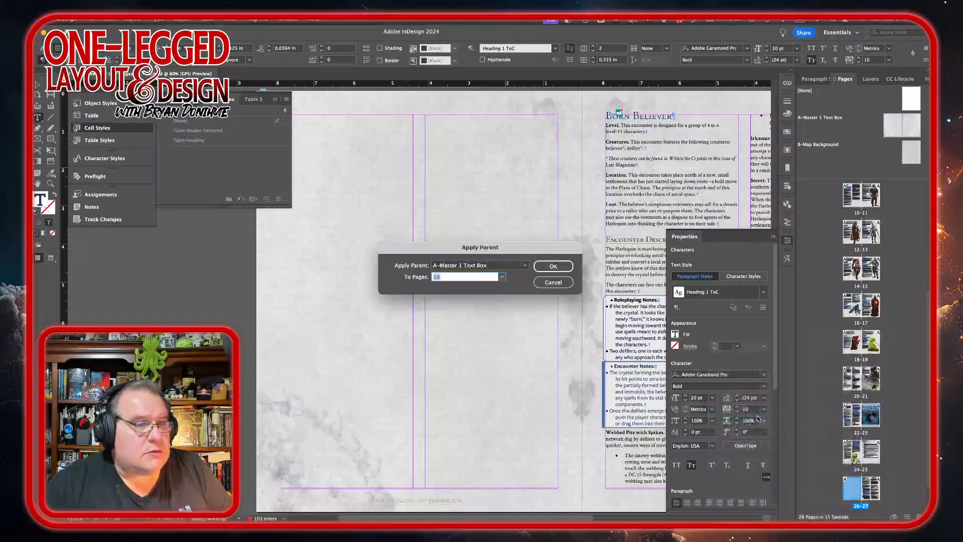
pyautogui.click(525, 265)
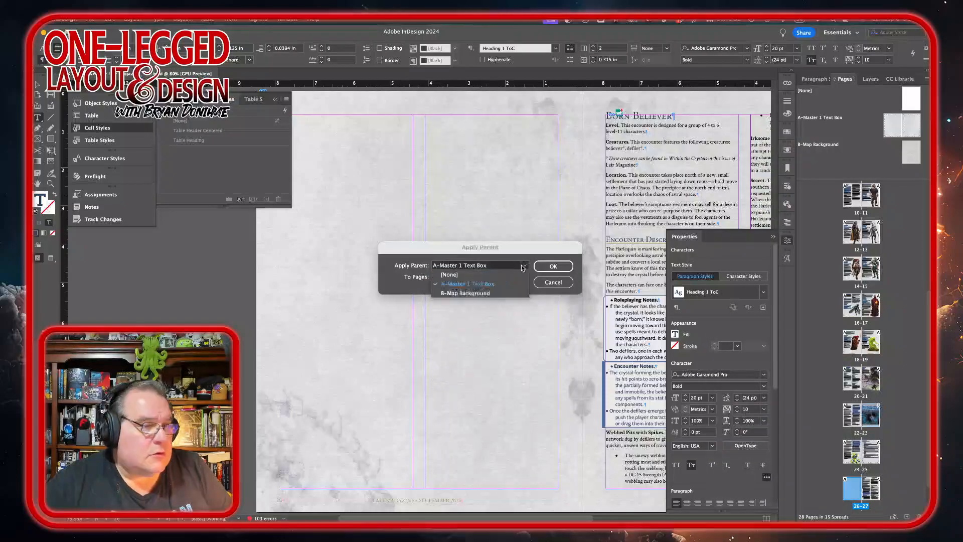
pyautogui.click(487, 290)
pyautogui.click(552, 266)
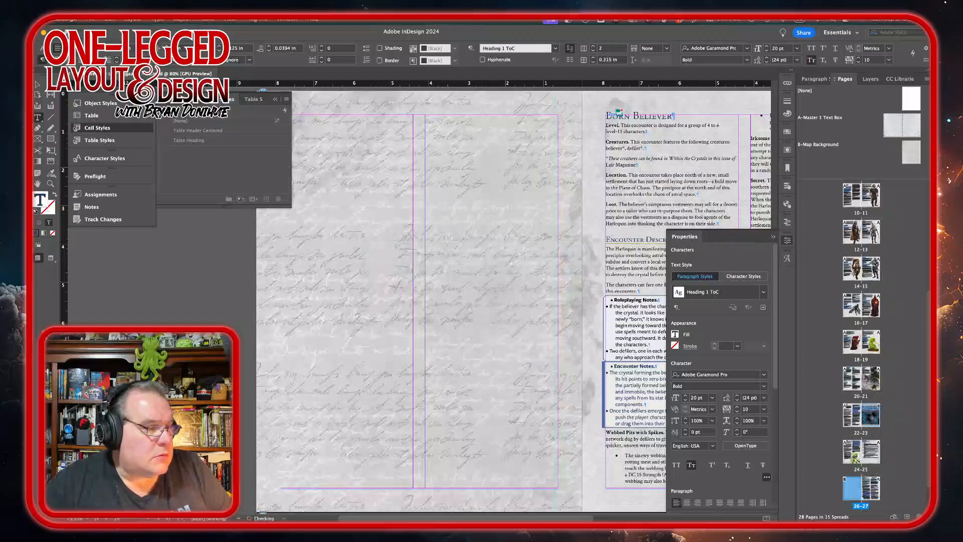
# Step: Place Vitreous-Vigil-GM-Map.jpg from the shared files folder onto the new left page, filling the page width
pyautogui.press('super+d')
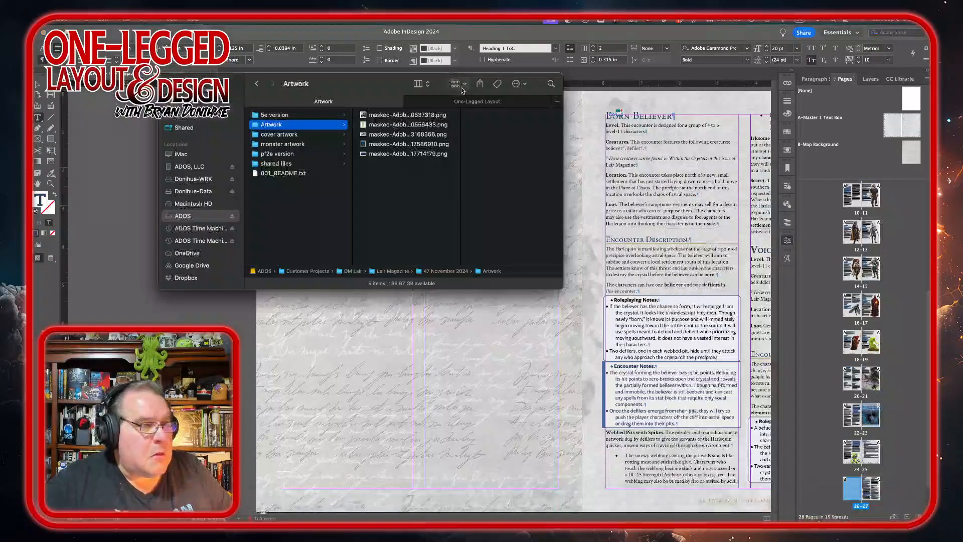
pyautogui.click(278, 163)
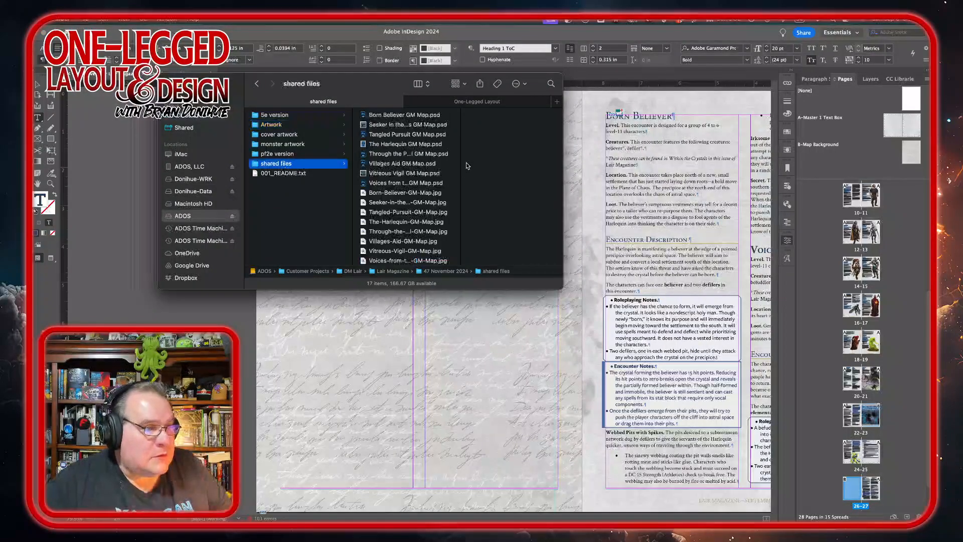
pyautogui.scroll(-2, 396, 231)
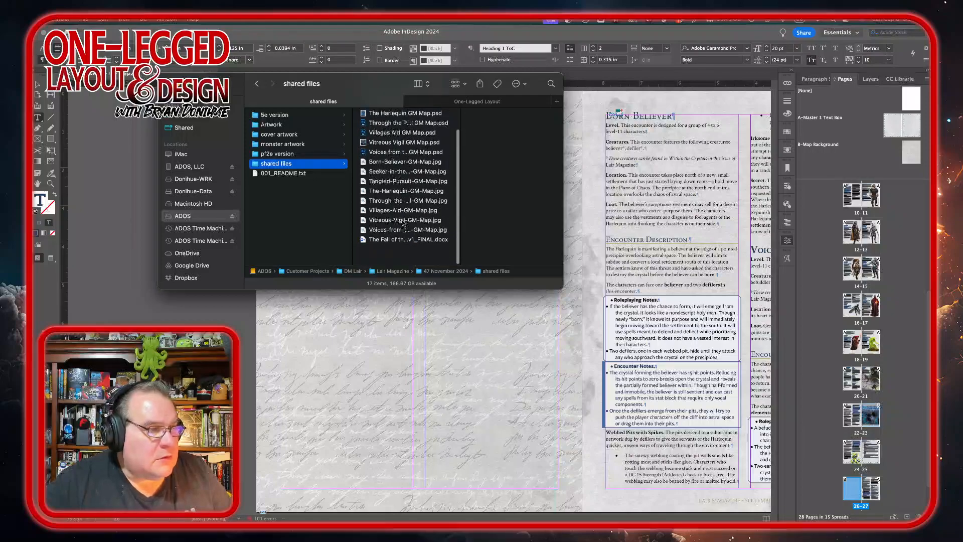
pyautogui.click(384, 238)
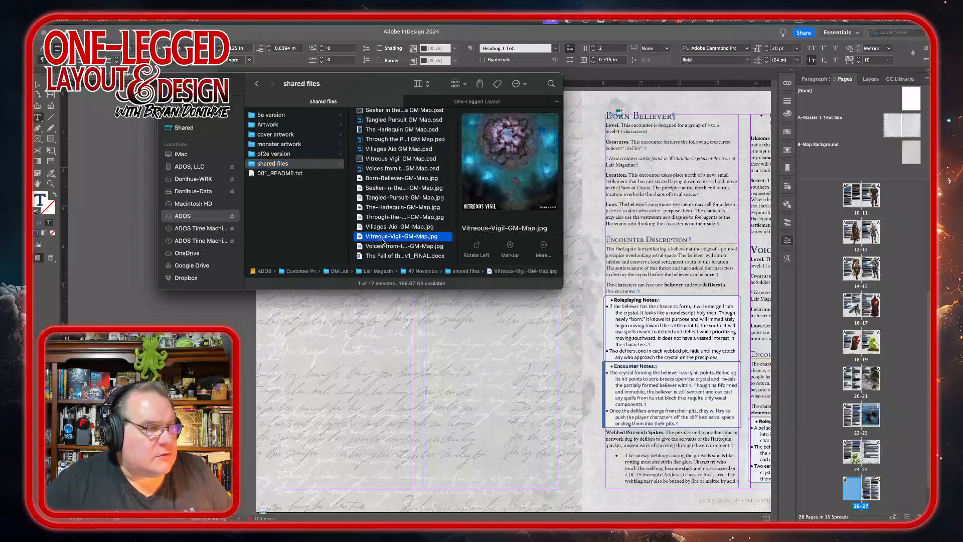
pyautogui.moveTo(379, 241); pyautogui.dragTo(255, 364)
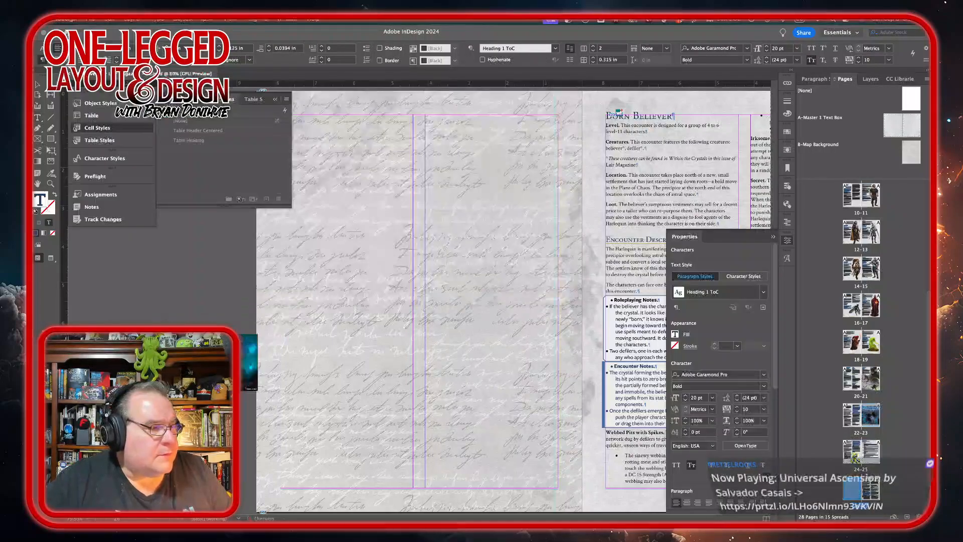
pyautogui.hscroll(-3, 314, 261)
pyautogui.scroll(1, 316, 261)
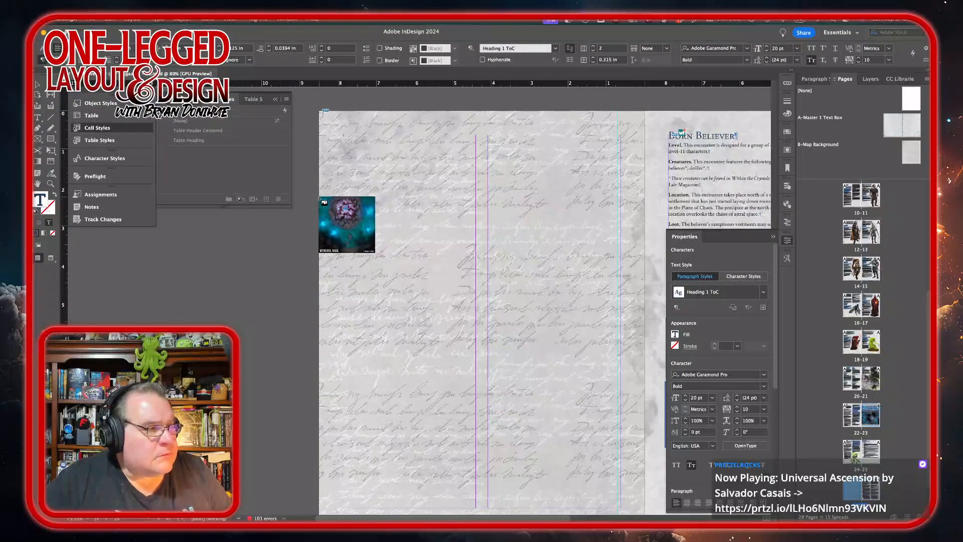
pyautogui.moveTo(319, 197); pyautogui.dragTo(643, 460)
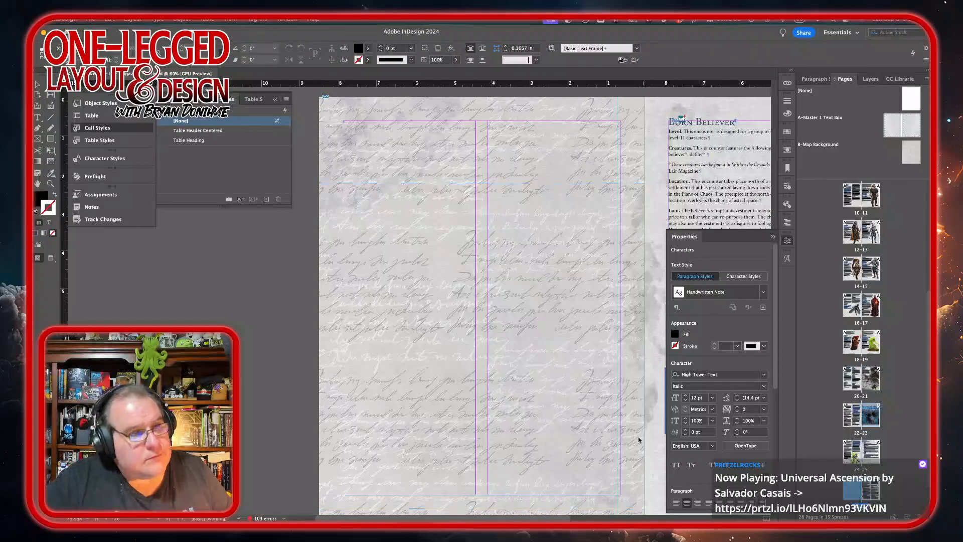
pyautogui.scroll(-5, 592, 341)
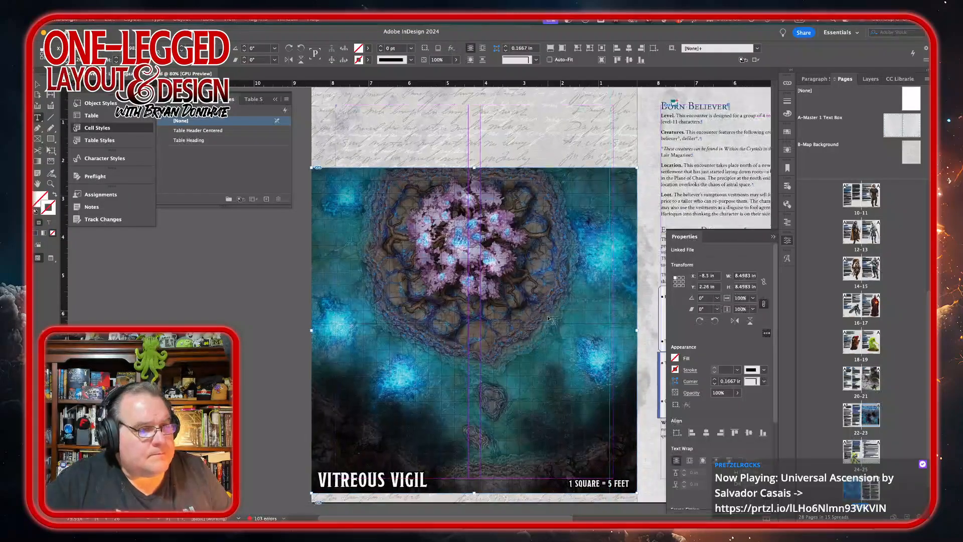
pyautogui.scroll(3, 551, 320)
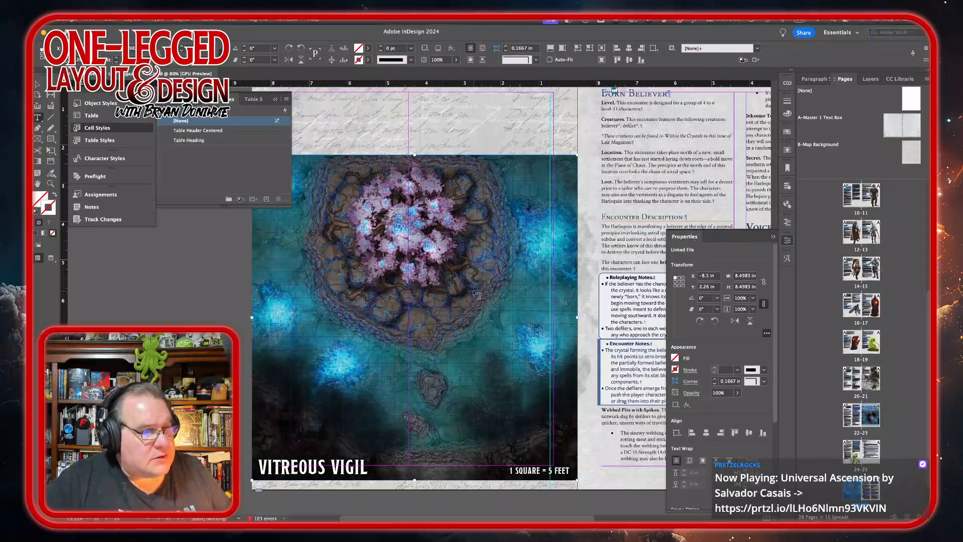
pyautogui.moveTo(483, 326); pyautogui.dragTo(520, 292)
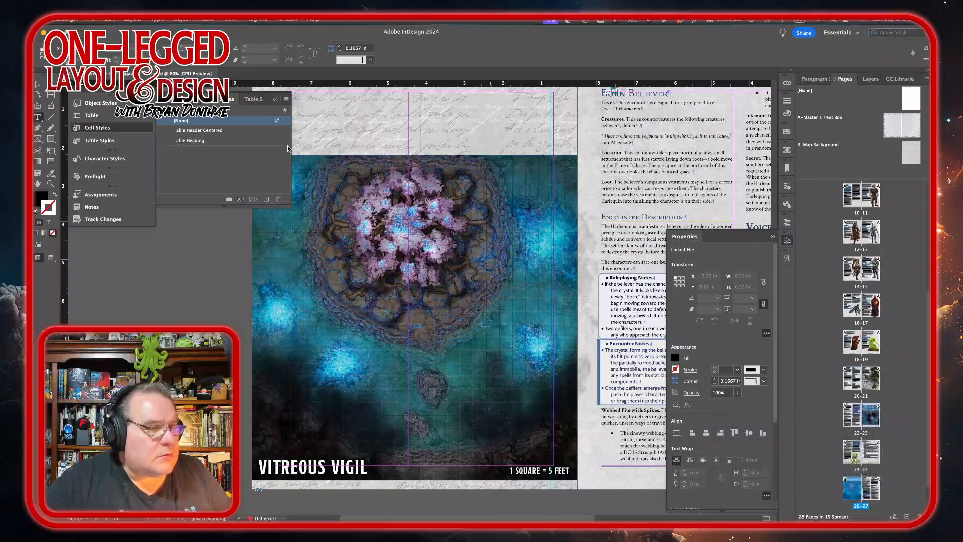
pyautogui.click(38, 84)
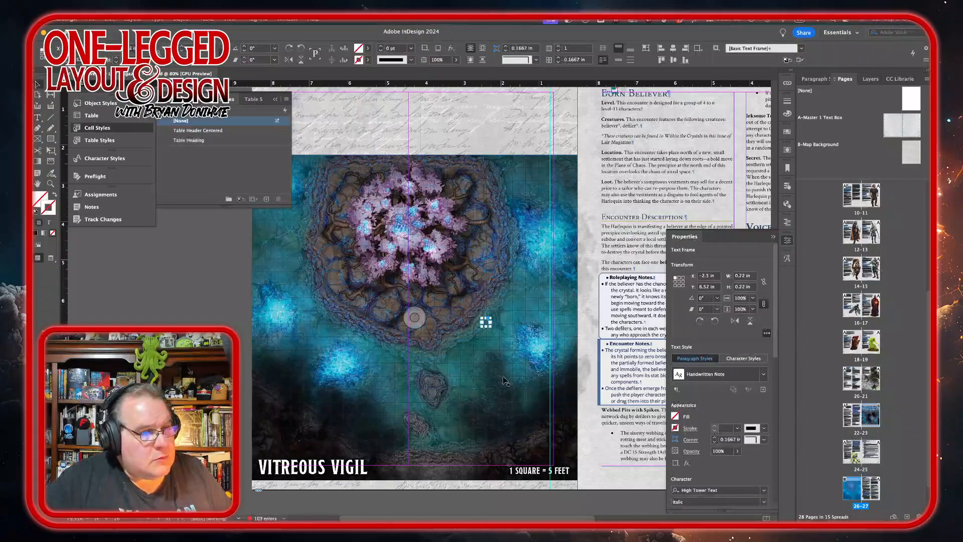
pyautogui.press('Delete')
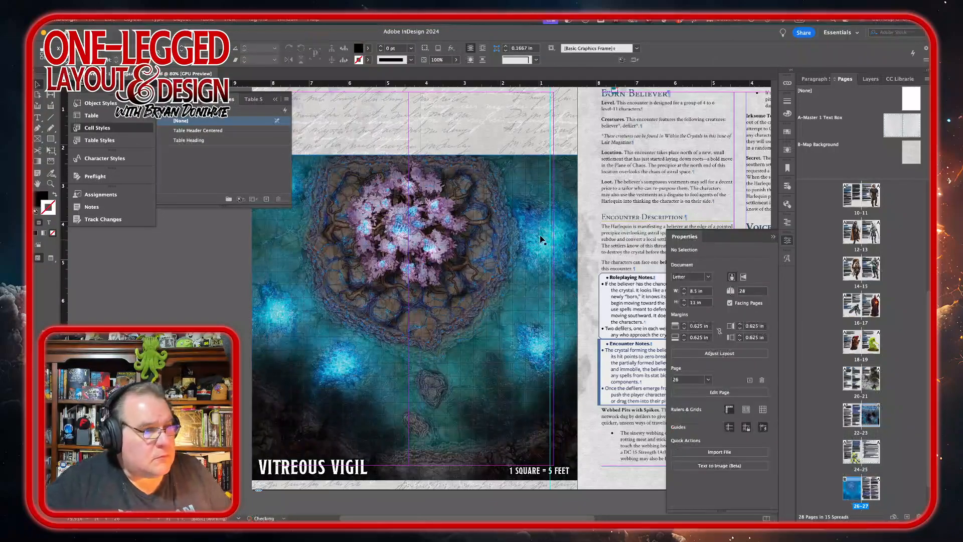
# Step: Move the Vitreous Vigil map image up on the page, about 1.25 in from the top
pyautogui.click(540, 234)
pyautogui.moveTo(524, 270); pyautogui.dragTo(528, 232)
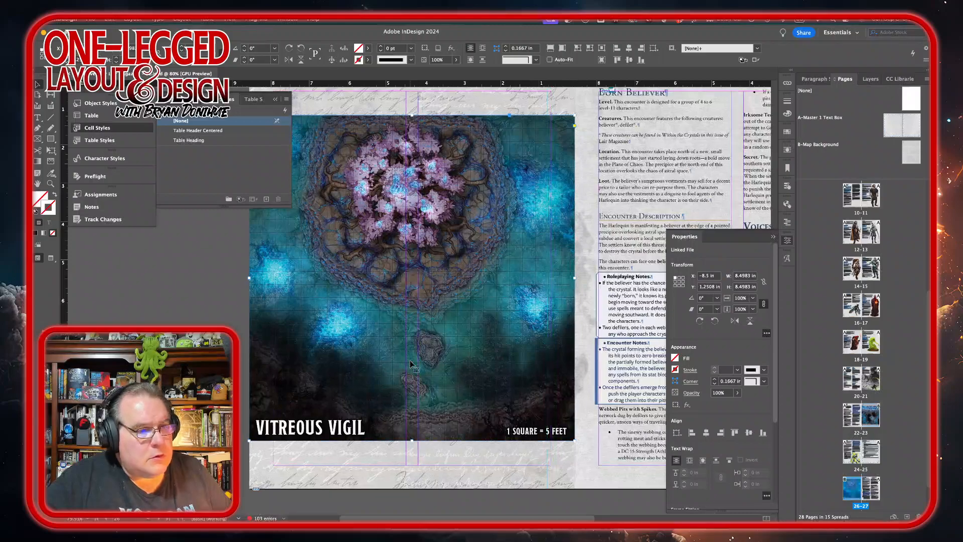
# Step: Reapply the Heading 1 ToC paragraph style to the Born Believer heading to clear its override
pyautogui.hscroll(5, 411, 365)
pyautogui.scroll(2, 411, 365)
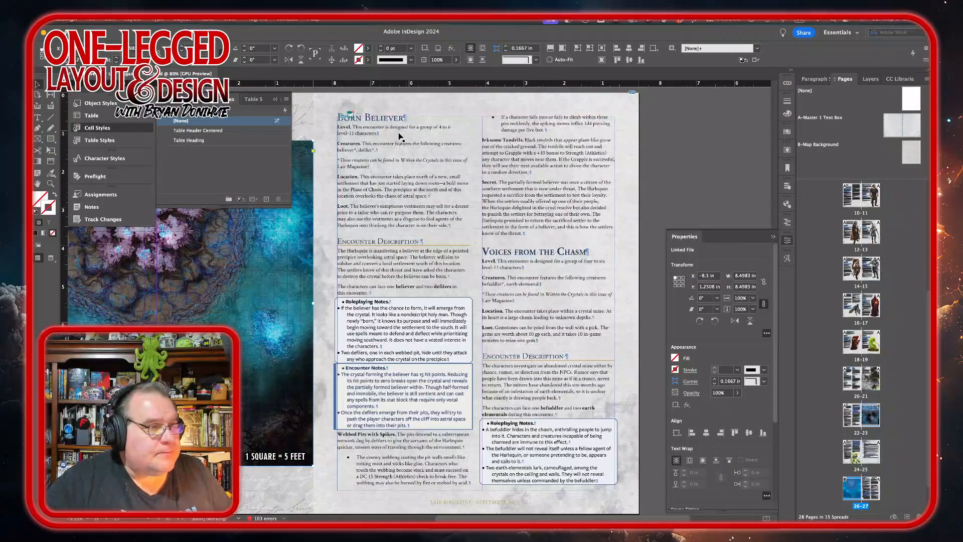
pyautogui.doubleClick(393, 120)
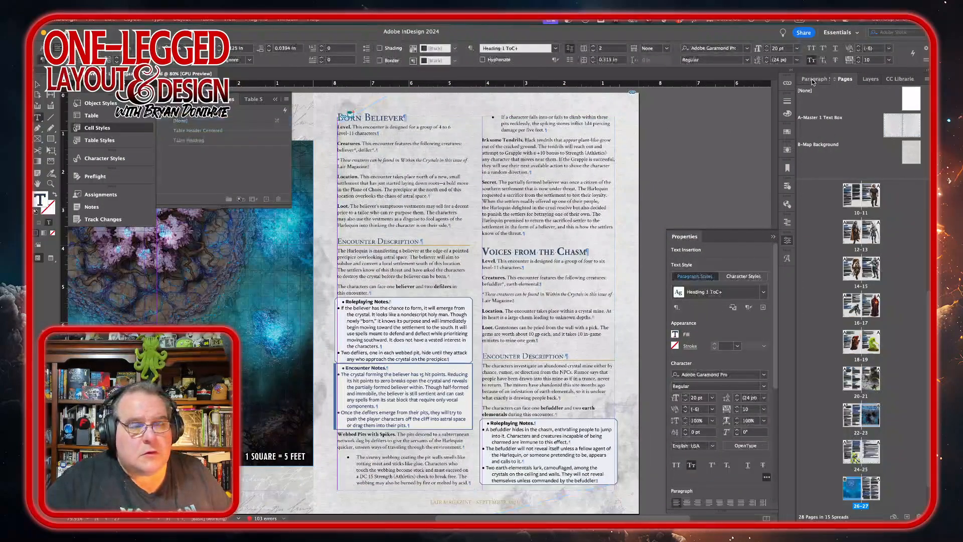
pyautogui.click(813, 79)
pyautogui.keyDown('alt'); pyautogui.click(871, 103); pyautogui.keyUp('alt')
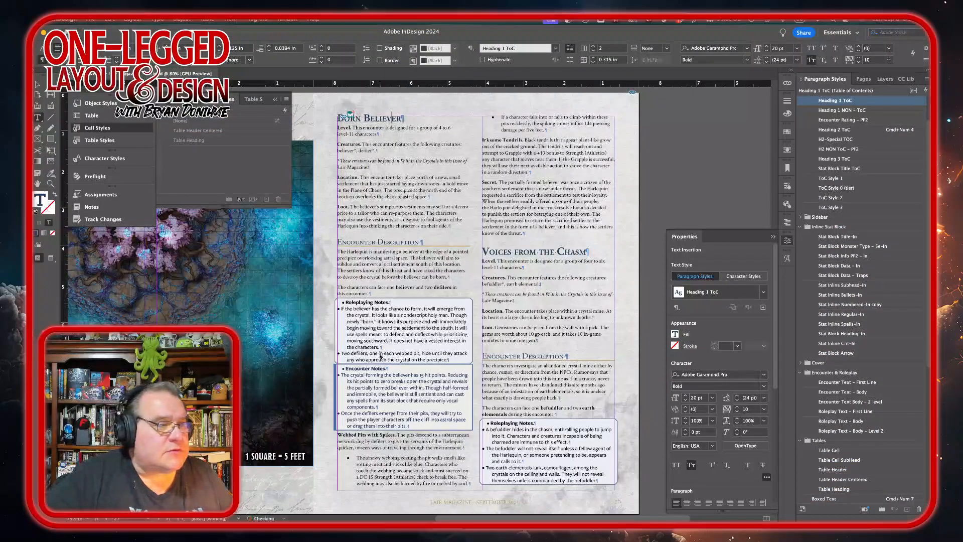
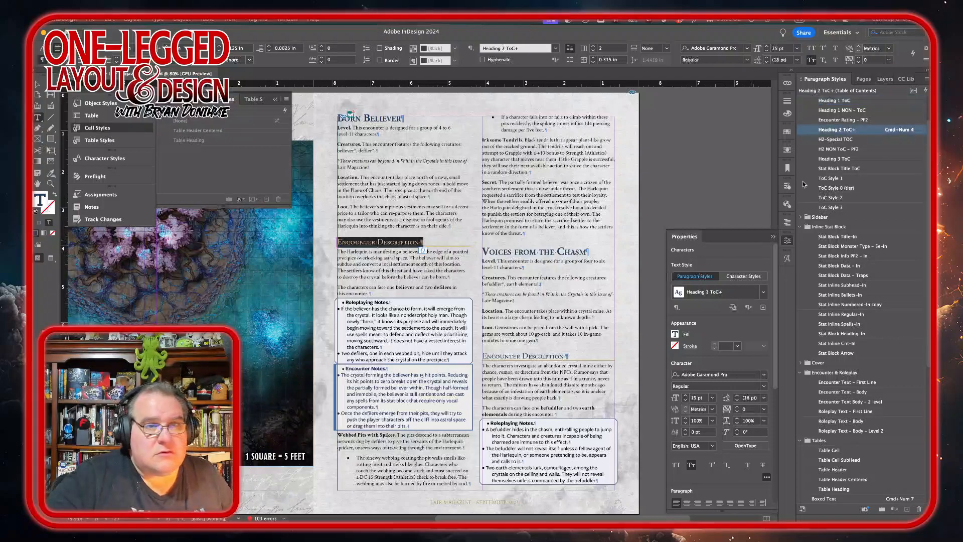
# Step: Reapply the Heading 2 ToC paragraph style to the Encounter Description heading to clear its override
pyautogui.keyDown('alt'); pyautogui.click(879, 132); pyautogui.keyUp('alt')
pyautogui.scroll(5, 390, 346)
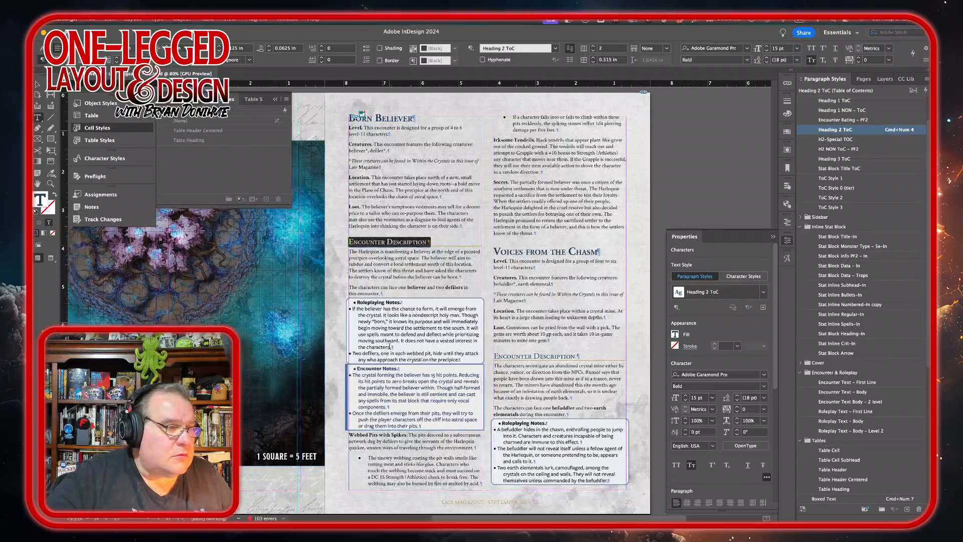
pyautogui.scroll(5, 390, 345)
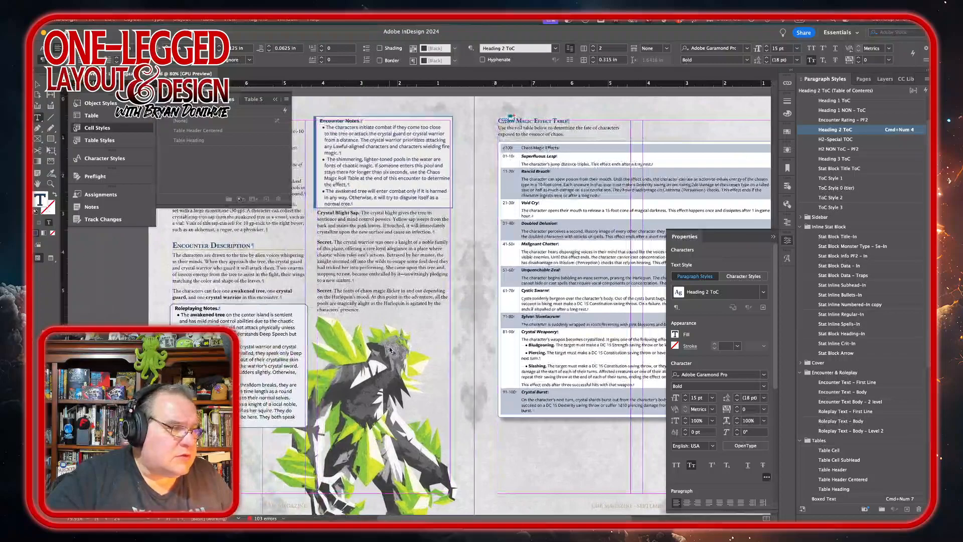
pyautogui.scroll(10, 390, 349)
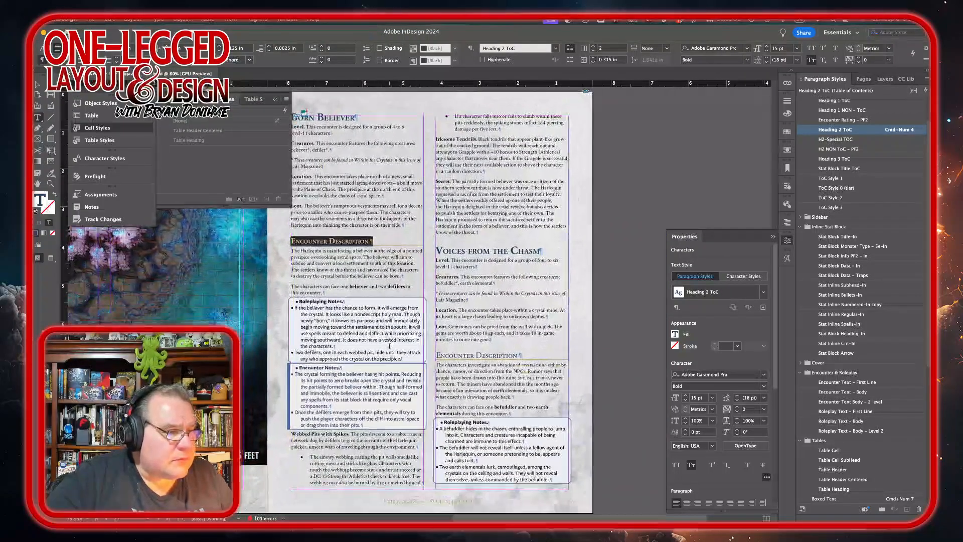
# Step: Style the Roleplaying Notes box: its heading with Roleplaying Text – First Line and its bullets with Roleplaying Text – Body
pyautogui.click(324, 301)
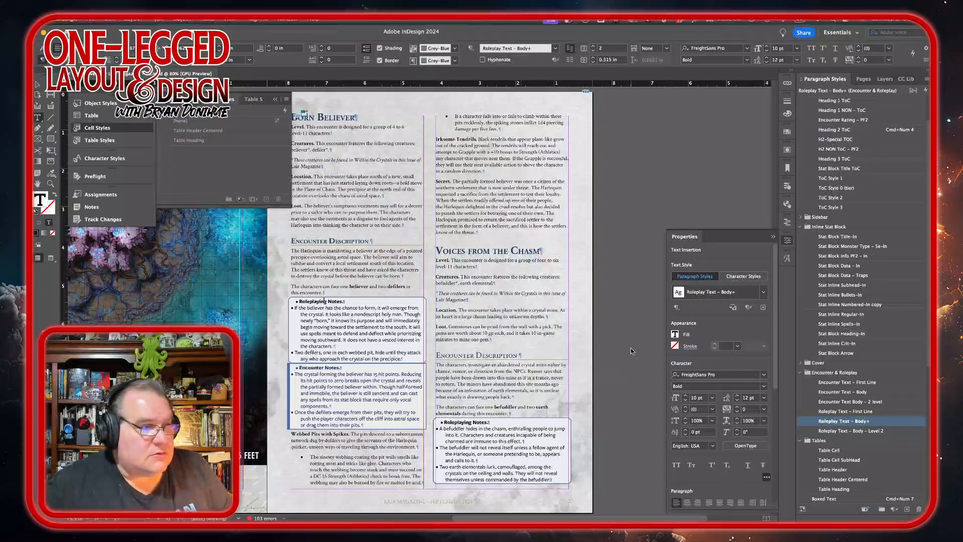
pyautogui.click(881, 411)
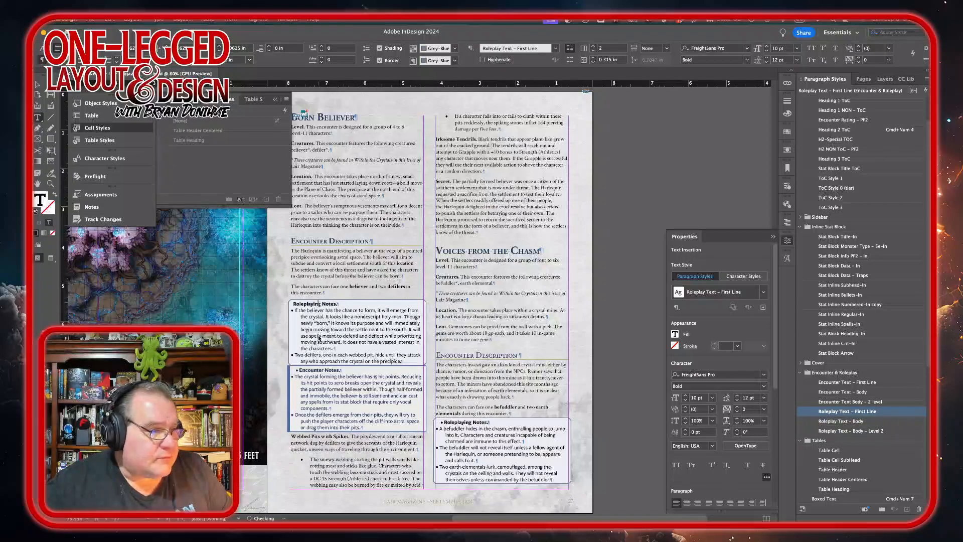
pyautogui.moveTo(319, 337); pyautogui.dragTo(317, 366)
pyautogui.click(343, 324)
pyautogui.moveTo(343, 324); pyautogui.dragTo(351, 361)
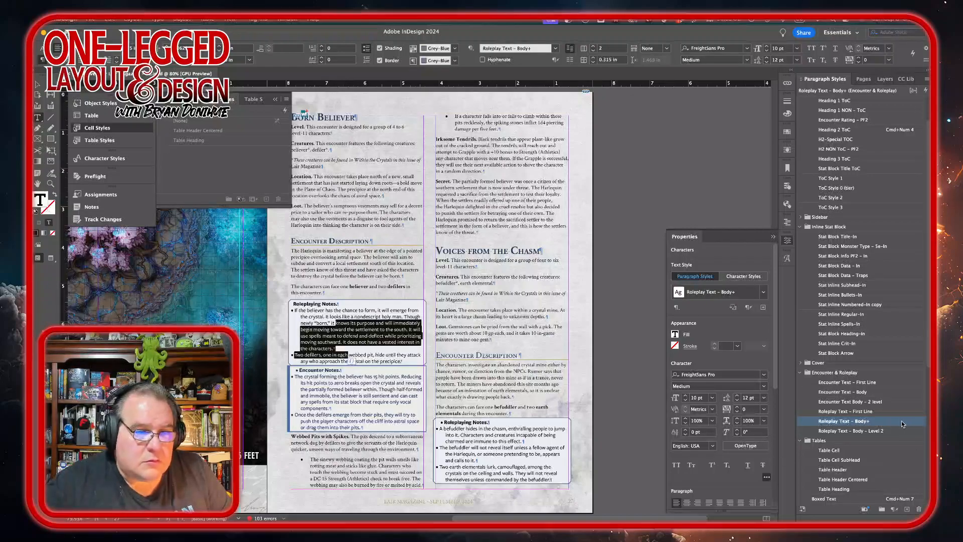
pyautogui.keyDown('alt'); pyautogui.click(901, 424); pyautogui.keyUp('alt')
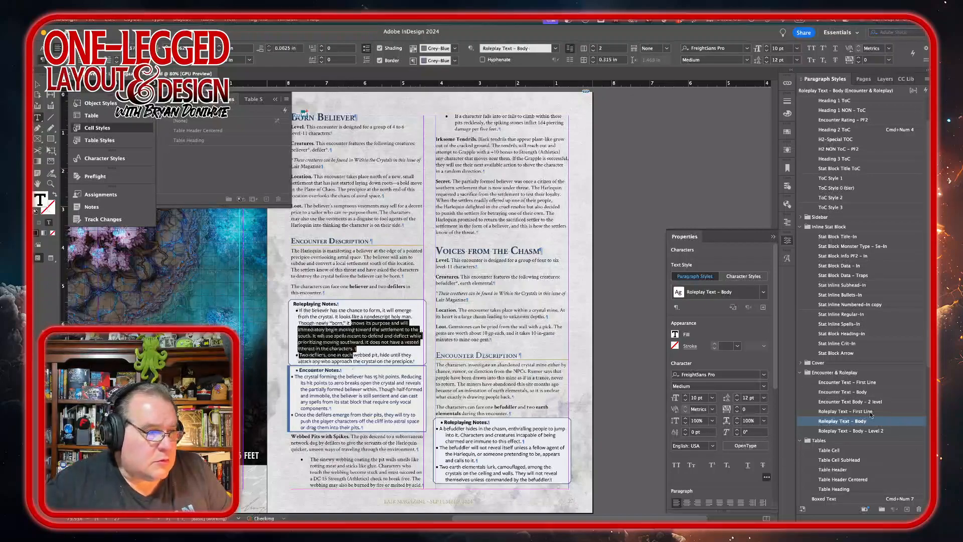
# Step: Style the Encounter Notes box: its heading with Encounter Text – First Line and its bullets with Encounter Text – Body
pyautogui.click(333, 372)
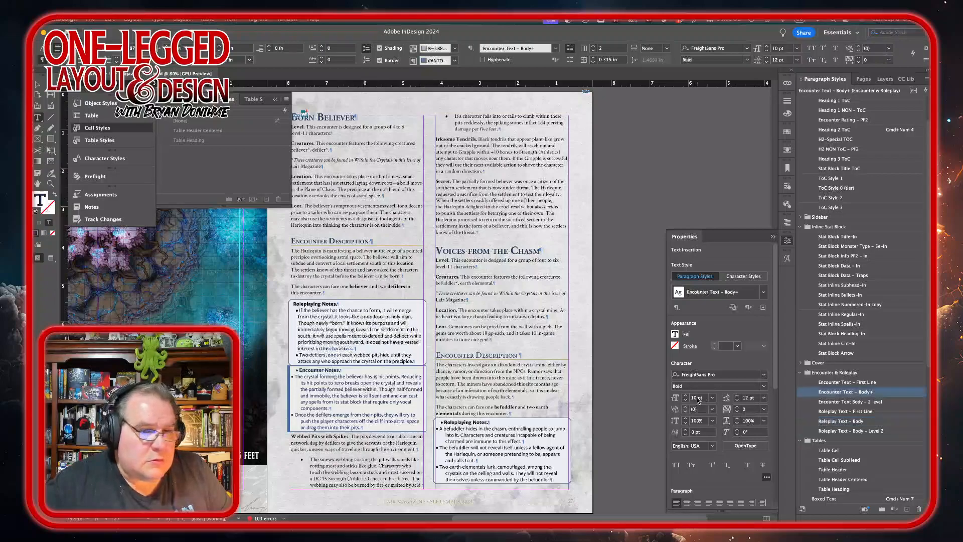
pyautogui.click(883, 382)
pyautogui.moveTo(342, 387); pyautogui.dragTo(325, 431)
pyautogui.keyDown('alt'); pyautogui.click(897, 396); pyautogui.keyUp('alt')
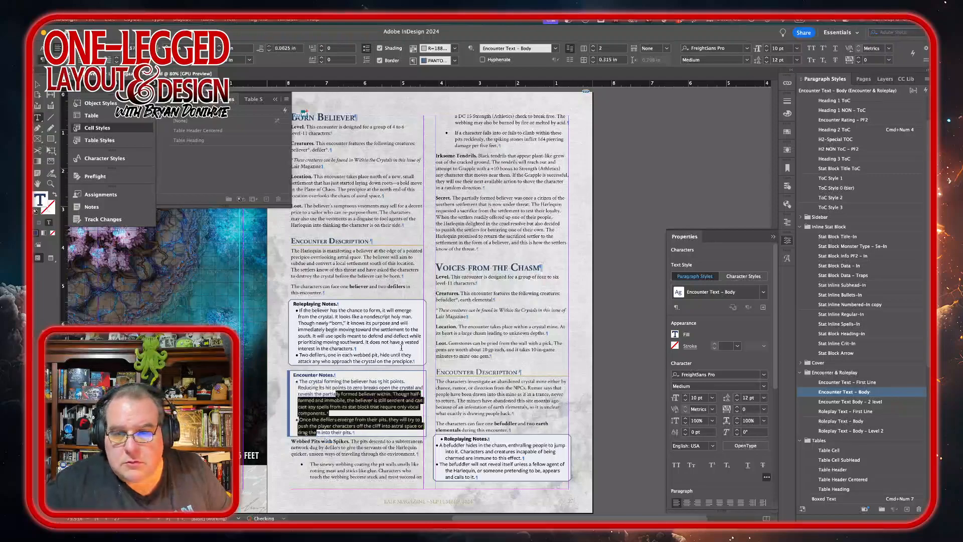
# Step: Apply the Core Bulleted paragraph style to the bullet points under Webbed Pit with Spikes
pyautogui.scroll(-2, 348, 416)
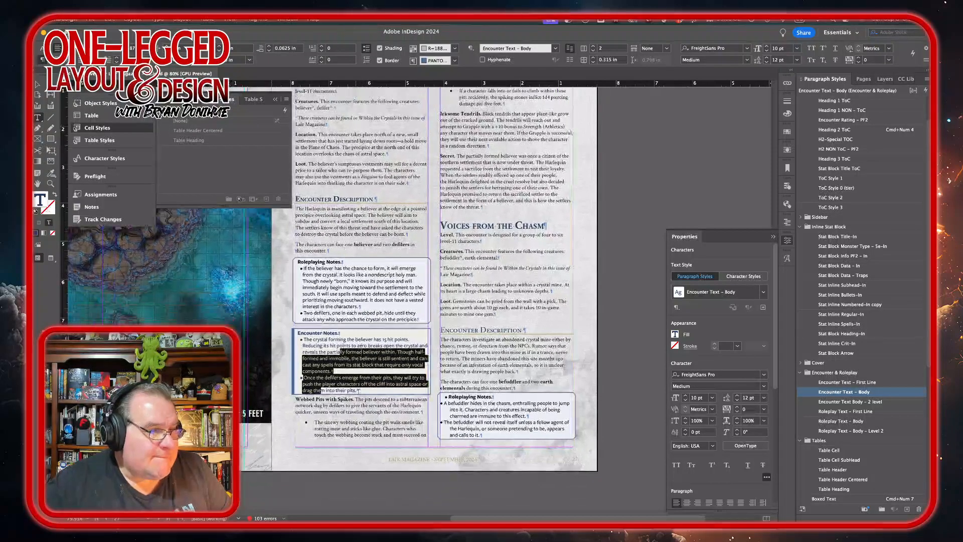
pyautogui.scroll(5, 367, 390)
pyautogui.scroll(-4, 352, 405)
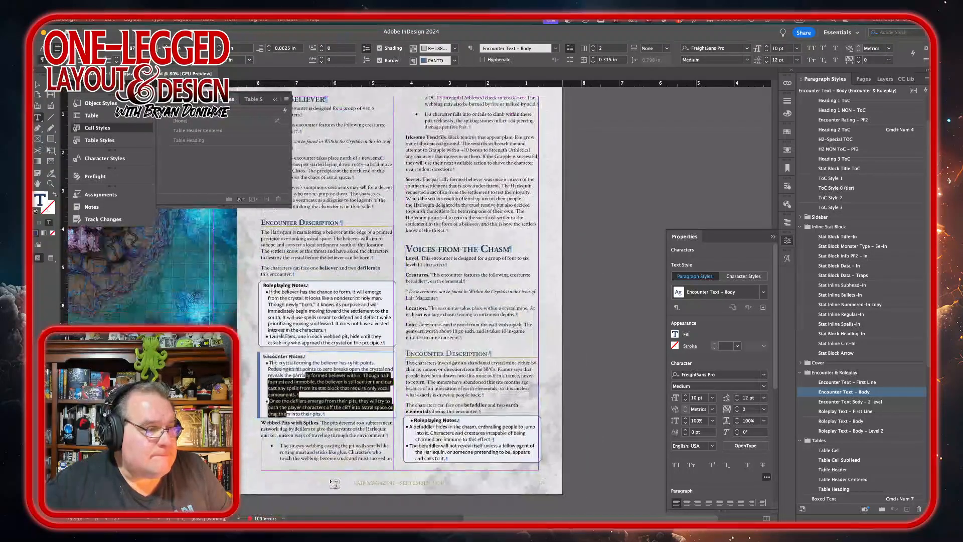
pyautogui.click(469, 126)
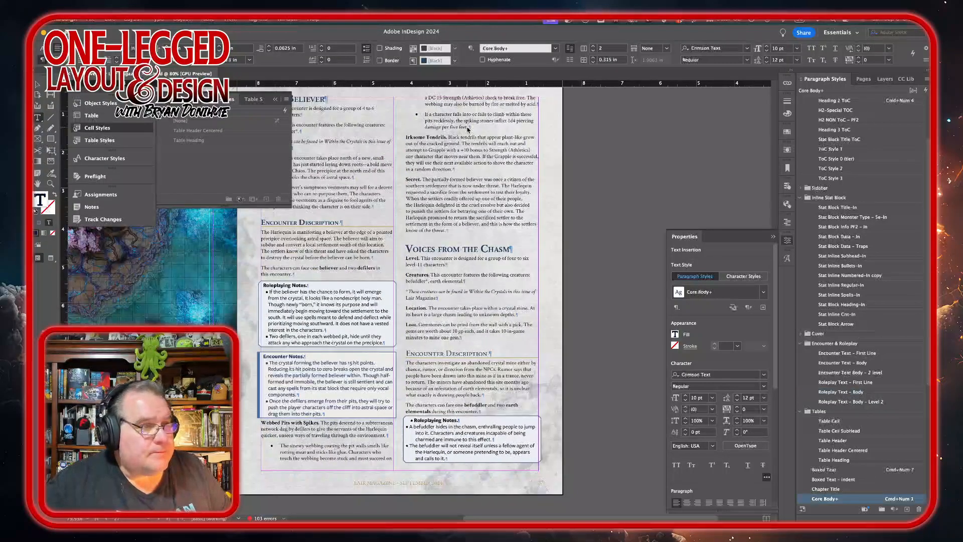
pyautogui.keyDown('shift'); pyautogui.click(335, 452); pyautogui.keyUp('shift')
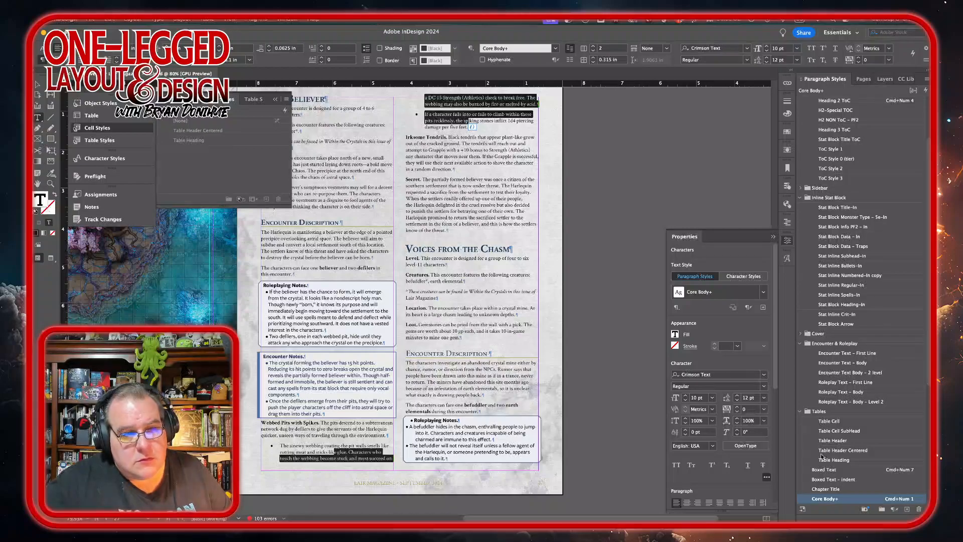
pyautogui.scroll(-5, 861, 501)
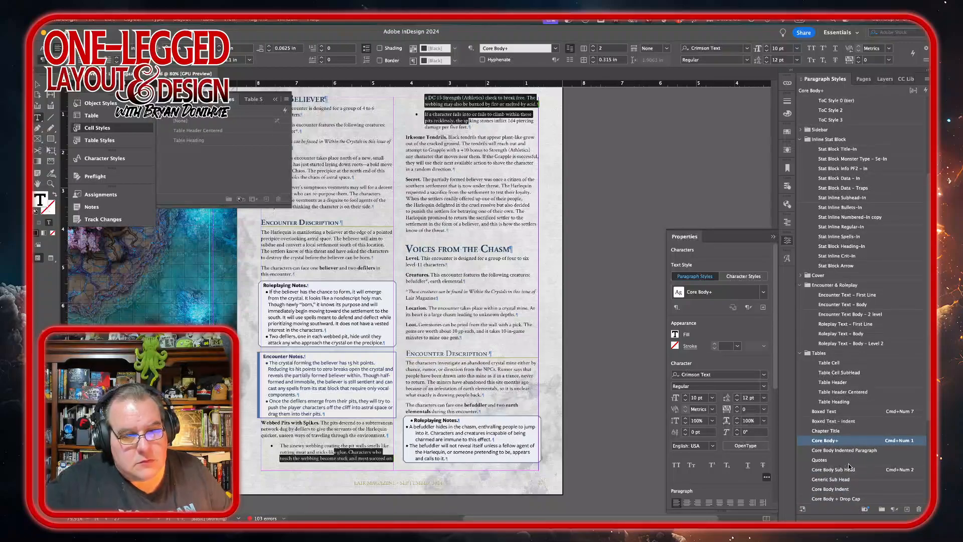
pyautogui.scroll(-6, 855, 478)
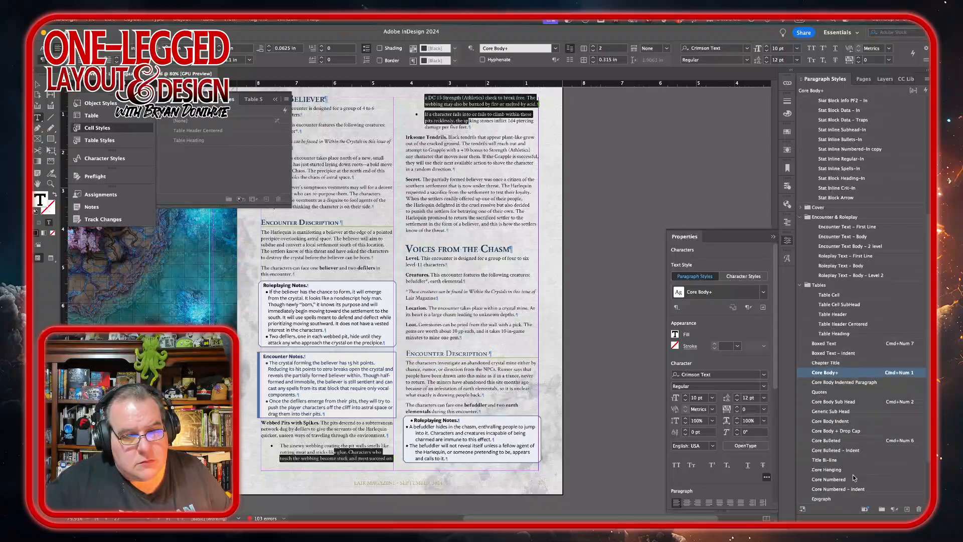
pyautogui.click(853, 440)
# Step: Insert a column break after the Encounter Notes box so Webbed Pit with Spikes starts the second column
pyautogui.scroll(5, 345, 276)
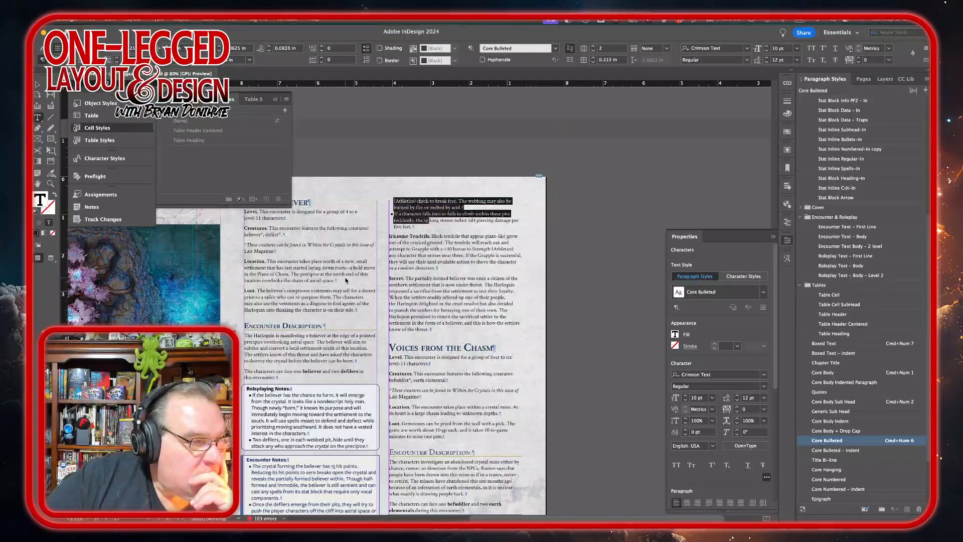
pyautogui.scroll(-1, 345, 276)
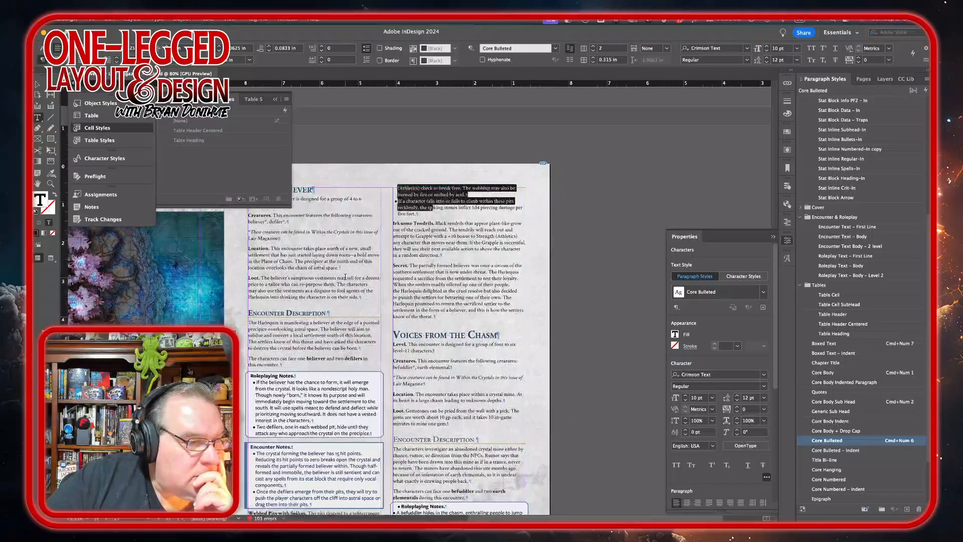
pyautogui.scroll(-5, 345, 277)
pyautogui.hscroll(-4, 345, 277)
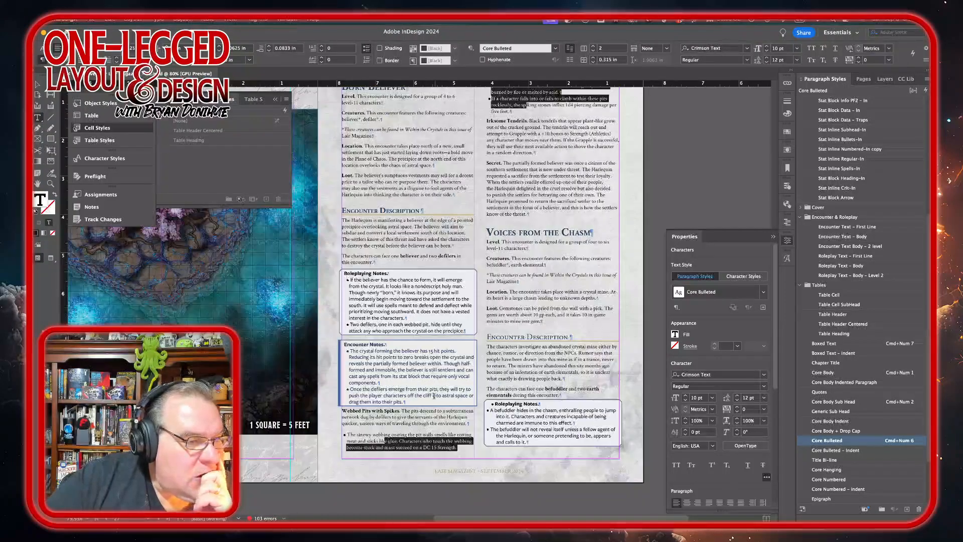
pyautogui.click(409, 402)
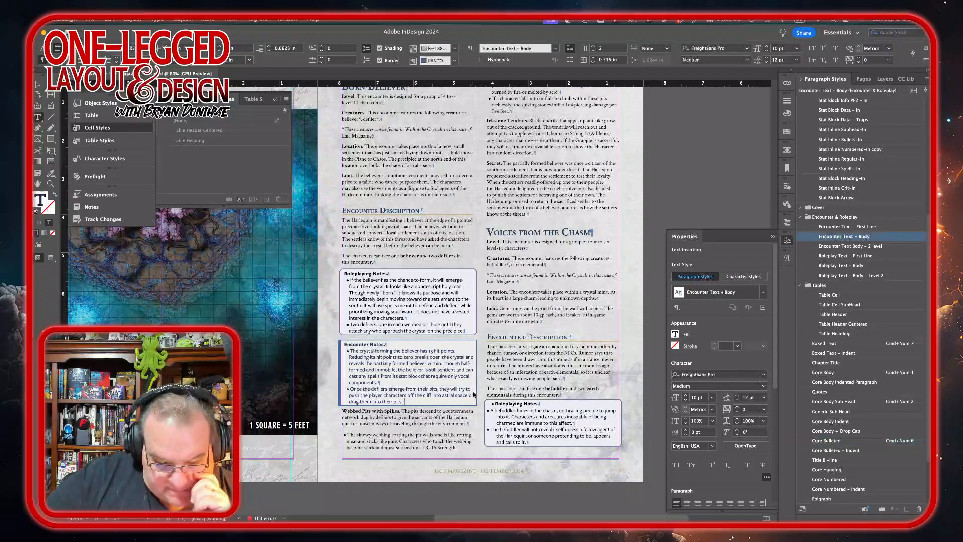
pyautogui.scroll(1, 473, 394)
pyautogui.press('Return')
pyautogui.press('super+KP_1')
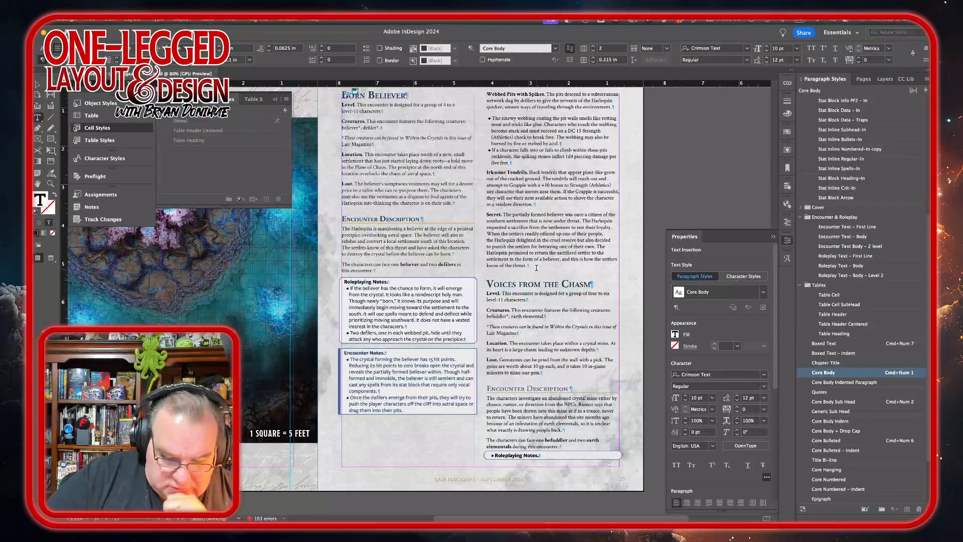
pyautogui.press('KP_Enter')
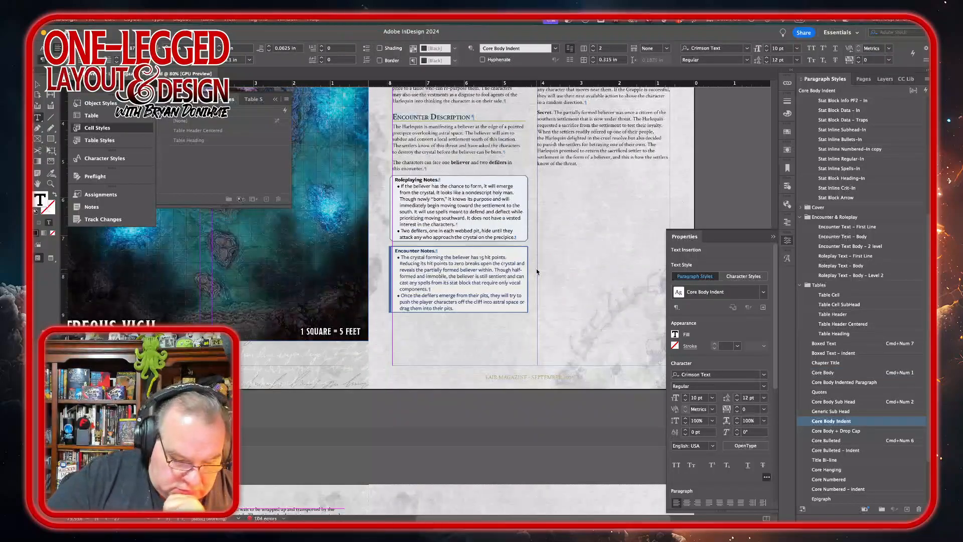
pyautogui.scroll(-5, 536, 271)
pyautogui.press('Delete')
pyautogui.scroll(5, 437, 285)
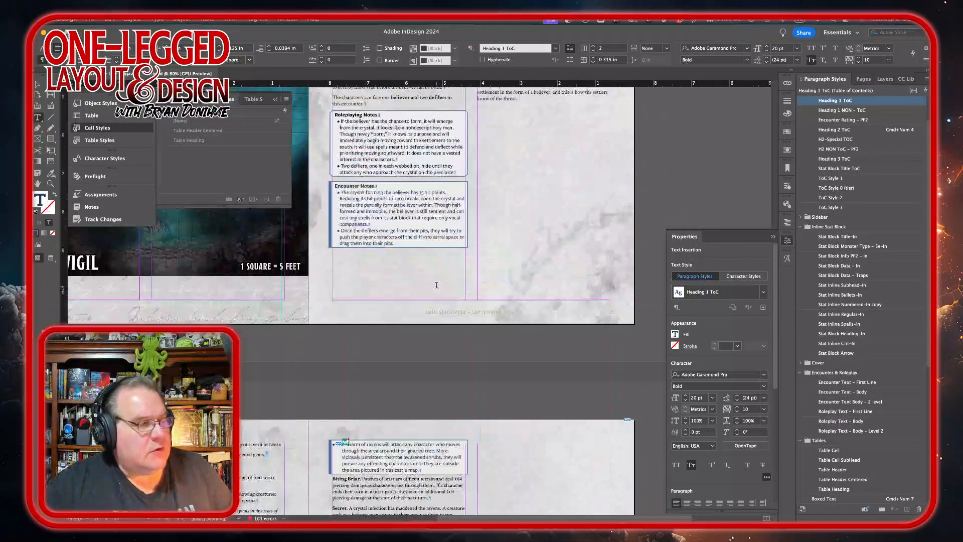
pyautogui.scroll(5, 436, 284)
pyautogui.scroll(-1, 436, 284)
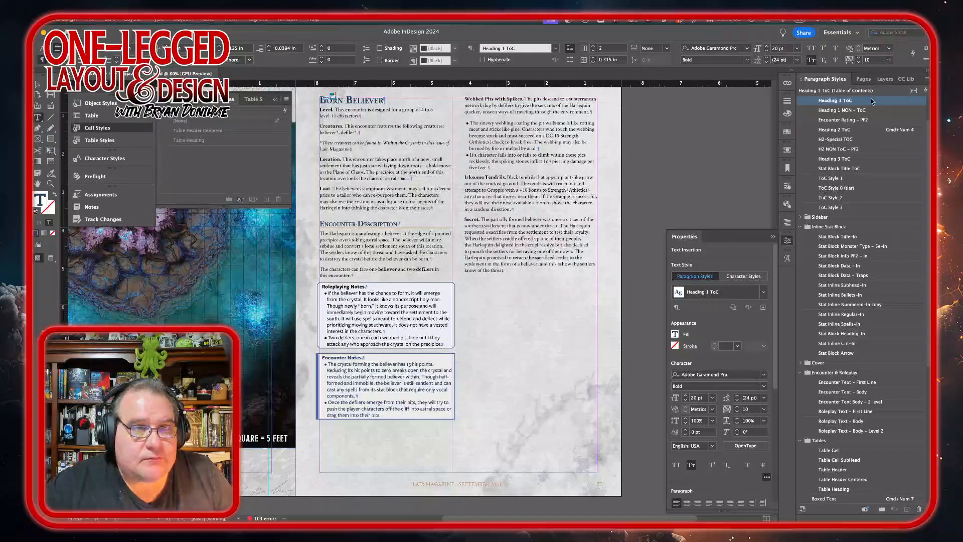
# Step: Add a new page after the Born Believer spread in the Pages panel
pyautogui.click(863, 79)
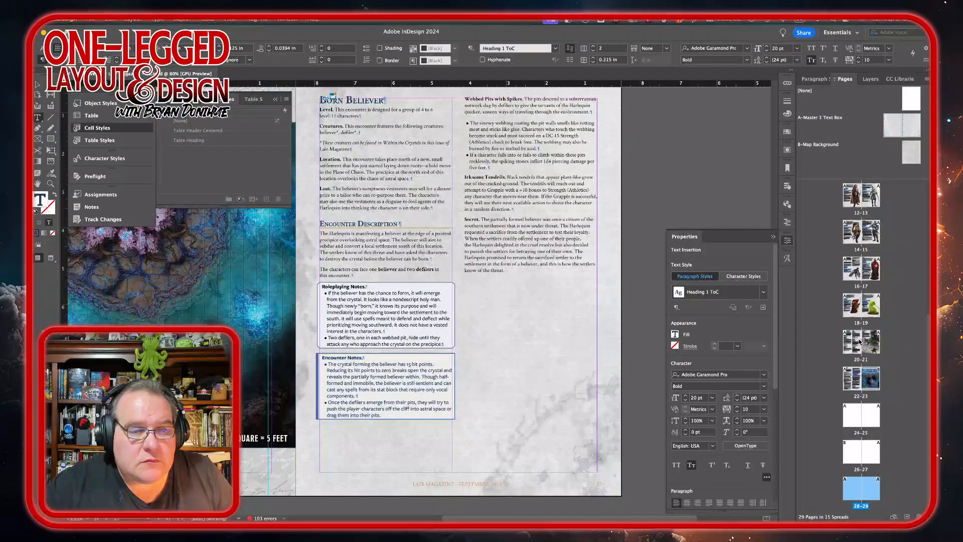
pyautogui.doubleClick(872, 493)
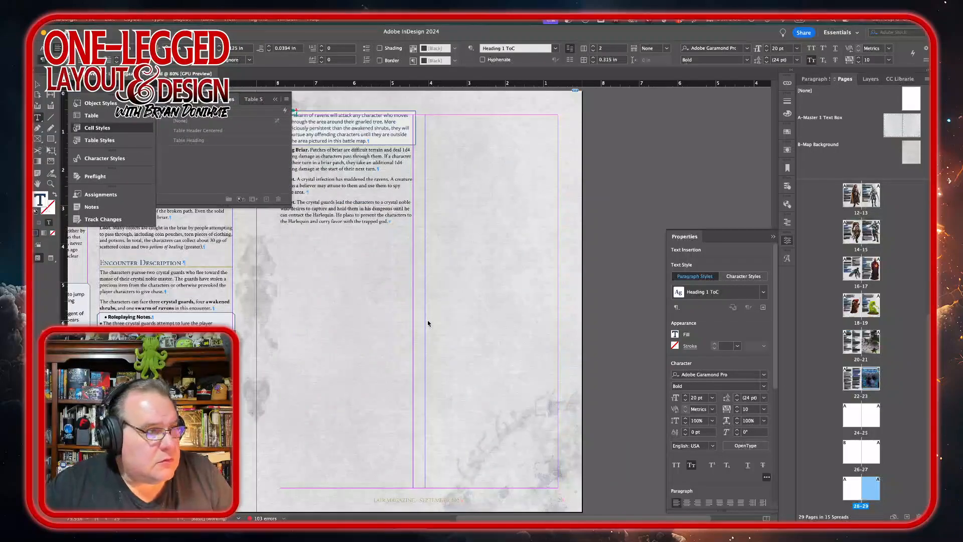
pyautogui.scroll(10, 428, 324)
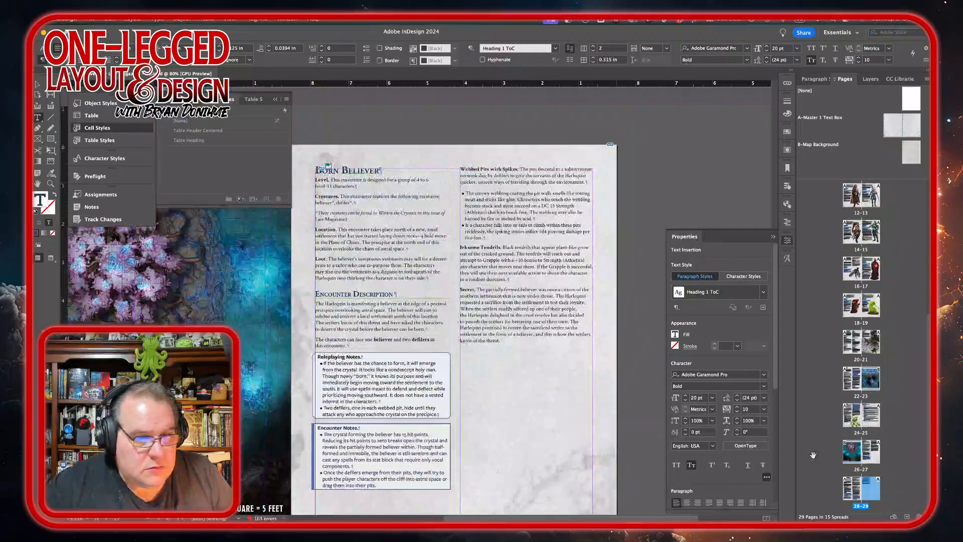
pyautogui.doubleClick(872, 456)
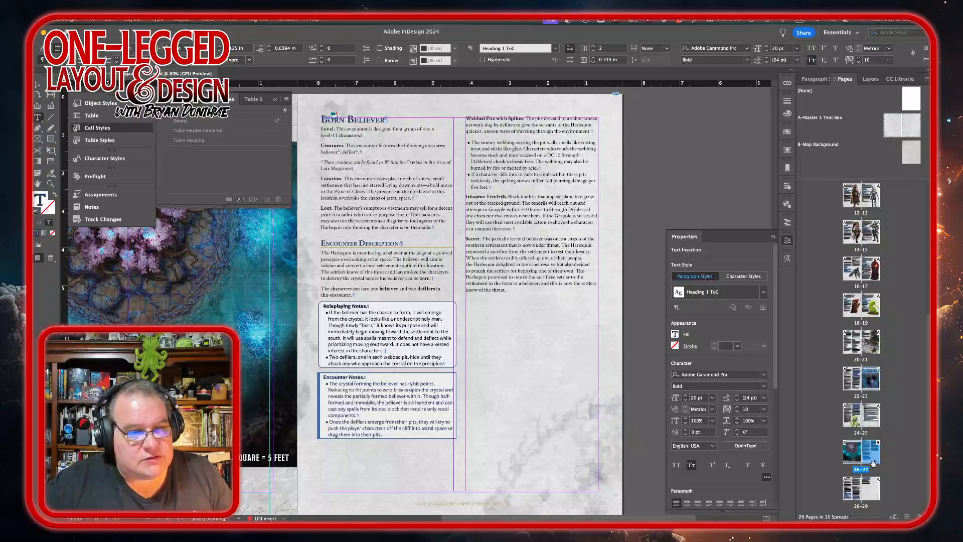
pyautogui.click(908, 517)
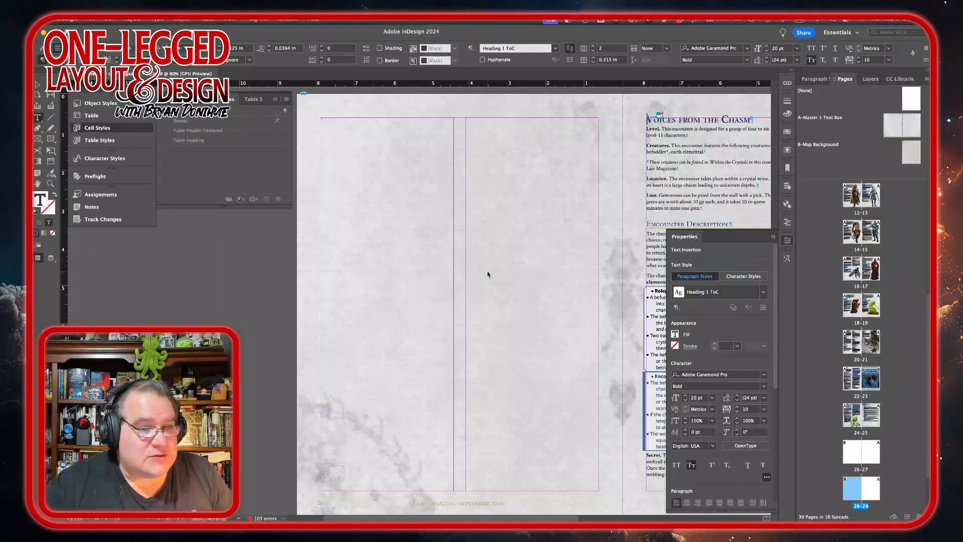
pyautogui.moveTo(901, 125); pyautogui.dragTo(851, 491)
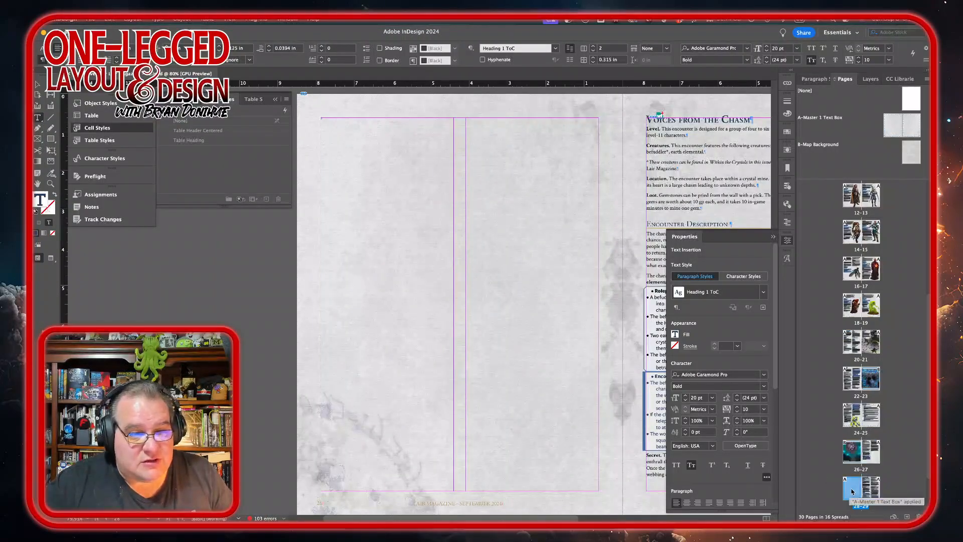
# Step: Apply the B-Map Background parent to the new page 28
pyautogui.rightClick(851, 490)
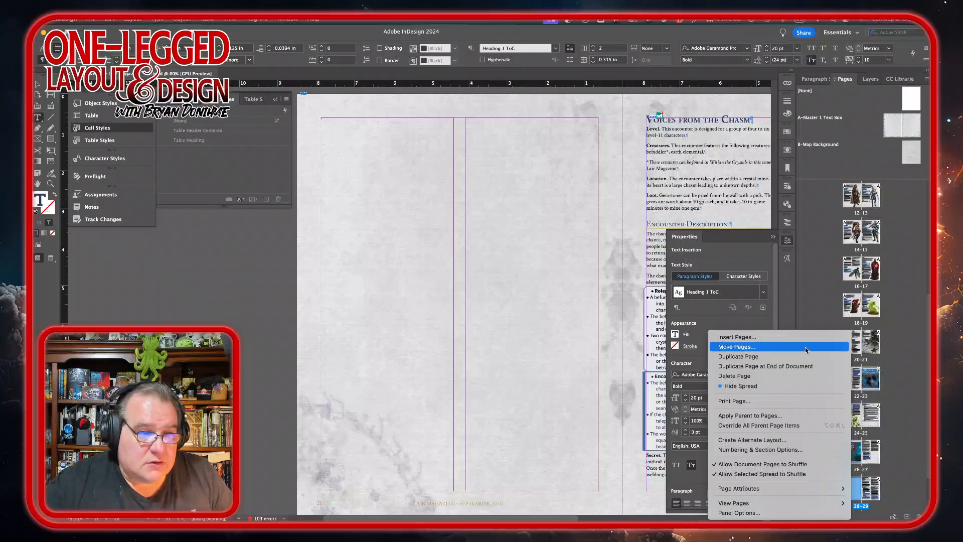
pyautogui.click(782, 415)
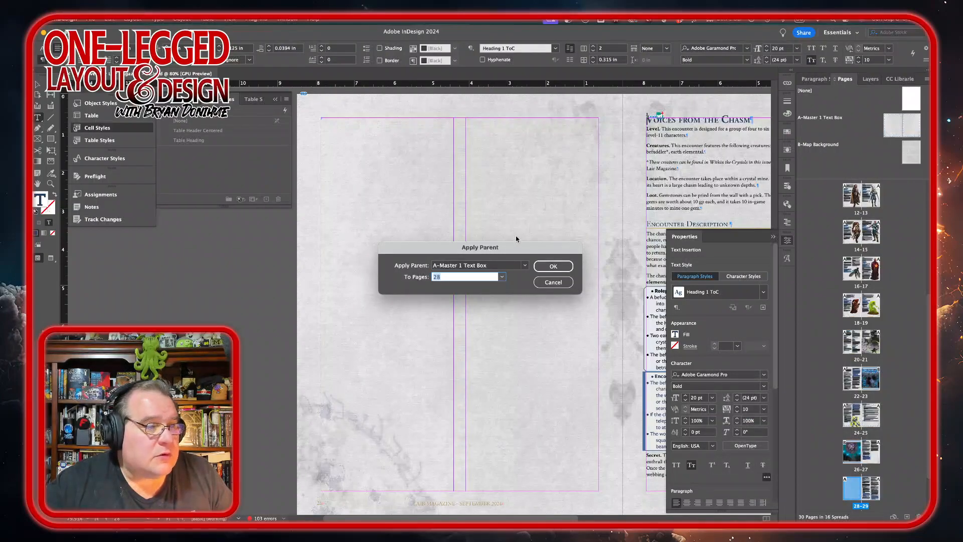
pyautogui.click(525, 265)
pyautogui.click(501, 292)
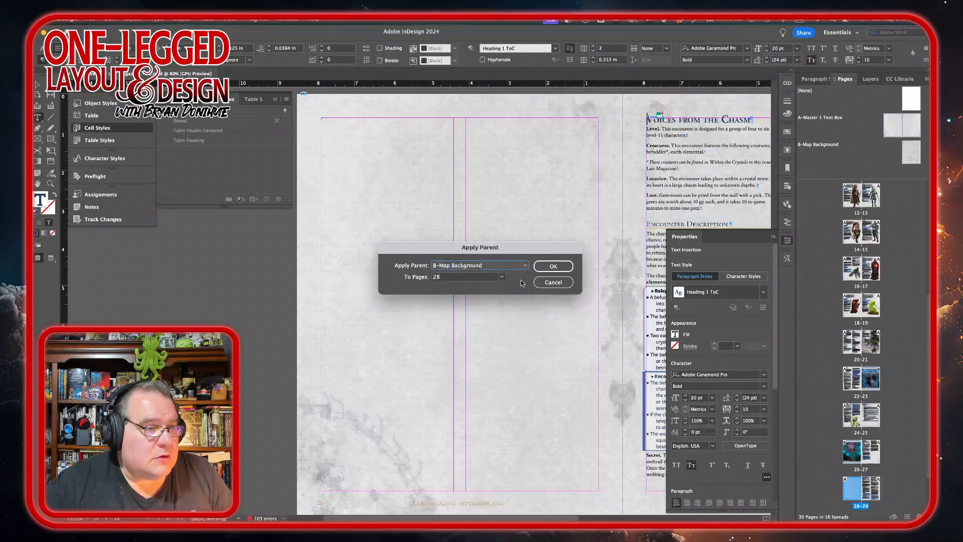
pyautogui.click(547, 266)
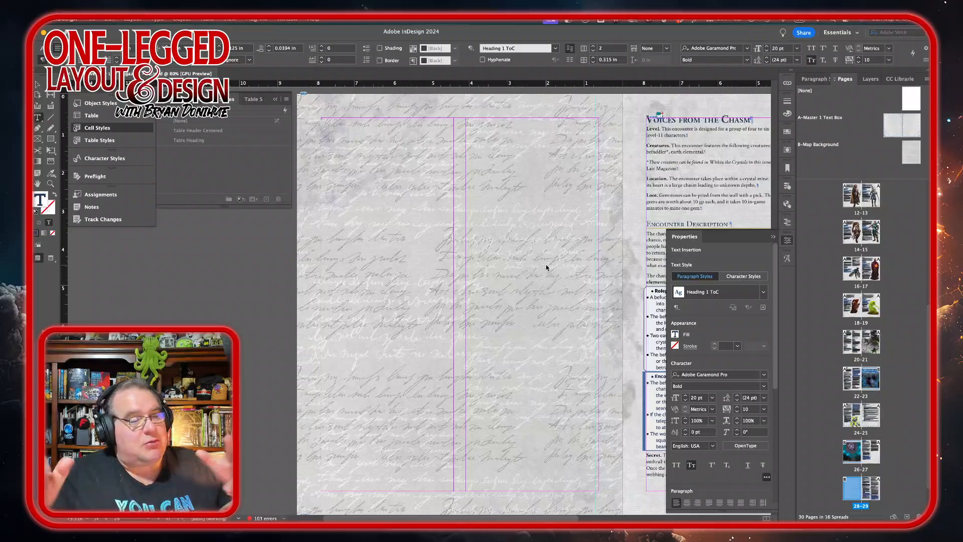
# Step: Place Born-Believer-GM-Map.jpg from the shared files folder onto page 28, sized and positioned to fill the page
pyautogui.moveTo(246, 518)
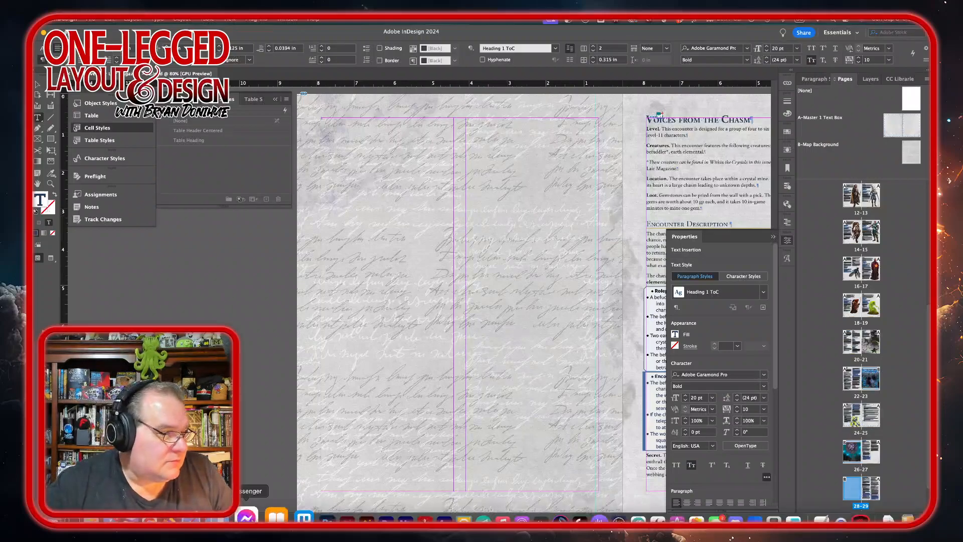
pyautogui.click(45, 518)
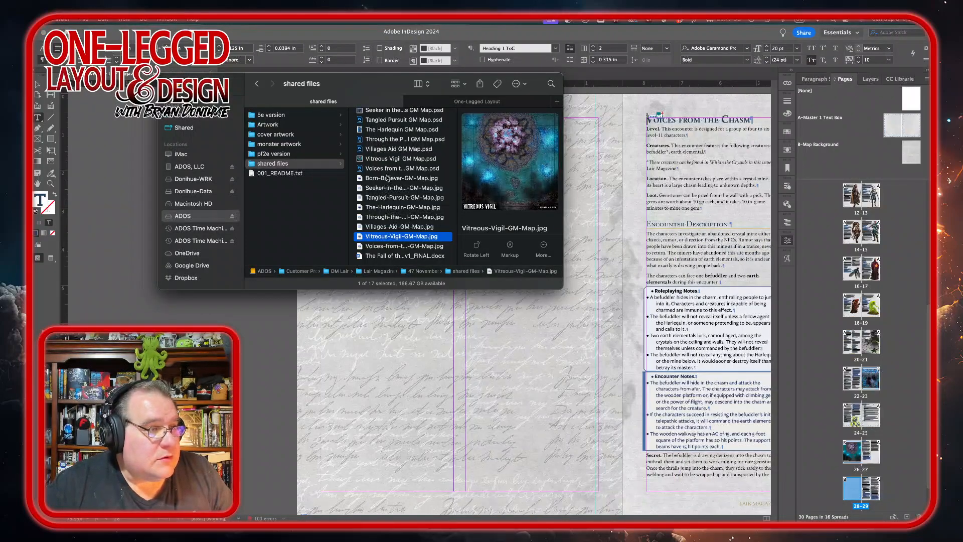
pyautogui.moveTo(386, 179); pyautogui.dragTo(196, 397)
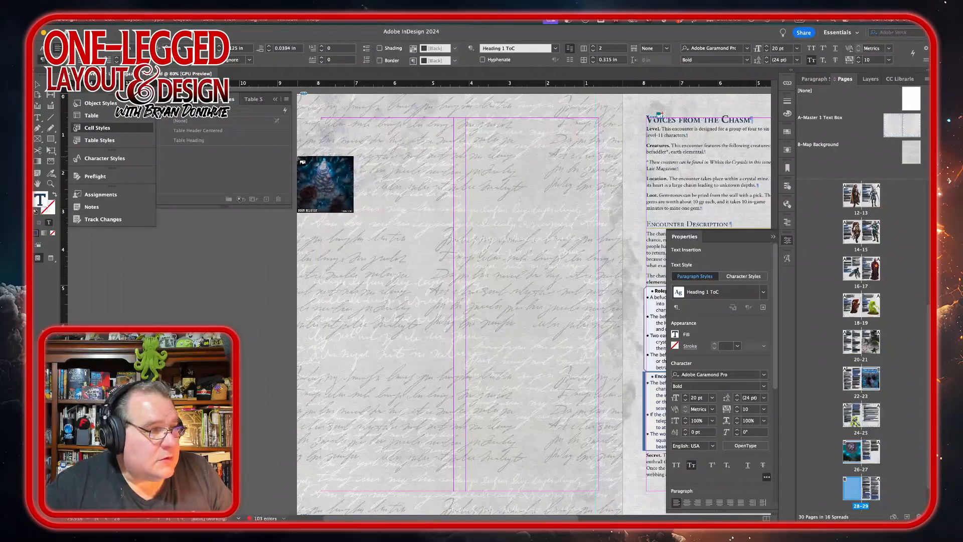
pyautogui.moveTo(297, 157); pyautogui.dragTo(622, 479)
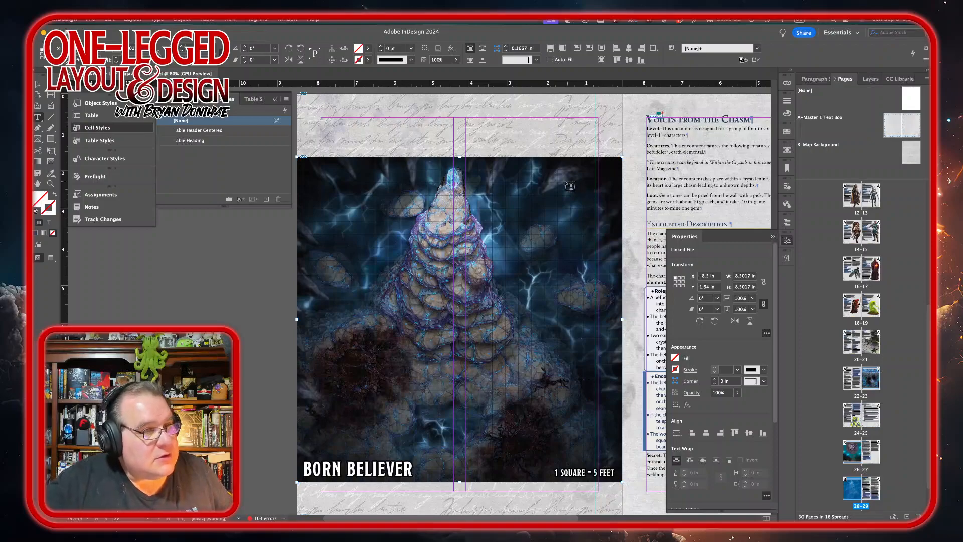
pyautogui.click(37, 87)
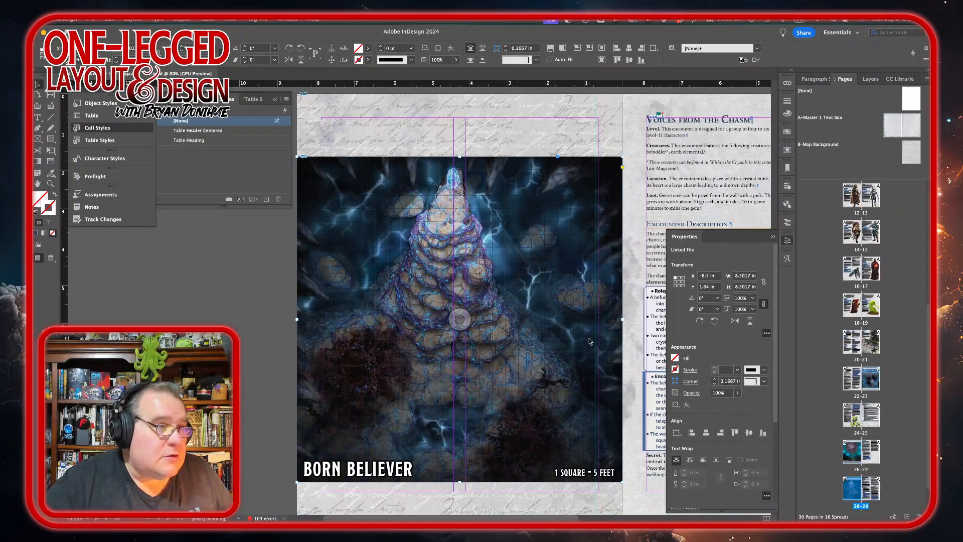
pyautogui.moveTo(564, 376); pyautogui.dragTo(562, 361)
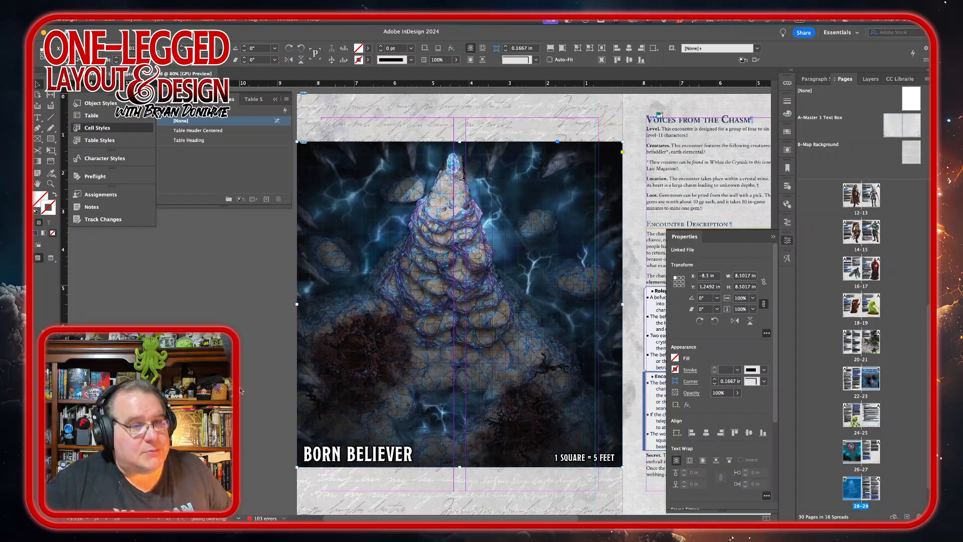
# Step: Apply the Heading 2 ToC paragraph style to the Encounter Description heading in Voices from the Chasm
pyautogui.scroll(-2, 241, 390)
pyautogui.hscroll(5, 241, 391)
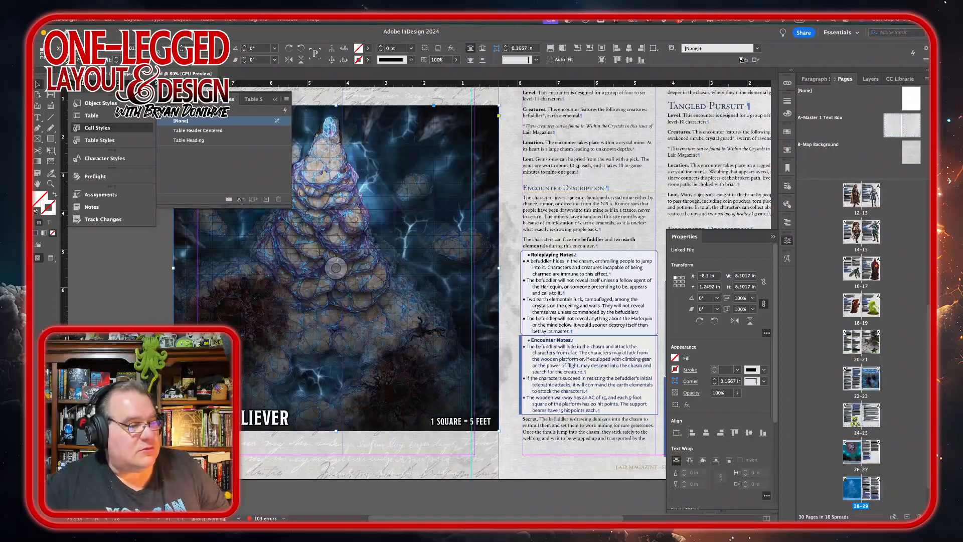
pyautogui.scroll(5, 284, 376)
pyautogui.hscroll(5, 284, 376)
pyautogui.scroll(-1, 284, 376)
pyautogui.hscroll(1, 283, 376)
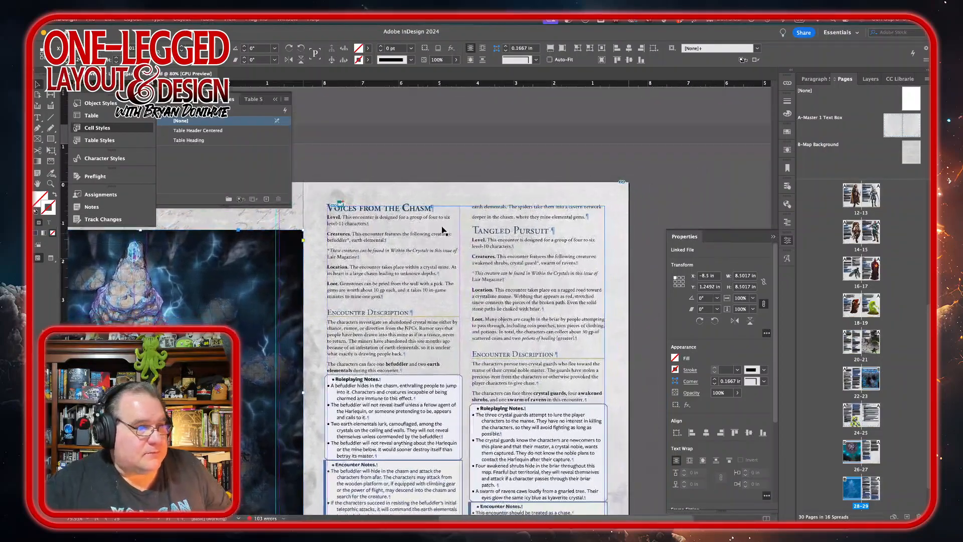
pyautogui.tripleClick(381, 313)
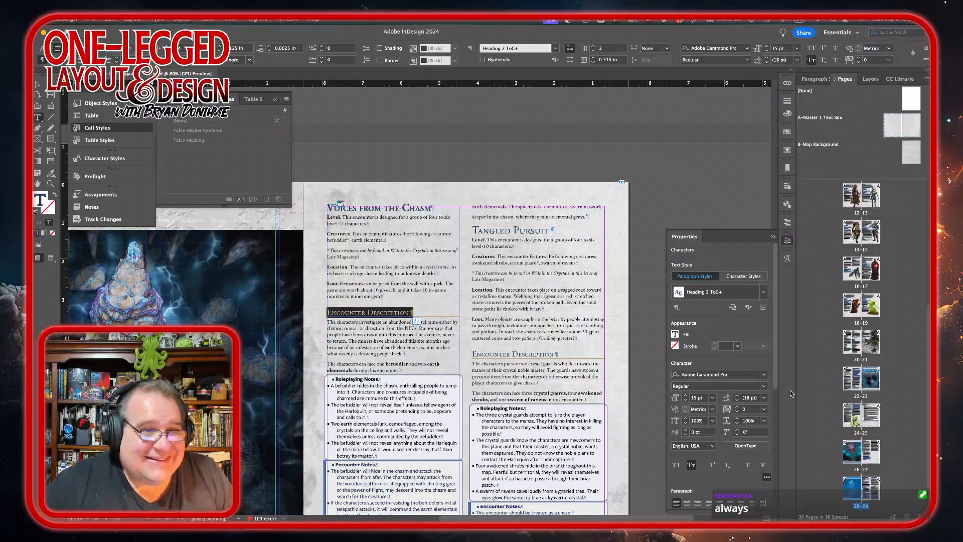
pyautogui.click(816, 79)
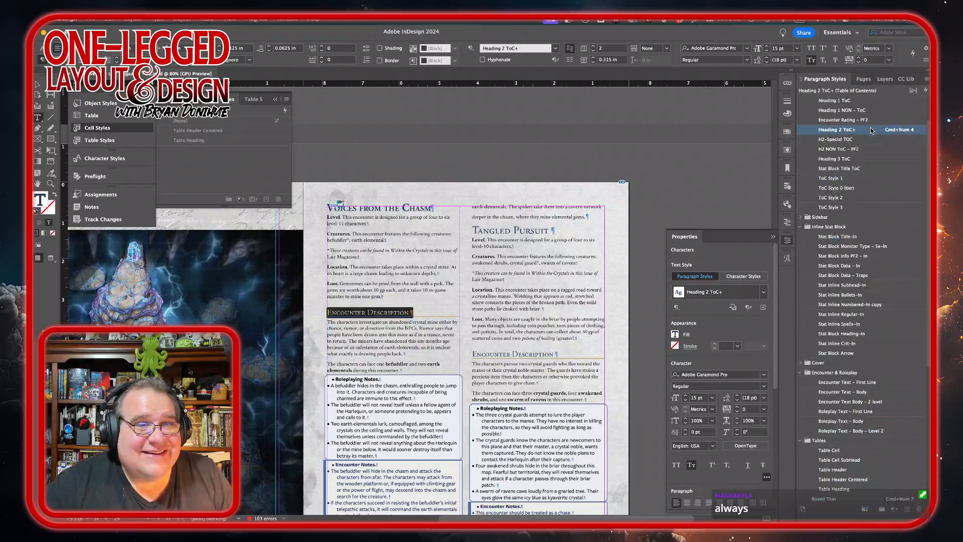
pyautogui.doubleClick(870, 131)
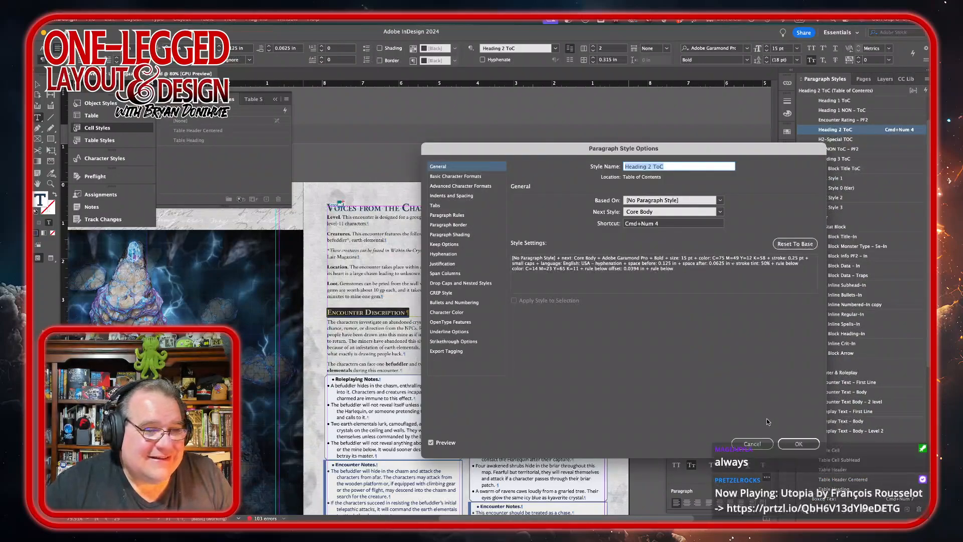
pyautogui.click(796, 444)
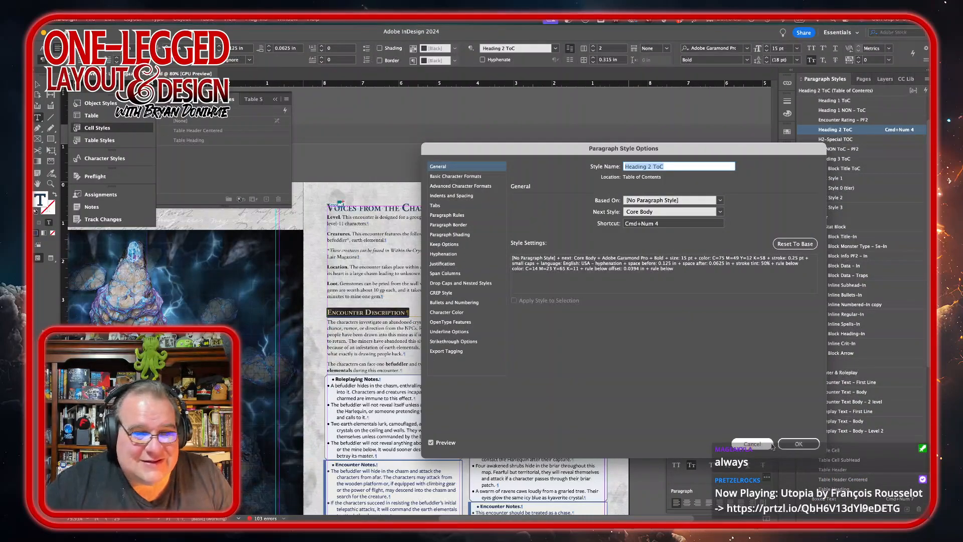
# Step: Style the Roleplaying Notes heading as Roleplay Text – First Line and its bullets as Roleplay Text – Body
pyautogui.click(358, 380)
pyautogui.scroll(-3, 488, 348)
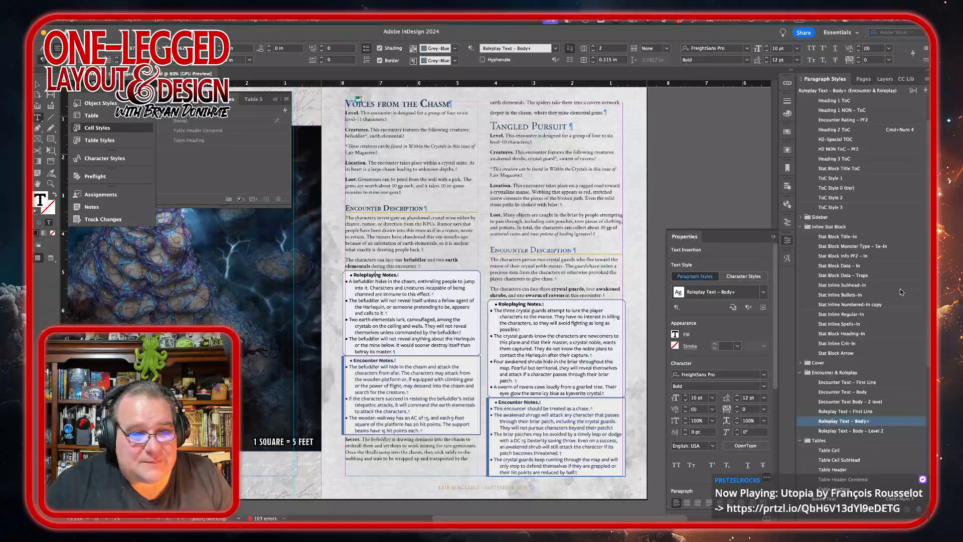
pyautogui.click(860, 412)
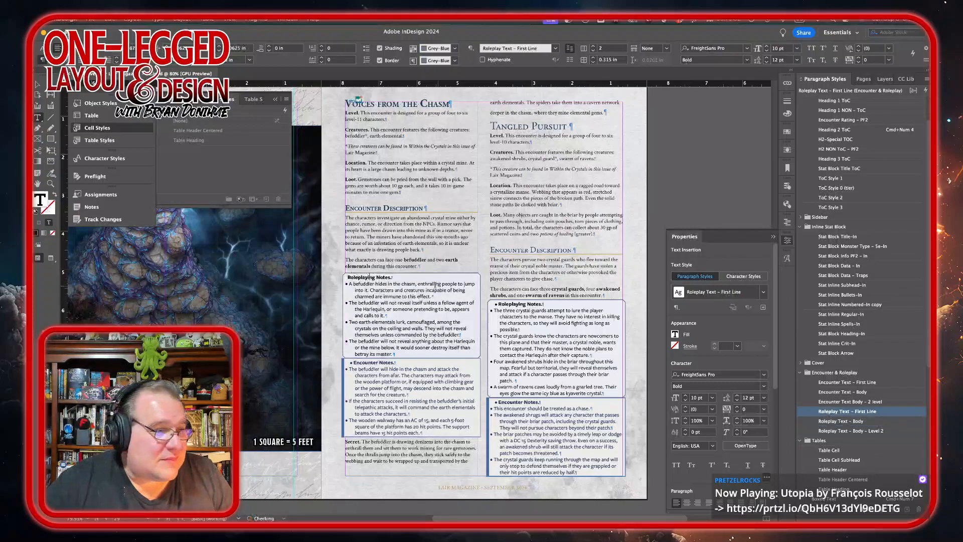
pyautogui.moveTo(368, 290); pyautogui.dragTo(365, 342)
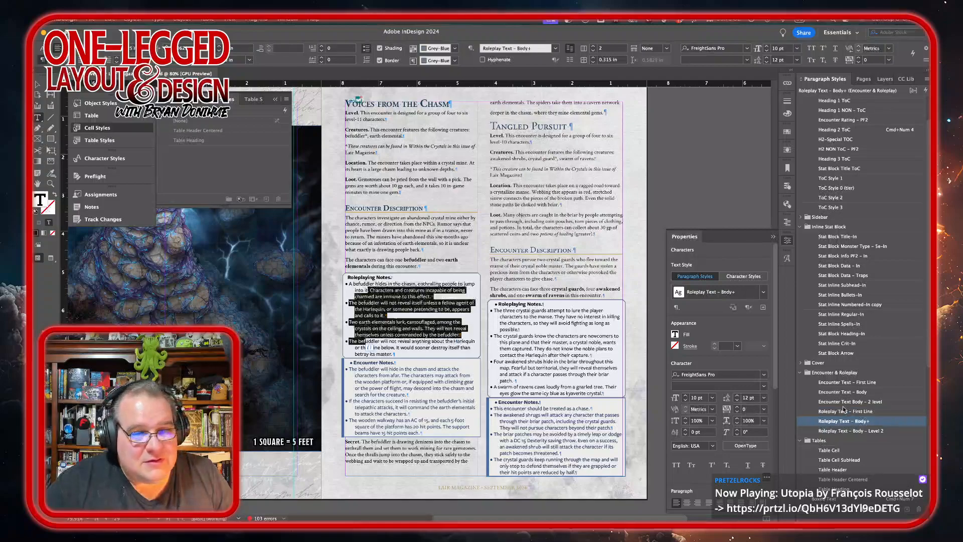
pyautogui.keyDown('alt'); pyautogui.click(842, 421); pyautogui.keyUp('alt')
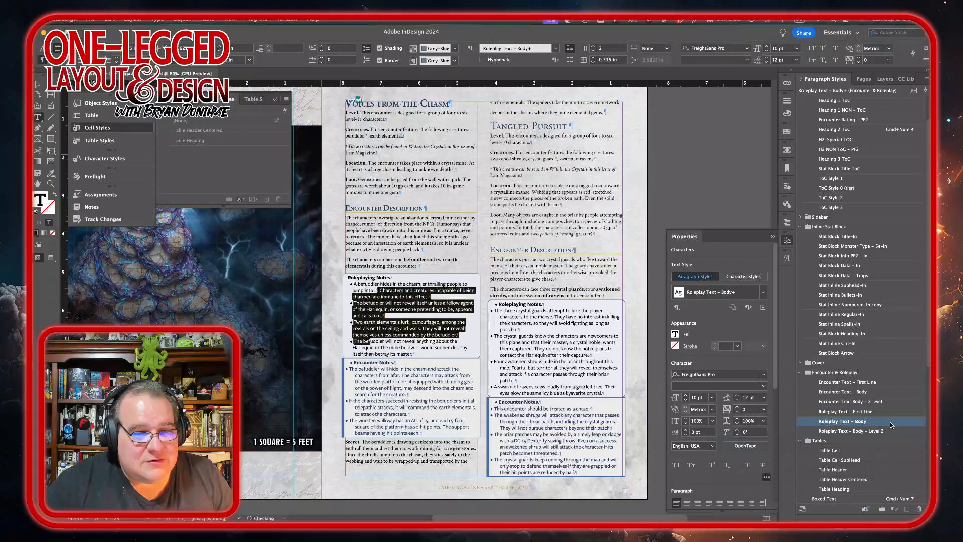
# Step: Style the Encounter Notes heading as Encounter Text – First Line and its bullets as Encounter Text – Body
pyautogui.click(376, 365)
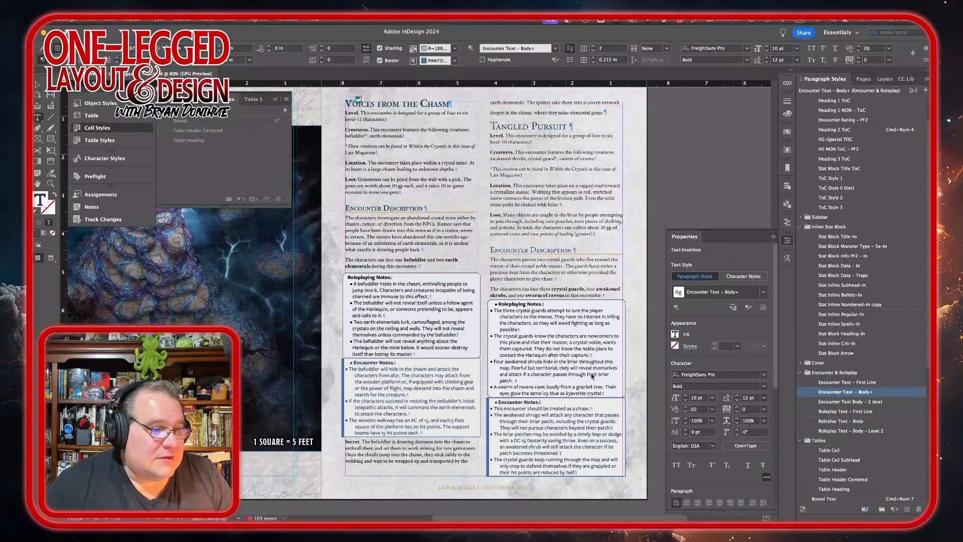
pyautogui.click(863, 382)
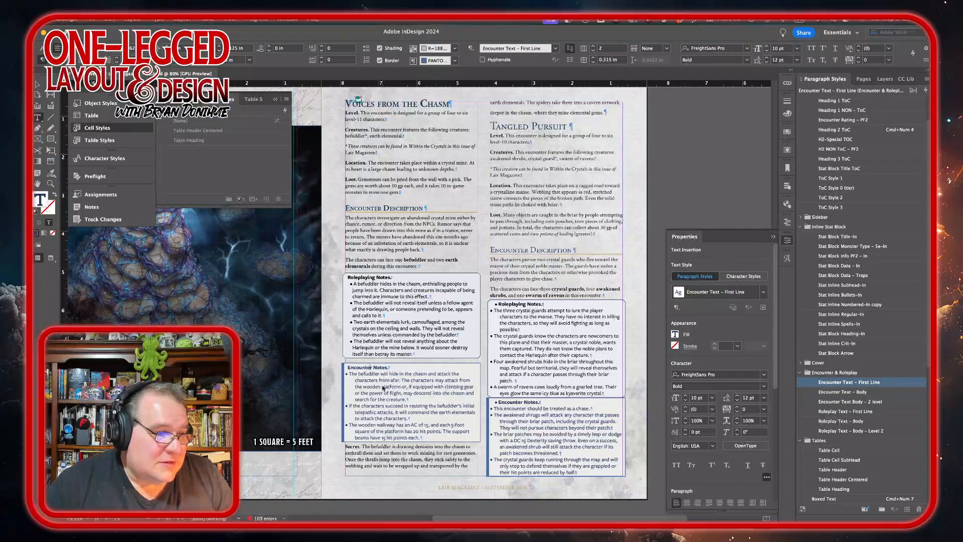
pyautogui.moveTo(382, 388); pyautogui.dragTo(379, 438)
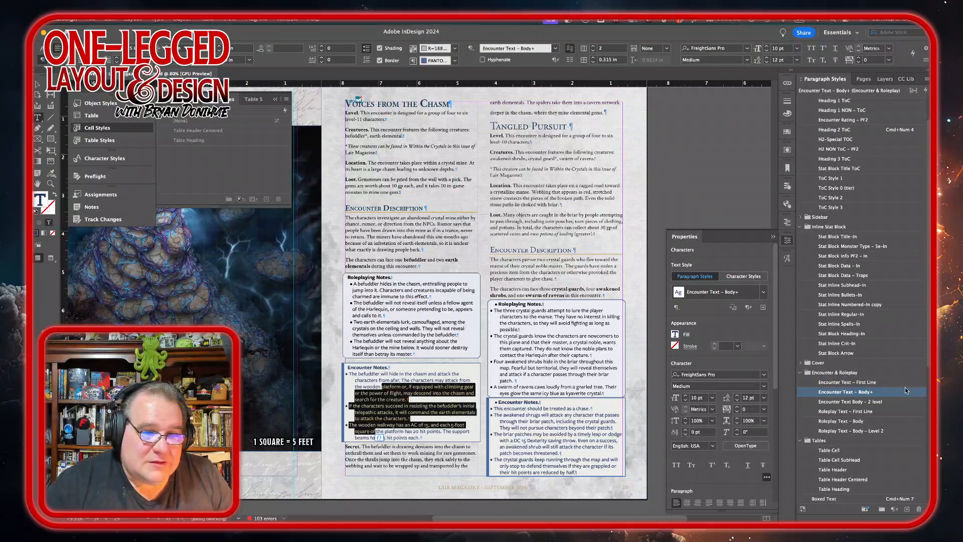
pyautogui.keyDown('alt'); pyautogui.click(901, 395); pyautogui.keyUp('alt')
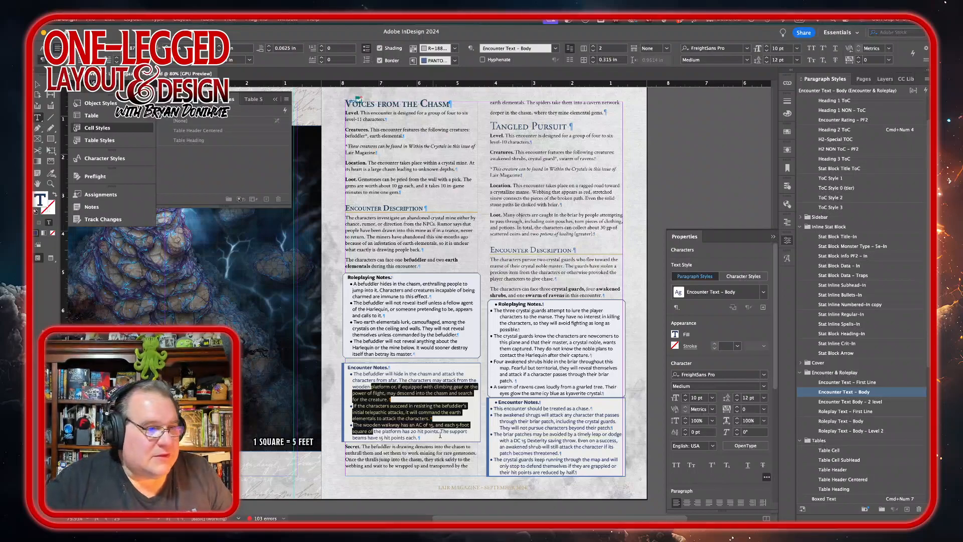
# Step: Try to insert a column break after the Encounter Notes box in Voices from the Chasm
pyautogui.click(460, 417)
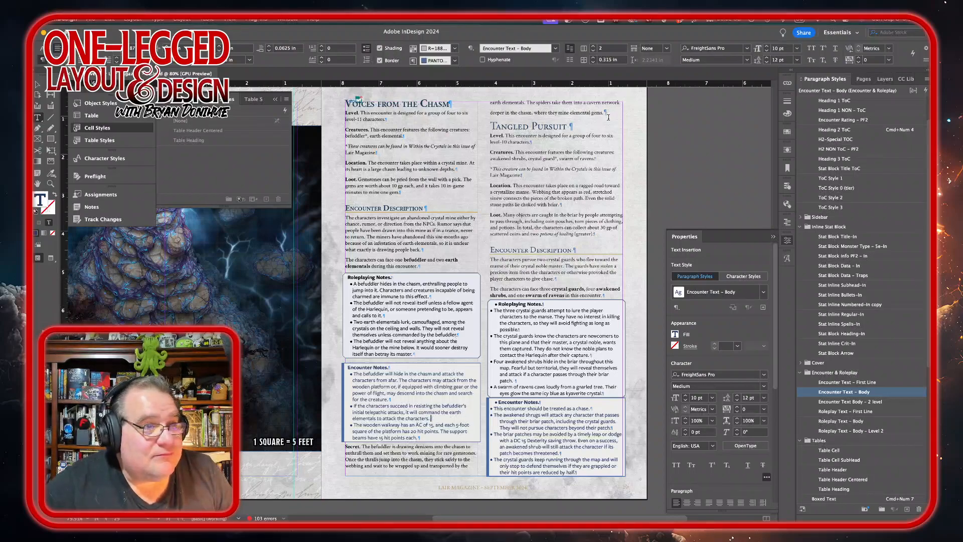
pyautogui.press('super+KP_1')
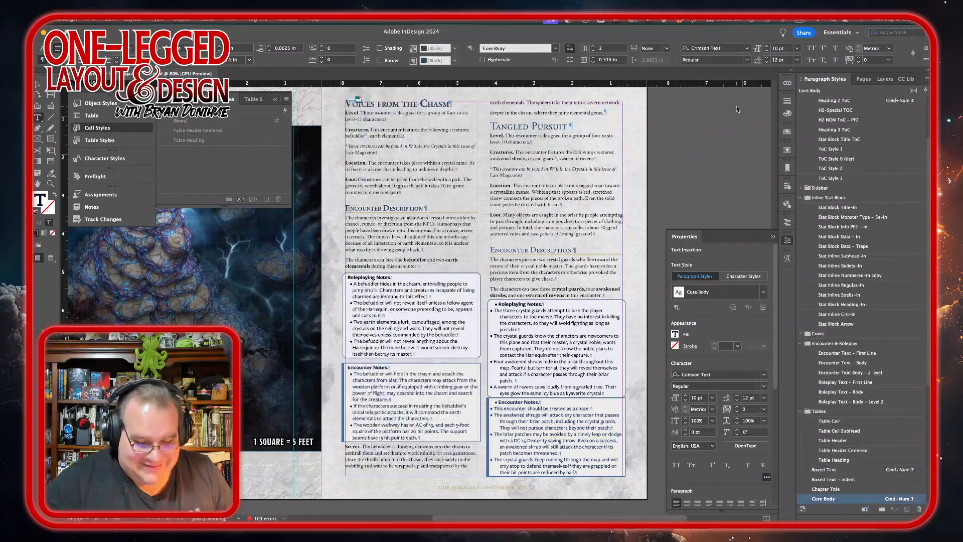
pyautogui.press('KP_Enter')
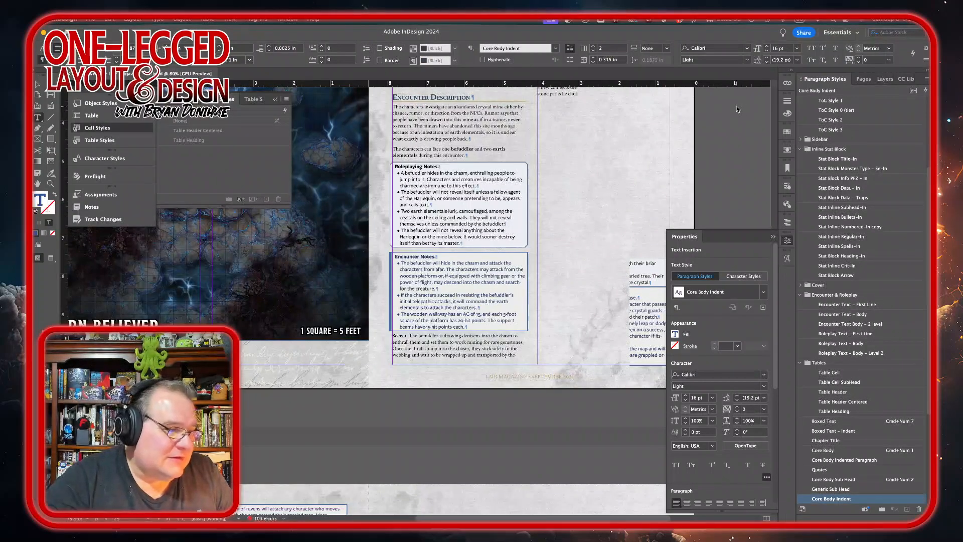
pyautogui.press('Delete')
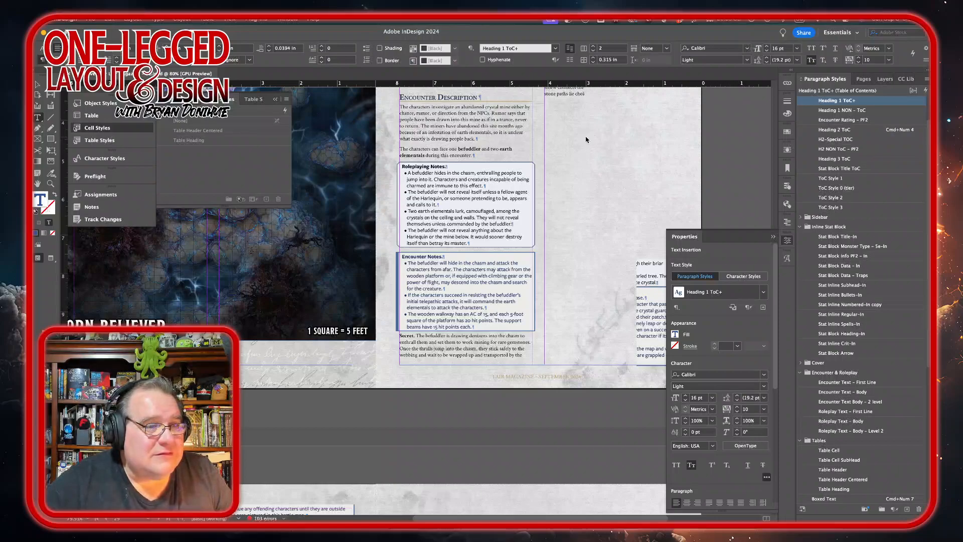
pyautogui.scroll(10, 578, 168)
pyautogui.scroll(-10, 578, 168)
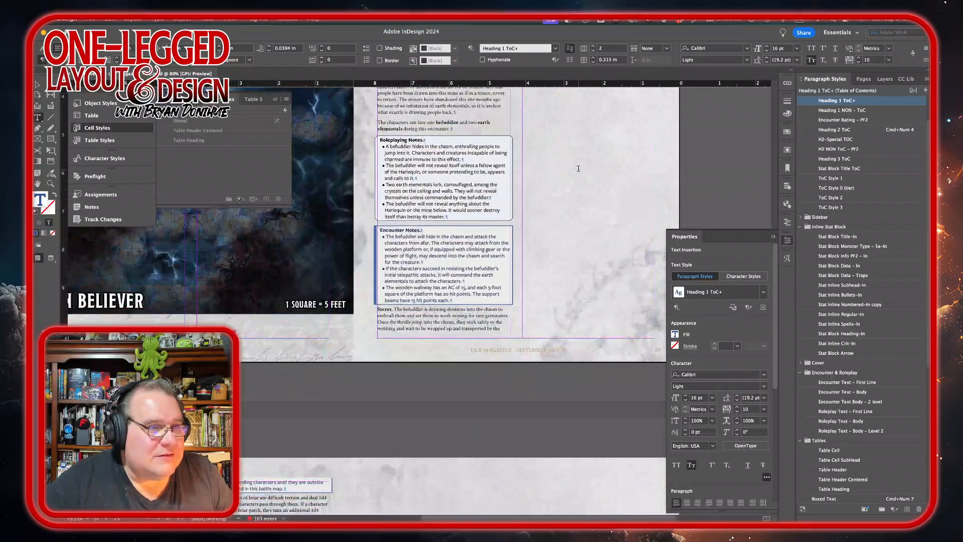
pyautogui.scroll(5, 578, 168)
pyautogui.scroll(-3, 578, 170)
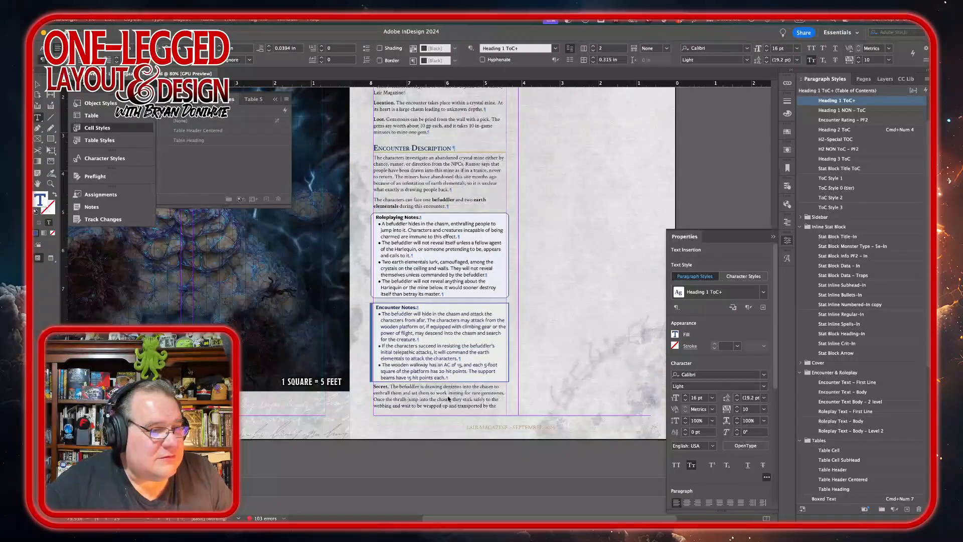
# Step: Set the Encounter Text – Body paragraph style's space after to 0.125 in
pyautogui.click(457, 379)
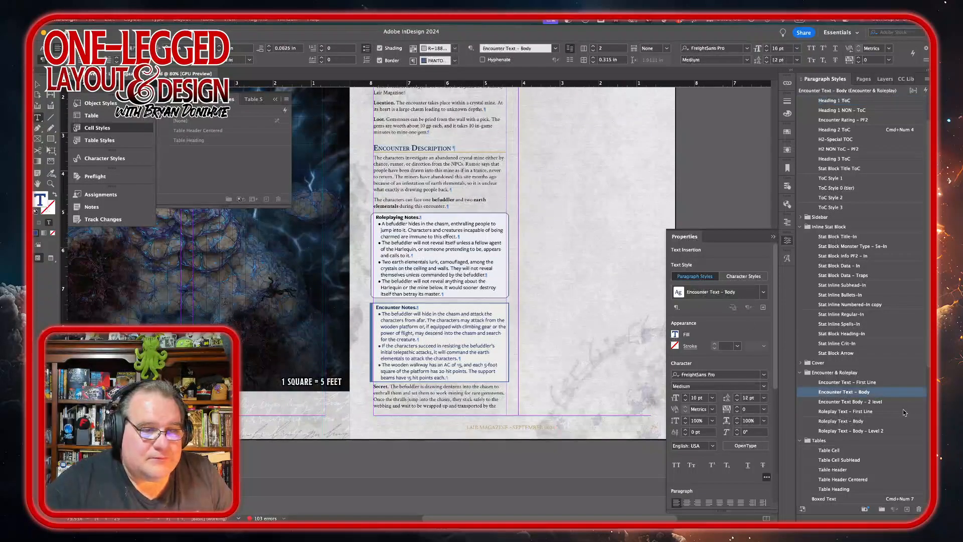
pyautogui.doubleClick(863, 392)
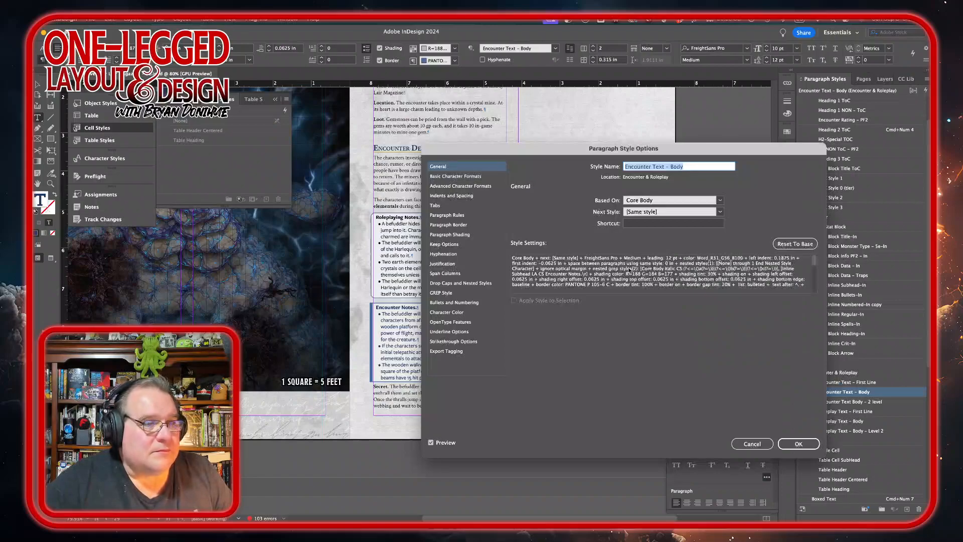
pyautogui.click(474, 196)
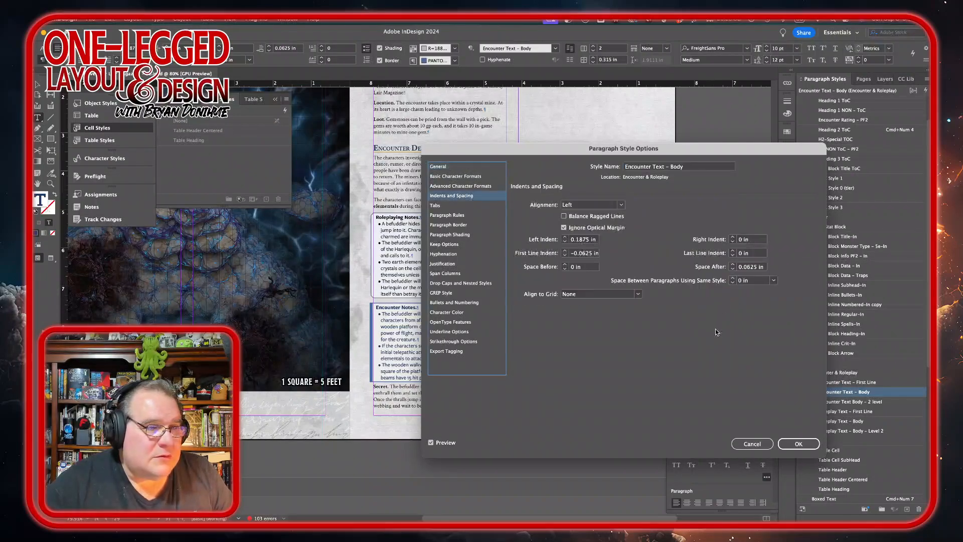
pyautogui.click(733, 265)
pyautogui.click(795, 445)
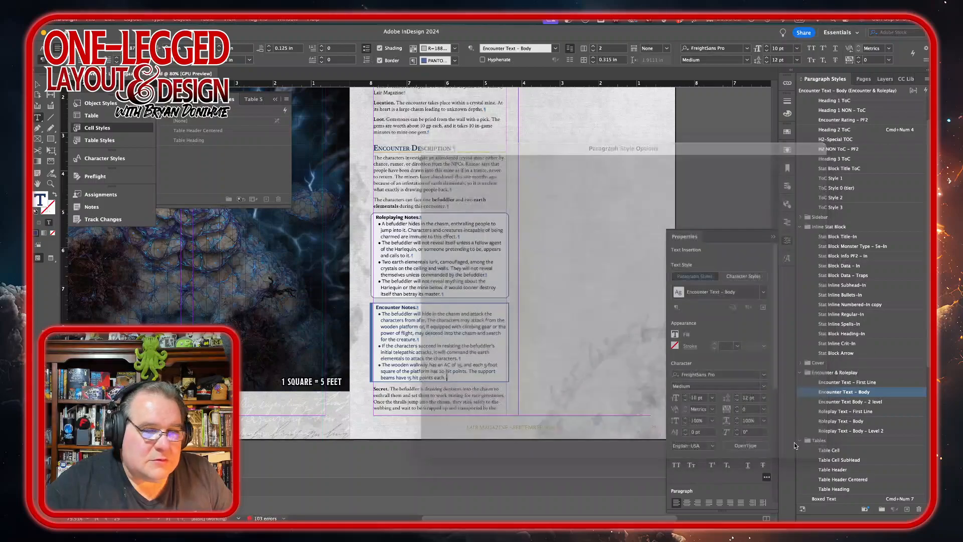
# Step: Shorten the Voices from the Chasm text frame so the Roleplaying and Encounter Notes boxes move to the second column
pyautogui.scroll(3, 219, 275)
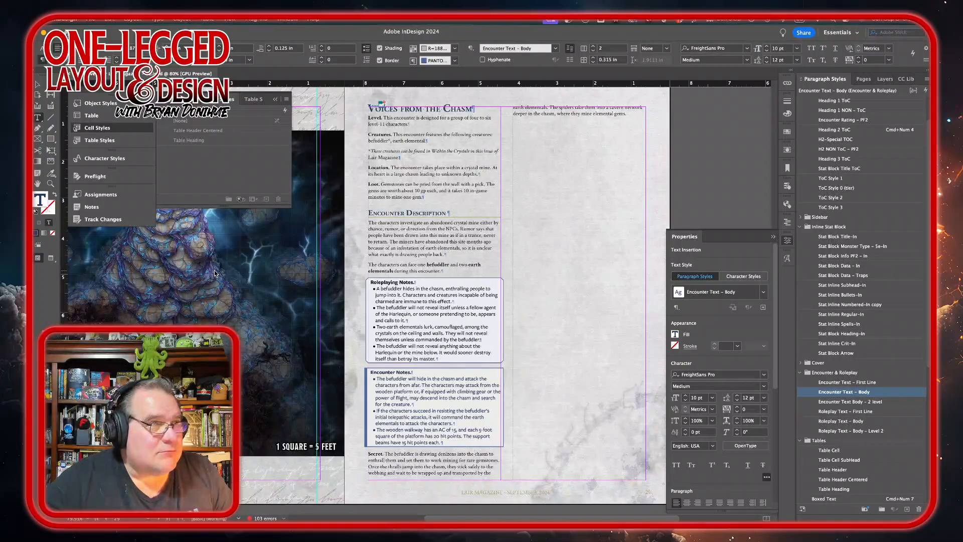
pyautogui.click(37, 86)
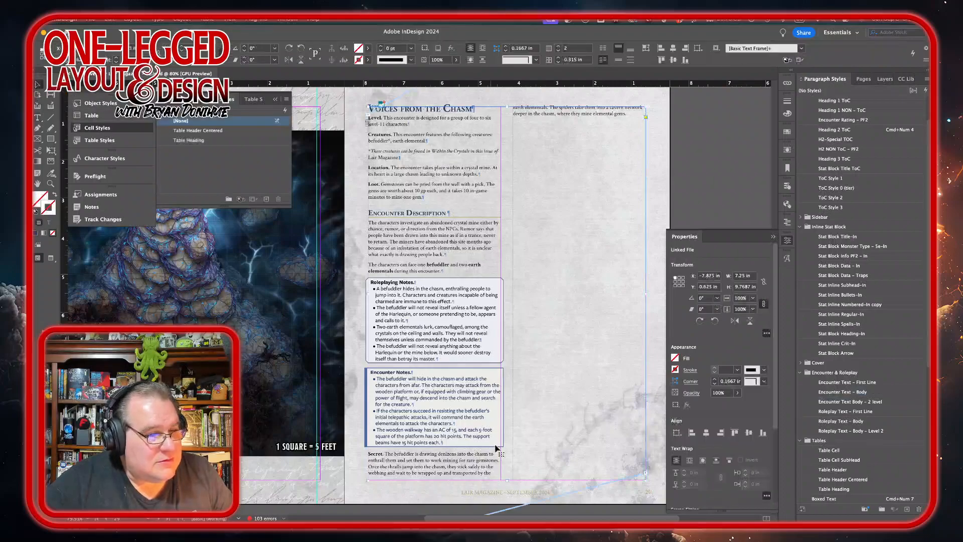
pyautogui.moveTo(508, 480); pyautogui.dragTo(508, 487)
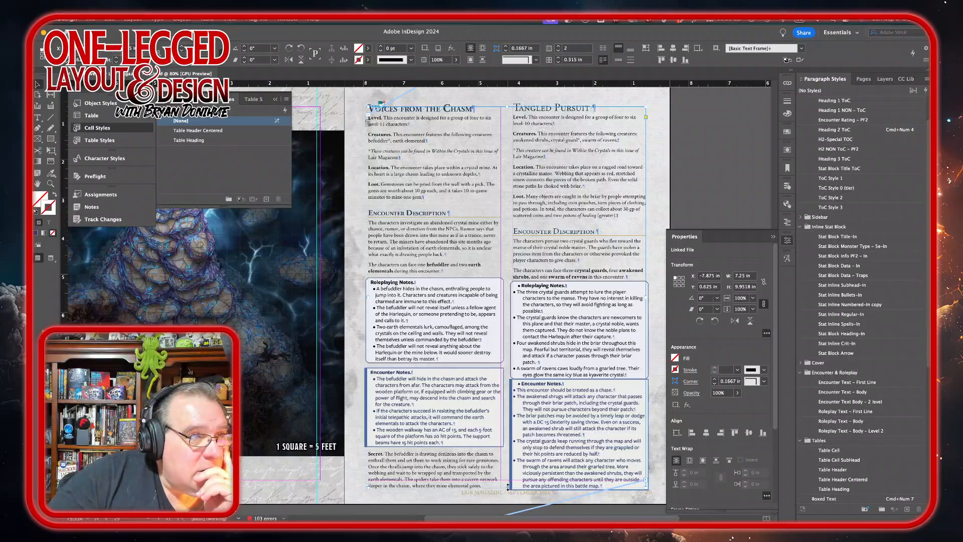
pyautogui.moveTo(508, 487); pyautogui.dragTo(519, 277)
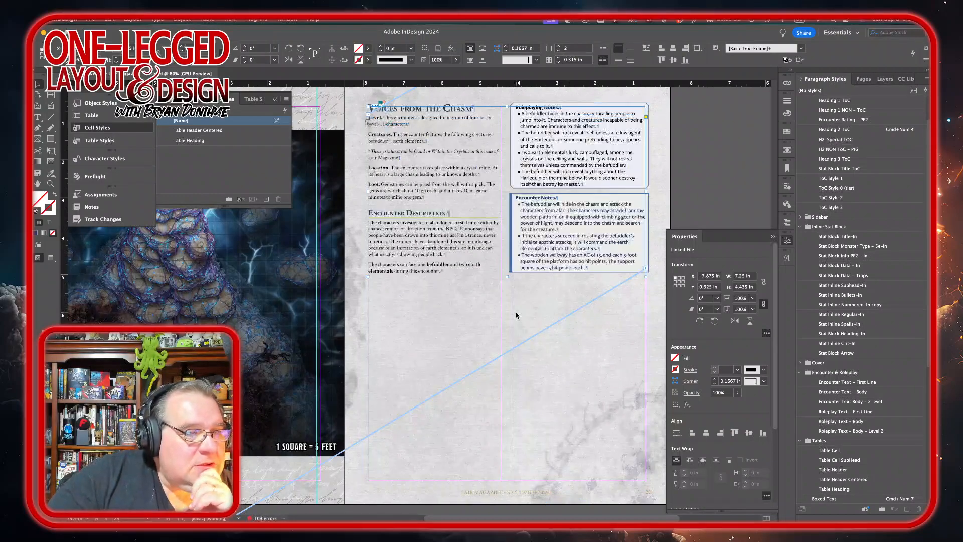
pyautogui.scroll(-7, 517, 315)
pyautogui.scroll(6, 518, 316)
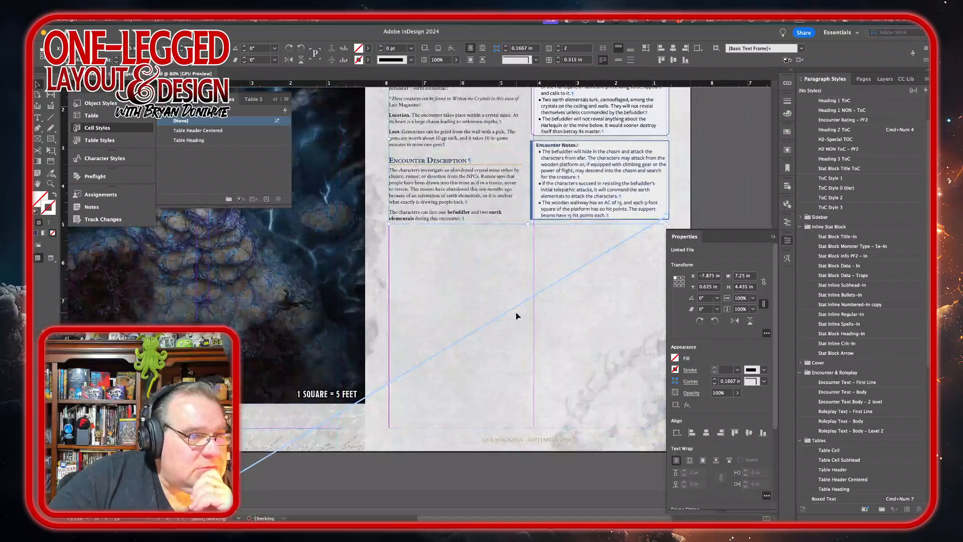
# Step: Lengthen the Voices from the Chasm text frame to about 5.4 in so the Roleplaying Notes box returns to the first column
pyautogui.scroll(2, 518, 316)
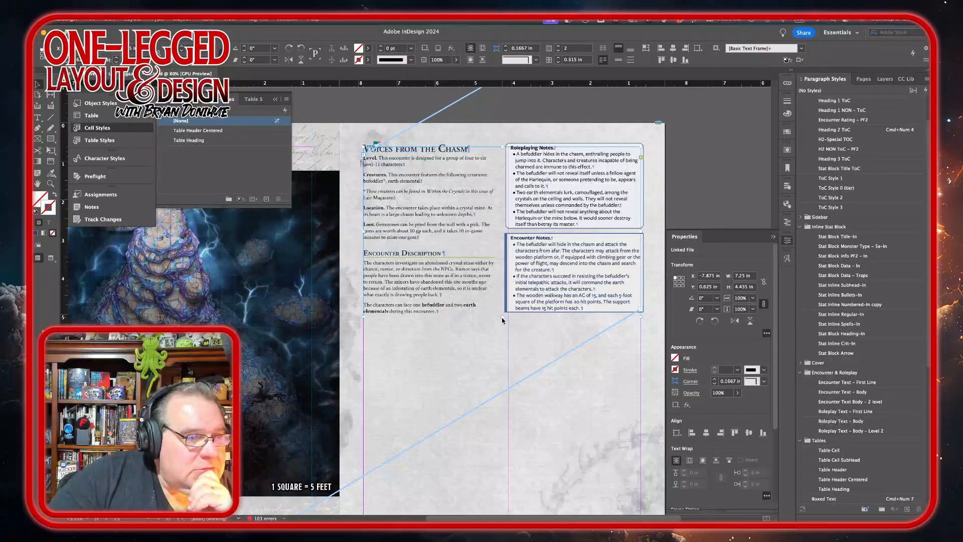
pyautogui.moveTo(502, 318); pyautogui.dragTo(532, 338)
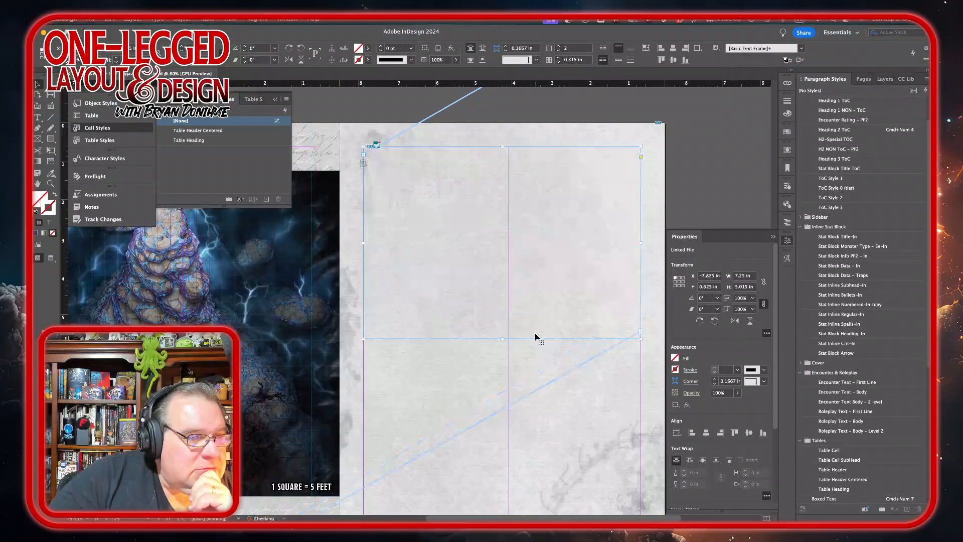
pyautogui.click(502, 346)
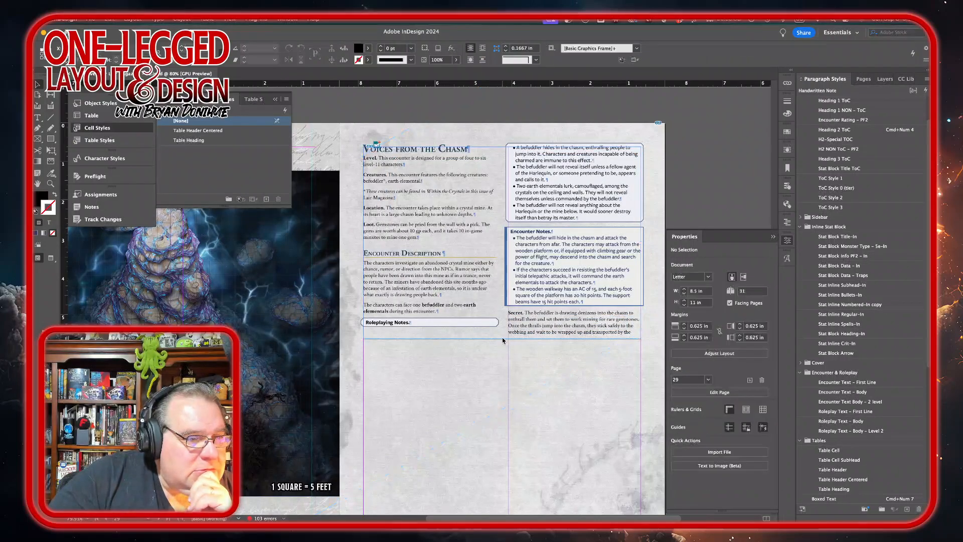
pyautogui.click(502, 339)
pyautogui.moveTo(503, 339); pyautogui.dragTo(502, 354)
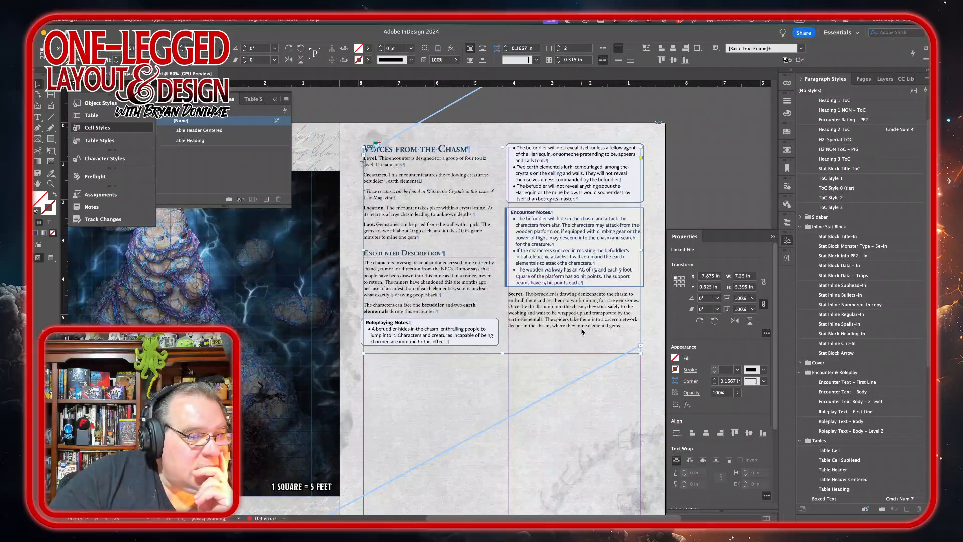
# Step: Switch to the browser and search Adobe Stock for fantasy canyon images
pyautogui.moveTo(375, 508)
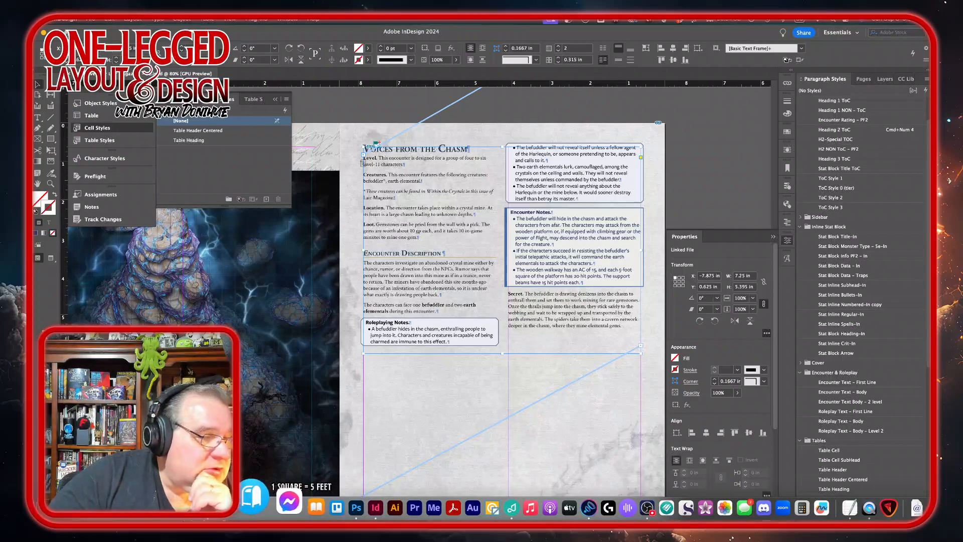
pyautogui.click(259, 508)
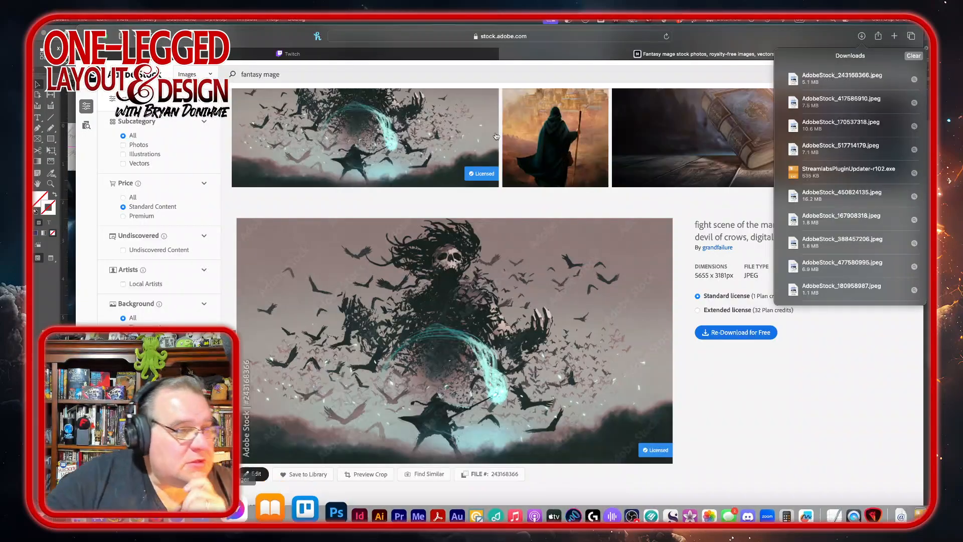
pyautogui.doubleClick(271, 75)
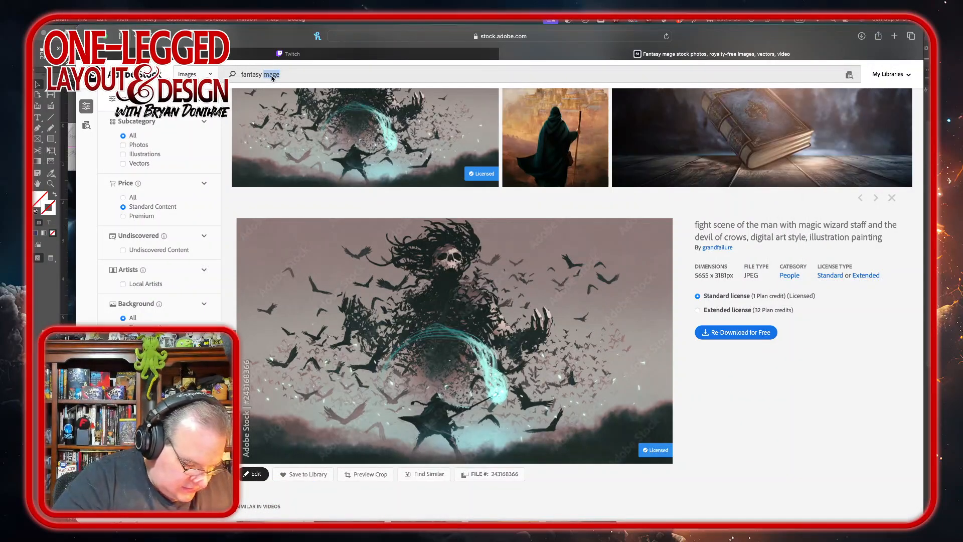
pyautogui.write('canyon')
pyautogui.press('Return')
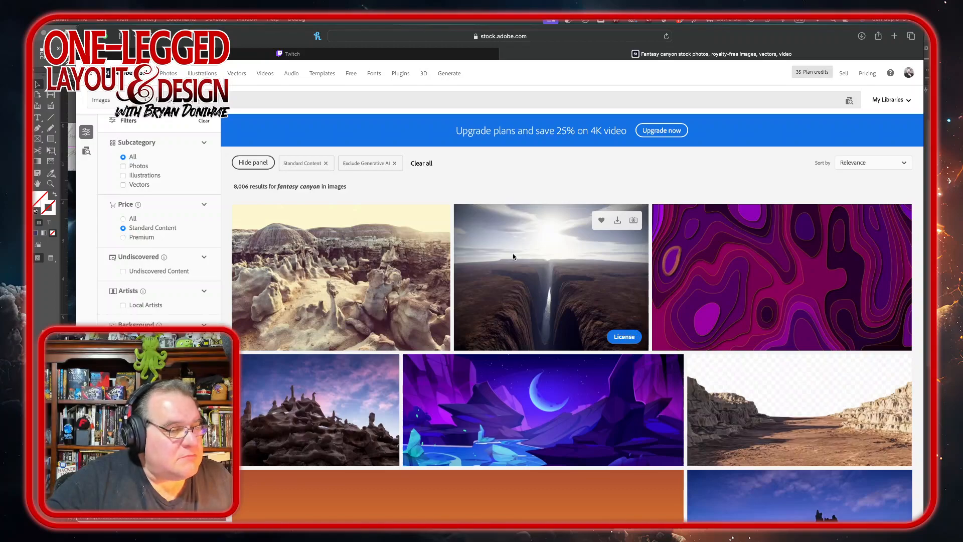
# Step: Save the fiery big-cat rider illustration from the canyon results to the default library
pyautogui.scroll(-5, 513, 253)
pyautogui.scroll(-3, 512, 254)
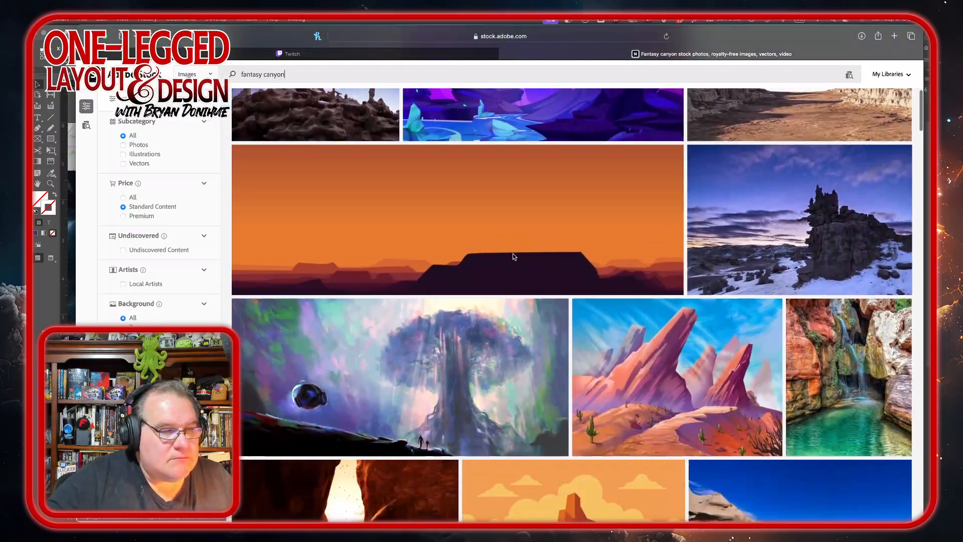
pyautogui.scroll(-4, 513, 254)
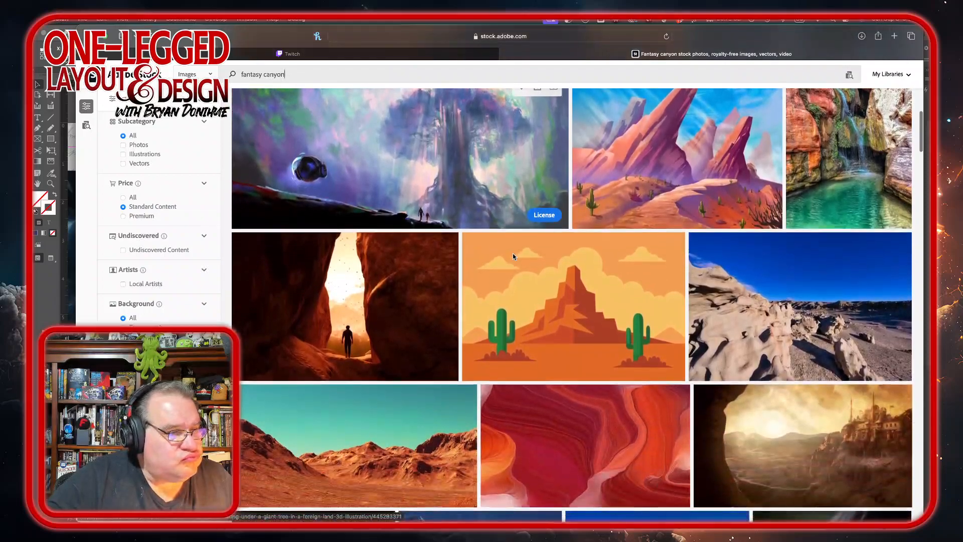
pyautogui.scroll(-4, 513, 254)
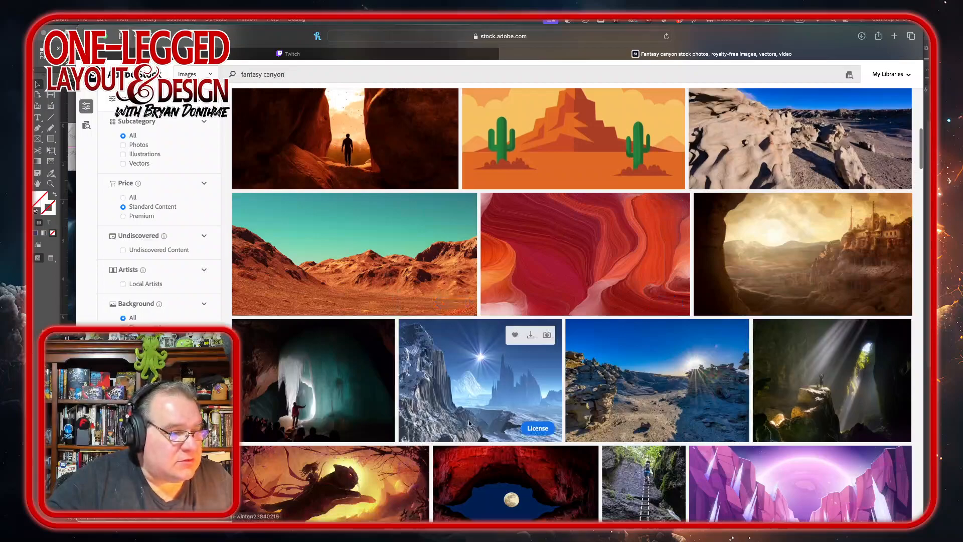
pyautogui.scroll(-2, 469, 422)
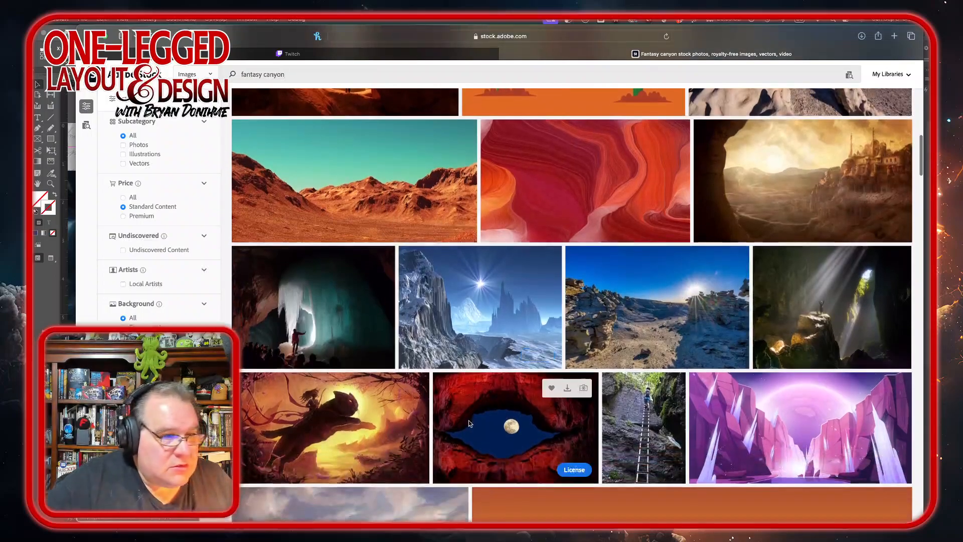
pyautogui.scroll(-1, 468, 424)
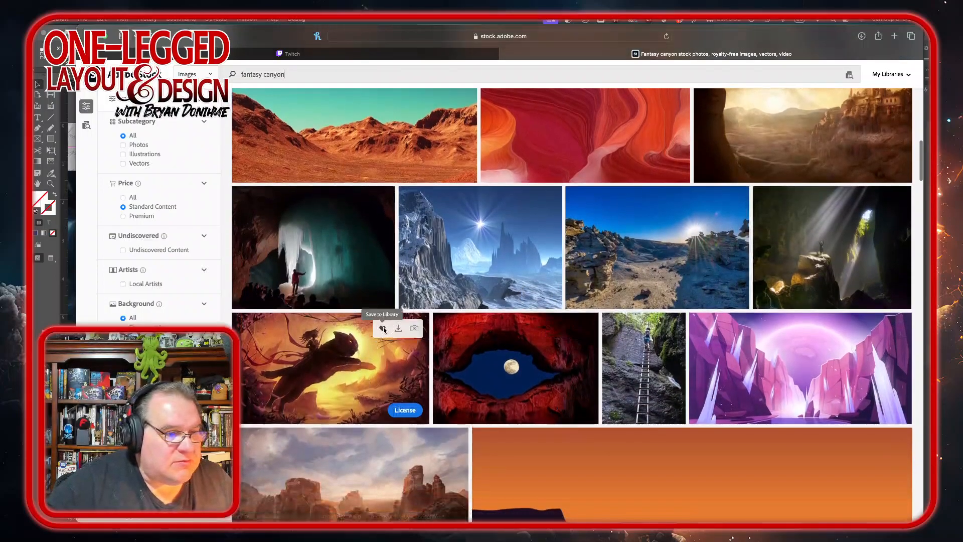
pyautogui.click(382, 328)
pyautogui.scroll(-4, 604, 381)
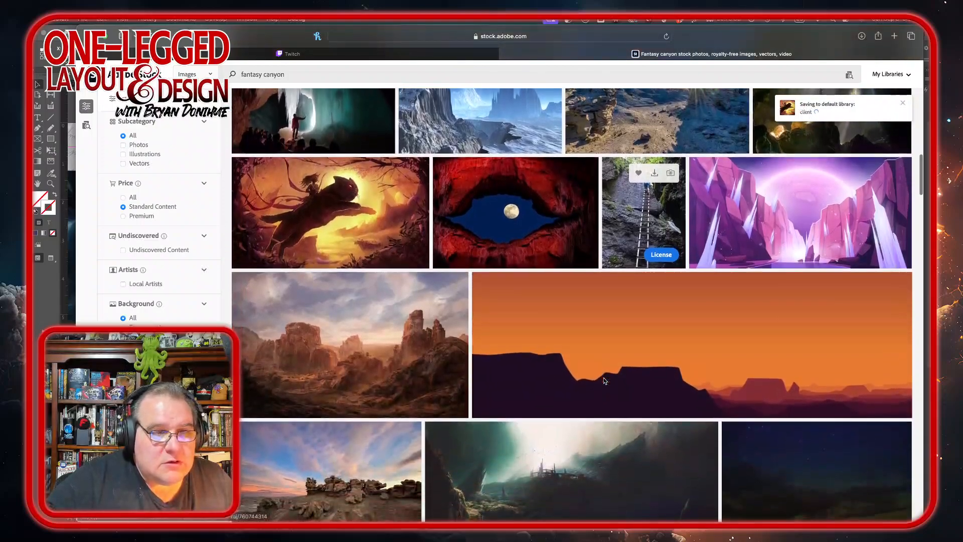
pyautogui.scroll(-1, 604, 381)
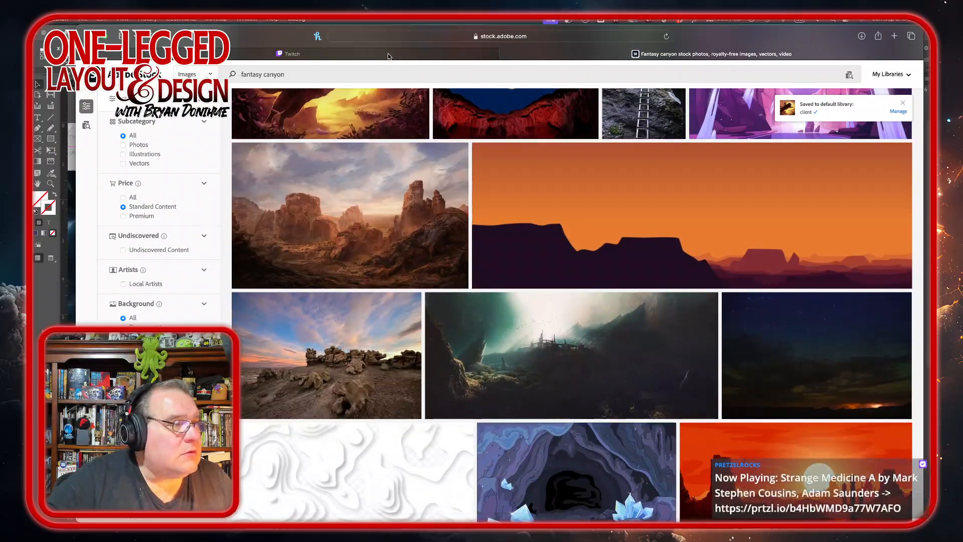
# Step: Search Adobe Stock for fantasy mine images
pyautogui.press('super+Tab')
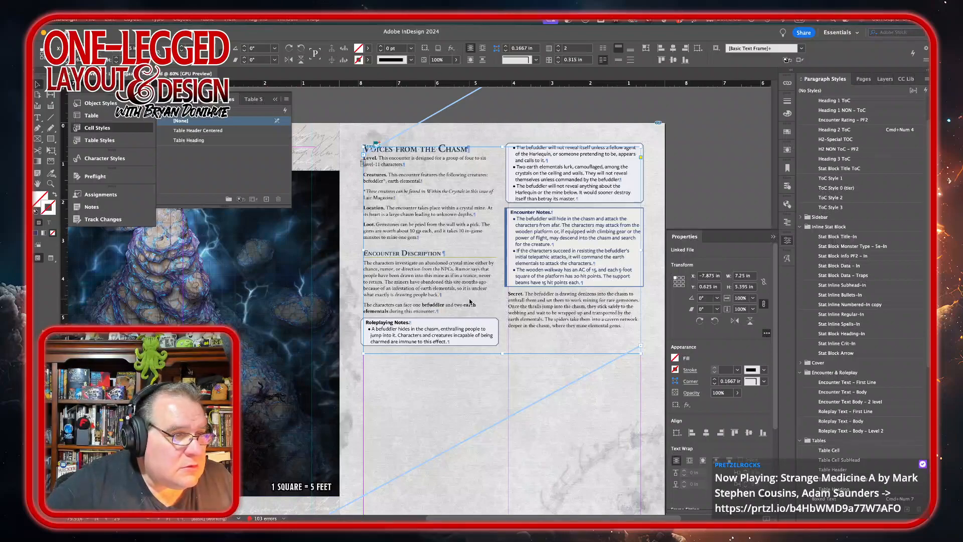
pyautogui.moveTo(389, 513)
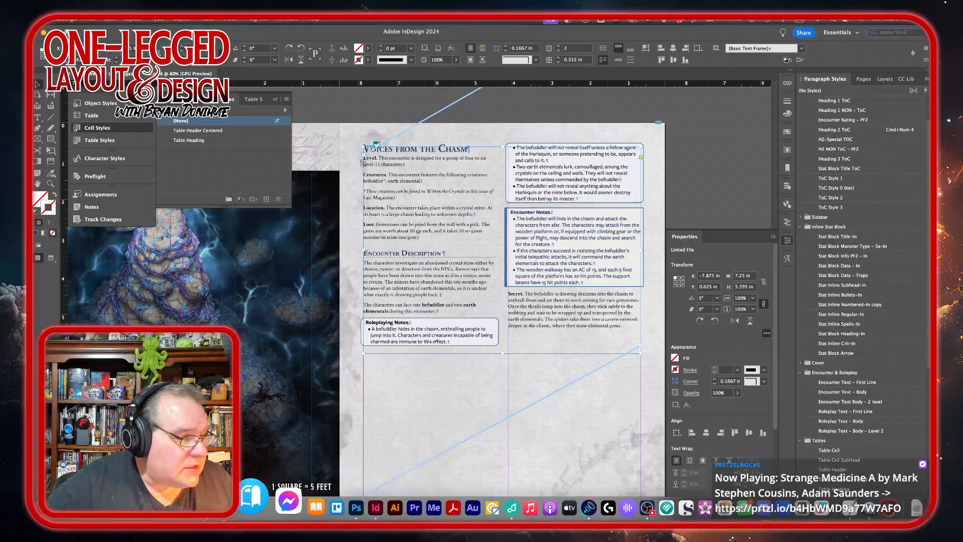
pyautogui.click(221, 504)
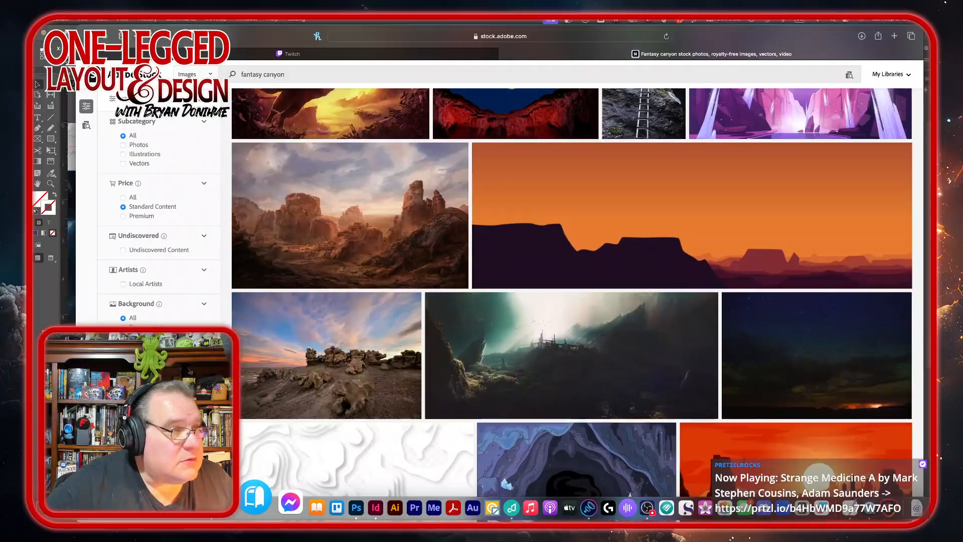
pyautogui.doubleClick(272, 75)
pyautogui.write('mine')
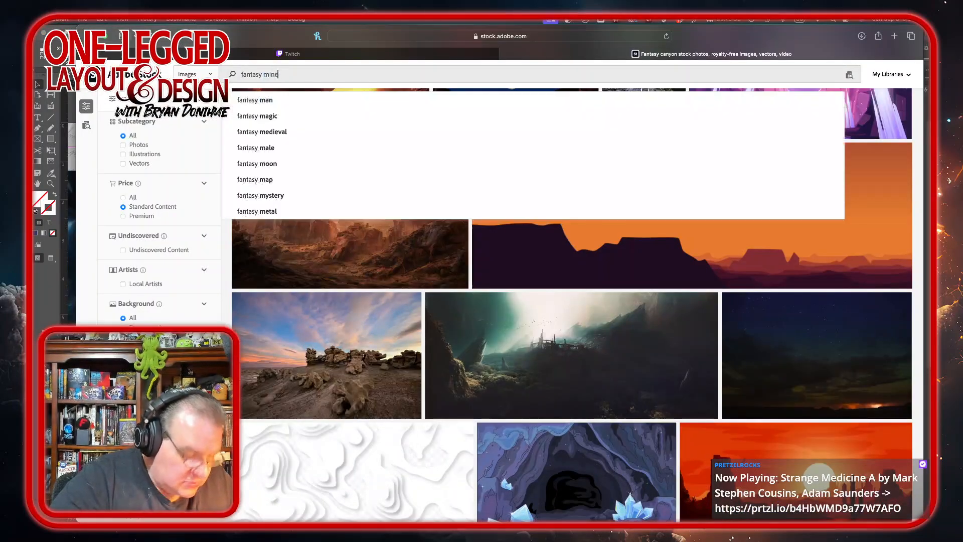
pyautogui.press('Return')
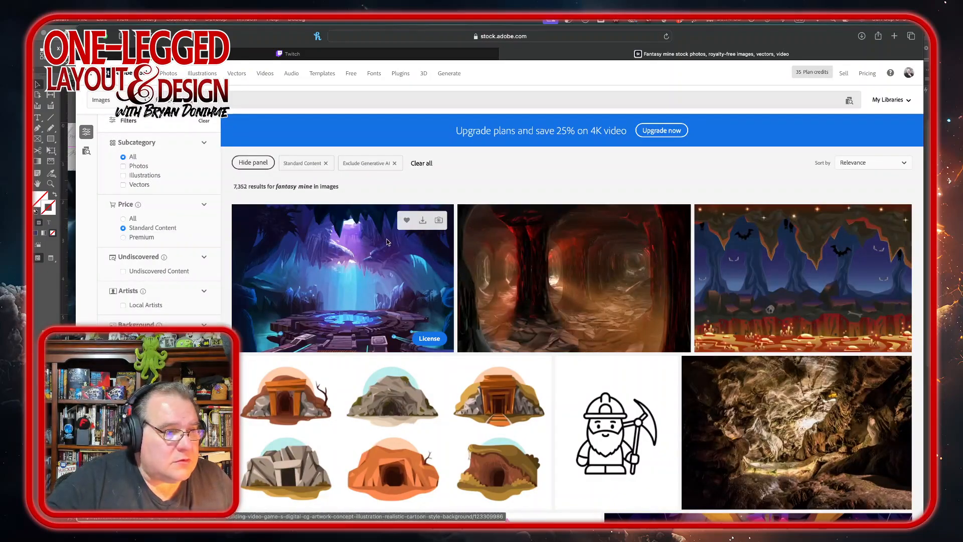
# Step: Save the crystal cave portal and the lantern-carrying miners illustrations to the default library
pyautogui.click(406, 220)
pyautogui.scroll(-1, 649, 300)
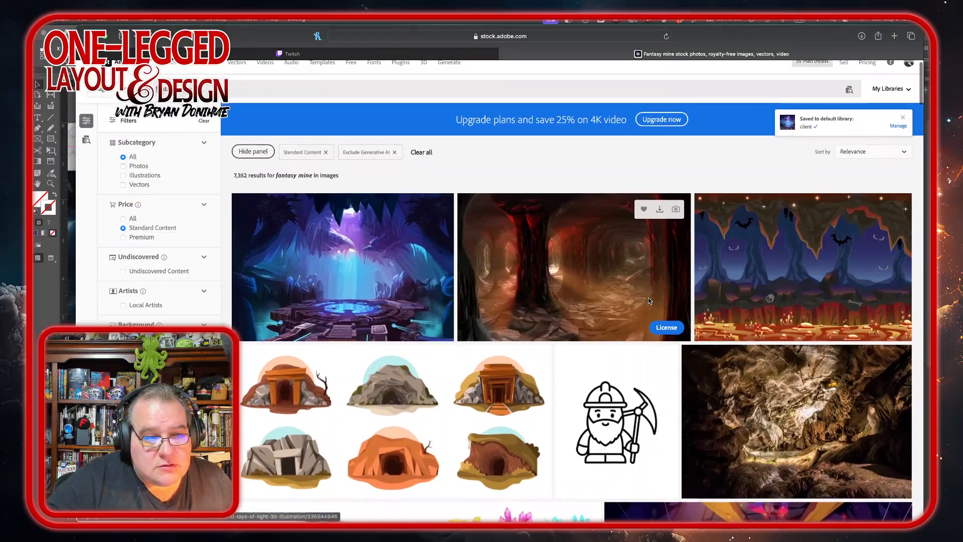
pyautogui.scroll(-5, 649, 300)
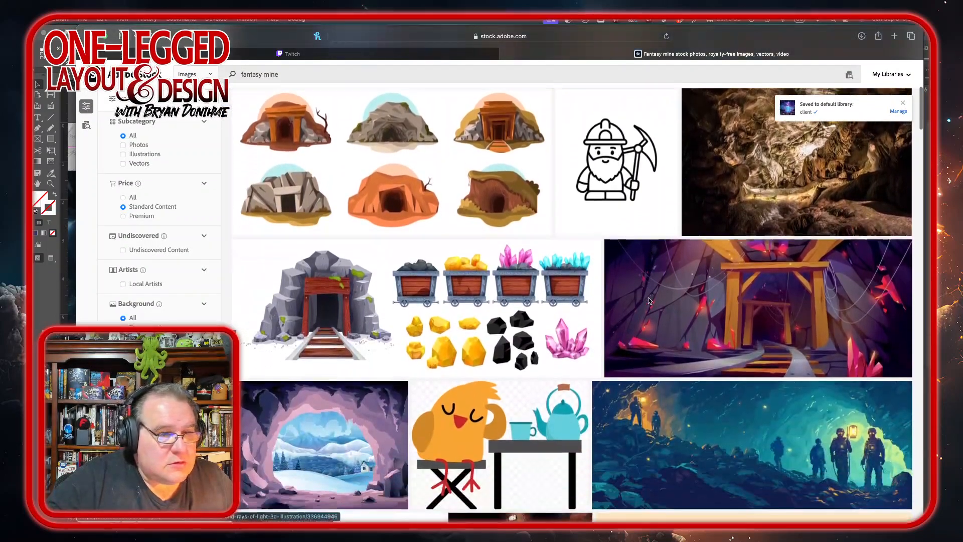
pyautogui.scroll(-3, 649, 300)
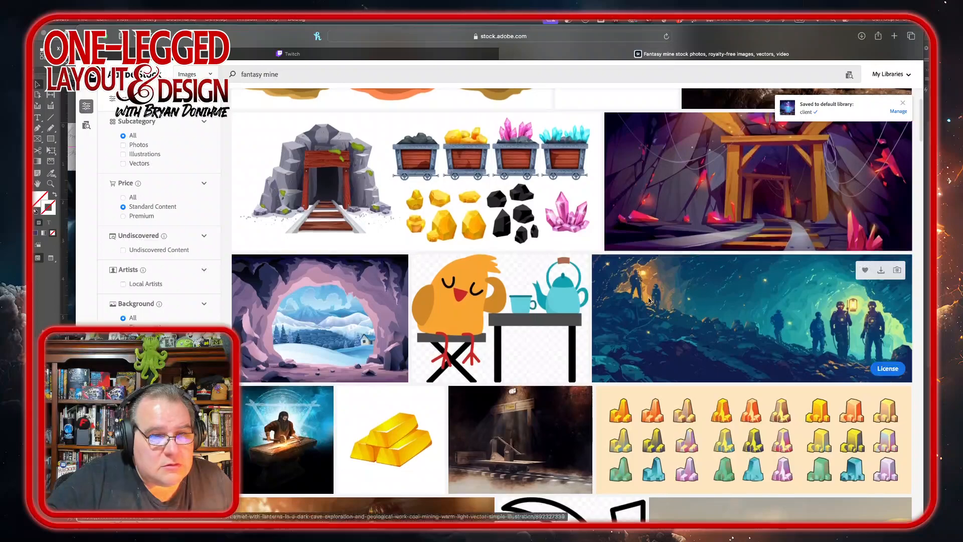
pyautogui.click(864, 270)
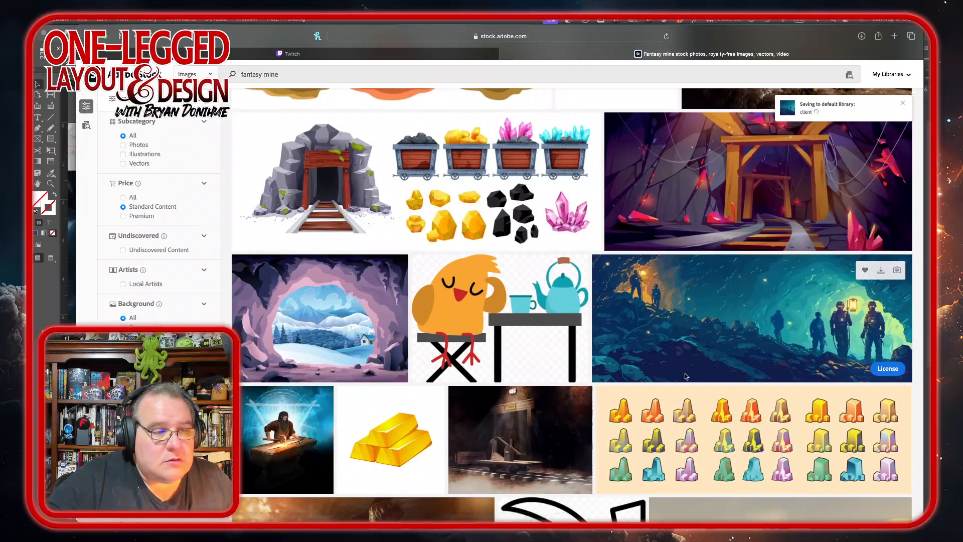
# Step: Scroll through the fantasy mine search results looking for suitable artwork
pyautogui.scroll(-1, 685, 377)
pyautogui.scroll(-6, 685, 376)
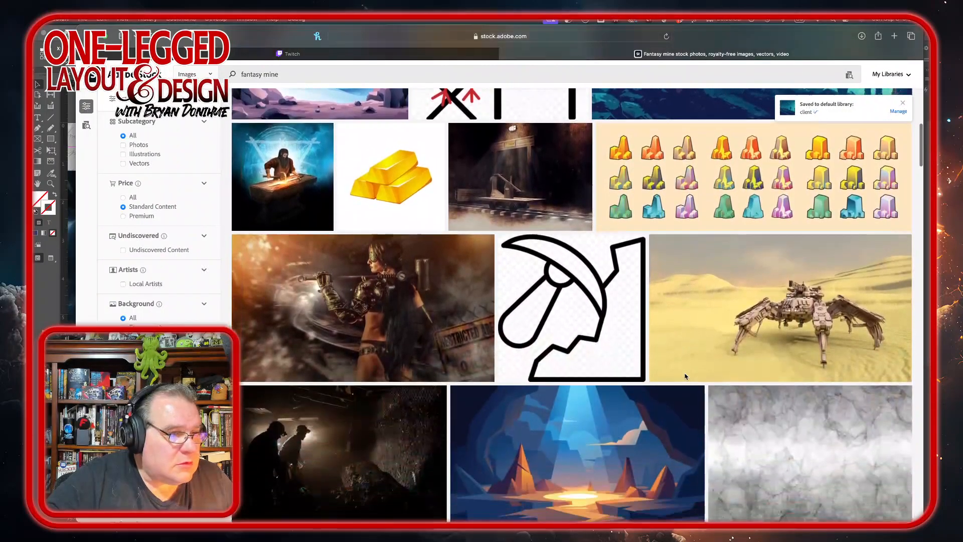
pyautogui.scroll(-4, 685, 376)
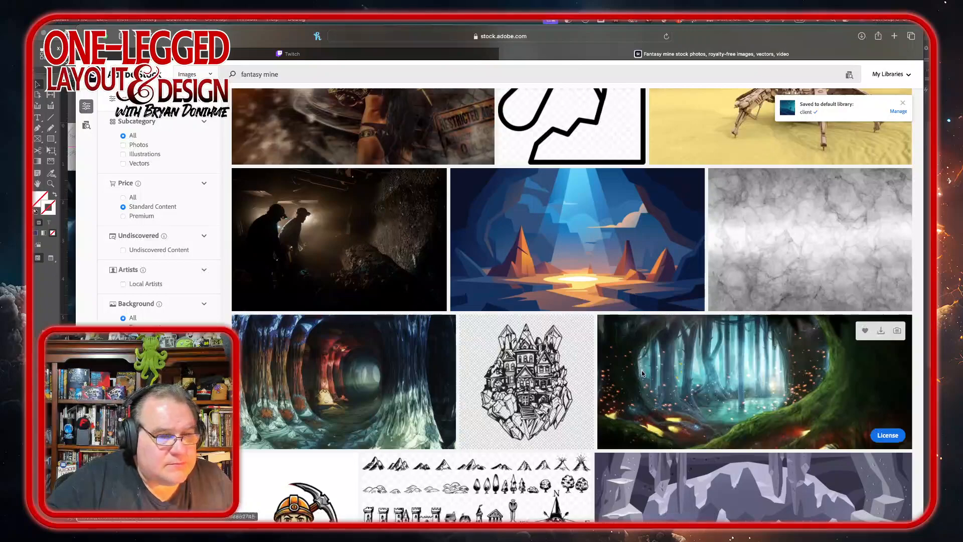
pyautogui.scroll(-6, 705, 359)
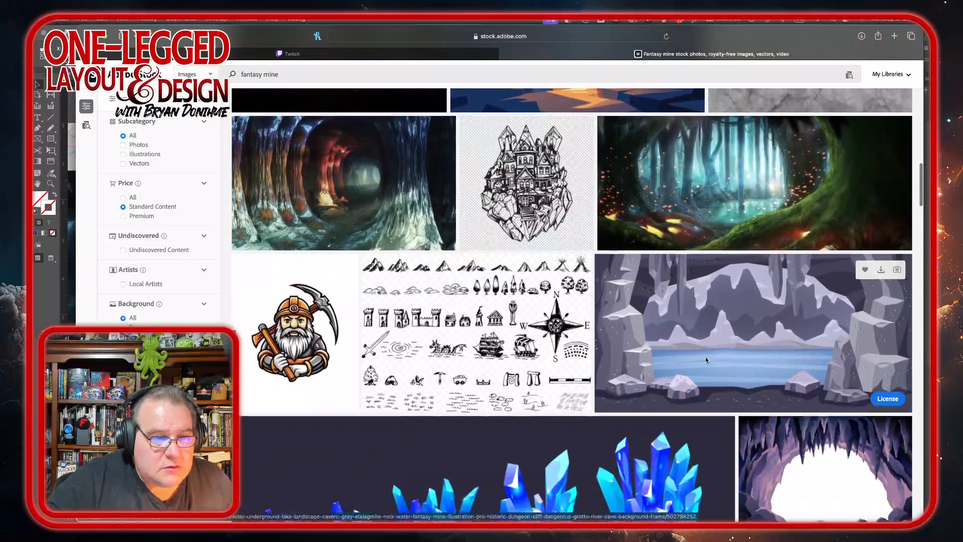
pyautogui.scroll(-4, 705, 359)
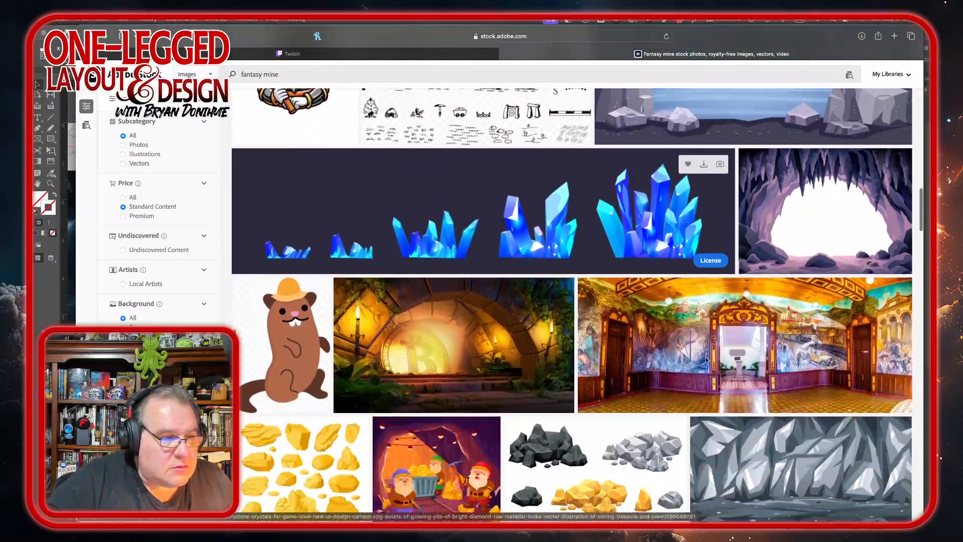
pyautogui.scroll(-3, 705, 359)
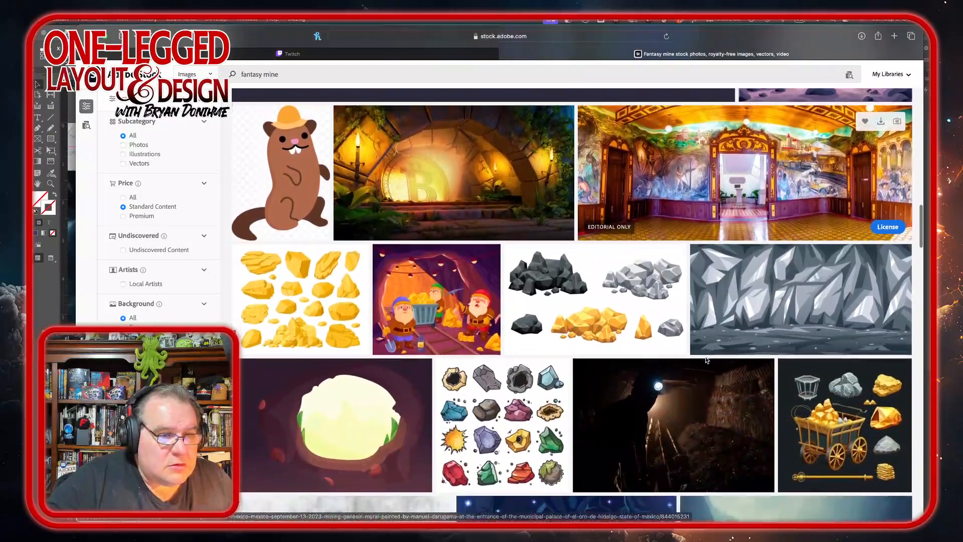
pyautogui.scroll(-5, 706, 359)
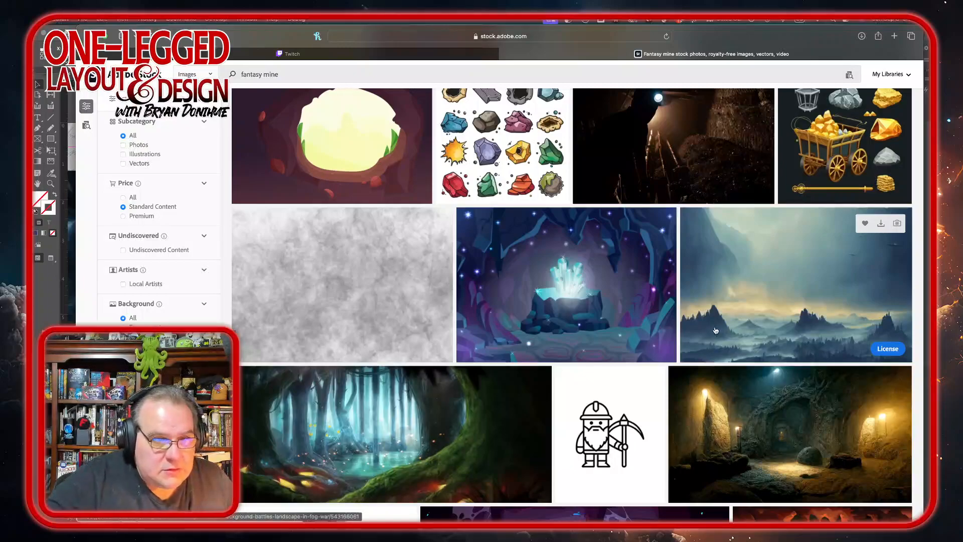
pyautogui.scroll(-6, 715, 330)
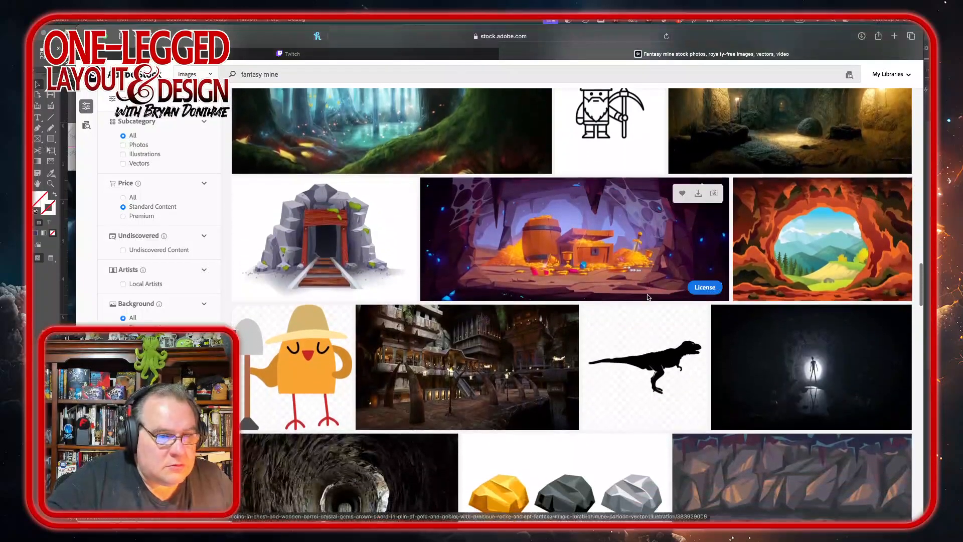
pyautogui.scroll(-6, 647, 297)
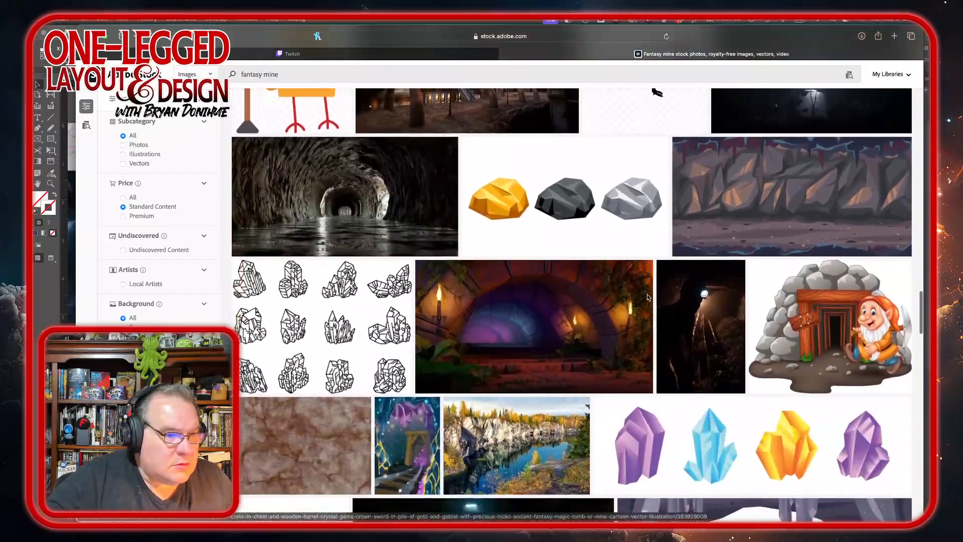
pyautogui.scroll(-5, 647, 296)
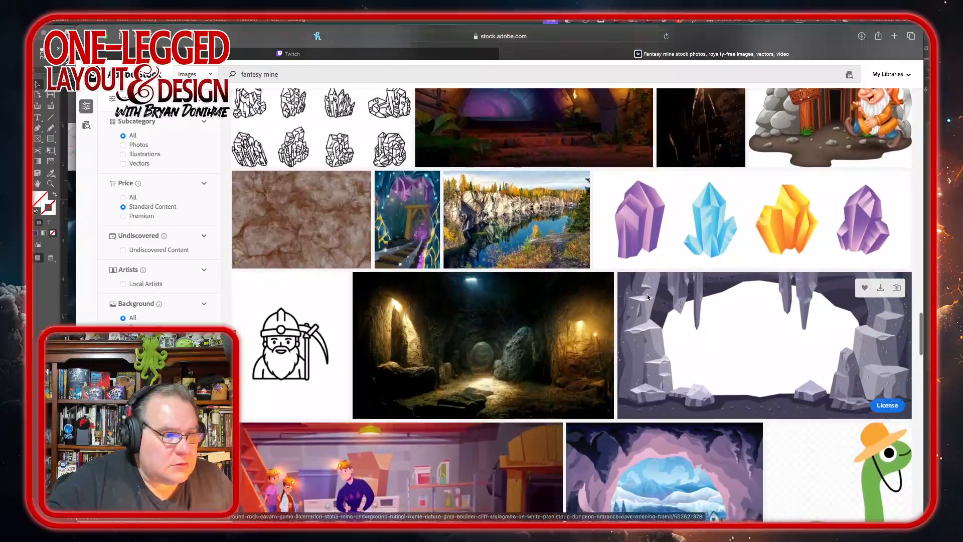
pyautogui.scroll(-1, 647, 297)
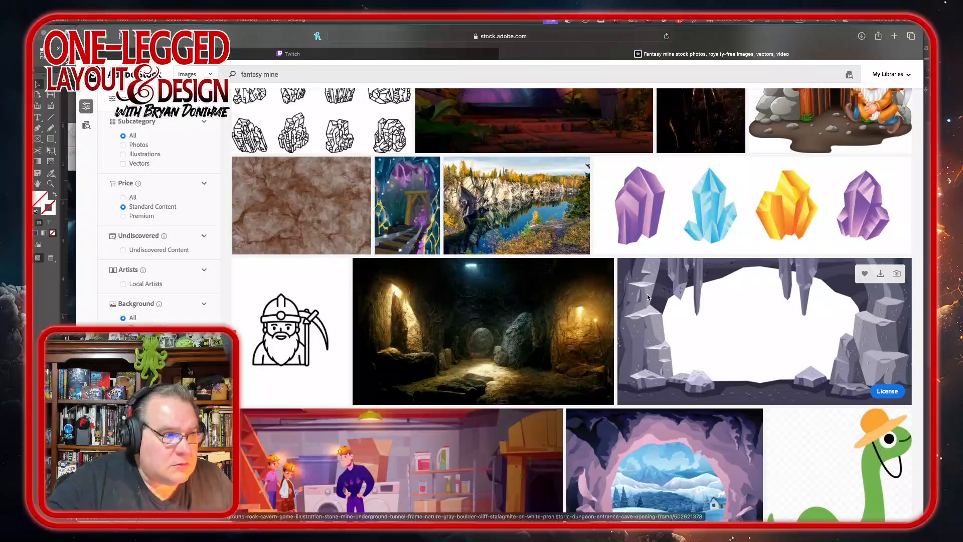
pyautogui.scroll(-3, 647, 297)
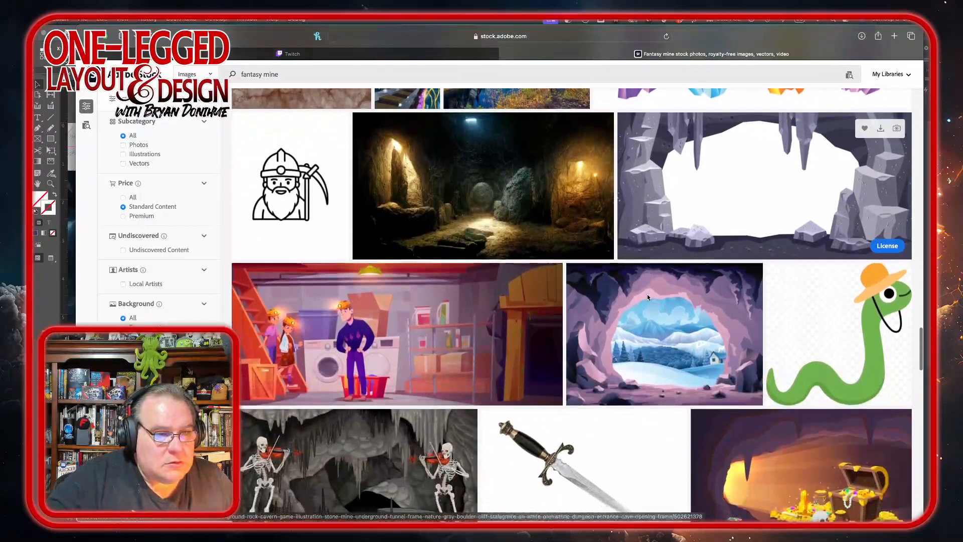
pyautogui.scroll(-3, 647, 297)
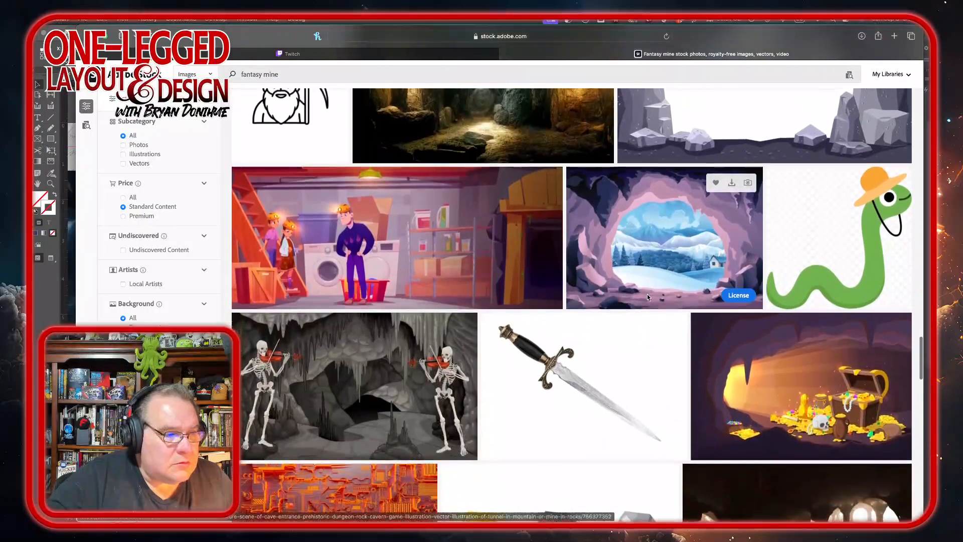
pyautogui.scroll(-6, 647, 297)
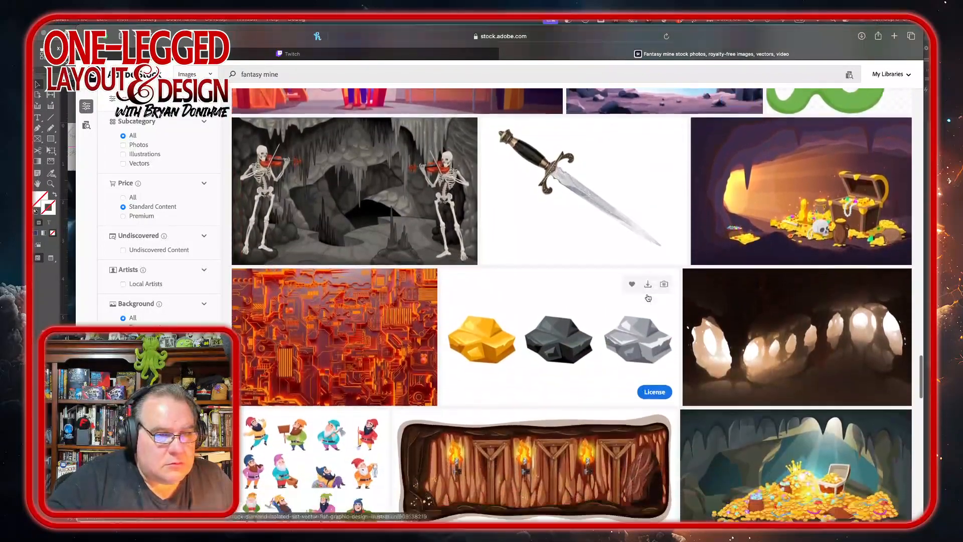
pyautogui.scroll(-4, 647, 297)
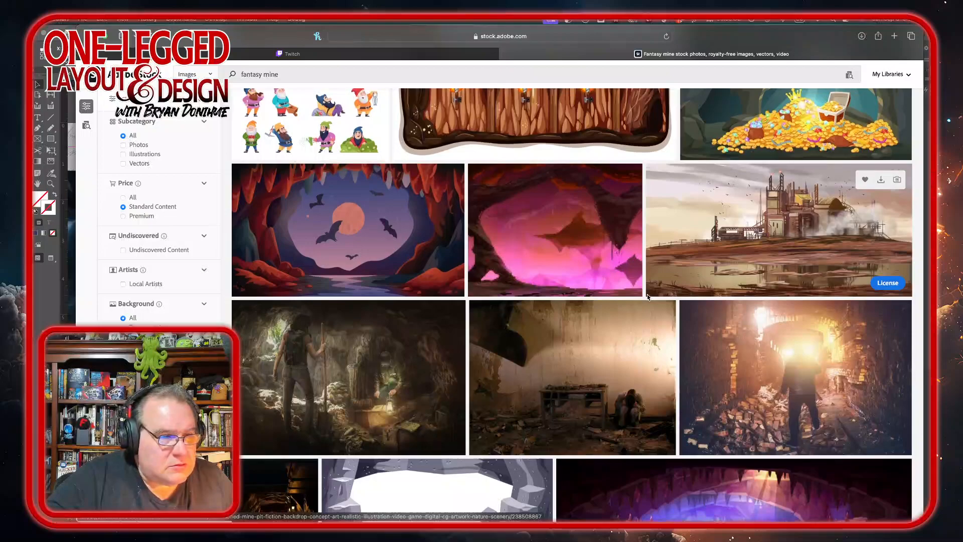
pyautogui.scroll(-5, 647, 296)
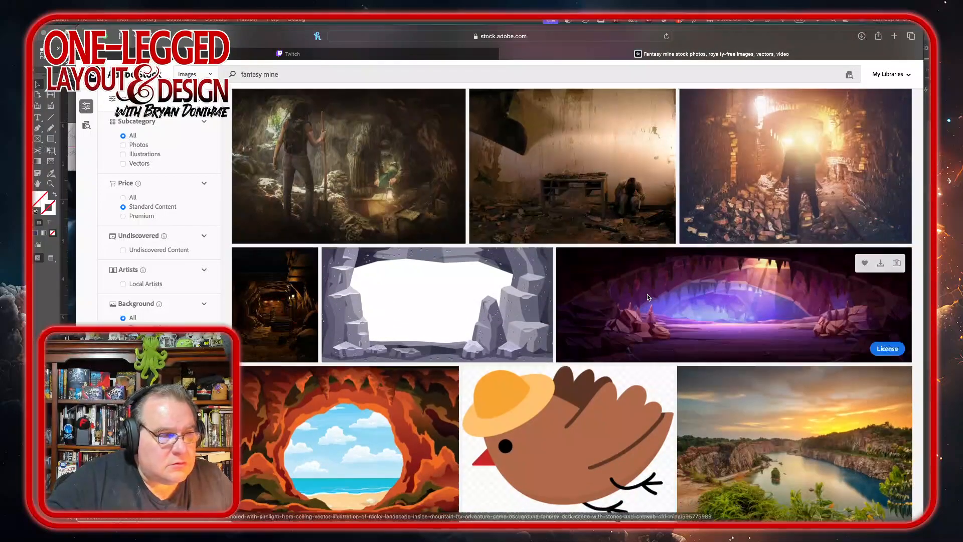
pyautogui.scroll(-3, 647, 297)
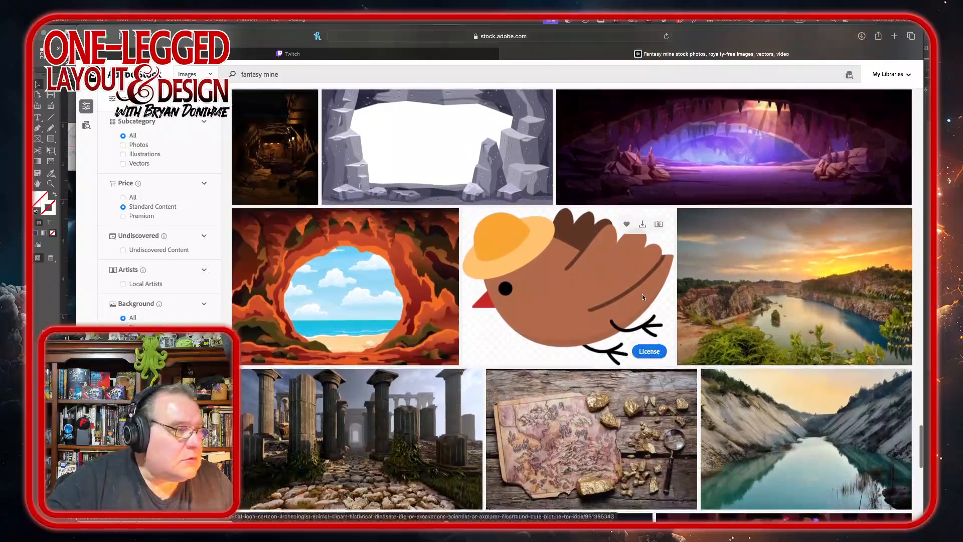
pyautogui.scroll(-2, 270, 160)
# Step: Preview the asteroid mining tunnel illustration, then browse the rest of the fantasy mine results
pyautogui.click(271, 163)
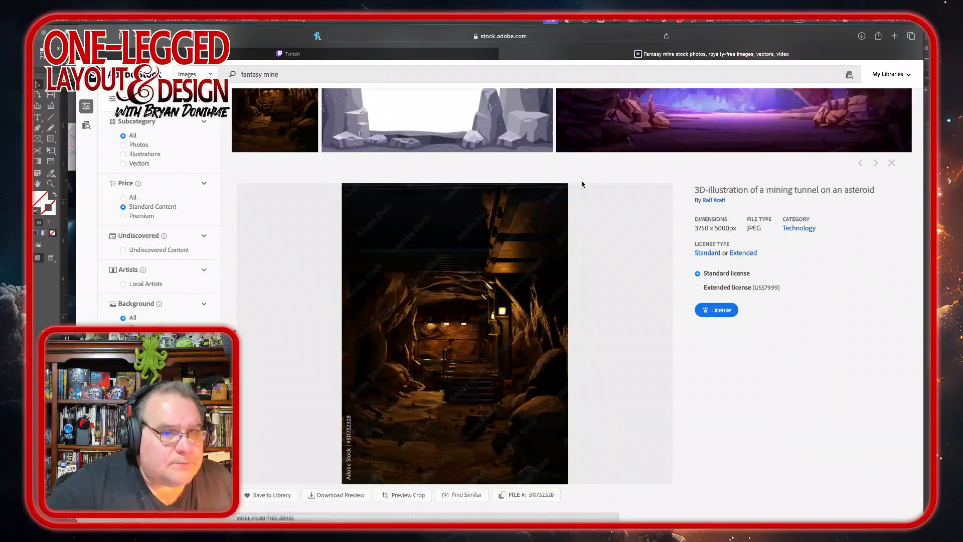
pyautogui.scroll(-10, 622, 233)
pyautogui.scroll(-5, 621, 234)
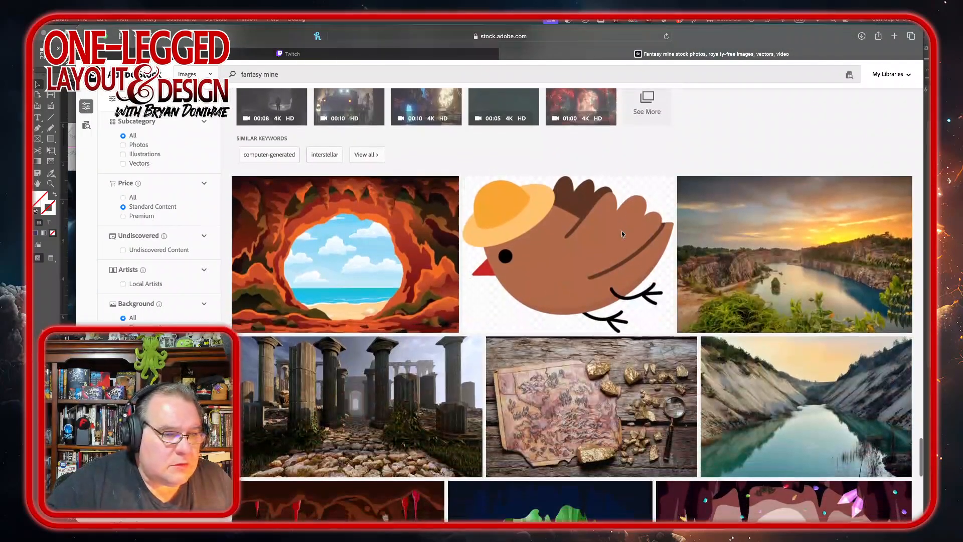
pyautogui.scroll(-5, 622, 235)
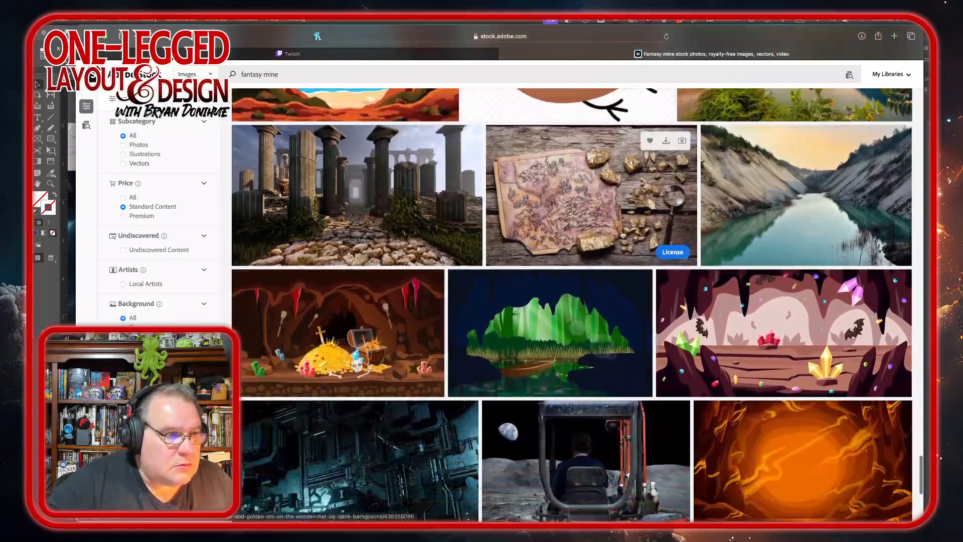
pyautogui.scroll(-5, 622, 234)
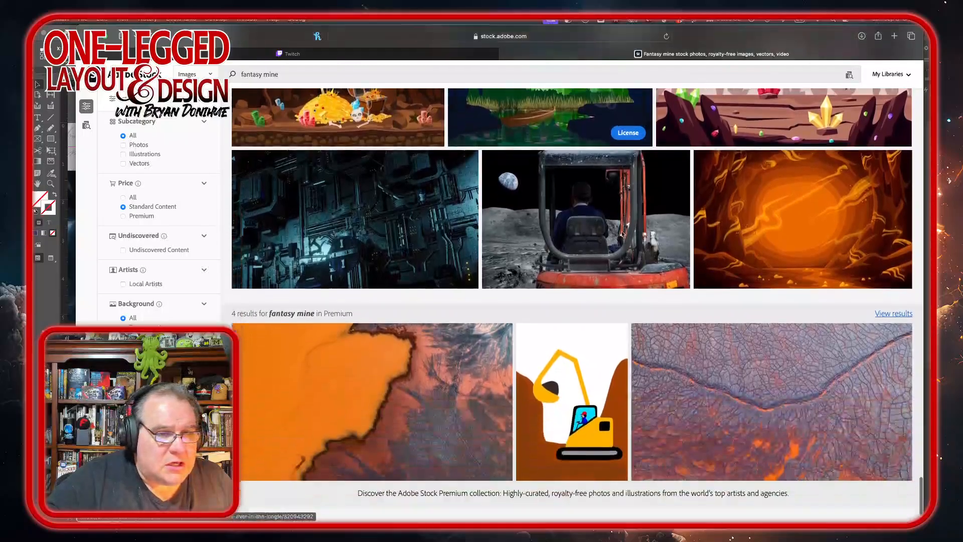
pyautogui.scroll(15, 622, 235)
pyautogui.scroll(10, 622, 235)
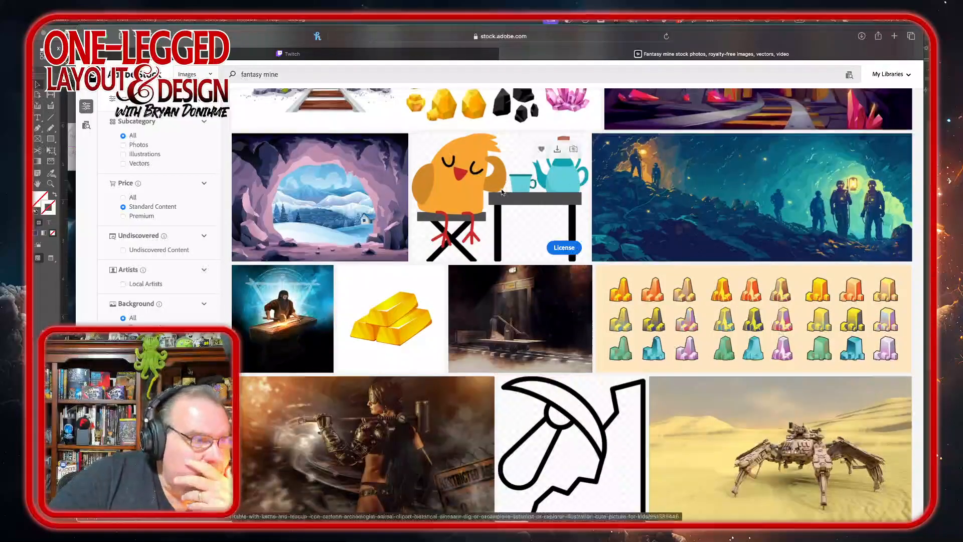
pyautogui.scroll(5, 405, 224)
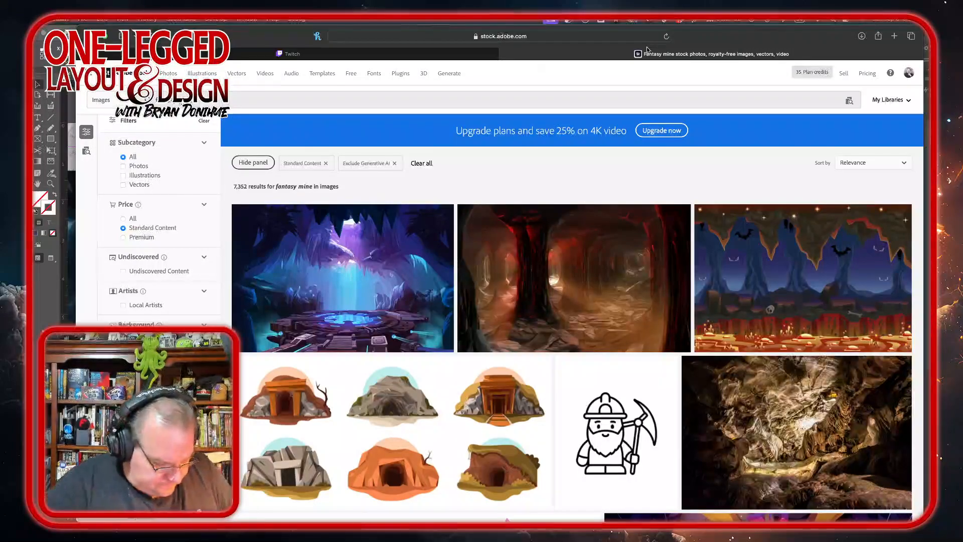
# Step: Refine the Adobe Stock search to fantasy crystal mine images
pyautogui.write('crystal')
pyautogui.press('Return')
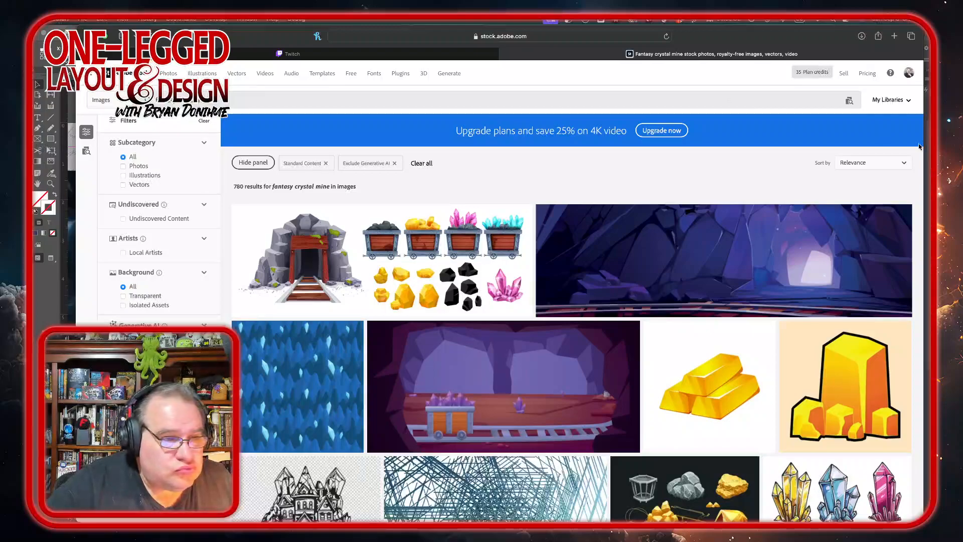
# Step: Browse the crystal mine results and open the Low Poly Crystal Mine Adventure landscape preview
pyautogui.scroll(-10, 635, 339)
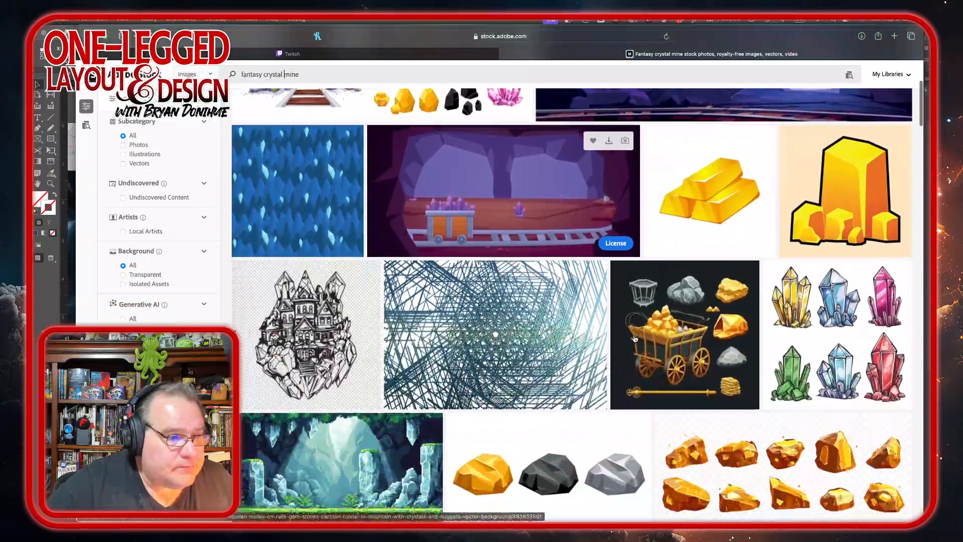
pyautogui.scroll(-20, 635, 339)
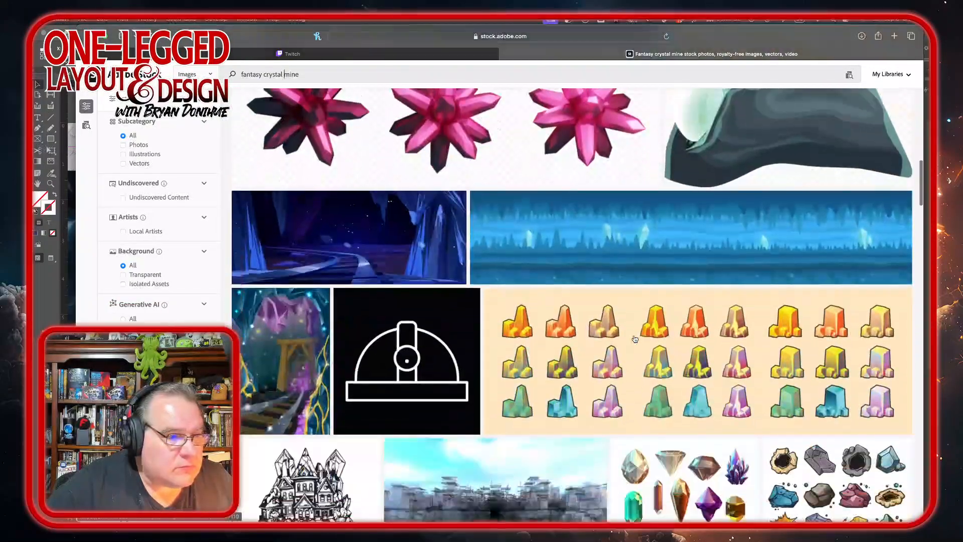
pyautogui.scroll(-8, 635, 339)
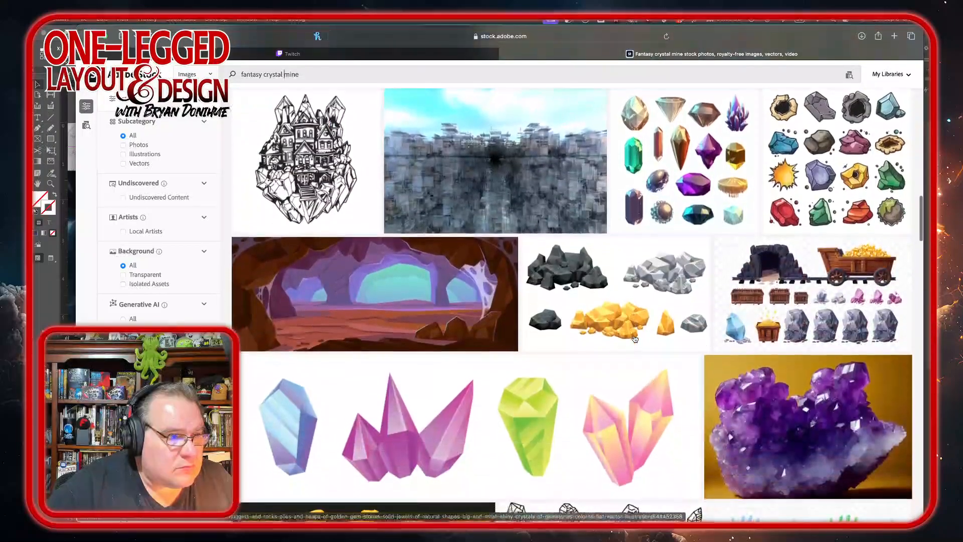
pyautogui.scroll(-10, 635, 339)
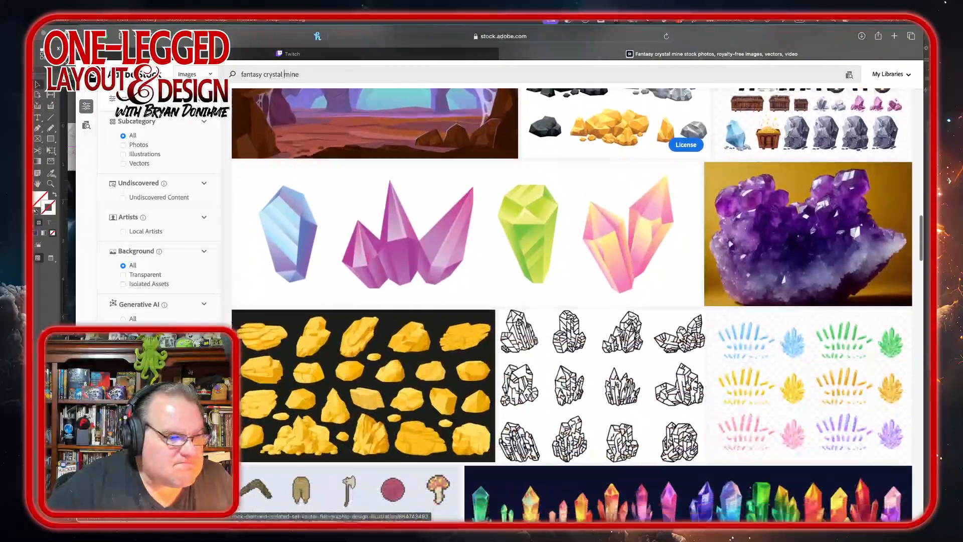
pyautogui.scroll(-10, 635, 339)
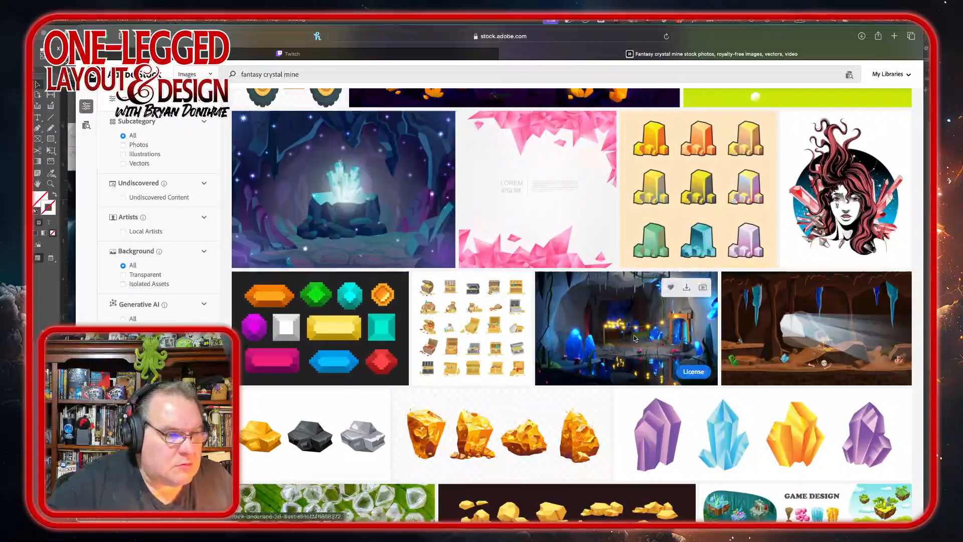
pyautogui.click(628, 335)
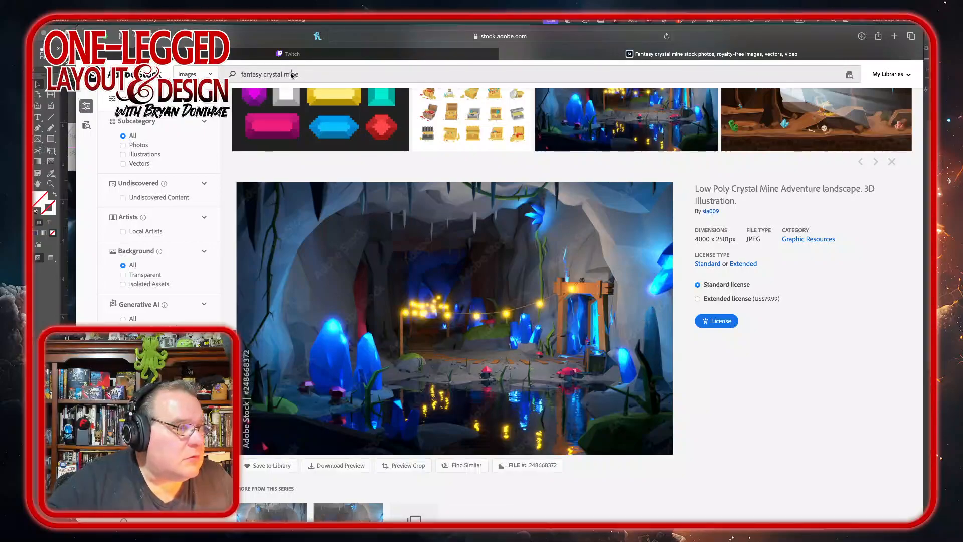
# Step: Change the Adobe Stock search to fantasy cave images
pyautogui.tripleClick(309, 76)
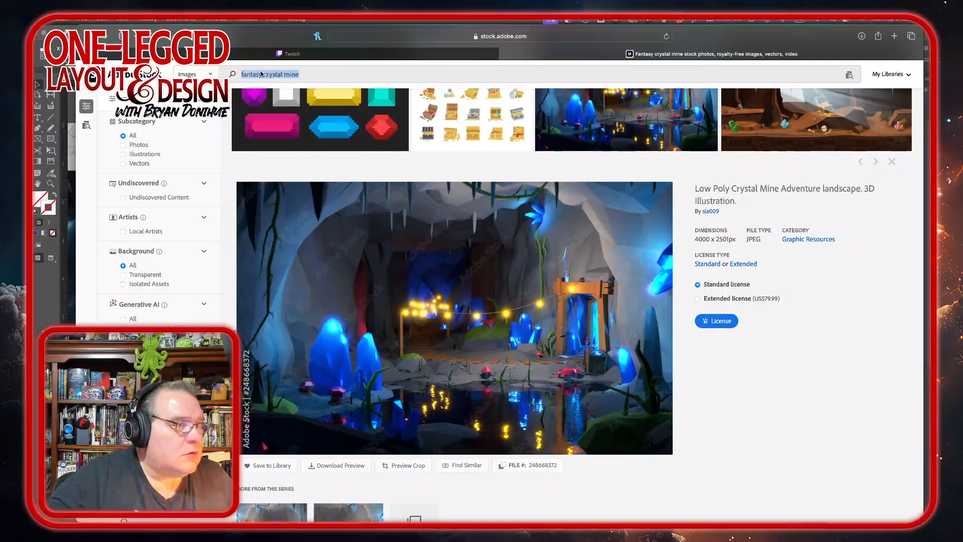
pyautogui.click(264, 75)
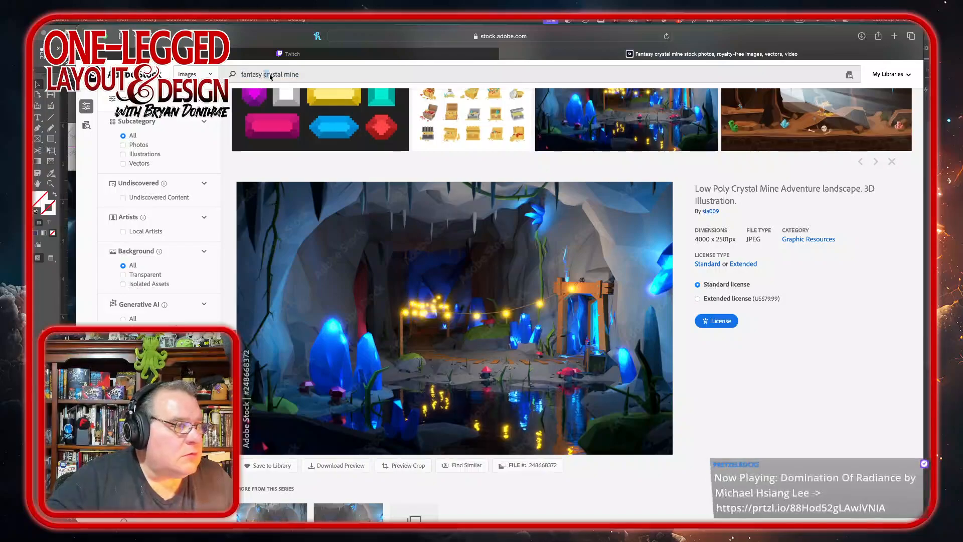
pyautogui.moveTo(264, 76); pyautogui.dragTo(301, 76)
pyautogui.write('cave')
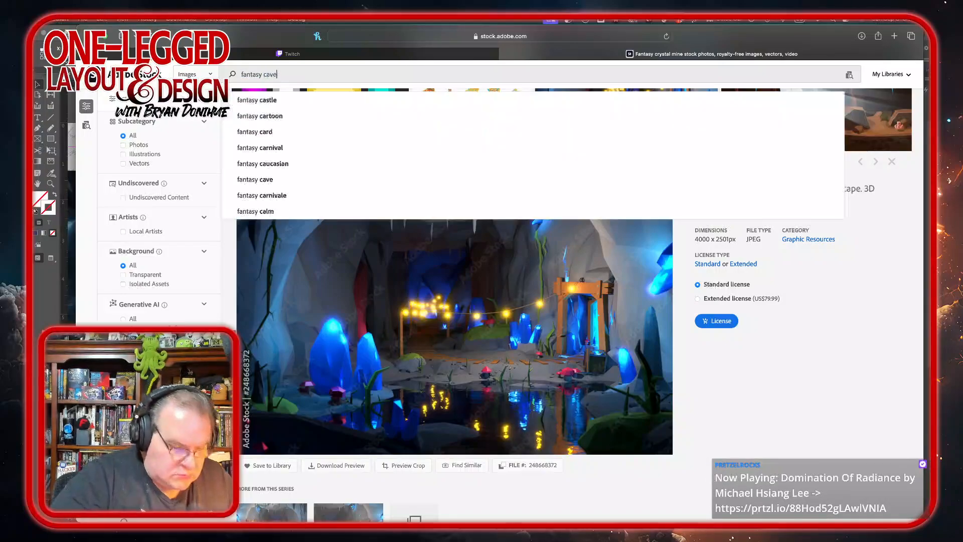
pyautogui.press('Return')
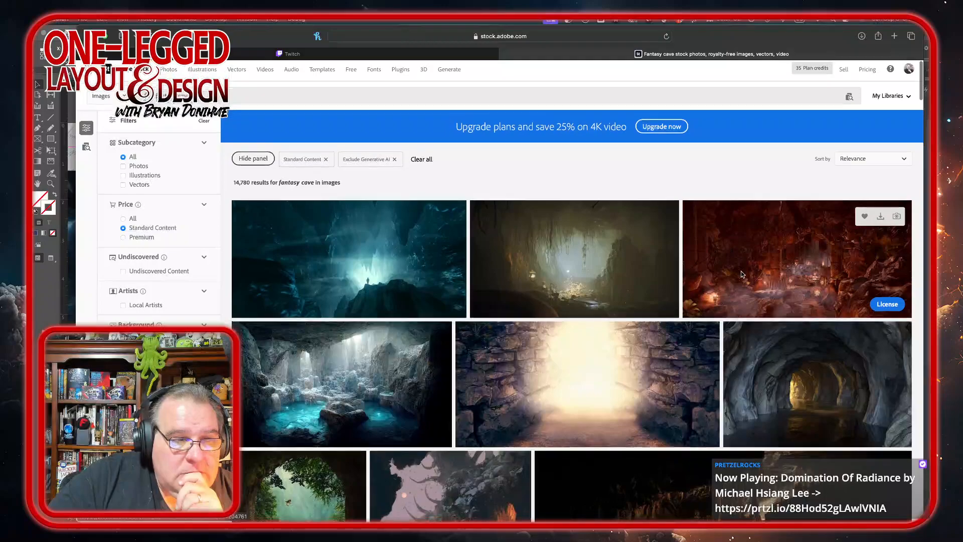
# Step: License the Cave Temple Entrance image from the fantasy cave results with a standard license, reloading the page to sign in
pyautogui.scroll(-3, 741, 271)
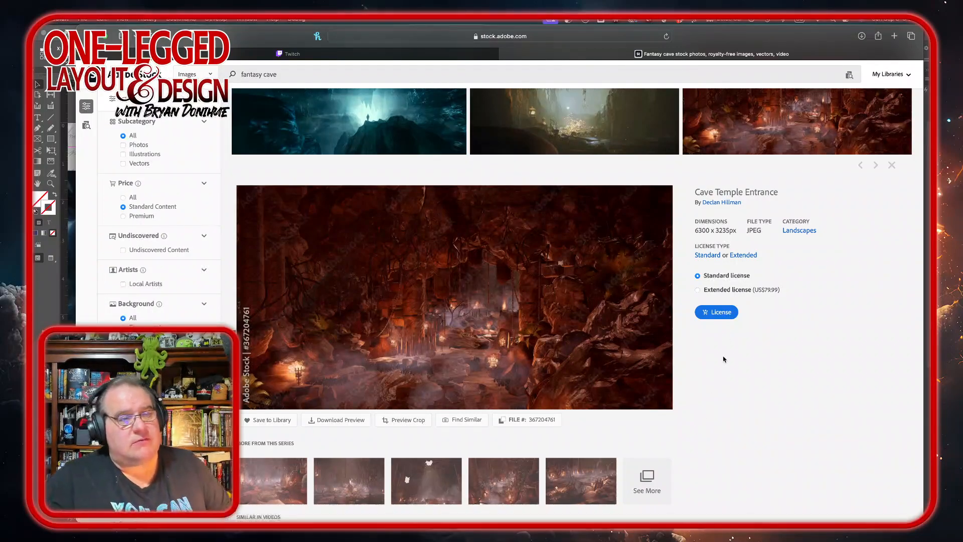
pyautogui.click(730, 312)
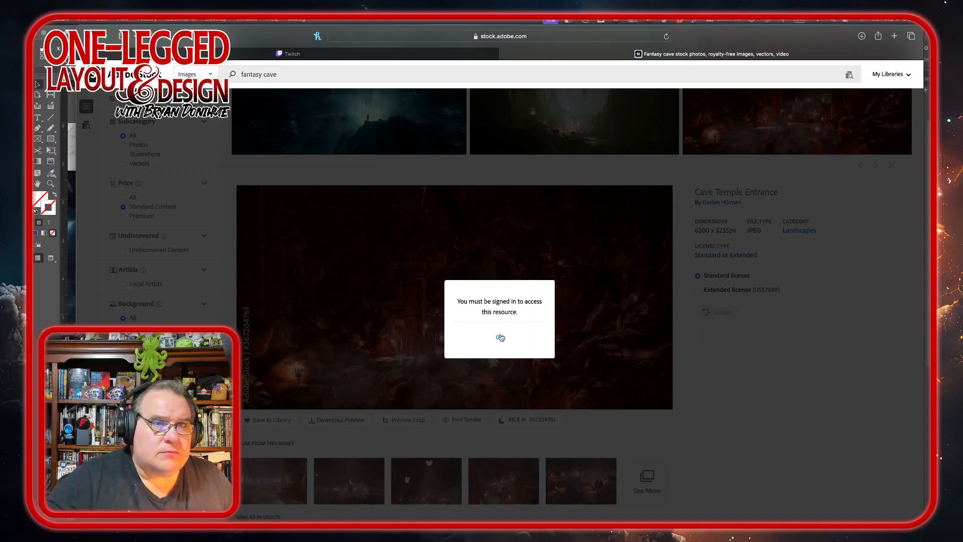
pyautogui.click(500, 337)
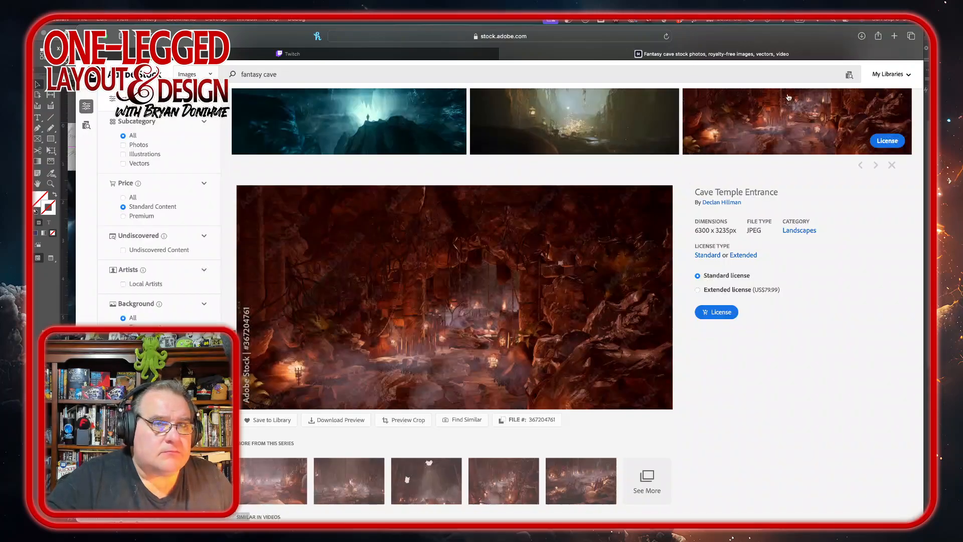
pyautogui.click(665, 36)
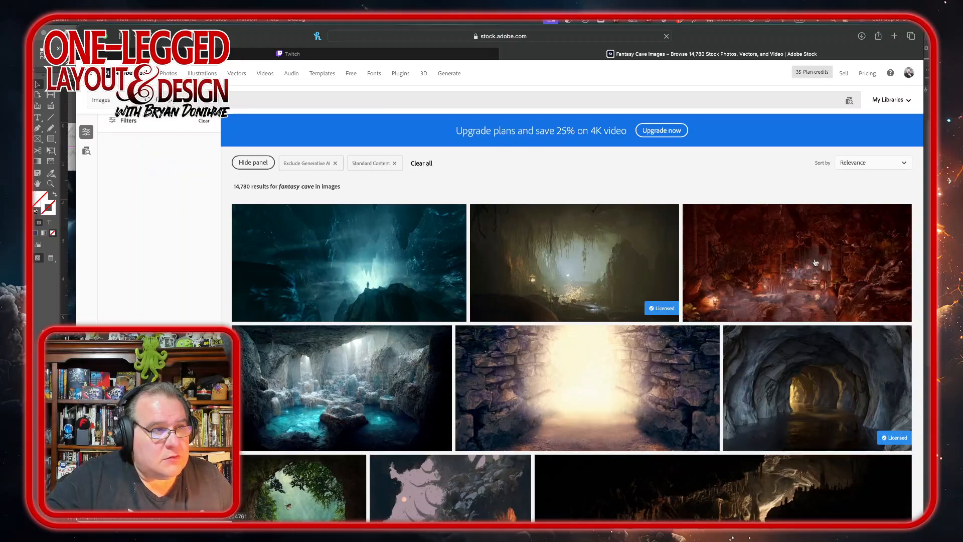
pyautogui.click(822, 294)
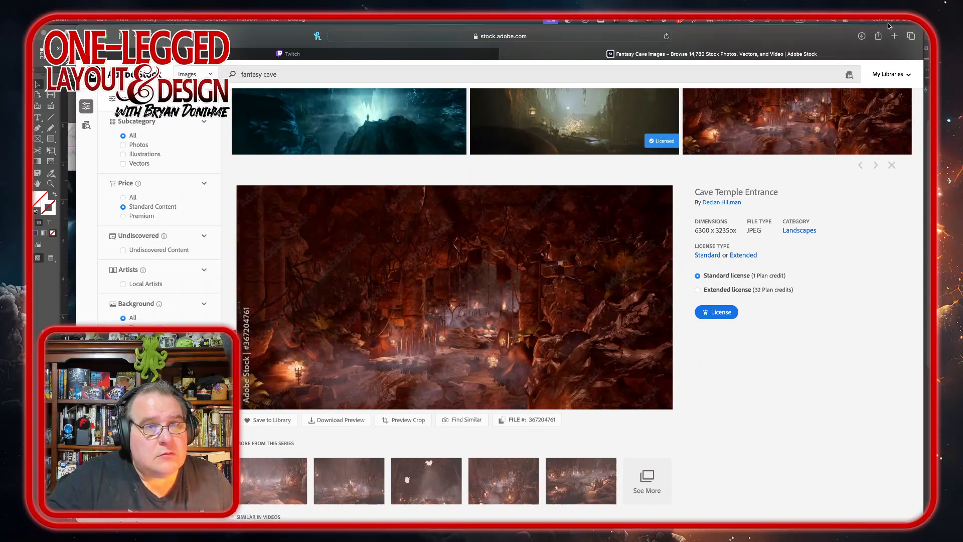
pyautogui.click(725, 314)
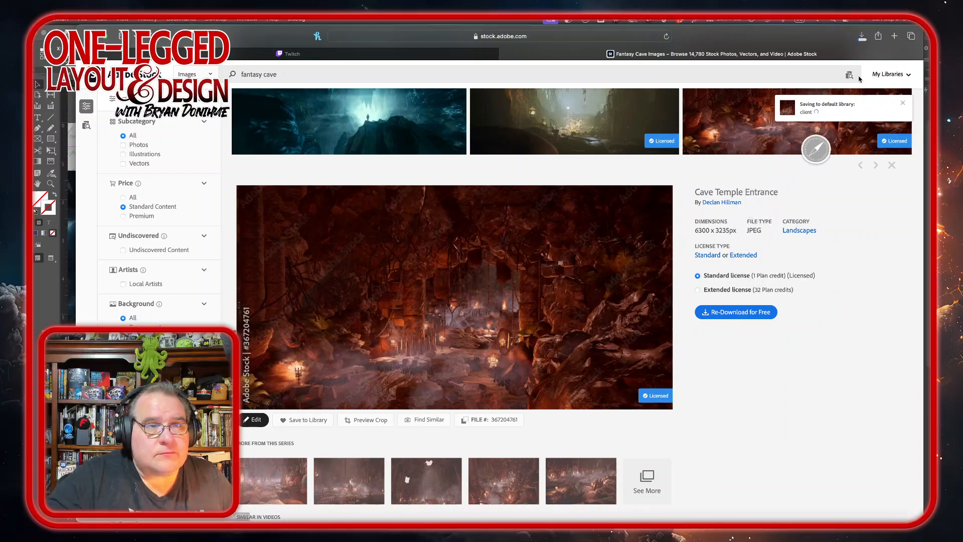
# Step: Open the downloaded Cave Temple Entrance JPEG from the browser's downloads list
pyautogui.click(861, 36)
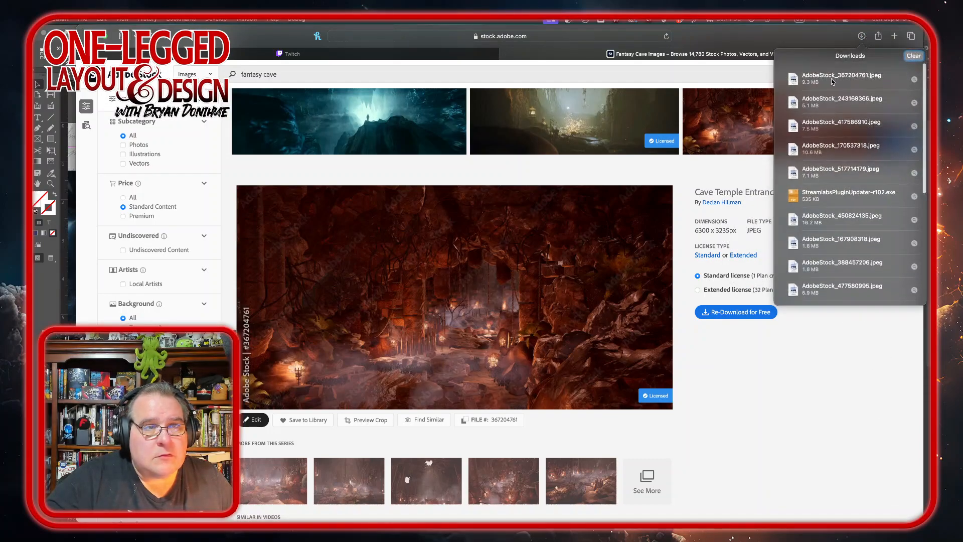
pyautogui.click(863, 34)
pyautogui.click(862, 36)
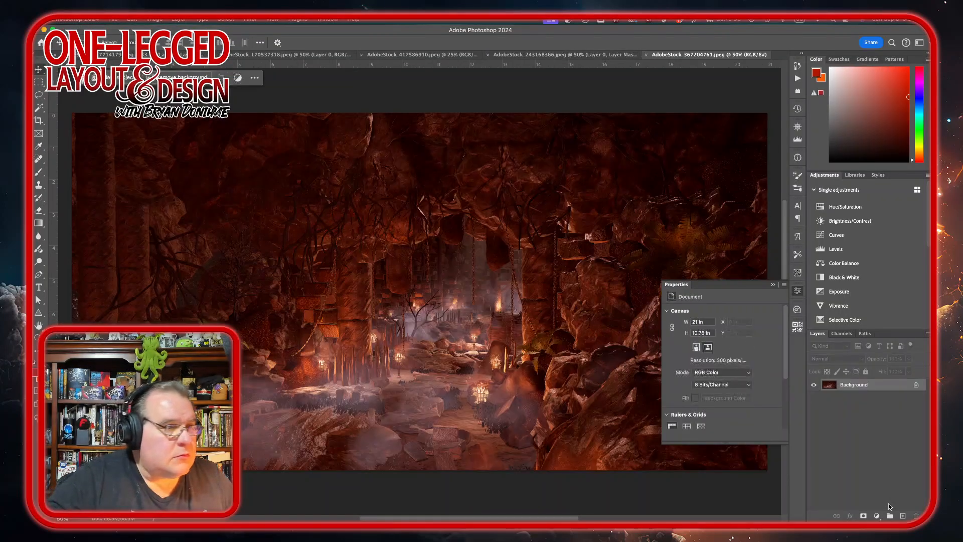
# Step: Unlock the background layer and crop the image to a tall strip about 4.62 × 10.78 in
pyautogui.click(916, 384)
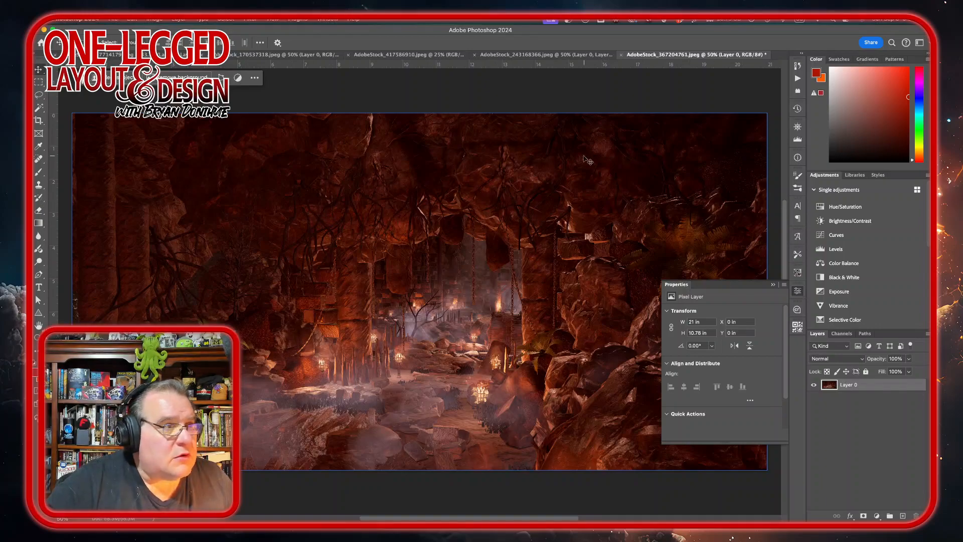
pyautogui.click(38, 121)
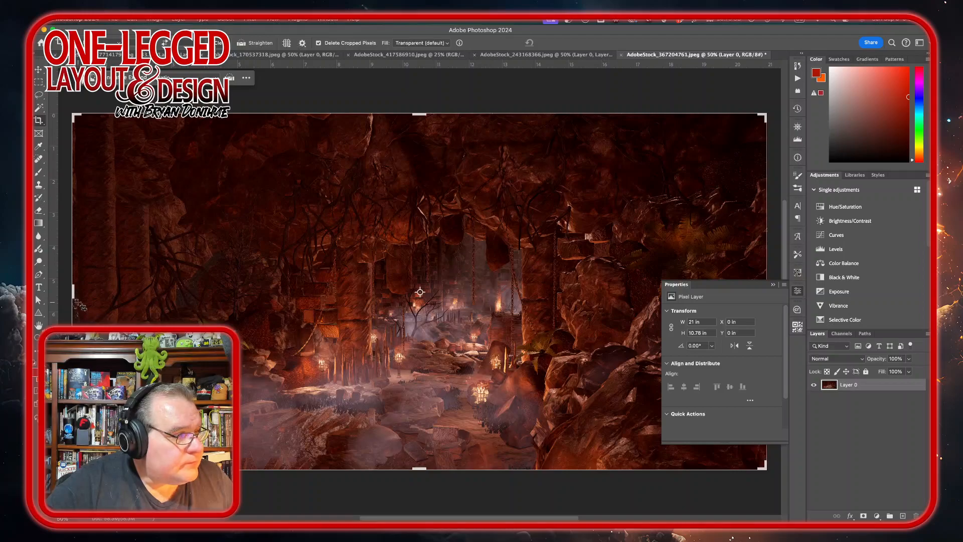
pyautogui.moveTo(73, 292); pyautogui.dragTo(161, 290)
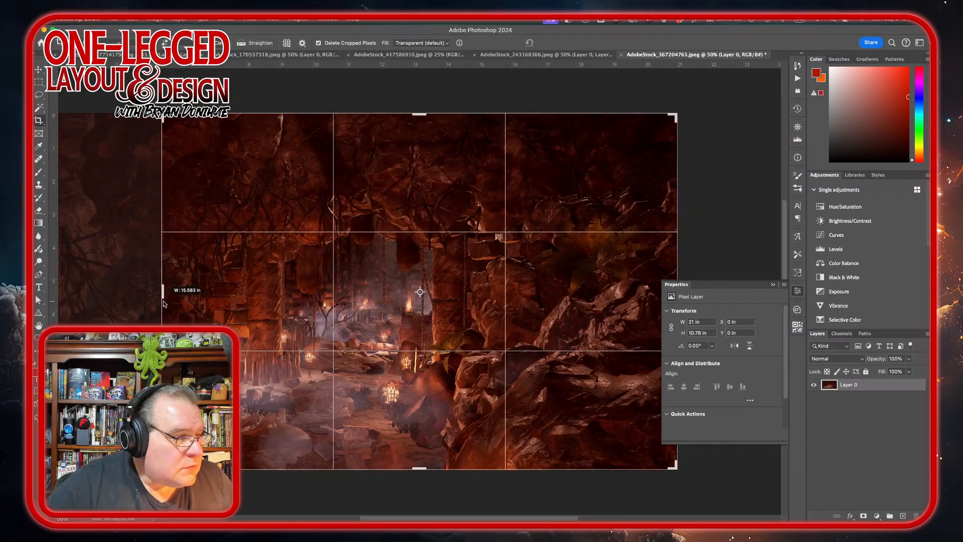
pyautogui.click(797, 291)
pyautogui.moveTo(675, 294); pyautogui.dragTo(496, 313)
pyautogui.click(559, 42)
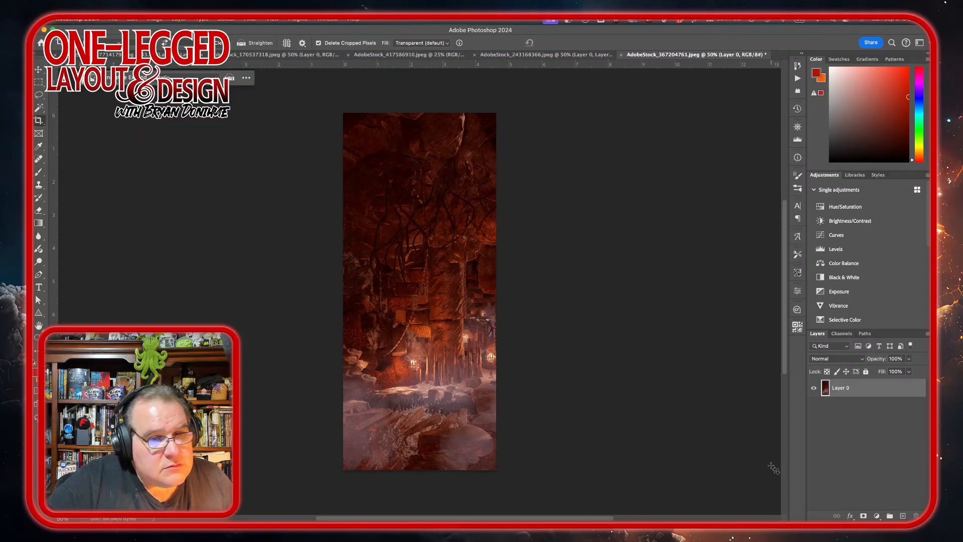
# Step: Add a Hue/Saturation adjustment with the hue set to -180 and select its layer mask
pyautogui.click(860, 206)
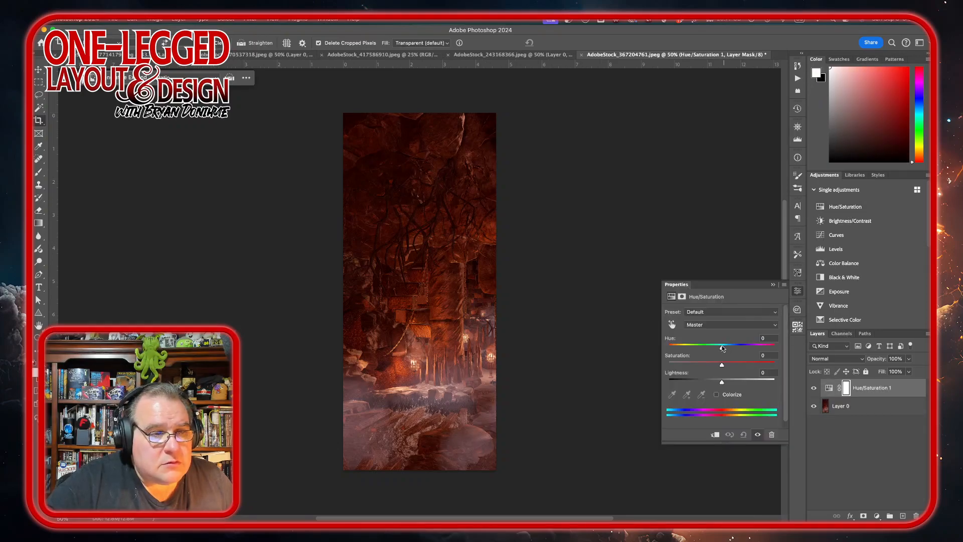
pyautogui.moveTo(722, 350); pyautogui.dragTo(666, 343)
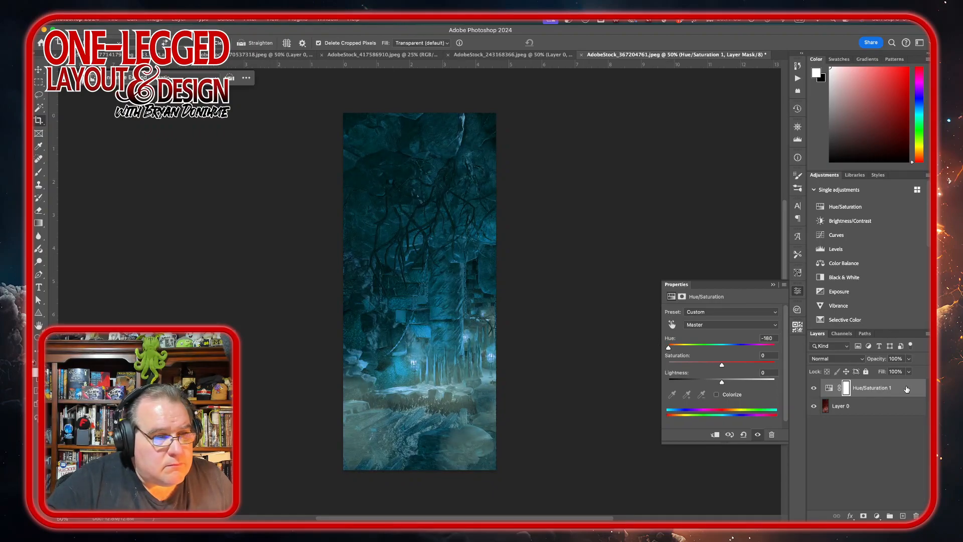
pyautogui.click(850, 390)
pyautogui.click(847, 388)
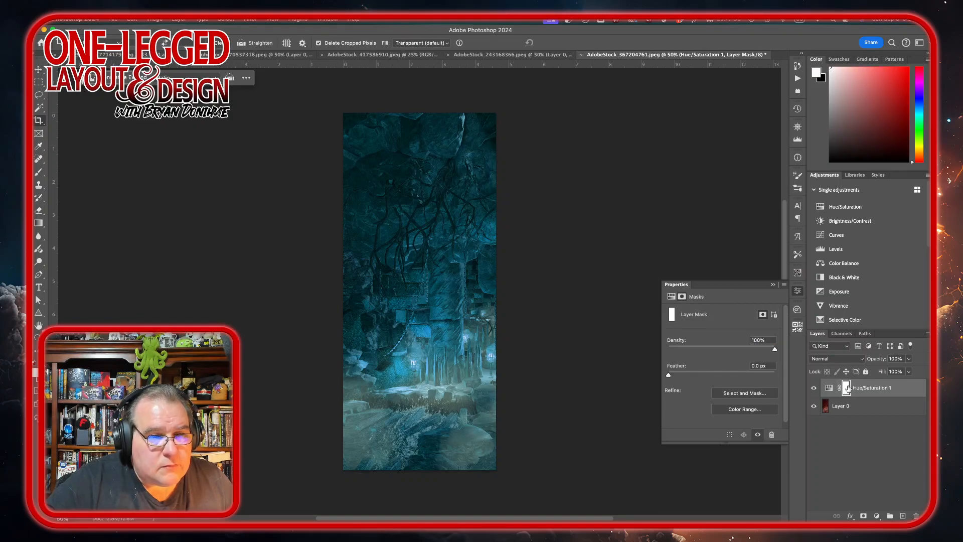
# Step: Draw gradients on the adjustment mask so the original red tones return at the top and bottom edges
pyautogui.click(38, 224)
pyautogui.moveTo(519, 89); pyautogui.dragTo(338, 327)
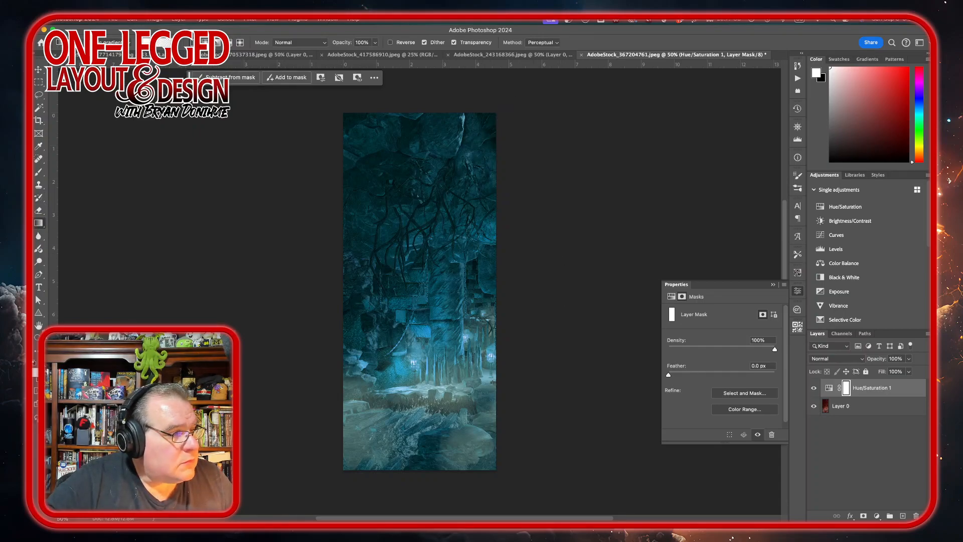
pyautogui.press('x')
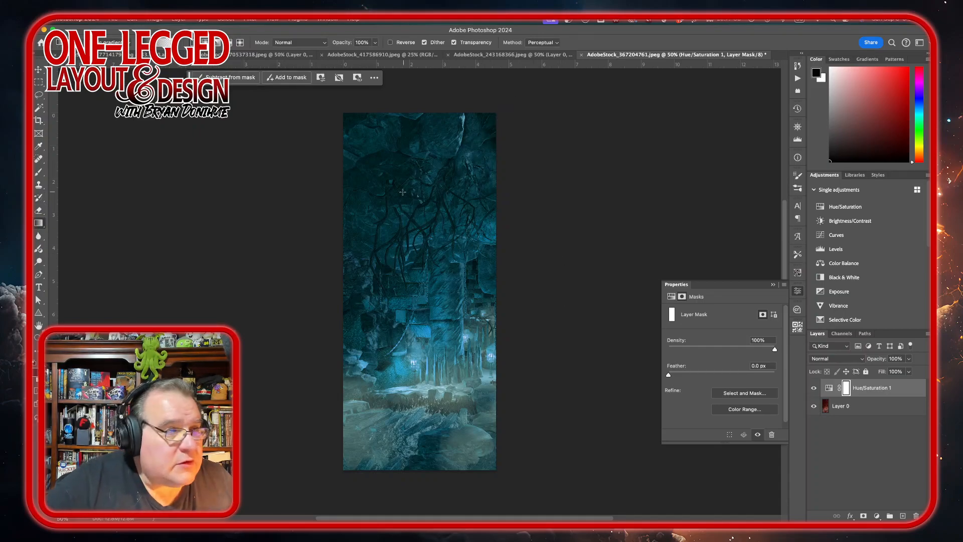
pyautogui.moveTo(502, 98); pyautogui.dragTo(381, 289)
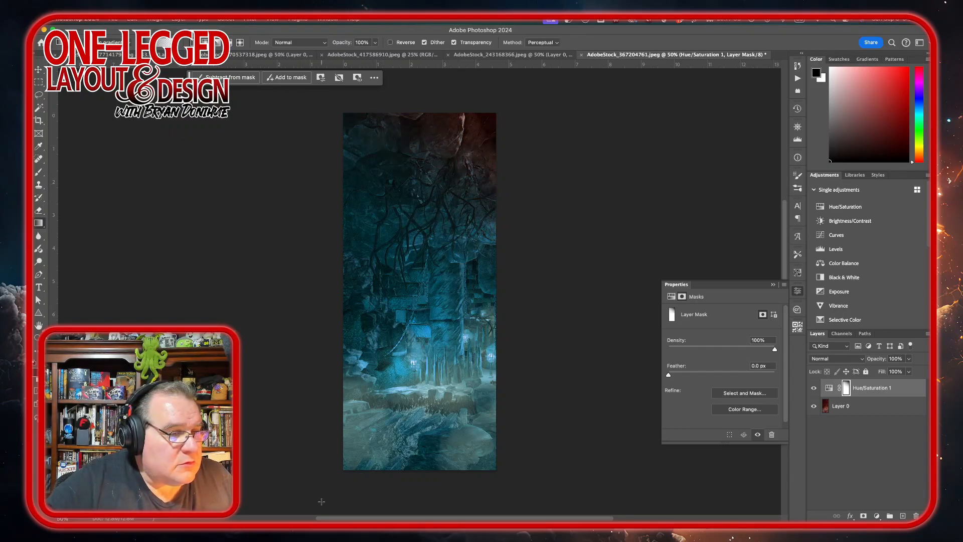
pyautogui.moveTo(322, 502); pyautogui.dragTo(413, 388)
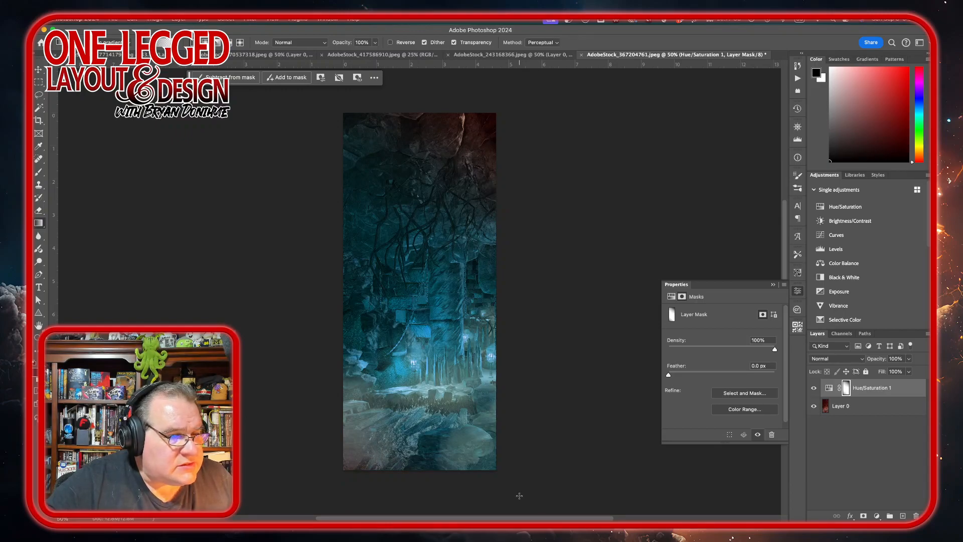
pyautogui.moveTo(519, 496); pyautogui.dragTo(426, 333)
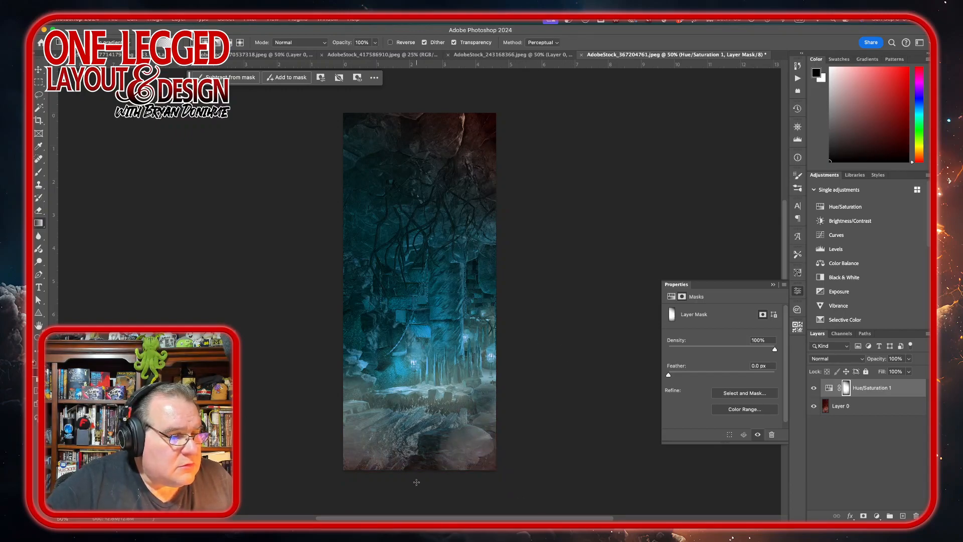
pyautogui.moveTo(417, 481); pyautogui.dragTo(428, 384)
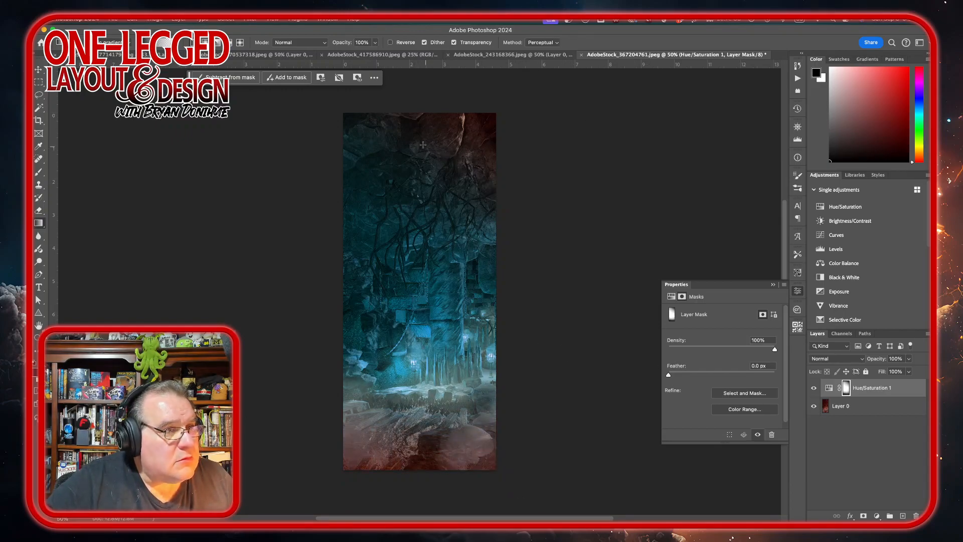
pyautogui.moveTo(324, 188); pyautogui.dragTo(406, 244)
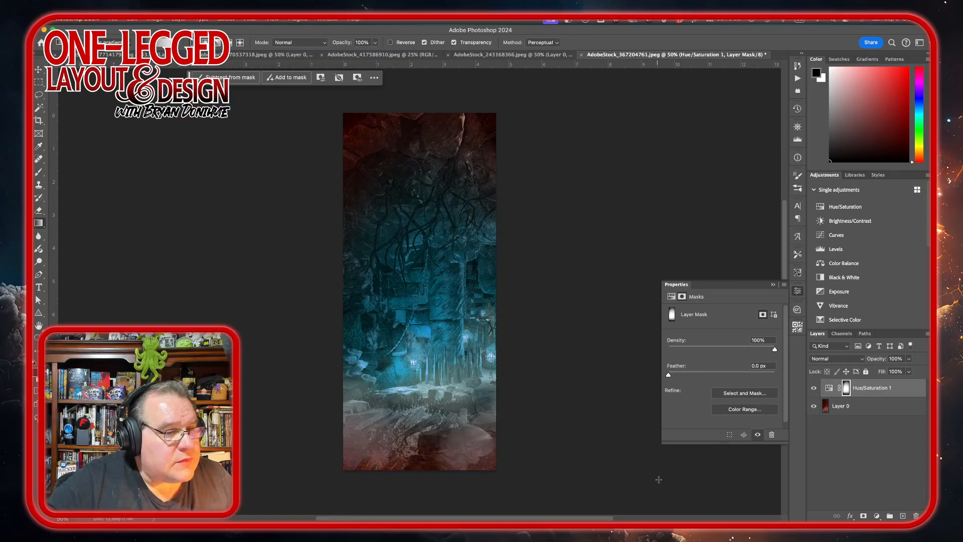
# Step: Switch to the InDesign layout to check the map spread, then return to the cave image
pyautogui.click(906, 390)
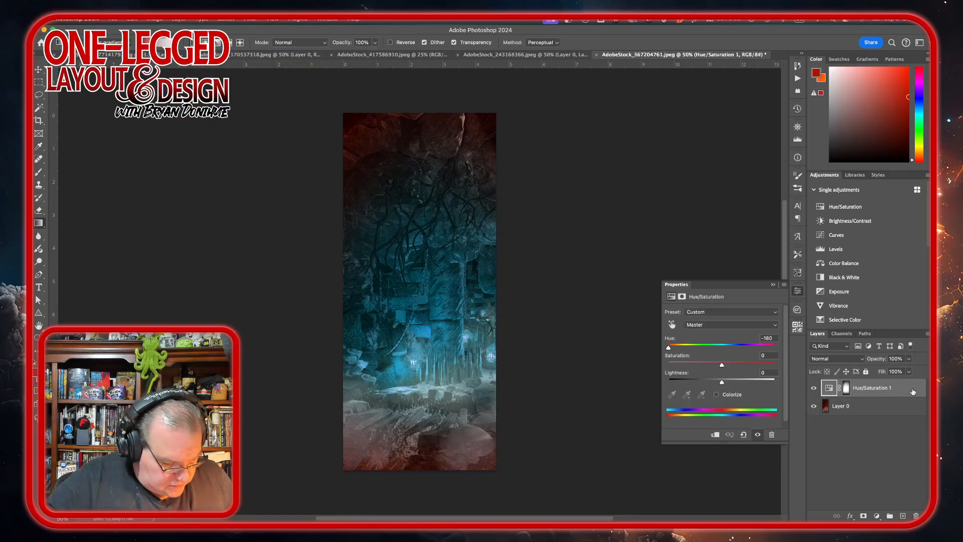
pyautogui.click(827, 409)
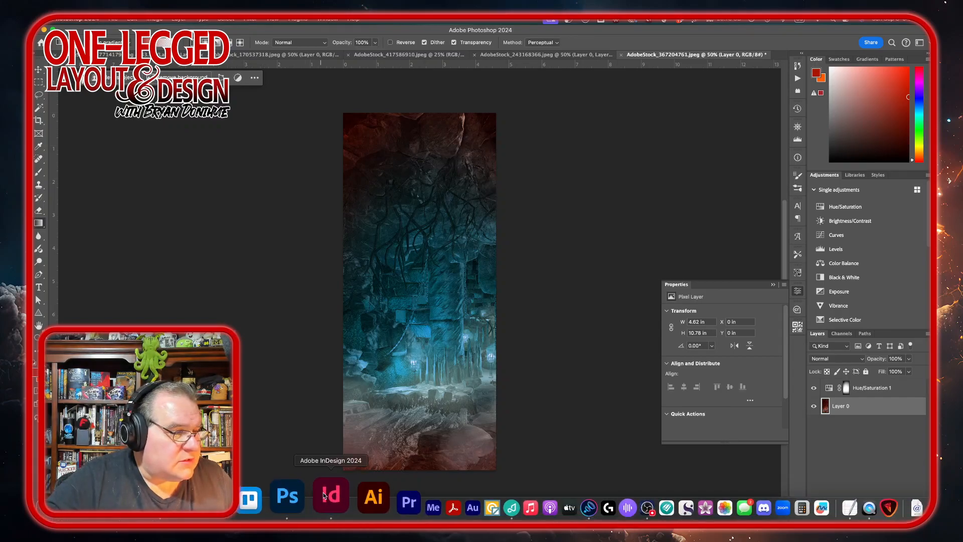
pyautogui.click(333, 495)
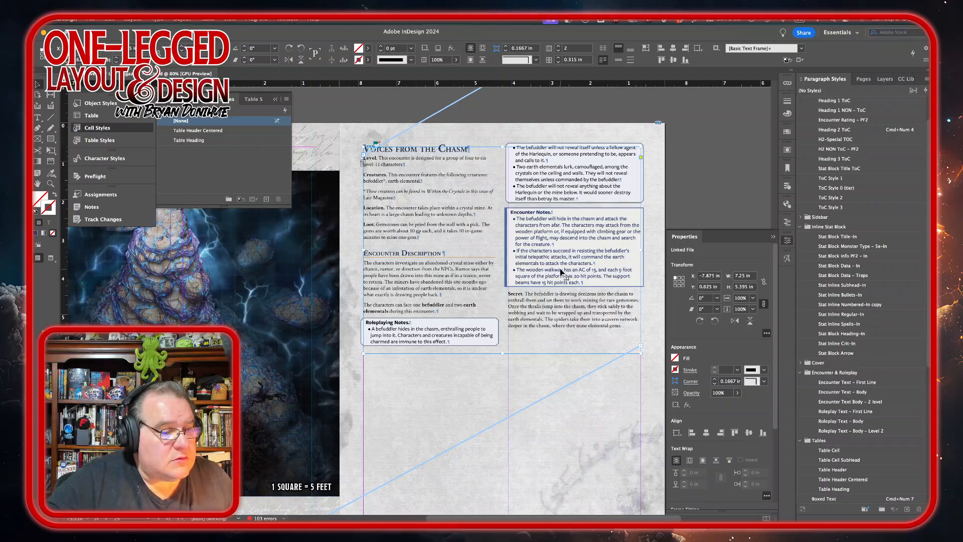
pyautogui.scroll(-3, 560, 271)
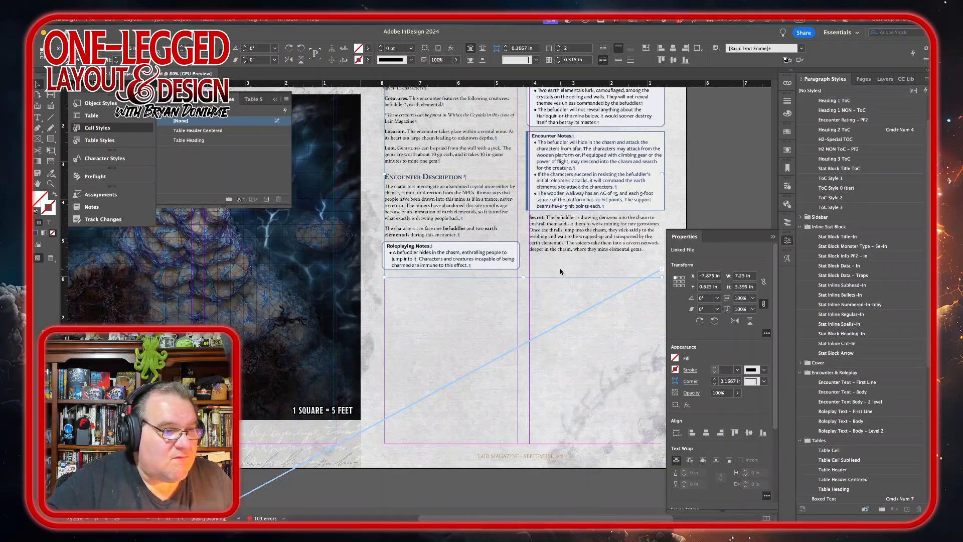
pyautogui.moveTo(361, 517)
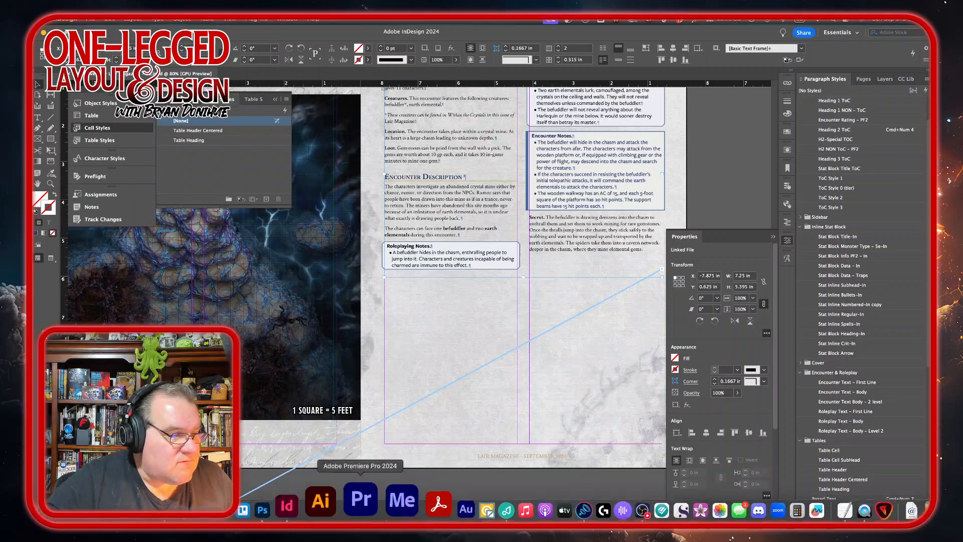
pyautogui.click(311, 502)
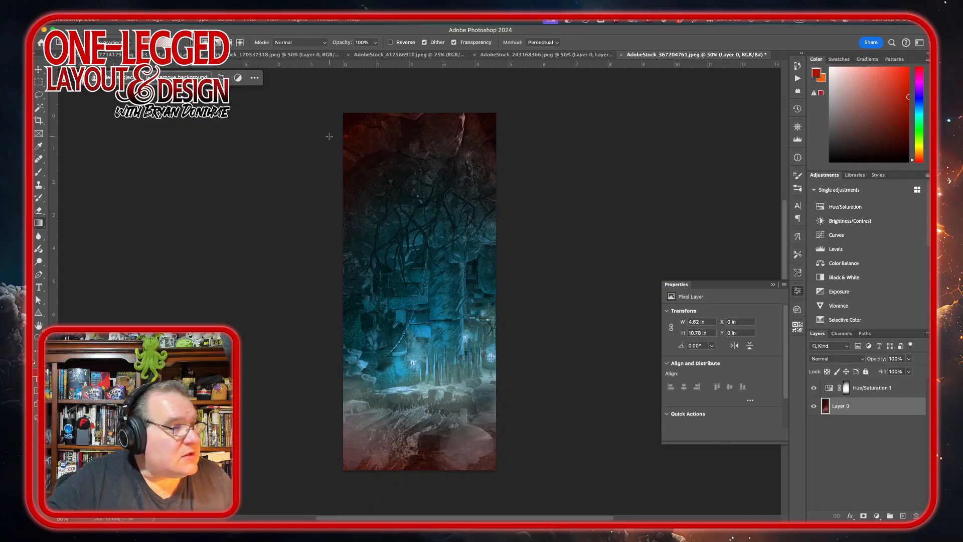
# Step: Crop the cave image down to a nearly square area about 4.62 × 4.42 in
pyautogui.click(39, 121)
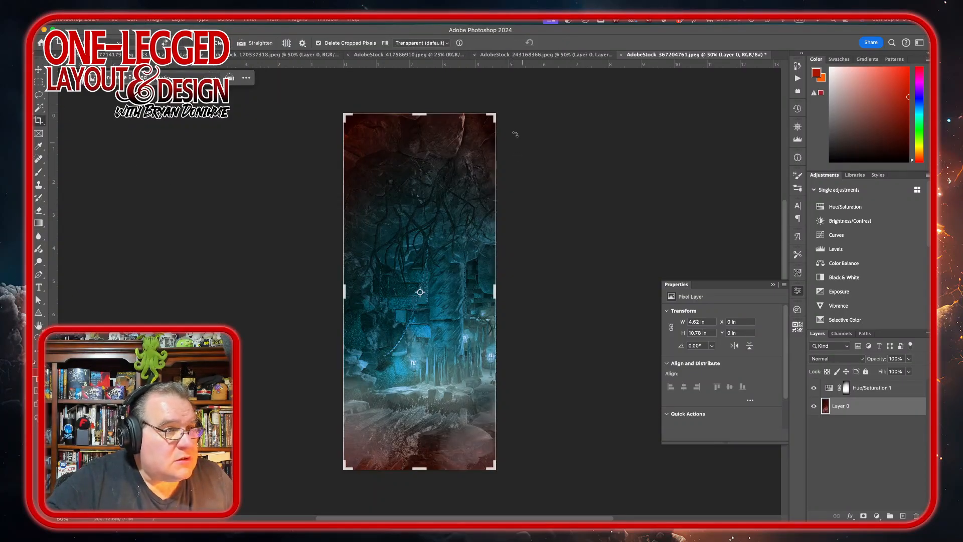
pyautogui.moveTo(417, 114); pyautogui.dragTo(540, 199)
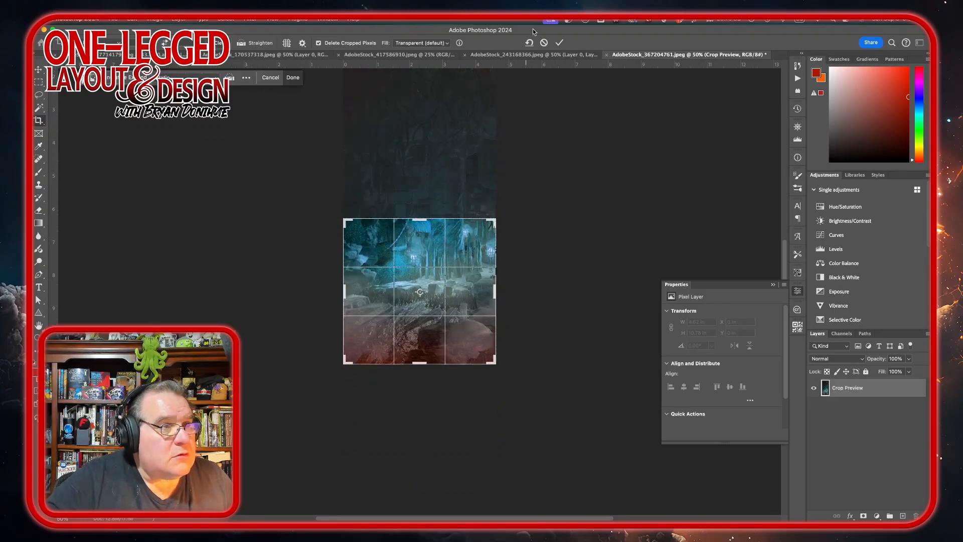
pyautogui.click(560, 42)
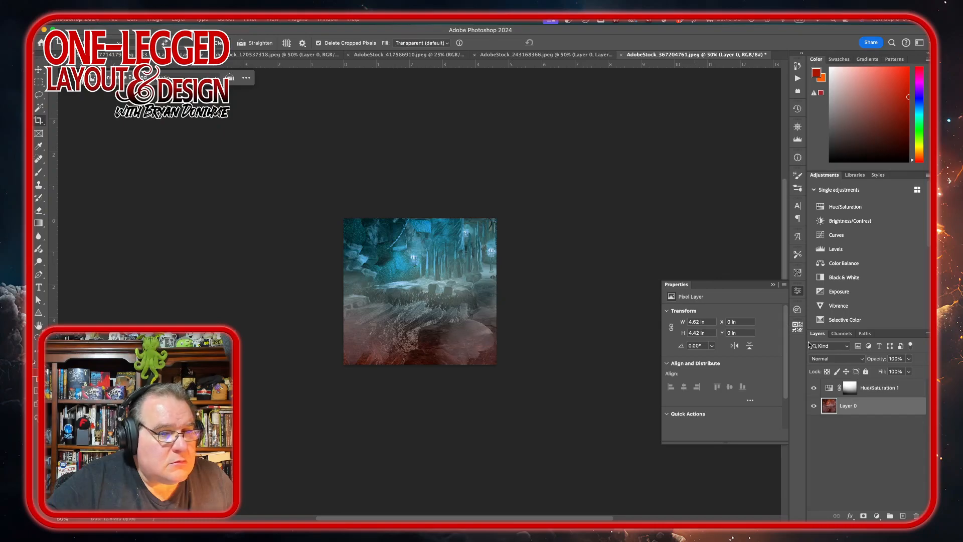
# Step: Redraw gradients on the Hue/Saturation mask to blend the red back into the top corners
pyautogui.click(849, 388)
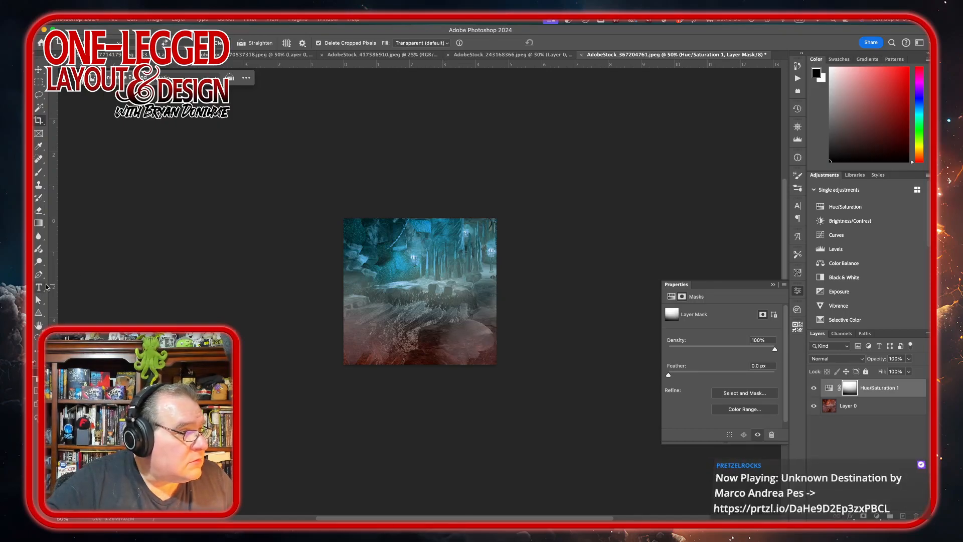
pyautogui.click(42, 223)
pyautogui.moveTo(513, 181); pyautogui.dragTo(431, 262)
pyautogui.moveTo(365, 210); pyautogui.dragTo(390, 246)
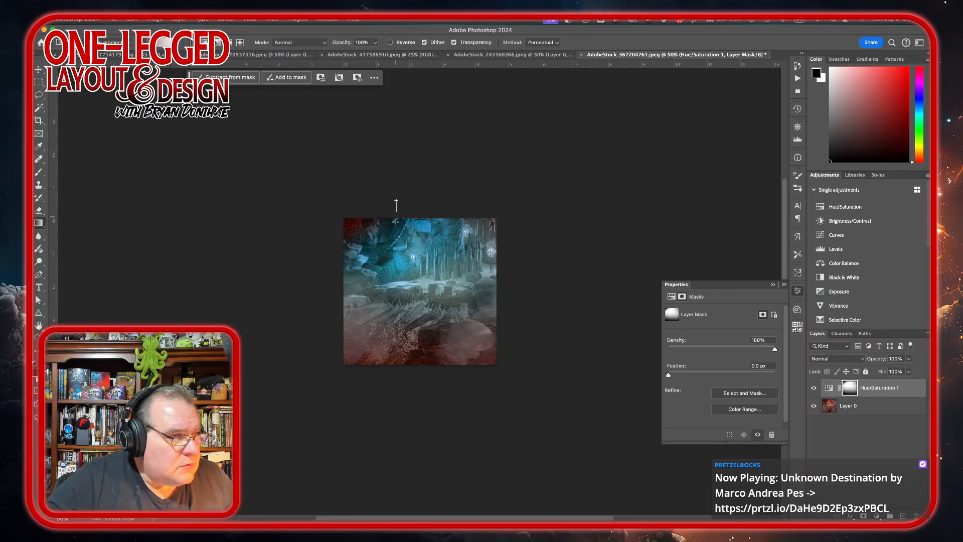
pyautogui.click(907, 386)
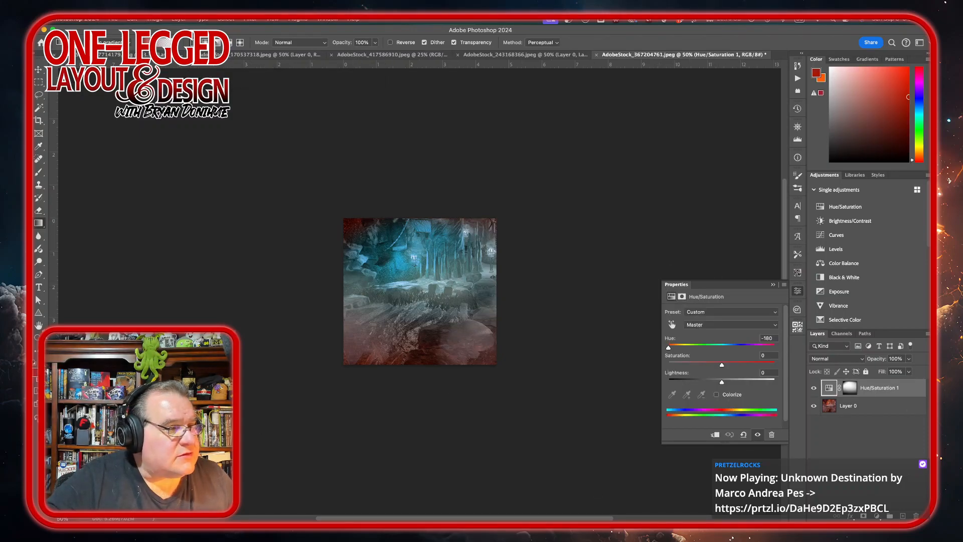
# Step: Add a layer mask to the cave image's base layer
pyautogui.click(114, 20)
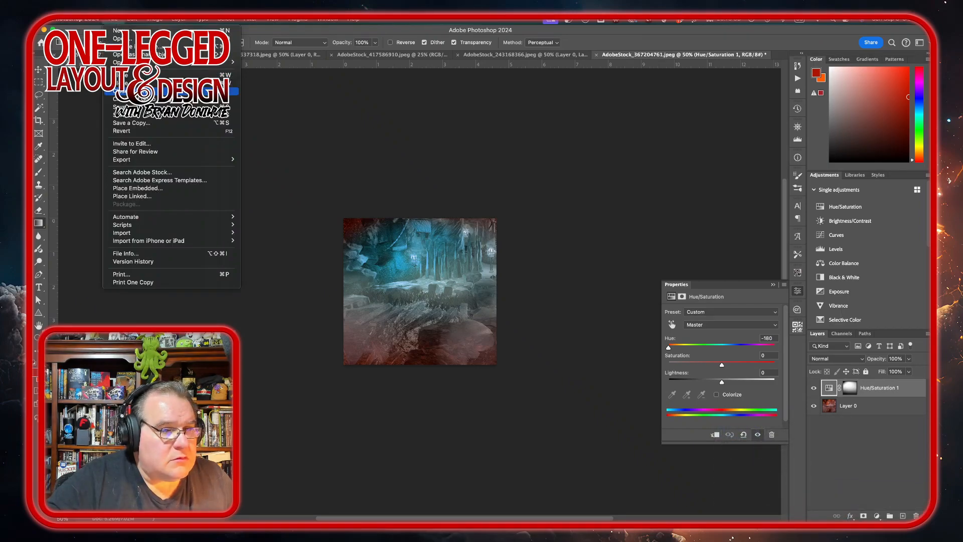
pyautogui.click(889, 420)
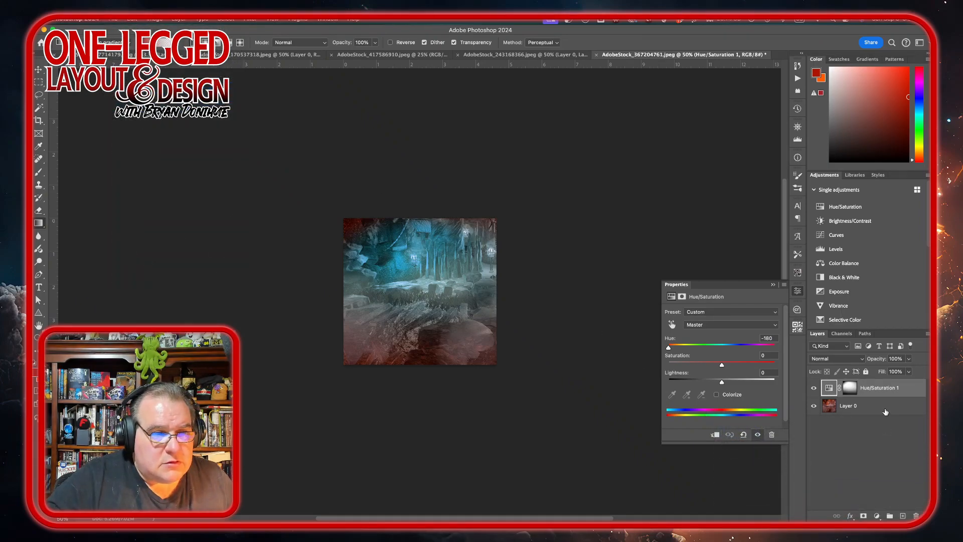
pyautogui.click(885, 411)
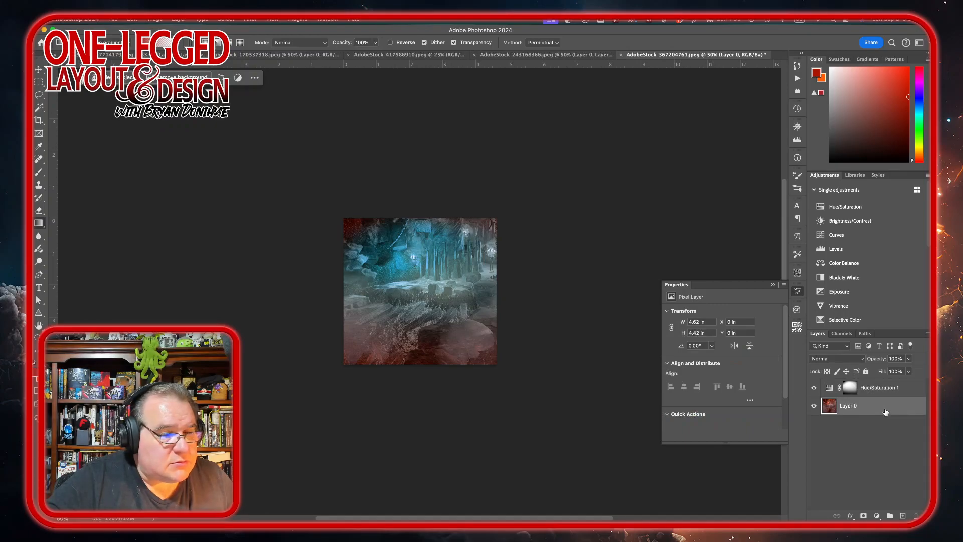
pyautogui.click(863, 516)
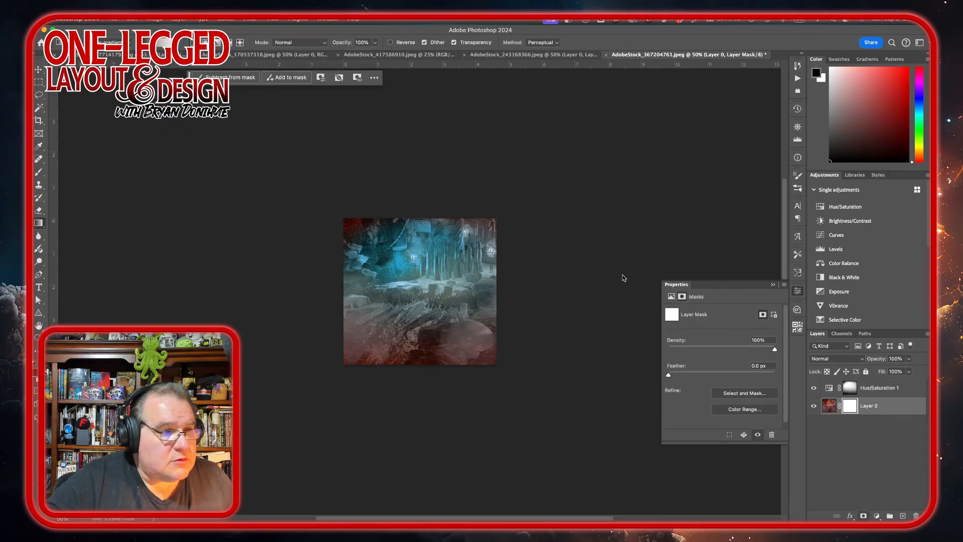
pyautogui.click(897, 457)
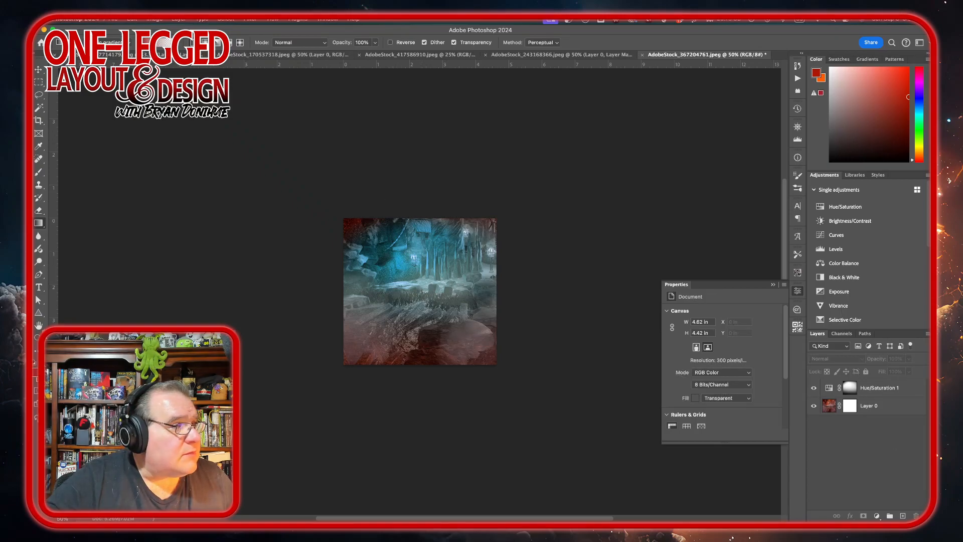
# Step: Export the cave image as a PNG named masked-AdobeStock_367204761.png into the Artwork folder
pyautogui.press('super+Tab')
pyautogui.press('super+Tab')
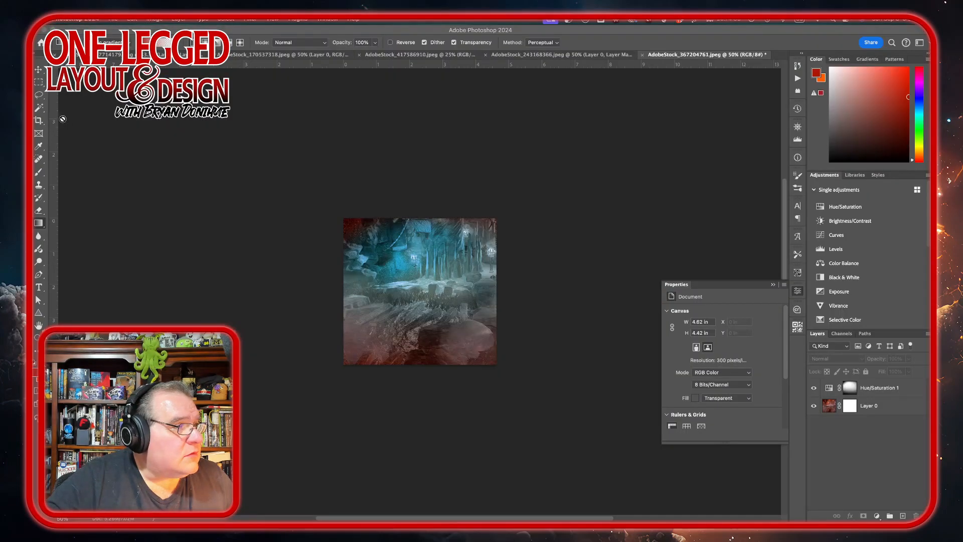
pyautogui.click(110, 20)
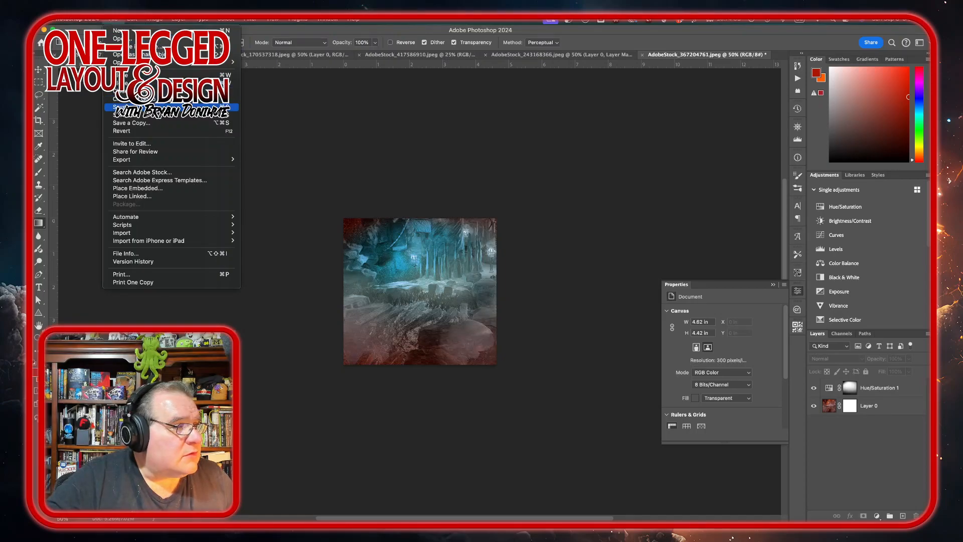
pyautogui.moveTo(131, 161)
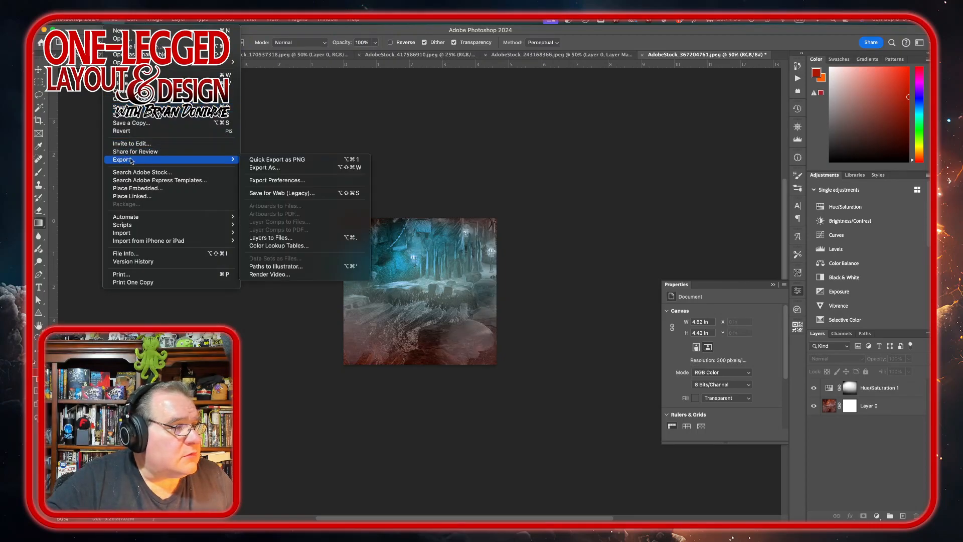
pyautogui.click(311, 167)
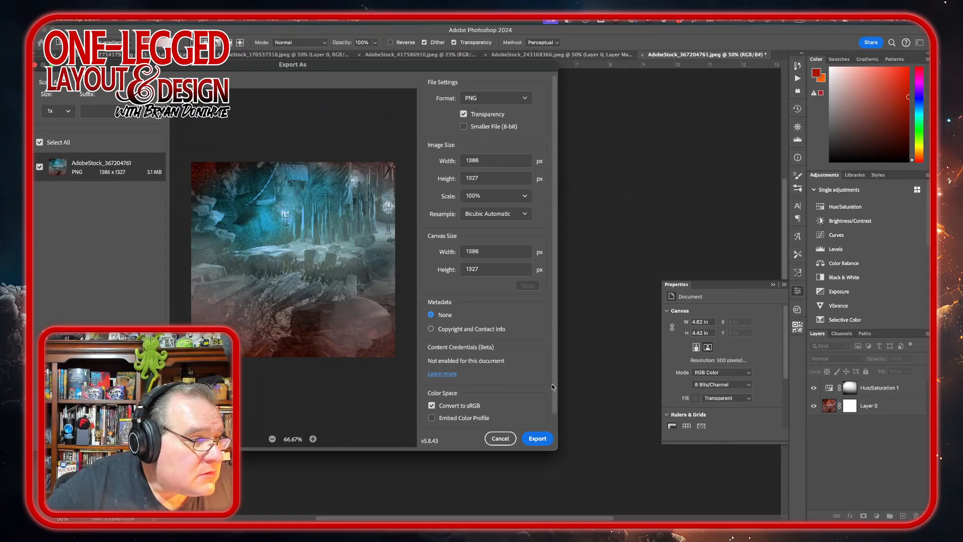
pyautogui.click(537, 439)
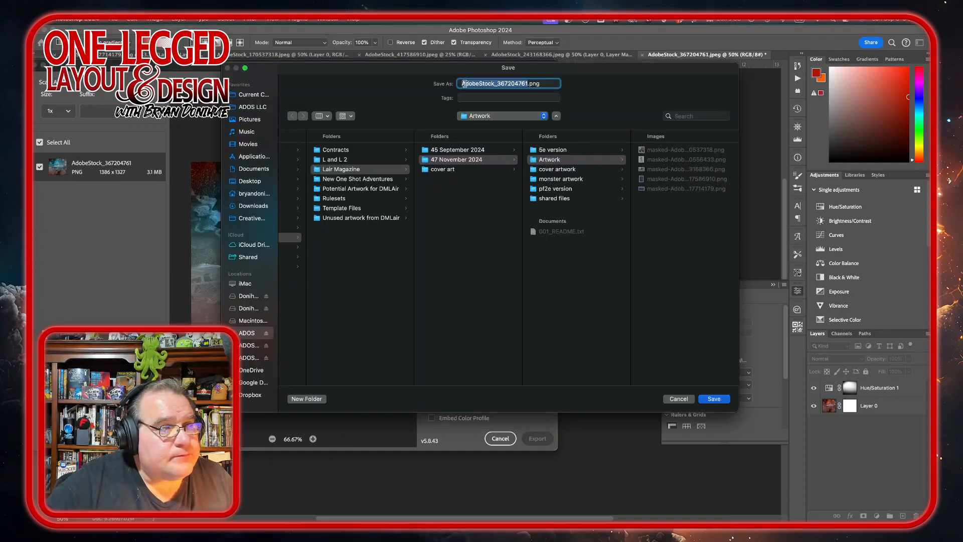
pyautogui.press('super+a')
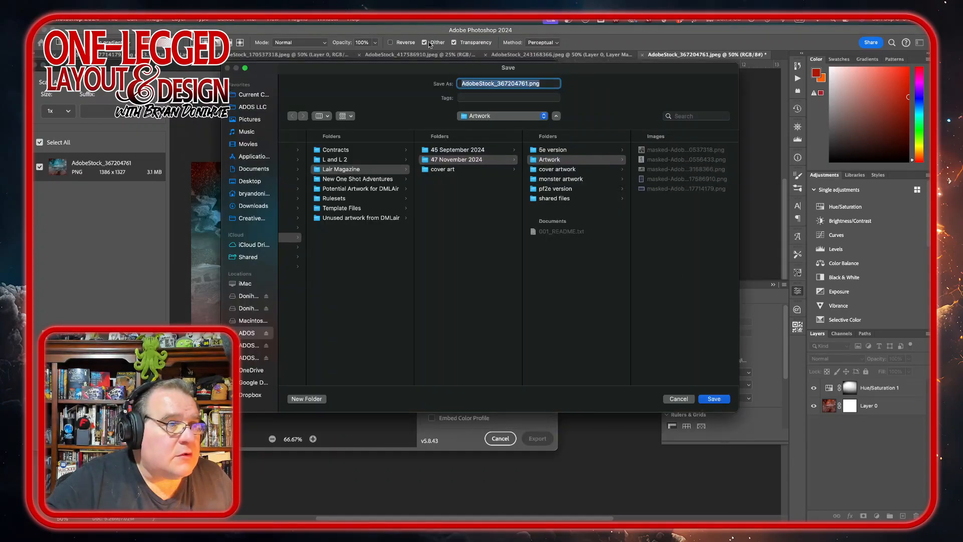
pyautogui.click(462, 84)
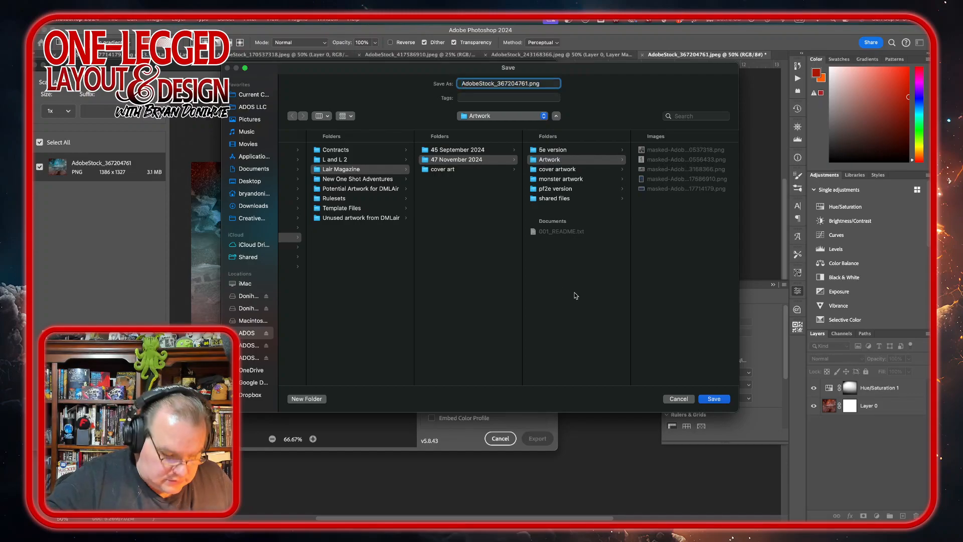
pyautogui.write('masked-')
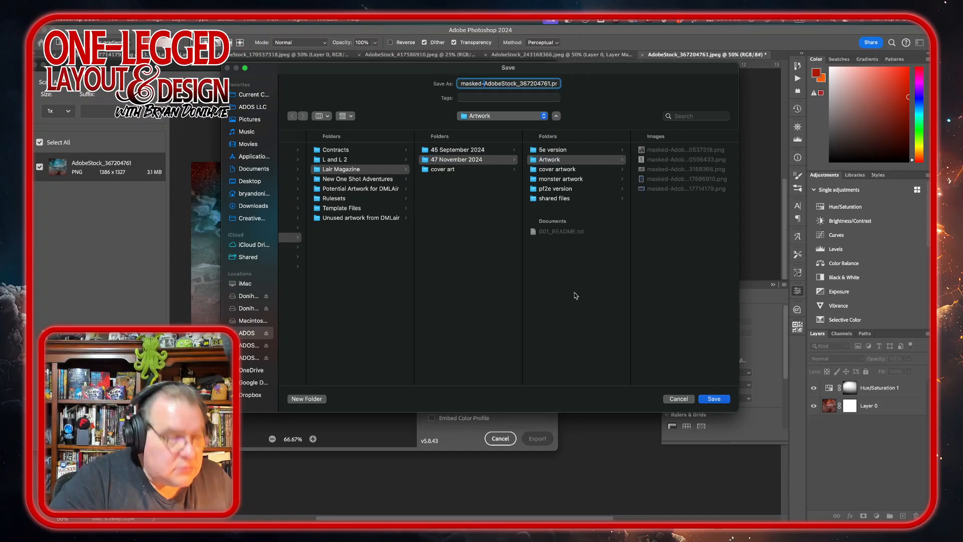
pyautogui.click(714, 398)
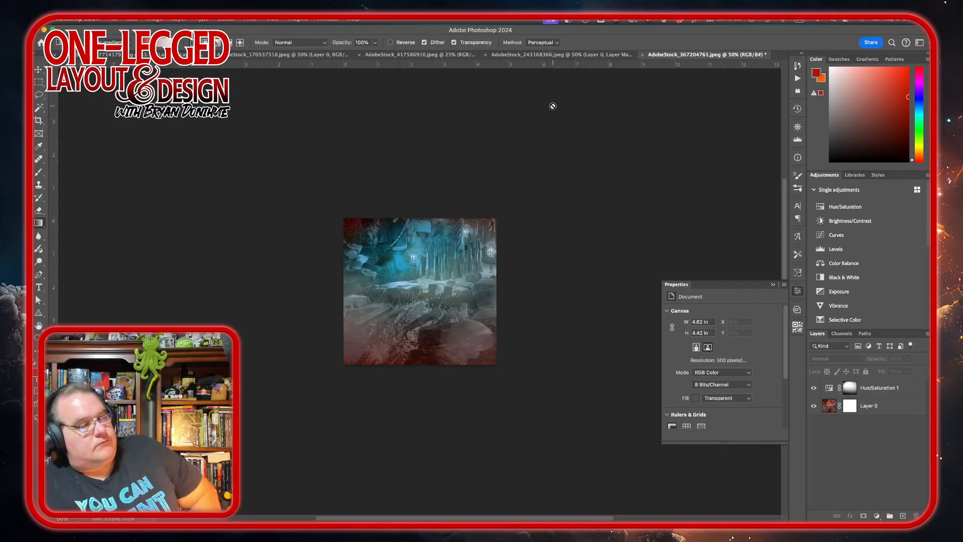
# Step: Switch to InDesign and place the masked cave PNG from the Artwork folder in a frame about 8.5 × 8.1 in on the encounter page
pyautogui.moveTo(295, 497)
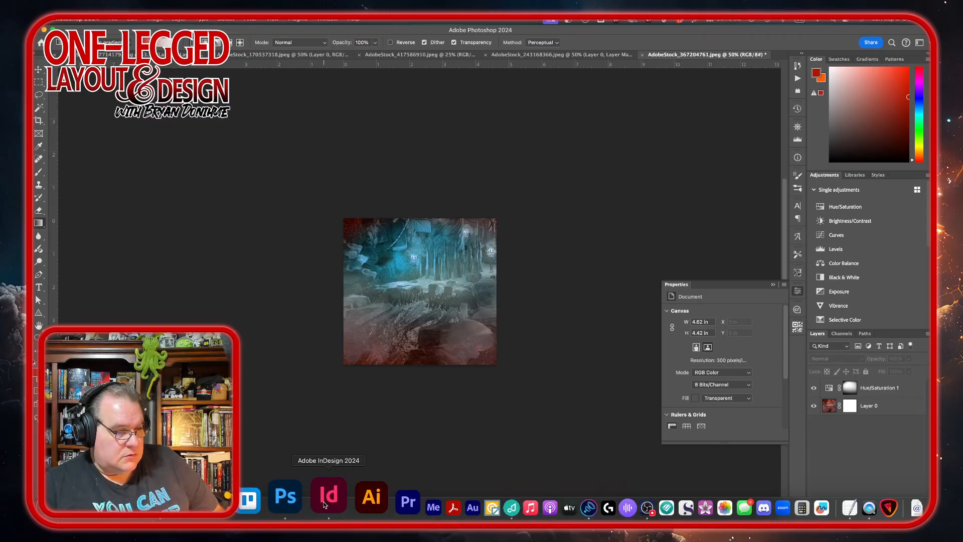
pyautogui.click(327, 496)
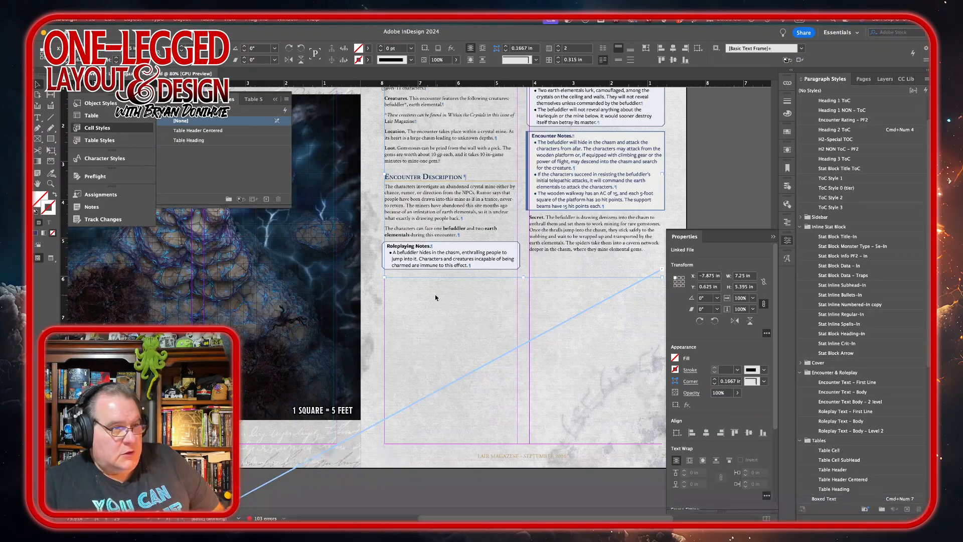
pyautogui.hscroll(3, 435, 298)
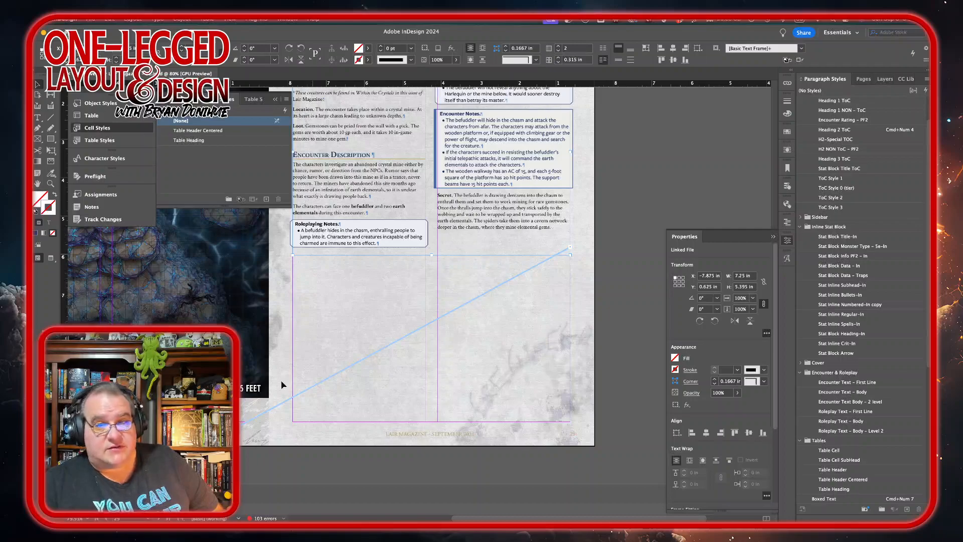
pyautogui.moveTo(220, 507)
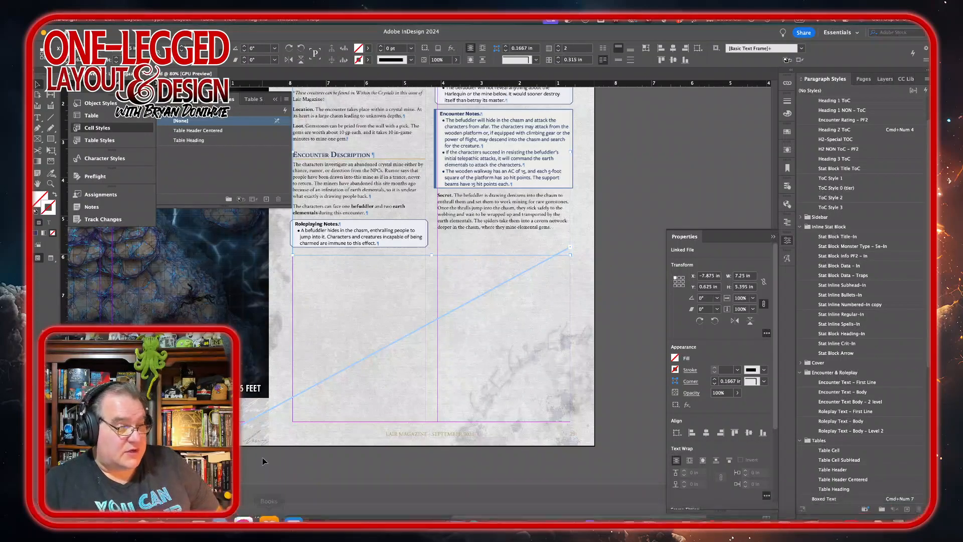
pyautogui.click(49, 507)
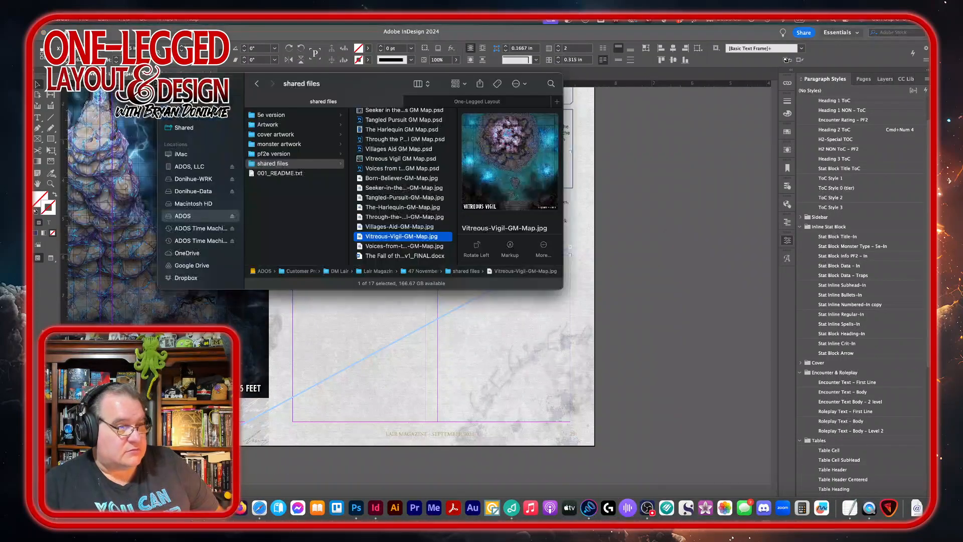
pyautogui.click(279, 124)
pyautogui.click(384, 114)
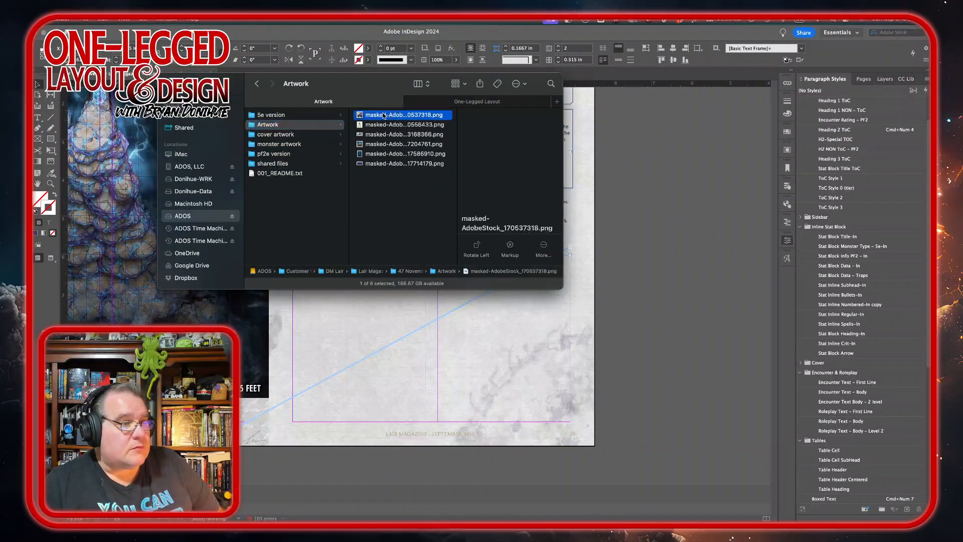
pyautogui.moveTo(384, 114); pyautogui.dragTo(245, 485)
pyautogui.click(381, 144)
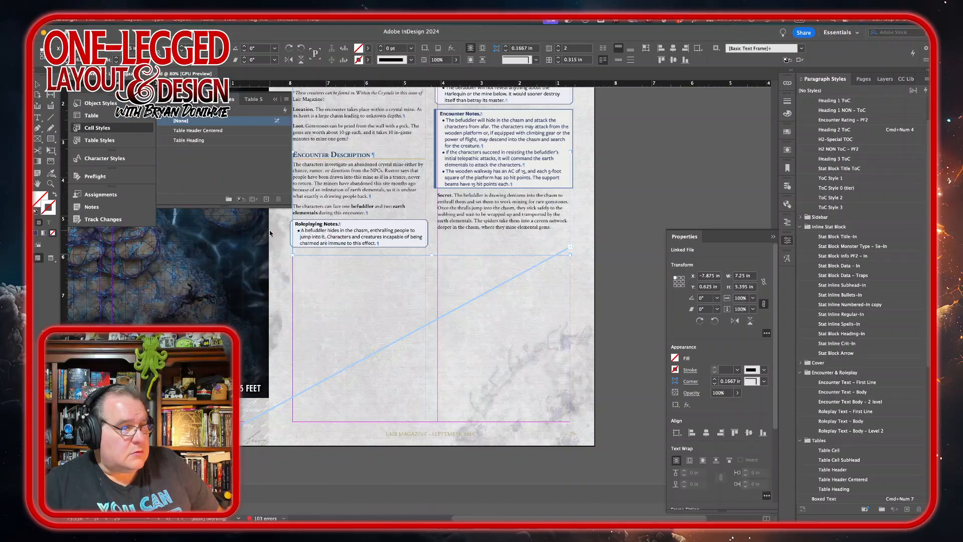
pyautogui.moveTo(269, 231); pyautogui.dragTo(596, 394)
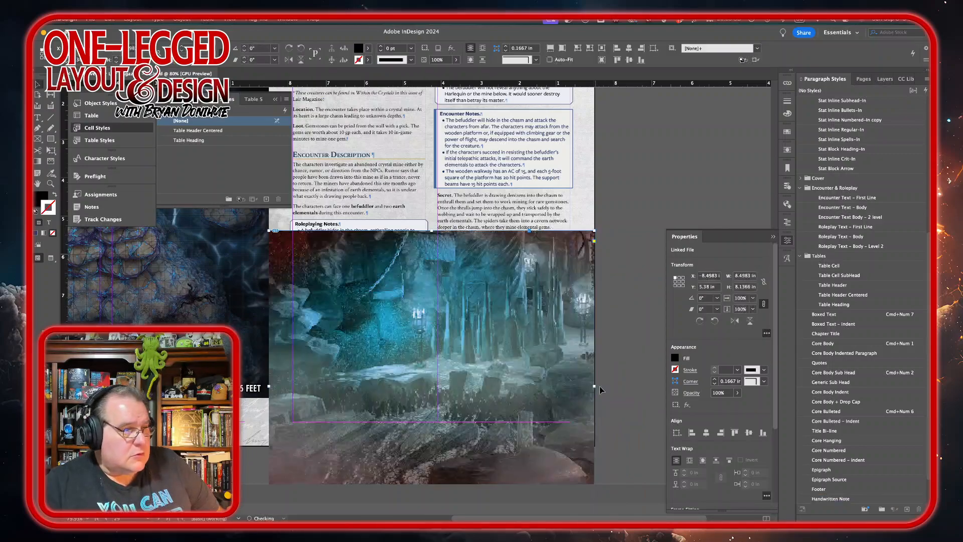
# Step: Trim the cave image frame's top and bottom edges and nudge it upward so it sits below the encounter text
pyautogui.scroll(-4, 534, 301)
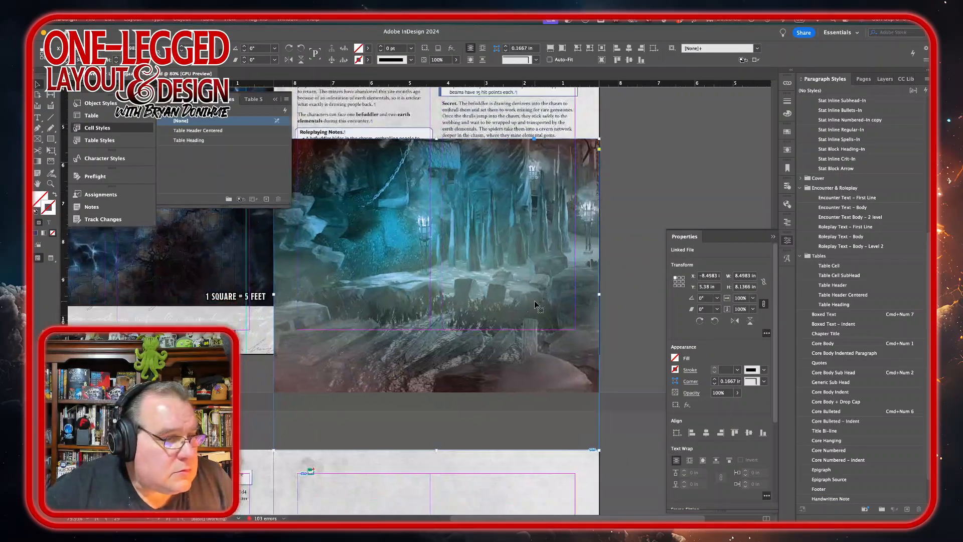
pyautogui.scroll(-1, 534, 299)
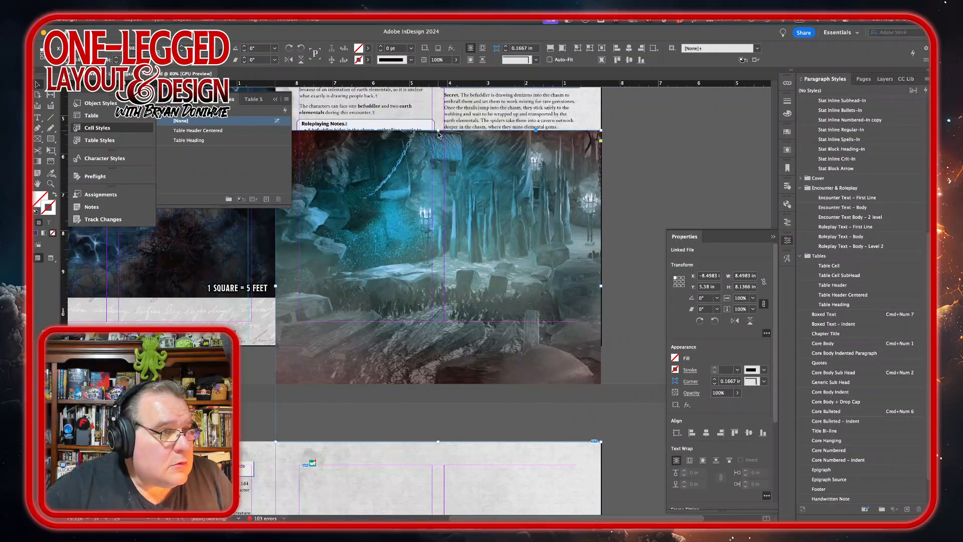
pyautogui.moveTo(438, 134); pyautogui.dragTo(438, 172)
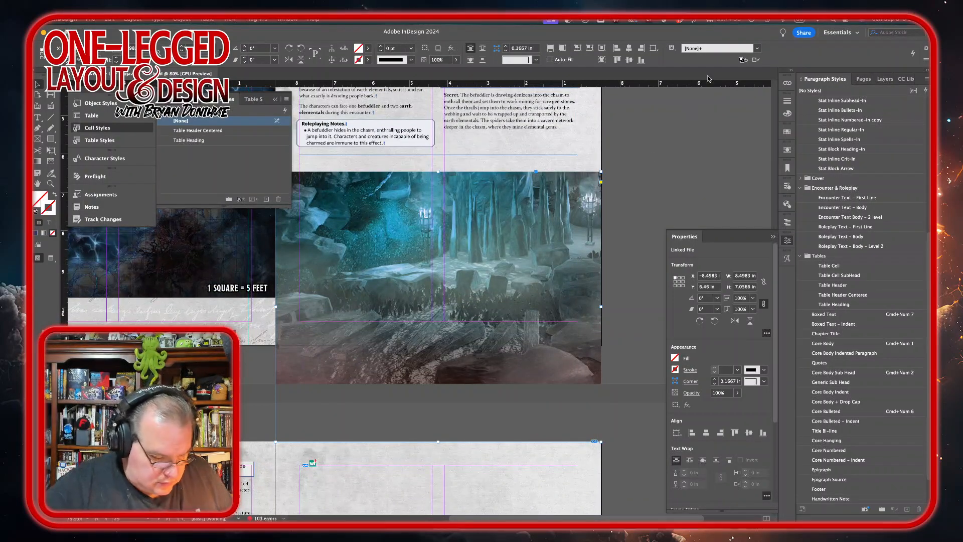
pyautogui.hotkey('shift', 'Up')
pyautogui.hotkey('shift', 'Up')
pyautogui.hotkey('shift', 'Up')
pyautogui.hotkey('shift', 'Up')
pyautogui.hotkey('shift', 'Up')
pyautogui.hotkey('shift', 'Up')
pyautogui.hotkey('shift', 'Up')
pyautogui.hotkey('shift', 'Up')
pyautogui.hotkey('shift', 'Up')
pyautogui.hotkey('shift', 'Up')
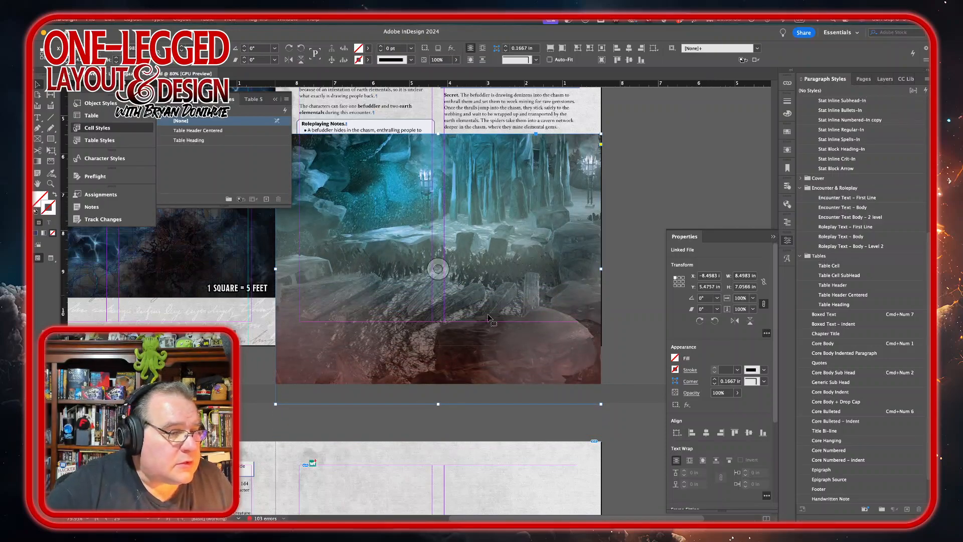
pyautogui.moveTo(438, 402); pyautogui.dragTo(448, 345)
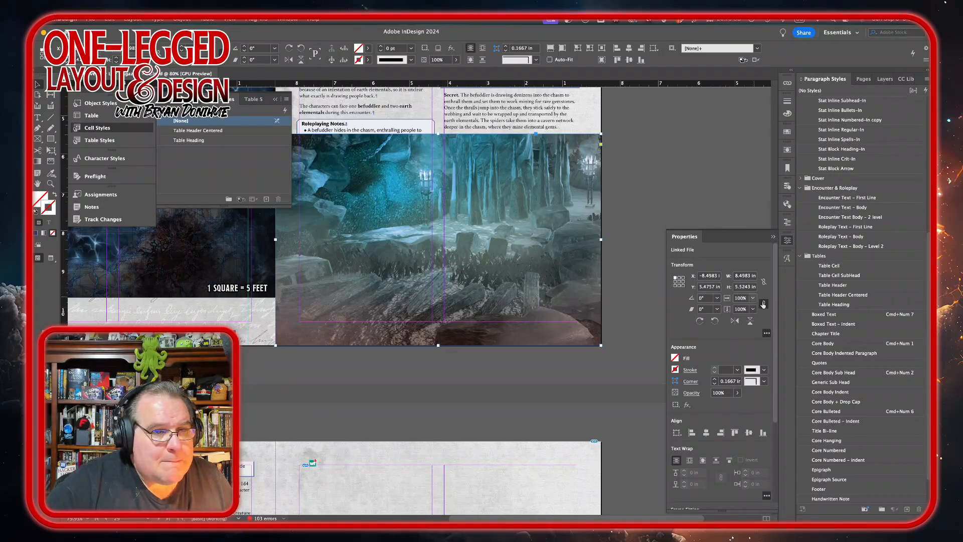
# Step: Send the cave image frame to the back behind the text frames
pyautogui.scroll(-5, 772, 321)
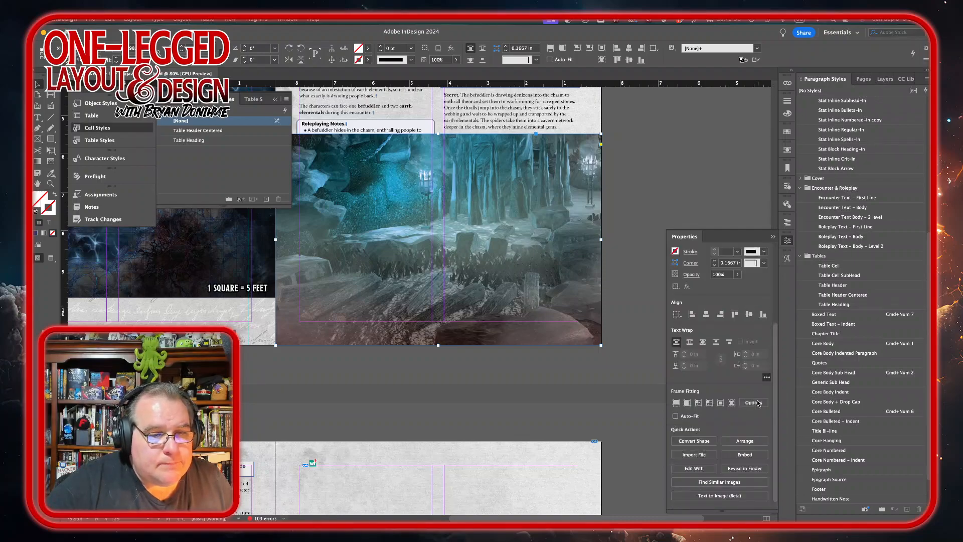
pyautogui.click(747, 440)
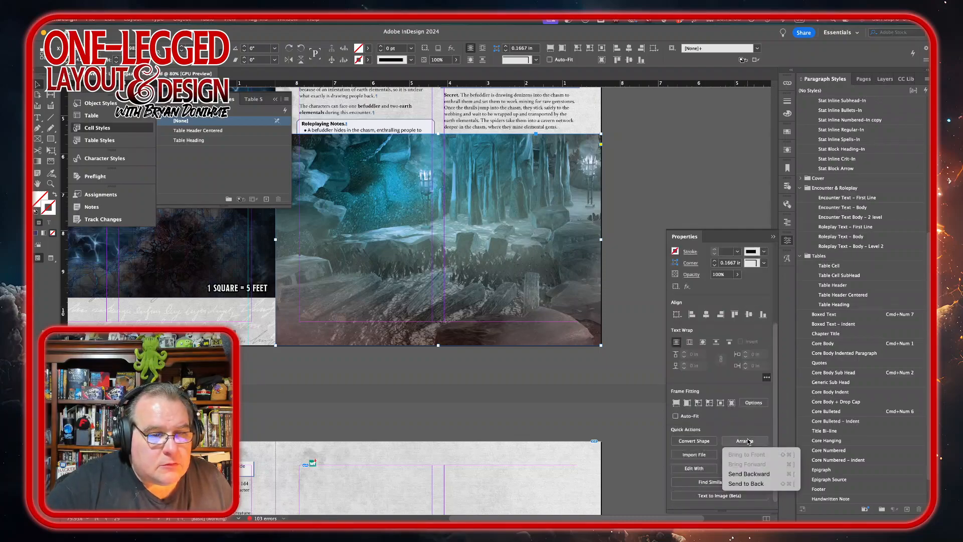
pyautogui.click(751, 484)
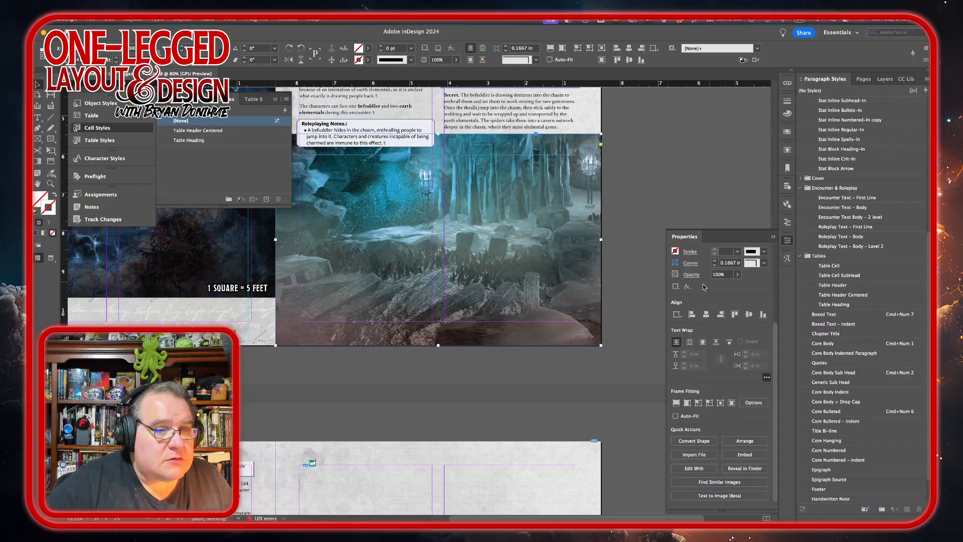
# Step: Apply a Gradient Feather effect to the cave image at a 90° angle, moving the inner gradient stop to about 79%
pyautogui.click(687, 287)
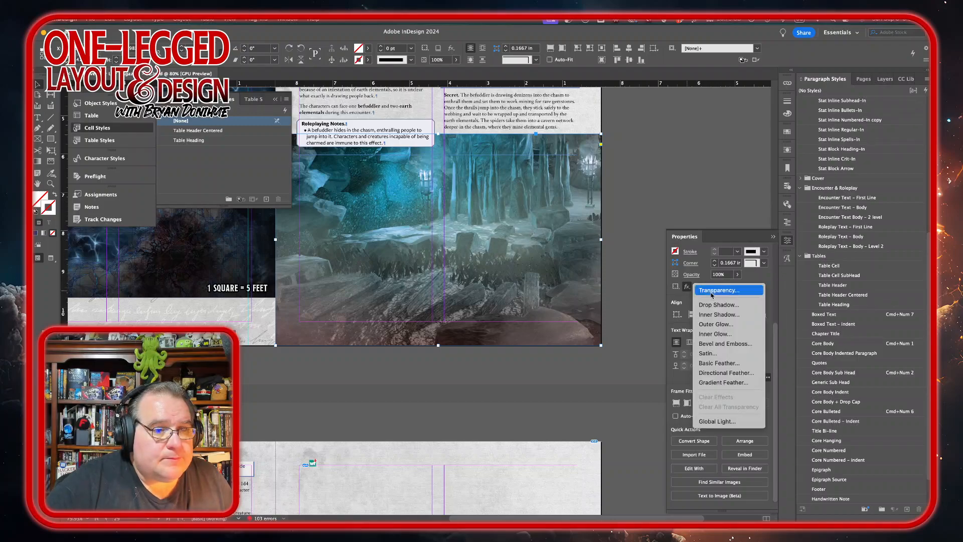
pyautogui.click(708, 383)
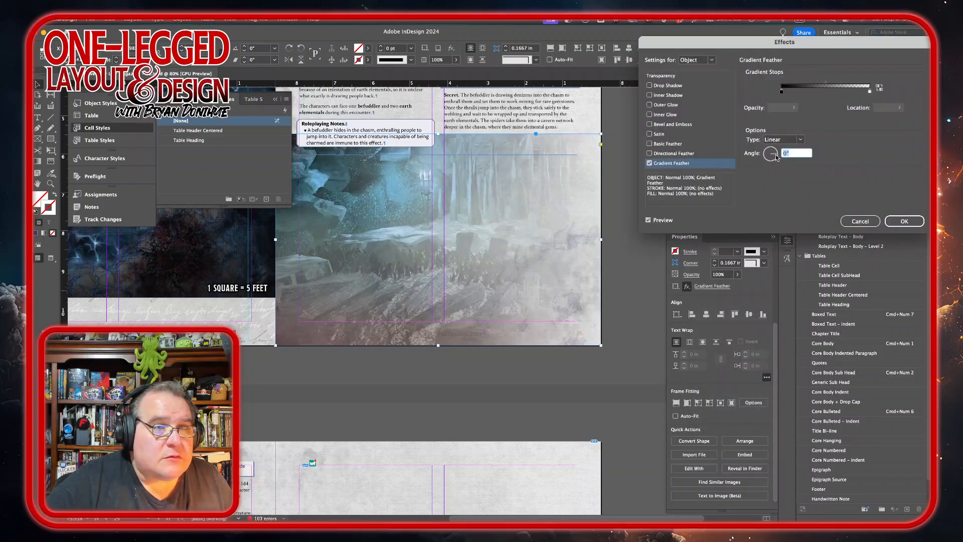
pyautogui.write('90')
pyautogui.press('Tab')
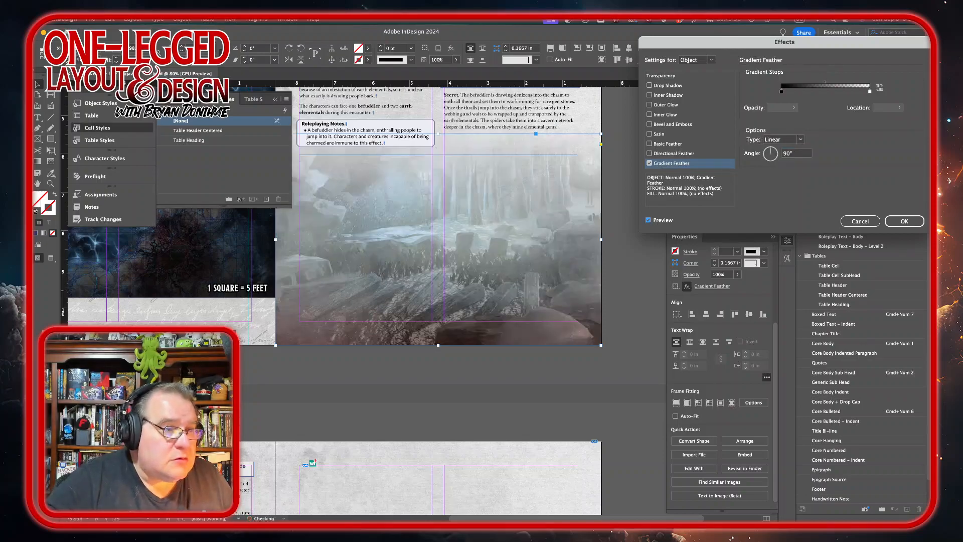
pyautogui.click(826, 82)
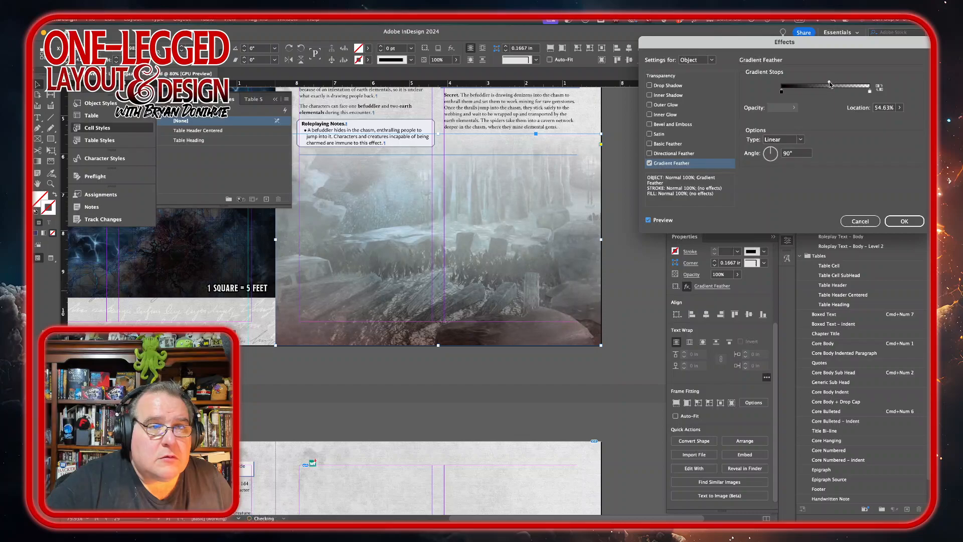
pyautogui.moveTo(830, 84); pyautogui.dragTo(844, 84)
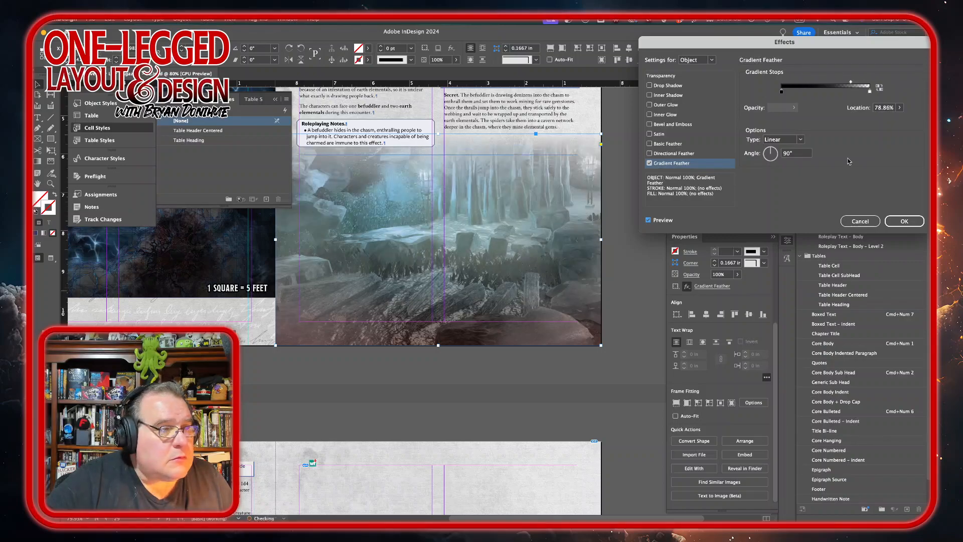
pyautogui.click(904, 221)
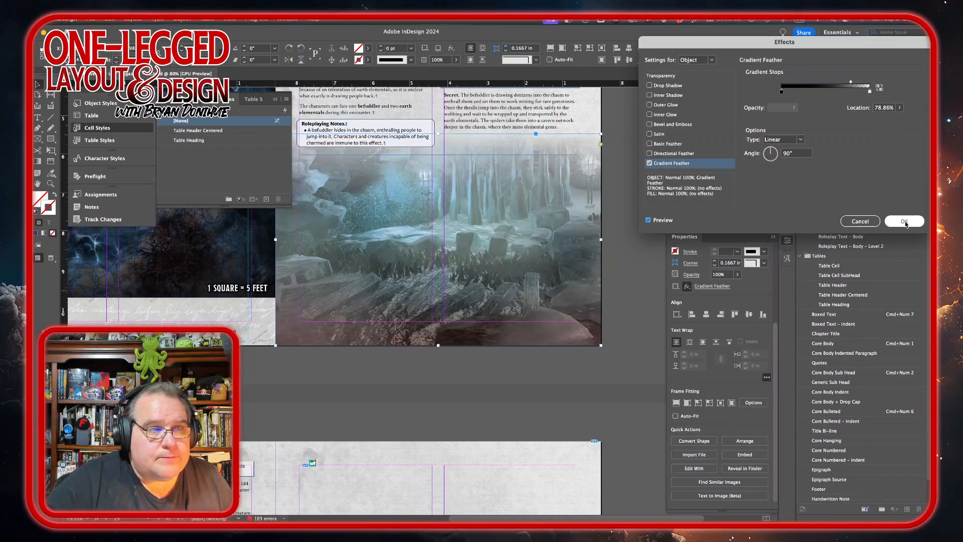
# Step: Apply the B-Map Background parent to page 30
pyautogui.scroll(-10, 471, 266)
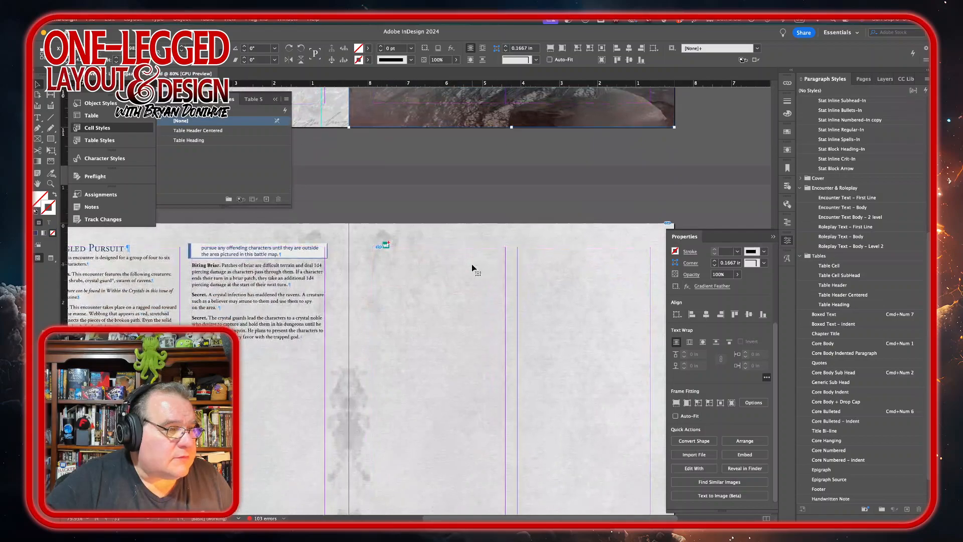
pyautogui.hscroll(-3, 472, 264)
pyautogui.scroll(15, 471, 264)
pyautogui.hscroll(11, 471, 264)
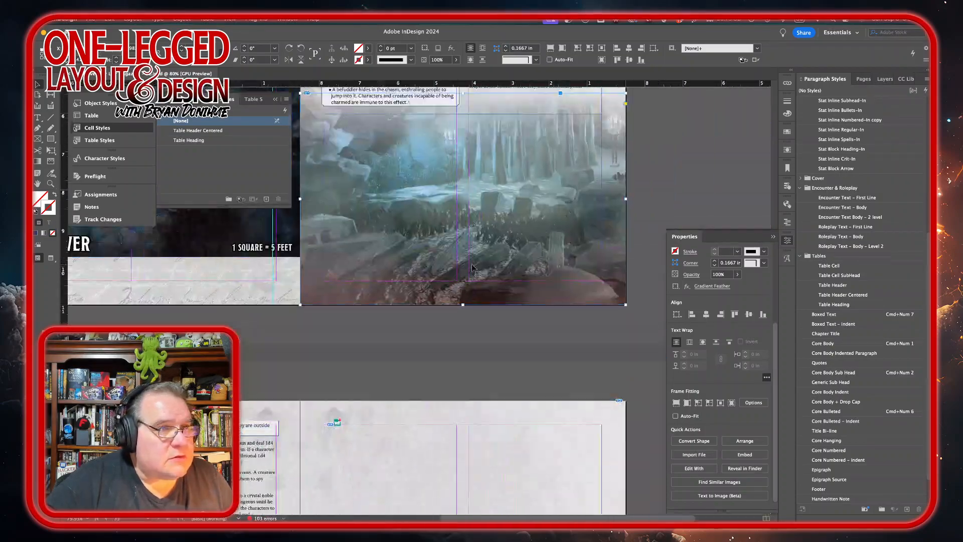
pyautogui.click(573, 197)
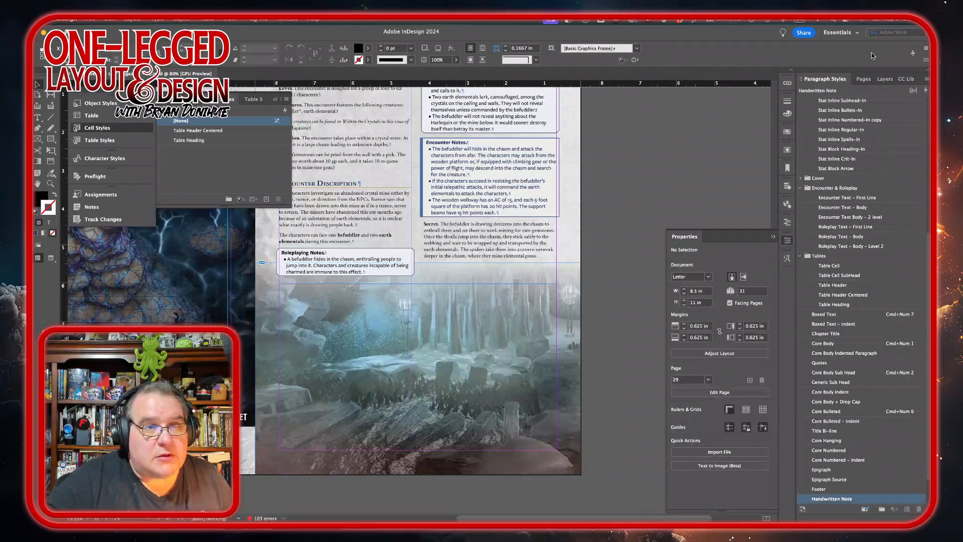
pyautogui.click(860, 81)
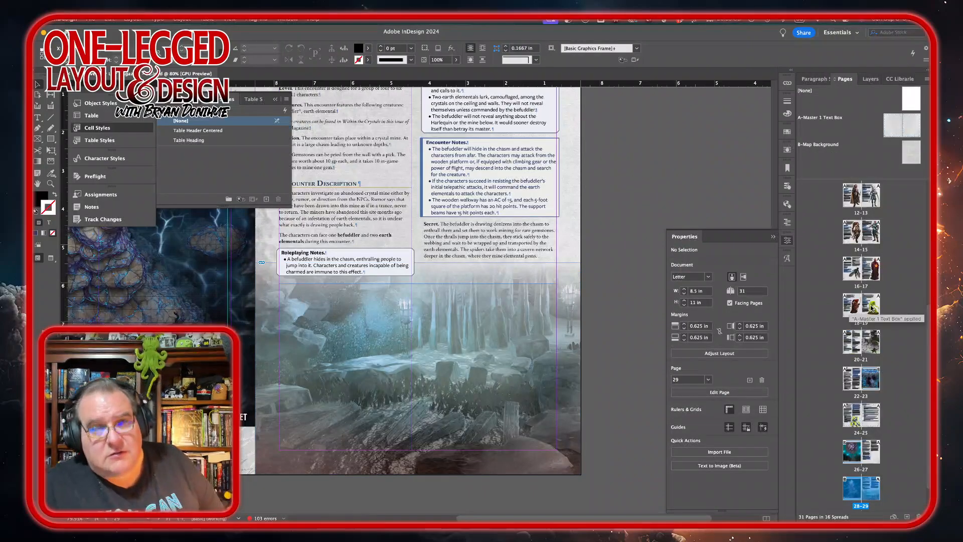
pyautogui.doubleClick(871, 489)
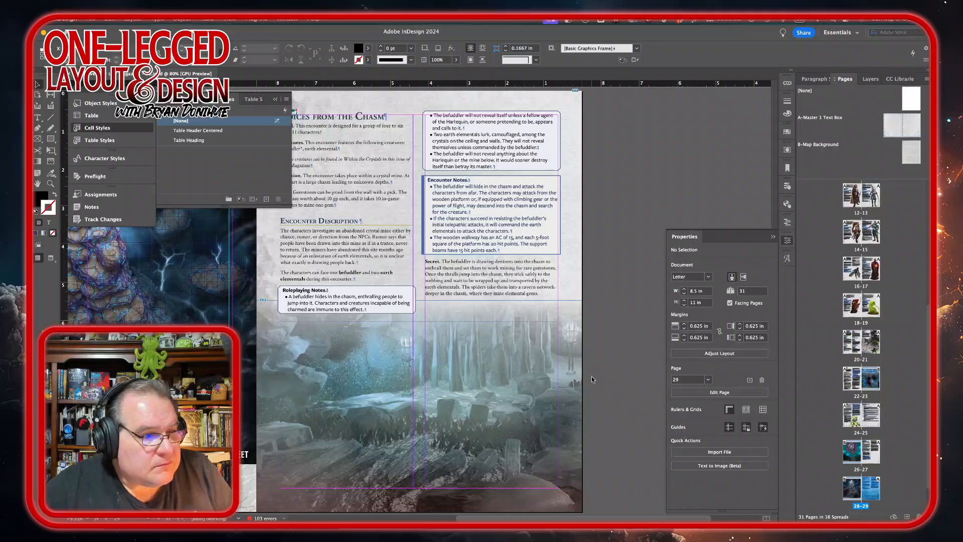
pyautogui.click(907, 517)
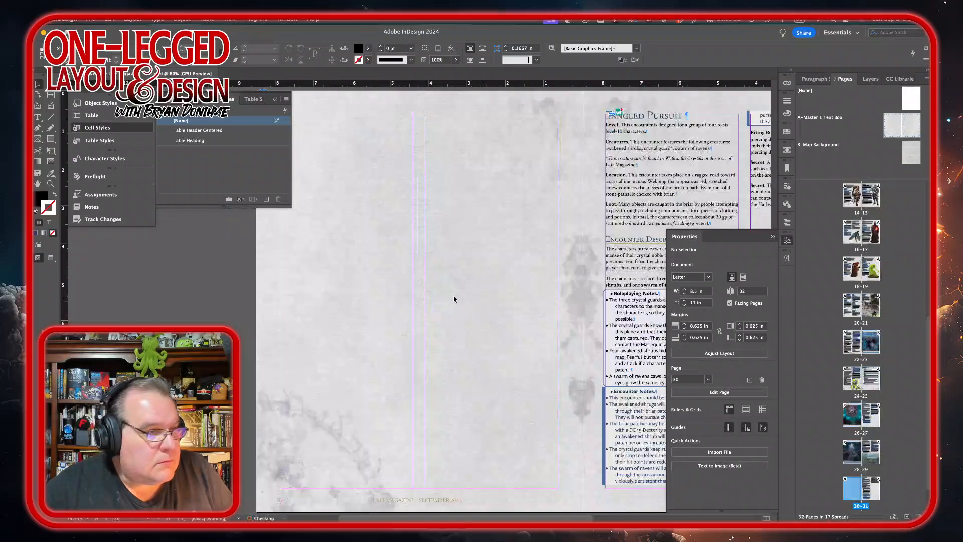
pyautogui.hscroll(-2, 370, 371)
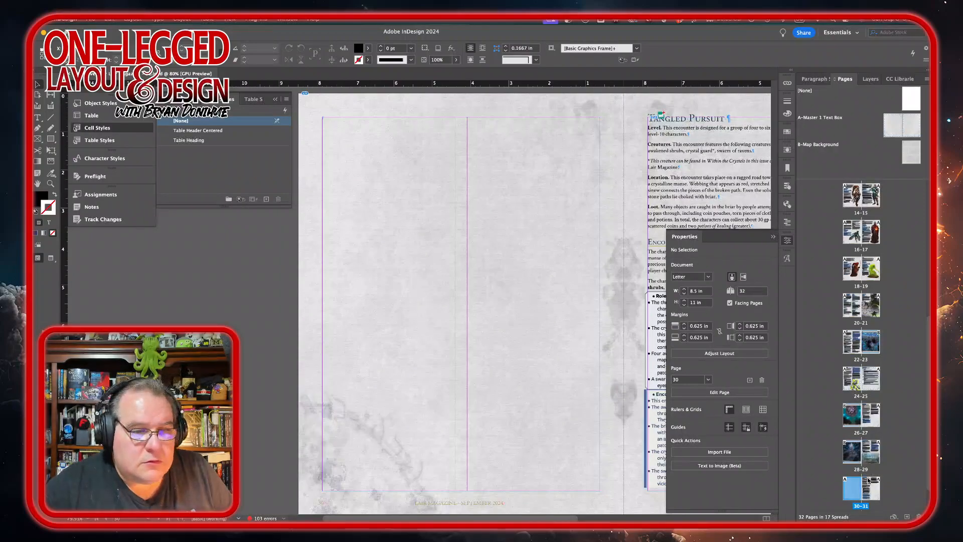
pyautogui.rightClick(856, 490)
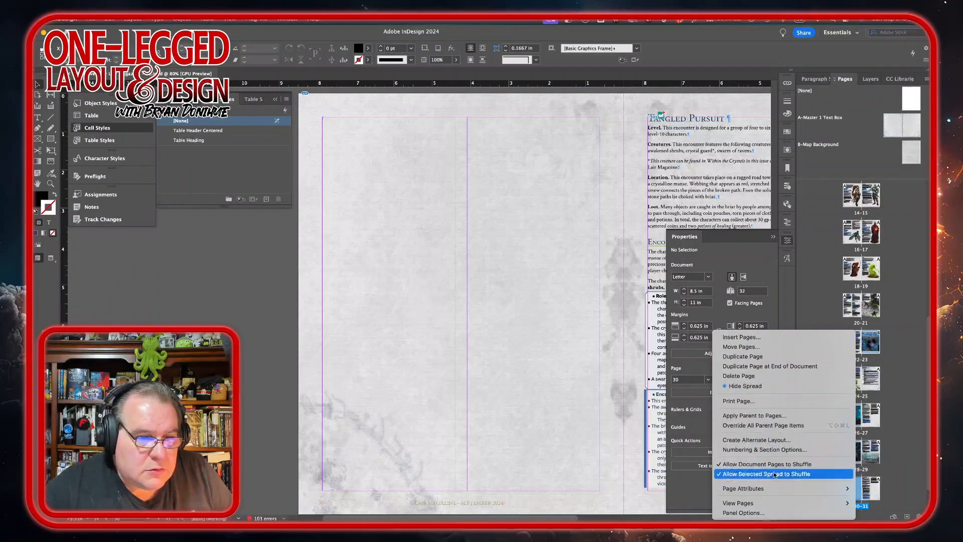
pyautogui.click(776, 416)
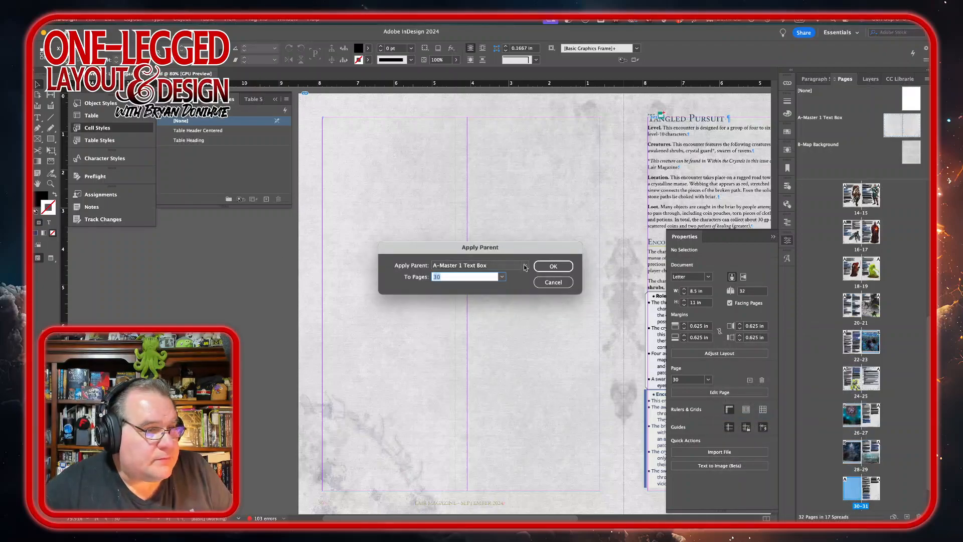
pyautogui.click(524, 265)
pyautogui.click(496, 293)
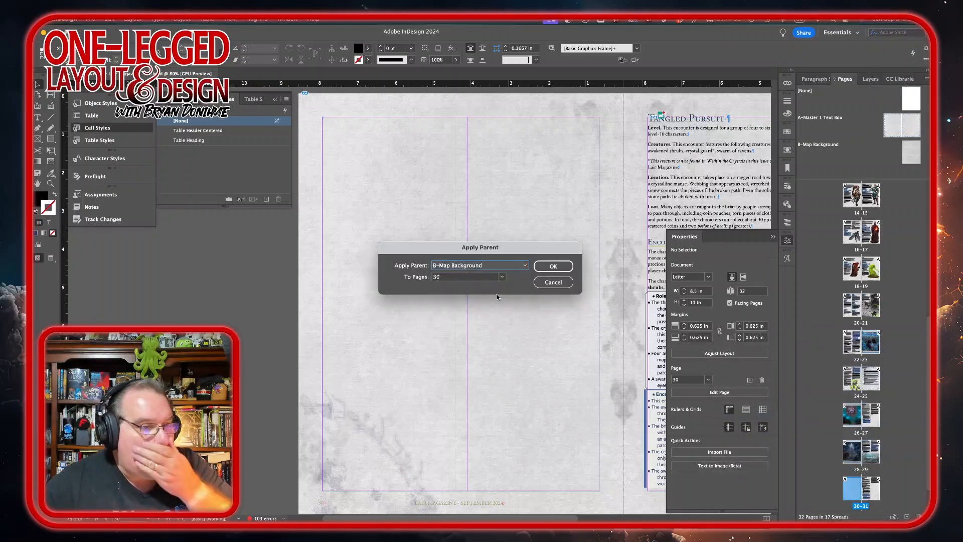
pyautogui.click(553, 268)
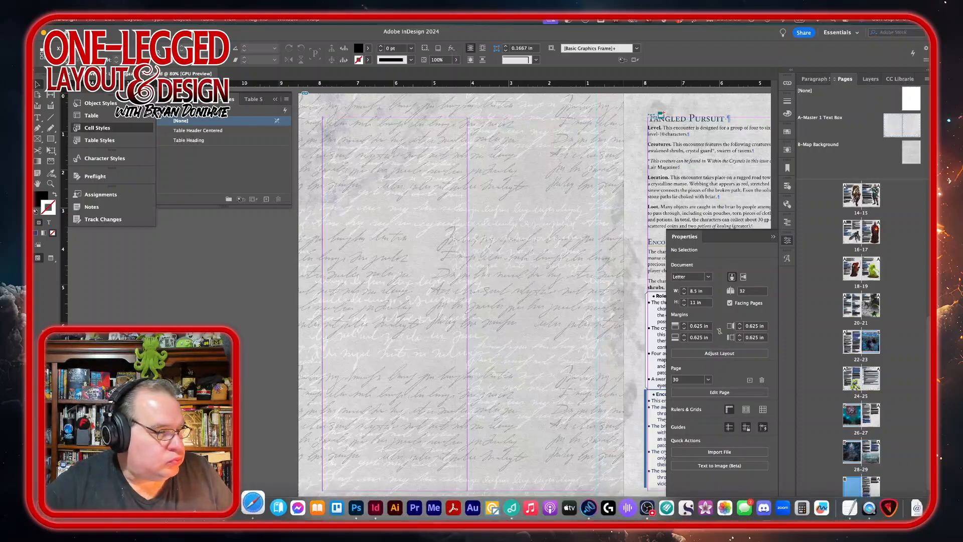
# Step: Place the Voices from the Chasm GM map JPG from the shared files folder on page 30 in a frame about 8.5 × 8.5 in, nudged upward
pyautogui.click(254, 503)
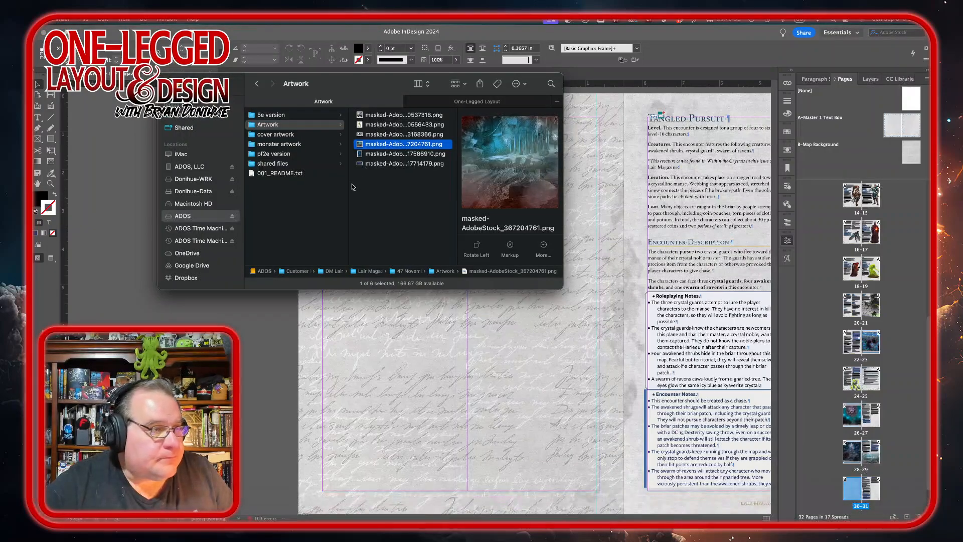
pyautogui.click(291, 164)
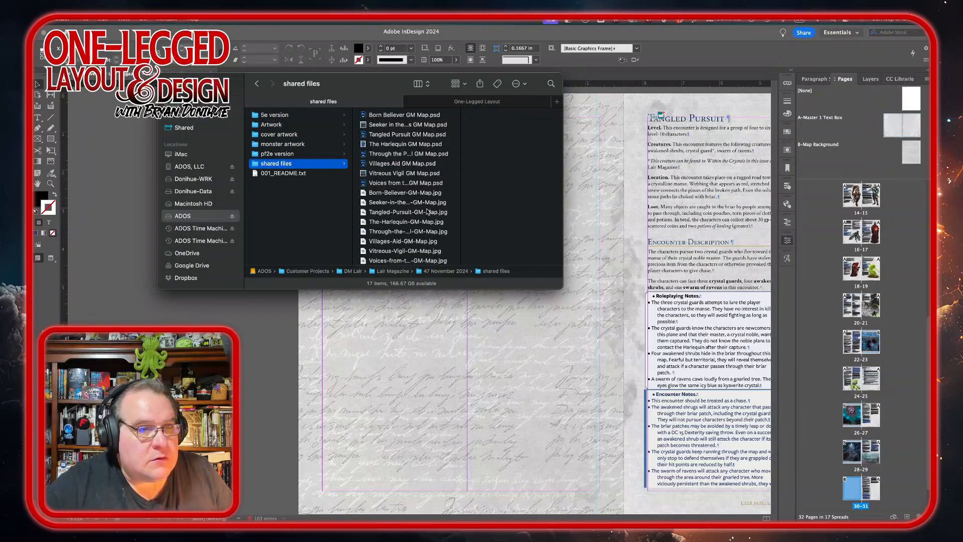
pyautogui.scroll(15, 570, 214)
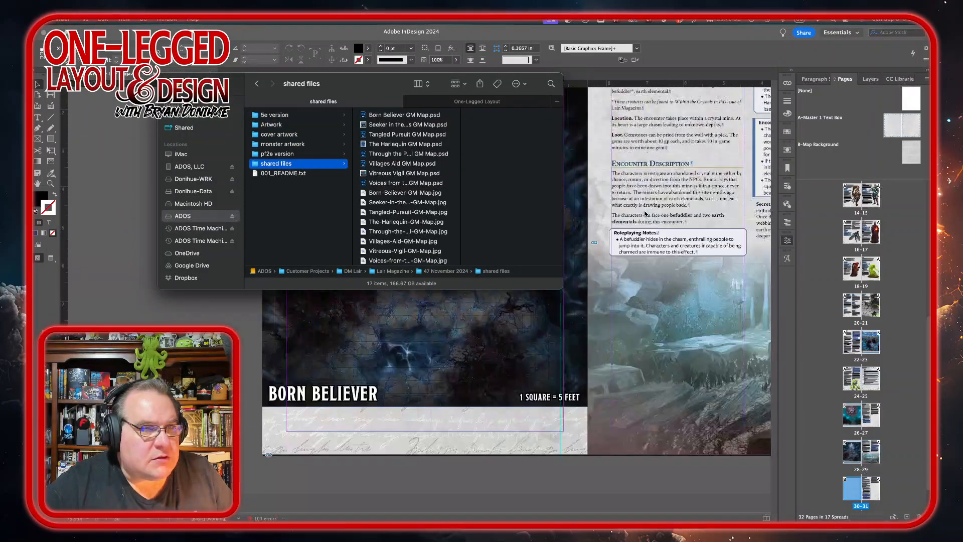
pyautogui.scroll(-15, 645, 214)
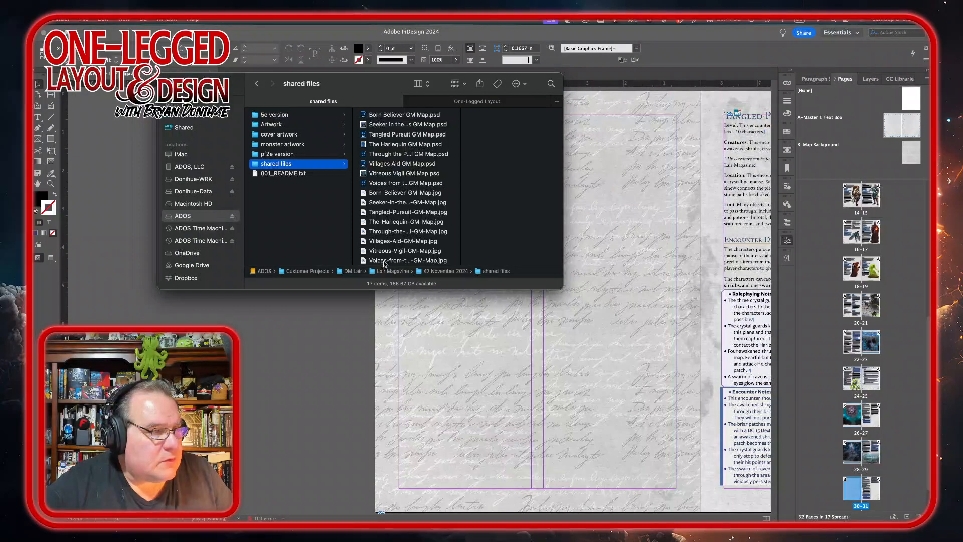
pyautogui.moveTo(385, 261); pyautogui.dragTo(284, 347)
pyautogui.click(283, 347)
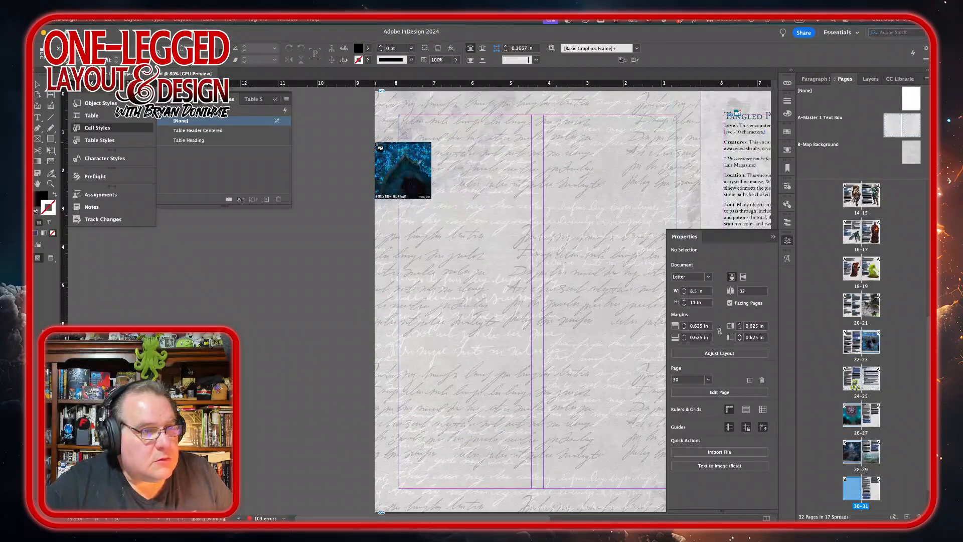
pyautogui.hscroll(4, 328, 336)
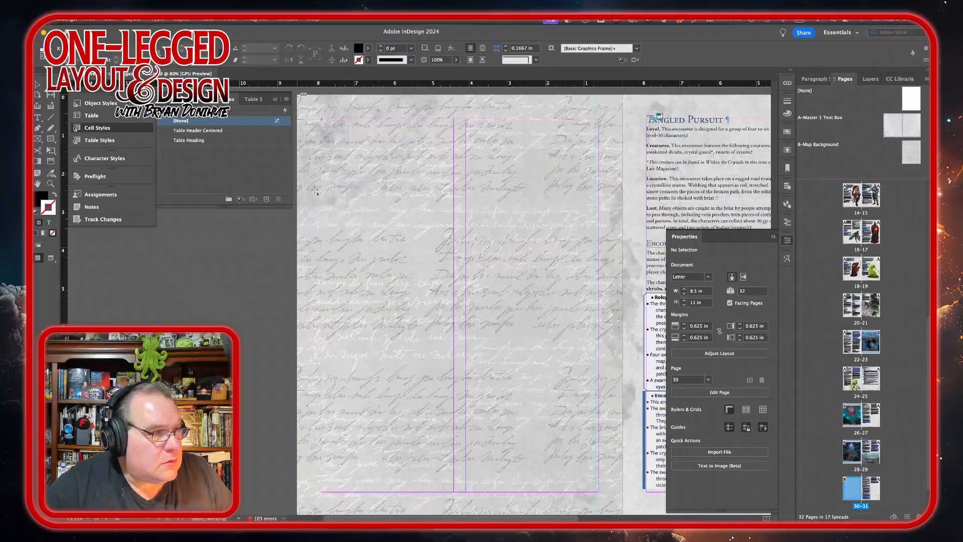
pyautogui.moveTo(315, 189); pyautogui.dragTo(622, 479)
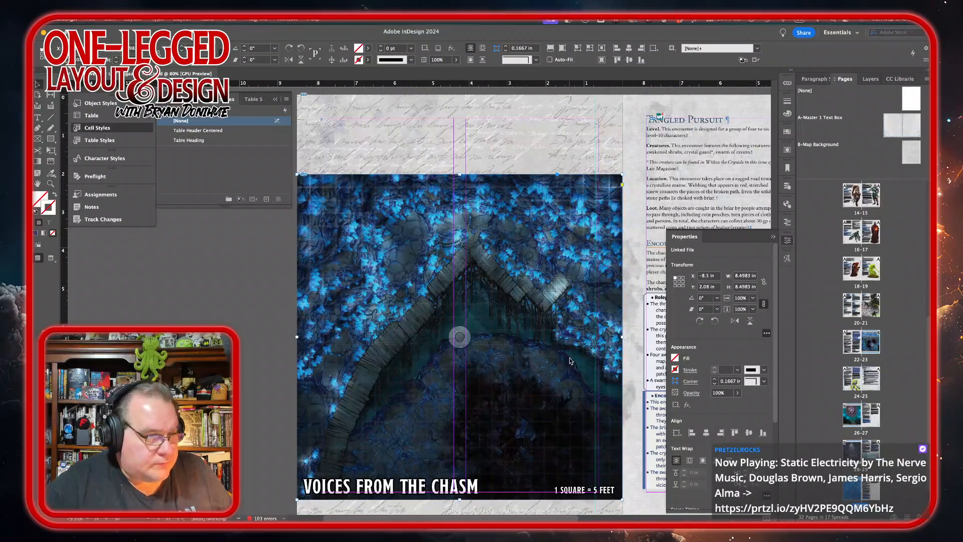
pyautogui.moveTo(552, 369); pyautogui.dragTo(556, 337)
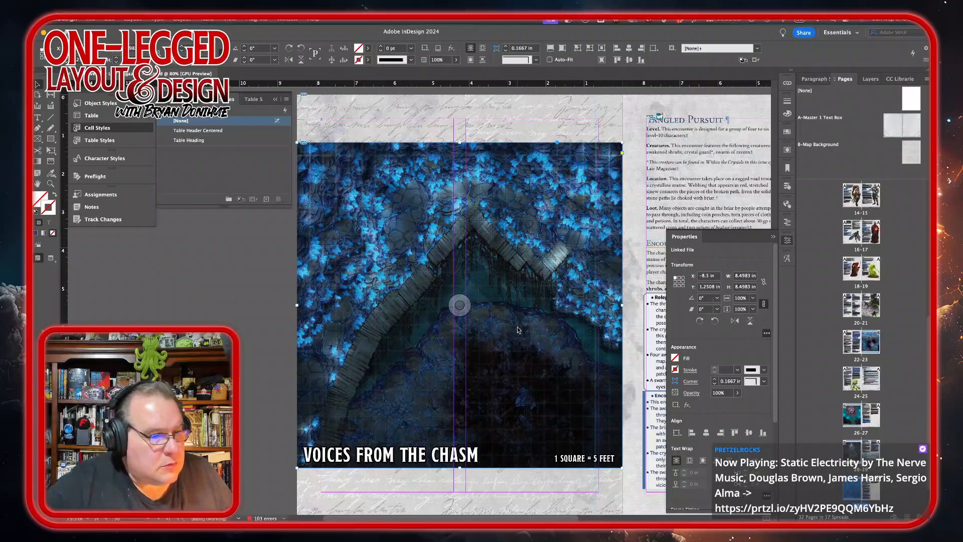
# Step: Apply the Heading 1 ToC paragraph style to the Tangled Pursuit title on page 31
pyautogui.hscroll(5, 518, 329)
pyautogui.hscroll(5, 518, 330)
pyautogui.scroll(2, 519, 329)
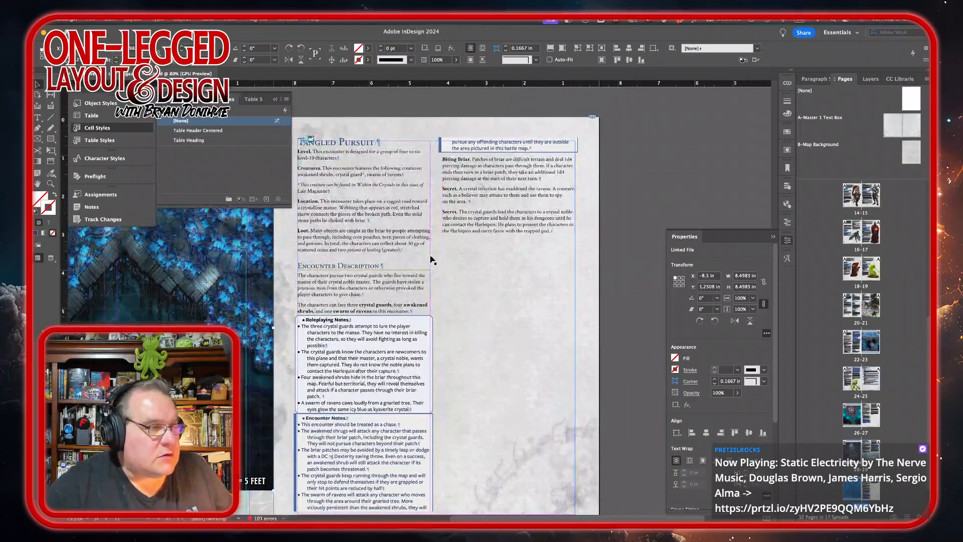
pyautogui.doubleClick(366, 144)
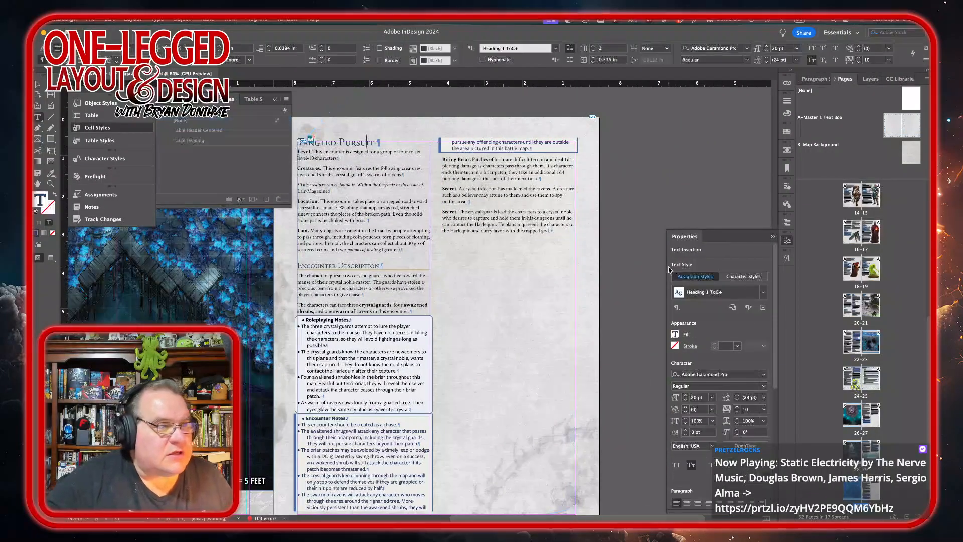
pyautogui.click(814, 79)
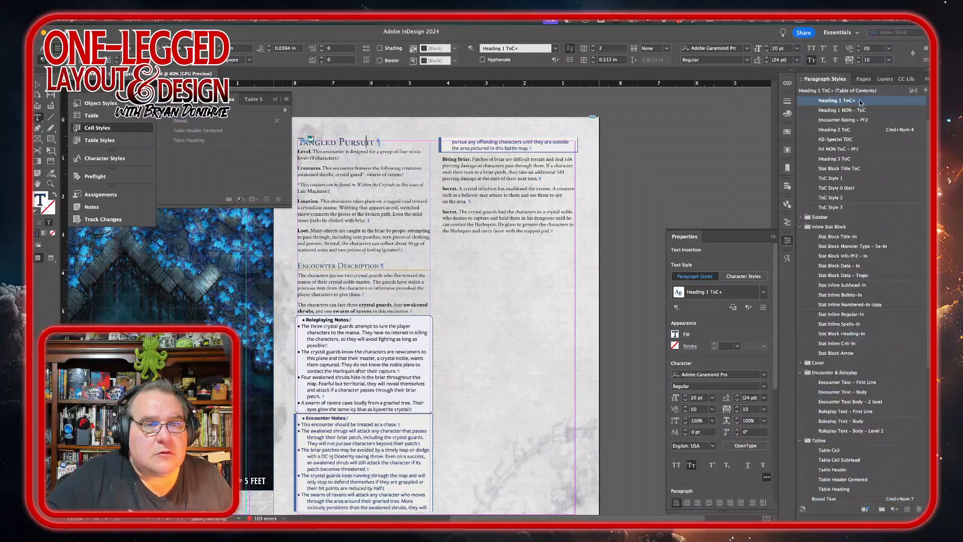
pyautogui.keyDown('alt'); pyautogui.click(873, 103); pyautogui.keyUp('alt')
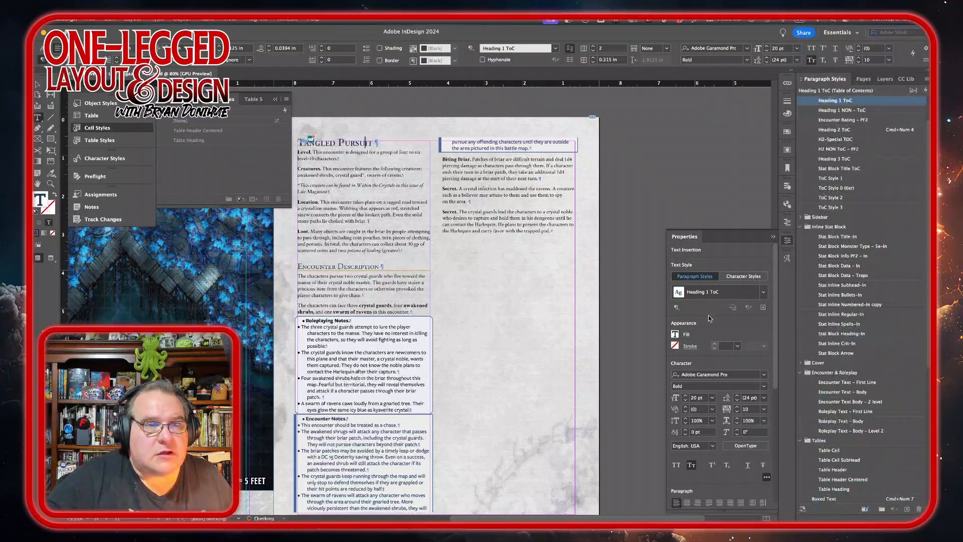
# Step: Apply the Heading 2 ToC paragraph style to the Encounter Description heading
pyautogui.tripleClick(326, 266)
pyautogui.click(853, 130)
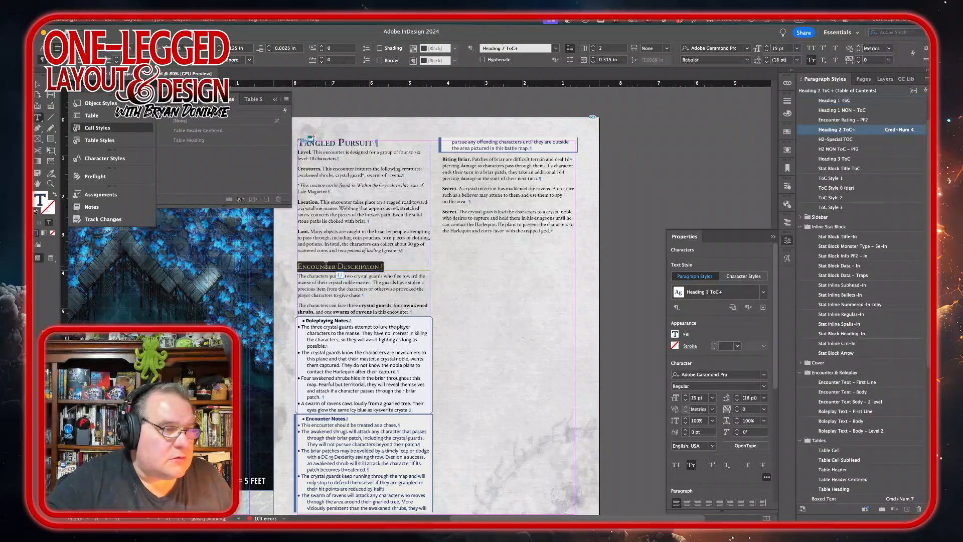
pyautogui.keyDown('alt'); pyautogui.click(873, 131); pyautogui.keyUp('alt')
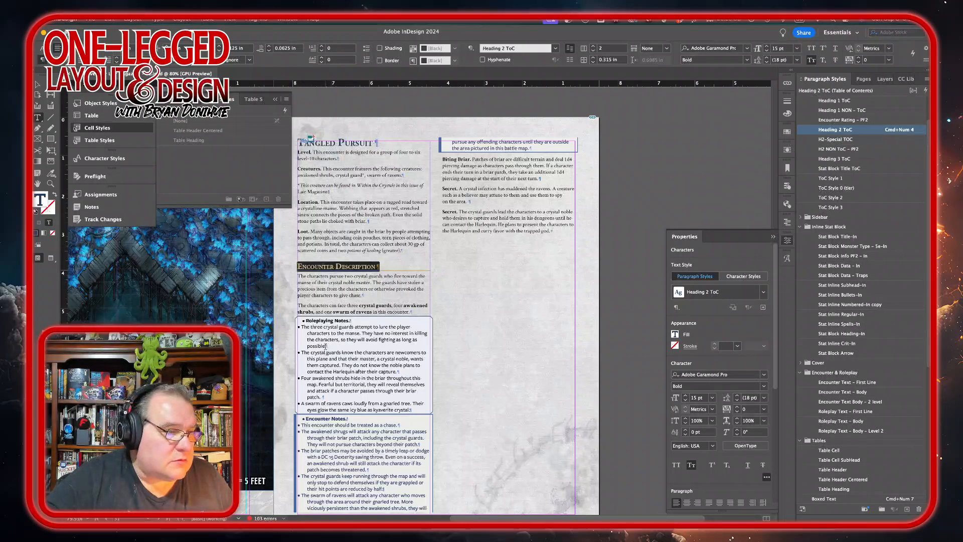
# Step: Style the Roleplaying Notes box with Roleplaying Text – First Line for its heading and Roleplaying Text – Body for its bullets
pyautogui.click(339, 324)
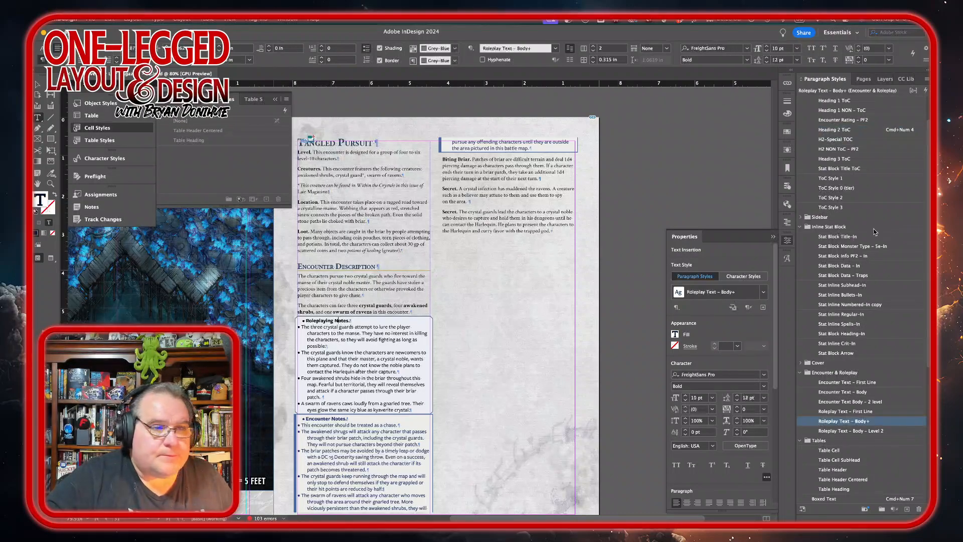
pyautogui.click(847, 412)
pyautogui.moveTo(319, 333); pyautogui.dragTo(323, 404)
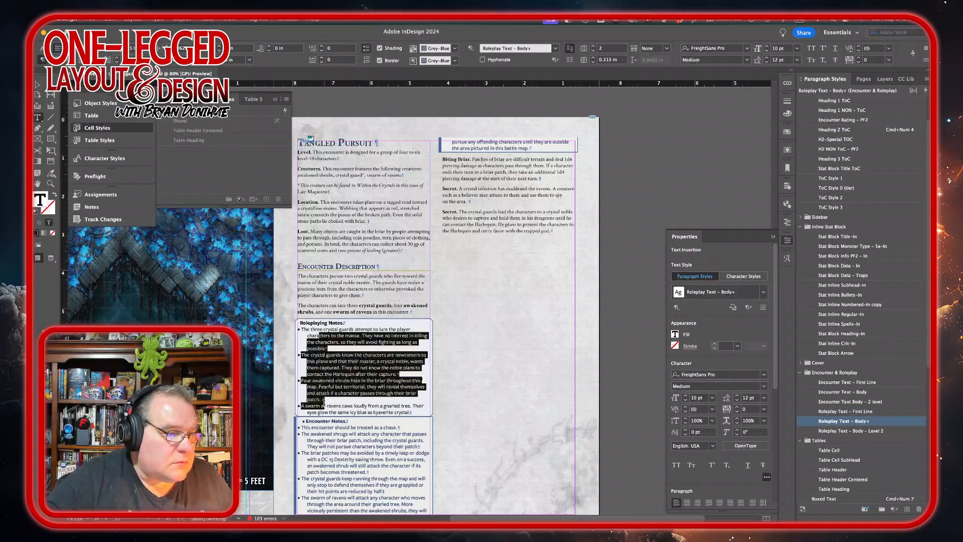
pyautogui.click(885, 431)
pyautogui.click(882, 421)
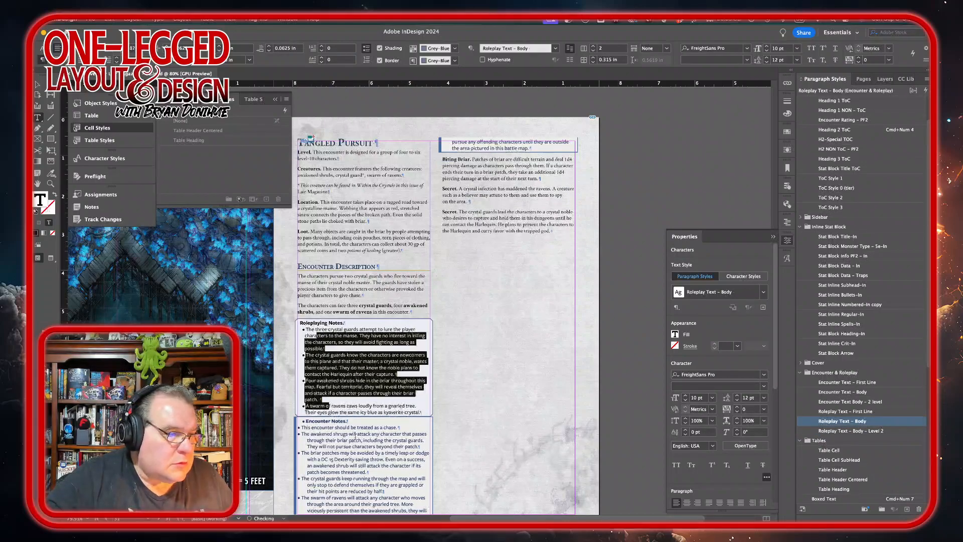
# Step: Apply the Encounter Text – First Line paragraph style to the Encounter Notes heading
pyautogui.click(329, 421)
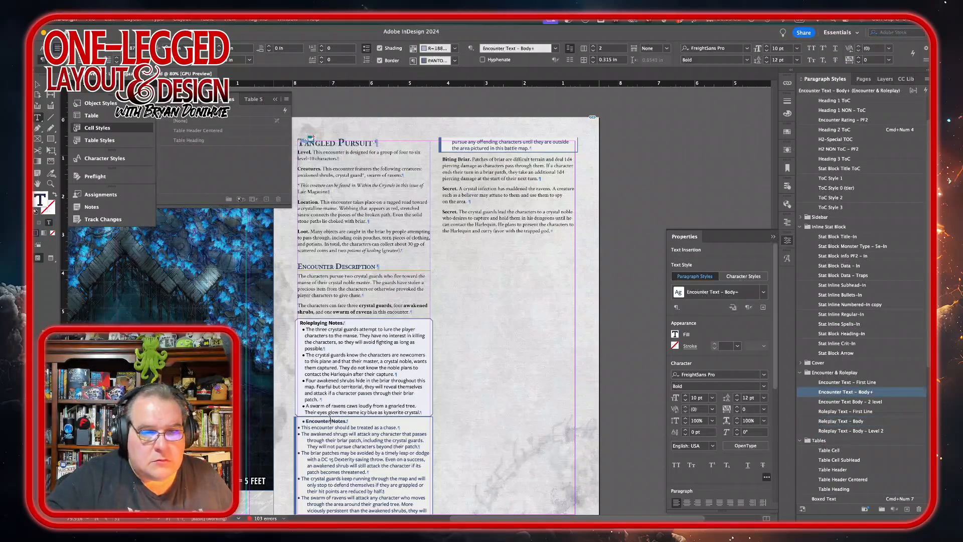
pyautogui.click(887, 382)
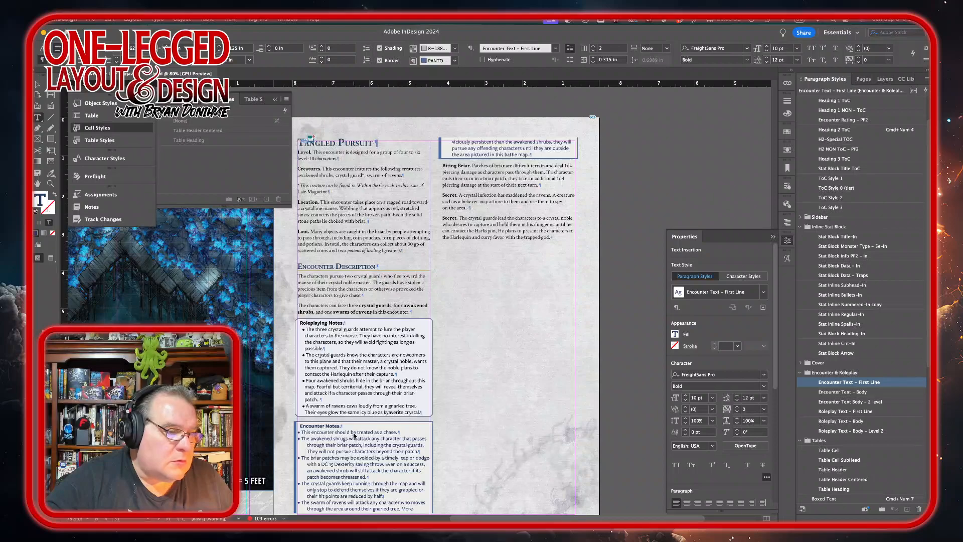
# Step: Apply the Encounter Text – Body paragraph style to the Encounter Notes bullets, including the continuation in the next column
pyautogui.click(536, 269)
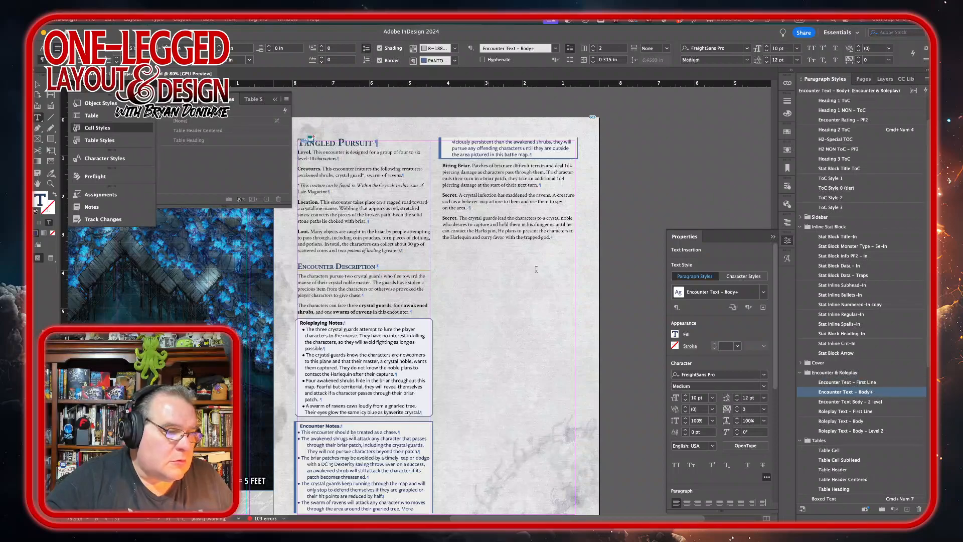
pyautogui.keyDown('shift'); pyautogui.click(503, 154); pyautogui.keyUp('shift')
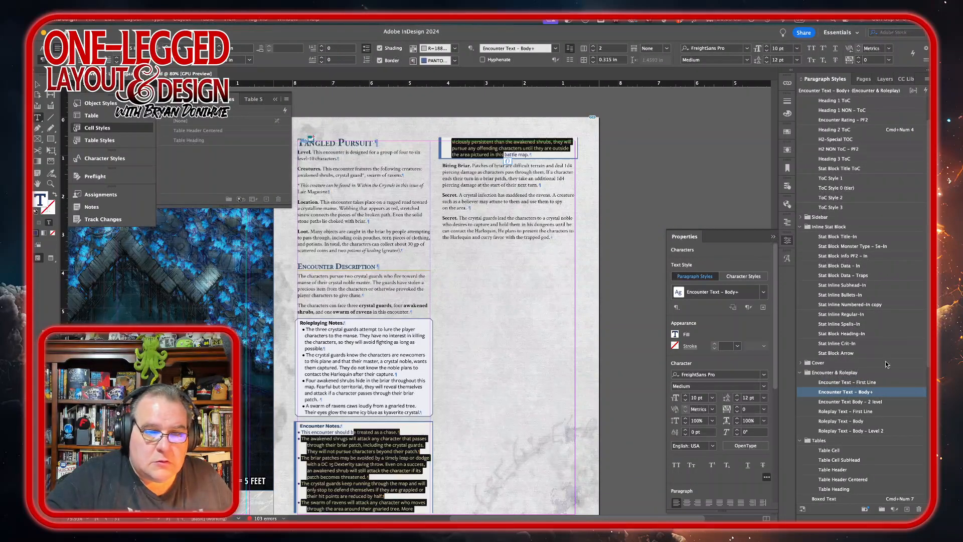
pyautogui.keyDown('alt'); pyautogui.click(890, 391); pyautogui.keyUp('alt')
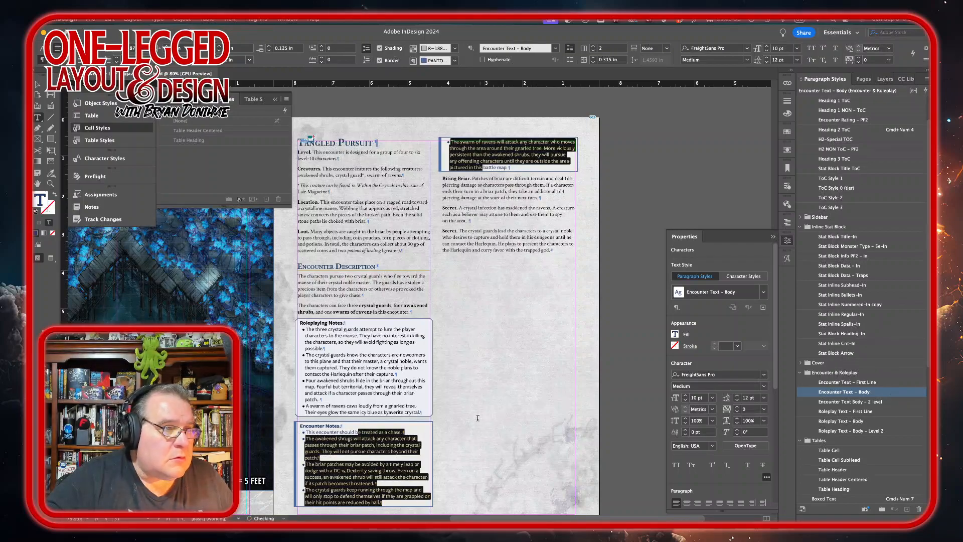
pyautogui.scroll(-3, 478, 418)
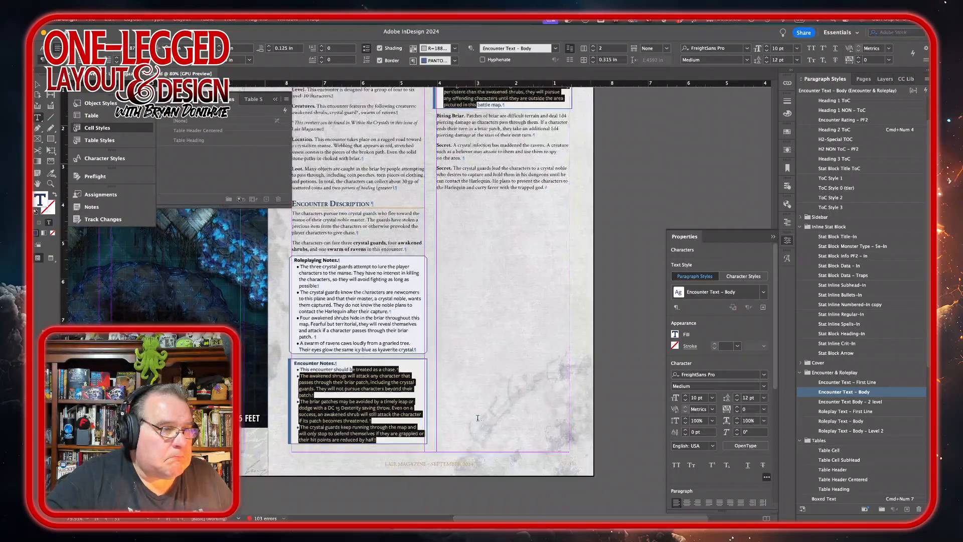
pyautogui.scroll(2, 478, 418)
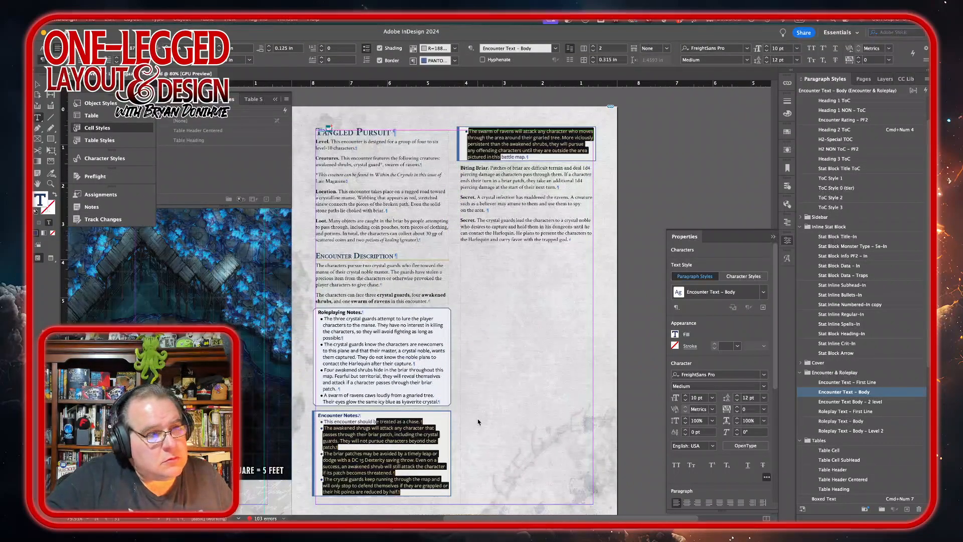
# Step: Add a new page after the 30–31 spread at the end of the document
pyautogui.click(542, 368)
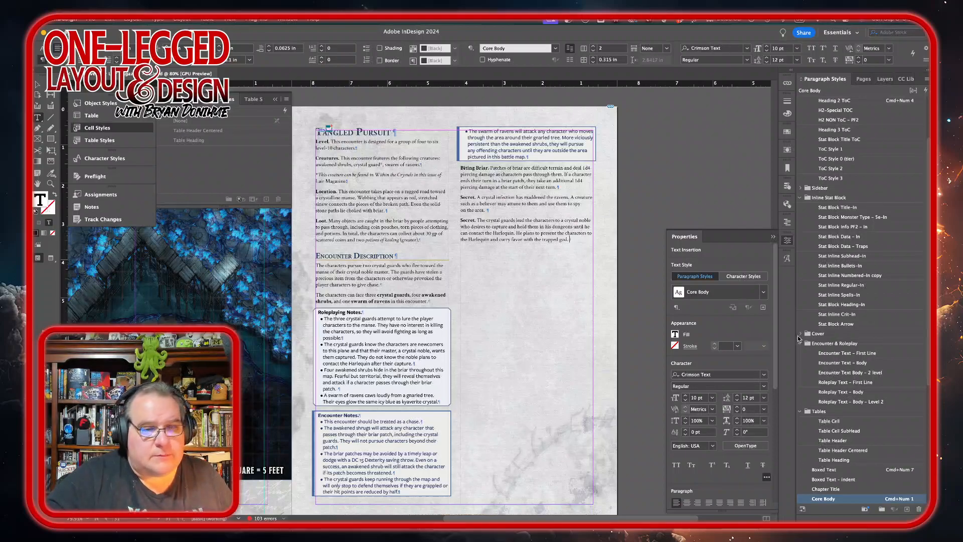
pyautogui.click(863, 78)
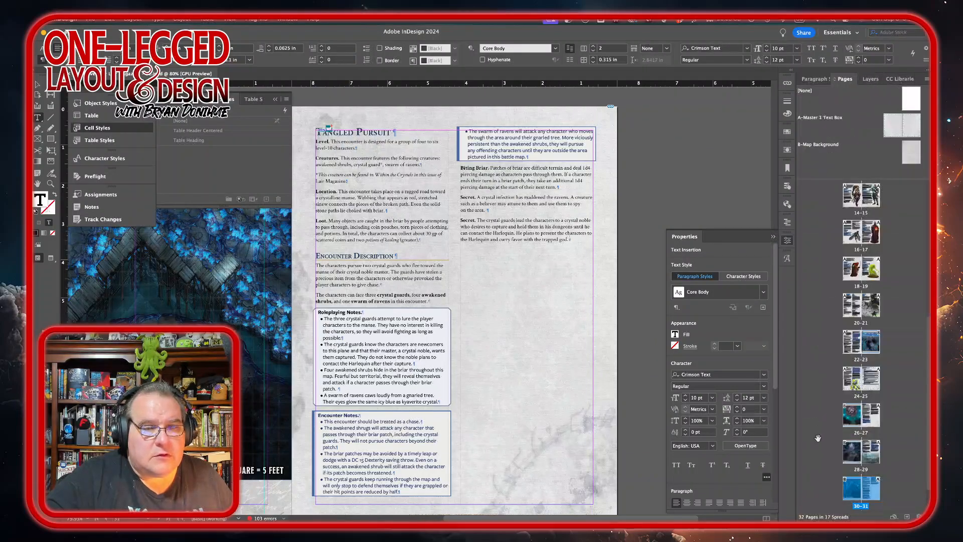
pyautogui.doubleClick(875, 489)
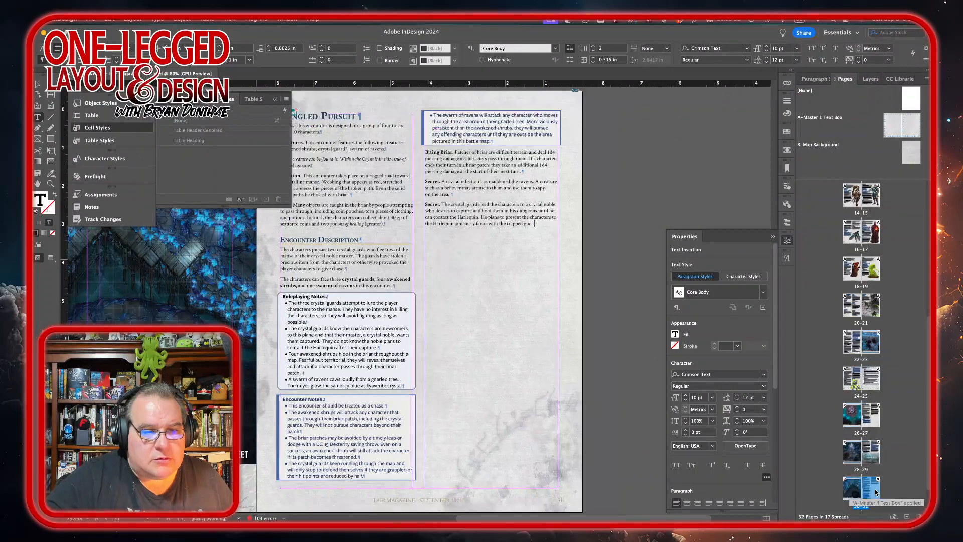
pyautogui.click(906, 517)
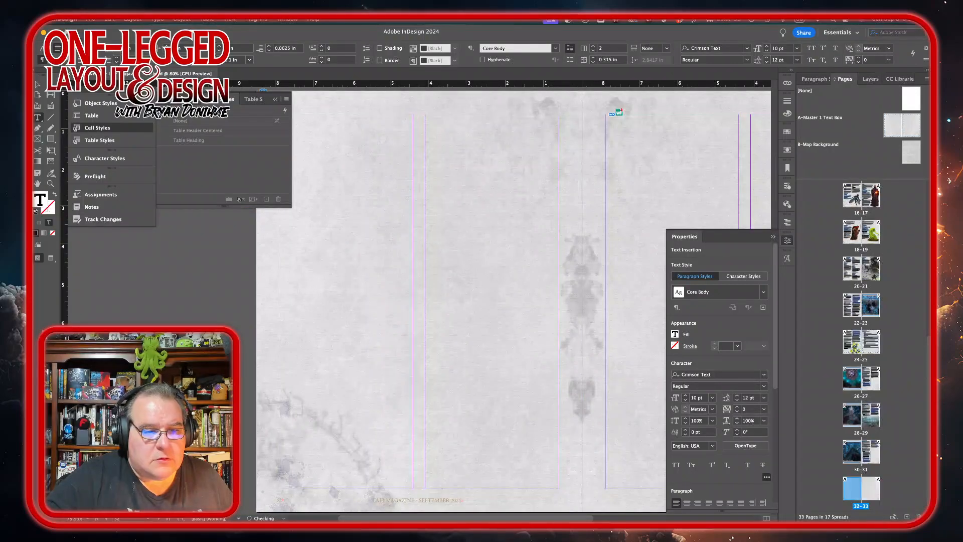
# Step: Apply the B-Map Background parent to the new page 32
pyautogui.rightClick(856, 500)
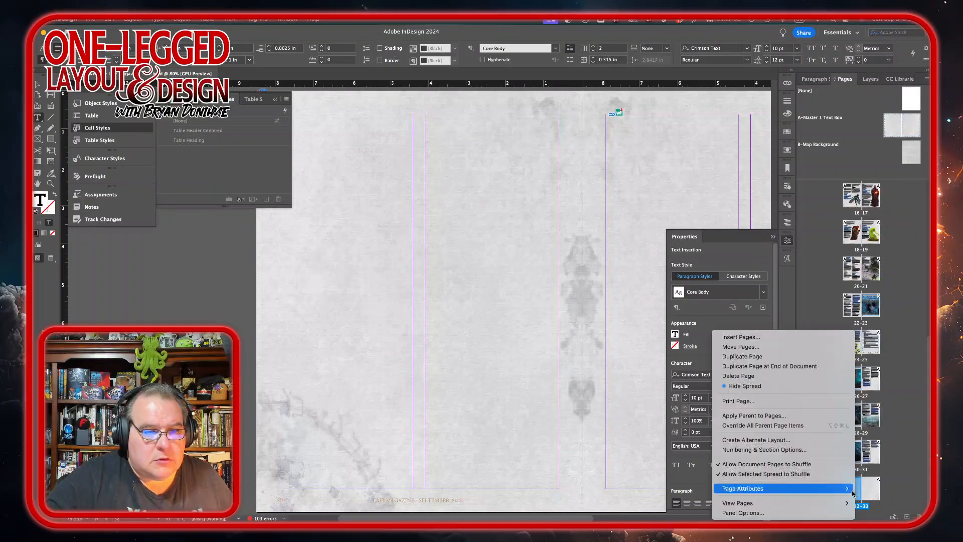
pyautogui.click(782, 416)
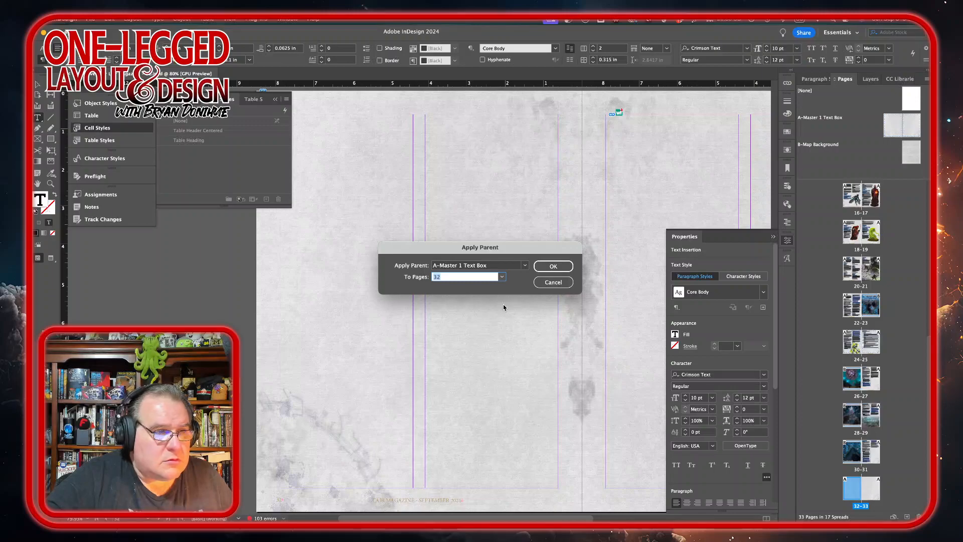
pyautogui.click(524, 268)
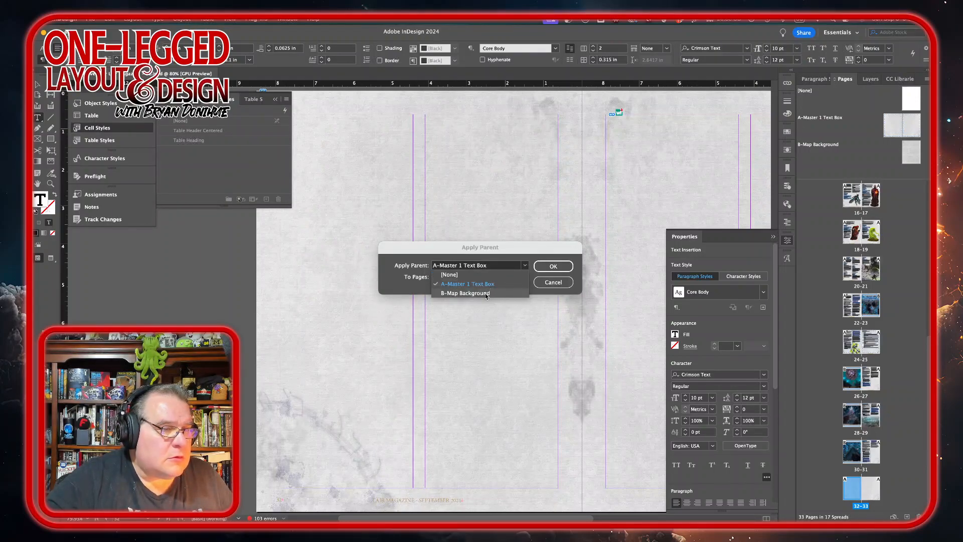
pyautogui.click(466, 292)
pyautogui.click(552, 267)
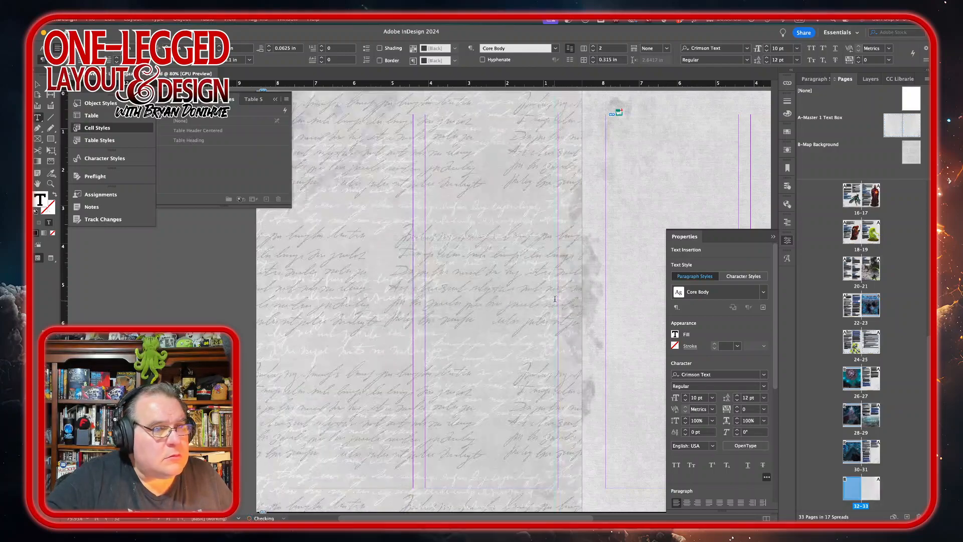
# Step: Place the Tangled-Pursuit-GM-Map JPG from the shared files folder on page 32 in a frame about 8.5 × 8.5 in, nudged upward
pyautogui.hscroll(5, 556, 290)
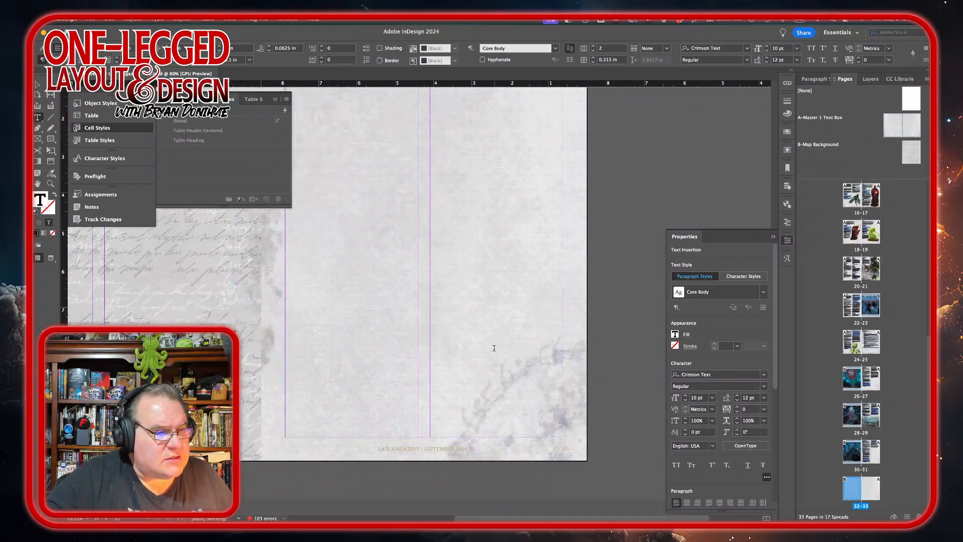
pyautogui.hscroll(-8, 494, 348)
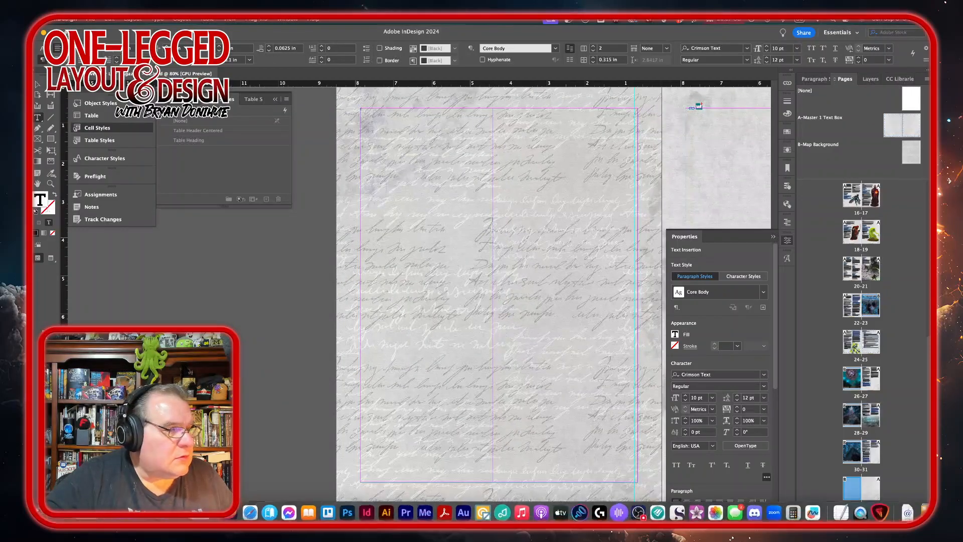
pyautogui.hscroll(7, 348, 344)
pyautogui.scroll(3, 349, 344)
pyautogui.hscroll(-7, 351, 349)
pyautogui.scroll(-4, 351, 349)
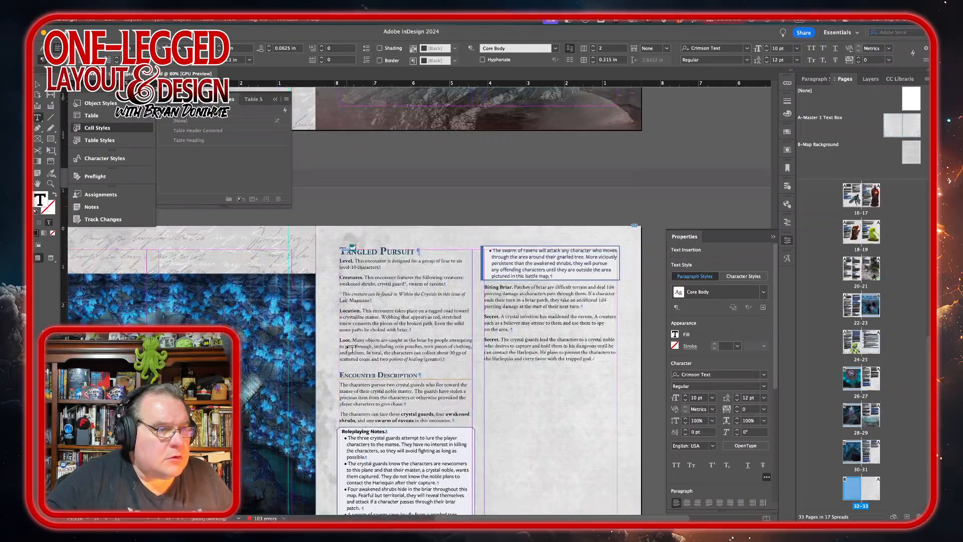
pyautogui.scroll(3, 351, 349)
pyautogui.hscroll(-2, 351, 348)
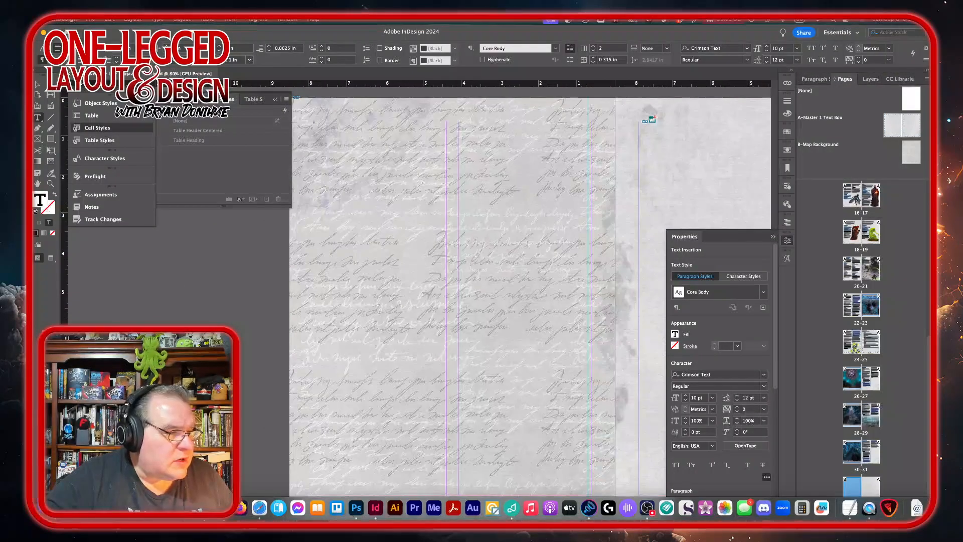
pyautogui.click(46, 508)
pyautogui.scroll(-2, 399, 198)
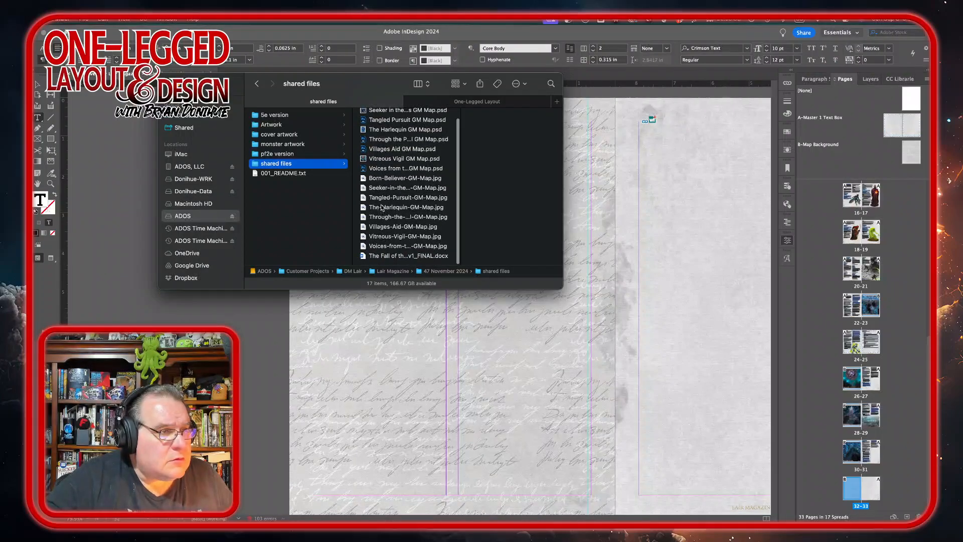
pyautogui.moveTo(381, 200); pyautogui.dragTo(377, 334)
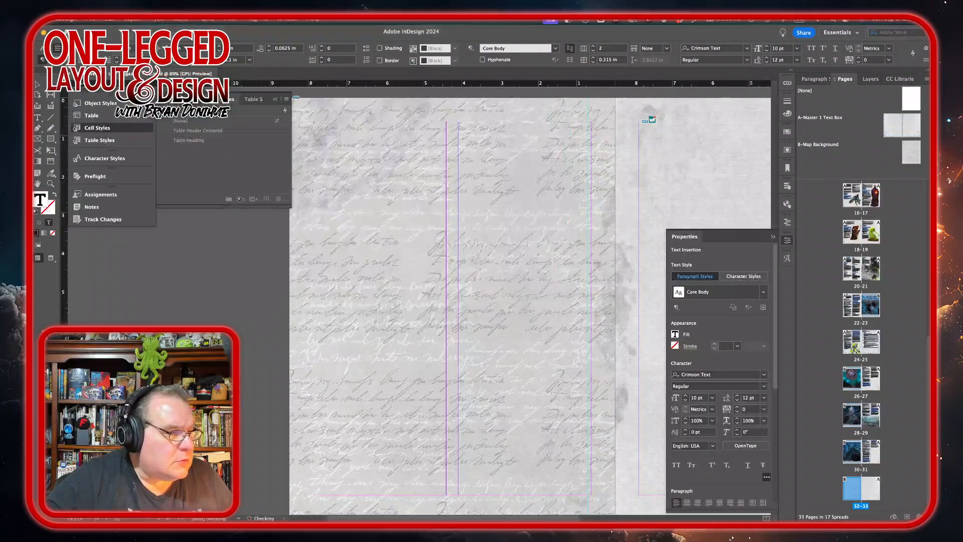
pyautogui.moveTo(323, 198); pyautogui.dragTo(633, 463)
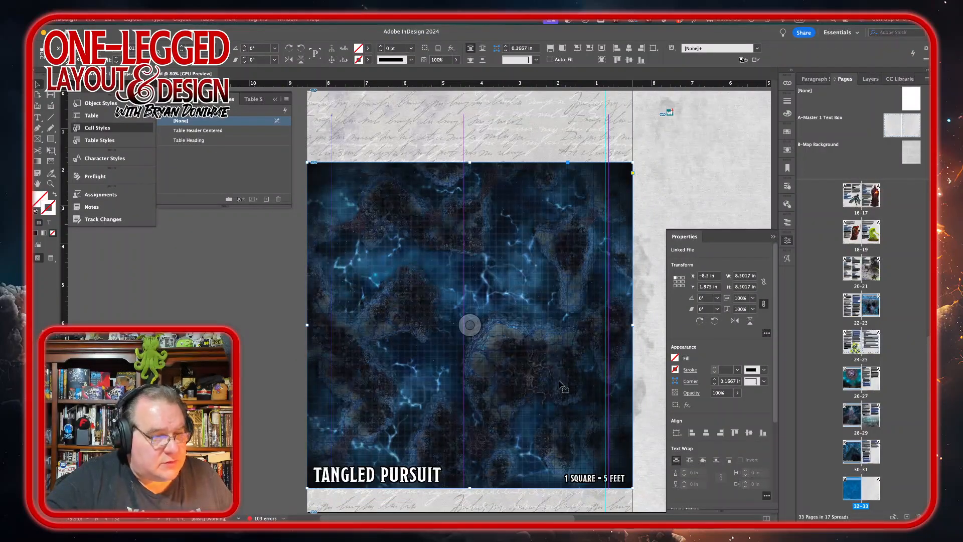
pyautogui.moveTo(564, 401); pyautogui.dragTo(565, 377)
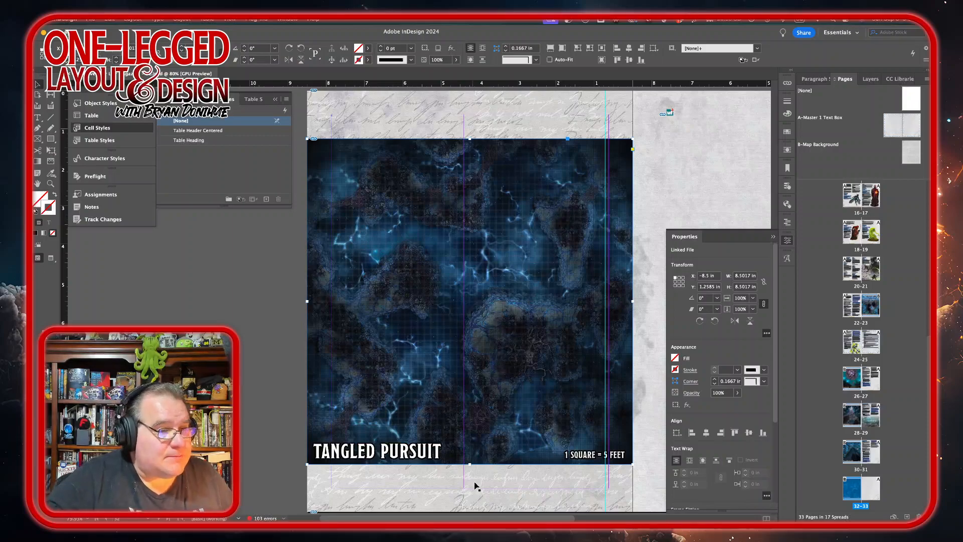
# Step: Delete the empty page 33 from the document
pyautogui.hscroll(10, 498, 438)
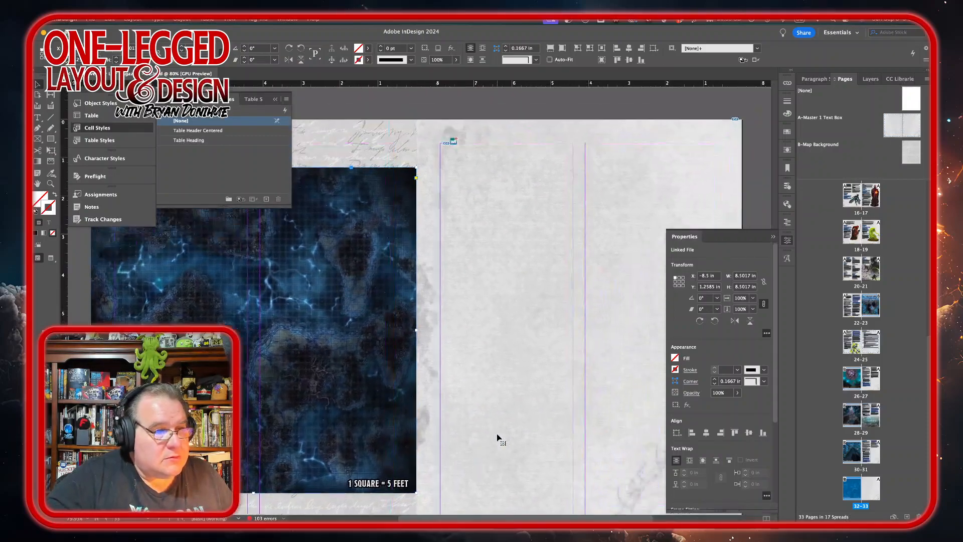
pyautogui.moveTo(872, 498); pyautogui.dragTo(872, 498)
pyautogui.rightClick(872, 497)
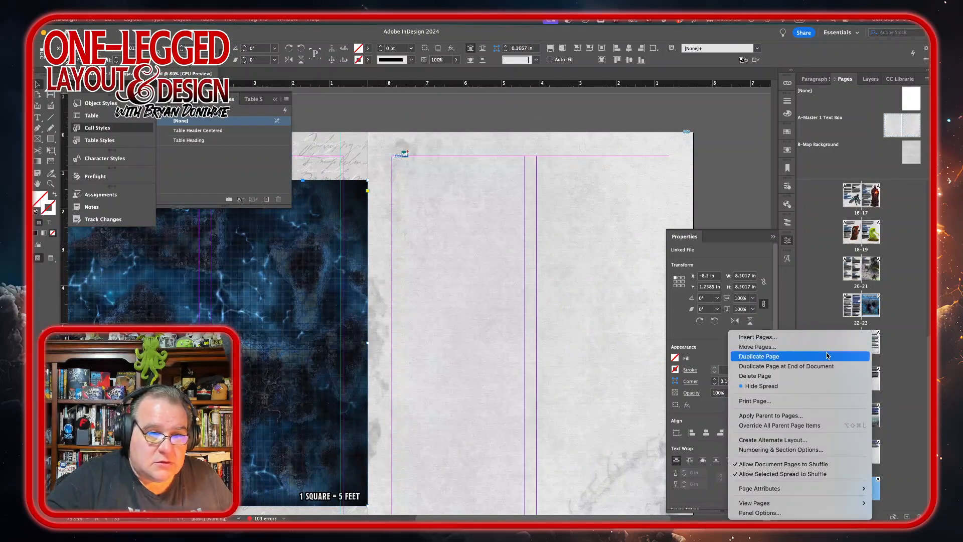
pyautogui.click(818, 376)
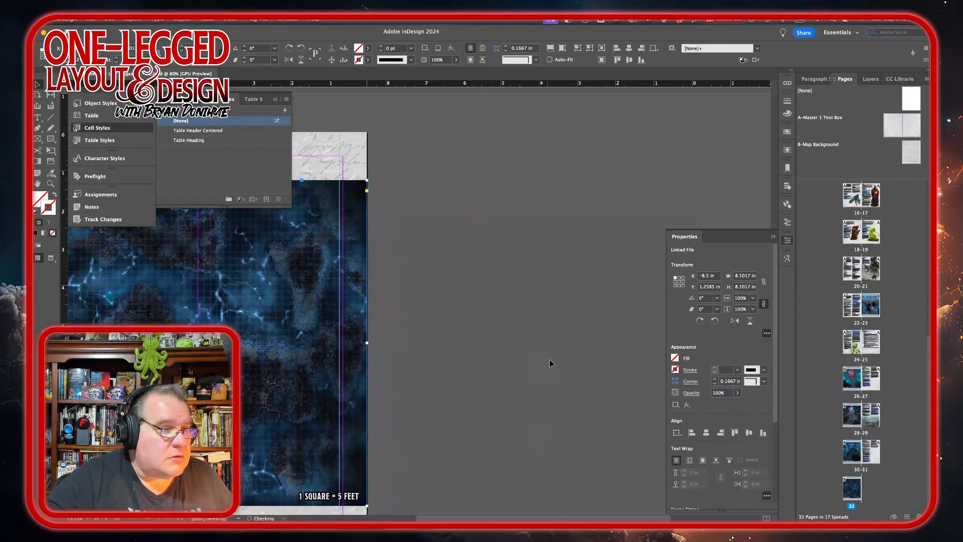
# Step: Look over the Tangled Pursuit map page and the neighbouring encounter spread
pyautogui.hscroll(-5, 460, 307)
pyautogui.scroll(-2, 460, 307)
pyautogui.scroll(3, 460, 307)
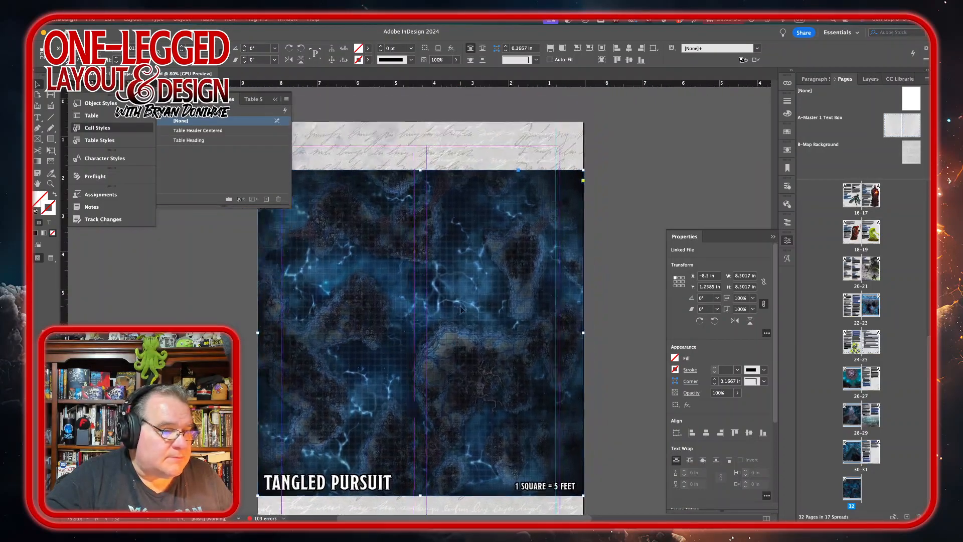
pyautogui.scroll(6, 460, 308)
pyautogui.hscroll(2, 460, 308)
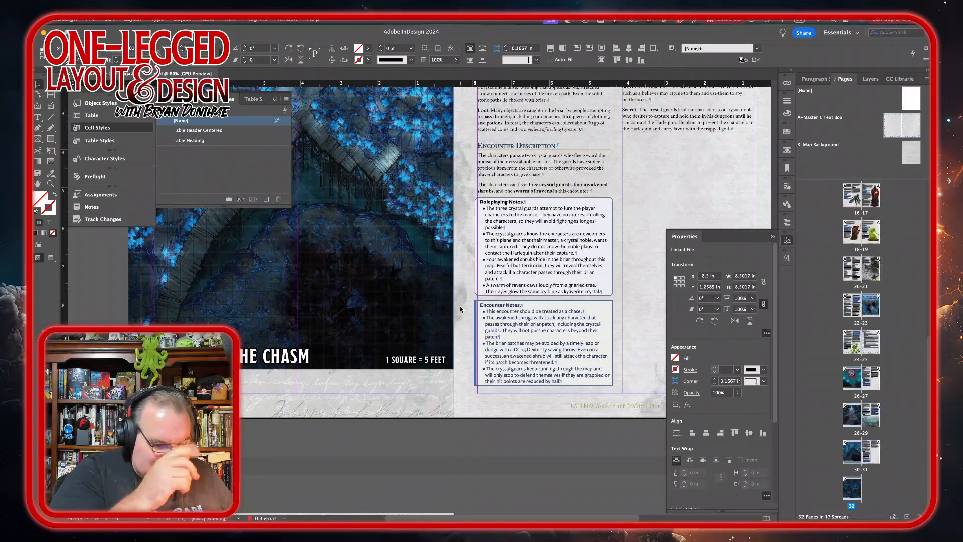
pyautogui.scroll(-10, 461, 309)
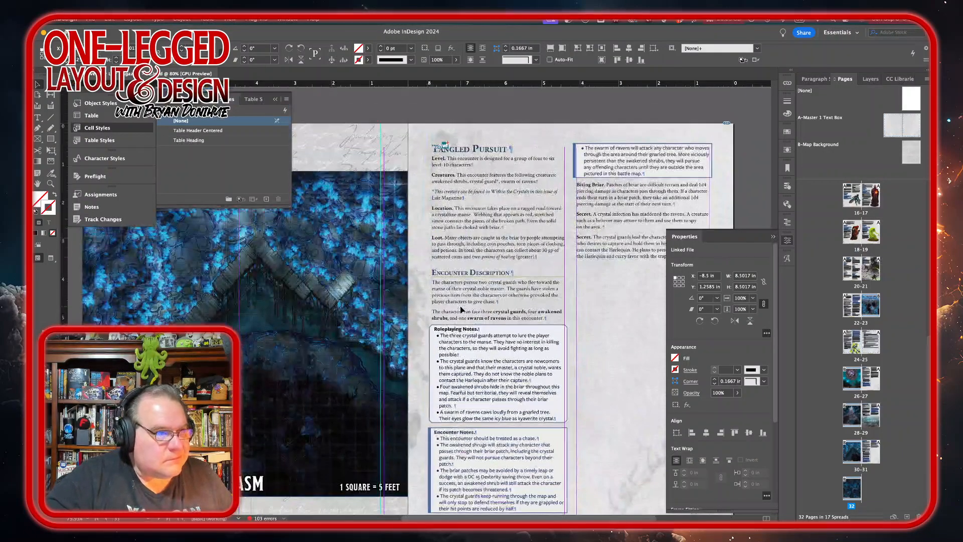
pyautogui.hscroll(-2, 460, 309)
pyautogui.hscroll(-2, 461, 309)
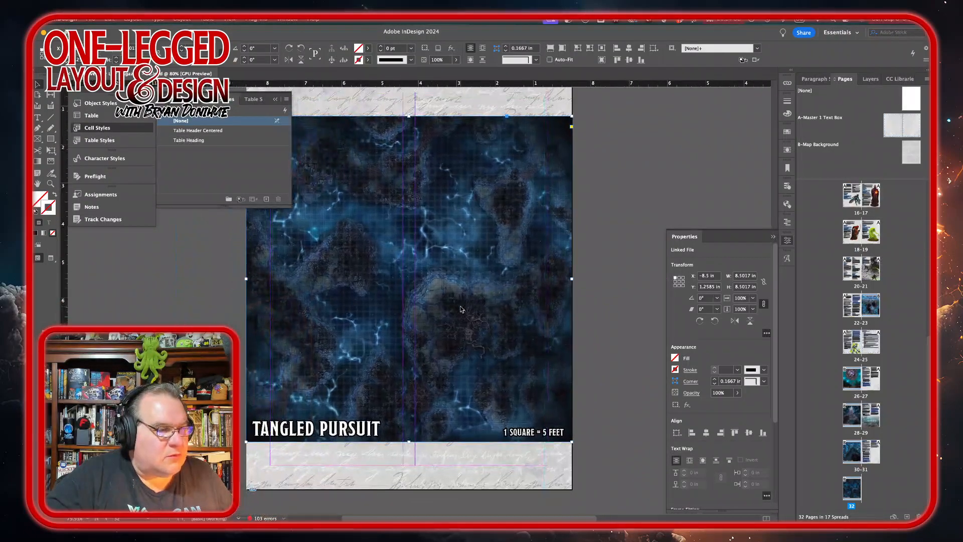